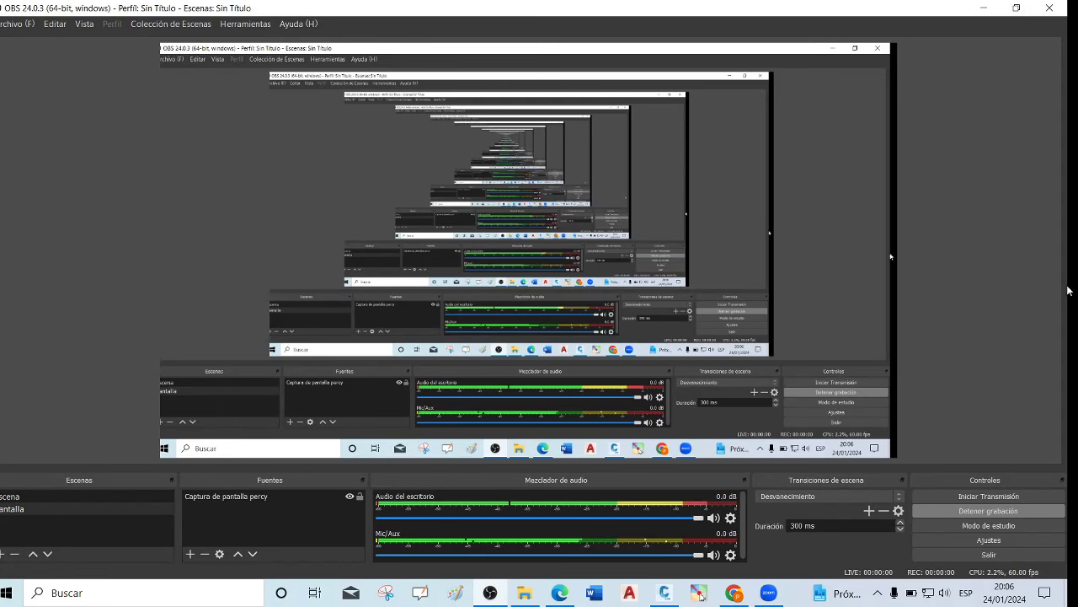
Restore the Zoom meeting to full screen, unmute the microphone, and dismiss the share warning
left_click(986, 10)
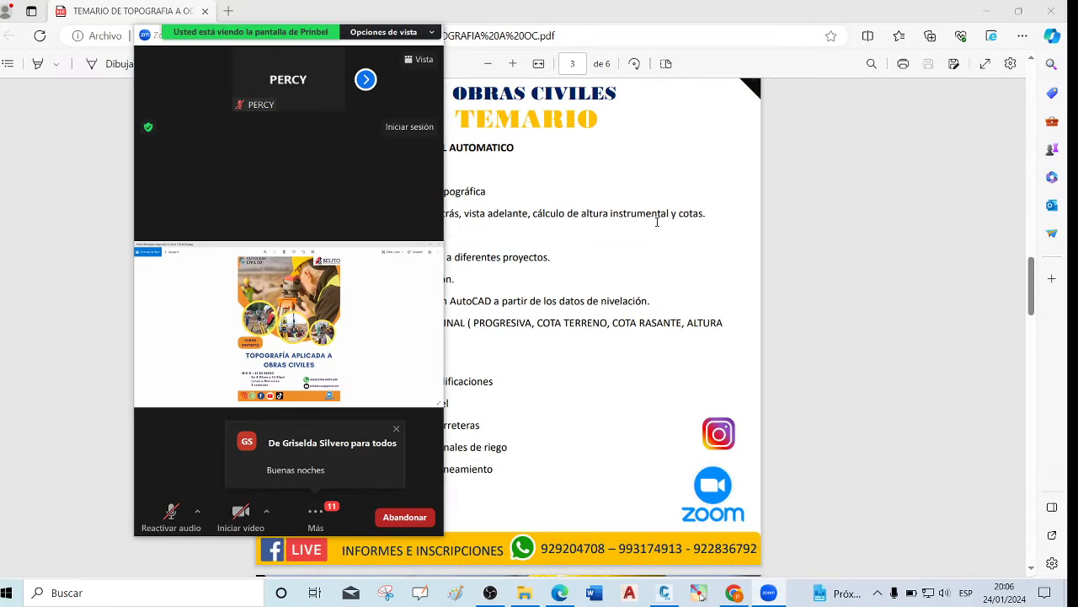
double_click(322, 181)
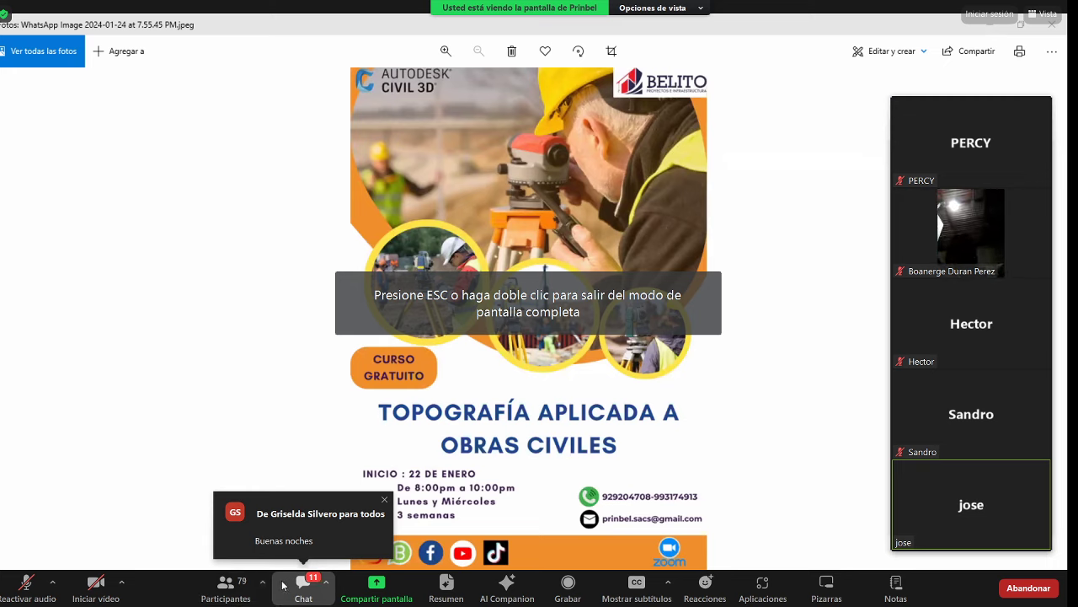
left_click(28, 583)
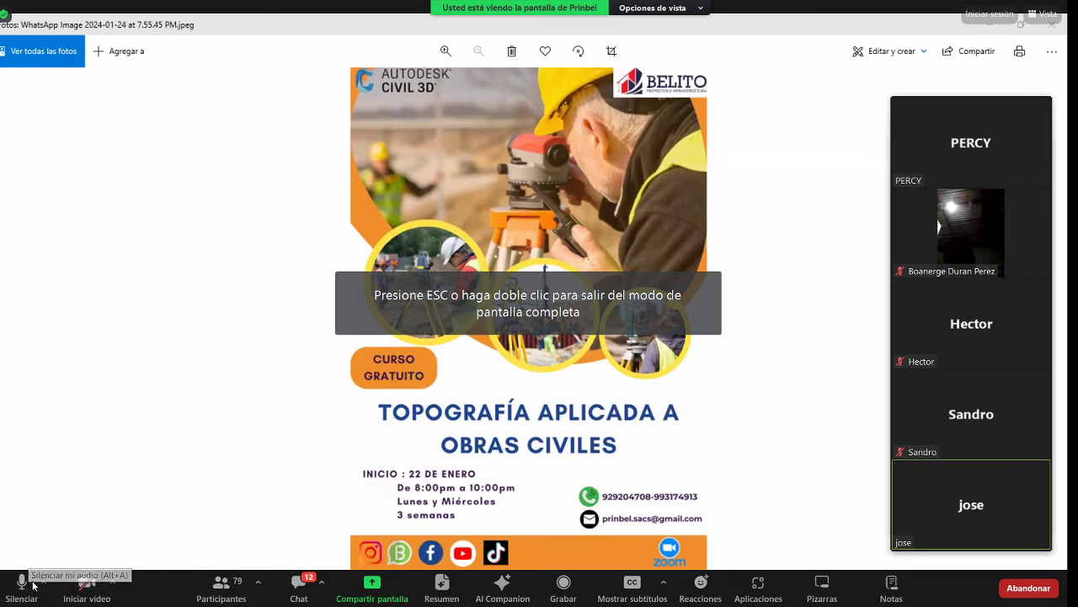
left_click(376, 583)
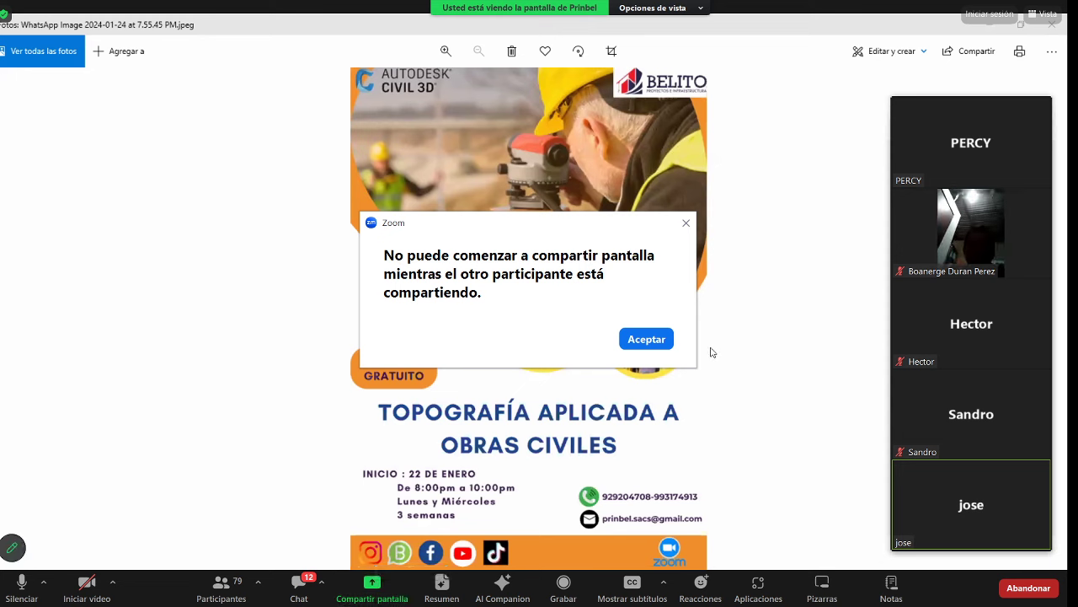
left_click(646, 339)
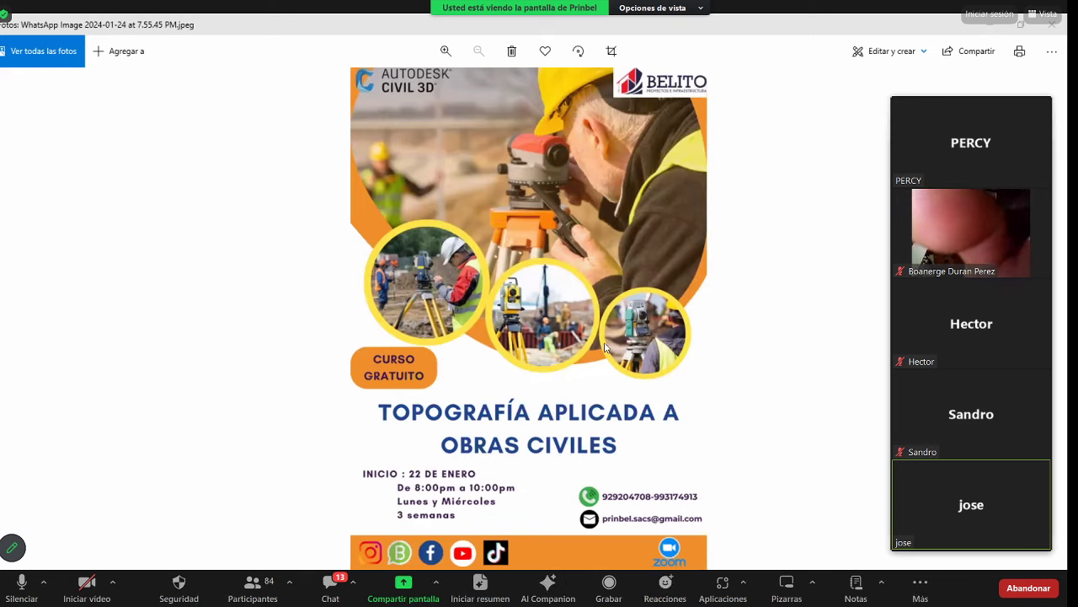
Stop the other participant's share and share the whole screen (Pantalla) with the meeting
left_click(404, 583)
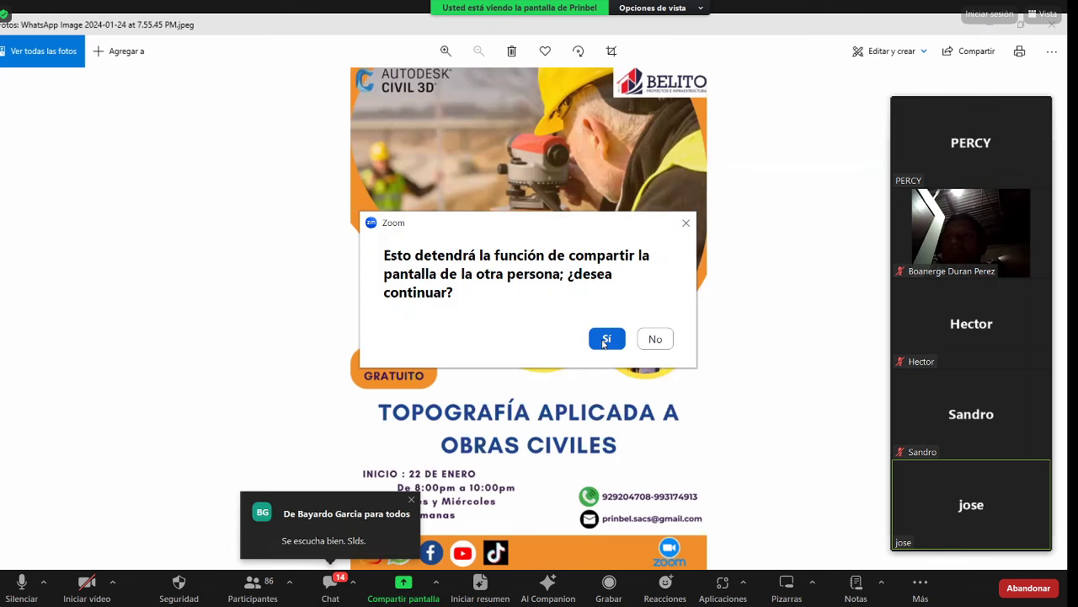
left_click(605, 339)
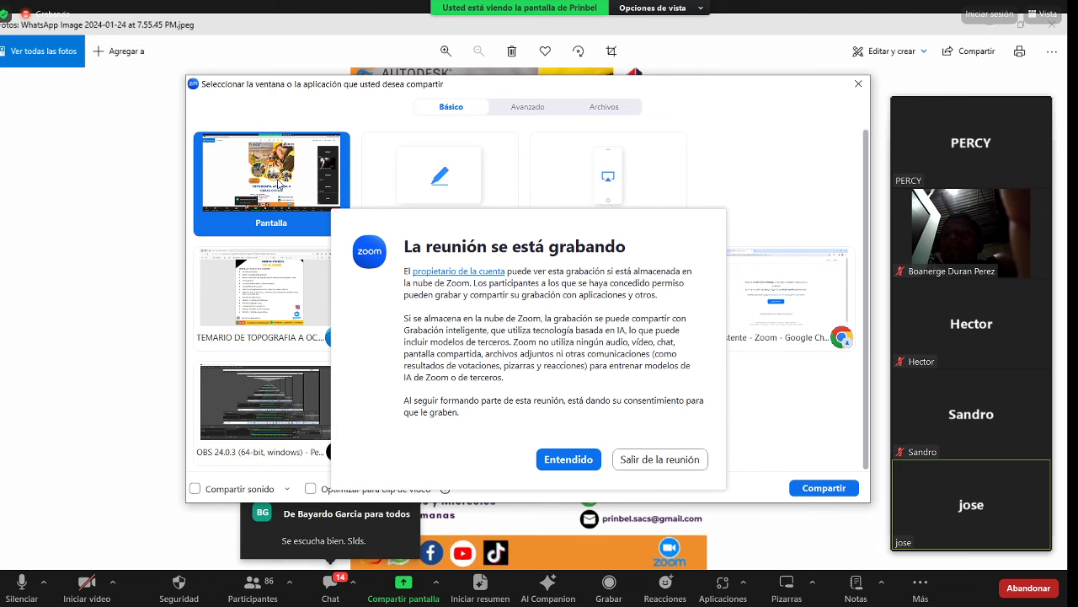
left_click(580, 461)
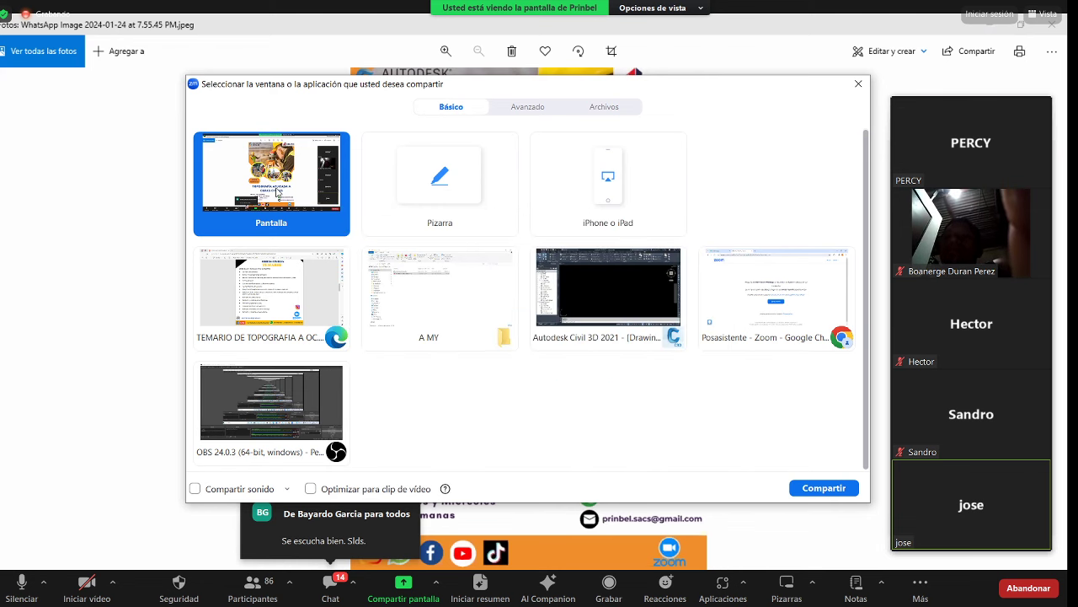
left_click(824, 488)
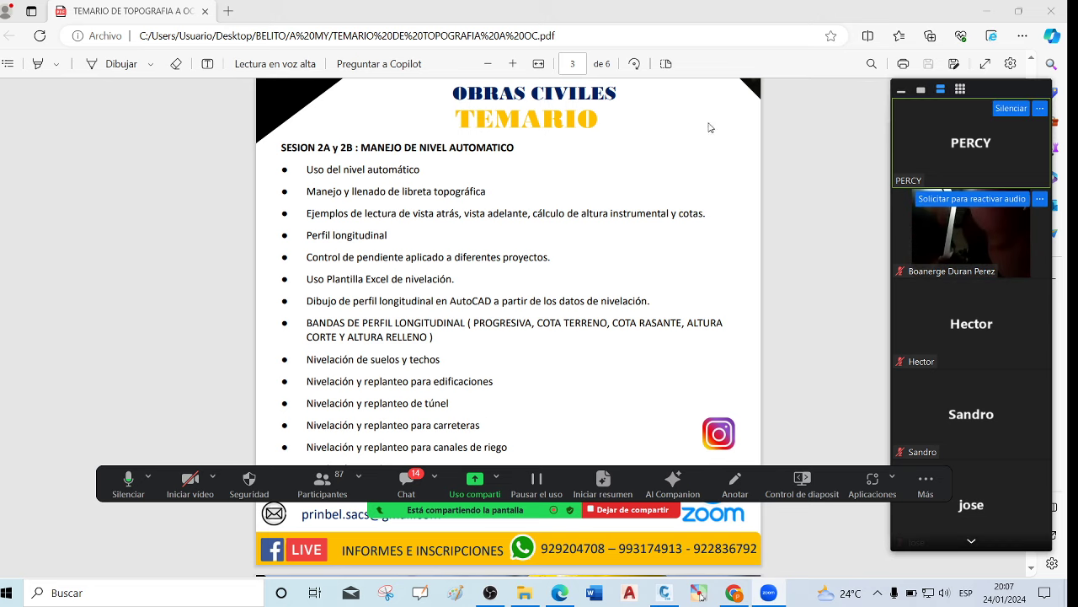
Open the 24enero2024 folder under BELITO in File Explorer, shrinking Zoom's video panel
mouse_move(524, 592)
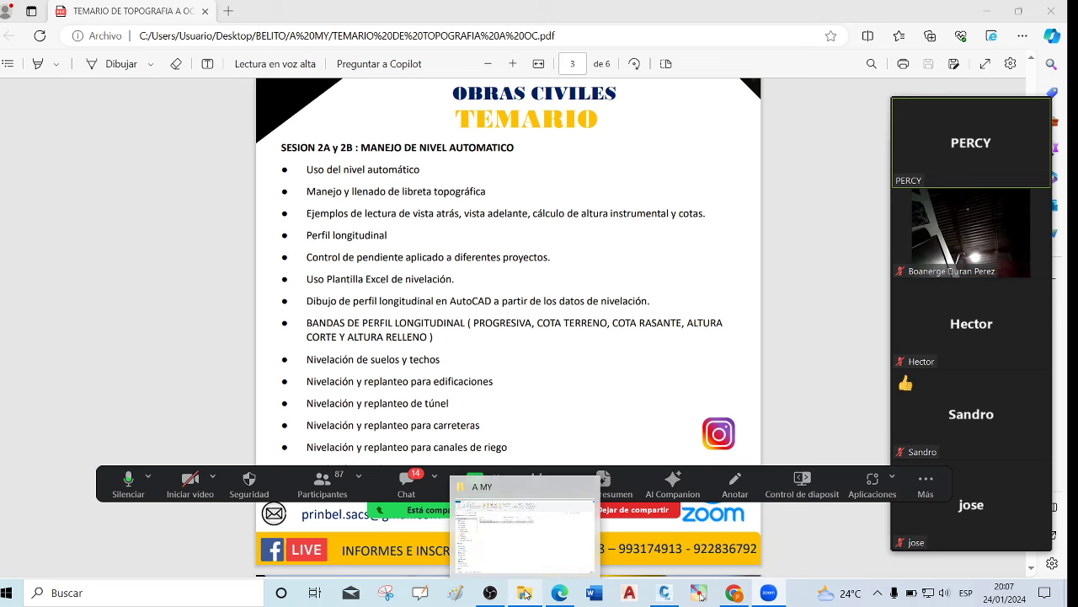
left_click(536, 573)
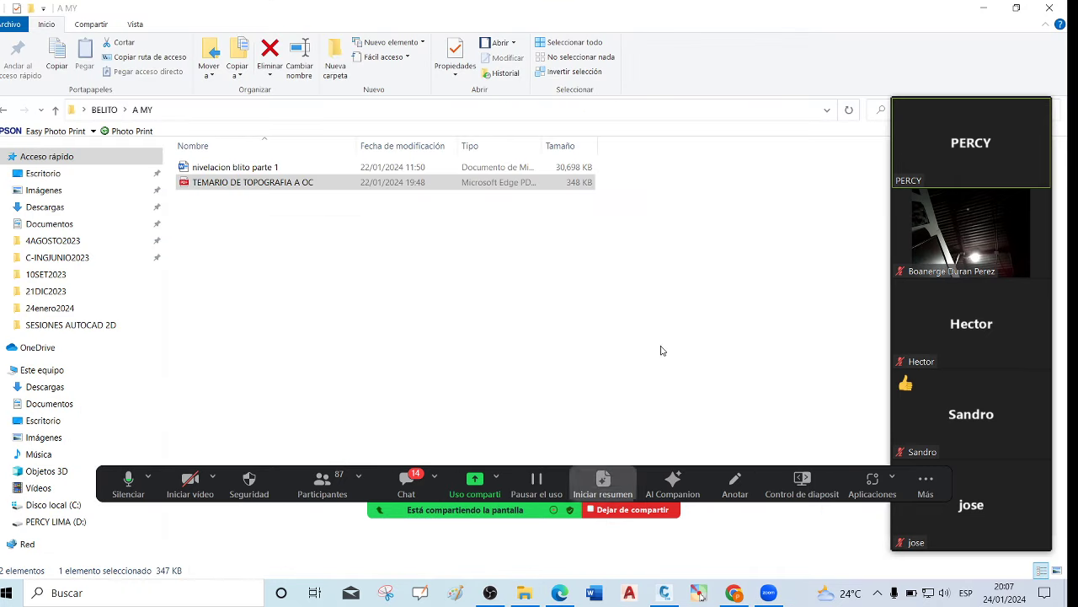
left_click(55, 109)
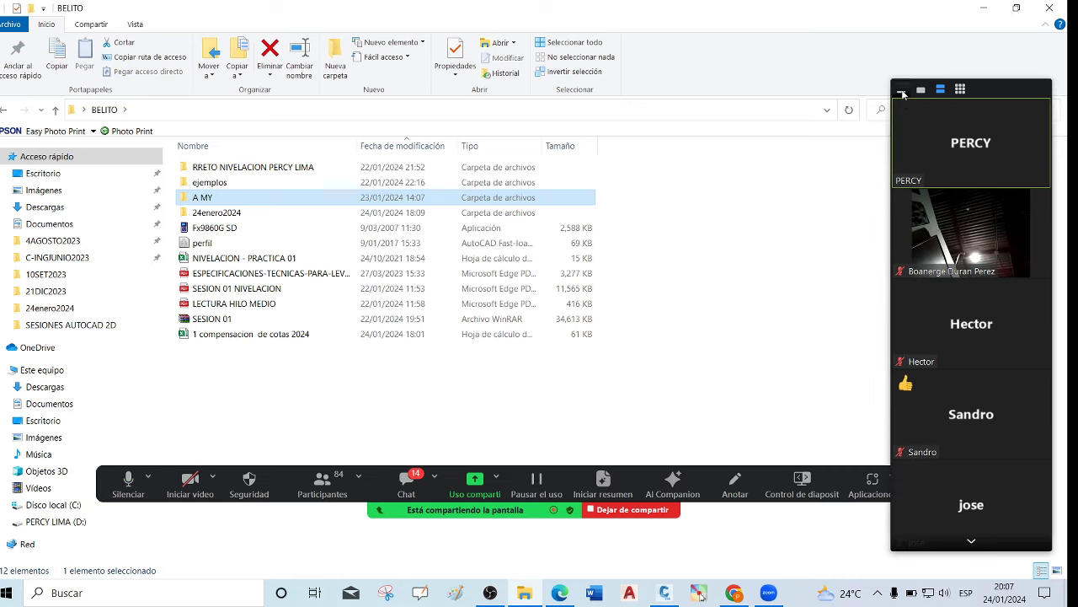
left_click(901, 89)
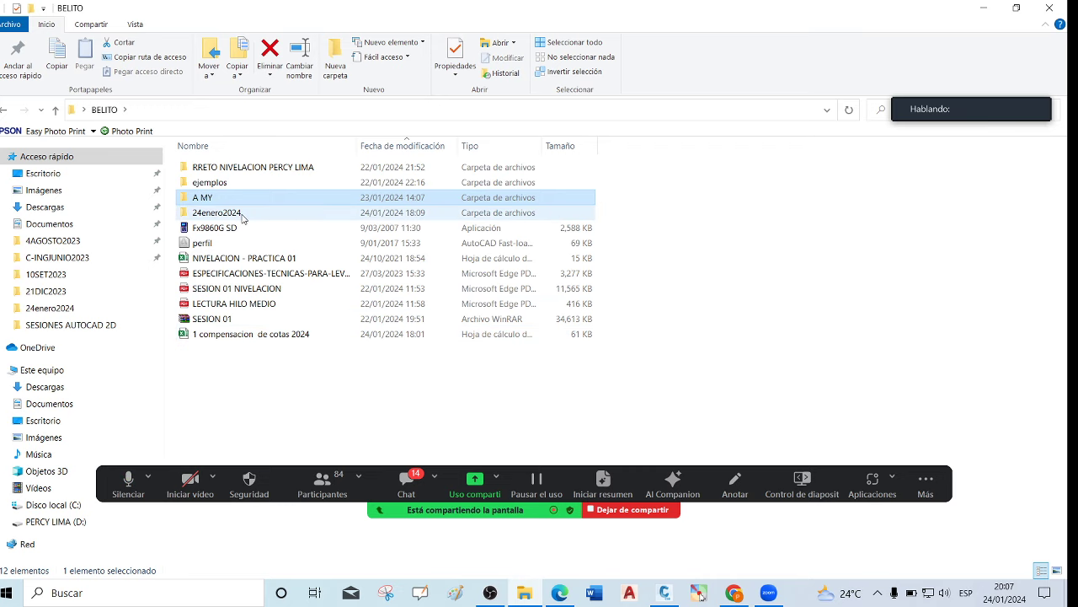
mouse_move(241, 219)
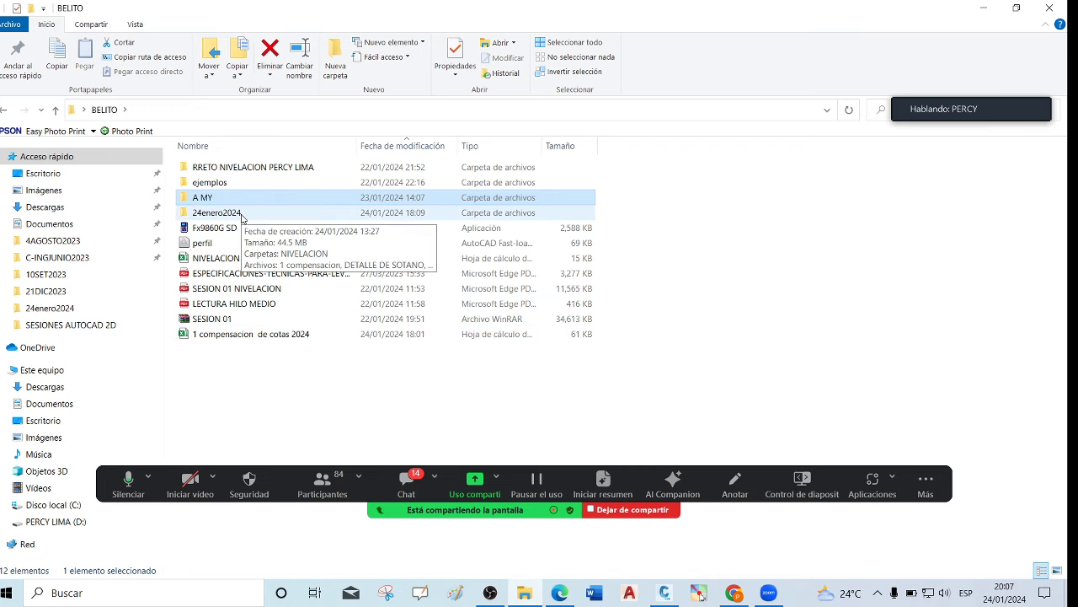
double_click(241, 217)
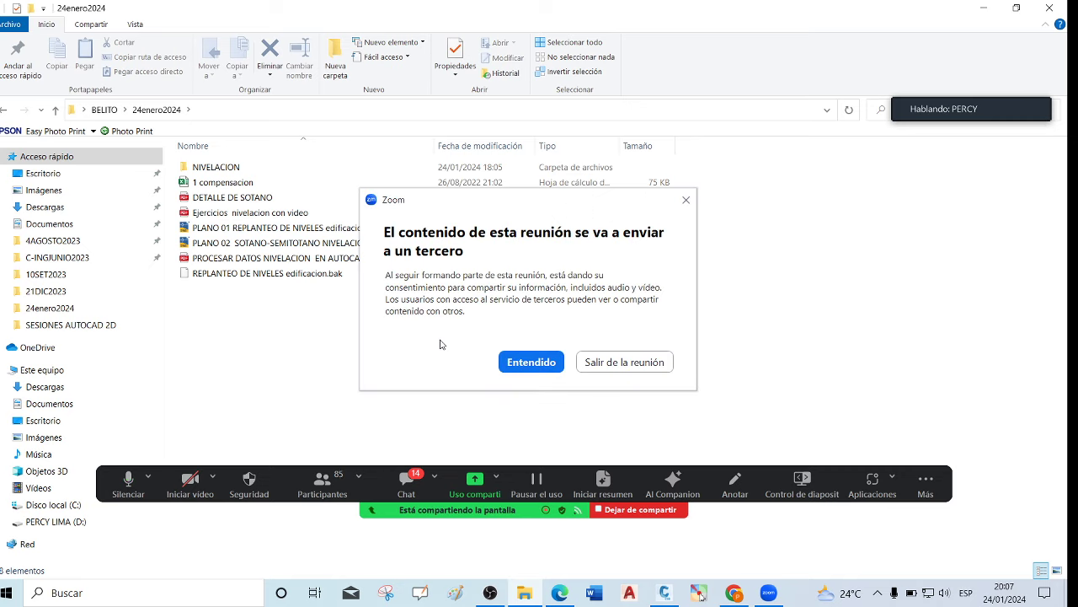
left_click(522, 363)
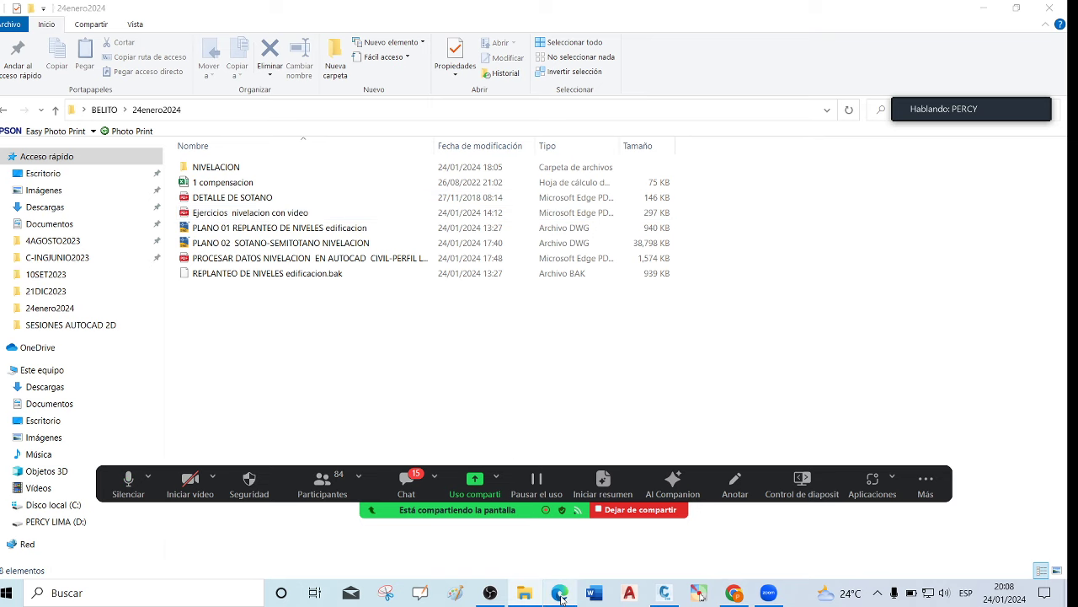
In the syllabus PDF, highlight the soil/roof, building and tunnel leveling lines
mouse_move(560, 594)
left_click(553, 508)
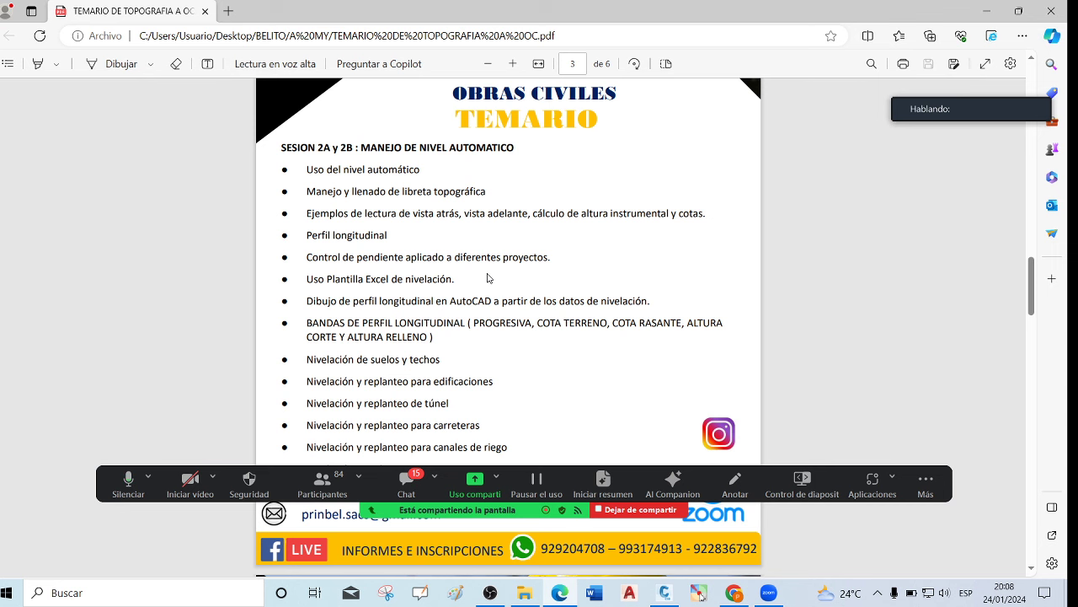
scroll(490, 285, "down", 2)
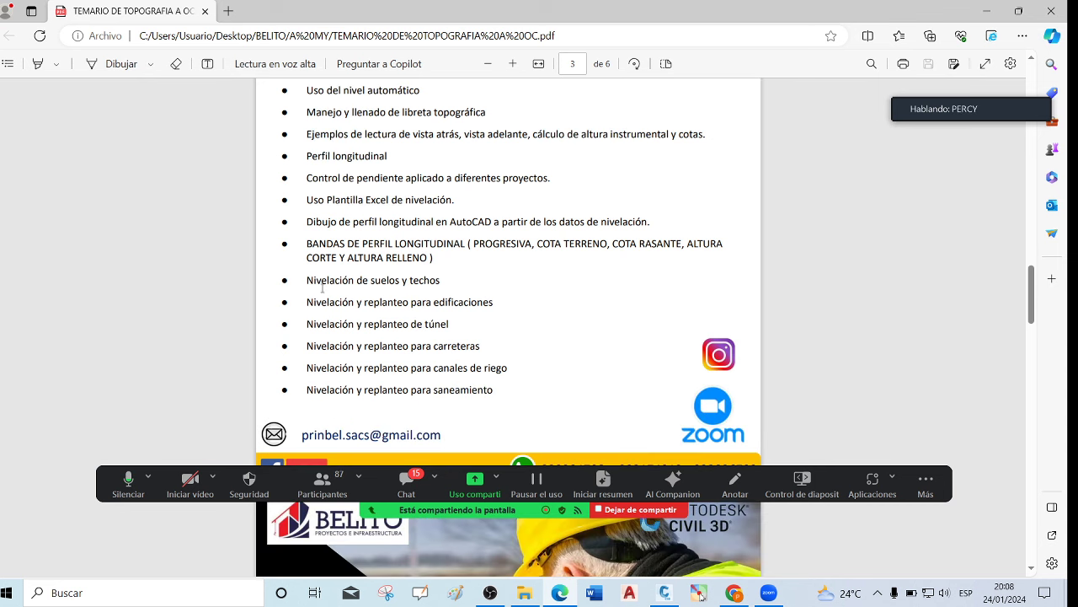
left_click_drag(310, 282, 487, 290)
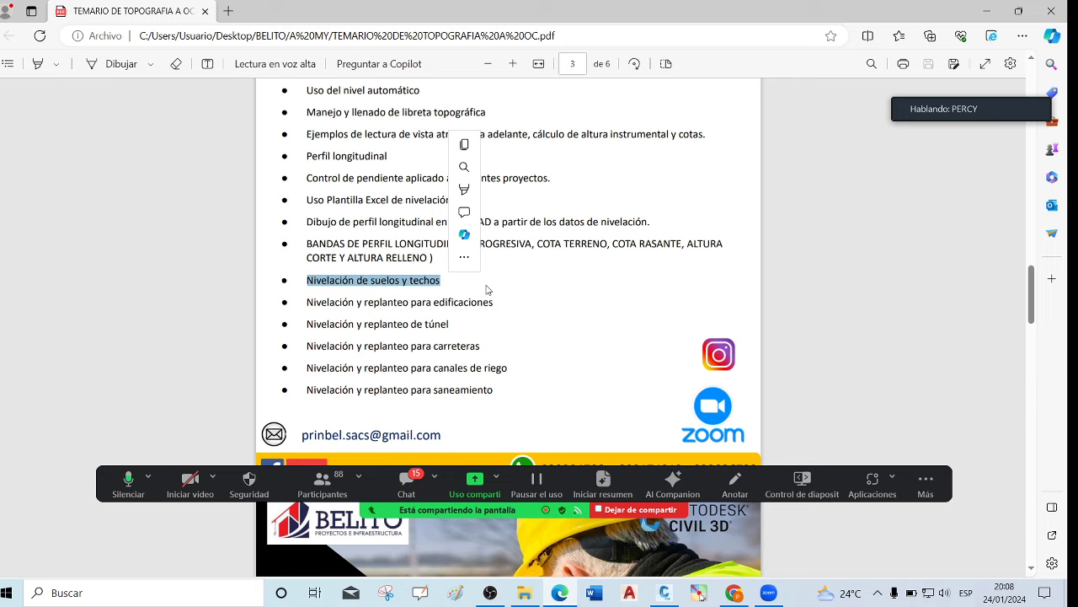
left_click_drag(308, 303, 493, 308)
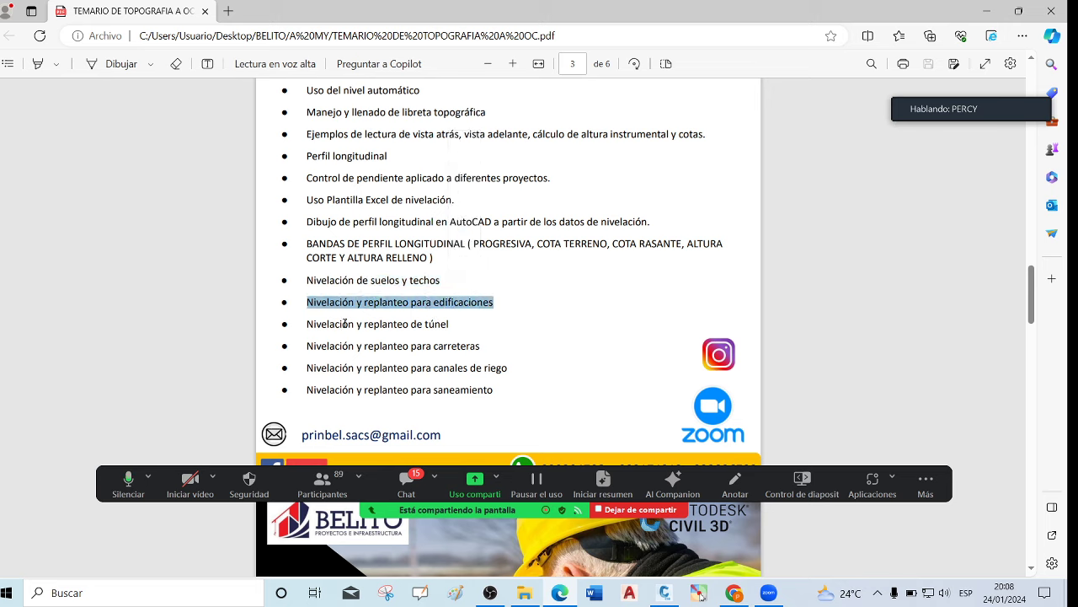
left_click_drag(311, 326, 468, 329)
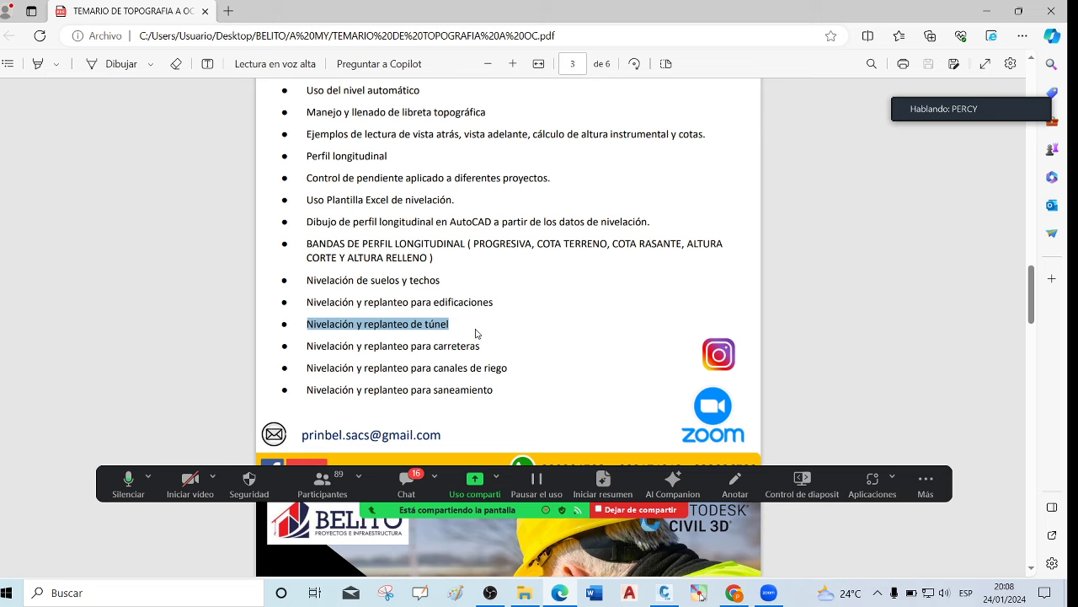
Highlight the longitudinal profile bands bullet instead, then minimize Edge
left_click(511, 279)
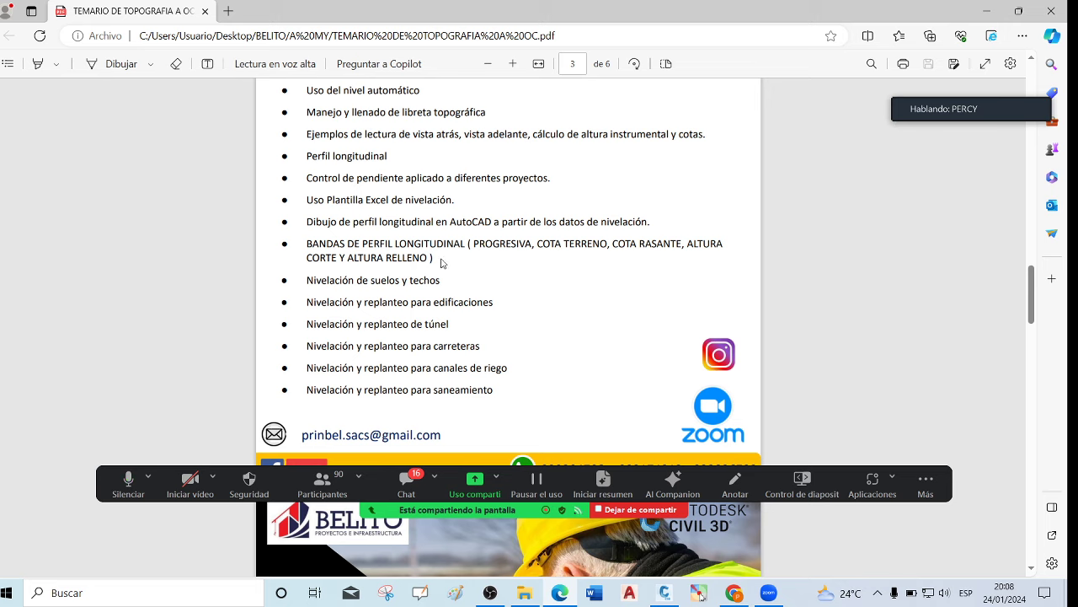
left_click_drag(437, 258, 305, 243)
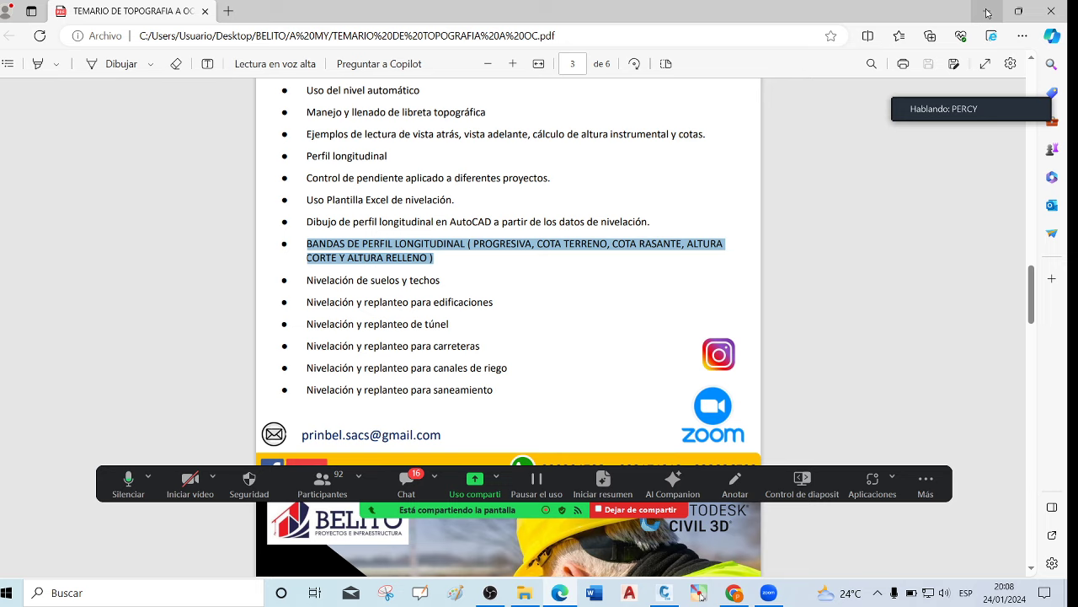
mouse_move(1036, 97)
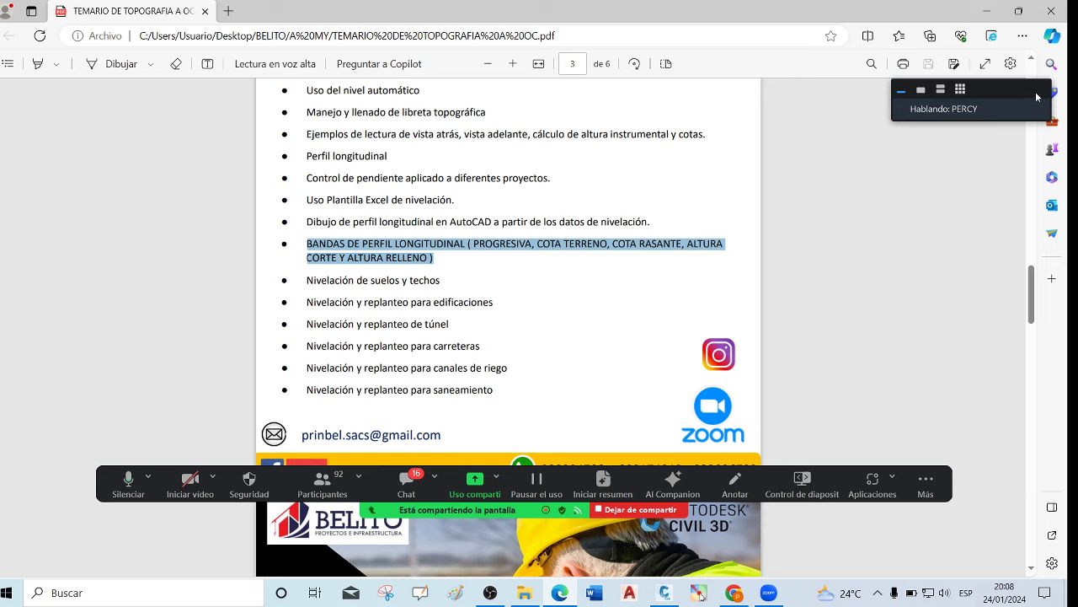
left_click(989, 14)
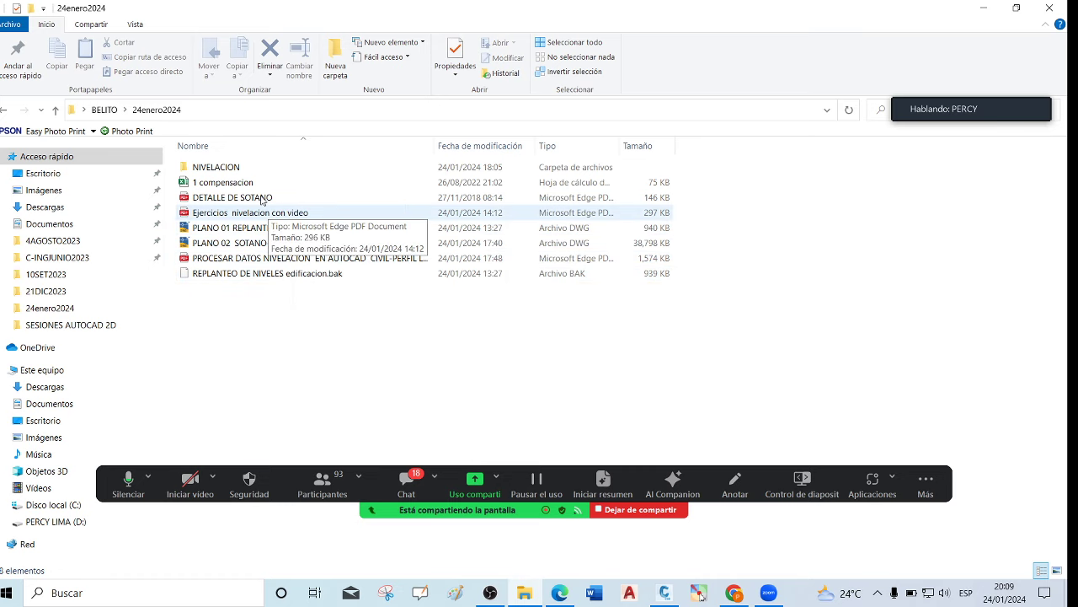
Check the NIVELACION folder, return to BELITO, and select NIVELACION - PRACTICA 01
double_click(246, 168)
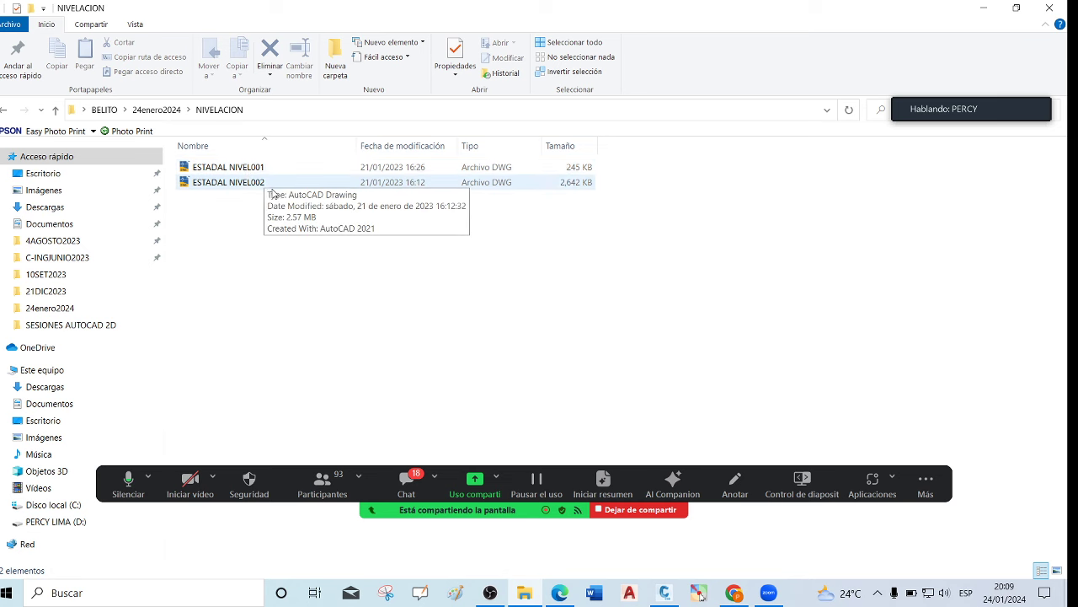
left_click(56, 110)
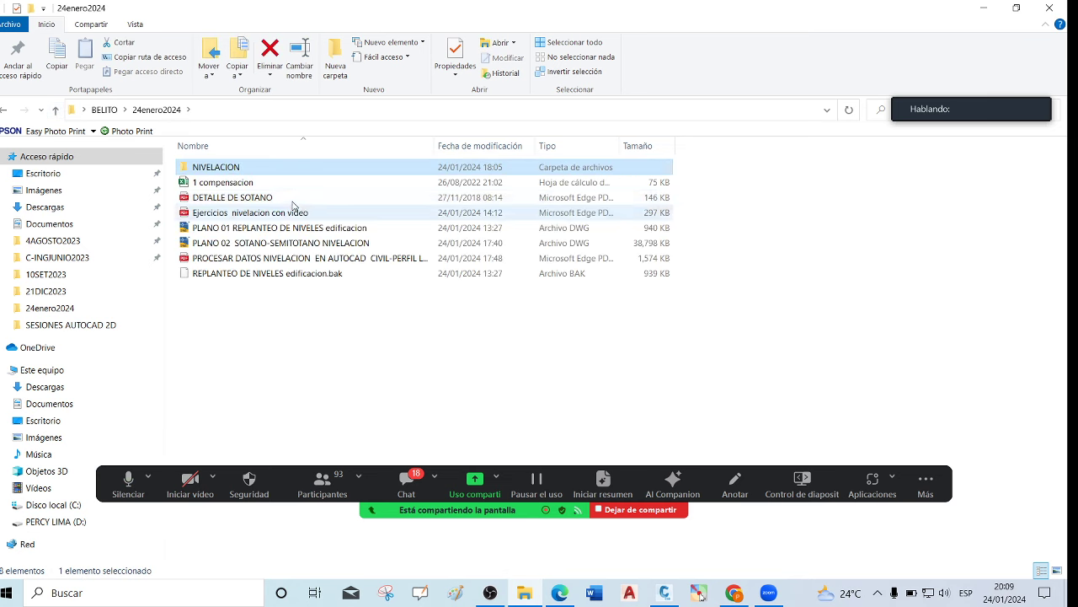
left_click(265, 183)
left_click(56, 110)
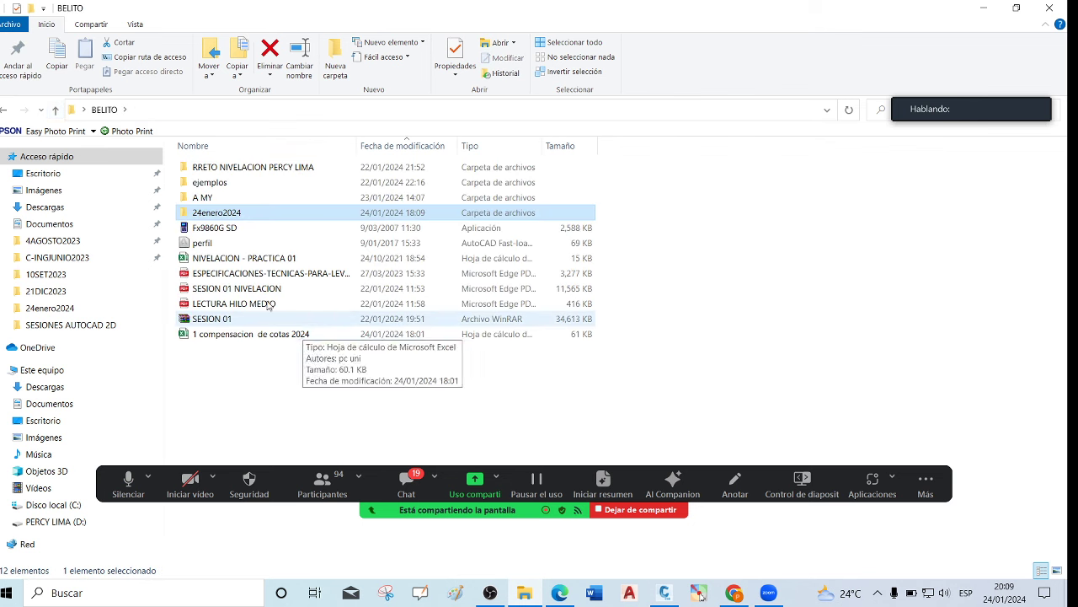
left_click(270, 261)
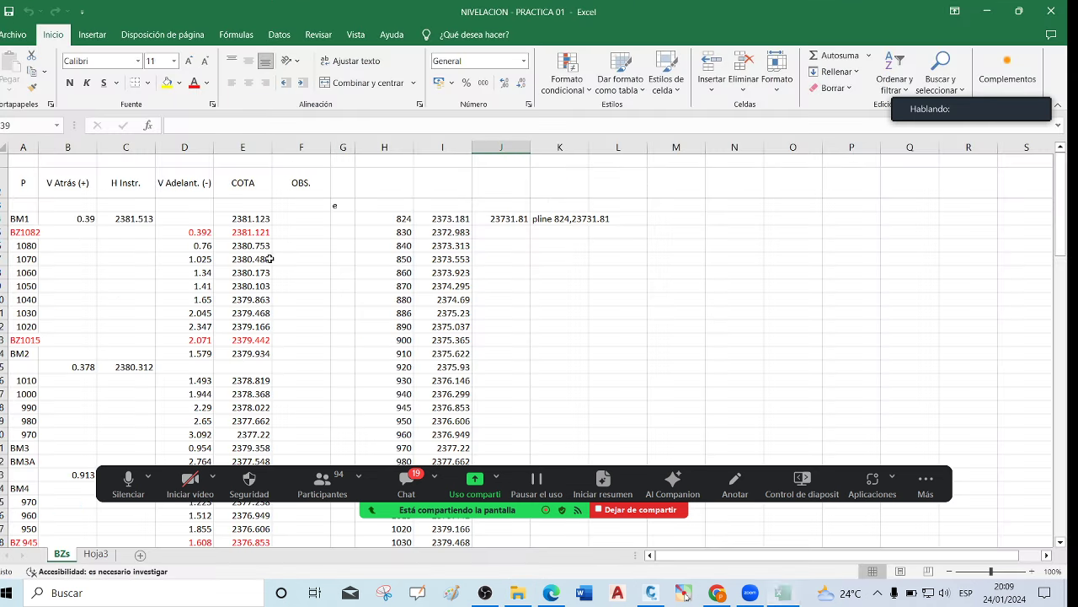
Scroll through the NIVELACION - PRACTICA 01 workbook, then return to File Explorer
scroll(526, 295, "down", 7)
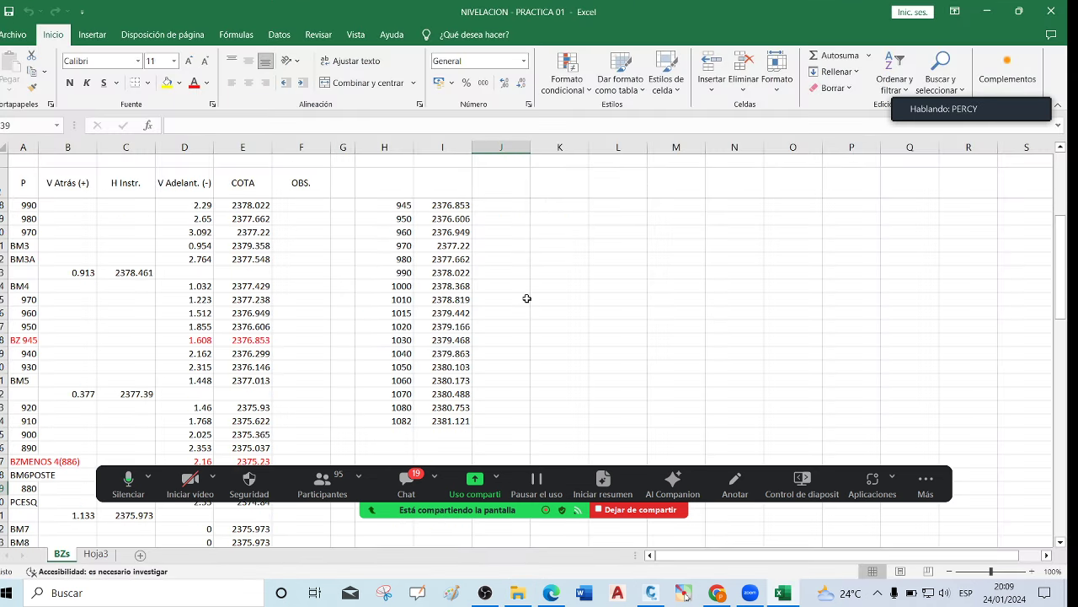
scroll(529, 290, "down", 1)
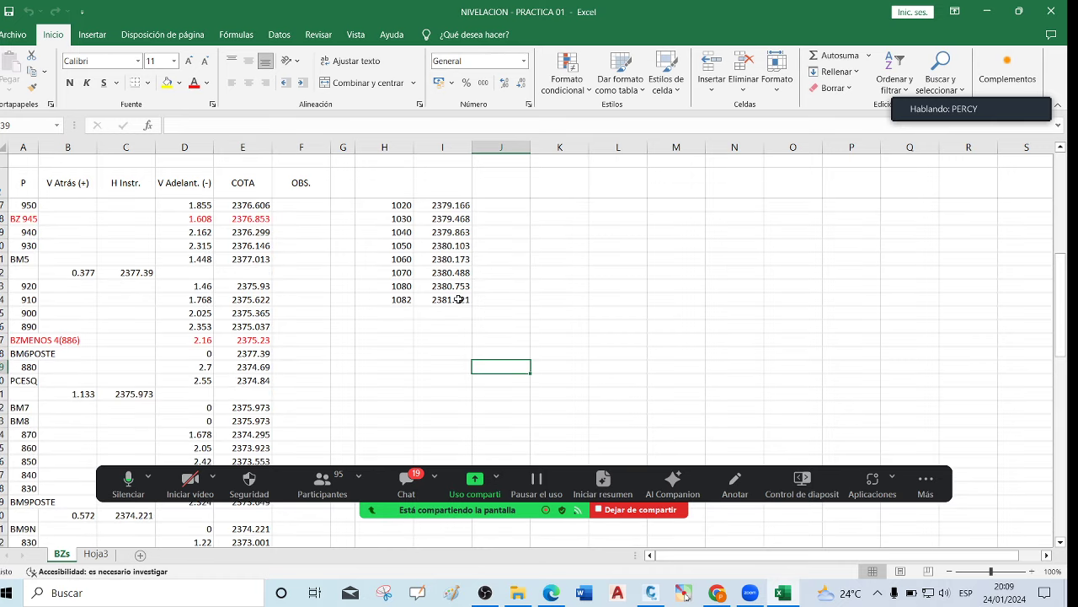
scroll(459, 300, "up", 8)
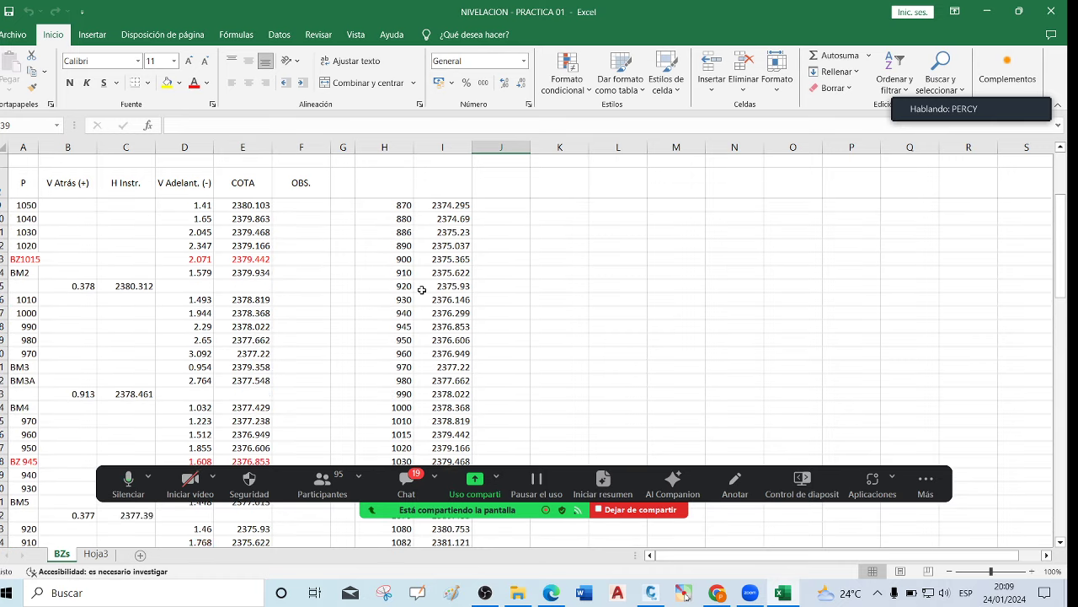
left_click(517, 592)
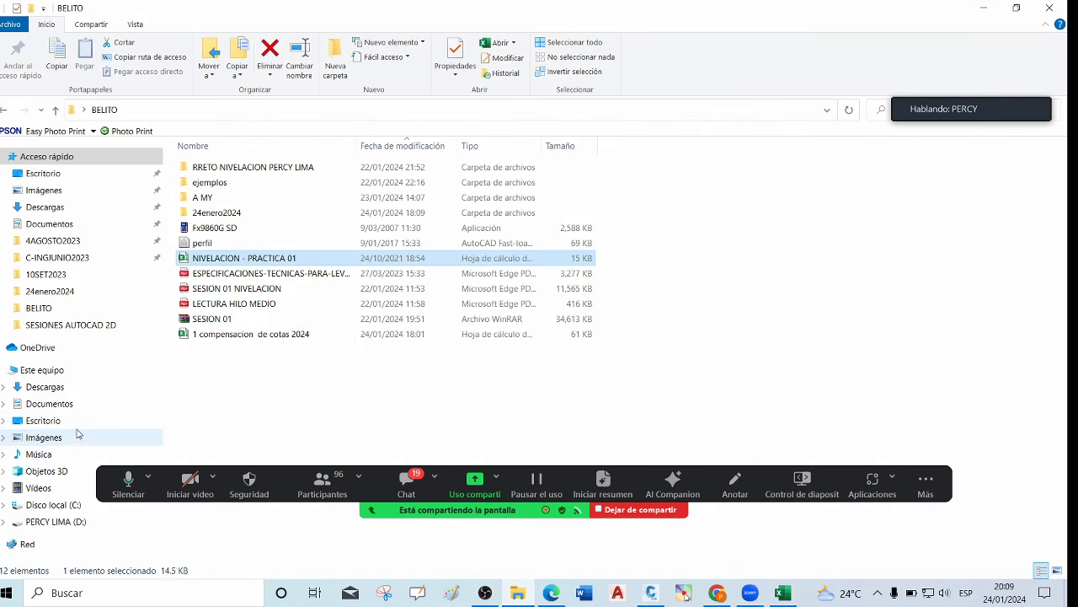
Browse drive D: to bolaños plantilla > plantillas ronatelo and select lis perc para perfiles
left_click(72, 521)
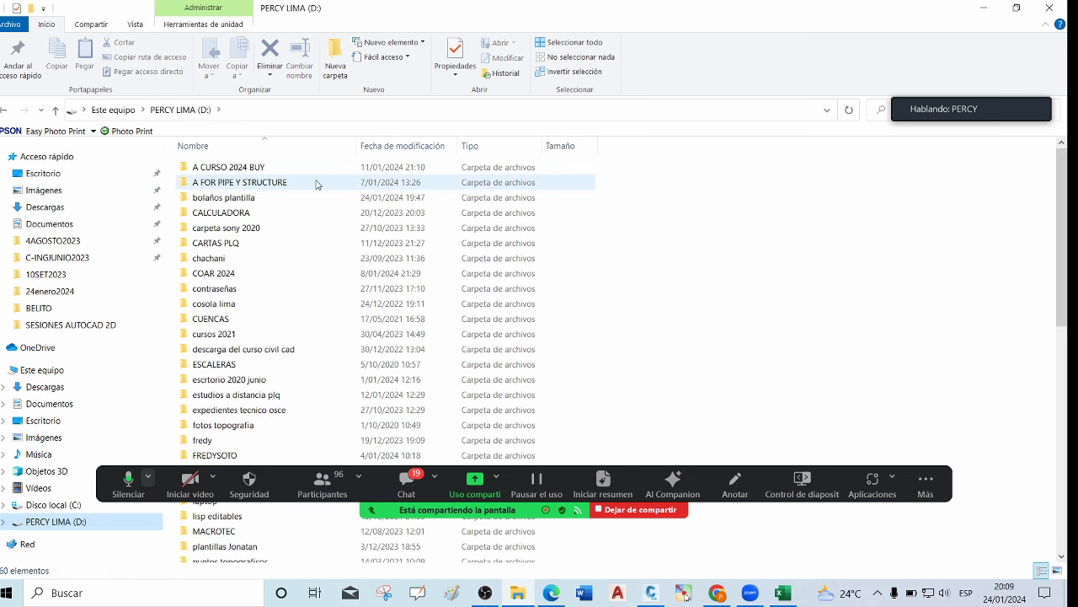
double_click(285, 394)
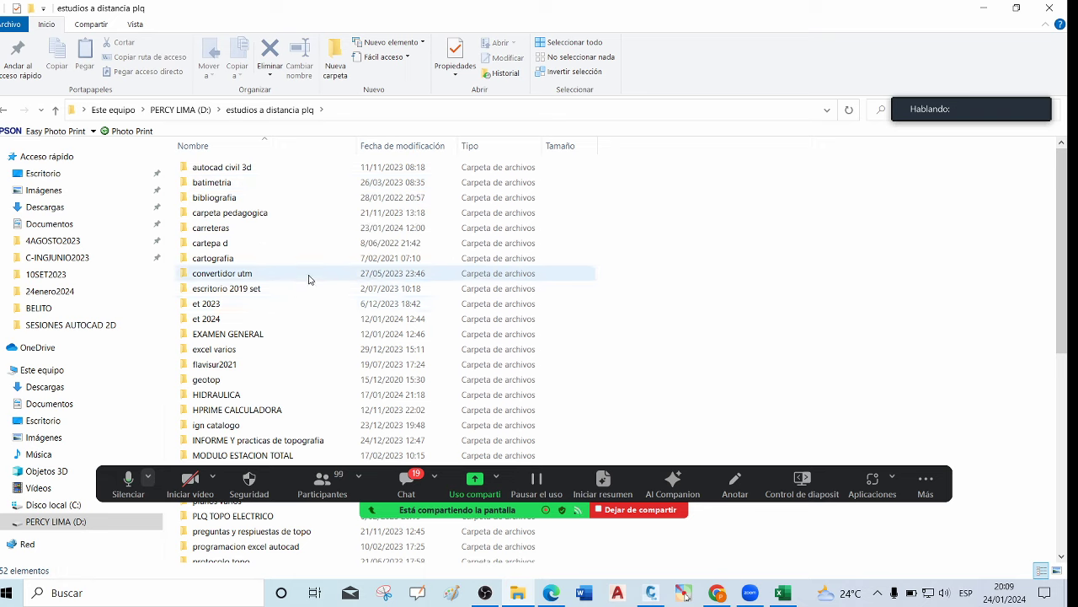
left_click(52, 521)
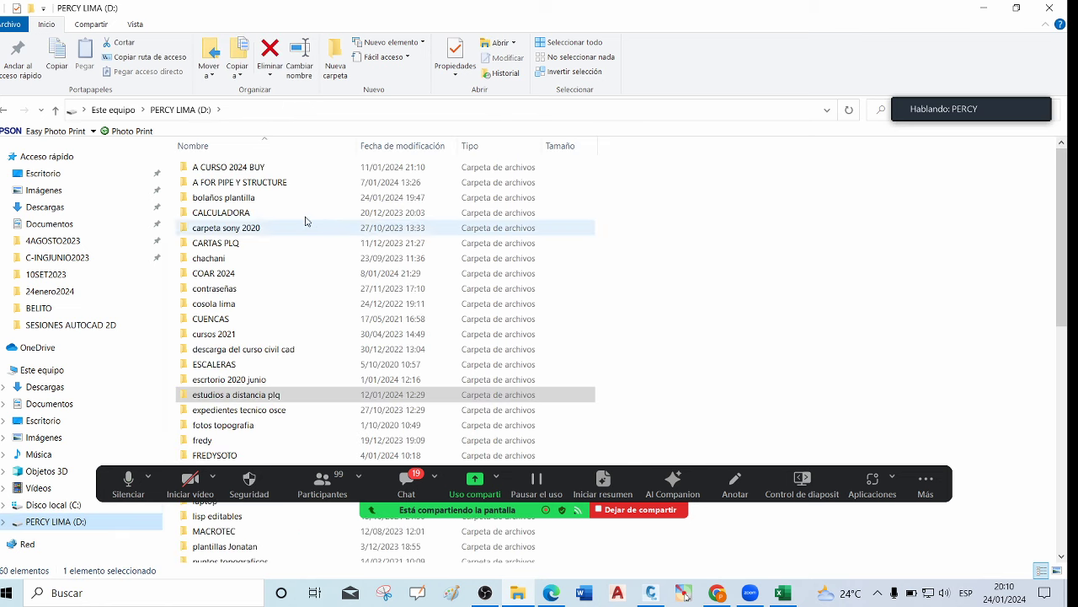
double_click(279, 199)
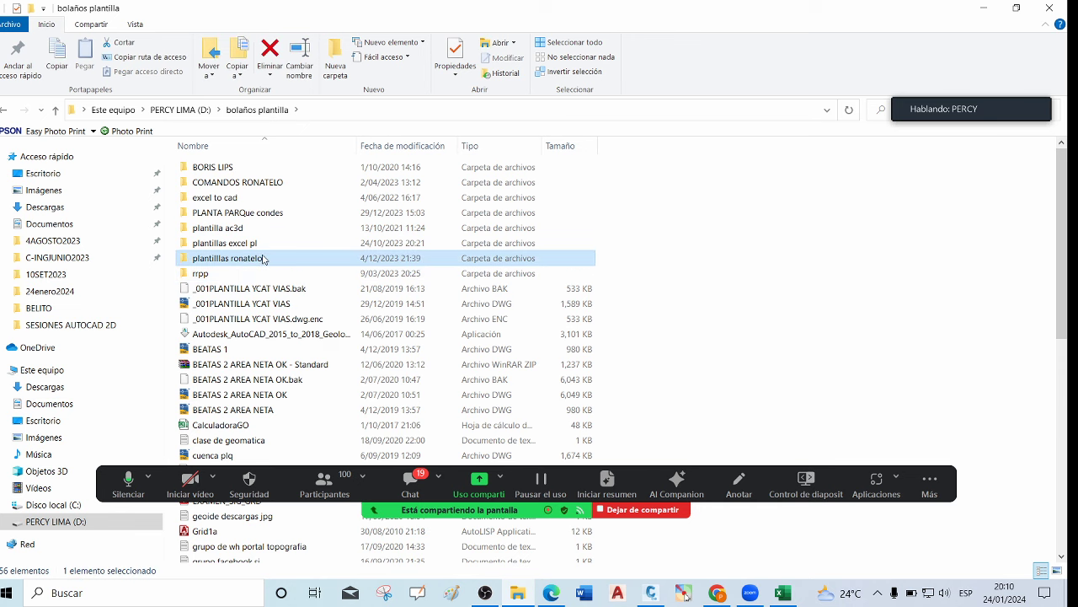
double_click(266, 258)
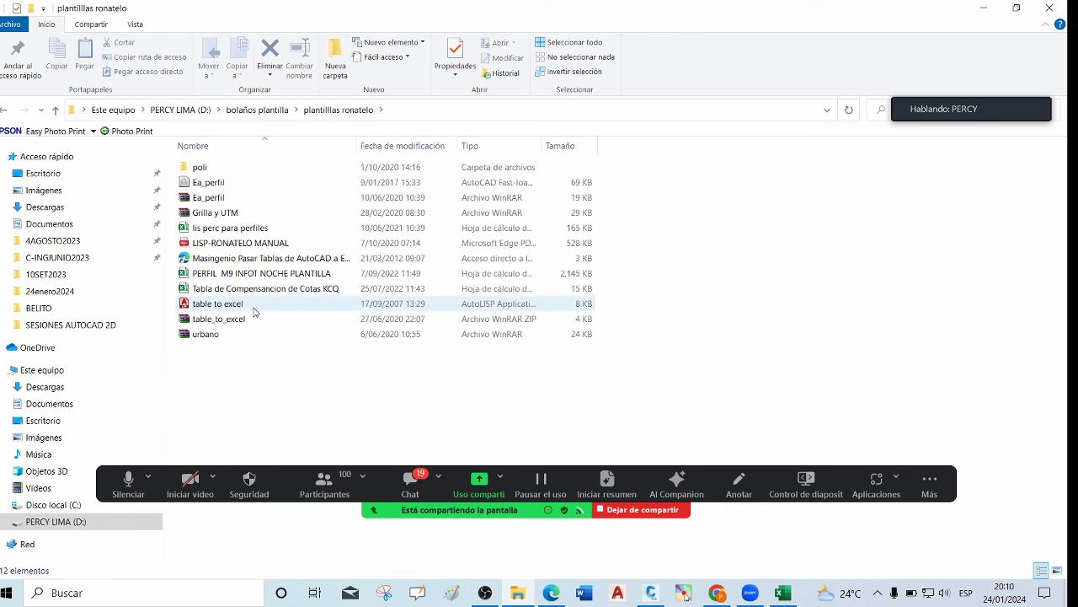
left_click(262, 228)
Open lis perc para perfiles and move the handwritten-notes image over columns J–O
key("alt+Tab")
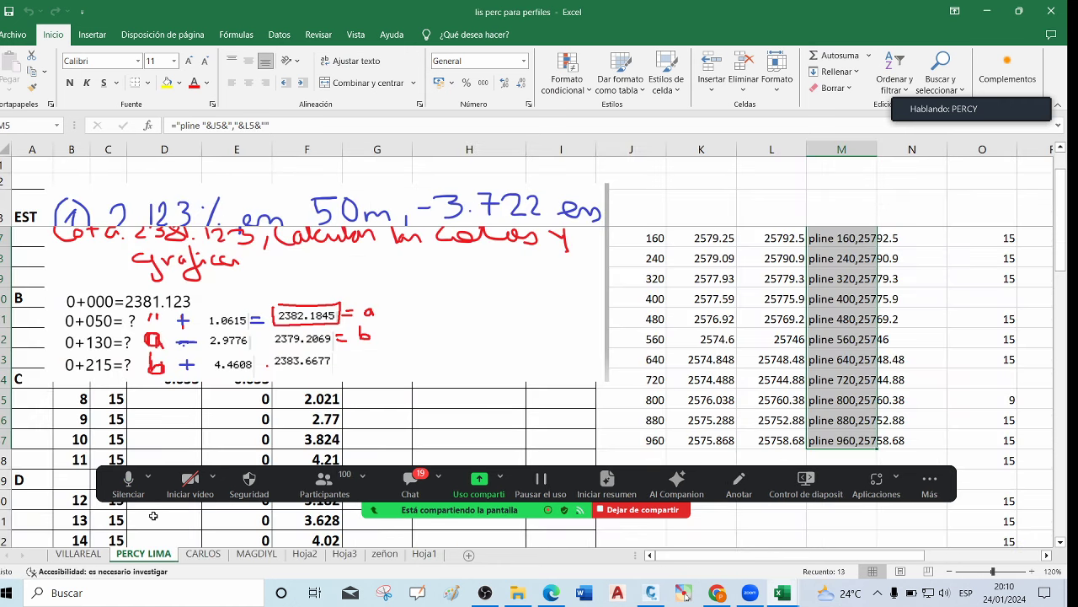
left_click(78, 555)
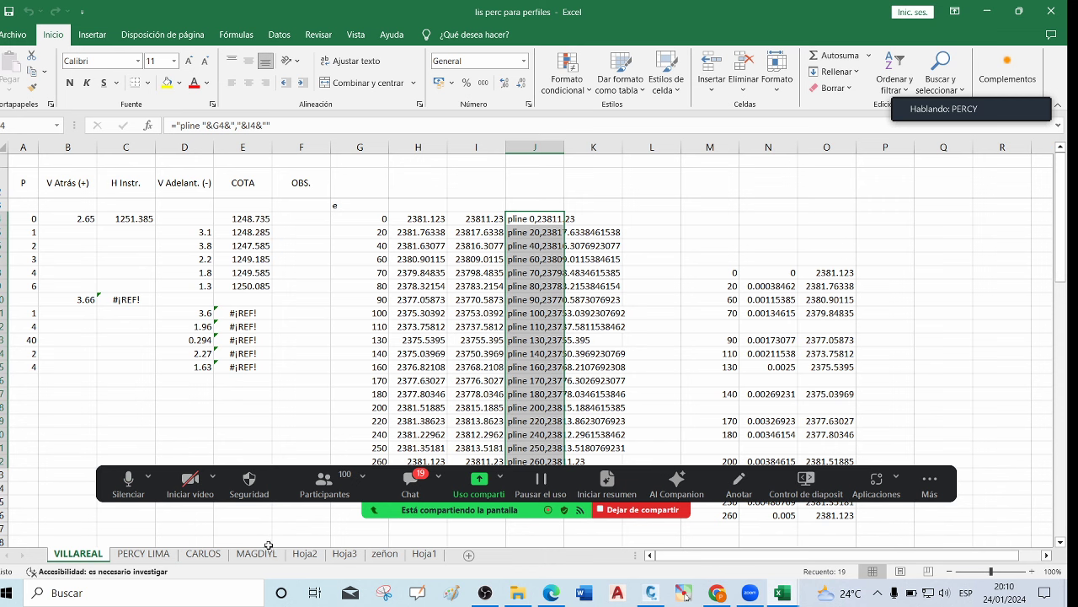
left_click(154, 553)
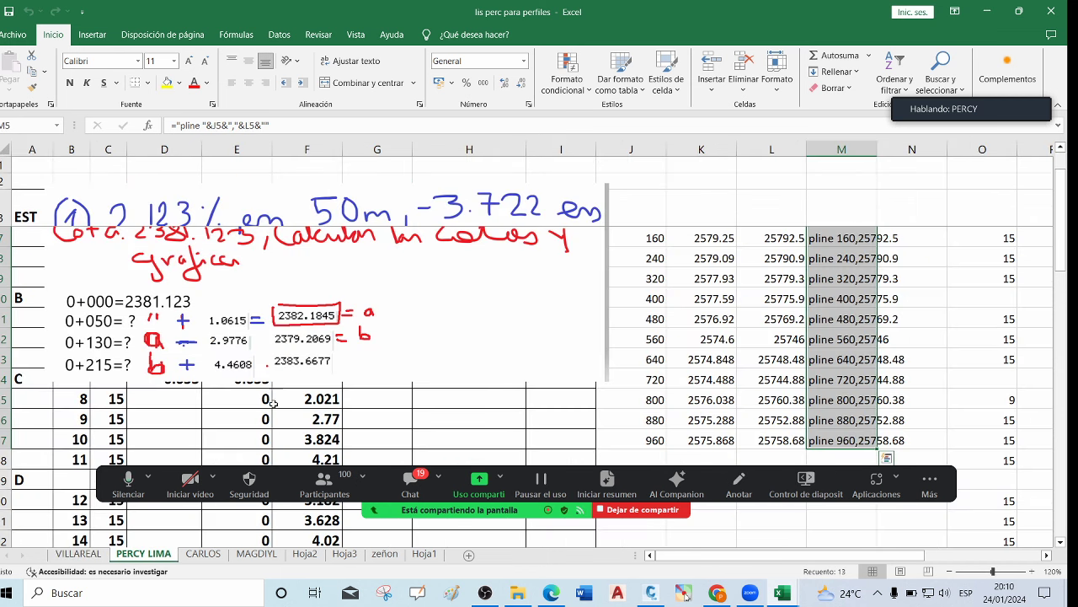
left_click_drag(312, 325, 867, 299)
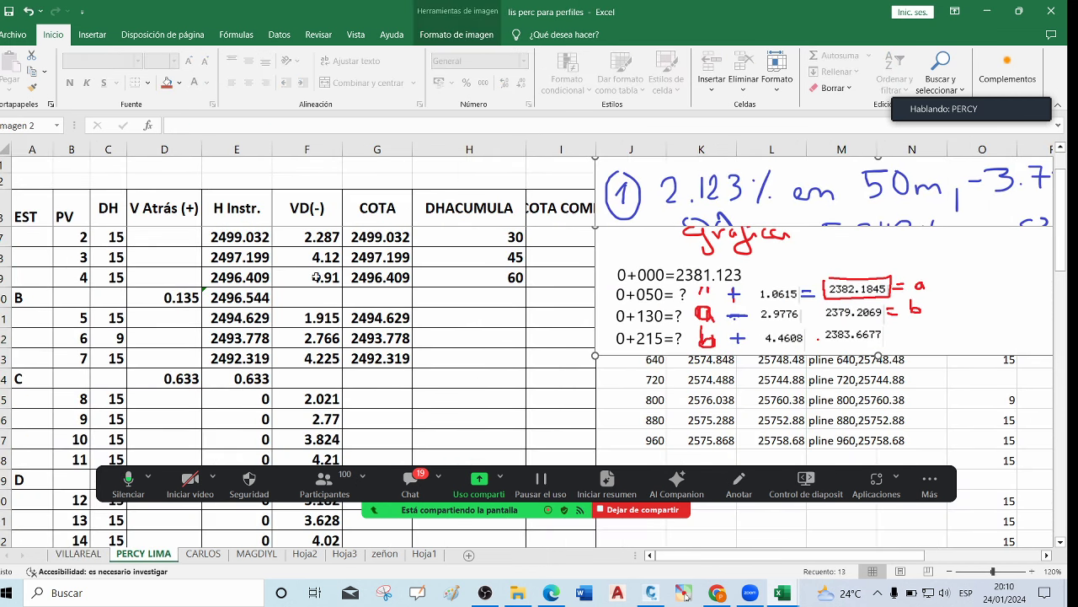
scroll(316, 277, "down", 3)
Review each sheet tab, ending on the 119000 pline coordinates sheet
left_click(203, 553)
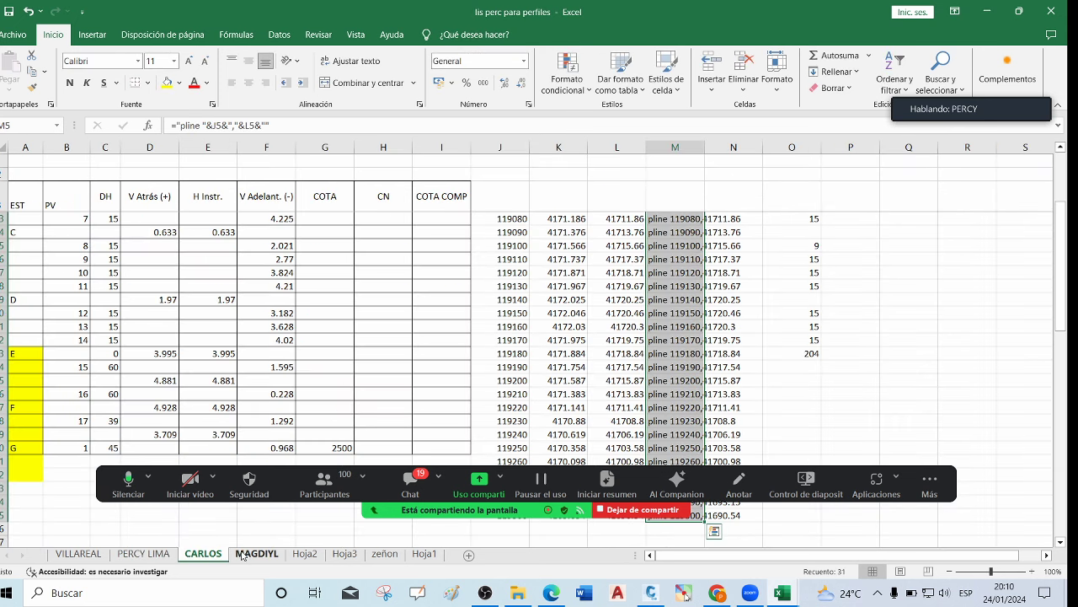
left_click(249, 555)
left_click(305, 554)
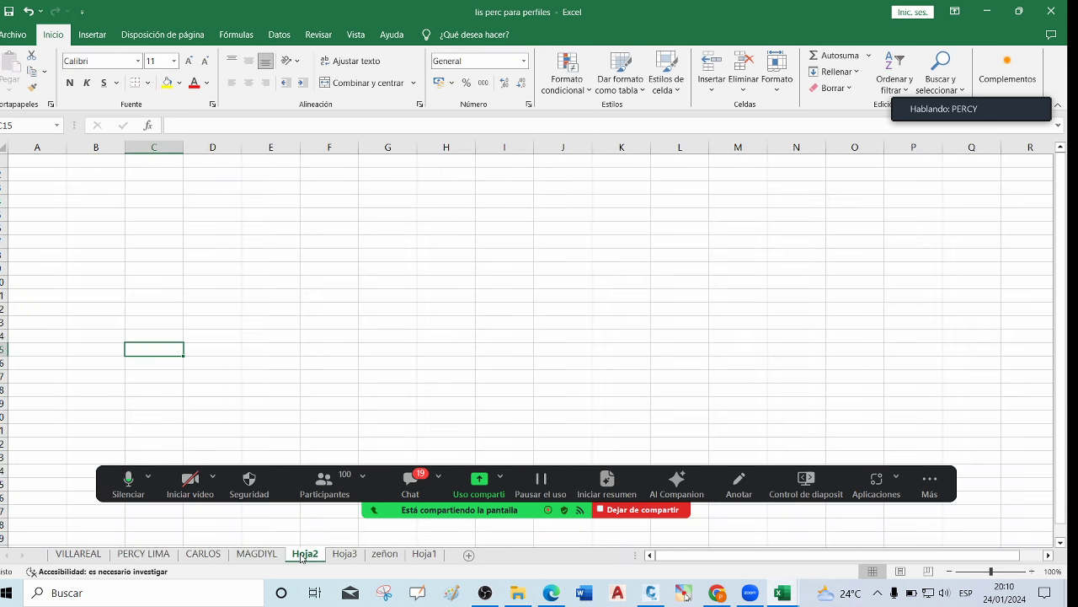
left_click(347, 553)
left_click(384, 553)
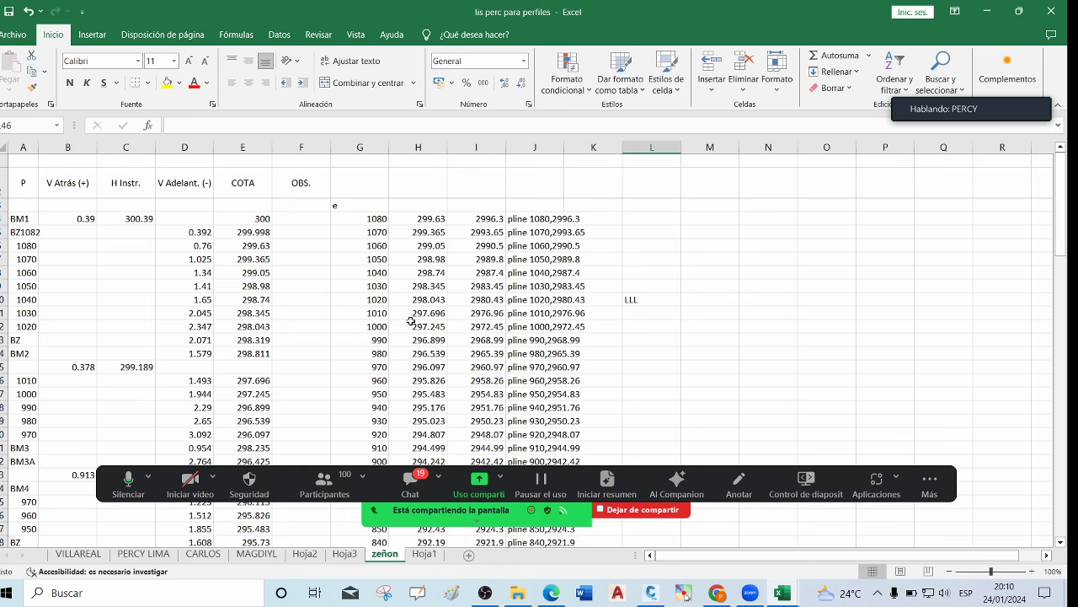
left_click(423, 553)
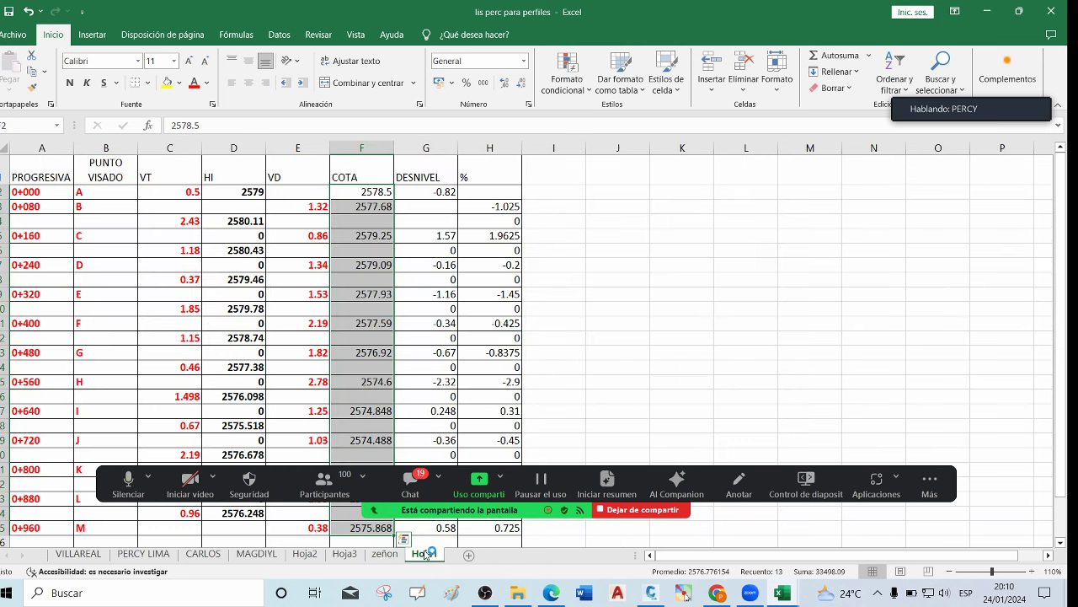
left_click(78, 554)
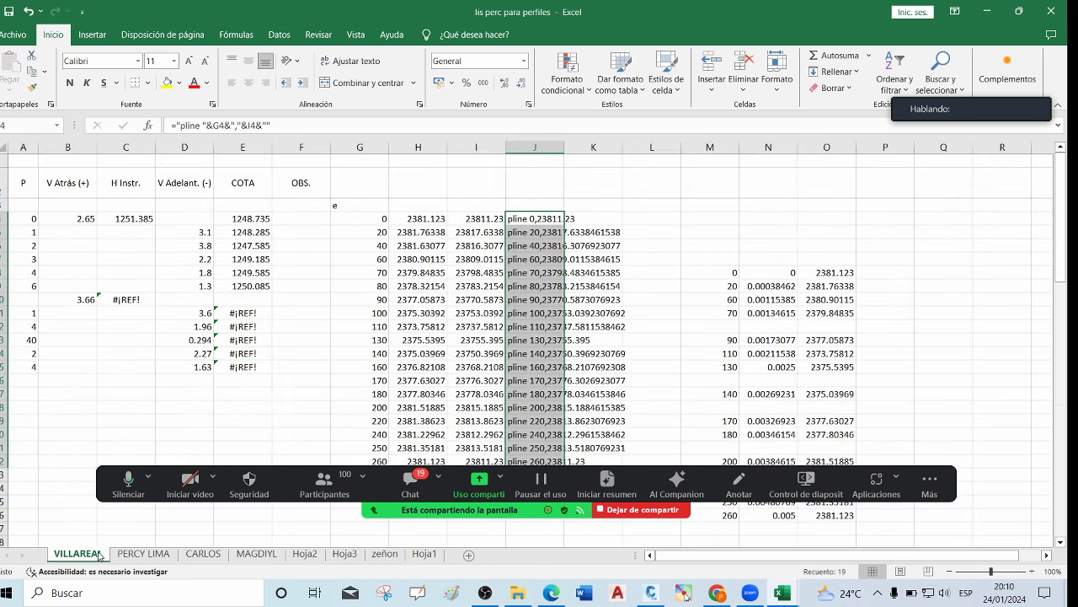
left_click(160, 553)
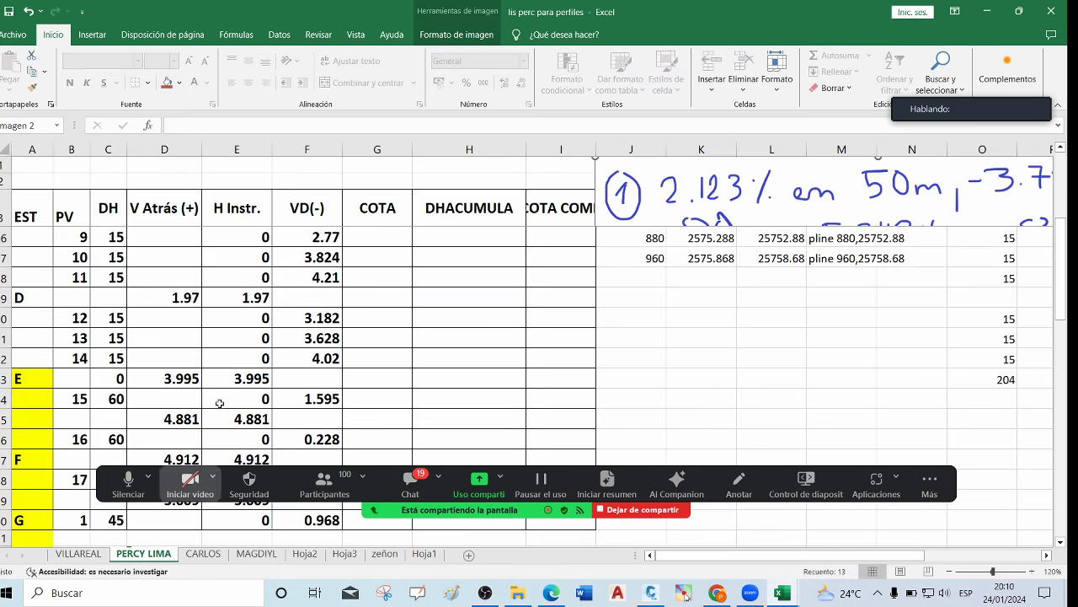
scroll(400, 298, "up", 4)
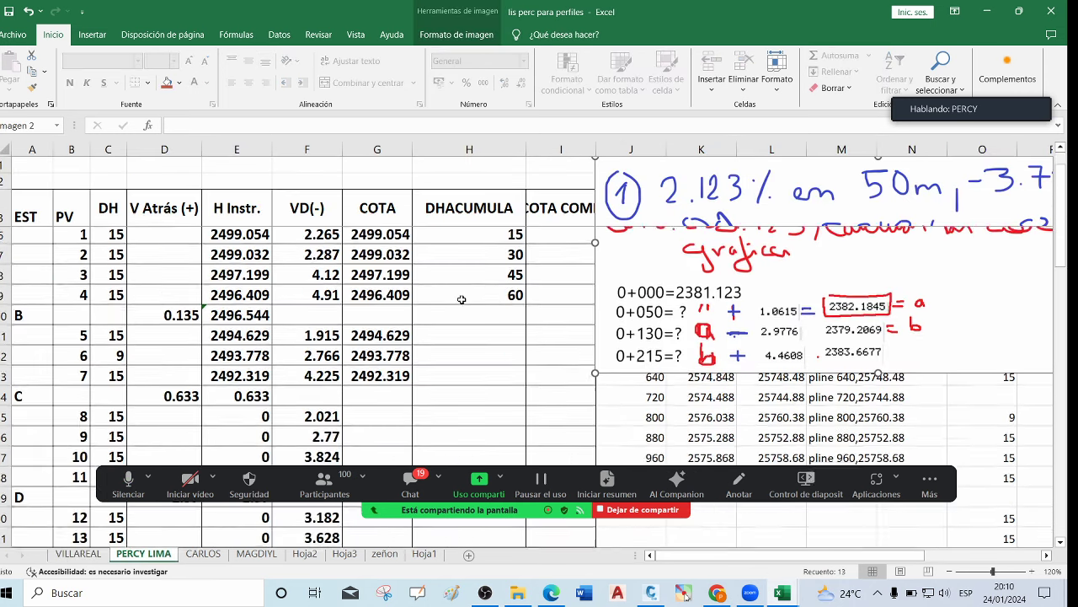
left_click(204, 554)
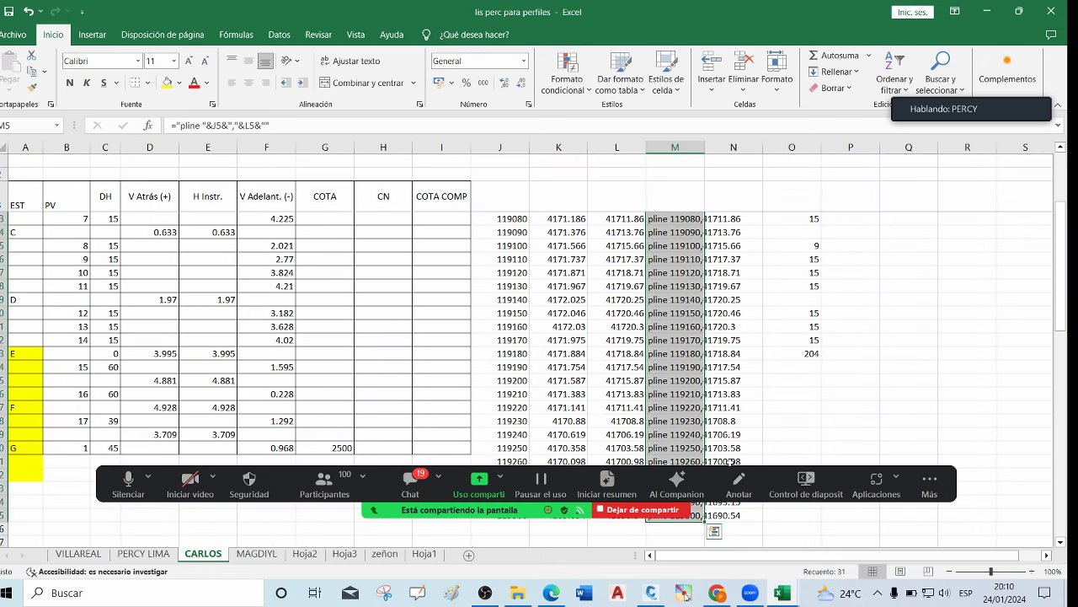
Inspect the leveling table, selecting the EST block, COTA COMP cell and station 119000
left_click_drag(730, 463, 730, 553)
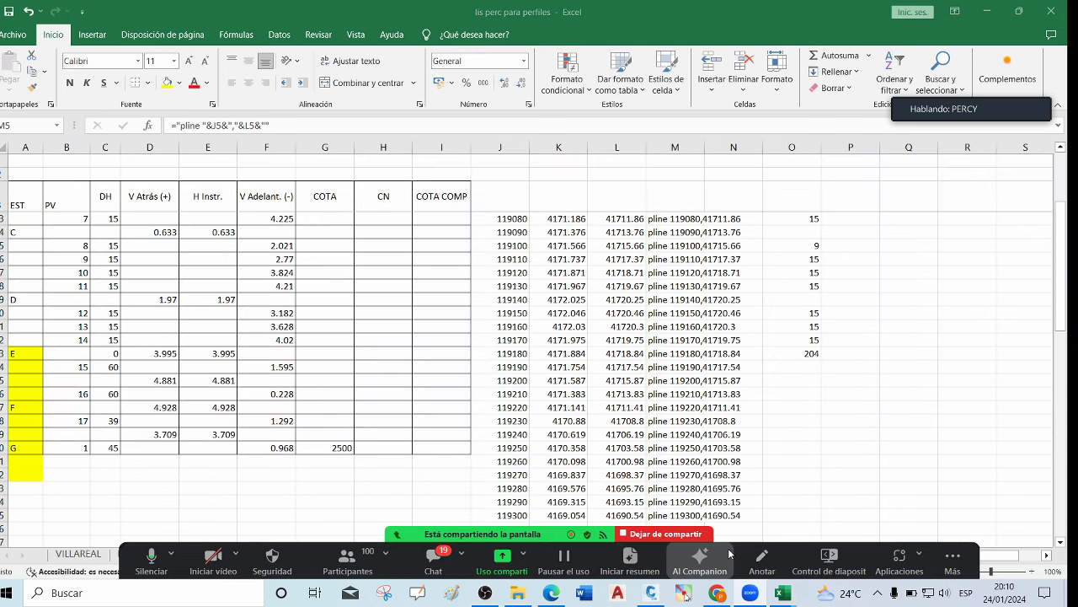
scroll(169, 364, "up", 3)
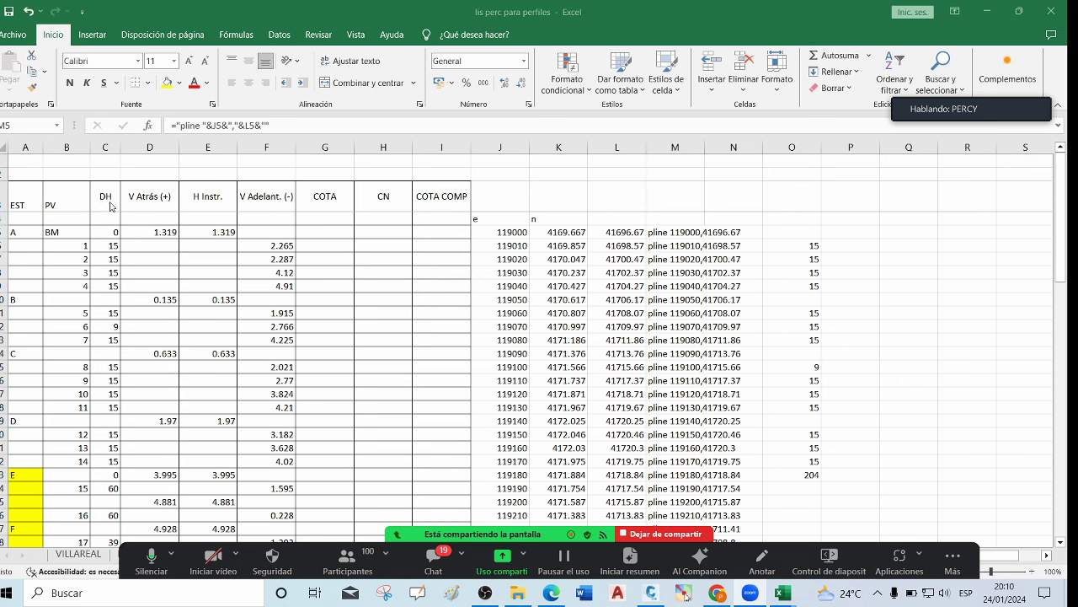
left_click_drag(21, 195, 440, 513)
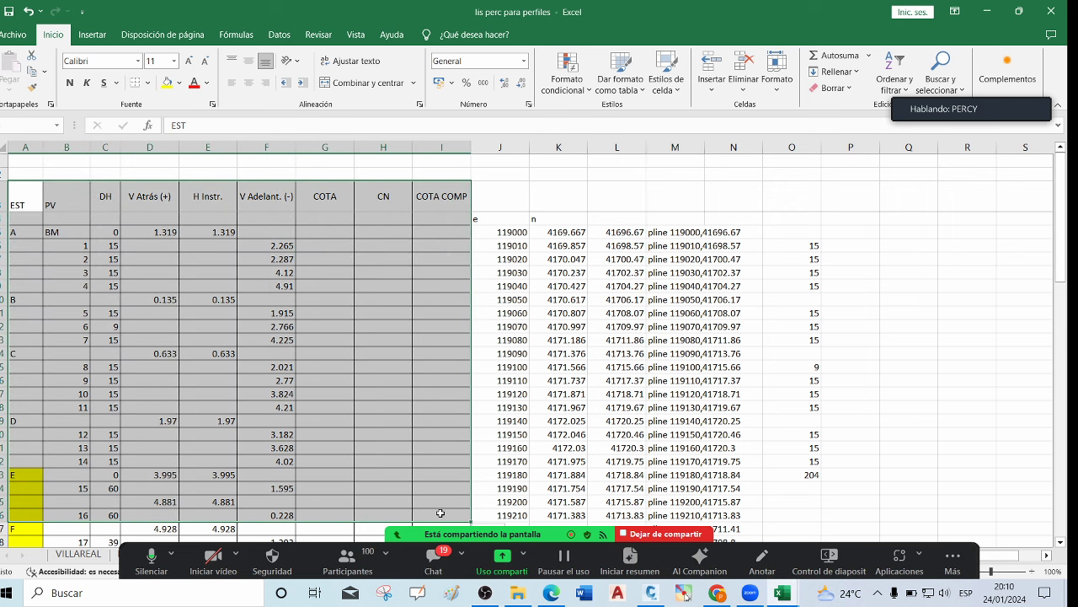
left_click(396, 314)
left_click(433, 220)
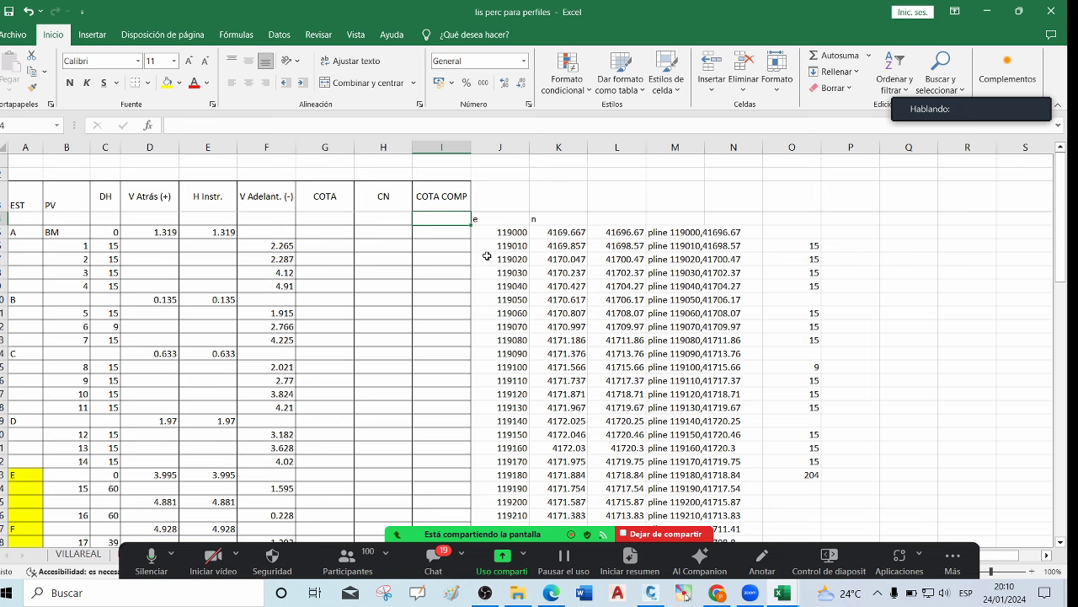
left_click(519, 231)
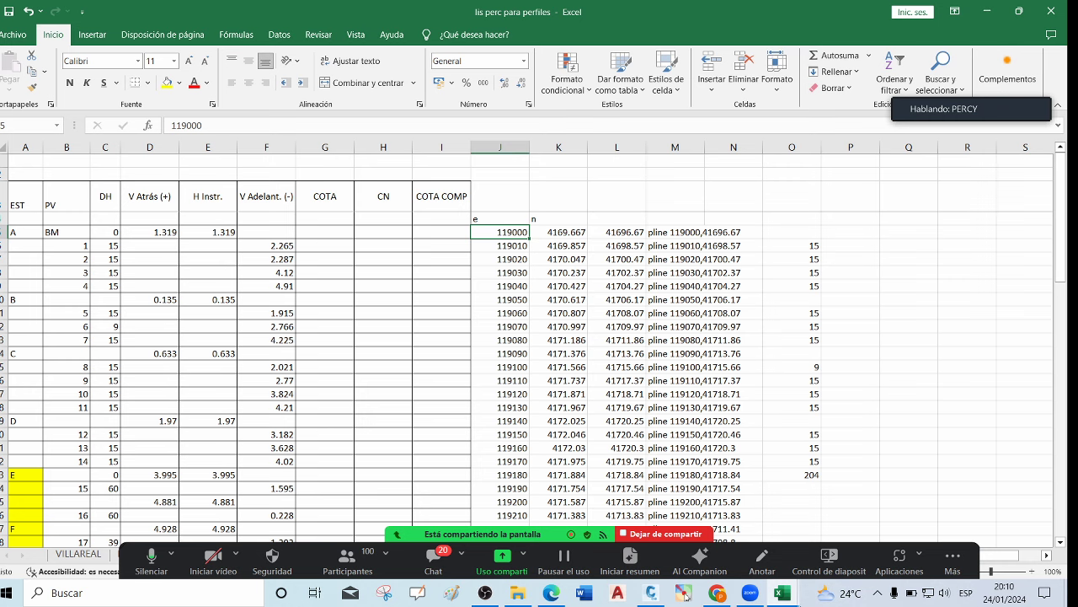
left_click(685, 593)
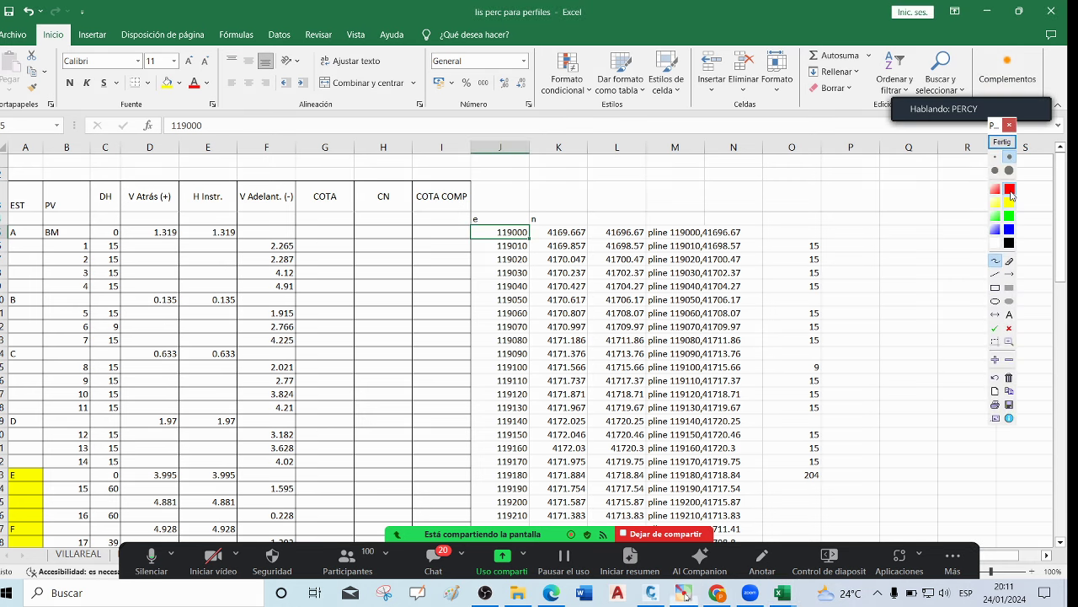
left_click(996, 287)
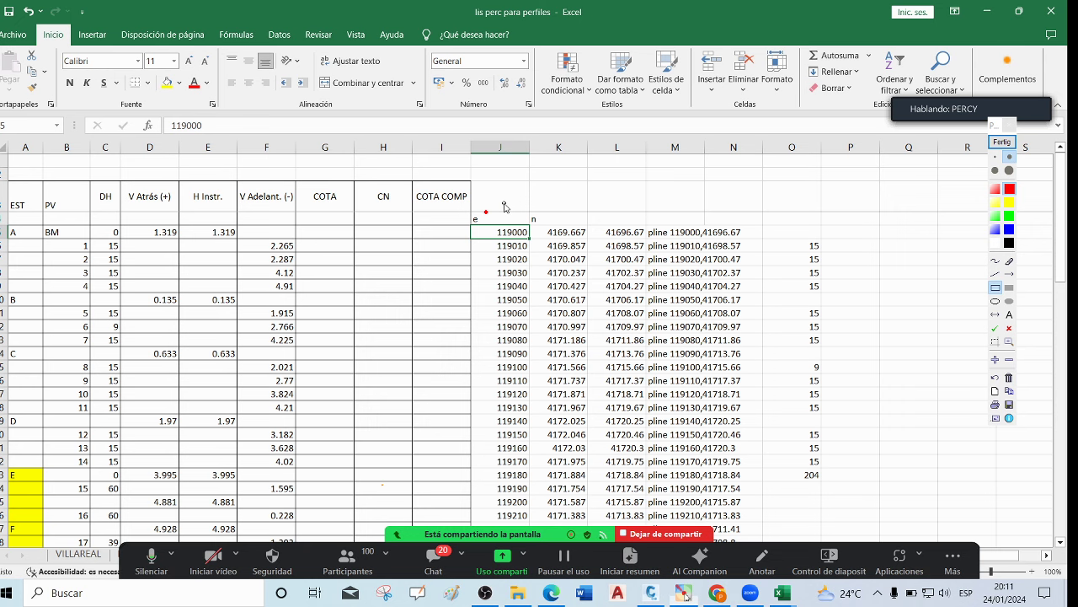
mouse_move(475, 205)
left_mouse_down()
mouse_move(544, 357)
mouse_move(543, 449)
left_mouse_up()
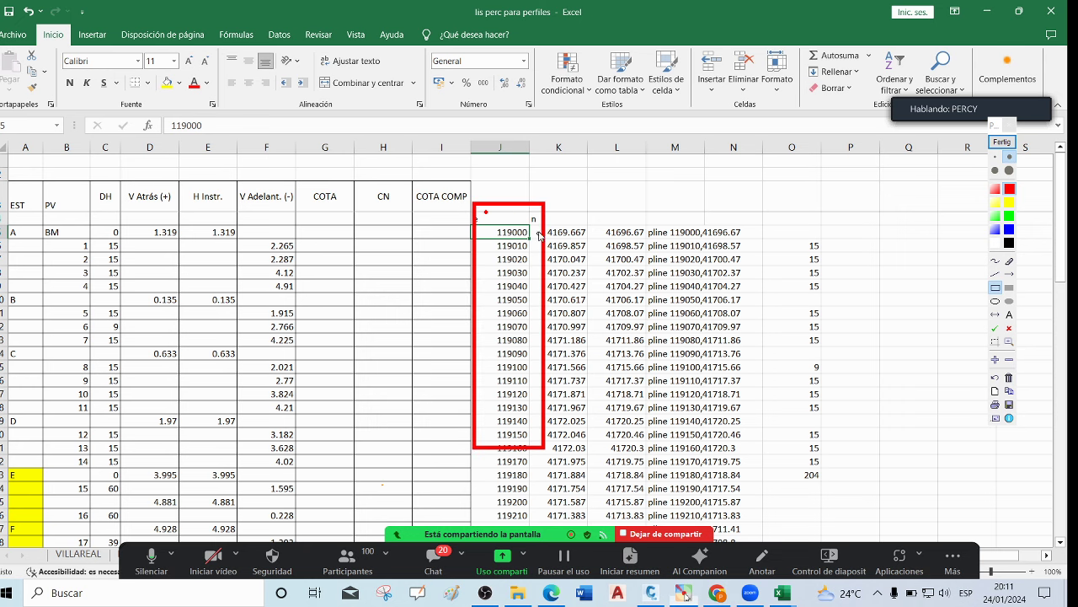
left_click_drag(547, 206, 592, 445)
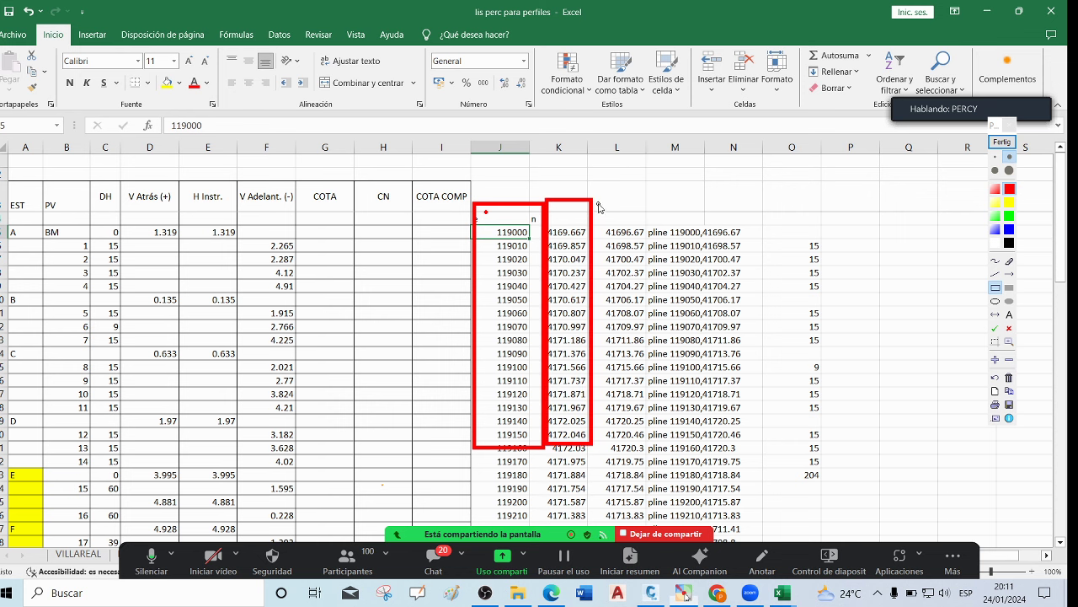
left_click_drag(598, 205, 645, 440)
mouse_move(647, 216)
left_mouse_down()
mouse_move(691, 345)
mouse_move(743, 432)
left_mouse_up()
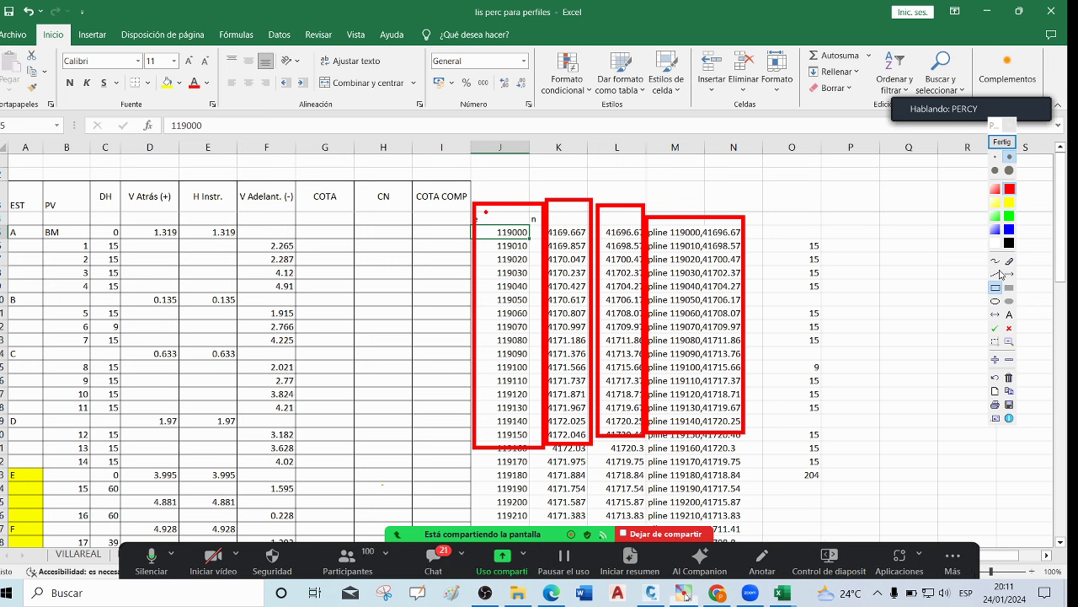
left_click(994, 125)
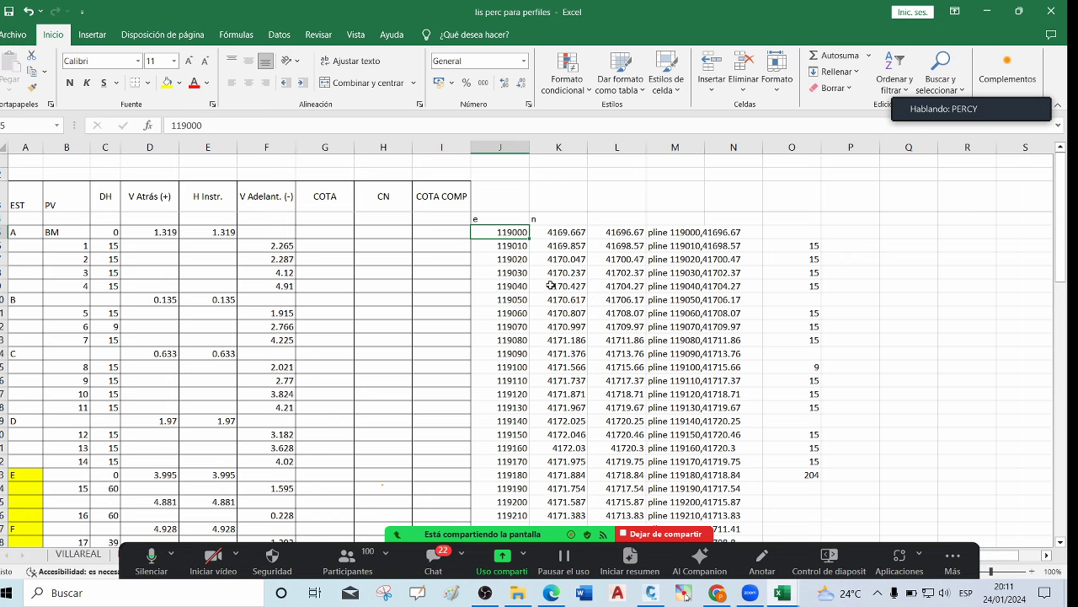
Check the K5, L5 and M5 formulas, fill the pline formula down column M, and copy it
left_click(570, 231)
left_click(638, 235)
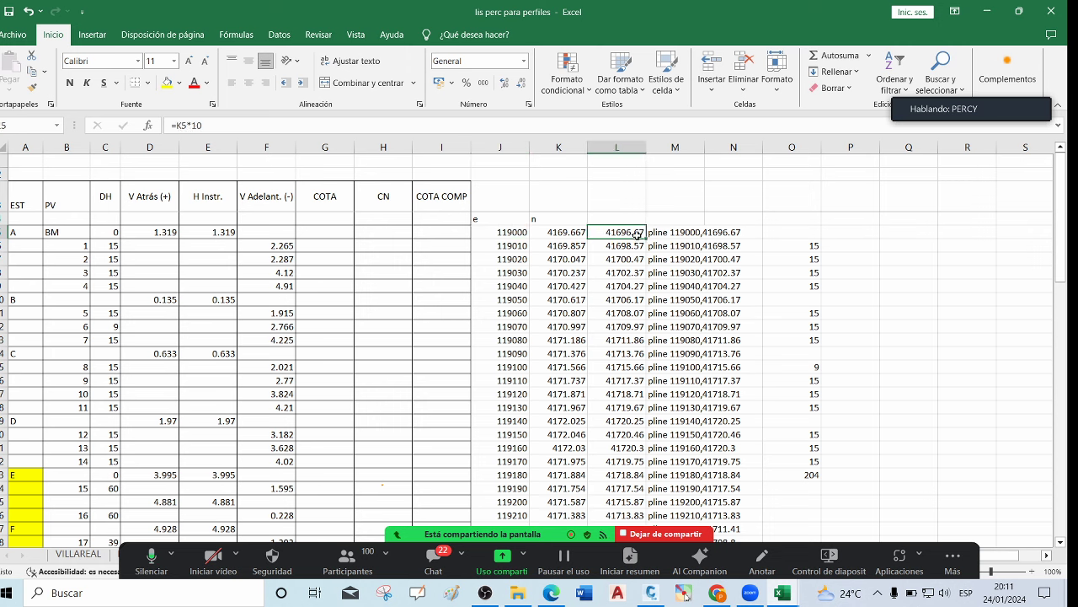
left_click(677, 235)
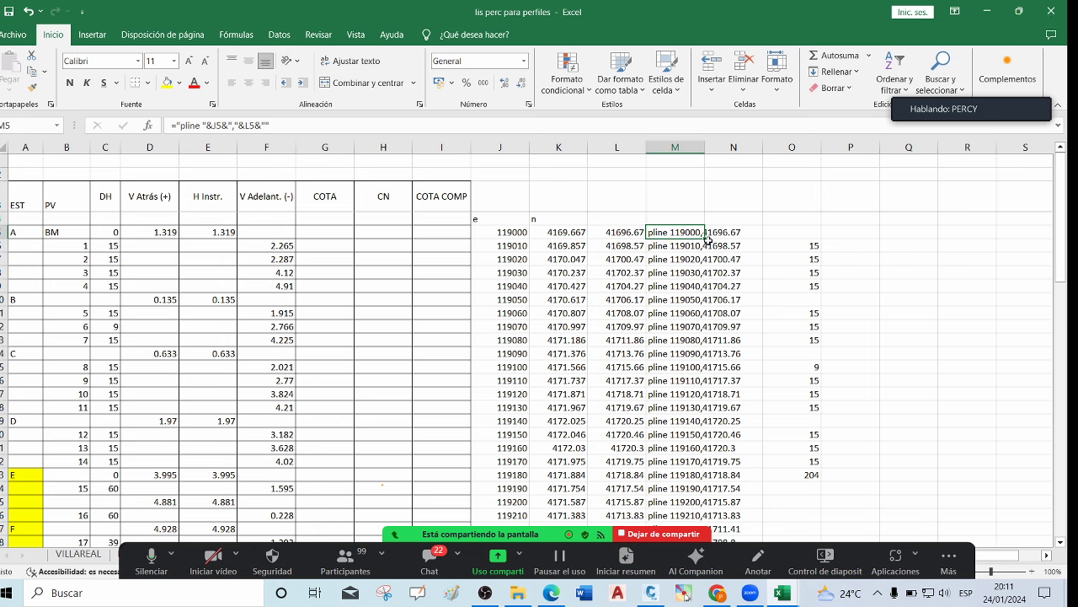
left_click_drag(707, 239, 708, 461)
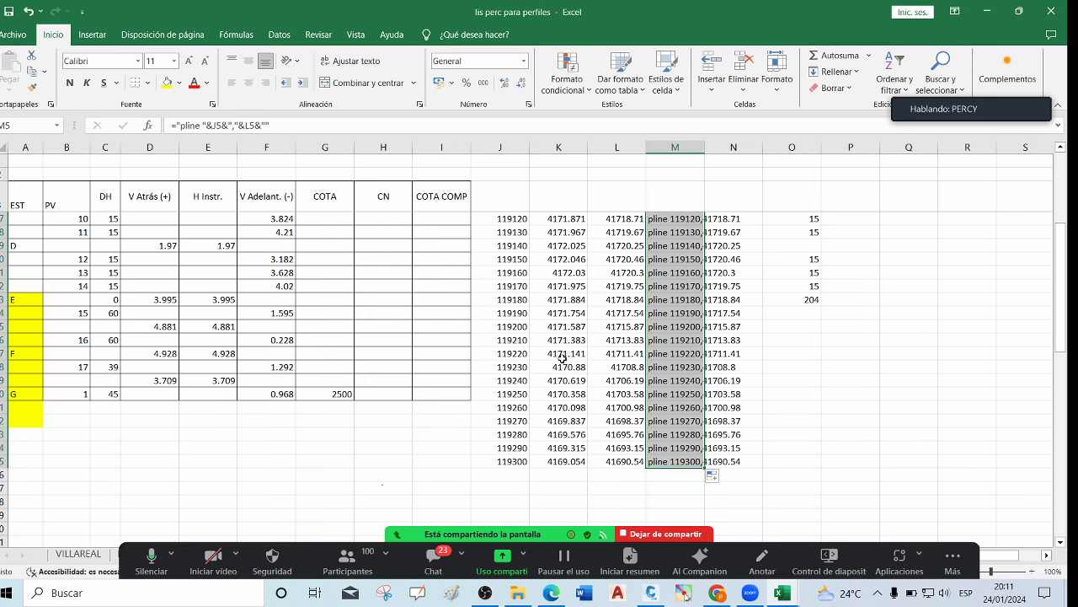
scroll(562, 358, "up", 5)
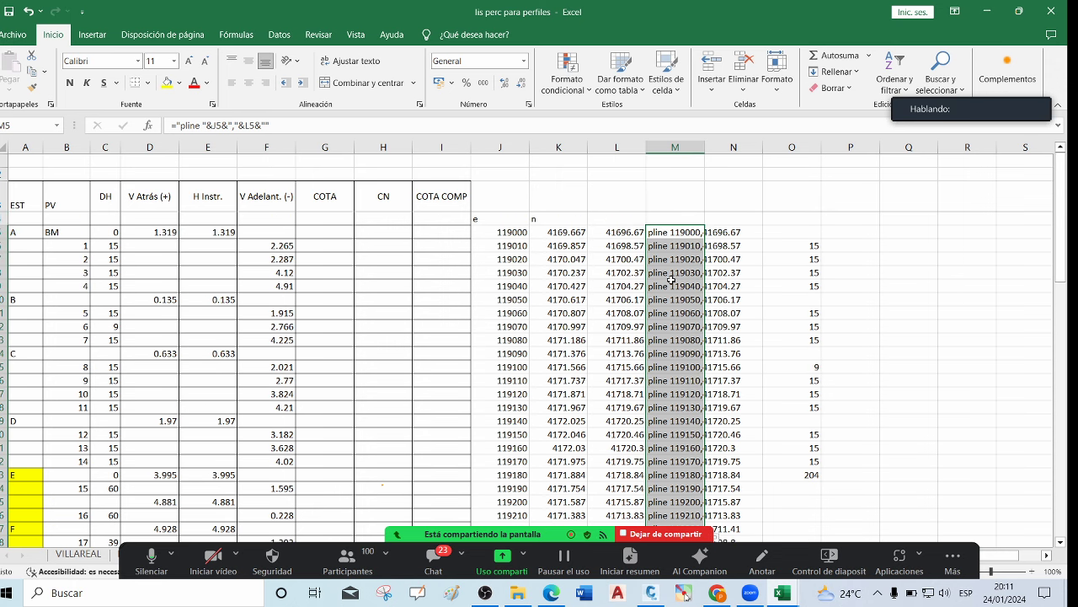
right_click(674, 286)
left_click(715, 288)
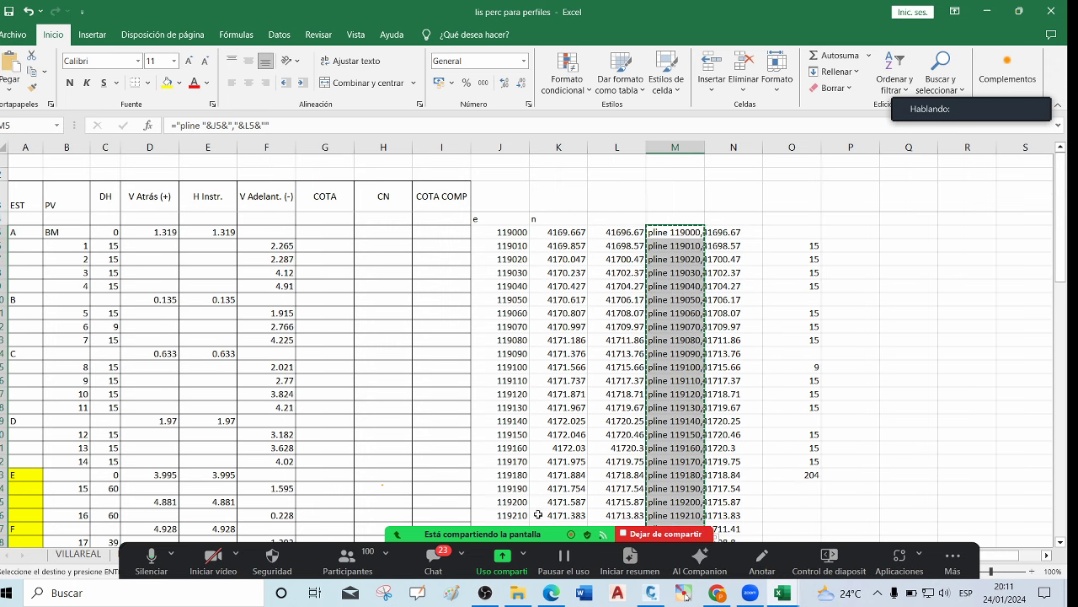
In Civil 3D, close Drawing1 and start a new blank Drawing2
left_click(651, 593)
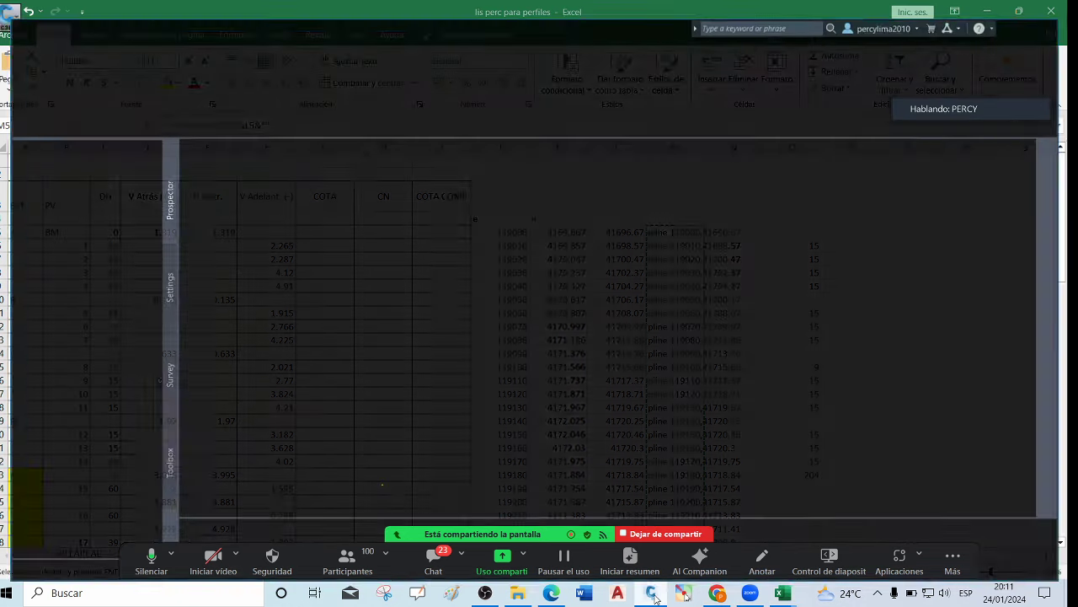
left_click(331, 308)
left_click(215, 180)
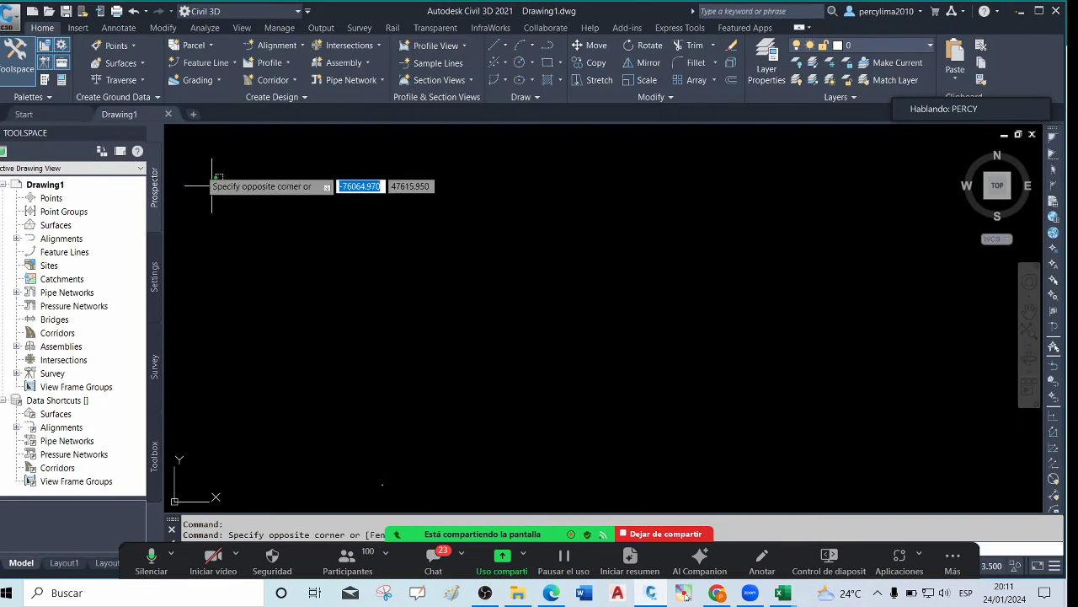
left_click(167, 115)
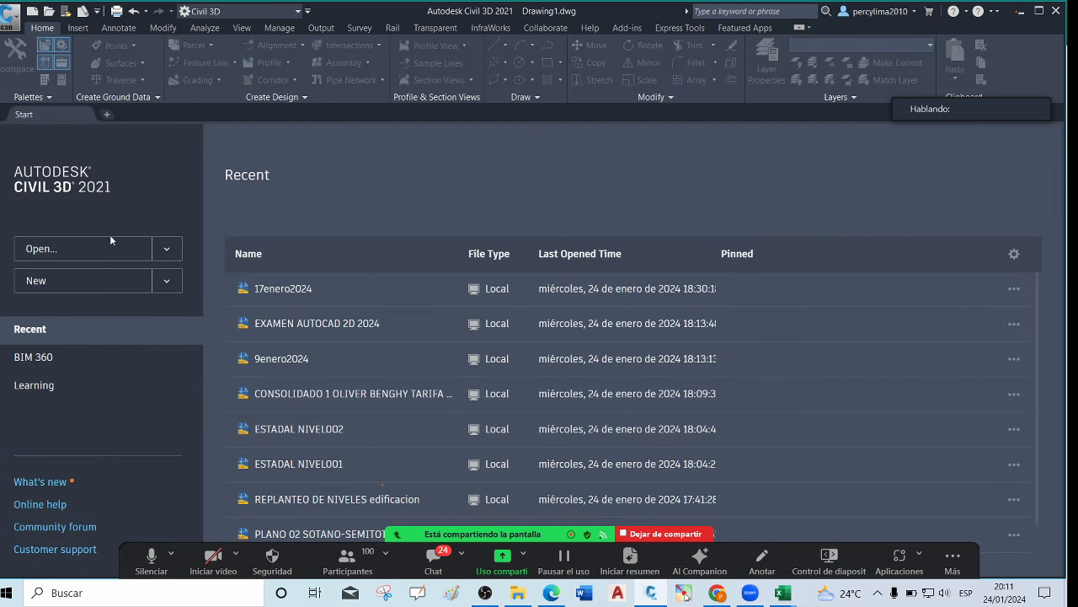
left_click(76, 284)
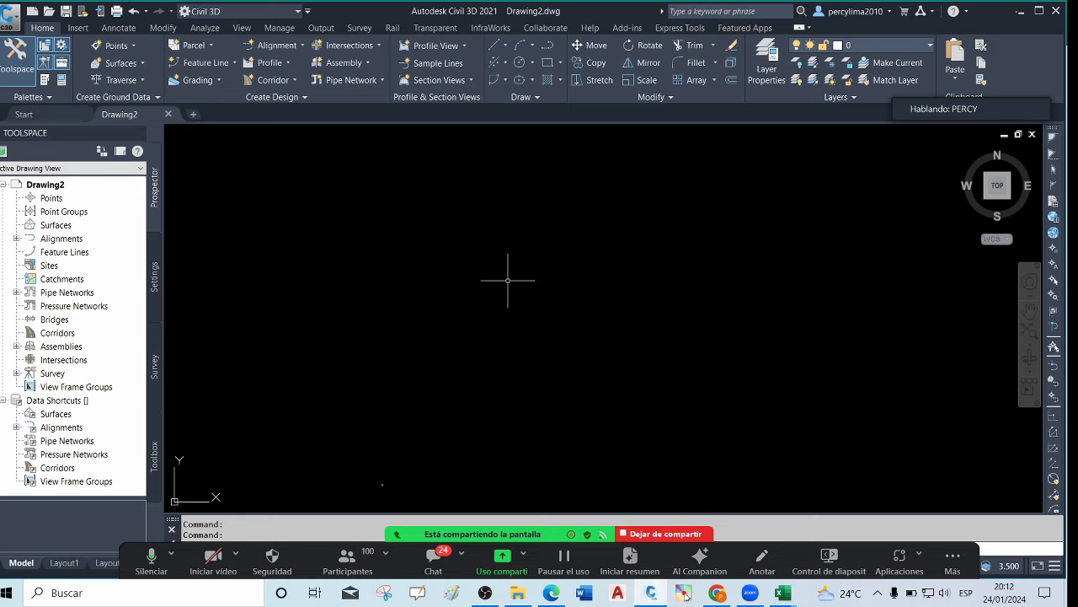
Draw a PL polyline through the pasted terrain coordinates, ending at 119300,41690.54
left_click(447, 299)
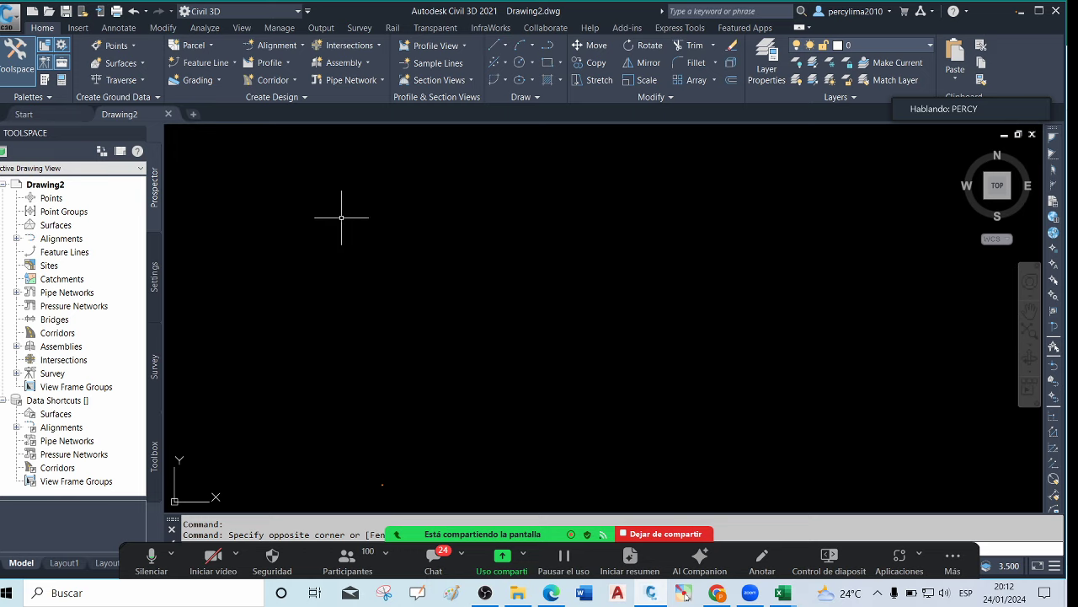
type("pl")
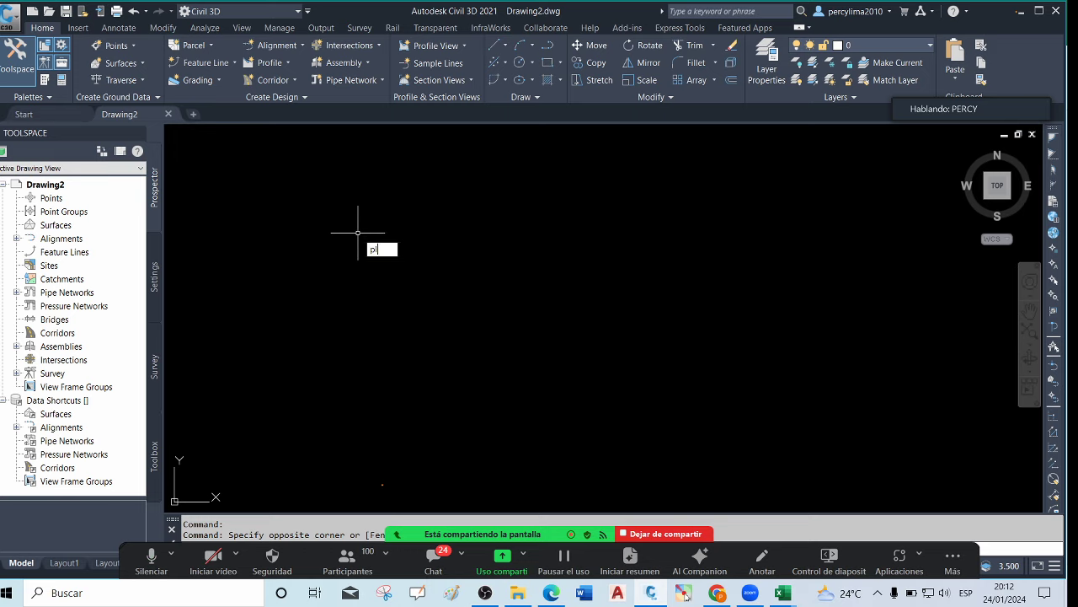
key("Return")
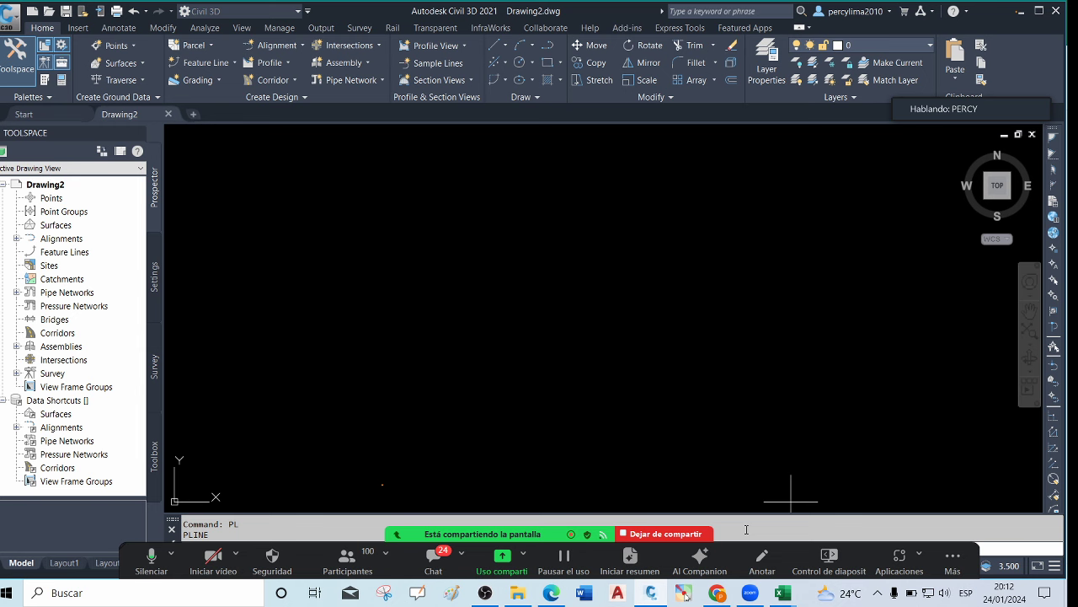
left_click(502, 533)
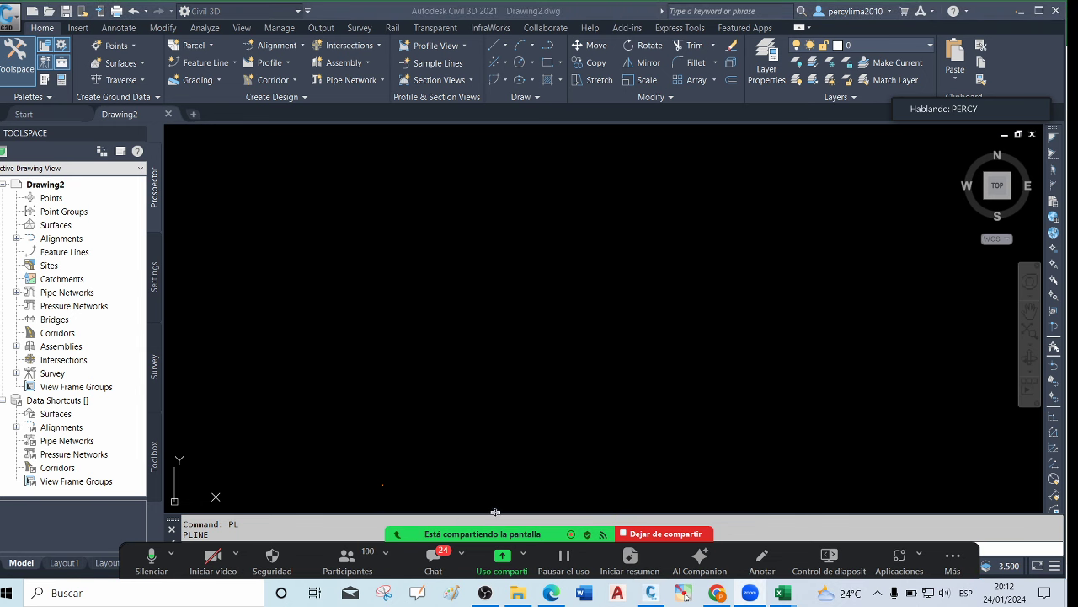
left_click_drag(496, 511, 491, 96)
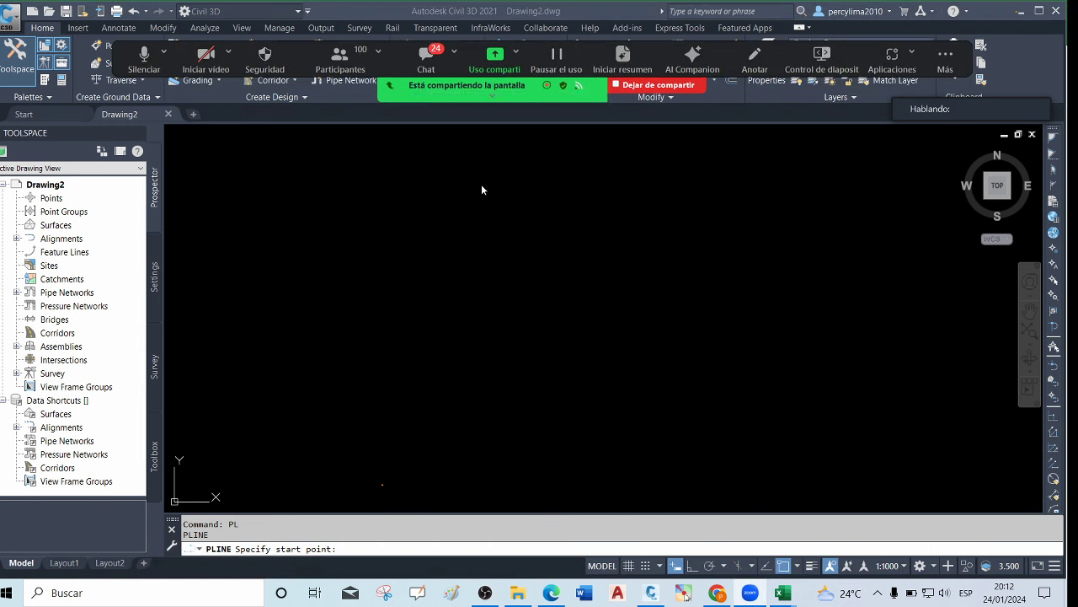
left_click(362, 546)
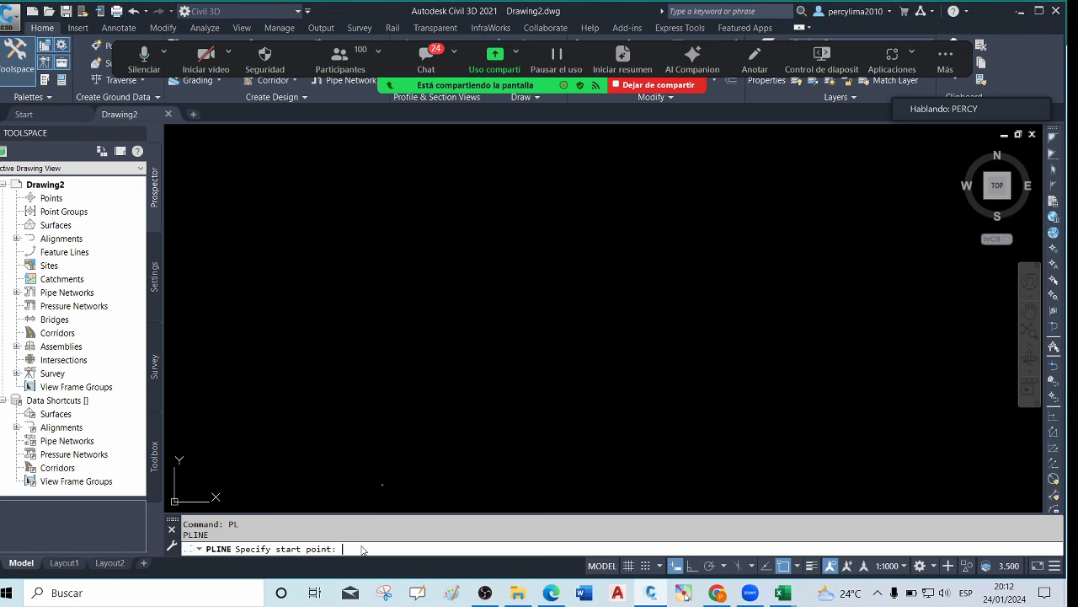
right_click(363, 549)
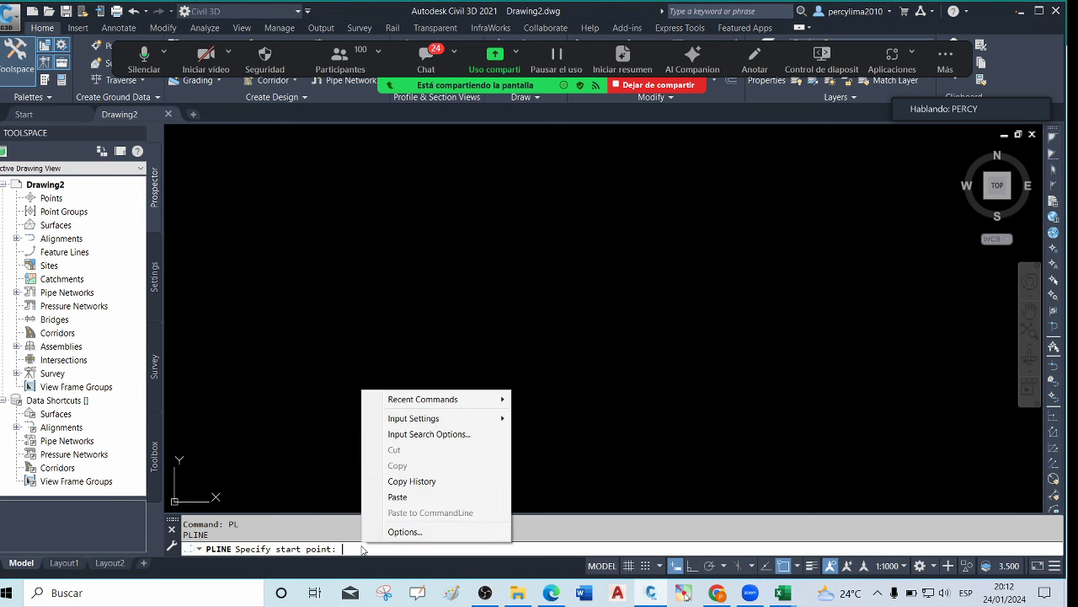
left_click(412, 497)
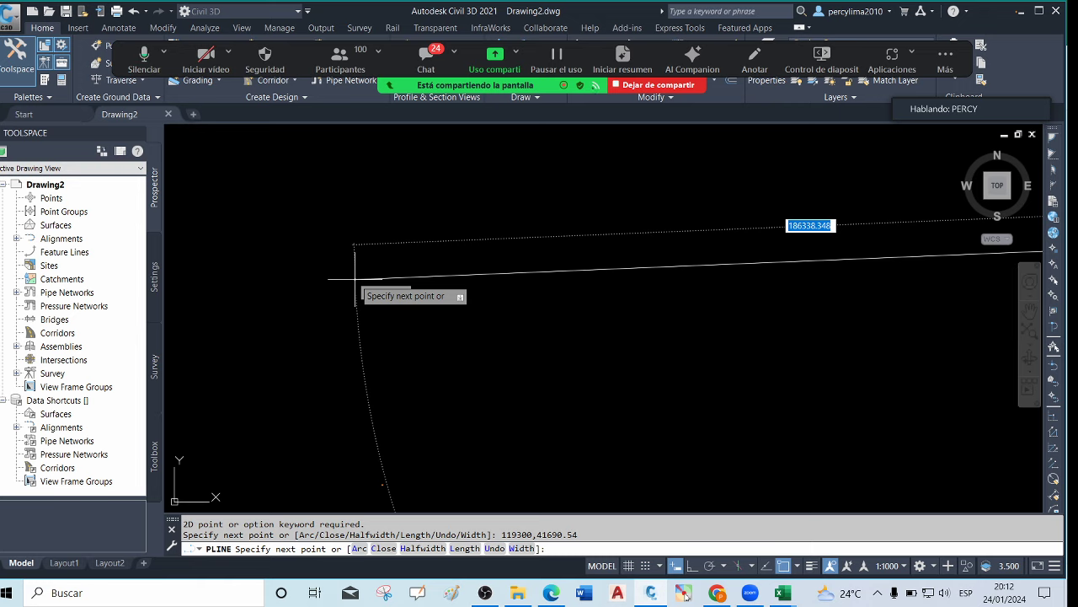
key("Escape")
Zoom to extents so the whole terrain profile curve is visible
type("z")
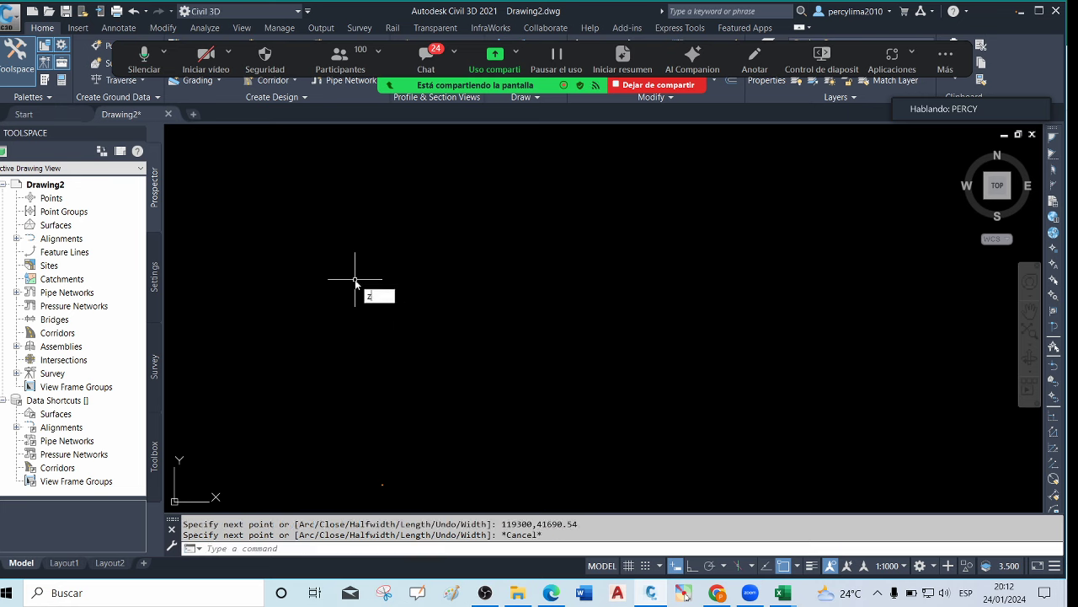
type("e")
key("Return")
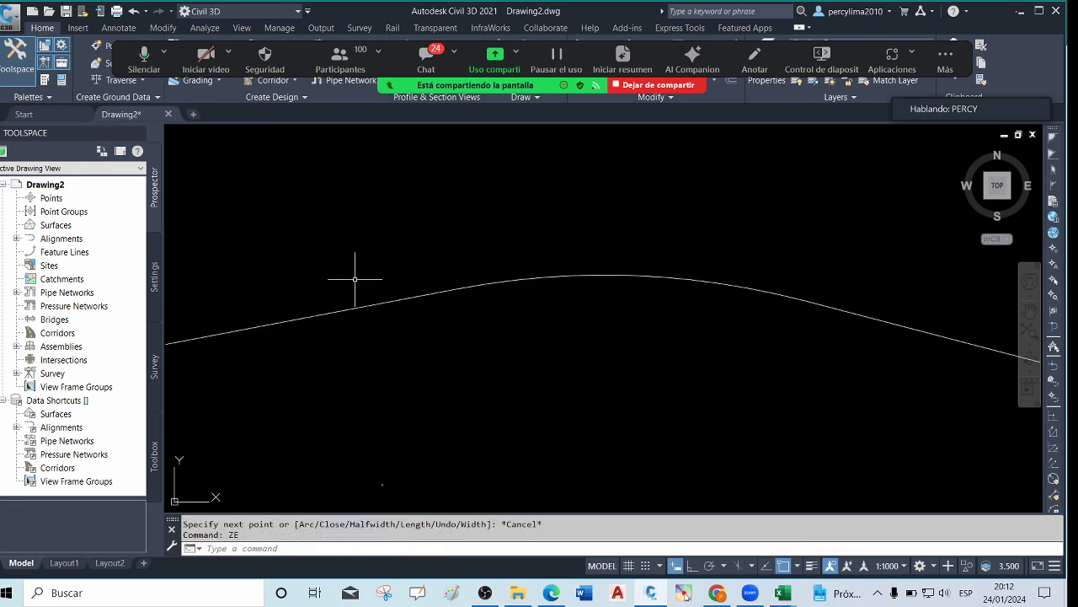
left_click(410, 498)
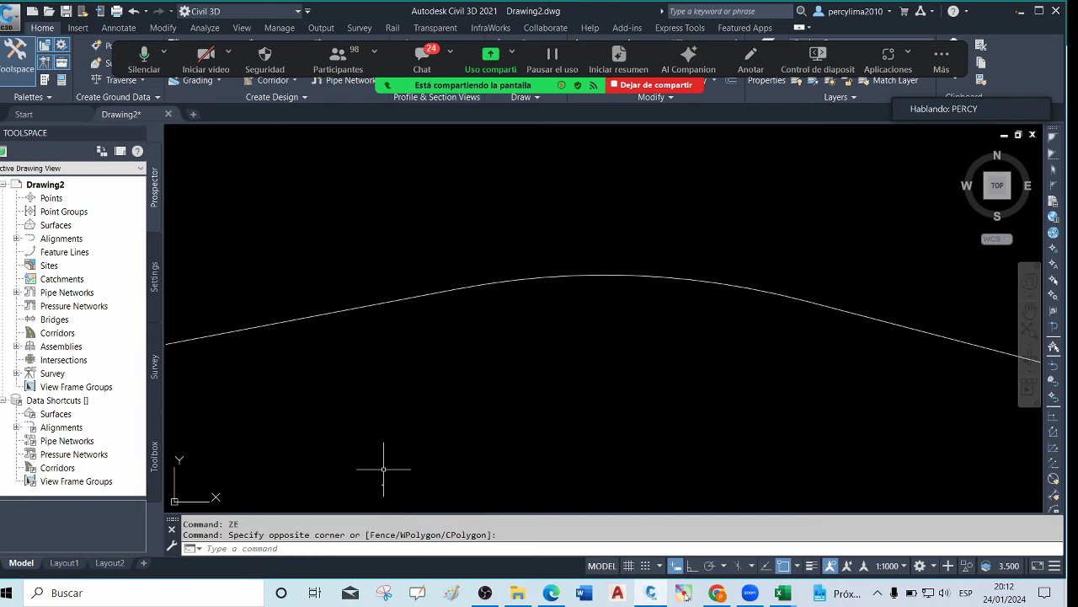
left_click(368, 477)
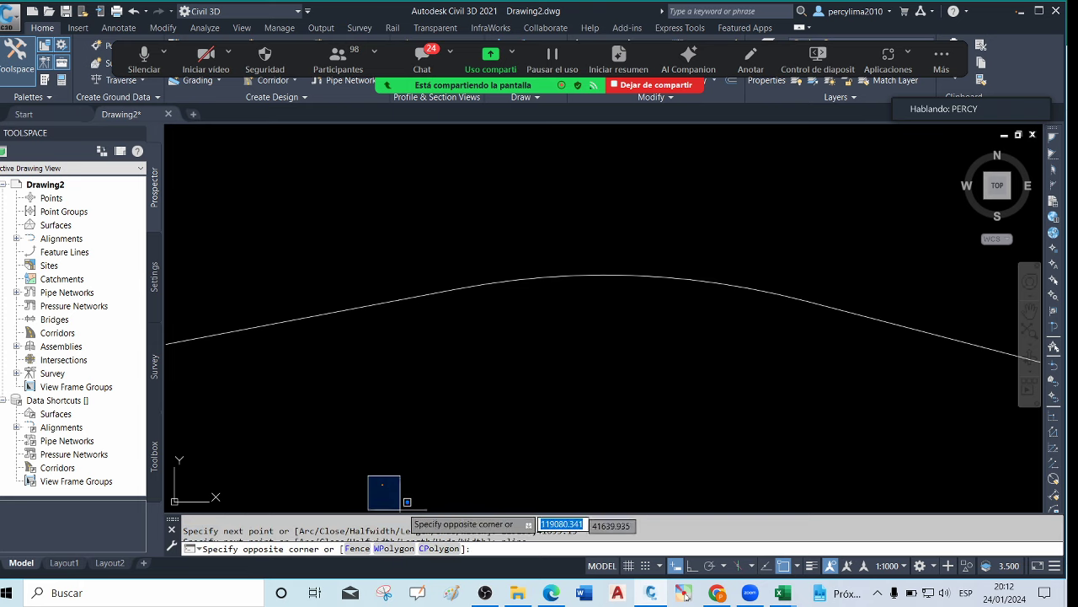
left_click(396, 506)
left_click(384, 493)
left_click(358, 460)
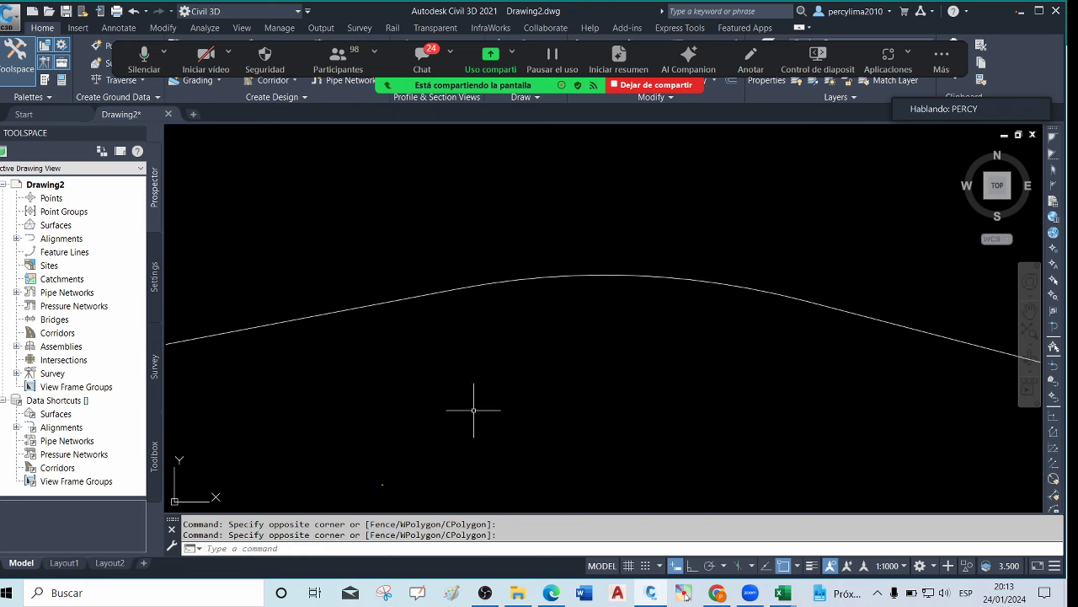
scroll(477, 410, "down", 4)
scroll(626, 296, "up", 2)
scroll(544, 289, "down", 2)
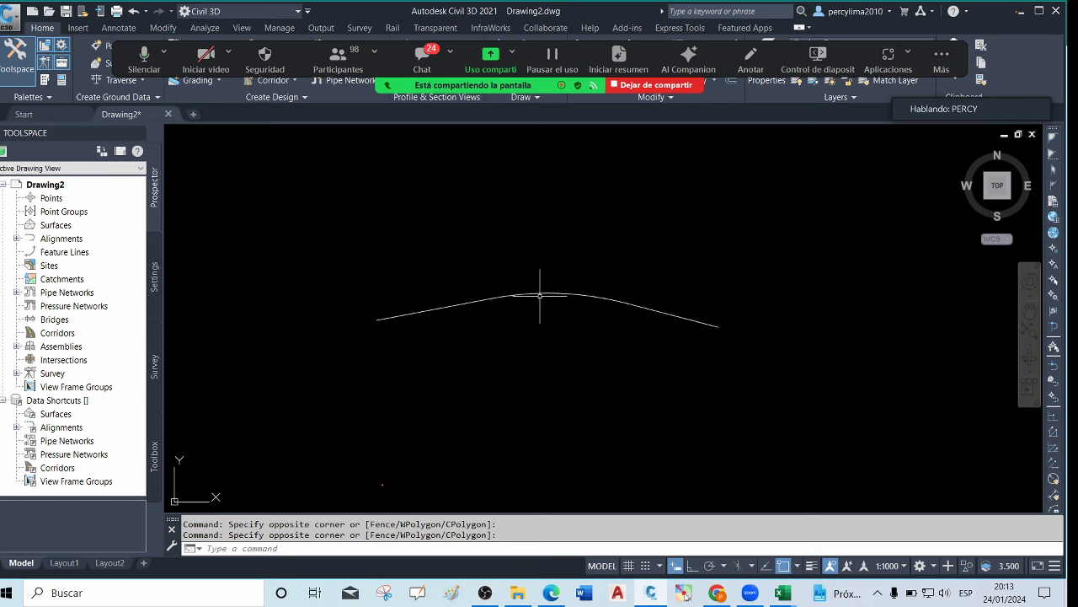
scroll(534, 287, "up", 4)
scroll(558, 258, "down", 6)
scroll(544, 258, "up", 5)
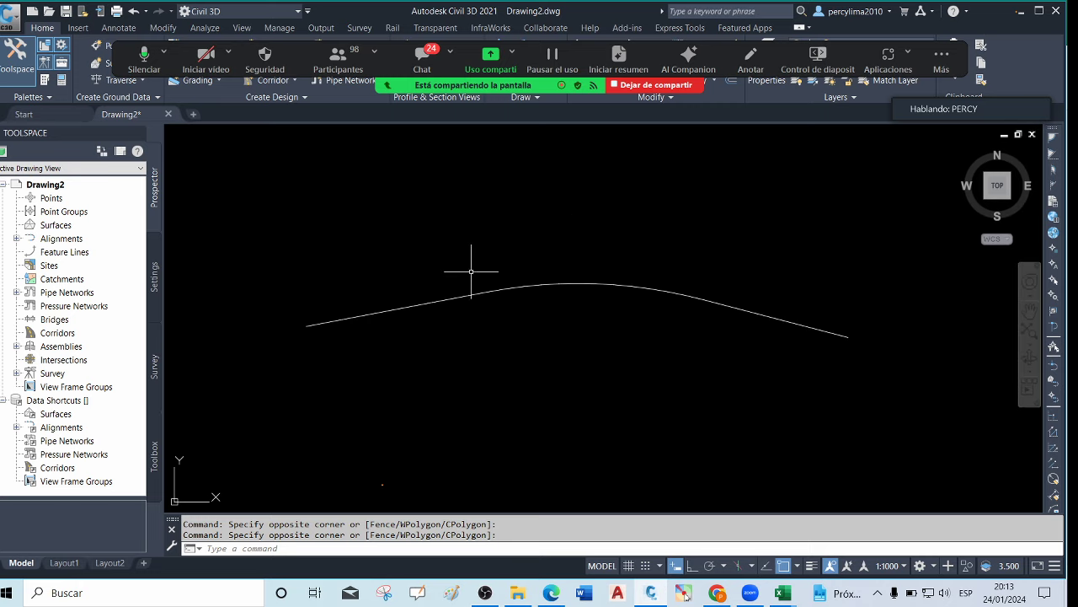
scroll(494, 312, "down", 4)
scroll(494, 313, "up", 3)
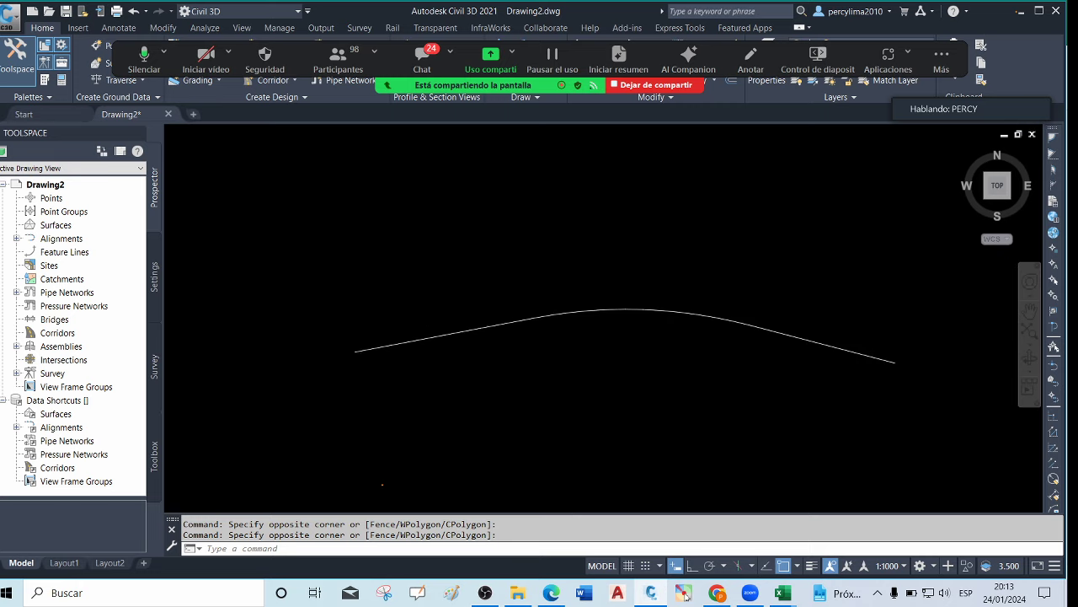
scroll(469, 312, "down", 3)
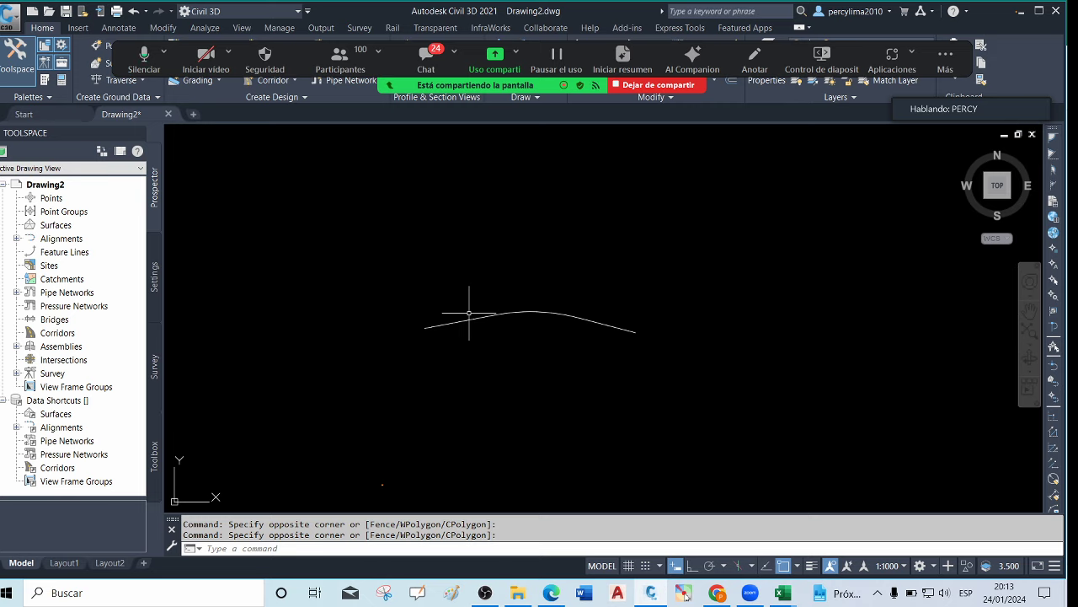
scroll(506, 316, "up", 2)
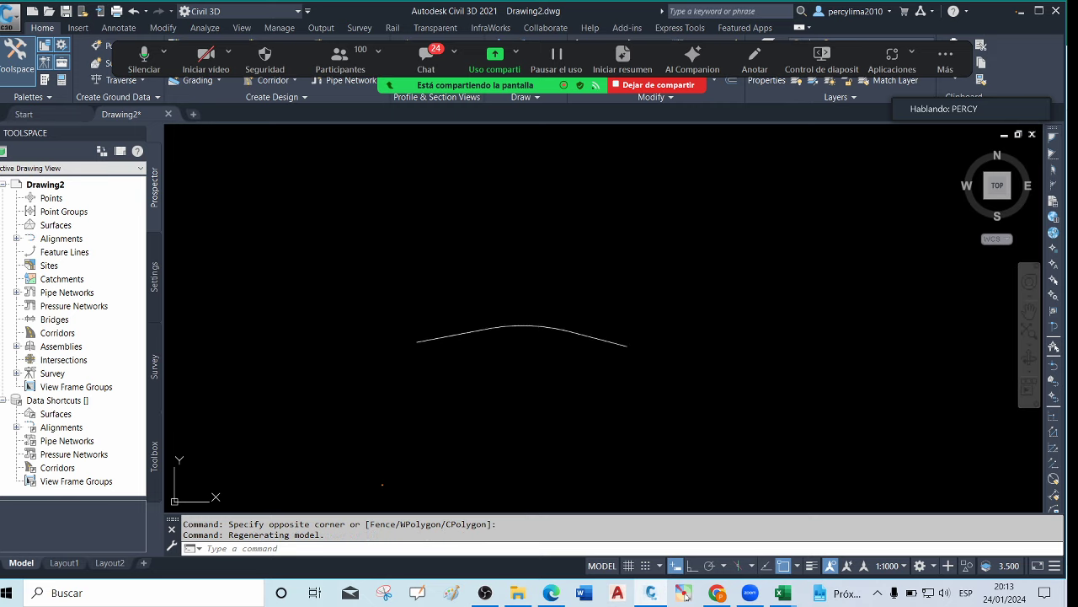
scroll(507, 348, "up", 4)
scroll(525, 313, "down", 4)
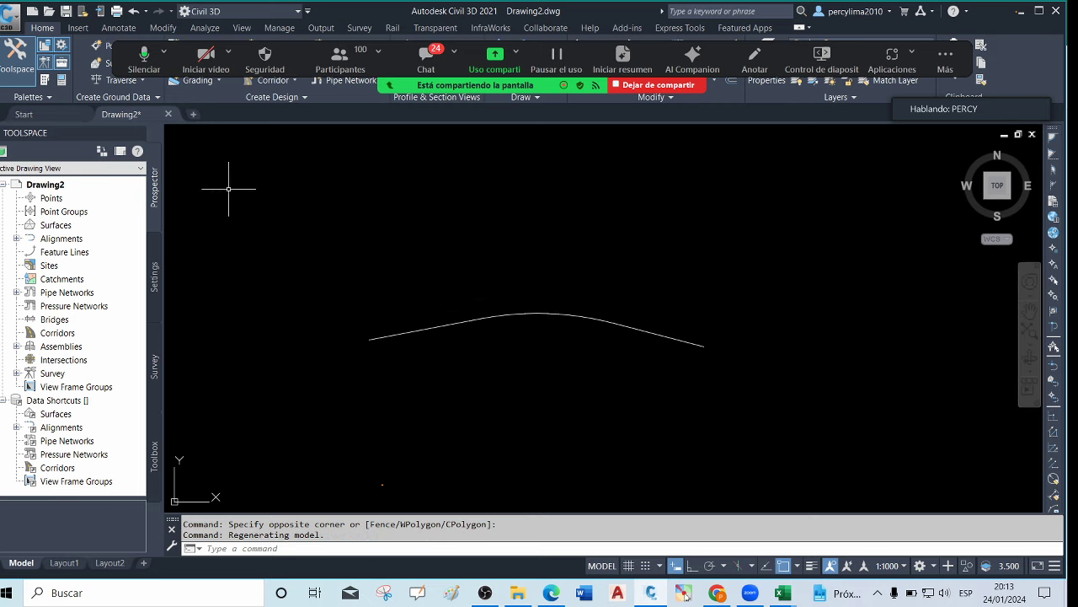
Close the Toolspace project browser palette to widen the drawing area
left_click(19, 52)
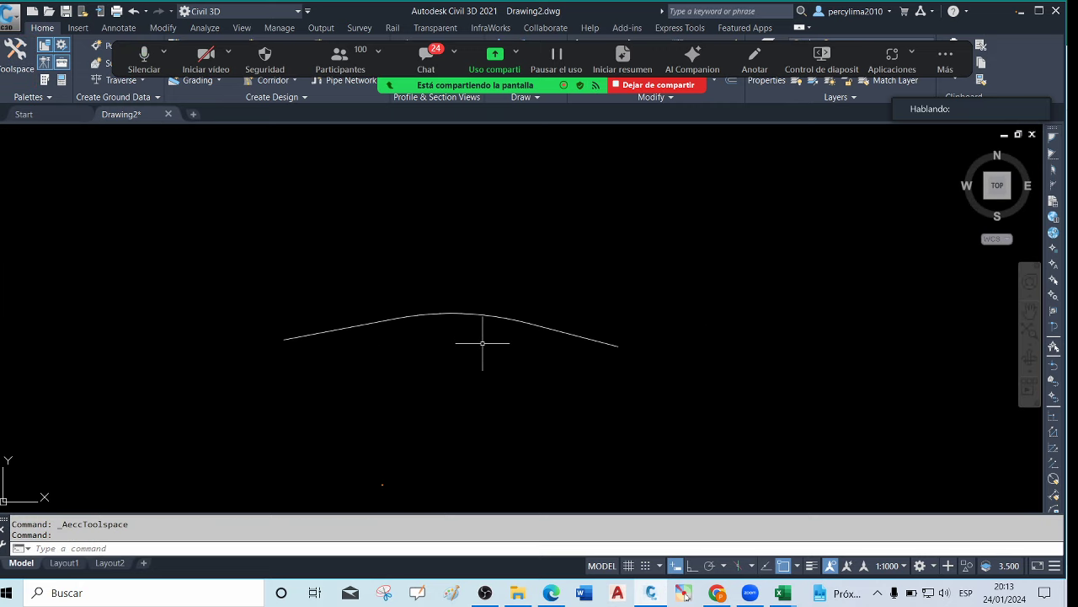
scroll(485, 341, "up", 4)
scroll(589, 266, "down", 4)
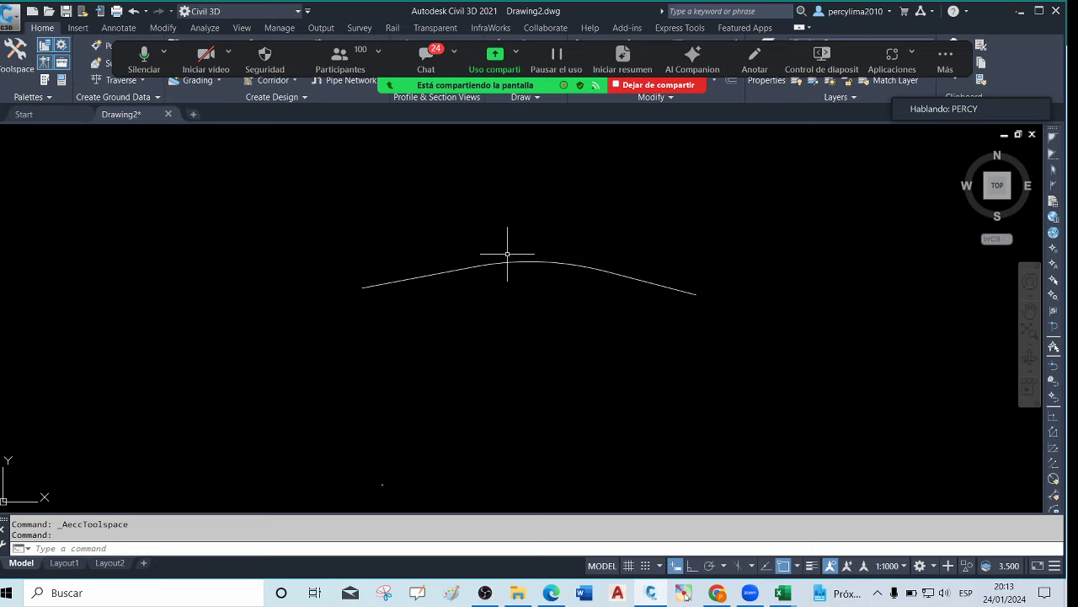
scroll(501, 251, "up", 4)
scroll(495, 254, "down", 2)
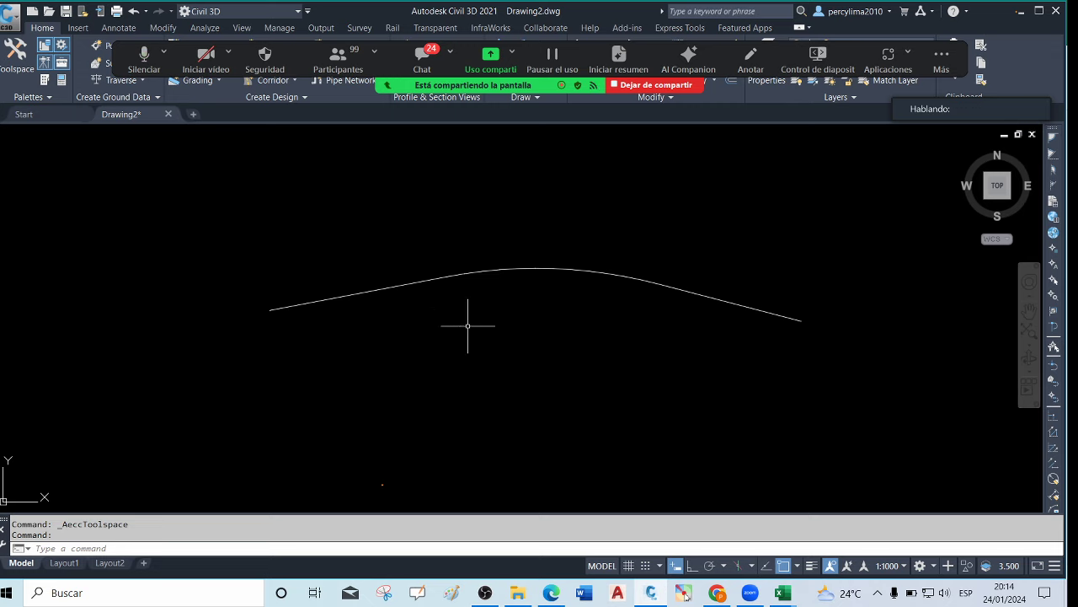
Load perfil.fas from the Desktop's BELITO folder with APPLOAD, allowing it to load once
type("AP")
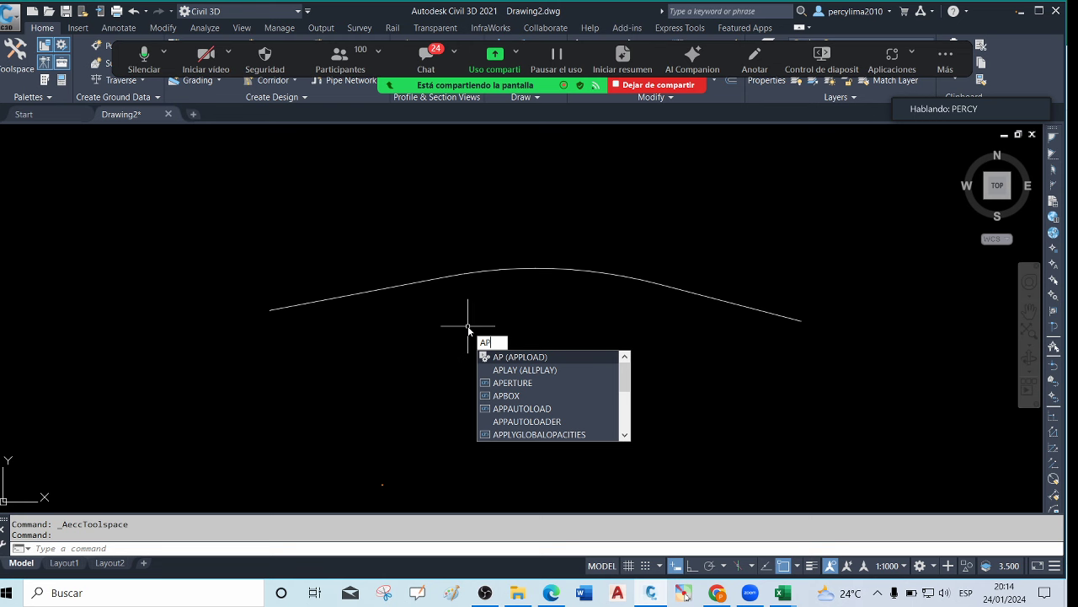
key("Return")
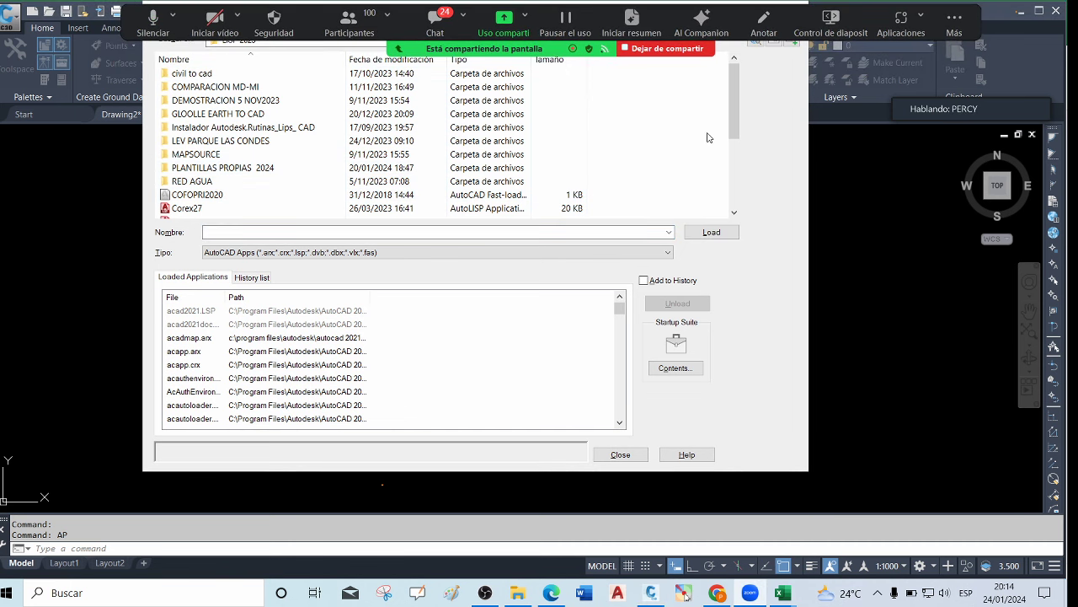
left_click_drag(711, 30, 661, 544)
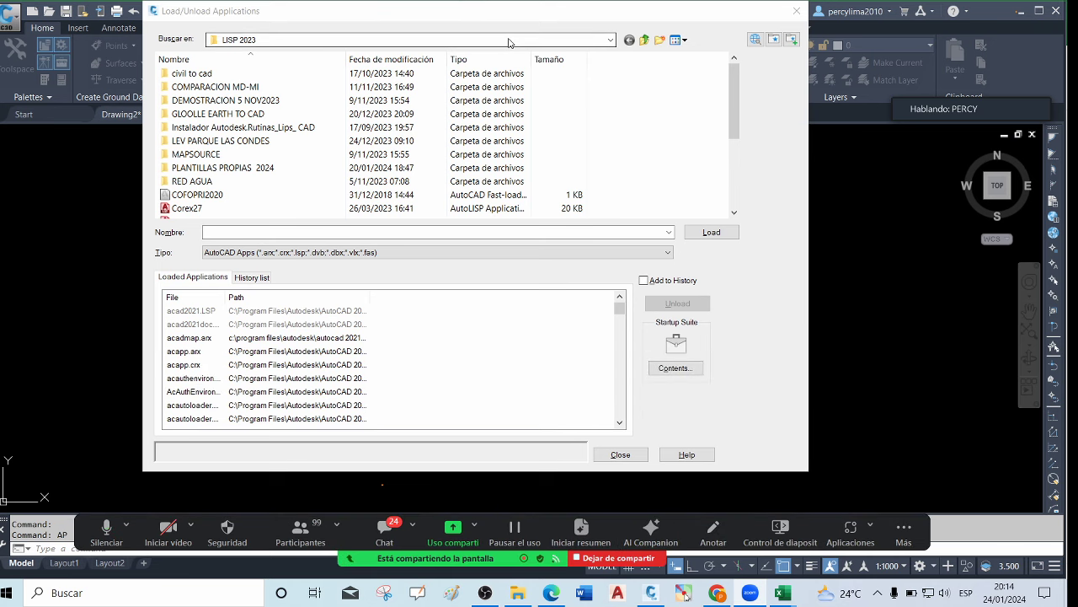
left_click(362, 40)
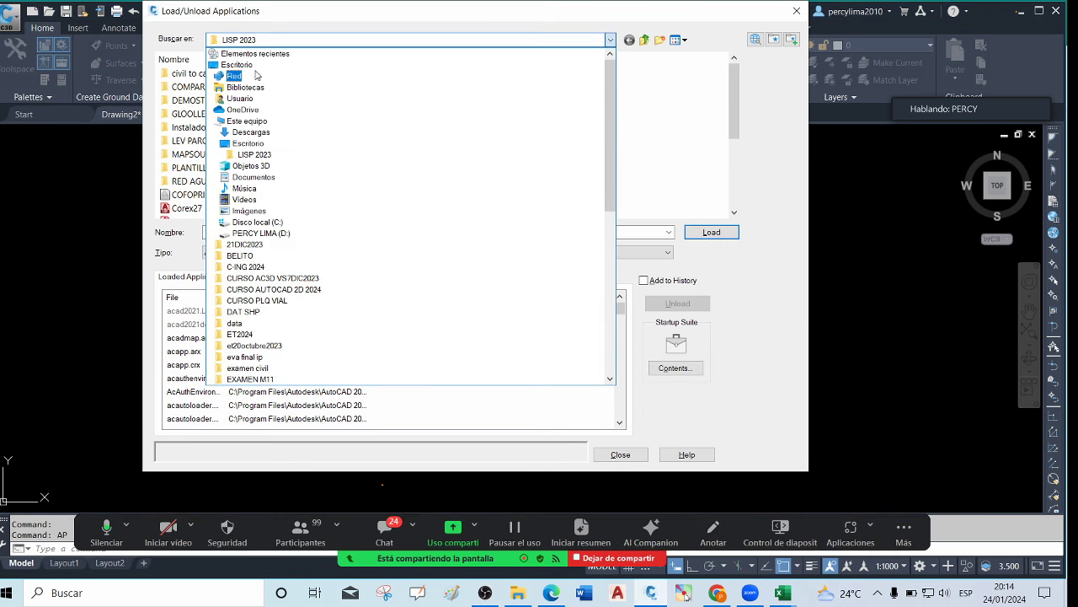
left_click(239, 65)
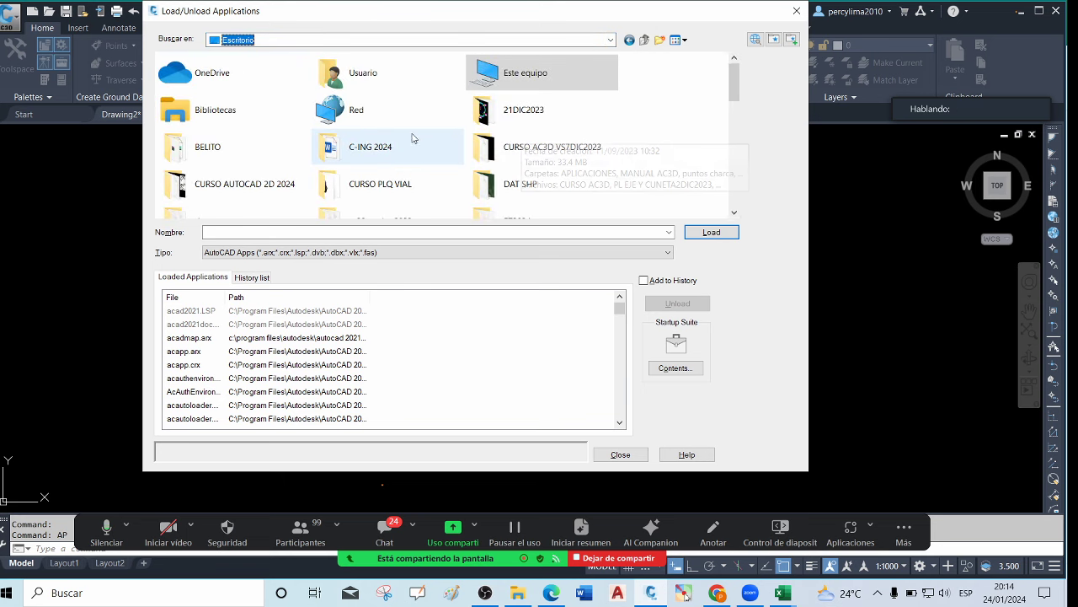
double_click(209, 147)
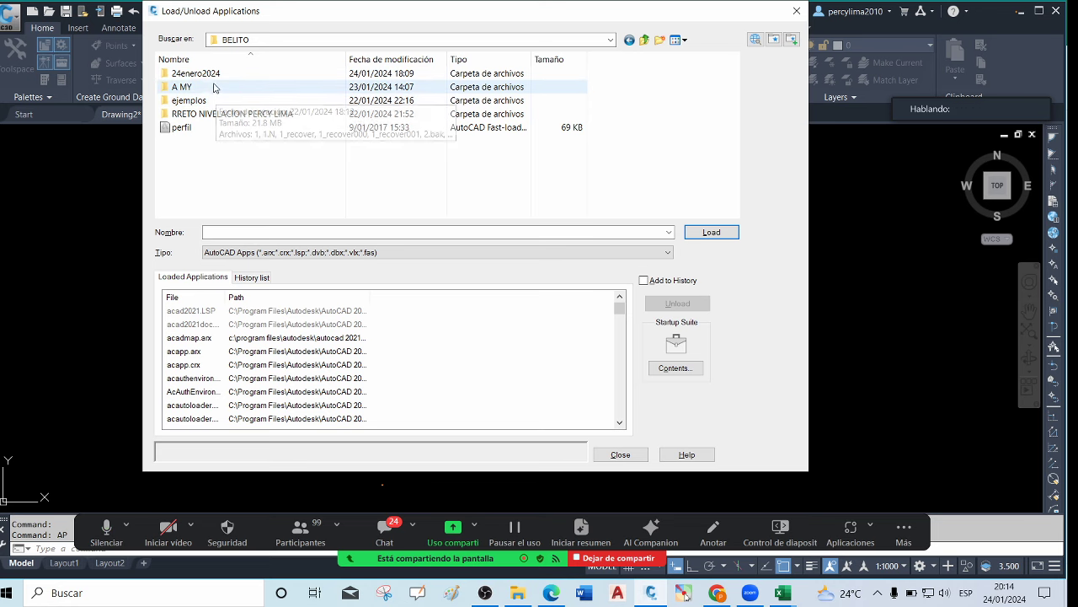
left_click(202, 129)
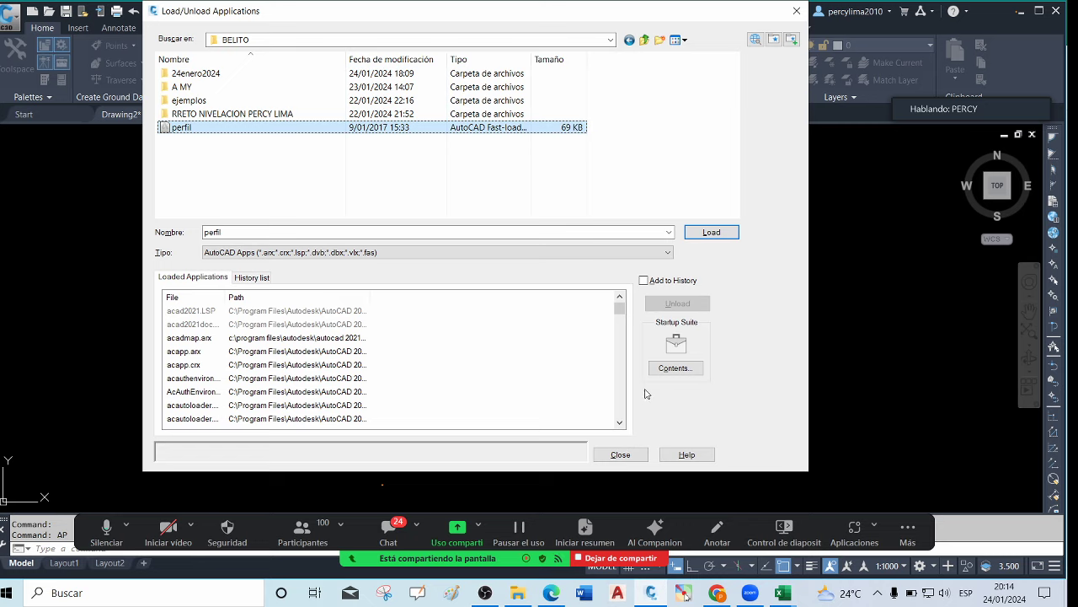
left_click(714, 235)
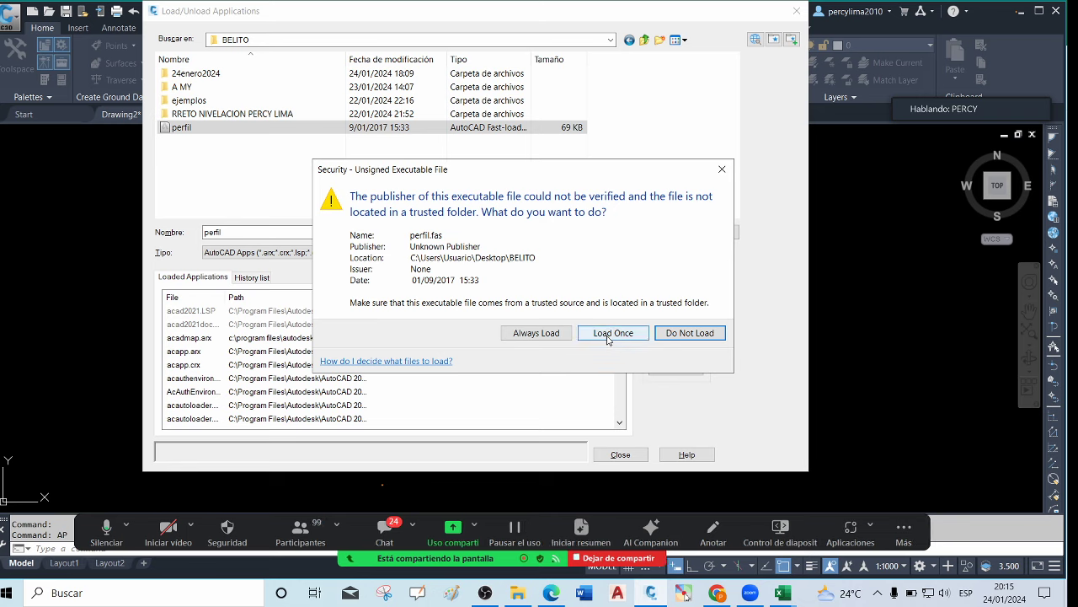
left_click(607, 336)
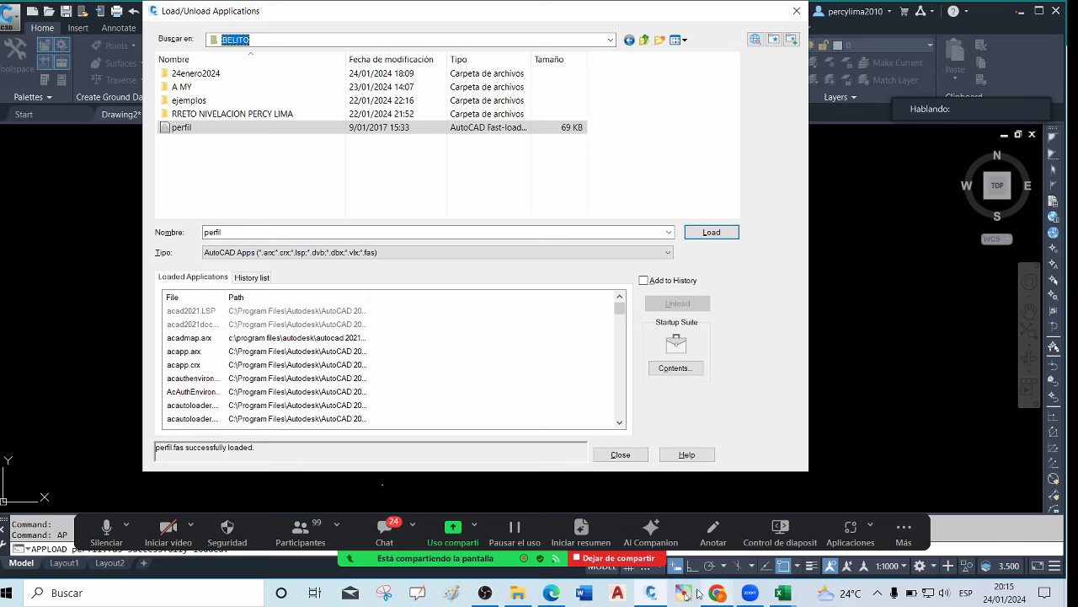
Frame the 'successfully loaded' message with a Zoom rectangle, then close the Load/Unload Applications dialog
left_click(684, 593)
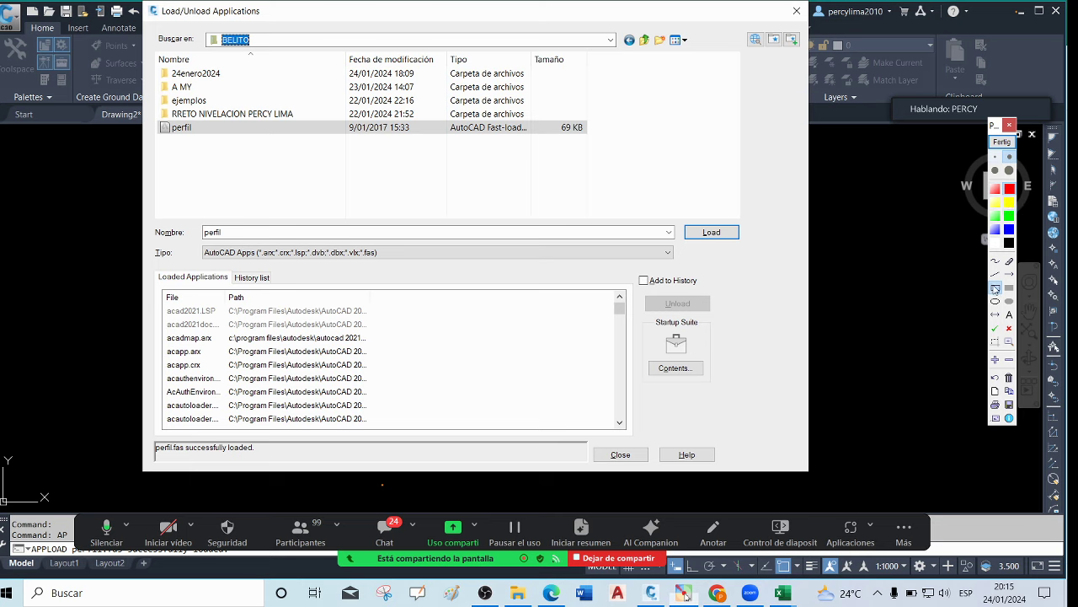
mouse_move(142, 429)
left_mouse_down()
mouse_move(194, 473)
mouse_move(327, 463)
left_mouse_up()
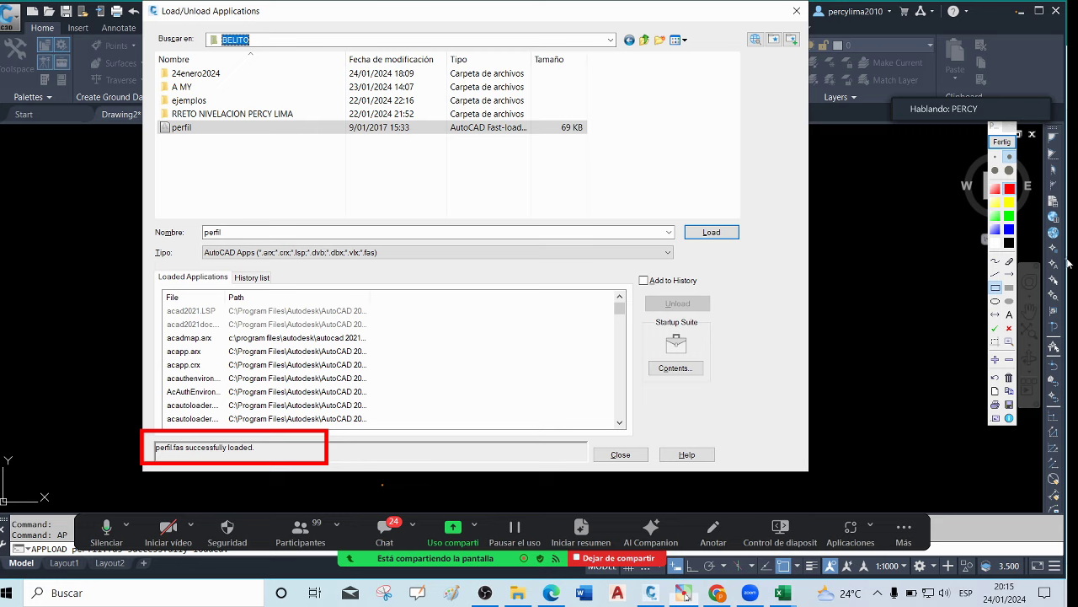
left_click(1010, 126)
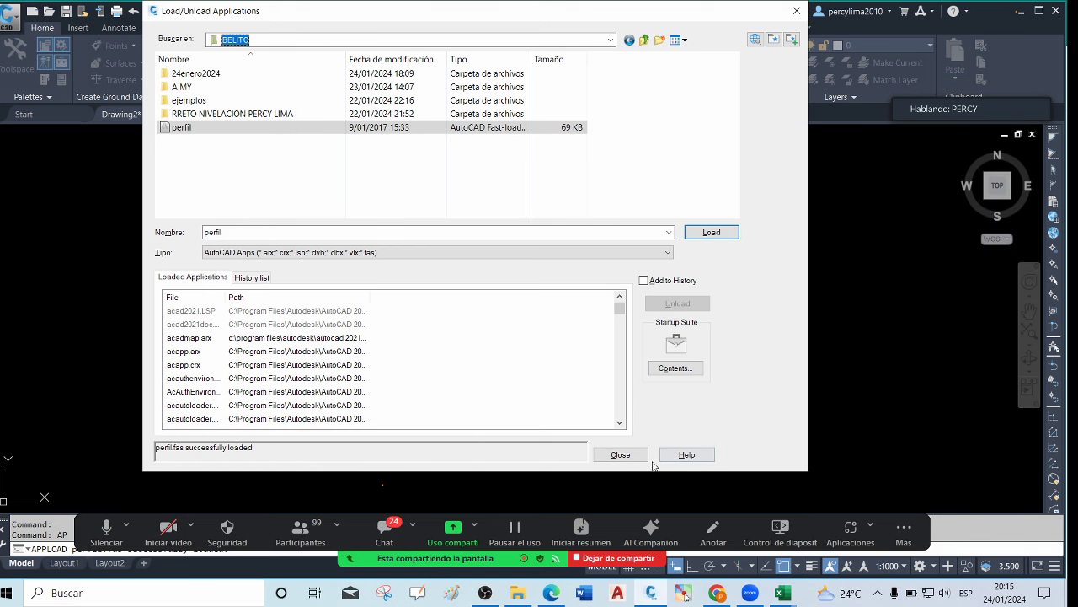
left_click(621, 454)
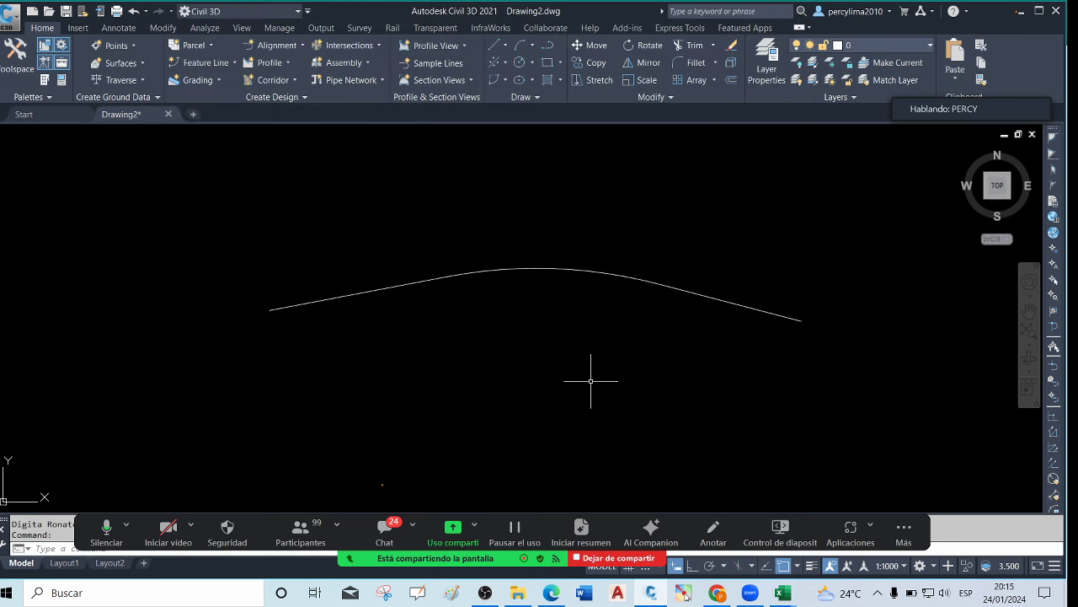
Zoom out on the terrain curve and expand Zoom's annotation palette with colours and tools
scroll(515, 323, "down", 4)
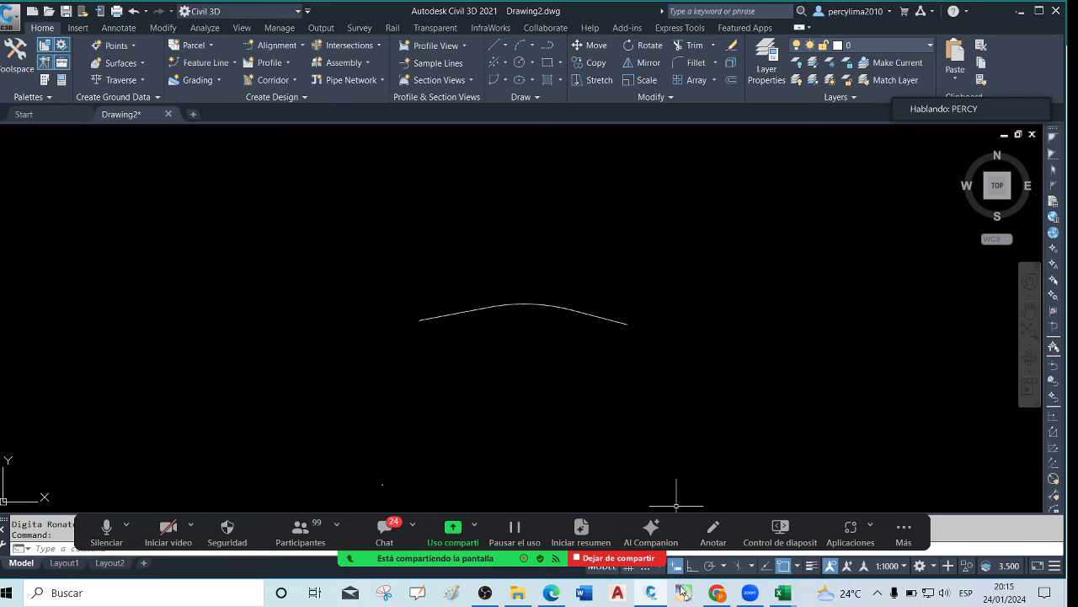
left_click(681, 595)
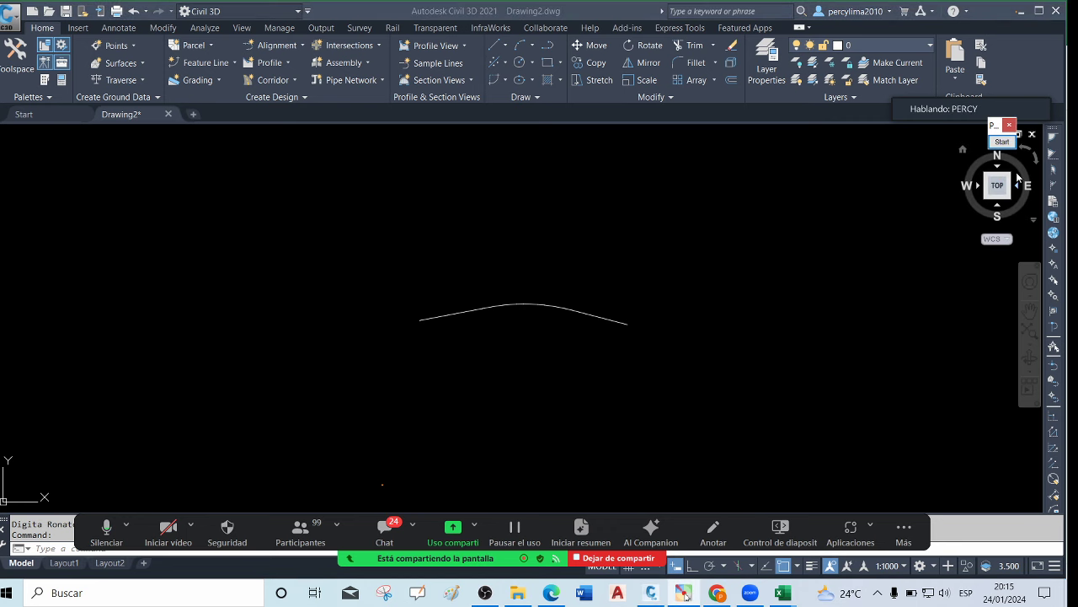
left_click(1004, 142)
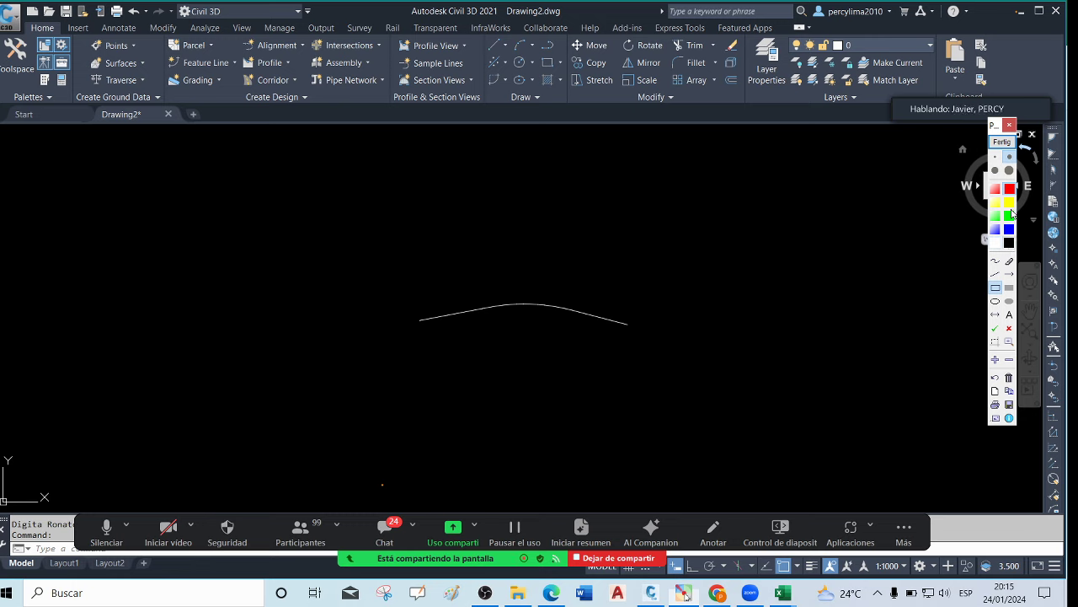
Write IDPER above the terrain curve in yellow annotation ink
left_click(585, 187)
mouse_move(585, 187)
left_mouse_down()
mouse_move(585, 218)
mouse_move(600, 187)
left_mouse_up()
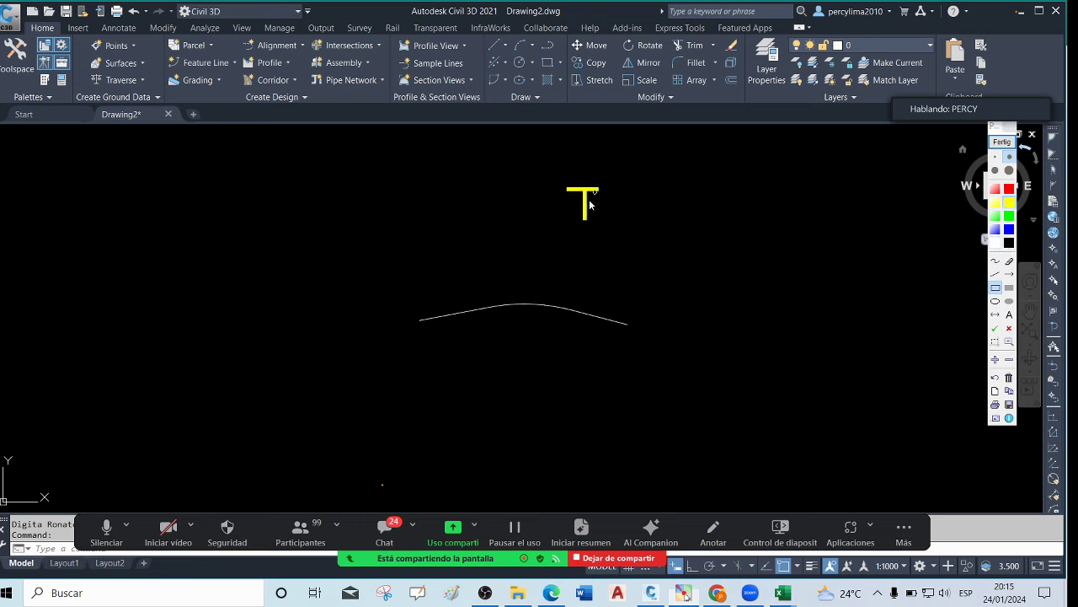
left_click_drag(568, 223, 607, 226)
left_click(996, 262)
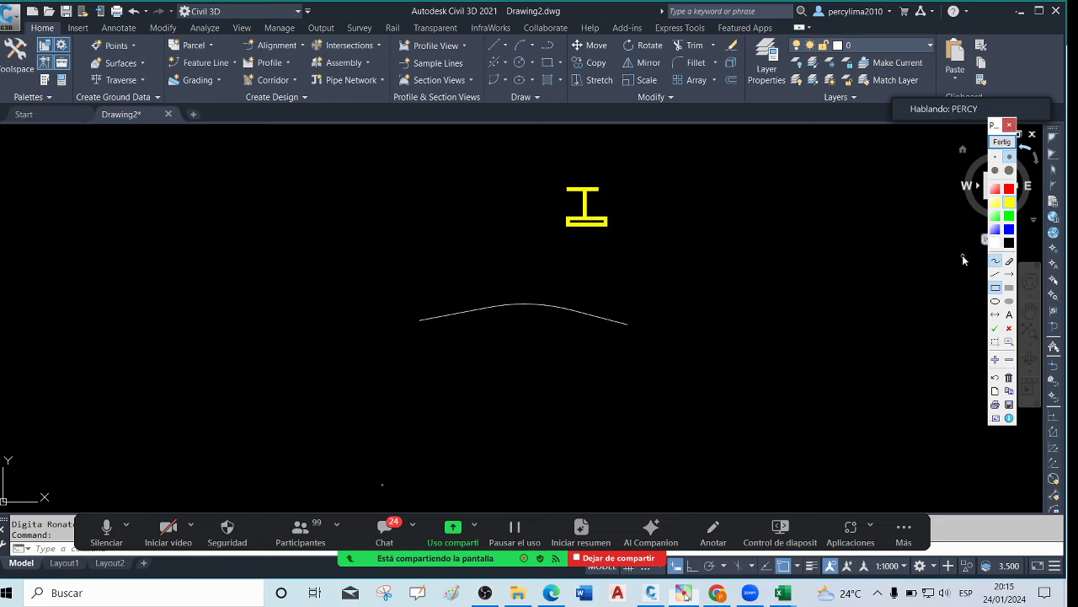
mouse_move(646, 187)
left_mouse_down()
mouse_move(643, 237)
mouse_move(677, 197)
mouse_move(628, 223)
left_mouse_up()
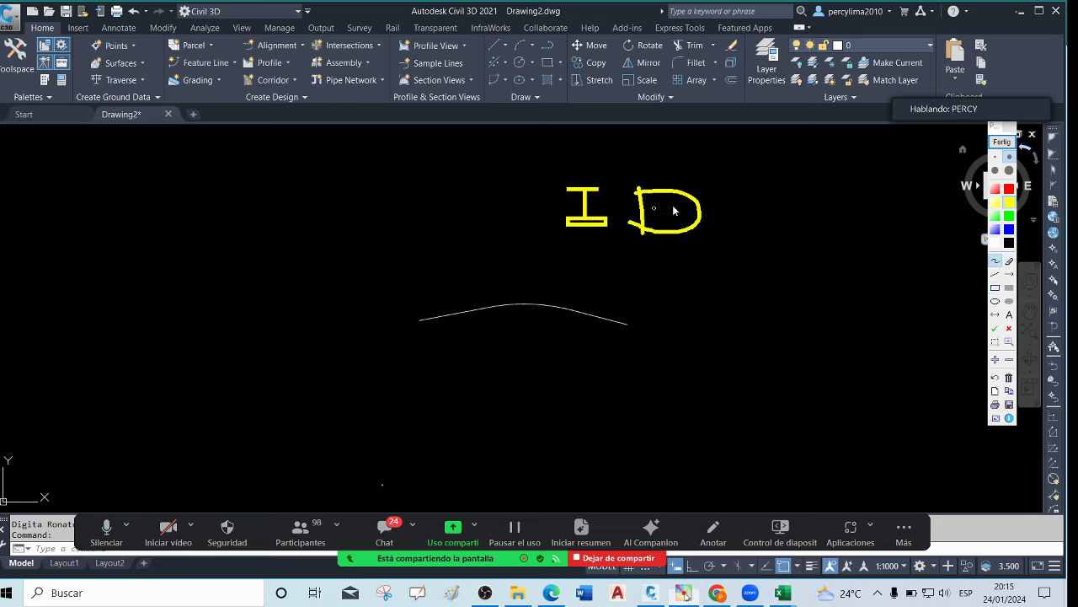
mouse_move(722, 188)
left_mouse_down()
mouse_move(722, 224)
mouse_move(731, 212)
left_mouse_up()
left_click_drag(790, 224, 811, 226)
mouse_move(782, 203)
left_mouse_down()
mouse_move(806, 200)
mouse_move(812, 181)
left_mouse_up()
mouse_move(836, 230)
left_mouse_down()
mouse_move(853, 200)
mouse_move(897, 223)
left_mouse_up()
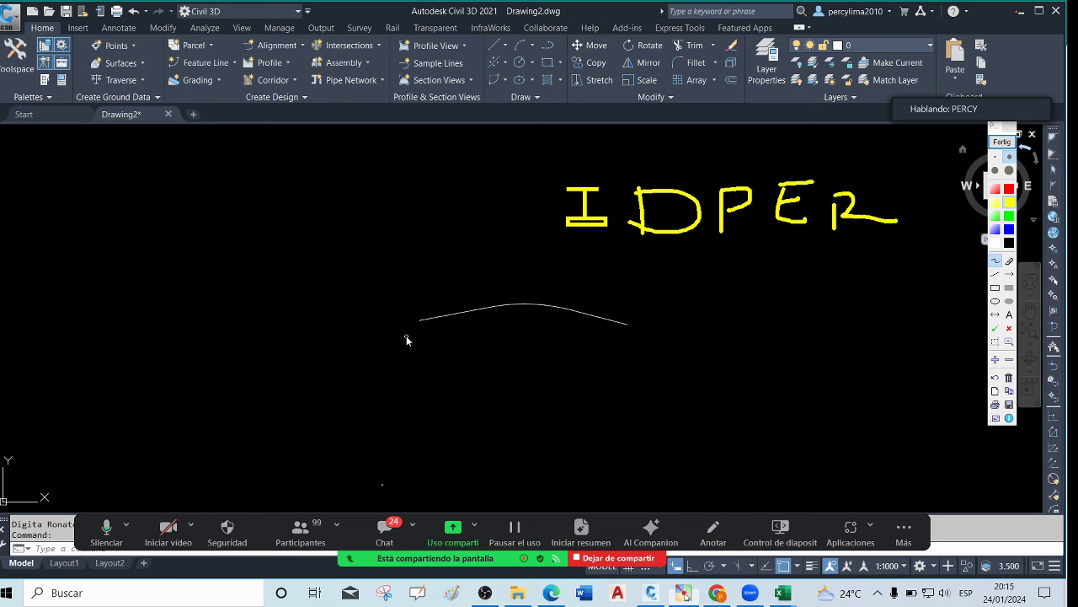
Sketch a box around the curve, write and underline RAP, and draw the lower data bands
mouse_move(386, 345)
left_mouse_down()
mouse_move(629, 356)
mouse_move(650, 331)
mouse_move(663, 264)
mouse_move(398, 265)
mouse_move(385, 354)
left_mouse_up()
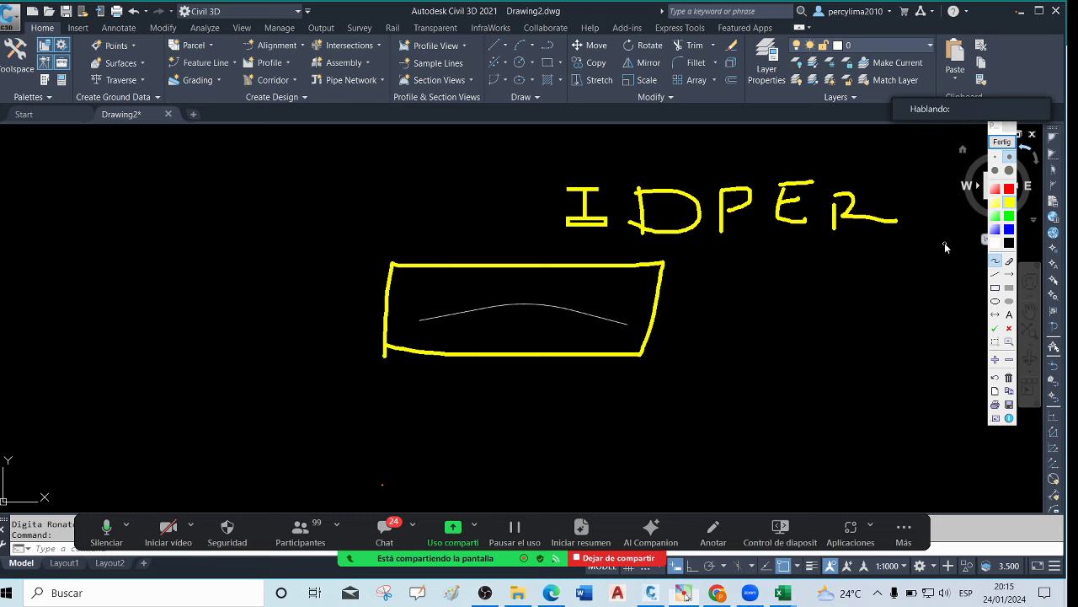
left_click_drag(656, 385, 650, 445)
mouse_move(670, 380)
left_mouse_down()
mouse_move(696, 388)
mouse_move(707, 433)
mouse_move(745, 384)
mouse_move(773, 438)
mouse_move(767, 412)
mouse_move(804, 438)
left_mouse_up()
mouse_move(805, 390)
left_mouse_down()
mouse_move(847, 394)
mouse_move(813, 413)
left_mouse_up()
left_click_drag(635, 455, 876, 455)
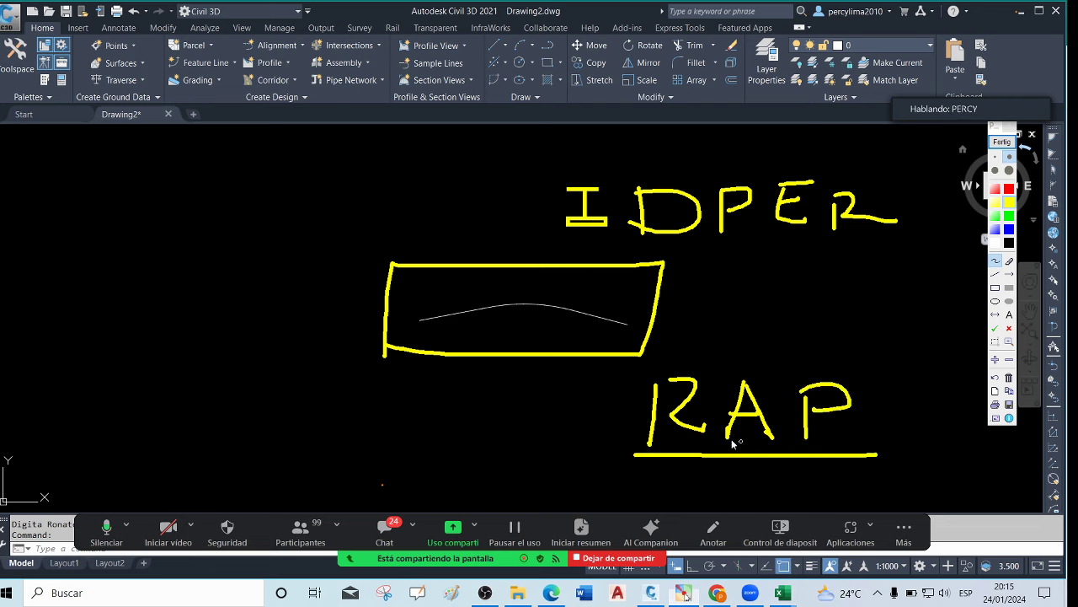
mouse_move(406, 358)
left_mouse_down()
mouse_move(325, 346)
mouse_move(325, 411)
mouse_move(642, 414)
mouse_move(648, 360)
left_mouse_up()
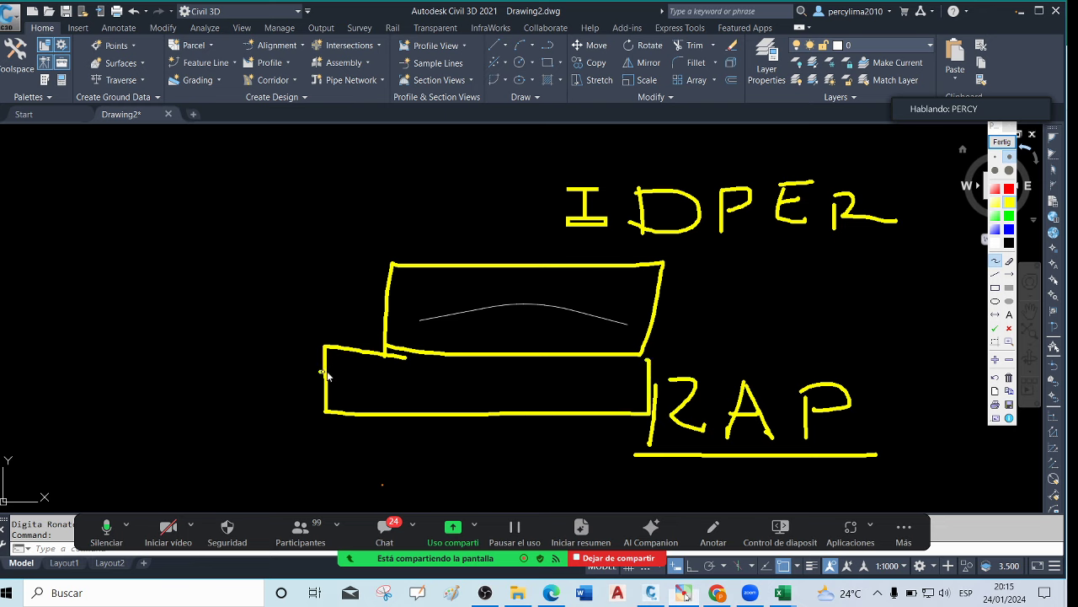
left_click_drag(321, 372, 617, 372)
left_click_drag(385, 348, 385, 415)
mouse_move(324, 355)
left_mouse_down()
mouse_move(364, 356)
mouse_move(379, 368)
left_mouse_up()
mouse_move(322, 386)
left_mouse_down()
mouse_move(366, 386)
mouse_move(356, 405)
left_mouse_up()
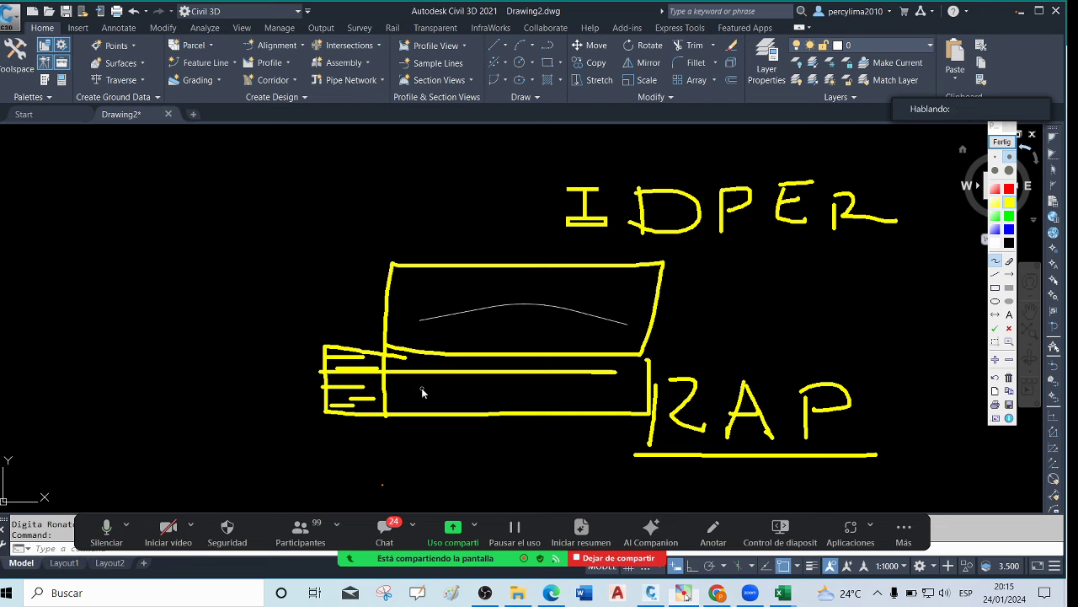
Write GRP on the left and divide the top box with vertical and horizontal grid lines
mouse_move(143, 264)
left_mouse_down()
mouse_move(138, 332)
mouse_move(165, 331)
mouse_move(193, 280)
mouse_move(219, 328)
left_mouse_up()
mouse_move(226, 260)
left_mouse_down()
mouse_move(230, 330)
mouse_move(242, 283)
left_mouse_up()
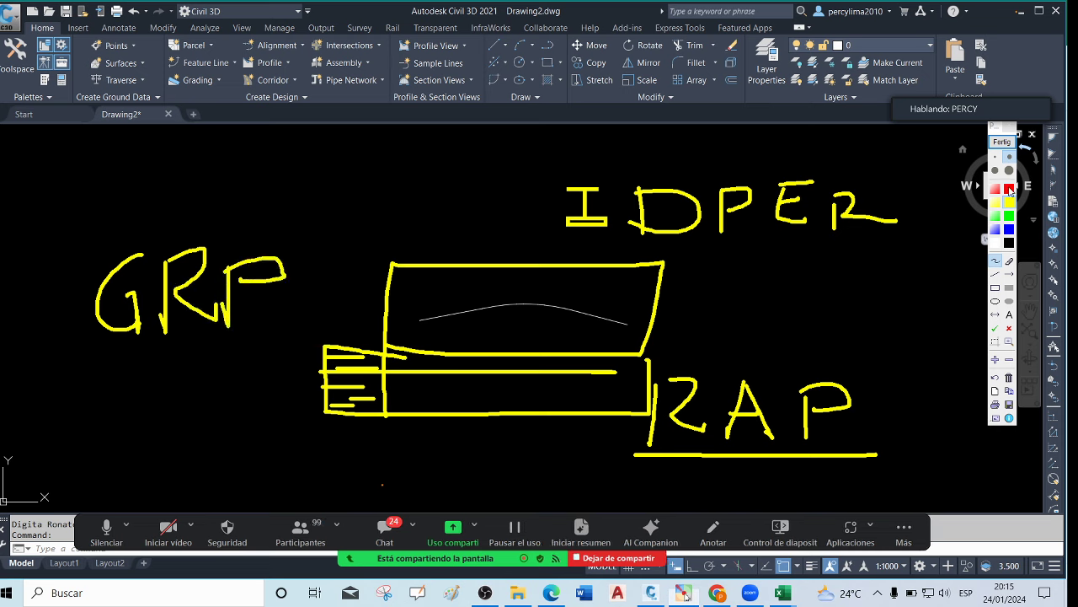
left_click_drag(425, 267, 425, 332)
left_click_drag(464, 268, 463, 345)
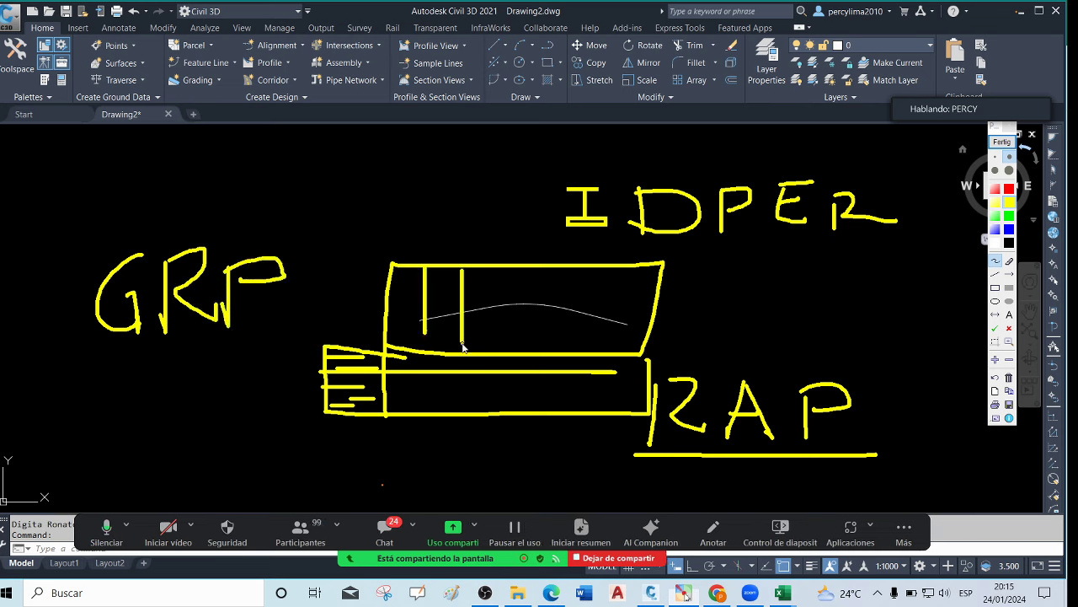
left_click_drag(499, 271, 501, 349)
left_click_drag(536, 272, 536, 347)
left_click_drag(575, 271, 576, 343)
left_click_drag(603, 292, 603, 350)
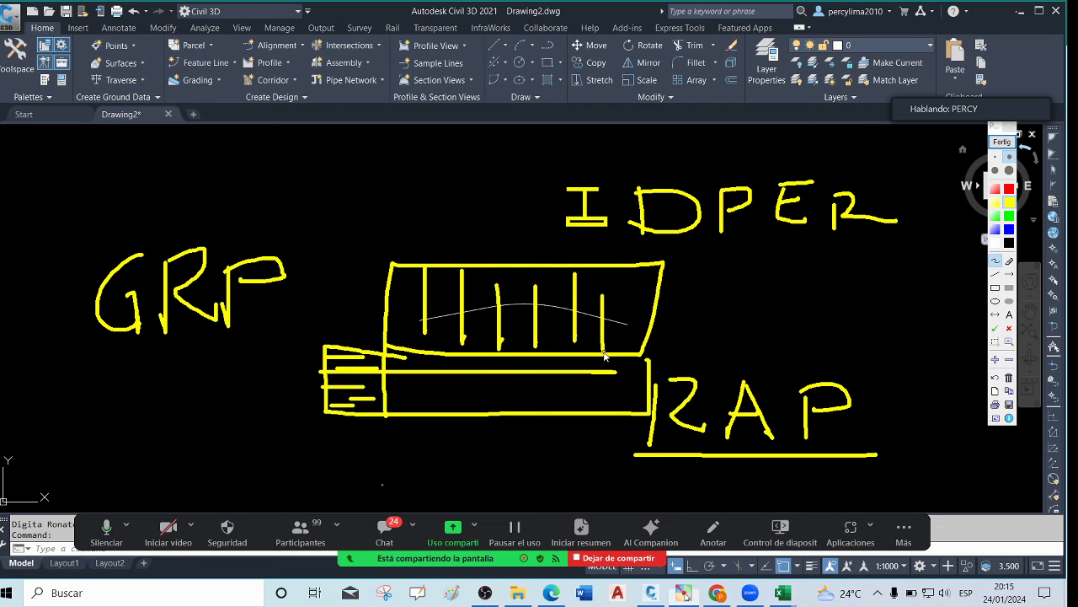
left_click_drag(381, 291, 653, 288)
mouse_move(389, 318)
left_mouse_down()
mouse_move(585, 324)
mouse_move(509, 330)
left_mouse_up()
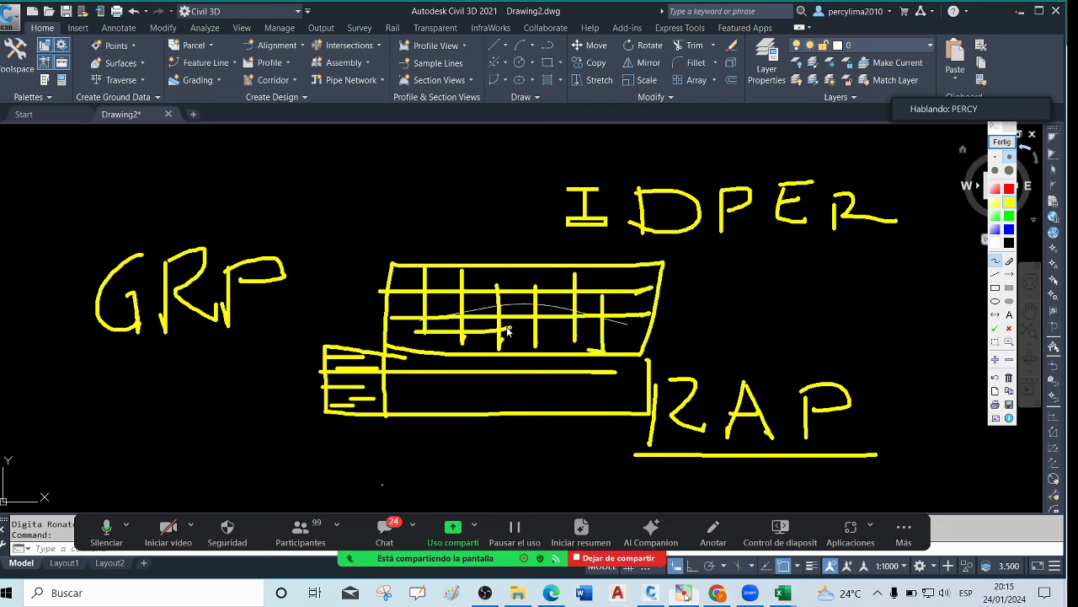
Add final marks beside the grid and a small curve, then close the annotation tools, clearing the sketch
left_click(370, 321)
left_click(365, 295)
left_click(371, 272)
mouse_move(616, 246)
left_mouse_down()
mouse_move(603, 262)
mouse_move(687, 268)
mouse_move(589, 244)
left_mouse_up()
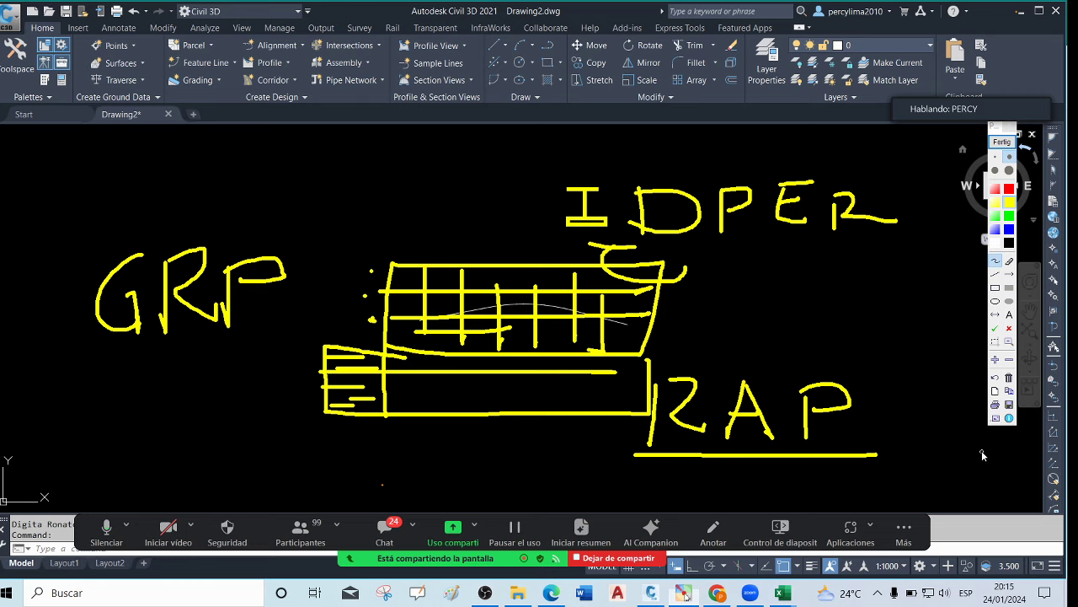
left_click(1010, 126)
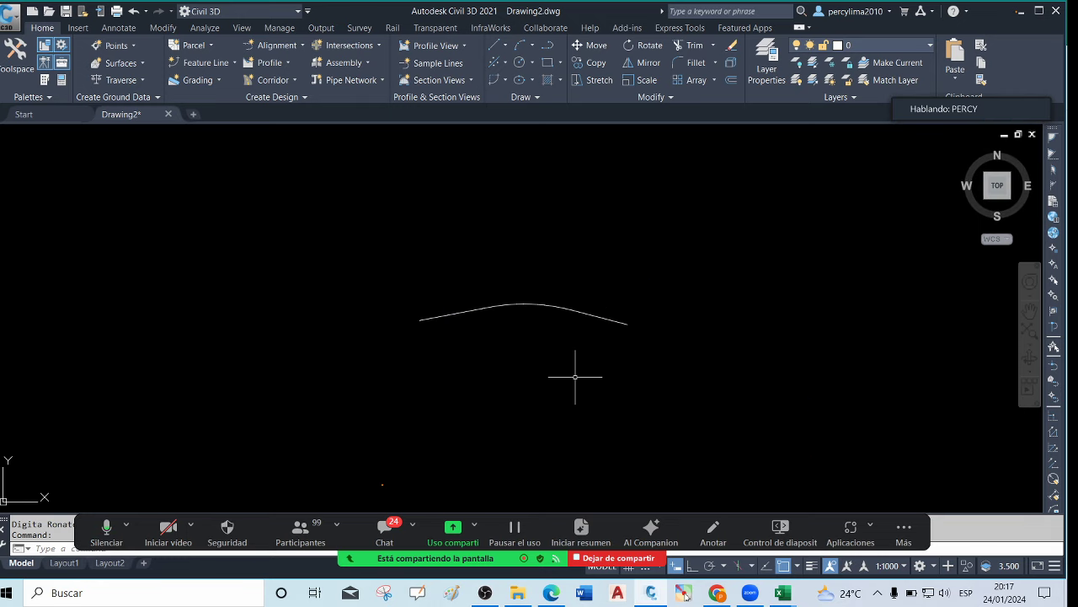
Run IDPER for a 'de Dibujo' profile with 3 decimals, horizontal scale 1:500 and vertical 1:50
type("IDPER")
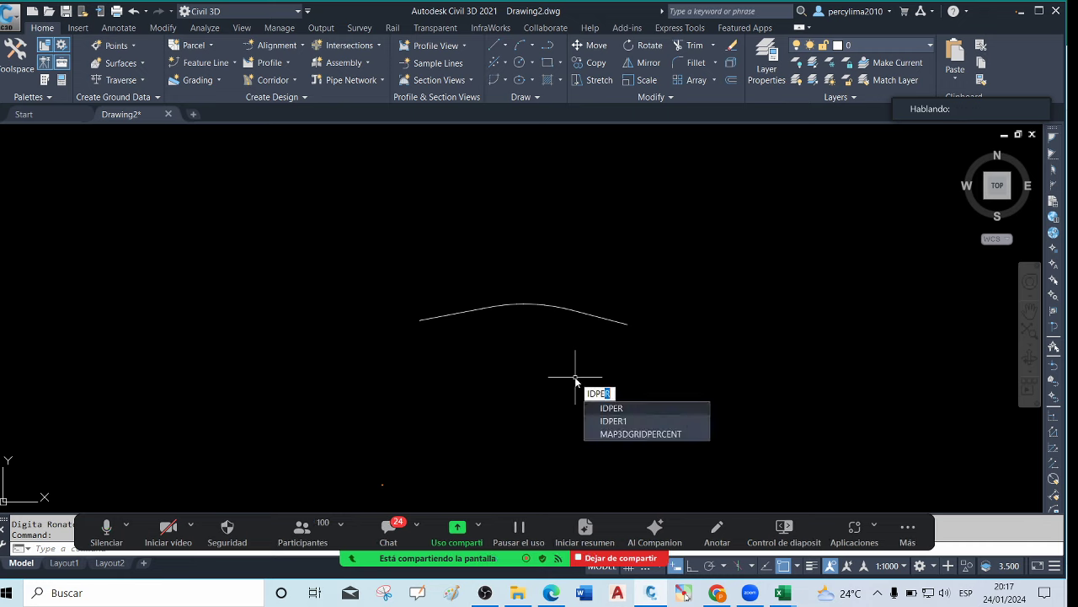
key("Return")
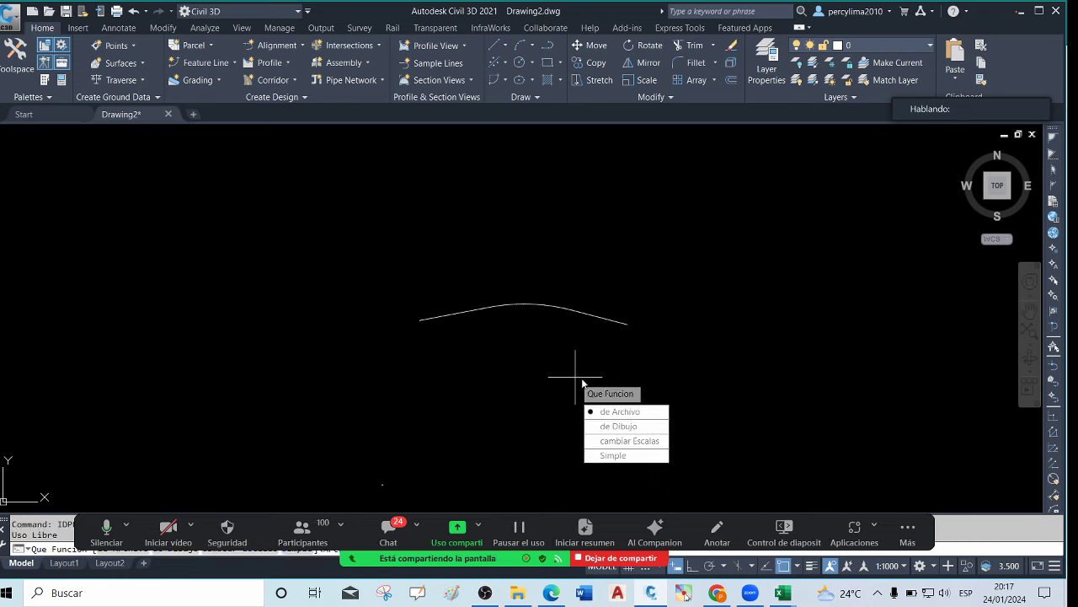
left_click(629, 427)
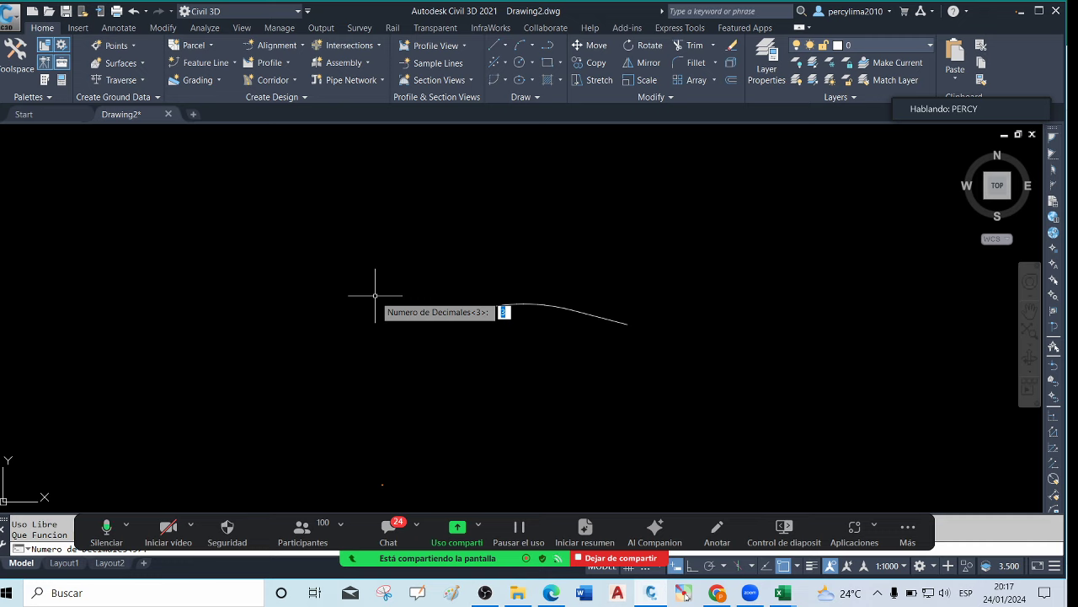
key("Return")
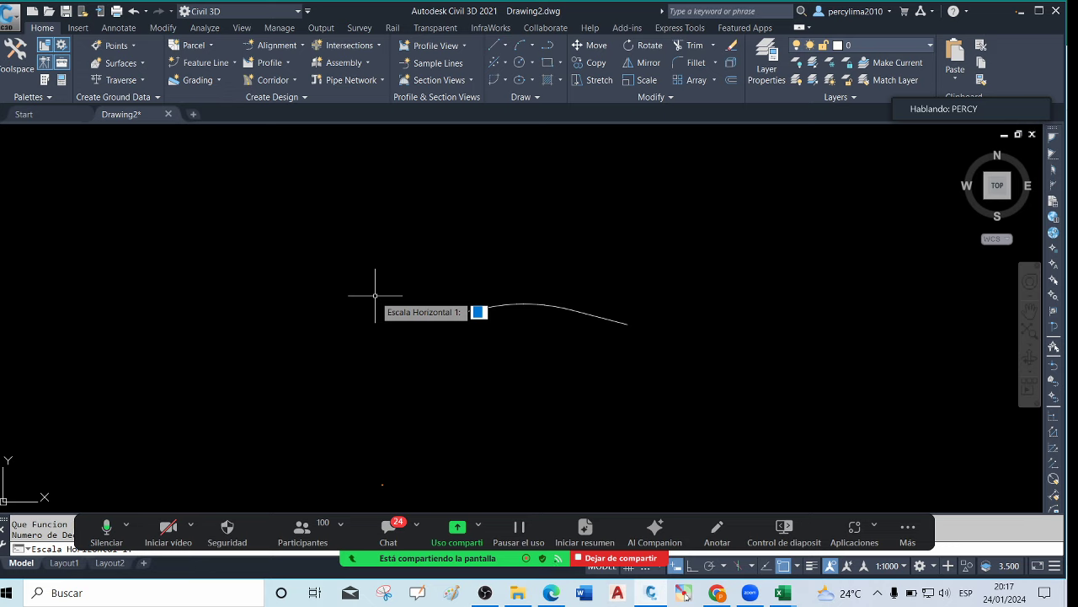
type("500")
key("Return")
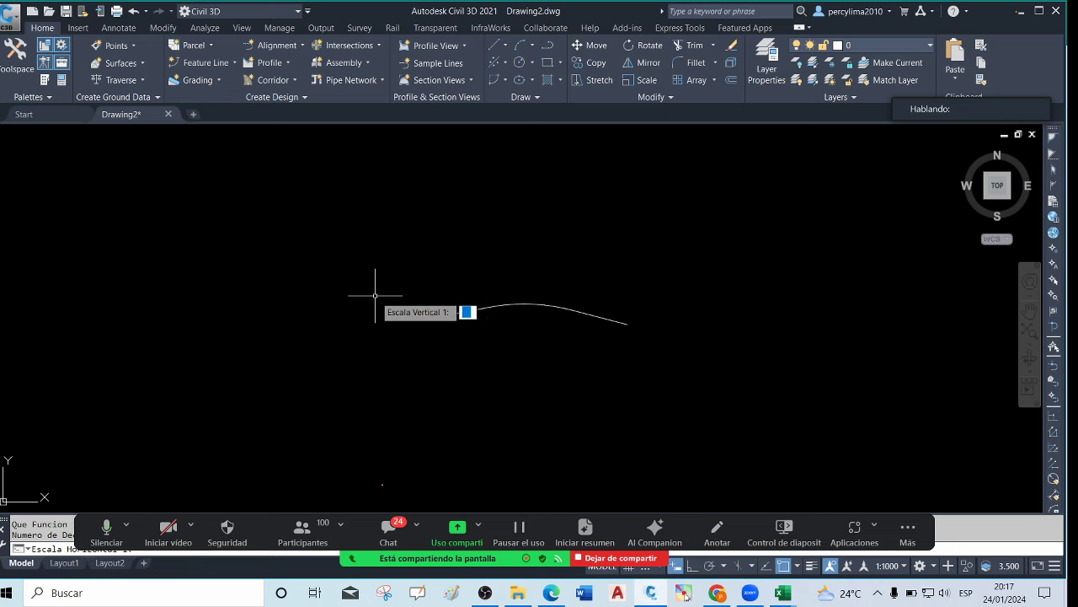
type("50")
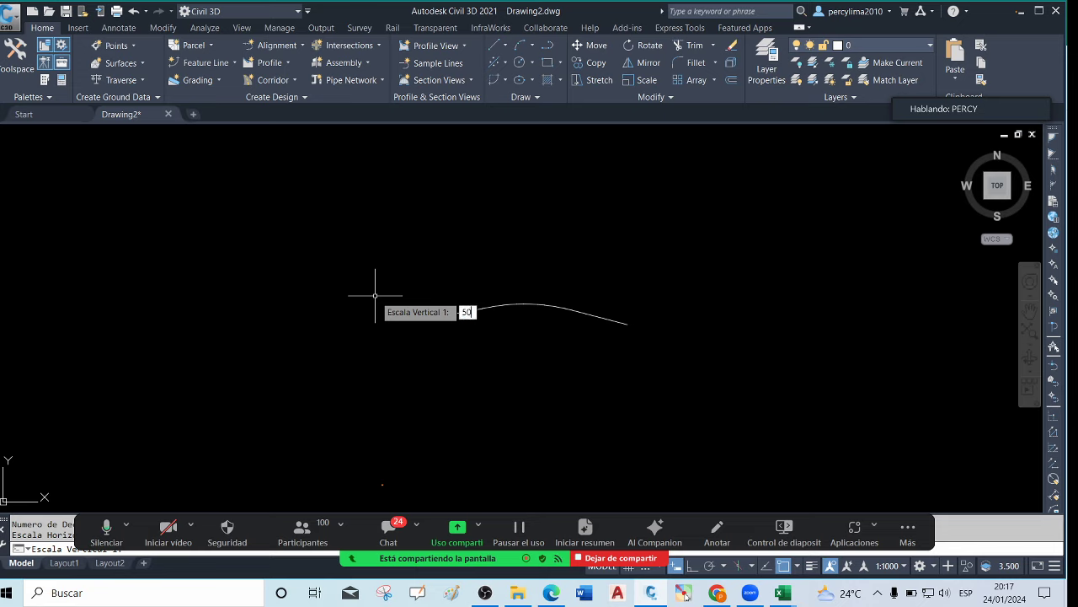
key("Return")
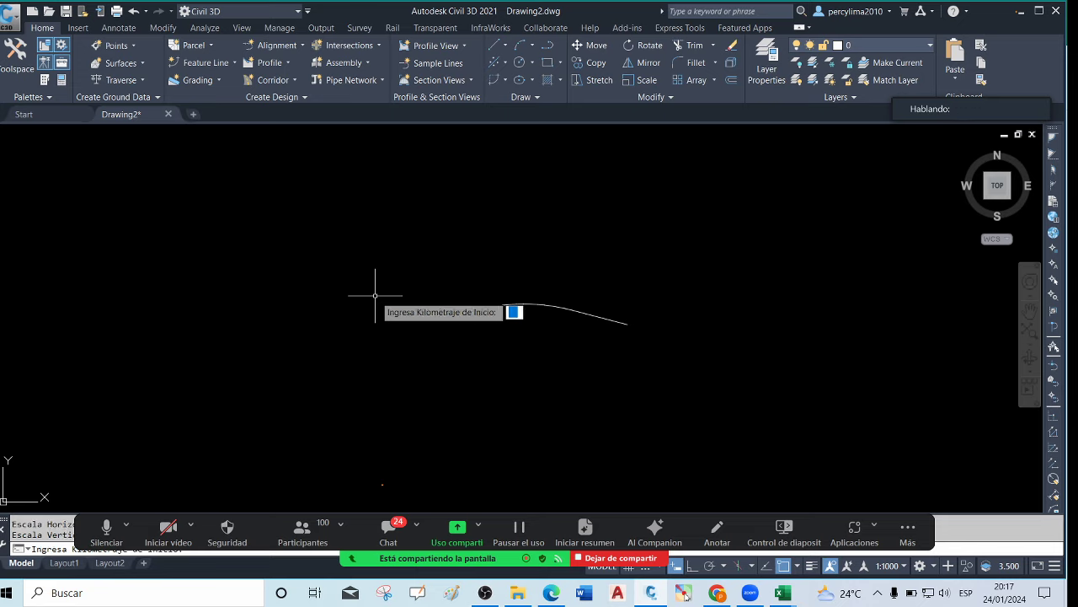
Check the station list in the 'lis perc para perfiles' Excel workbook, then return to Civil 3D
left_click(782, 592)
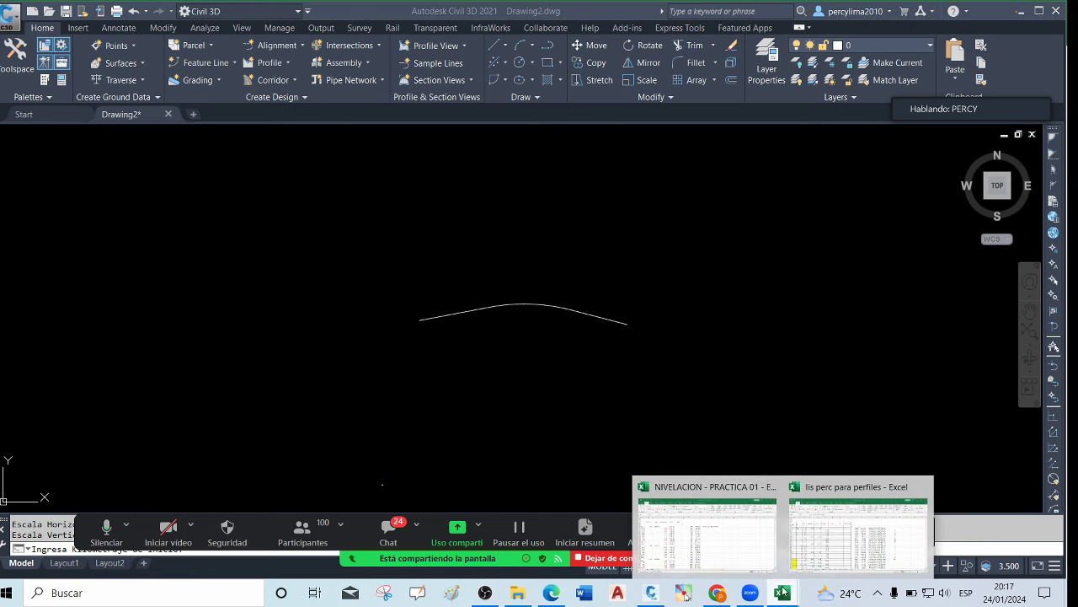
left_click(830, 546)
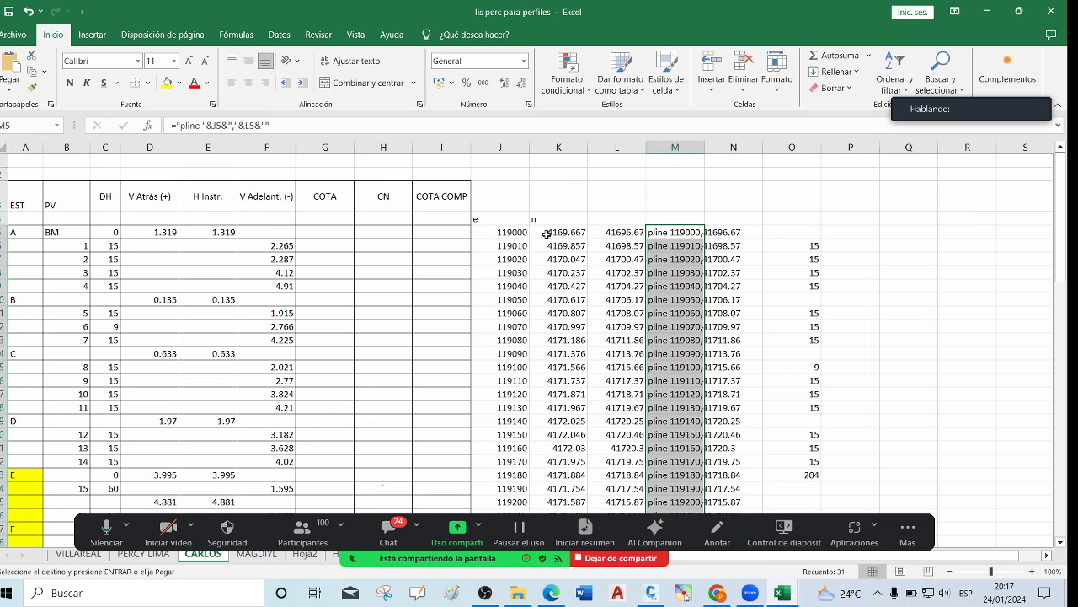
left_click(986, 10)
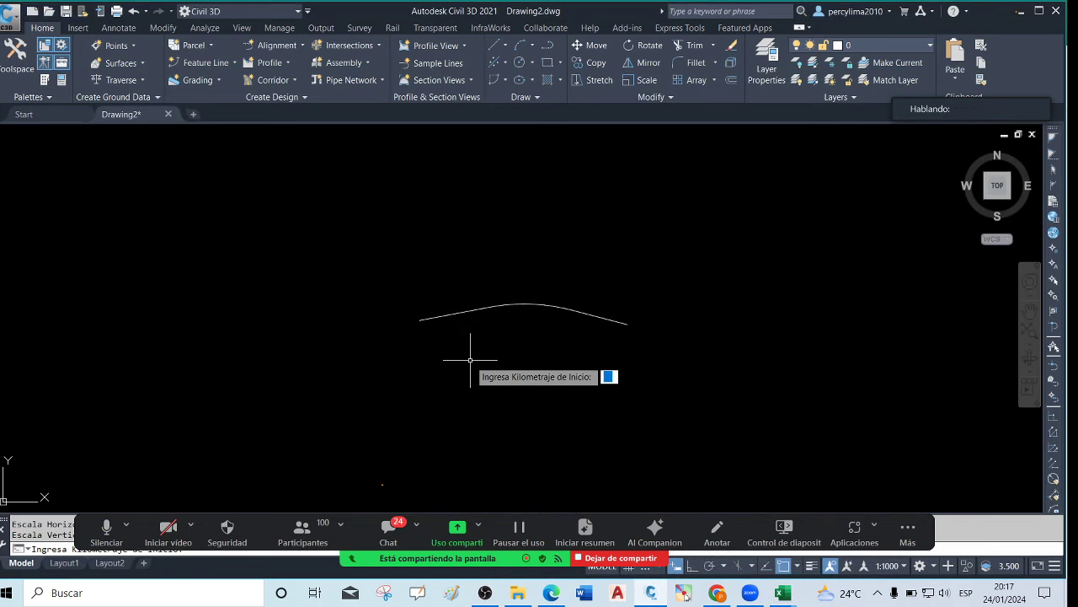
Register the terrain polyline as a profile from station 119000, picking the starting elevation and terrain start
type("119000")
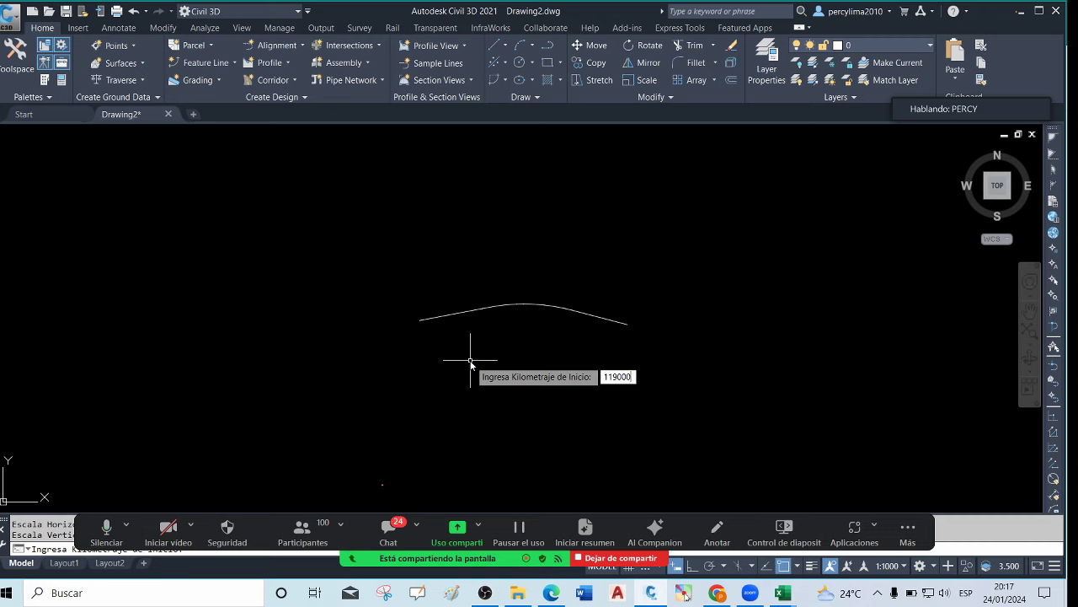
key("Return")
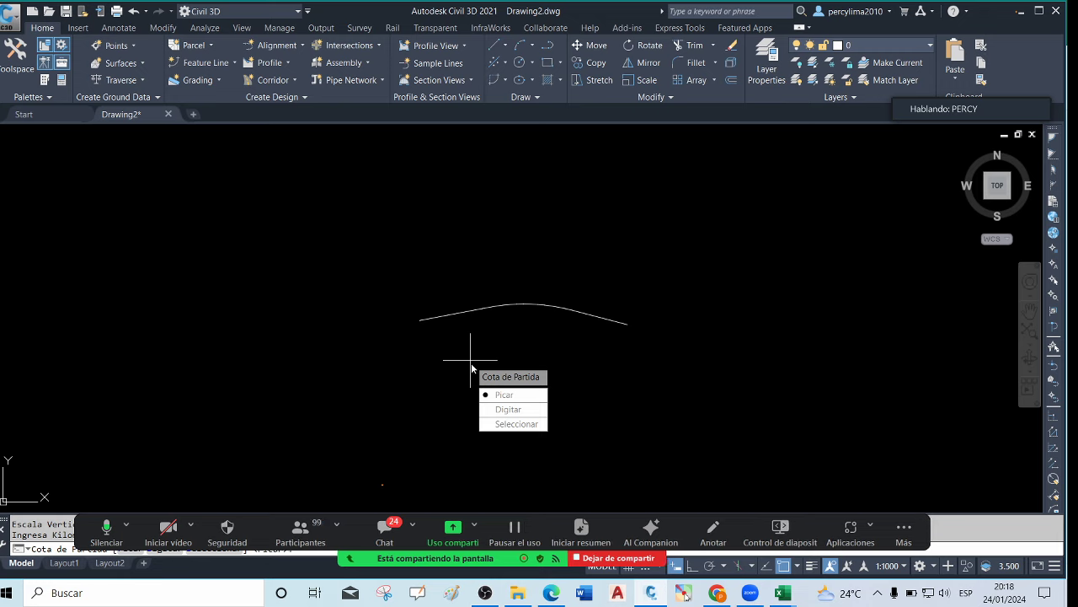
left_click(511, 396)
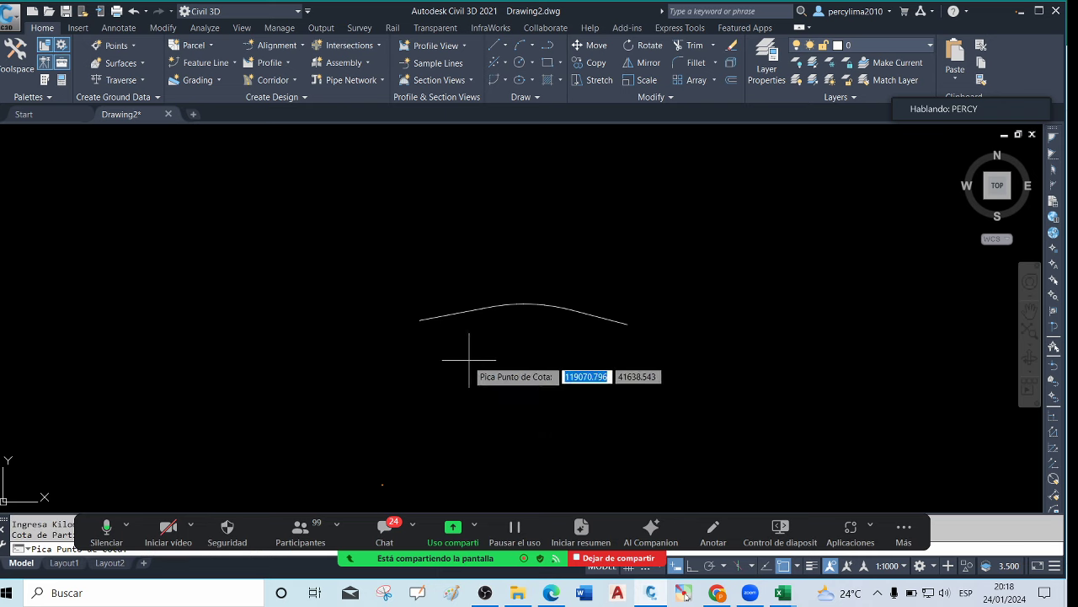
left_click(438, 282)
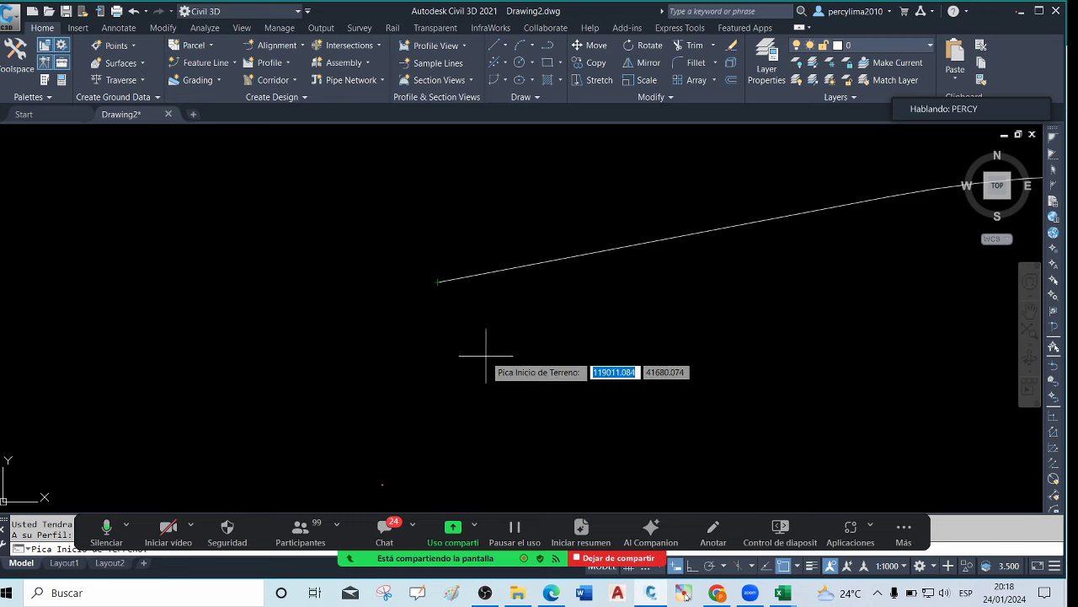
left_click(438, 282)
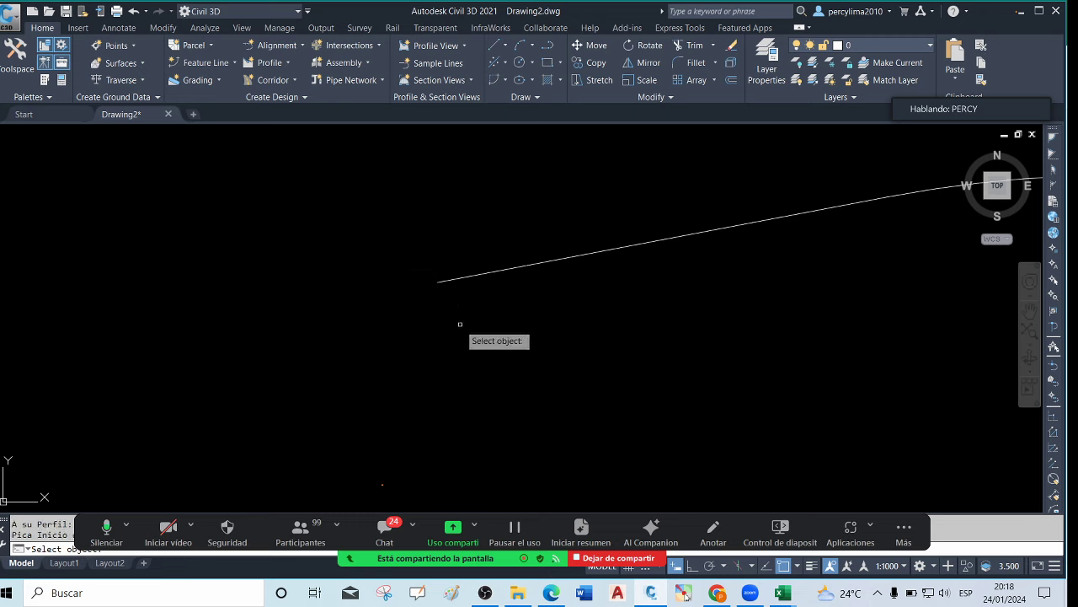
left_click(517, 267)
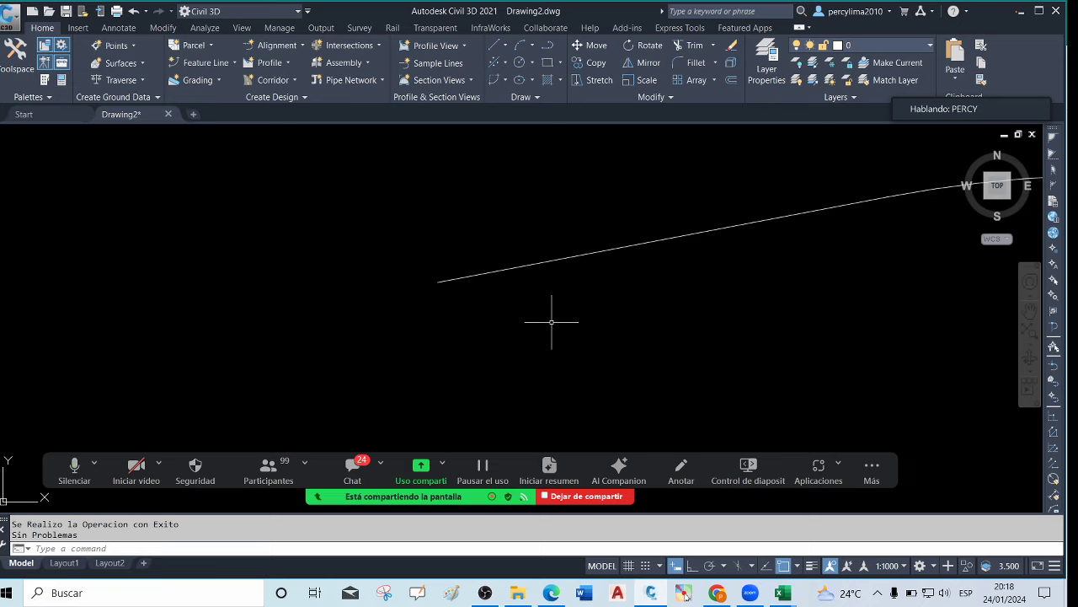
Start the RAP profile-drawing routine from the command line
type("r")
key("Return")
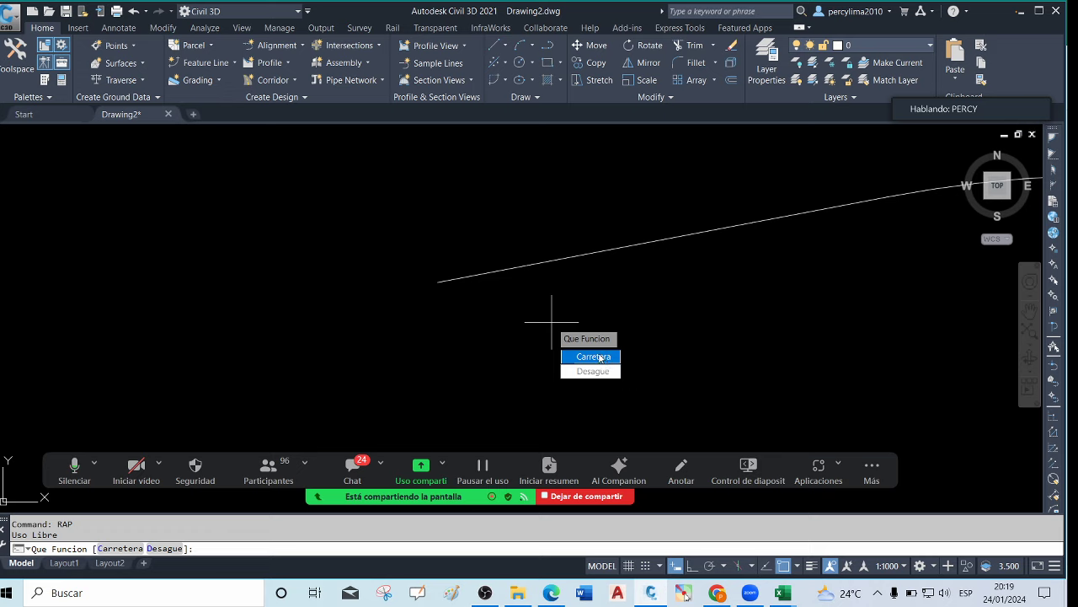
Choose Carretera and Real to draw the profile bands, then zoom in to check the station and elevation labels
left_click(599, 357)
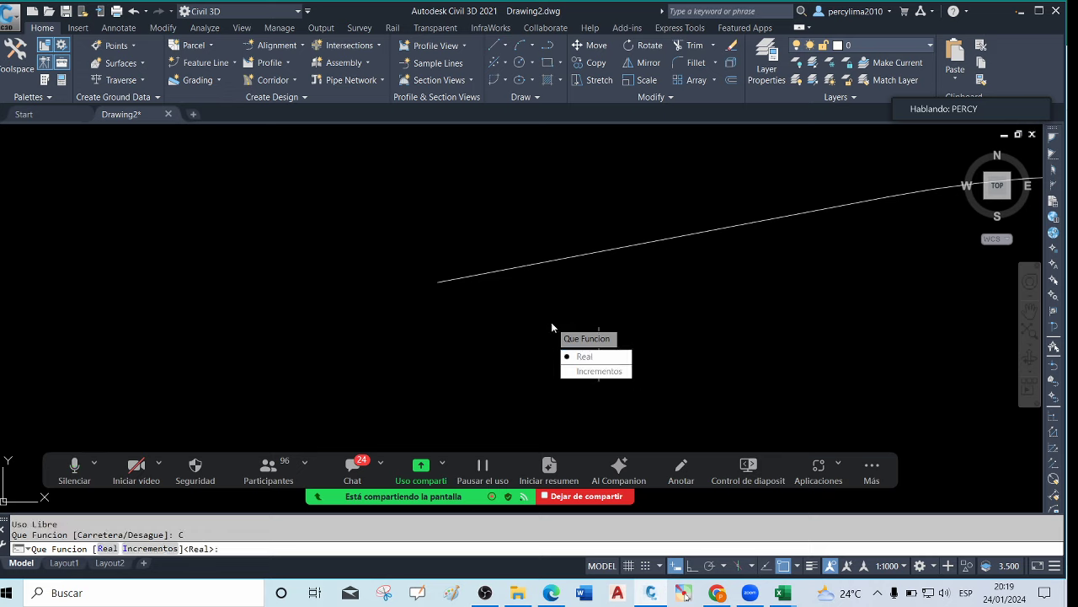
left_click(583, 356)
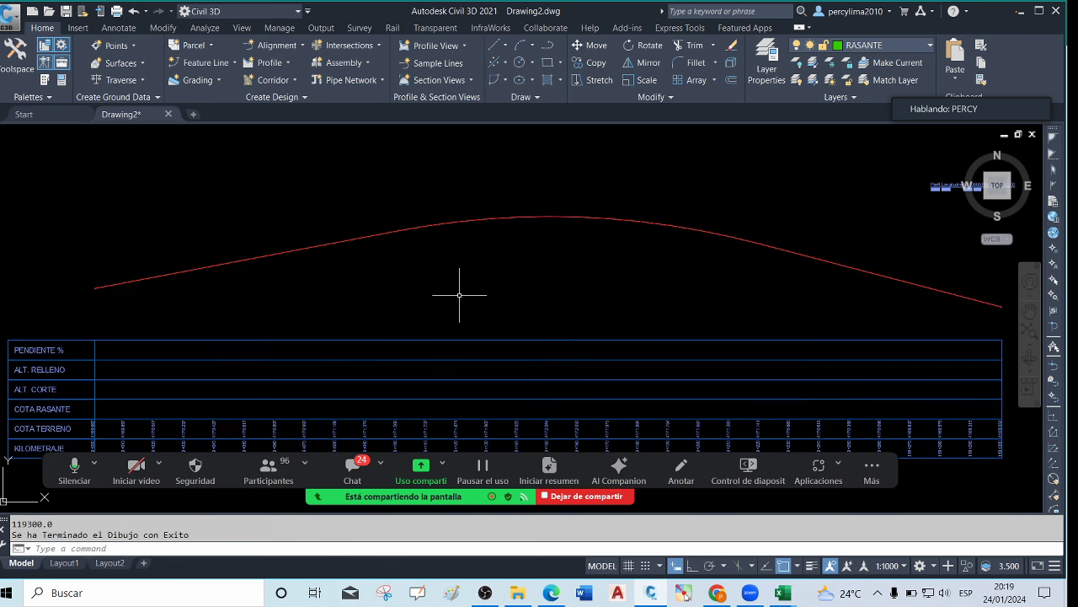
scroll(479, 257, "down", 2)
scroll(244, 371, "up", 6)
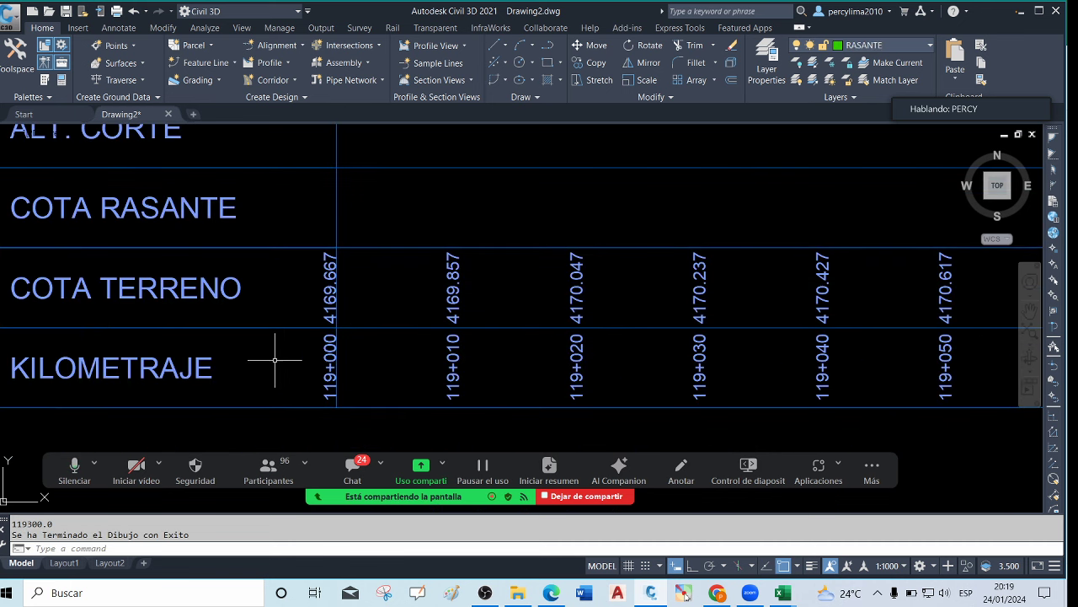
scroll(299, 326, "down", 1)
scroll(354, 362, "up", 4)
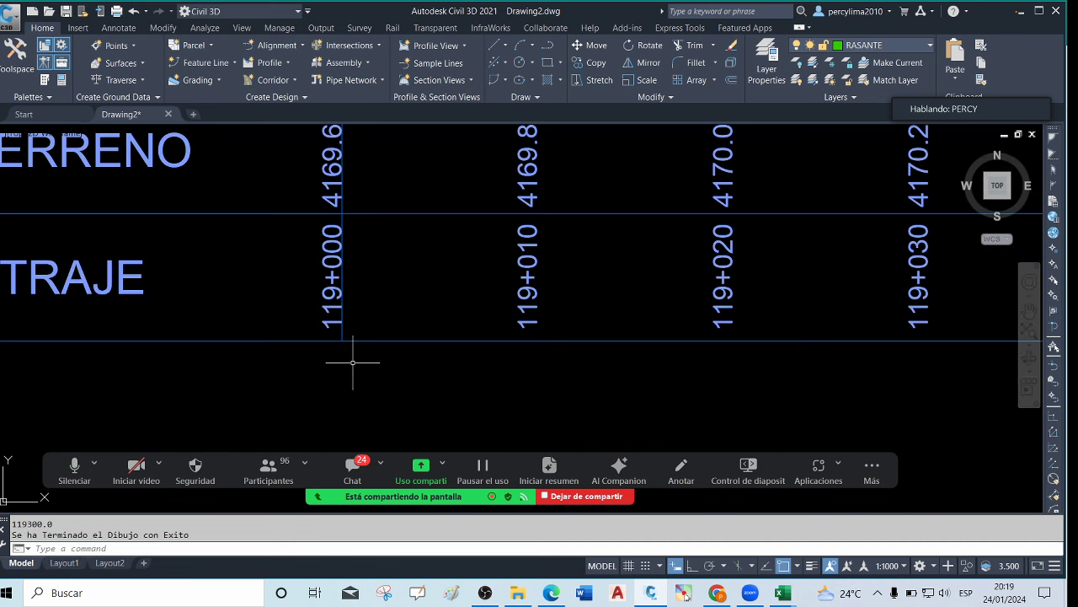
scroll(341, 297, "up", 5)
scroll(331, 296, "down", 5)
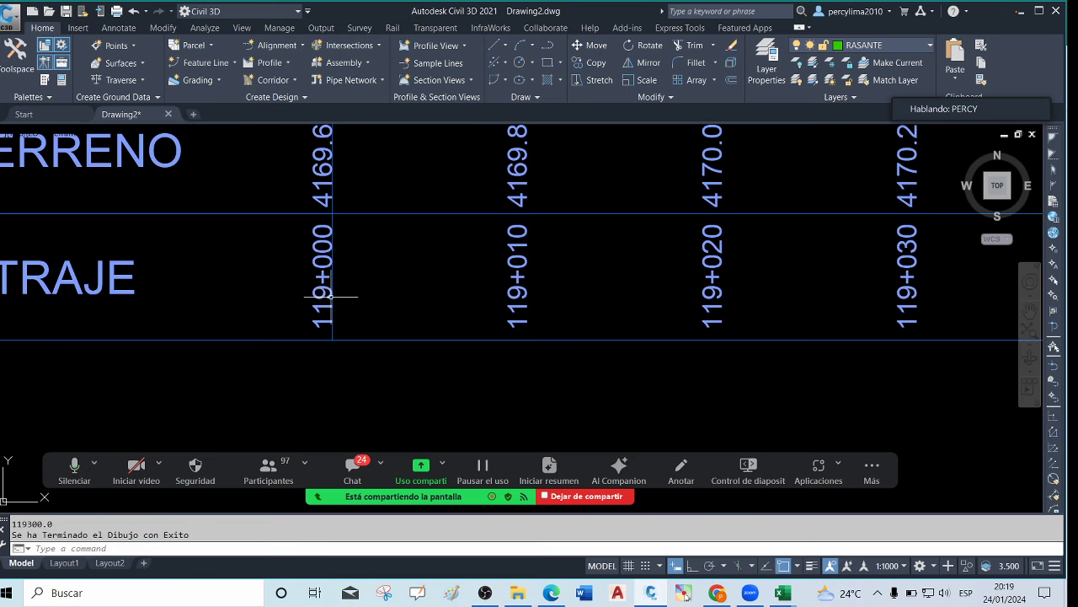
scroll(331, 296, "up", 2)
scroll(333, 285, "down", 4)
scroll(325, 278, "up", 3)
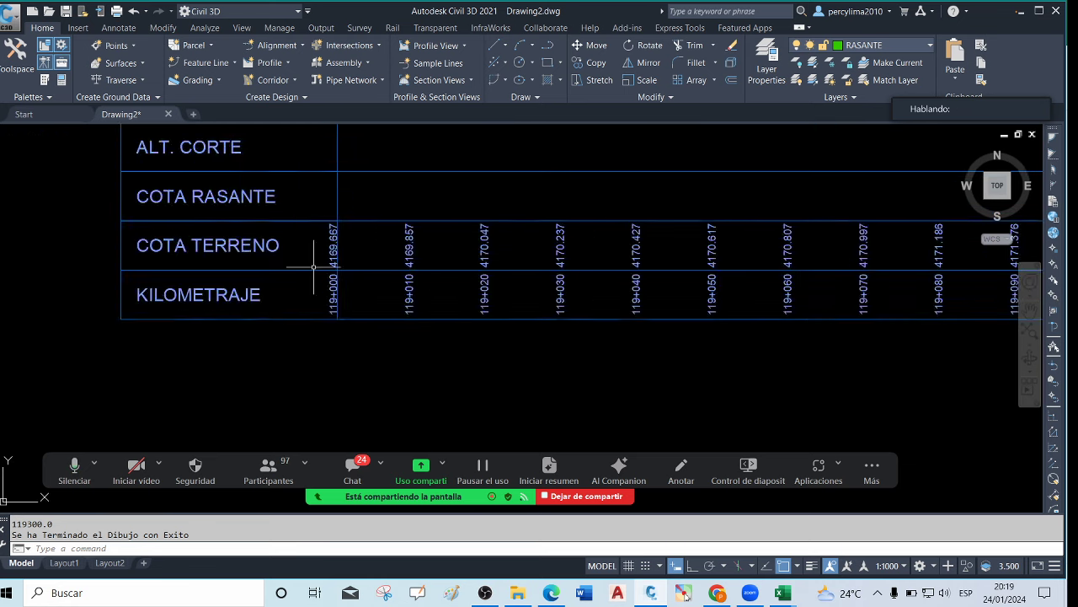
scroll(315, 270, "up", 2)
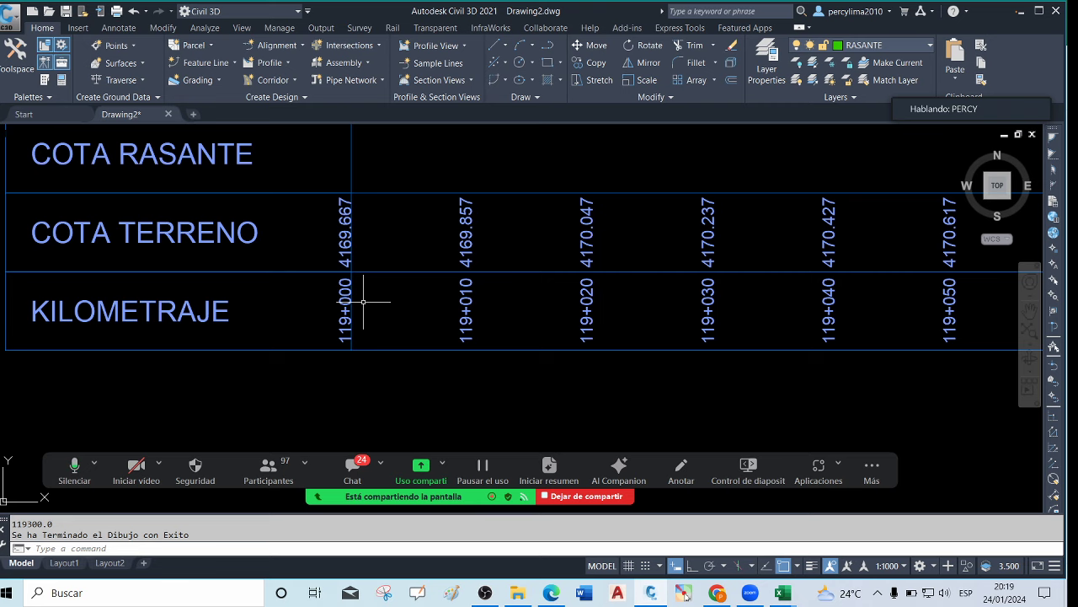
scroll(365, 302, "down", 2)
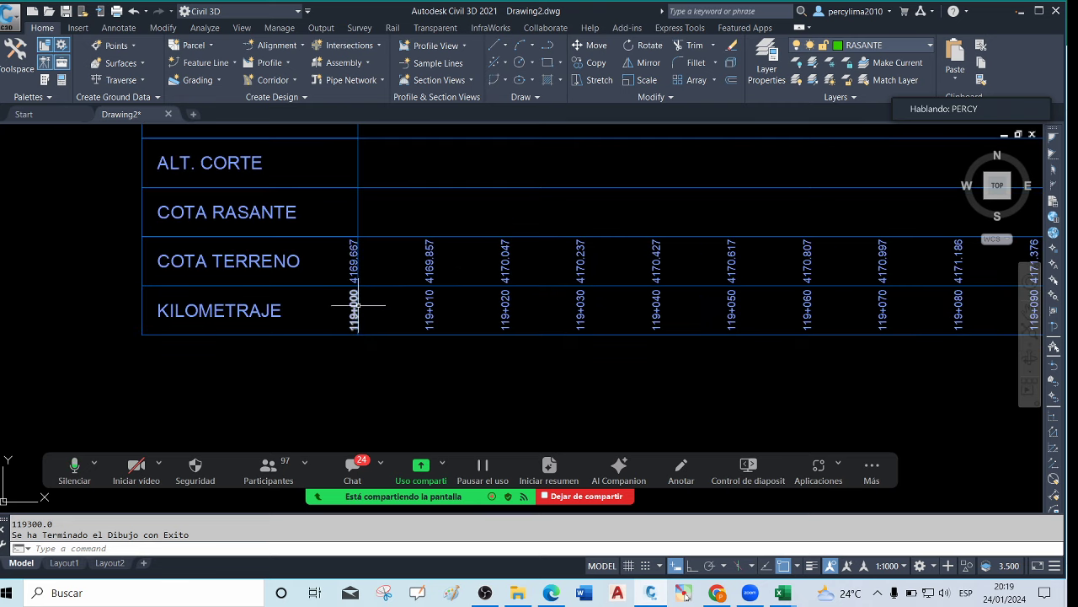
scroll(360, 305, "up", 2)
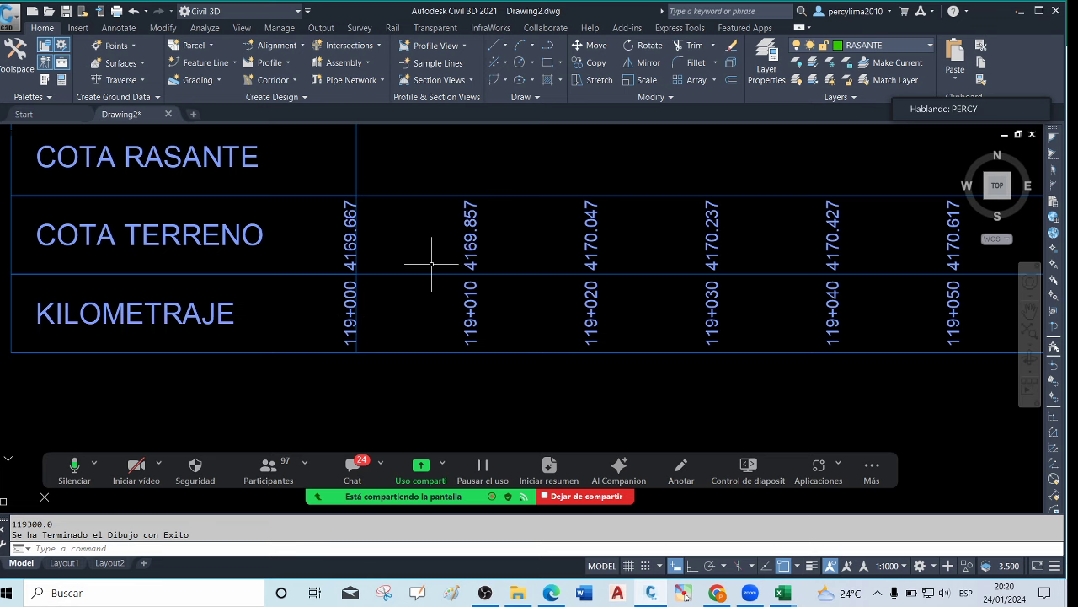
scroll(360, 327, "up", 4)
scroll(338, 296, "down", 14)
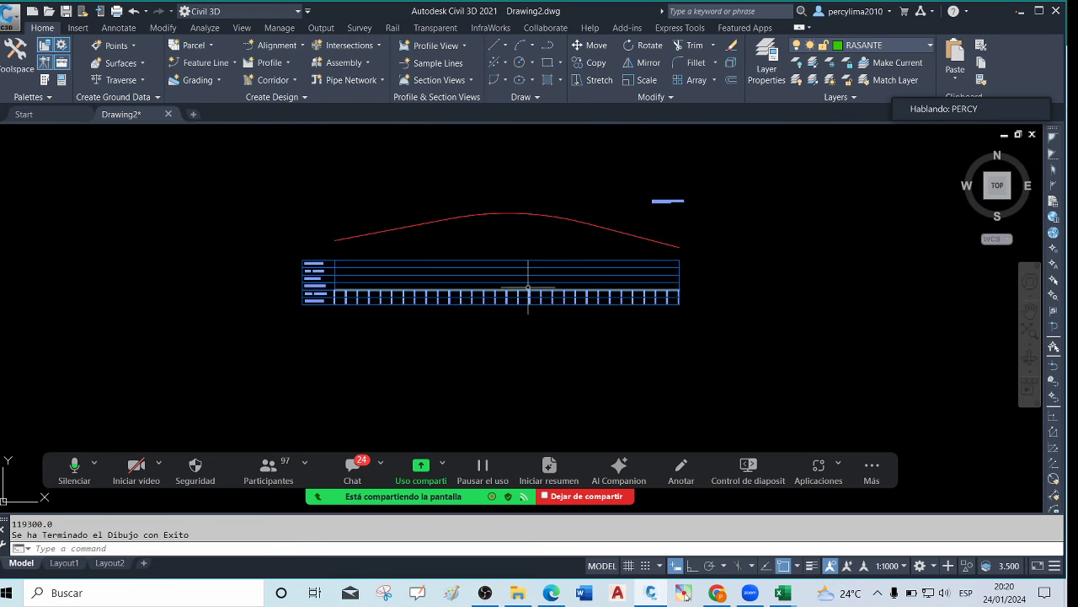
scroll(662, 301, "up", 3)
scroll(450, 306, "down", 5)
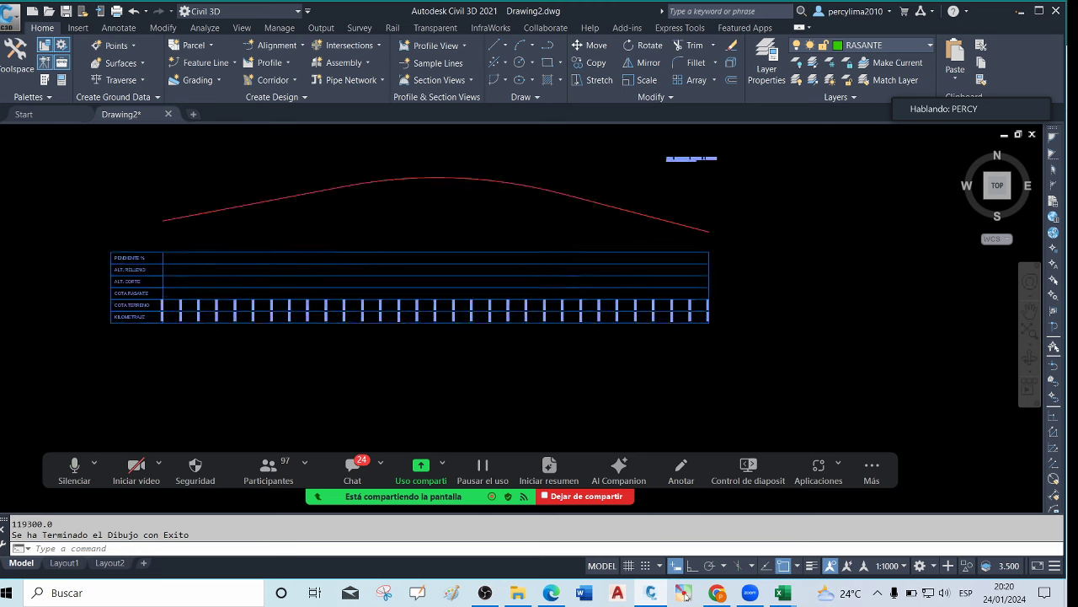
scroll(434, 305, "up", 4)
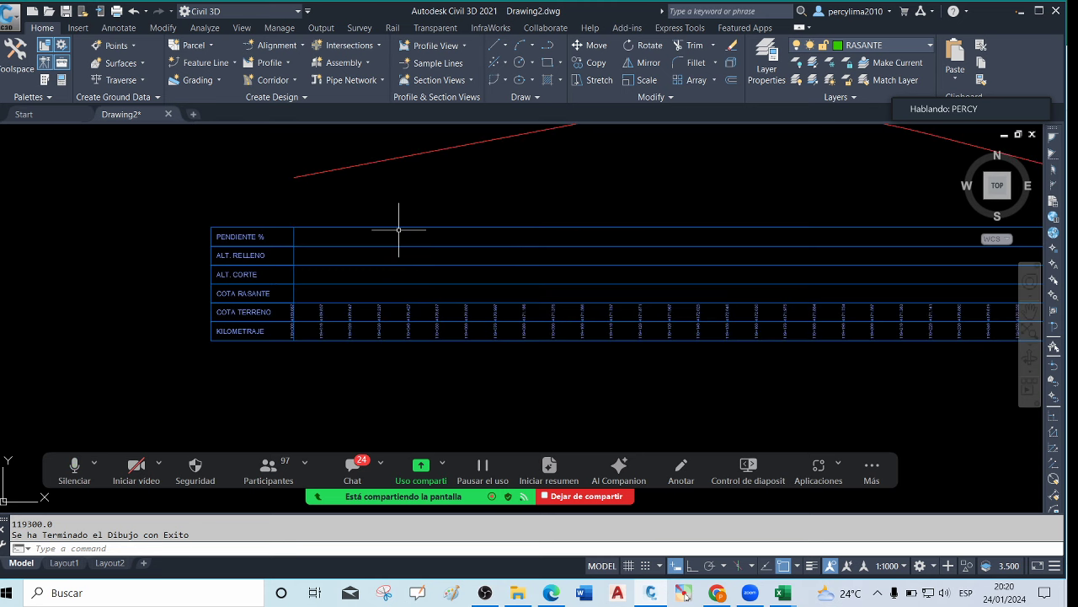
scroll(433, 284, "down", 2)
Draw the elevation grid with GRP using the Actual profile and Automatico spacing
type("G")
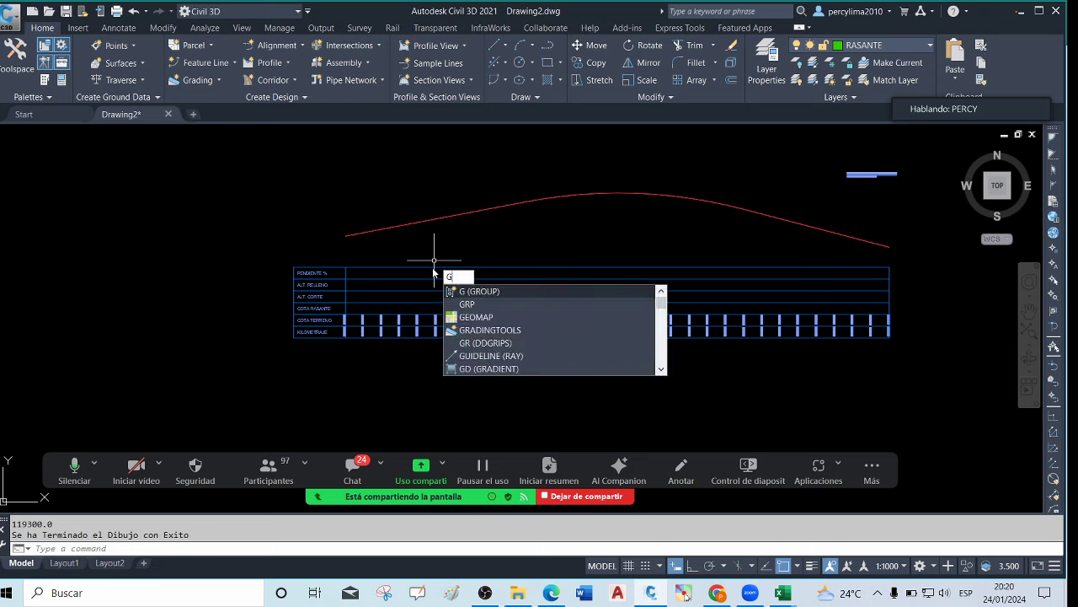
left_click(477, 305)
left_click(513, 334)
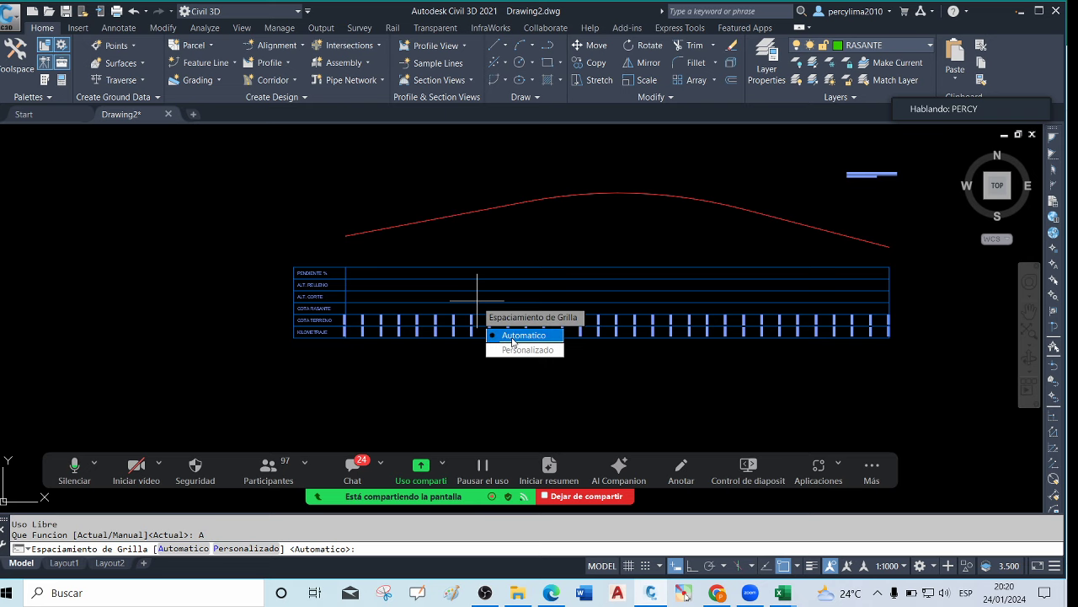
left_click(522, 335)
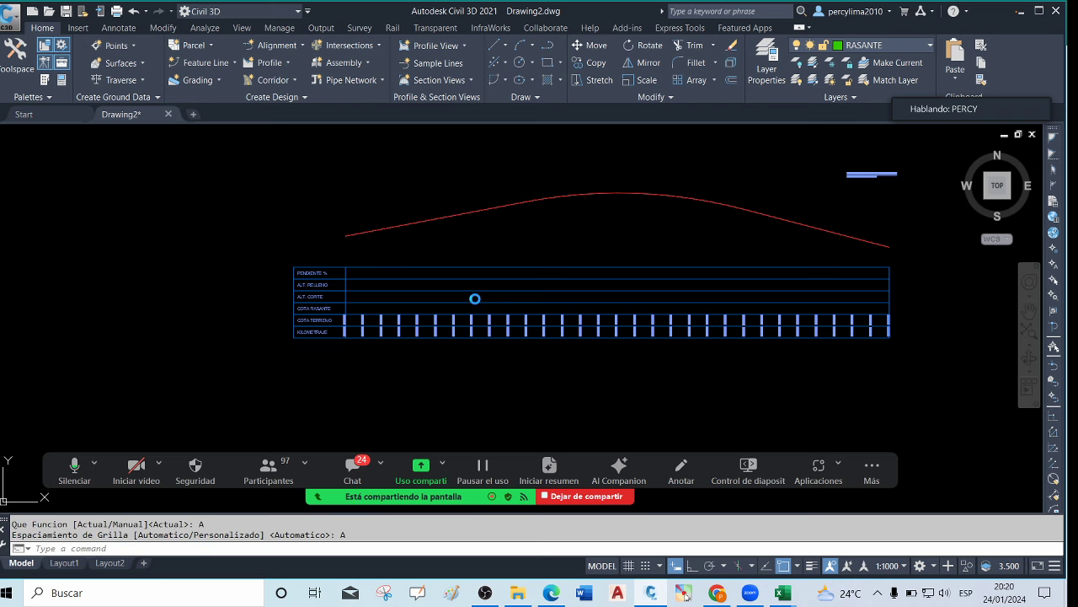
scroll(373, 219, "up", 5)
scroll(329, 233, "down", 3)
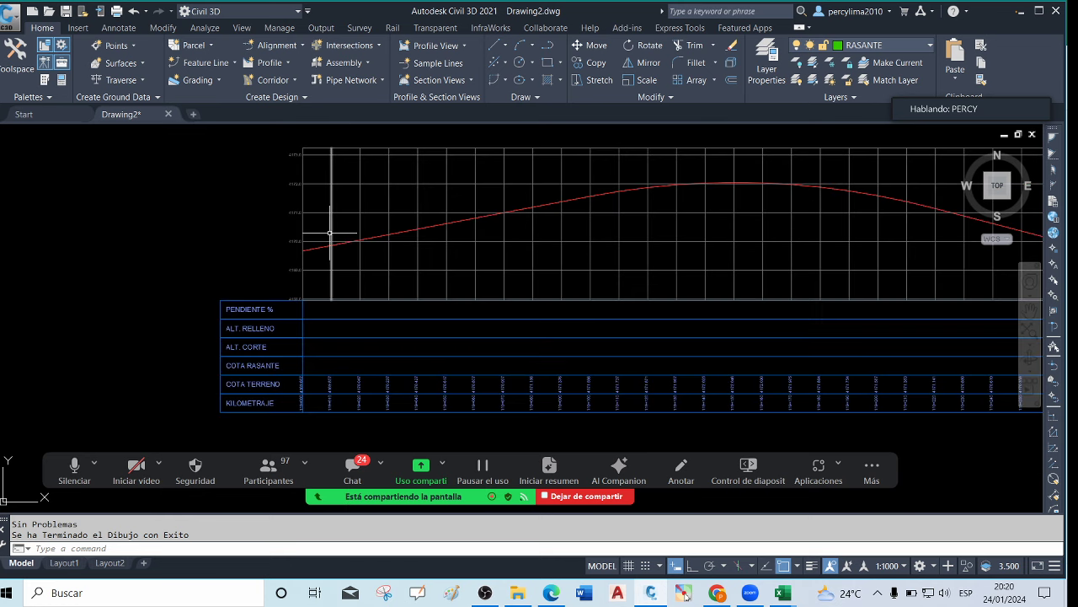
scroll(329, 232, "down", 2)
scroll(327, 240, "up", 3)
scroll(331, 235, "down", 2)
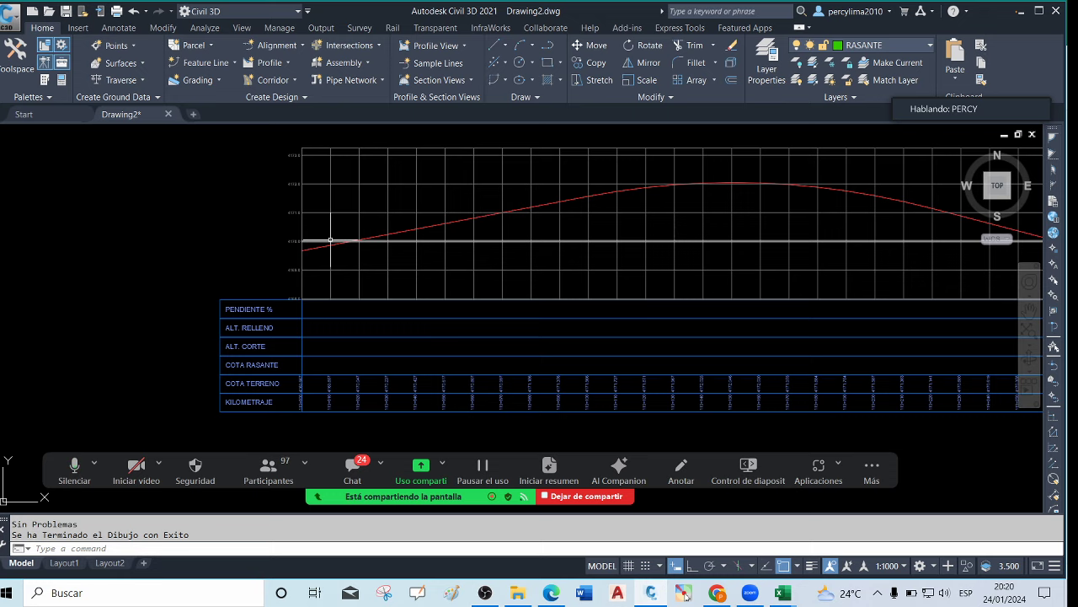
scroll(309, 152, "up", 5)
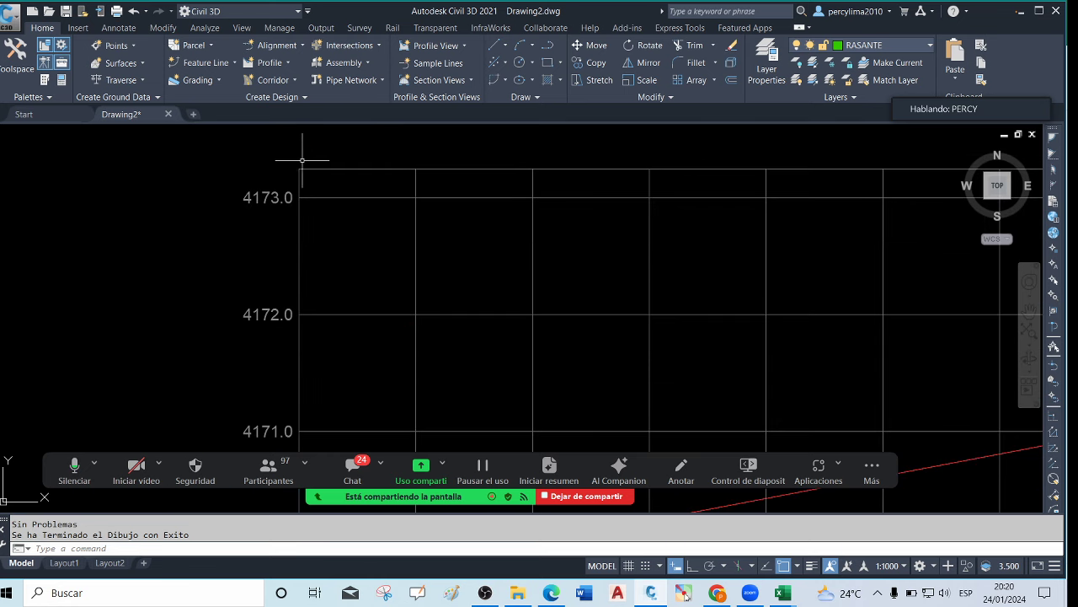
Select the 4173.0 grid label to check its layer, then bring up Options with OP
left_click(247, 263)
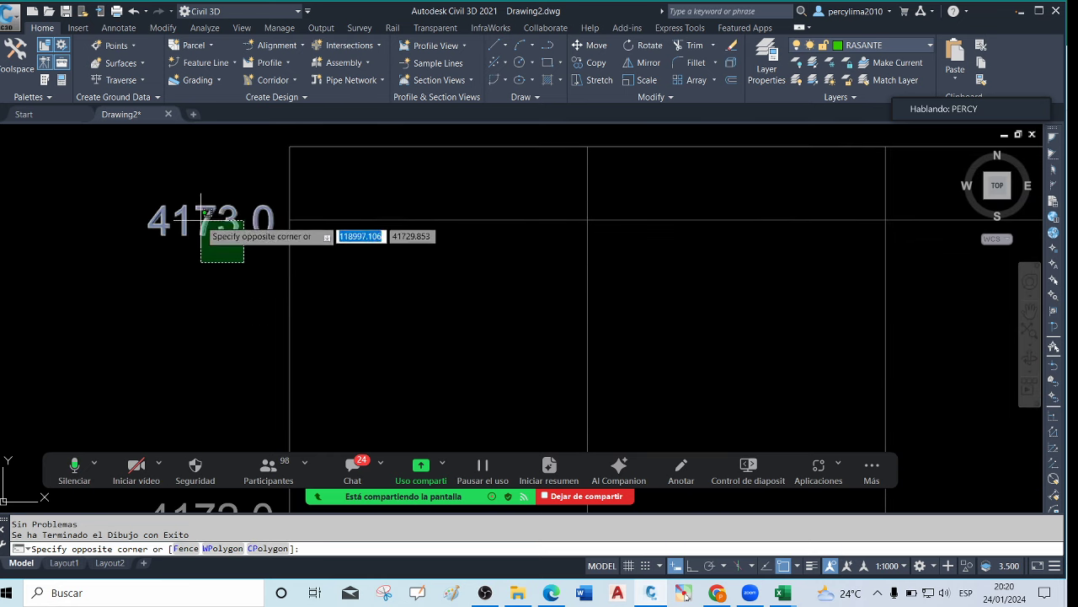
left_click(153, 193)
scroll(284, 222, "down", 4)
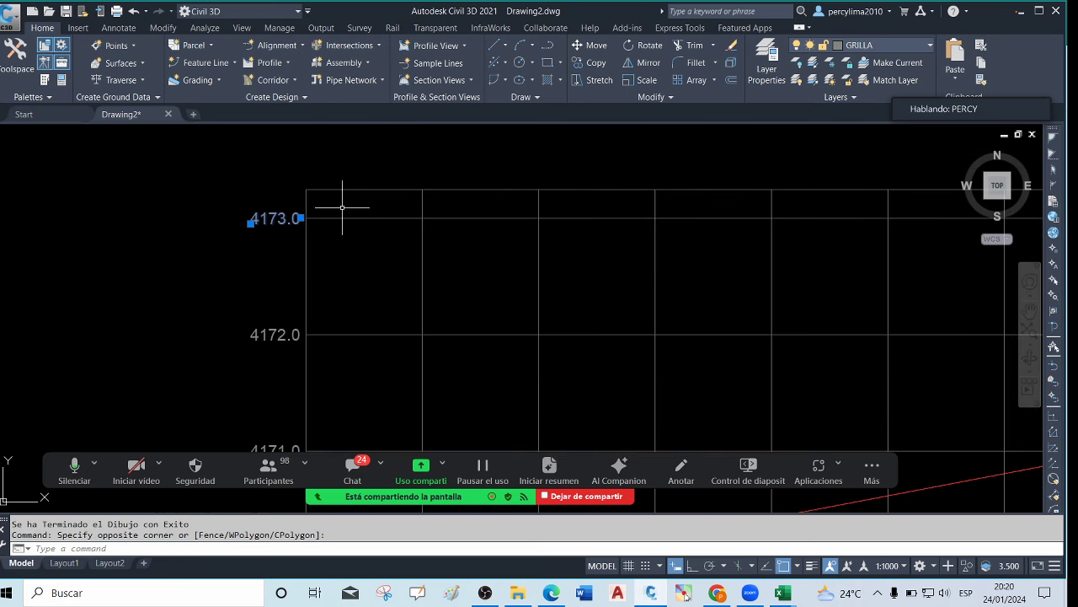
key("Escape")
scroll(276, 242, "up", 4)
scroll(325, 222, "down", 3)
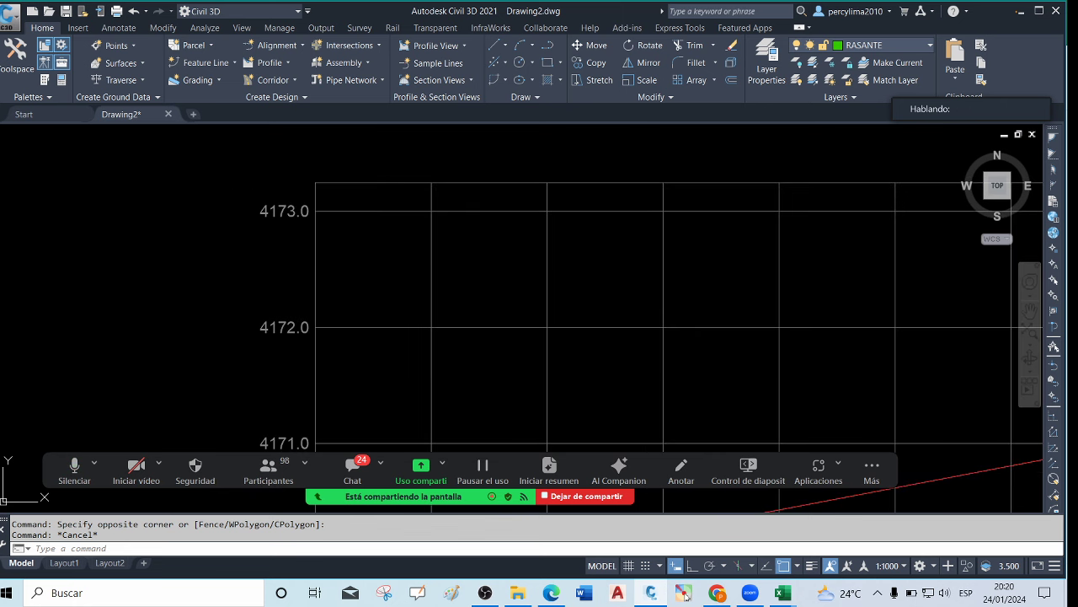
type("op")
key("Return")
Set the 2D model space uniform background colour to White and apply it
left_click(357, 261)
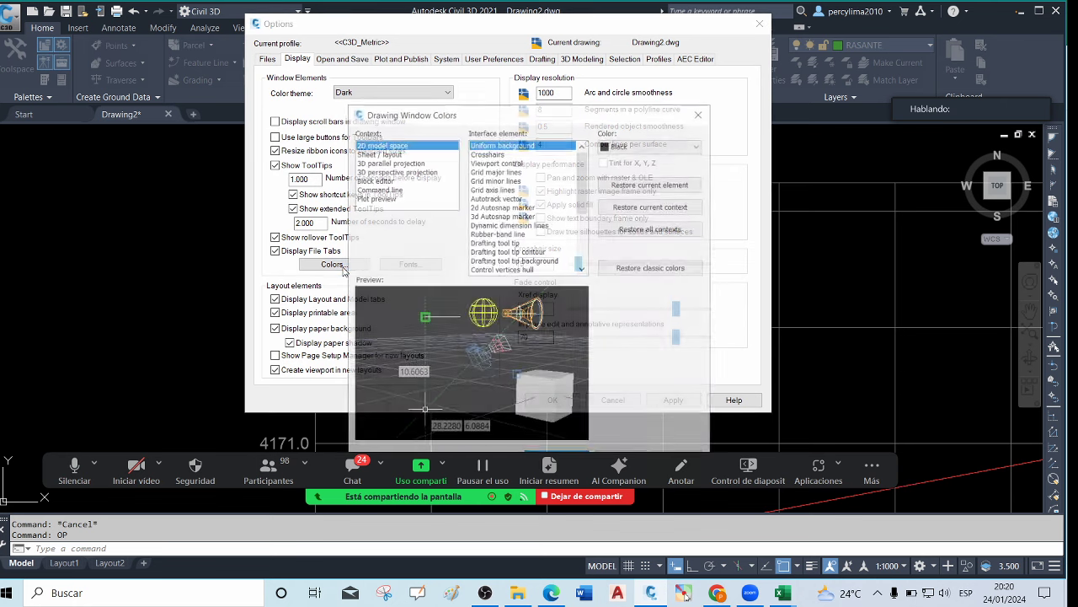
left_click(644, 144)
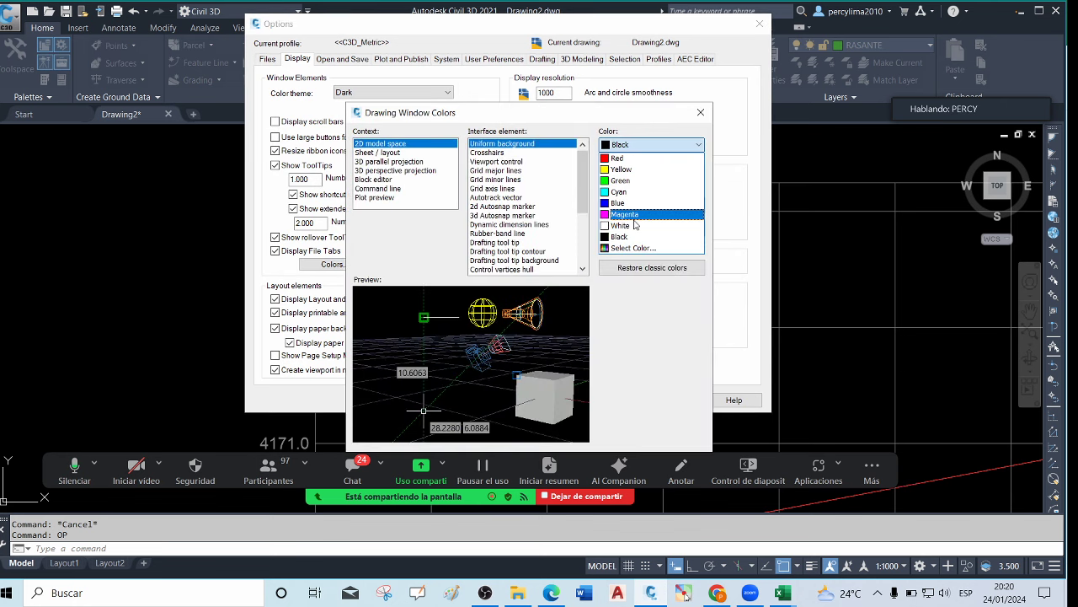
left_click(639, 226)
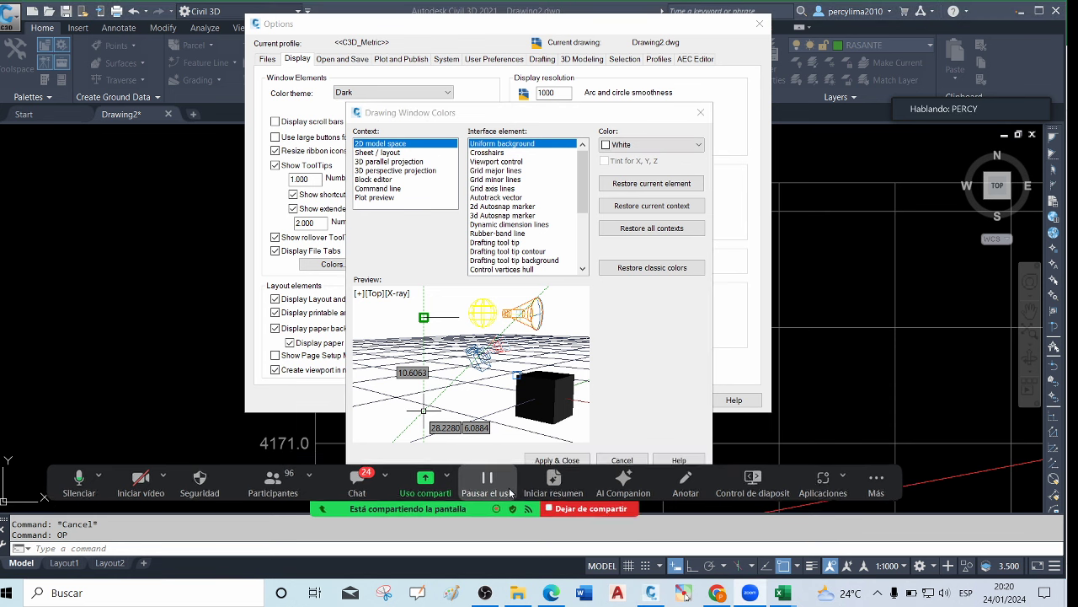
left_click_drag(517, 455, 522, 503)
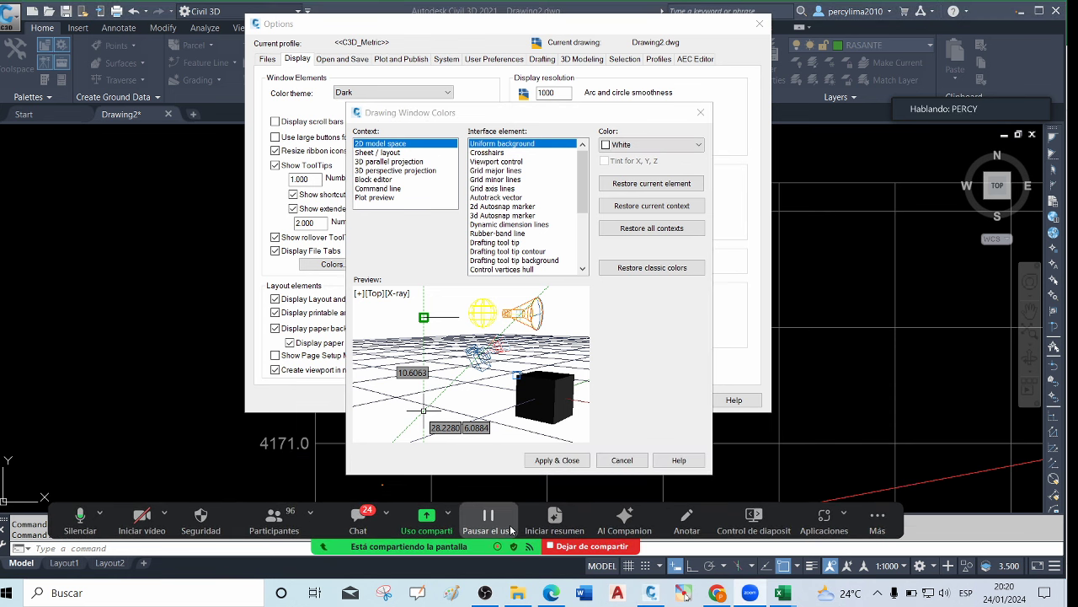
left_click(557, 460)
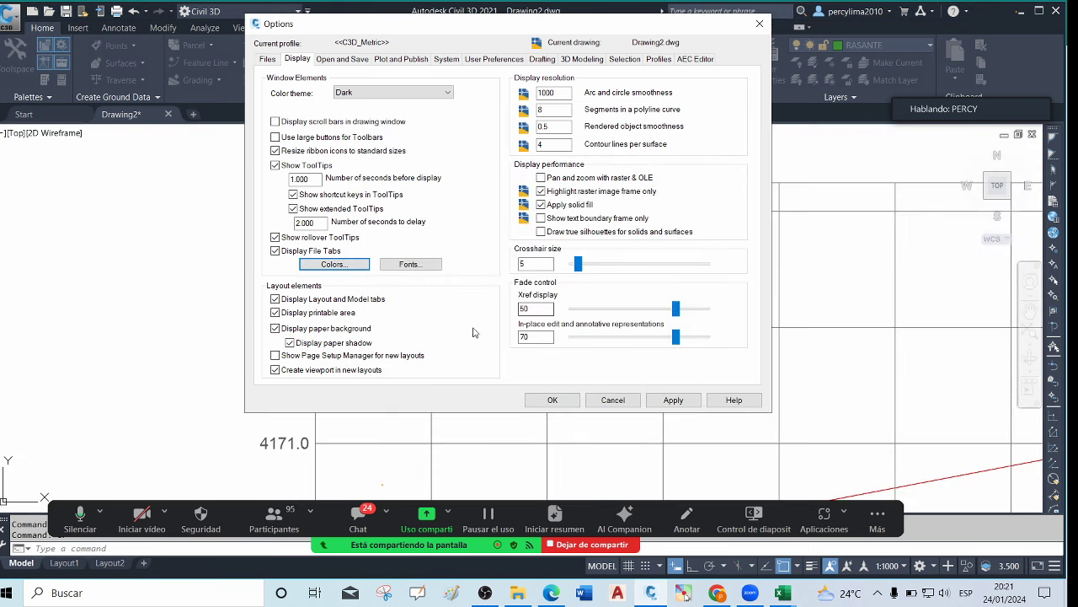
left_click(552, 400)
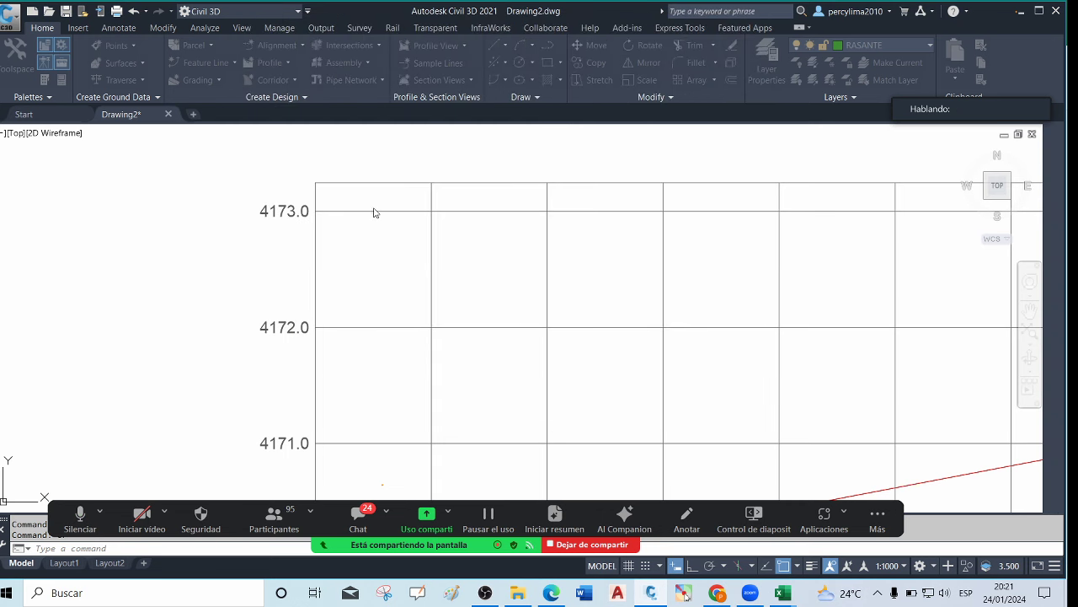
Select the grid's outer polyline and the 4173.0 label at its top-left corner with crossing windows
scroll(375, 212, "down", 1)
left_click(366, 227)
left_click(364, 221)
scroll(361, 212, "down", 3)
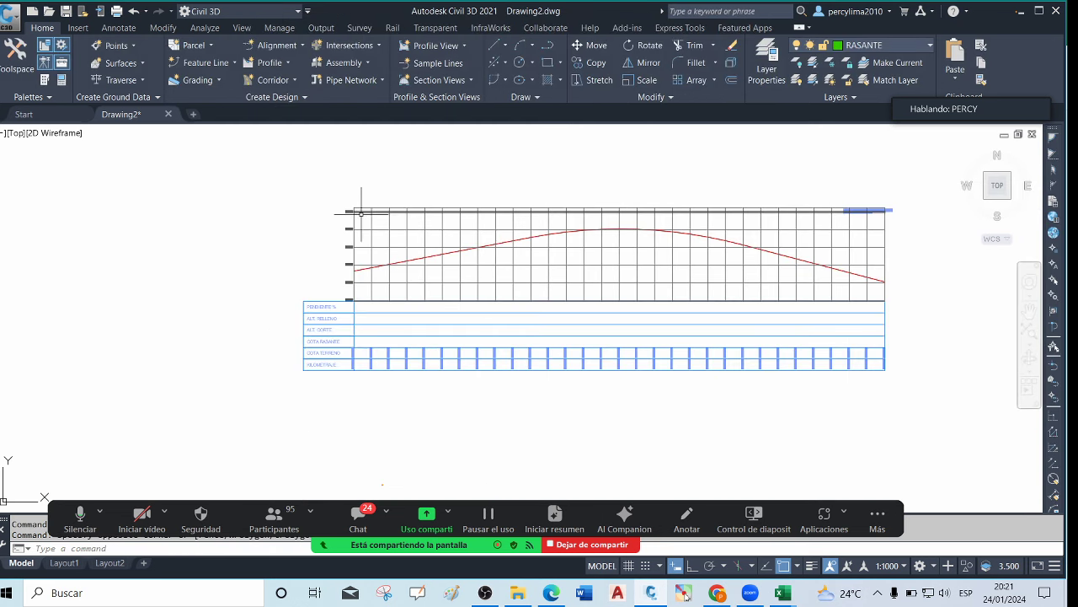
scroll(477, 236, "up", 2)
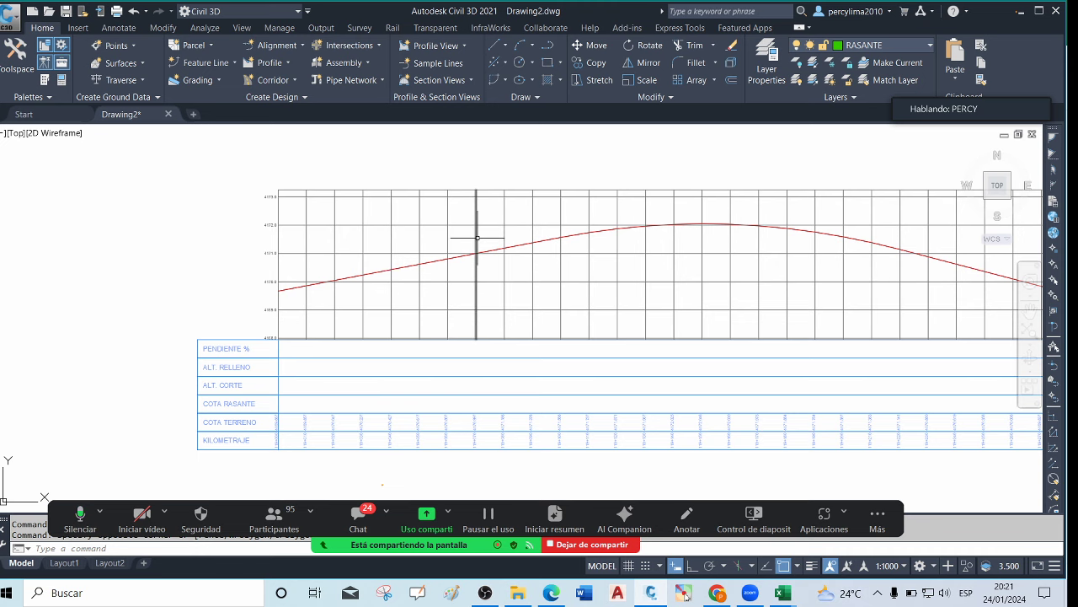
scroll(289, 193, "up", 5)
scroll(250, 202, "up", 2)
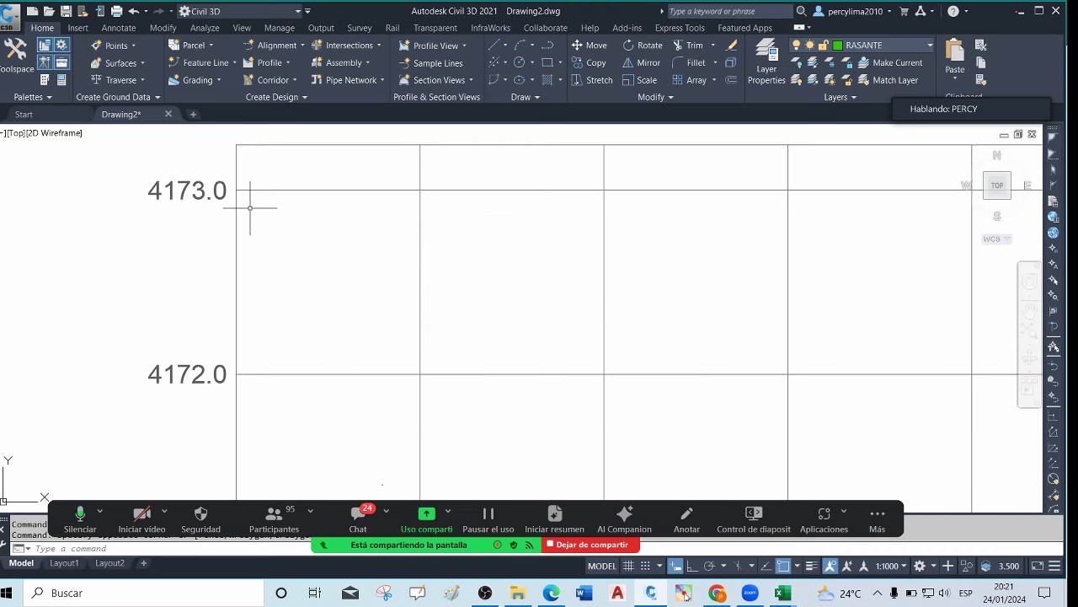
scroll(261, 204, "down", 4)
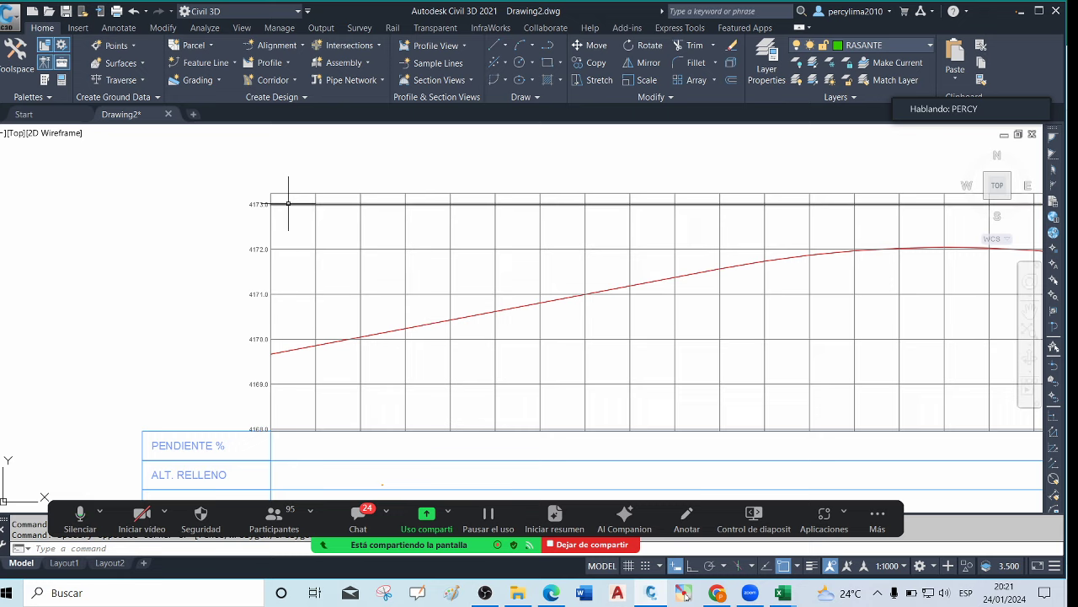
scroll(273, 215, "up", 3)
scroll(290, 201, "down", 6)
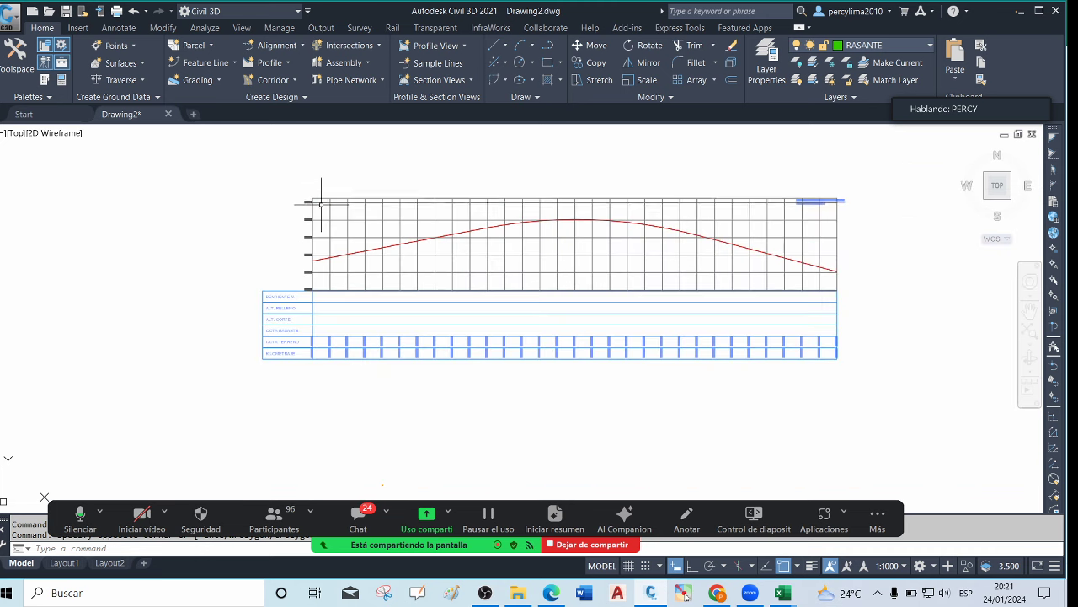
scroll(319, 205, "up", 3)
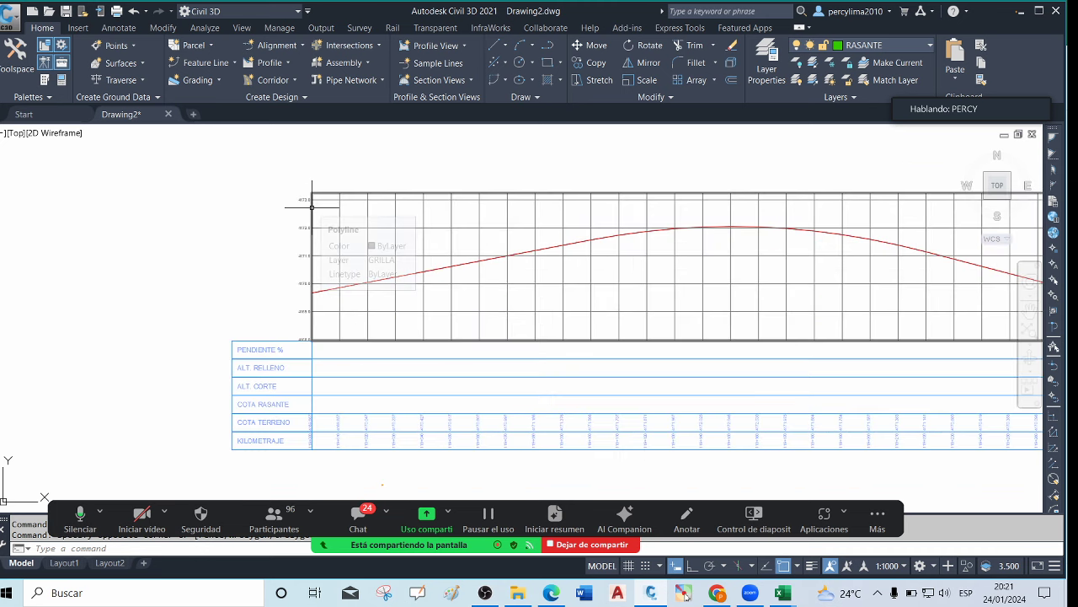
scroll(312, 207, "up", 5)
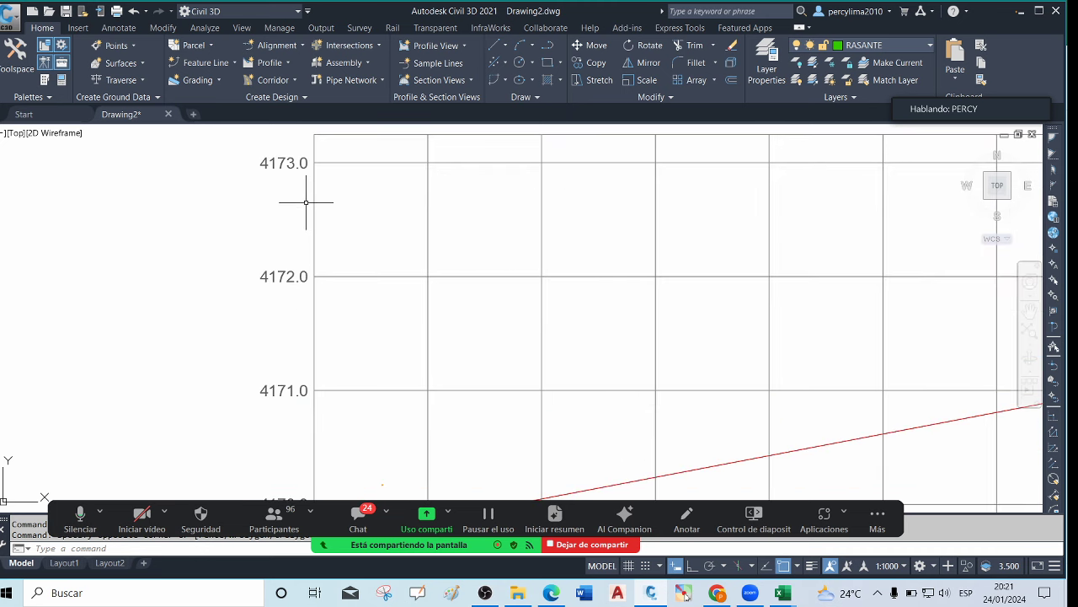
left_click(285, 192)
left_click(244, 155)
left_click(361, 200)
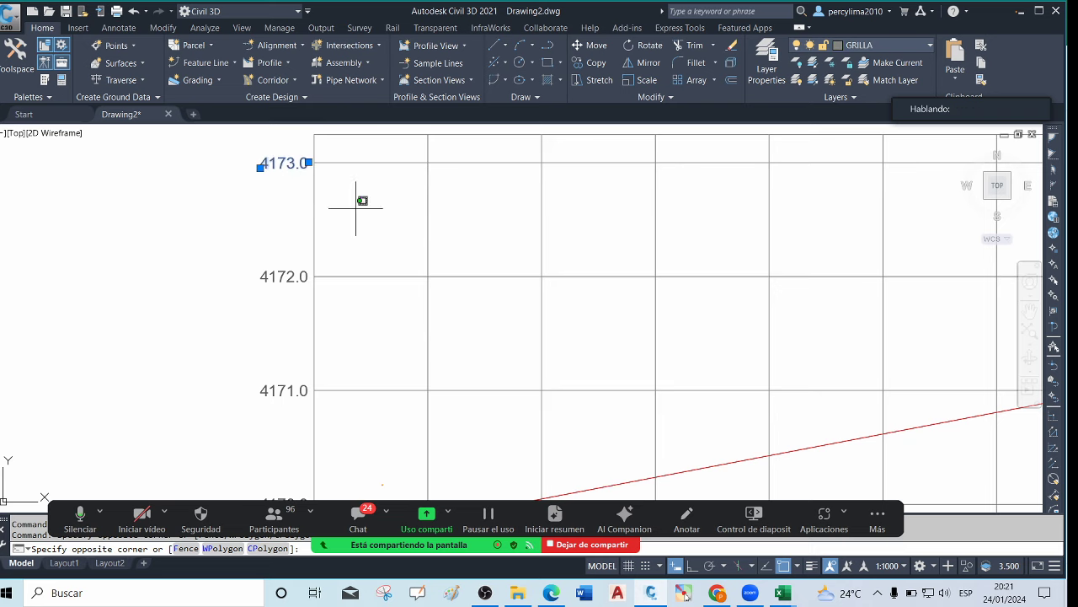
left_click(291, 195)
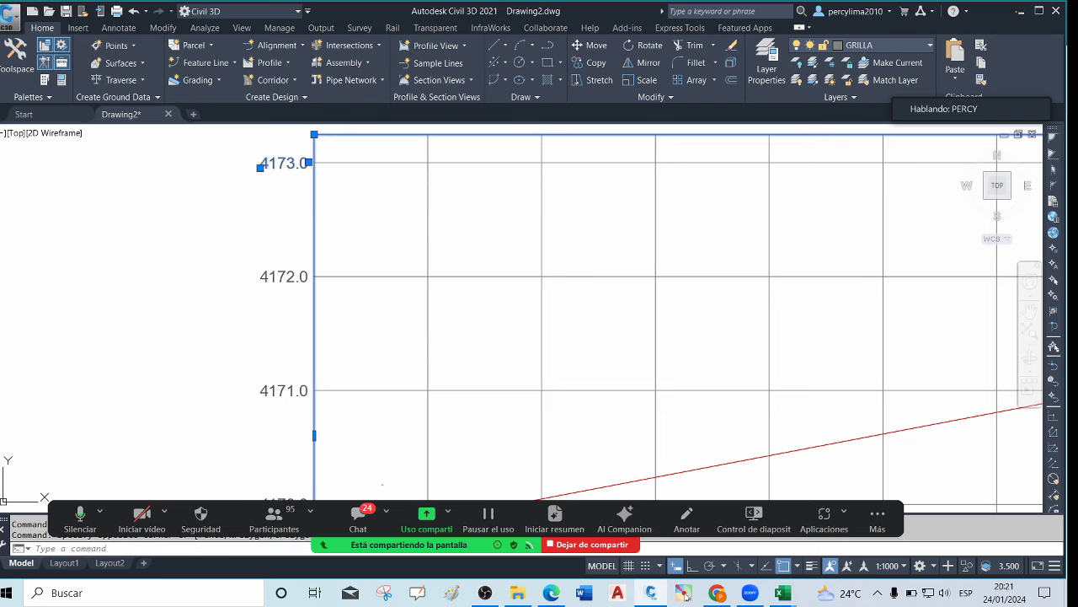
Select all similar GRILLA grid objects and change their colour to White in Properties
right_click(354, 188)
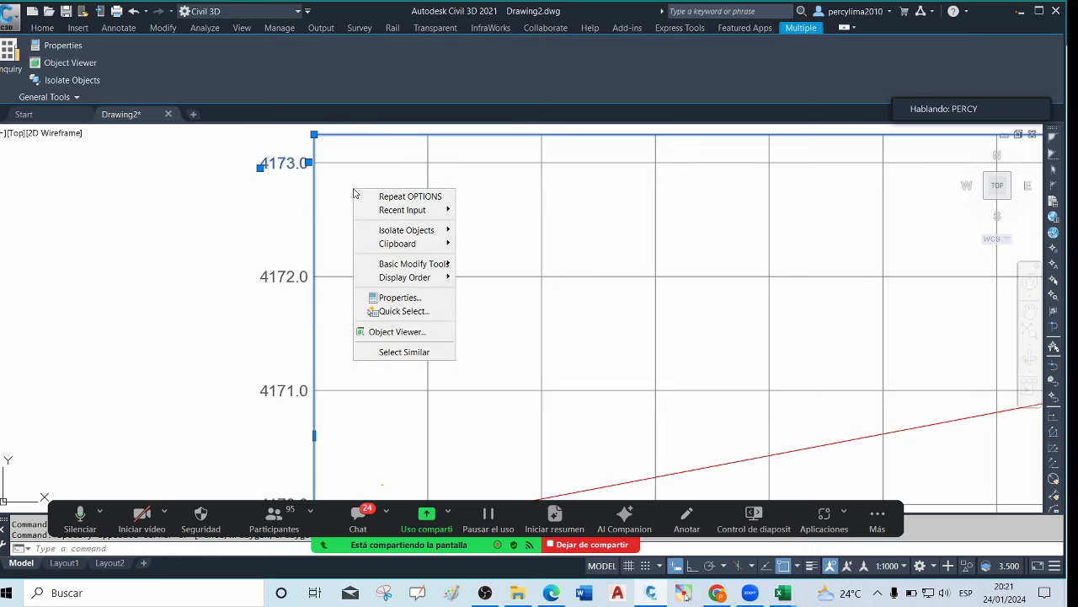
left_click(418, 360)
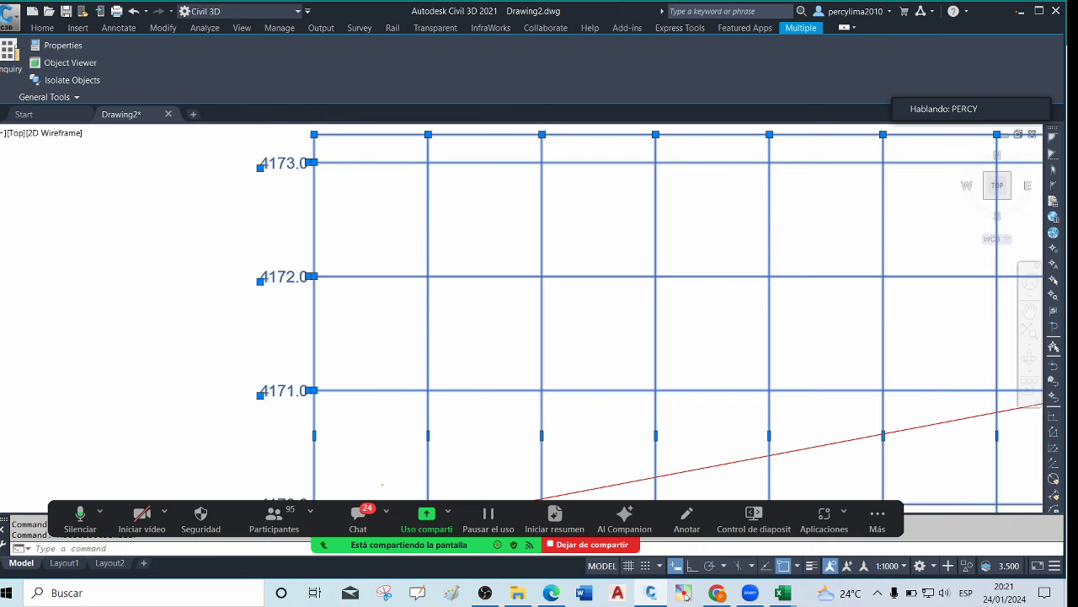
scroll(360, 204, "down", 6)
scroll(368, 211, "up", 2)
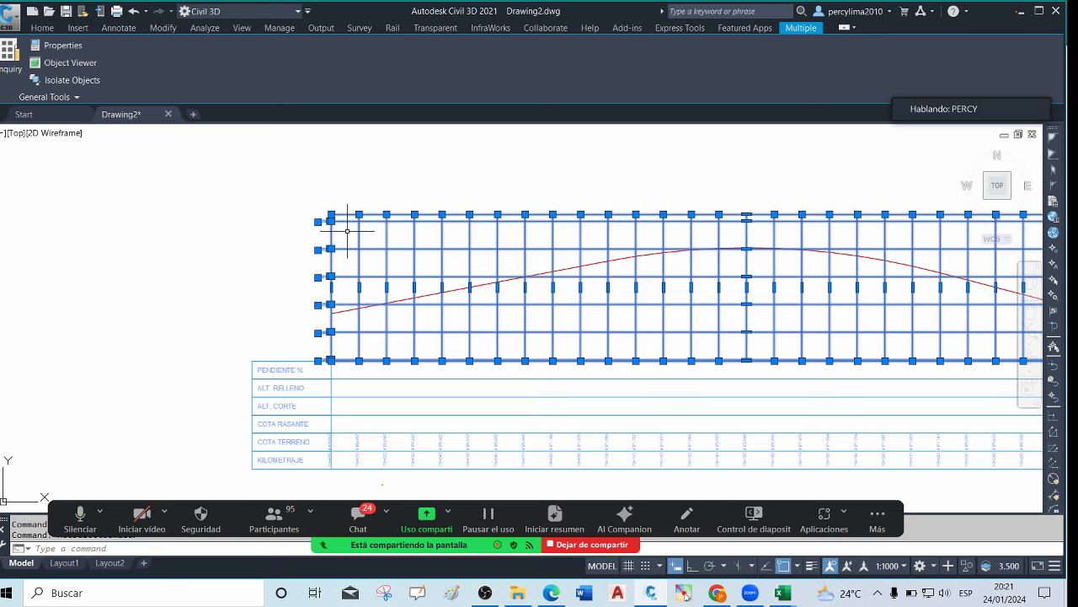
type("o")
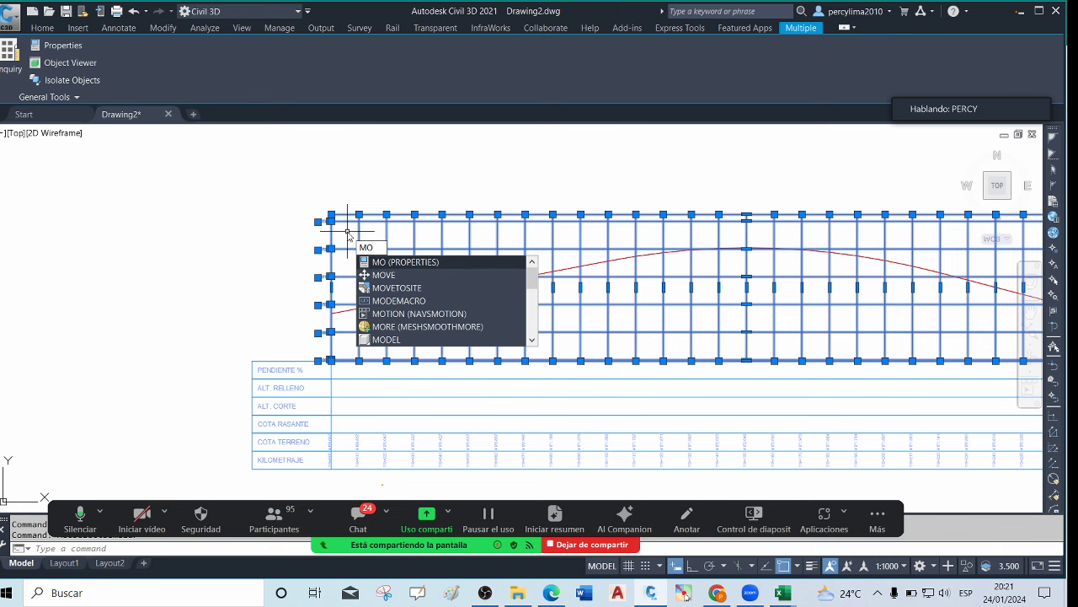
key("Return")
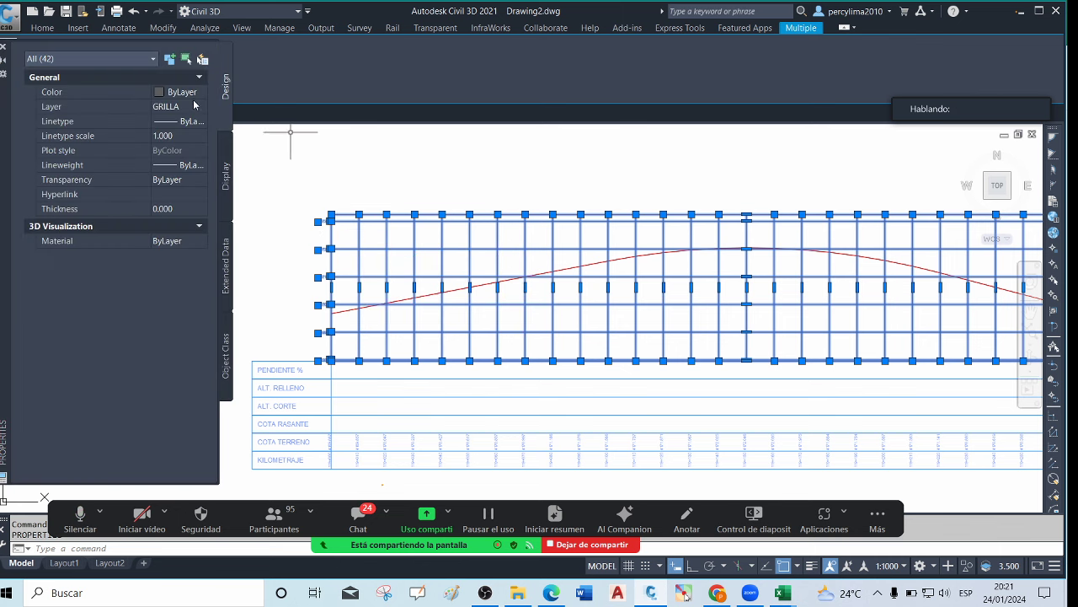
left_click(202, 94)
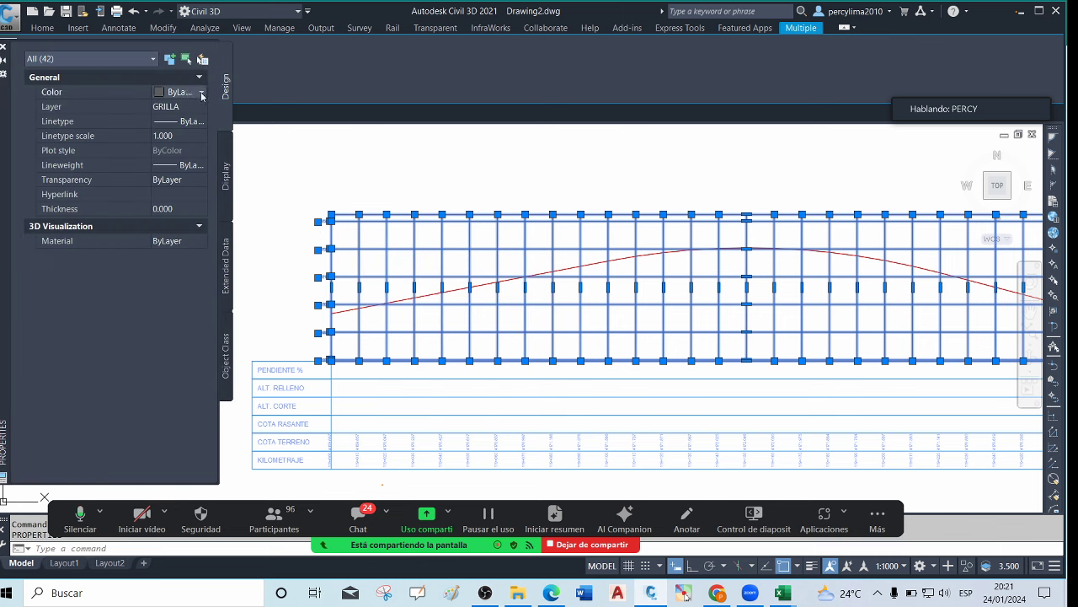
left_click(201, 91)
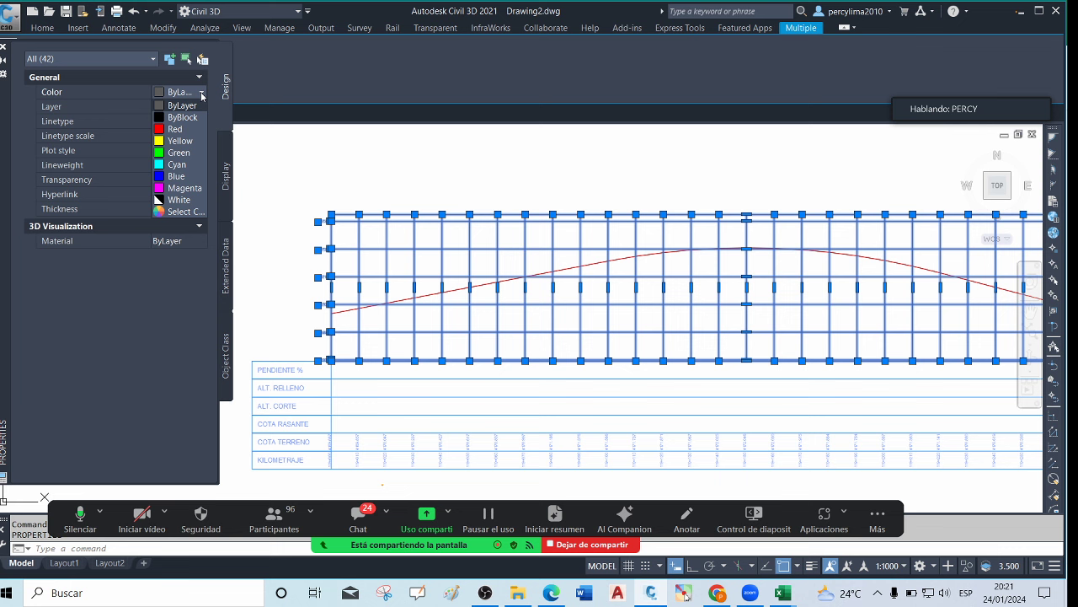
left_click(178, 200)
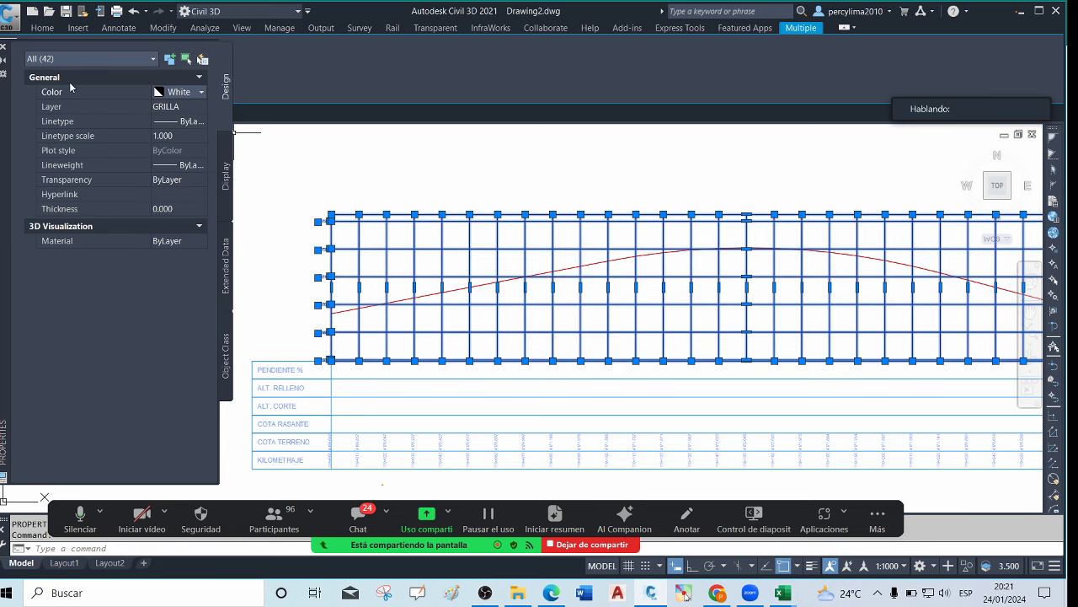
left_click(2, 48)
key("Escape")
Select the red profile line to inspect it, then deselect it
scroll(323, 222, "up", 6)
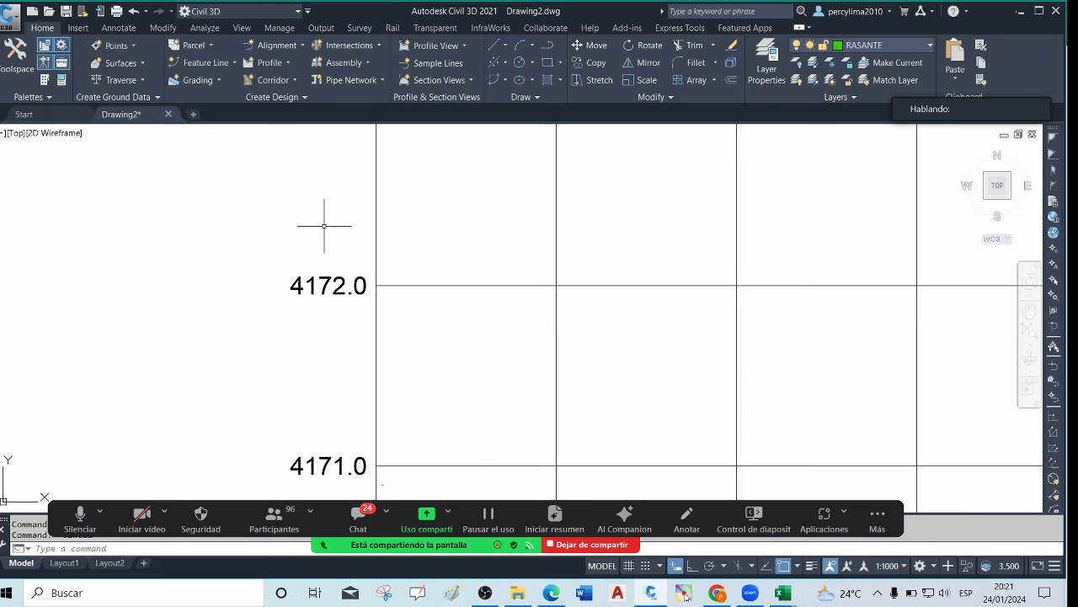
scroll(332, 217, "down", 2)
scroll(332, 217, "down", 2)
scroll(424, 253, "up", 2)
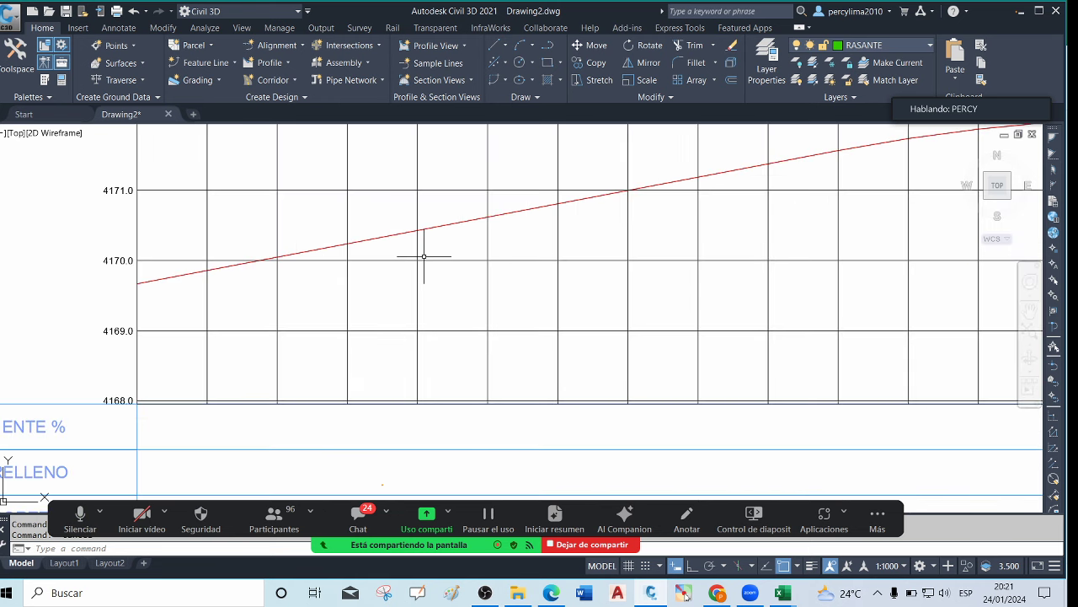
left_click(386, 244)
left_click(378, 218)
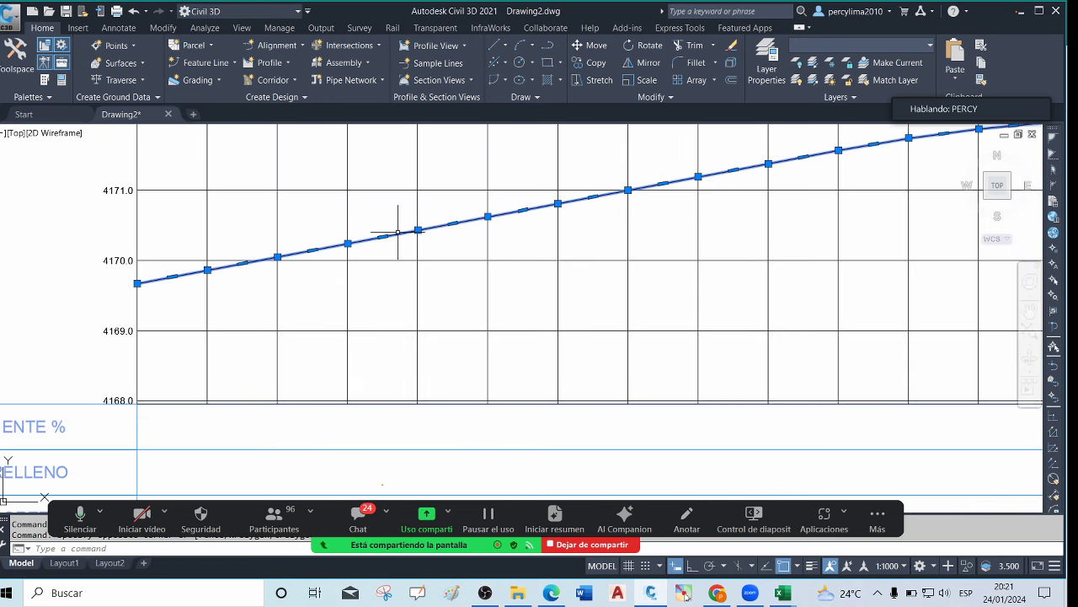
key("Escape")
scroll(417, 236, "down", 5)
scroll(567, 228, "up", 2)
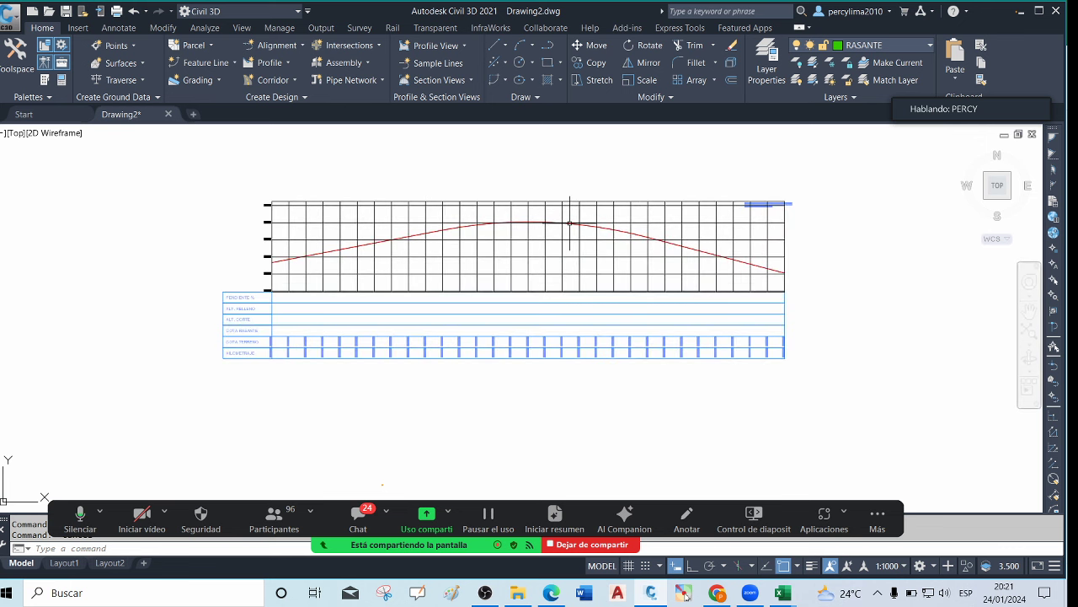
scroll(568, 223, "up", 2)
scroll(495, 223, "down", 2)
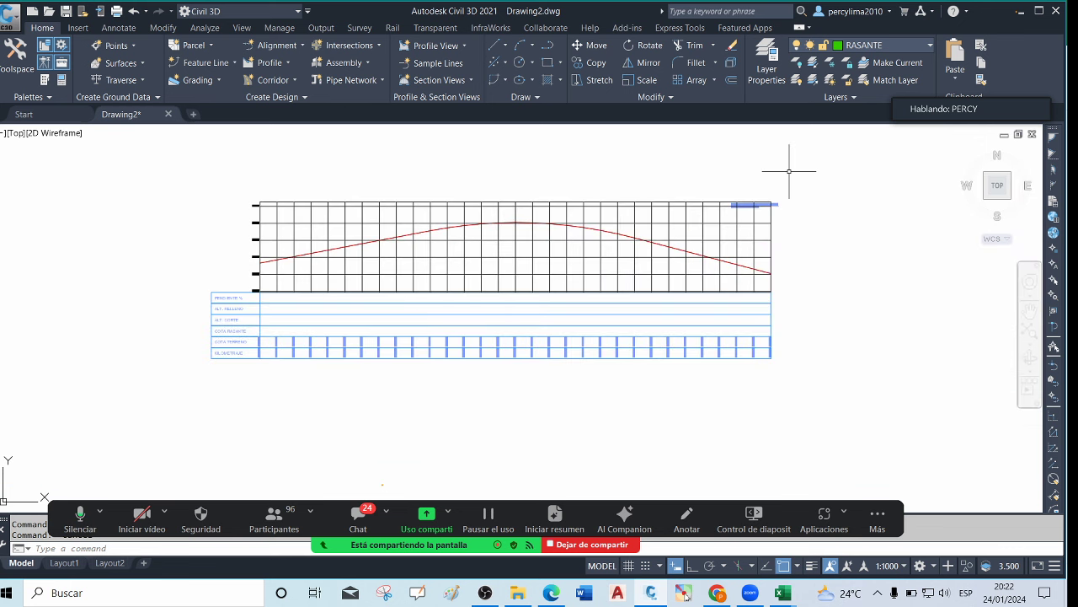
scroll(782, 195, "up", 3)
scroll(741, 241, "up", 4)
scroll(589, 207, "up", 4)
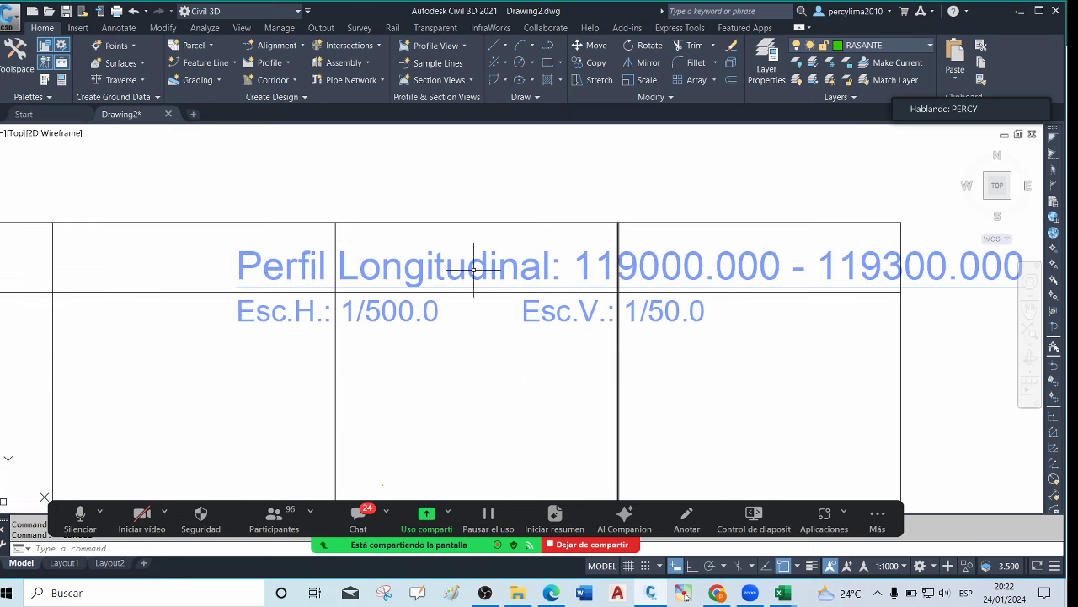
scroll(351, 266, "down", 2)
scroll(446, 261, "up", 2)
scroll(446, 259, "down", 2)
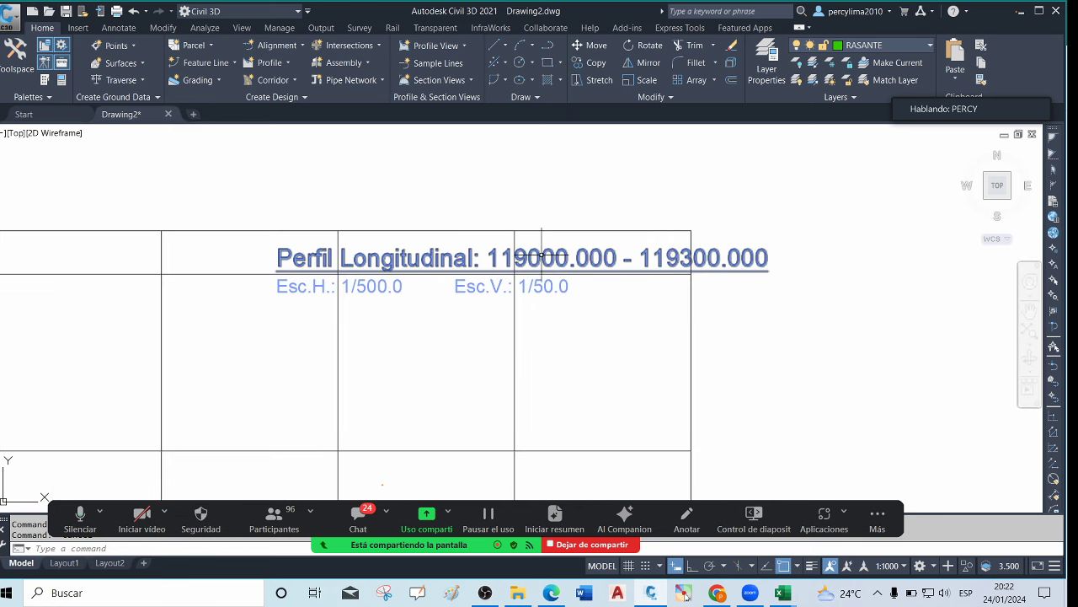
scroll(547, 255, "up", 2)
scroll(547, 255, "down", 2)
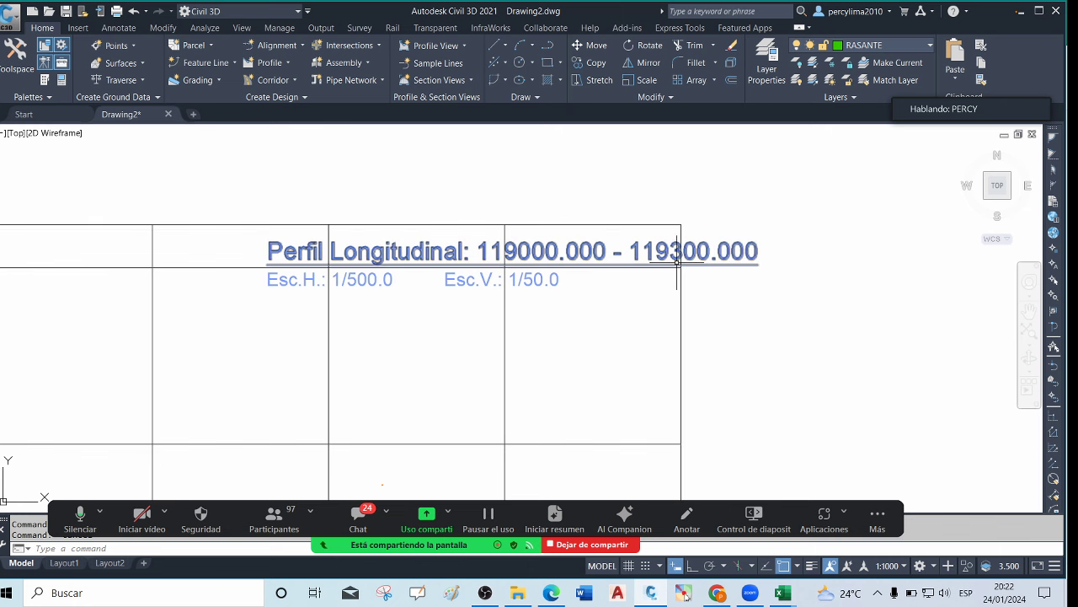
scroll(671, 257, "up", 2)
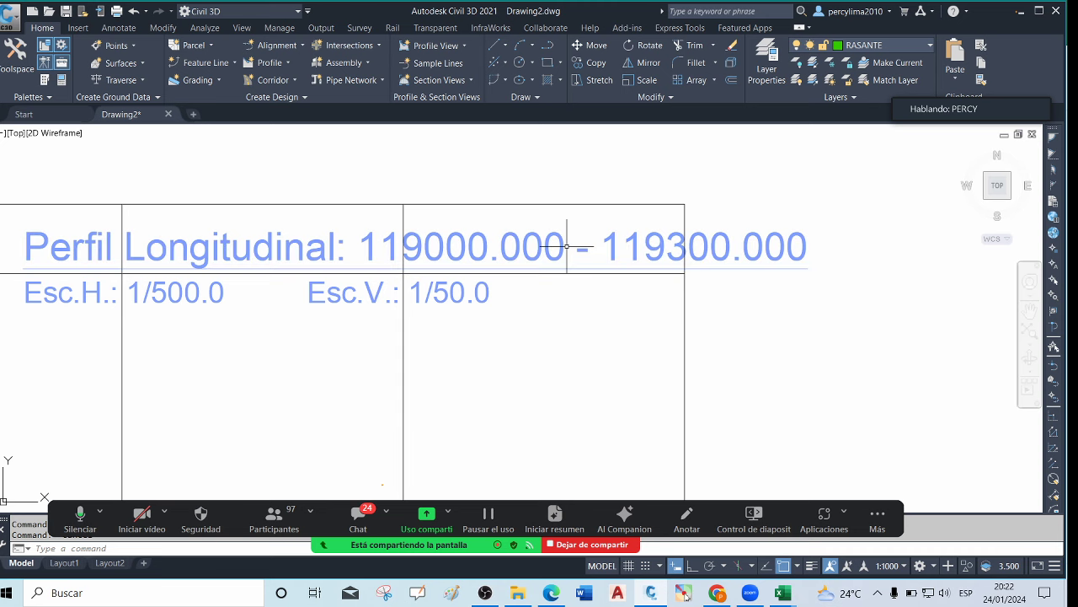
Insert + into both title stations and delete their .000 decimals, giving 119+000 - 119+300
left_click(533, 243)
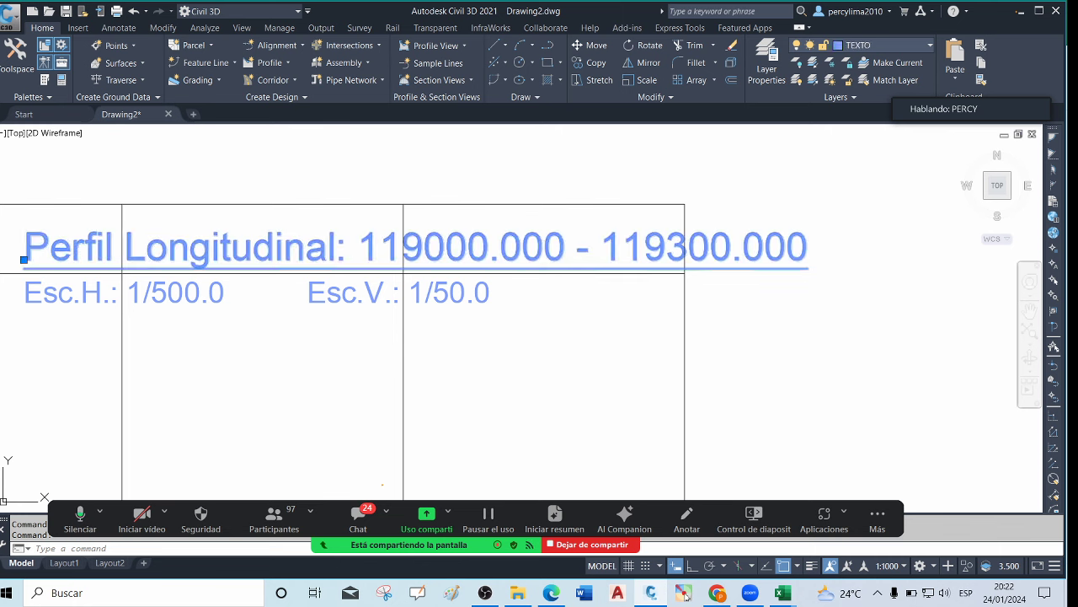
double_click(522, 247)
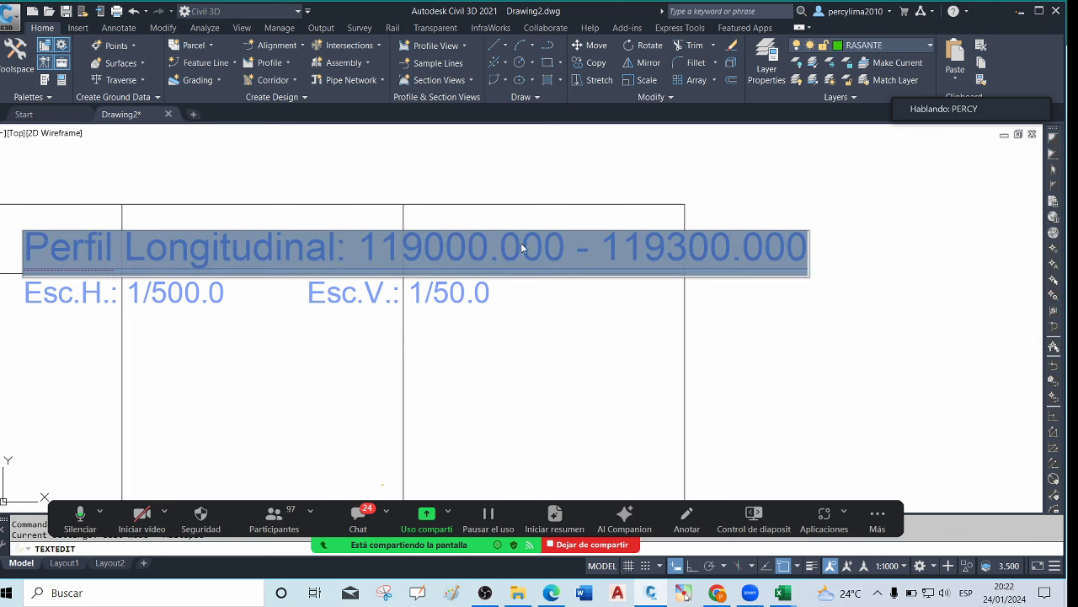
left_click(451, 256)
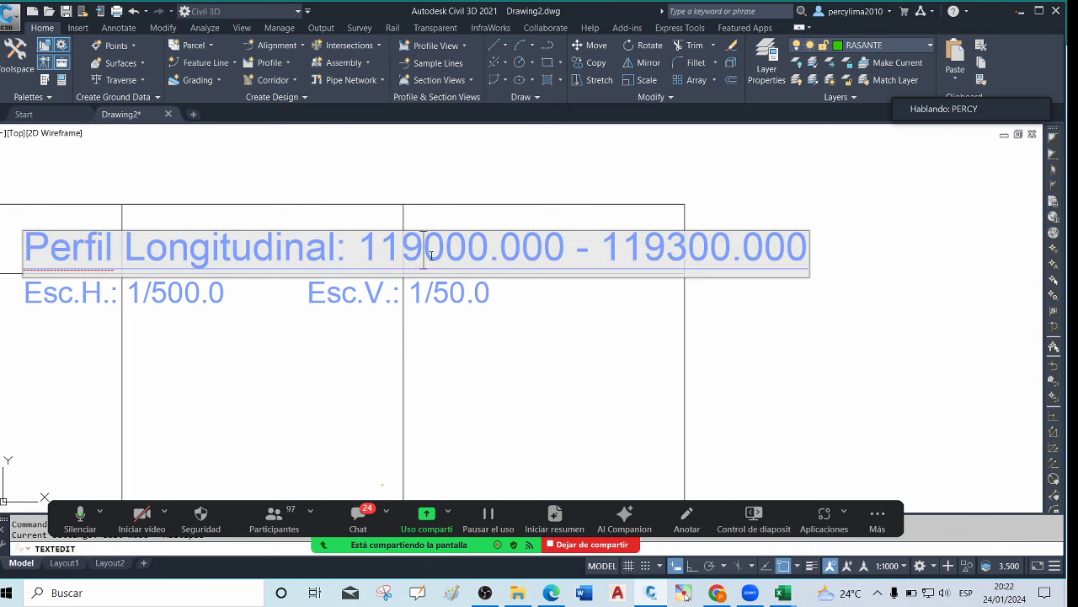
type("+")
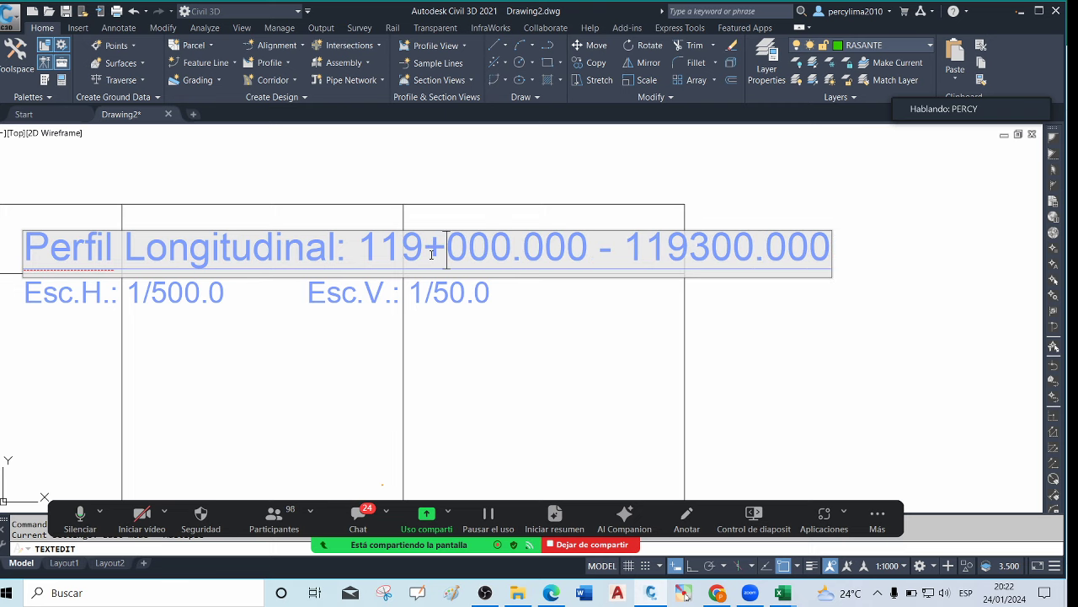
key("BackSpace")
key("BackSpace")
key("BackSpace")
key("BackSpace")
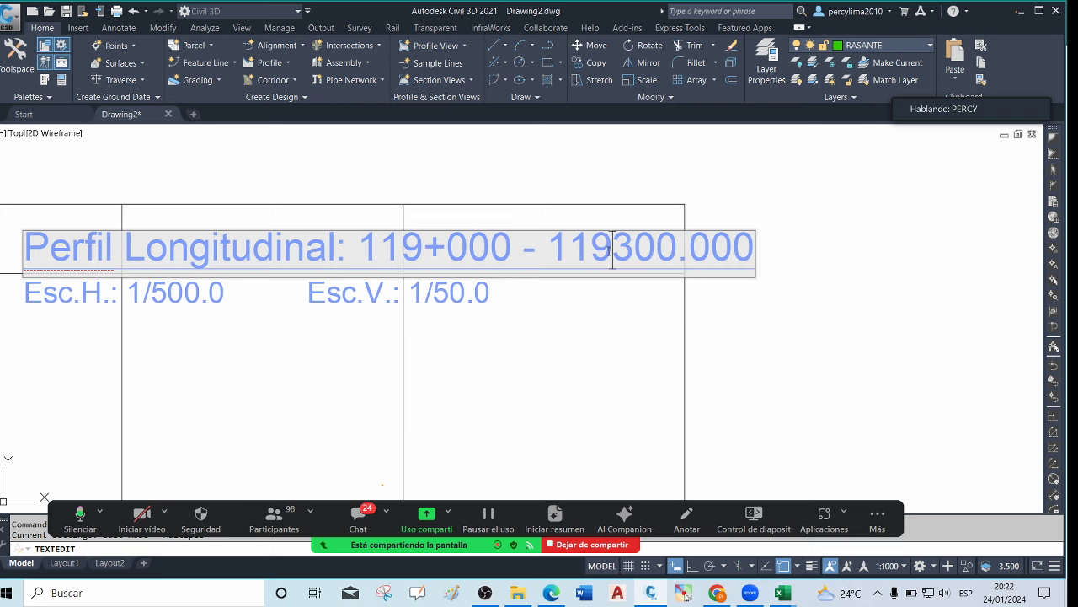
left_click(608, 249)
type("+")
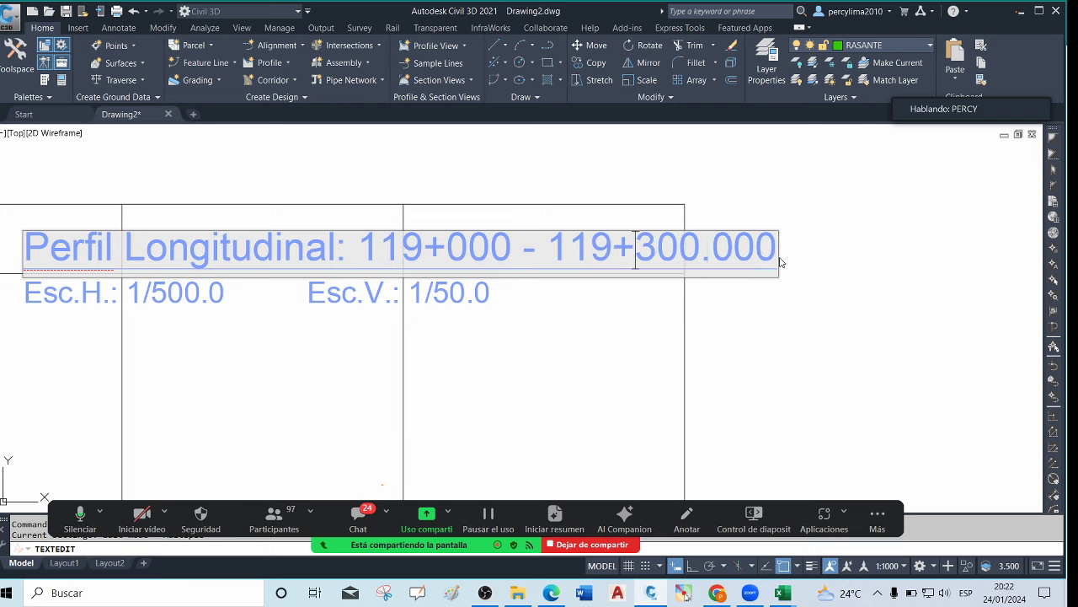
key("BackSpace")
key("BackSpace")
key("BackSpace")
key("BackSpace")
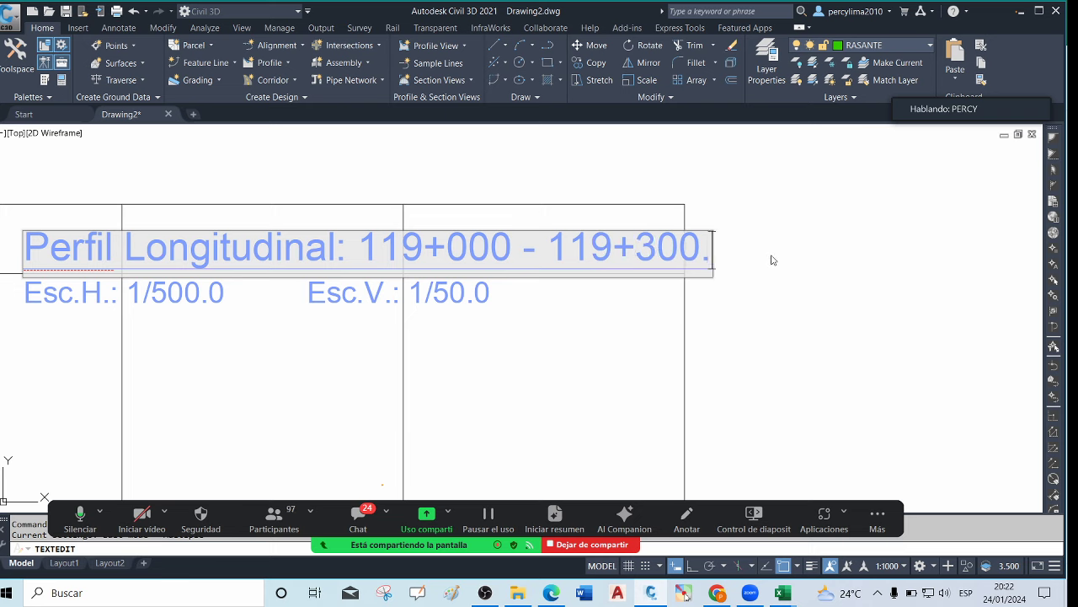
left_click(587, 326)
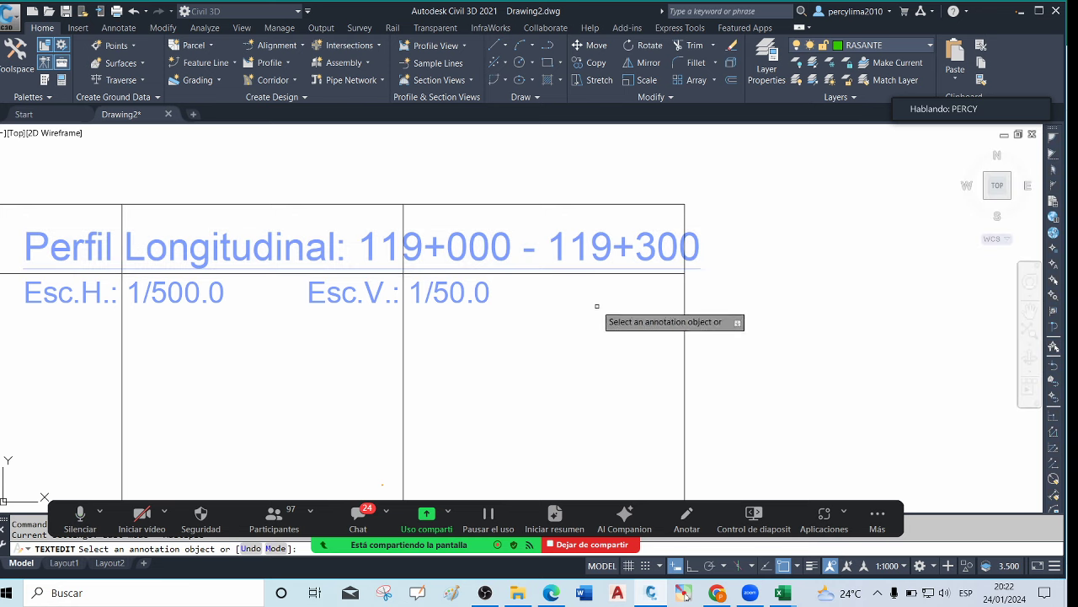
key("Escape")
scroll(615, 269, "down", 2)
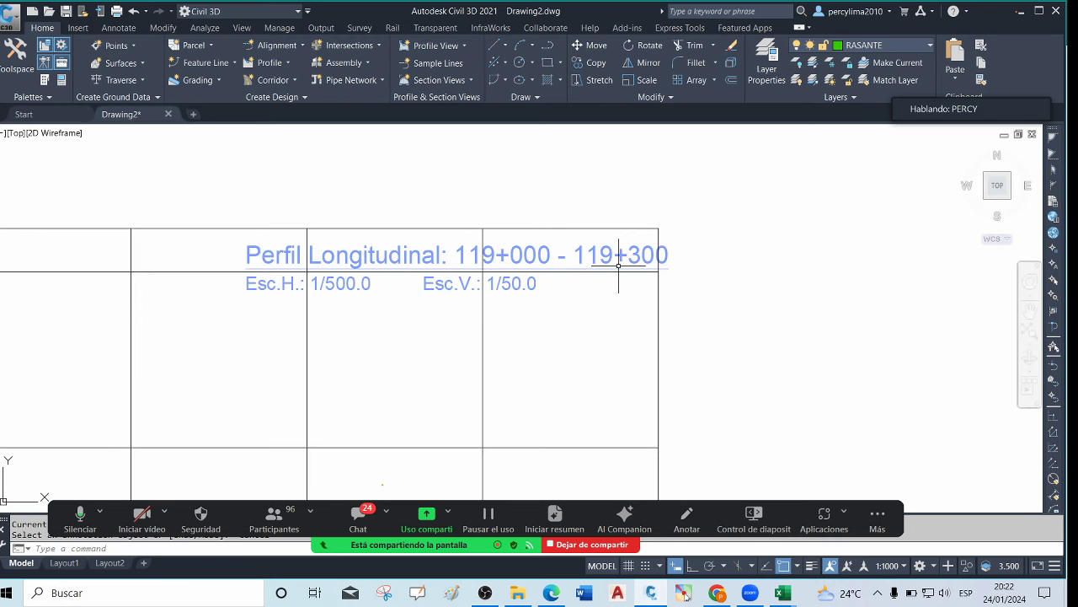
scroll(562, 247, "down", 4)
scroll(547, 249, "up", 6)
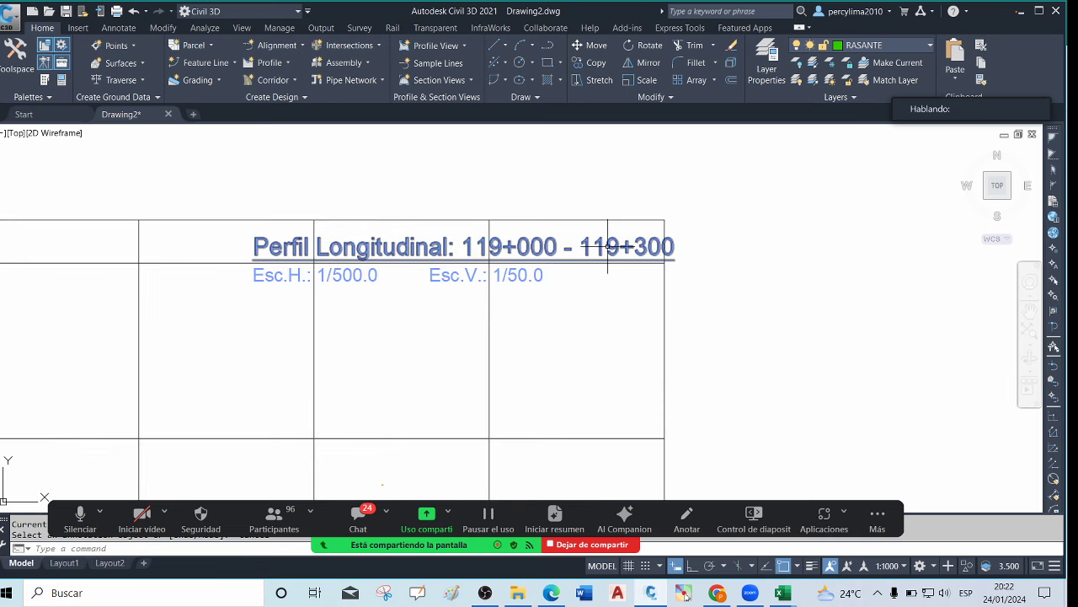
scroll(638, 239, "down", 3)
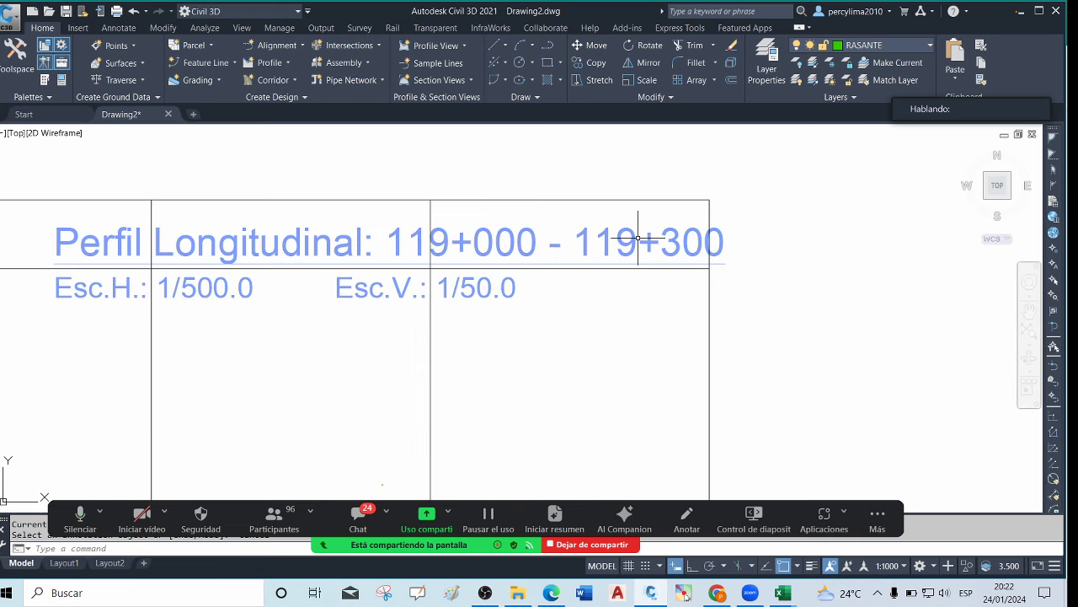
scroll(508, 210, "down", 5)
scroll(416, 240, "down", 2)
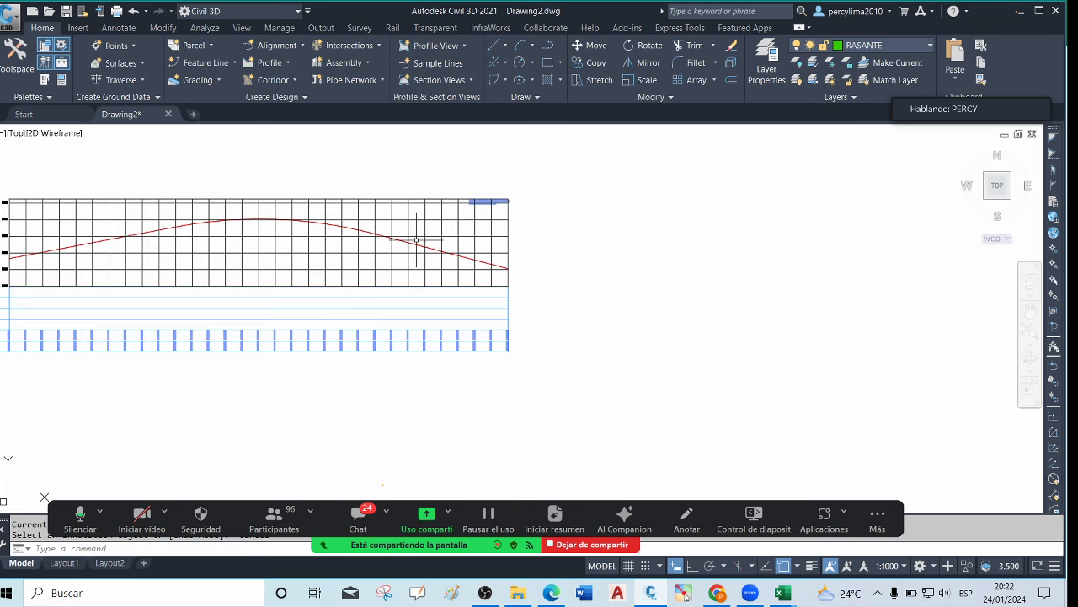
scroll(416, 240, "down", 4)
scroll(310, 275, "up", 8)
scroll(354, 278, "down", 4)
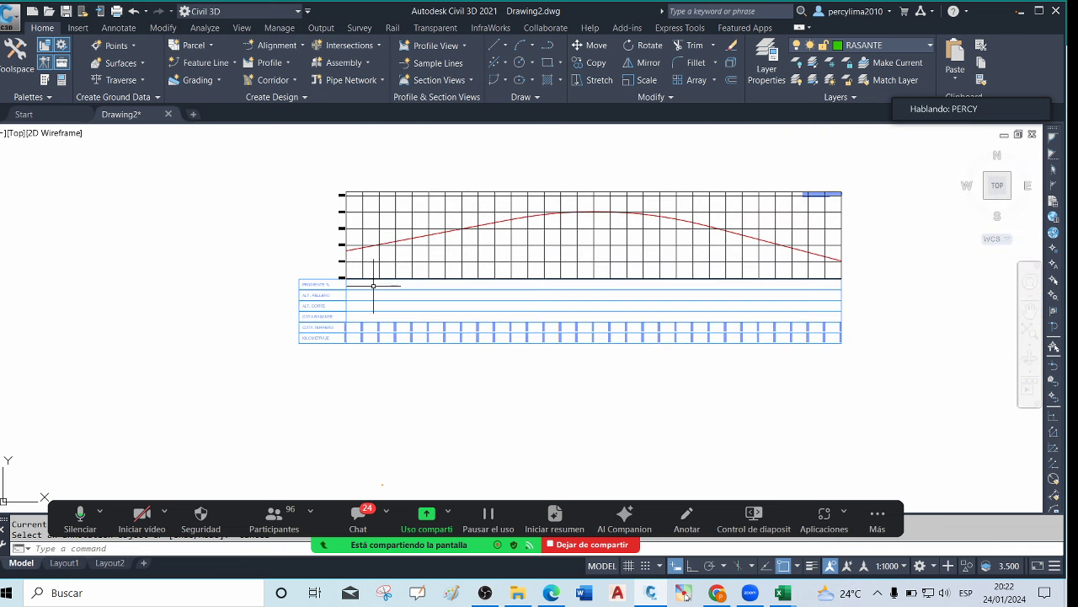
scroll(373, 286, "down", 2)
scroll(371, 240, "up", 5)
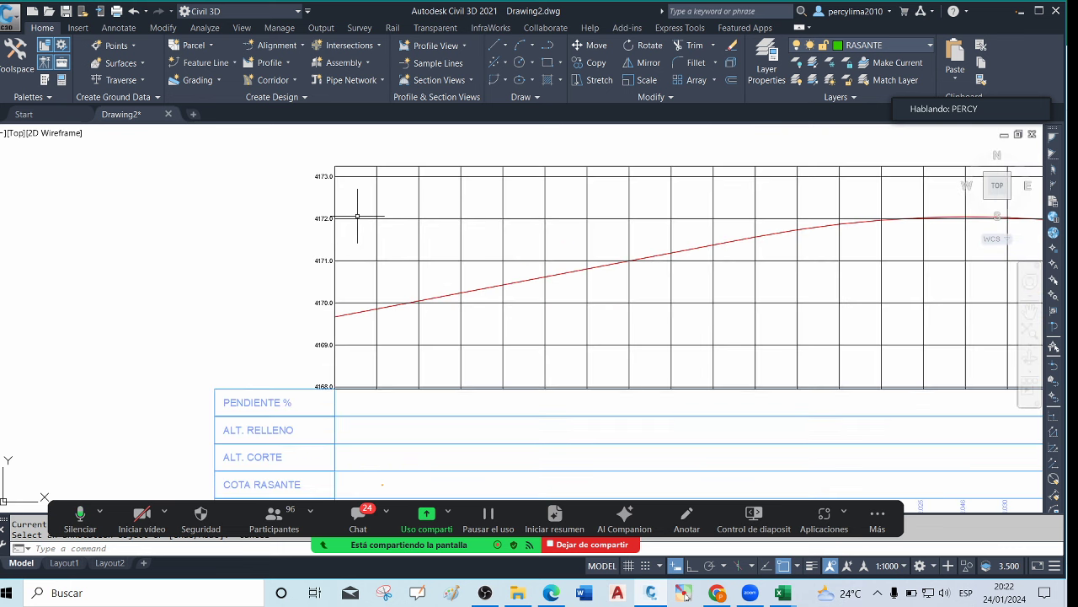
scroll(348, 205, "down", 4)
scroll(355, 366, "up", 4)
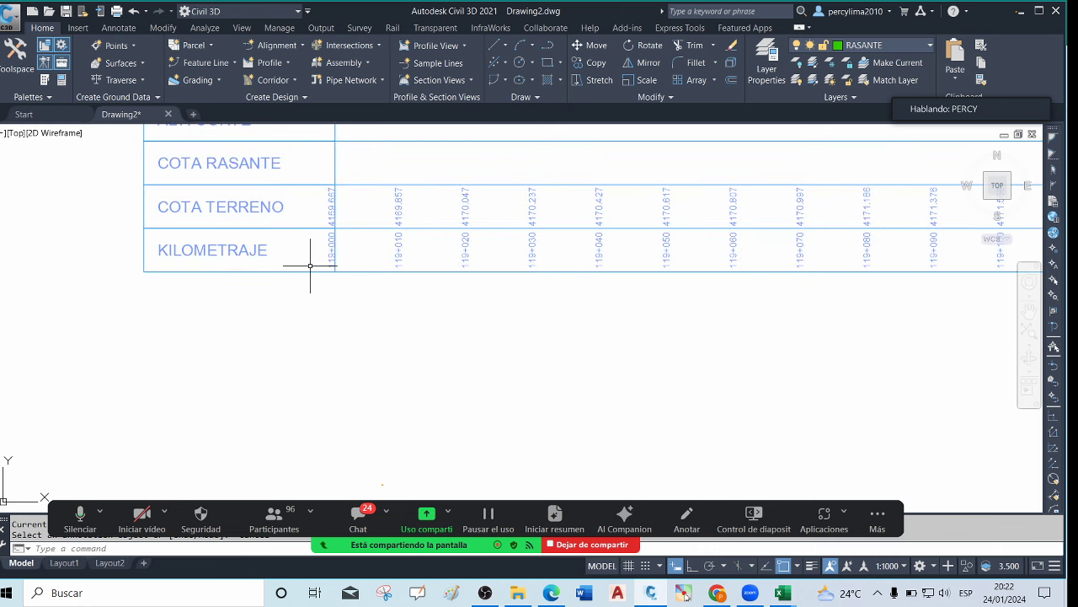
scroll(342, 209, "up", 6)
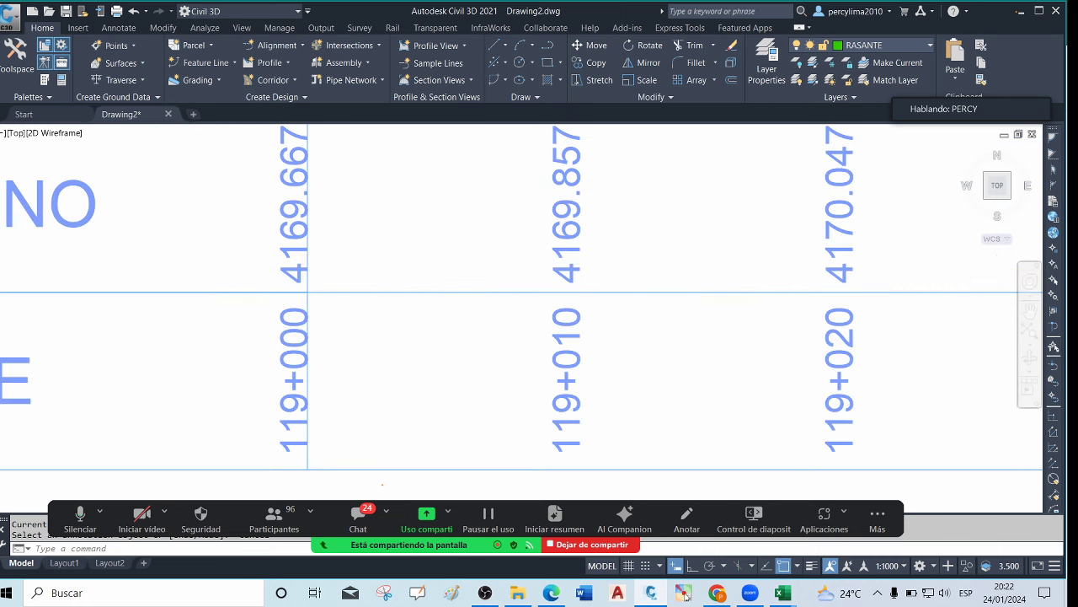
scroll(328, 282, "down", 6)
scroll(452, 265, "down", 5)
scroll(602, 212, "up", 3)
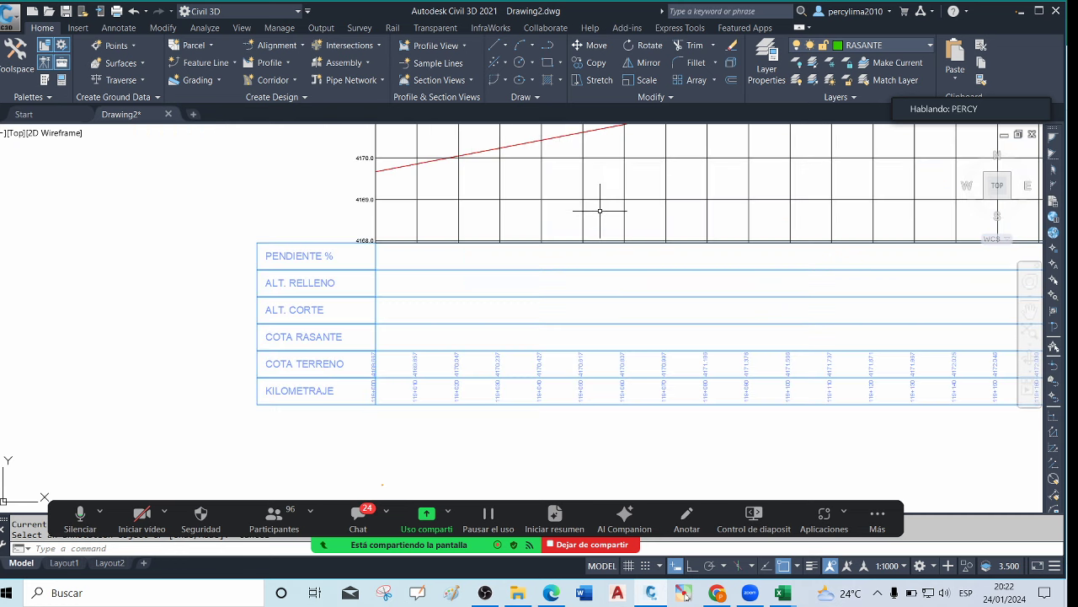
scroll(491, 258, "down", 2)
scroll(491, 258, "up", 3)
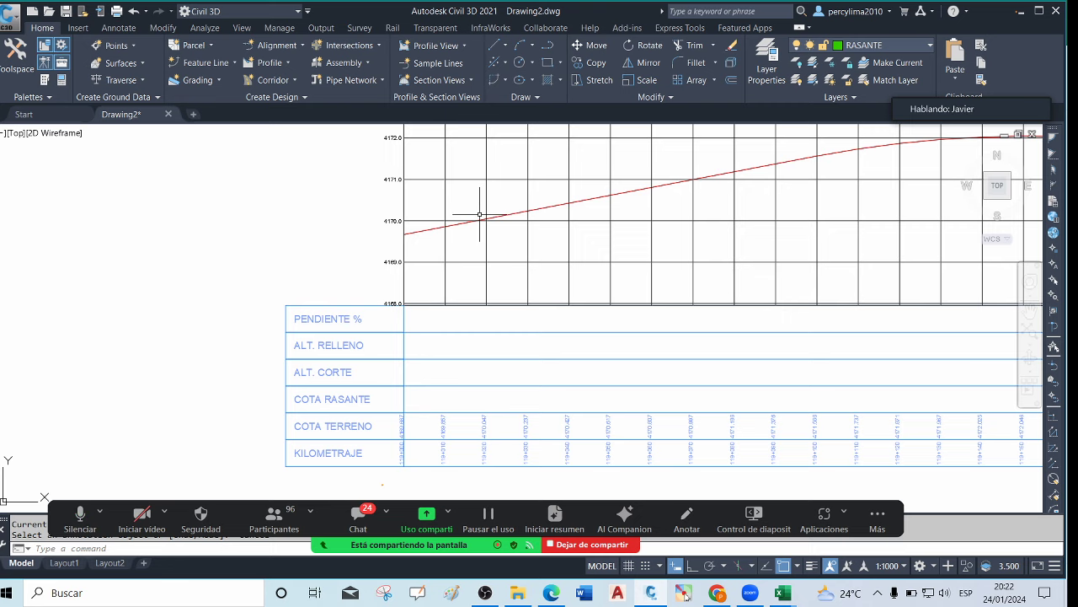
scroll(368, 271, "down", 4)
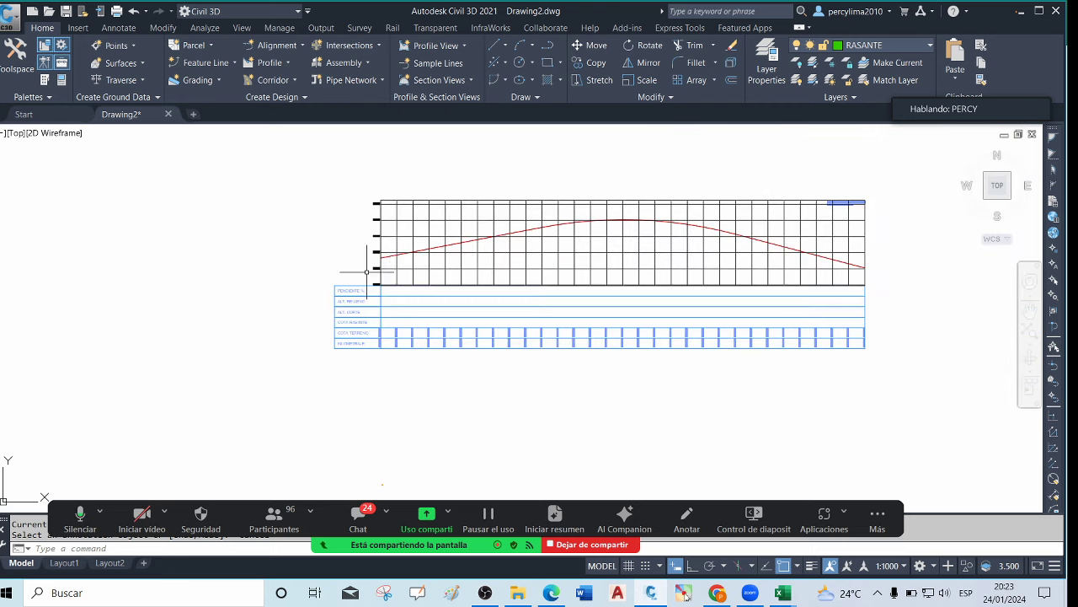
scroll(489, 228, "up", 2)
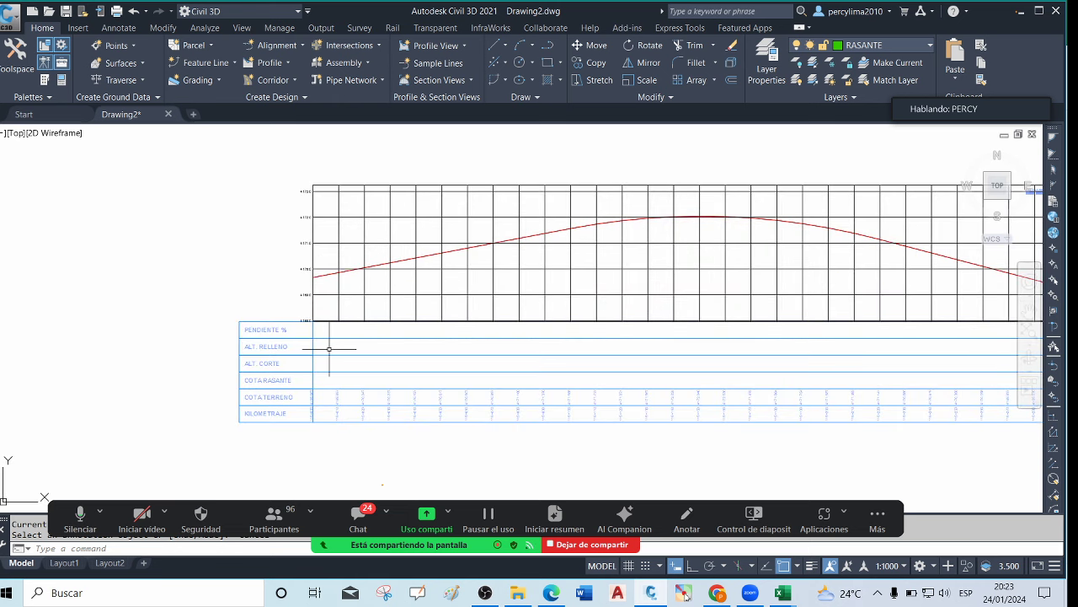
scroll(347, 287, "up", 2)
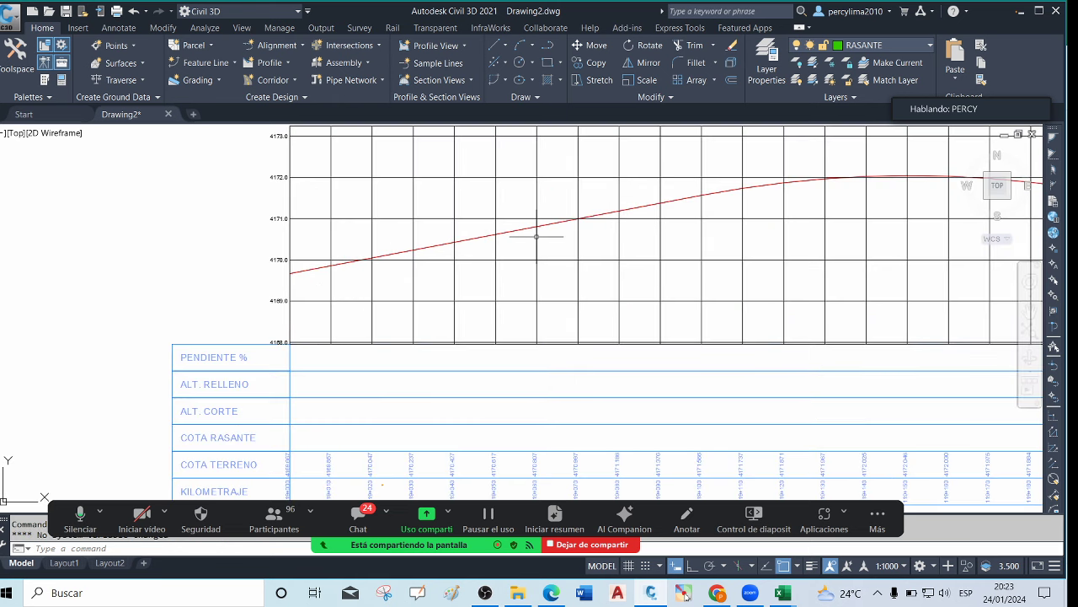
scroll(361, 270, "down", 2)
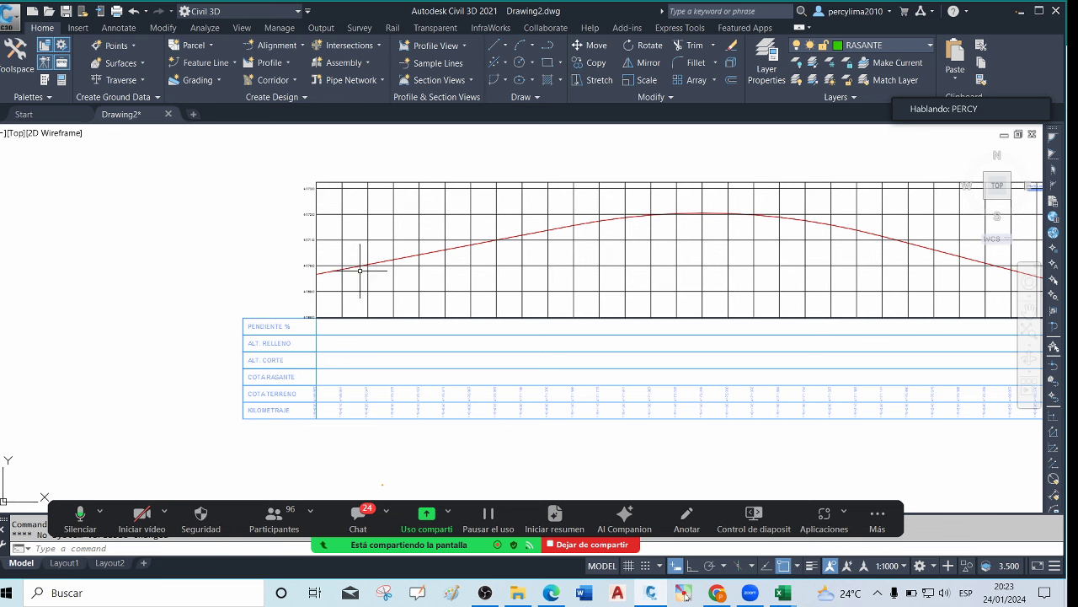
scroll(361, 270, "down", 1)
scroll(397, 272, "up", 1)
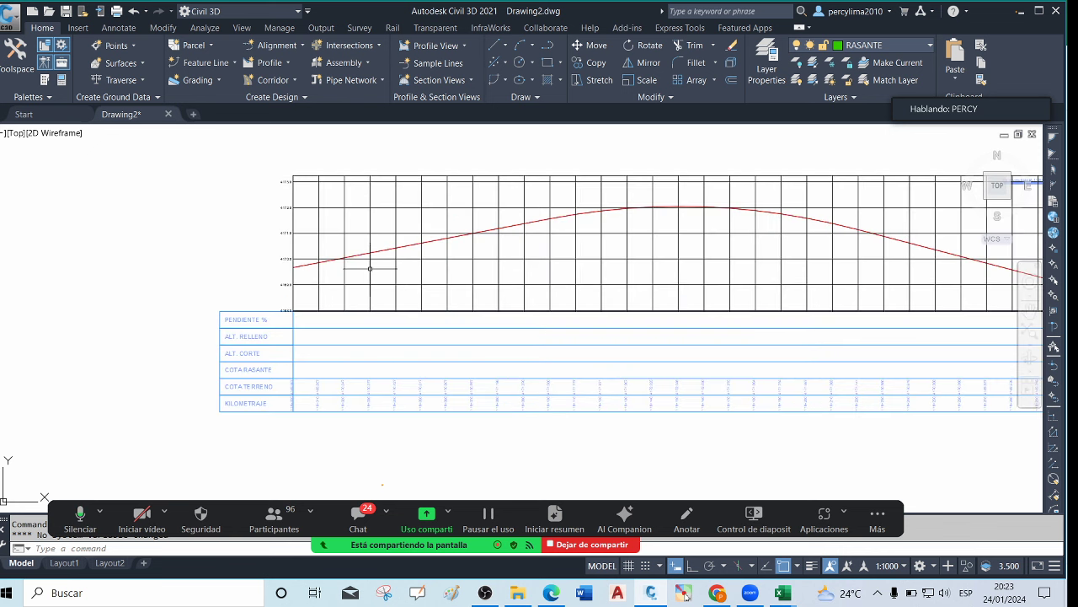
type("pl")
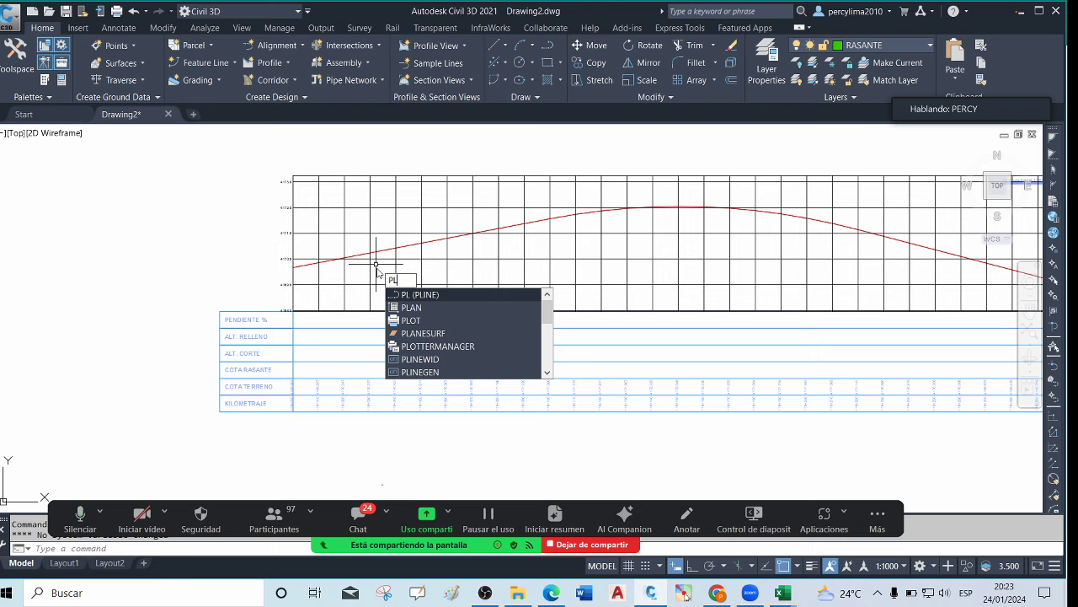
Start the grade line polyline at the 4170.0 endpoint with a vertex on the terrain line
key("Return")
scroll(304, 275, "up", 8)
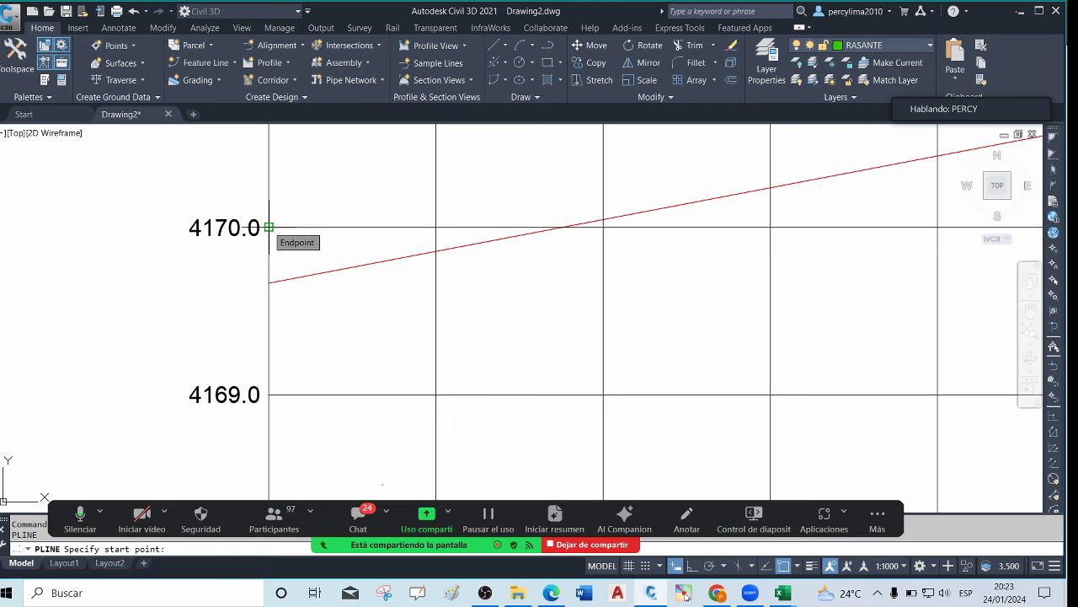
left_click(269, 227)
scroll(286, 268, "down", 5)
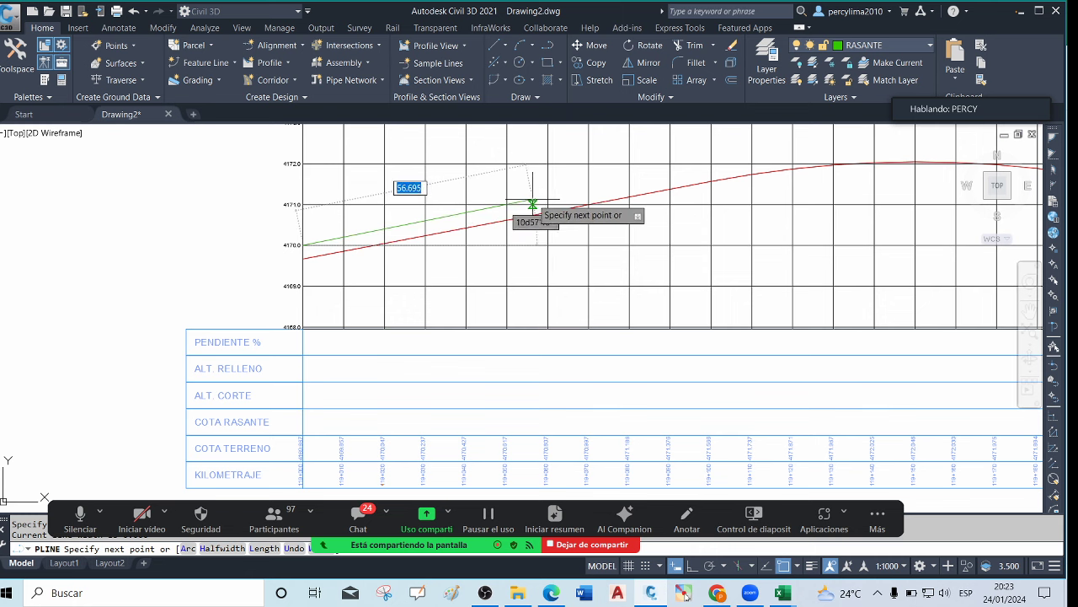
left_click(506, 215)
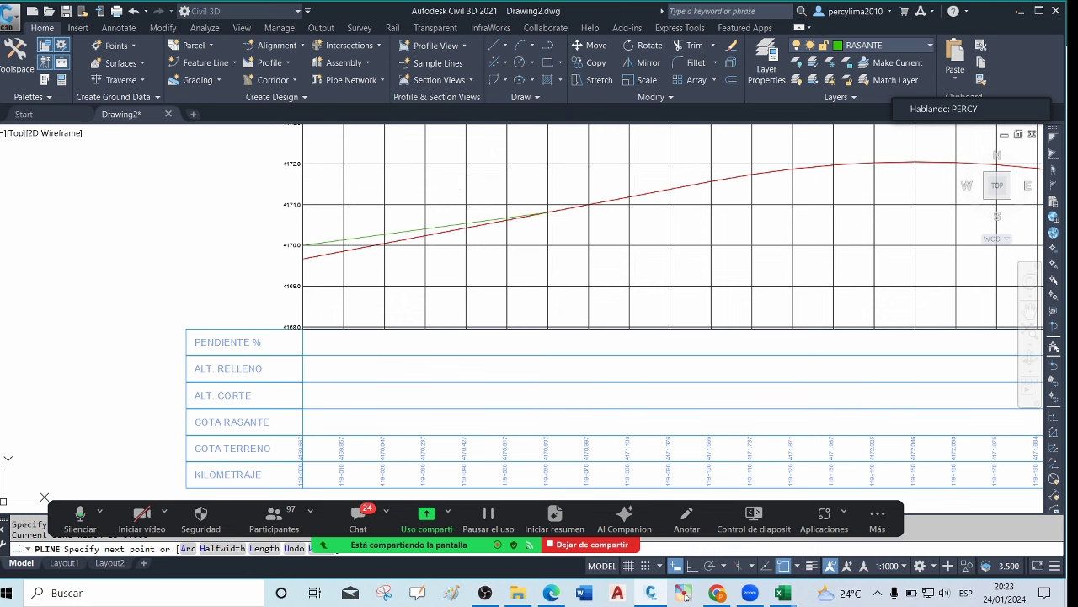
scroll(507, 215, "down", 2)
scroll(695, 184, "up", 2)
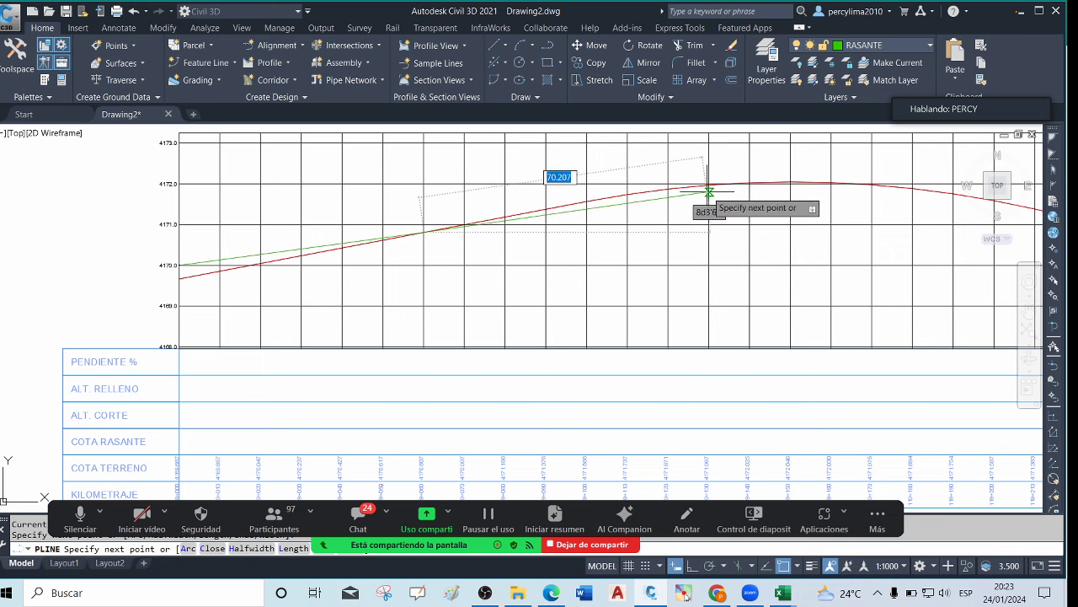
scroll(708, 184, "down", 2)
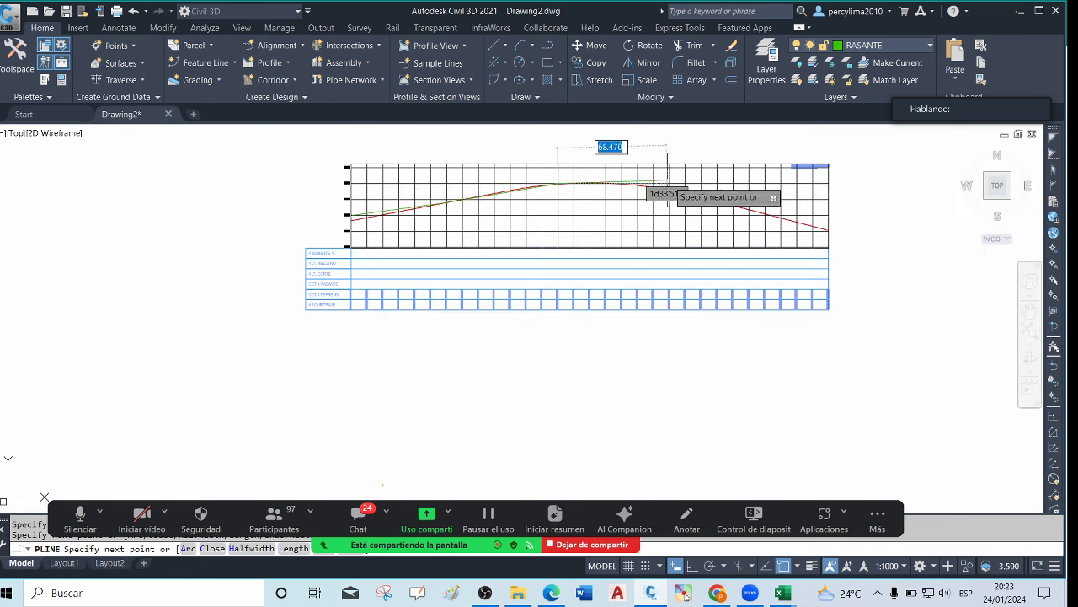
scroll(699, 202, "up", 2)
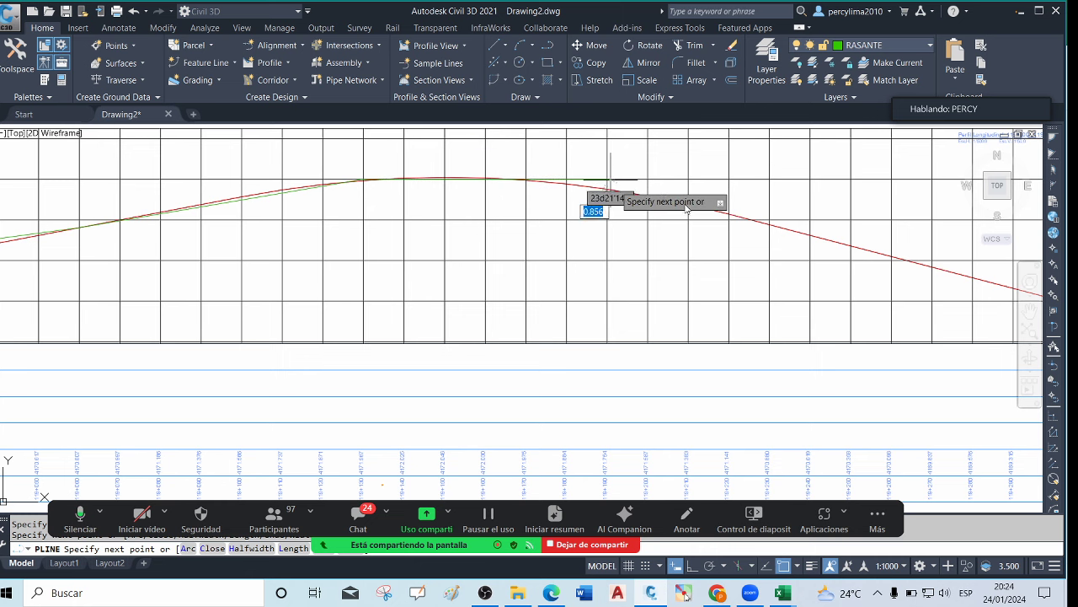
scroll(578, 183, "down", 3)
scroll(589, 187, "down", 3)
scroll(625, 191, "up", 4)
scroll(578, 192, "down", 3)
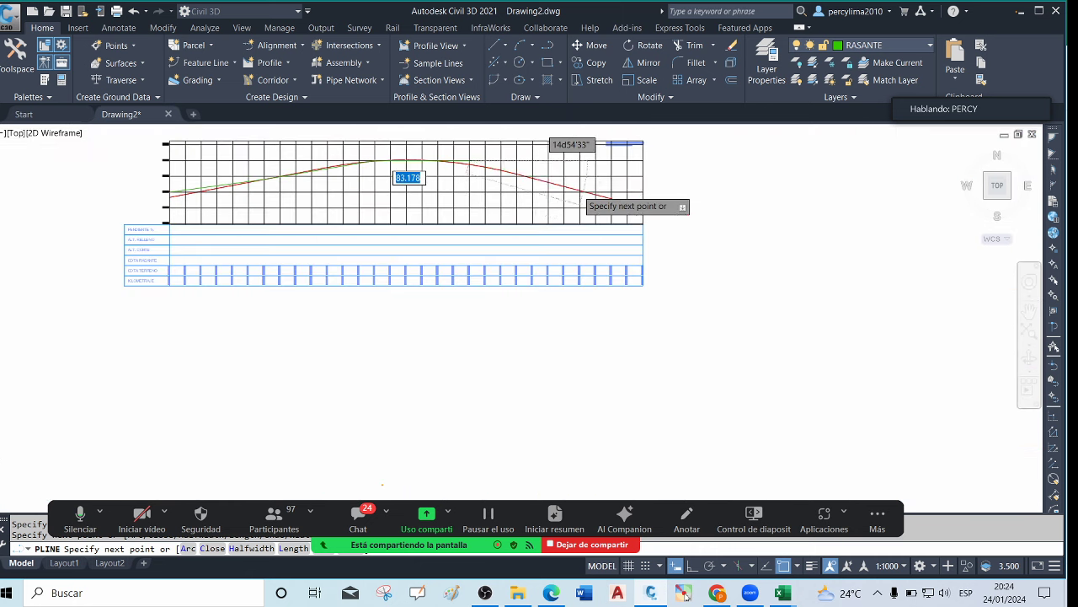
scroll(485, 160, "up", 4)
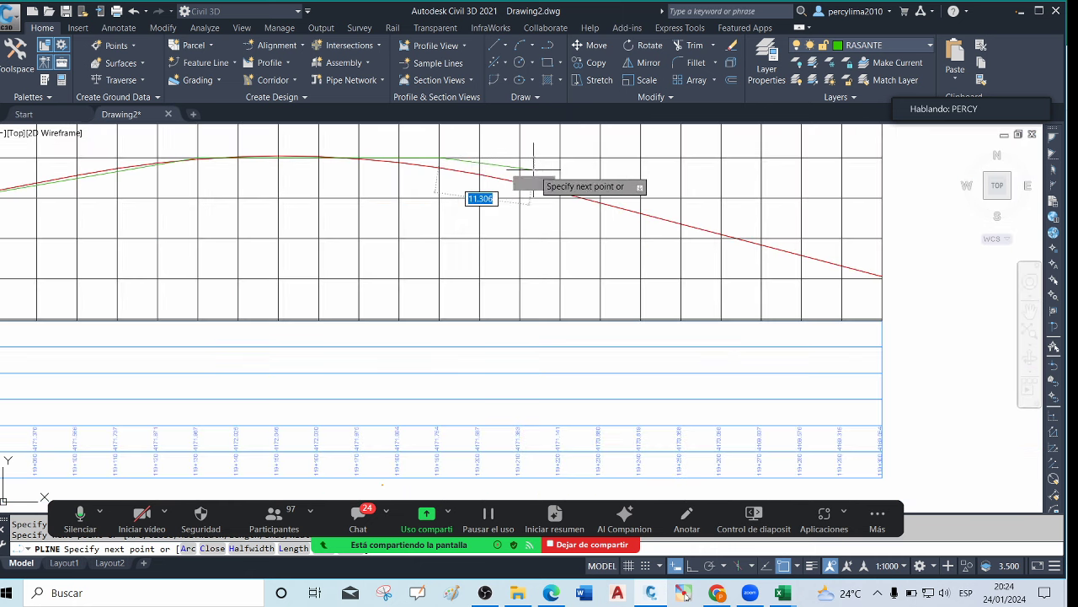
Continue the grade line through the midpoint and the low point, ending at the right edge
left_click(579, 196)
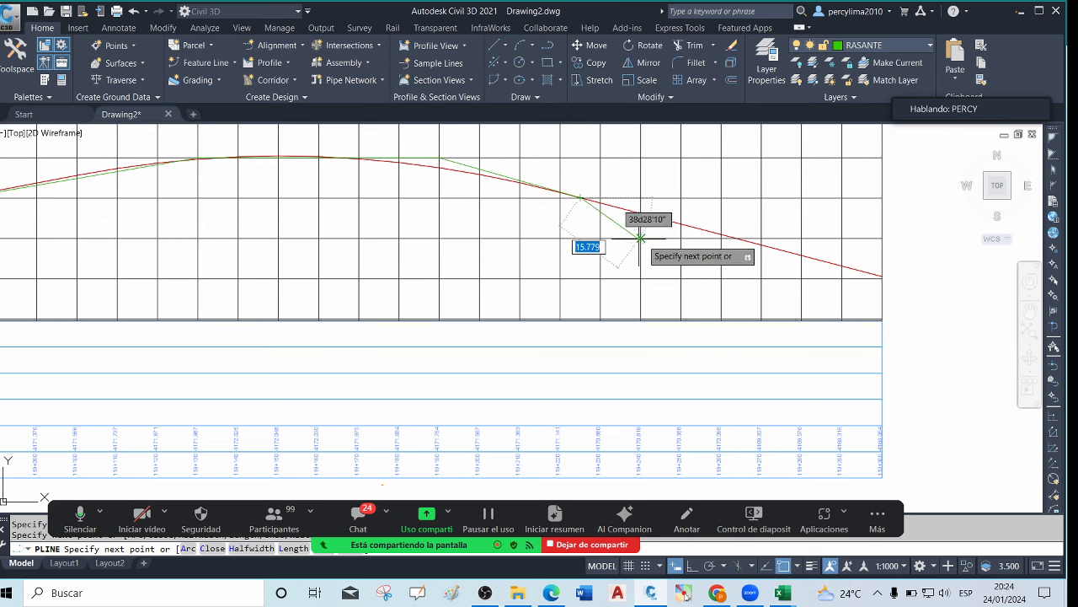
left_click(681, 277)
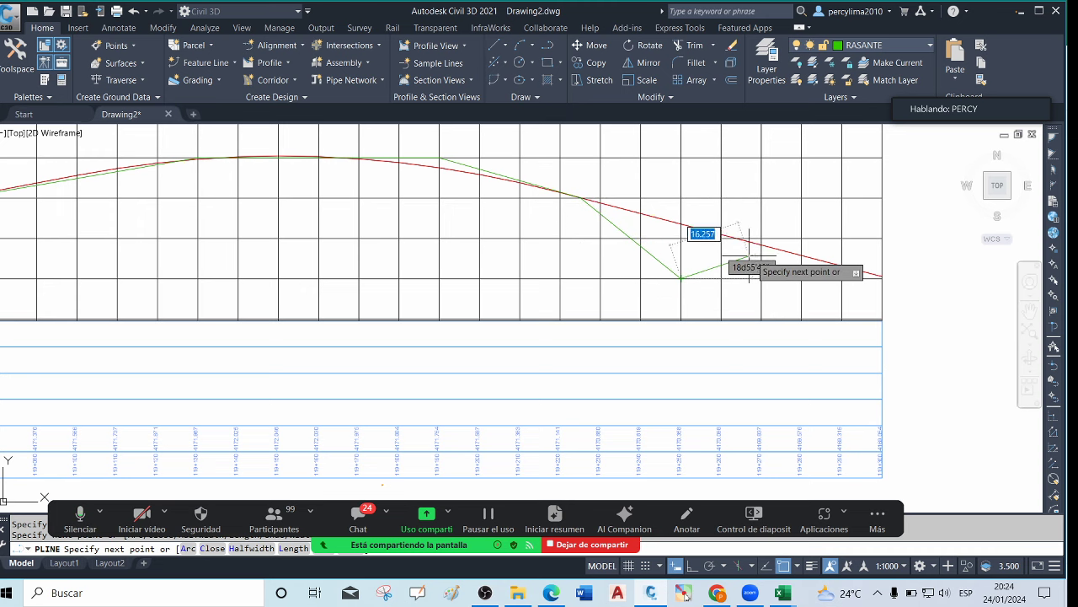
left_click(883, 199)
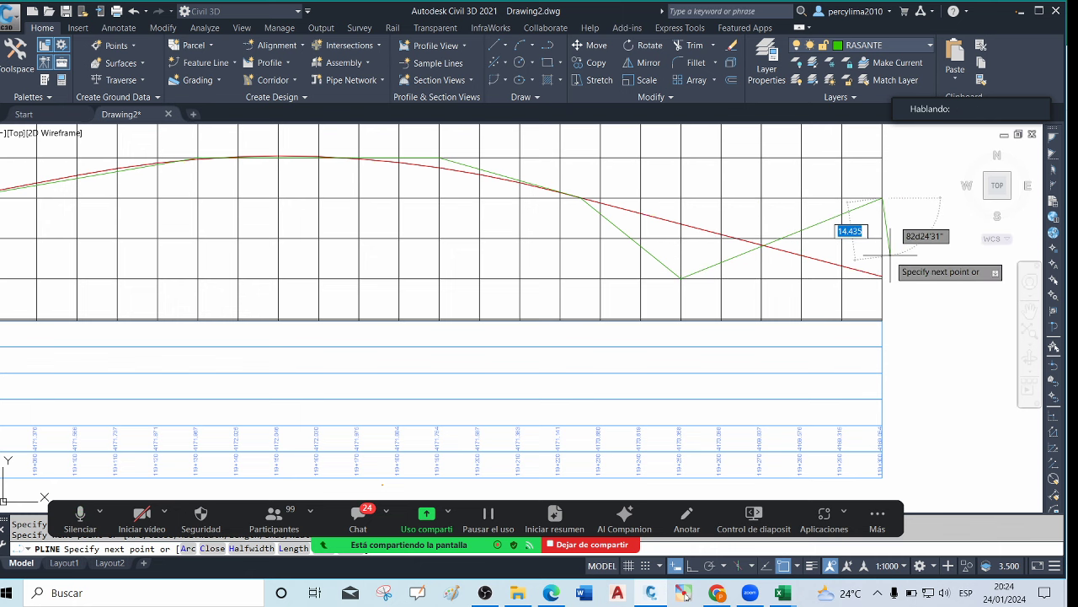
key("Return")
scroll(677, 222, "up", 2)
scroll(676, 221, "down", 3)
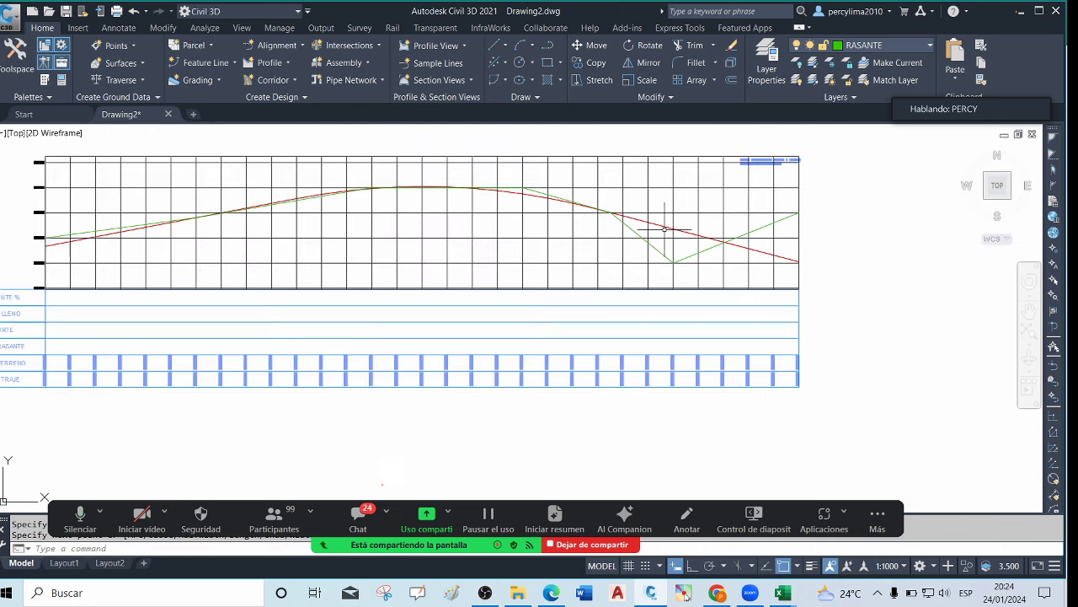
scroll(792, 223, "up", 3)
scroll(769, 227, "down", 1)
scroll(770, 227, "down", 3)
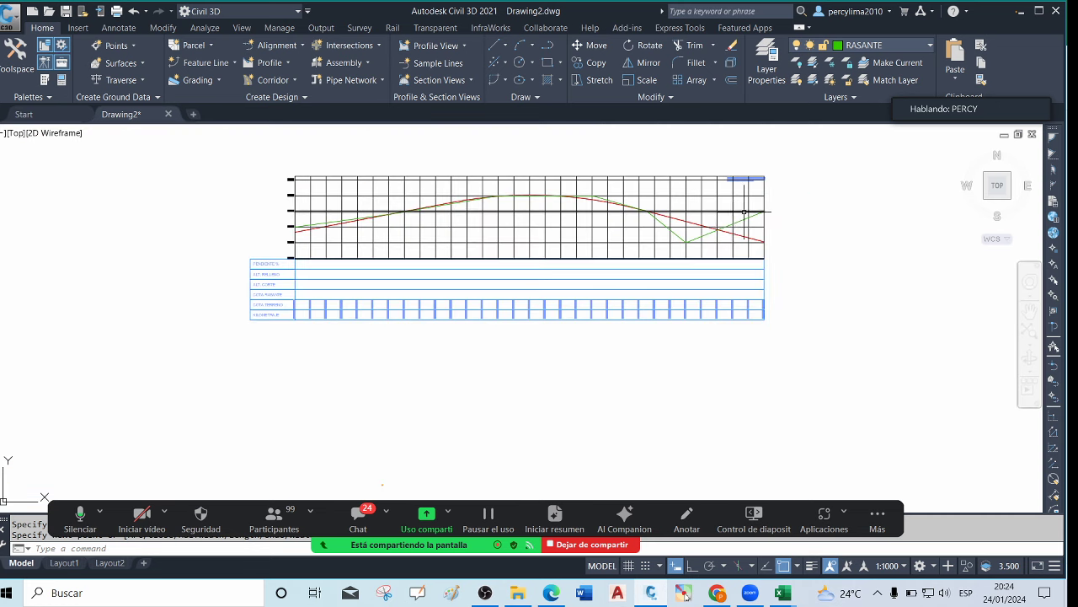
scroll(685, 278, "up", 2)
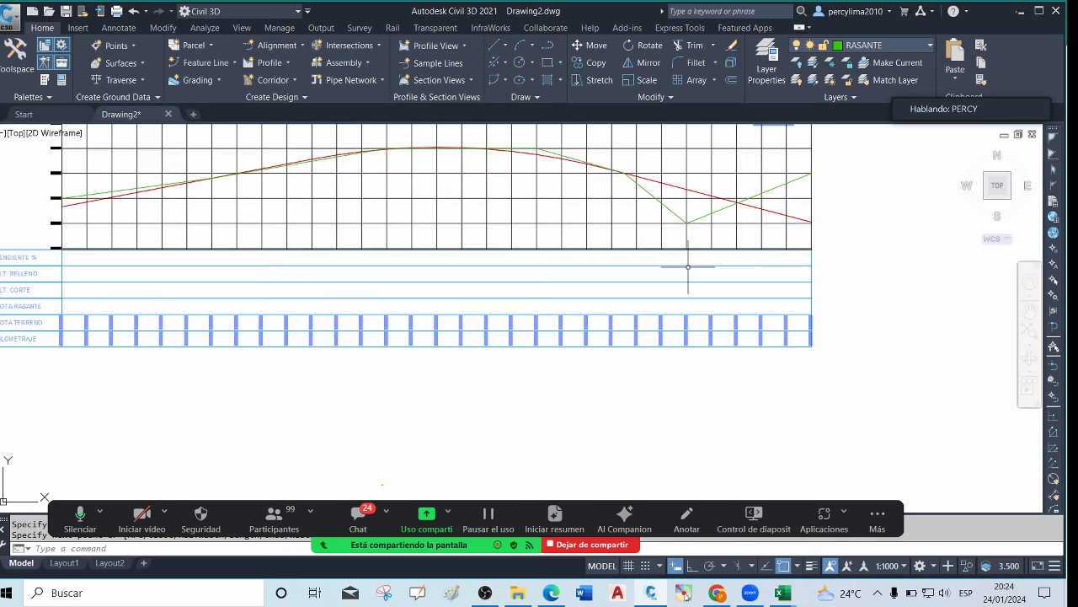
scroll(532, 308, "down", 3)
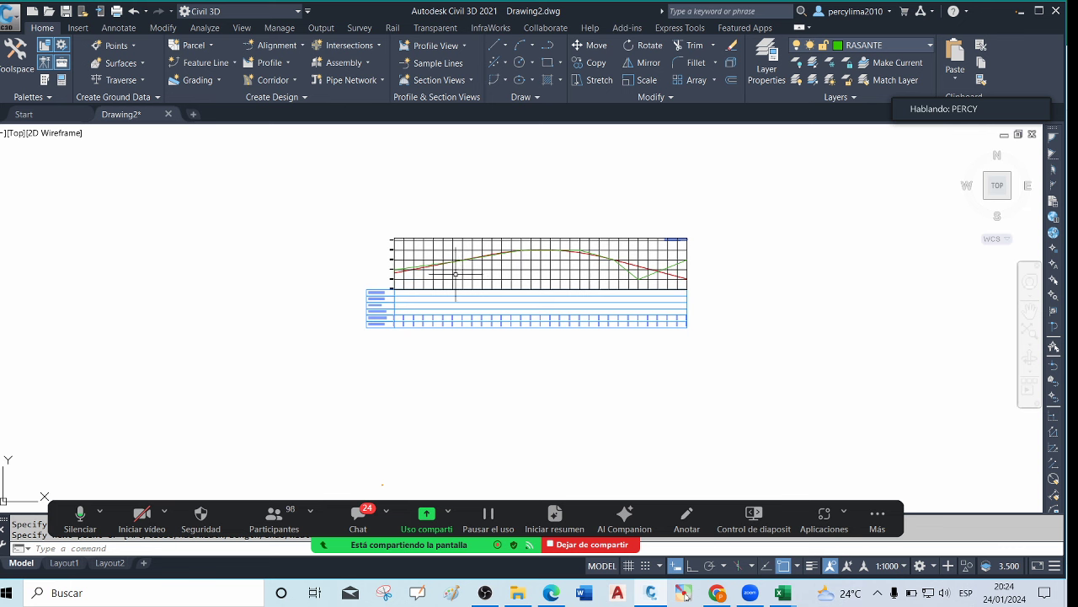
scroll(456, 274, "up", 2)
scroll(338, 278, "up", 3)
scroll(405, 270, "down", 3)
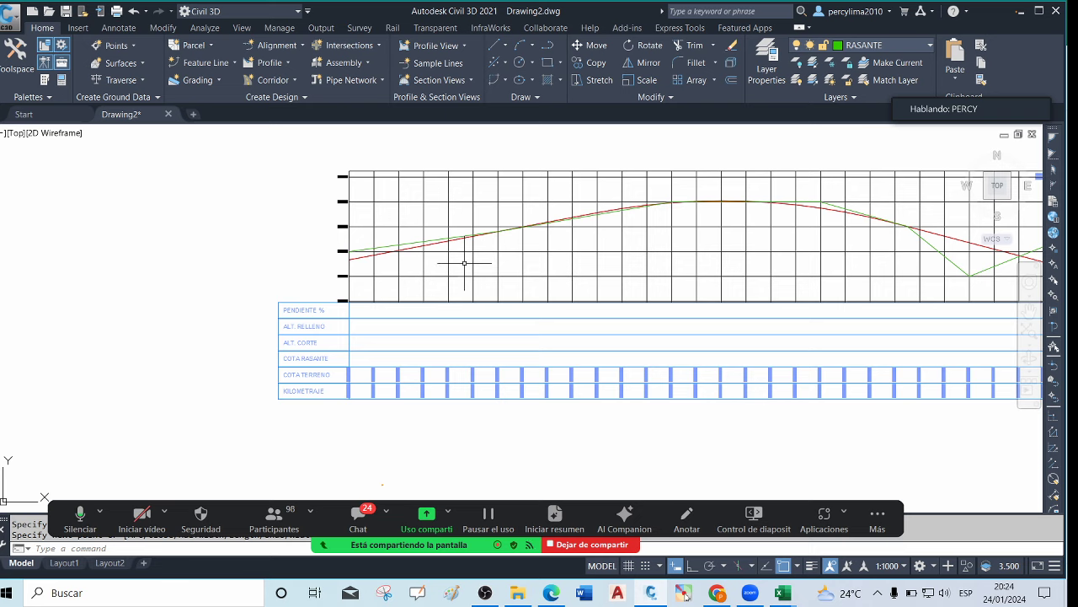
Run DISRAS with the Carretera road option and Real stationing
type("d")
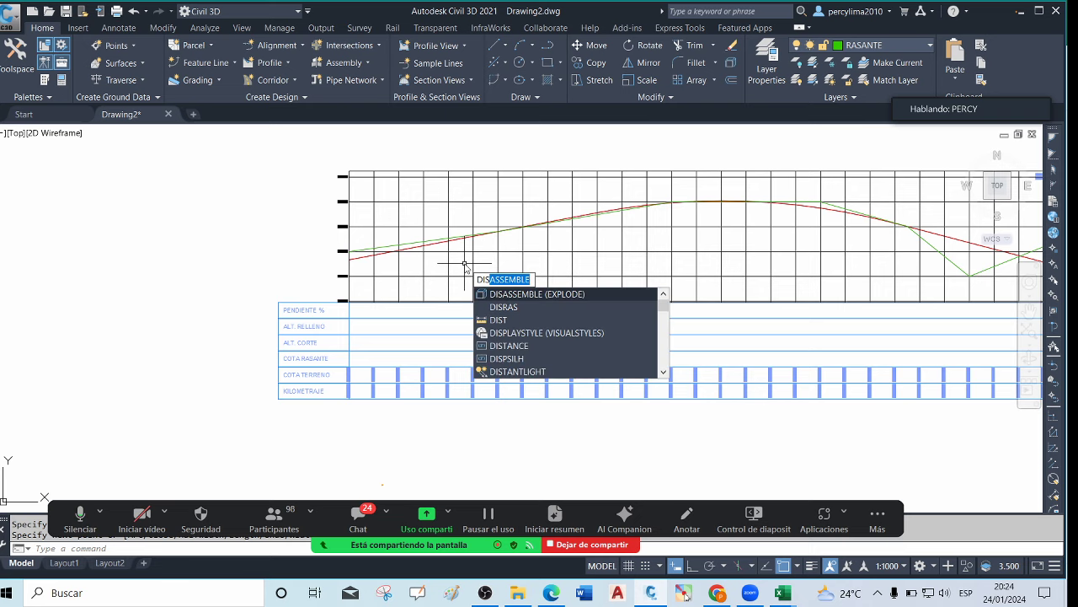
left_click(511, 308)
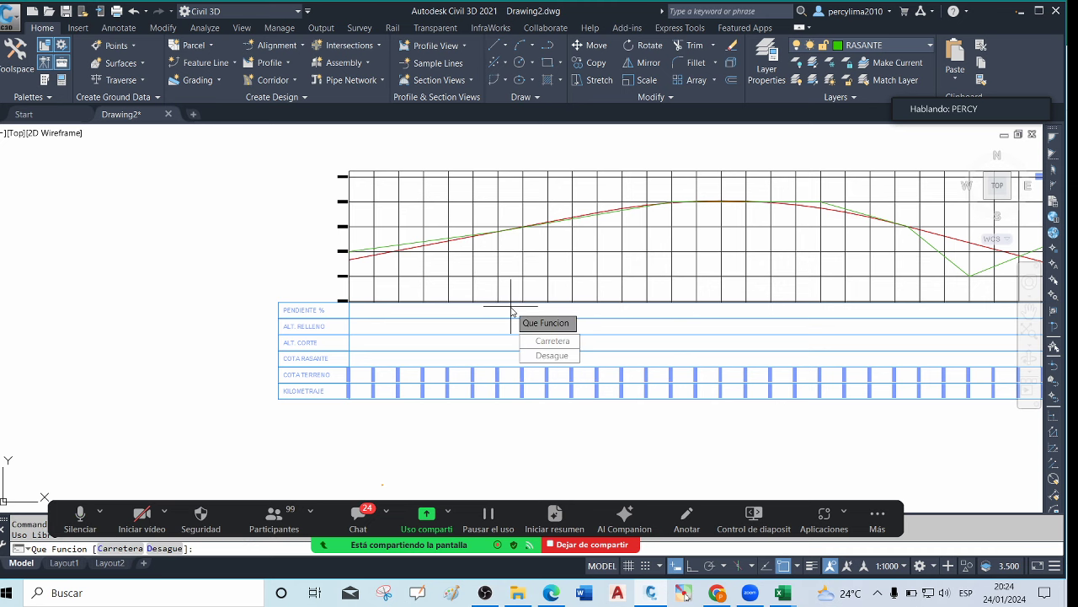
left_click(548, 340)
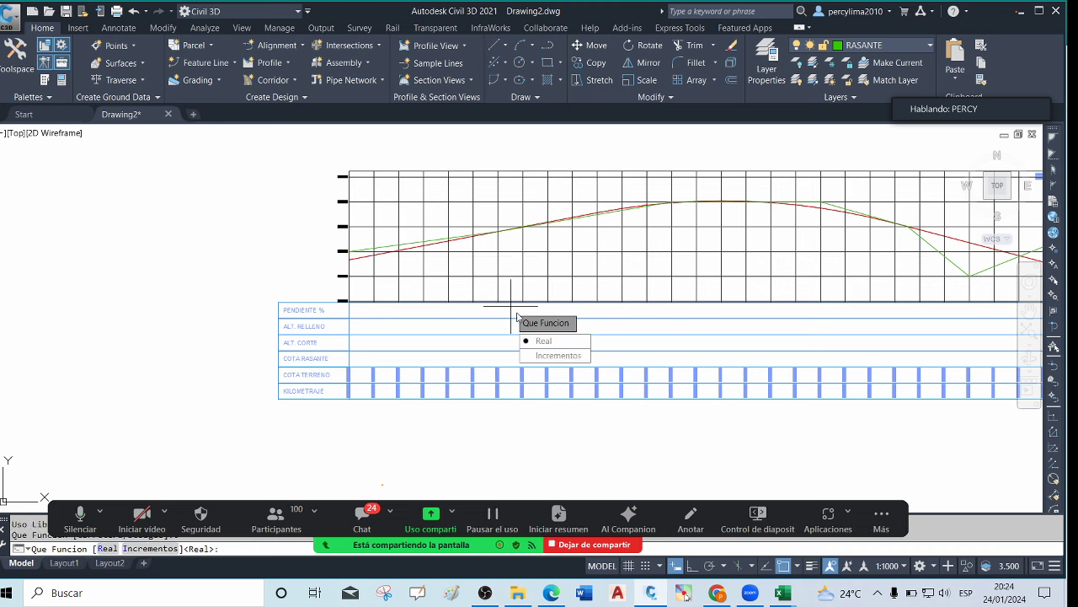
left_click(544, 340)
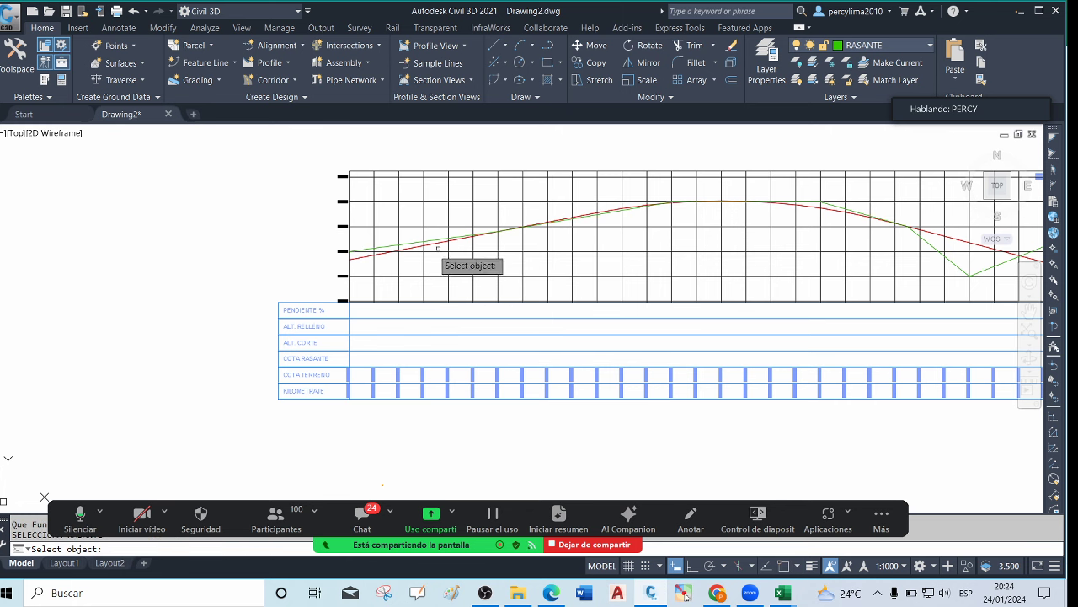
Pick the green grade line to fill the ALT. RELLENO, ALT. CORTE, grade and terrain bands
scroll(416, 253, "up", 3)
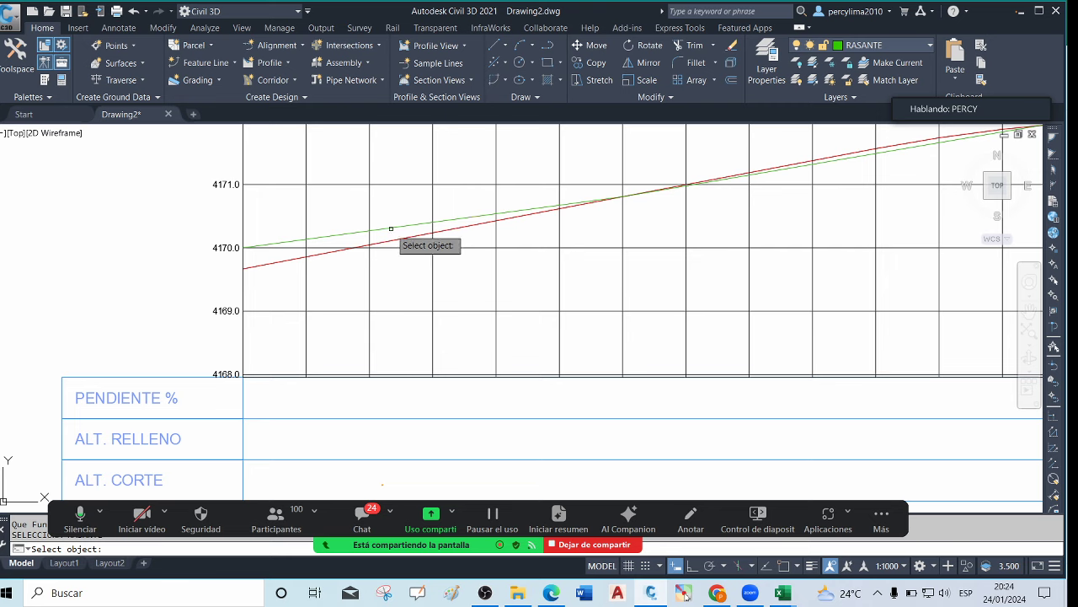
left_click(392, 226)
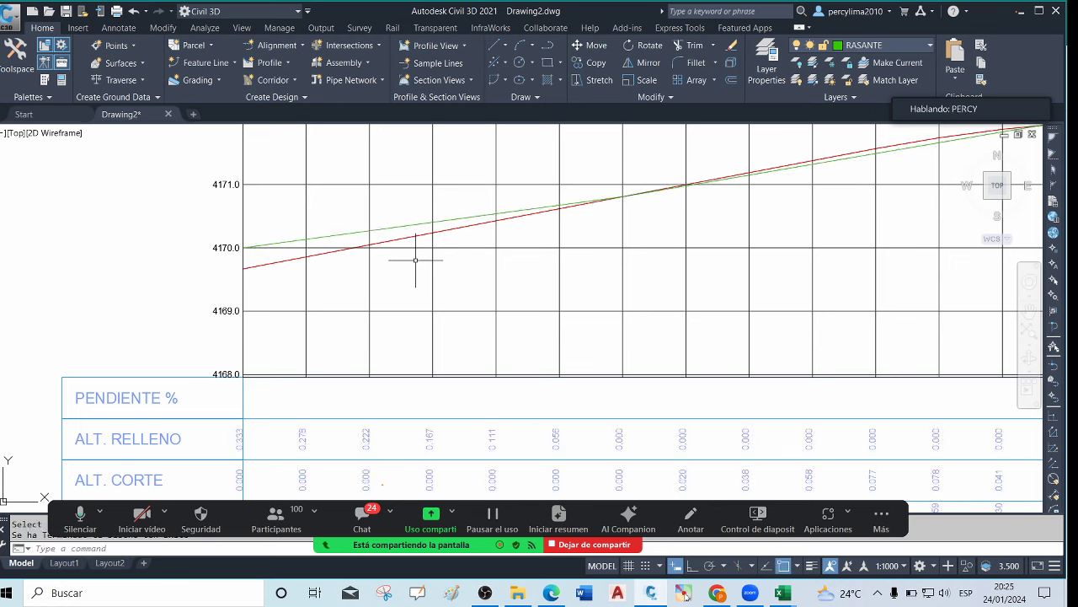
scroll(397, 248, "down", 3)
scroll(337, 354, "up", 5)
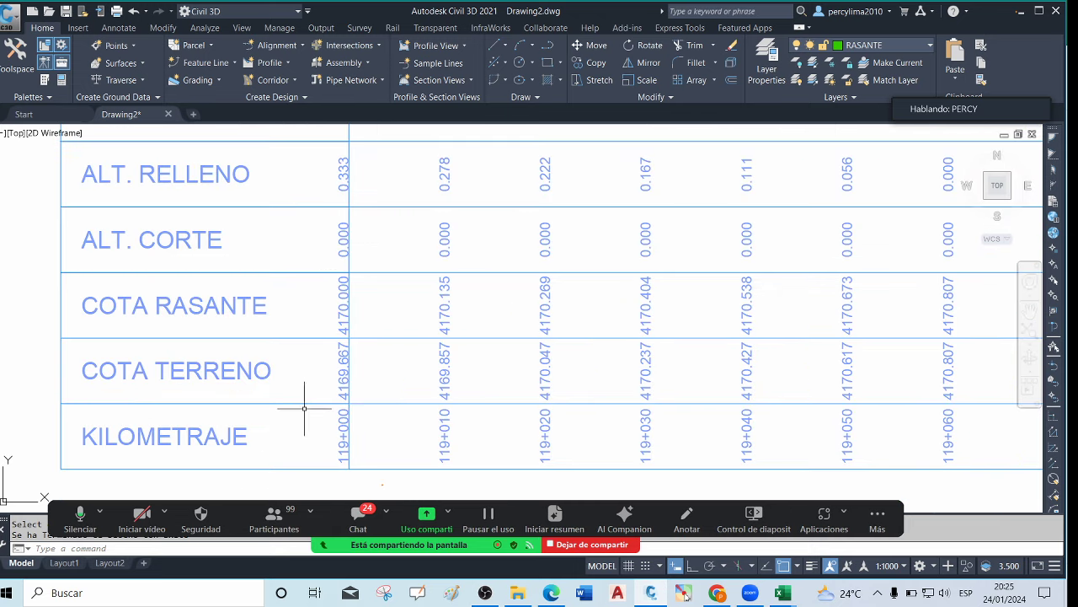
scroll(354, 310, "down", 2)
scroll(354, 308, "up", 4)
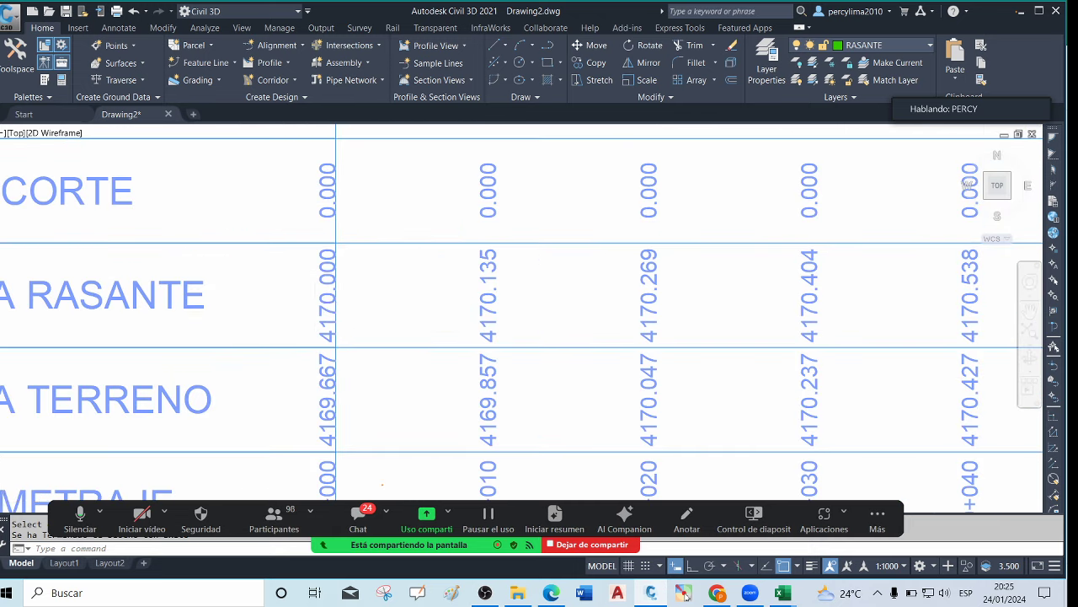
scroll(277, 301, "down", 2)
scroll(452, 313, "down", 4)
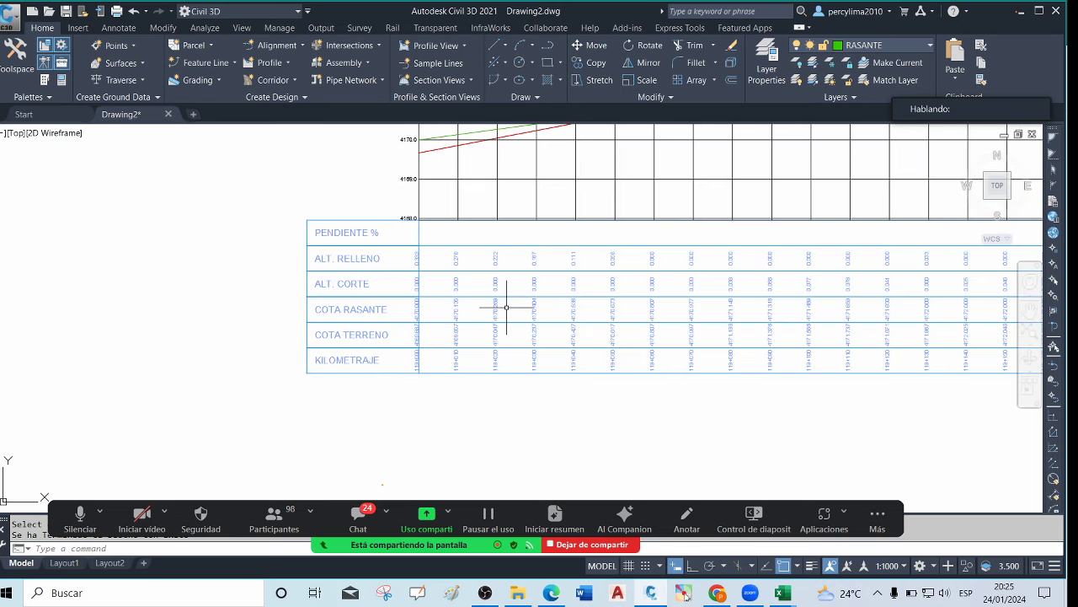
scroll(506, 307, "up", 3)
scroll(385, 301, "down", 2)
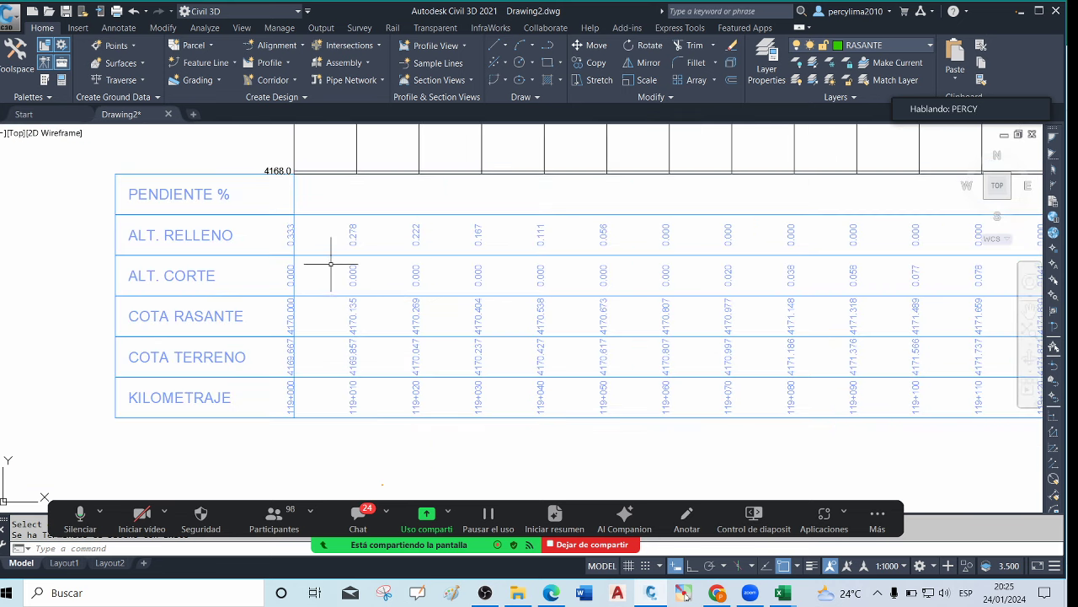
scroll(331, 264, "up", 3)
scroll(261, 292, "down", 3)
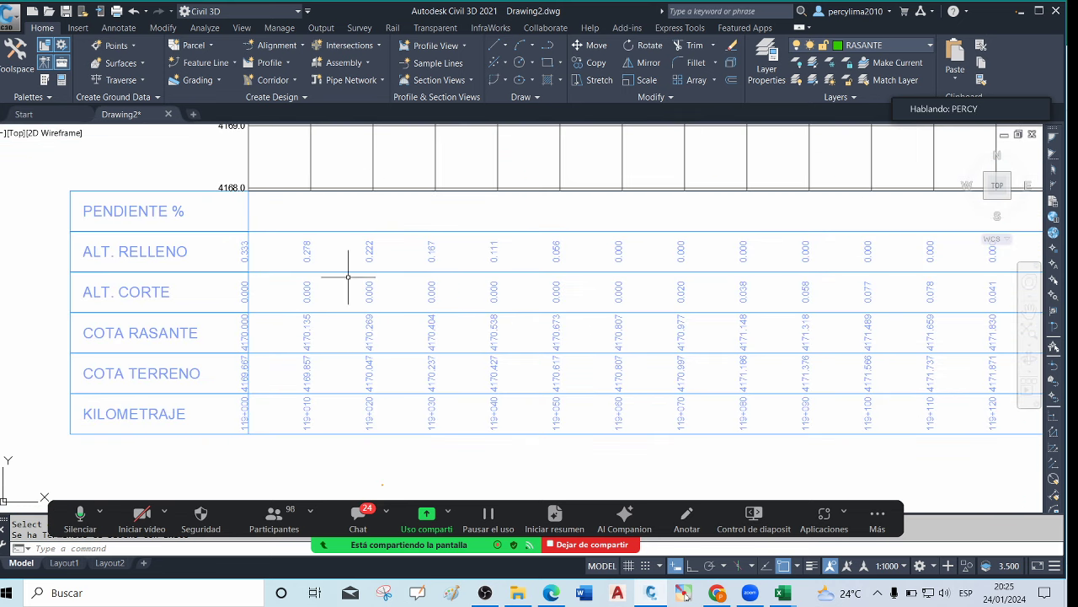
scroll(348, 276, "down", 3)
scroll(253, 280, "up", 3)
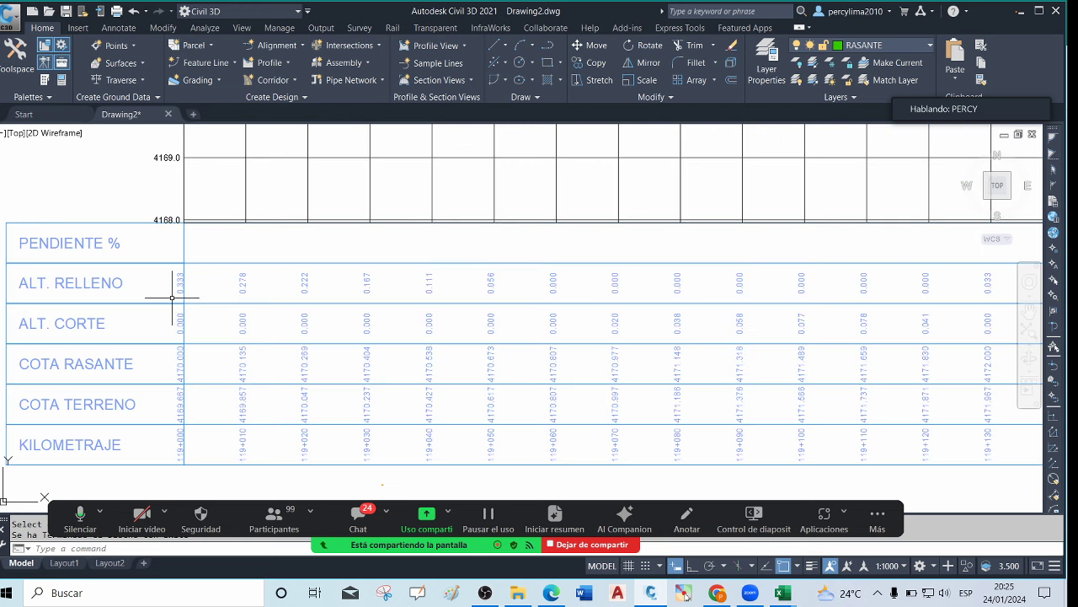
scroll(138, 303, "down", 3)
scroll(545, 271, "up", 3)
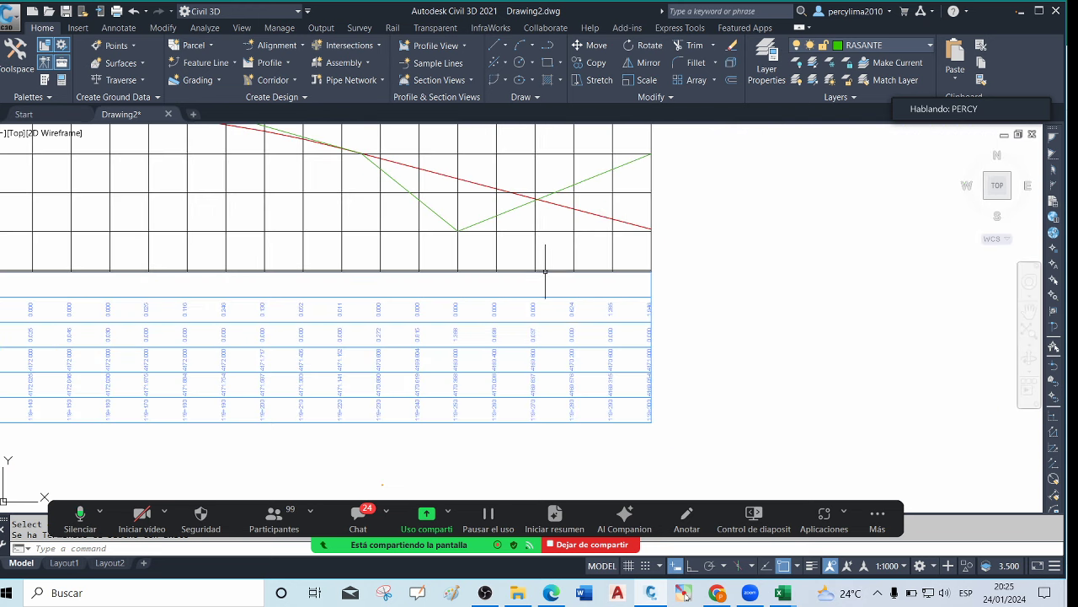
scroll(455, 186, "up", 2)
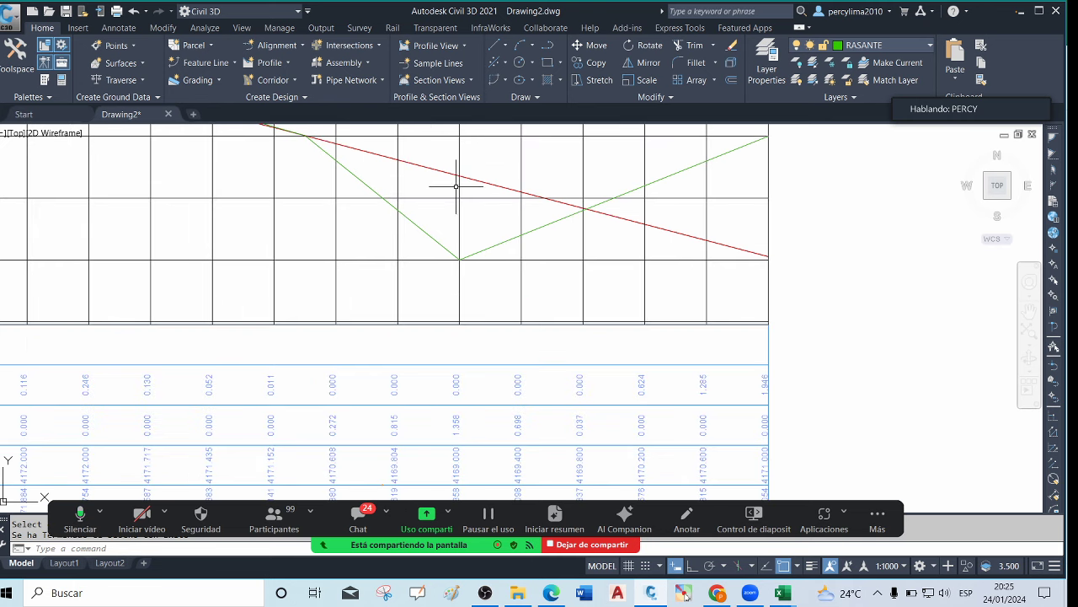
scroll(520, 222, "down", 2)
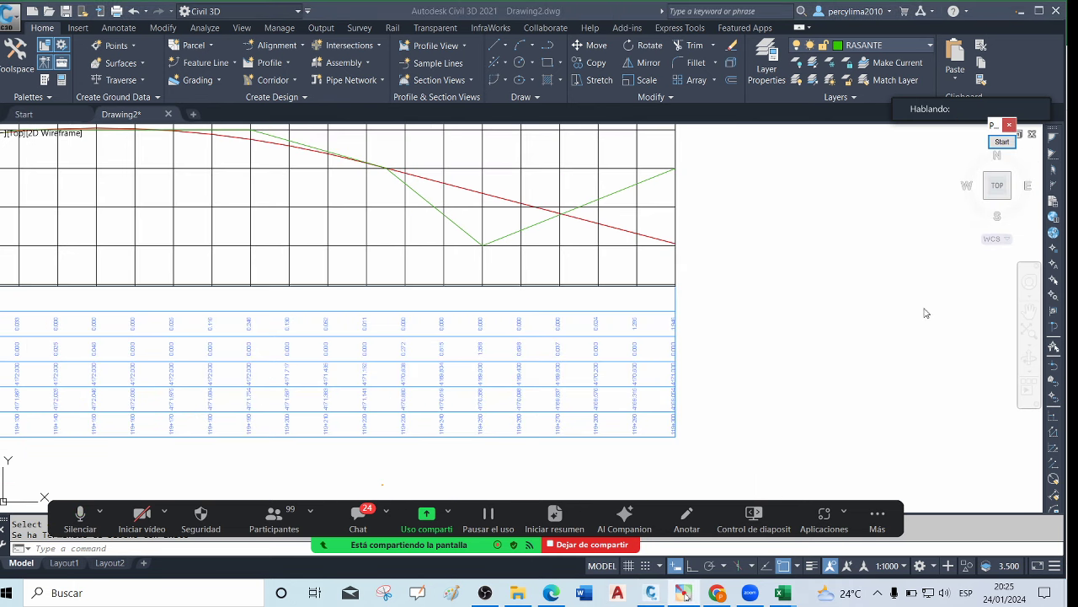
left_click(1001, 141)
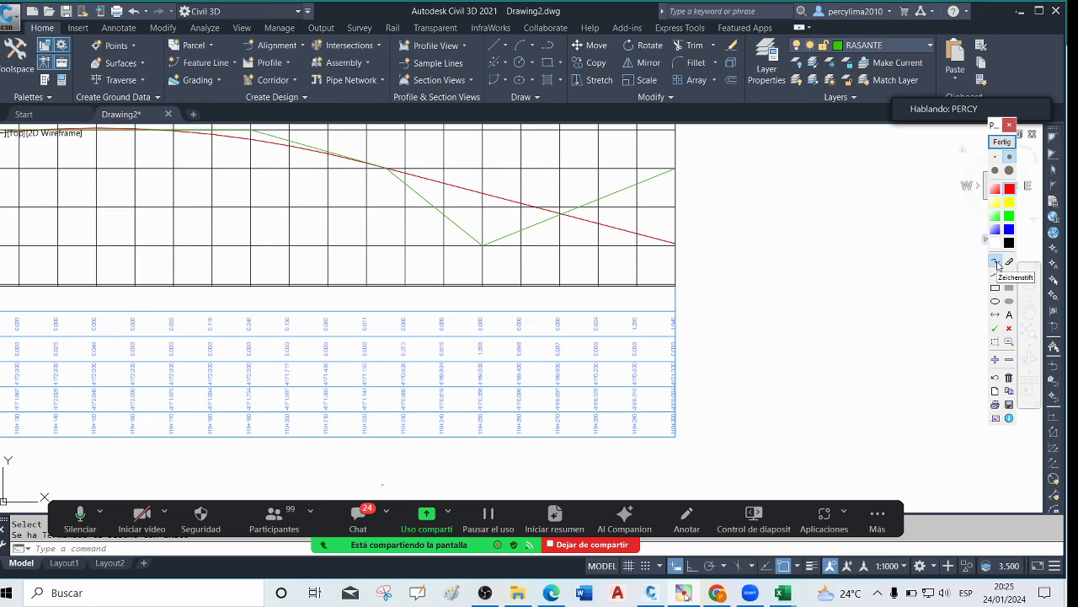
left_click(996, 262)
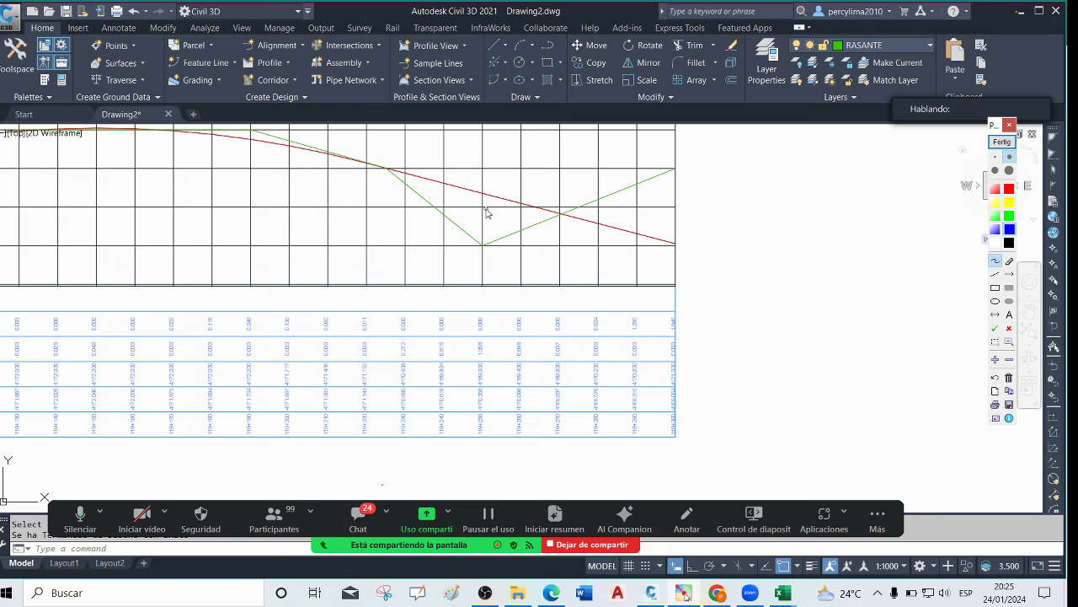
left_click_drag(486, 212, 477, 216)
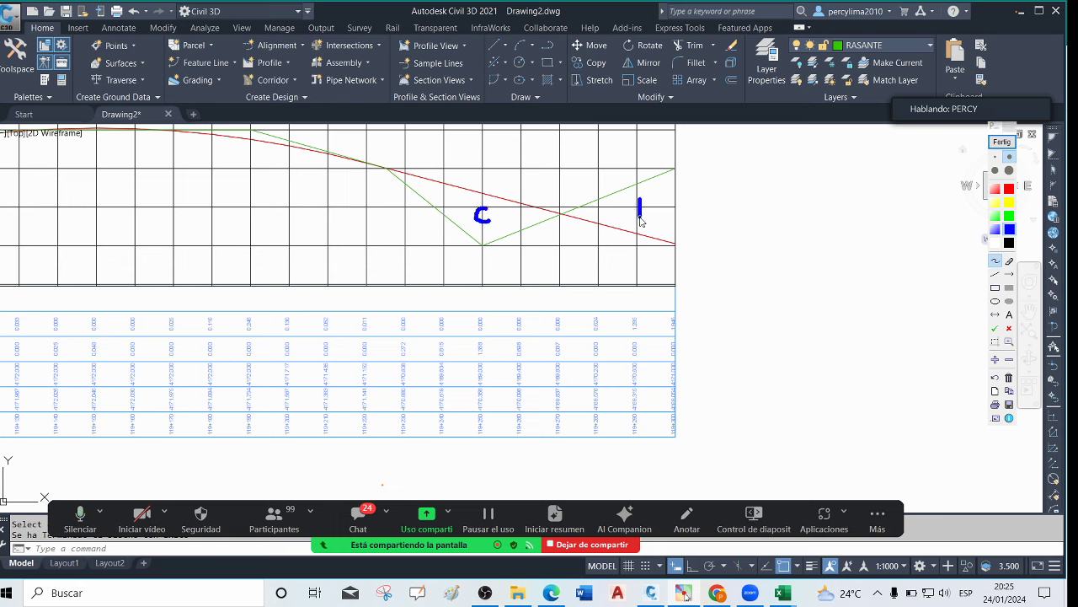
left_click_drag(640, 211, 638, 238)
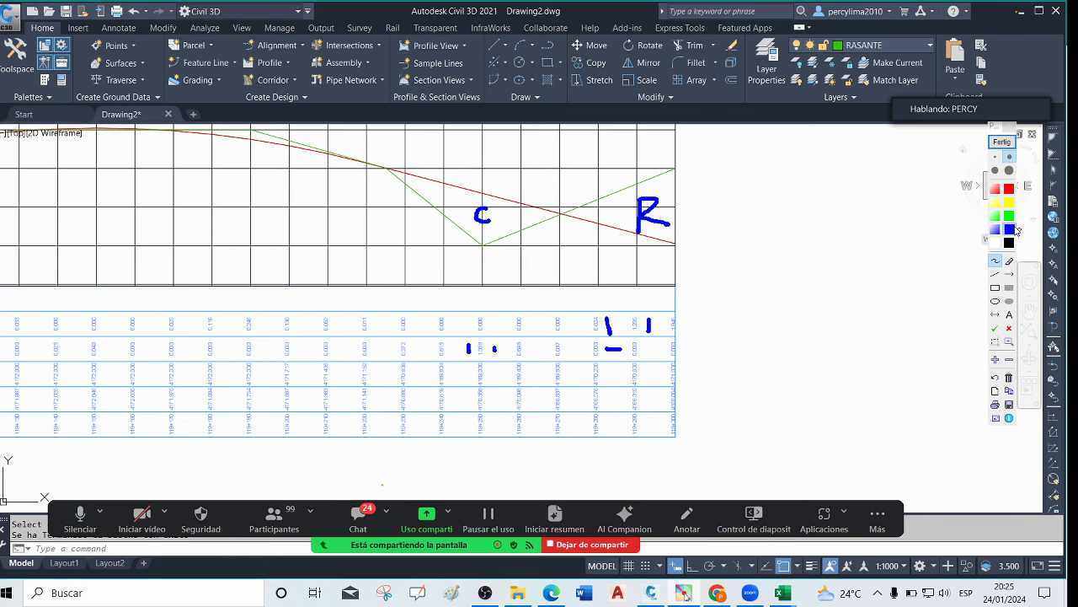
left_click(1012, 145)
scroll(577, 269, "up", 6)
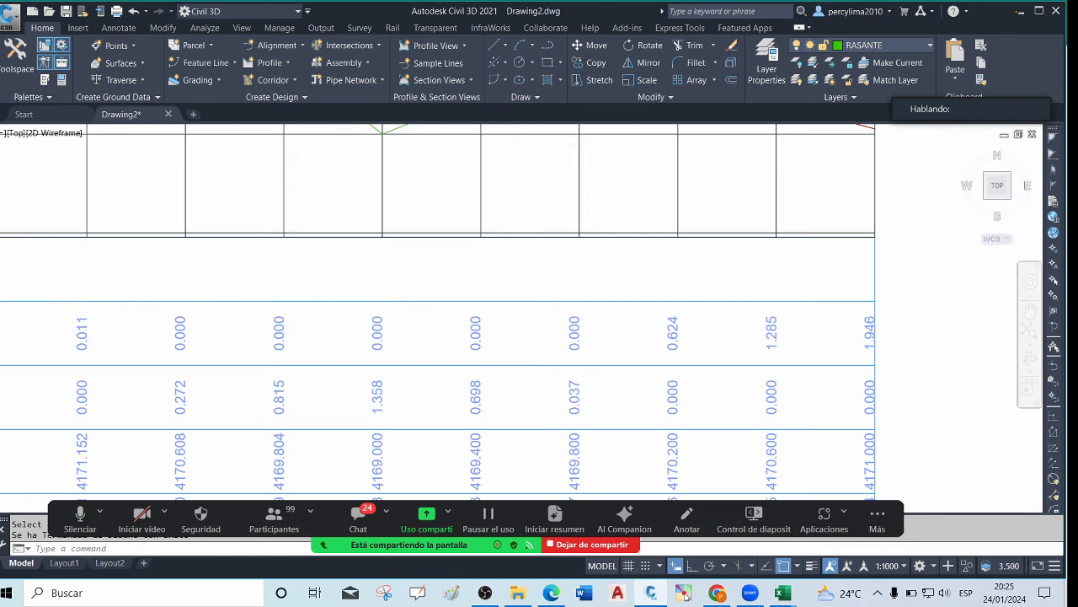
scroll(575, 243, "down", 8)
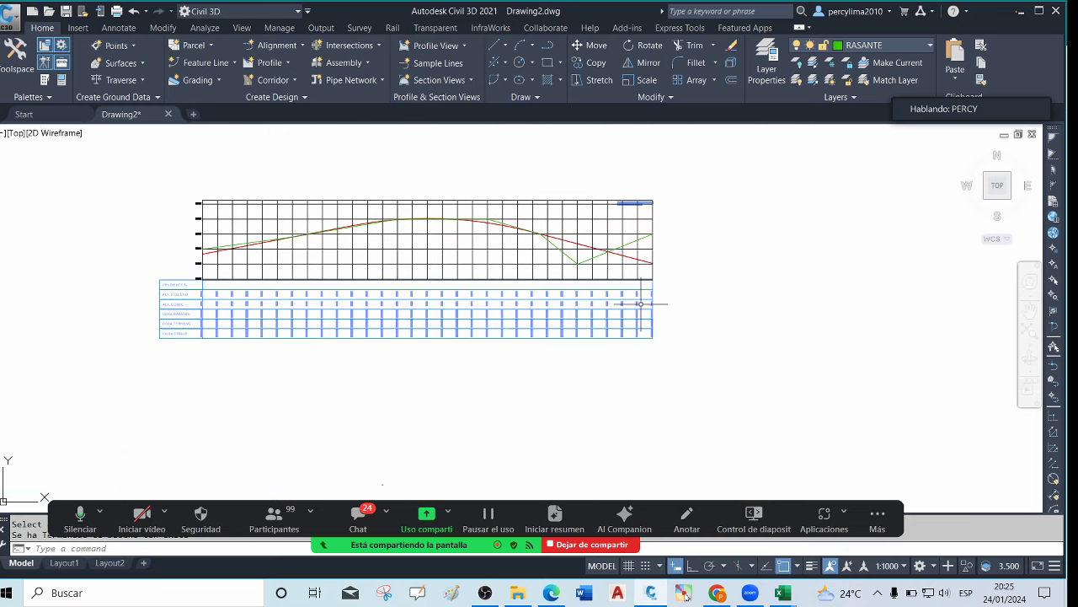
scroll(377, 282, "up", 4)
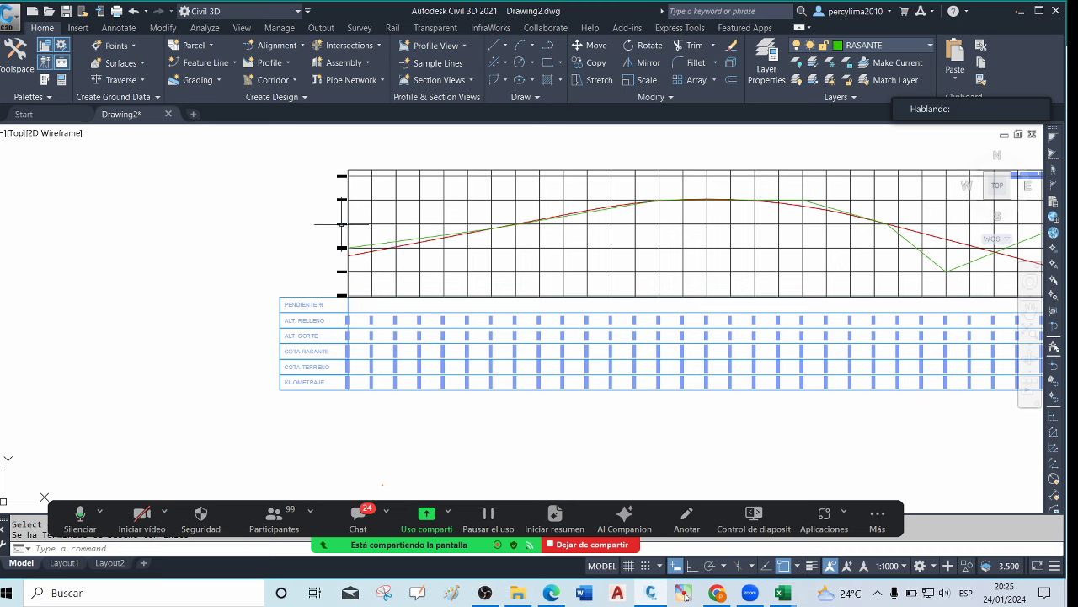
scroll(348, 240, "down", 4)
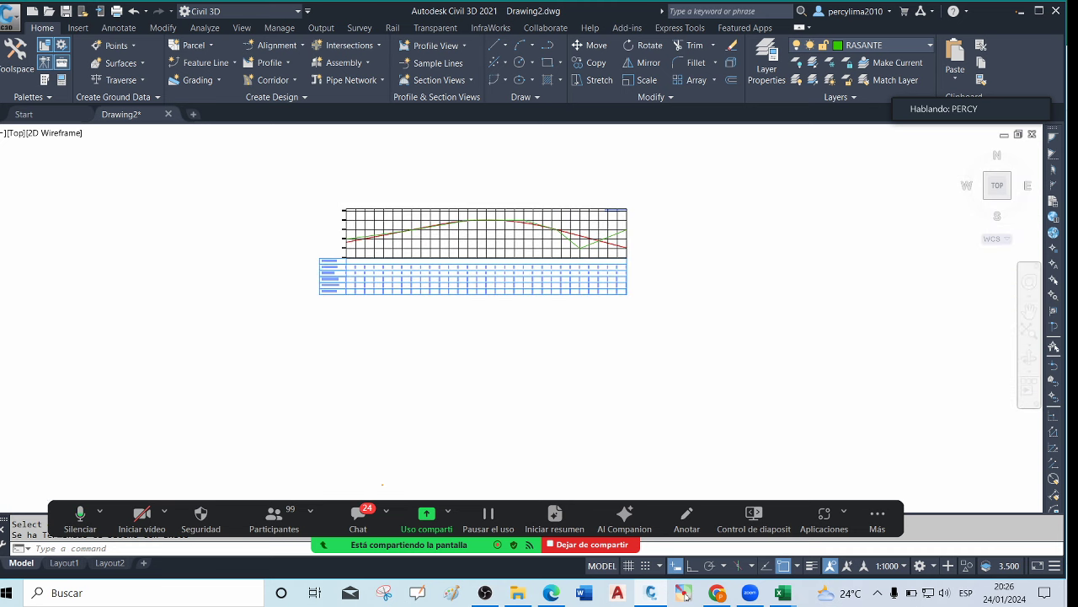
scroll(347, 240, "up", 8)
scroll(347, 240, "down", 4)
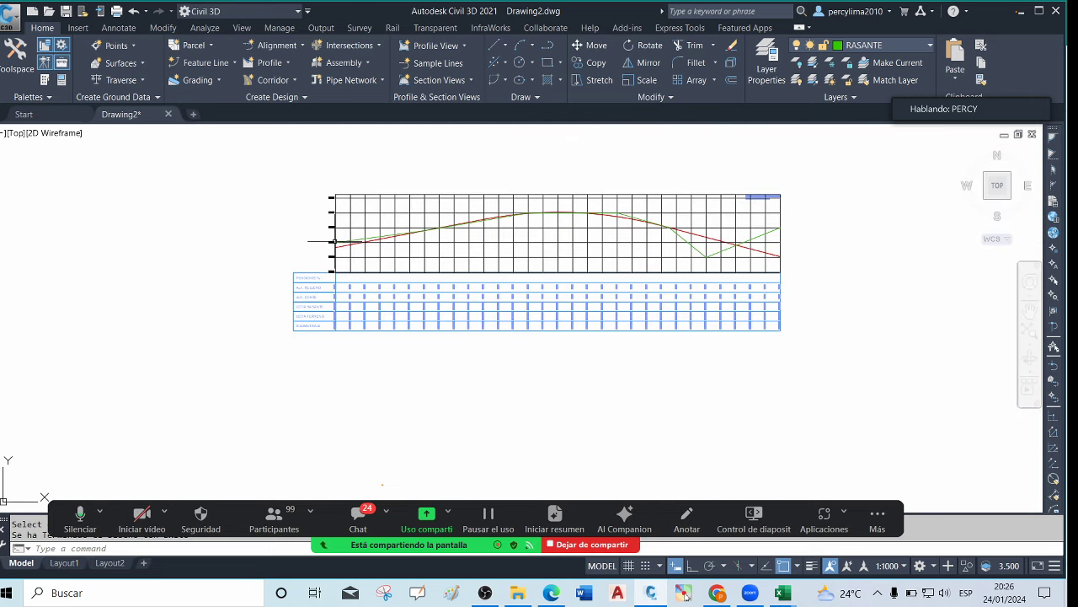
scroll(396, 212, "up", 4)
scroll(339, 211, "down", 4)
scroll(715, 202, "up", 3)
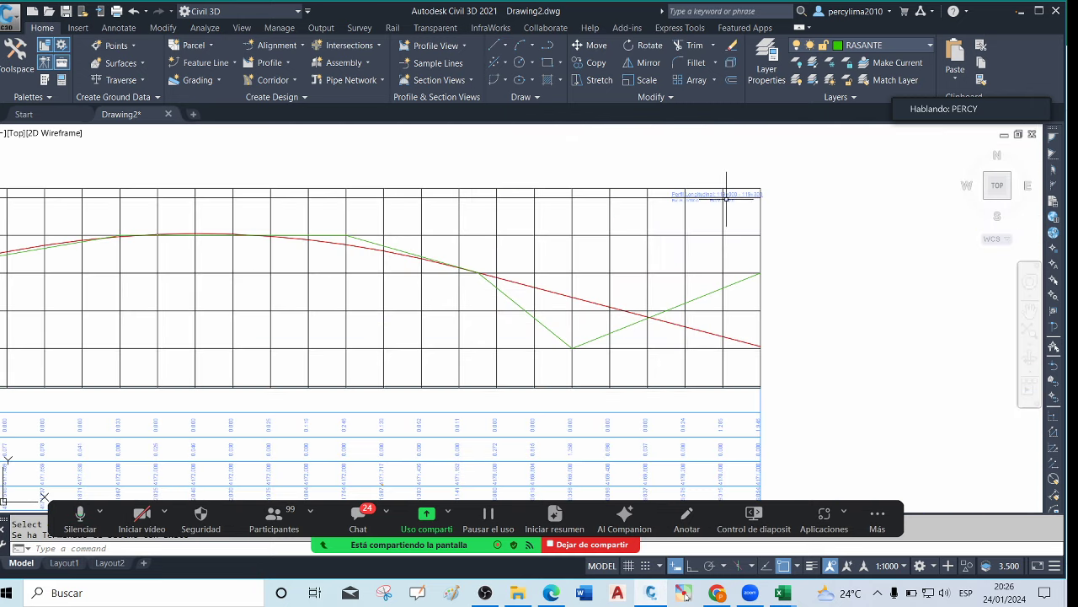
scroll(724, 198, "down", 3)
scroll(333, 210, "up", 4)
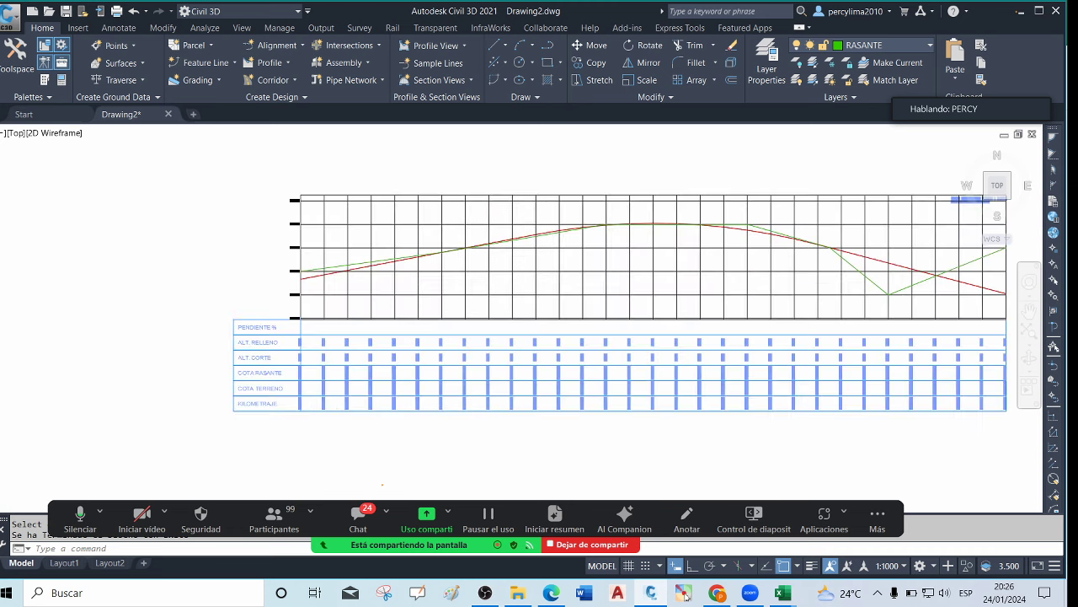
scroll(295, 197, "down", 3)
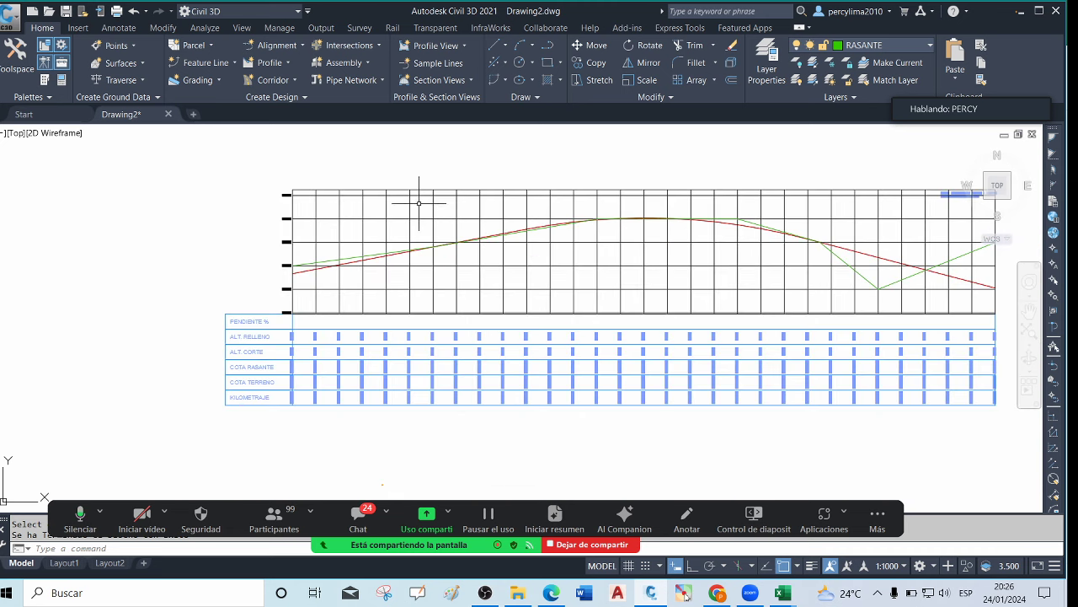
scroll(312, 181, "up", 3)
scroll(229, 192, "down", 2)
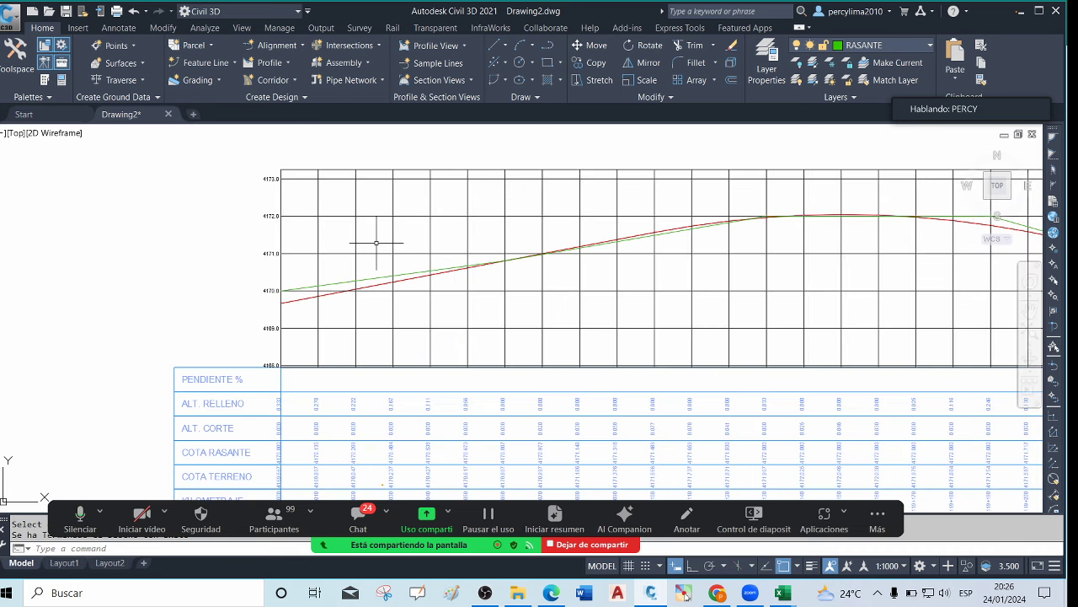
scroll(373, 238, "down", 3)
scroll(766, 250, "up", 2)
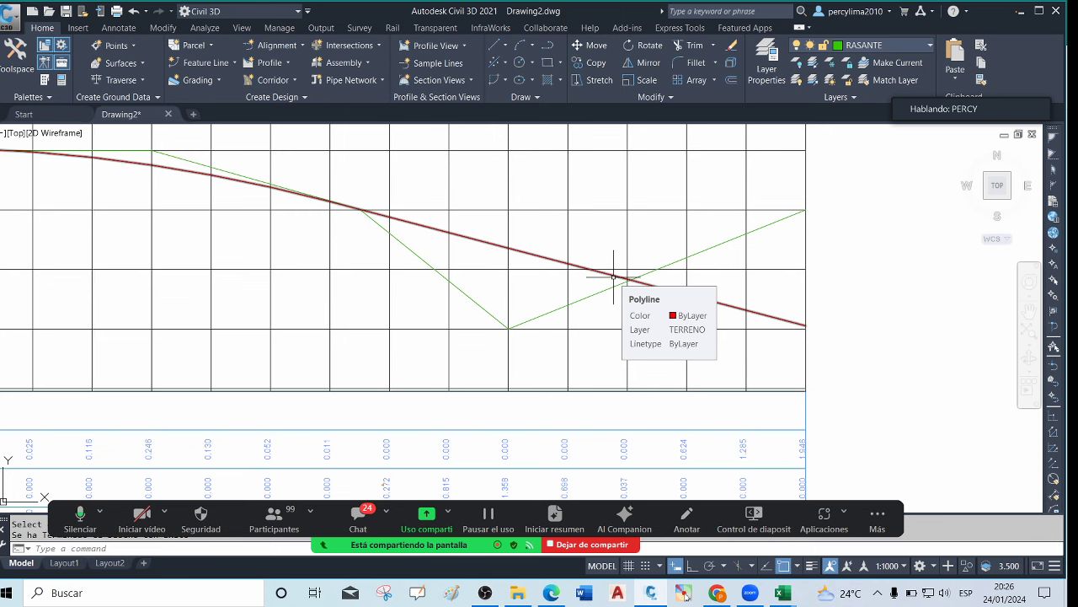
scroll(614, 276, "down", 6)
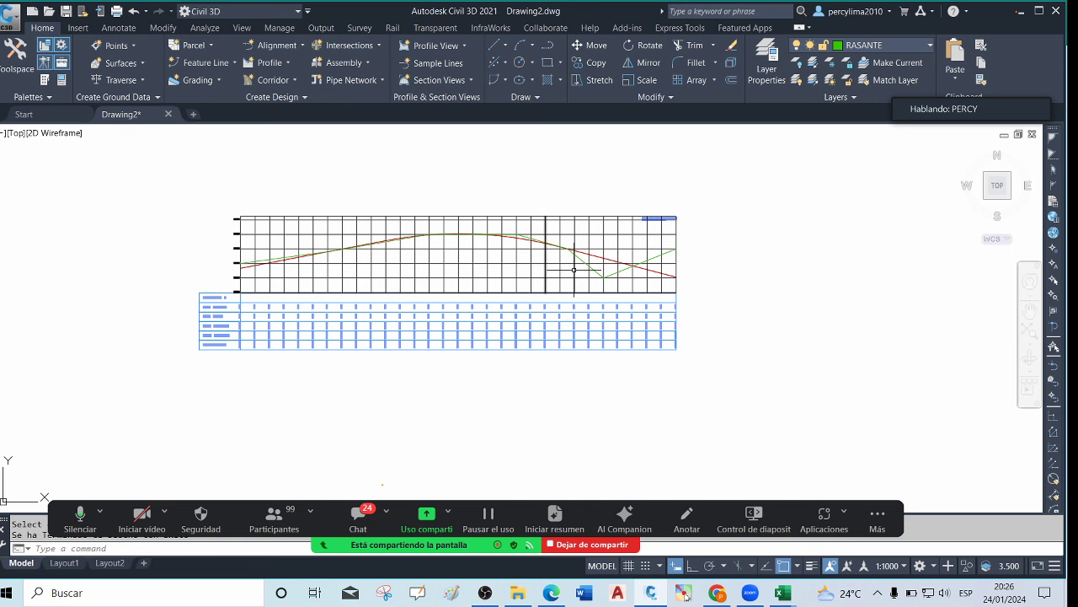
scroll(253, 266, "up", 4)
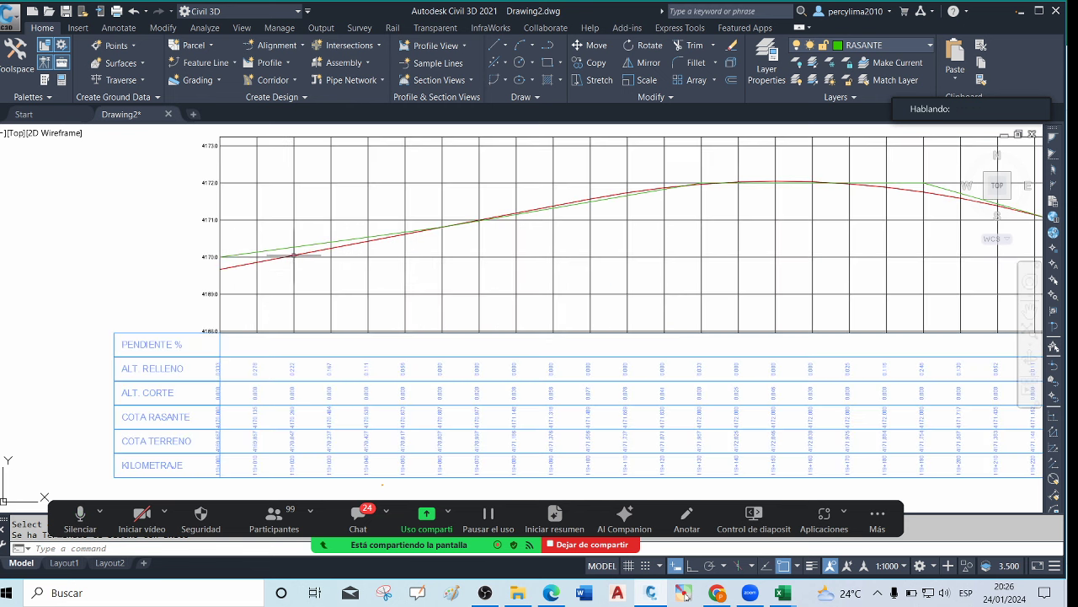
scroll(428, 305, "down", 4)
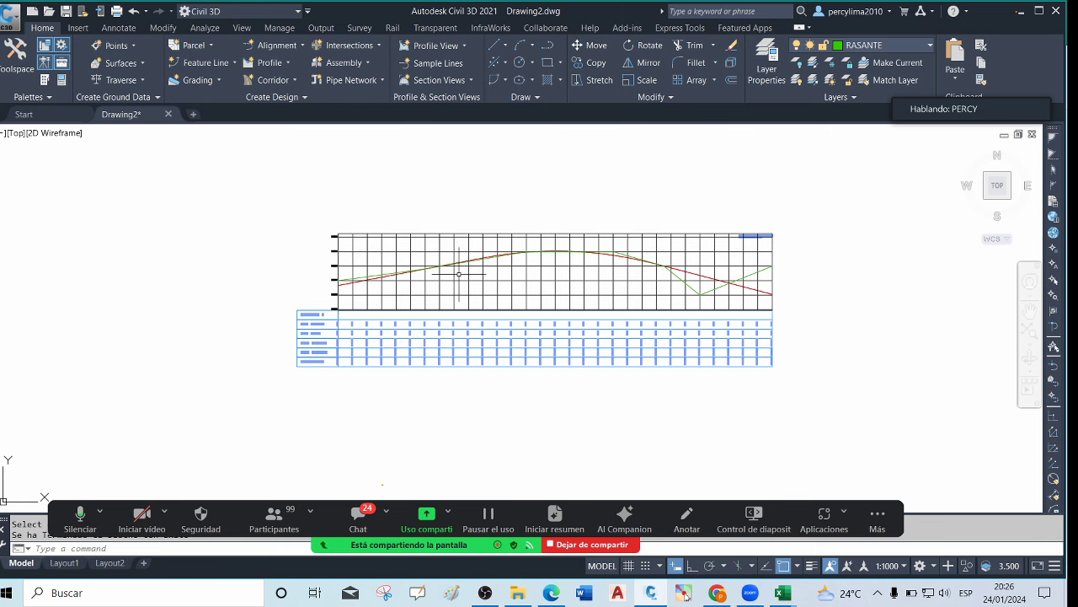
scroll(425, 240, "up", 2)
scroll(405, 242, "down", 2)
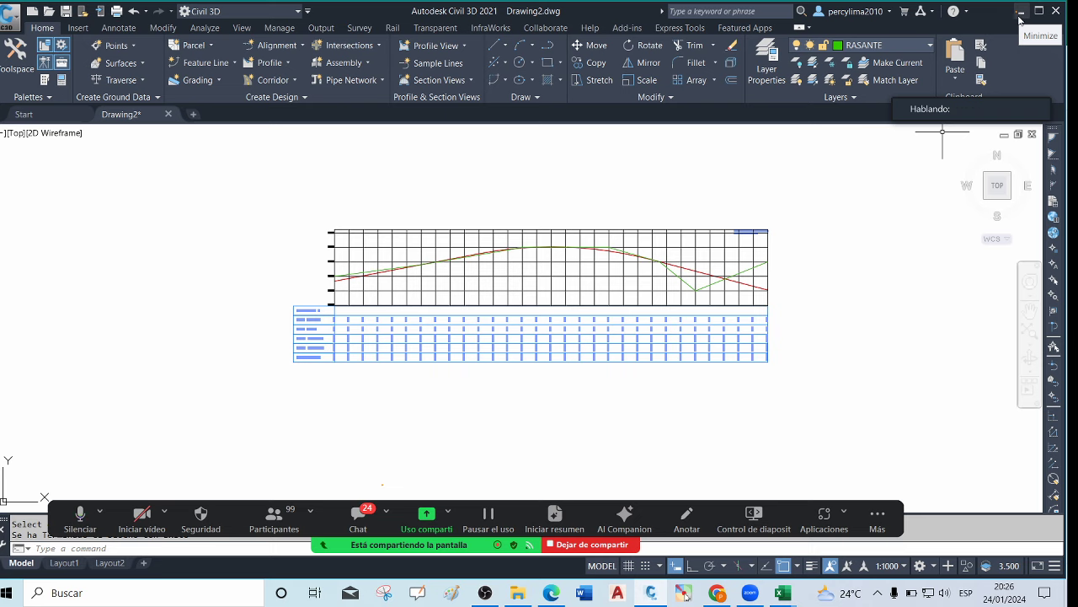
scroll(455, 226, "up", 2)
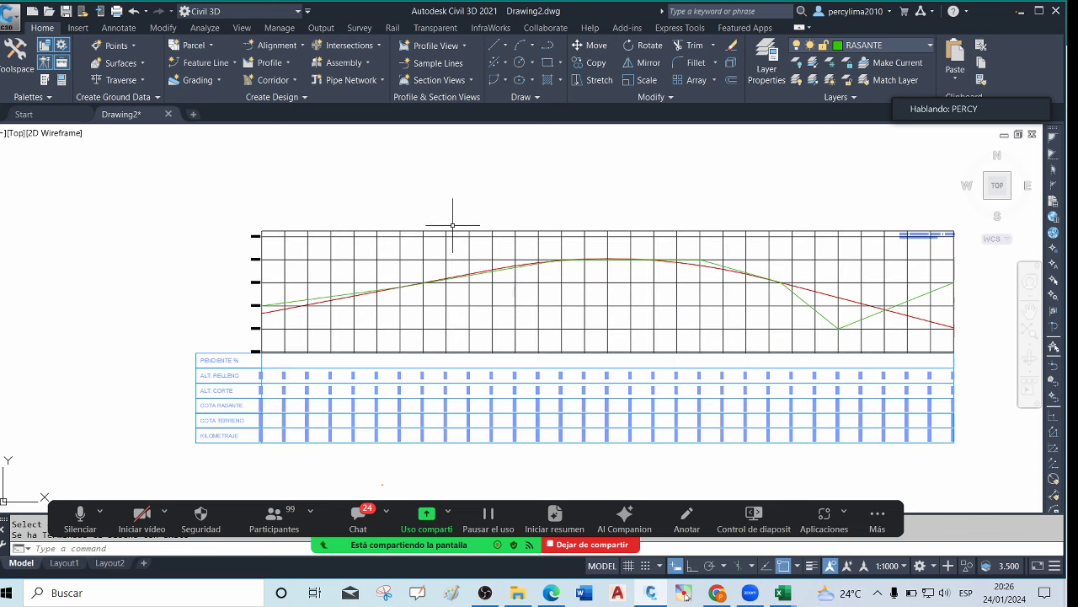
scroll(354, 252, "down", 1)
scroll(339, 270, "up", 1)
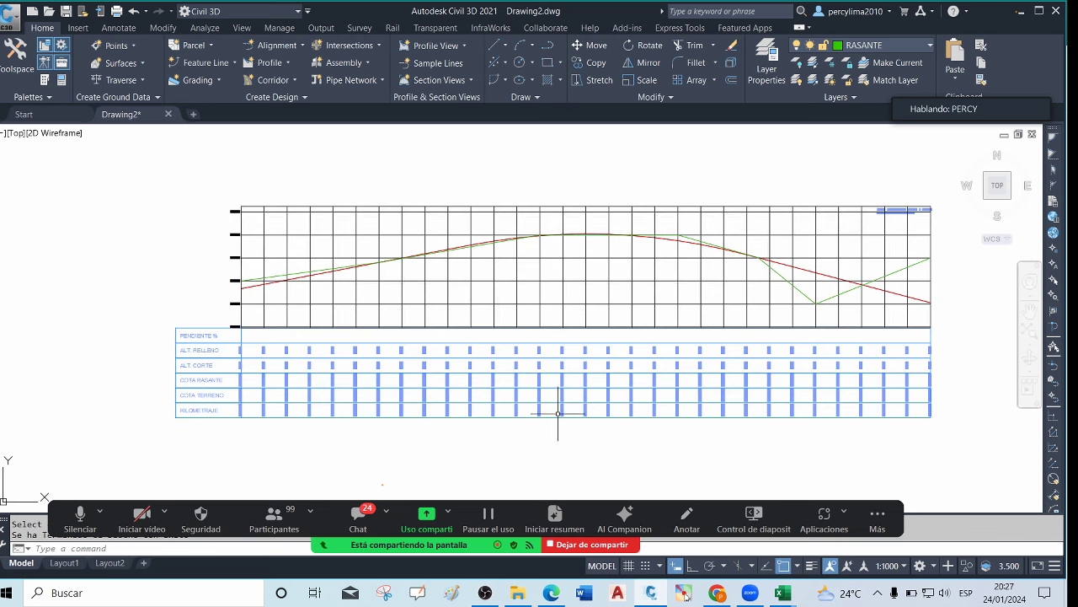
scroll(202, 388, "up", 2)
scroll(206, 370, "down", 2)
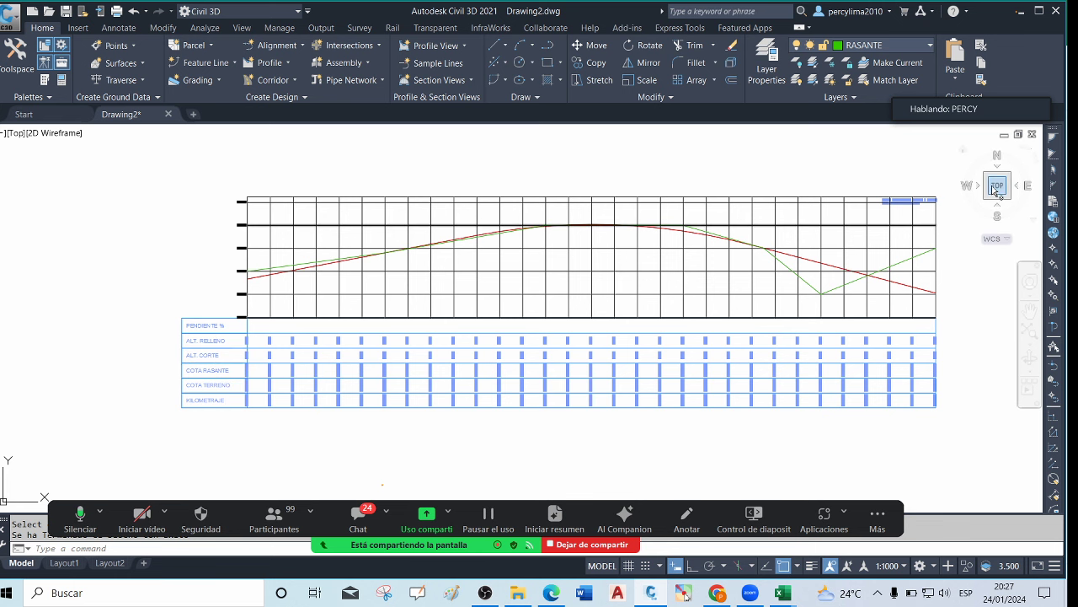
left_click(518, 593)
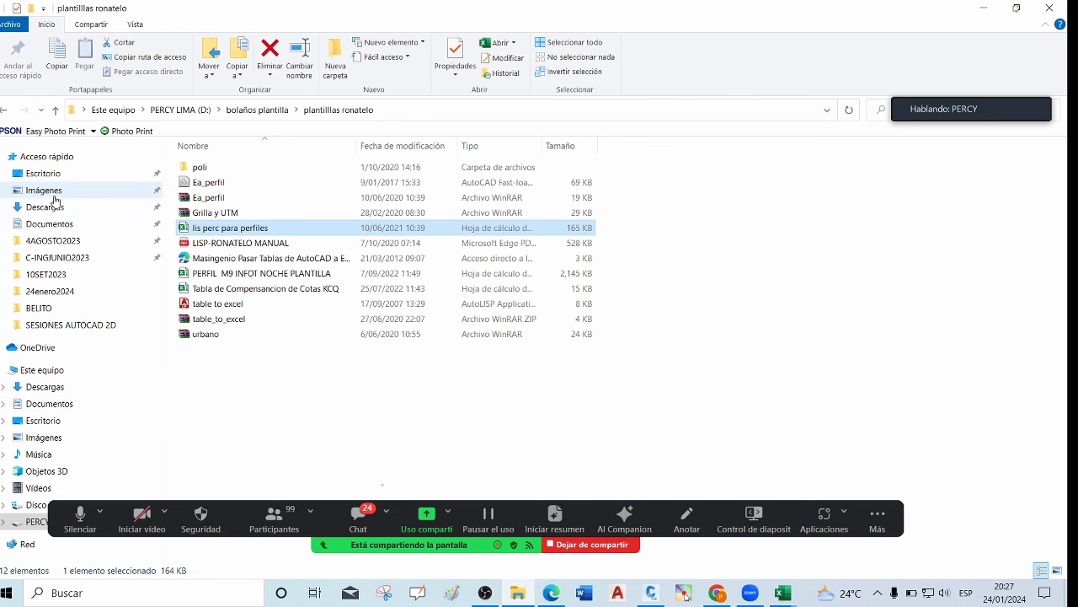
Go to Escritorio > BELITO > 24enero2024, widen Nombre, and open the PROCESAR DATOS NIVELACION PDF
left_click(41, 173)
scroll(368, 224, "down", 7)
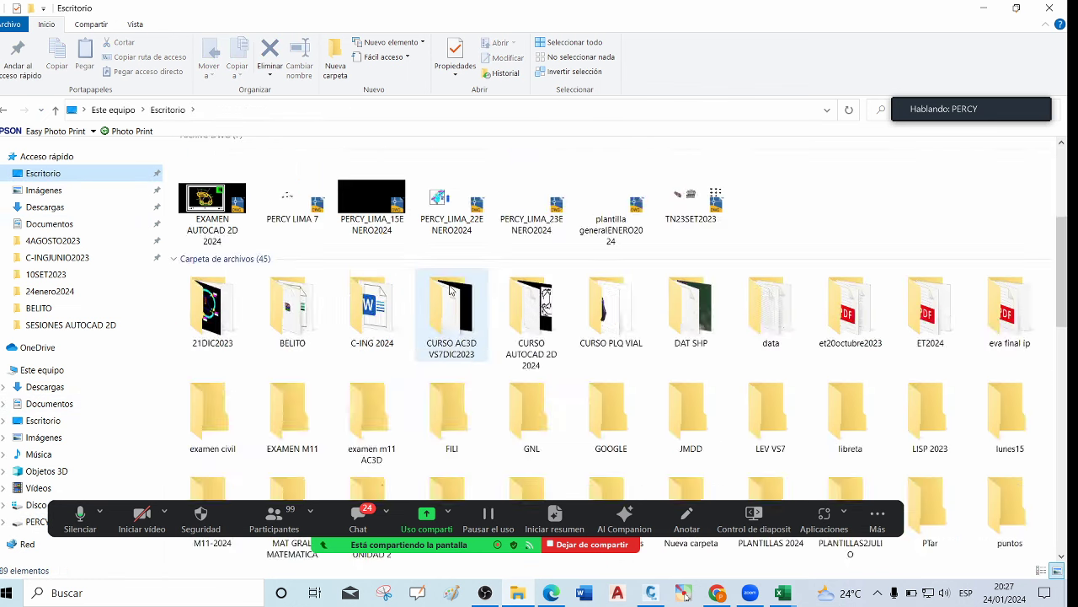
scroll(390, 256, "up", 3)
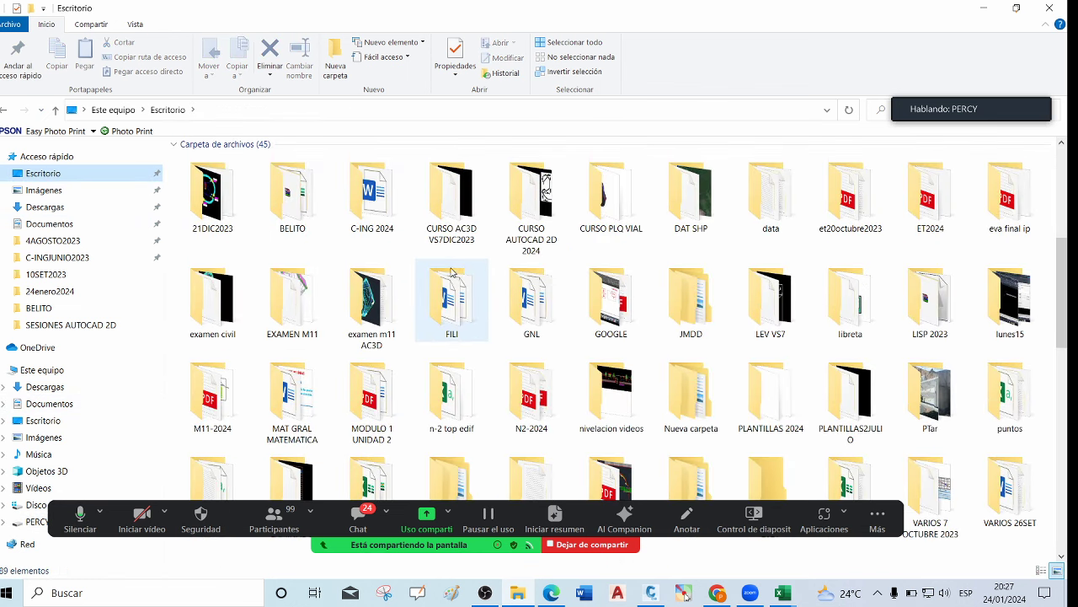
double_click(293, 202)
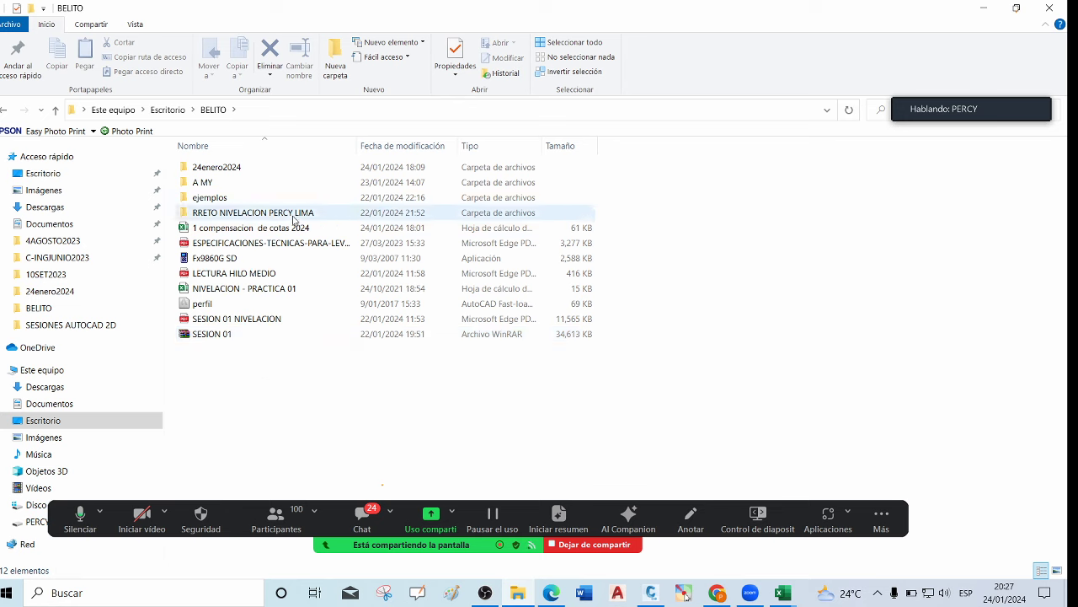
double_click(243, 167)
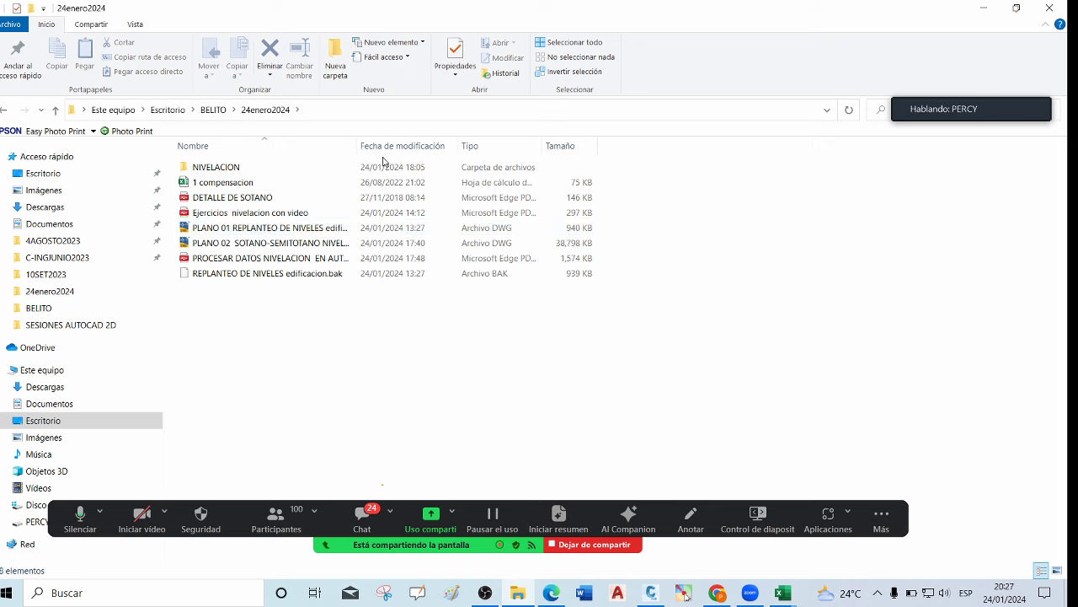
left_click_drag(356, 145, 509, 145)
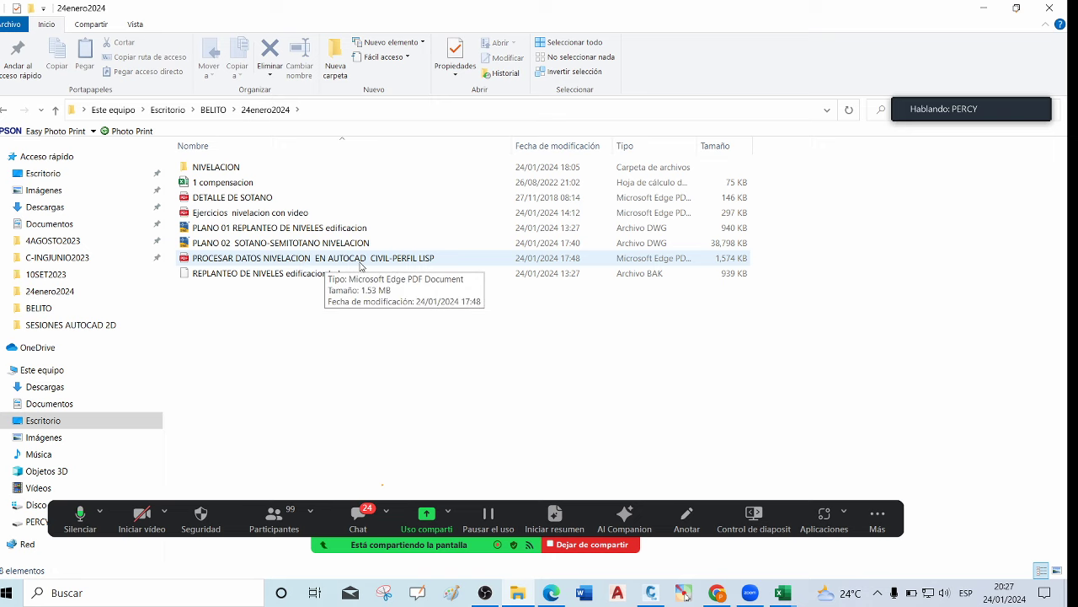
double_click(428, 261)
scroll(446, 253, "up", 20)
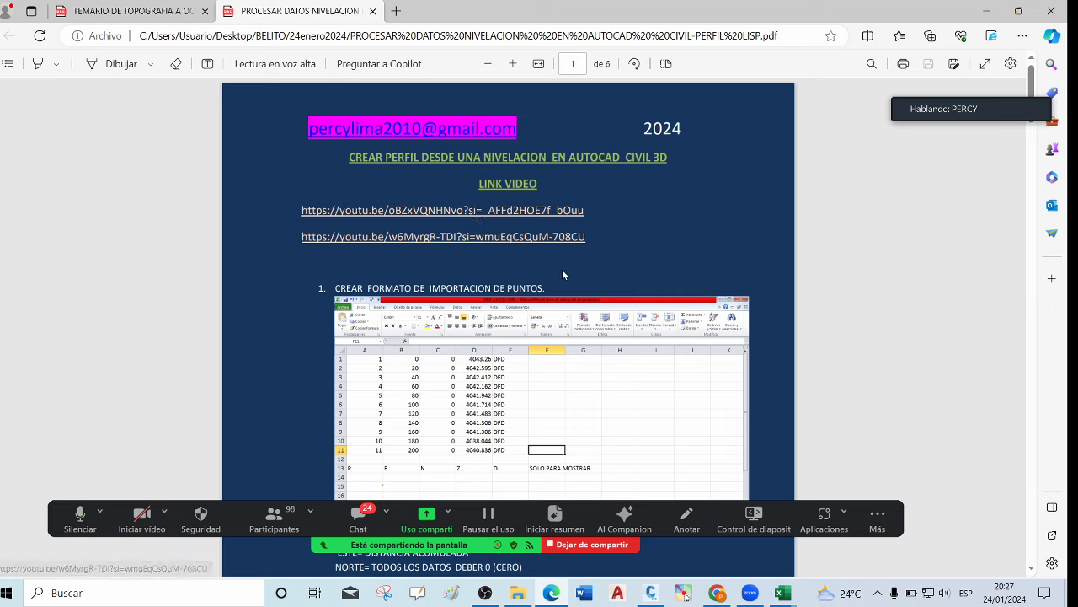
Return to page 1 and zoom in three steps on the point-import Excel table
scroll(584, 291, "down", 1)
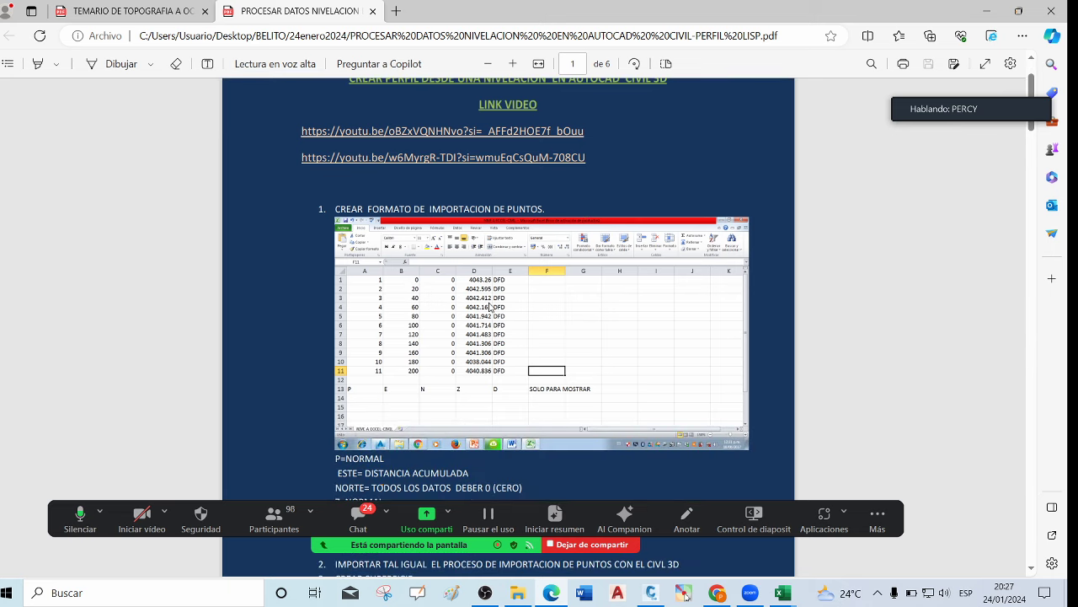
scroll(489, 303, "down", 1)
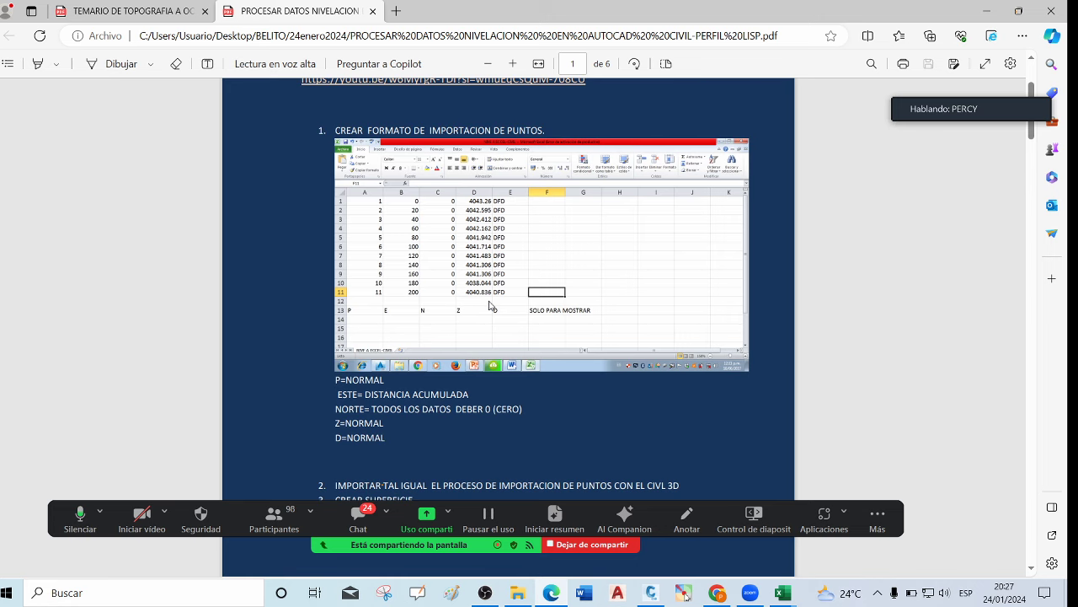
scroll(491, 308, "down", 1)
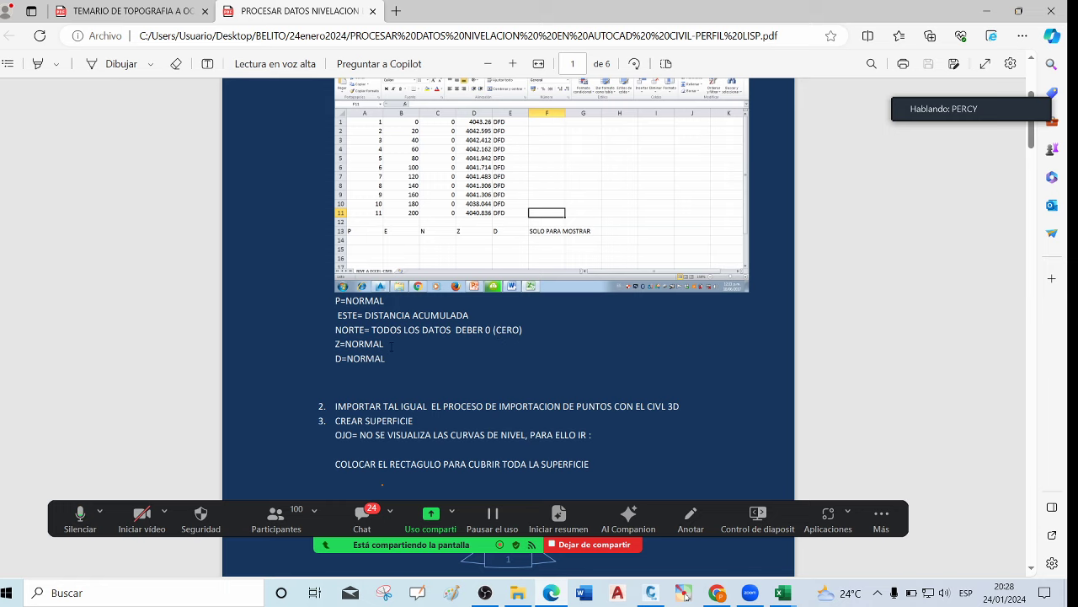
scroll(416, 357, "up", 3)
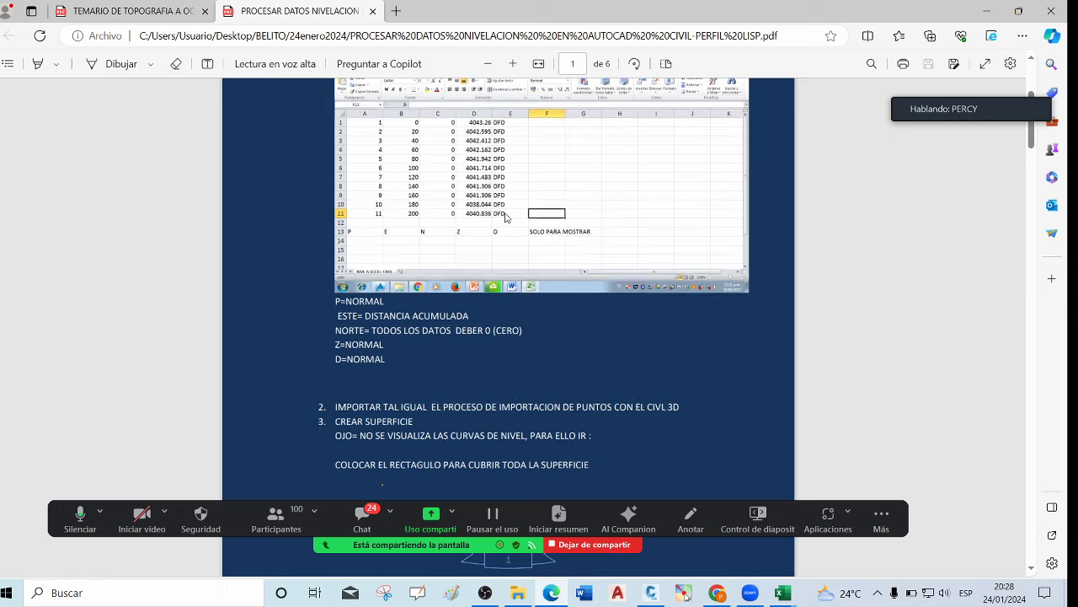
scroll(439, 238, "down", 1)
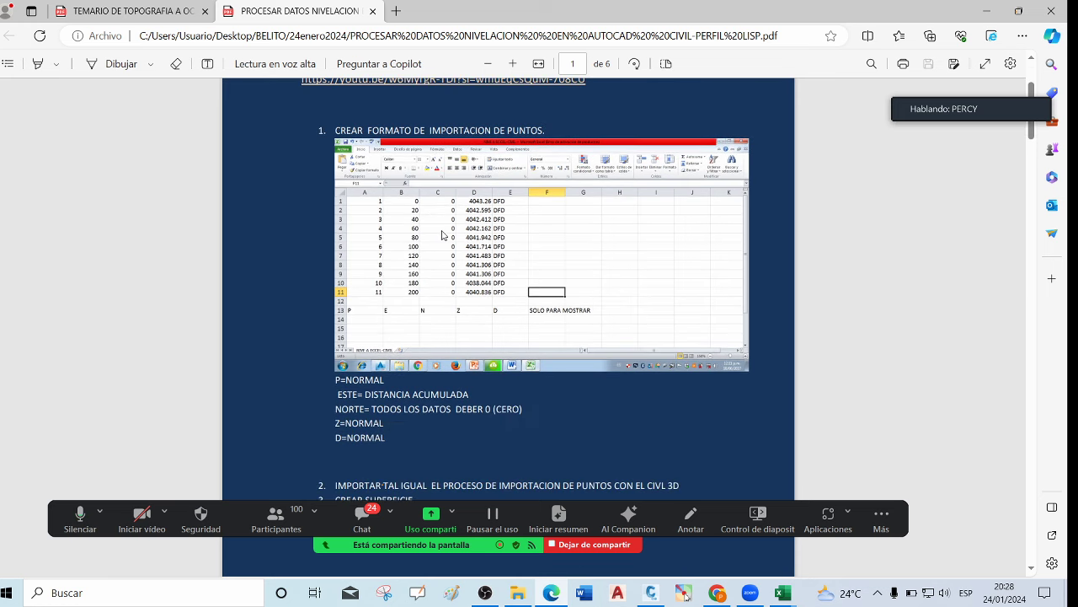
left_click(515, 64)
left_click(514, 64)
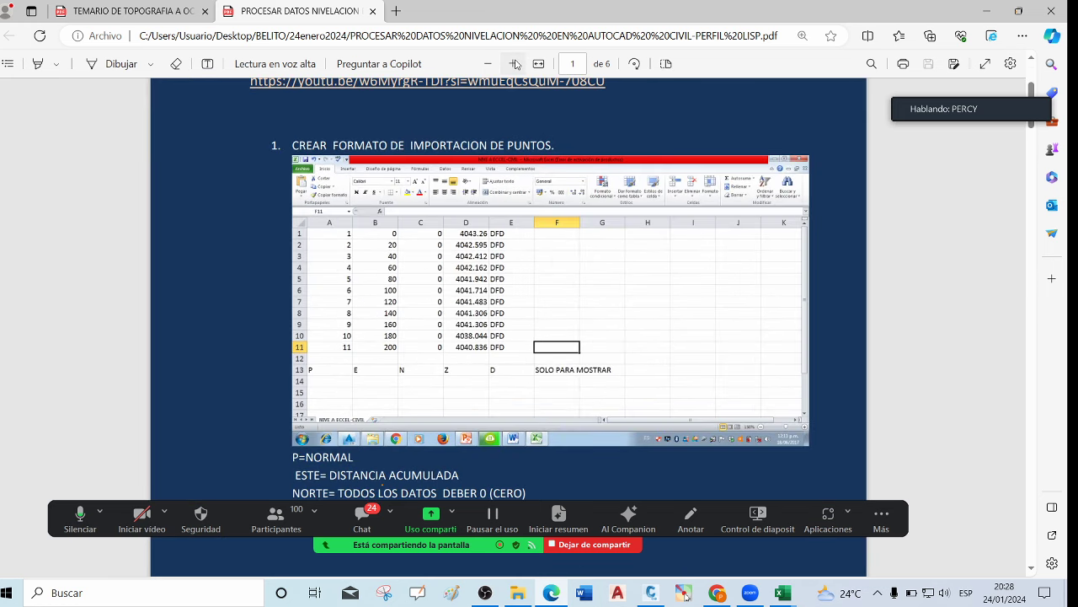
left_click(515, 64)
scroll(513, 289, "down", 1)
scroll(519, 289, "up", 1)
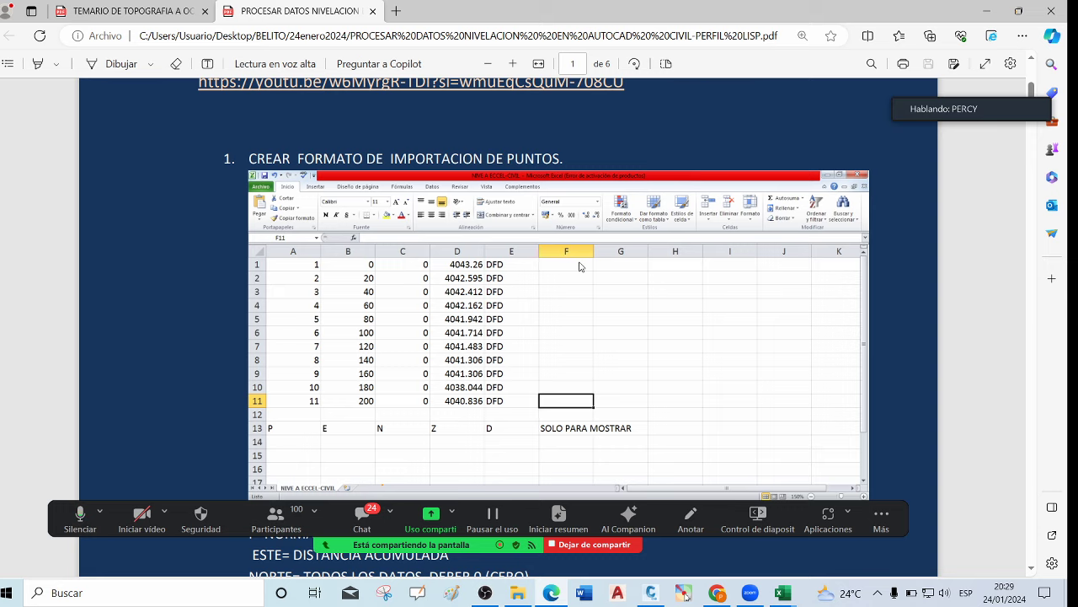
Scroll through the leveling PDF document
scroll(569, 265, "down", 10)
scroll(573, 273, "down", 4)
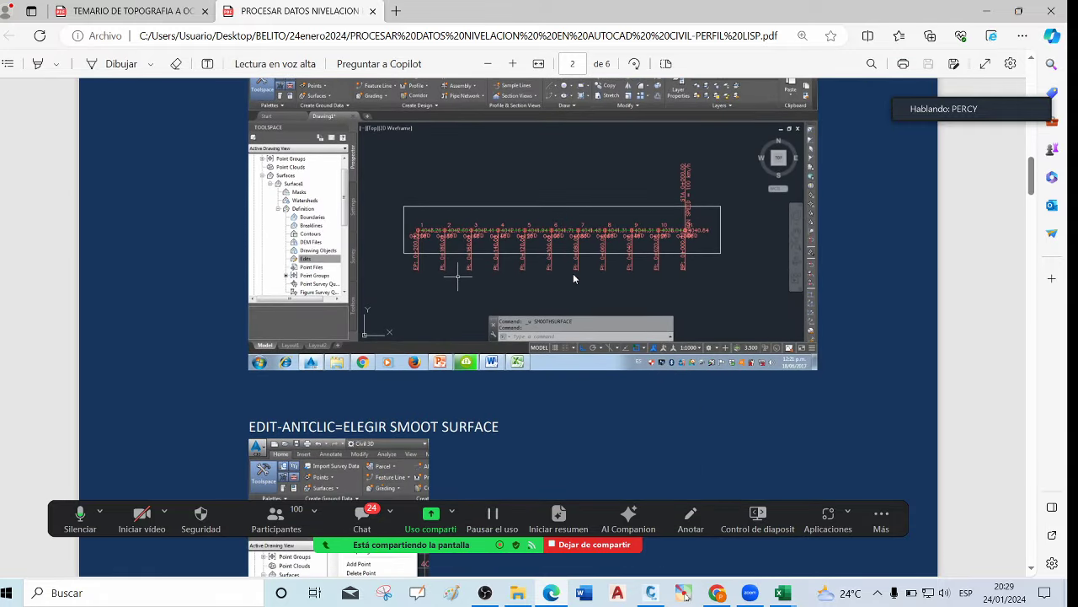
scroll(556, 278, "up", 3)
scroll(556, 269, "down", 15)
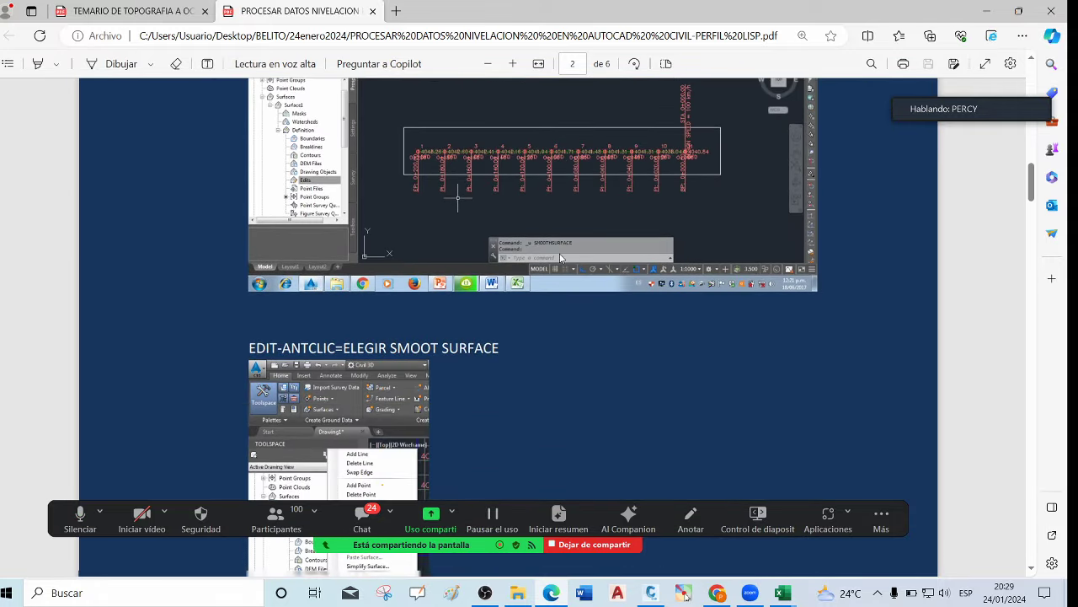
scroll(545, 277, "down", 10)
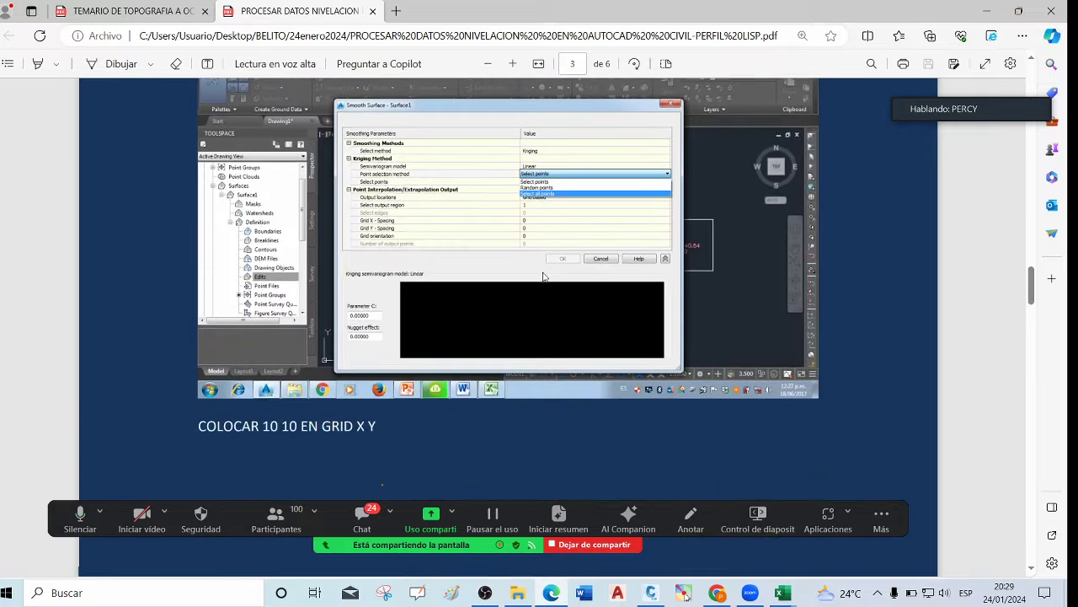
scroll(541, 277, "down", 12)
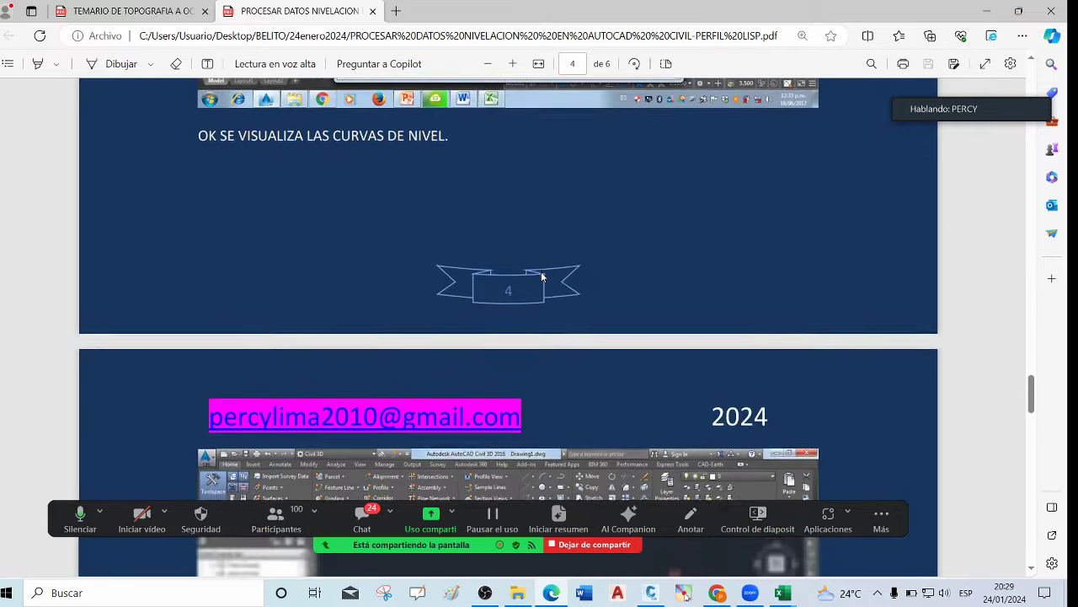
scroll(523, 248, "down", 10)
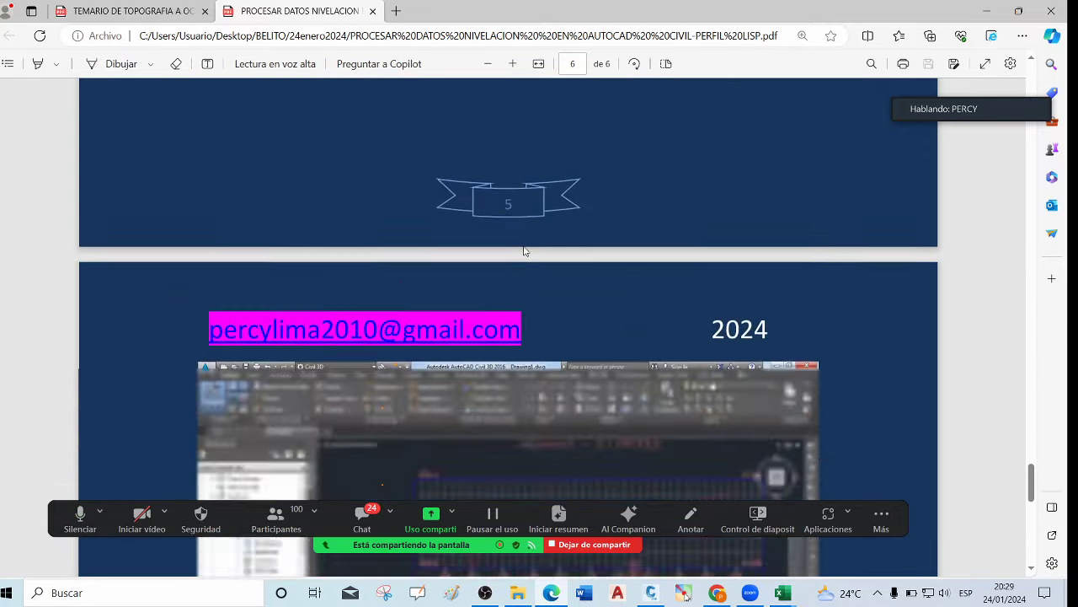
scroll(540, 263, "down", 5)
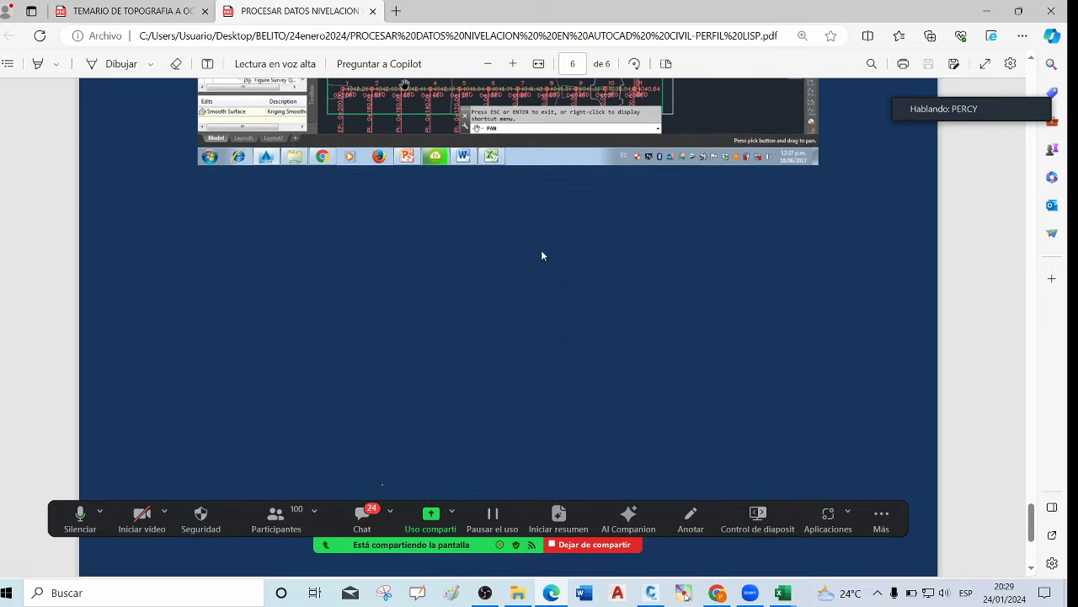
scroll(543, 252, "up", 6)
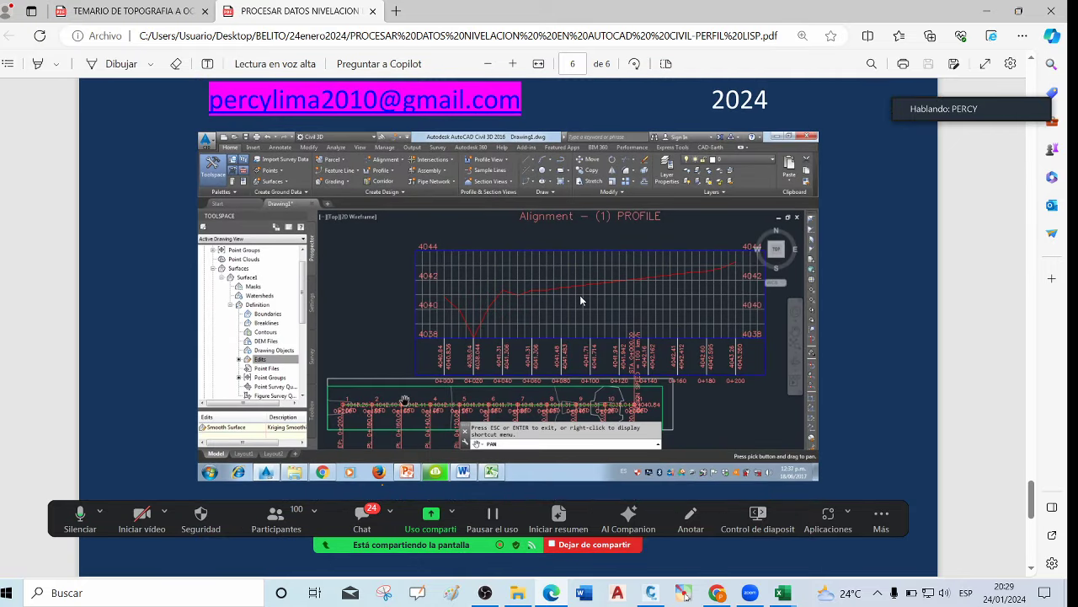
scroll(582, 301, "down", 5)
scroll(584, 298, "up", 2)
scroll(531, 325, "up", 15)
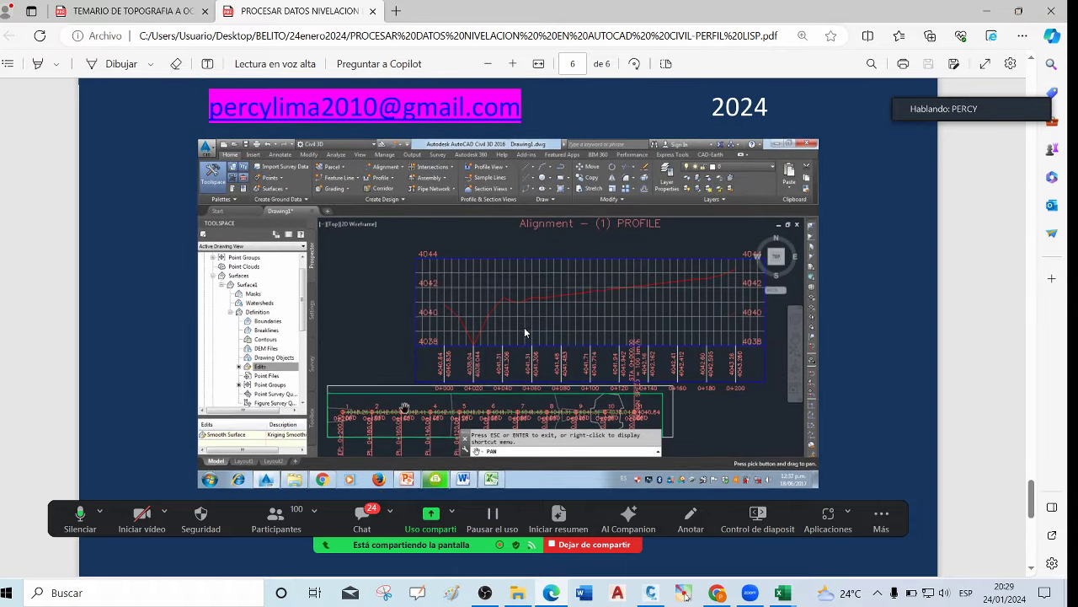
scroll(536, 323, "up", 15)
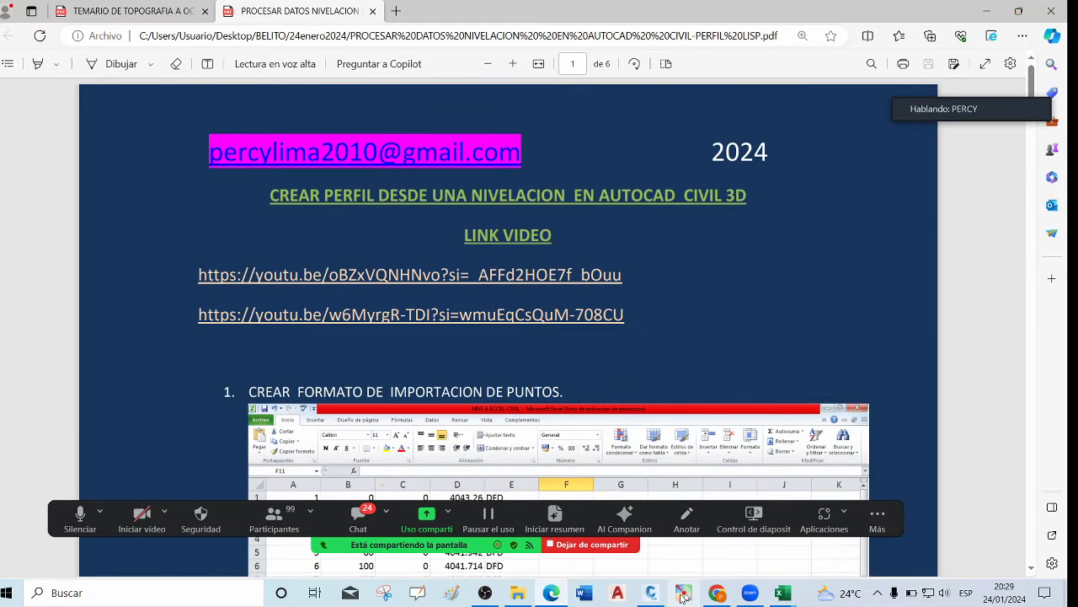
Mark the first video link on the shared screen with an 'AC 3D AutoCAD' note, then clear the marks
mouse_move(937, 112)
left_click(1002, 141)
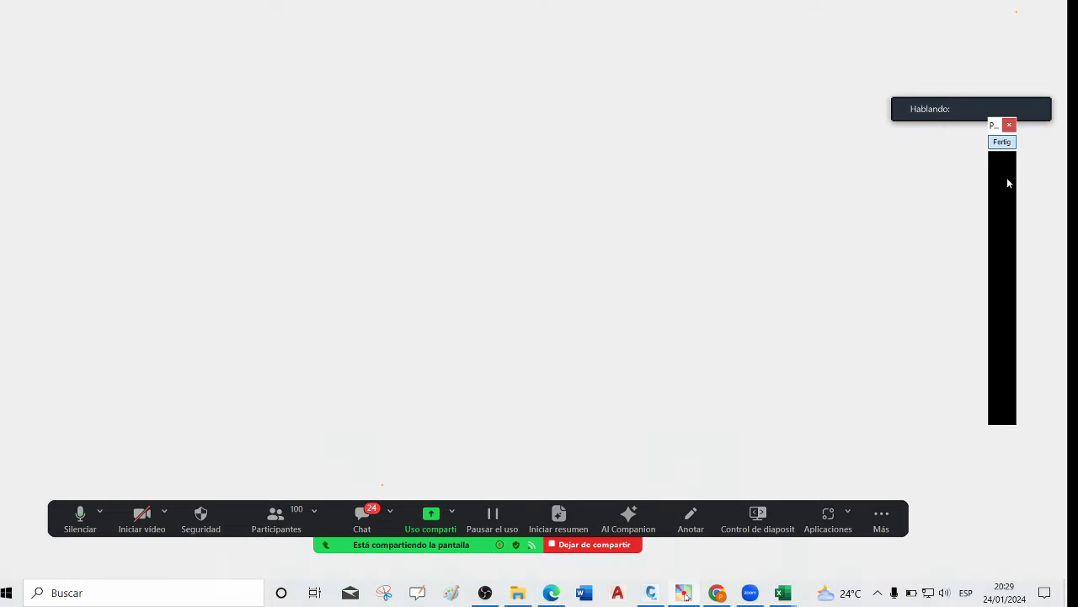
mouse_move(185, 260)
left_mouse_down()
mouse_move(206, 292)
mouse_move(384, 294)
left_mouse_up()
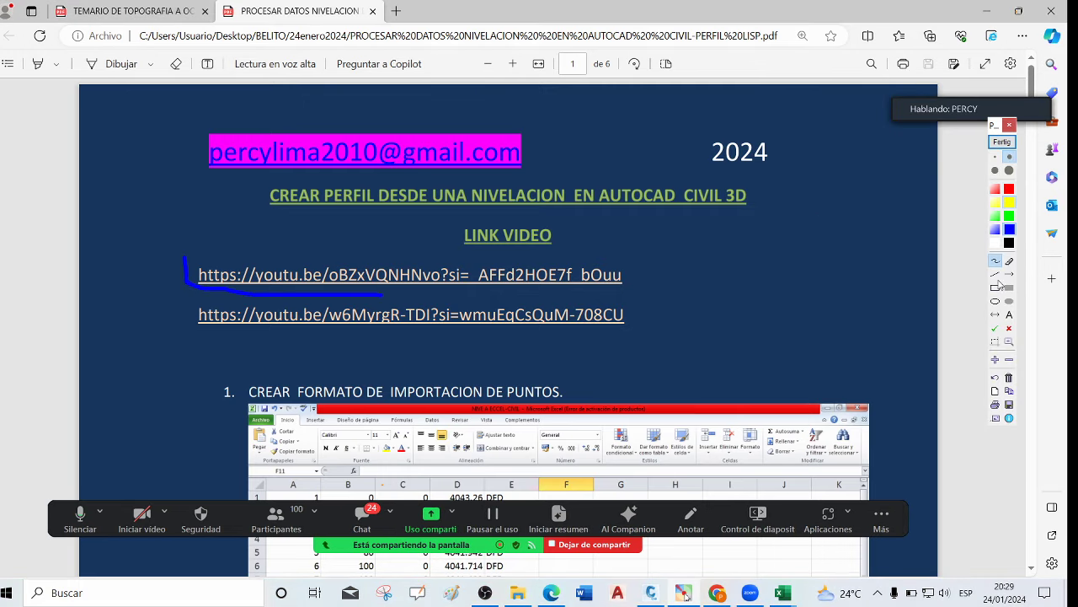
mouse_move(185, 255)
left_mouse_down()
mouse_move(185, 277)
mouse_move(211, 295)
left_mouse_up()
mouse_move(183, 254)
left_mouse_down()
mouse_move(191, 286)
mouse_move(217, 298)
mouse_move(487, 306)
mouse_move(639, 294)
mouse_move(641, 257)
mouse_move(180, 253)
left_mouse_up()
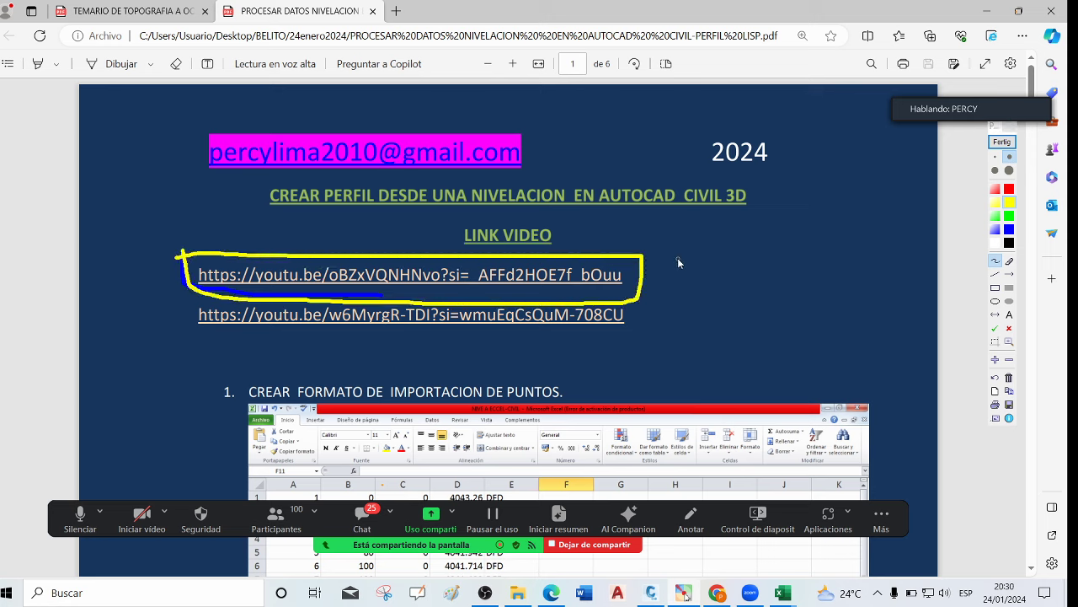
mouse_move(677, 259)
left_mouse_down()
mouse_move(665, 284)
mouse_move(691, 284)
mouse_move(689, 276)
left_mouse_up()
left_click(712, 267)
mouse_move(715, 262)
left_mouse_down()
mouse_move(743, 266)
mouse_move(739, 285)
mouse_move(769, 284)
left_mouse_up()
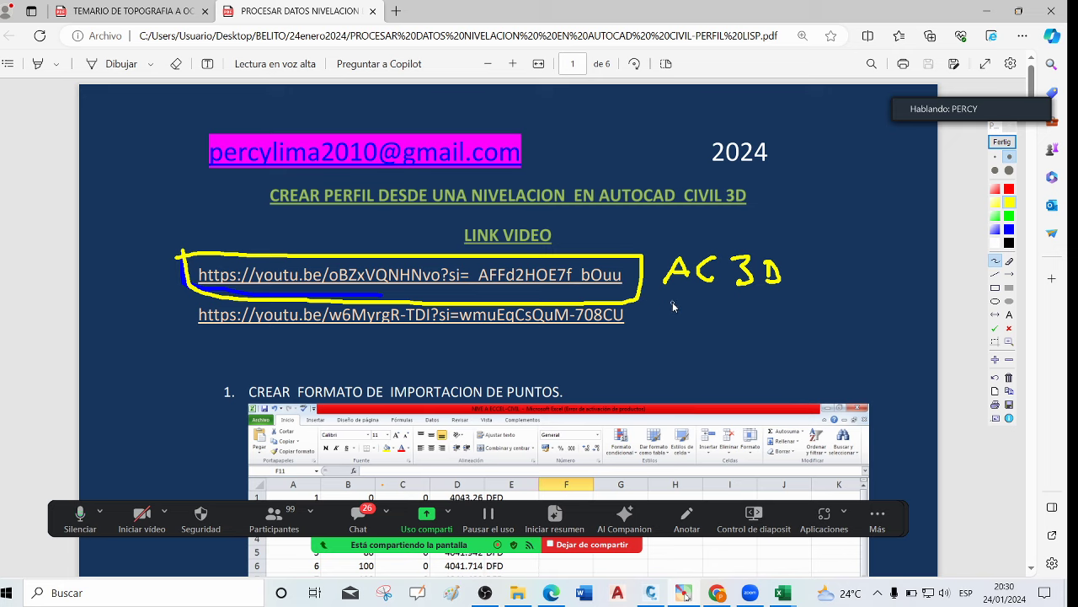
mouse_move(680, 303)
left_mouse_down()
mouse_move(735, 320)
mouse_move(727, 305)
mouse_move(729, 340)
mouse_move(713, 315)
mouse_move(738, 315)
mouse_move(747, 333)
mouse_move(751, 322)
mouse_move(745, 336)
mouse_move(749, 322)
mouse_move(811, 327)
left_mouse_up()
left_click_drag(824, 305, 831, 337)
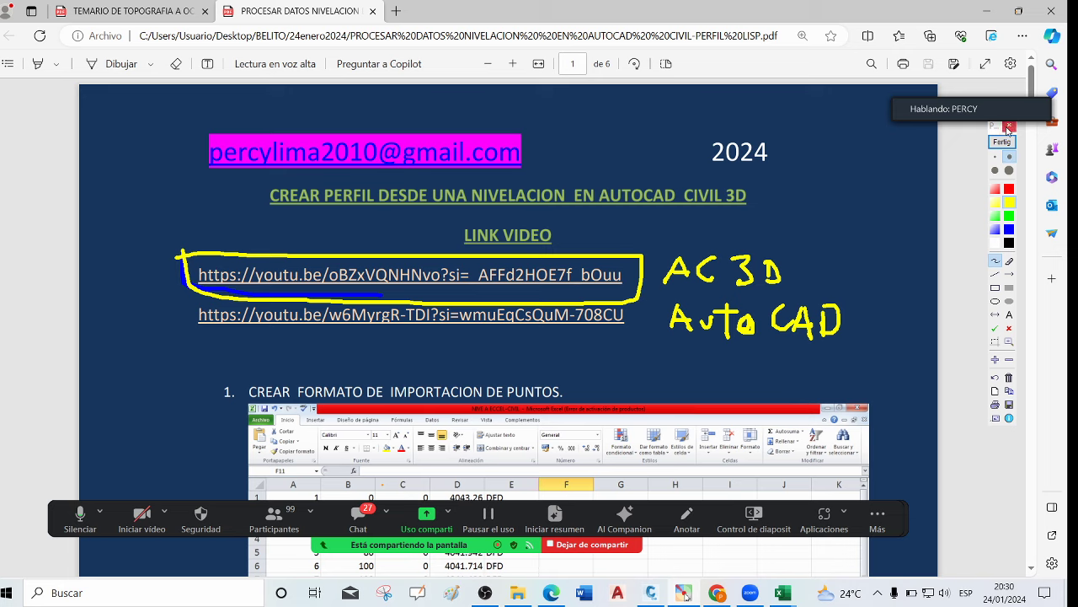
left_click(1008, 128)
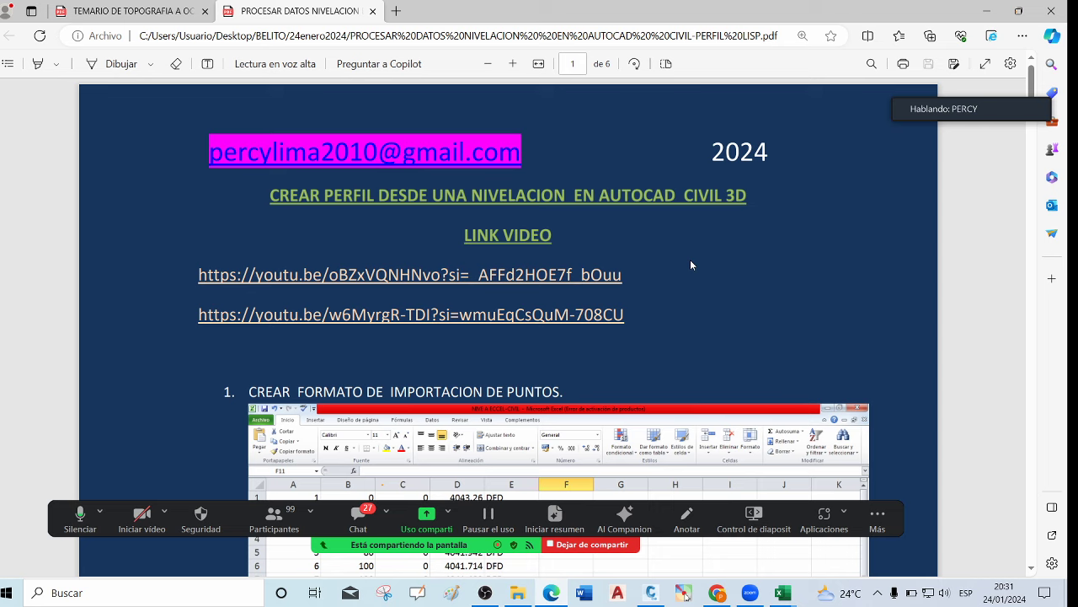
Close the leveling PDF and bring up the Civil 3D profile drawing with its bands
mouse_move(942, 101)
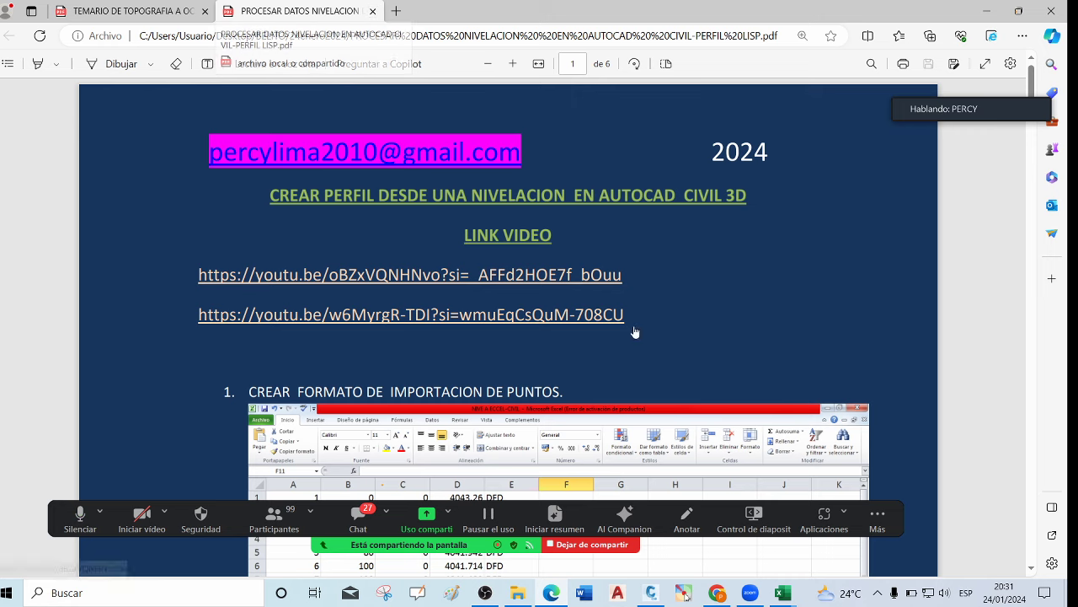
left_click(373, 11)
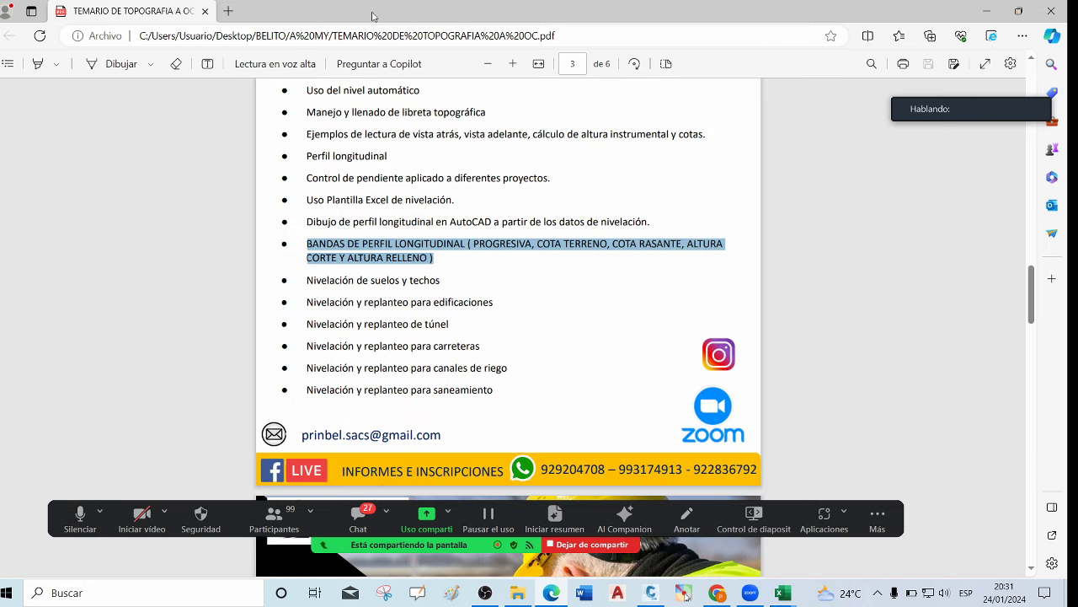
mouse_move(786, 596)
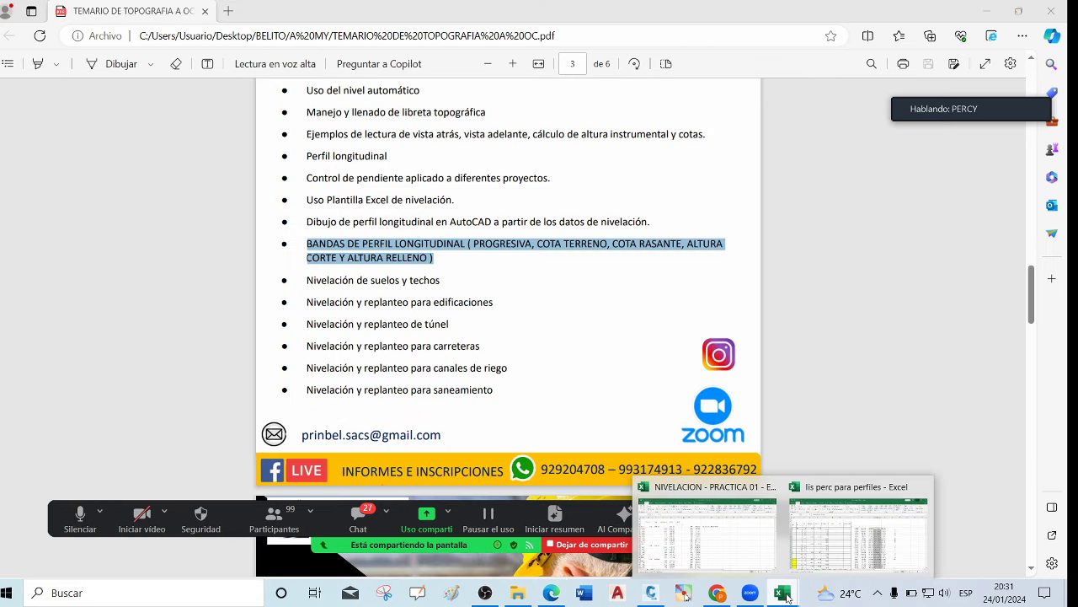
left_click(684, 593)
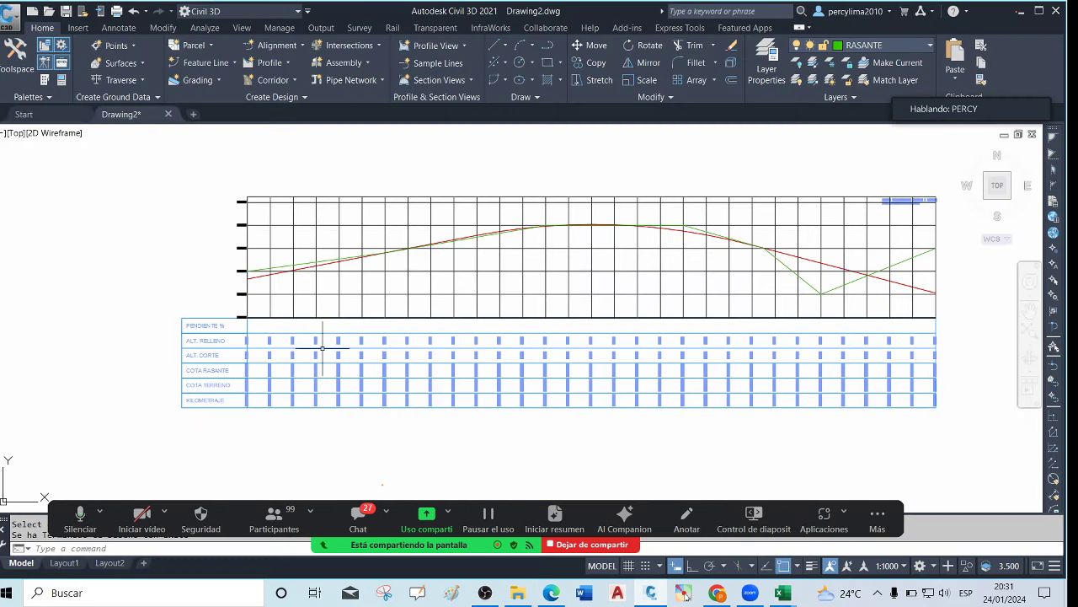
scroll(258, 319, "up", 4)
scroll(287, 295, "down", 2)
scroll(253, 339, "up", 4)
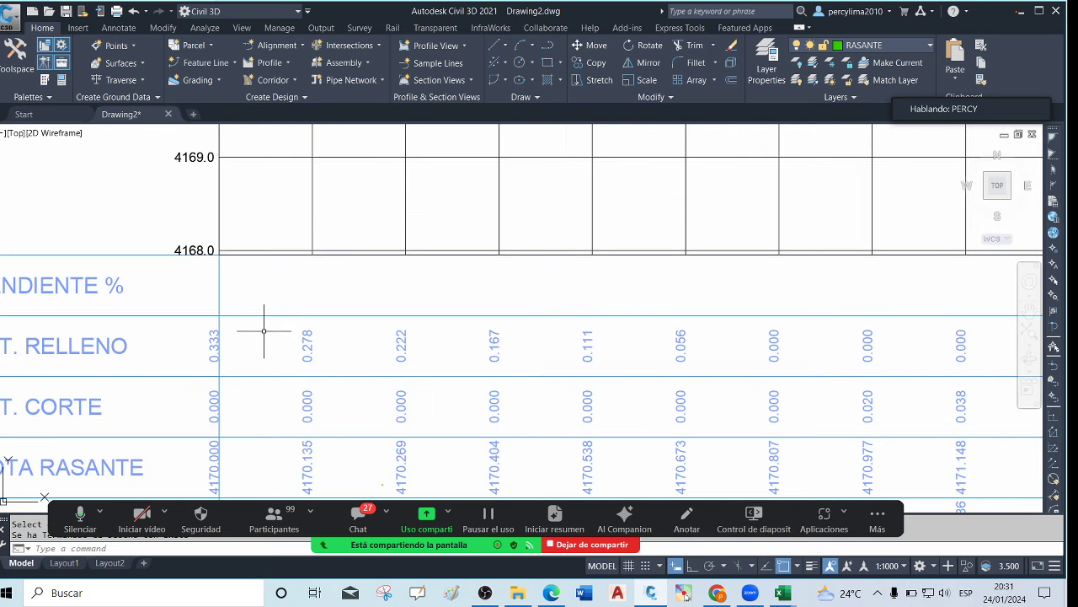
scroll(337, 301, "down", 4)
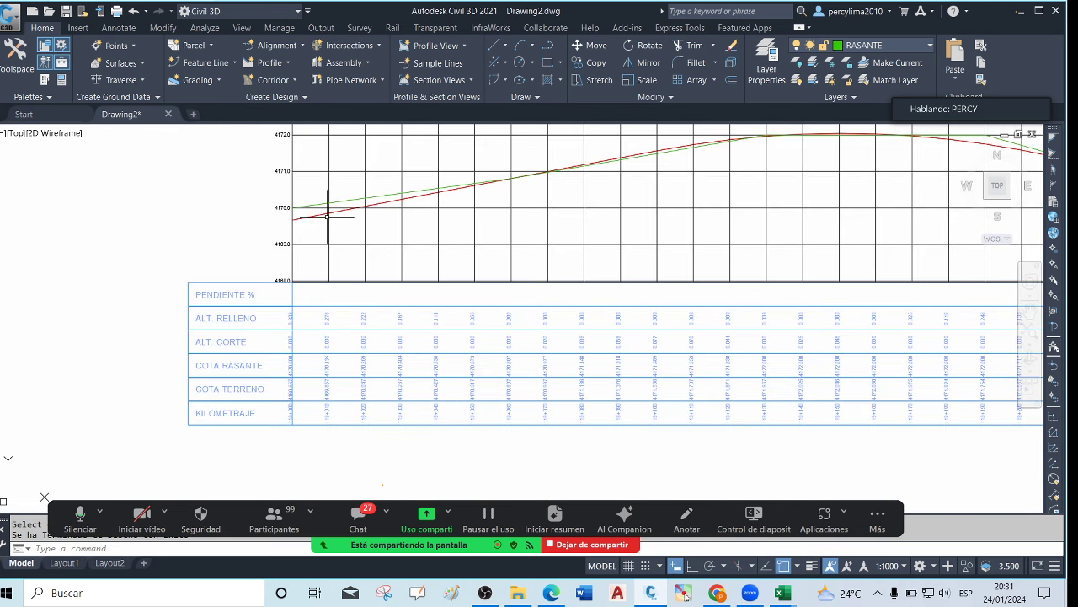
scroll(345, 207, "up", 4)
scroll(371, 246, "down", 4)
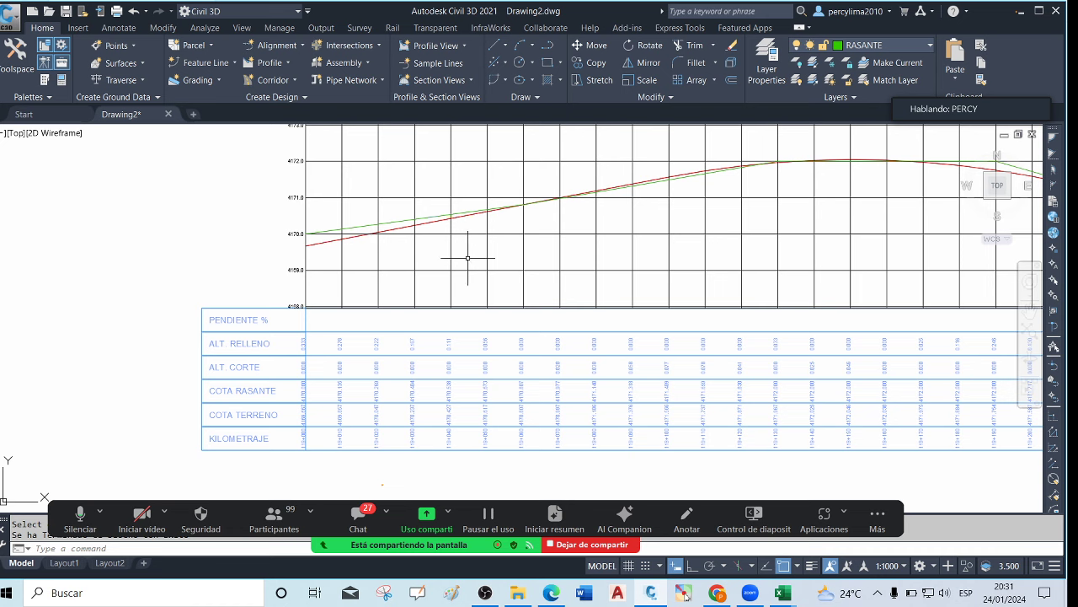
Label the green profile's grade slopes with the RAC routine's Pendientes function
type("rac")
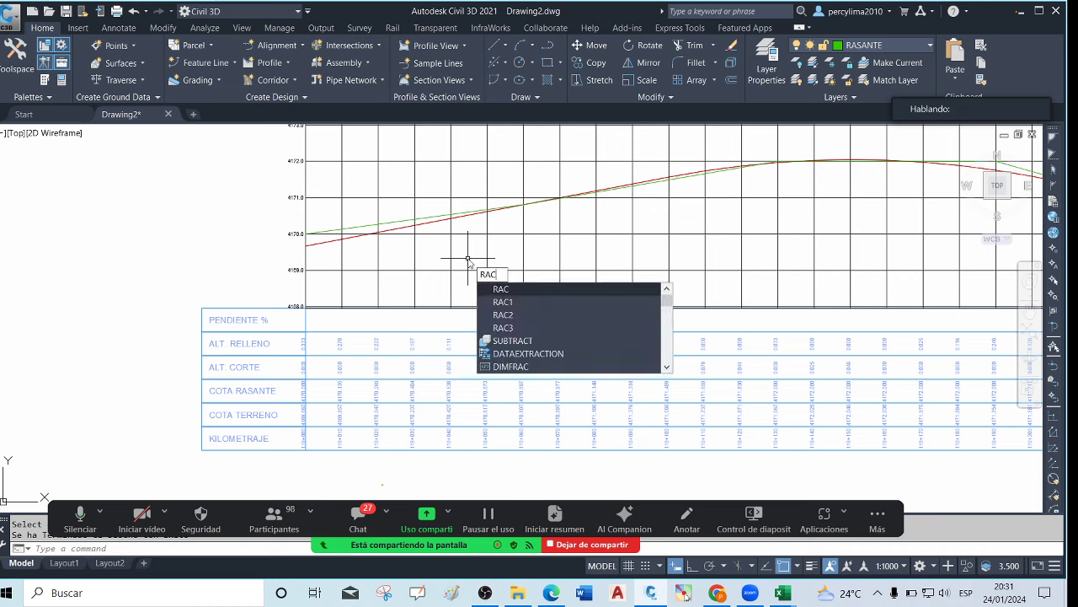
key("Return")
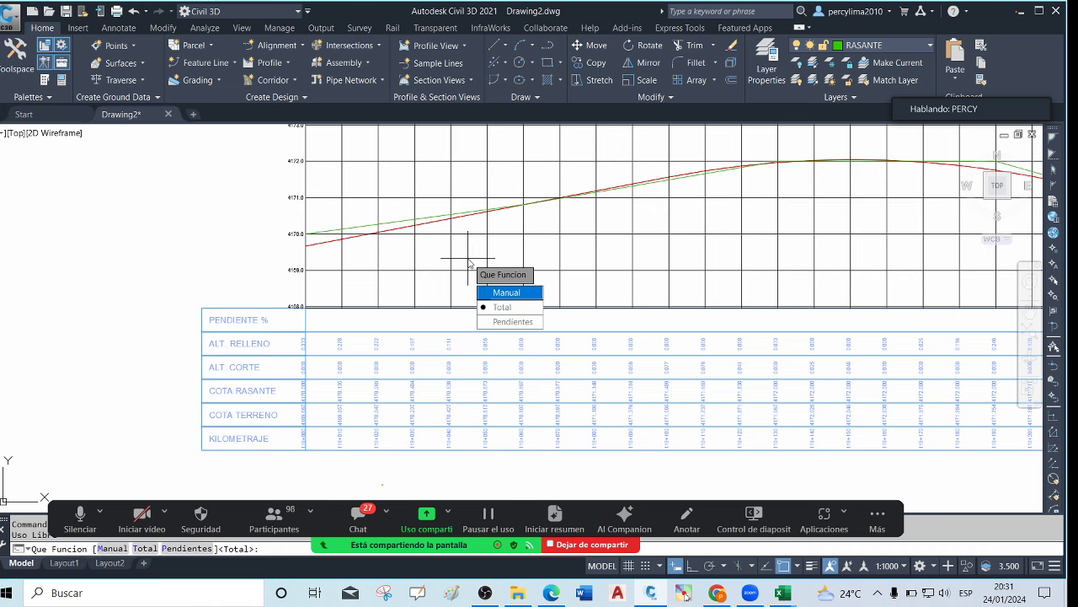
left_click(512, 322)
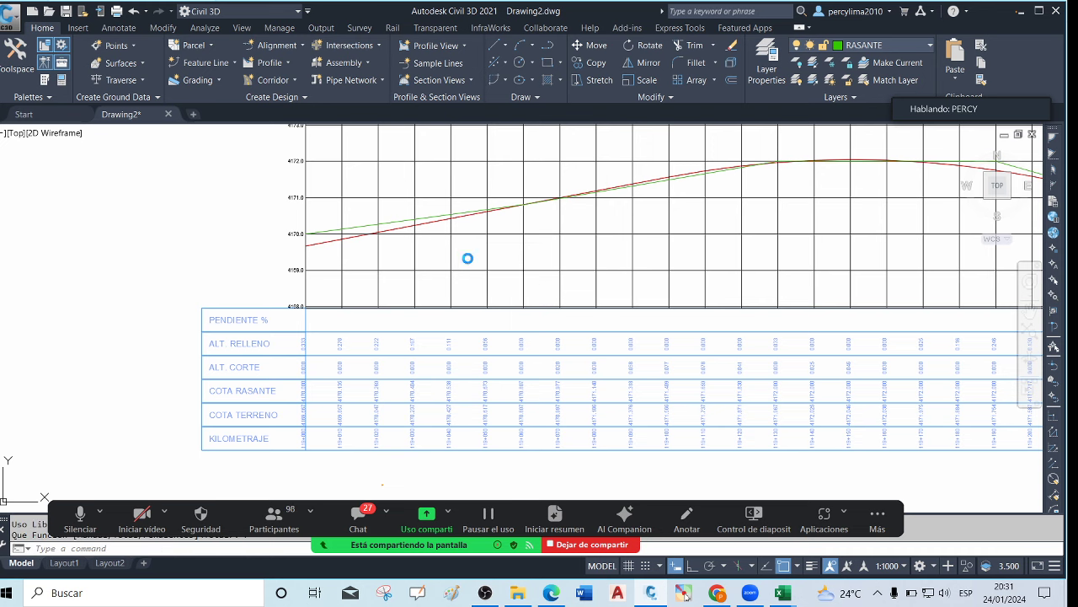
left_click(423, 216)
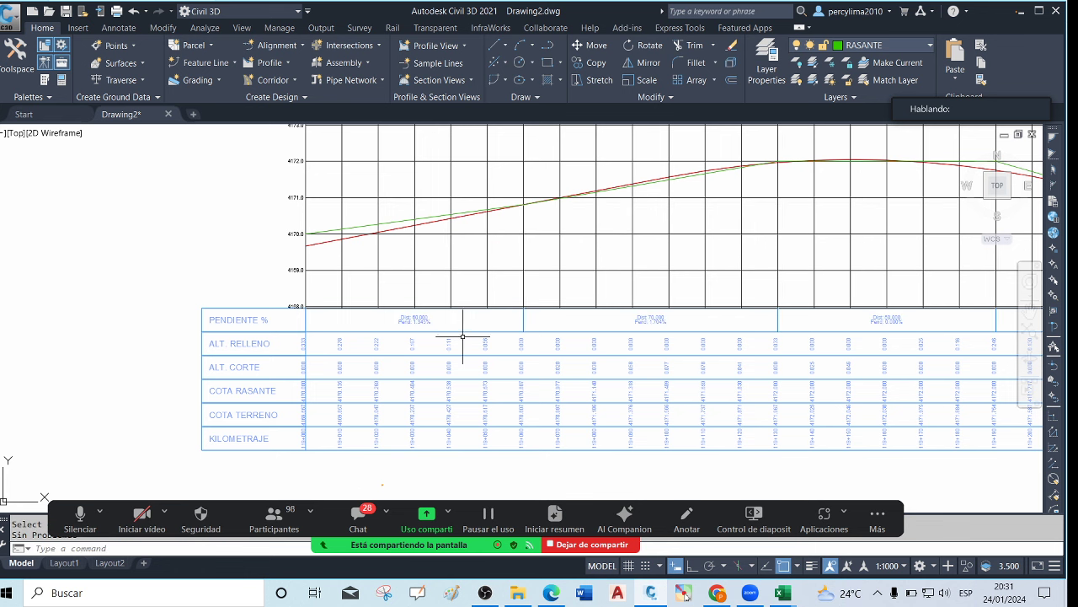
Zoom along the PENDIENTE % band to read Dist 60.000 / 1.345% and Dist 70.000 / 1.704%
scroll(465, 344, "up", 5)
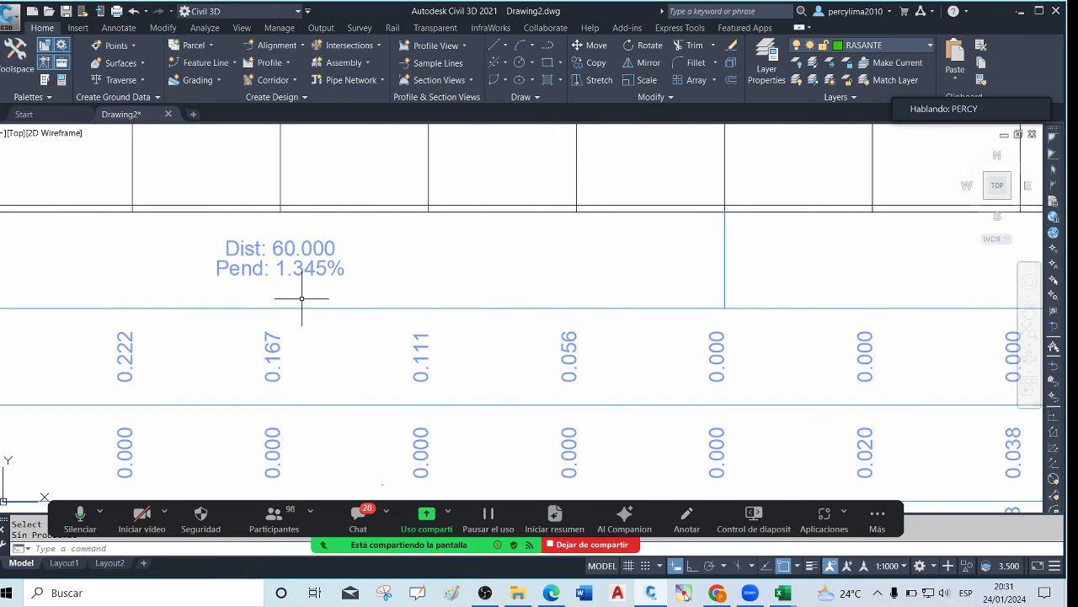
scroll(300, 299, "down", 3)
scroll(300, 298, "up", 3)
scroll(324, 301, "down", 1)
scroll(323, 301, "down", 4)
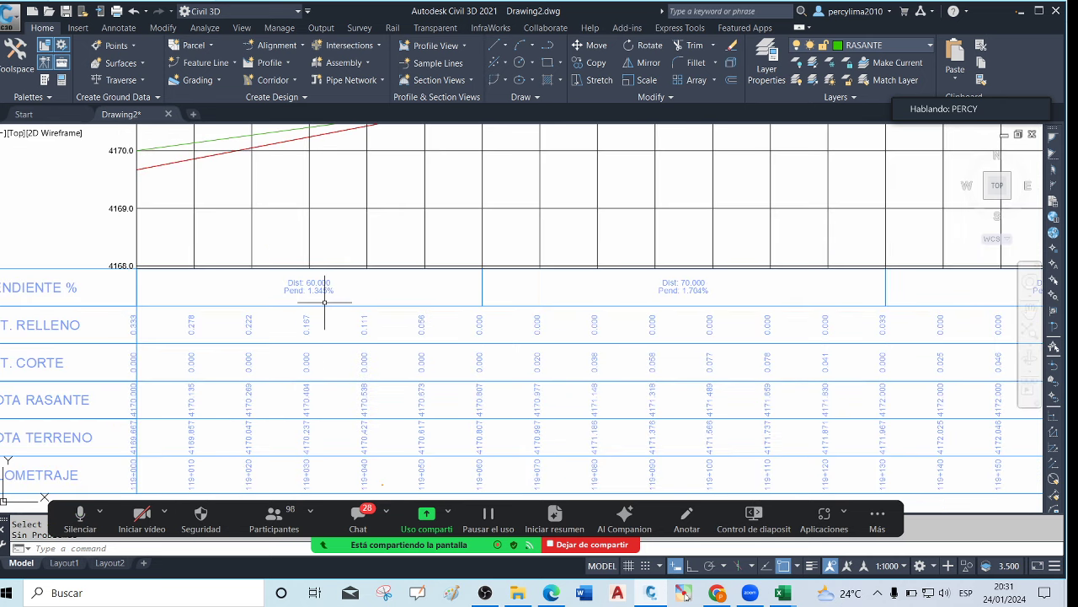
scroll(313, 294, "up", 2)
scroll(373, 180, "down", 3)
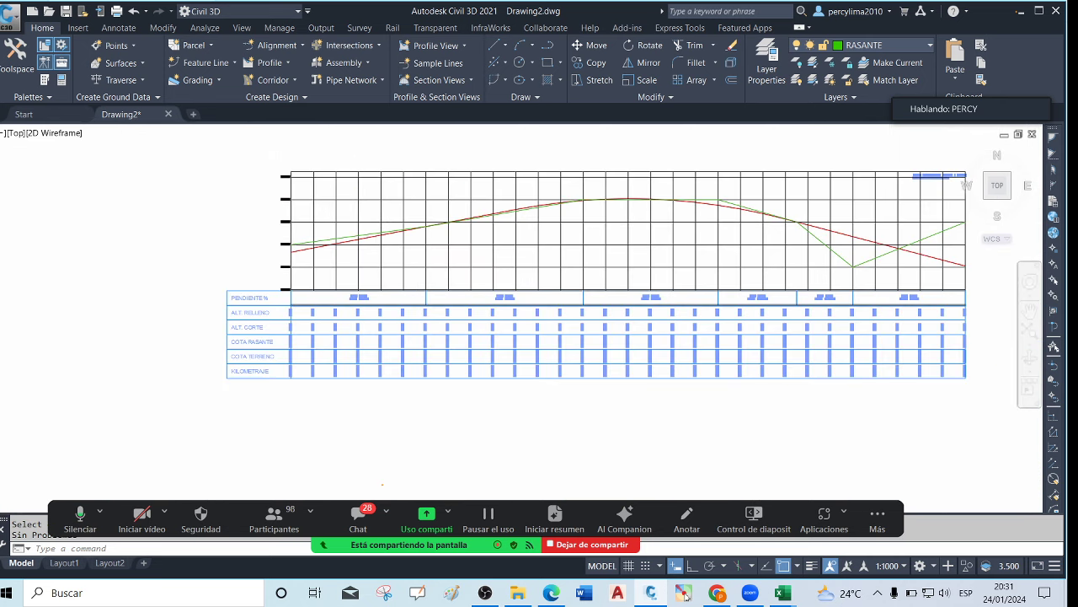
scroll(386, 279, "up", 6)
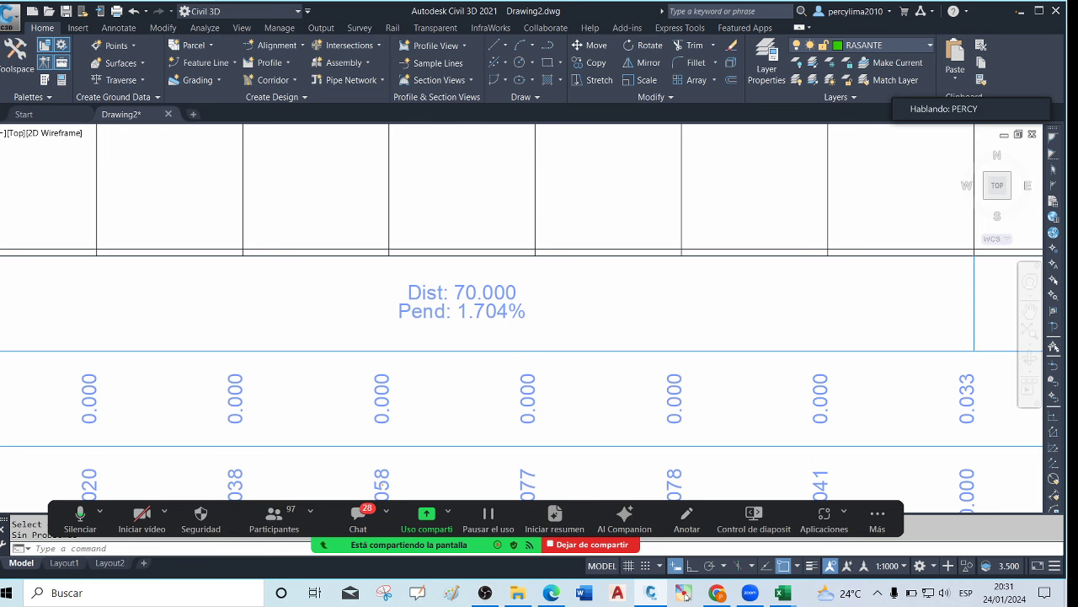
scroll(484, 333, "down", 3)
scroll(459, 307, "down", 2)
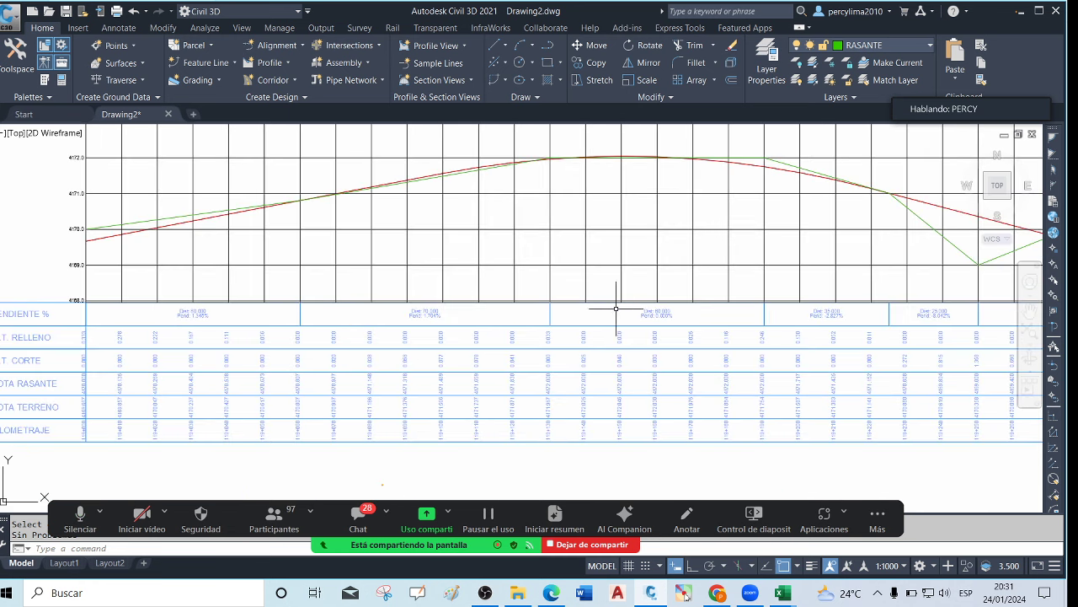
scroll(615, 309, "up", 5)
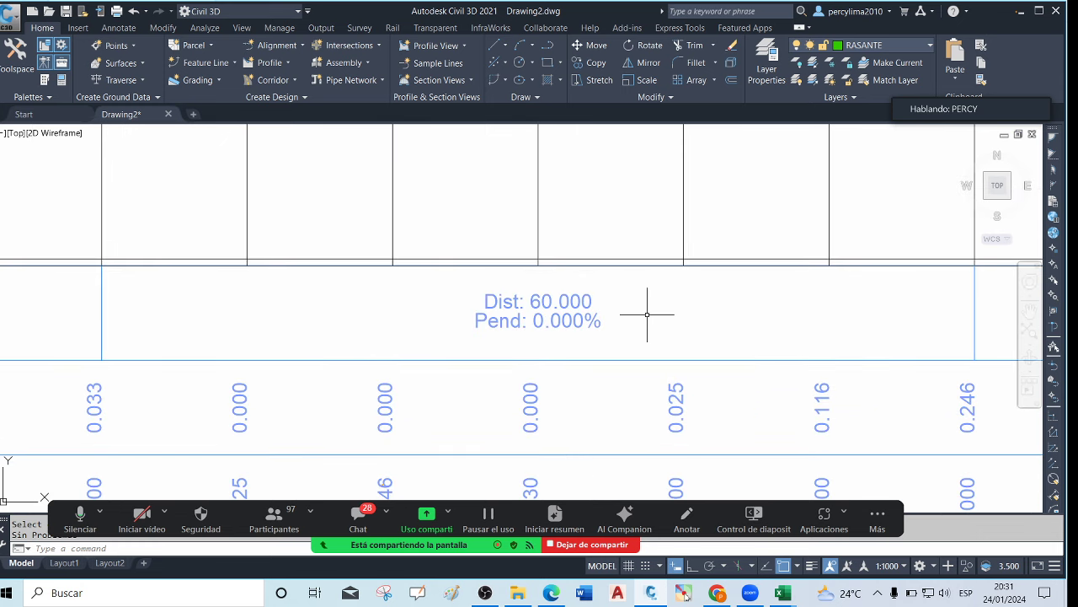
scroll(646, 312, "down", 6)
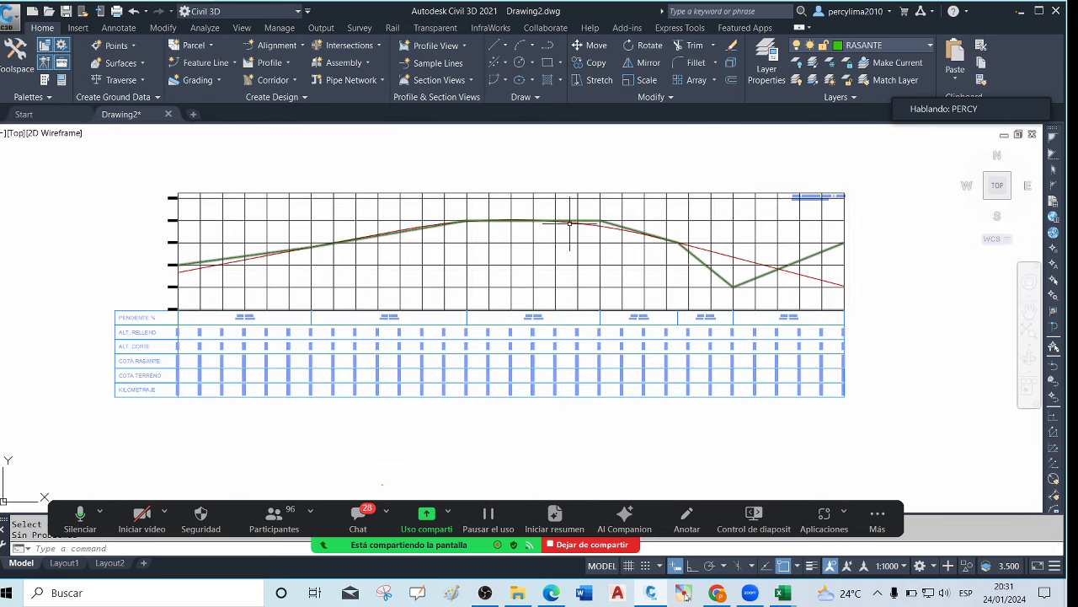
scroll(630, 286, "up", 5)
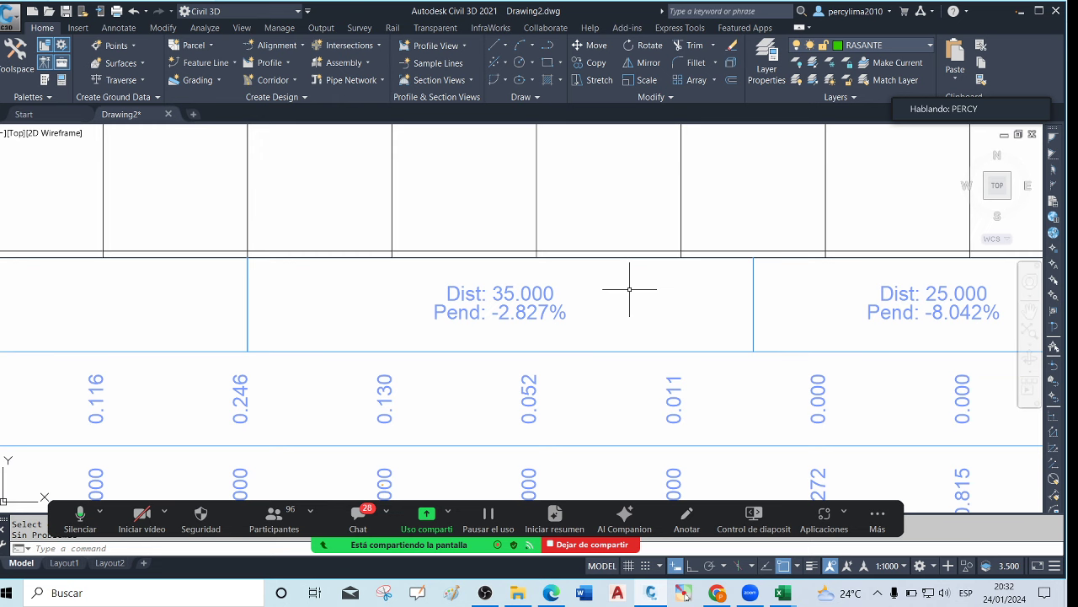
scroll(485, 320, "down", 2)
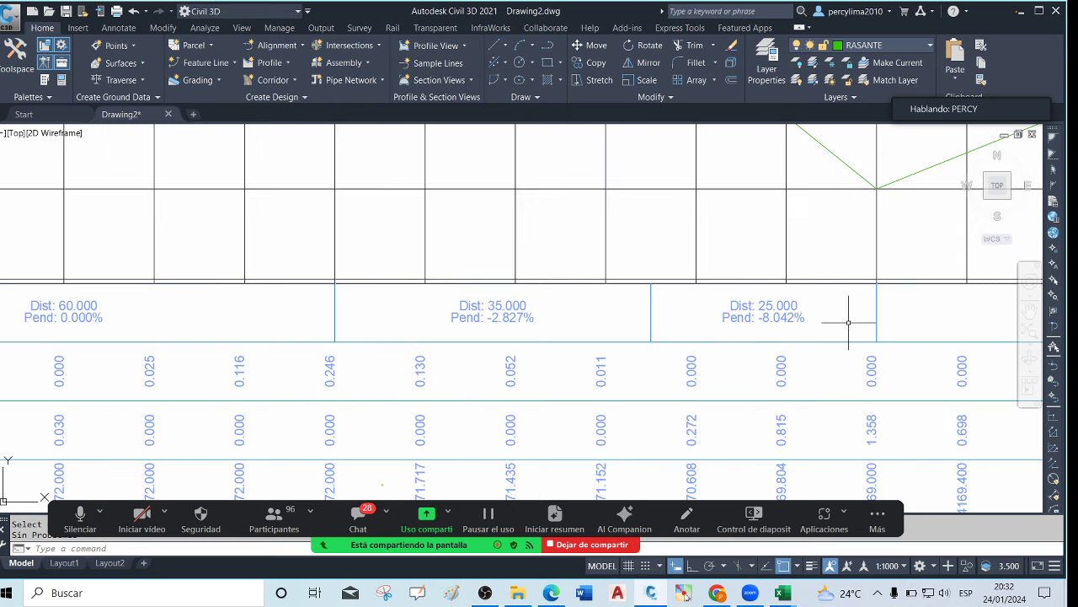
scroll(848, 322, "up", 1)
scroll(847, 323, "down", 7)
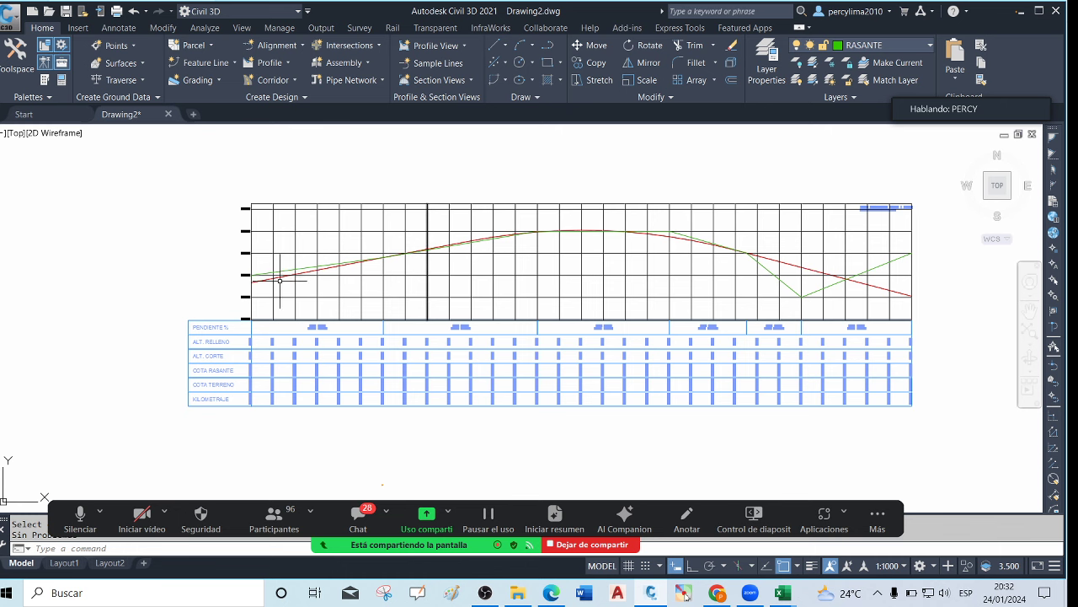
scroll(280, 281, "up", 2)
scroll(363, 257, "down", 2)
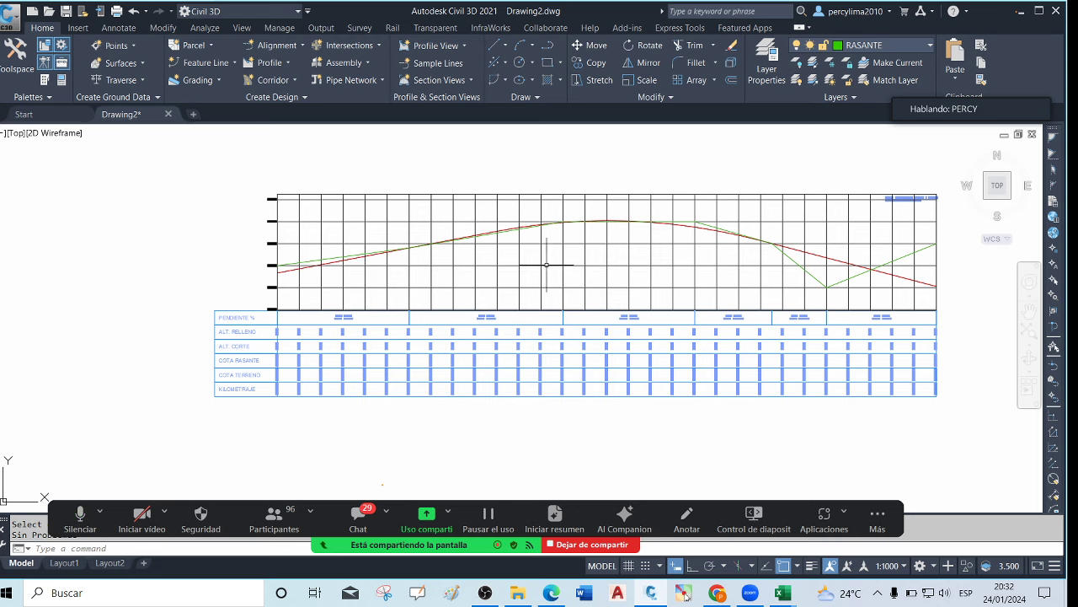
scroll(413, 242, "up", 2)
scroll(413, 242, "up", 2)
scroll(513, 278, "down", 3)
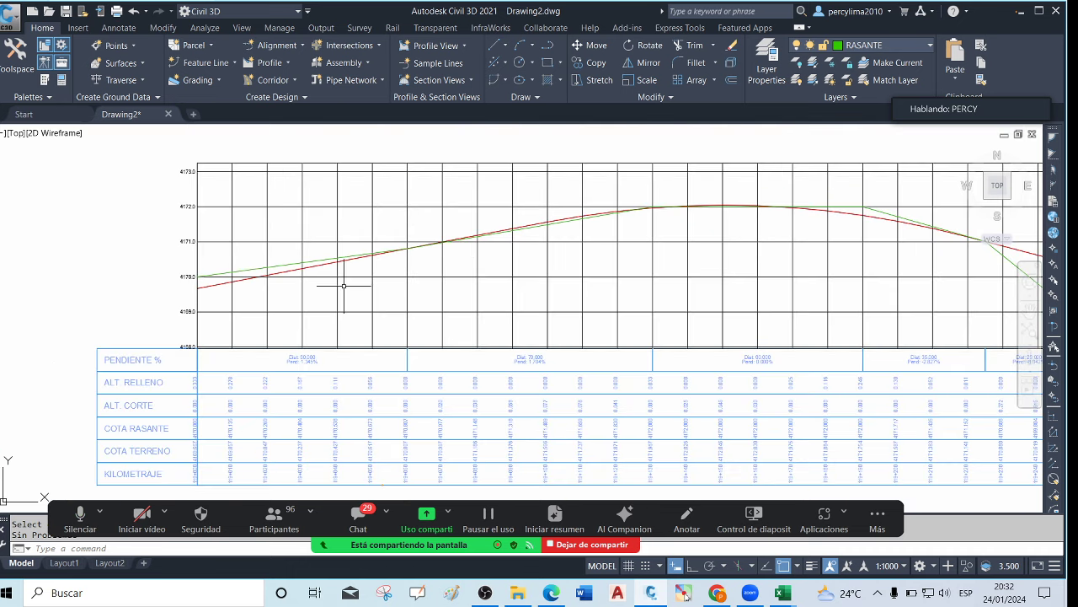
scroll(230, 310, "up", 2)
scroll(341, 247, "down", 2)
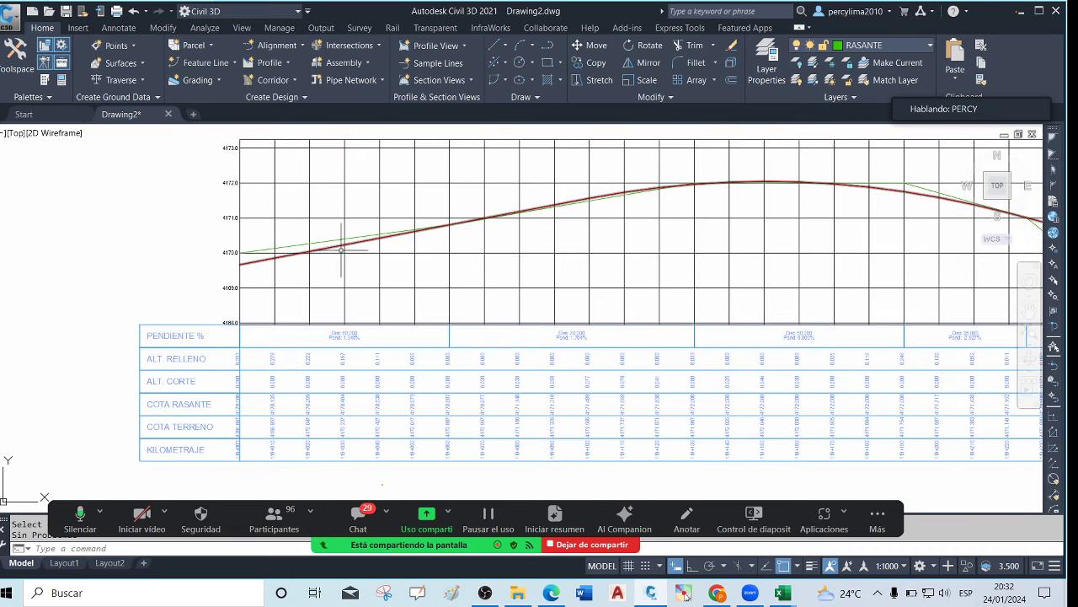
Start the TX text command, cancel it, and keep inspecting the profile bands
type("tx")
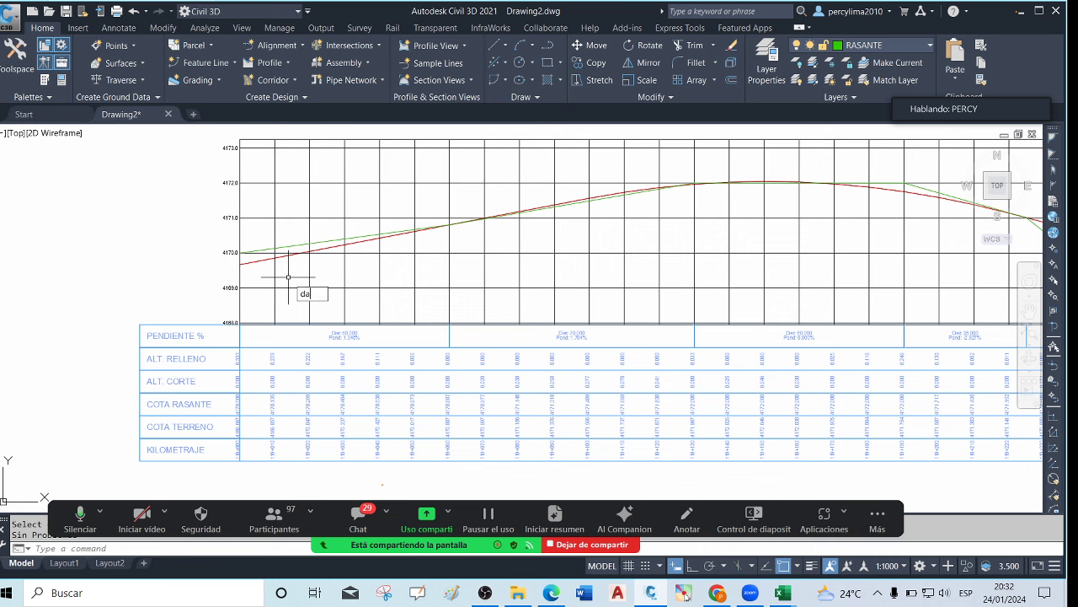
key("Return")
key("Escape")
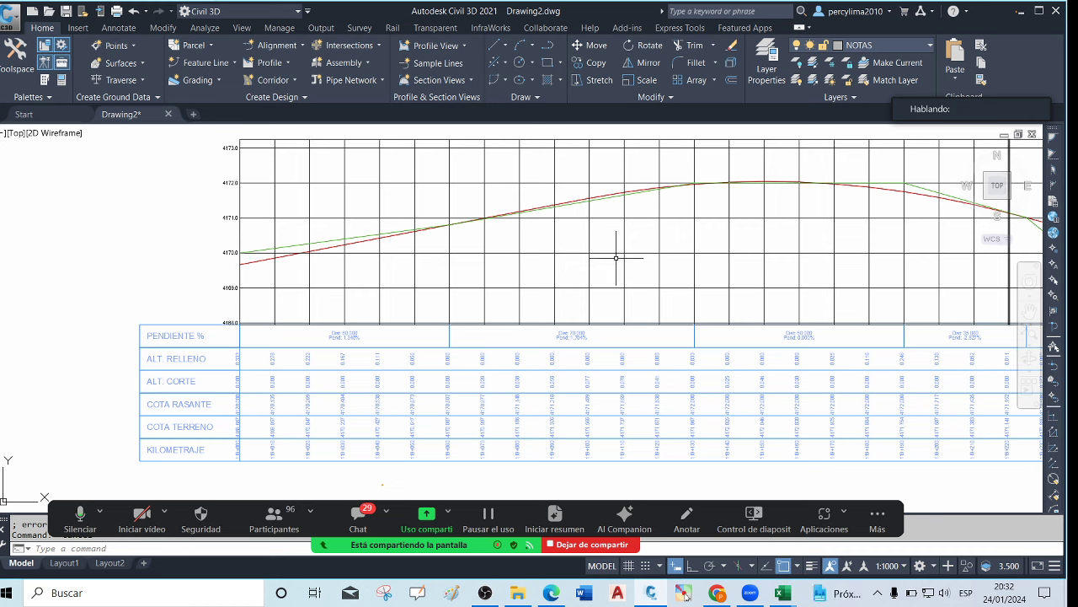
scroll(362, 305, "up", 7)
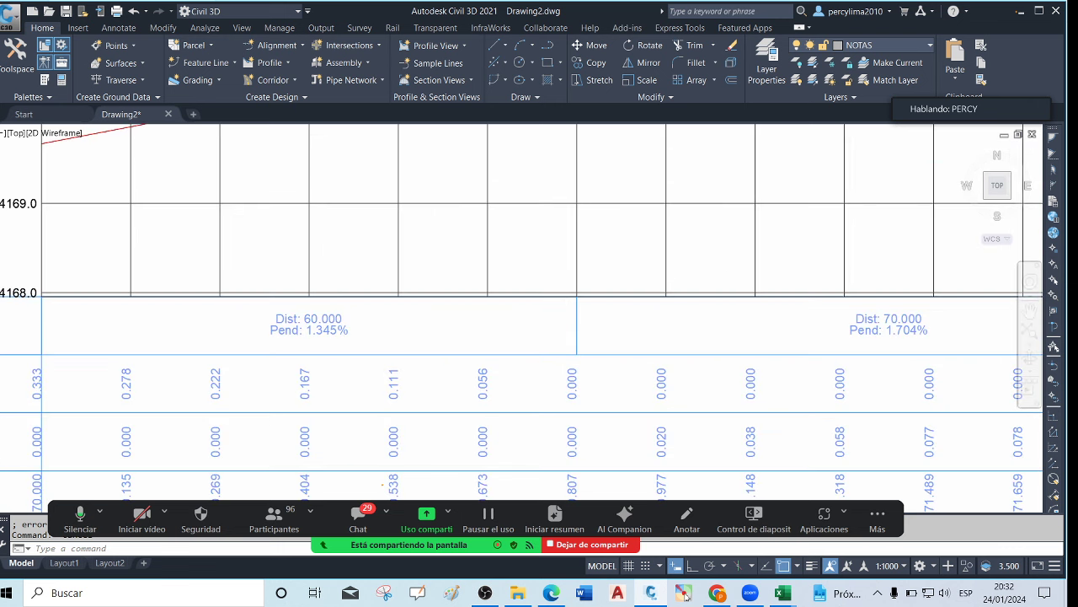
scroll(405, 305, "down", 5)
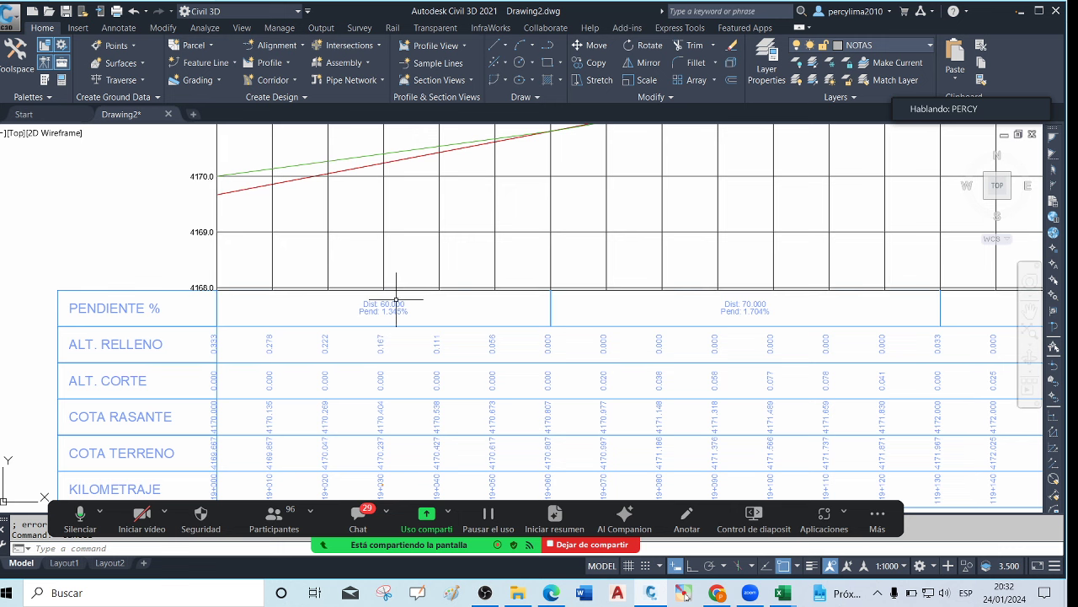
scroll(398, 304, "up", 2)
scroll(375, 304, "up", 2)
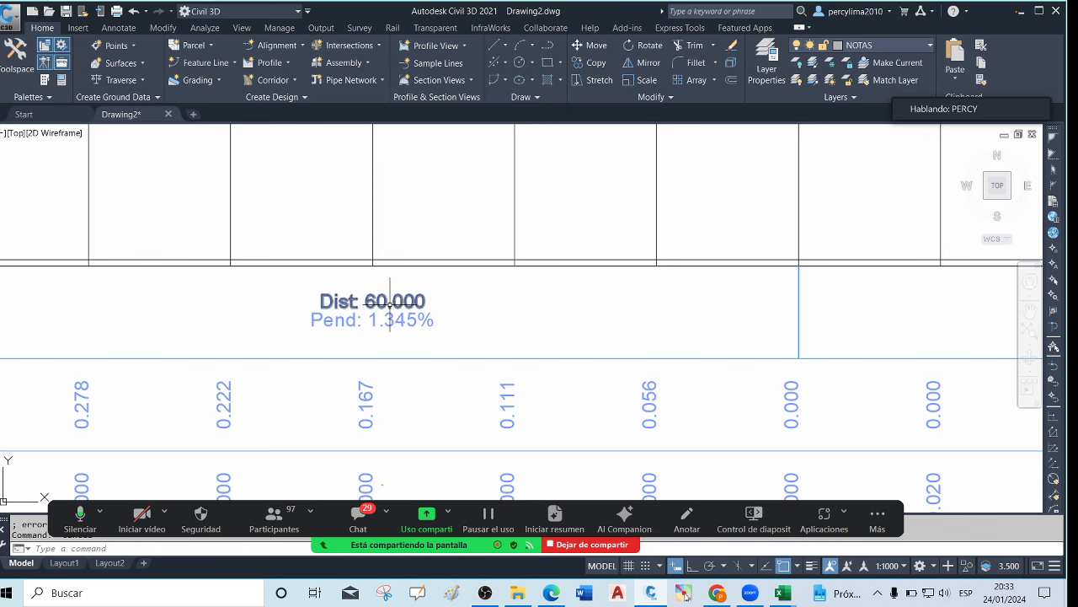
scroll(390, 301, "down", 2)
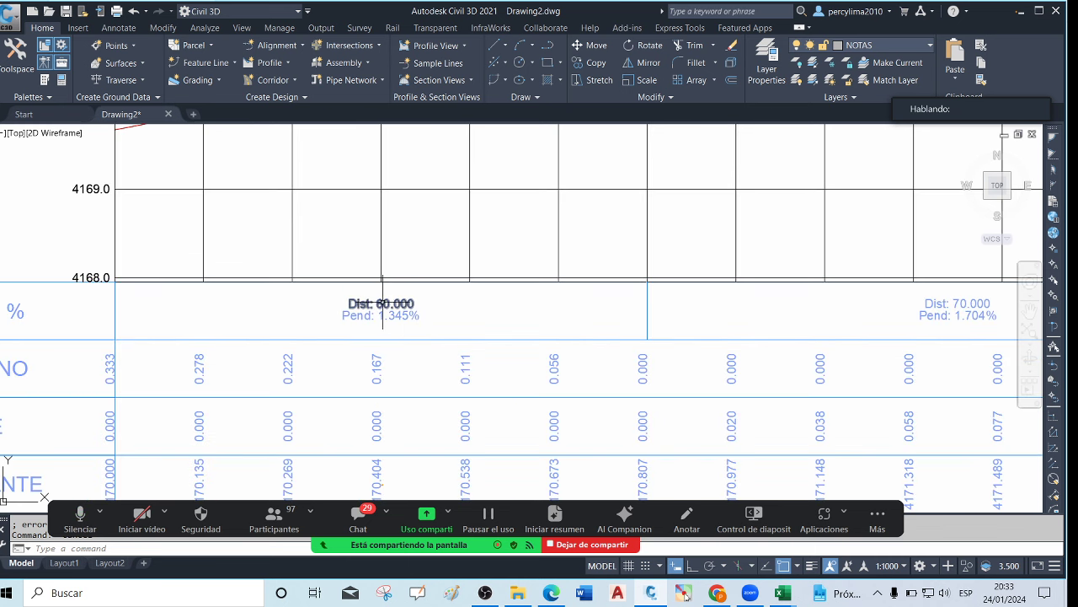
scroll(383, 304, "down", 1)
scroll(396, 311, "down", 3)
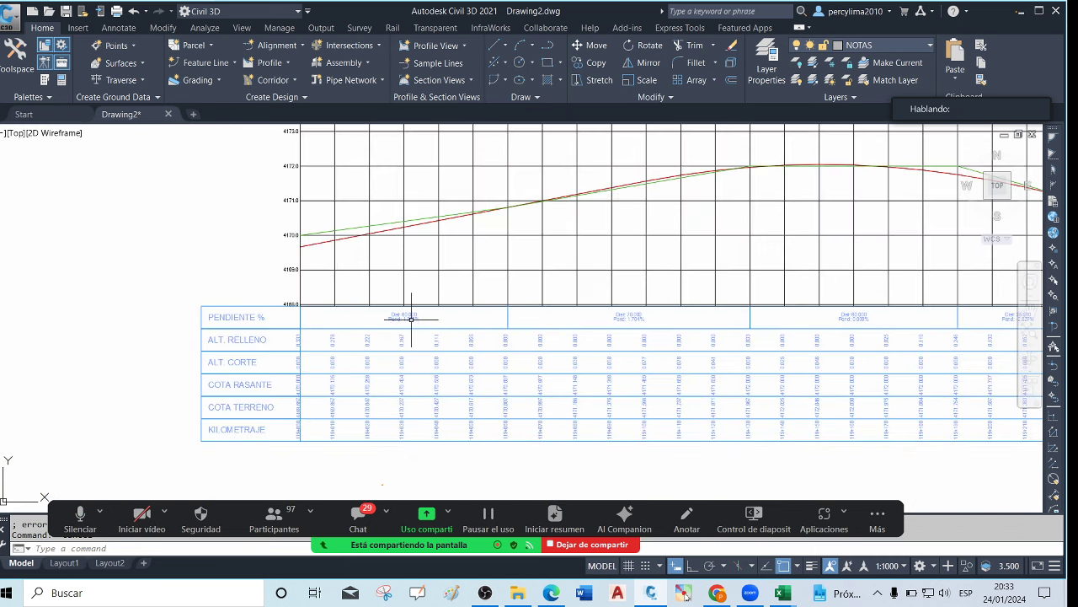
scroll(393, 217, "up", 2)
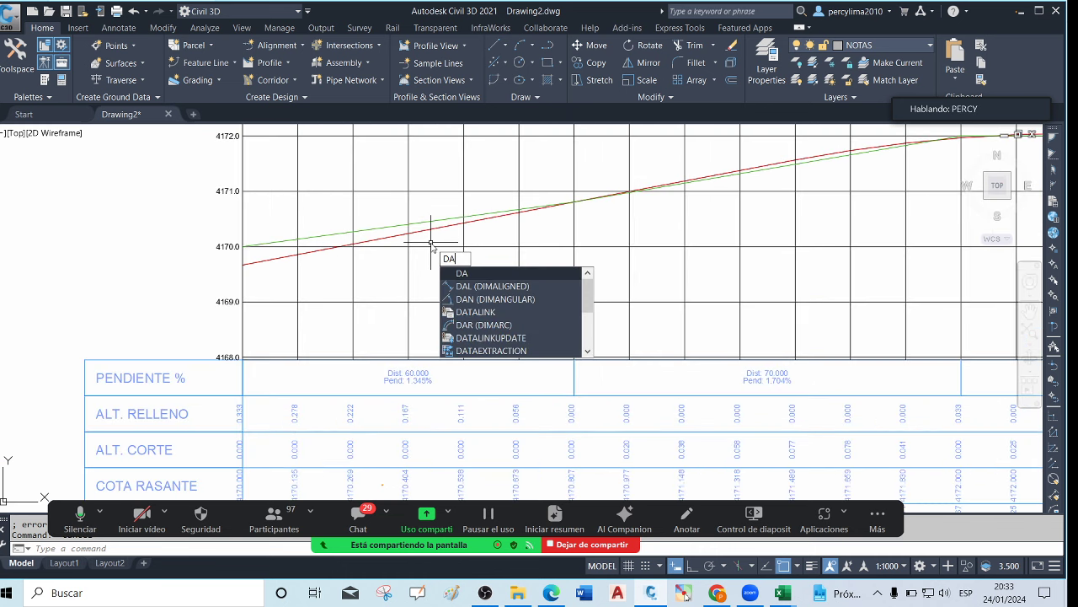
Label the rising grade with Simple text at distance 50 and elevation 4170.5
key("Return")
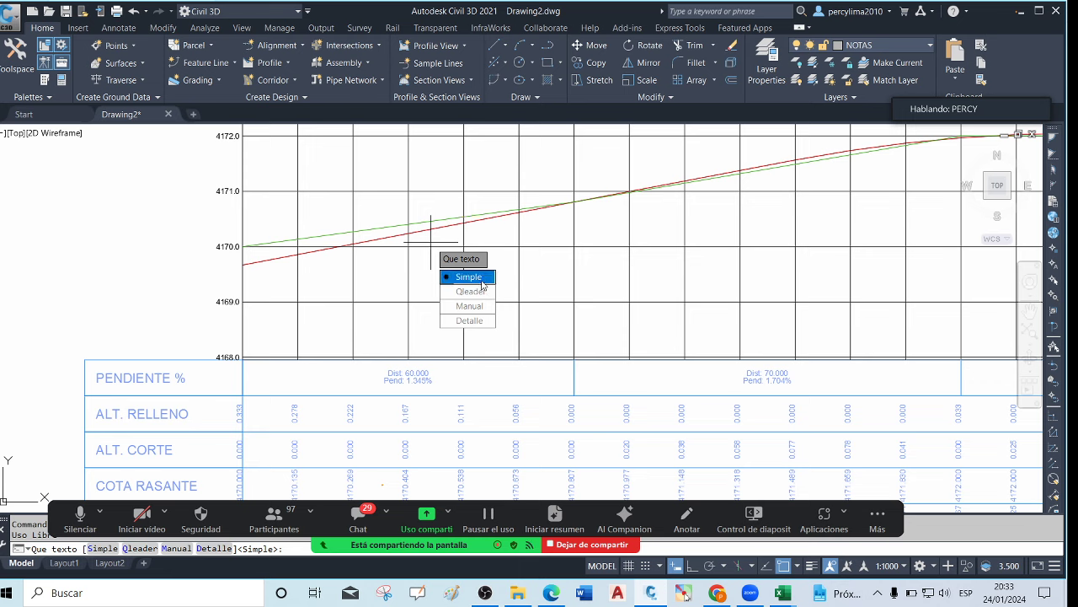
left_click(470, 306)
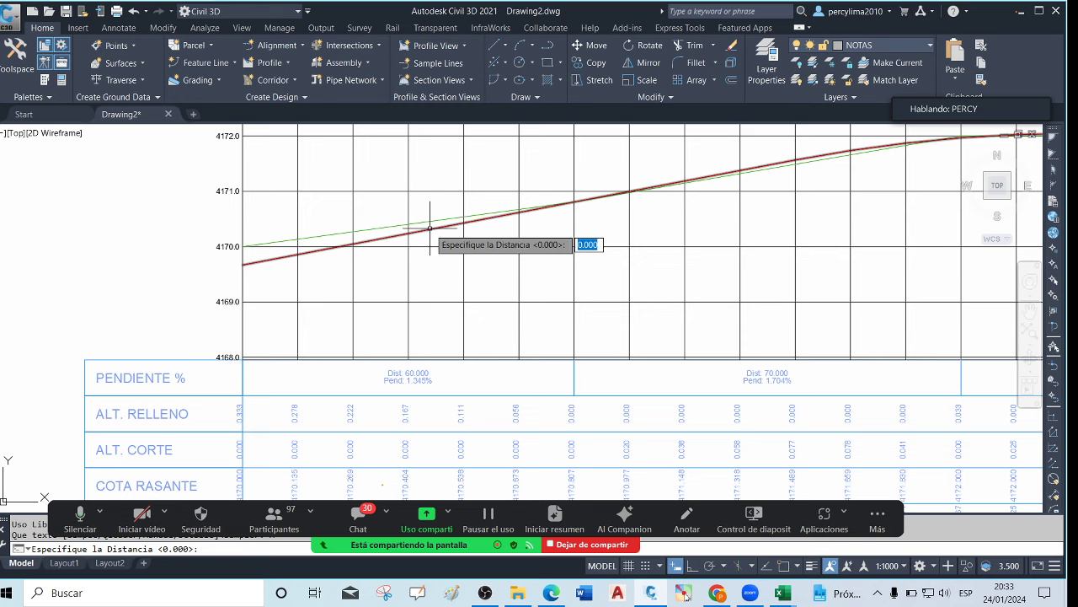
type("5")
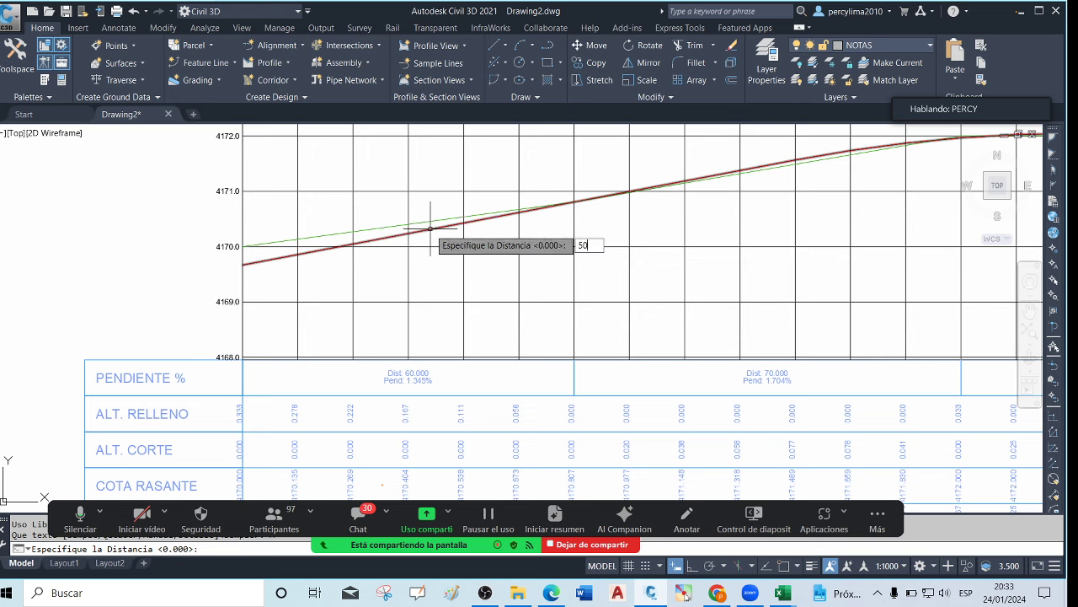
type("0")
key("Return")
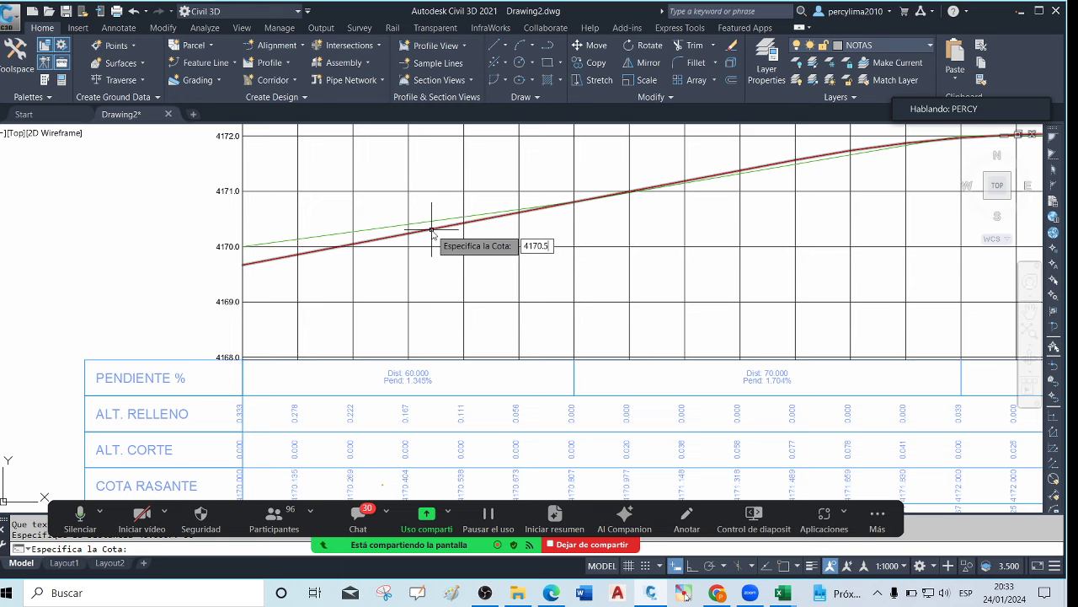
key("Return")
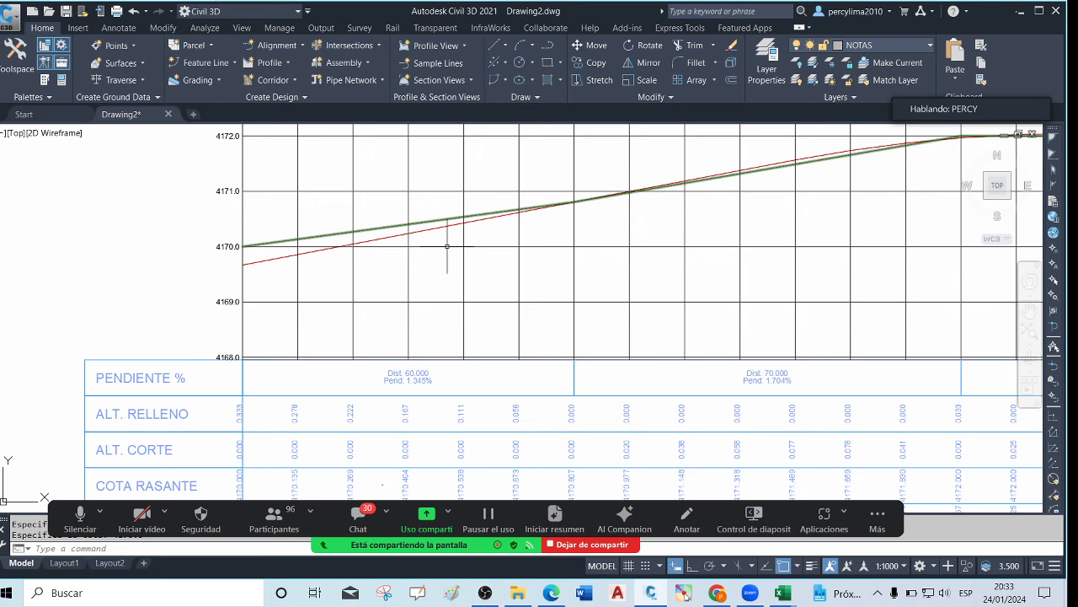
scroll(447, 246, "down", 1)
scroll(518, 228, "up", 3)
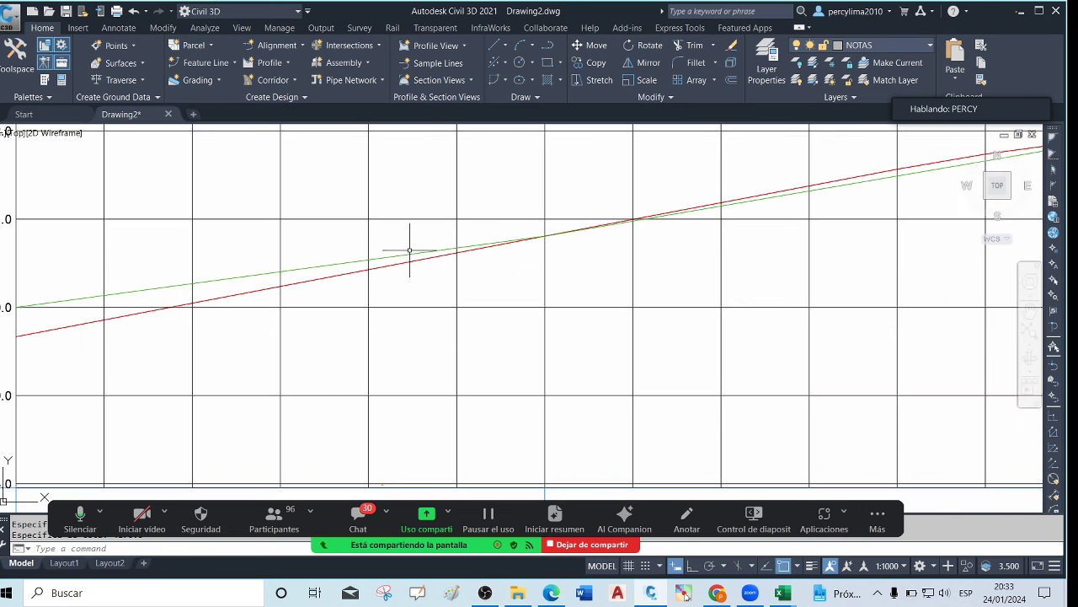
scroll(393, 248, "down", 4)
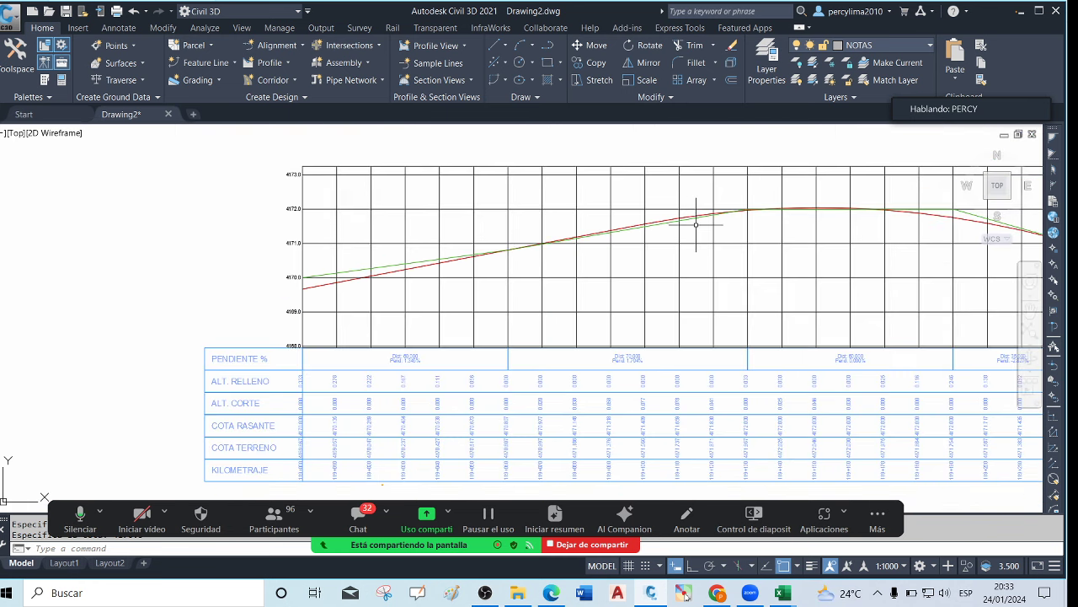
scroll(440, 290, "up", 2)
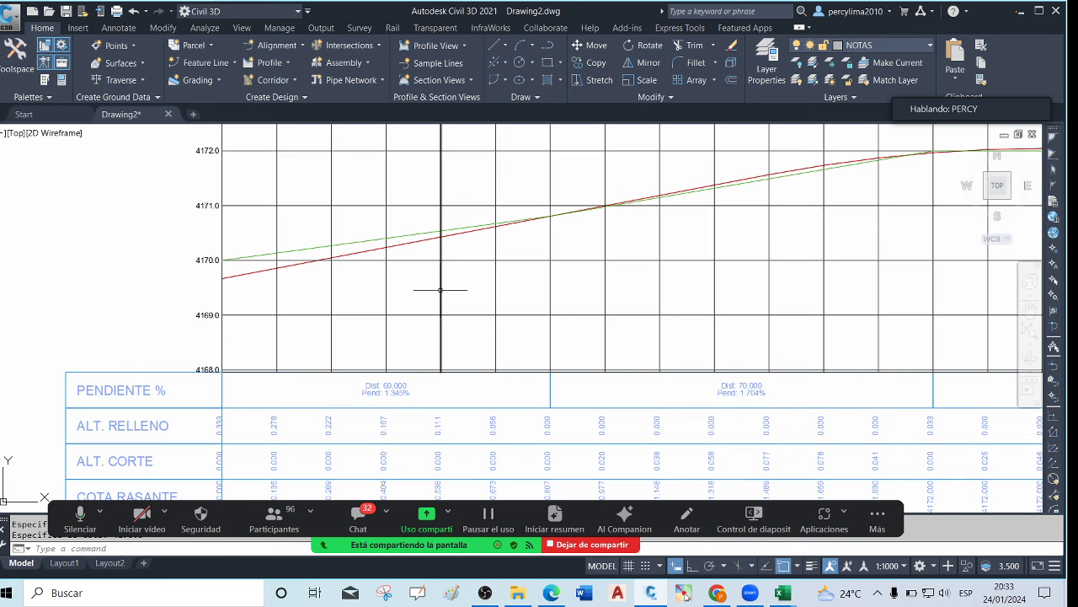
Rerun the RA labelling routine with the manual text option
type("RA")
key("Return")
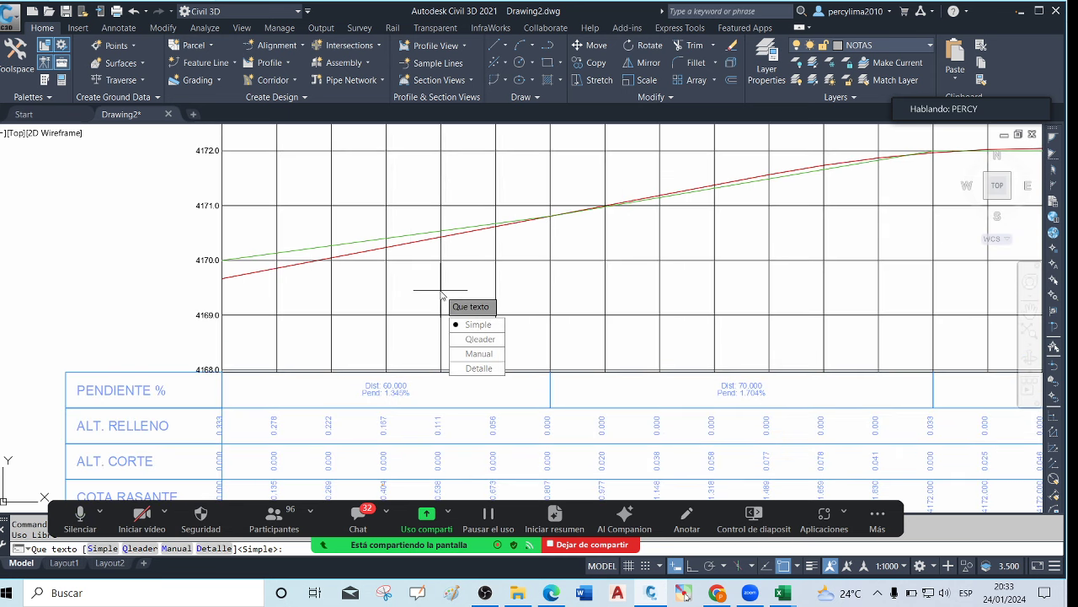
left_click(478, 353)
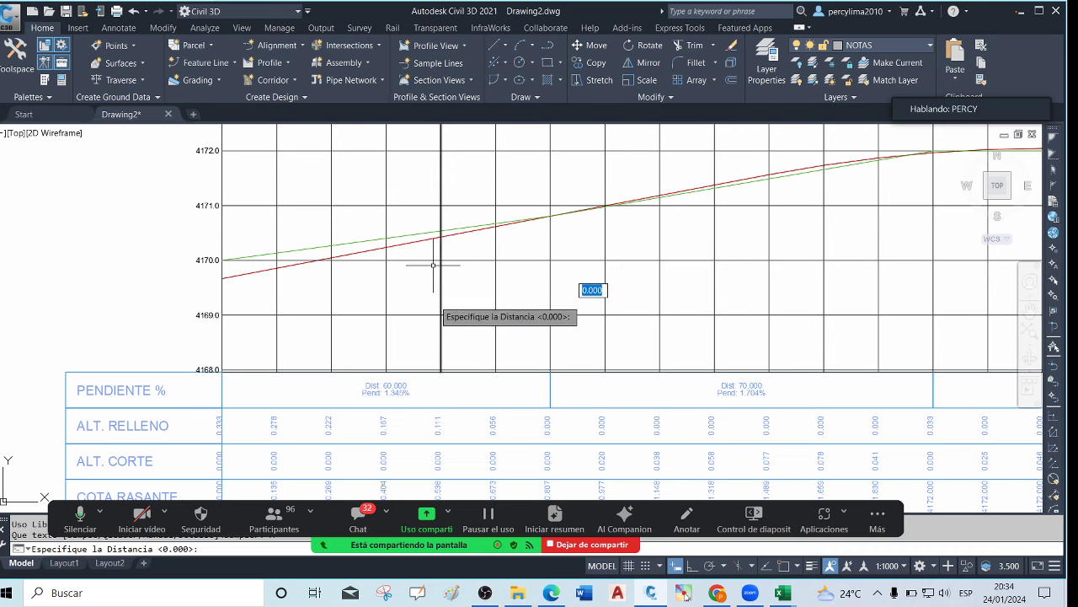
scroll(298, 341, "down", 2)
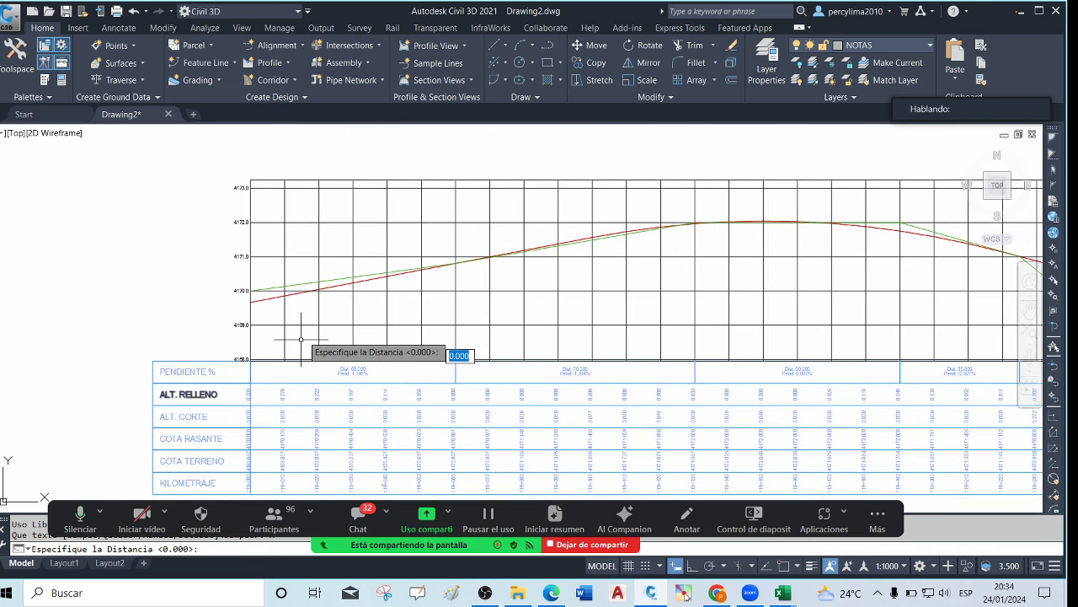
scroll(253, 413, "down", 2)
scroll(268, 425, "up", 4)
scroll(269, 430, "up", 4)
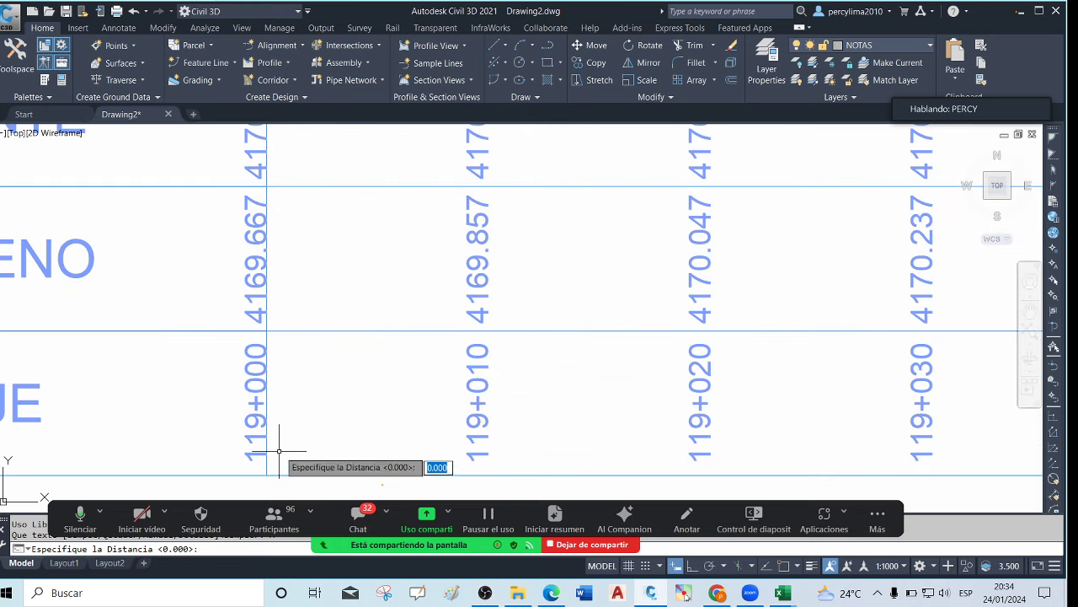
scroll(253, 441, "up", 3)
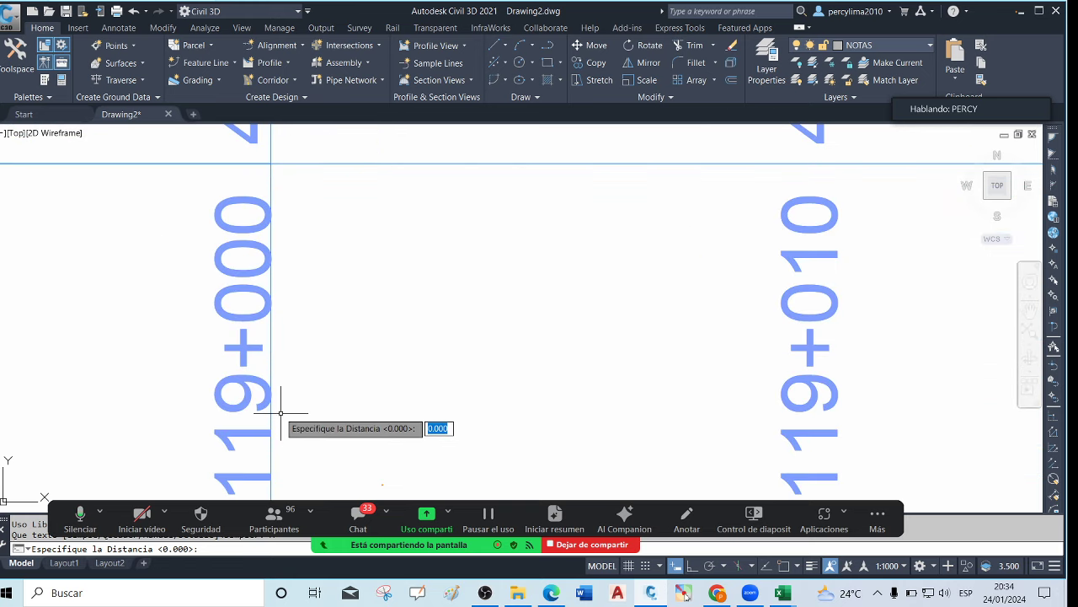
scroll(273, 394, "down", 3)
scroll(273, 394, "down", 3)
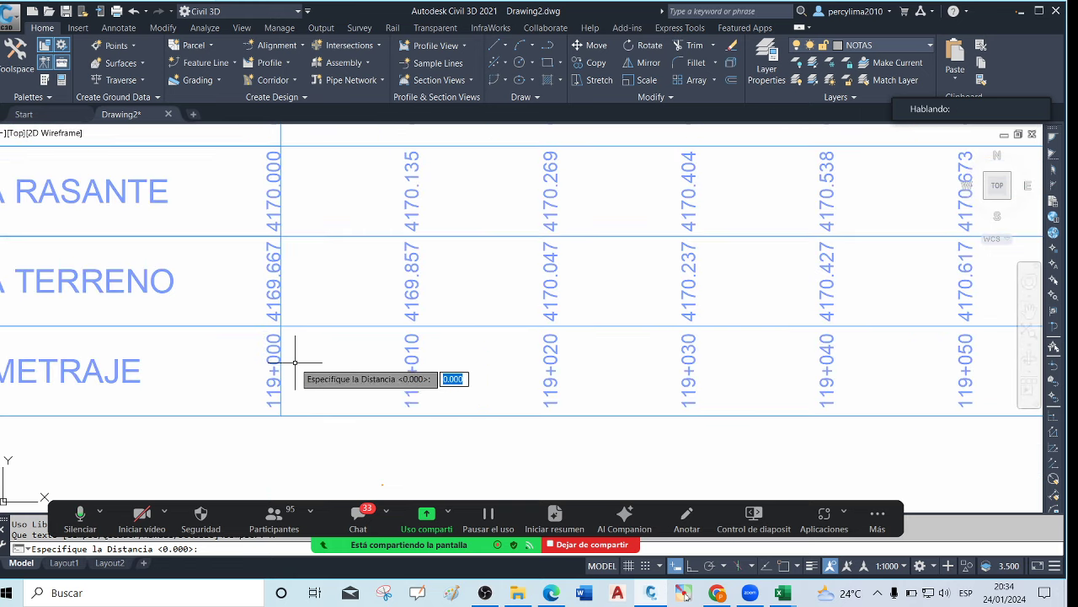
scroll(289, 375, "up", 4)
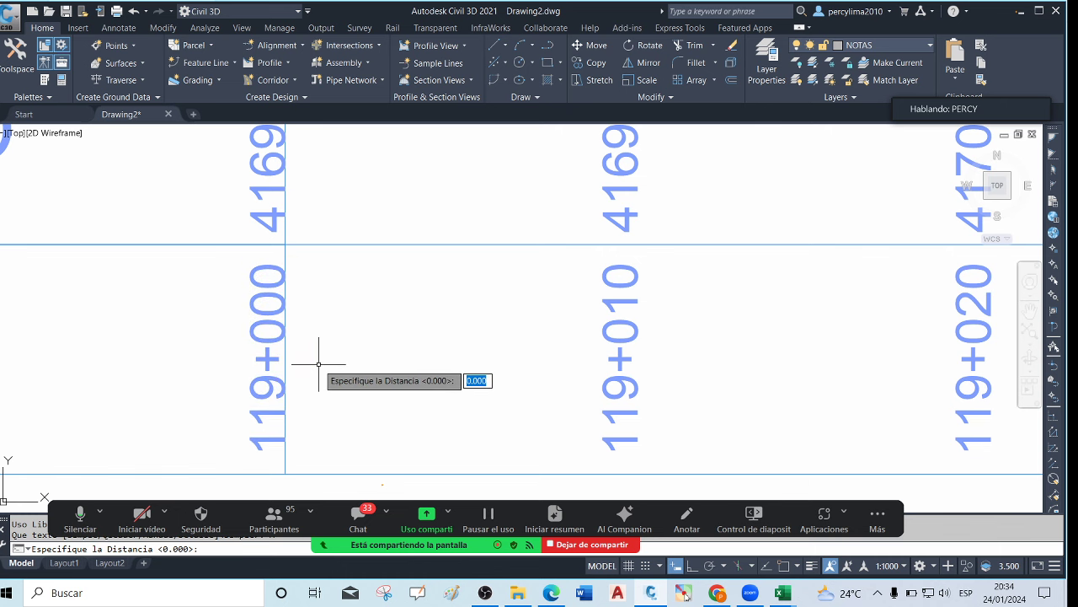
scroll(318, 364, "down", 5)
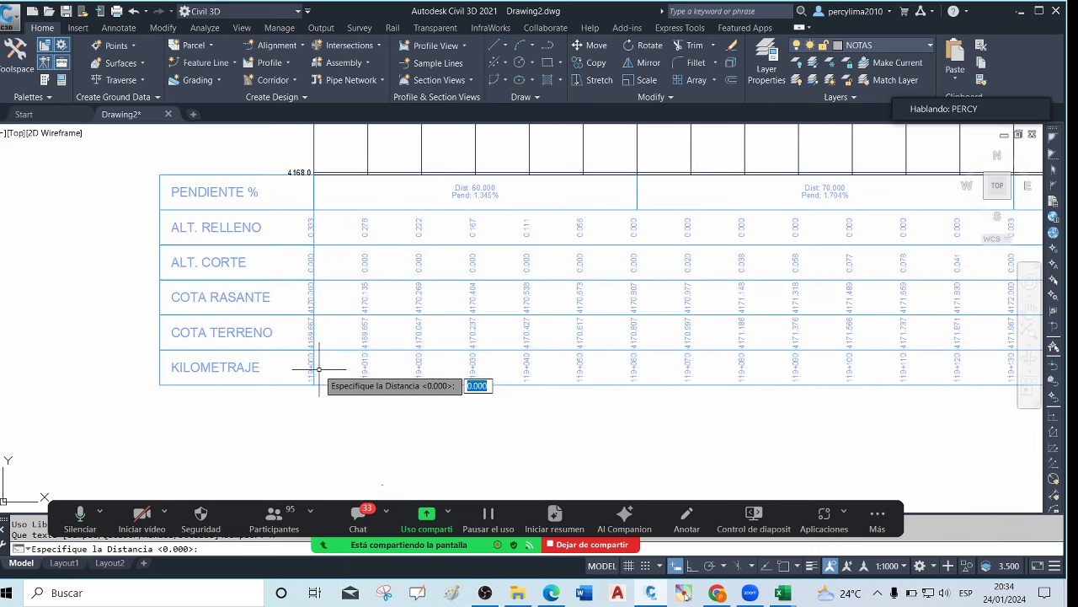
scroll(365, 281, "down", 3)
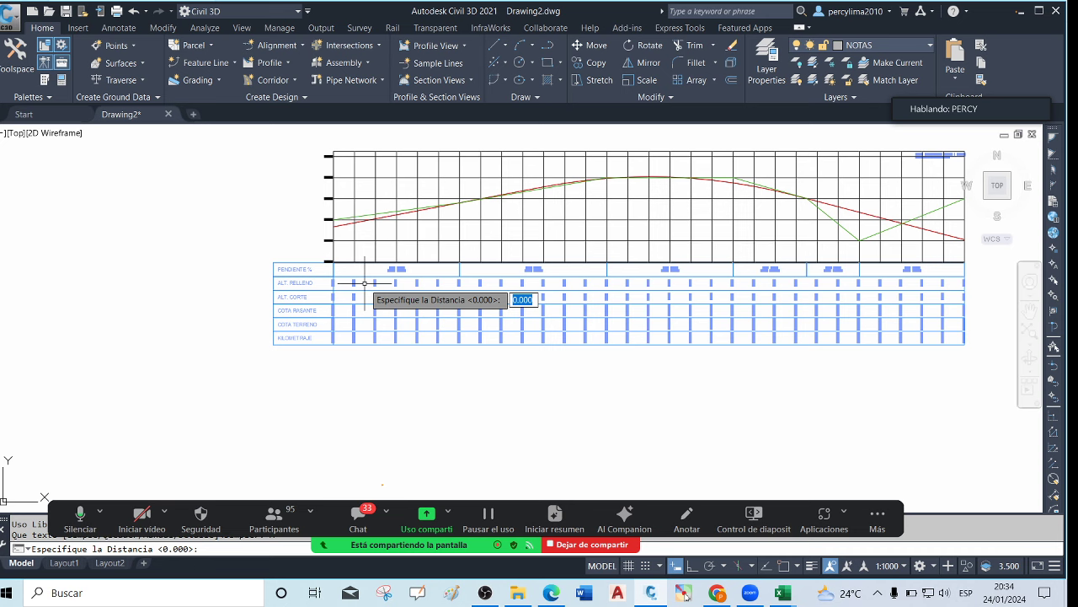
scroll(341, 318, "up", 5)
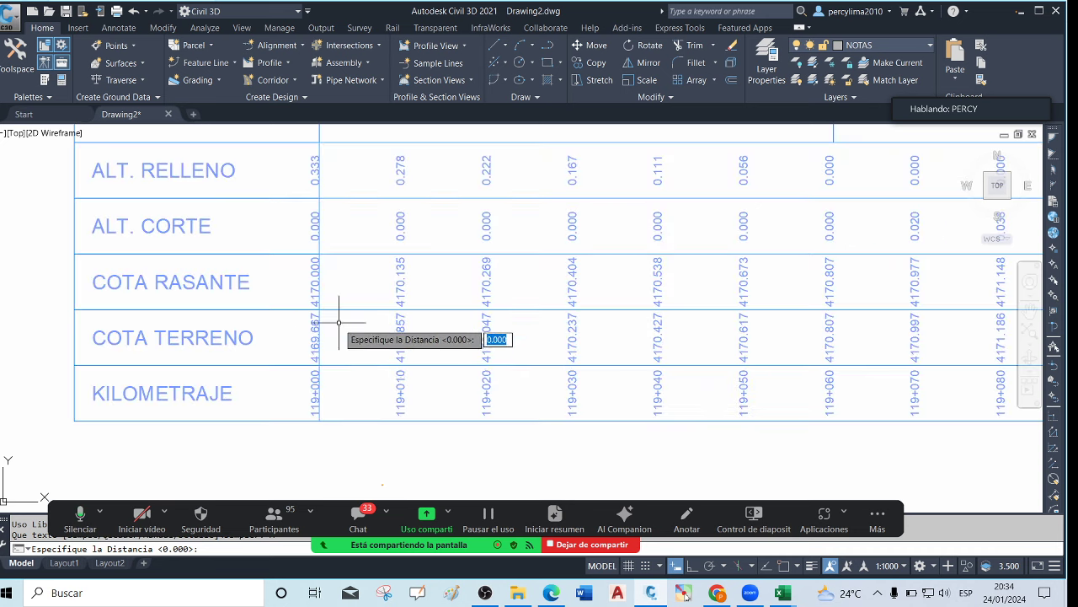
scroll(379, 412, "up", 3)
scroll(329, 389, "down", 4)
scroll(347, 396, "up", 2)
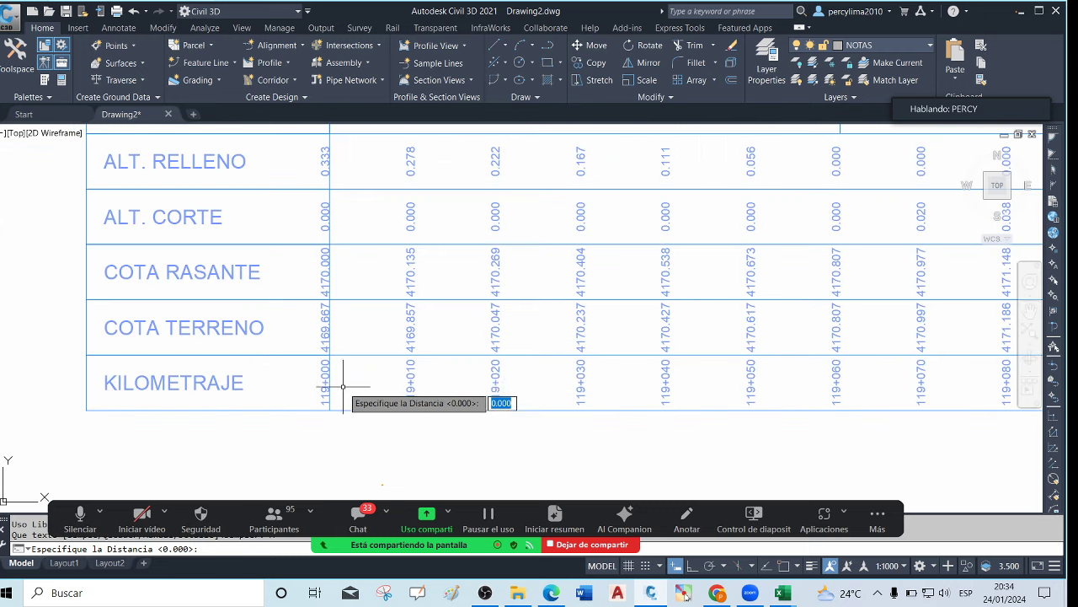
scroll(347, 380, "up", 4)
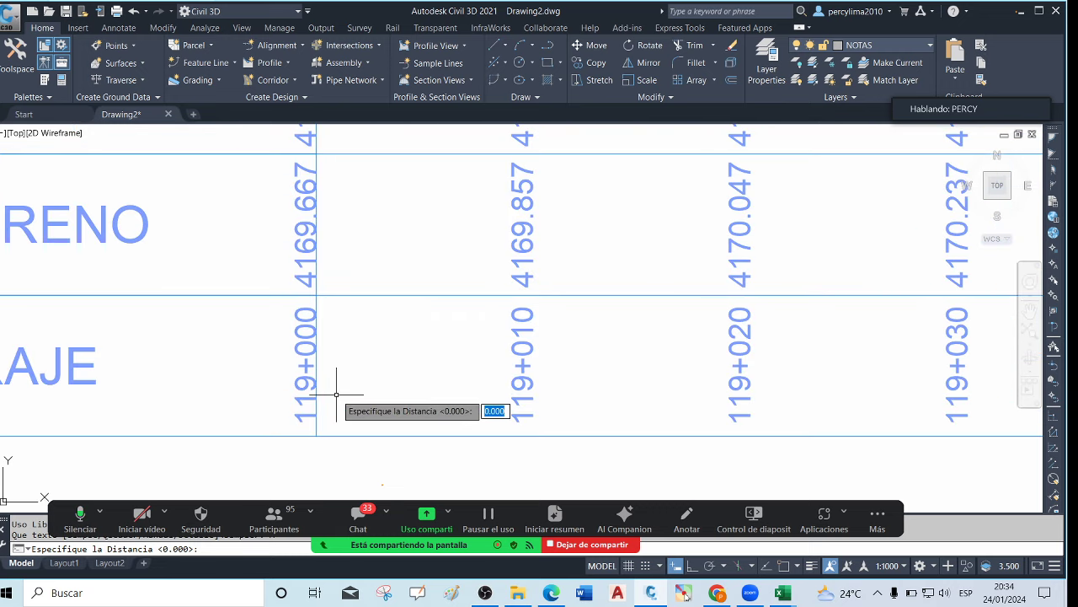
Enter distance 1 and elevation 4170.5 to place the 119050.000 / 4170.500 label
type("119050")
key("Return")
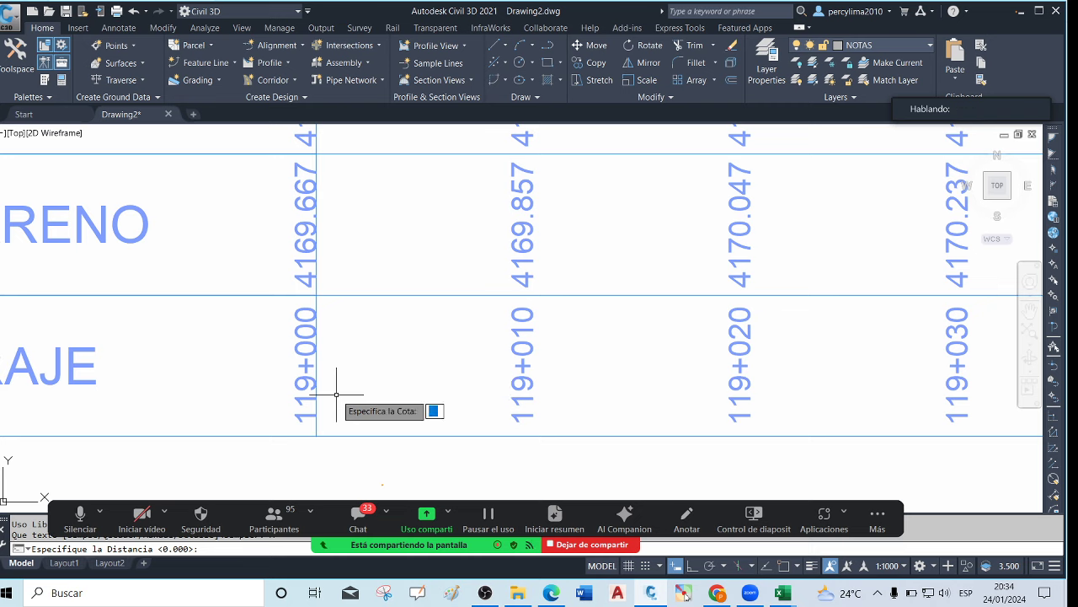
scroll(393, 341, "down", 3)
scroll(401, 329, "down", 4)
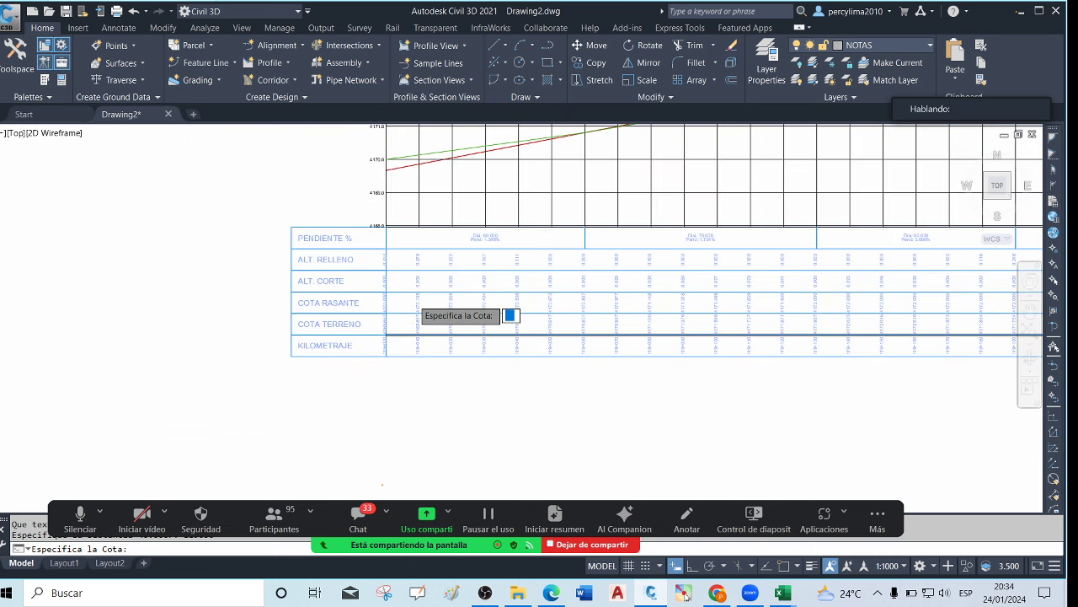
scroll(406, 244, "up", 6)
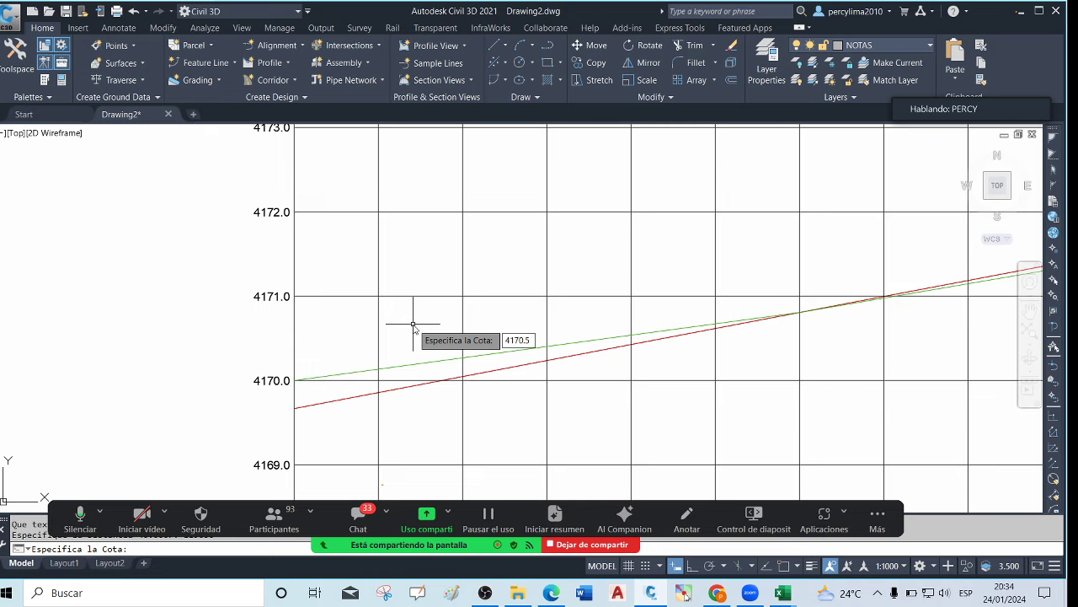
key("Return")
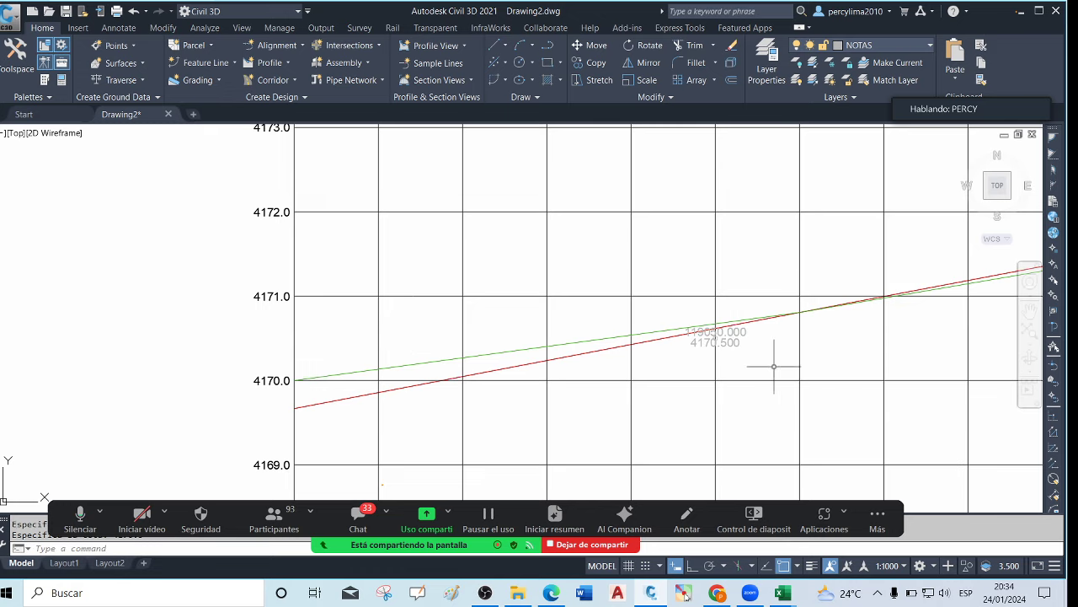
scroll(736, 333, "up", 4)
Draw a circle around the new 4170.500 label
left_click(710, 312)
left_click(594, 253)
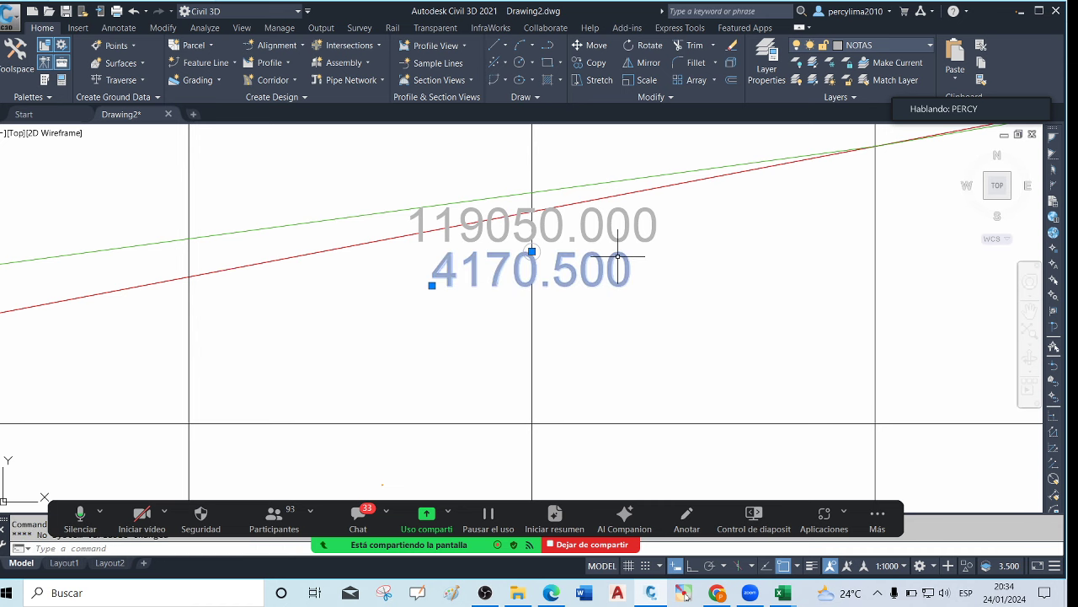
scroll(590, 256, "up", 2)
key("Escape")
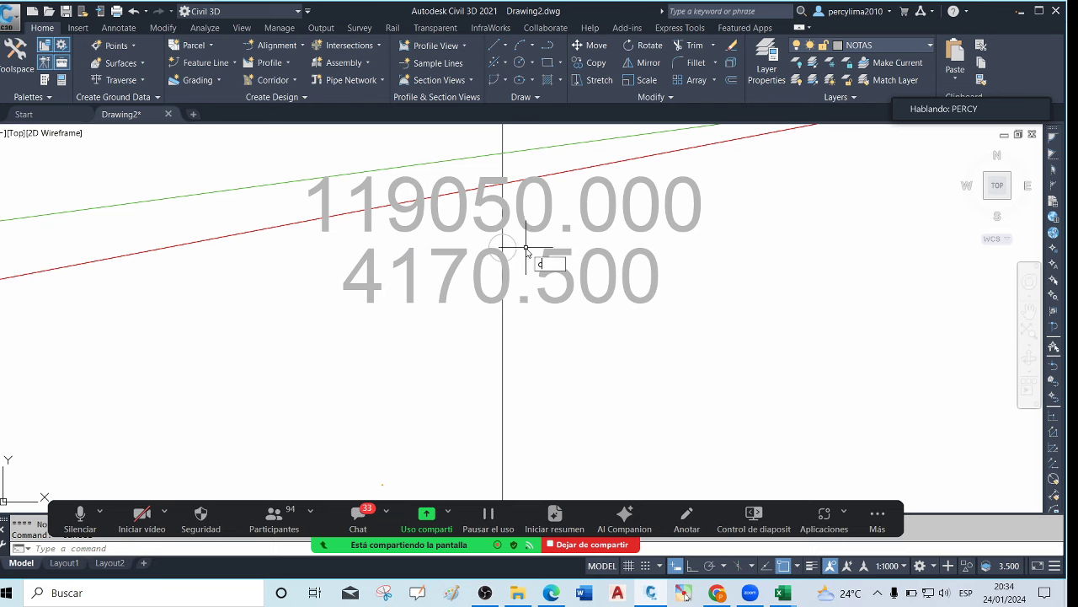
key("Return")
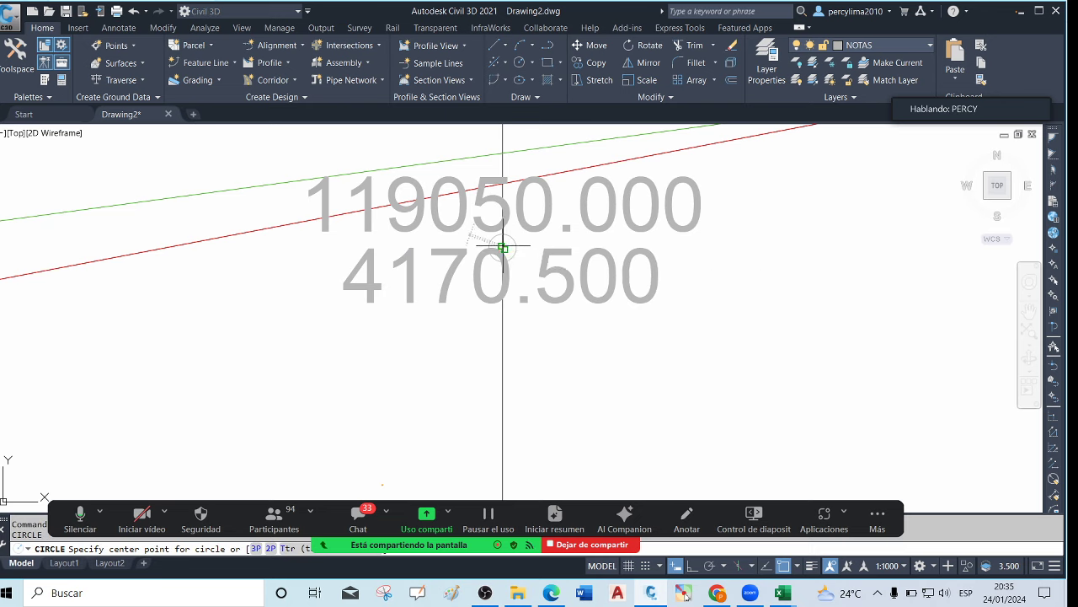
left_click(503, 247)
scroll(579, 244, "down", 4)
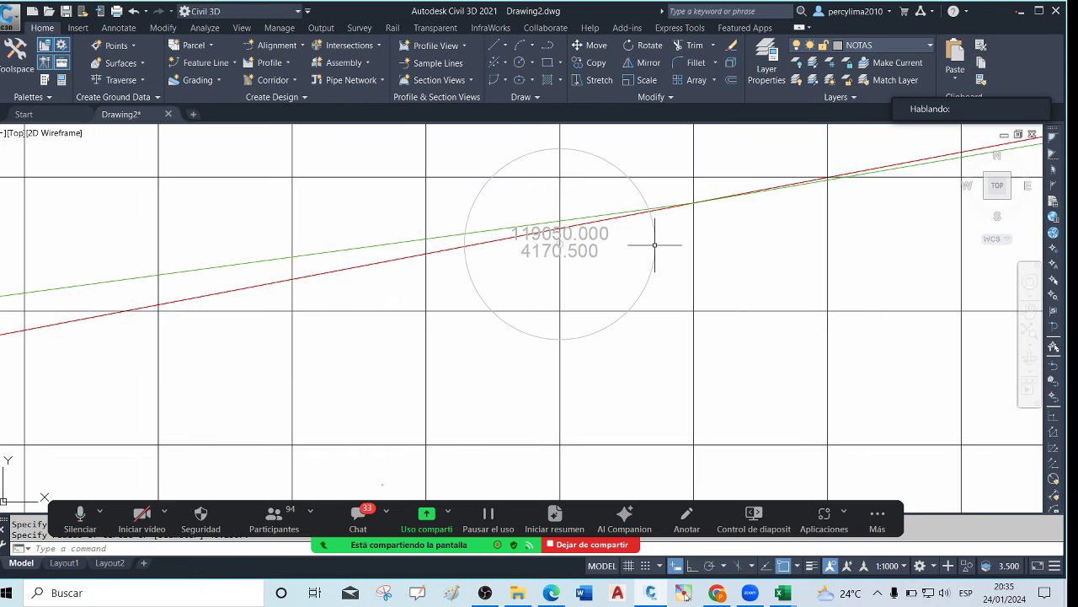
scroll(561, 240, "down", 4)
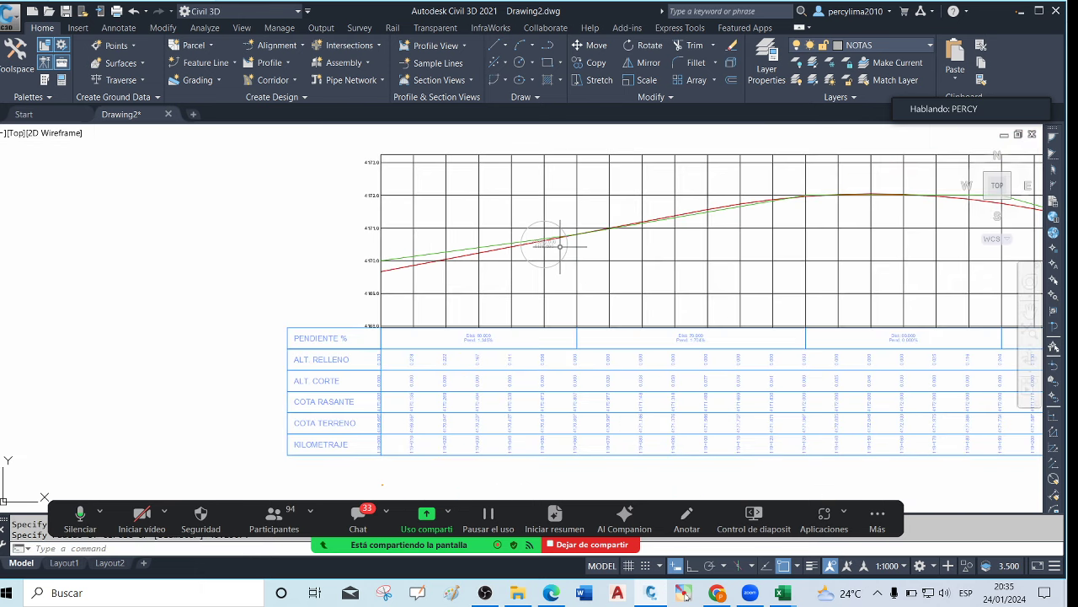
scroll(561, 246, "up", 3)
scroll(548, 300, "down", 3)
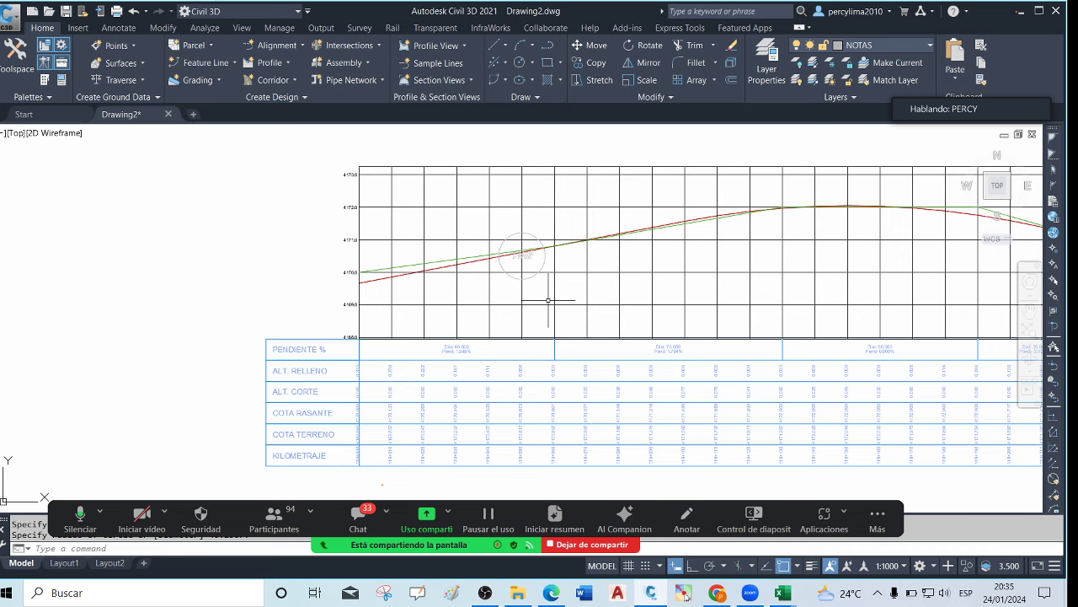
left_click(547, 300)
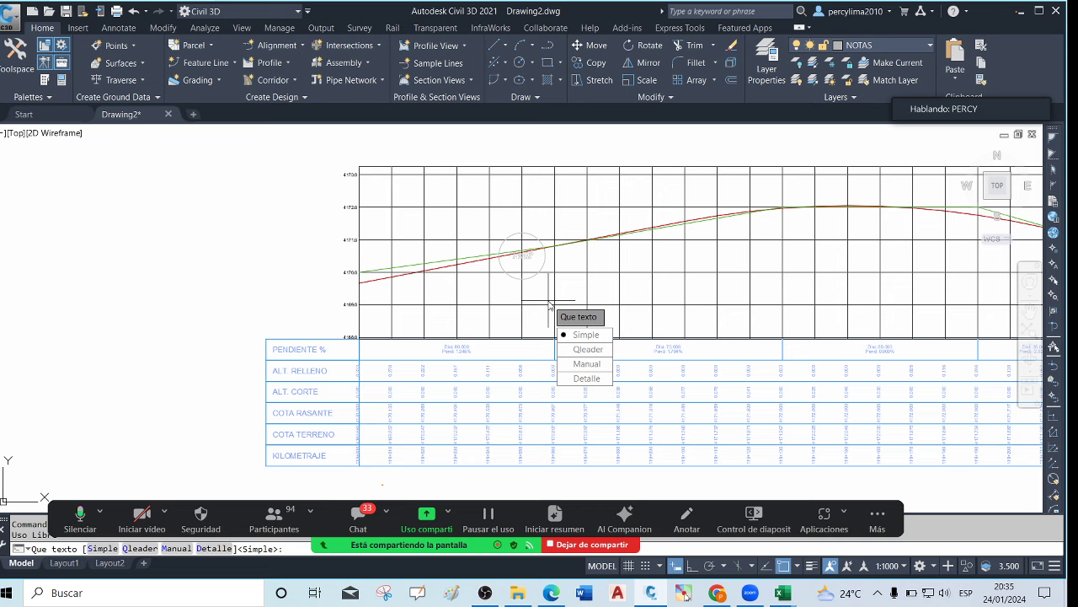
Place a simple-text 119040.000 / 4171.473 elevation label on the grade
left_click(589, 335)
scroll(555, 254, "up", 4)
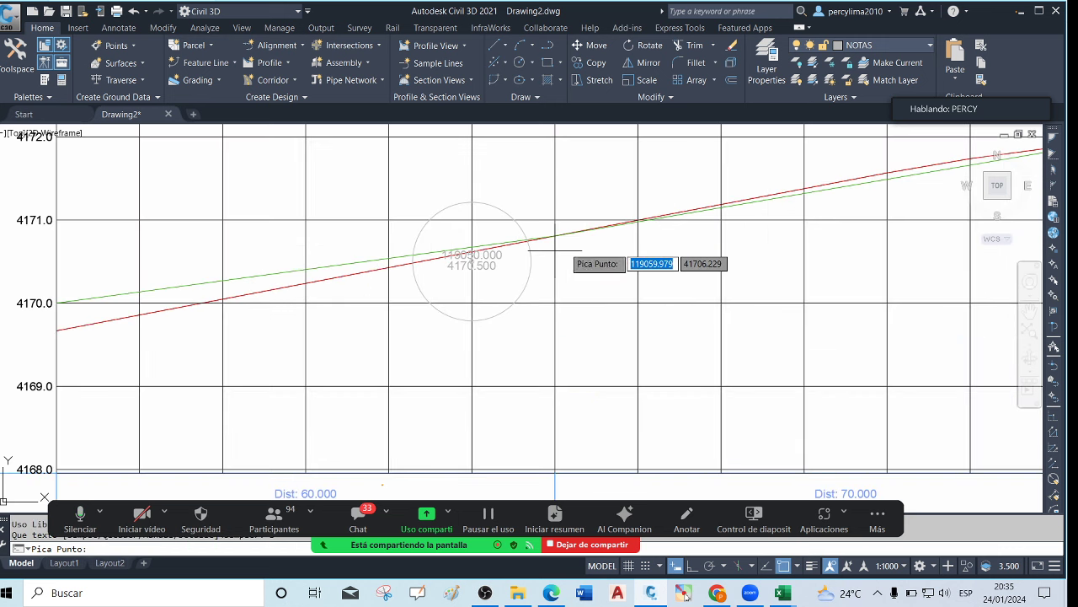
left_click(388, 180)
scroll(390, 182, "up", 3)
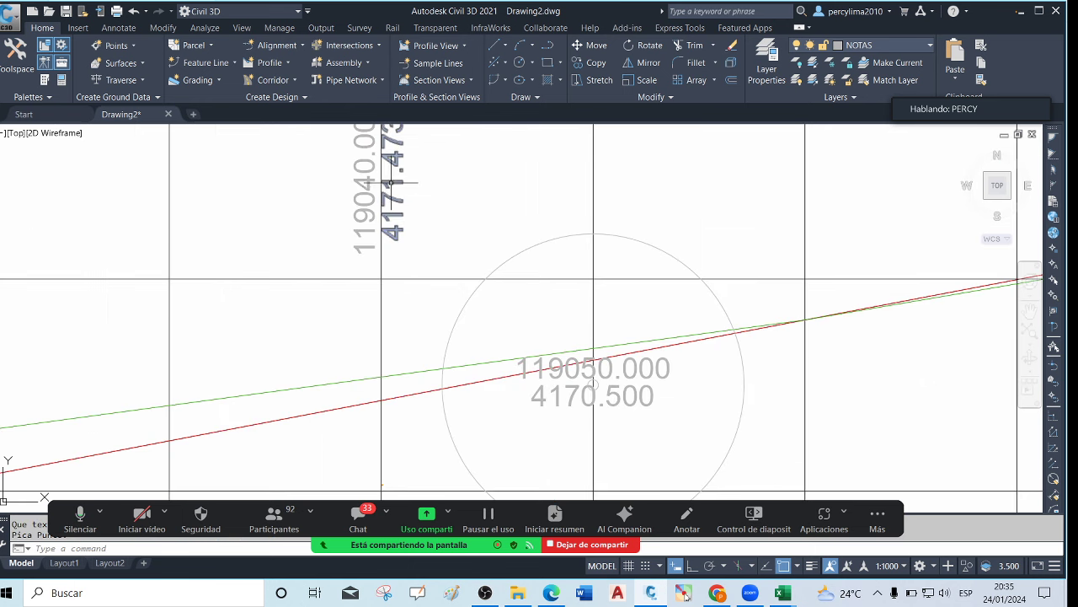
scroll(394, 253, "down", 5)
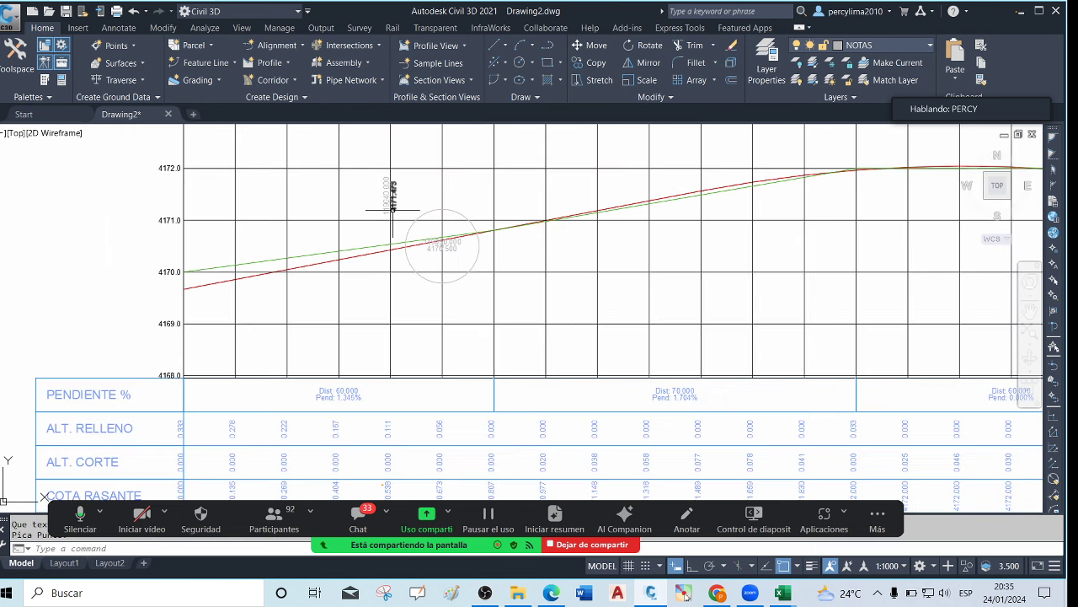
scroll(396, 191, "up", 2)
scroll(394, 196, "up", 3)
scroll(387, 203, "down", 3)
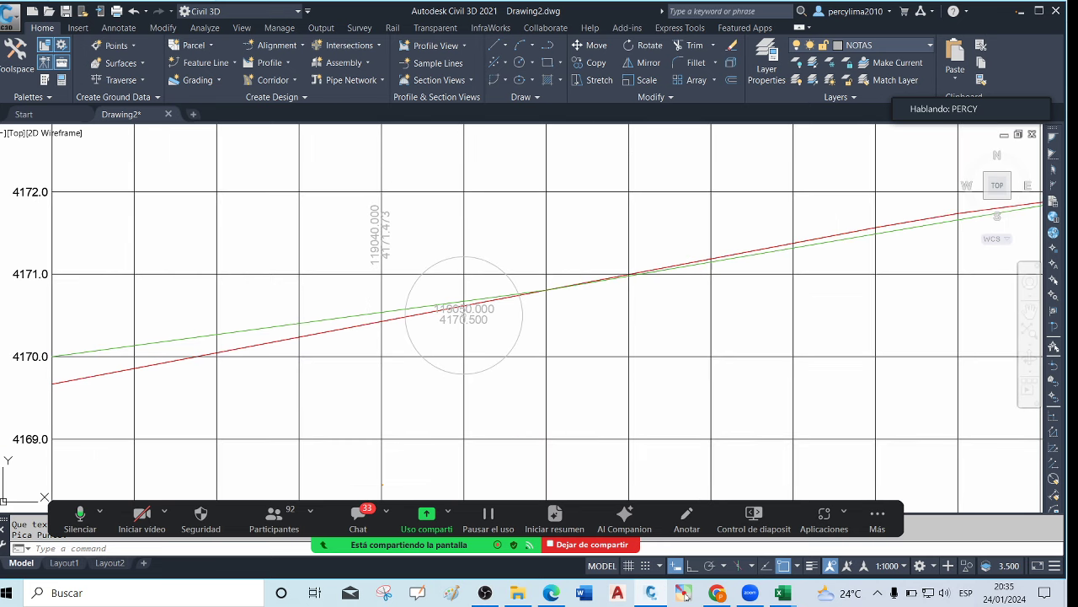
scroll(380, 206, "up", 3)
scroll(380, 205, "down", 5)
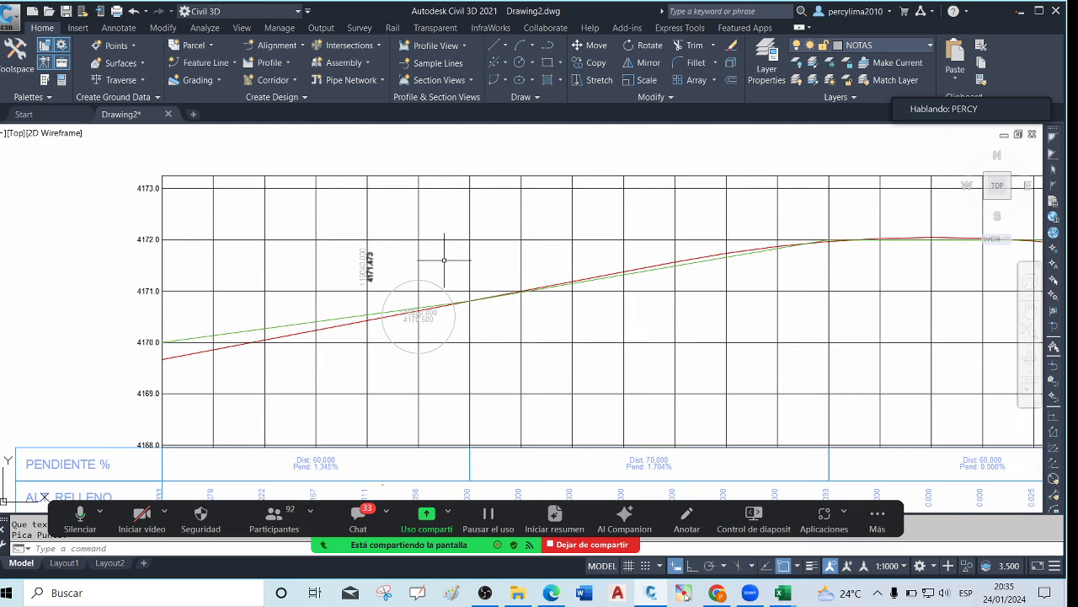
scroll(397, 264, "up", 4)
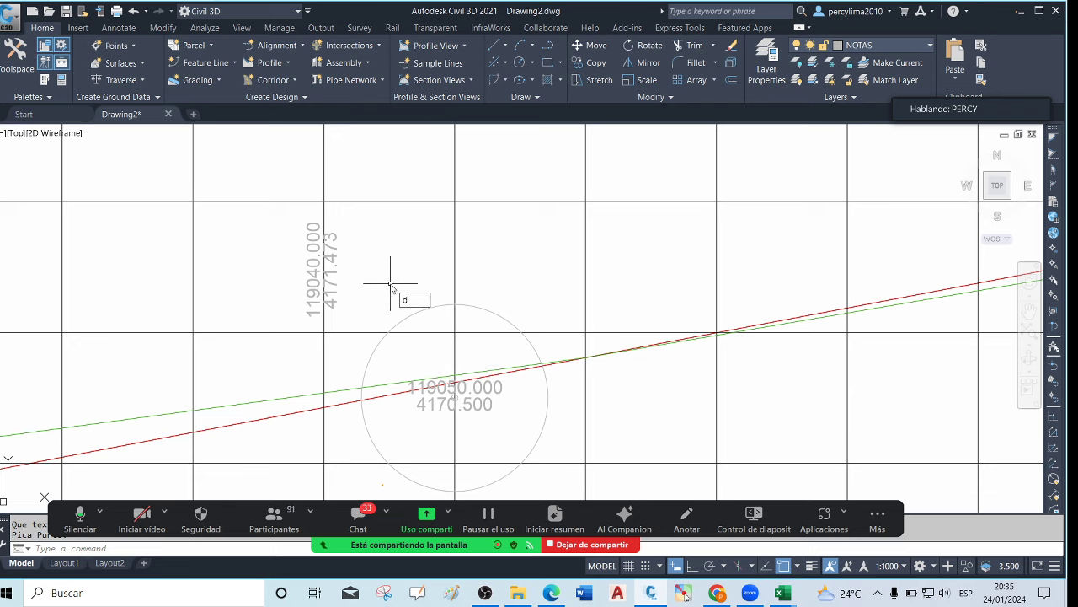
Label the grade break with 119190.000 / 4177.754 using simple text
key("Return")
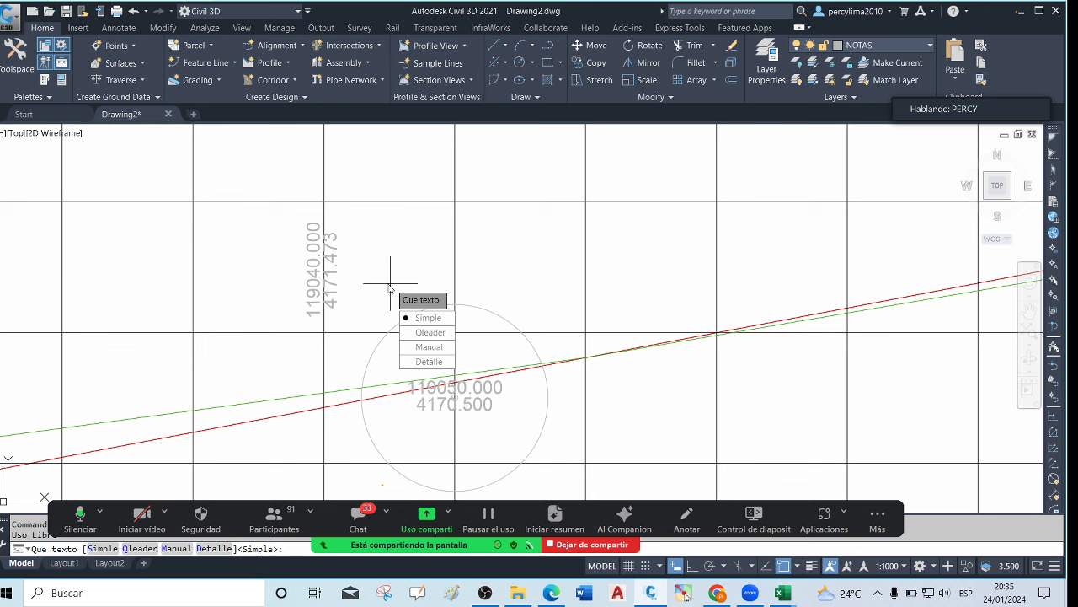
left_click(434, 320)
scroll(325, 261, "down", 4)
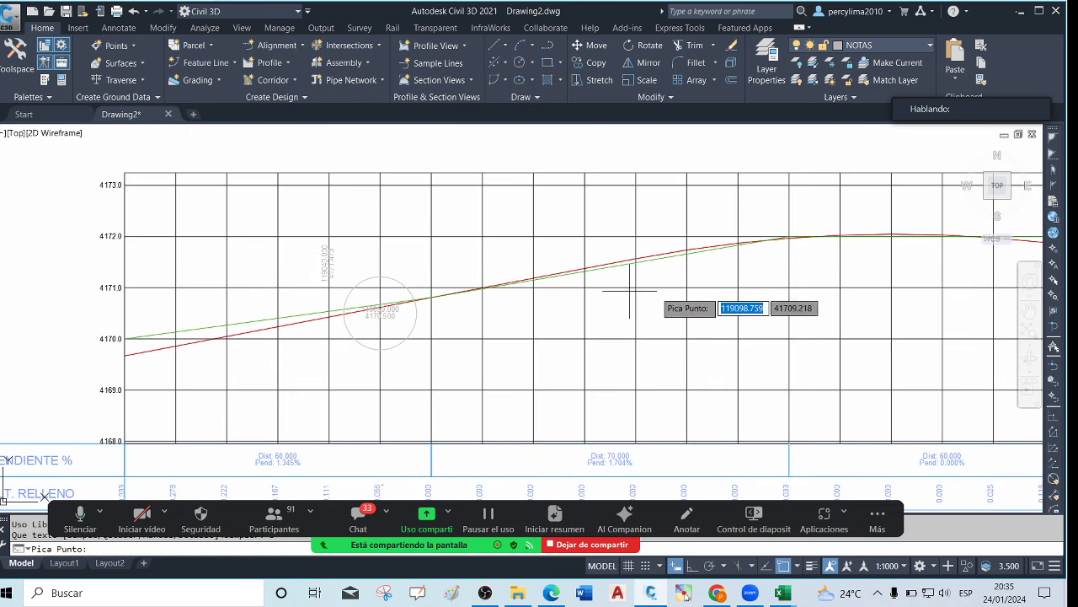
scroll(312, 326, "down", 4)
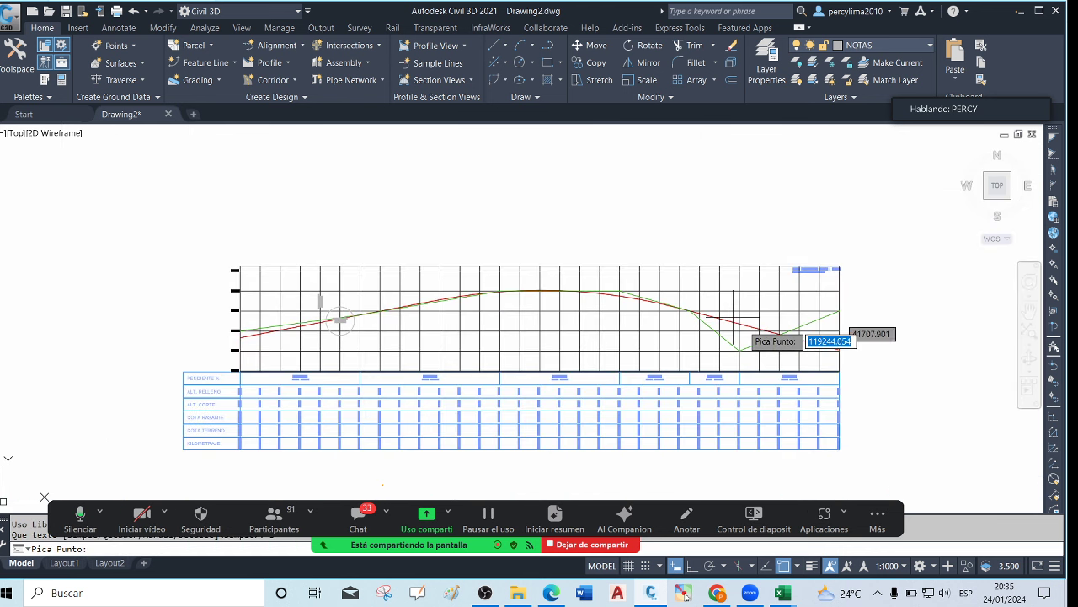
scroll(664, 299, "up", 8)
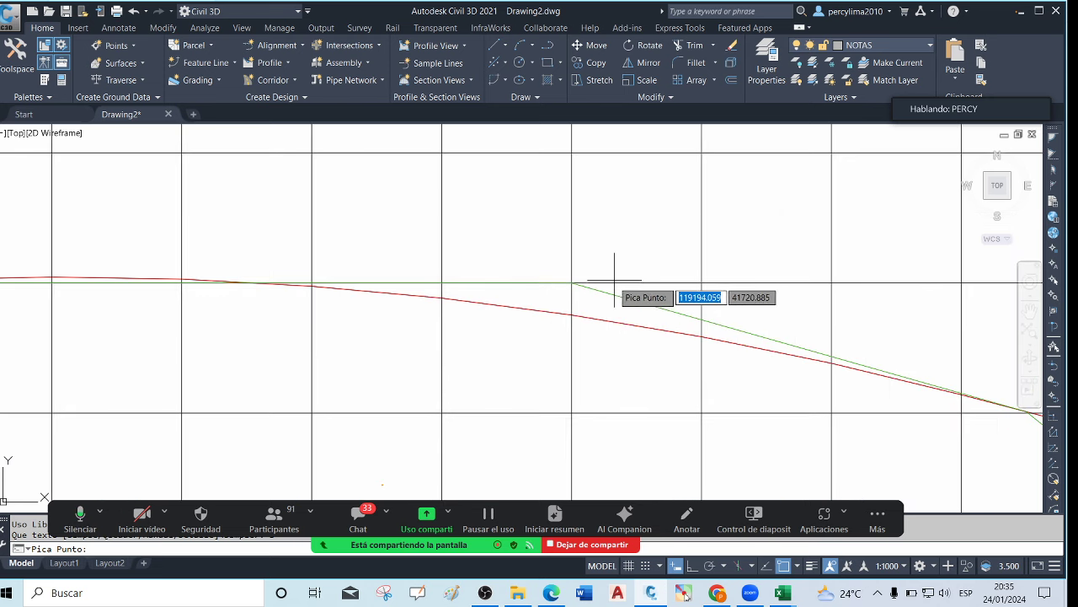
left_click(574, 315)
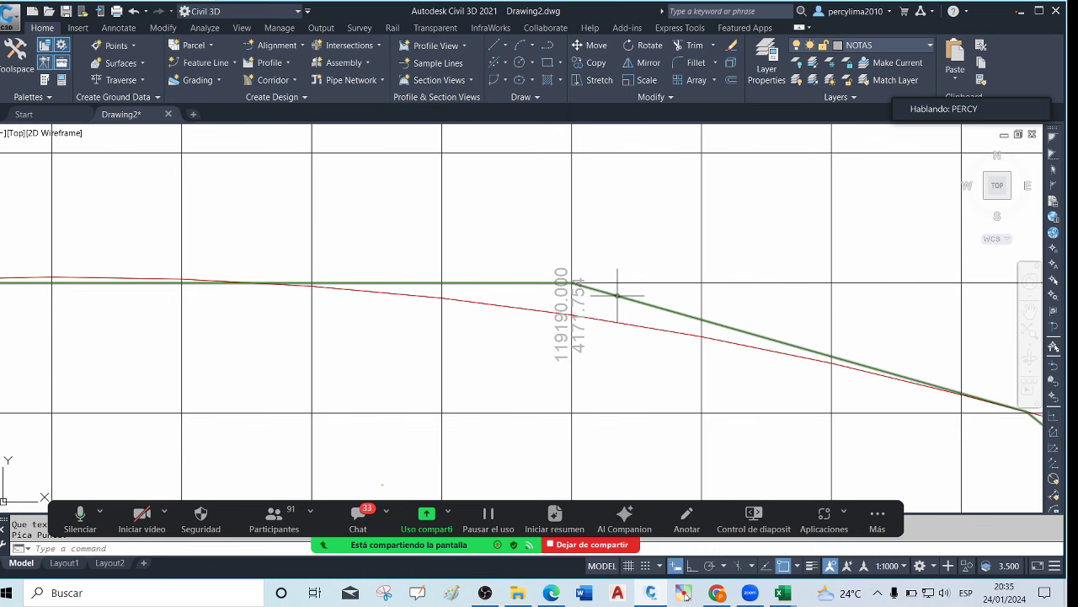
scroll(600, 287, "down", 4)
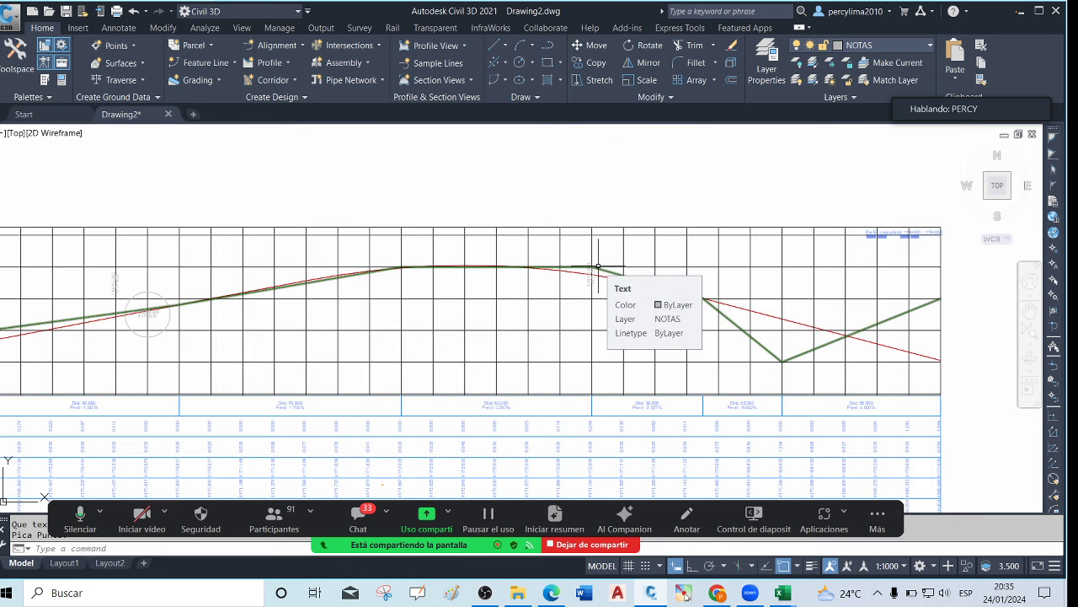
scroll(589, 263, "down", 3)
scroll(629, 272, "up", 3)
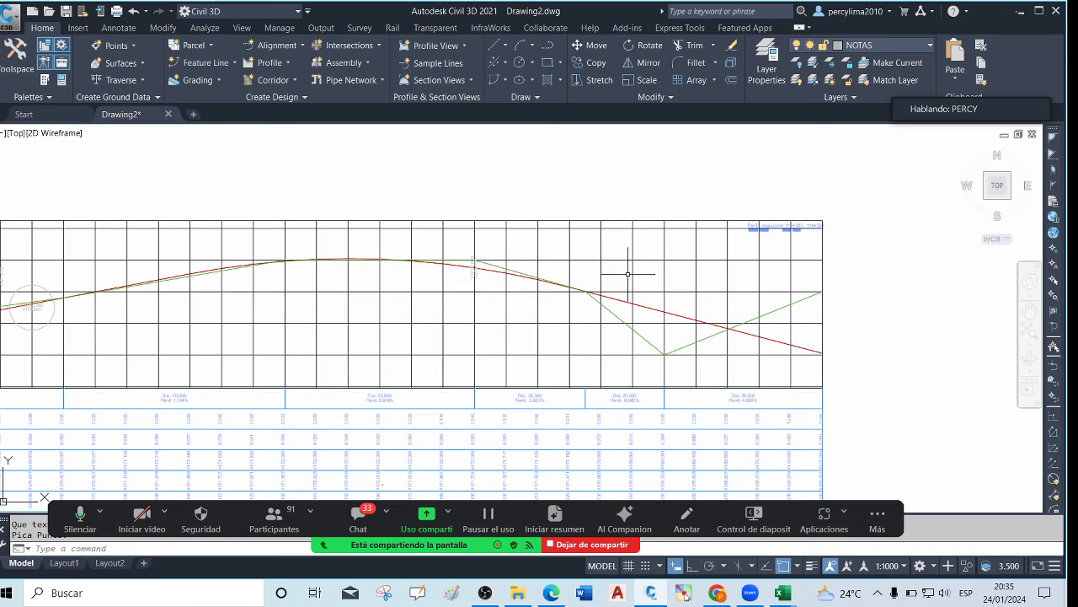
scroll(495, 283, "up", 3)
Drag the RASANTE grade vertex at station 119190.000 down toward the red terrain line
left_click(448, 241)
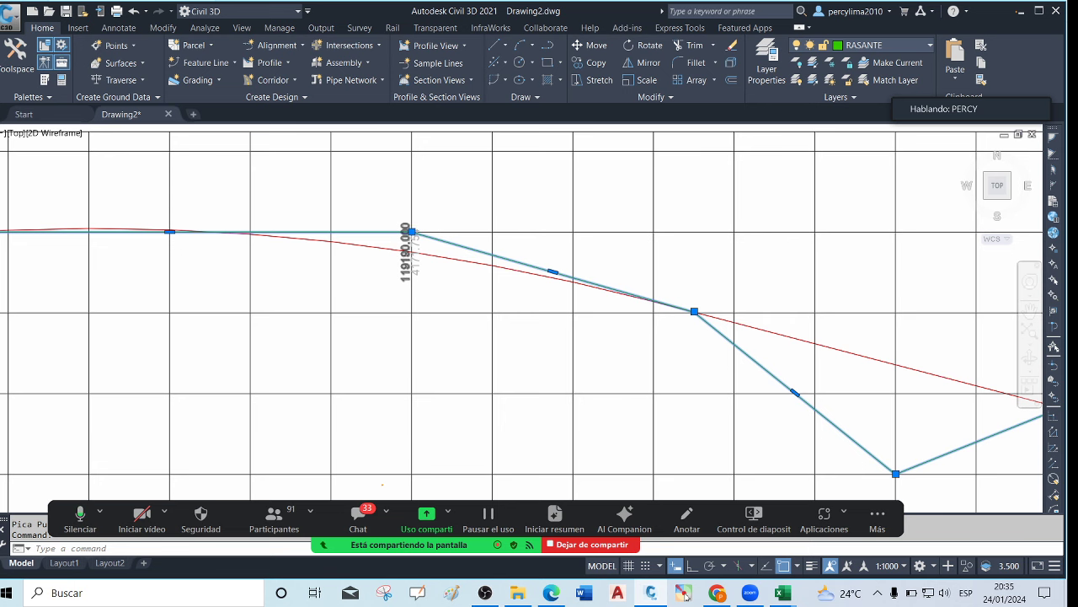
scroll(410, 230, "up", 5)
left_click(434, 220)
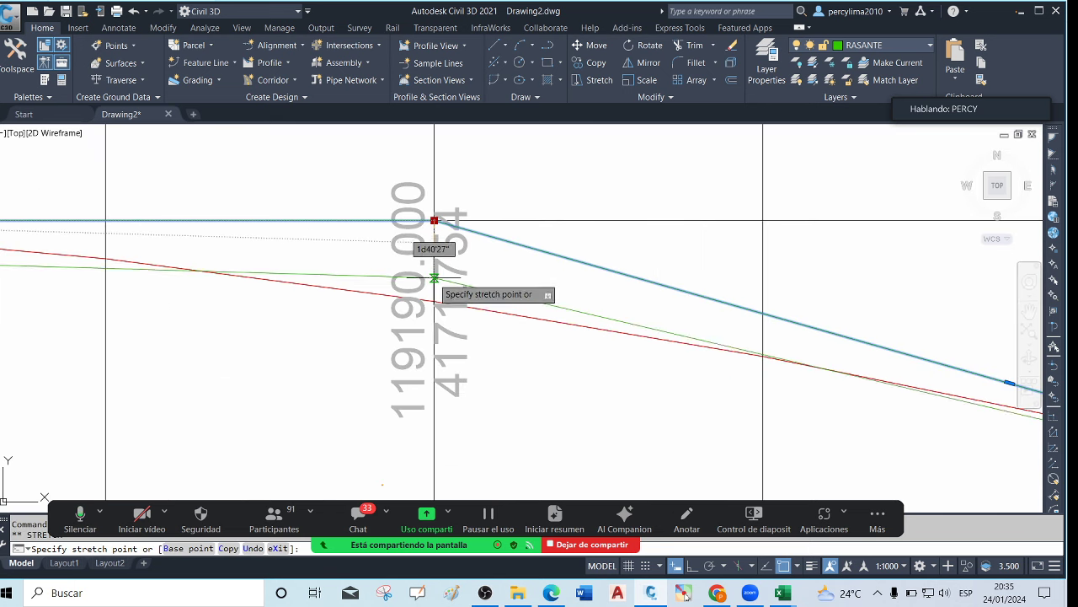
left_click(434, 301)
scroll(434, 301, "down", 8)
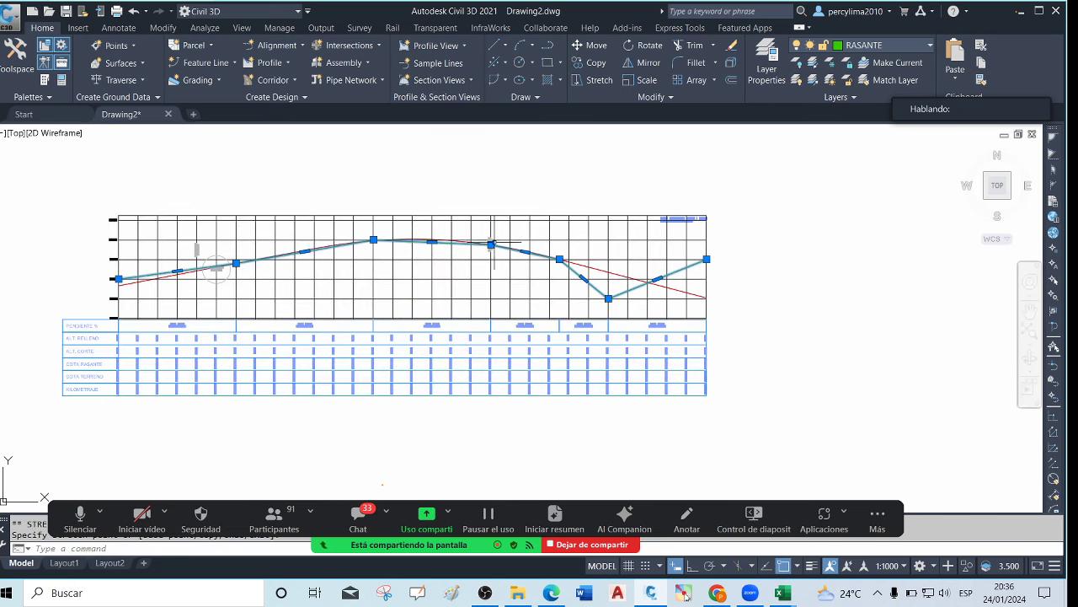
scroll(455, 331, "up", 1)
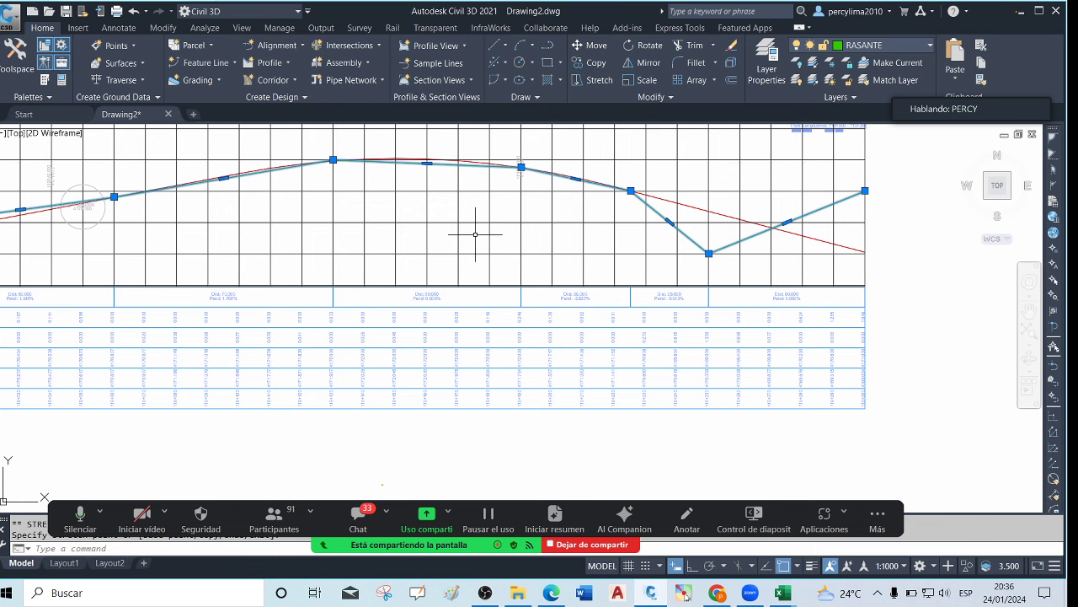
scroll(480, 211, "down", 1)
scroll(506, 176, "up", 4)
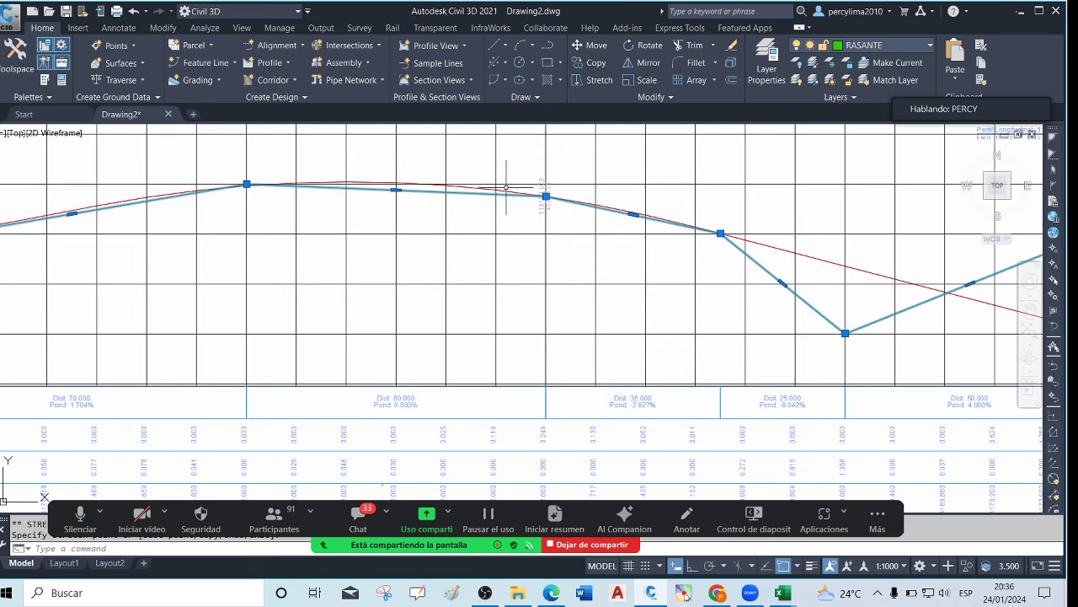
scroll(550, 199, "down", 4)
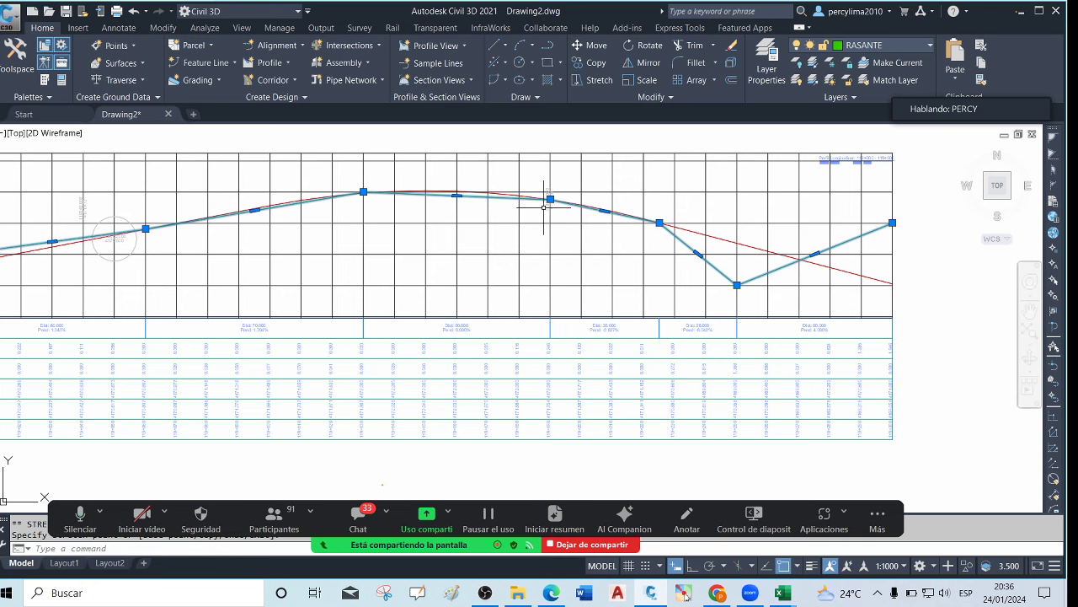
scroll(547, 368, "down", 2)
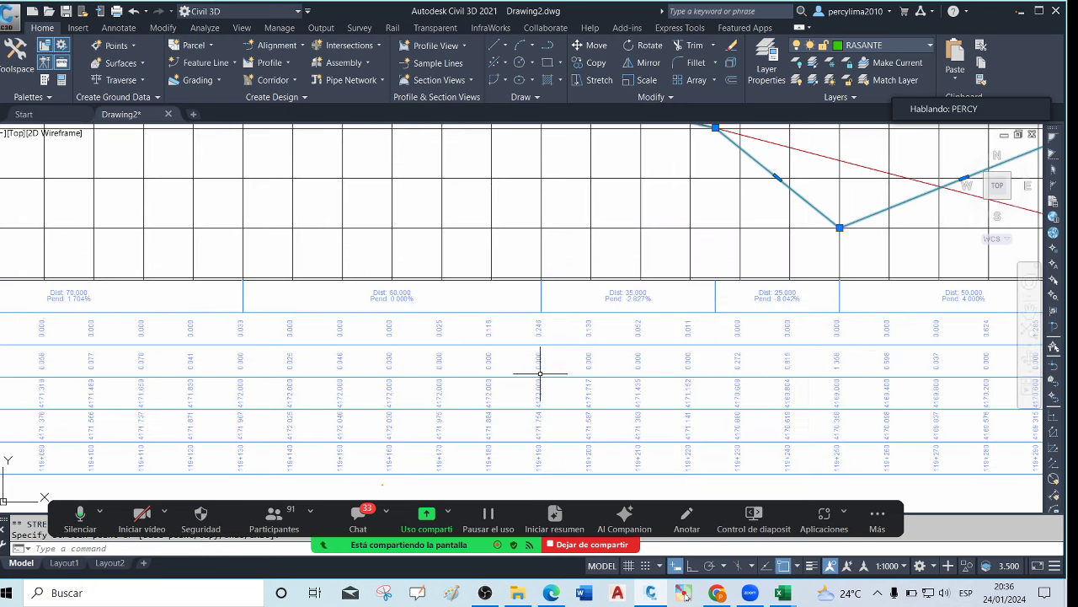
scroll(558, 247, "up", 3)
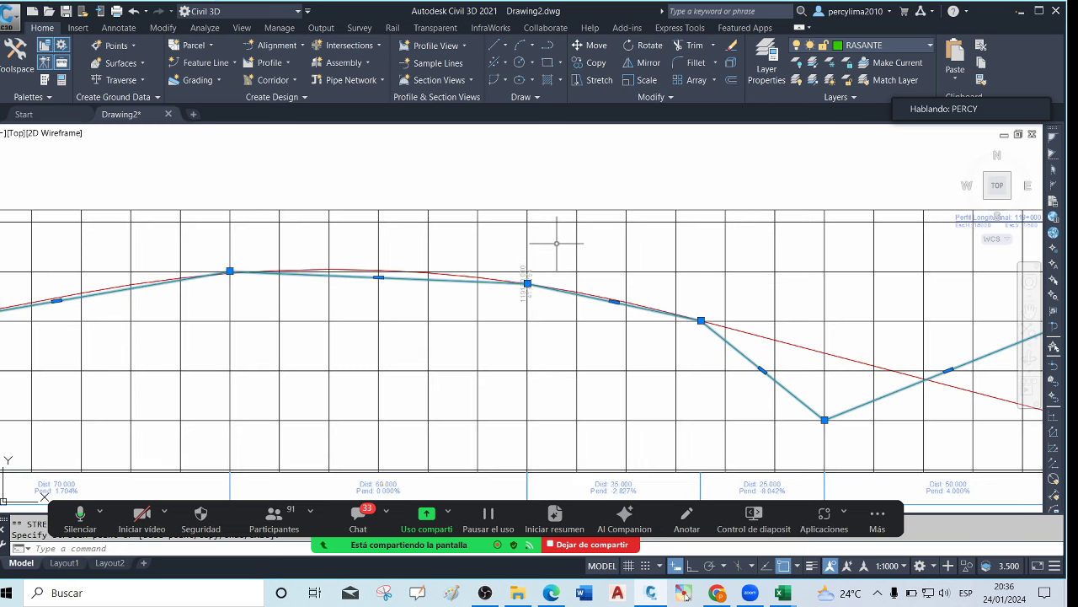
scroll(557, 277, "down", 2)
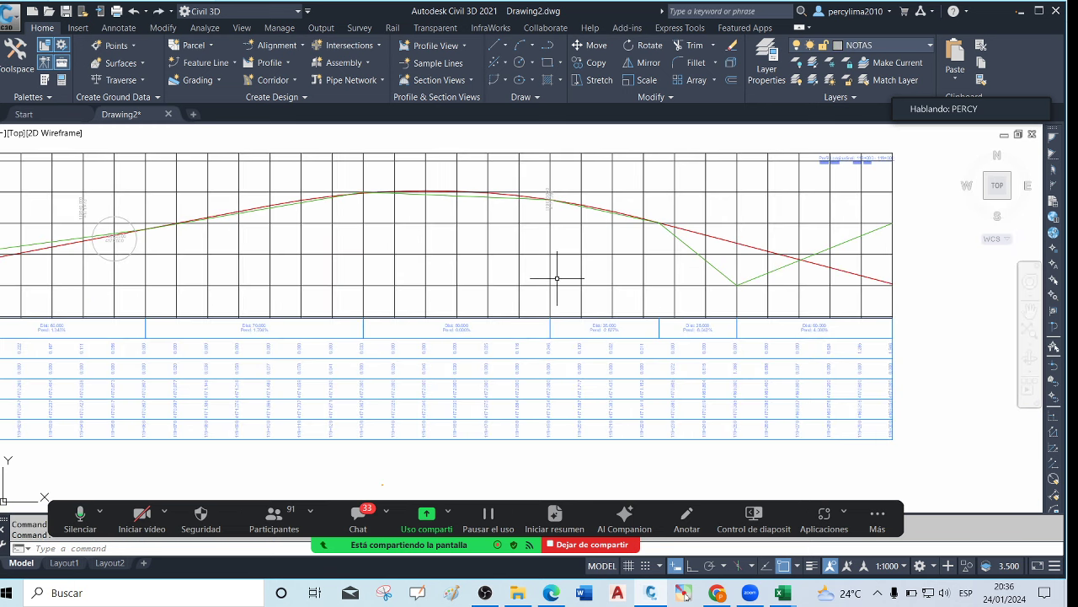
scroll(557, 276, "down", 3)
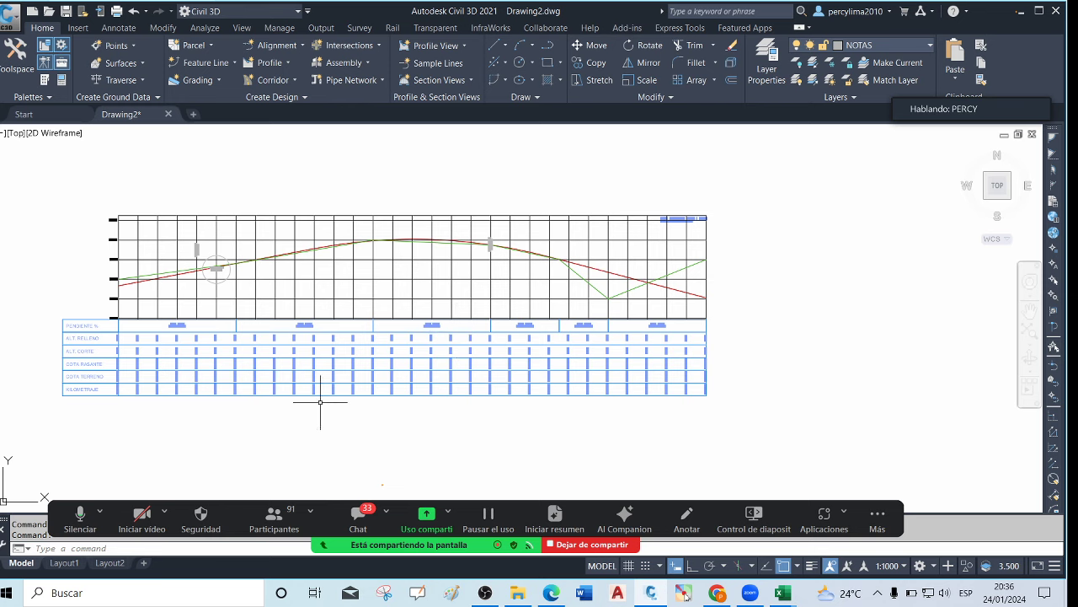
left_click(362, 514)
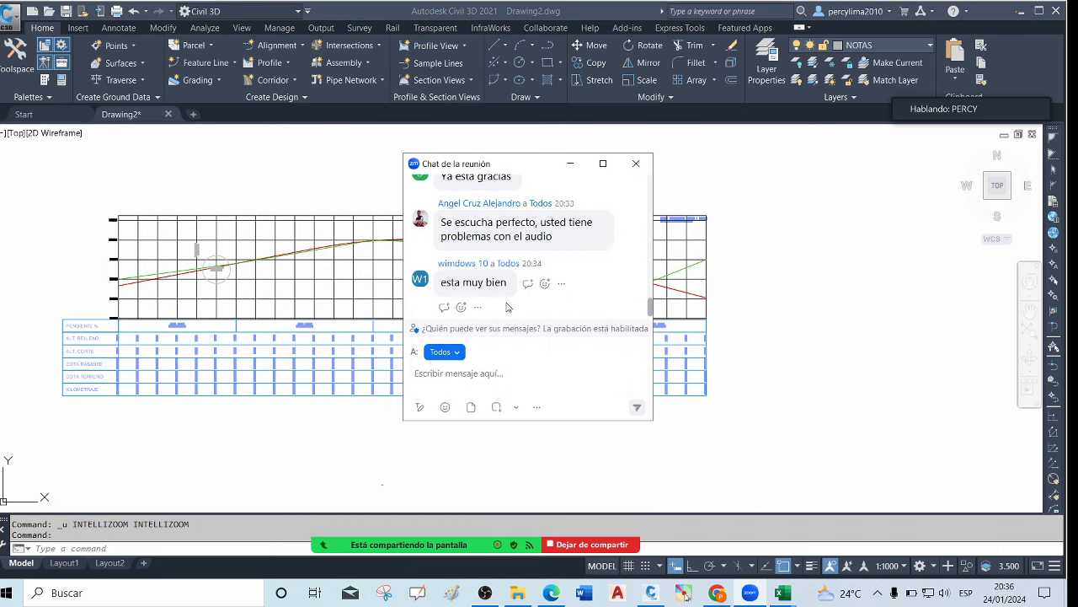
scroll(507, 306, "up", 1)
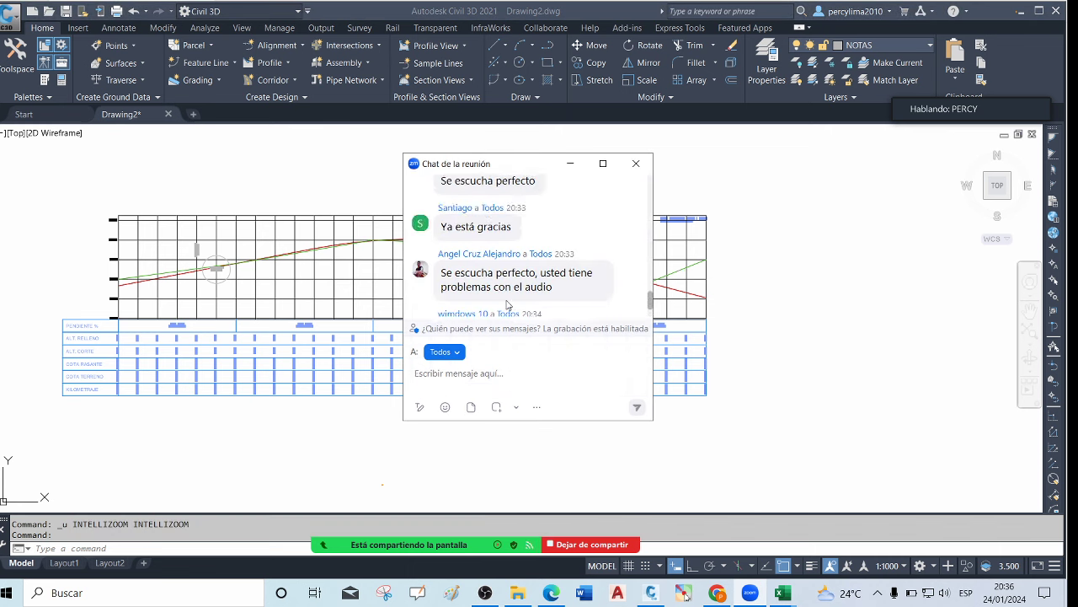
scroll(508, 305, "up", 3)
left_click(572, 162)
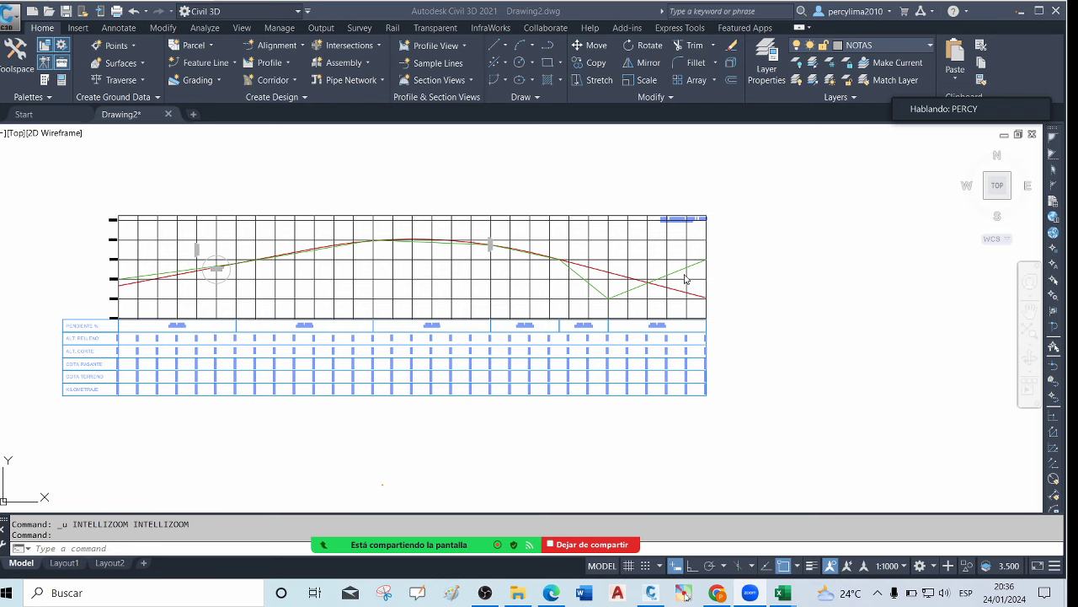
Zoom and pan to frame the profile's start with its PENDIENTE %, COTA RASANTE and KILOMETRAJE bands
scroll(685, 279, "up", 2)
left_click(438, 264)
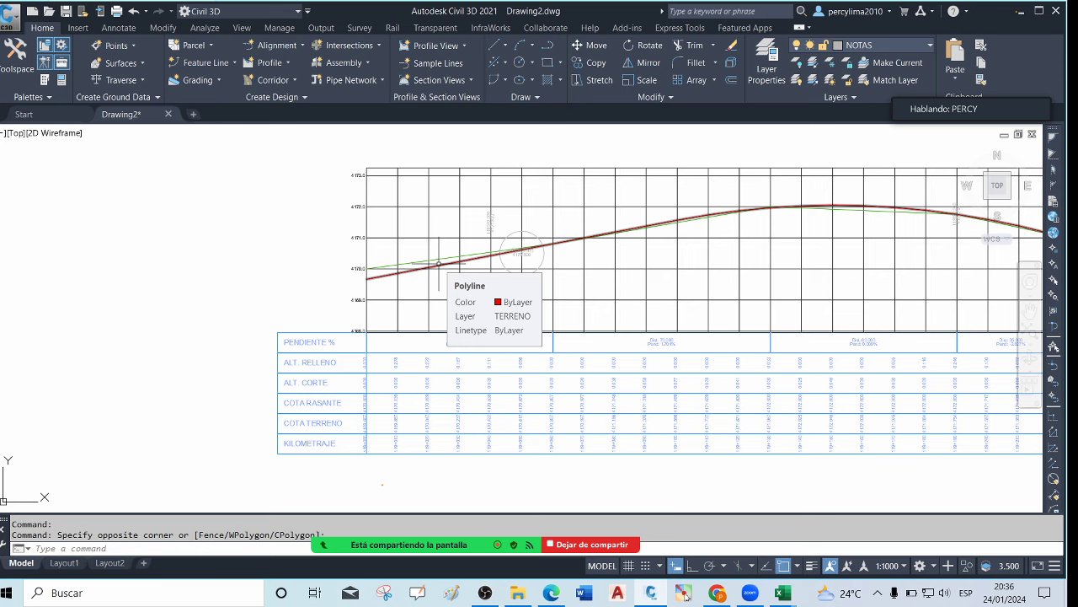
middle_click_drag(438, 264, 388, 287)
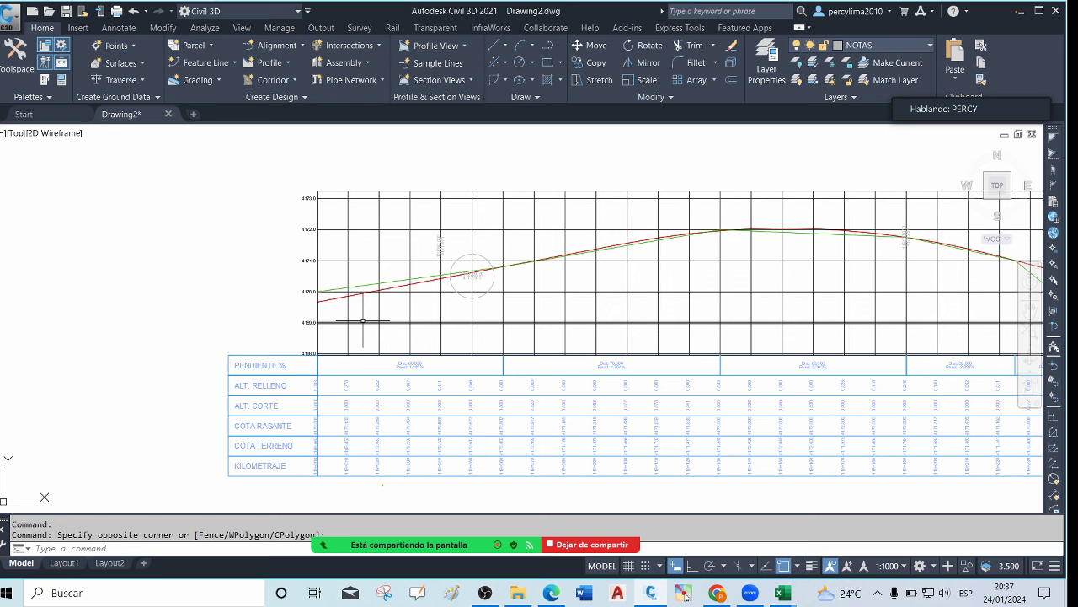
middle_click_drag(579, 262, 497, 283)
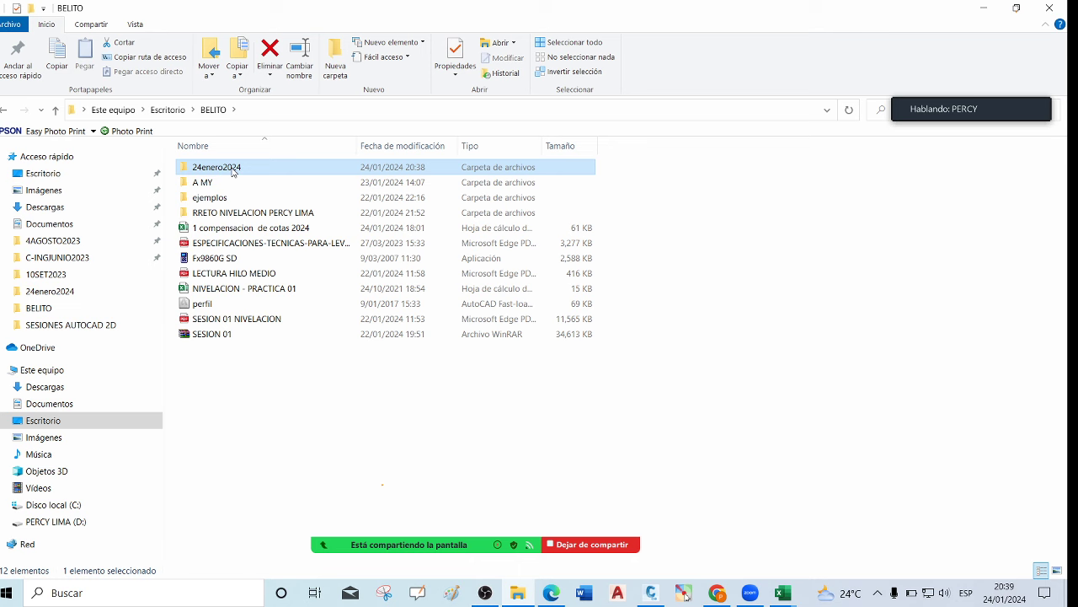
Switch to the 1 compensacion workbook in Excel to view its n-2 sheet
key("alt+Tab")
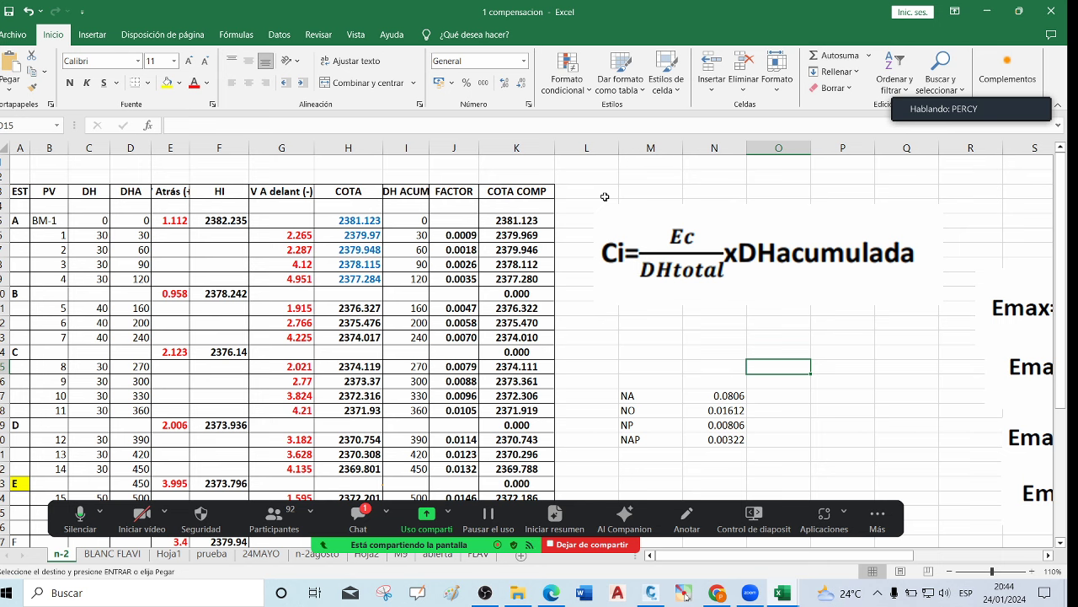
left_click(509, 220)
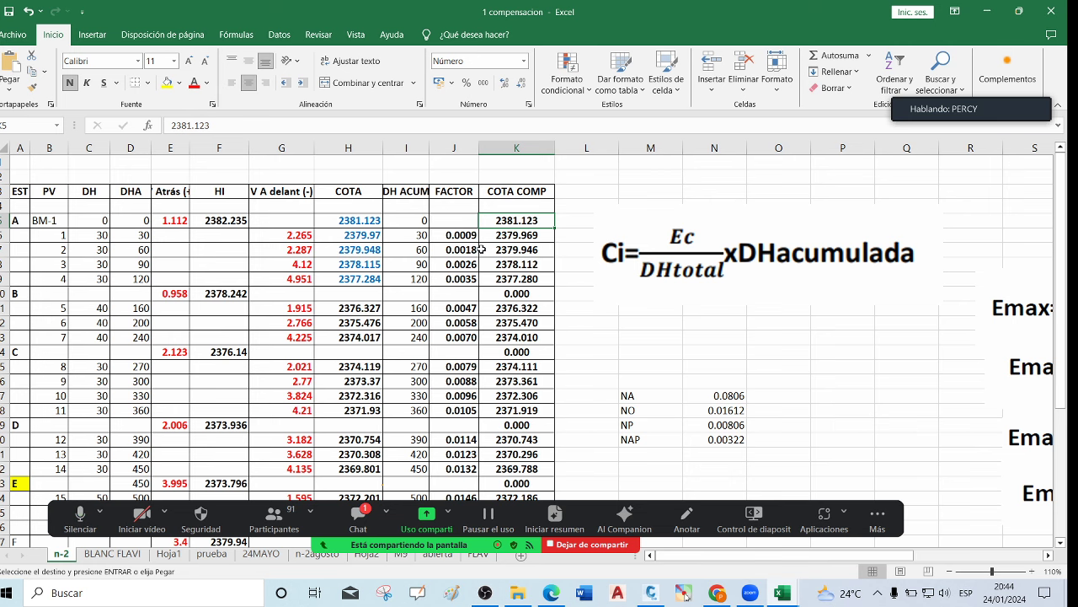
scroll(28, 236, "down", 1)
scroll(28, 222, "up", 1)
left_click(45, 221)
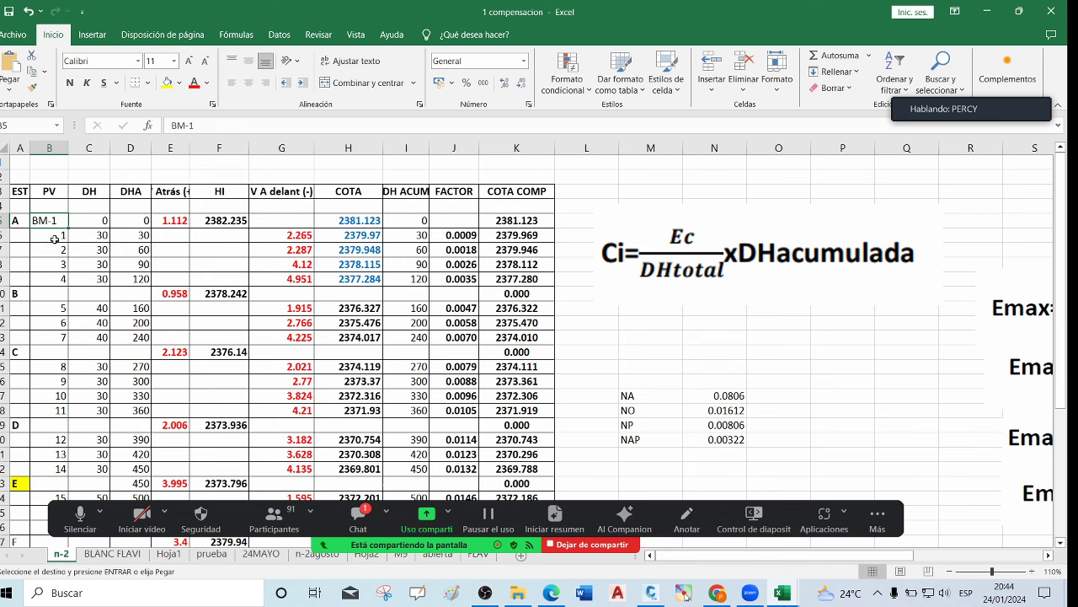
left_click(56, 237)
left_click(57, 249)
left_click(61, 265)
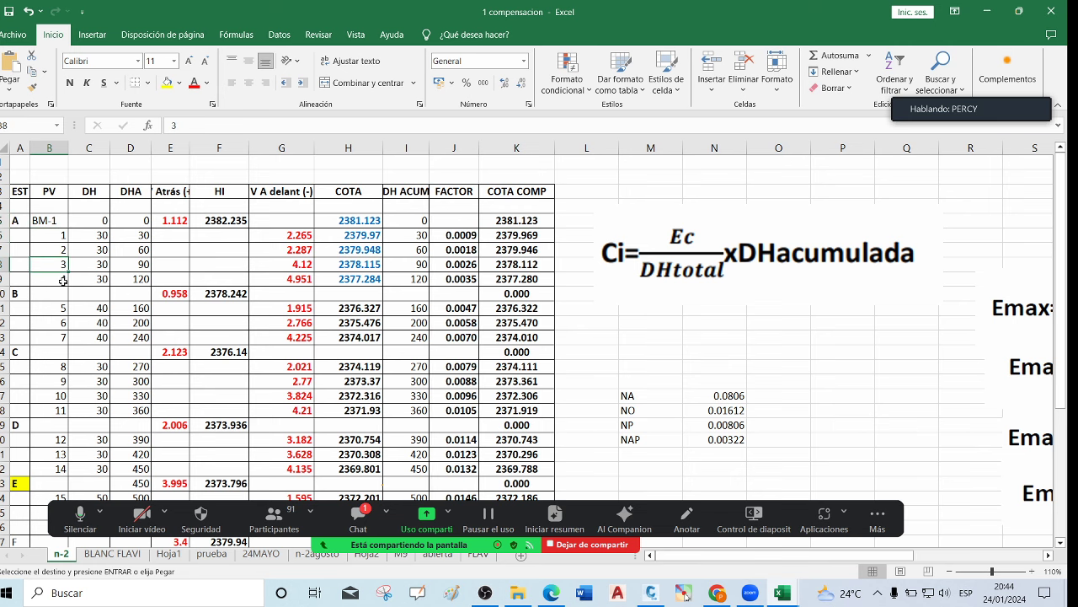
left_click(61, 279)
left_click(60, 307)
scroll(56, 370, "down", 1)
scroll(56, 371, "down", 3)
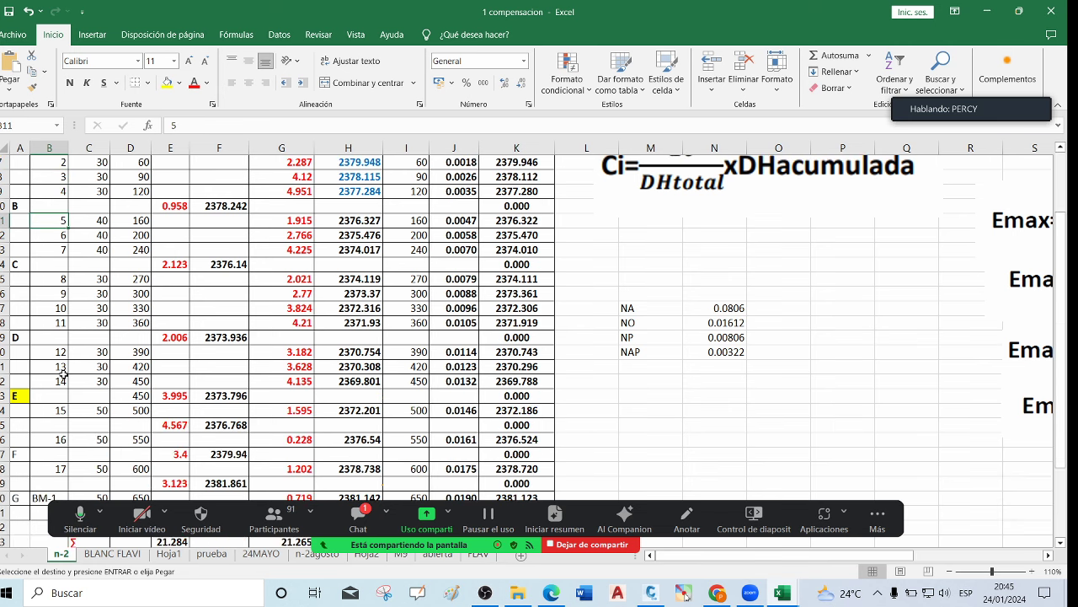
left_click(59, 425)
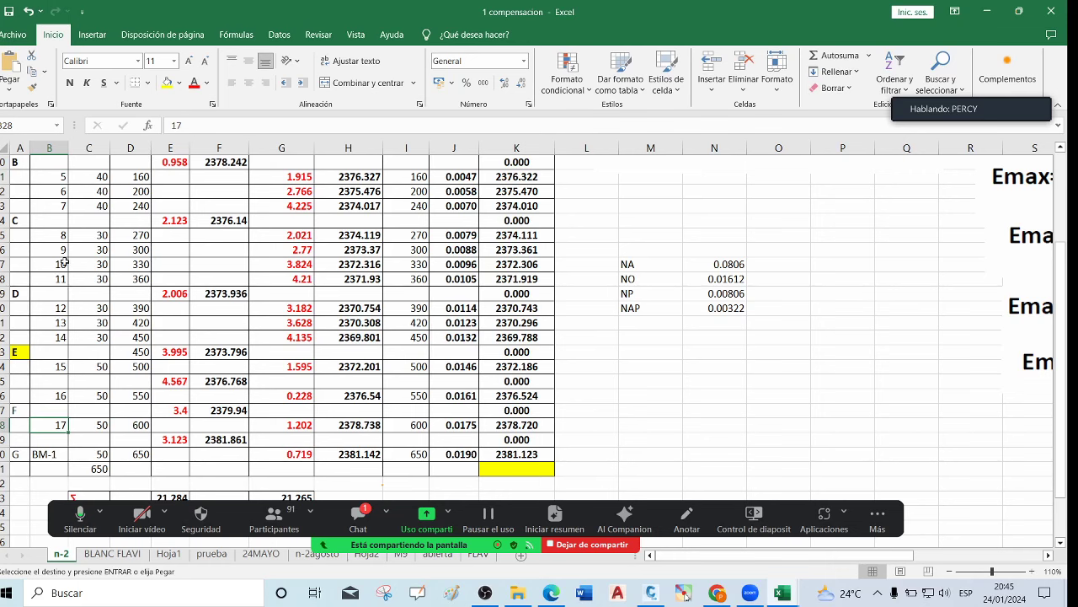
scroll(62, 252, "up", 2)
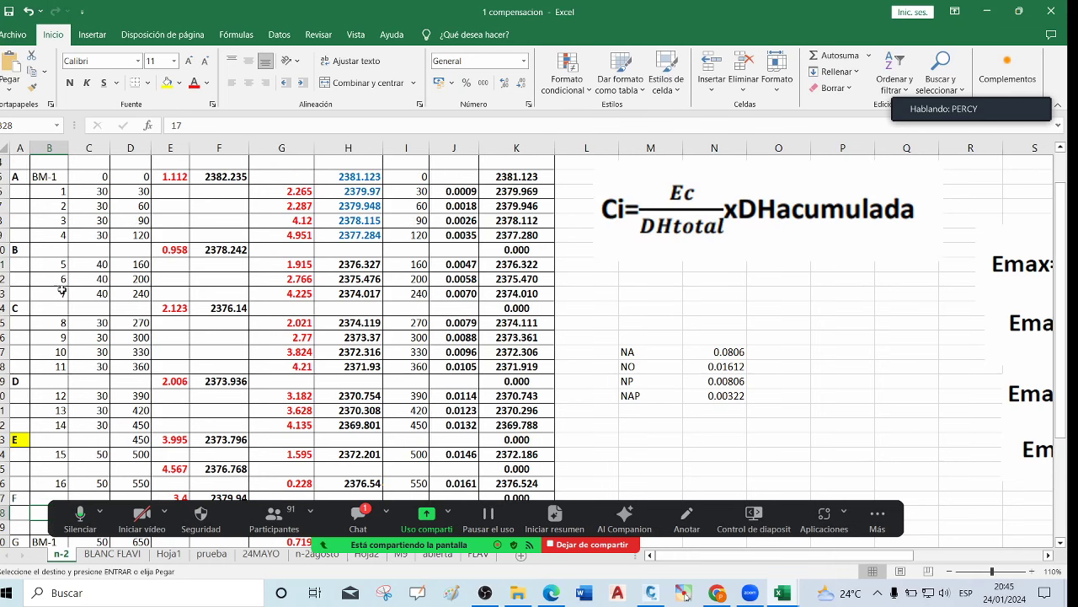
scroll(60, 289, "down", 2)
left_click(52, 454)
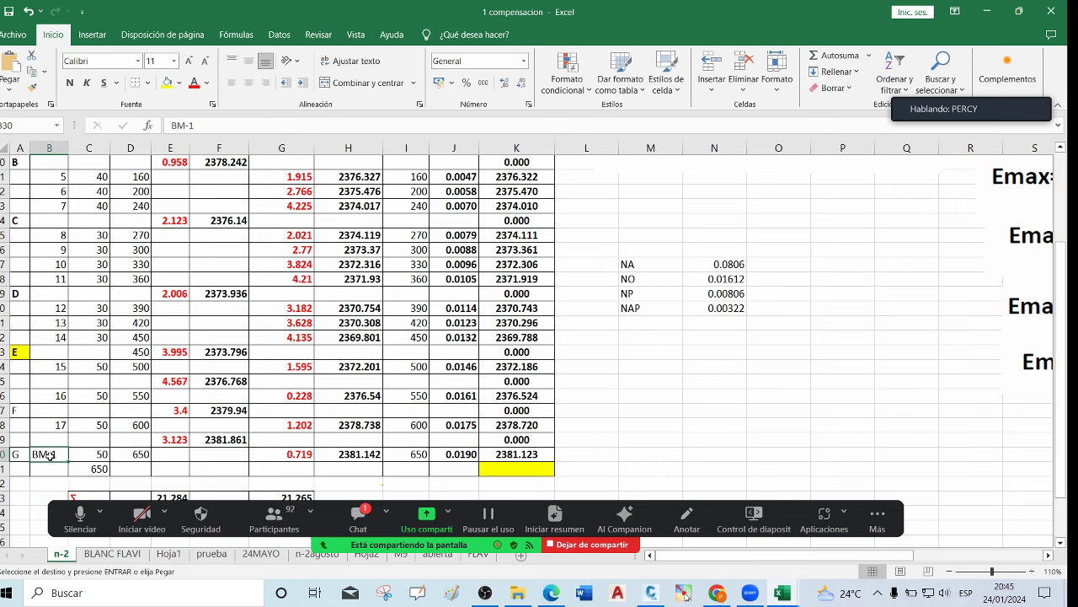
scroll(52, 426, "up", 3)
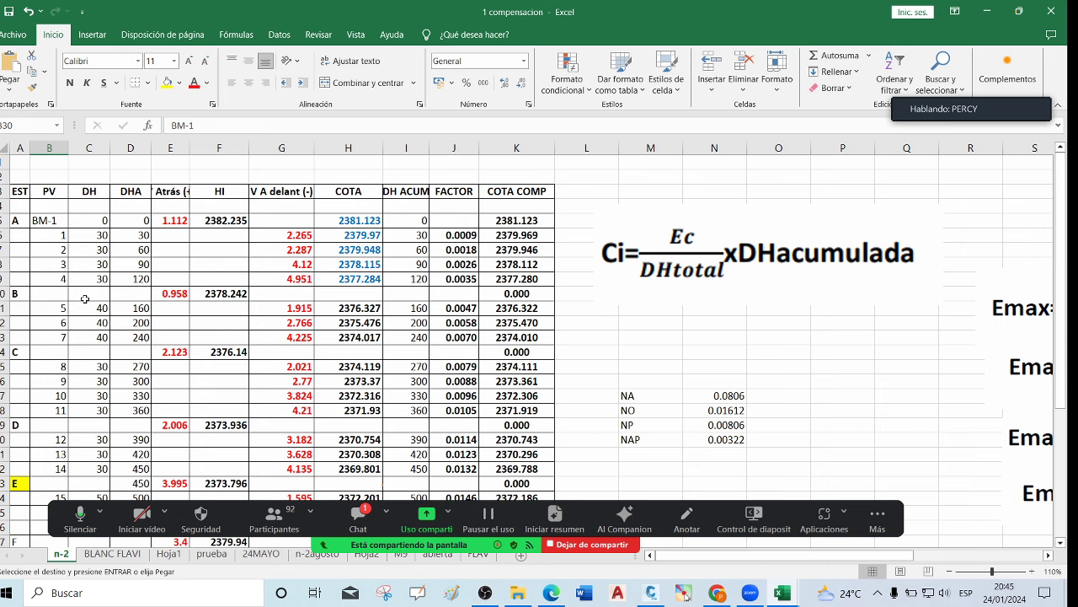
left_click(40, 220)
left_click(353, 221)
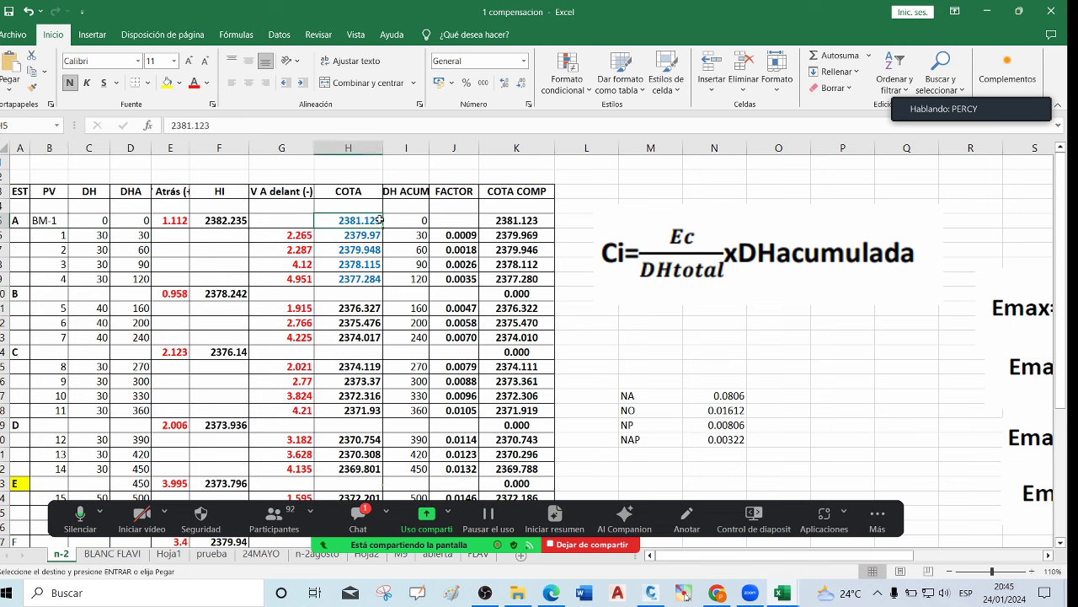
left_click(59, 237)
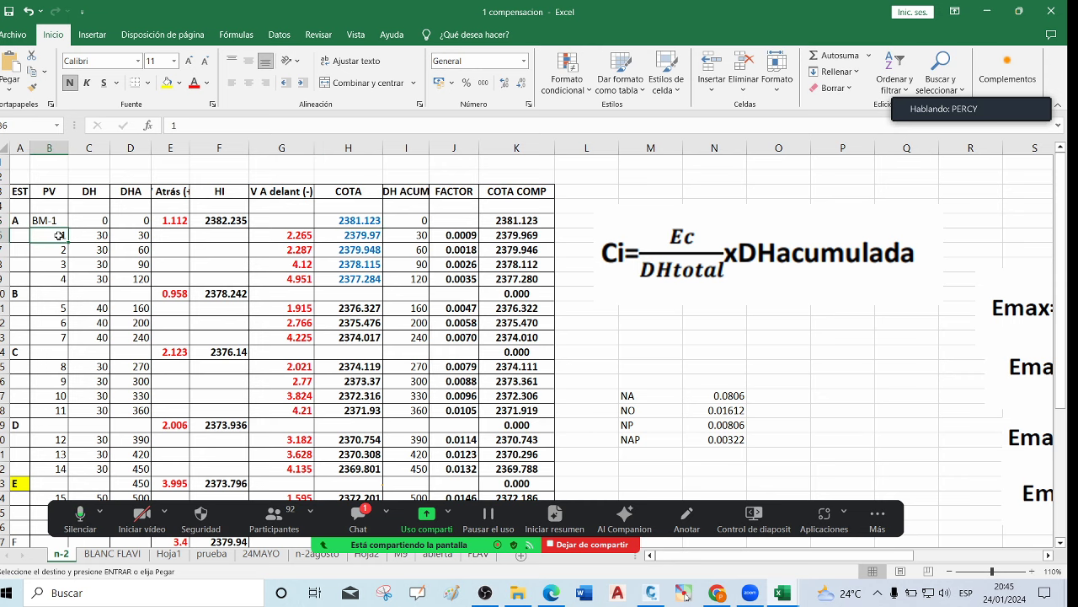
left_click(360, 238)
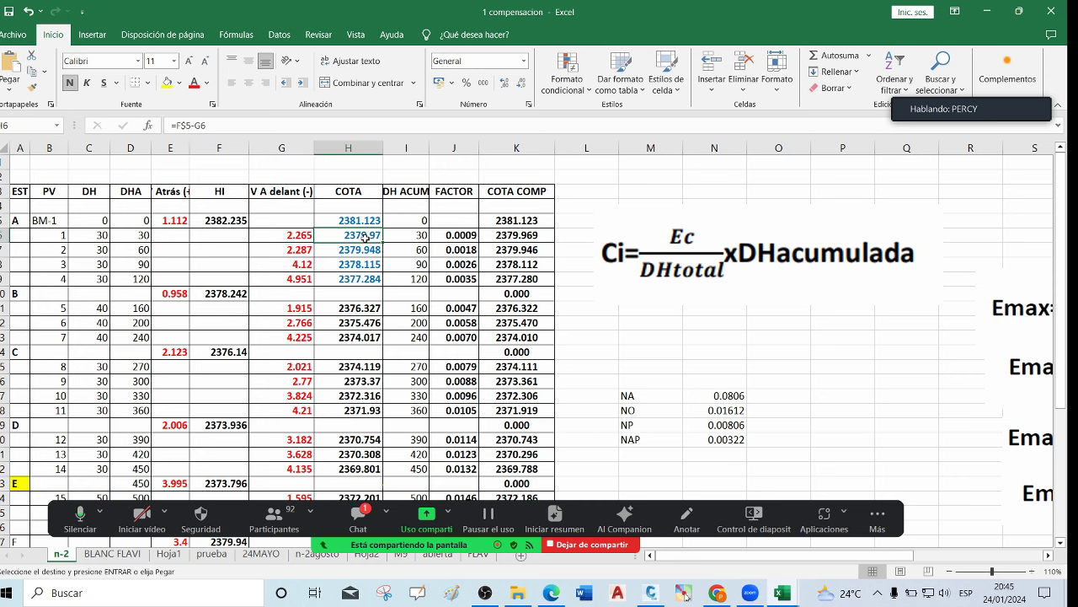
scroll(362, 245, "down", 3)
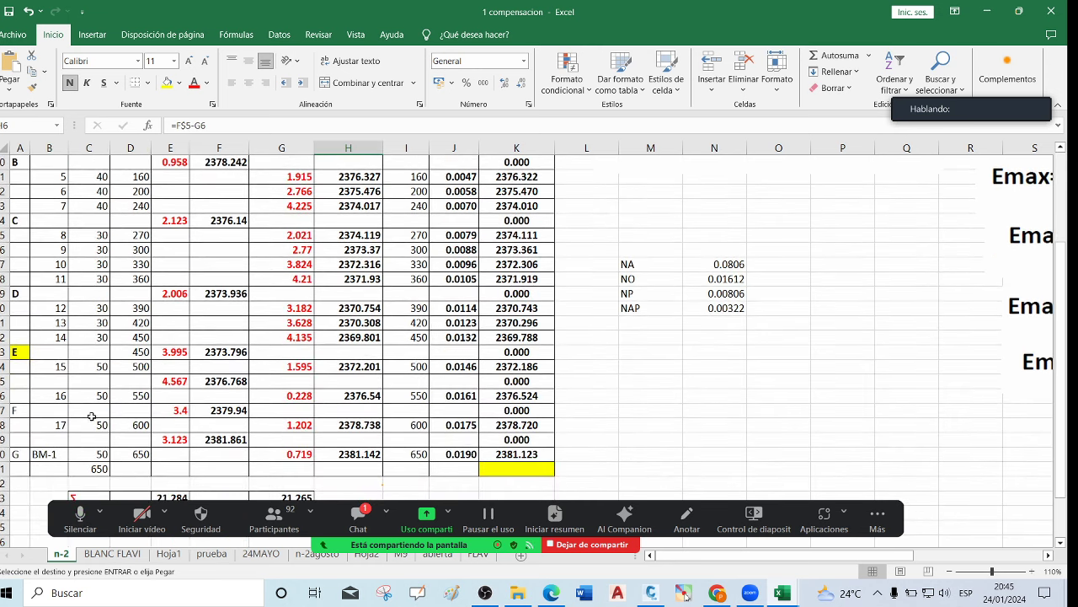
left_click(47, 455)
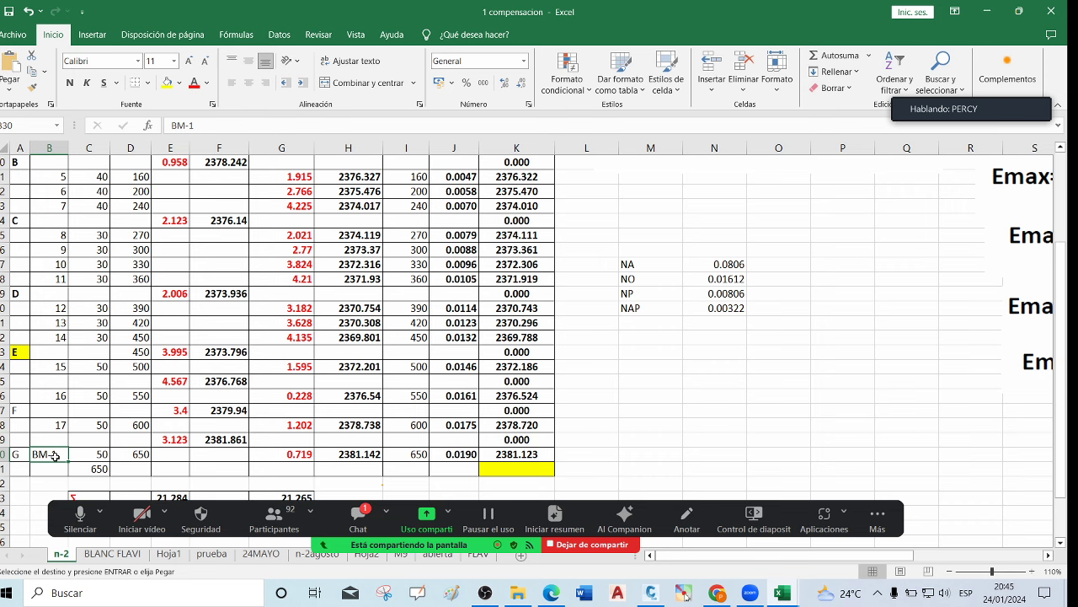
scroll(52, 448, "up", 2)
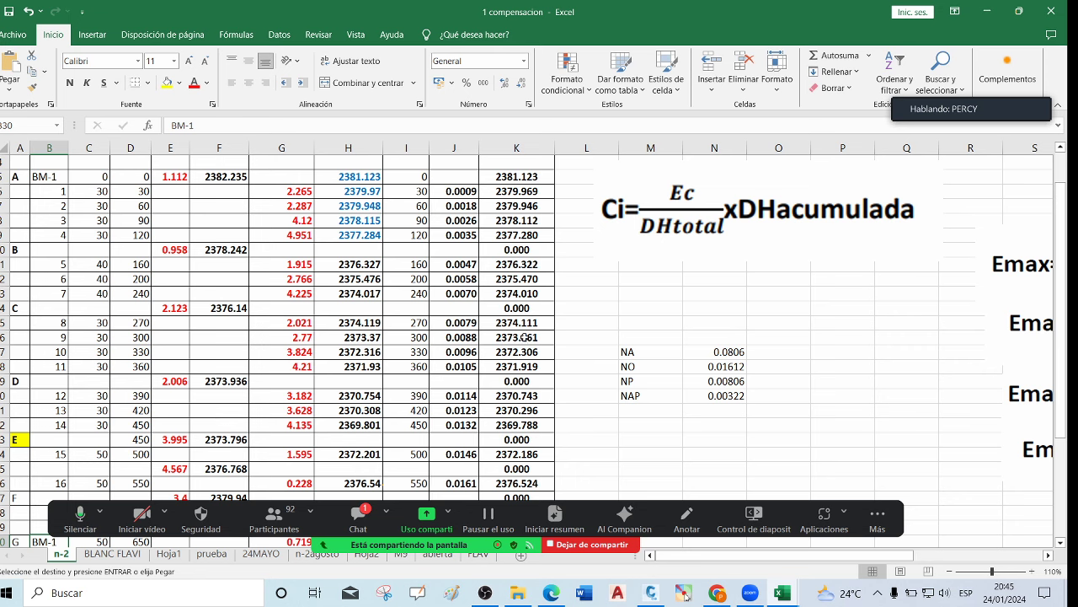
scroll(524, 338, "down", 5)
scroll(365, 381, "up", 2)
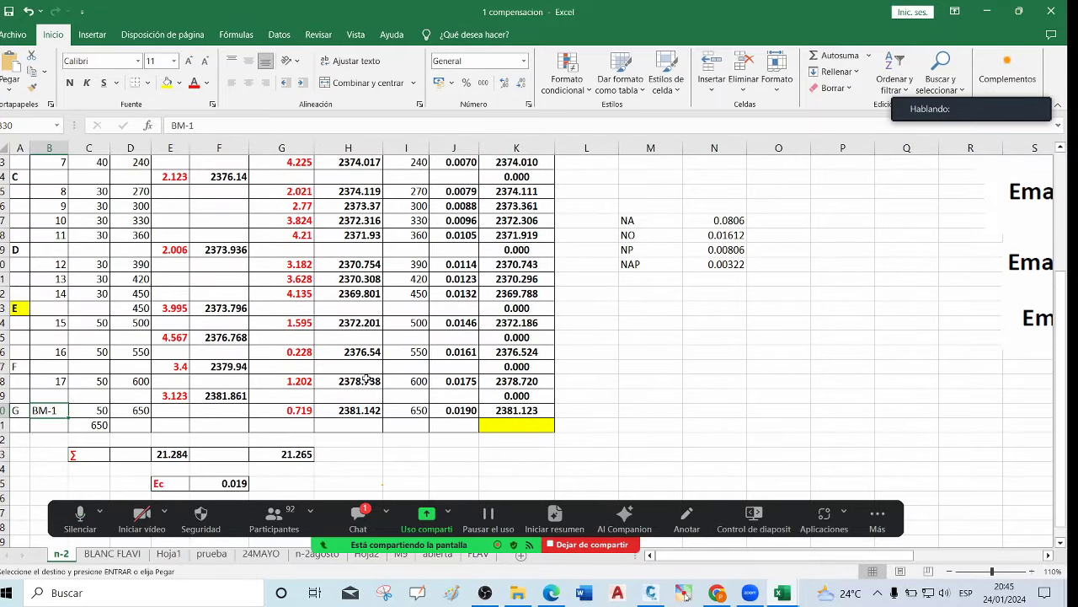
scroll(365, 381, "up", 3)
scroll(371, 372, "down", 1)
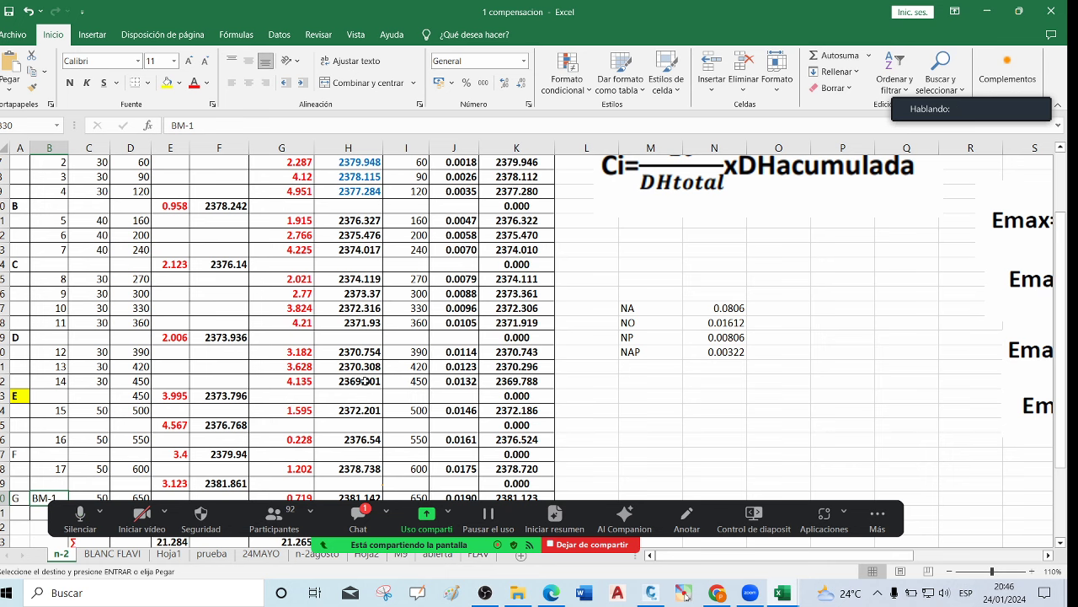
scroll(317, 406, "down", 3)
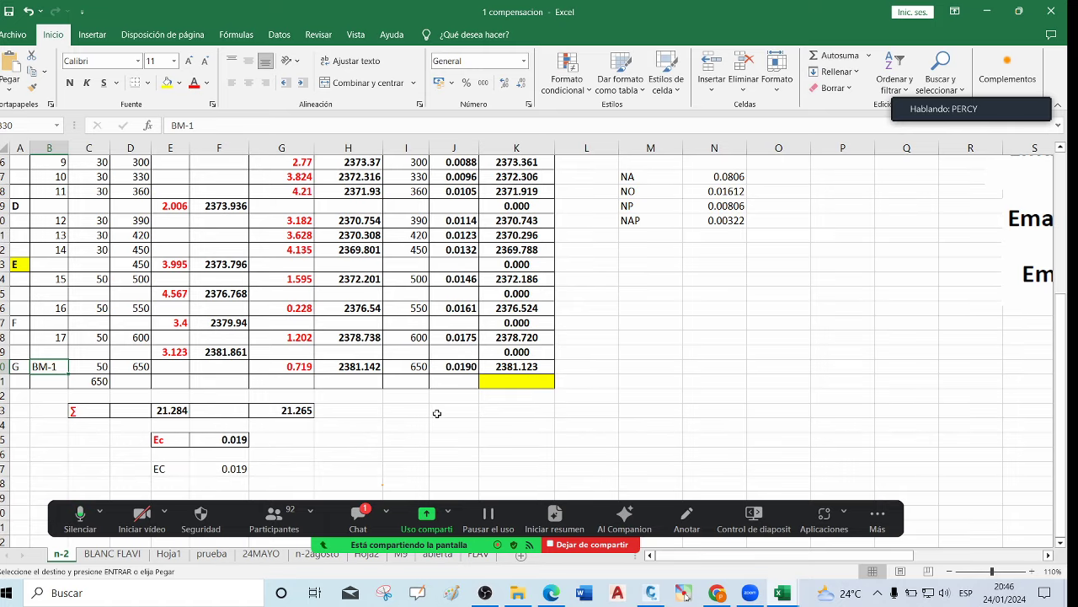
Compare BM-1's closing elevation formula against the starting elevation 2381.123
left_click(370, 368)
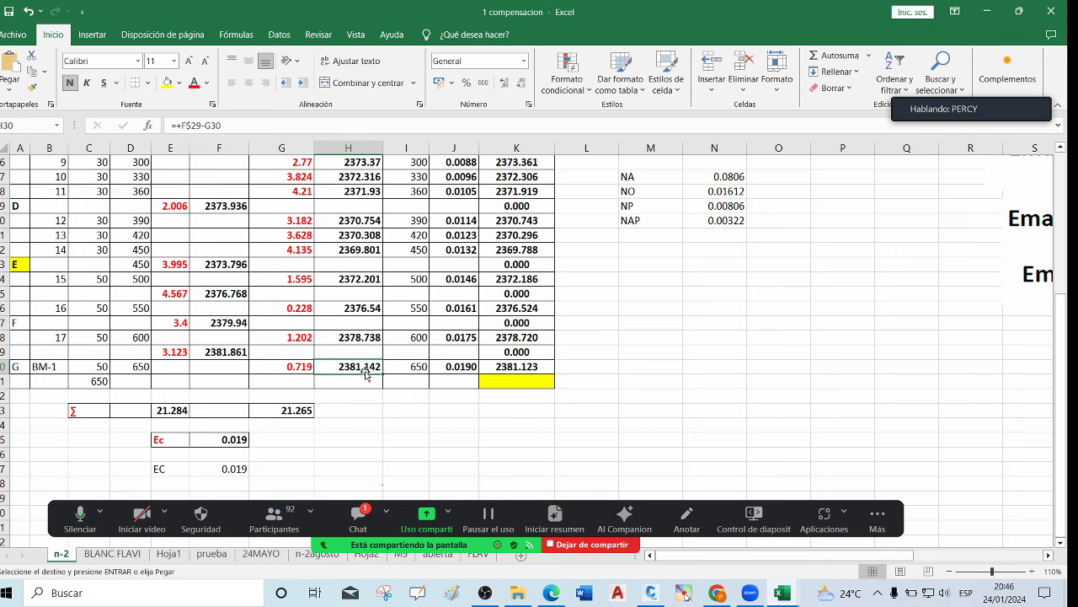
scroll(364, 364, "up", 5)
left_click(363, 222)
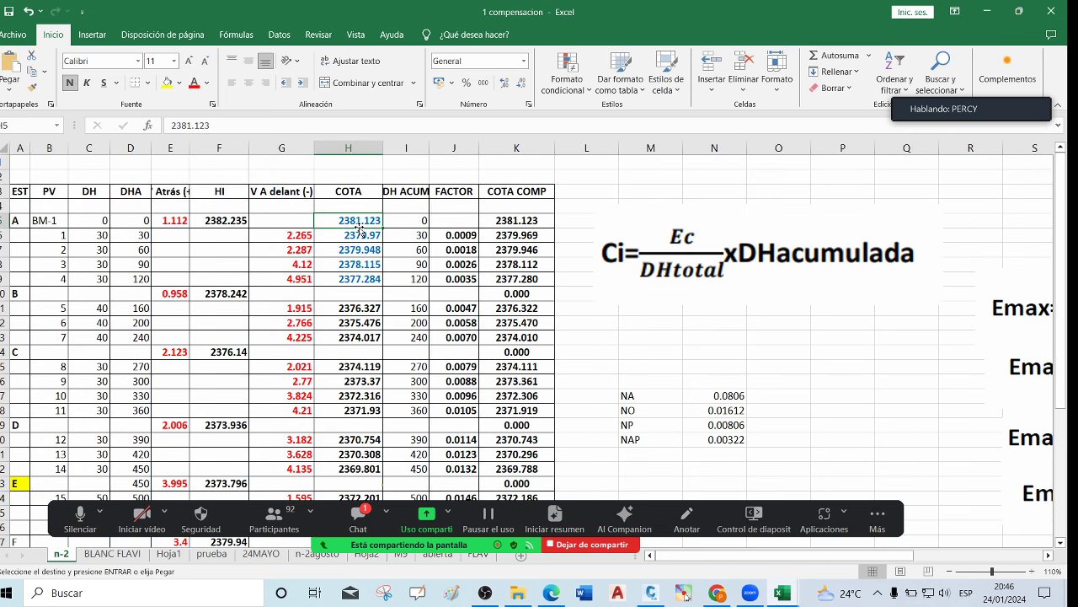
scroll(360, 240, "down", 4)
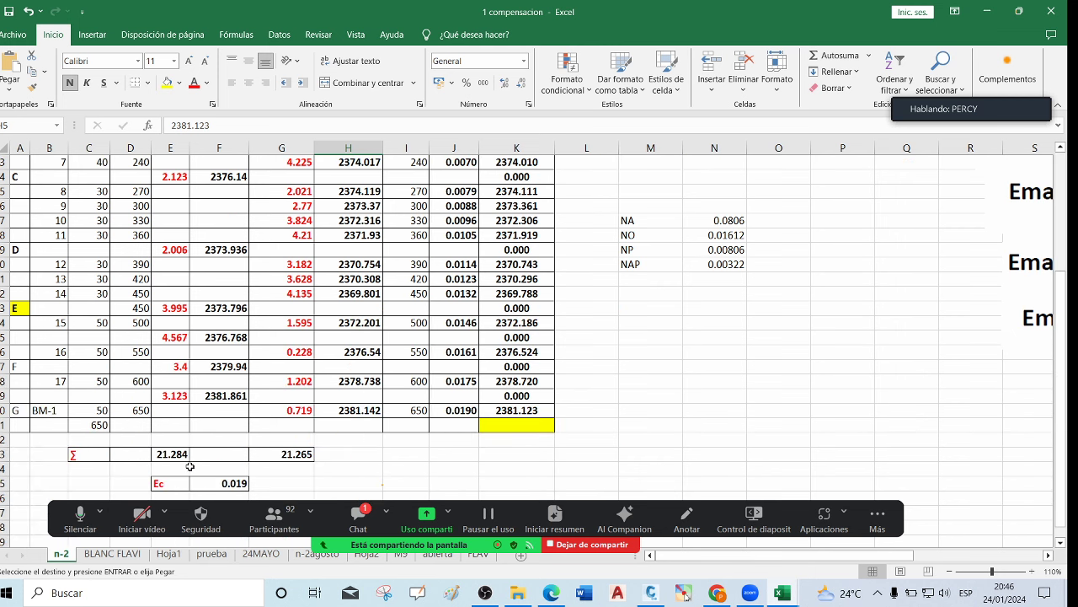
scroll(186, 463, "down", 1)
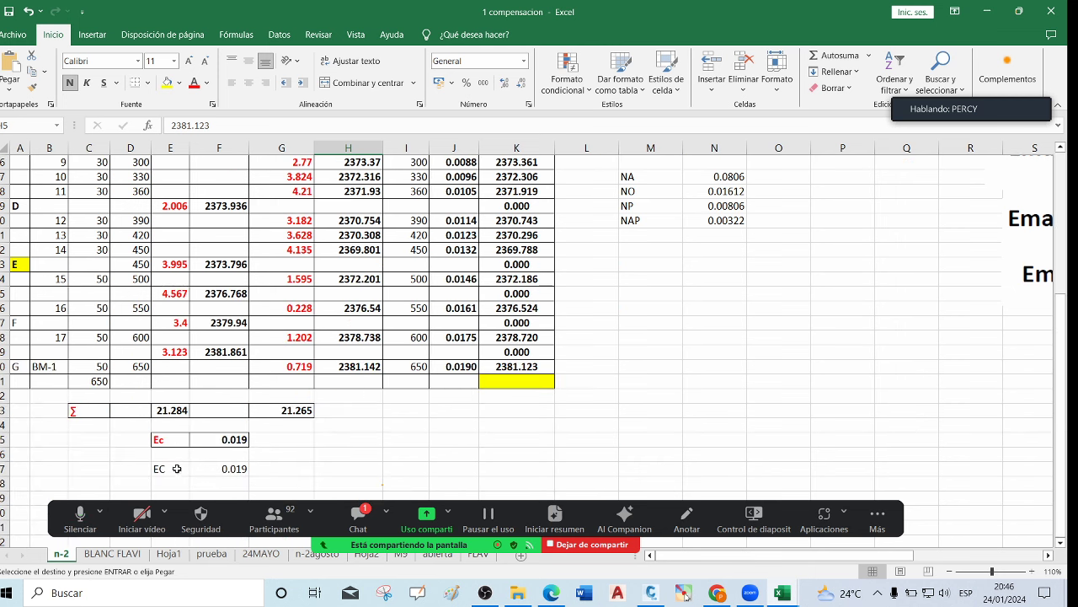
Inspect the Ec closure error formula and the backsight and foresight sums
left_click(235, 440)
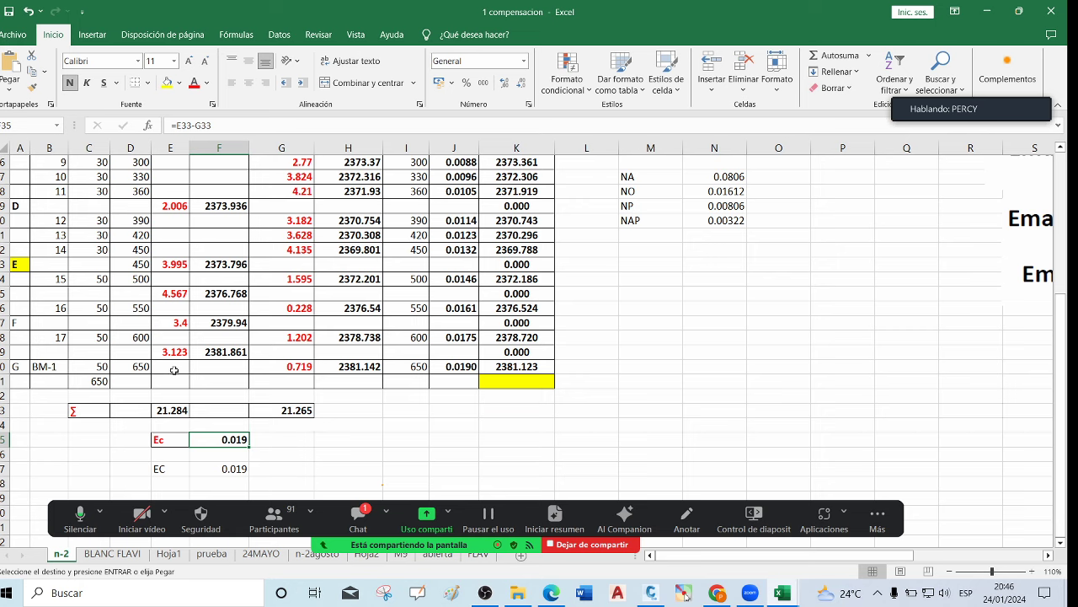
left_click(173, 410)
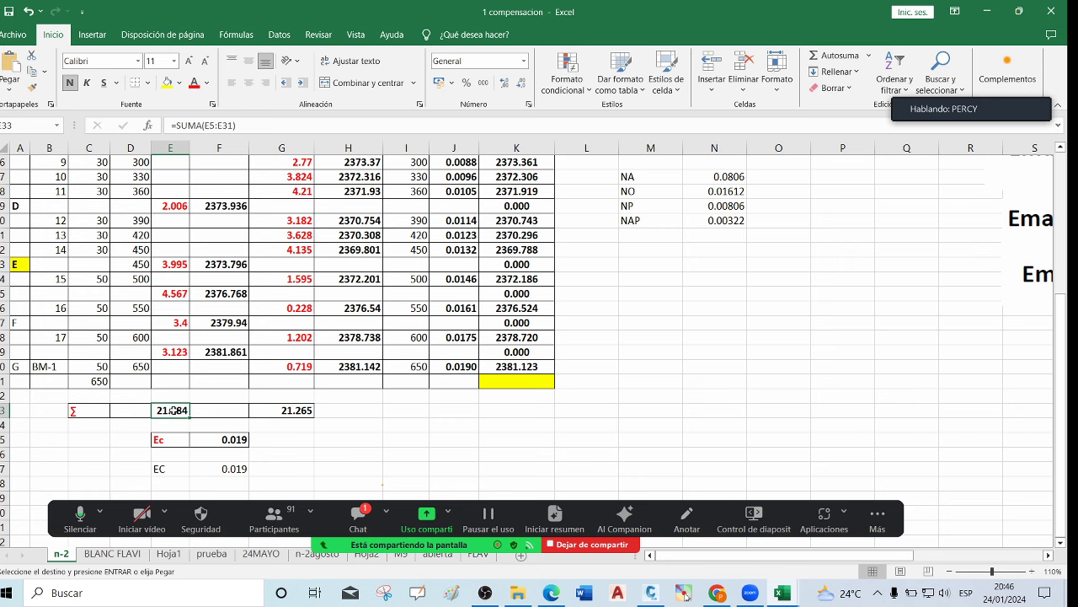
left_click(300, 410)
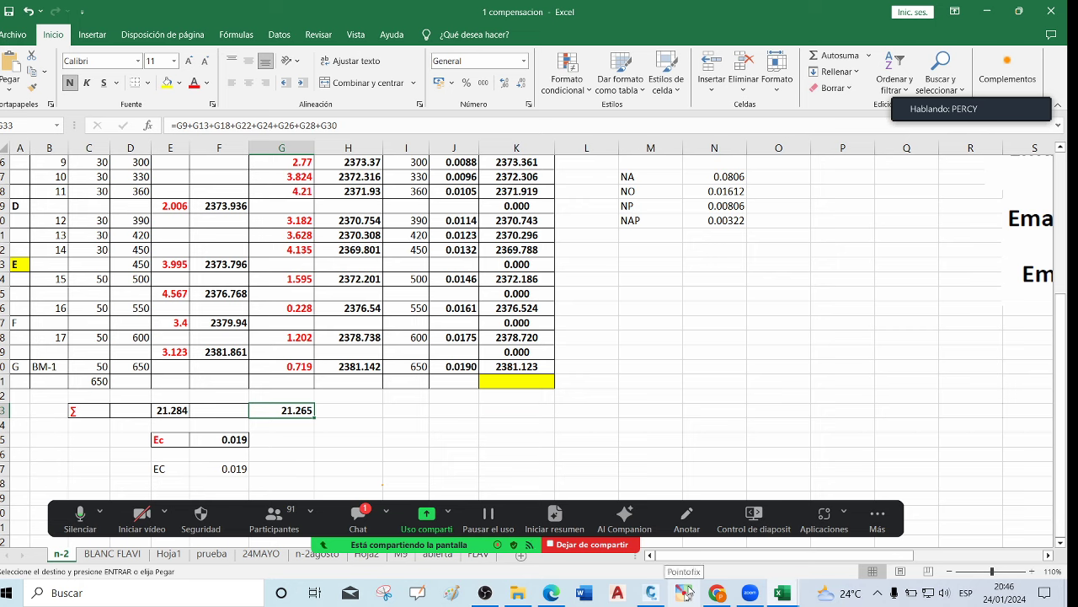
scroll(660, 335, "down", 2)
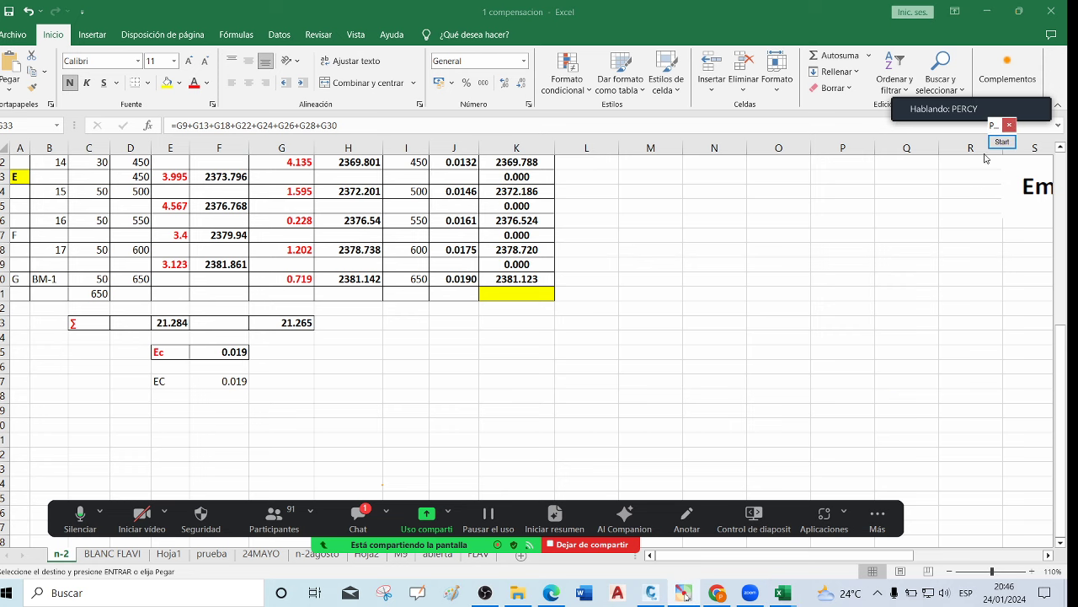
Sketch a levelling setup over the sheet: two instrument tripods, lines of sight and staffs
left_click(1009, 144)
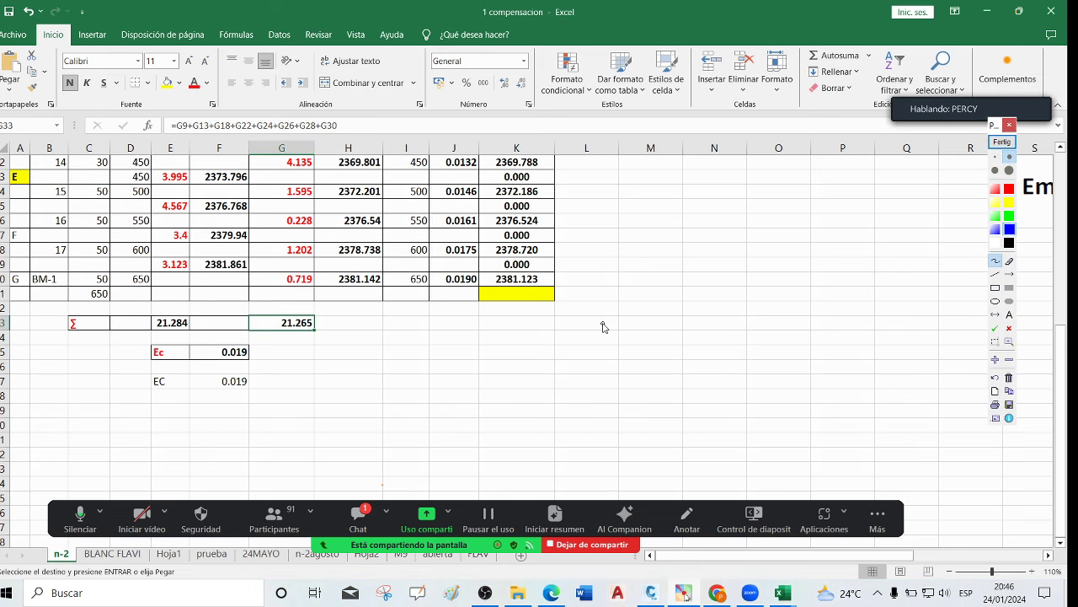
left_click_drag(603, 323, 557, 422)
mouse_move(604, 323)
left_mouse_down()
mouse_move(632, 413)
mouse_move(607, 410)
mouse_move(615, 407)
left_mouse_up()
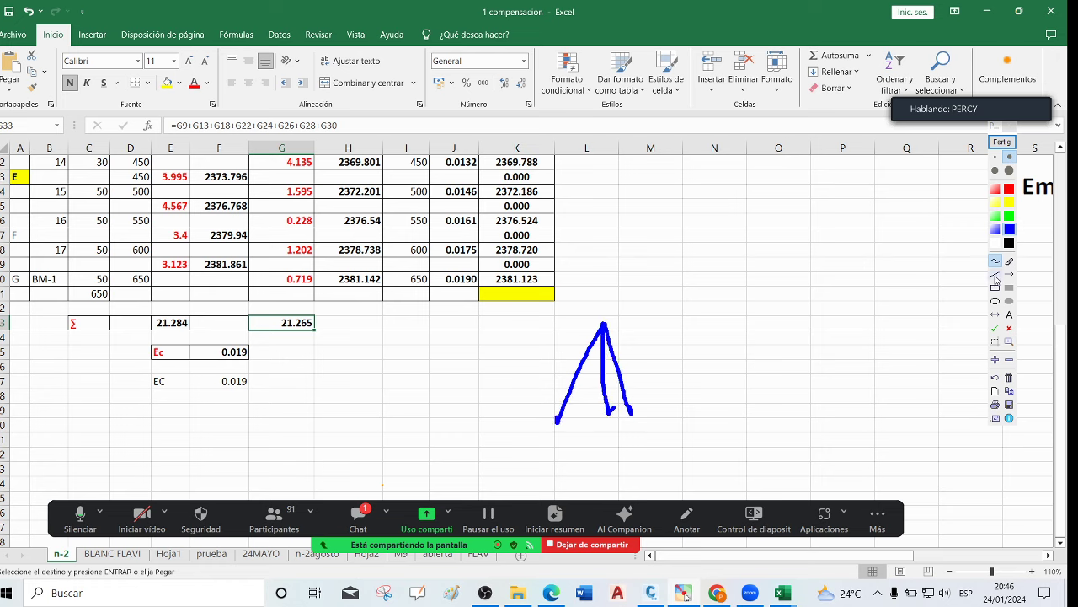
left_click_drag(368, 328, 830, 325)
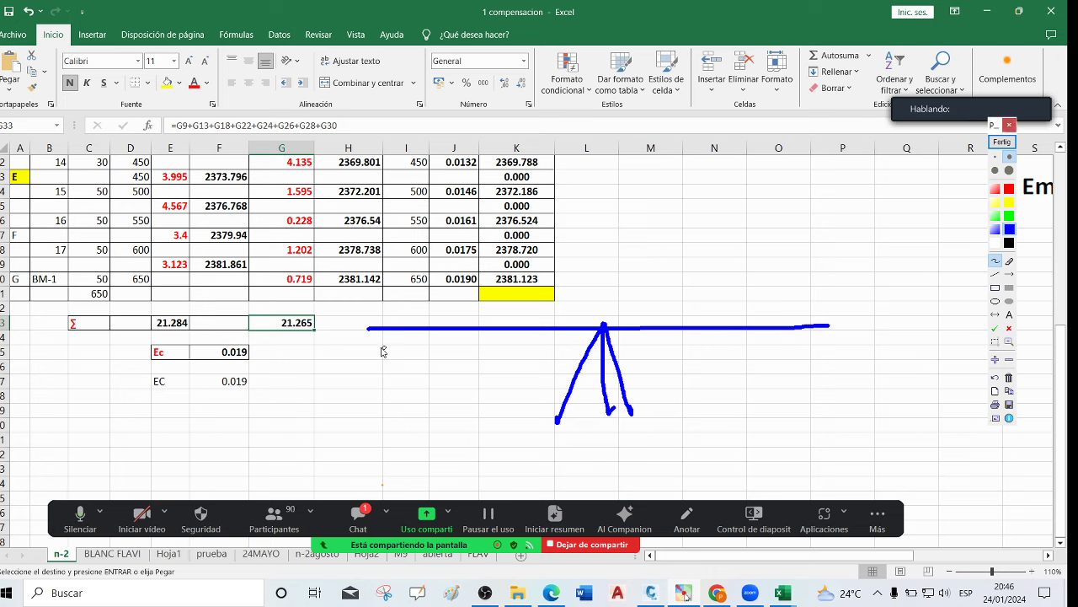
mouse_move(366, 301)
left_mouse_down()
mouse_move(366, 401)
mouse_move(380, 392)
left_mouse_up()
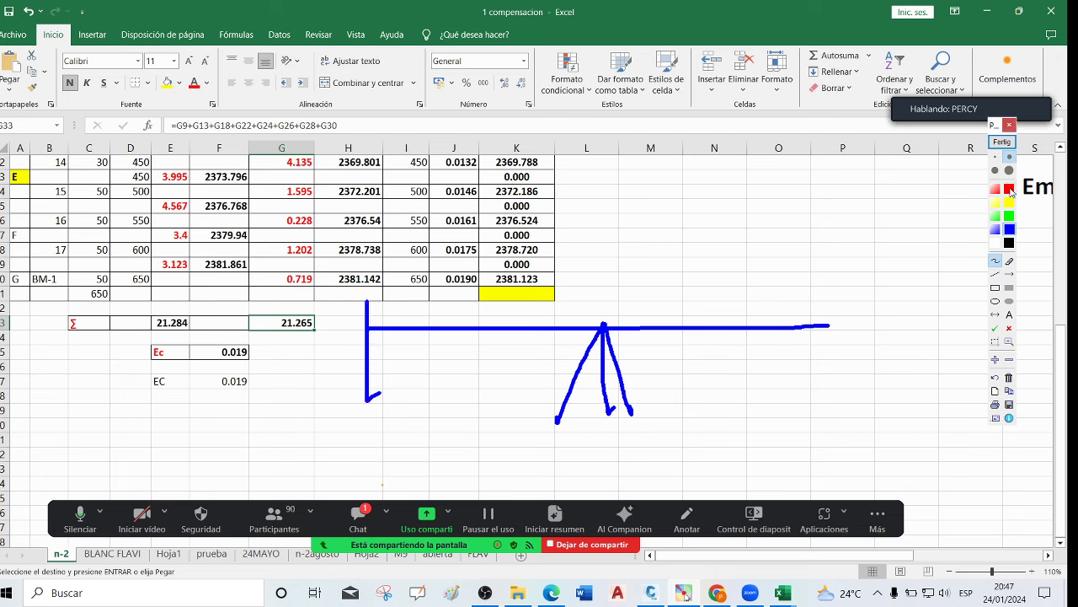
left_click_drag(368, 297, 369, 405)
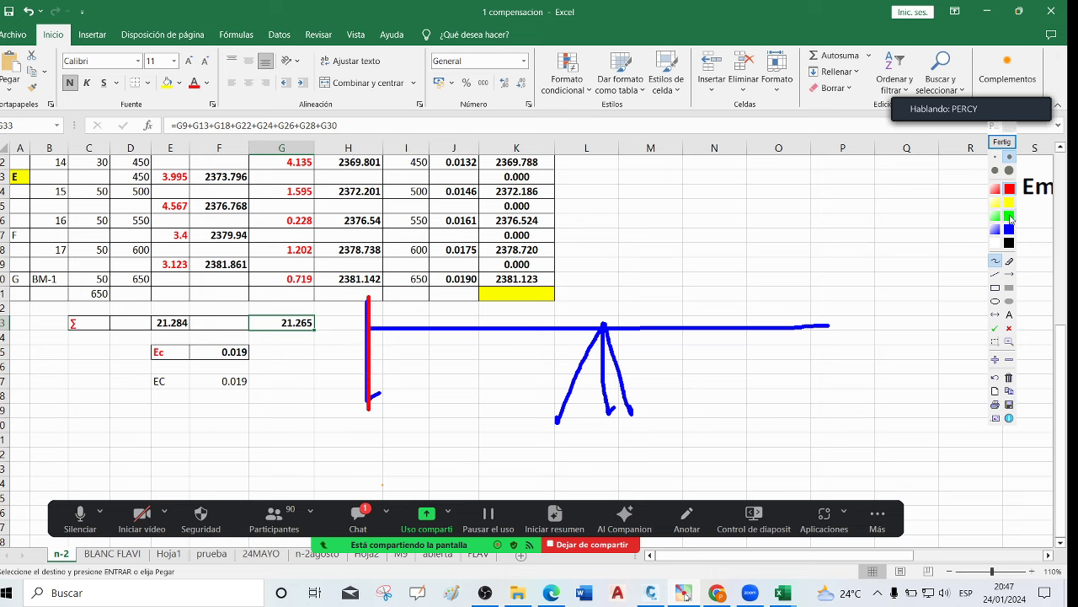
left_click_drag(506, 308, 506, 411)
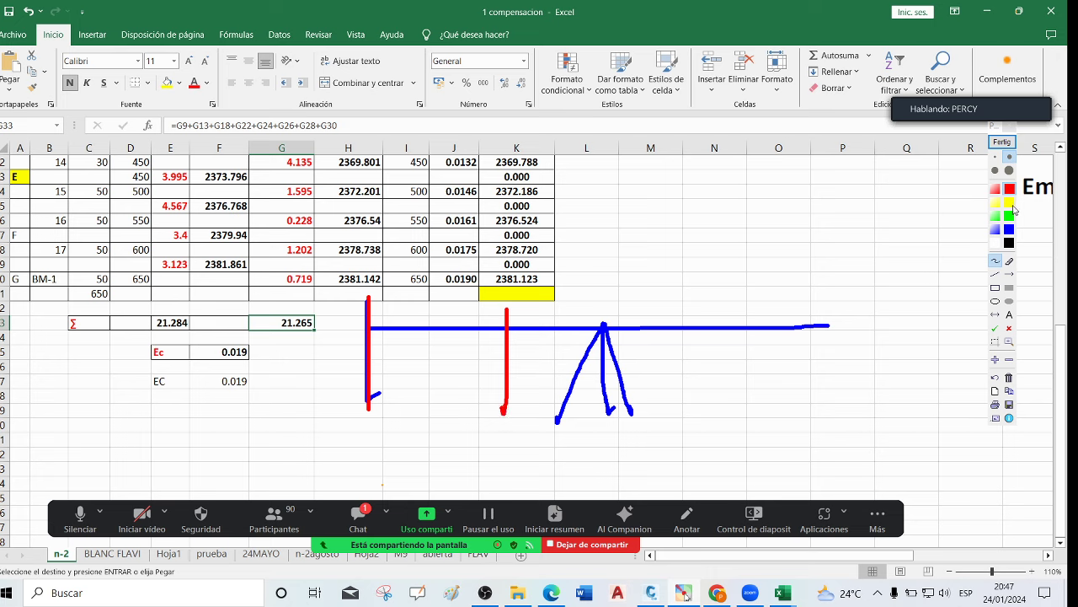
left_click_drag(684, 302, 681, 405)
left_click_drag(734, 312, 740, 390)
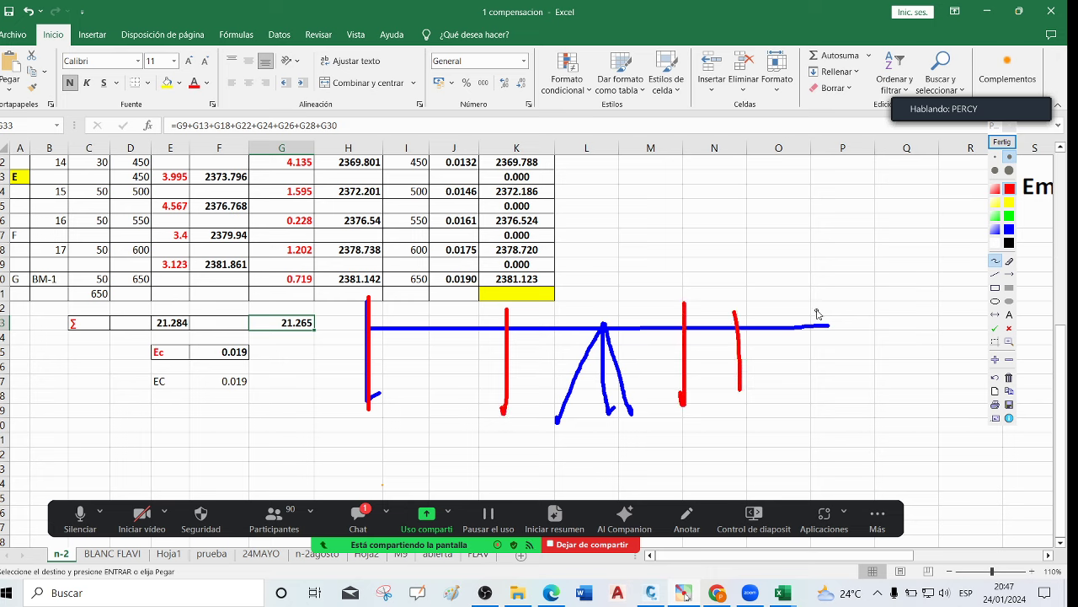
left_click_drag(818, 306, 818, 397)
mouse_move(947, 362)
left_mouse_down()
mouse_move(913, 436)
mouse_move(971, 443)
mouse_move(949, 425)
left_mouse_up()
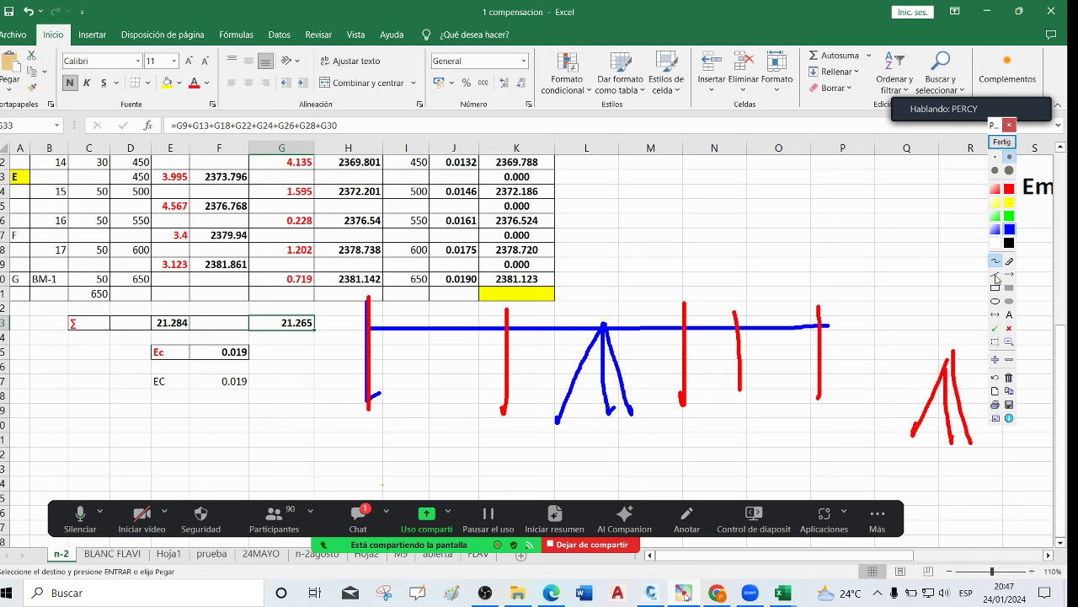
left_click_drag(819, 367, 1074, 353)
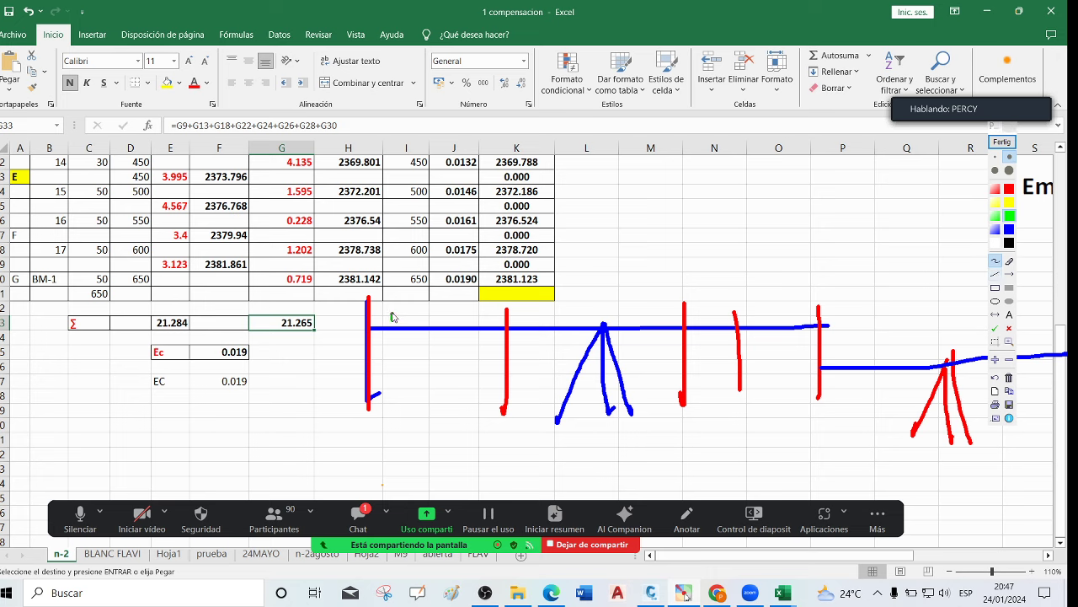
Circle the staffs in green and red, mark the 21.265 total, then clear all drawings
mouse_move(392, 318)
left_mouse_down()
mouse_move(368, 289)
mouse_move(349, 305)
mouse_move(346, 381)
mouse_move(361, 429)
mouse_move(390, 329)
left_mouse_up()
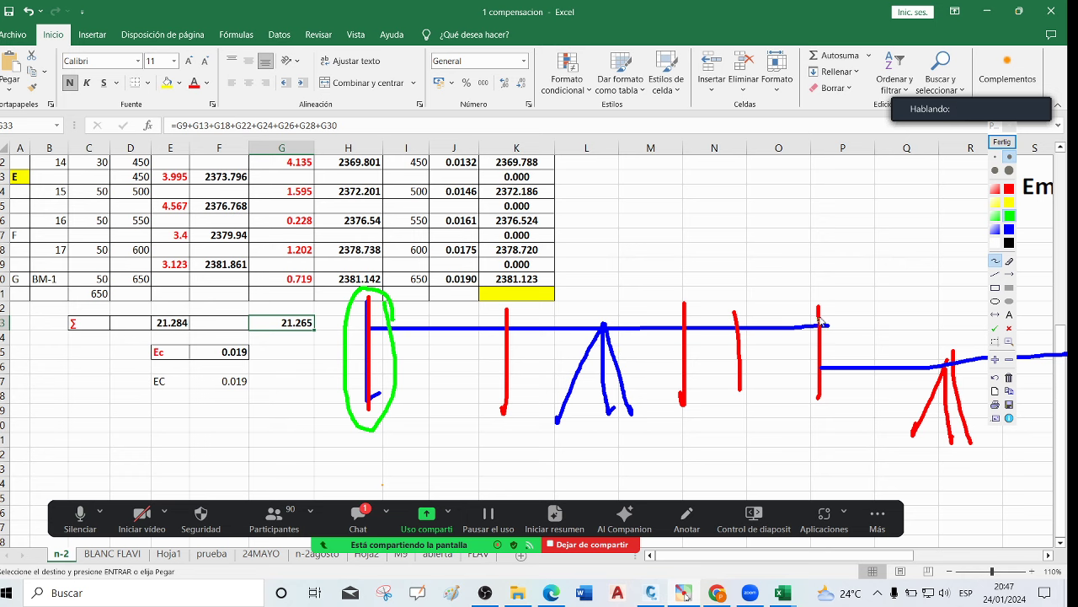
mouse_move(822, 291)
left_mouse_down()
mouse_move(786, 330)
mouse_move(786, 373)
mouse_move(805, 419)
mouse_move(832, 400)
mouse_move(846, 318)
mouse_move(829, 285)
left_mouse_up()
left_click(1009, 189)
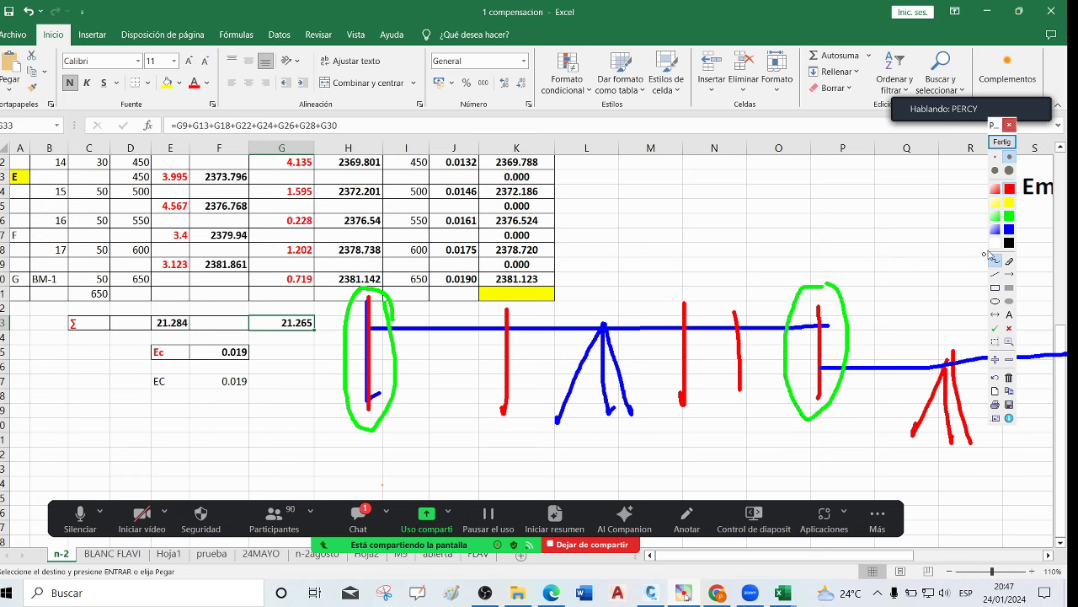
mouse_move(744, 315)
left_mouse_down()
mouse_move(718, 315)
mouse_move(724, 412)
mouse_move(754, 394)
mouse_move(763, 340)
mouse_move(751, 290)
mouse_move(700, 332)
mouse_move(695, 406)
mouse_move(672, 411)
mouse_move(664, 302)
mouse_move(694, 310)
left_mouse_up()
mouse_move(532, 318)
left_mouse_down()
mouse_move(529, 403)
mouse_move(488, 428)
mouse_move(478, 336)
mouse_move(499, 307)
mouse_move(532, 335)
left_mouse_up()
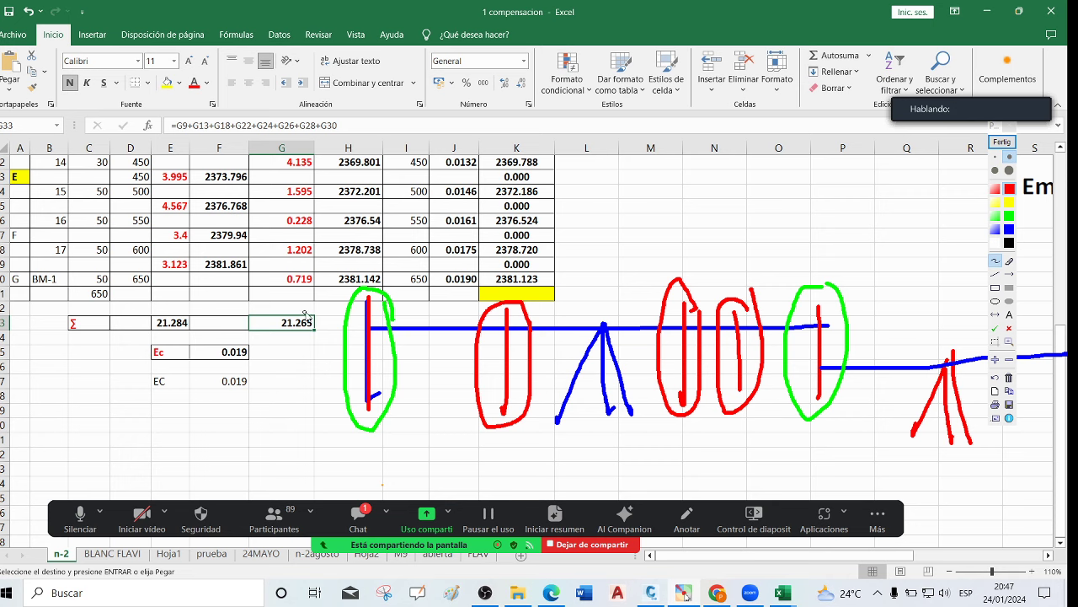
mouse_move(318, 307)
left_mouse_down()
mouse_move(239, 321)
mouse_move(319, 335)
mouse_move(317, 307)
left_mouse_up()
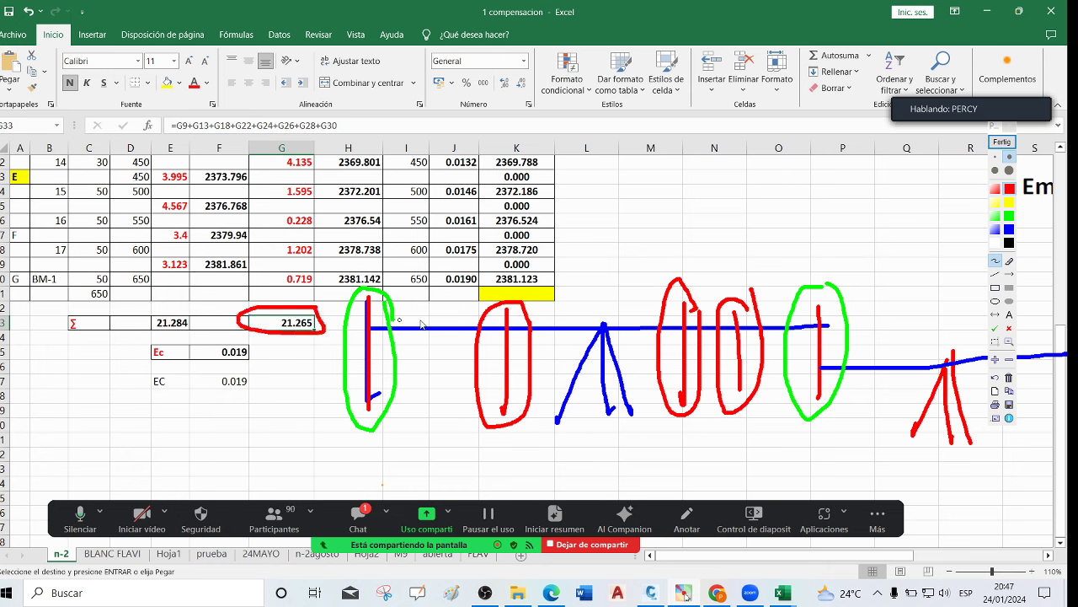
left_click_drag(831, 281, 949, 208)
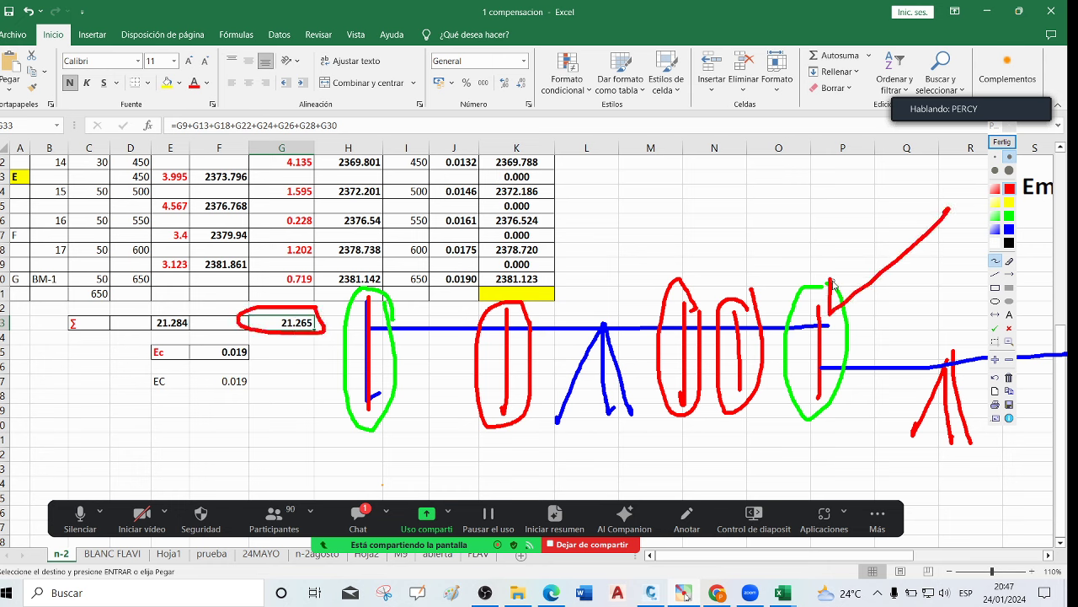
mouse_move(755, 425)
left_mouse_down()
mouse_move(714, 435)
mouse_move(511, 447)
left_mouse_up()
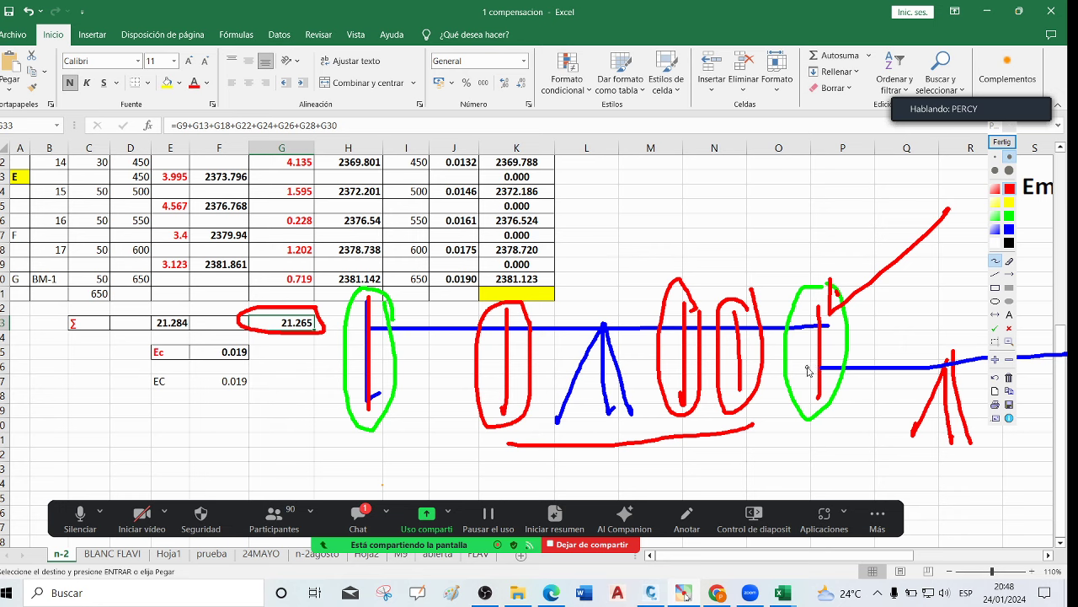
left_click(1011, 127)
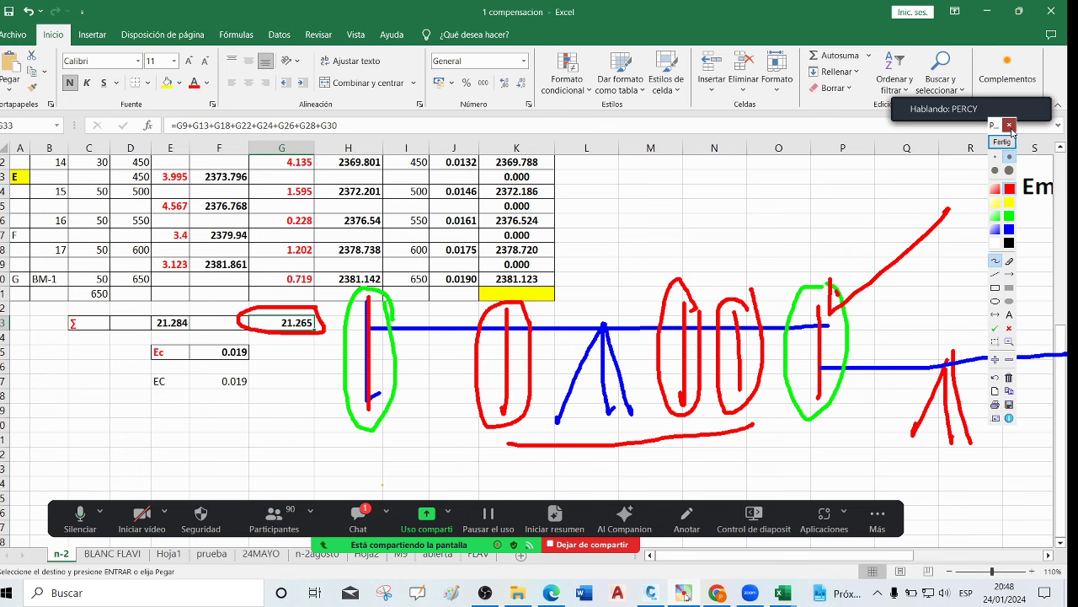
left_click(168, 326)
left_click(286, 325)
left_click(169, 323)
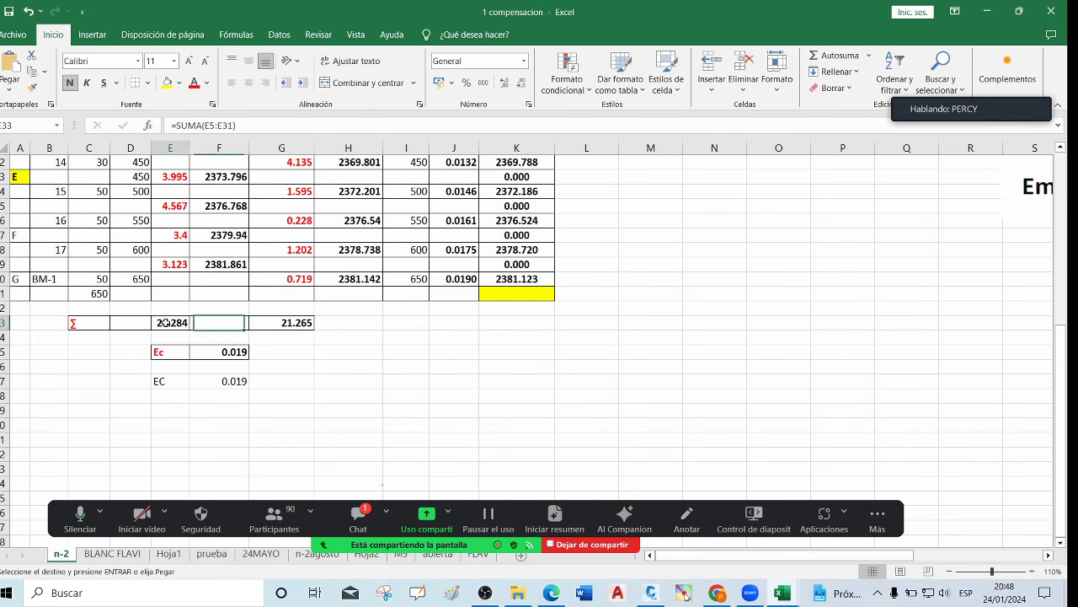
left_click(303, 323)
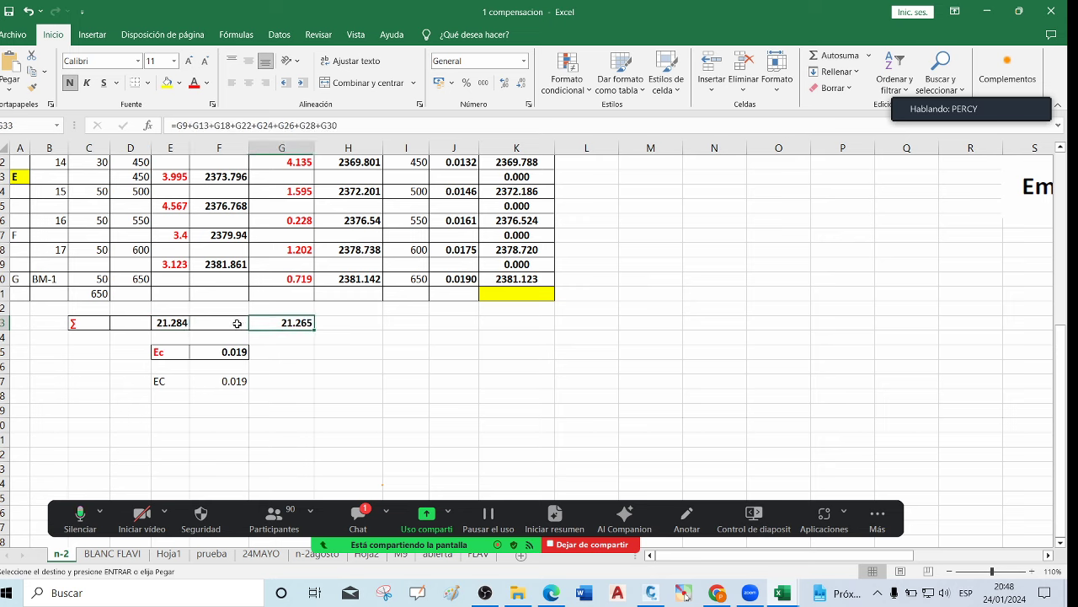
left_click(239, 352)
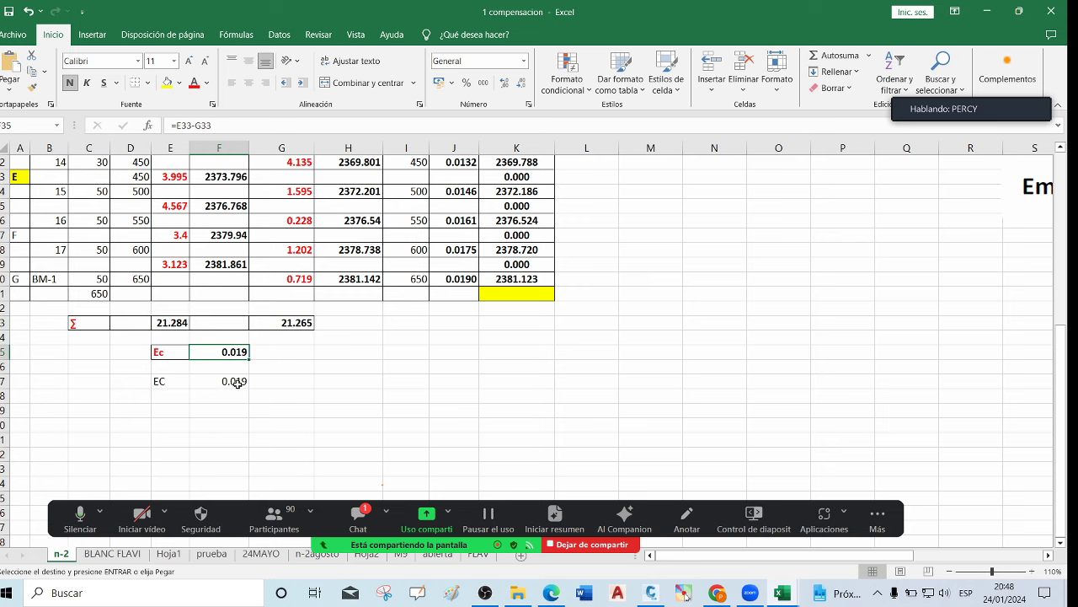
left_click(236, 381)
left_click(234, 352)
left_click(234, 379)
left_click(235, 353)
left_click(238, 379)
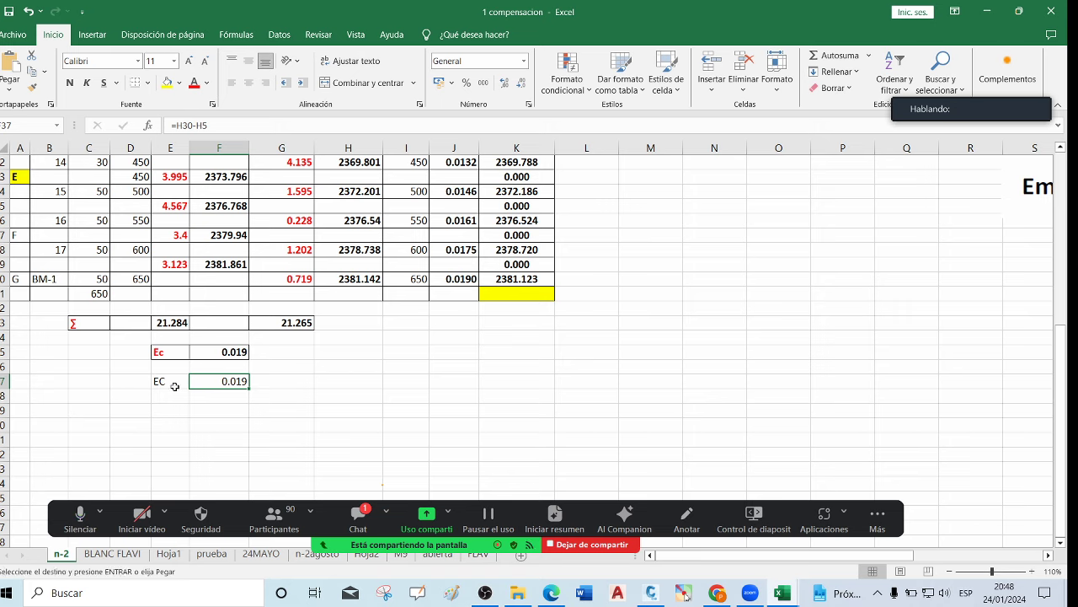
scroll(303, 377, "up", 1)
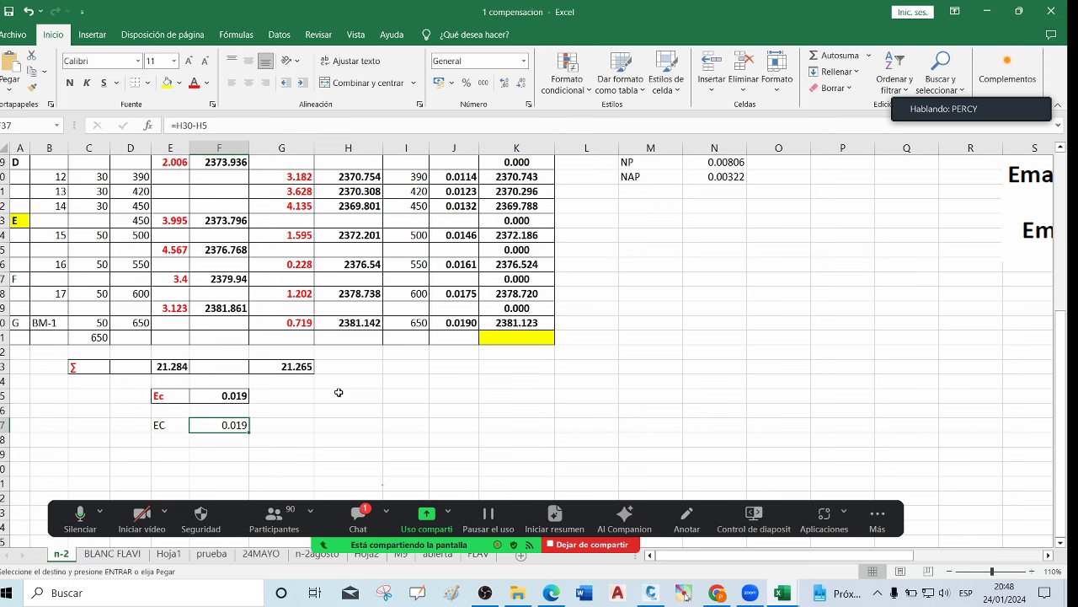
scroll(509, 244, "up", 2)
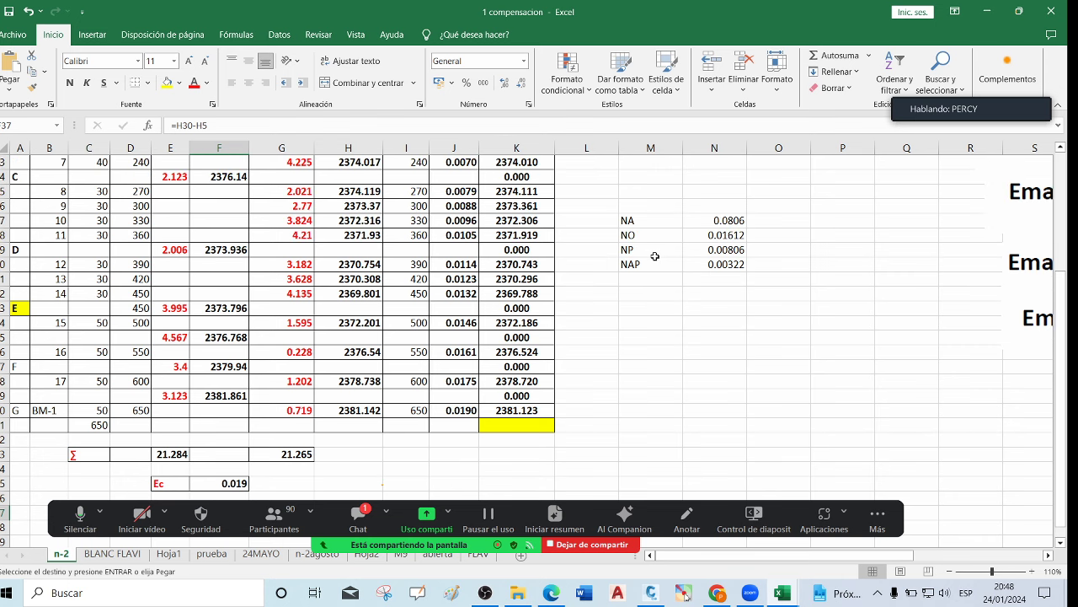
left_click(650, 220)
left_click(651, 235)
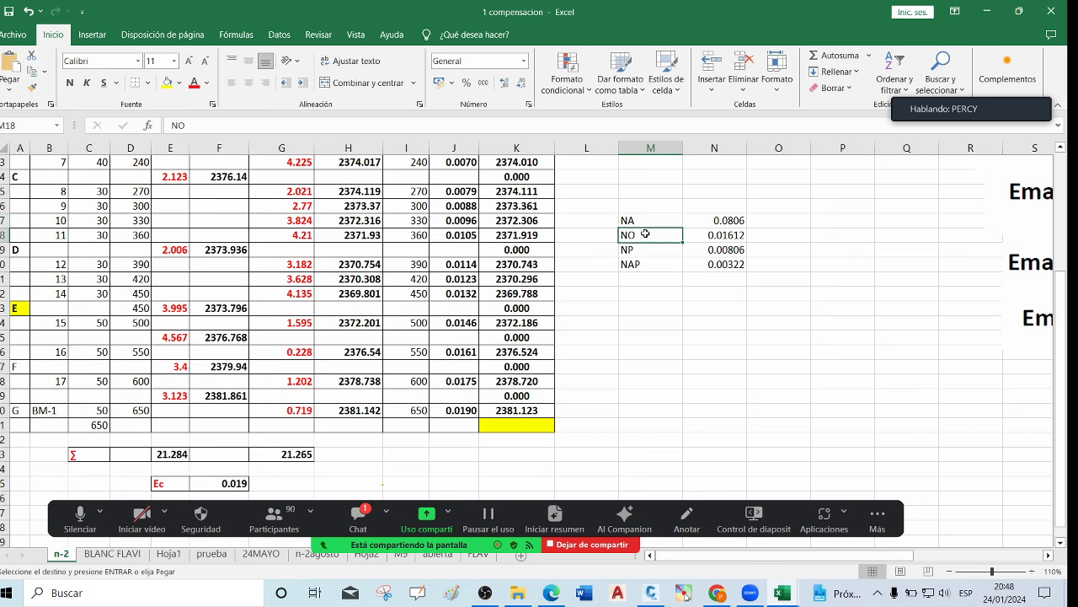
left_click(641, 220)
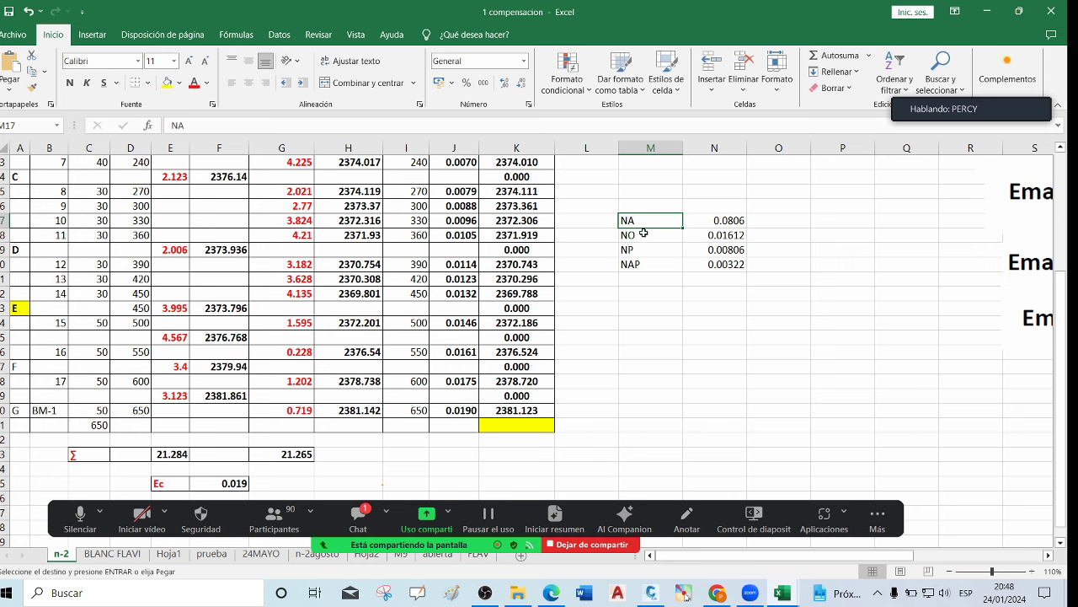
left_click(644, 235)
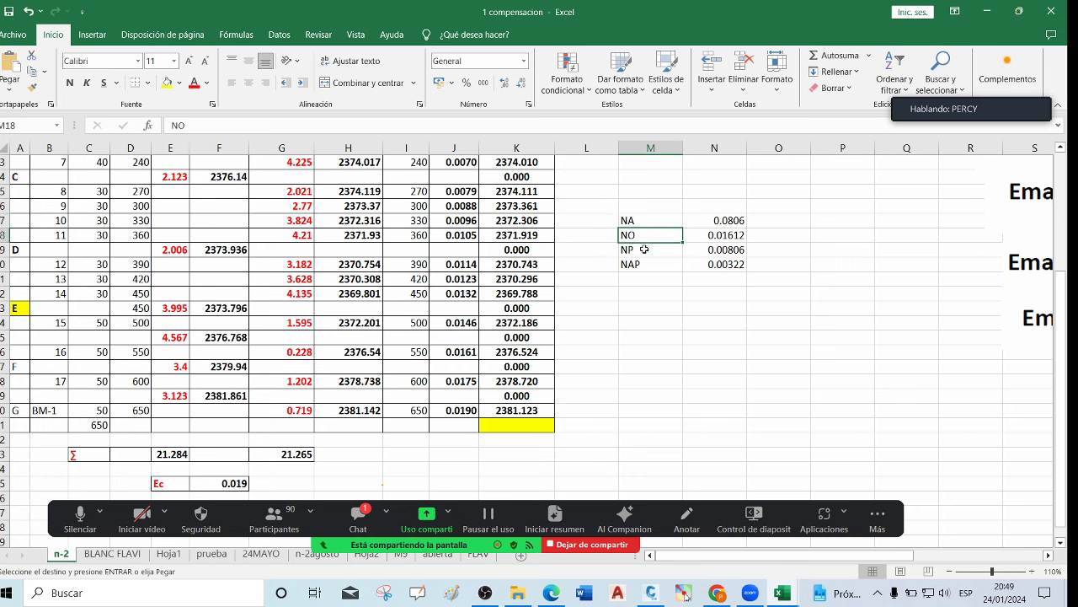
left_click(643, 249)
left_click(643, 264)
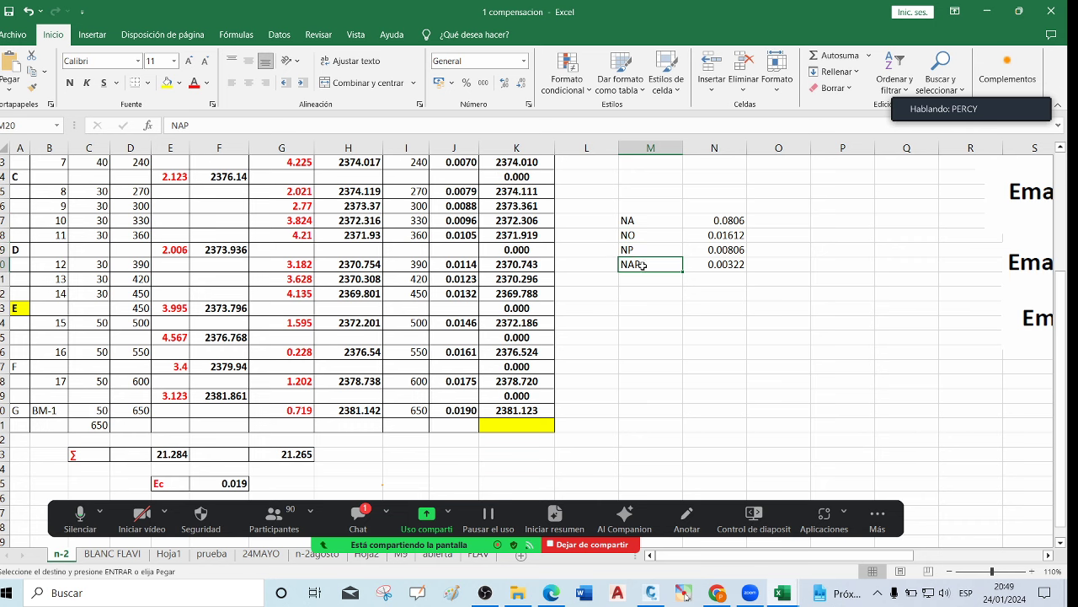
left_click(645, 292)
scroll(703, 227, "down", 1)
scroll(703, 226, "up", 1)
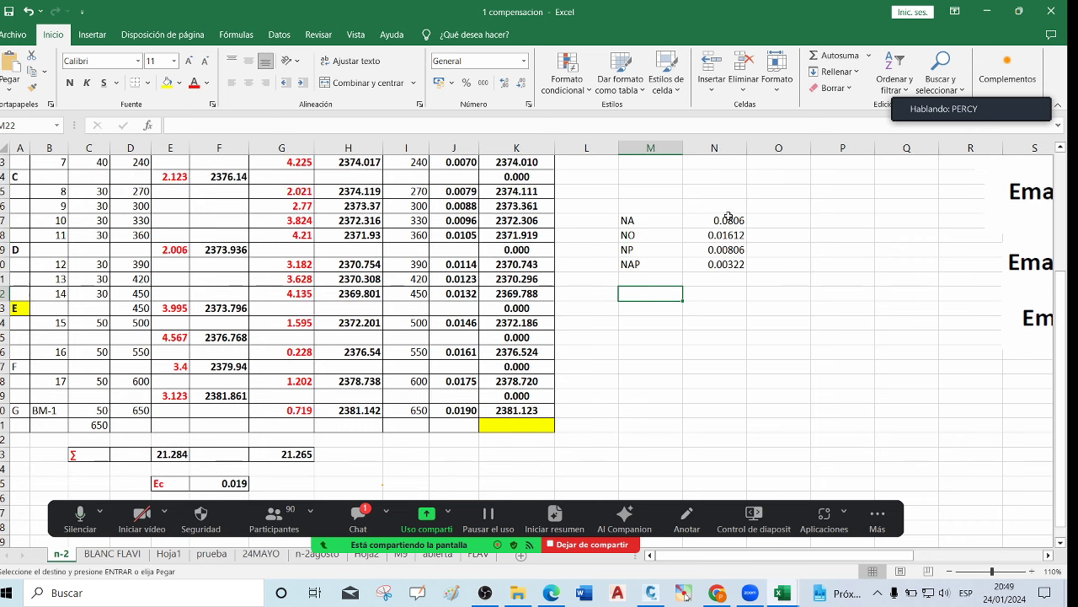
left_click(726, 219)
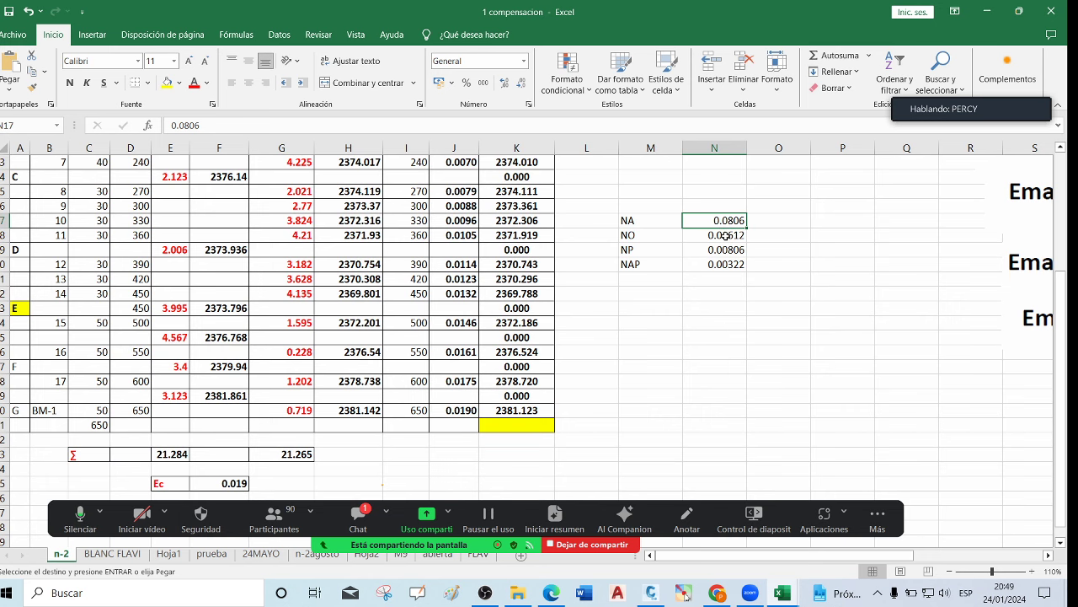
left_click(720, 237)
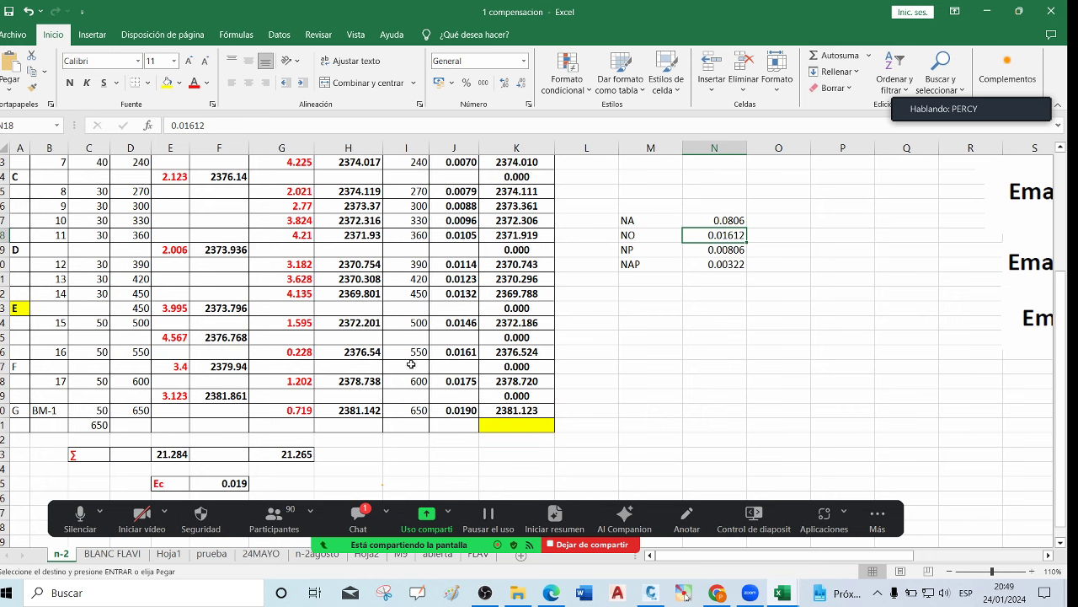
scroll(411, 364, "up", 3)
left_click(717, 233)
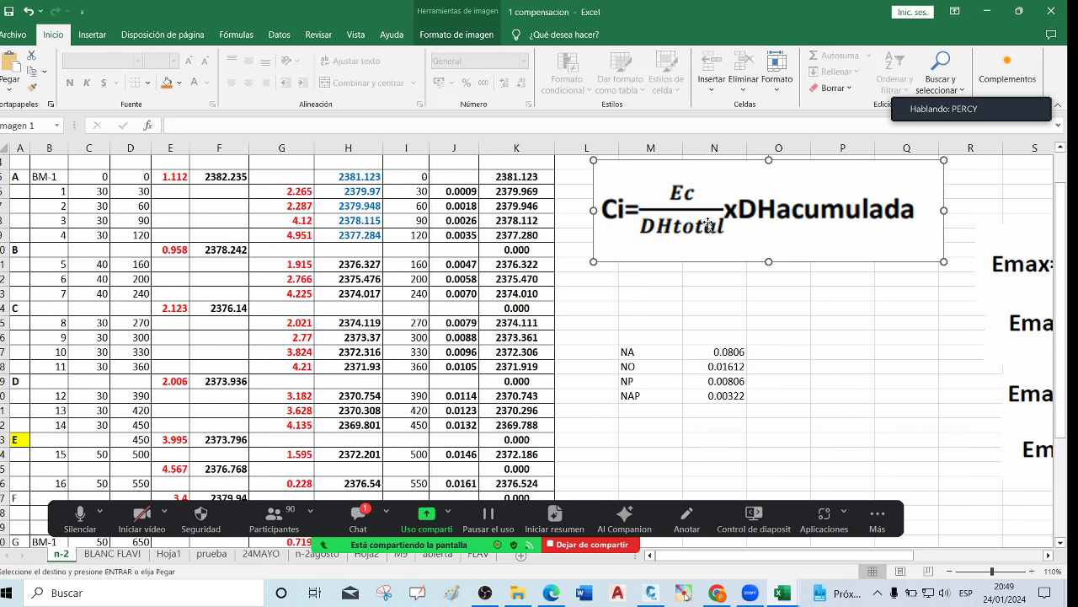
left_click(628, 289)
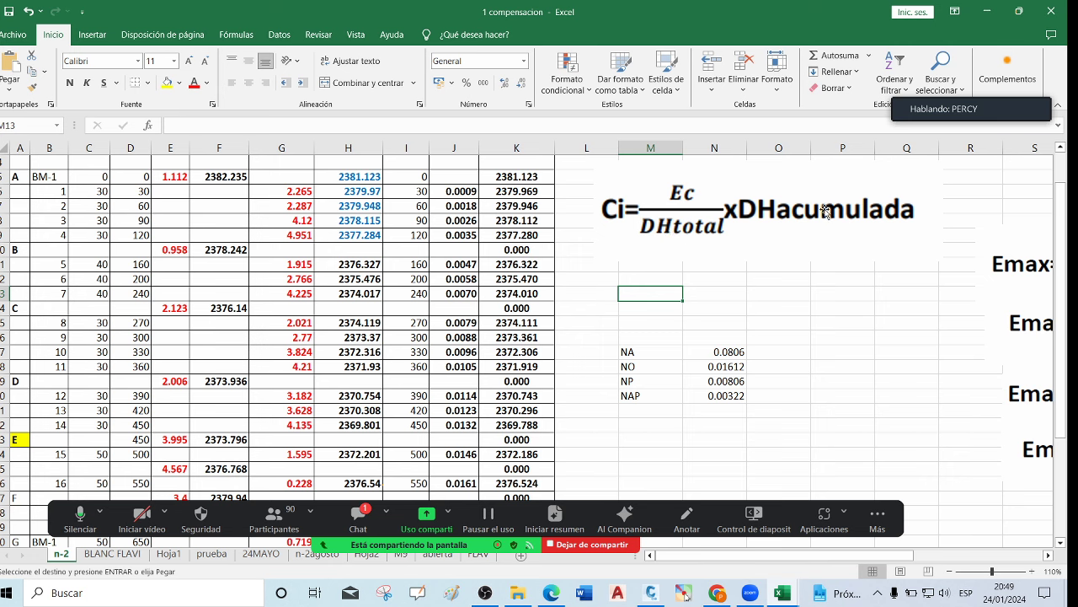
left_click(674, 219)
left_click(782, 277)
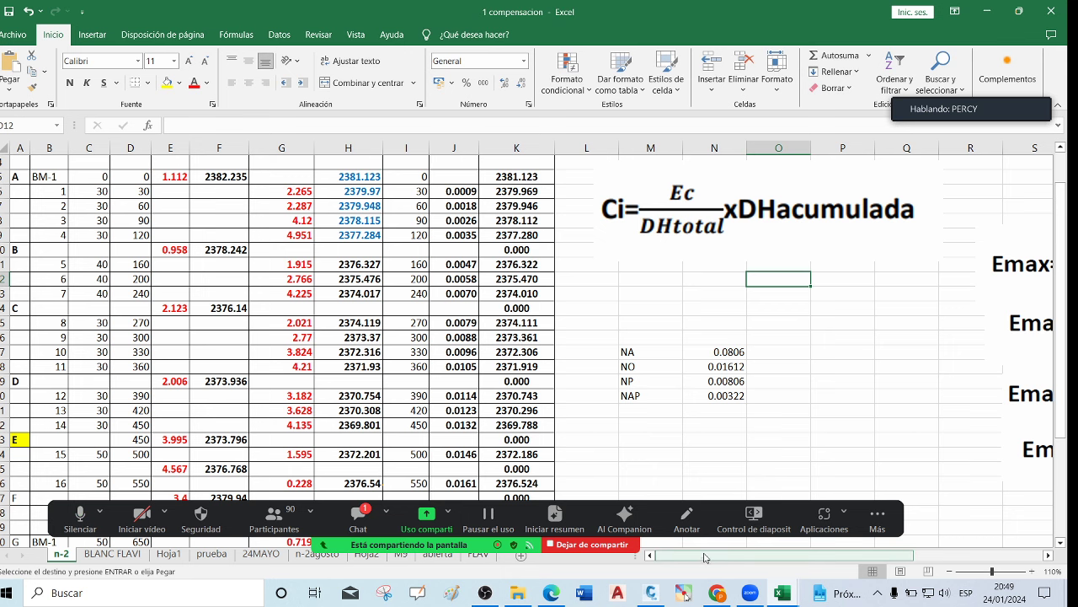
scroll(705, 558, "right", 5)
scroll(618, 398, "down", 1)
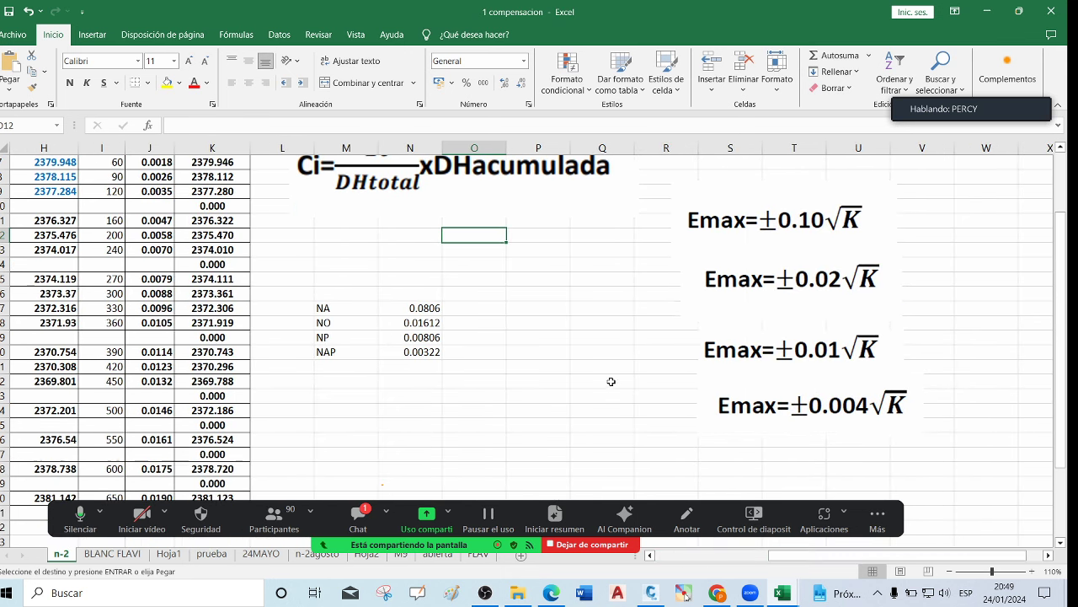
left_click(616, 268)
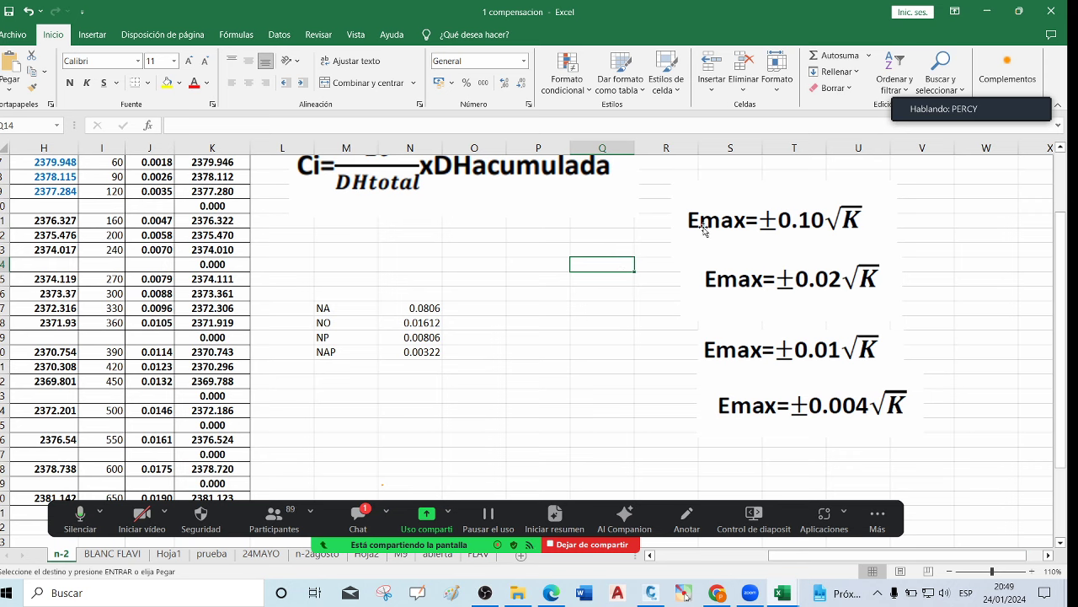
left_click(803, 222)
left_click(935, 237)
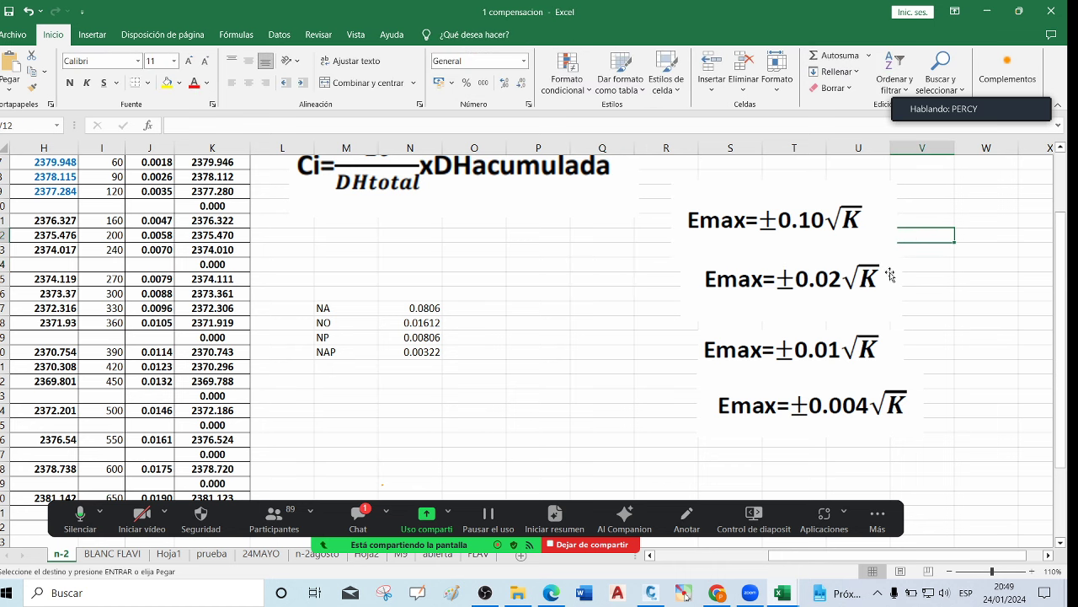
left_click(685, 592)
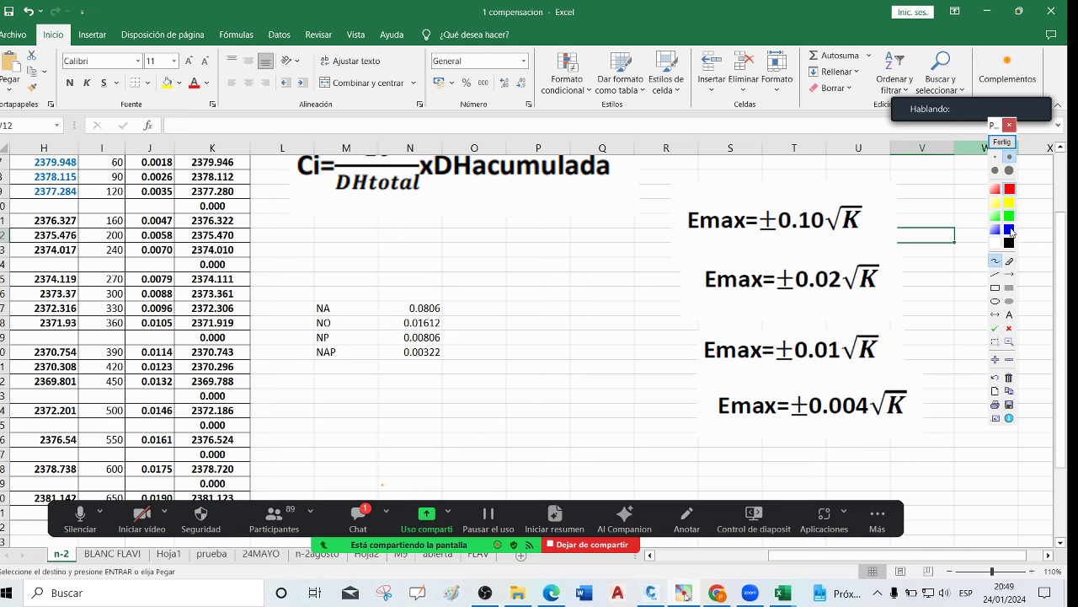
left_click_drag(682, 242, 748, 243)
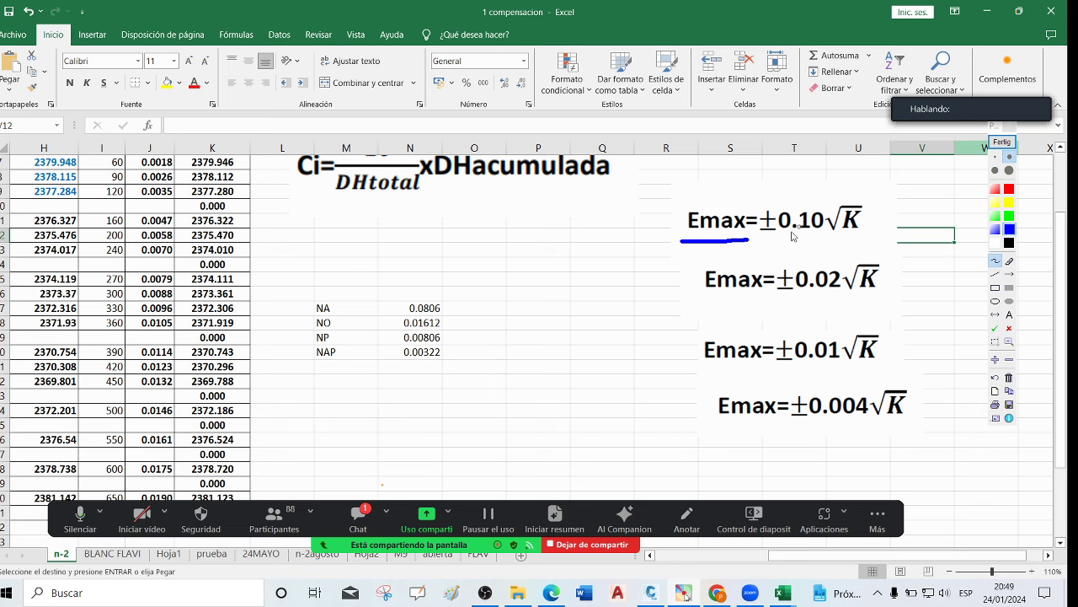
mouse_move(748, 243)
left_mouse_down()
mouse_move(839, 244)
mouse_move(880, 214)
mouse_move(859, 189)
mouse_move(737, 173)
mouse_move(692, 193)
mouse_move(686, 243)
left_mouse_up()
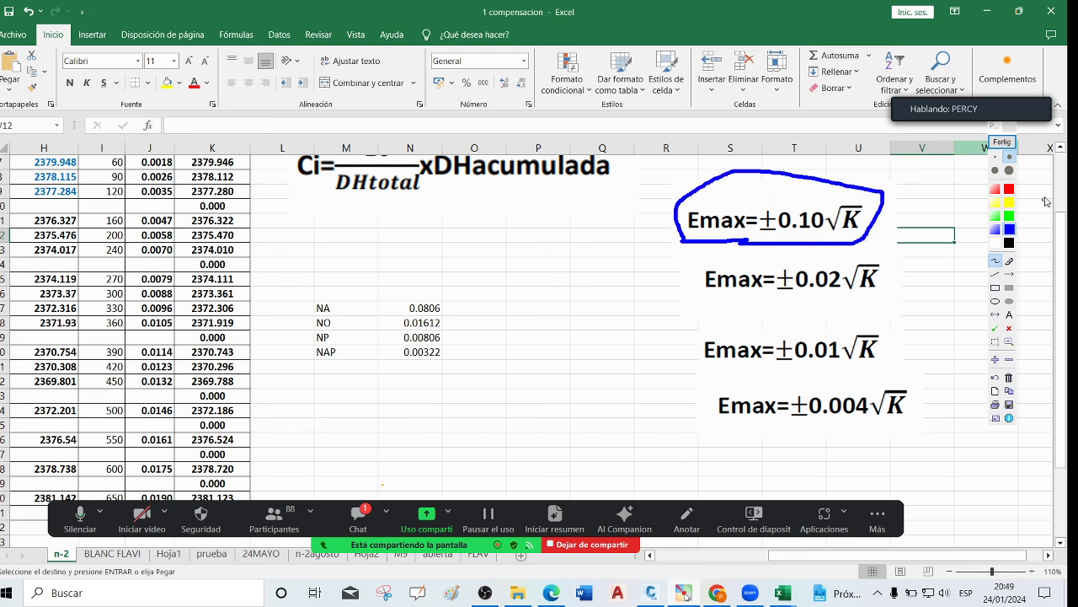
left_click(1002, 140)
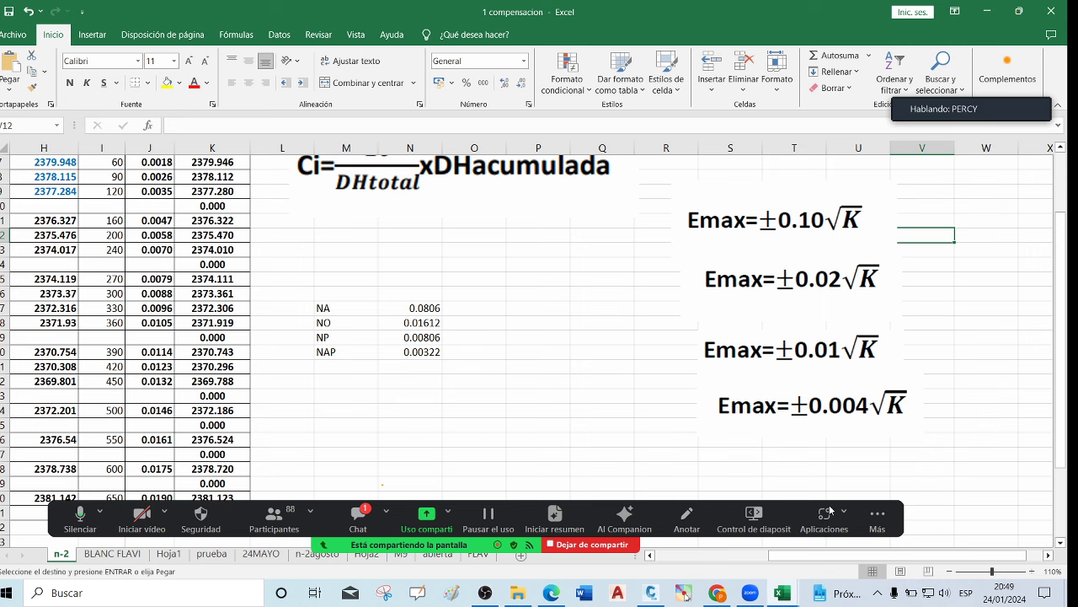
left_click(949, 571)
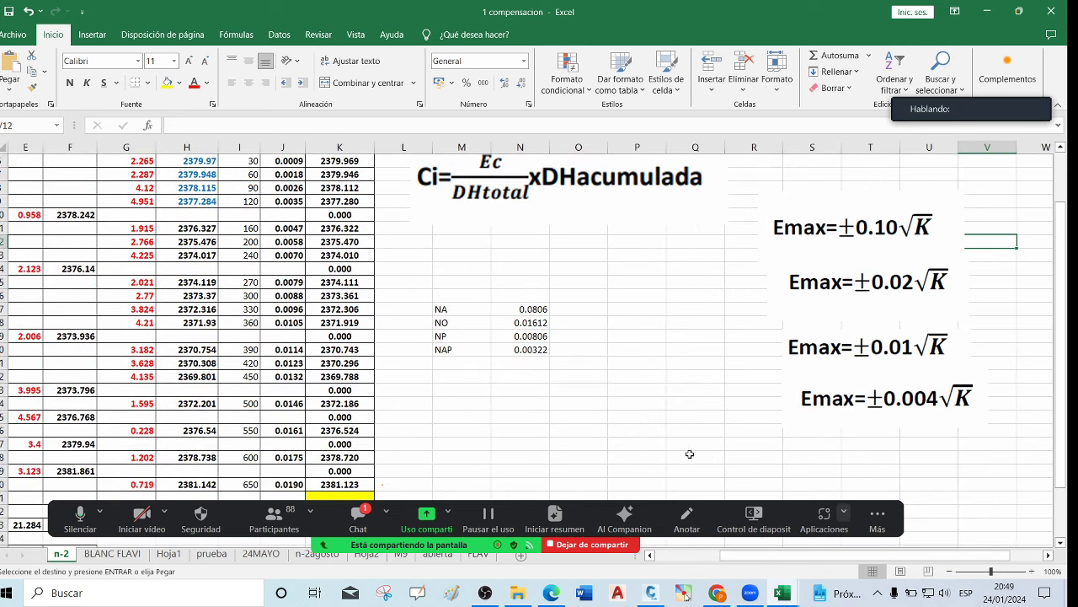
left_click_drag(960, 557, 935, 561)
Launch the Fx9860G SD calculator emulator from the BELITO folder
left_click(864, 237)
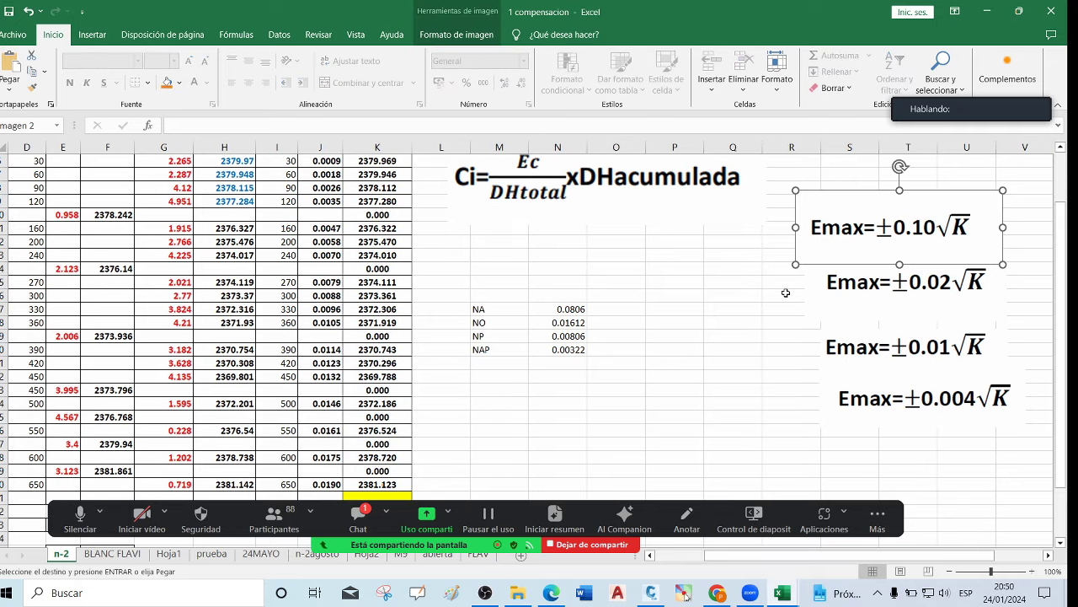
left_click(733, 309)
left_click(517, 593)
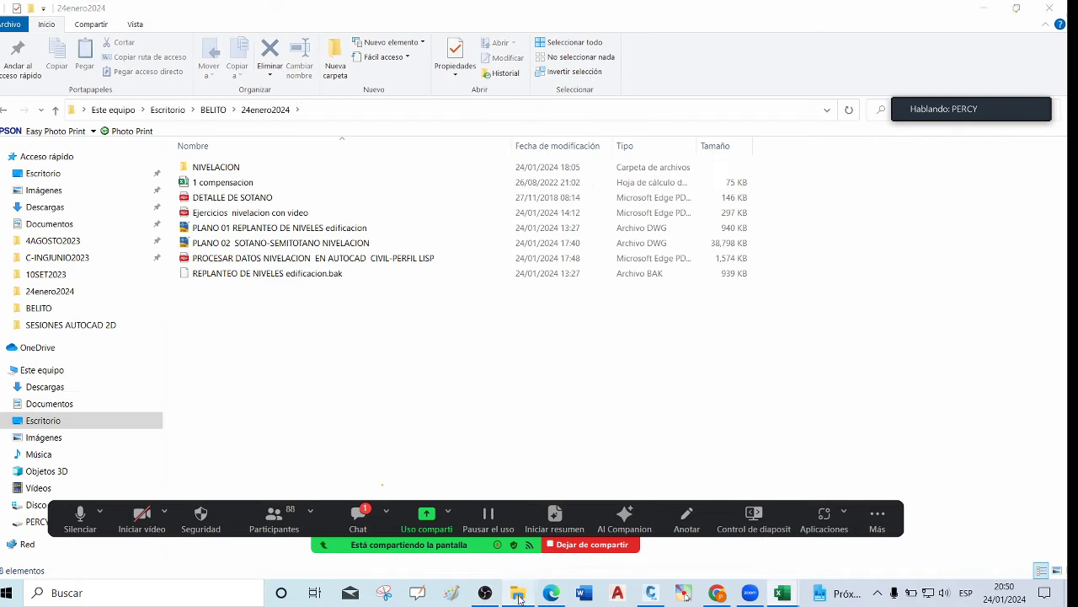
left_click(56, 111)
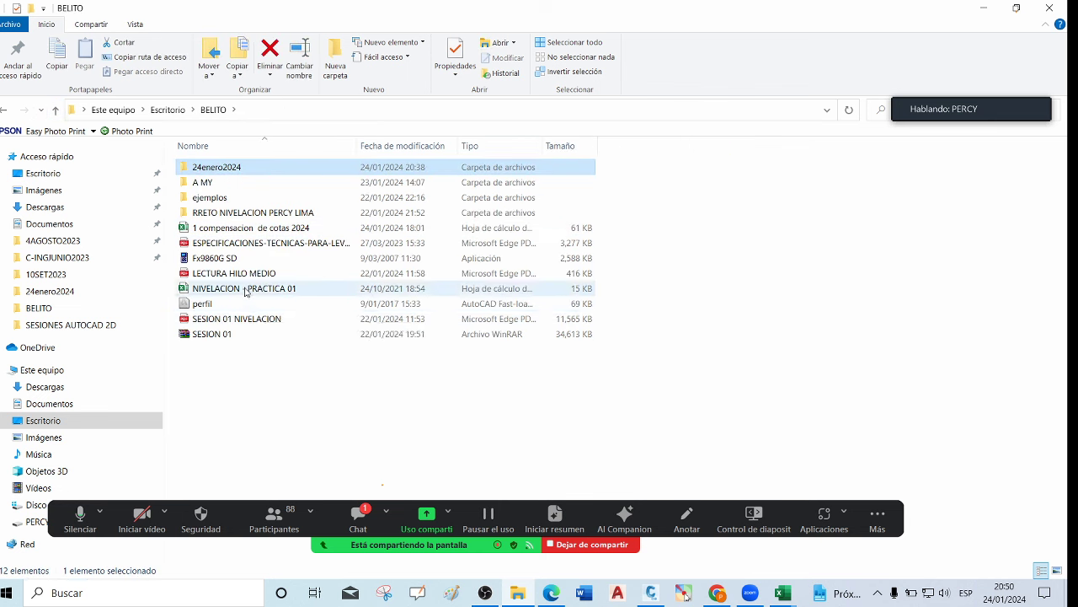
double_click(245, 259)
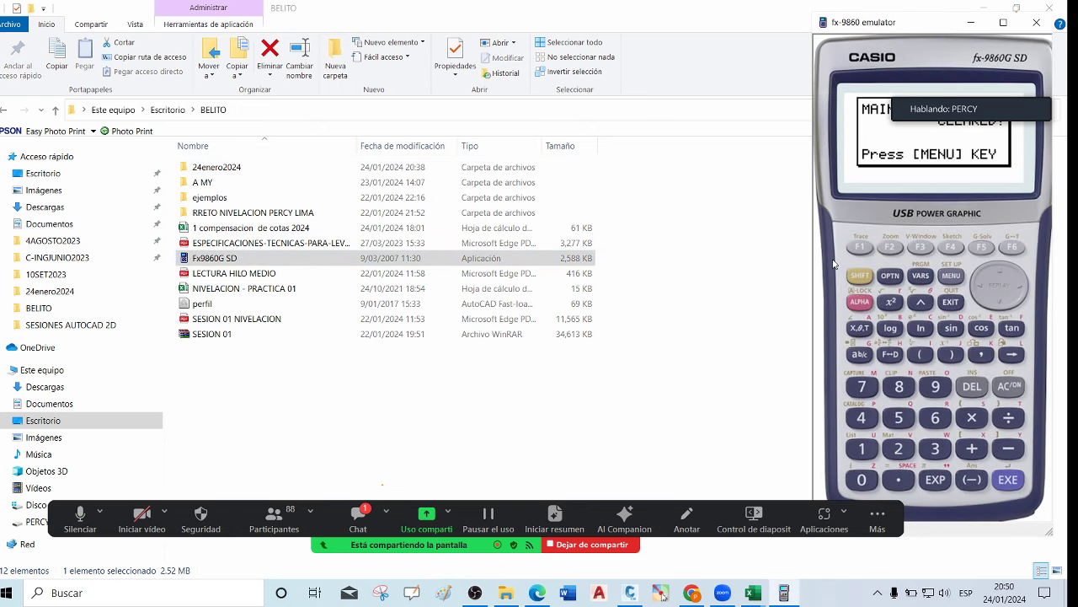
left_click(984, 9)
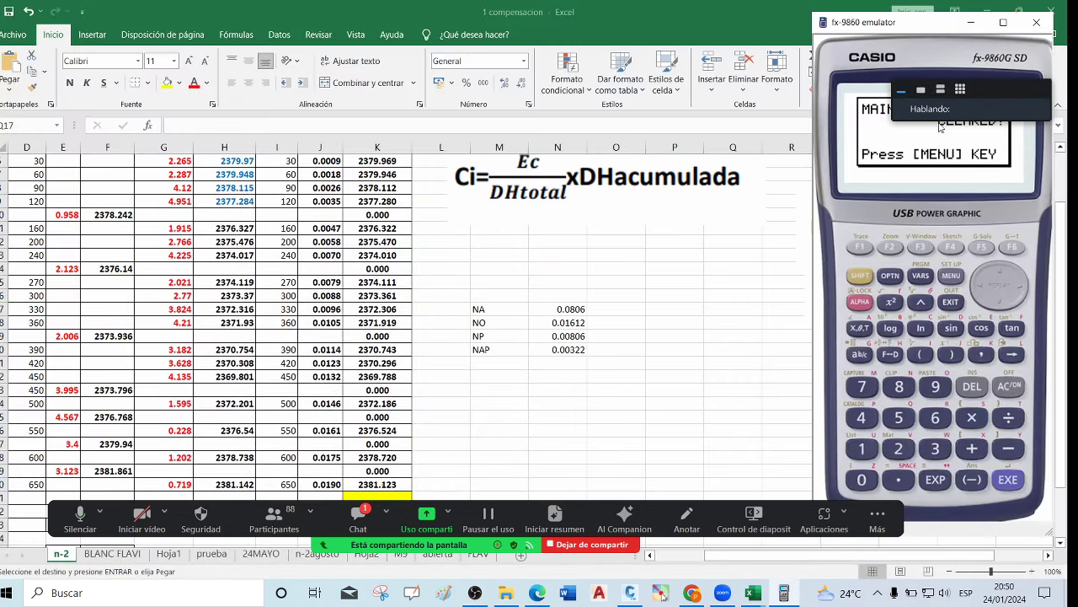
Place the emulator over the workbook and open its RUN-MAT calculation mode
left_click_drag(866, 28, 647, 25)
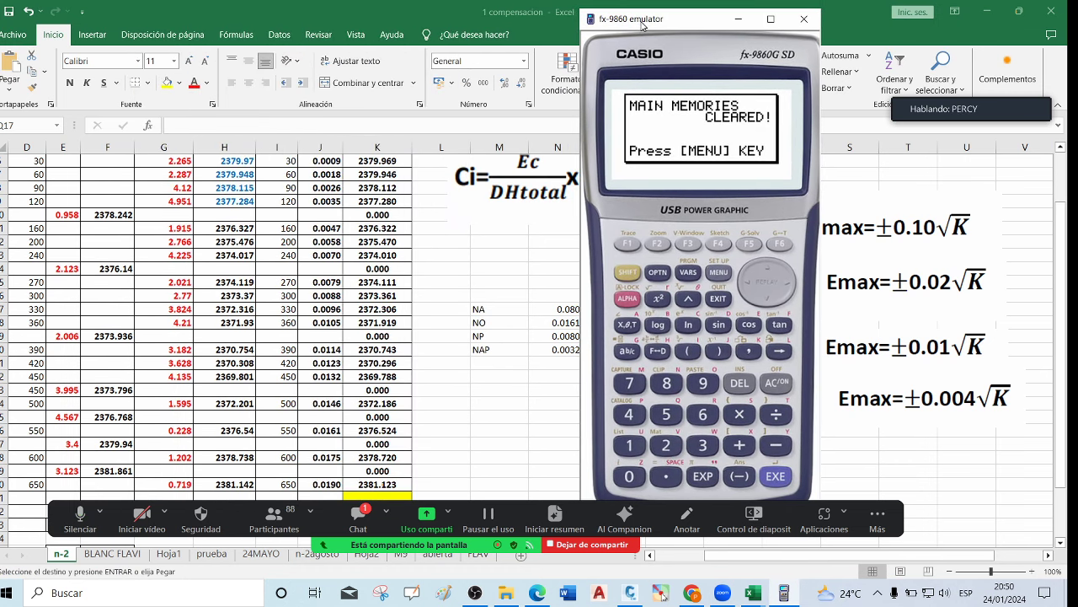
left_click(719, 272)
left_click(789, 475)
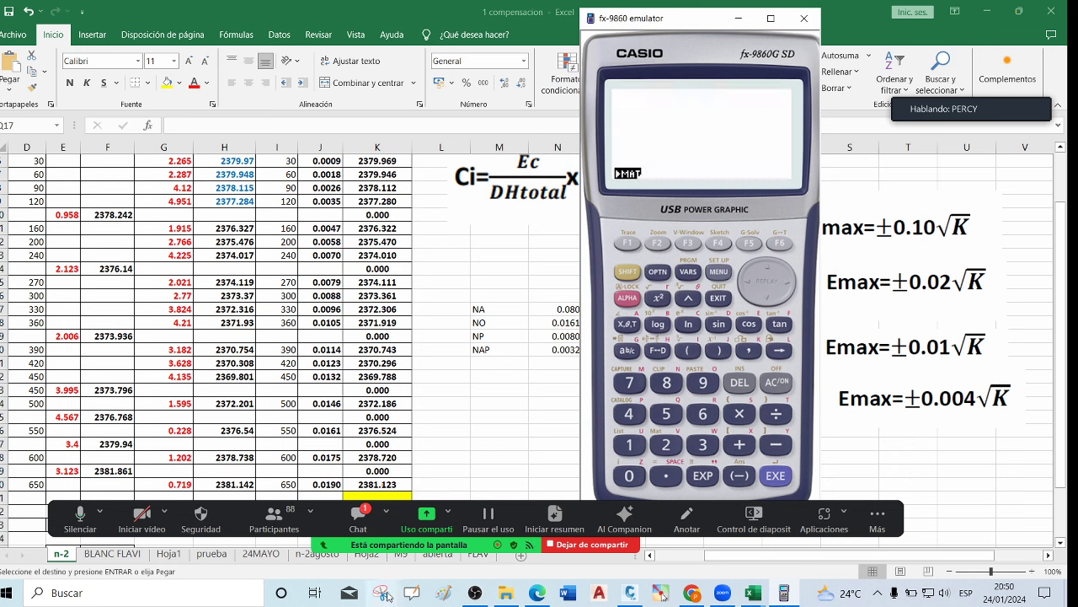
left_click(412, 594)
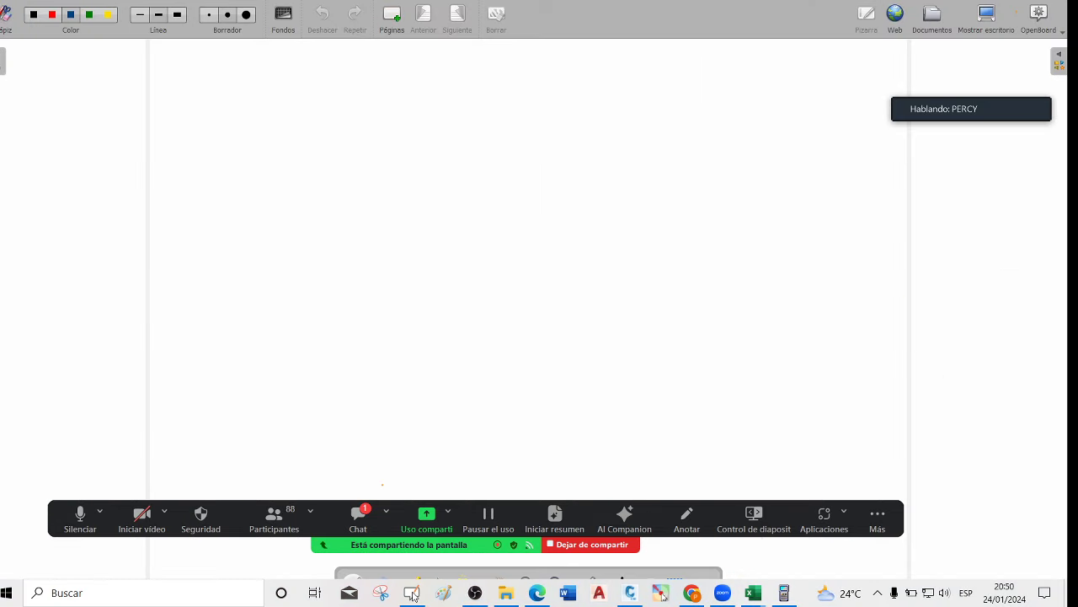
Set OpenBoard's pen to red, switch to desktop mode with the pointer tool, and review the table
left_click(53, 15)
left_click(984, 19)
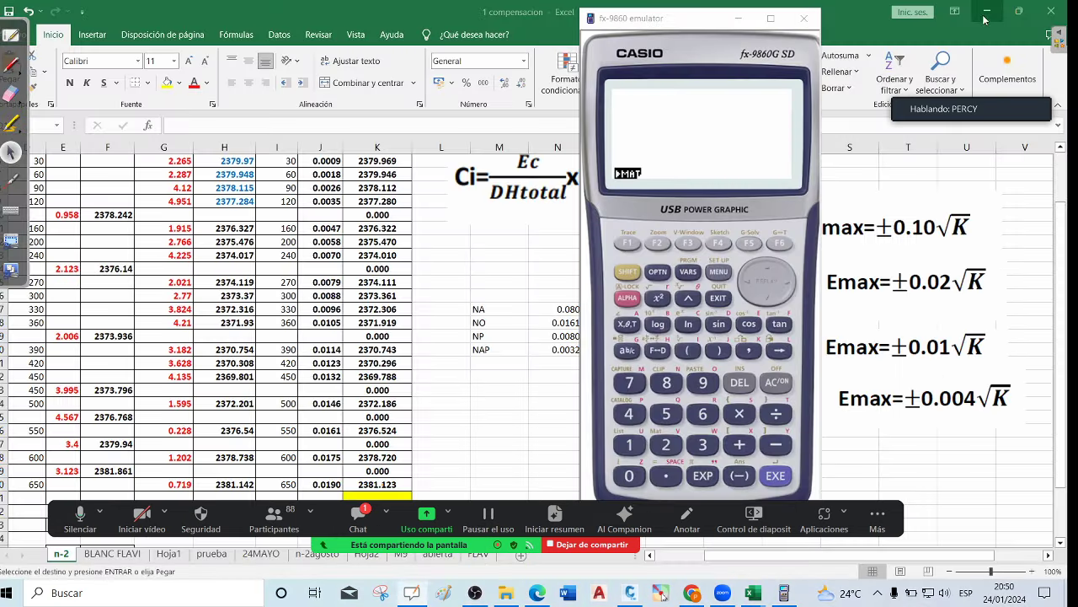
left_click(12, 153)
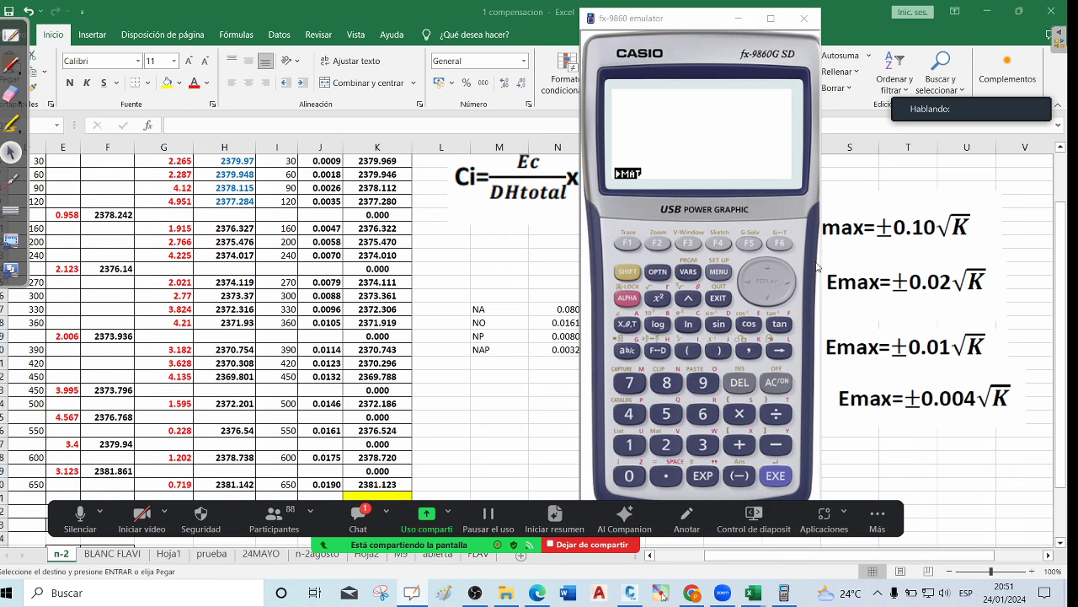
scroll(125, 437, "down", 2)
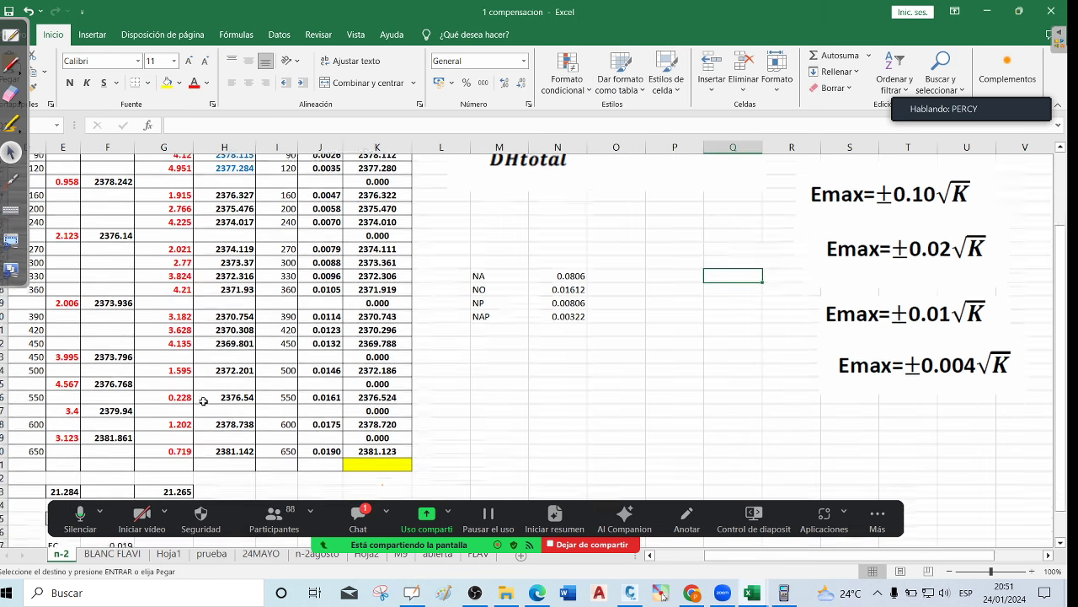
scroll(192, 408, "down", 1)
scroll(139, 438, "left", 2)
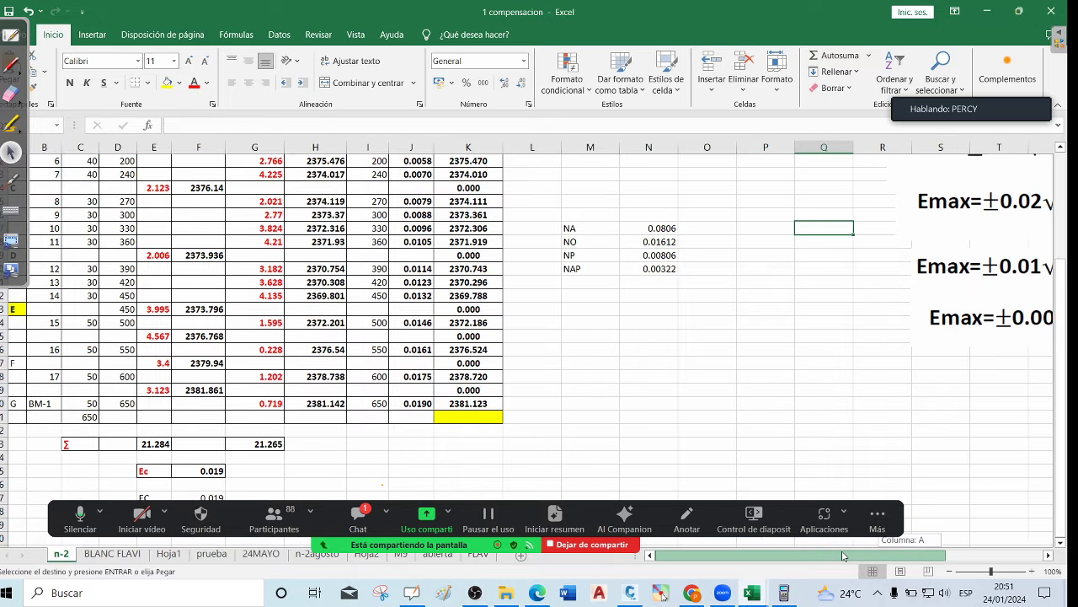
scroll(76, 337, "up", 4)
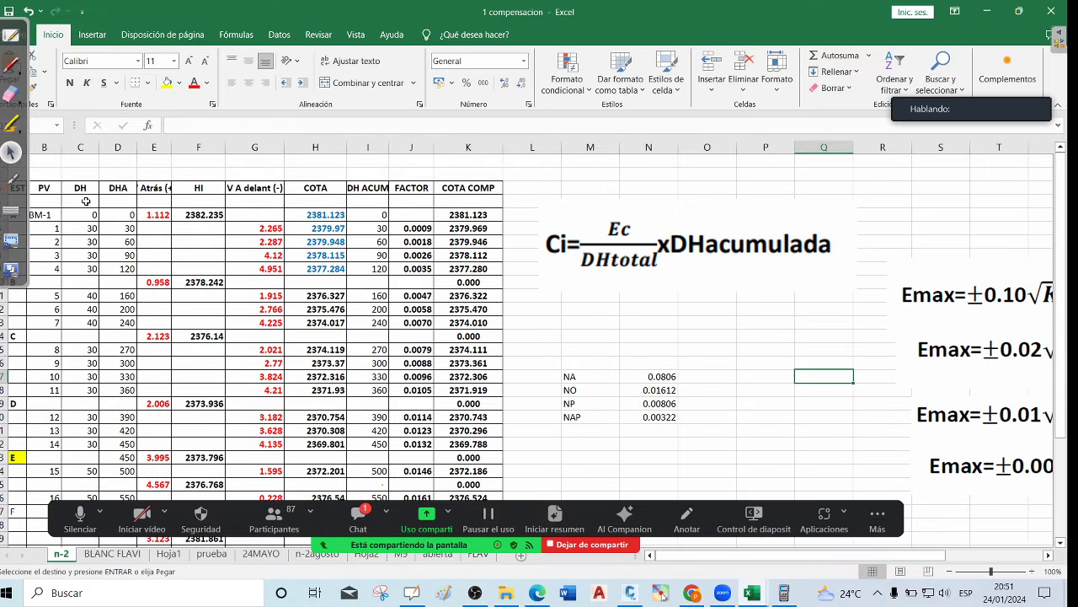
Scroll the n-2 sheet to show the Ci formula and the four Emax tolerance formulas
scroll(78, 263, "down", 3)
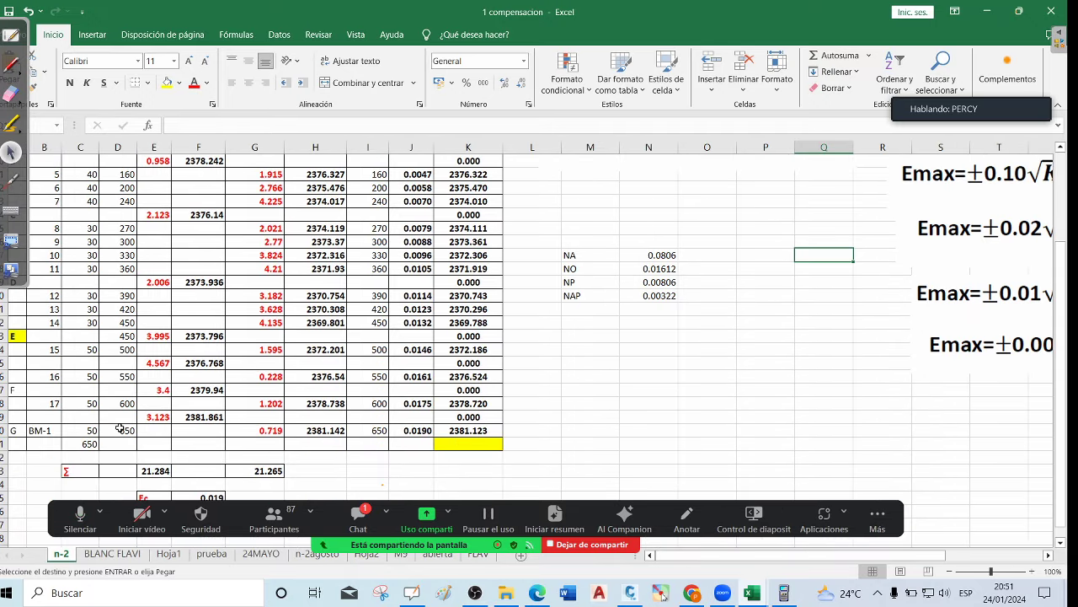
scroll(92, 409, "up", 3)
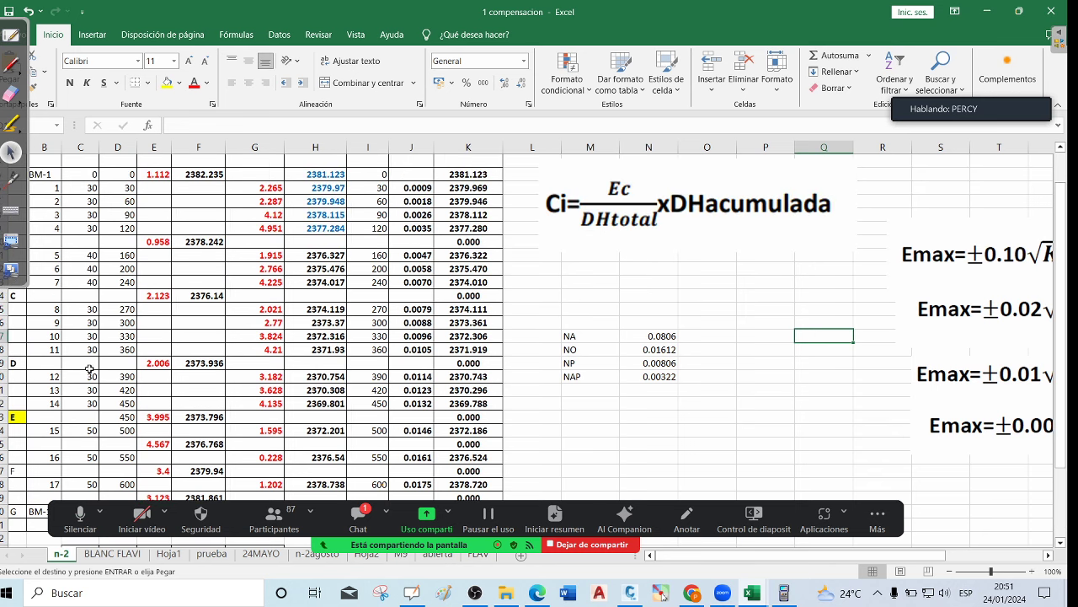
scroll(98, 245, "down", 1)
scroll(140, 272, "down", 1)
scroll(108, 405, "up", 1)
left_click_drag(949, 556, 994, 554)
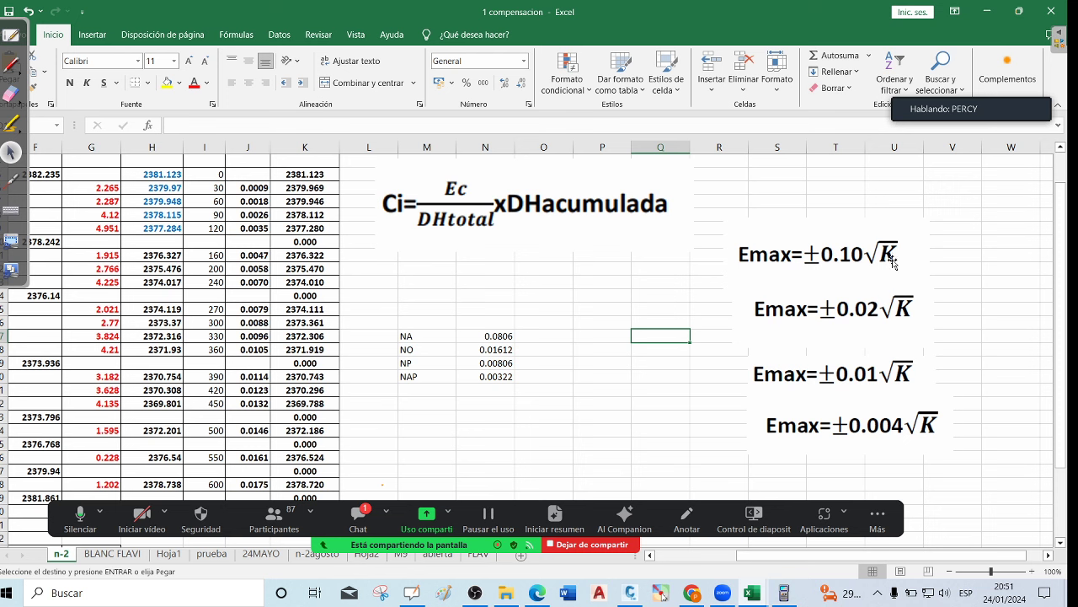
On the emulator, enter 0.10 followed by the square-root function
left_click(784, 592)
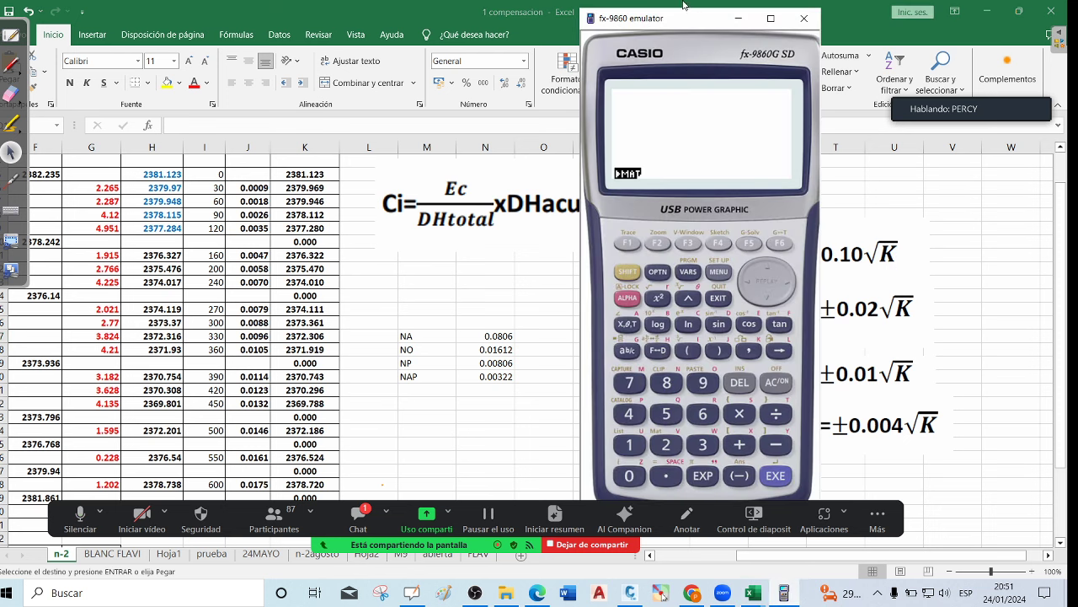
left_click_drag(686, 27, 671, 27)
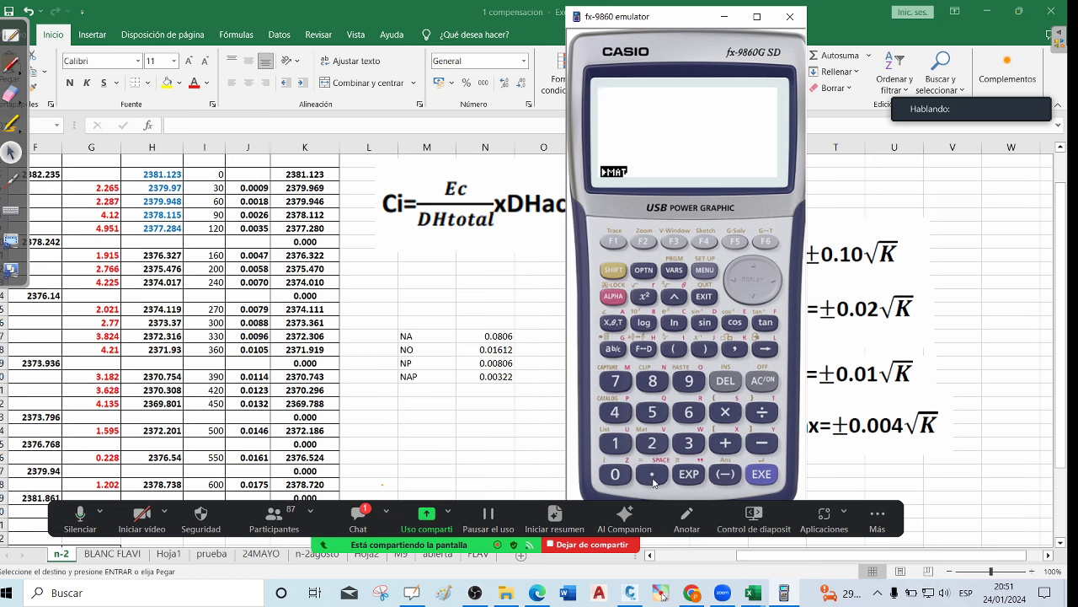
left_click(651, 477)
left_click(650, 477)
left_click(616, 445)
left_click(616, 477)
left_click(612, 271)
Enter 0.650 and evaluate, giving 0.08062257748 to match NA's 0.0806
scroll(144, 446, "down", 1)
scroll(150, 444, "down", 2)
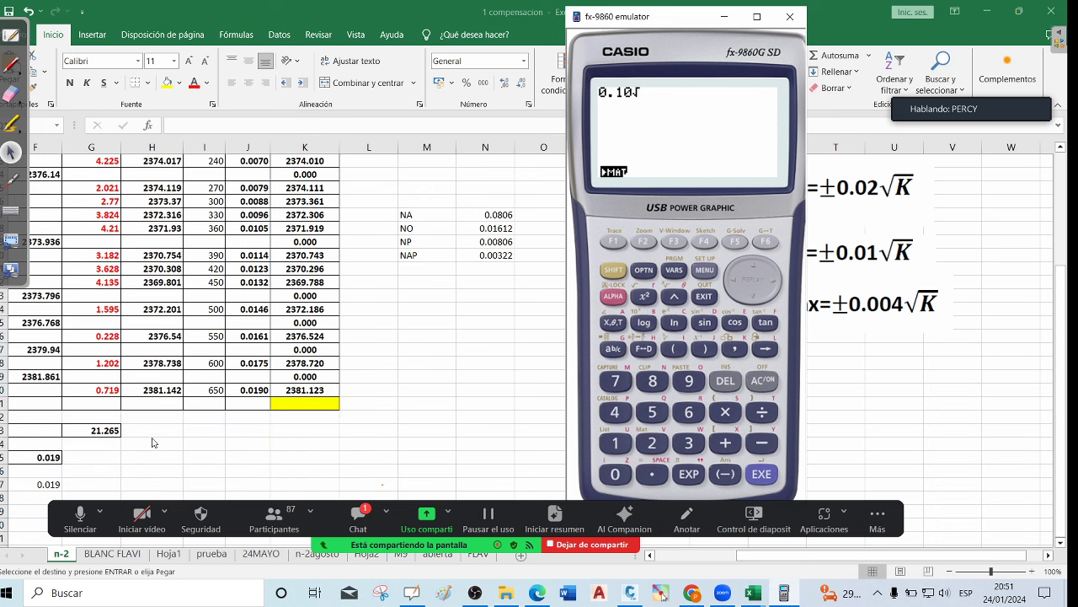
left_click(895, 558)
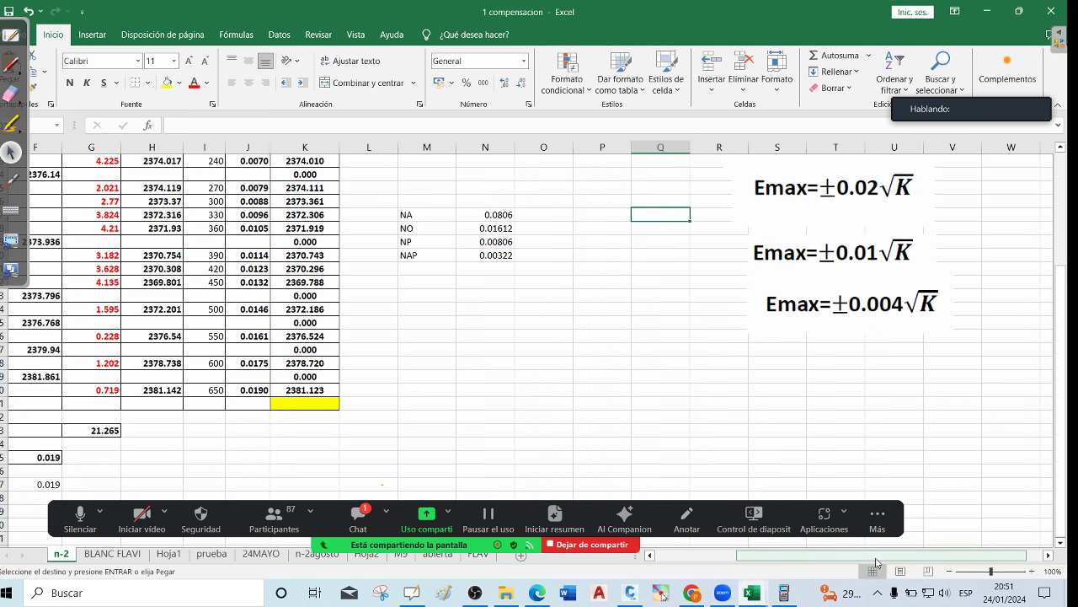
left_click_drag(843, 559, 773, 559)
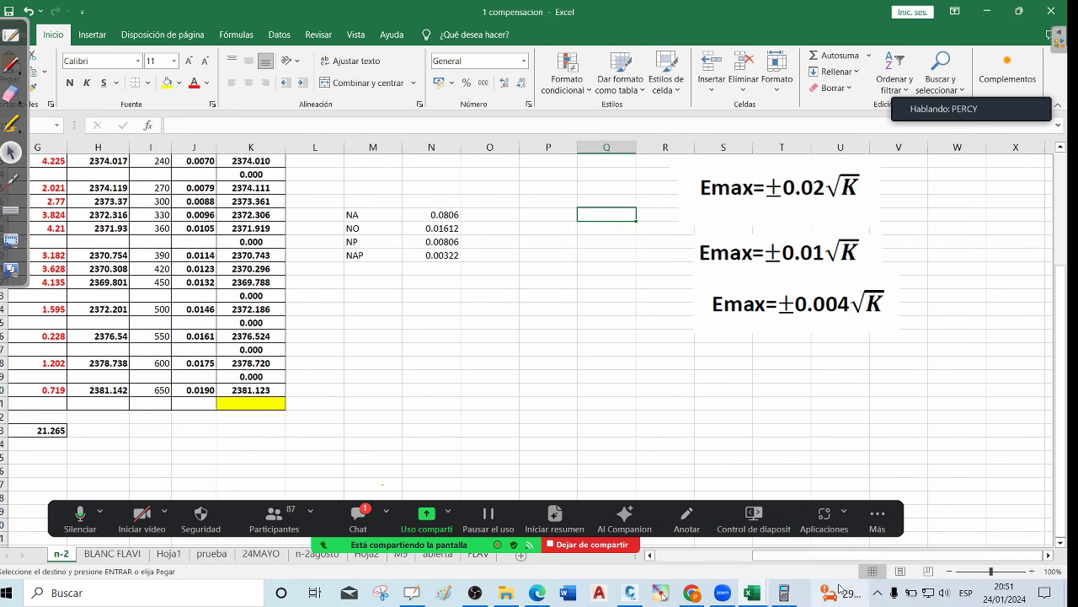
left_click(784, 594)
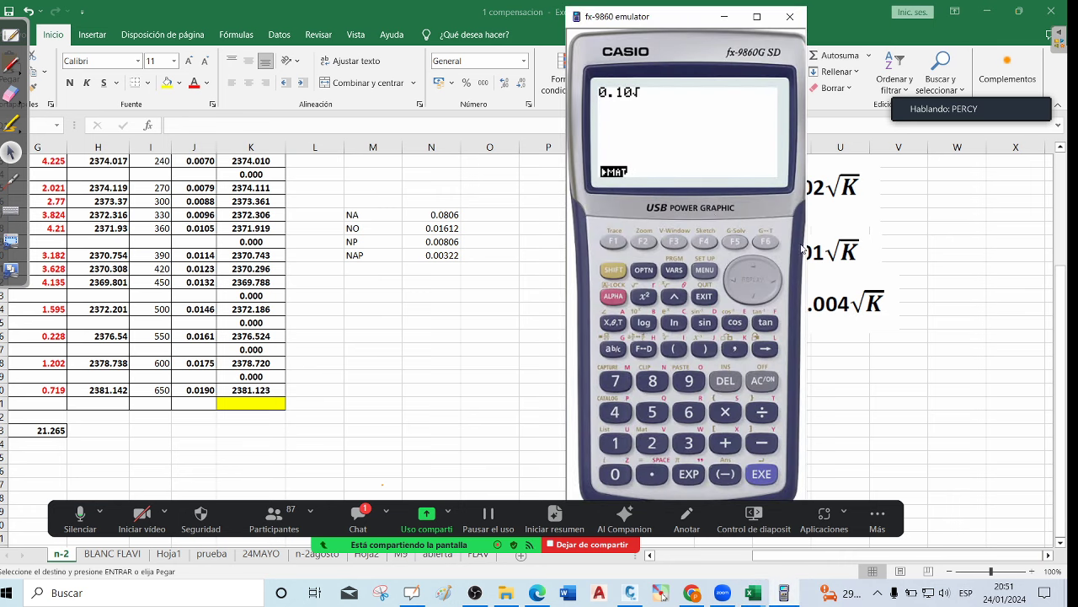
left_click(615, 474)
left_click(652, 474)
left_click(690, 415)
left_click(653, 414)
left_click(615, 474)
left_click(760, 473)
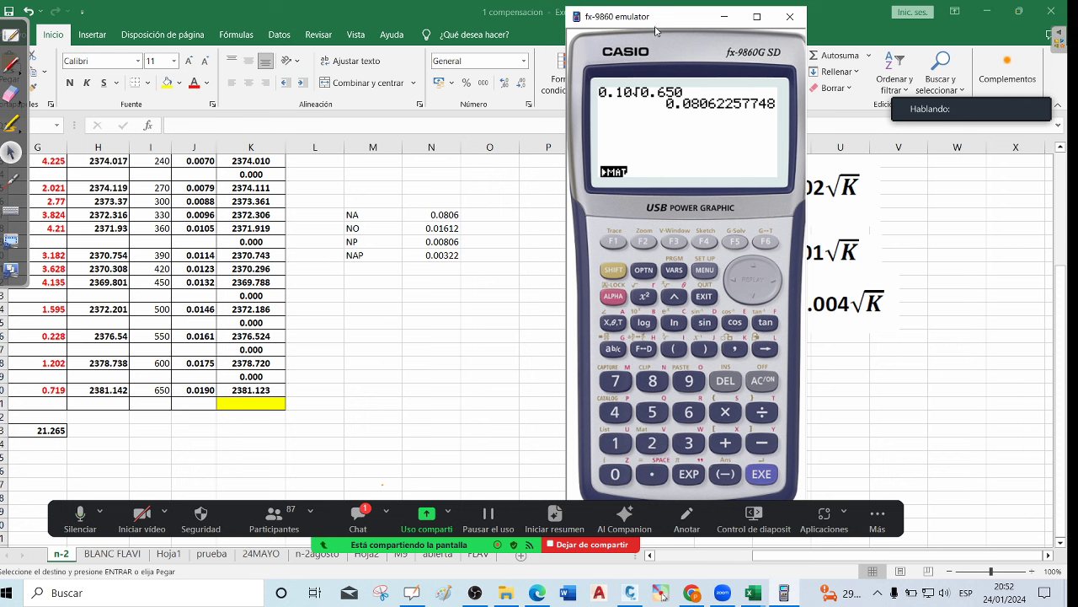
Draw an annotation arrow from the result to NA's 0.0806, clear it, and return to Excel
left_click_drag(697, 17, 633, 13)
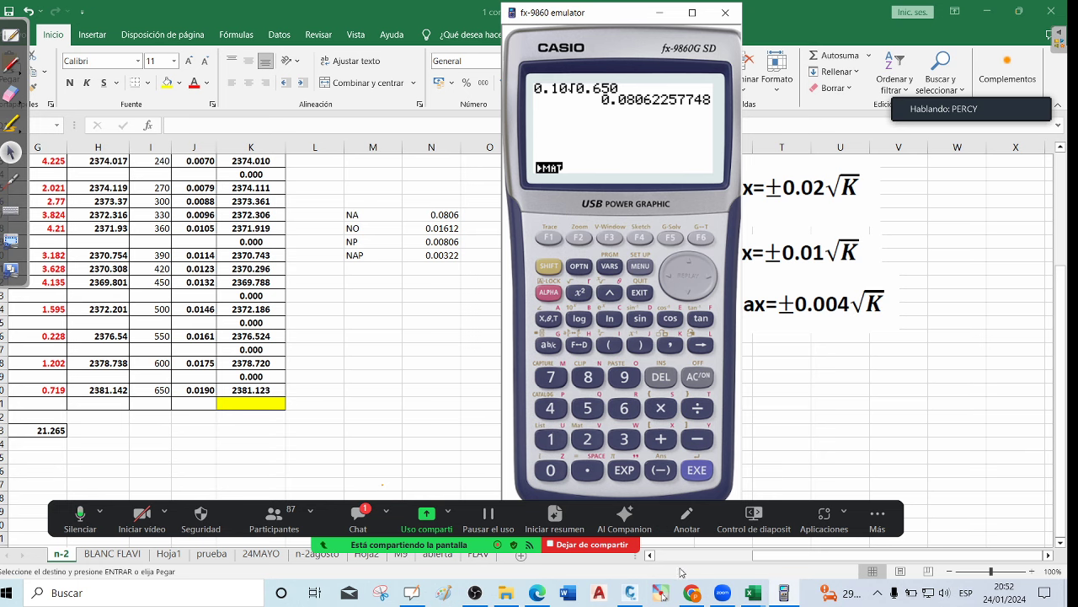
left_click(661, 592)
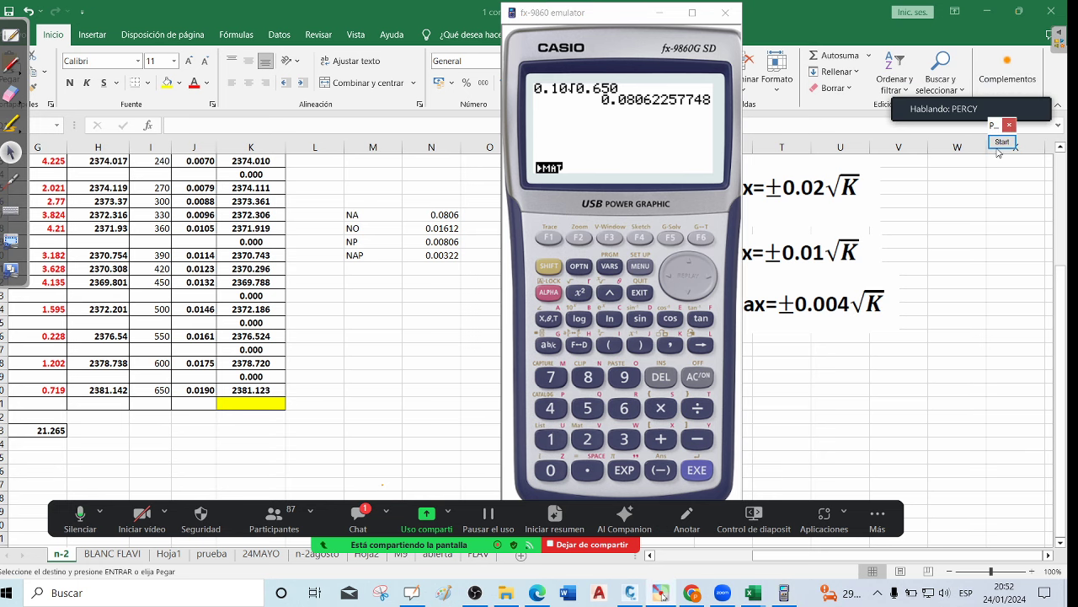
left_click(1001, 143)
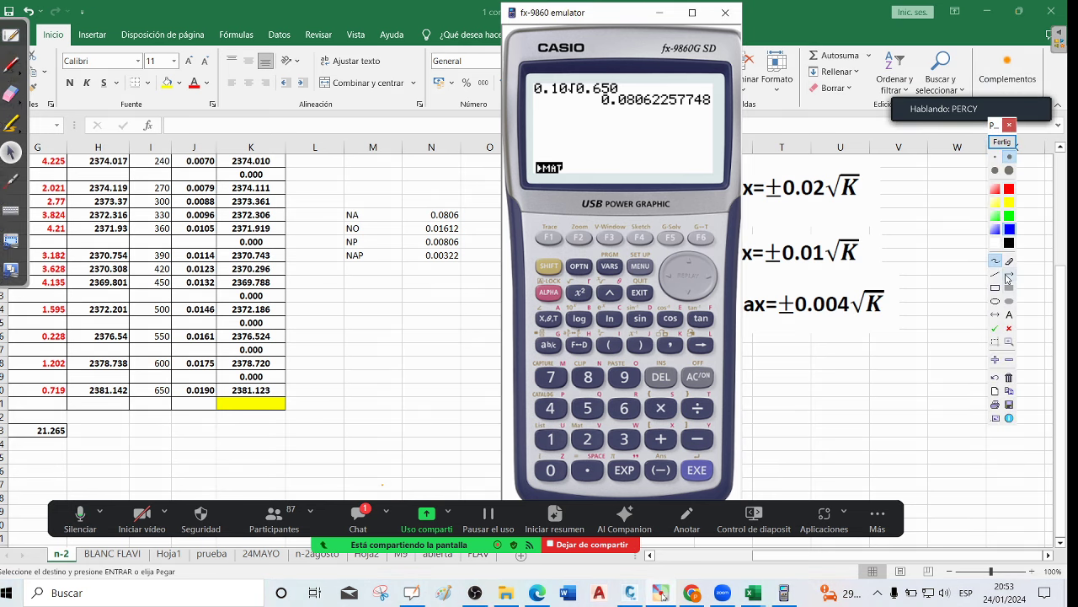
left_click(1009, 274)
left_click_drag(617, 113, 468, 214)
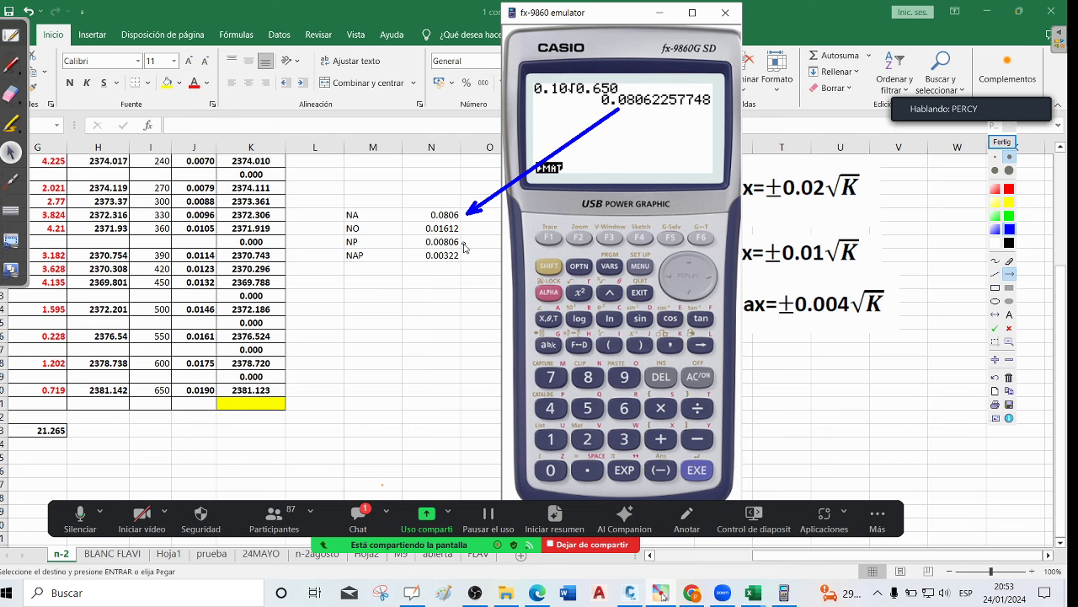
left_click(1010, 126)
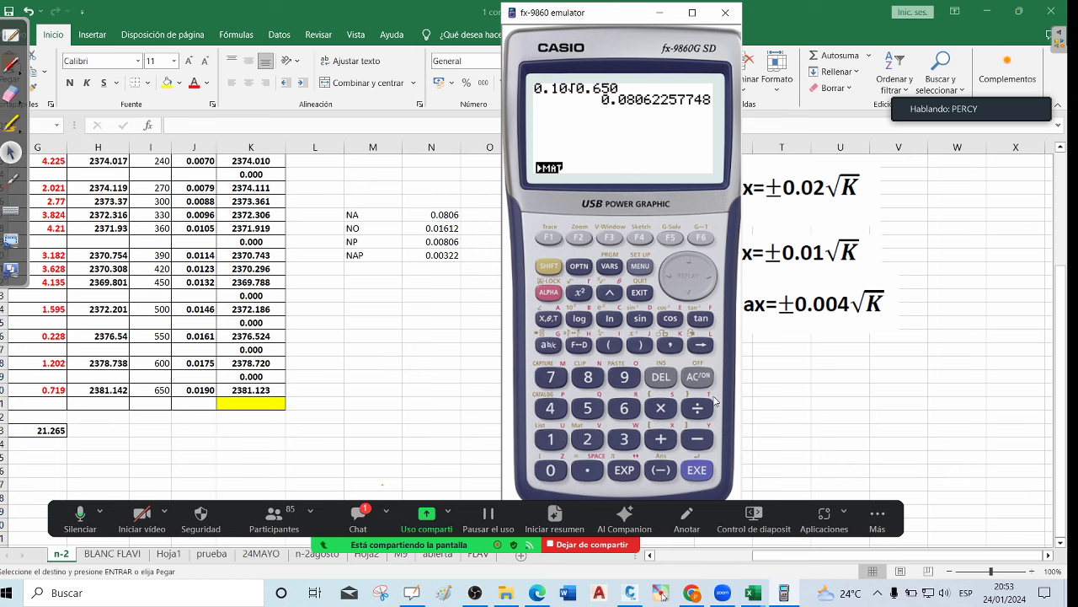
left_click(1054, 332)
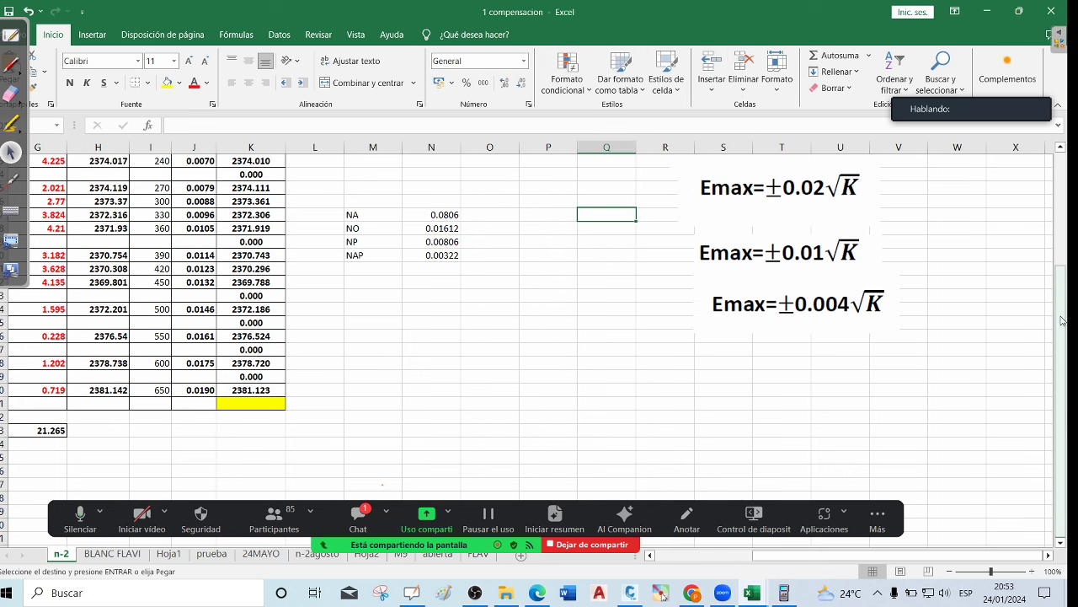
Evaluate 0.02√.650 on the fx-9860 emulator, giving 0.0161245155
scroll(1053, 333, "up", 1)
left_click(784, 593)
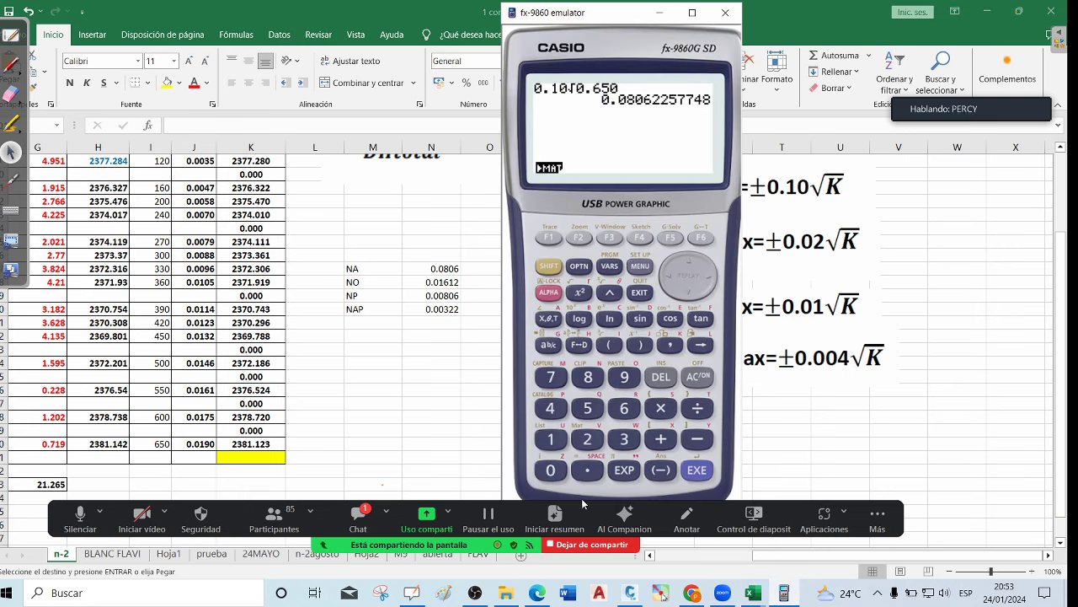
left_click(559, 472)
left_click(588, 471)
left_click(554, 473)
left_click(586, 447)
left_click(547, 266)
left_click(579, 292)
left_click(587, 472)
left_click(612, 407)
left_click(589, 409)
left_click(551, 471)
left_click(698, 471)
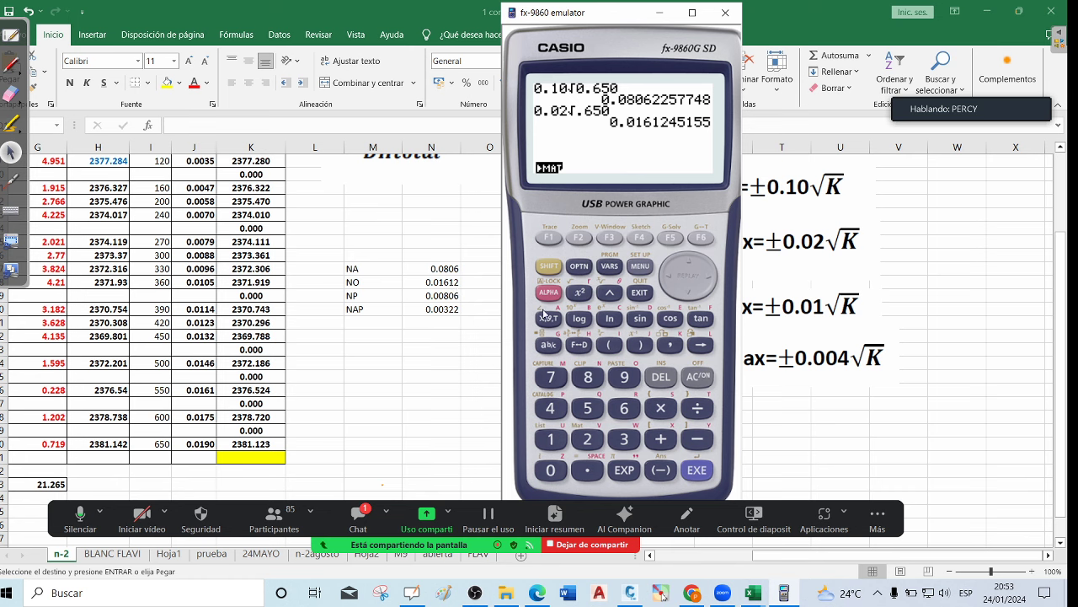
Evaluate 0.01√0.65 on the emulator, giving 8.062257748E-03 to match NP
left_click(552, 472)
left_click(587, 470)
left_click(553, 472)
left_click(552, 439)
left_click(550, 267)
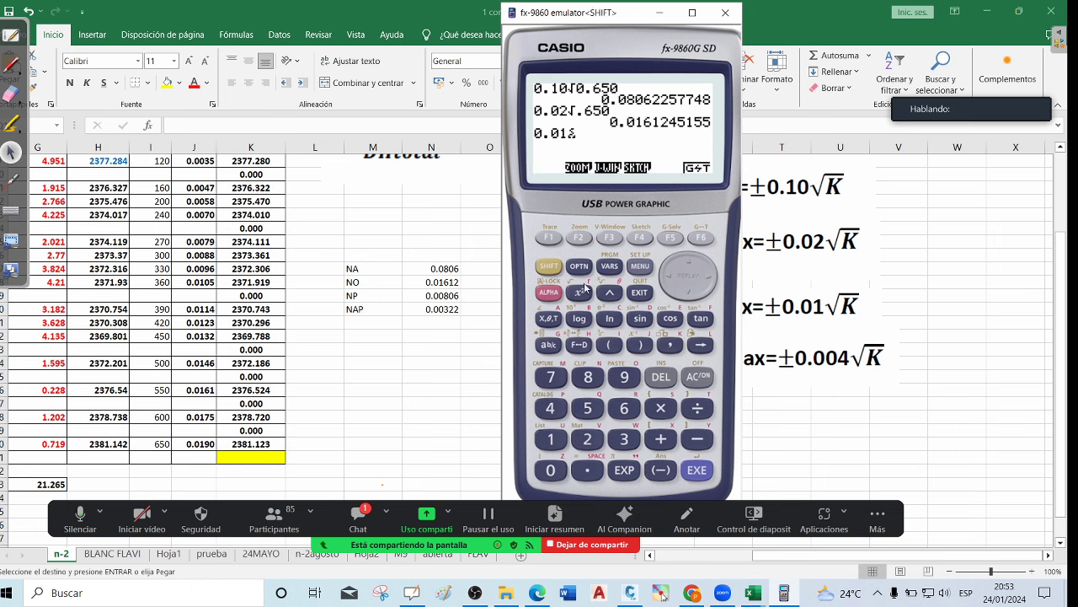
left_click(581, 293)
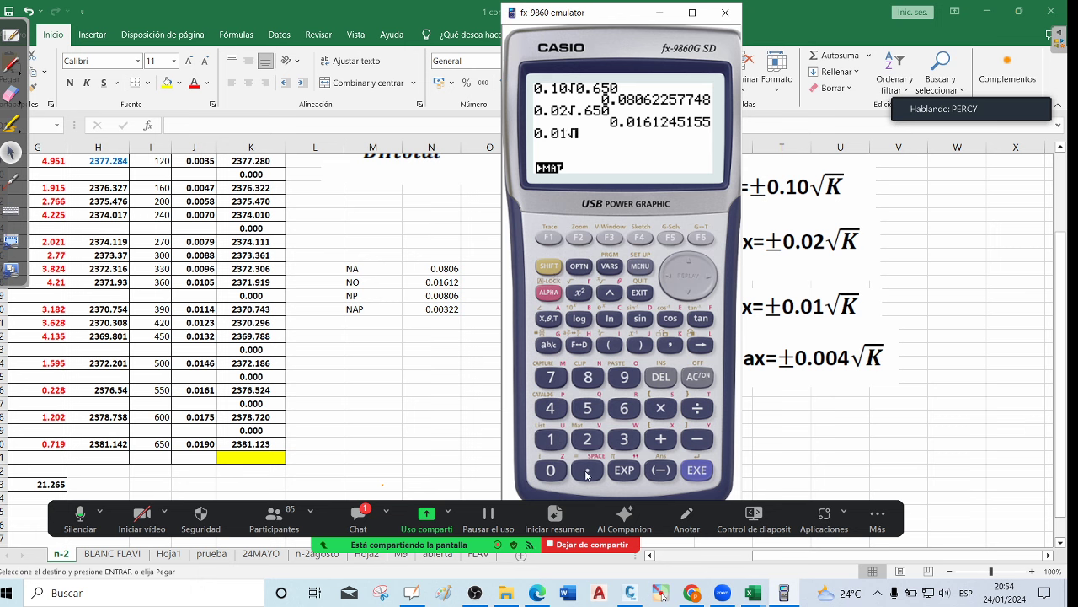
left_click(552, 471)
left_click(588, 470)
left_click(624, 408)
left_click(588, 408)
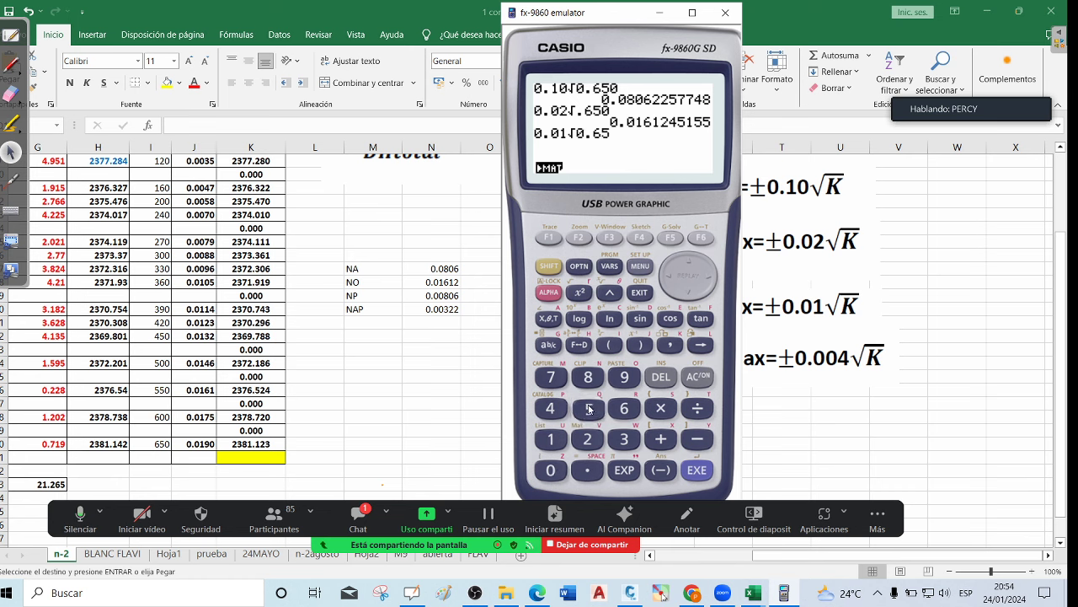
left_click(696, 470)
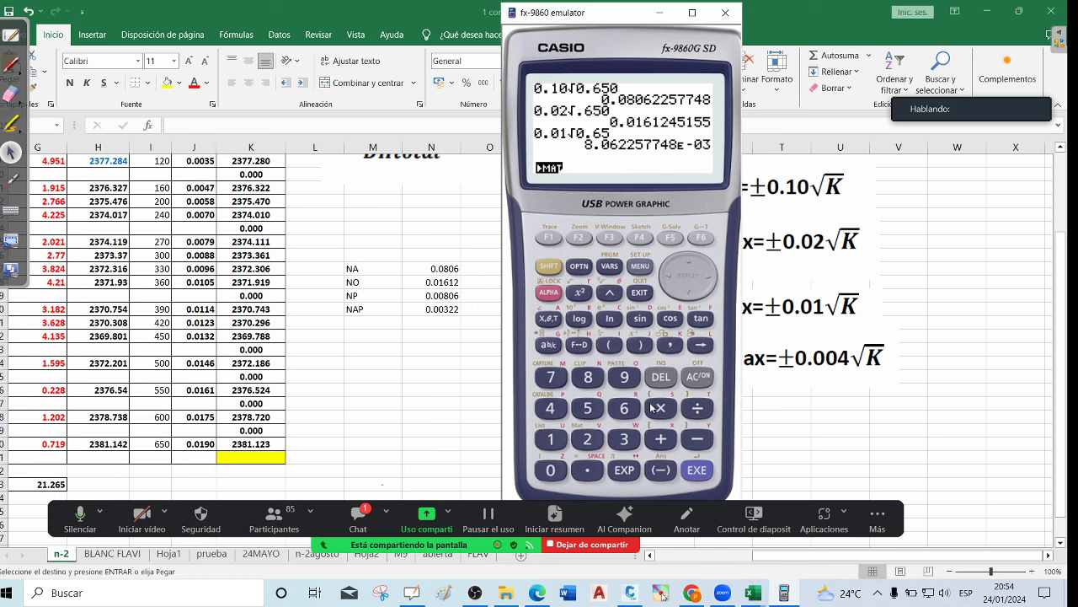
Compute 0.004√.65 on the emulator, getting 3.224903099E-03 to match the NAP value 0.00322
left_click(552, 470)
left_click(588, 470)
left_click(552, 470)
left_click(552, 470)
left_click(549, 268)
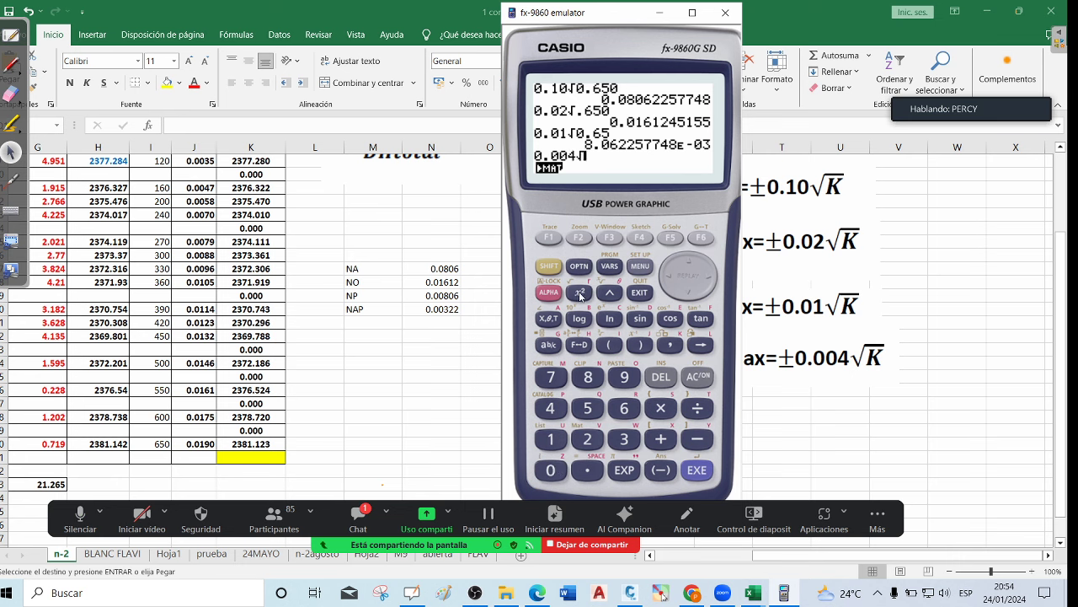
left_click(580, 292)
left_click(589, 470)
left_click(624, 408)
left_click(588, 408)
left_click(711, 477)
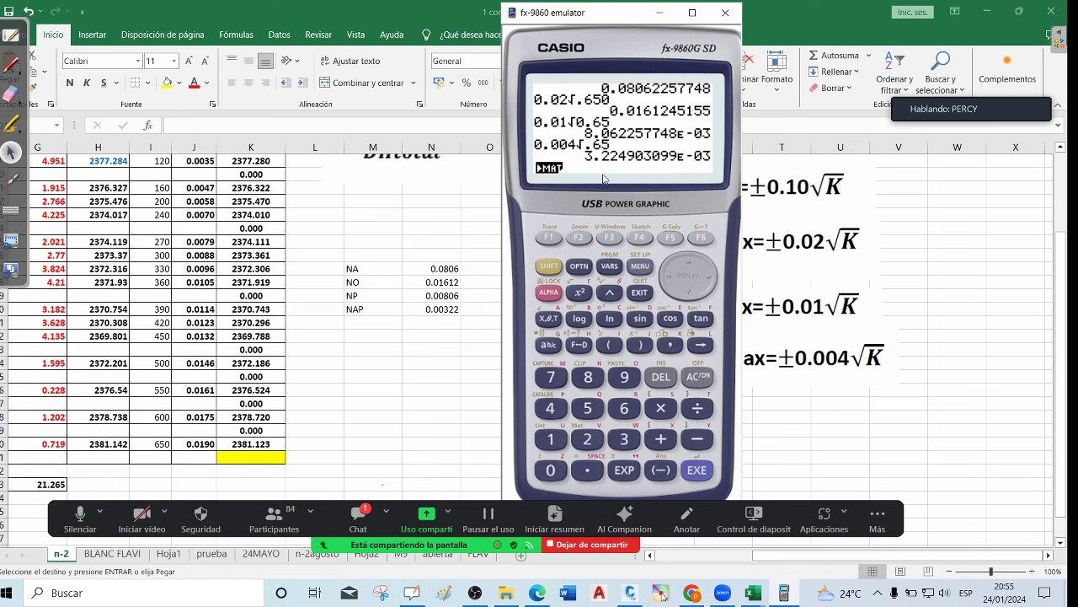
left_click(659, 13)
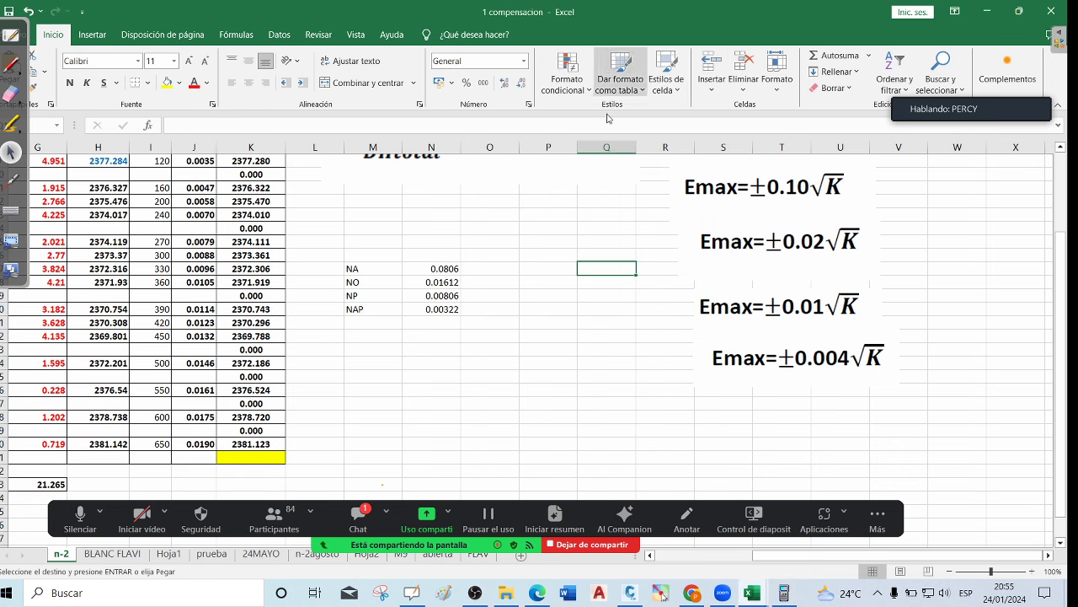
left_click(440, 310)
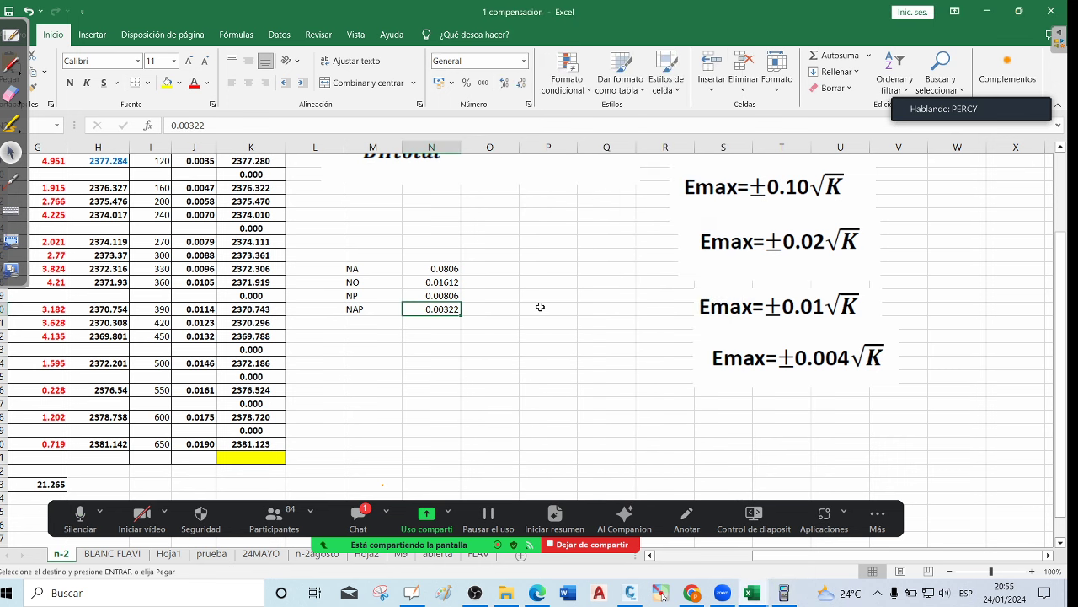
scroll(539, 305, "up", 2)
scroll(531, 276, "down", 2)
scroll(125, 424, "down", 2)
scroll(298, 402, "left", 4)
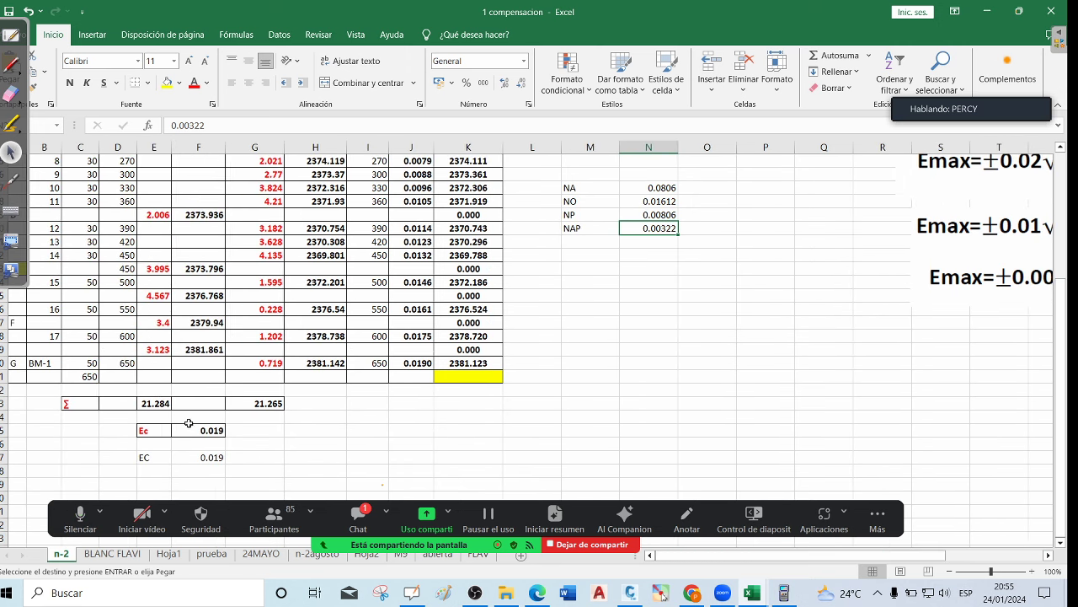
left_click_drag(828, 555, 925, 383)
scroll(843, 269, "up", 3)
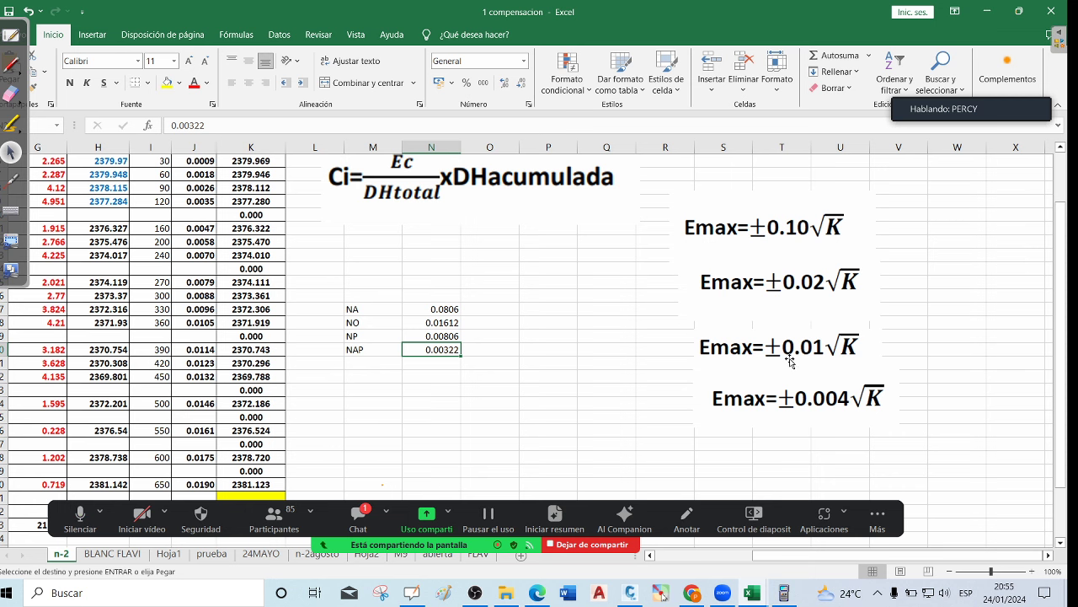
scroll(603, 393, "down", 3)
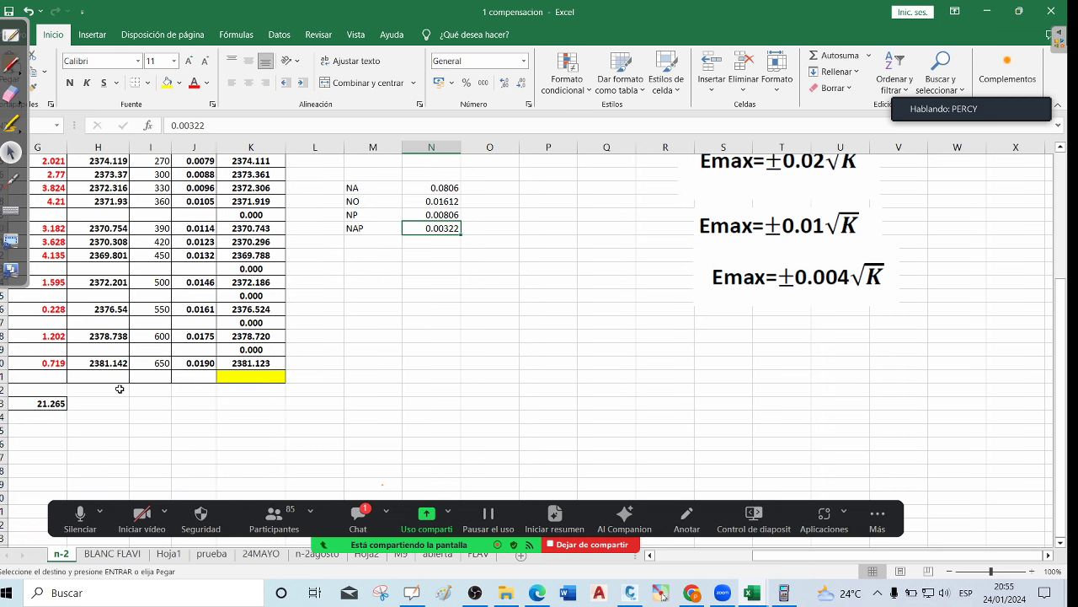
left_click_drag(843, 555, 746, 555)
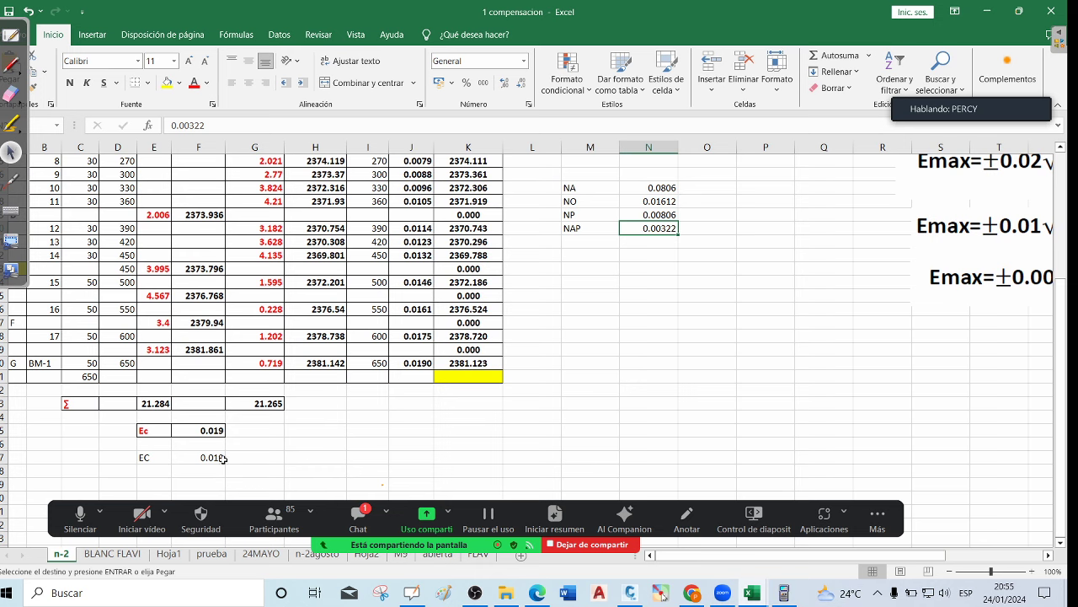
left_click_drag(905, 555, 918, 553)
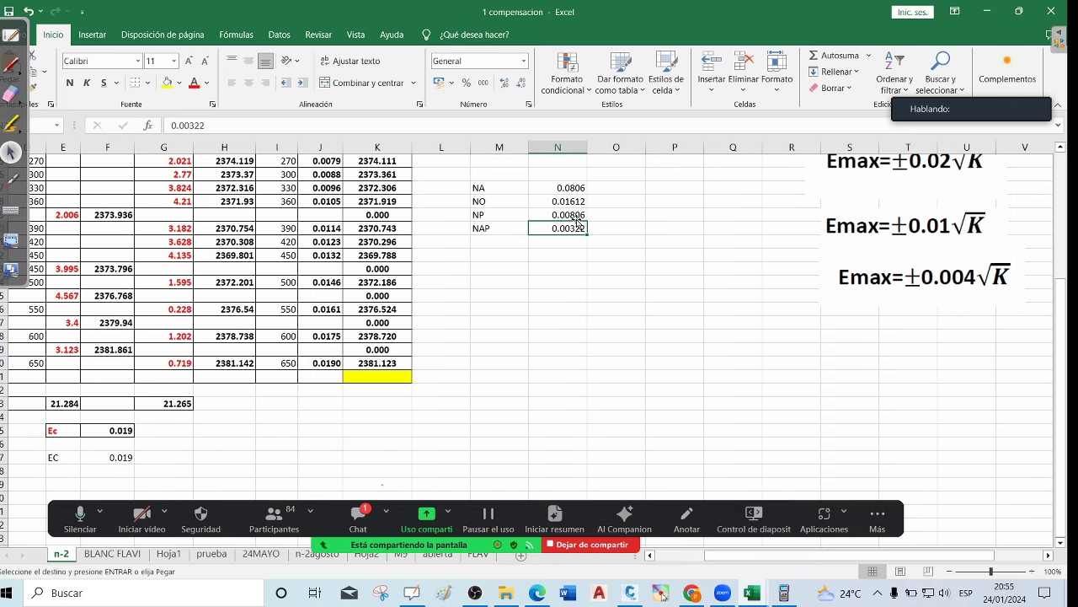
scroll(837, 288, "up", 1)
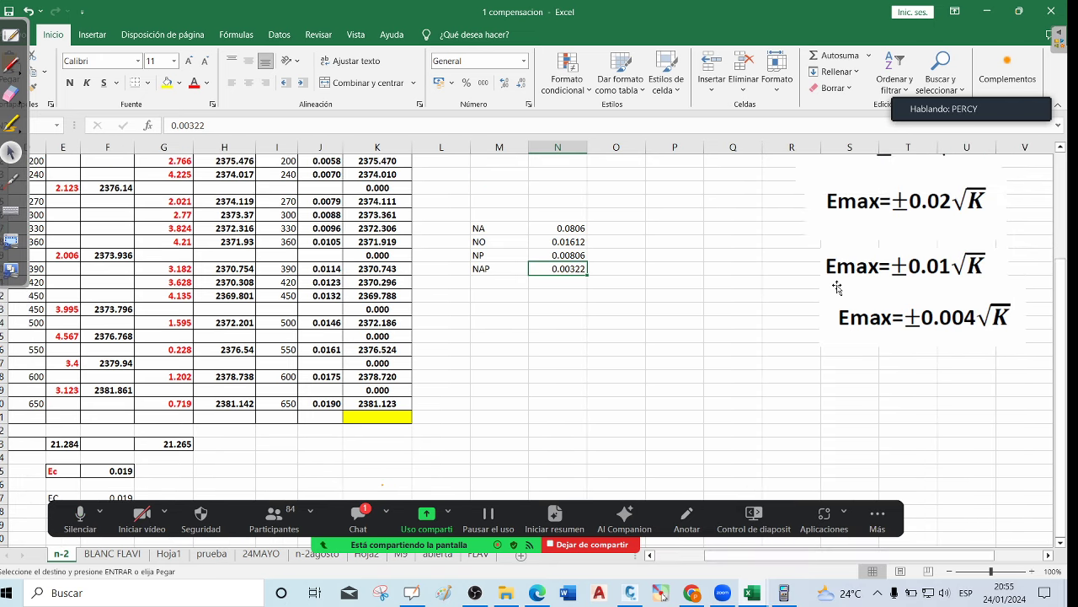
scroll(837, 288, "up", 1)
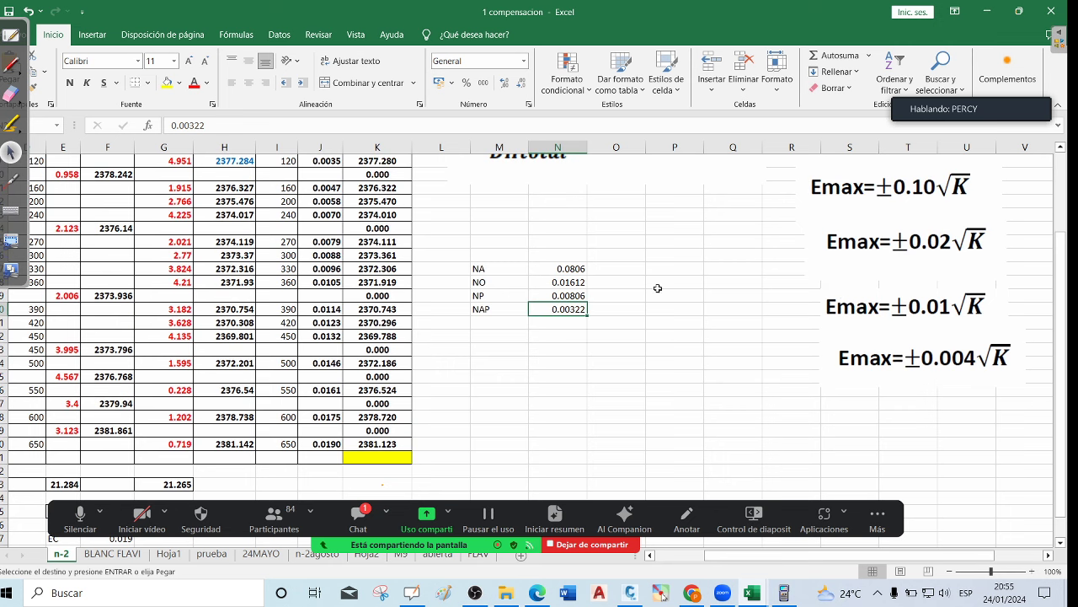
left_click(564, 297)
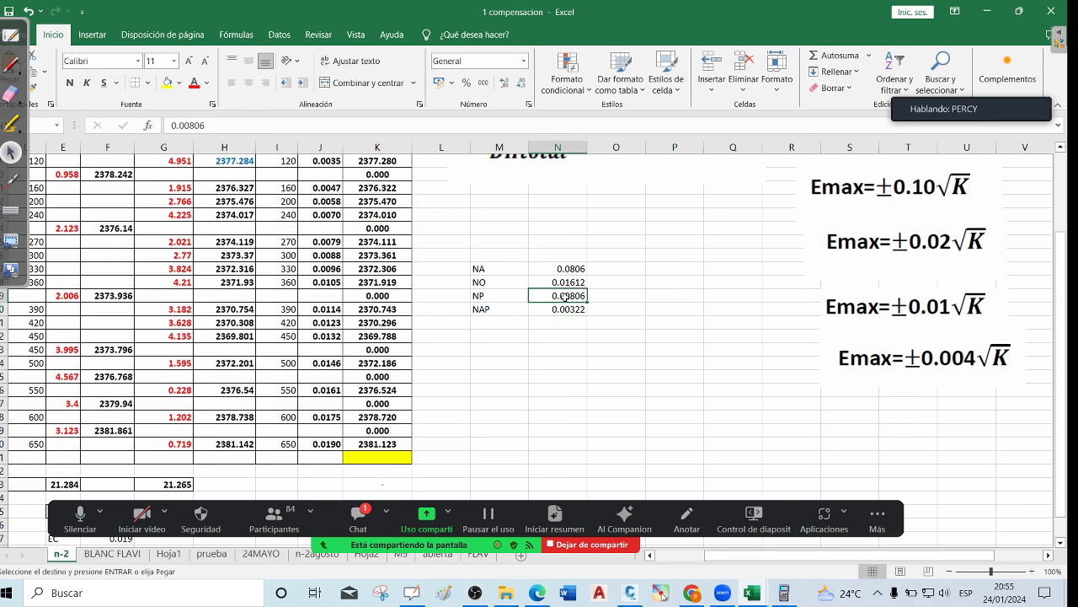
left_click(610, 299)
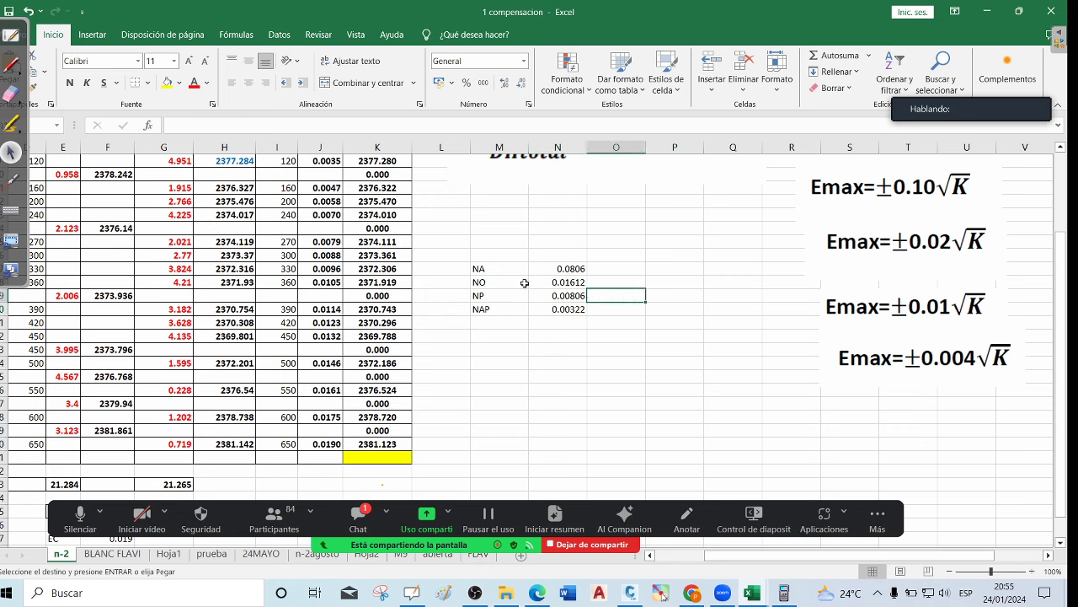
left_click(566, 285)
scroll(288, 421, "down", 2)
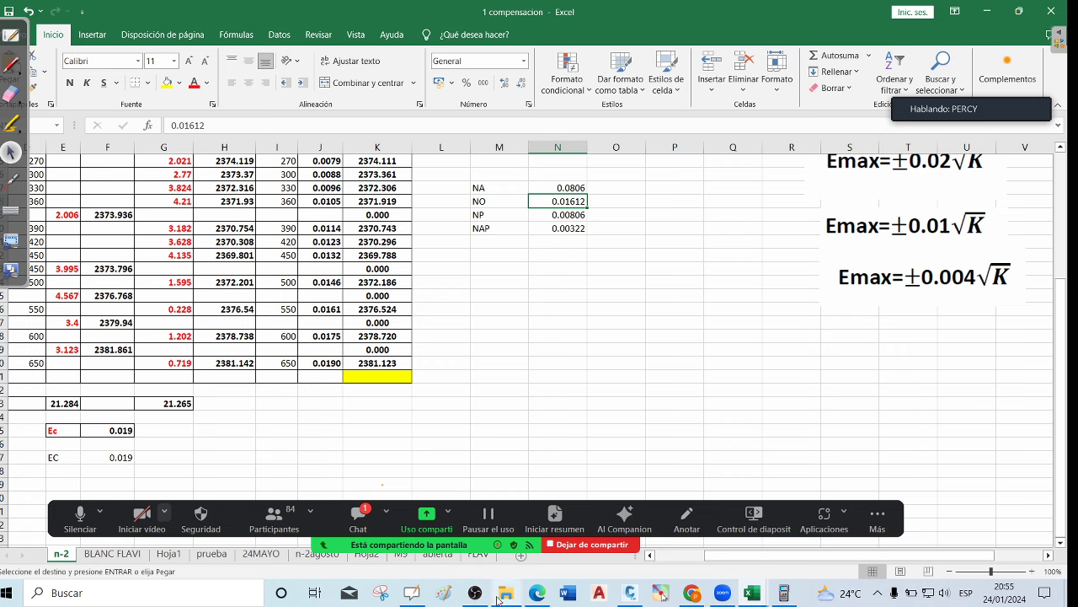
mouse_move(497, 599)
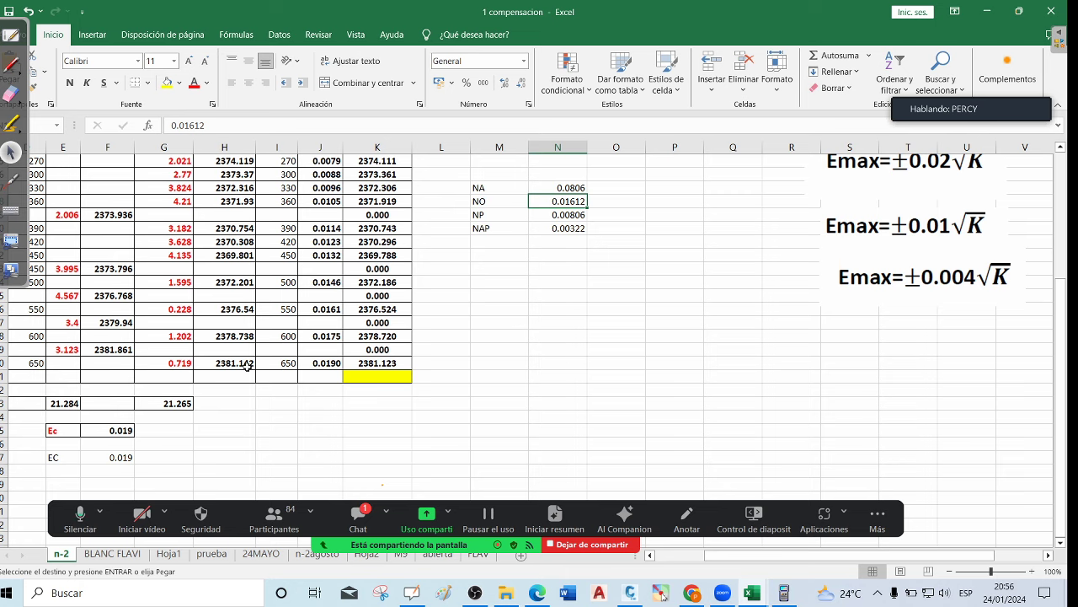
left_click(184, 363)
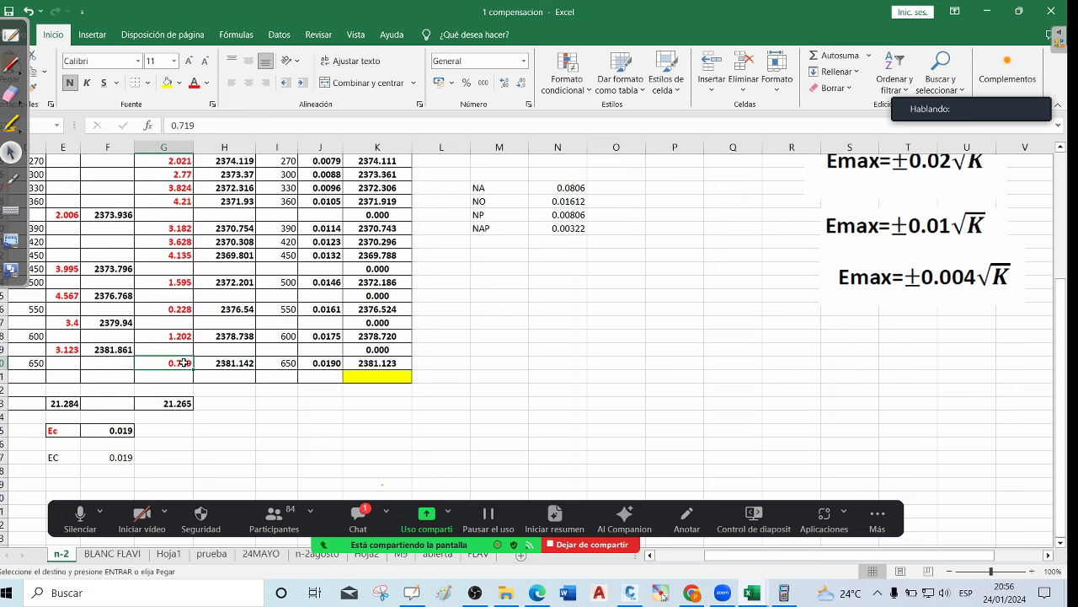
Change the closing column-G reading in G40 from 0.719 to 0.722
left_click(196, 125)
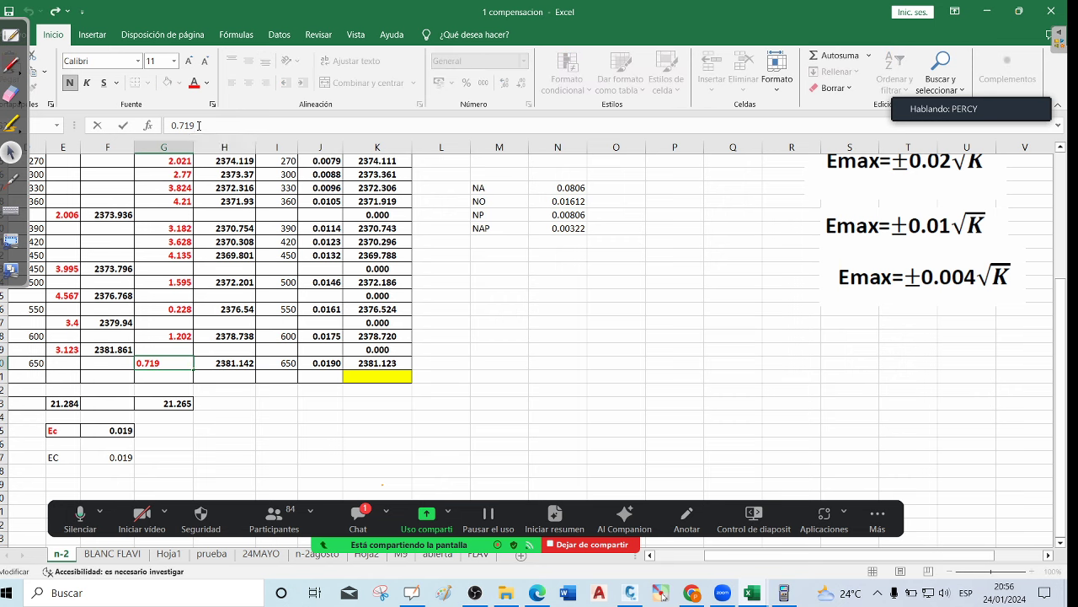
key("BackSpace")
key("BackSpace")
type("22")
key("Return")
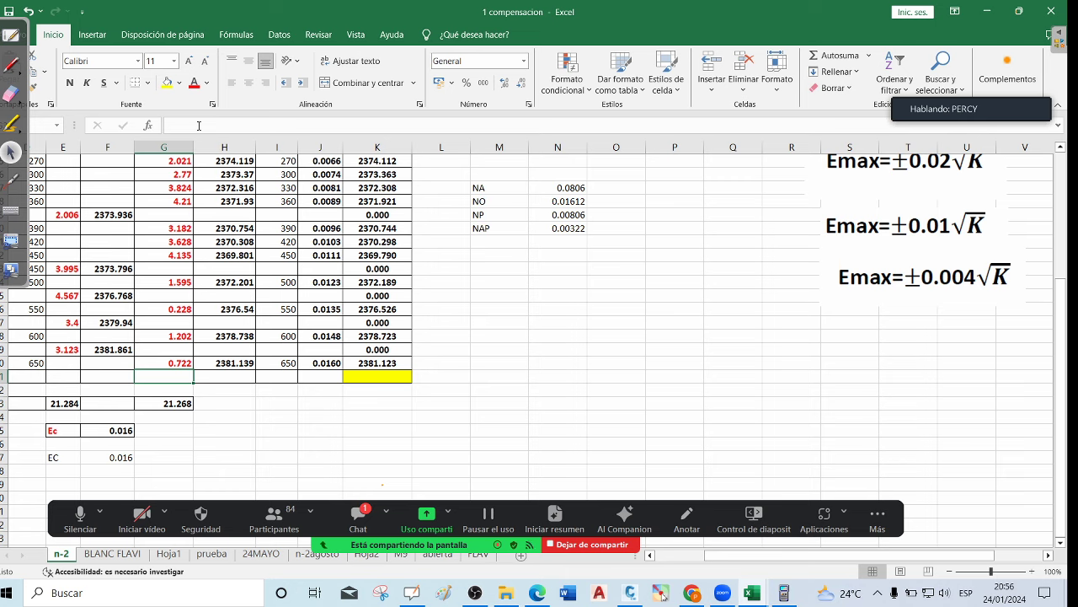
Review the NA label and the Ec 0.016 cells on the n-2 sheet
left_click(639, 242)
scroll(624, 253, "up", 1)
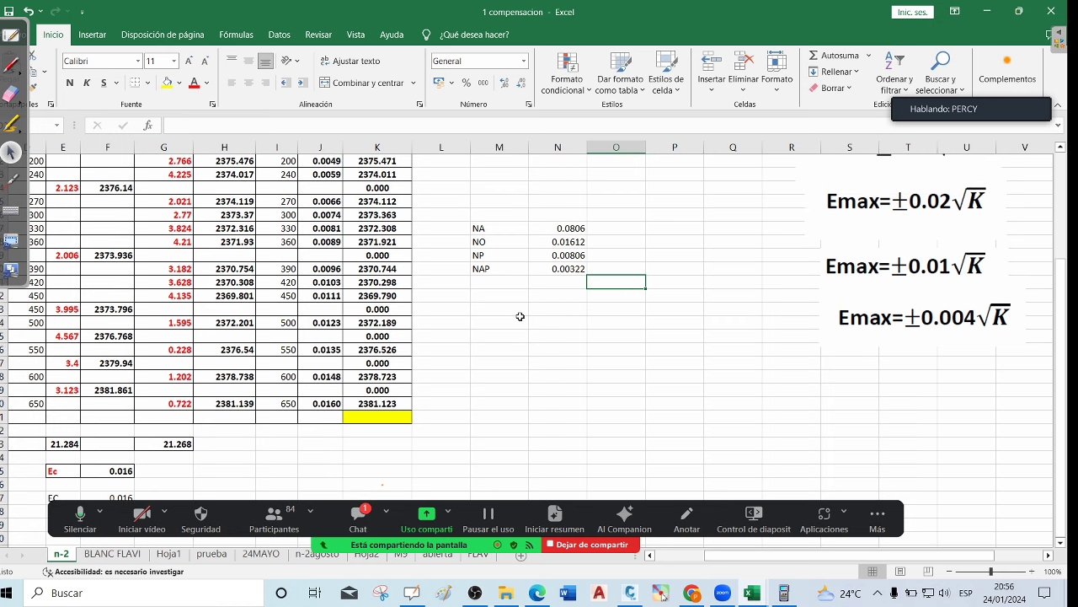
scroll(520, 314, "up", 1)
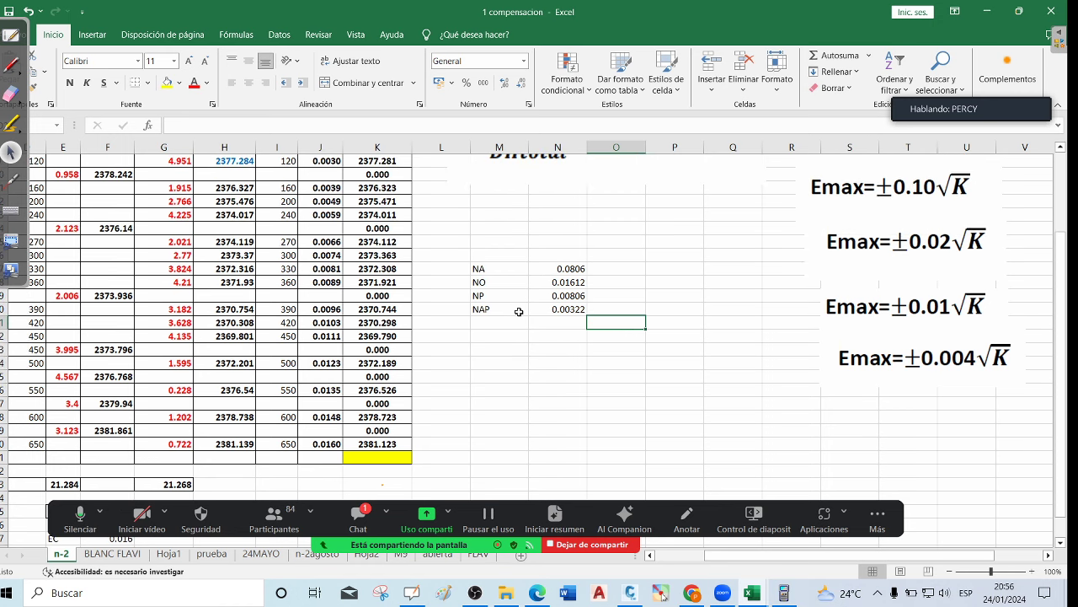
scroll(519, 311, "down", 1)
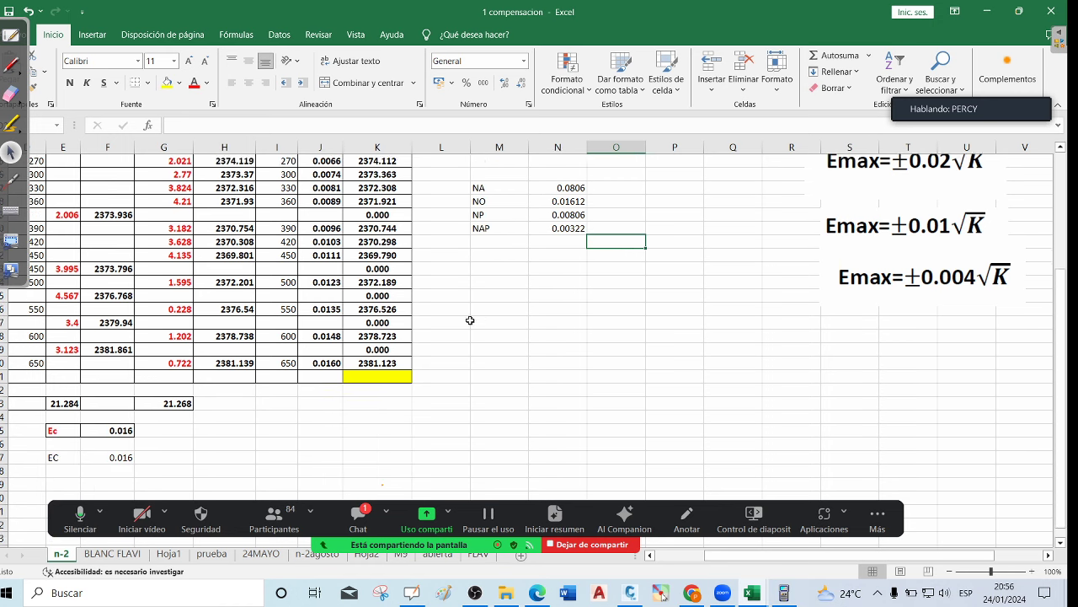
left_click(501, 228)
left_click(533, 402)
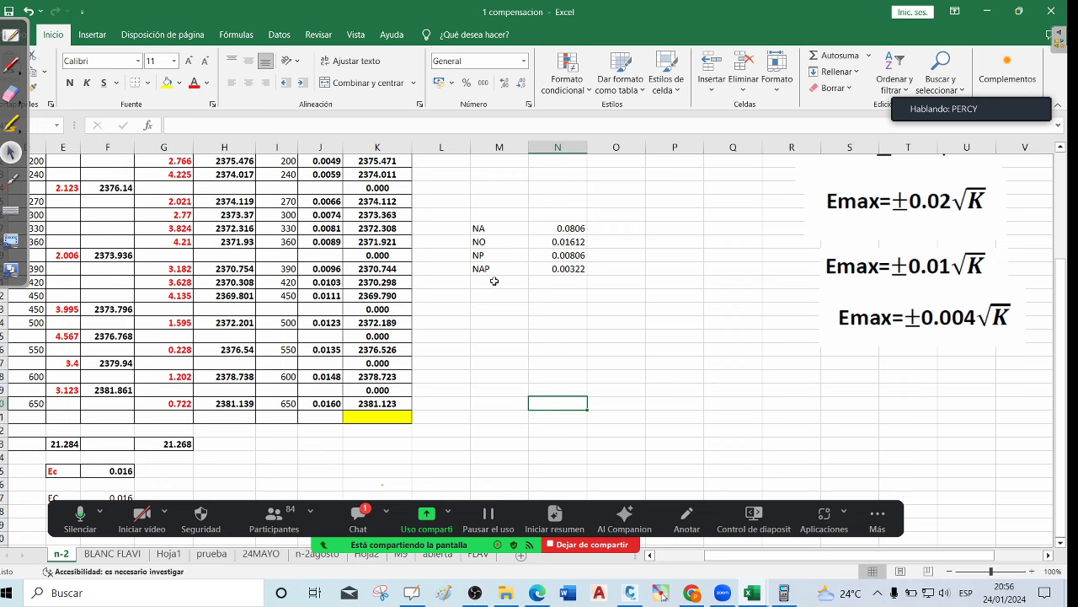
scroll(168, 452, "down", 1)
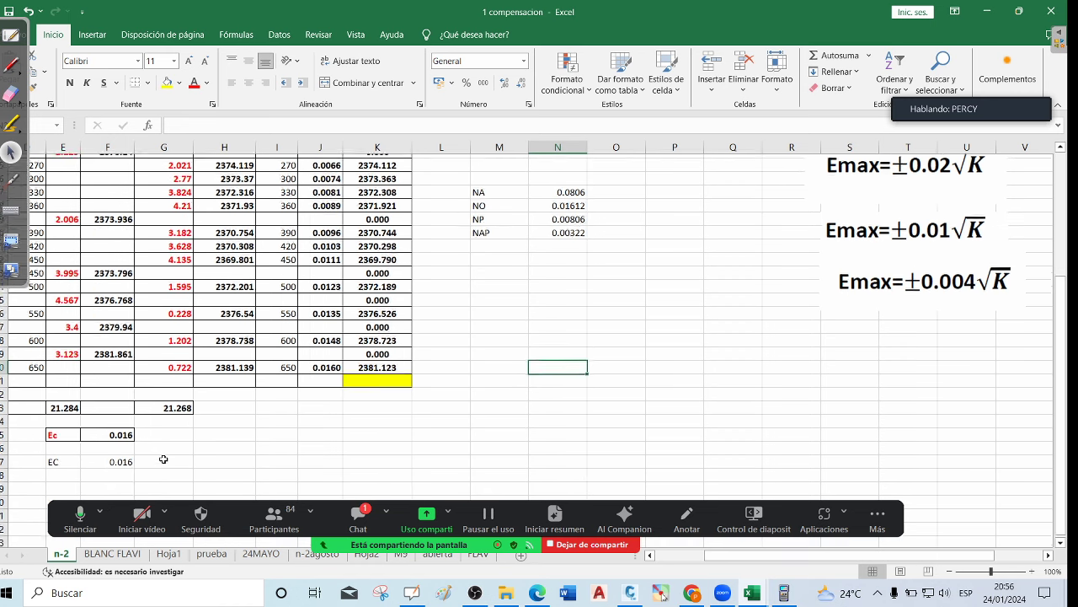
left_click(152, 431)
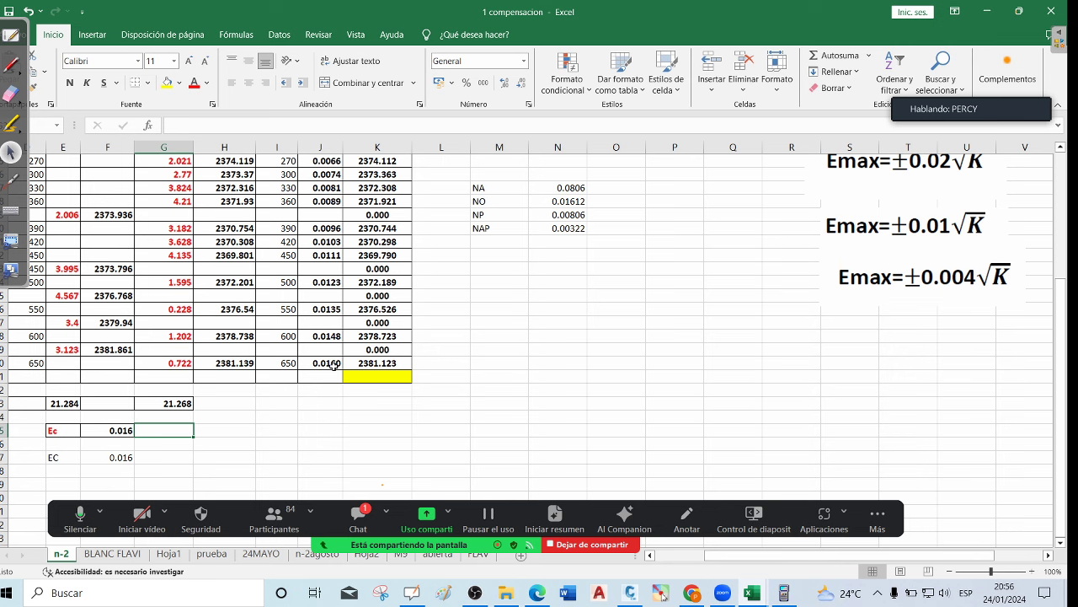
Restore the final foresight reading to 0.719 and return to the header and Ci formula image
scroll(499, 312, "up", 2)
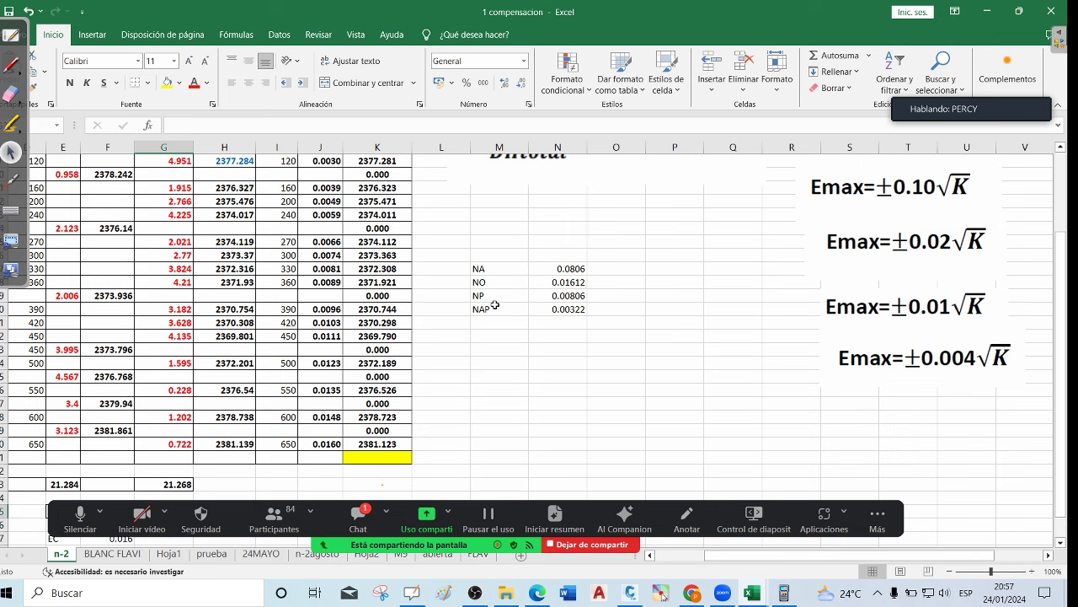
scroll(391, 307, "up", 3)
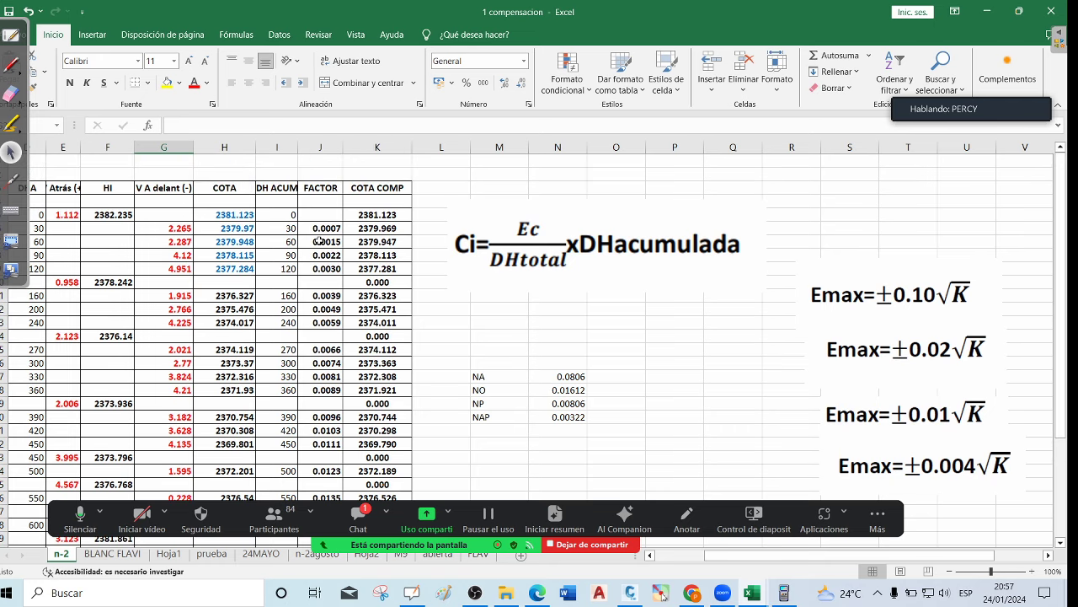
scroll(317, 235, "down", 4)
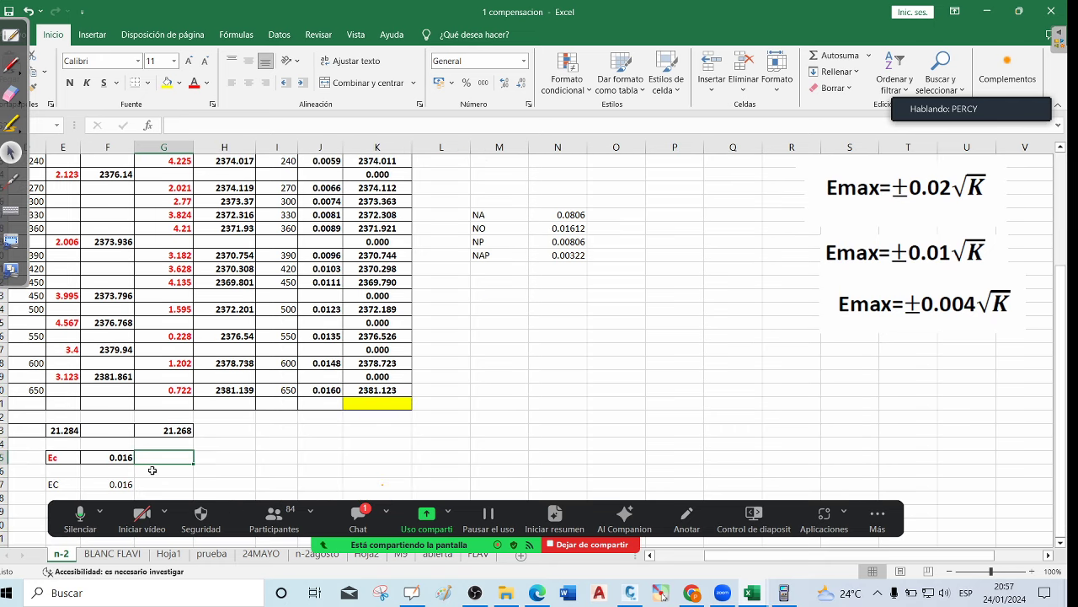
key("Up")
key("Up")
key("Up")
key("Up")
key("Up")
scroll(301, 435, "down", 3)
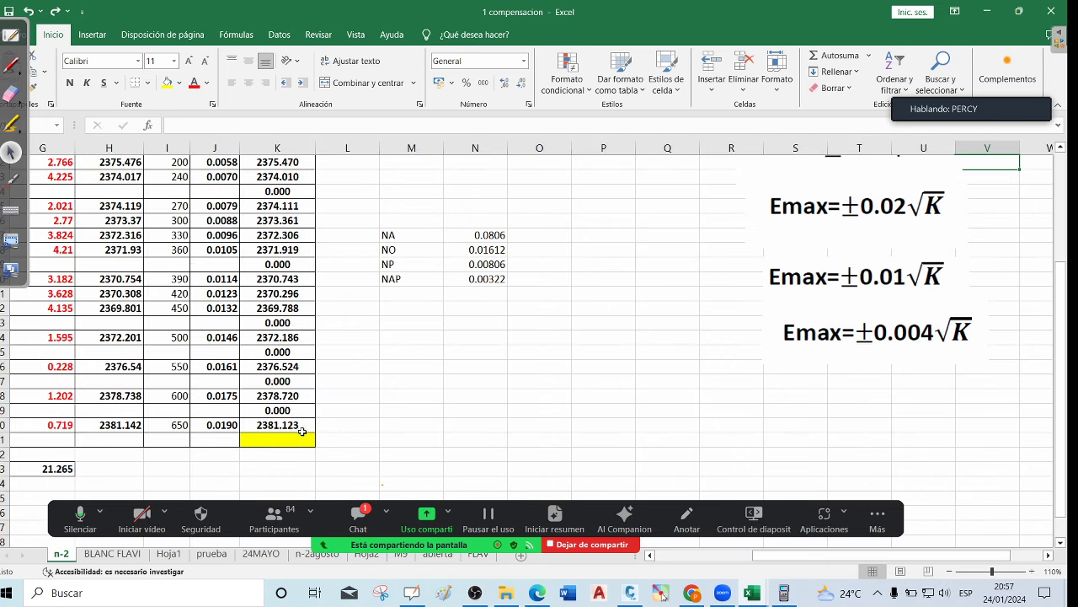
scroll(151, 366, "up", 2)
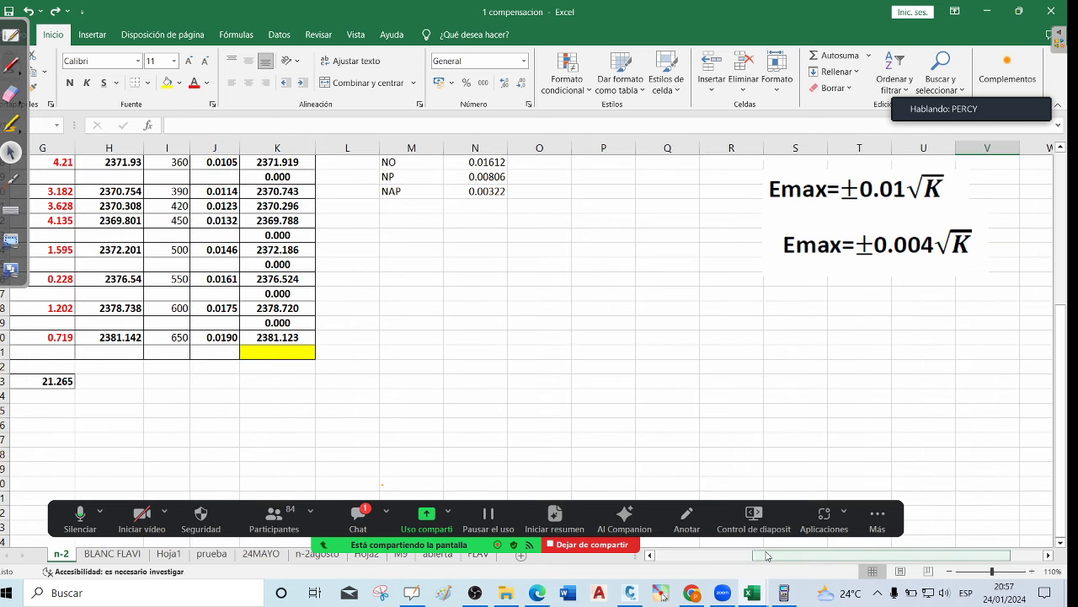
left_click_drag(771, 556, 684, 560)
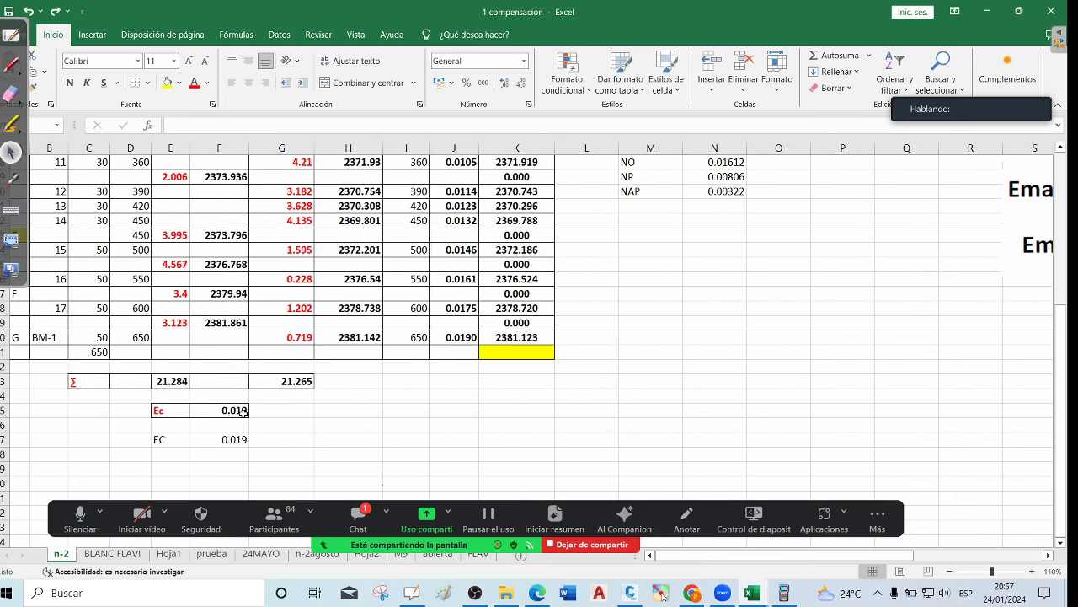
scroll(276, 402, "up", 2)
scroll(275, 403, "up", 3)
scroll(405, 320, "up", 2)
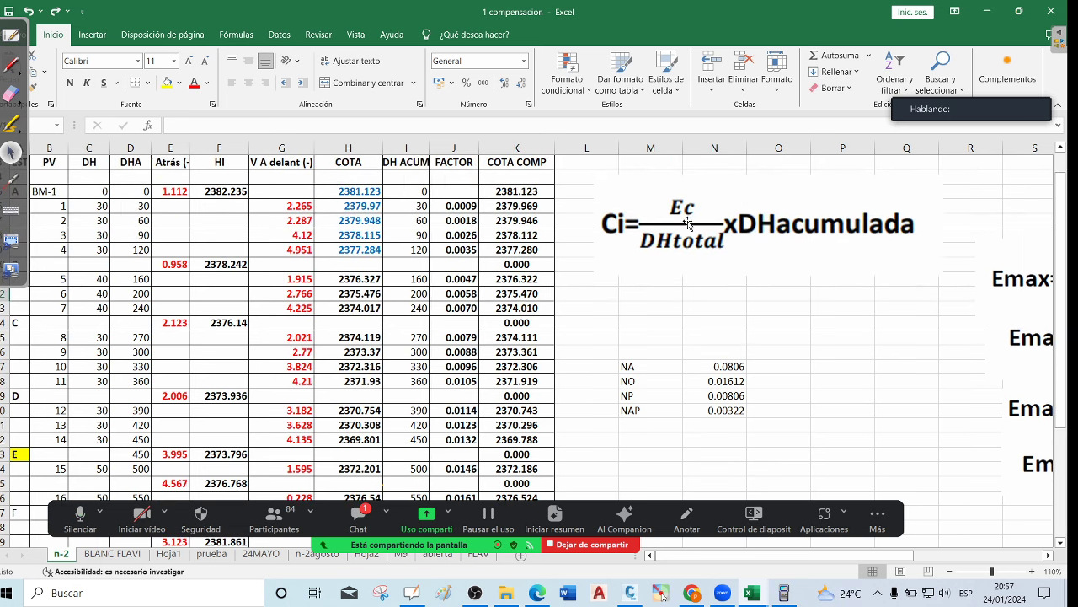
Clear the fx-9860 emulator display and place its window over the left side of the sheet
left_click(785, 595)
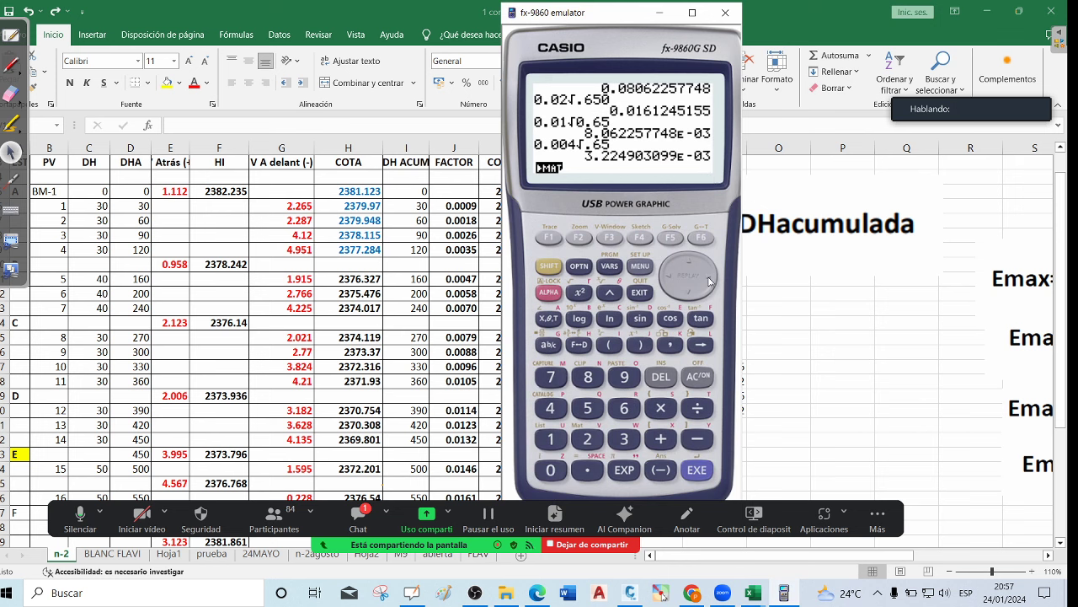
left_click(698, 386)
left_click(660, 13)
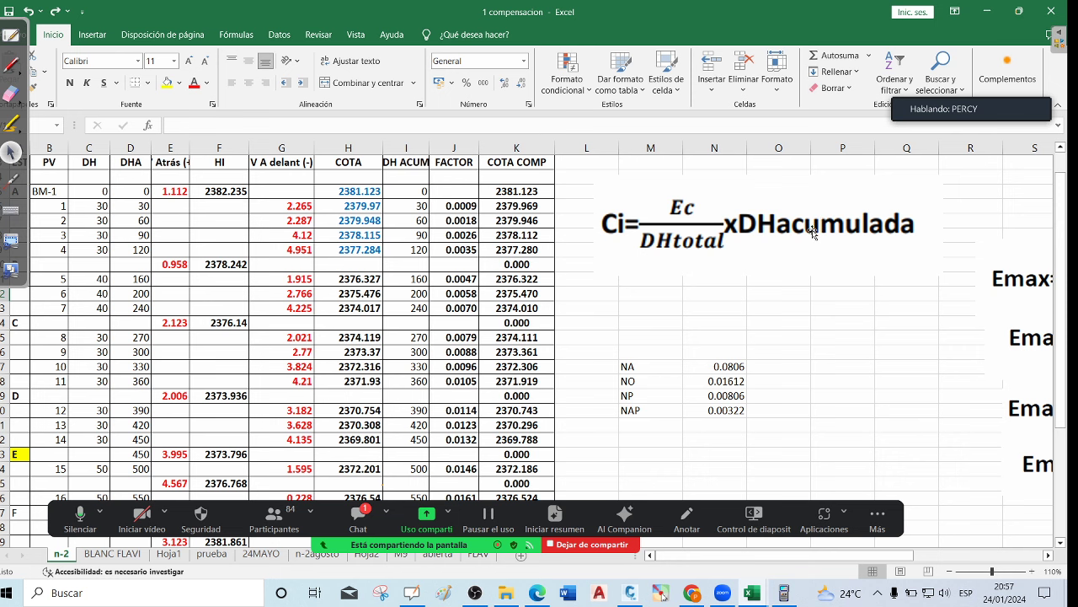
scroll(434, 238, "up", 1)
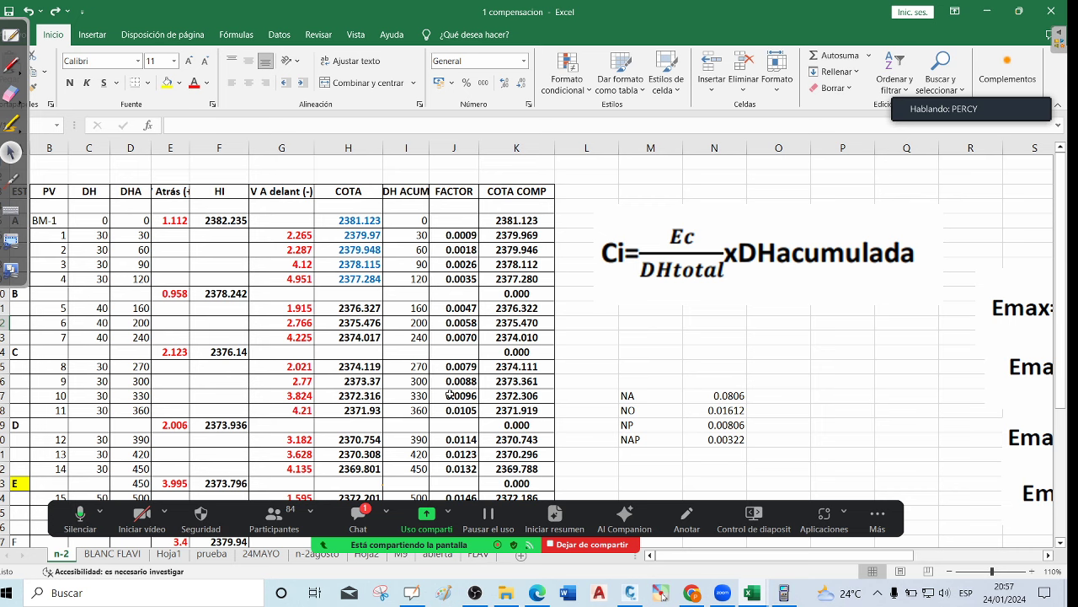
scroll(451, 336, "down", 2)
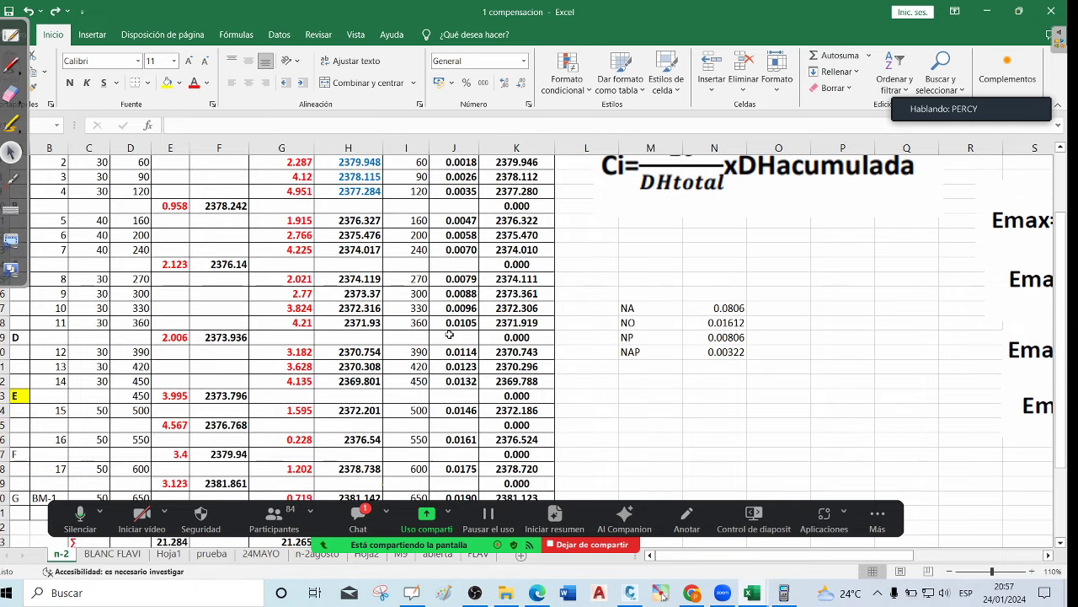
scroll(450, 335, "up", 2)
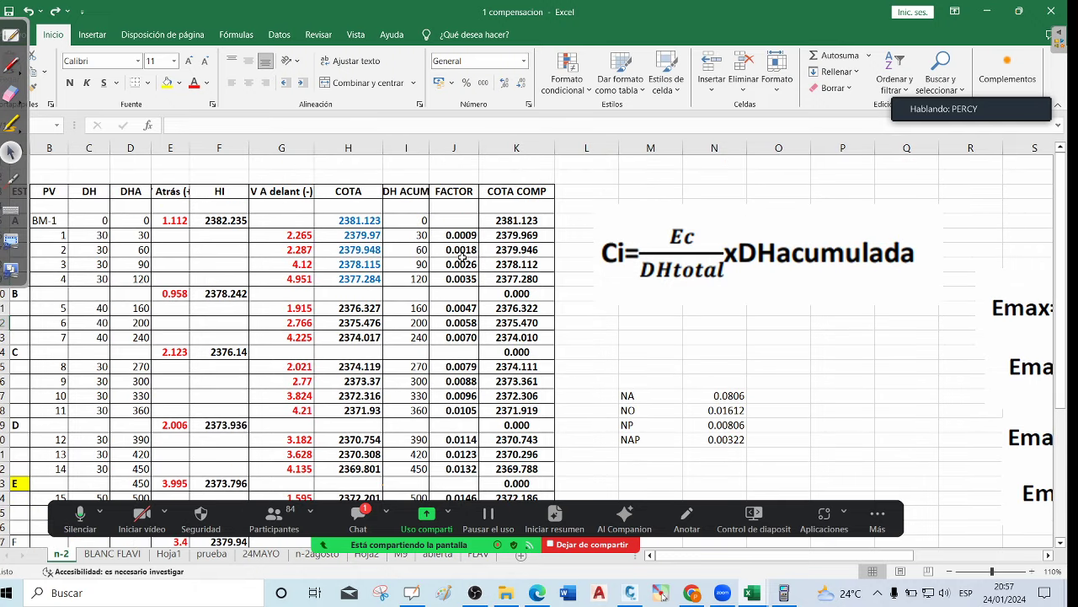
left_click(784, 593)
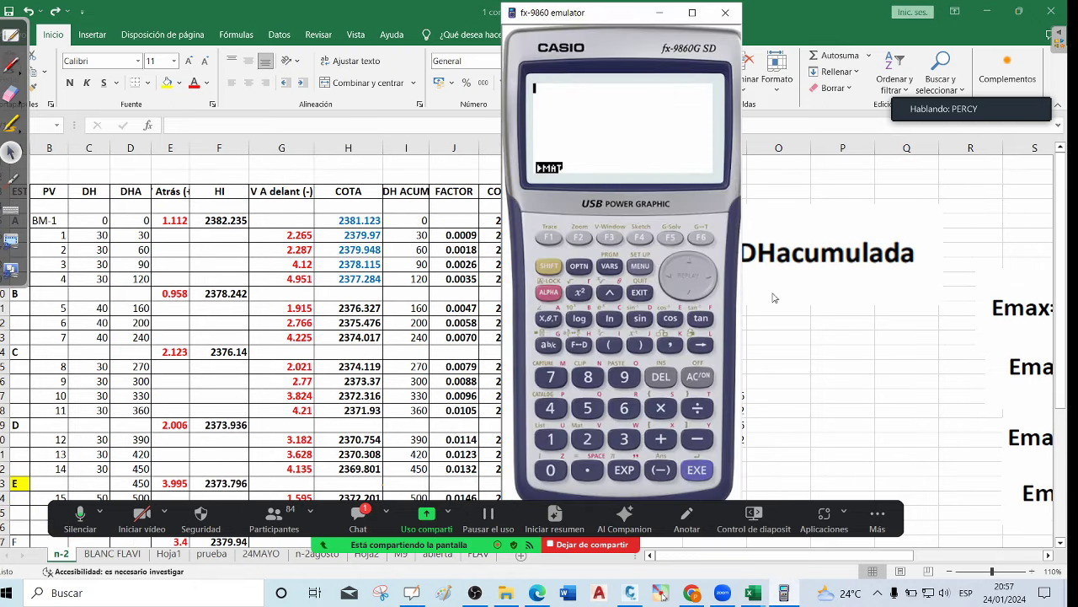
left_click_drag(621, 12, 296, 30)
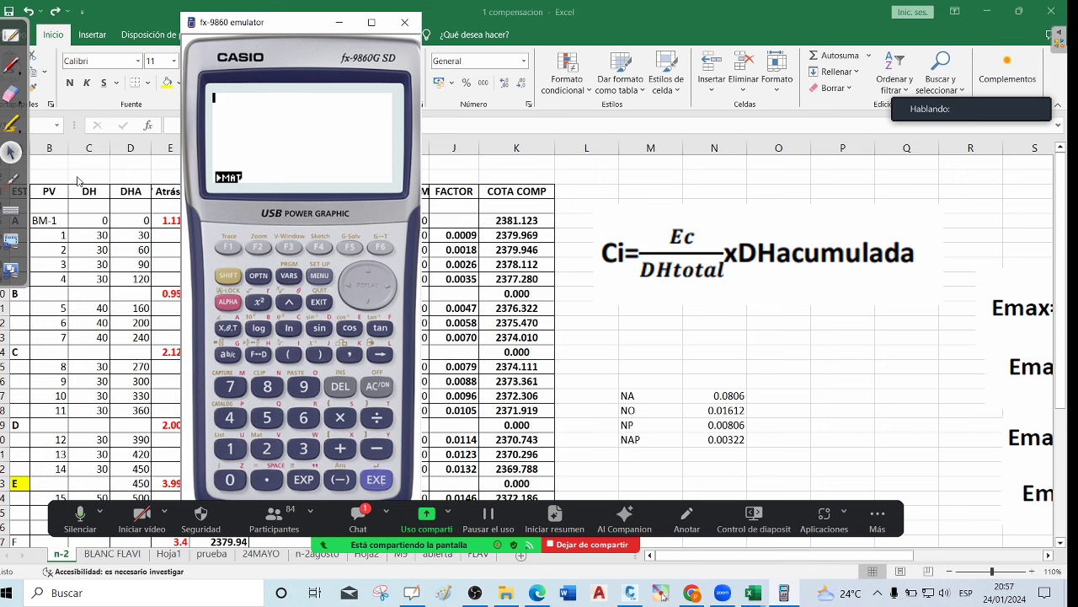
left_click_drag(260, 50, 231, 59)
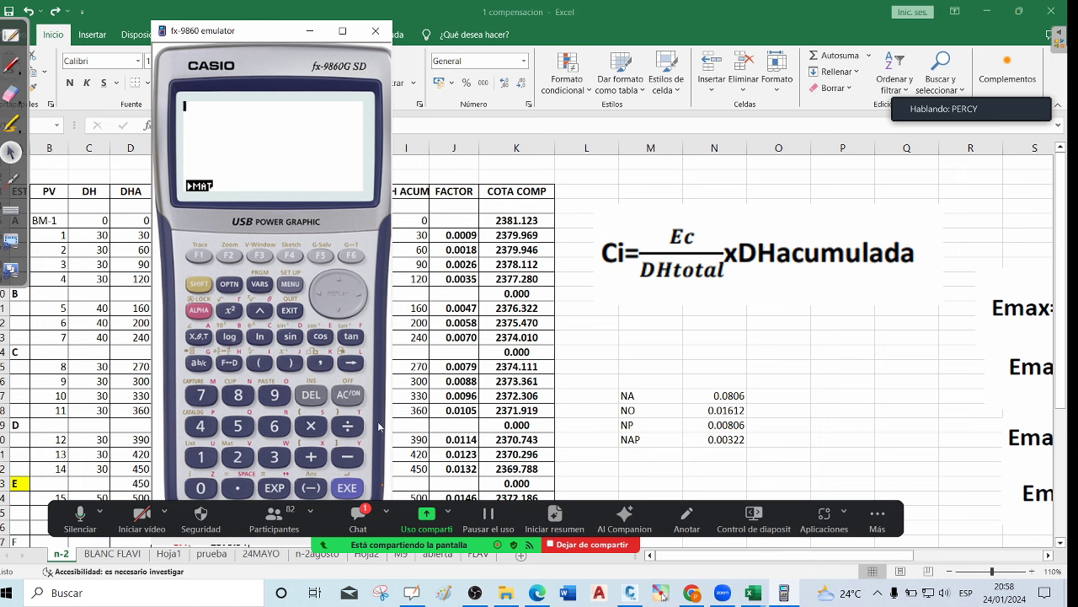
Divide Ec 0.019 by the 650 m total distance, giving 2.923076923E-05
left_click_drag(266, 47, 265, 28)
left_click(202, 468)
left_click(233, 469)
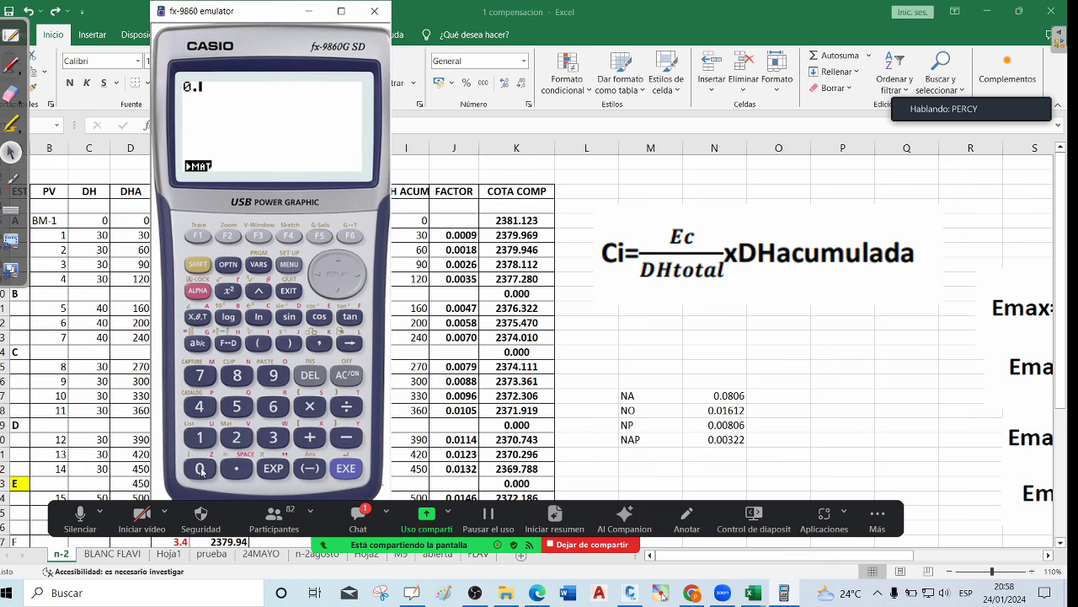
left_click(199, 468)
left_click(200, 437)
left_click(274, 377)
left_click(346, 407)
left_click(50, 394)
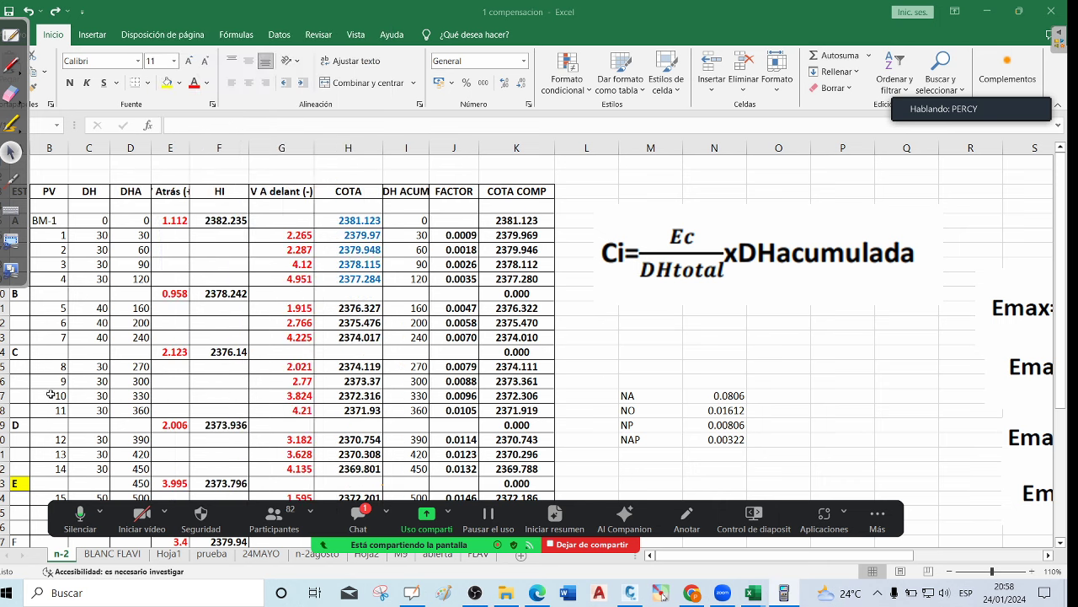
scroll(84, 400, "down", 4)
scroll(98, 403, "down", 1)
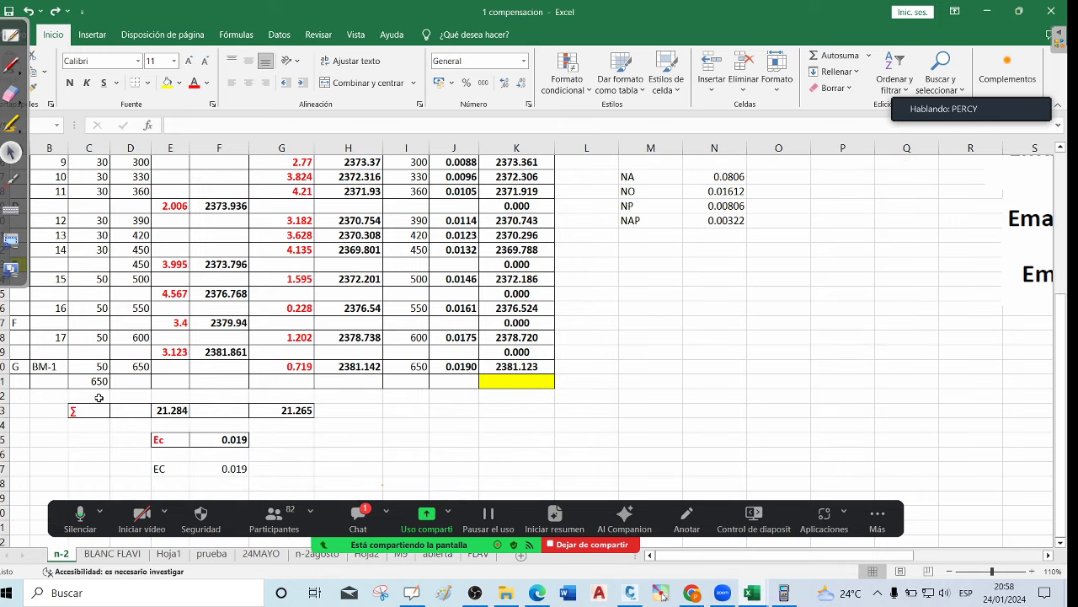
scroll(104, 397, "up", 3)
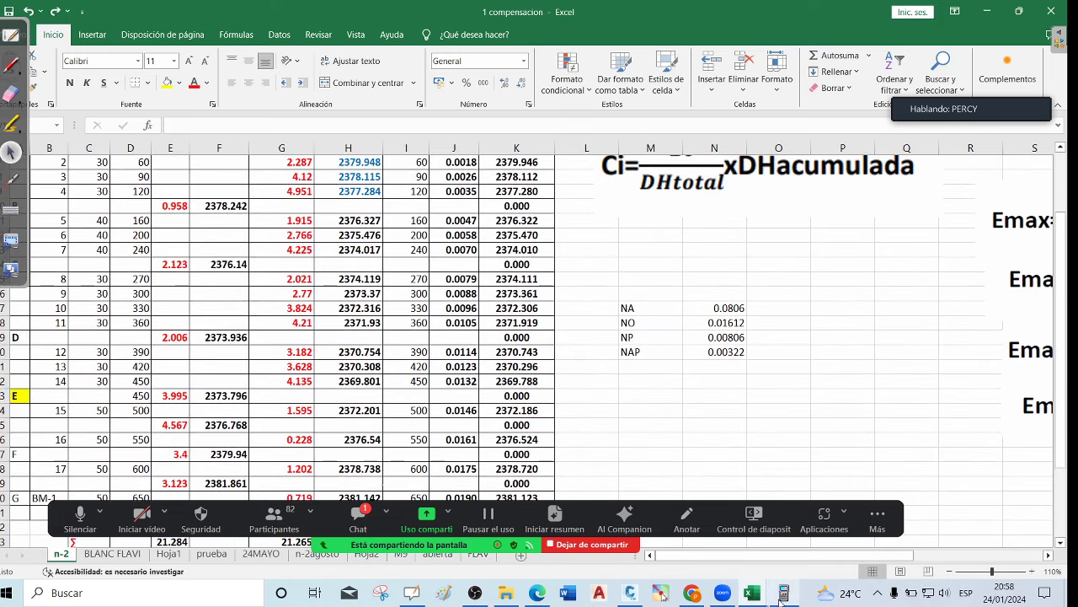
left_click(783, 592)
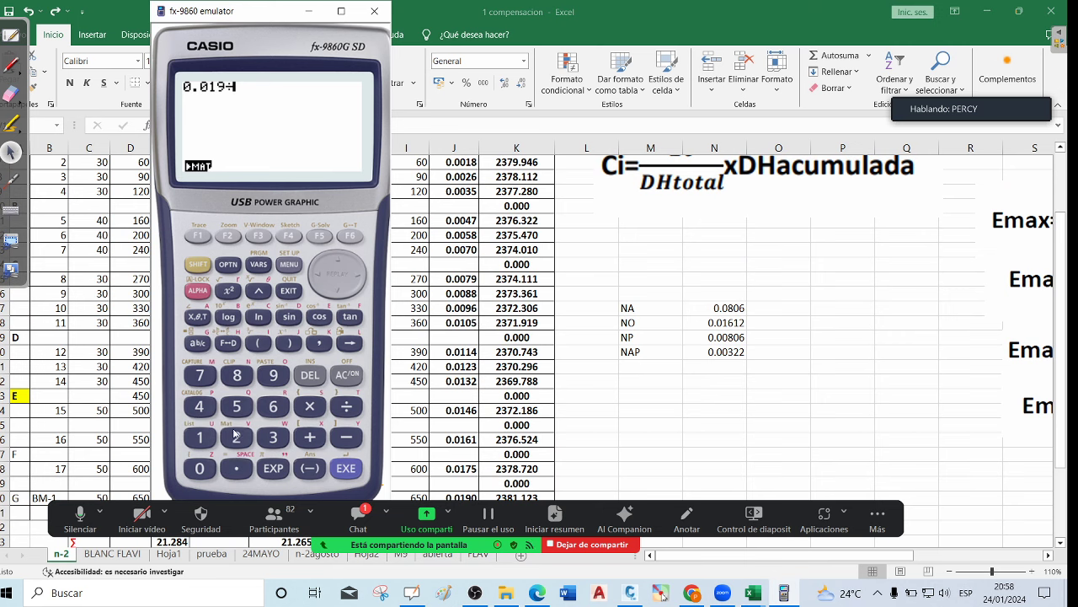
left_click(274, 409)
left_click(241, 407)
left_click(203, 470)
left_click(347, 469)
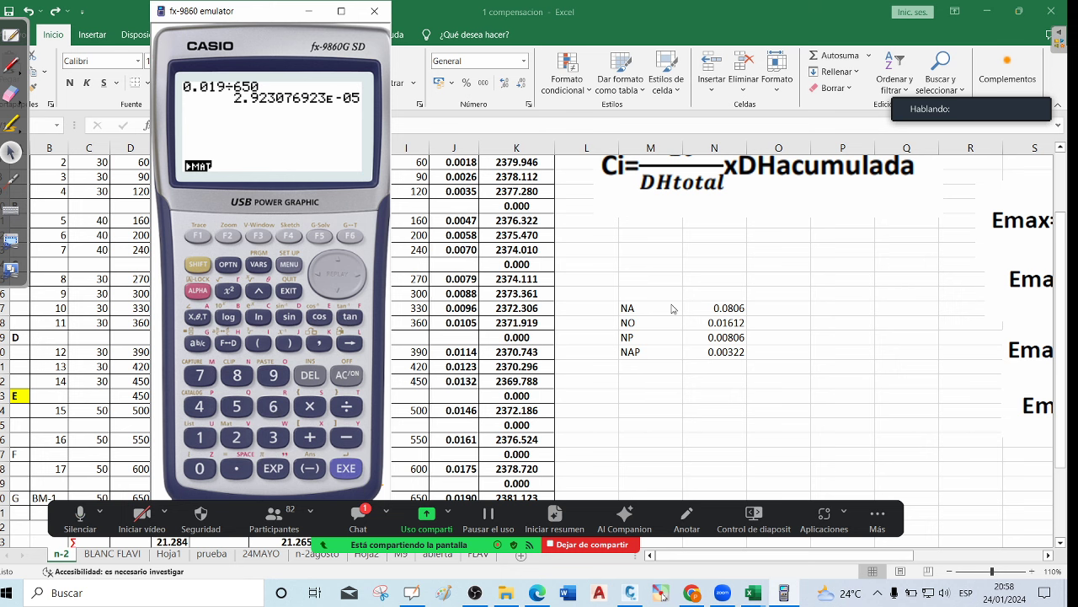
Multiply that result by 30 to get the 30 m correction, 8.769230769E-04
scroll(673, 308, "up", 2)
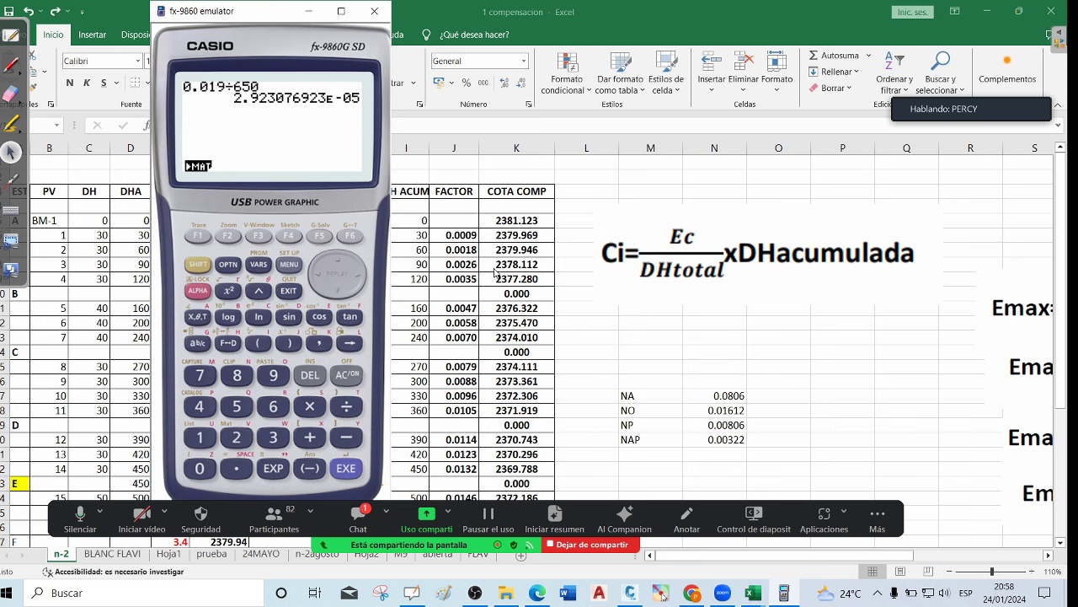
left_click(315, 416)
left_click(273, 440)
left_click(199, 468)
left_click(345, 468)
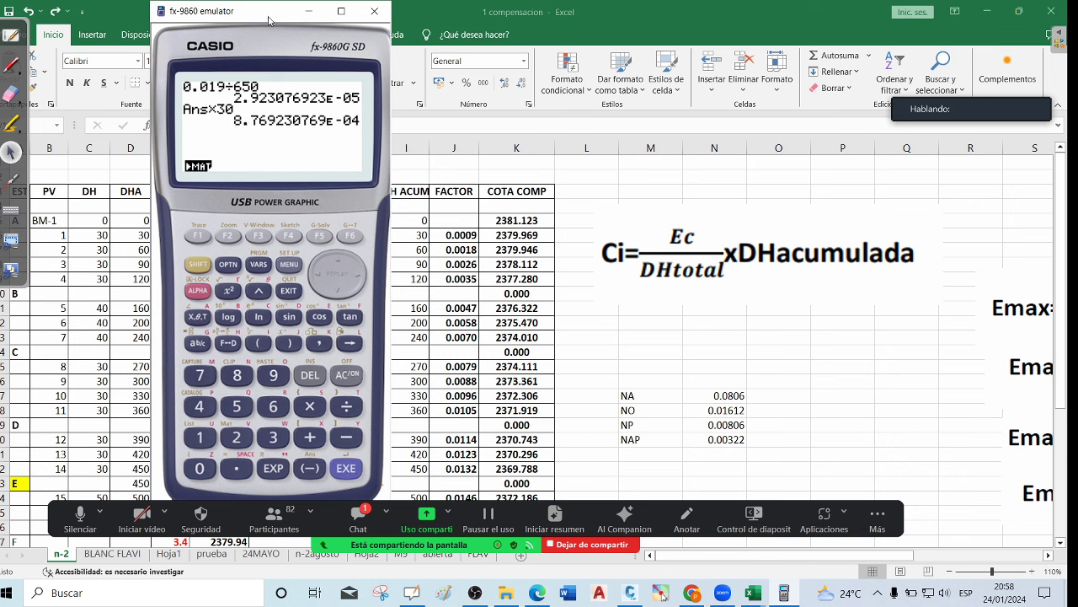
left_click_drag(267, 19, 270, 21)
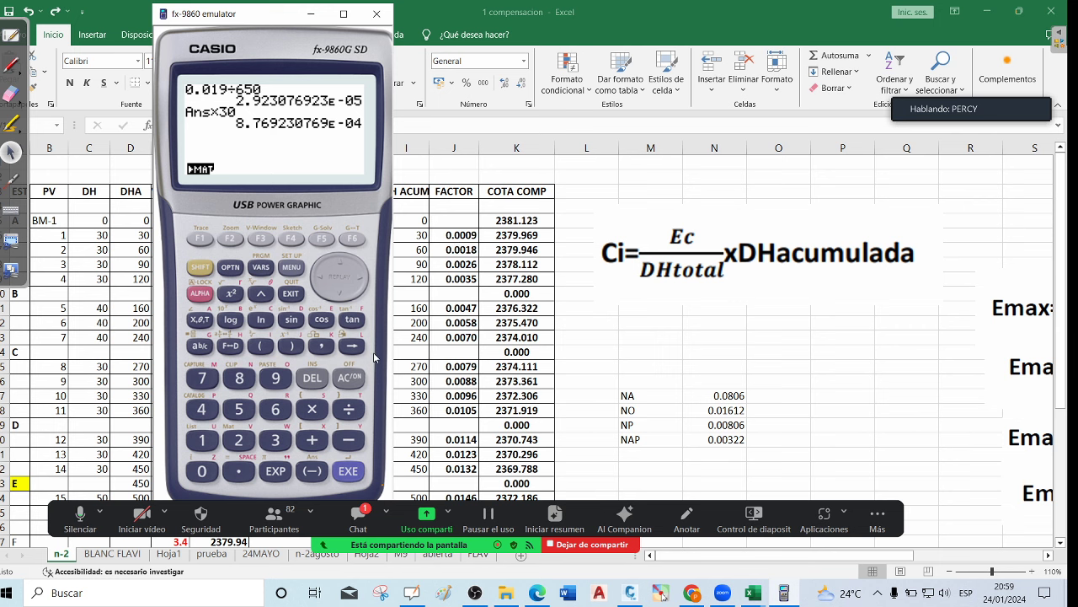
Glance at the spreadsheet, then bring the fx-9860 emulator back and clear its display
left_click(735, 344)
scroll(132, 395, "down", 4)
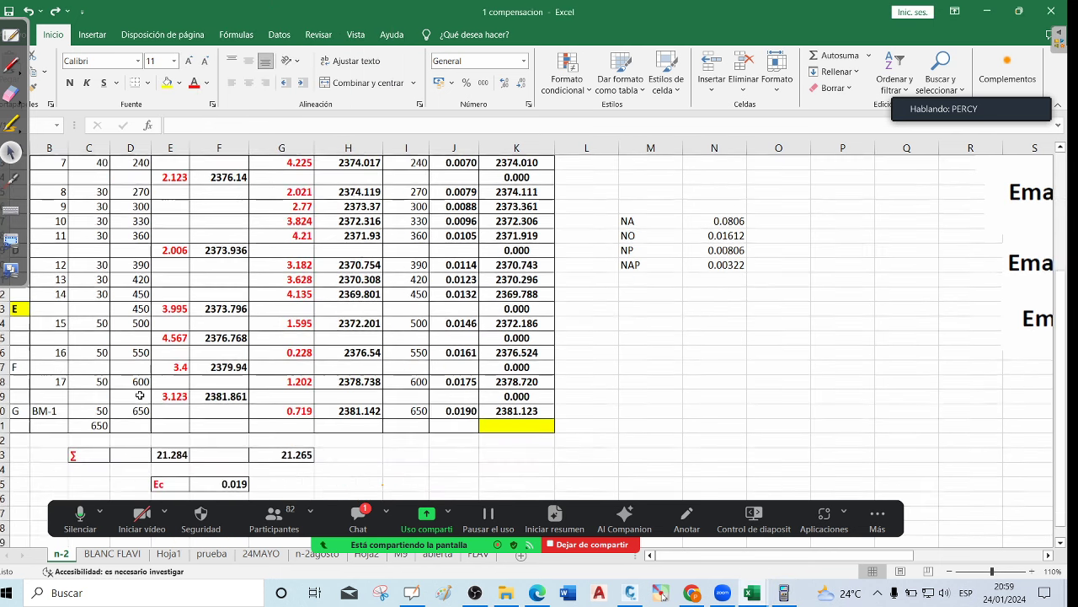
scroll(145, 383, "up", 1)
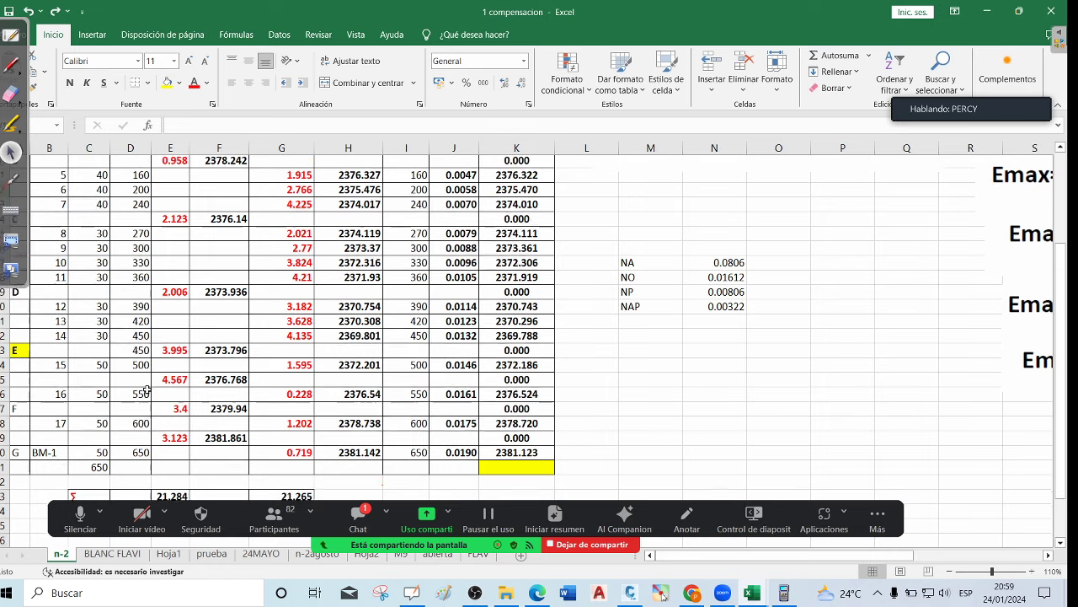
left_click(783, 592)
left_click(357, 379)
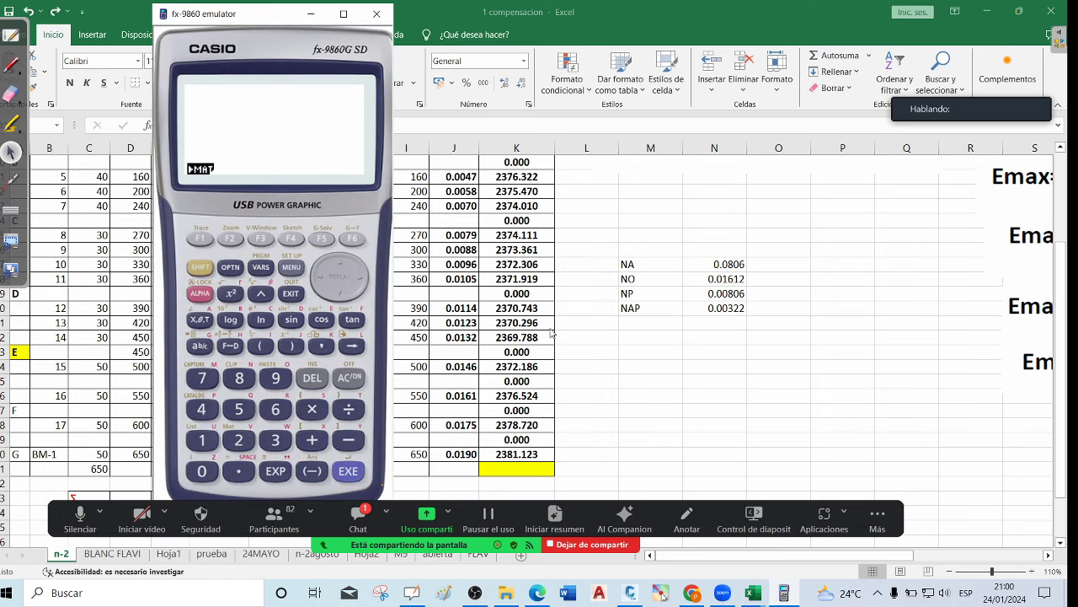
scroll(696, 330, "up", 3)
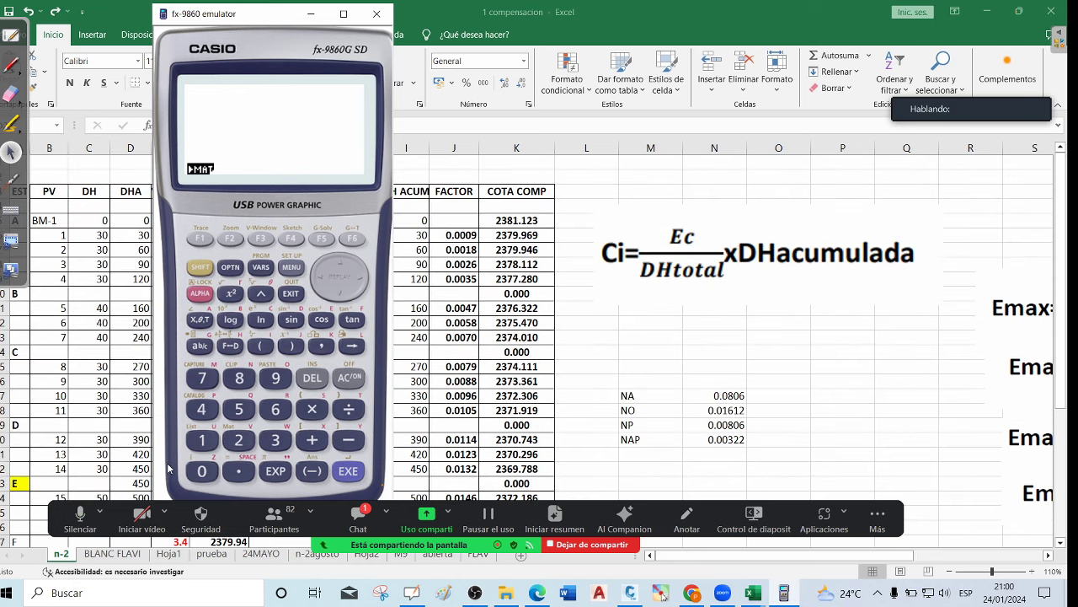
Compute the closure error per metre: 0.019 ÷ 650 = 2.923076923E-05
left_click(202, 471)
left_click(238, 471)
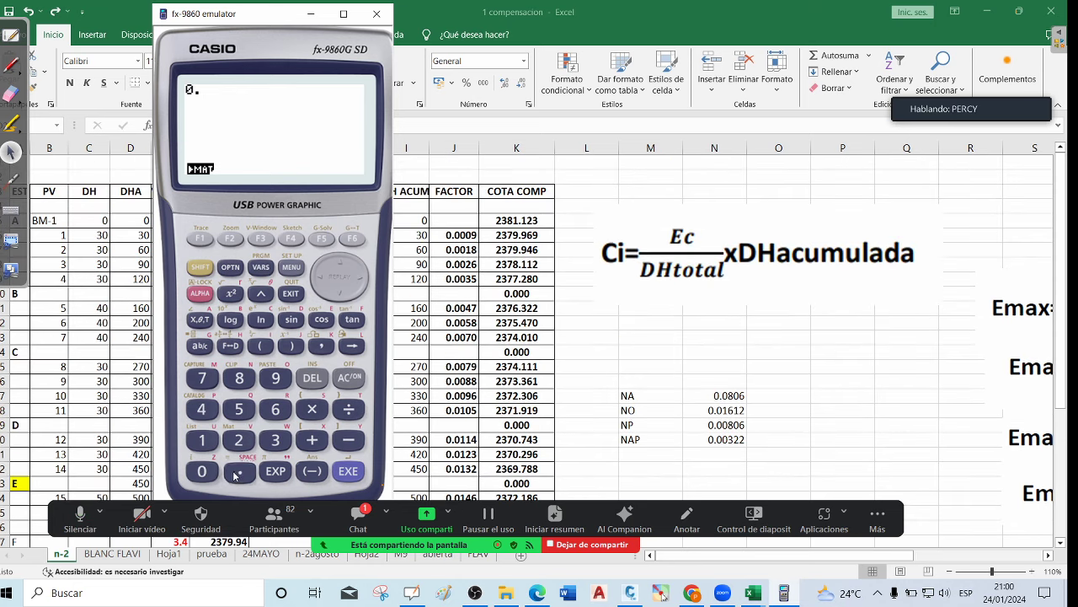
left_click(203, 468)
left_click(202, 439)
left_click(276, 379)
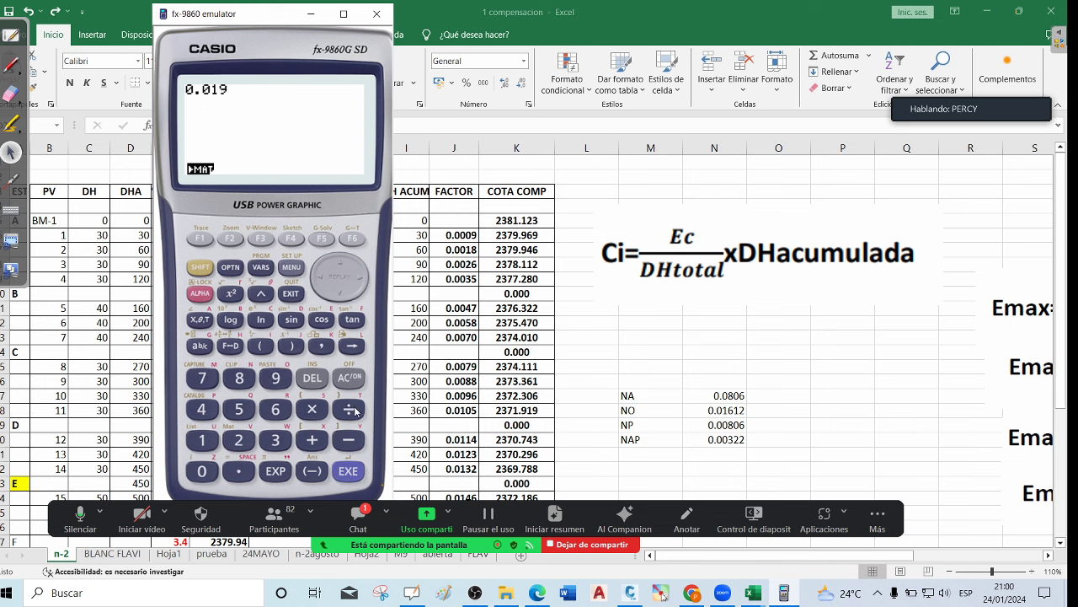
left_click(347, 409)
left_click(275, 410)
left_click(239, 409)
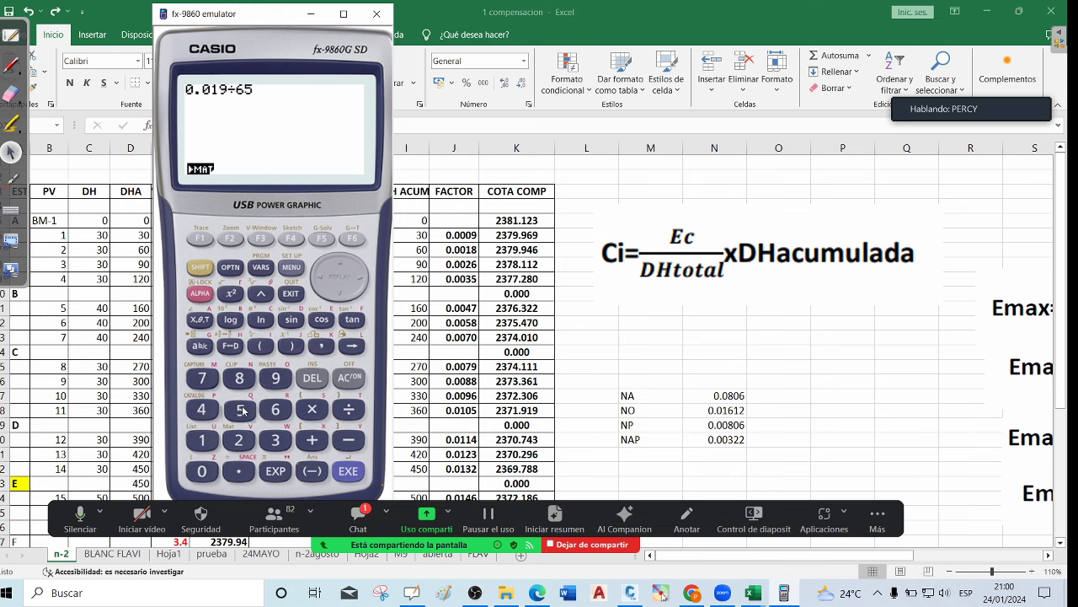
left_click(202, 471)
left_click(348, 471)
Multiply the result by 600 to get the 600 m correction, 0.01753846154
left_click(312, 409)
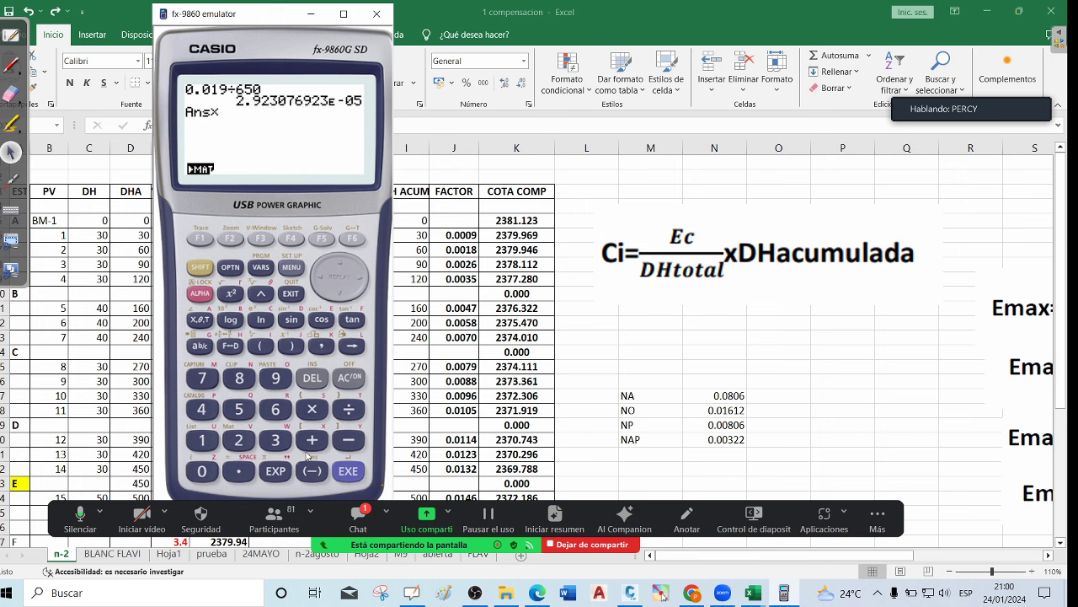
left_click(275, 409)
left_click(203, 471)
left_click(202, 471)
left_click(349, 473)
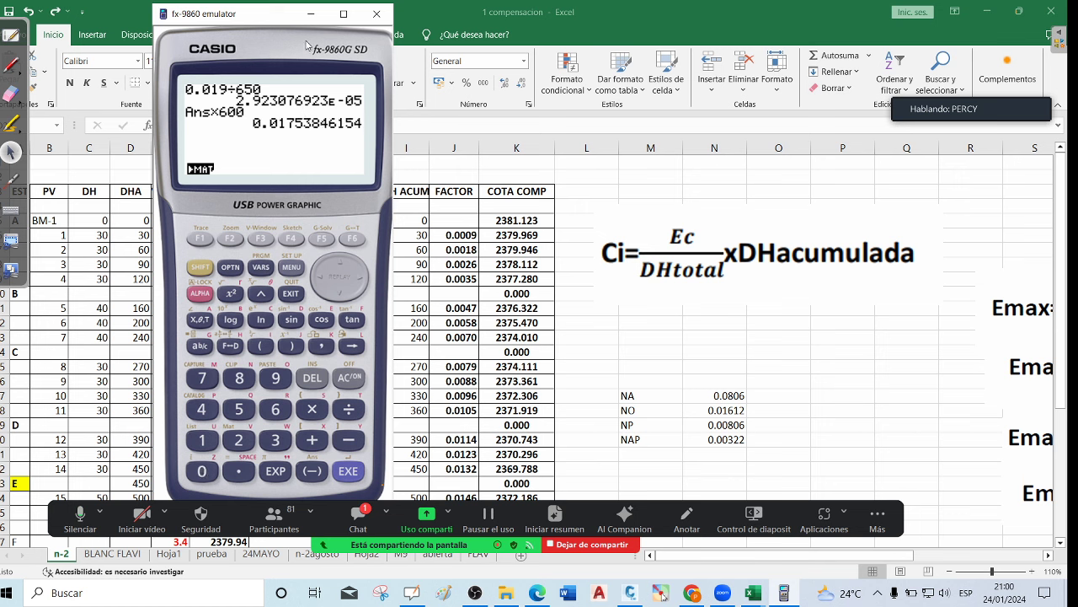
mouse_move(282, 19)
left_mouse_down()
mouse_move(449, 21)
mouse_move(304, 23)
left_mouse_up()
scroll(587, 244, "down", 2)
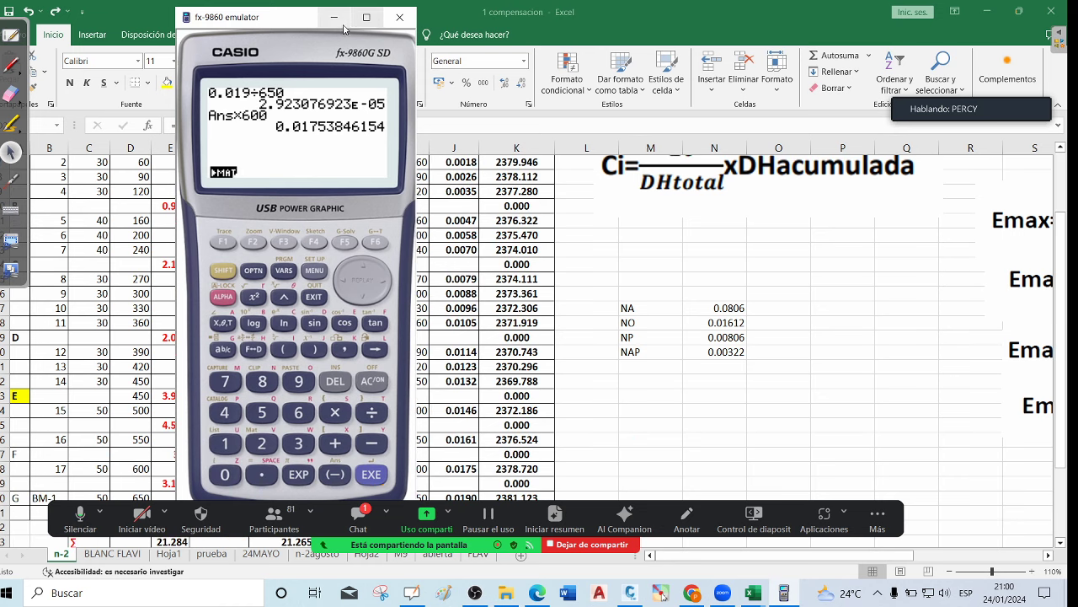
left_click(335, 18)
scroll(468, 339, "down", 3)
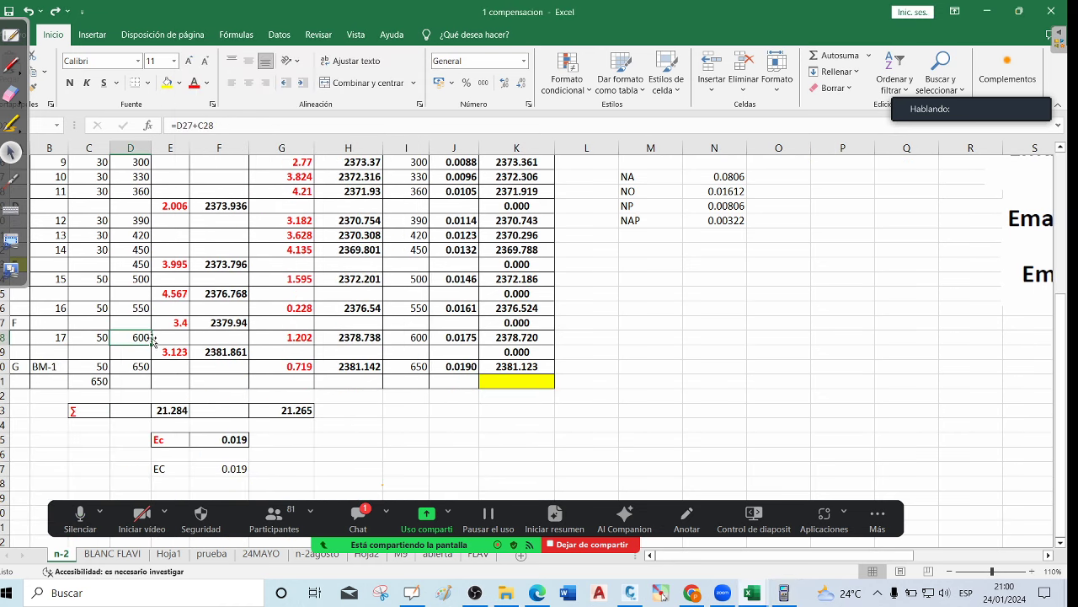
left_click(469, 339)
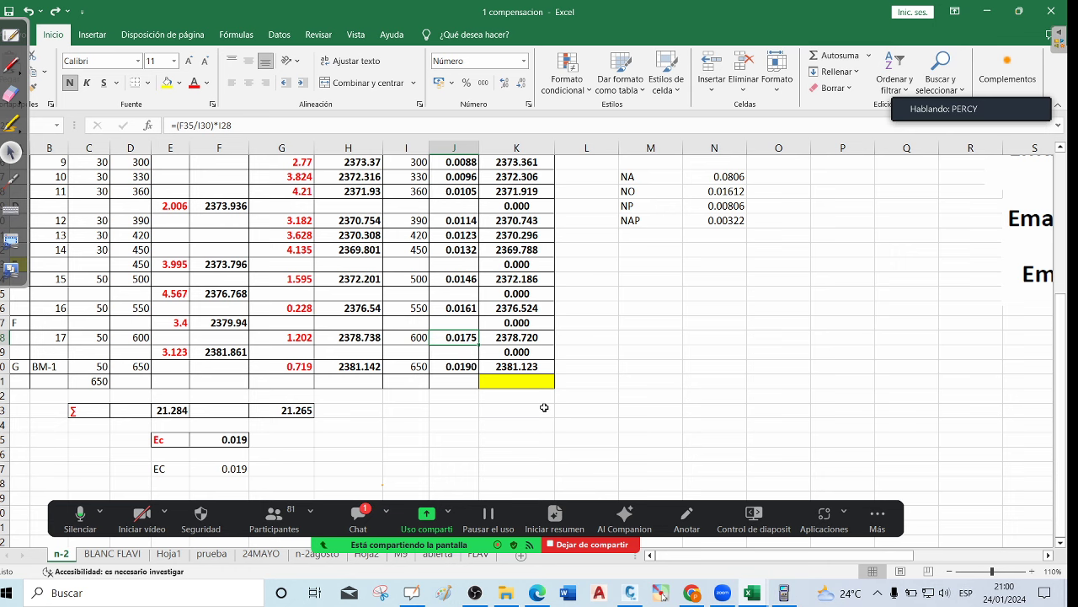
scroll(476, 347, "up", 4)
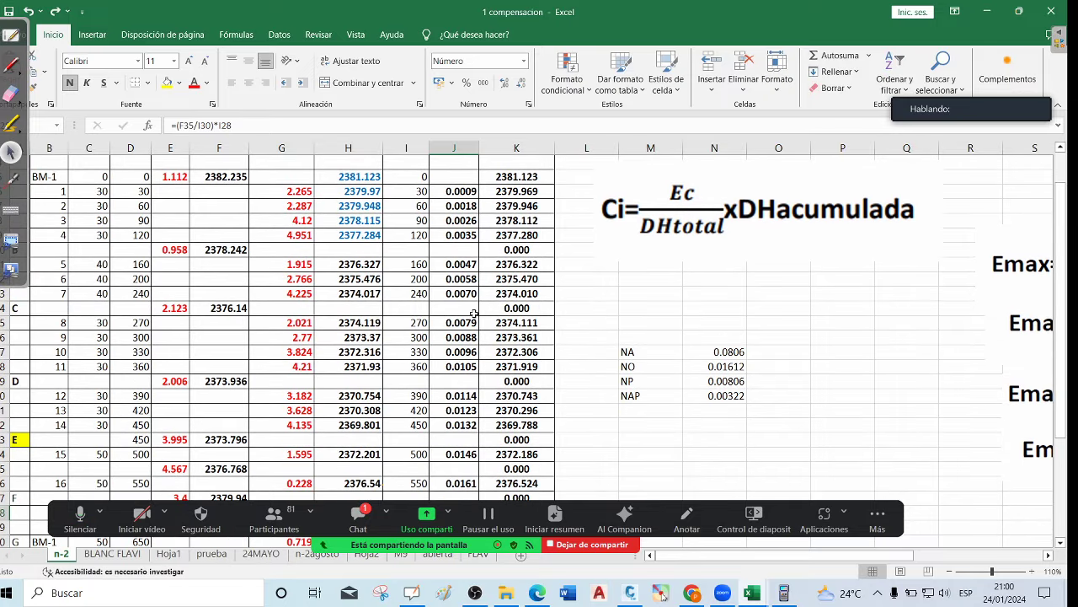
scroll(473, 320, "up", 1)
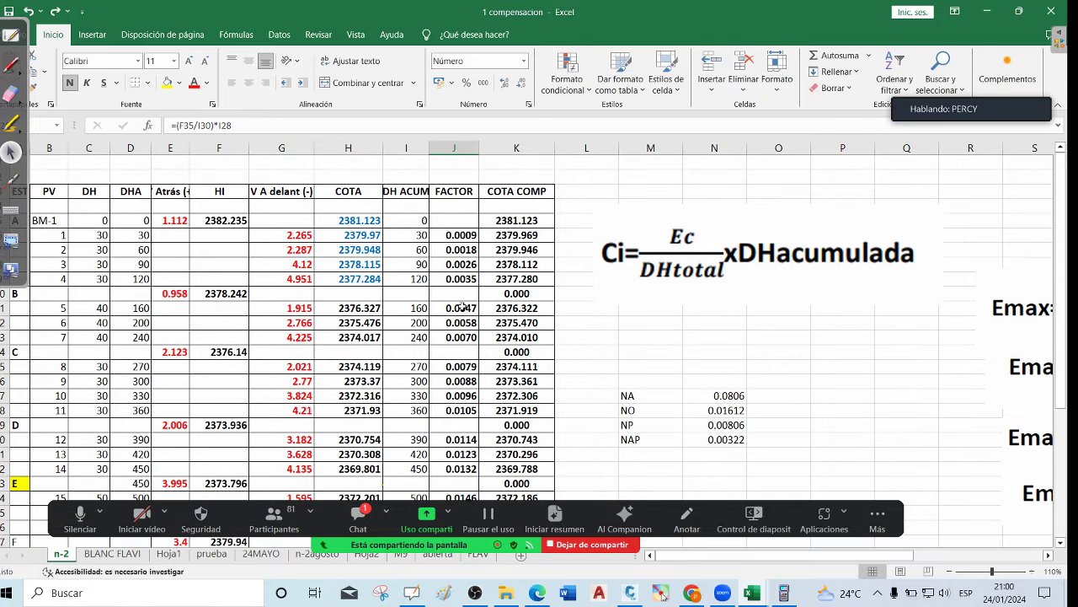
scroll(462, 308, "down", 1)
scroll(471, 295, "up", 1)
left_click(357, 219)
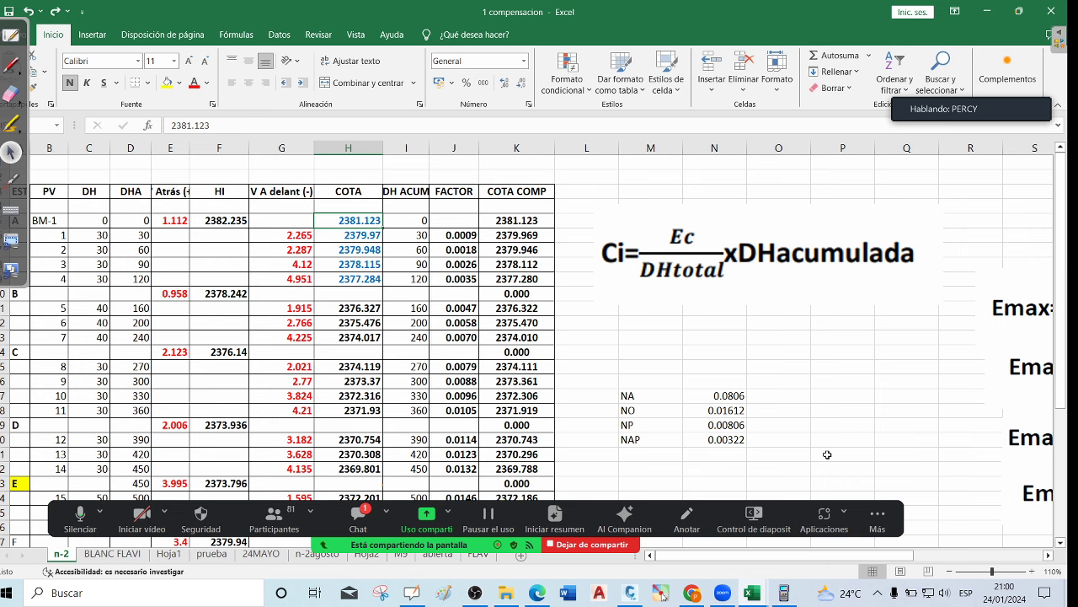
scroll(374, 412, "down", 4)
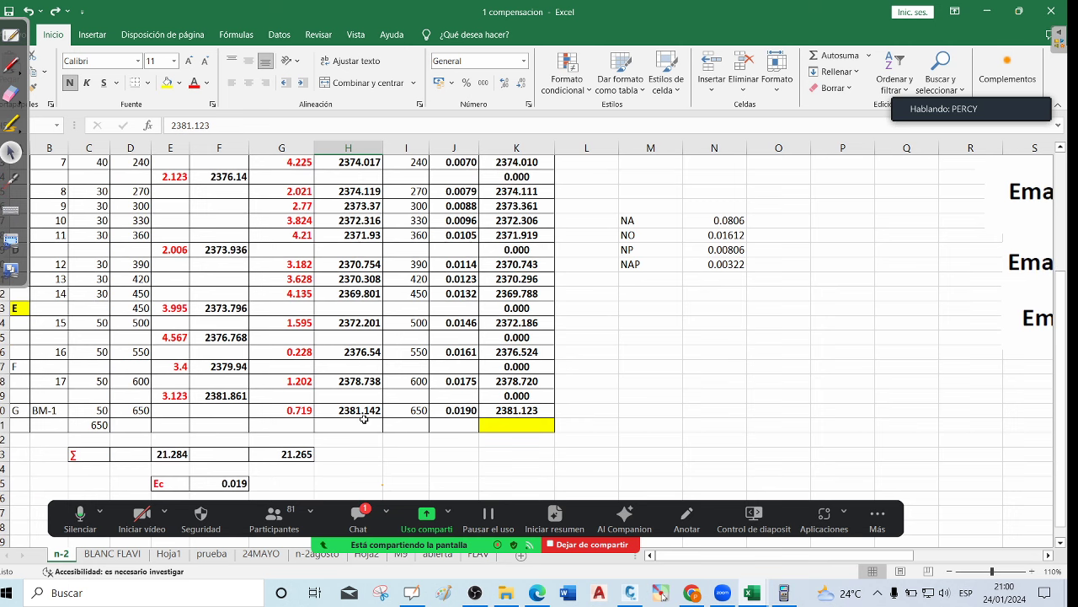
left_click(362, 413)
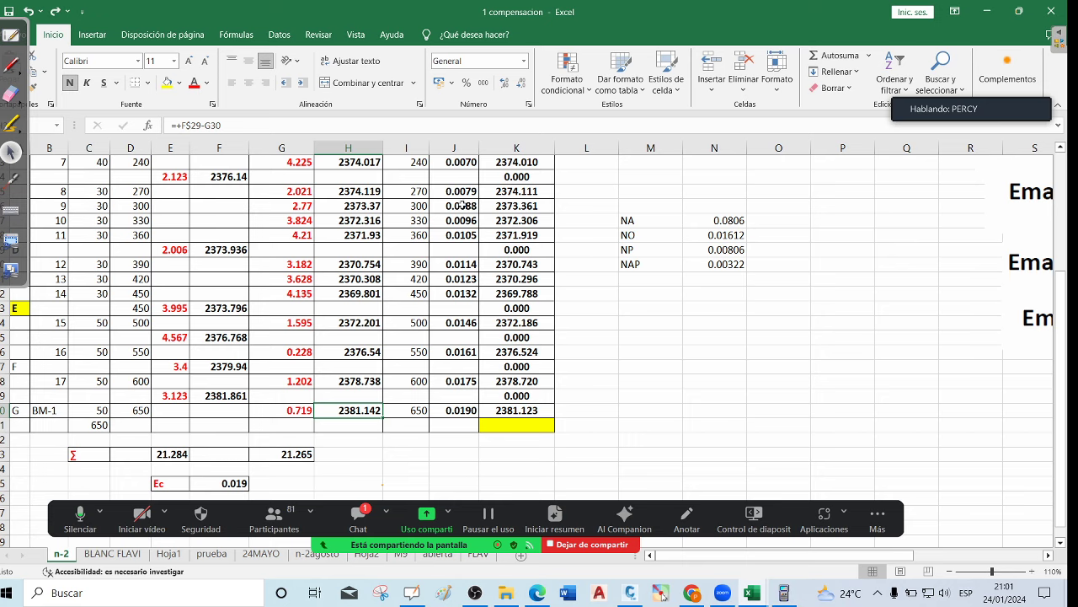
scroll(452, 336, "up", 4)
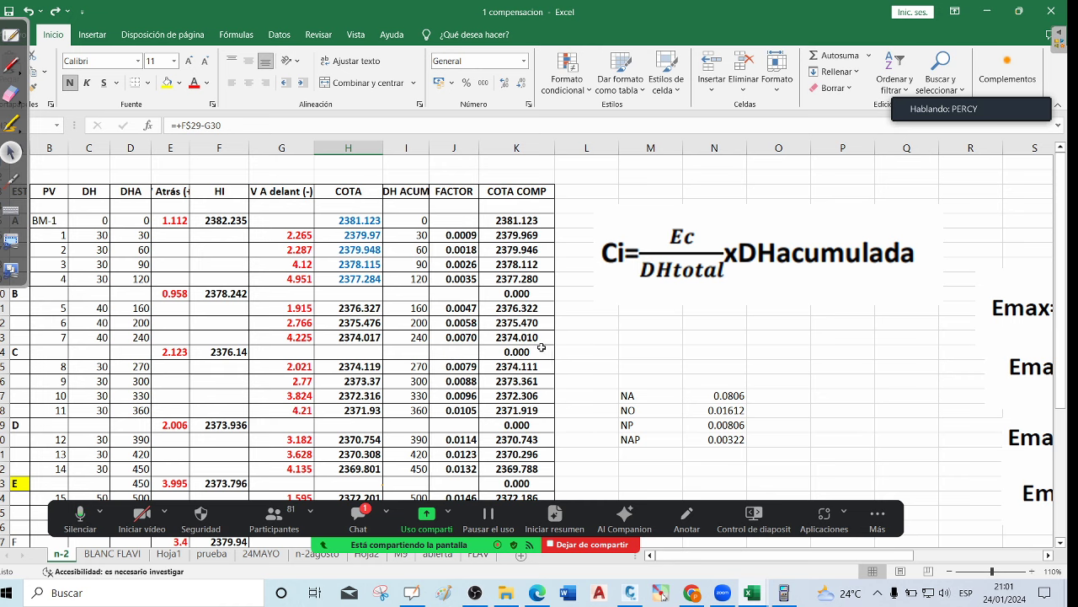
scroll(514, 341, "down", 3)
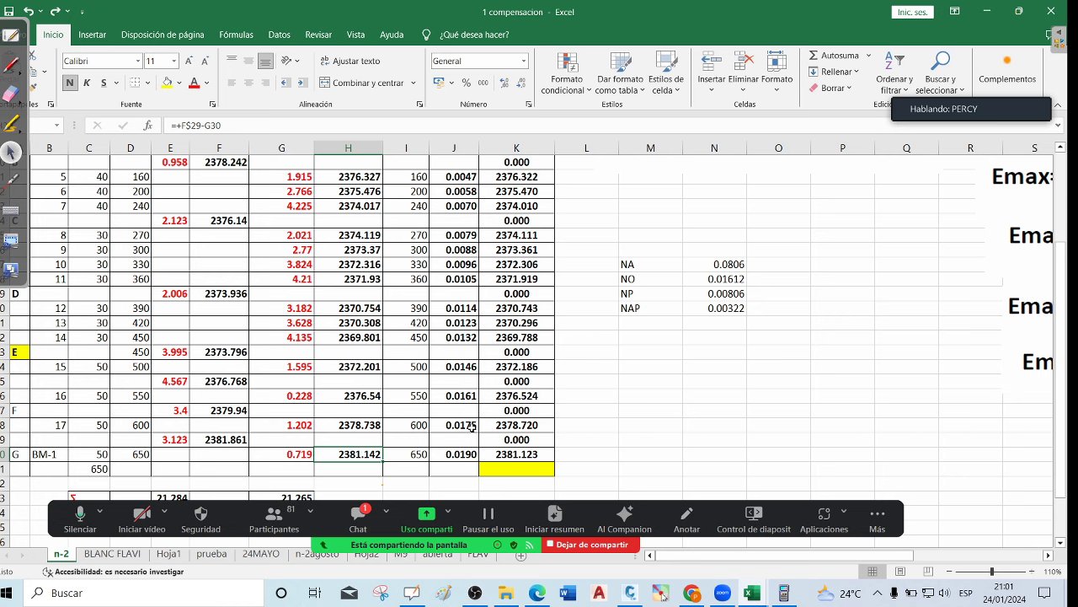
left_click(362, 464)
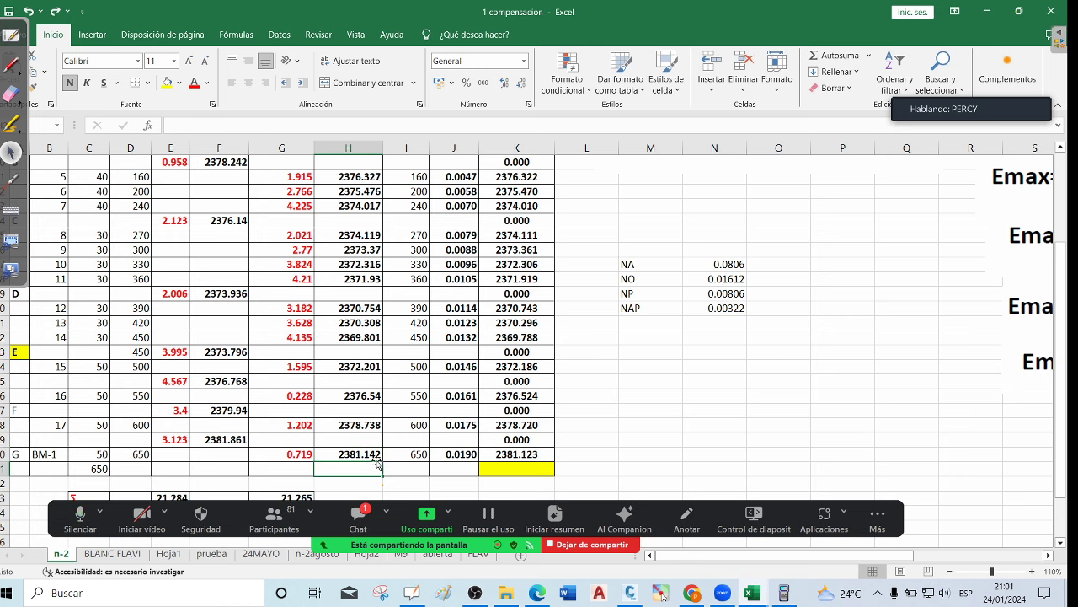
scroll(470, 385, "up", 3)
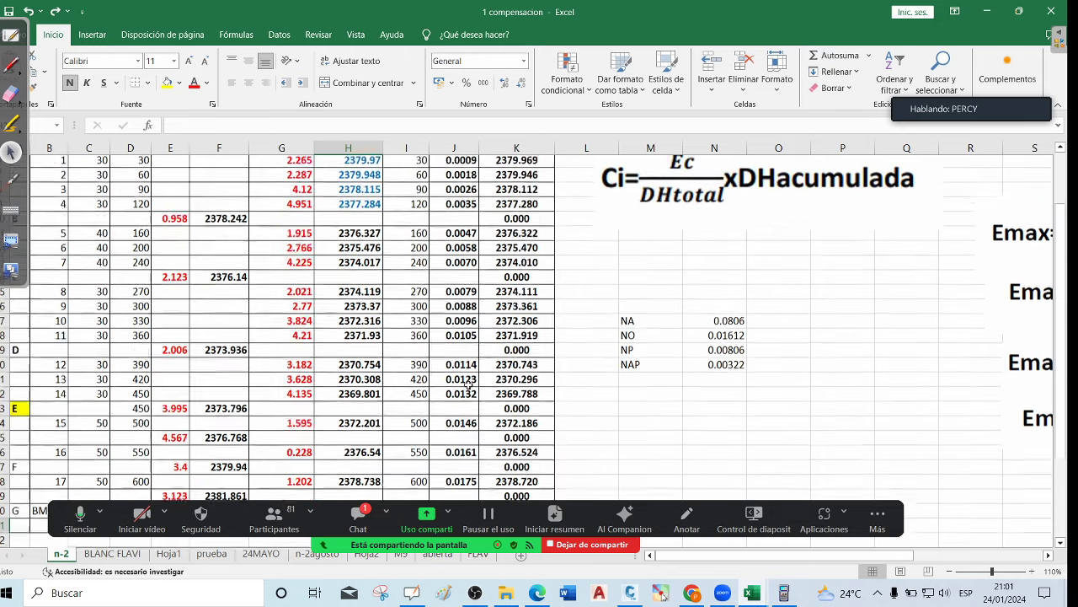
left_click(469, 237)
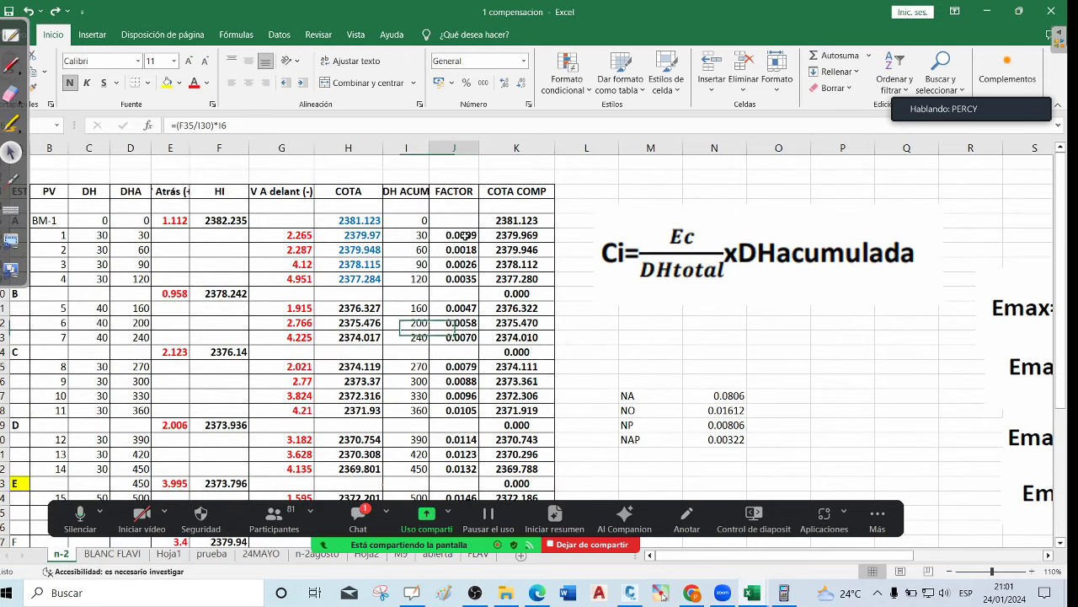
left_click(461, 322)
scroll(461, 323, "down", 4)
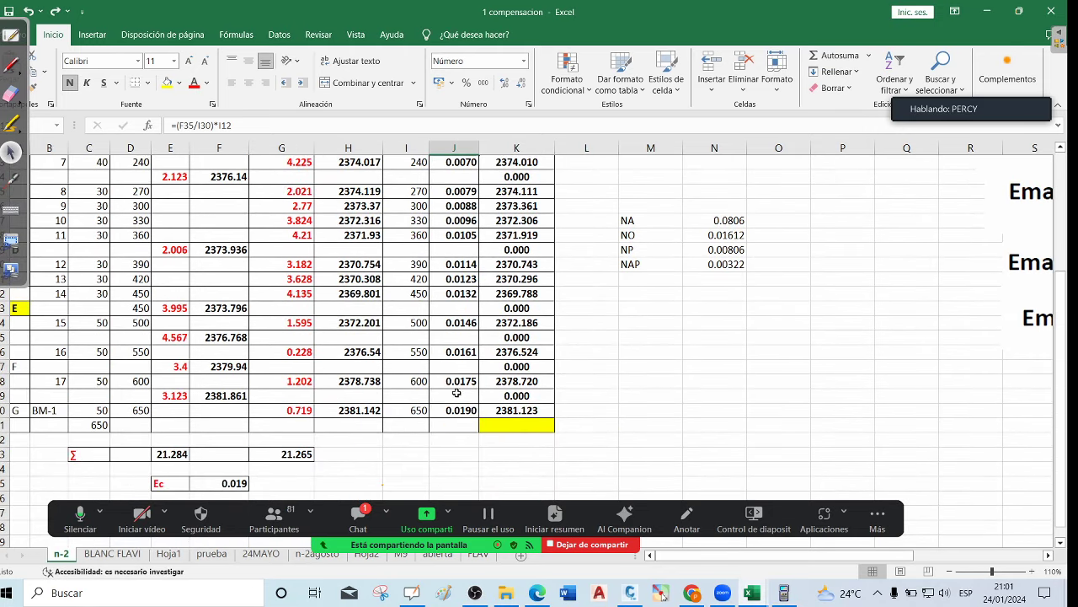
left_click(529, 411)
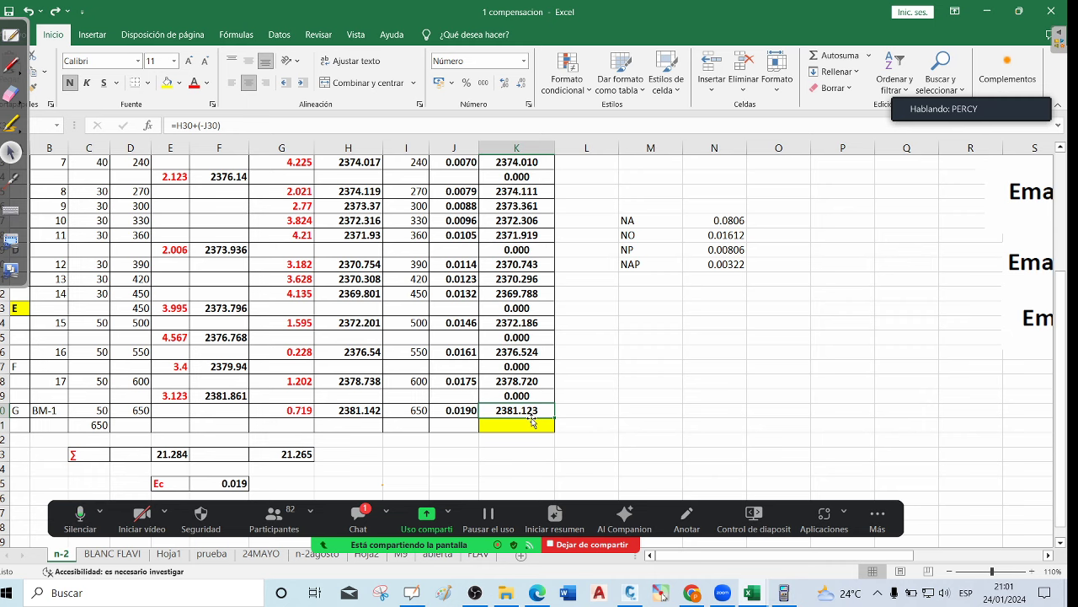
scroll(368, 219, "up", 4)
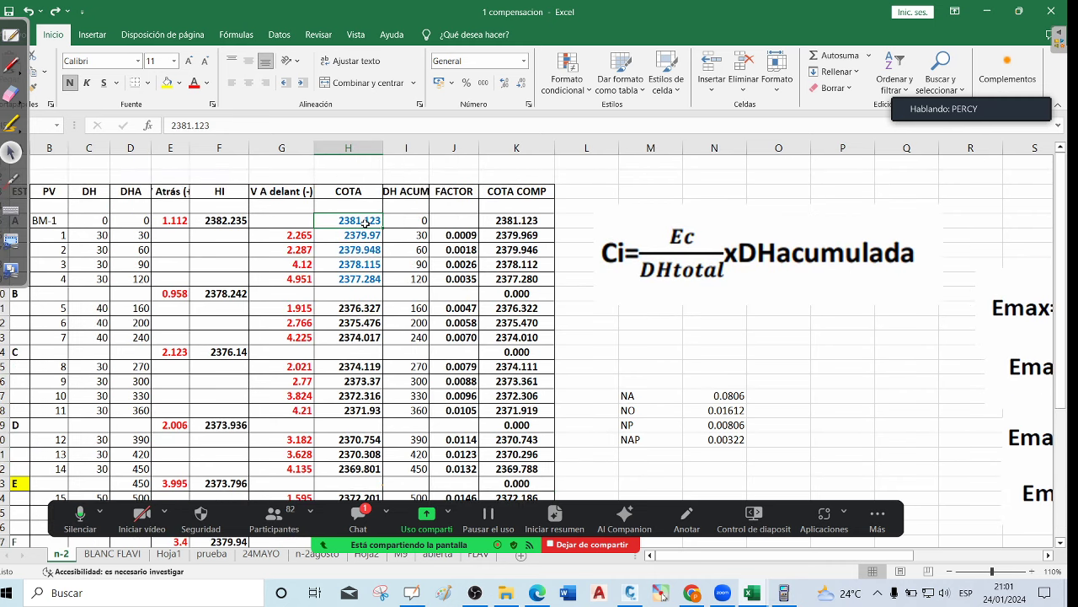
scroll(362, 218, "down", 3)
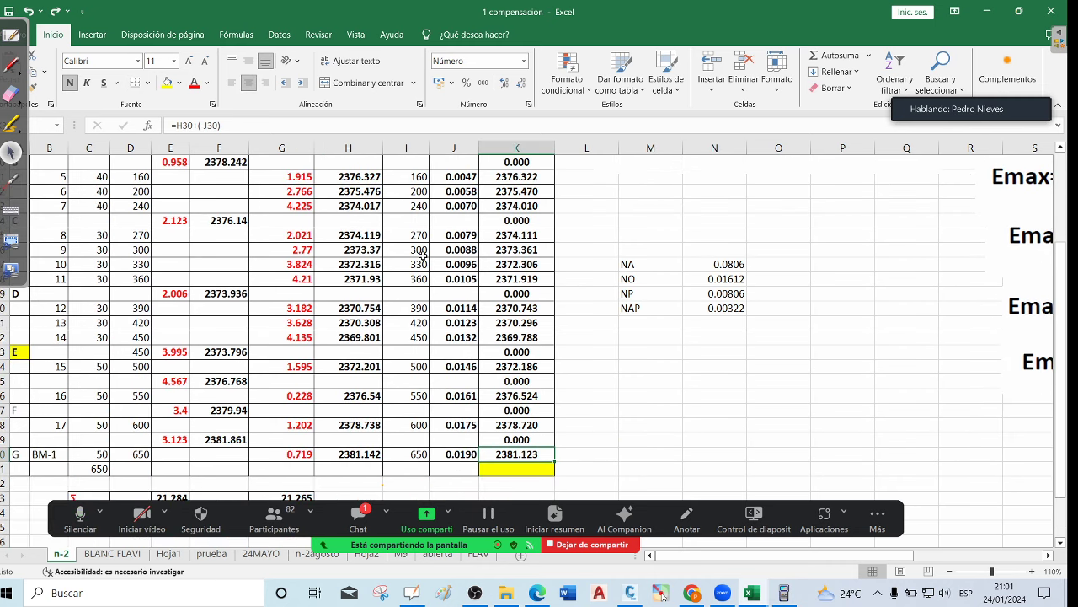
scroll(413, 256, "up", 2)
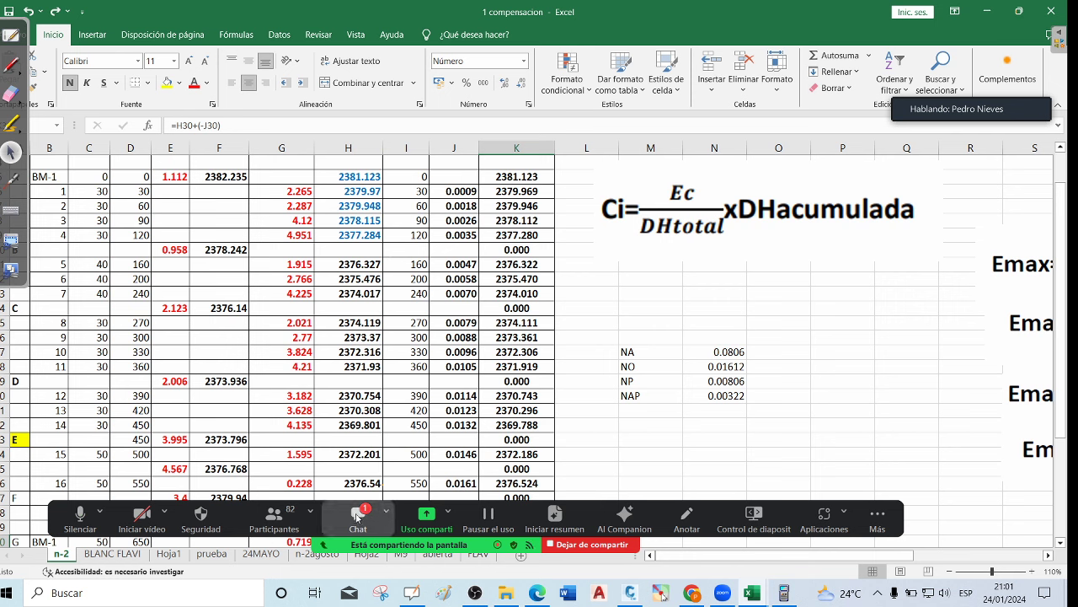
Show Zoom's participants list, view a participant's options menu, then hide the list again
left_click(274, 517)
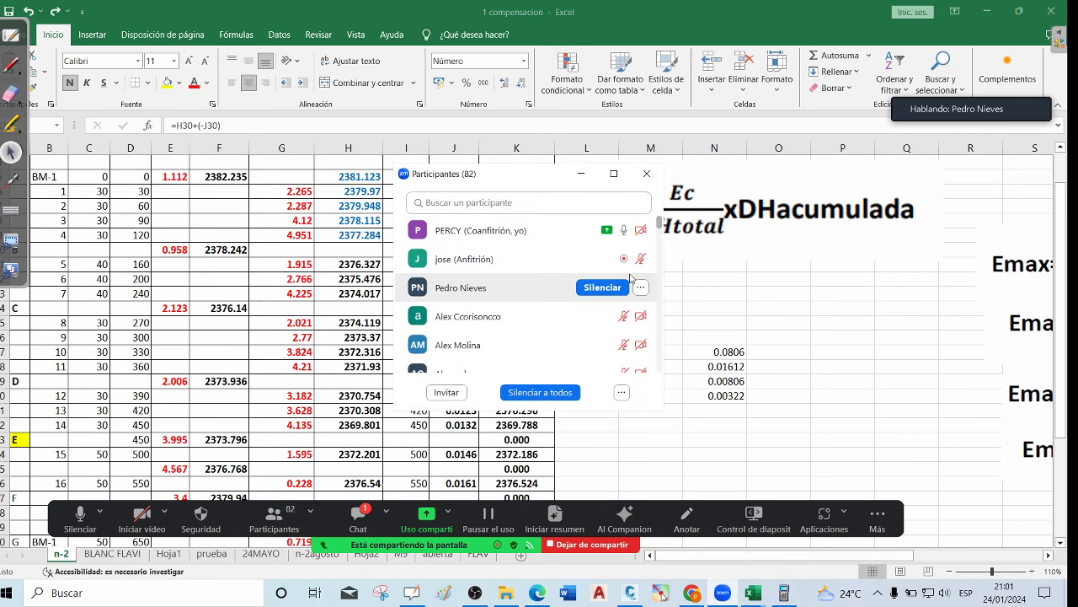
mouse_move(617, 264)
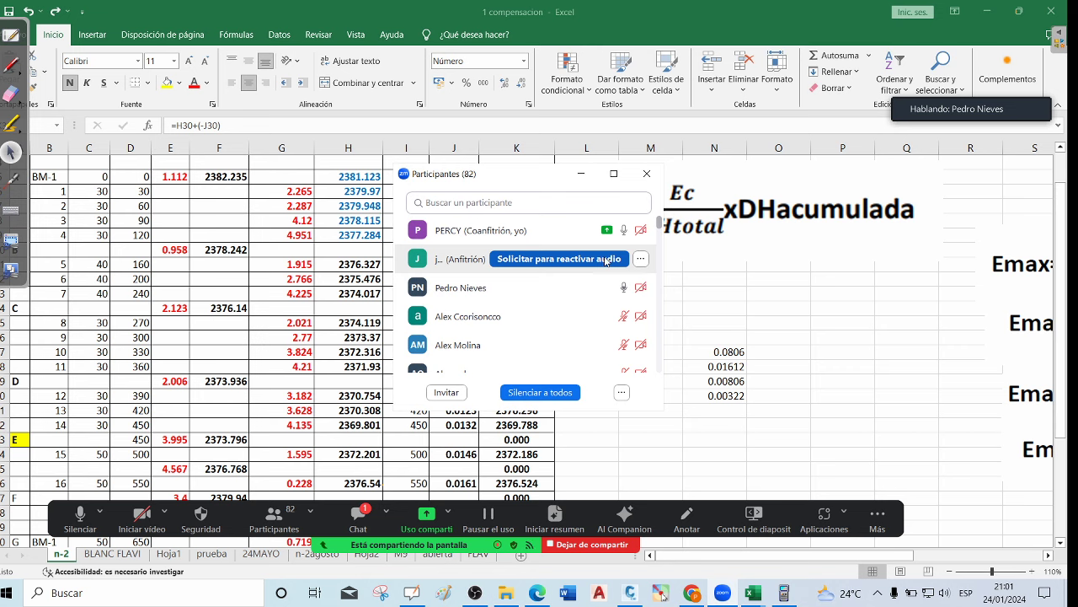
left_click(602, 287)
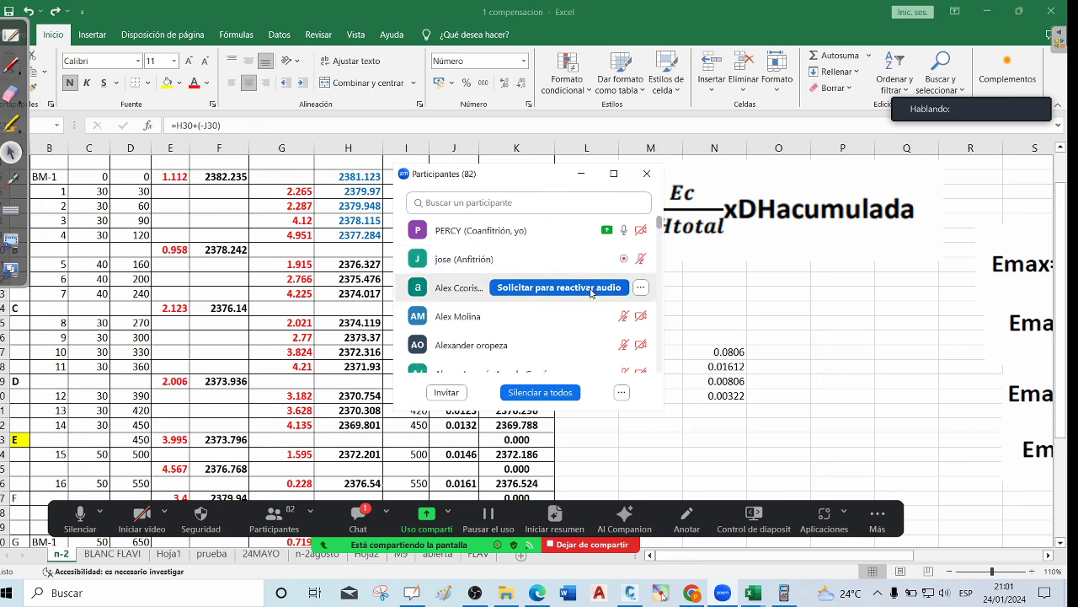
left_click(641, 287)
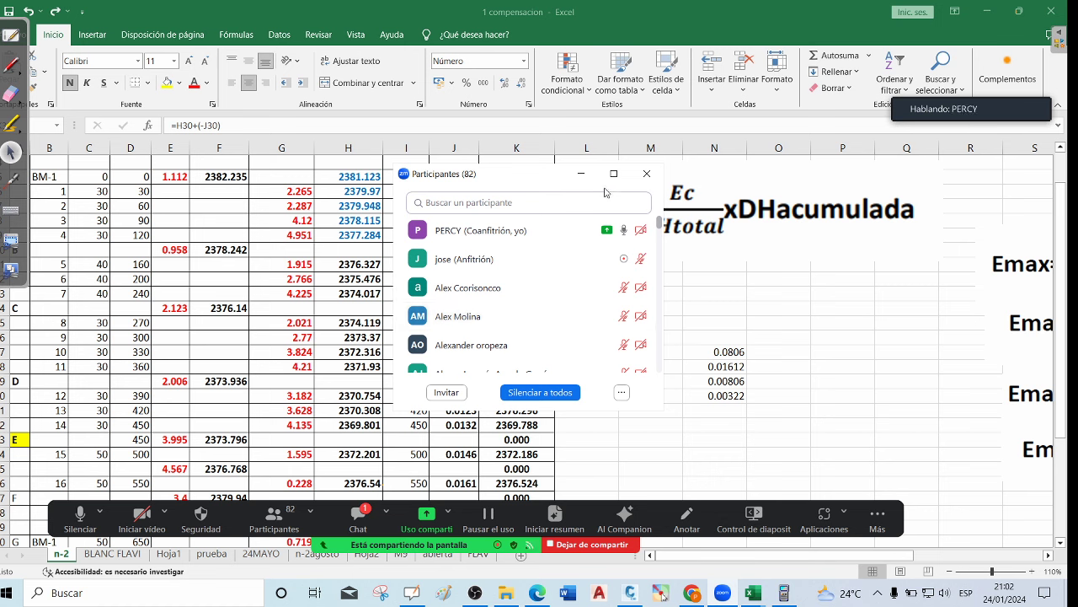
left_click(582, 175)
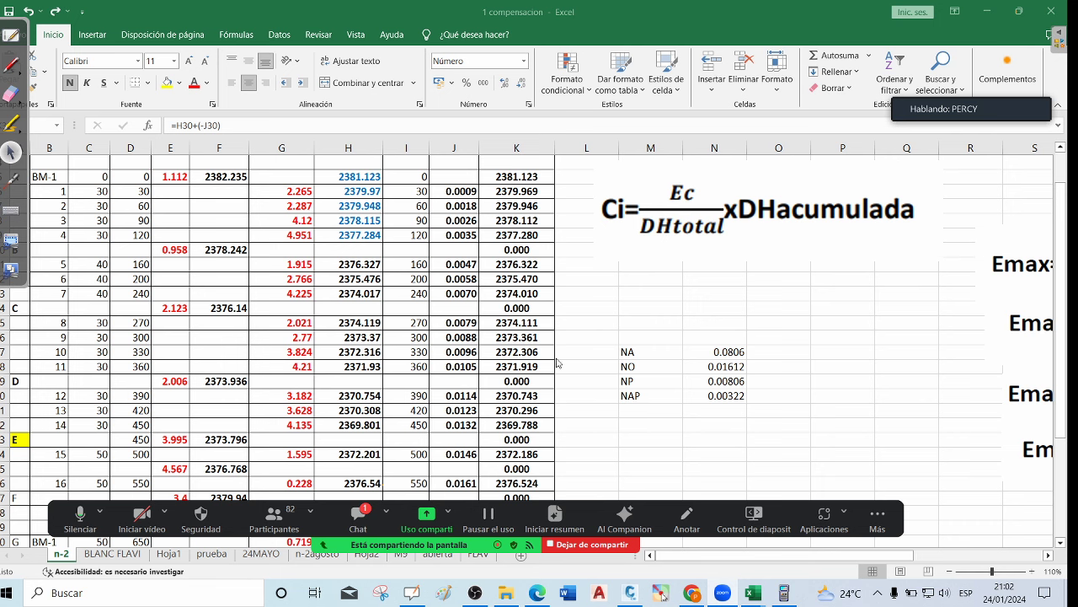
Scroll the compensation table and select the final compensated elevation in K30
scroll(529, 354, "down", 1)
scroll(529, 354, "up", 1)
scroll(568, 334, "down", 2)
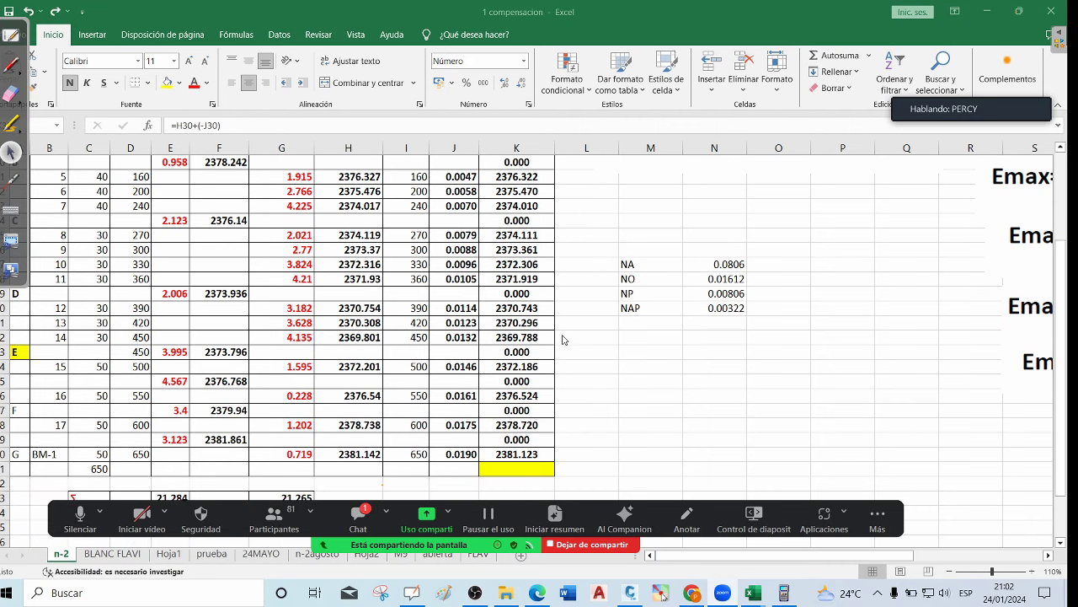
left_click(539, 454)
scroll(485, 340, "up", 1)
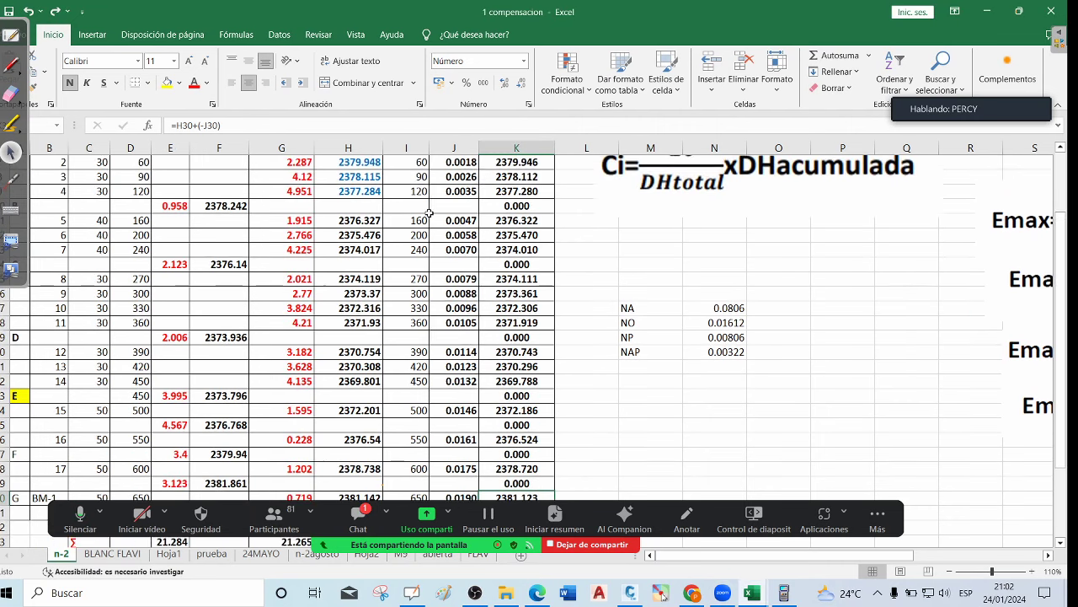
scroll(509, 479, "down", 1)
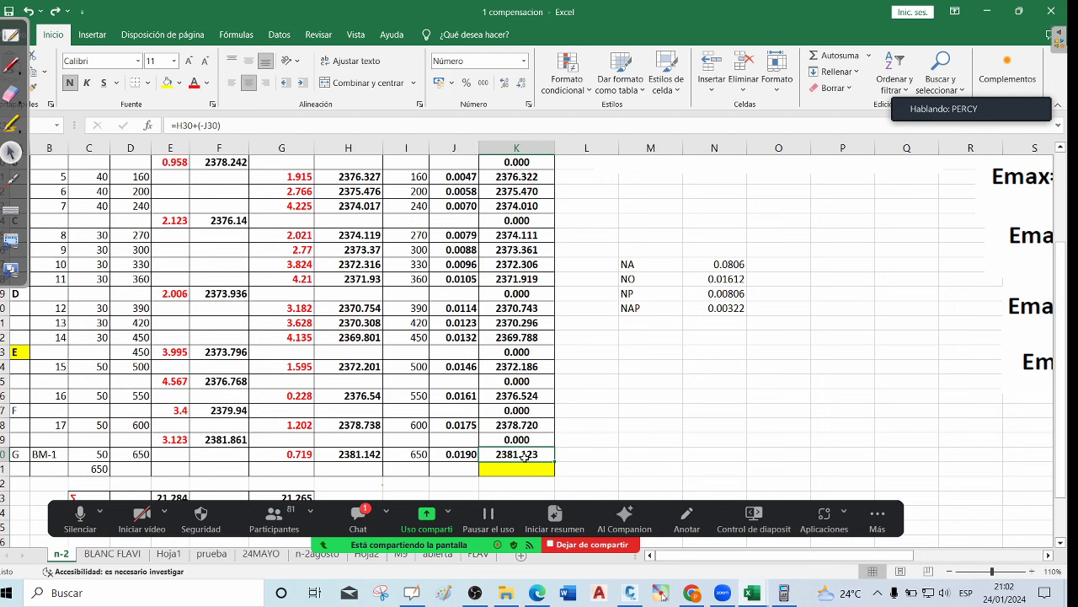
scroll(530, 421, "up", 3)
scroll(543, 396, "down", 1)
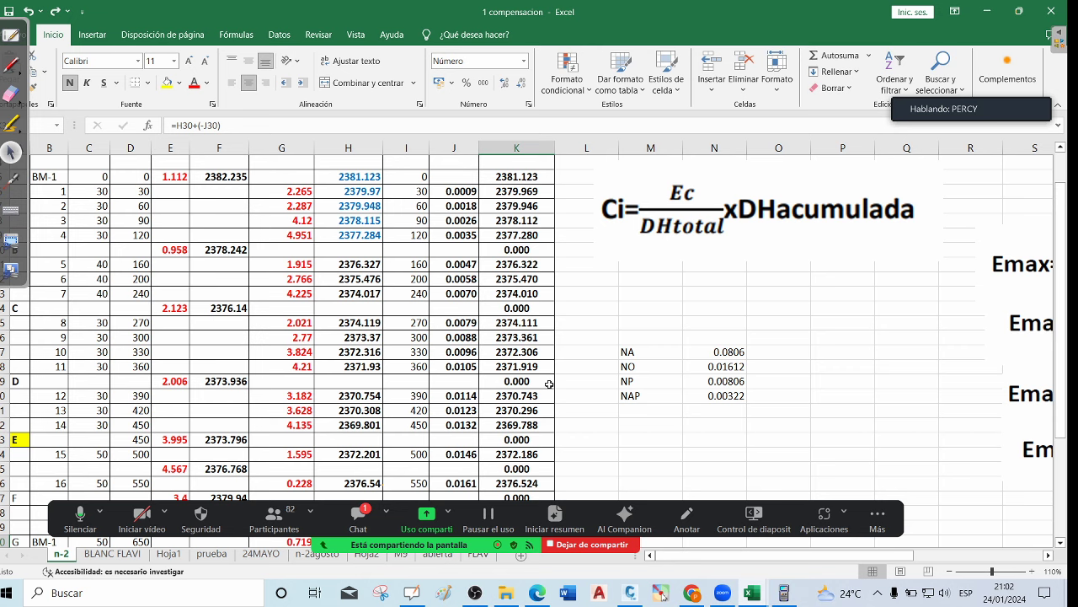
Briefly show and hide the Zoom chat, then zoom the sheet out to 60% to reveal the Emax formulas
left_click(358, 516)
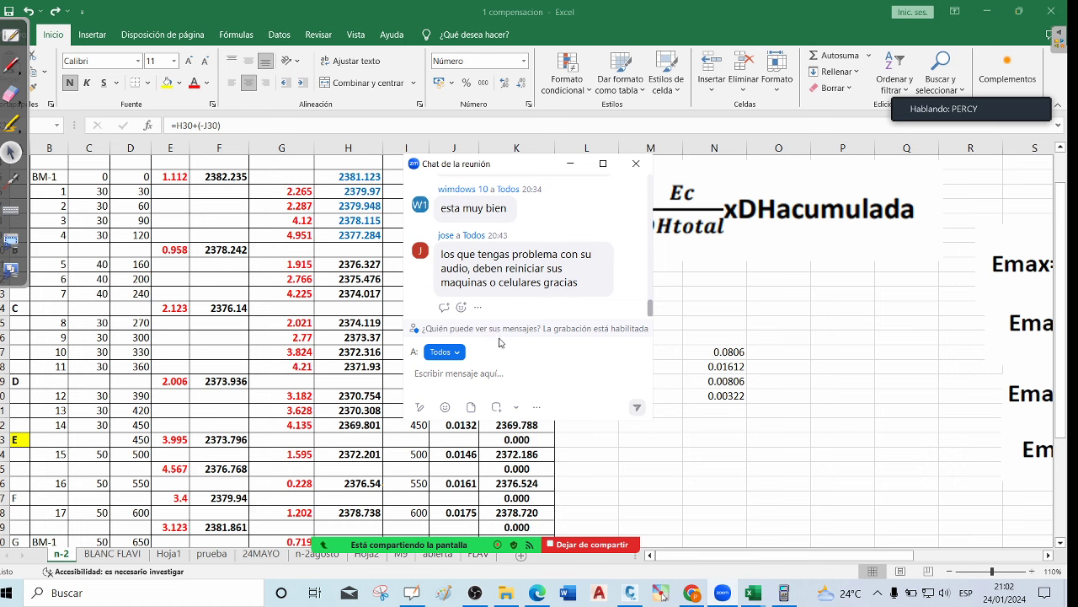
left_click(571, 163)
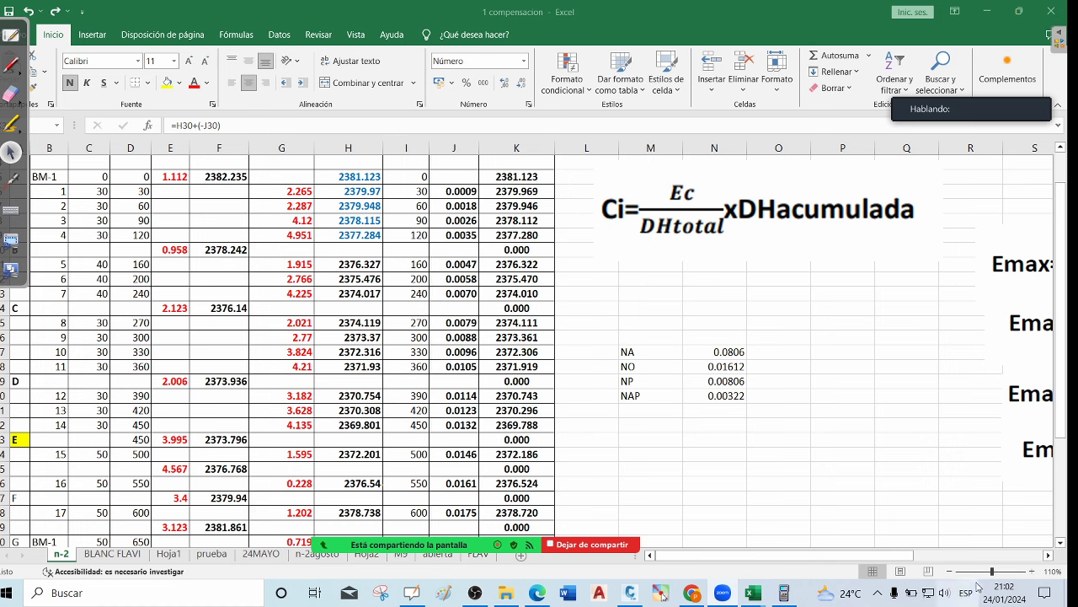
left_click(950, 572)
left_click(950, 571)
left_click(951, 571)
left_click(950, 572)
left_click(951, 571)
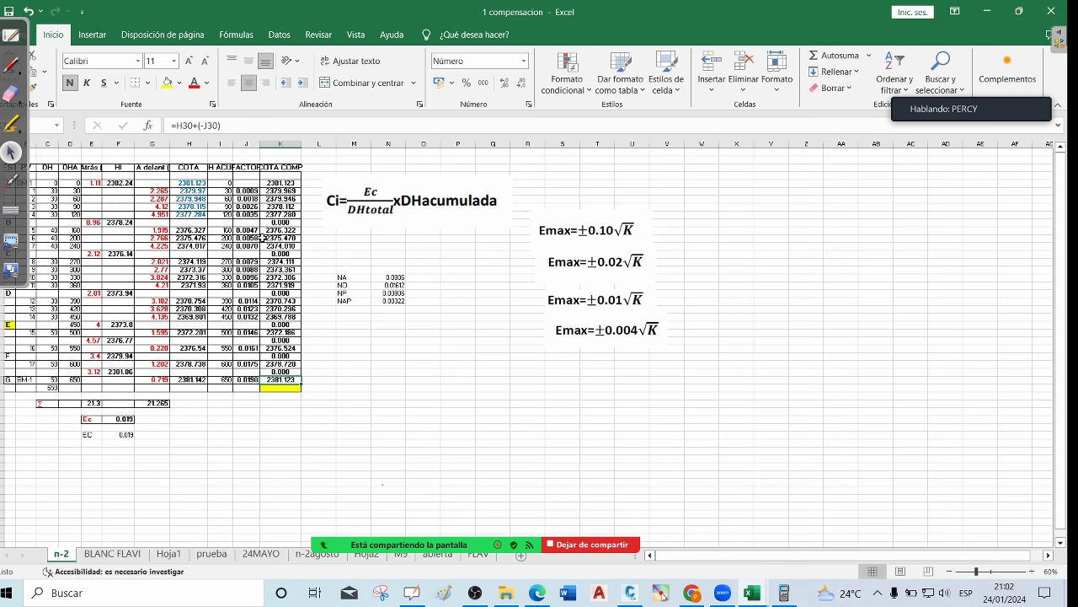
Close the OpenBoard window and cycle through the workbook's sheets back to n-2
right_click(421, 597)
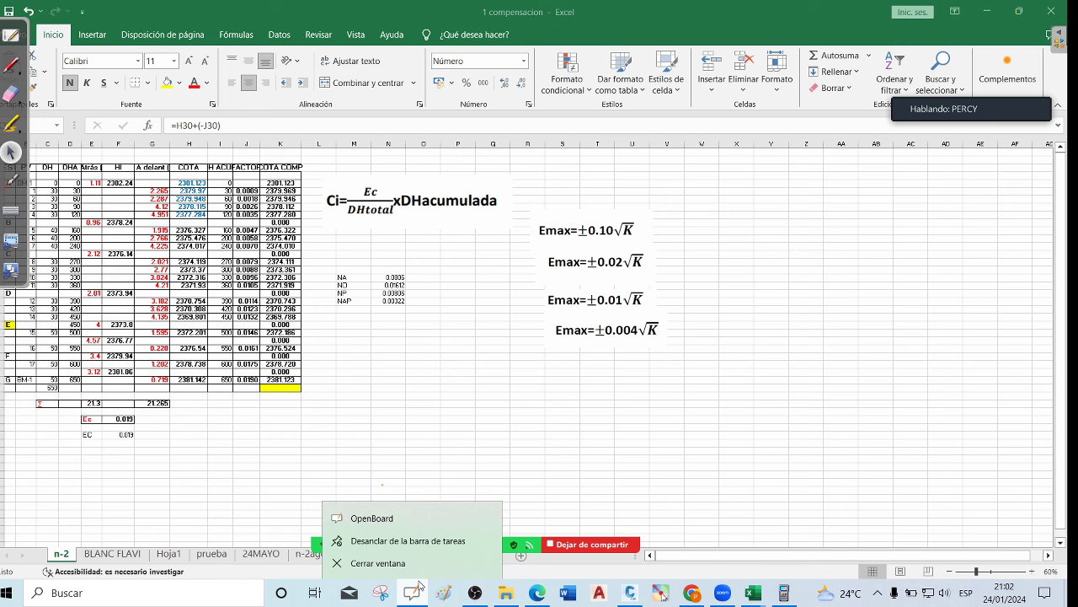
left_click(377, 562)
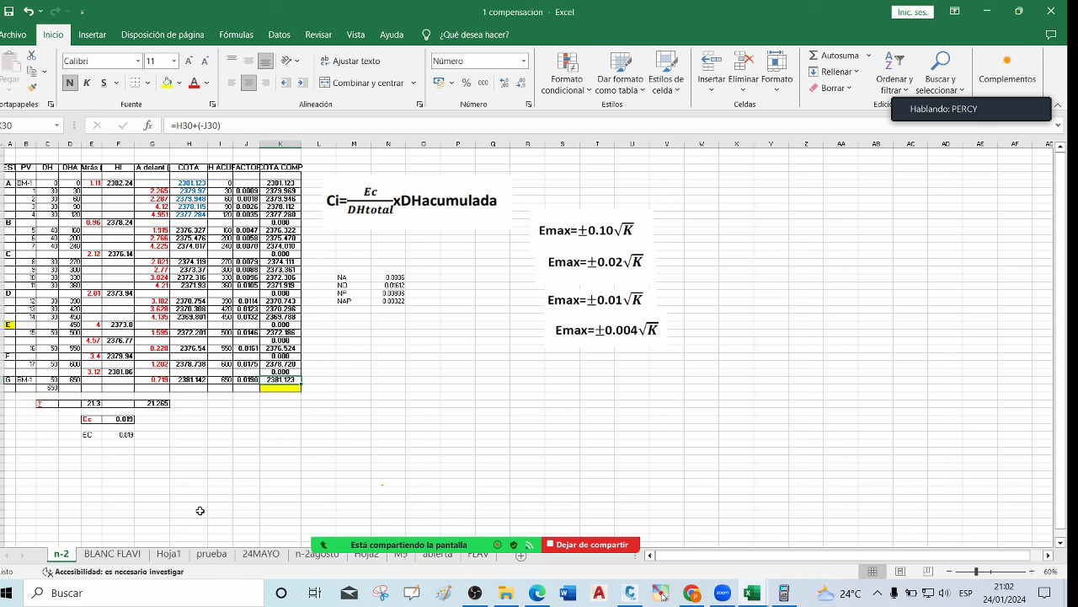
left_click(113, 553)
left_click(157, 558)
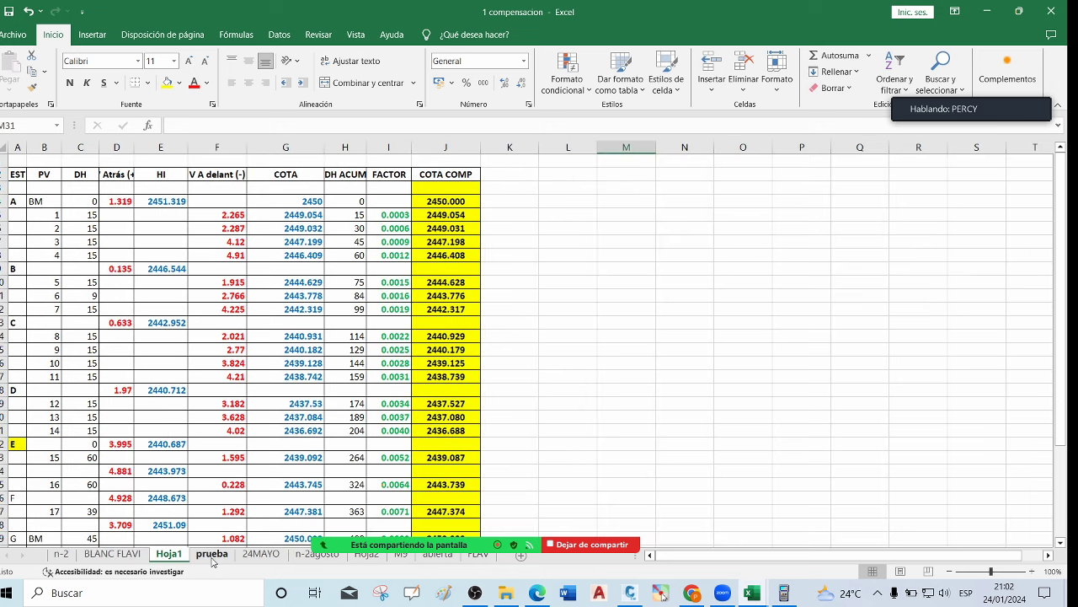
left_click(211, 556)
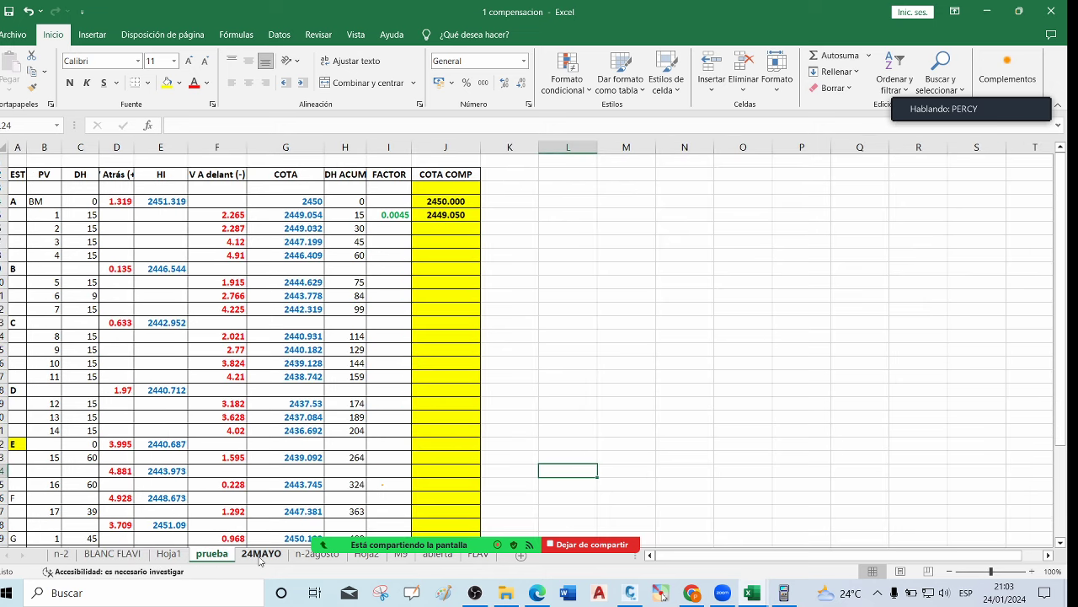
left_click(260, 556)
left_click(307, 558)
left_click(367, 555)
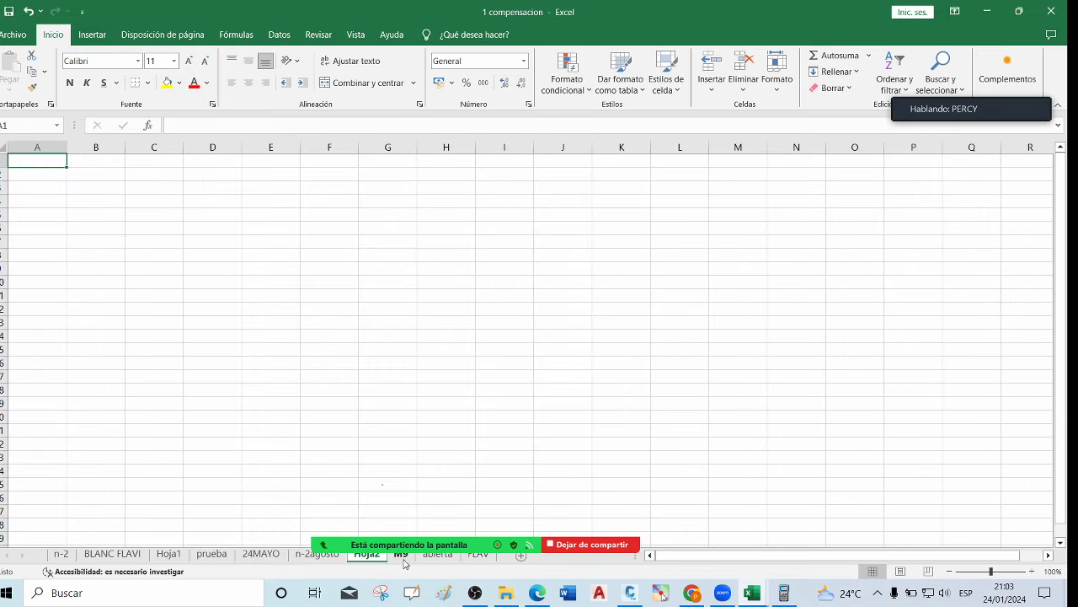
left_click(401, 556)
left_click(437, 555)
left_click(478, 555)
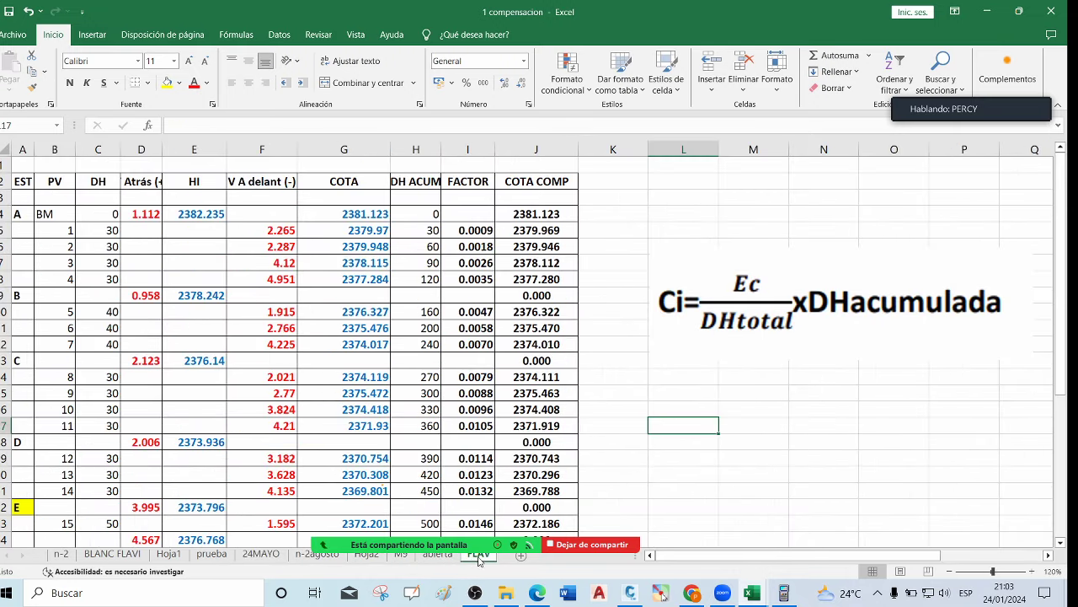
left_click(401, 555)
left_click(317, 555)
left_click(169, 554)
key("ctrl+Page_Up")
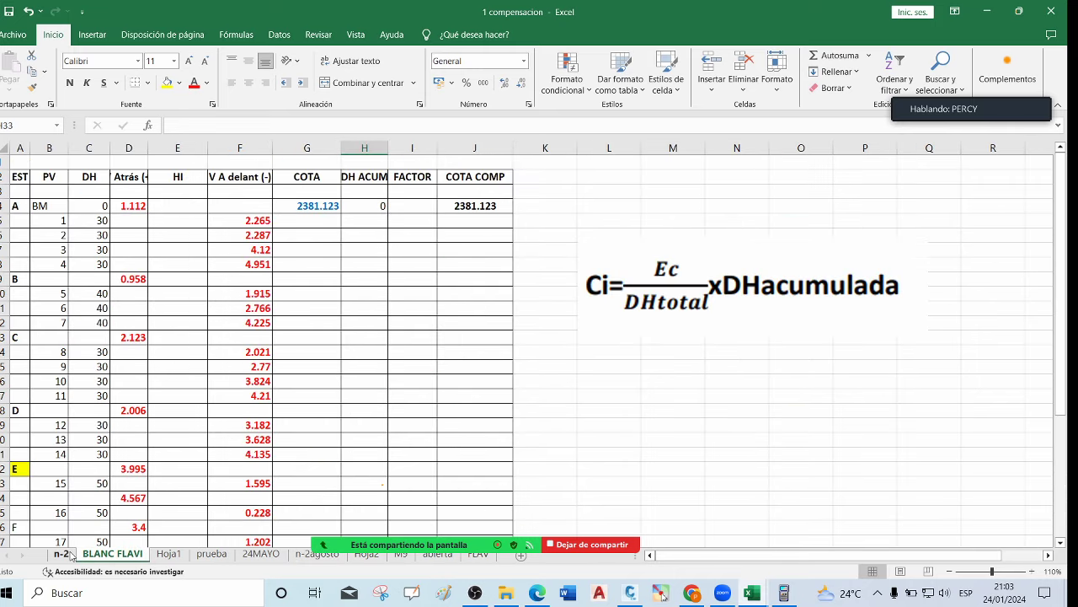
key("ctrl+Page_Up")
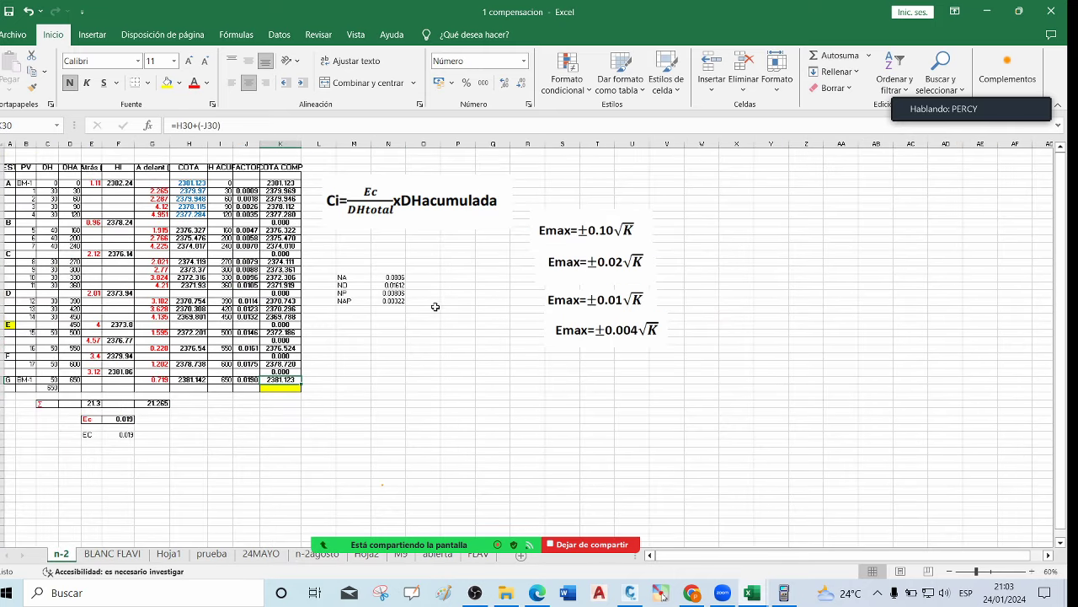
Zoom the n-2 sheet to 160% to show rows ending at 2381.123 with Ec 0.019, and select J31
left_click(950, 572)
left_click(950, 572)
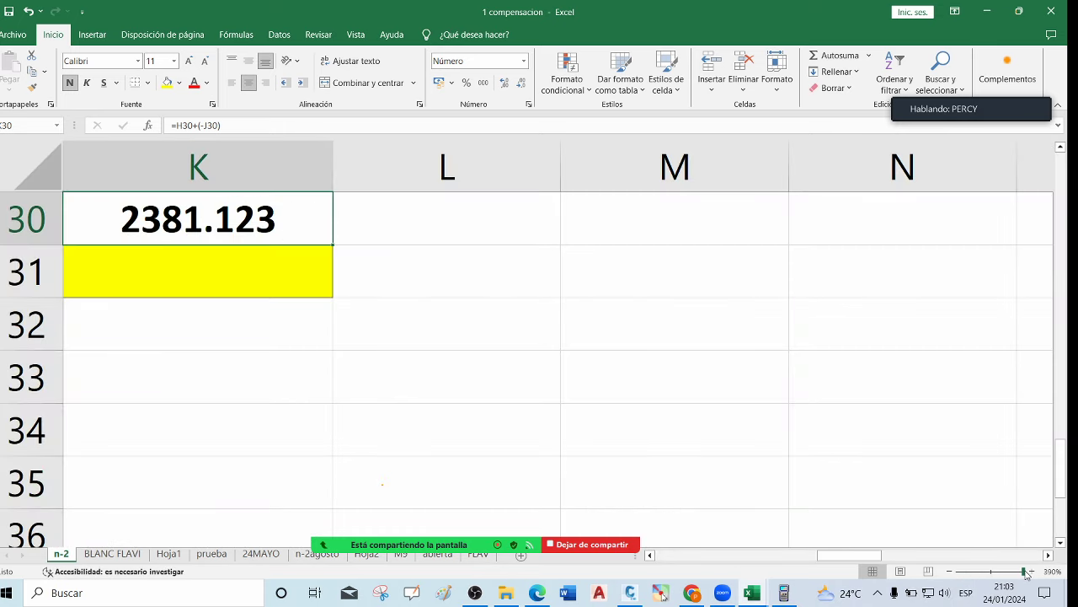
left_click(1004, 574)
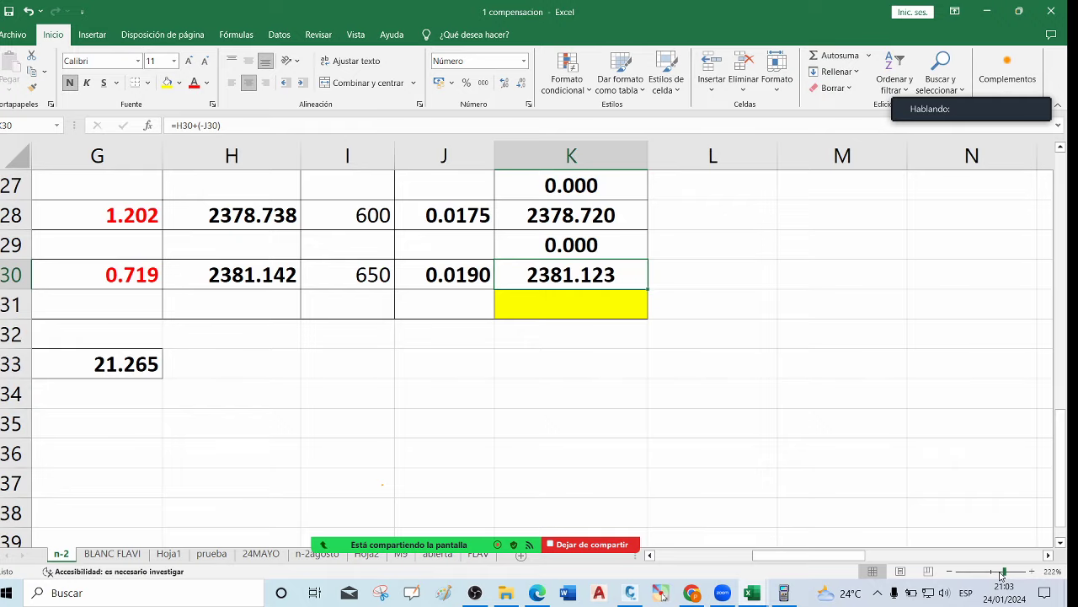
left_click(952, 573)
left_click(952, 573)
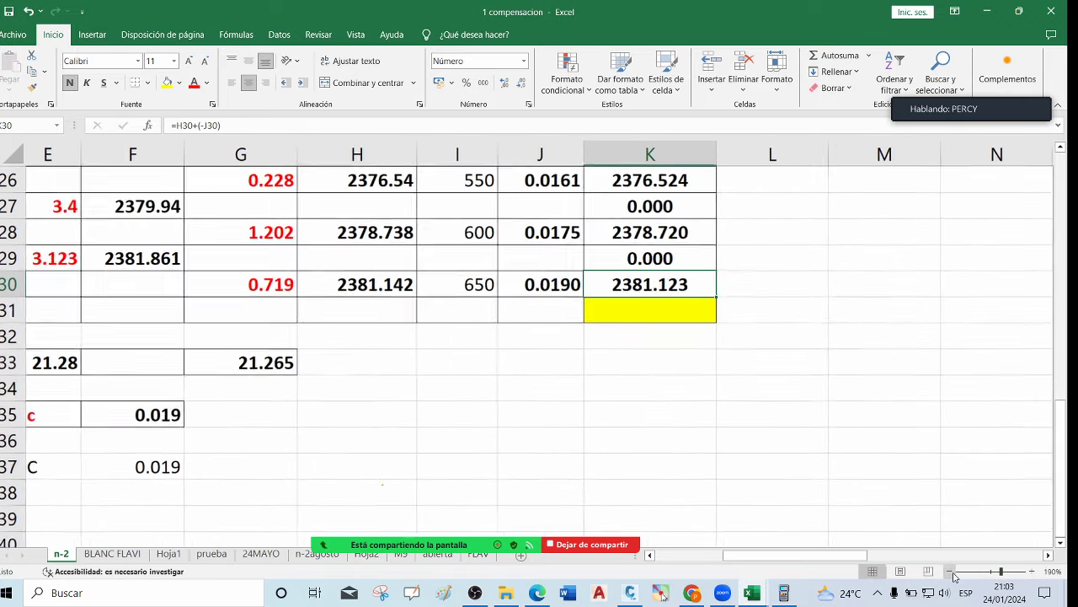
left_click(952, 573)
left_click(952, 573)
left_click(579, 364)
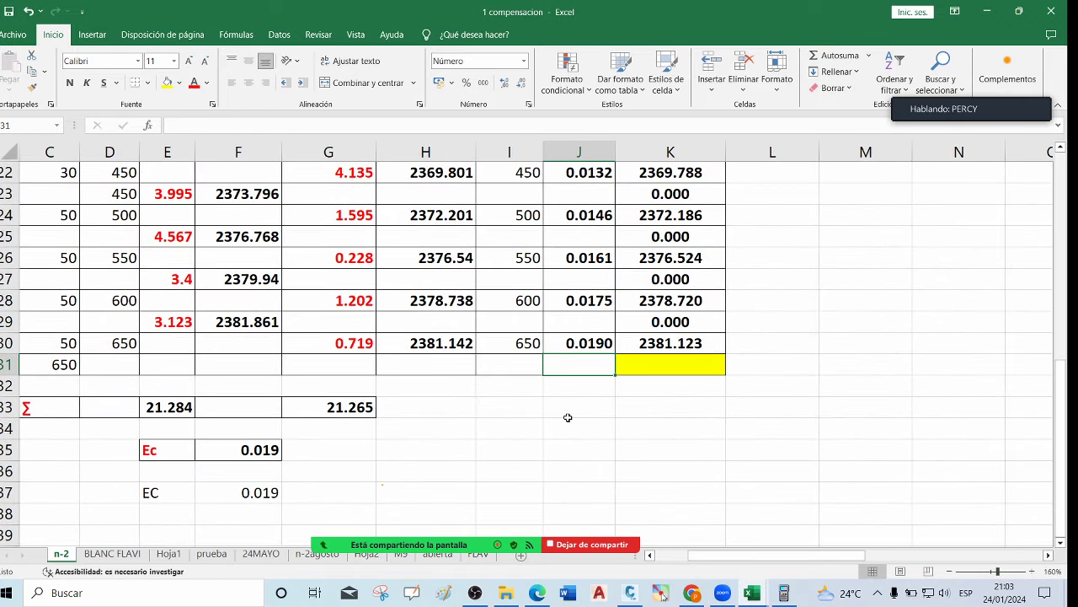
Browse D: > estudios a distancia plq > PLAN DE ESTUDIOS 2022 > modulo 2 > compenscion cotas and open the compensation PDF
left_click(505, 593)
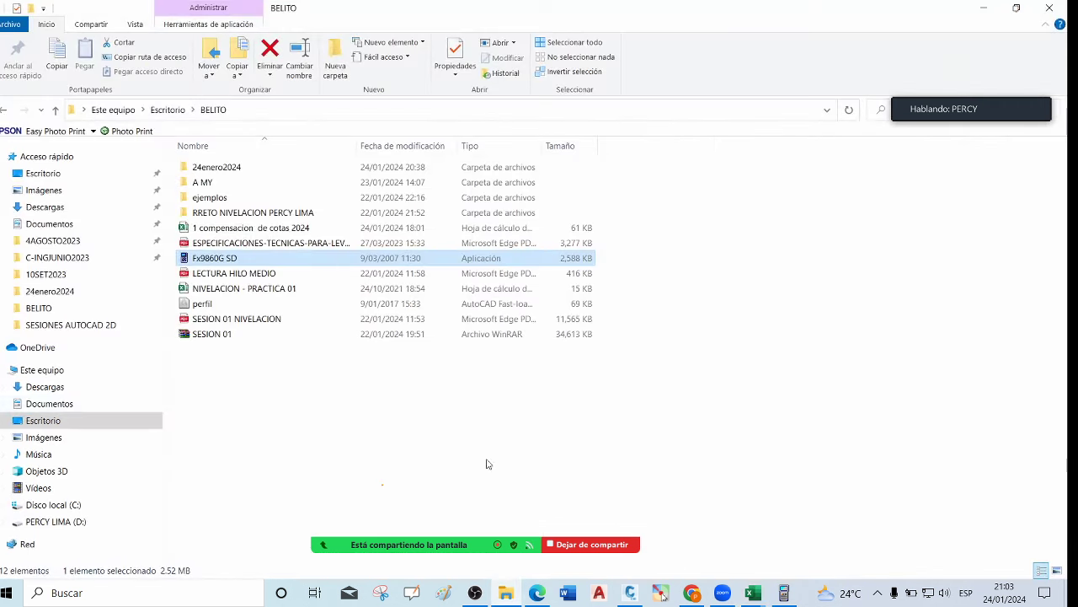
left_click(74, 521)
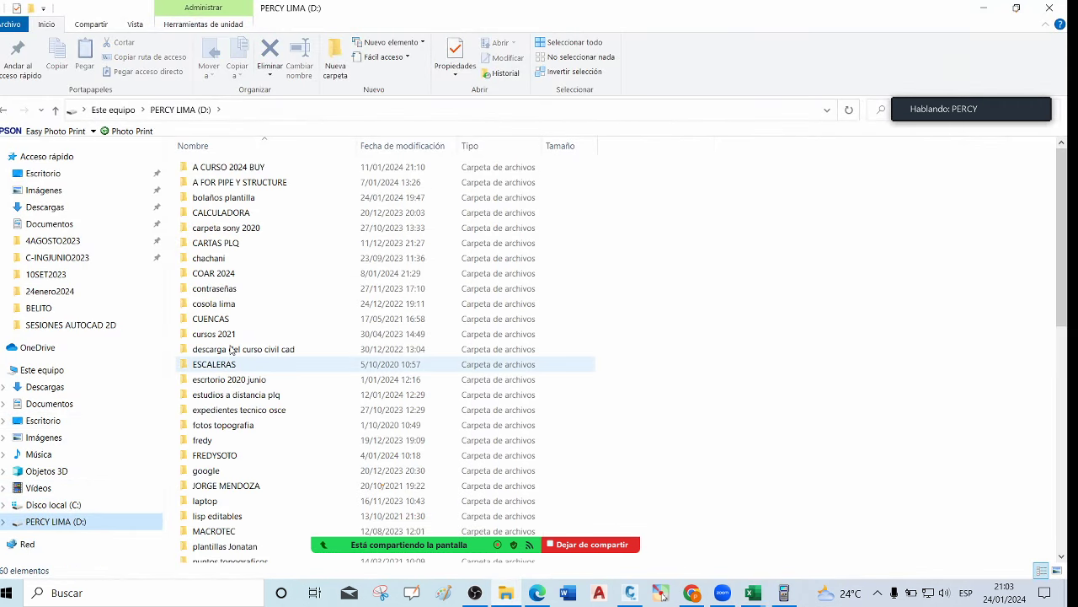
double_click(278, 395)
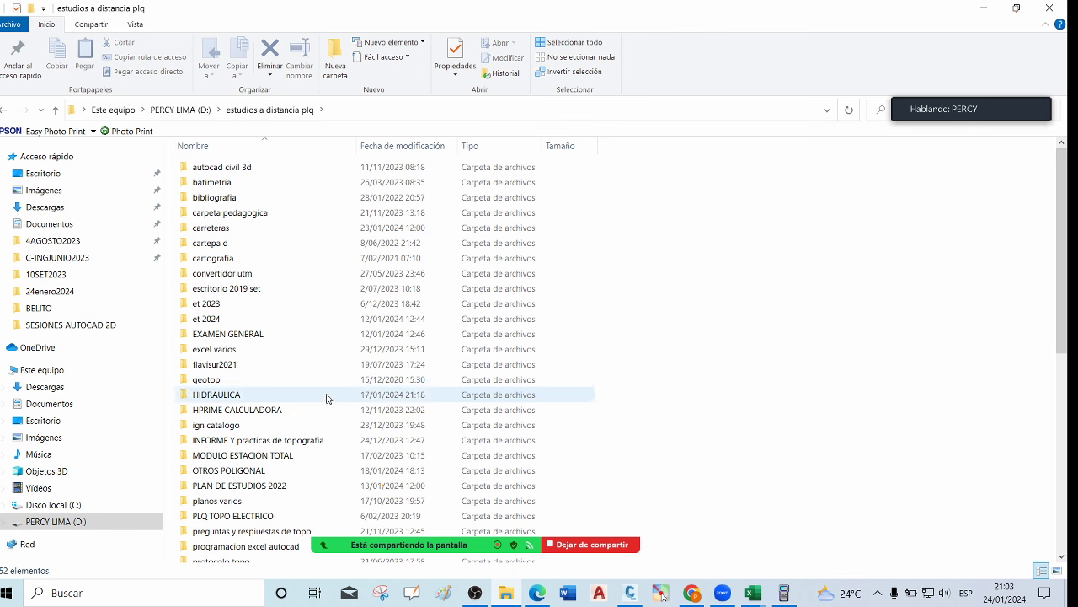
double_click(305, 486)
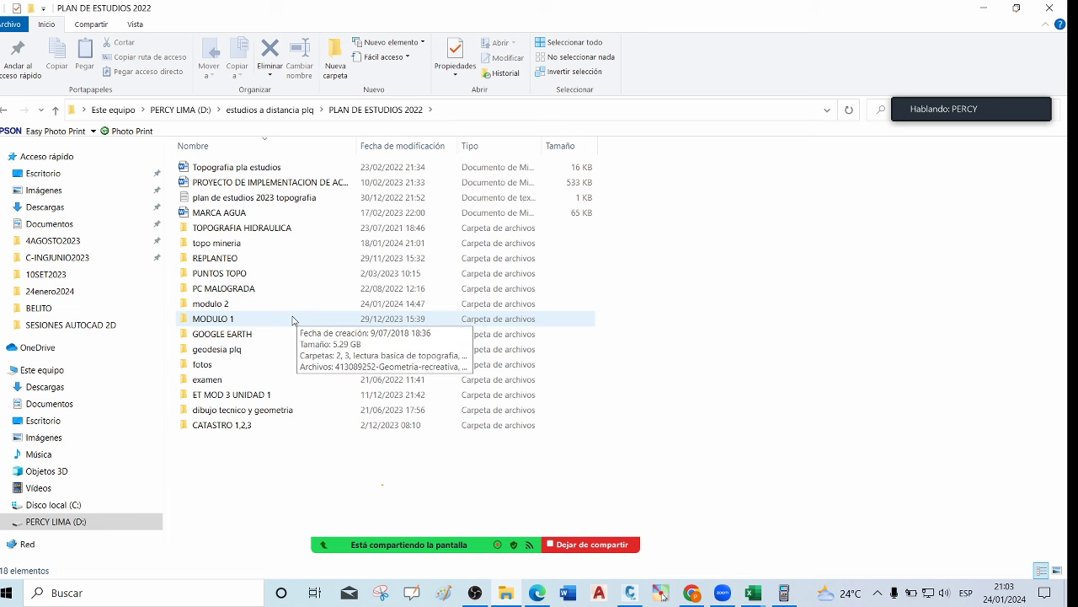
double_click(220, 303)
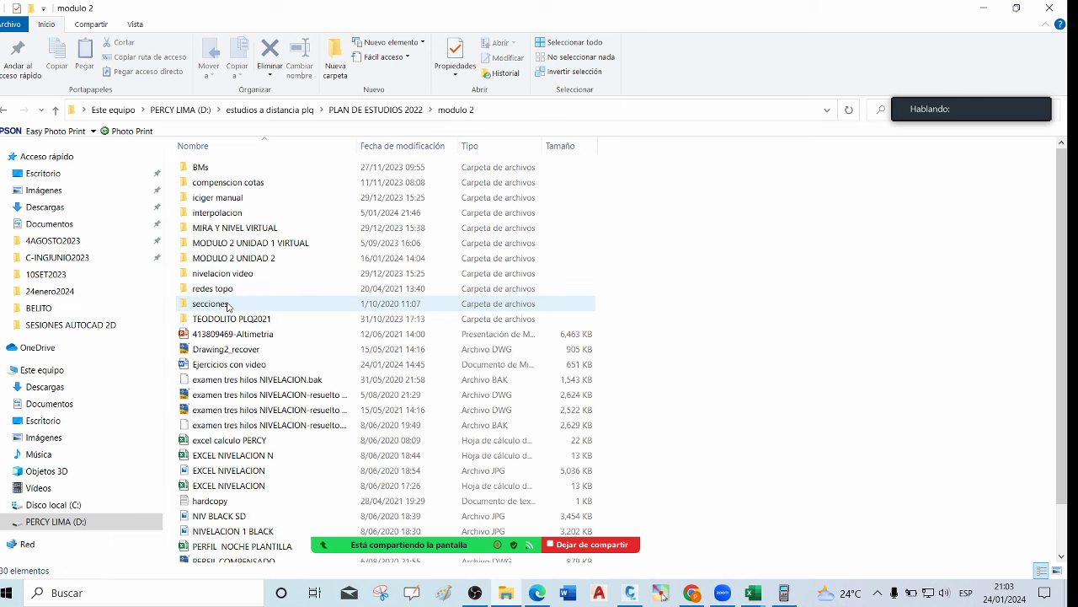
left_click(248, 183)
double_click(249, 183)
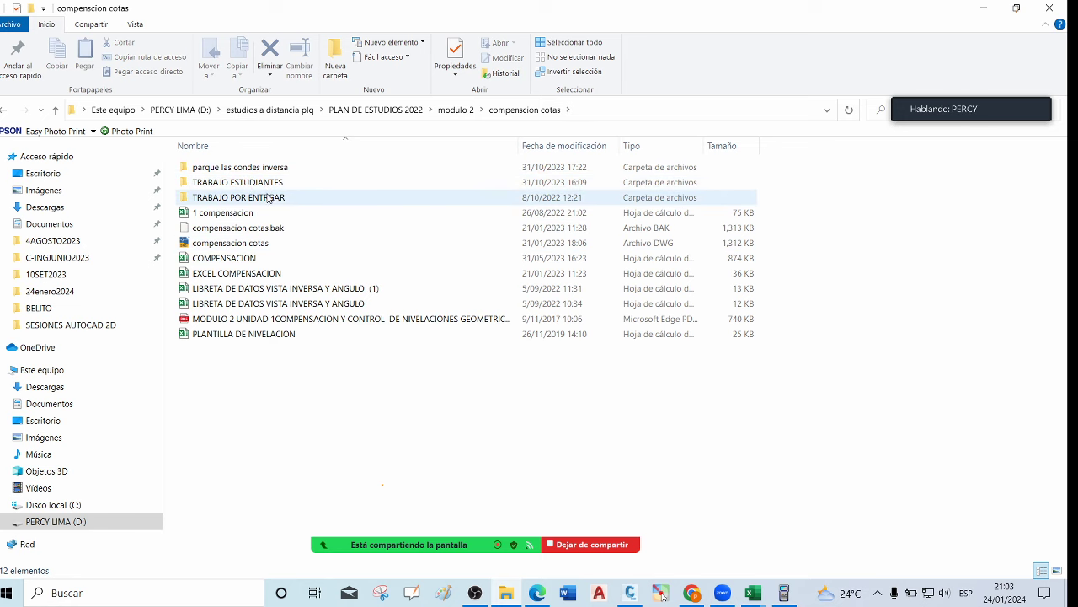
left_click(302, 323)
double_click(302, 325)
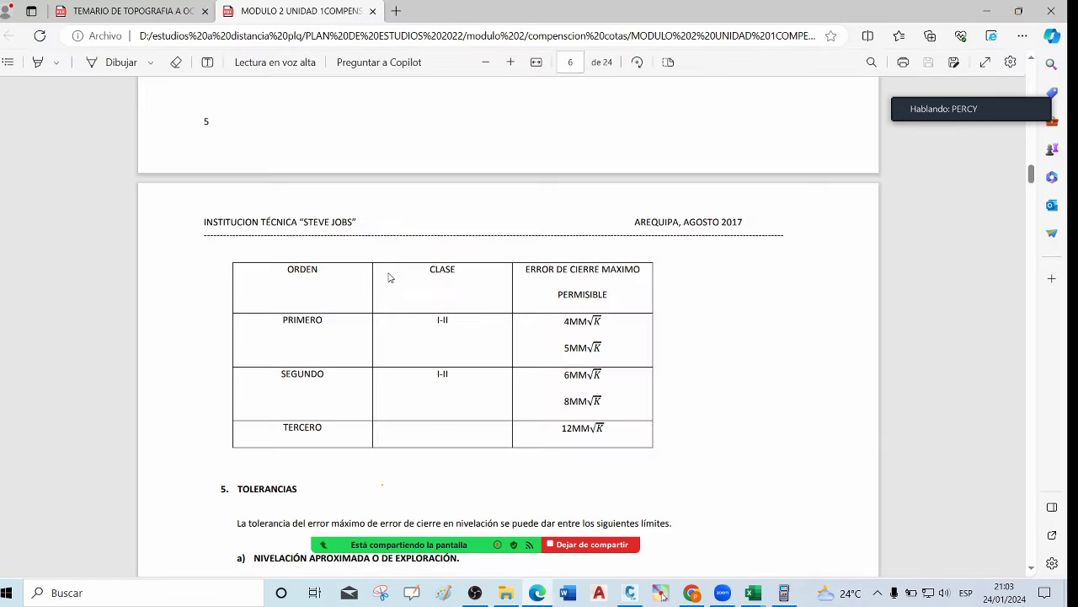
Scroll the PDF from the contents down to the Tolerancias section with the Emax formulas
scroll(412, 259, "up", 10)
scroll(412, 259, "up", 20)
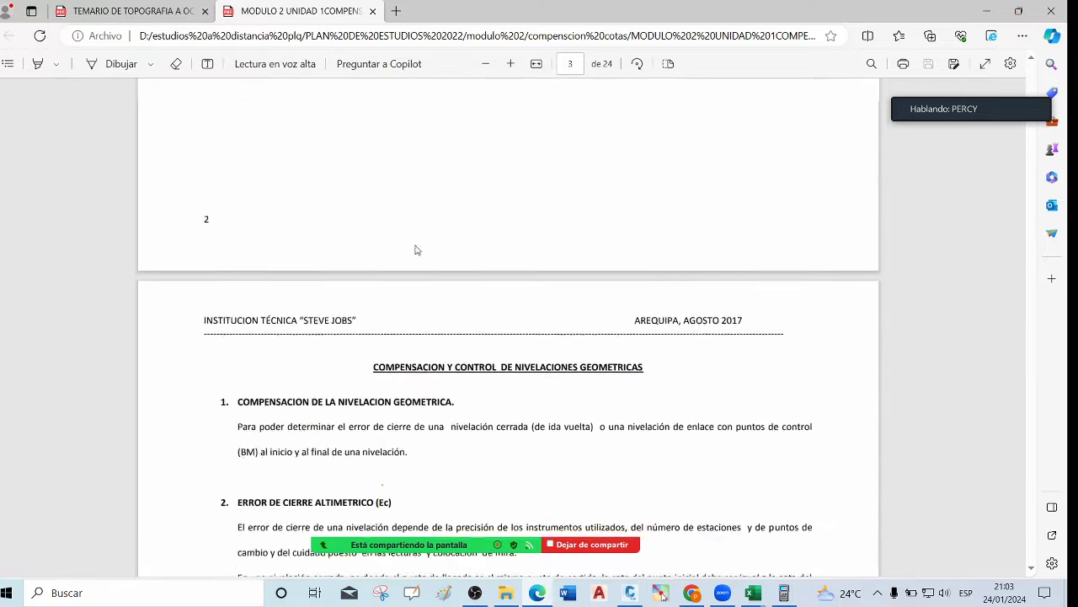
scroll(419, 243, "up", 5)
scroll(420, 238, "down", 2)
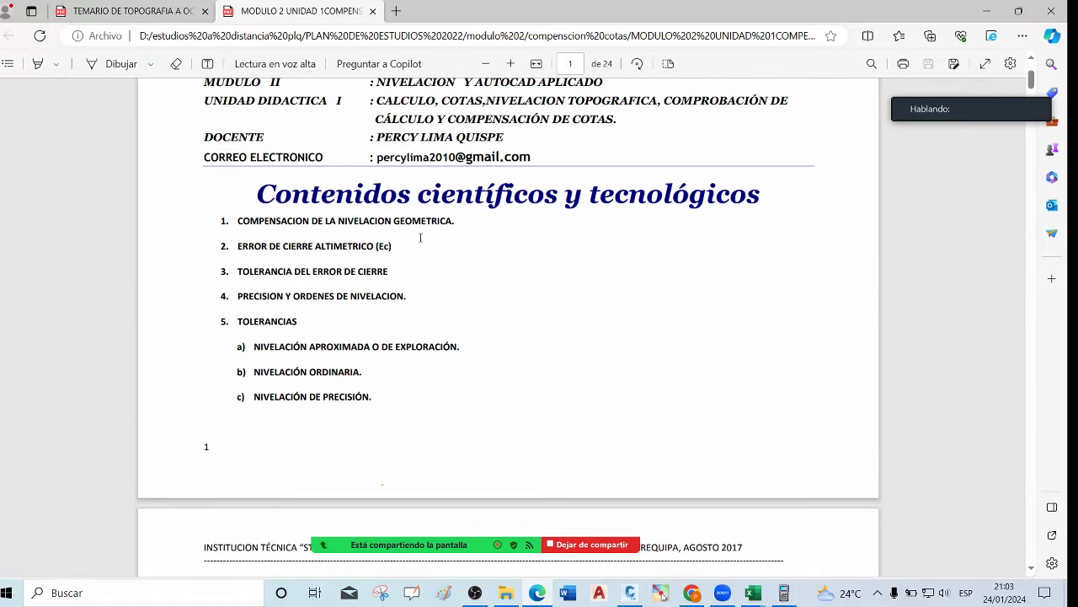
scroll(416, 219, "down", 2)
scroll(413, 221, "up", 5)
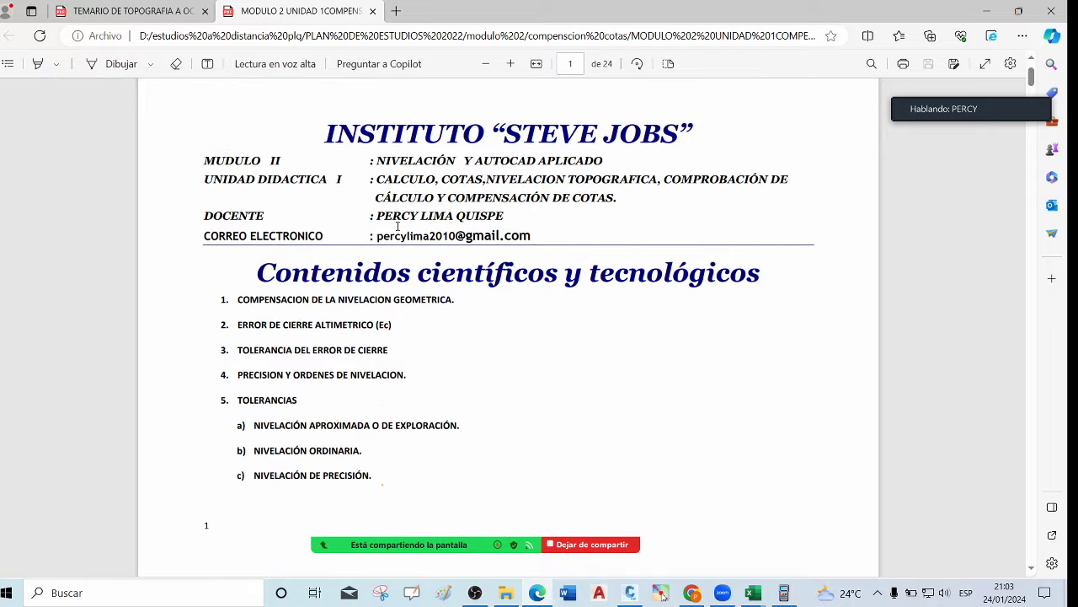
scroll(398, 231, "down", 6)
scroll(397, 236, "down", 12)
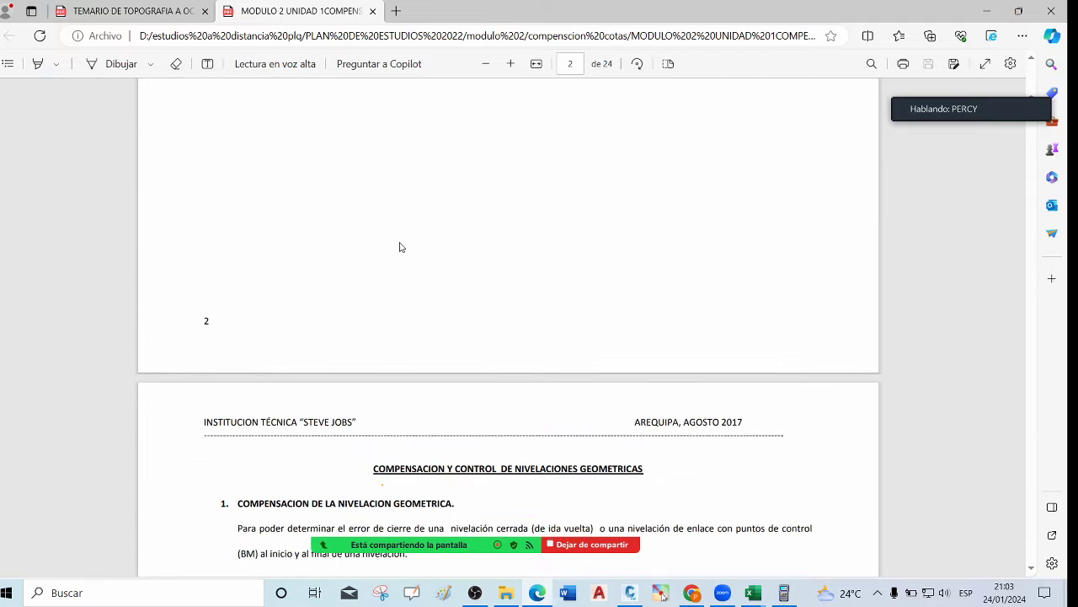
scroll(400, 246, "down", 3)
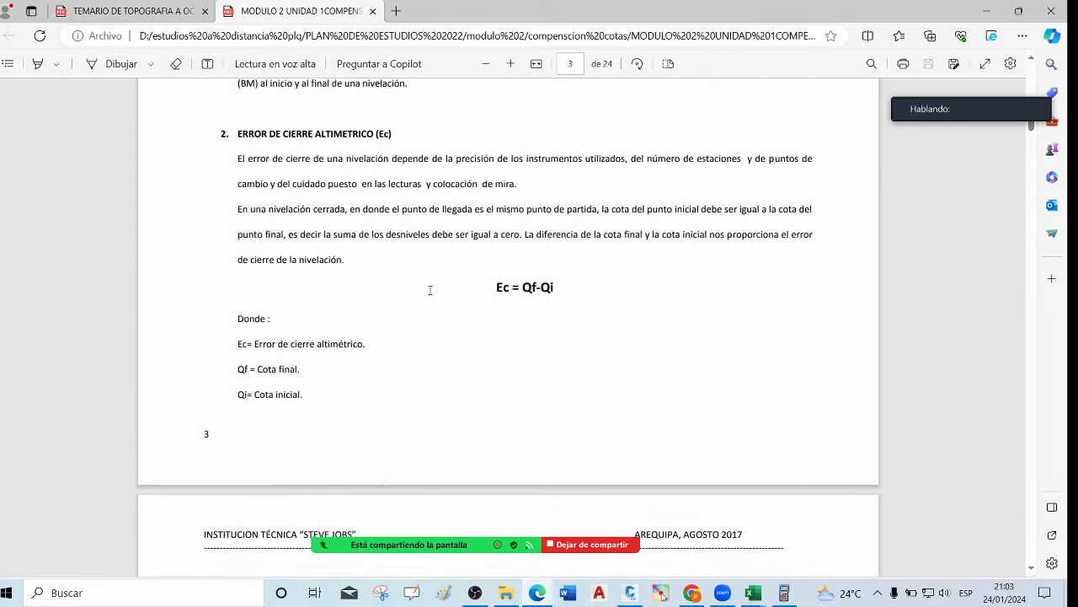
scroll(497, 299, "down", 5)
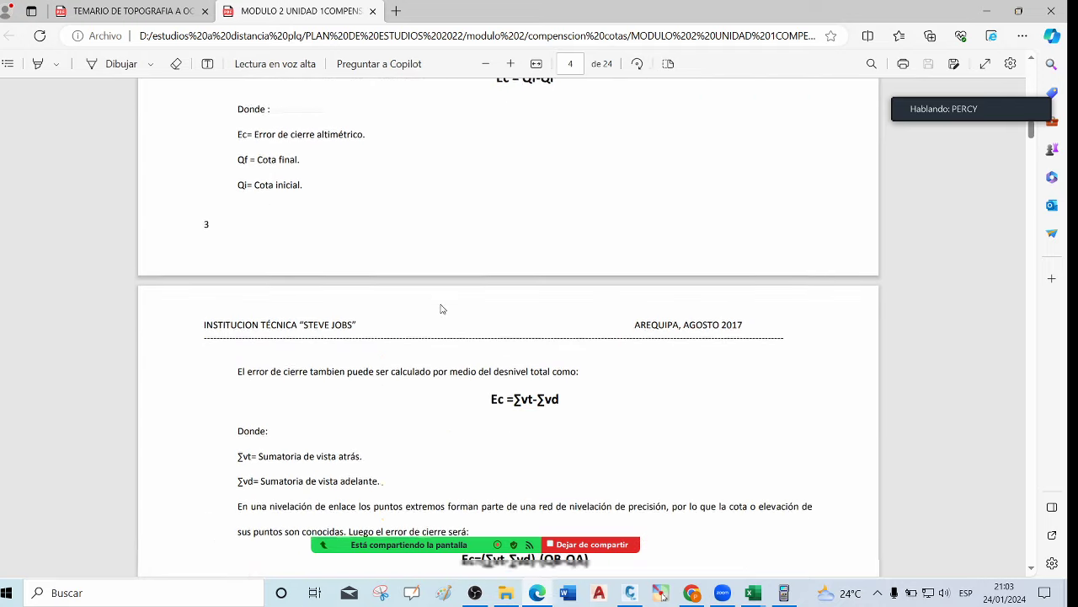
scroll(470, 311, "down", 6)
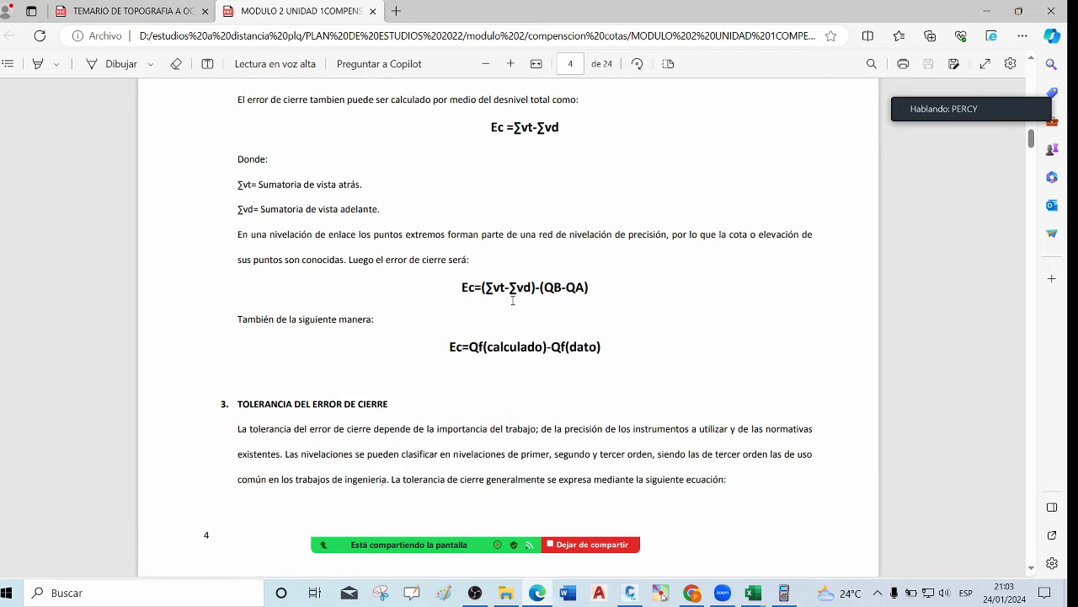
scroll(545, 303, "down", 5)
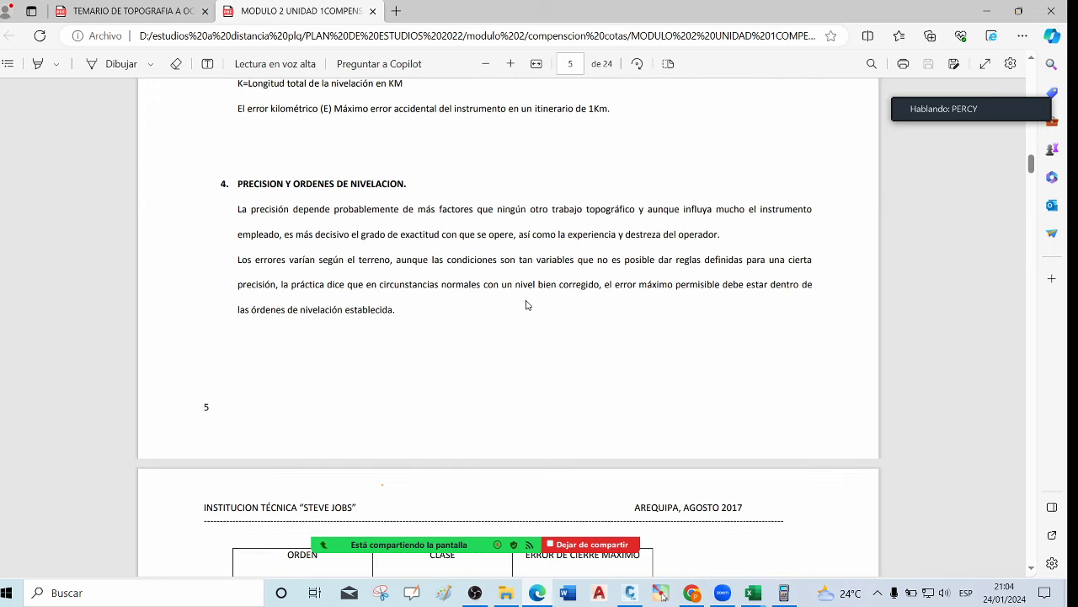
scroll(527, 305, "down", 7)
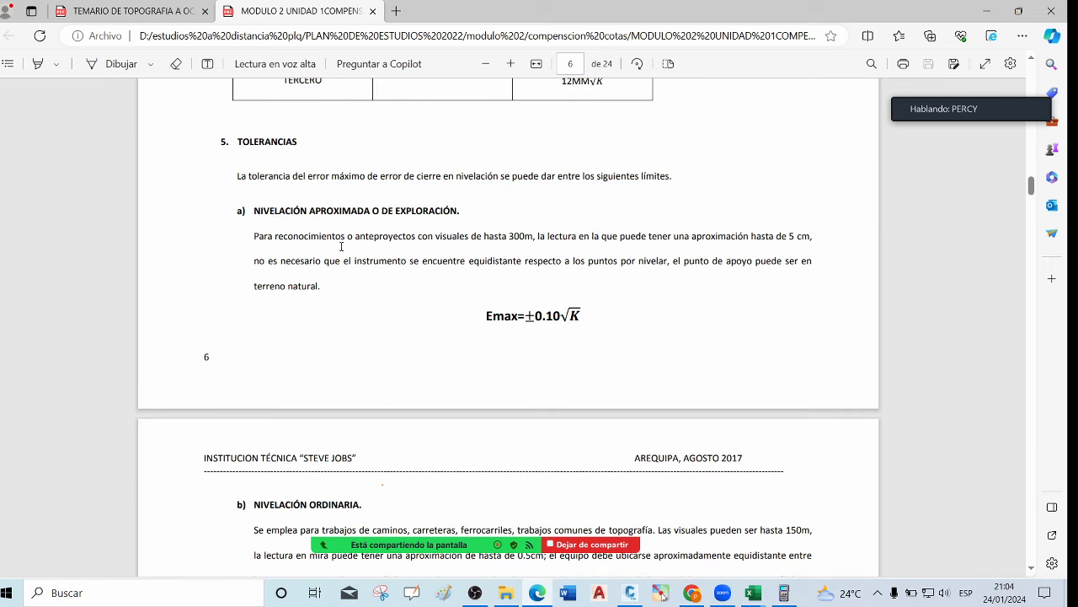
Highlight and clear sentences on approximate levelling sight lengths, then scroll on to page 8
left_click_drag(254, 214, 524, 237)
left_click(464, 255)
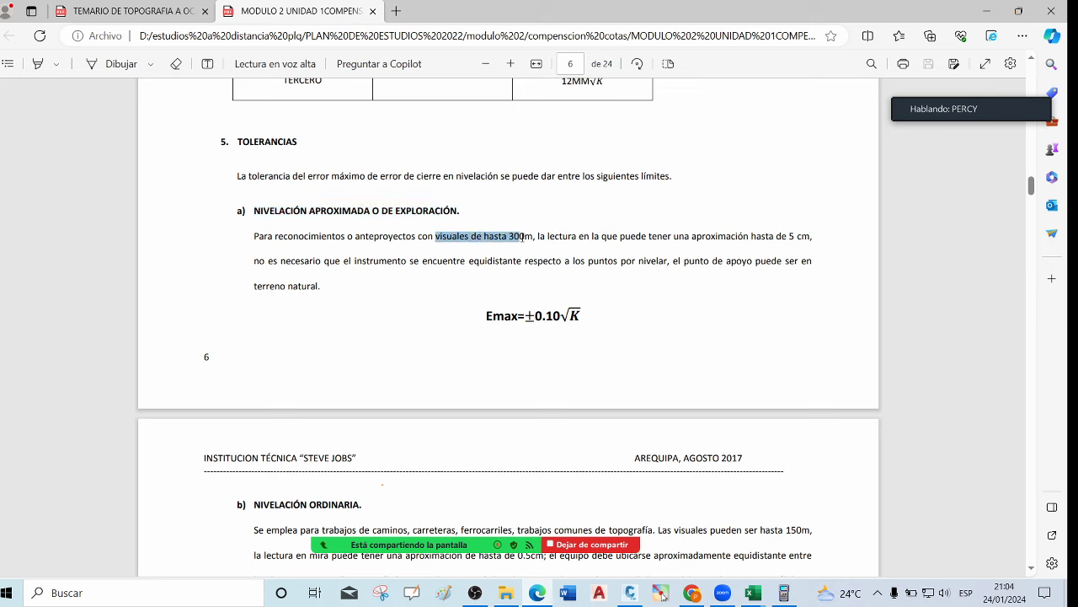
left_click(275, 255)
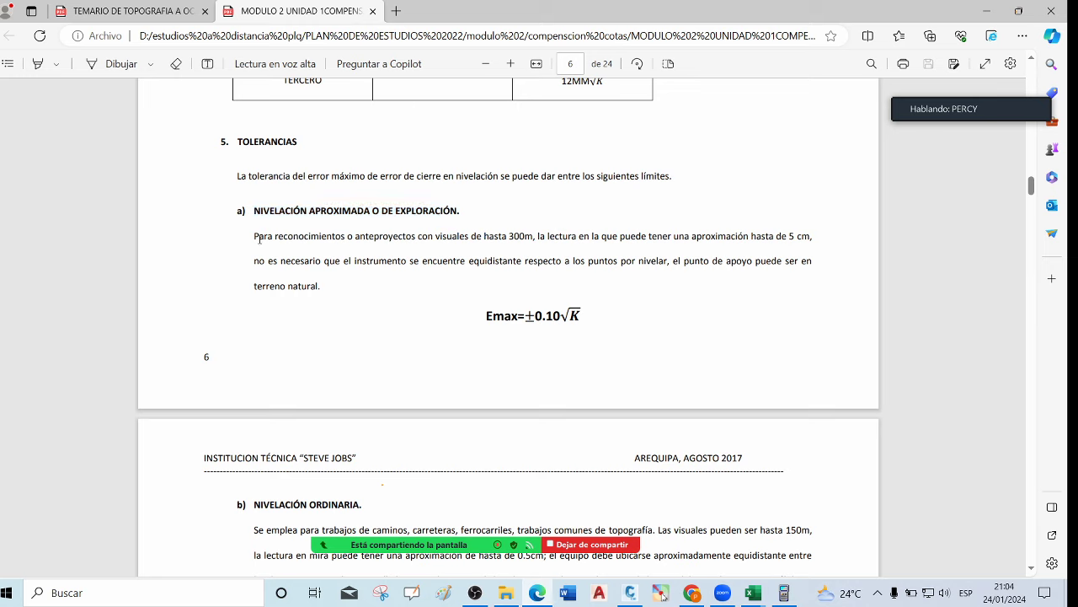
left_click_drag(260, 240, 470, 239)
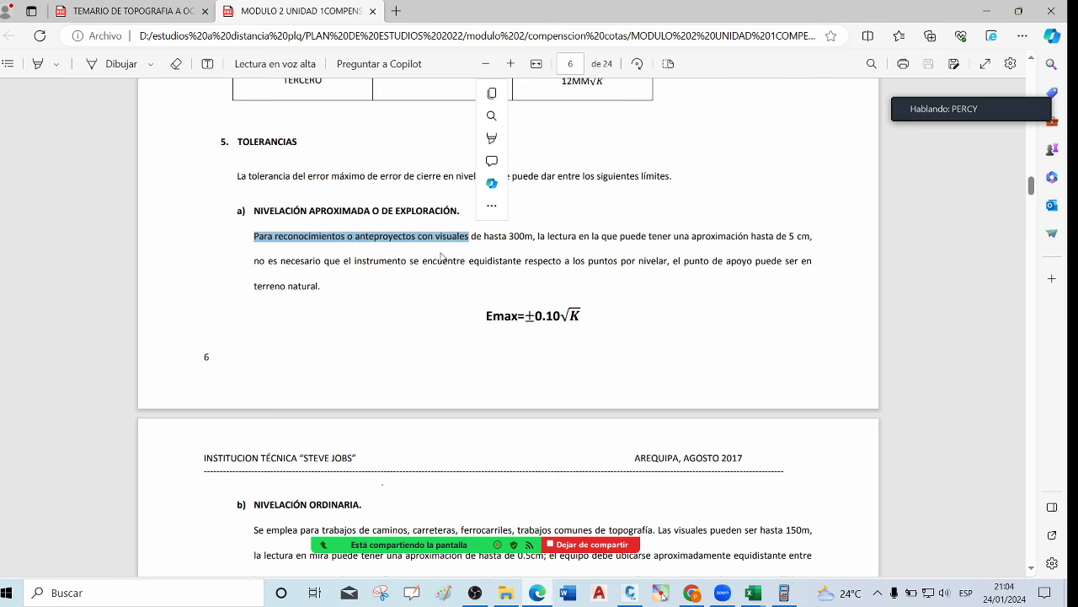
left_click(441, 257)
scroll(327, 314, "down", 3)
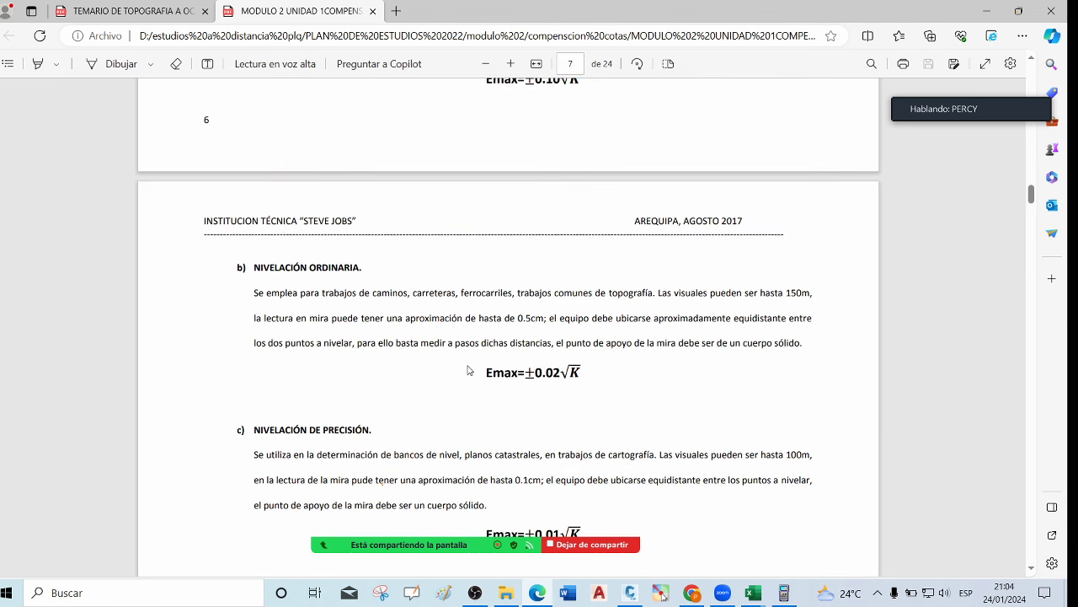
scroll(492, 320, "down", 2)
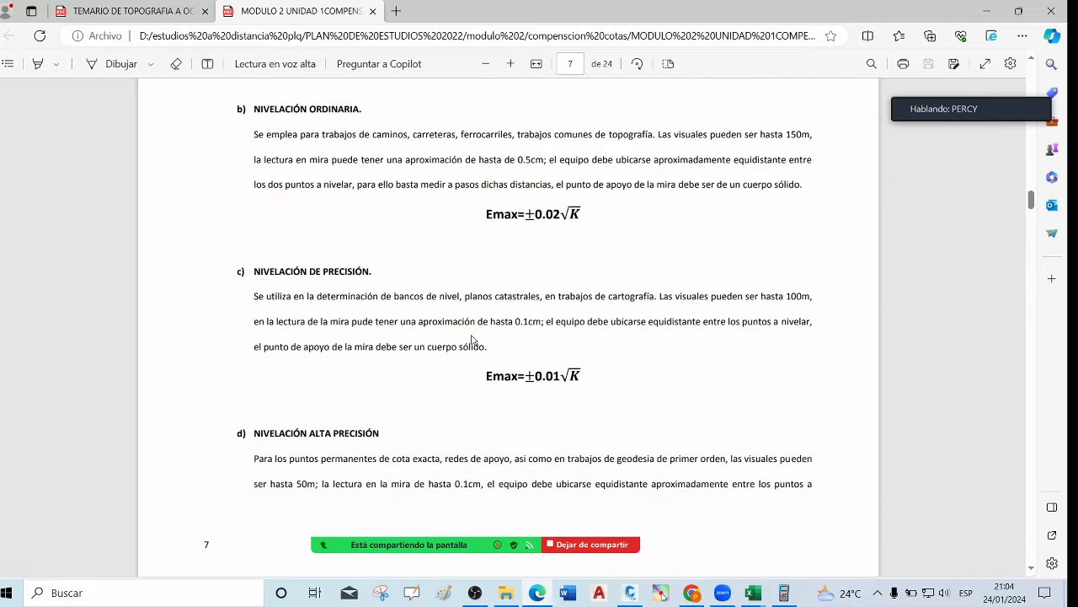
scroll(472, 340, "down", 6)
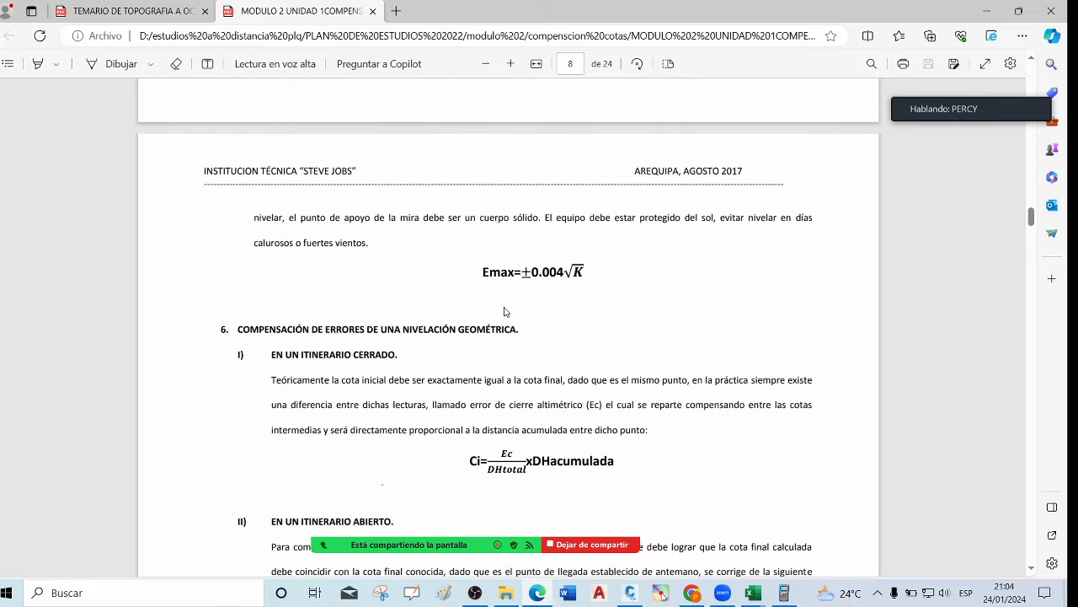
Read through page 9's worked example (closure error -0.366), then minimize the PDF window
scroll(505, 312, "down", 2)
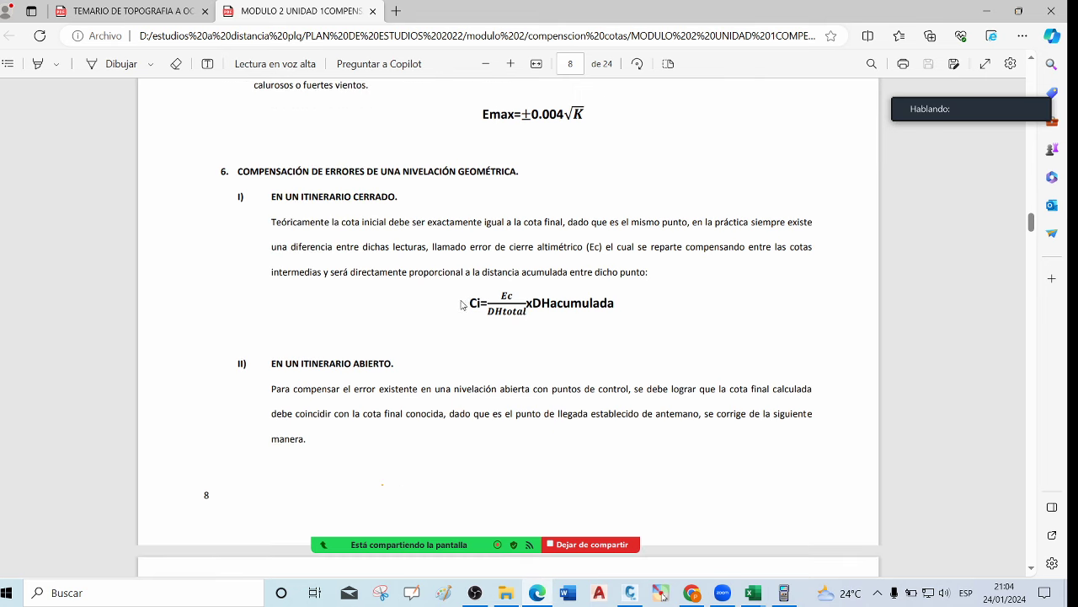
scroll(462, 305, "down", 3)
scroll(469, 313, "up", 2)
scroll(431, 272, "down", 2)
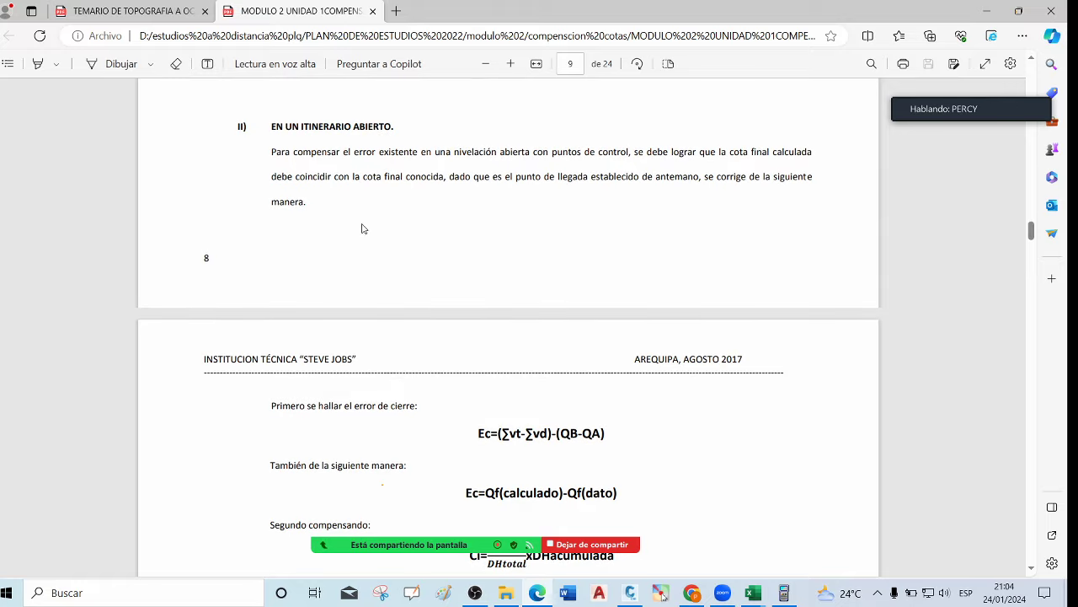
scroll(363, 228, "down", 2)
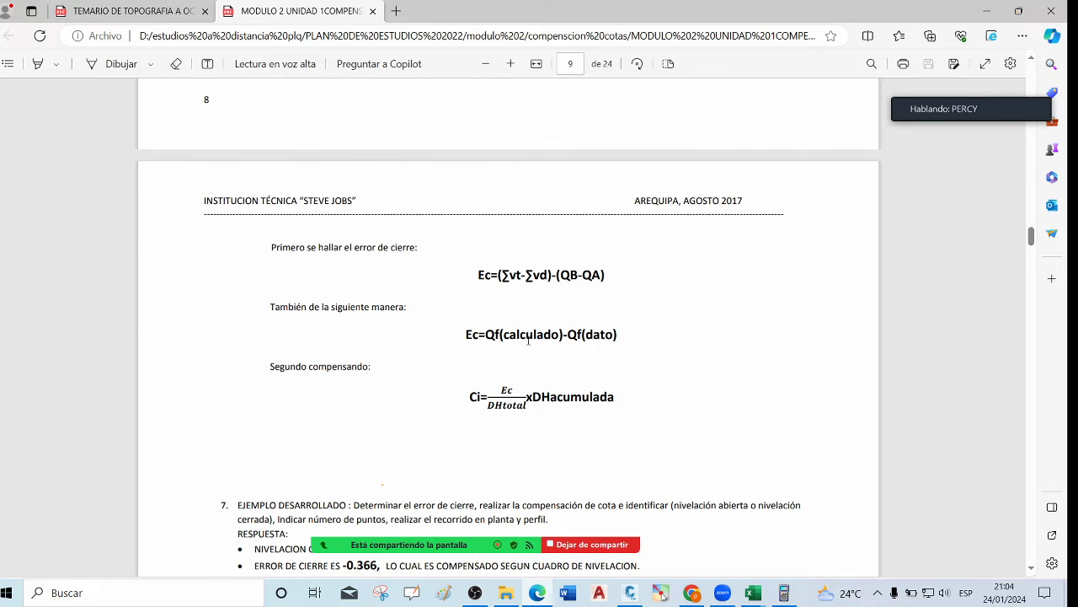
scroll(533, 335, "down", 7)
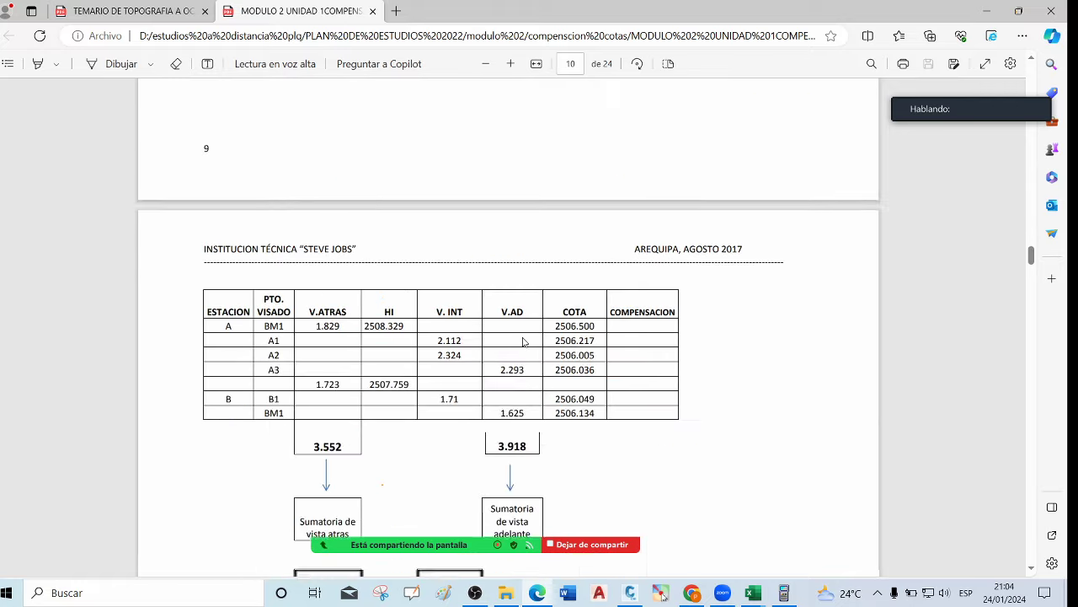
scroll(525, 340, "up", 4)
scroll(527, 328, "down", 7)
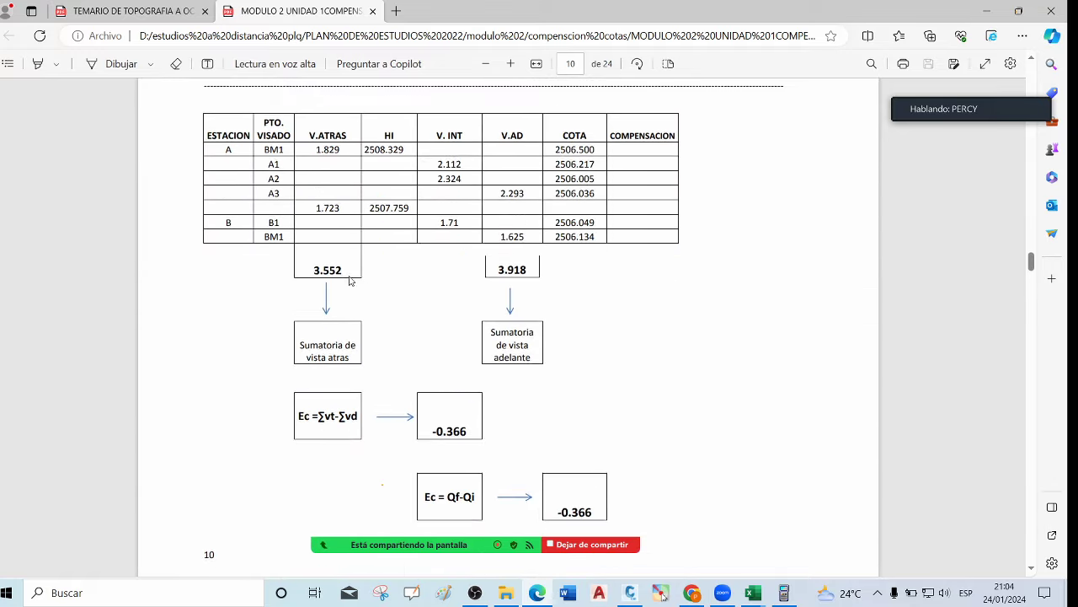
scroll(348, 277, "up", 1)
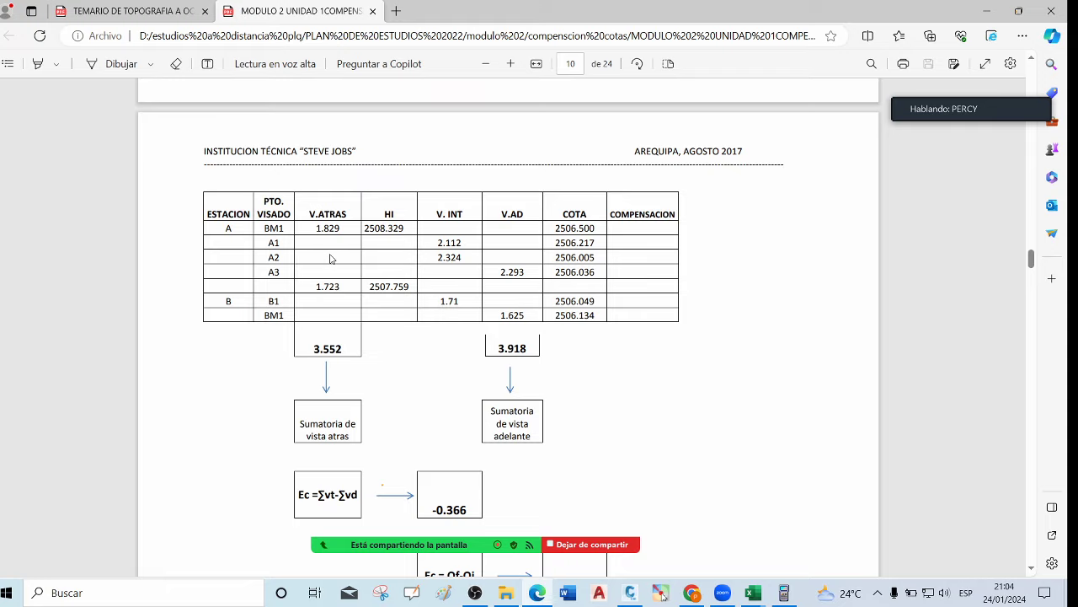
scroll(333, 261, "down", 2)
scroll(506, 295, "up", 2)
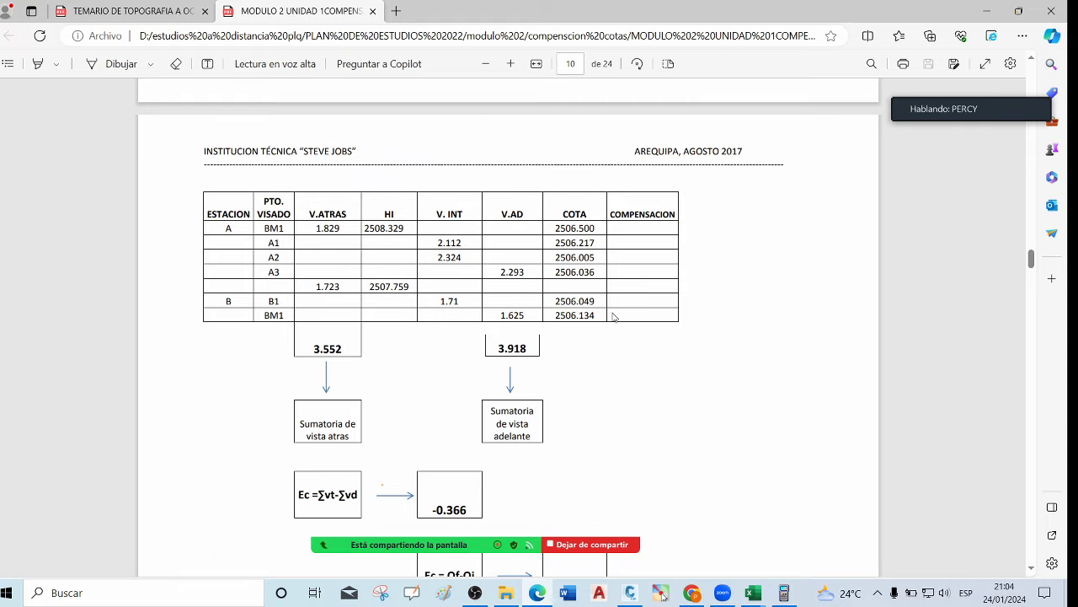
scroll(445, 304, "down", 5)
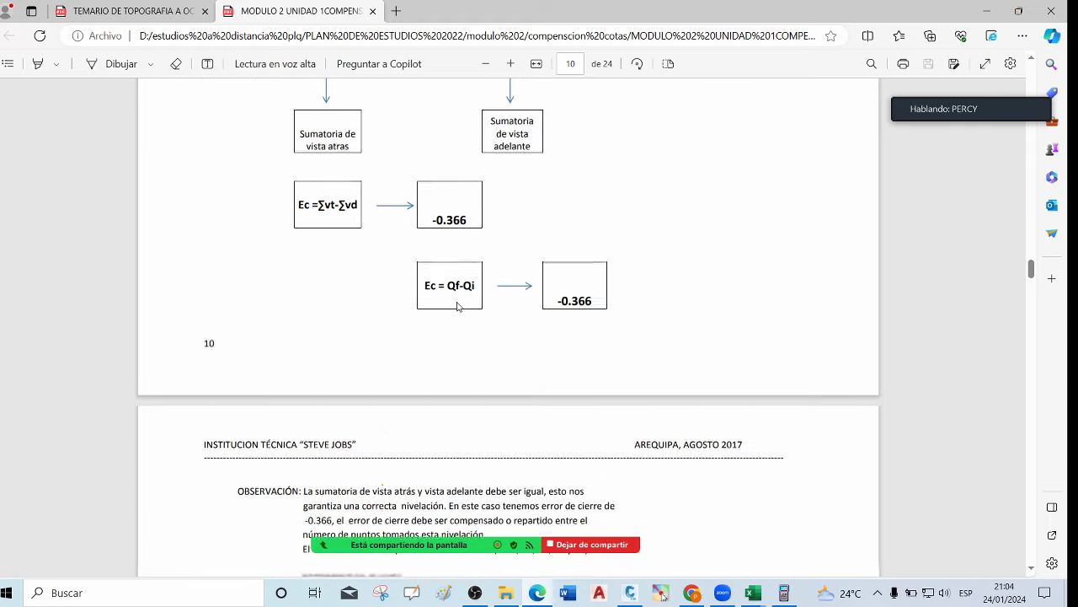
scroll(457, 303, "up", 2)
scroll(458, 301, "up", 2)
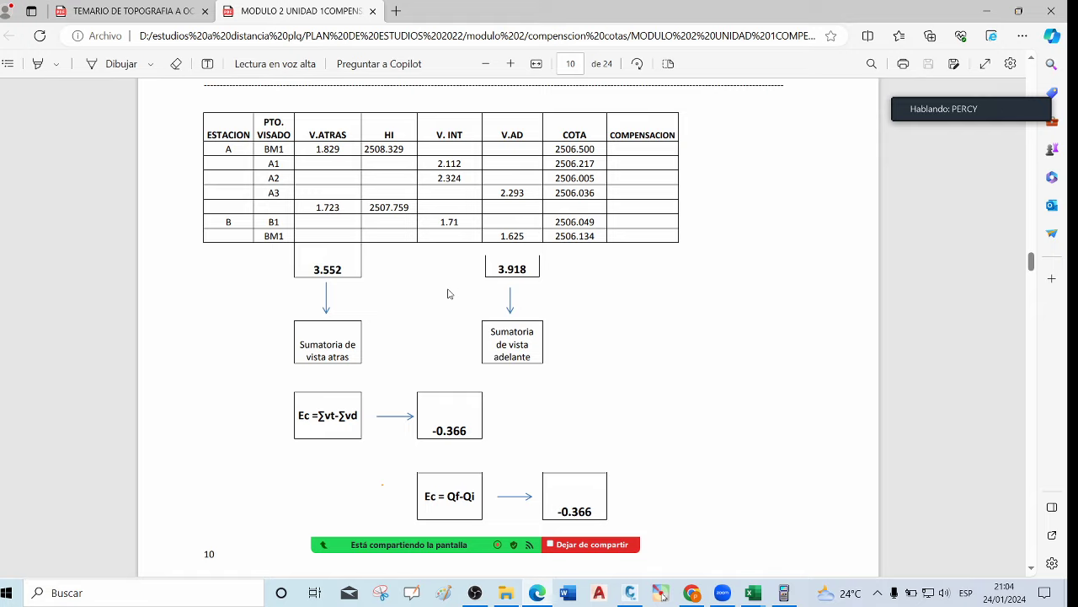
scroll(504, 240, "up", 2)
scroll(473, 247, "down", 3)
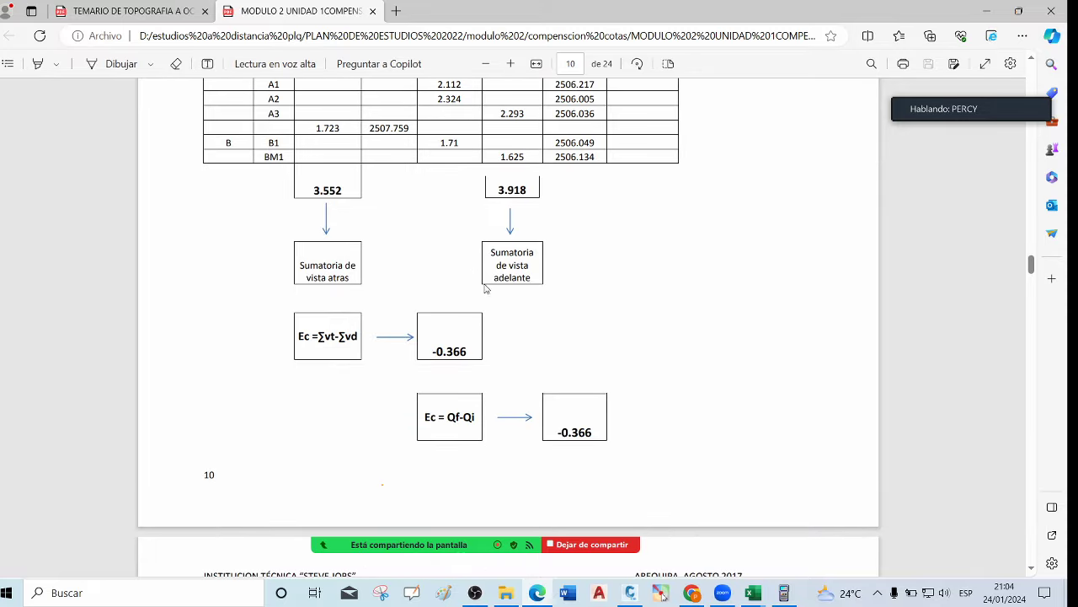
scroll(497, 295, "down", 6)
scroll(510, 299, "up", 7)
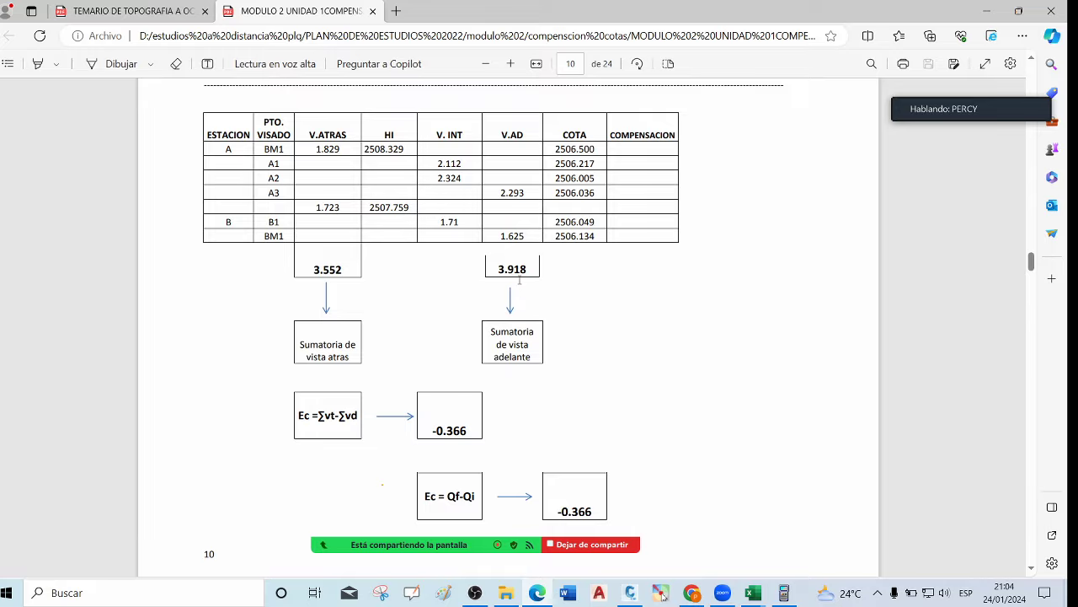
scroll(516, 293, "up", 2)
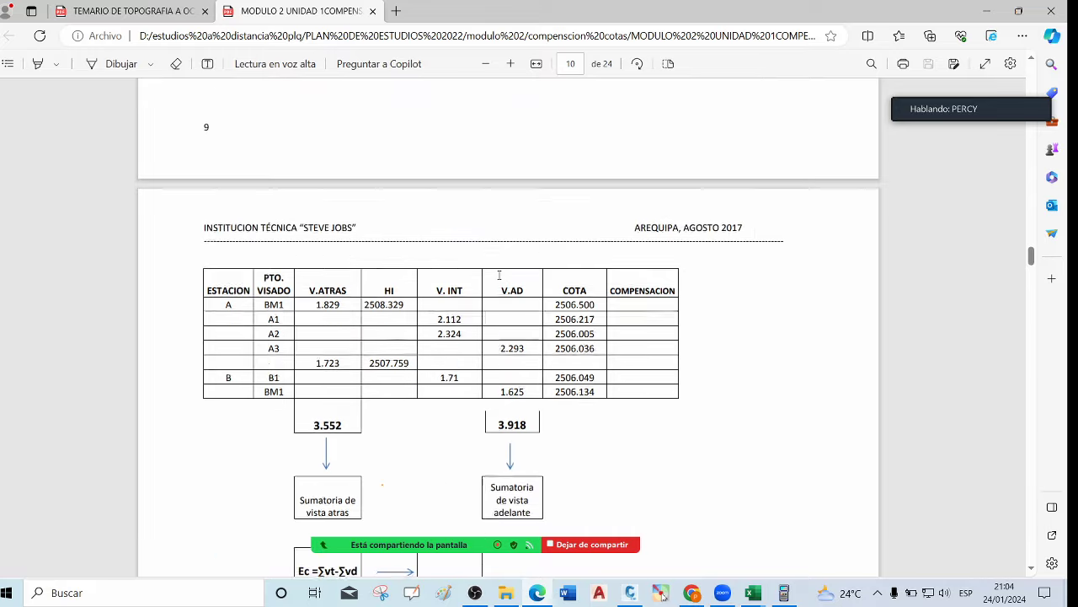
scroll(510, 291, "down", 8)
scroll(497, 288, "up", 6)
scroll(492, 288, "up", 5)
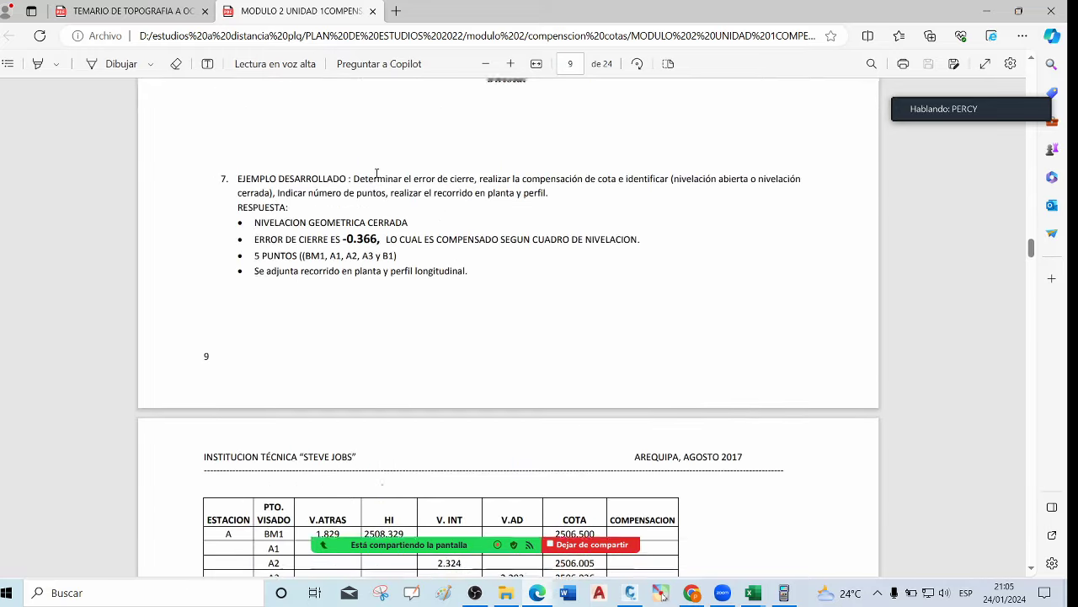
scroll(499, 211, "up", 6)
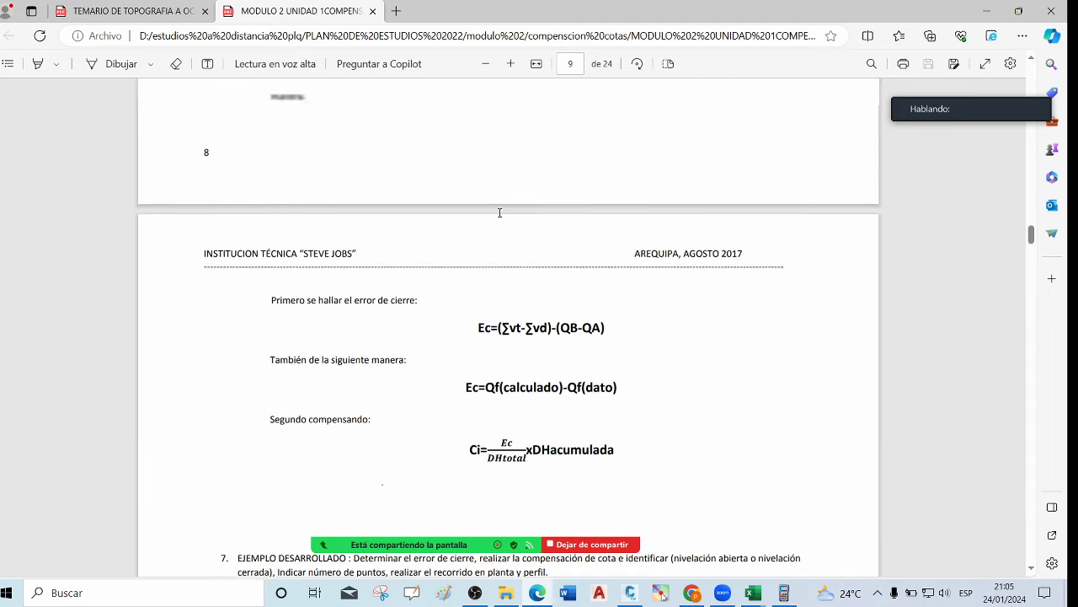
scroll(503, 226, "down", 7)
scroll(506, 234, "down", 1)
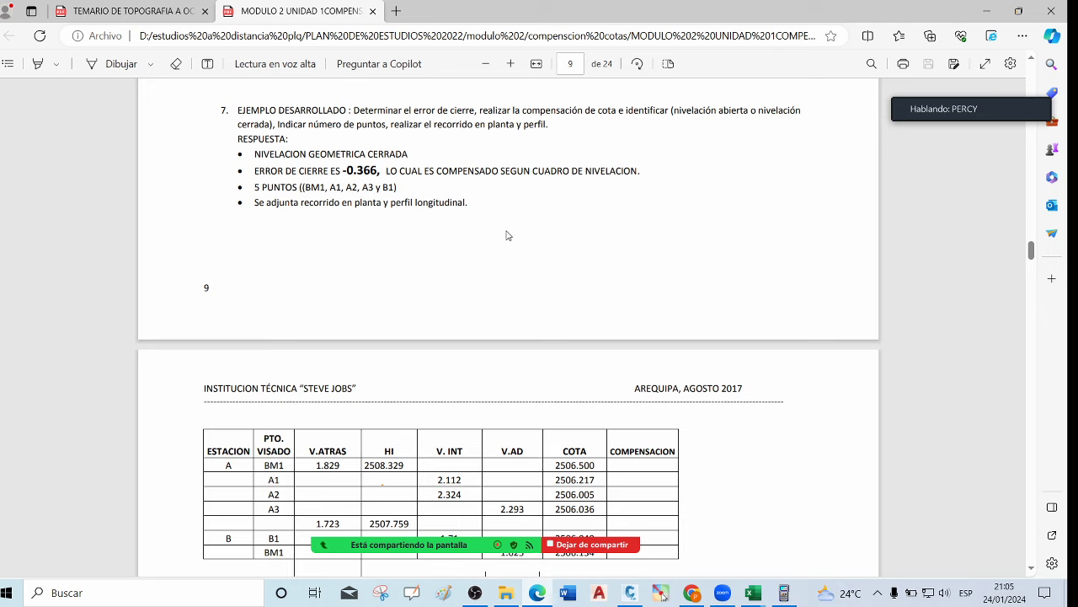
left_click(979, 8)
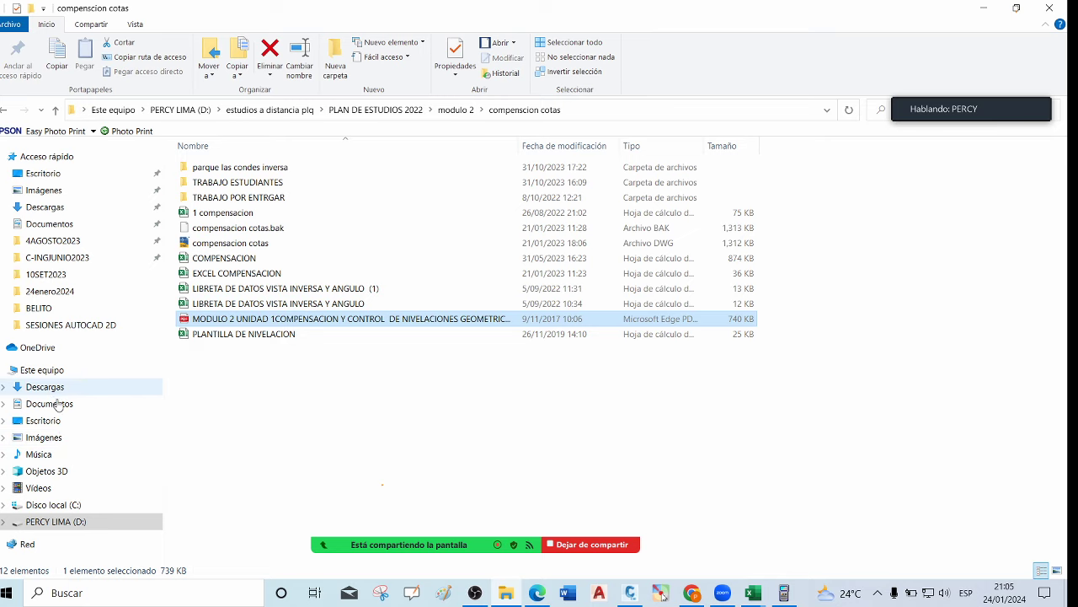
Minimize File Explorer, the Excel workbook and Civil 3D to reach the desktop
left_click(506, 594)
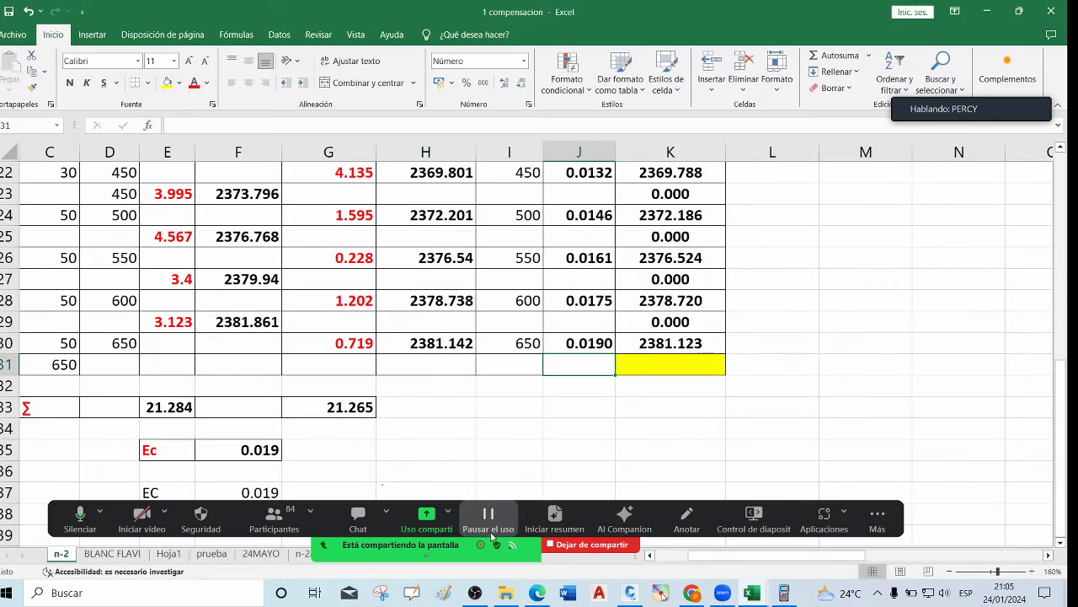
key("alt+Tab")
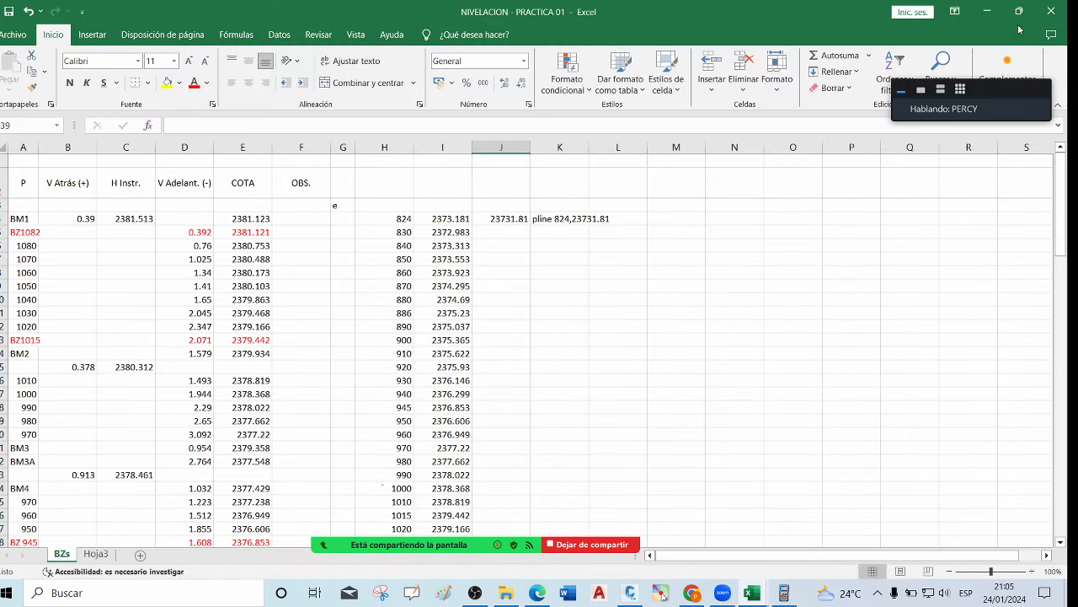
left_click(986, 11)
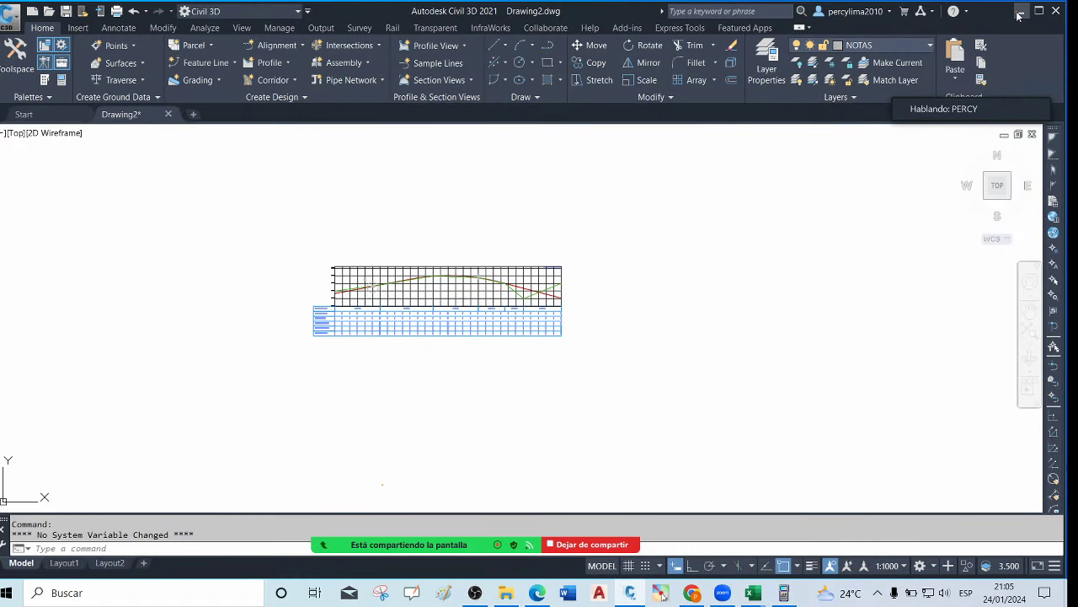
left_click(1019, 13)
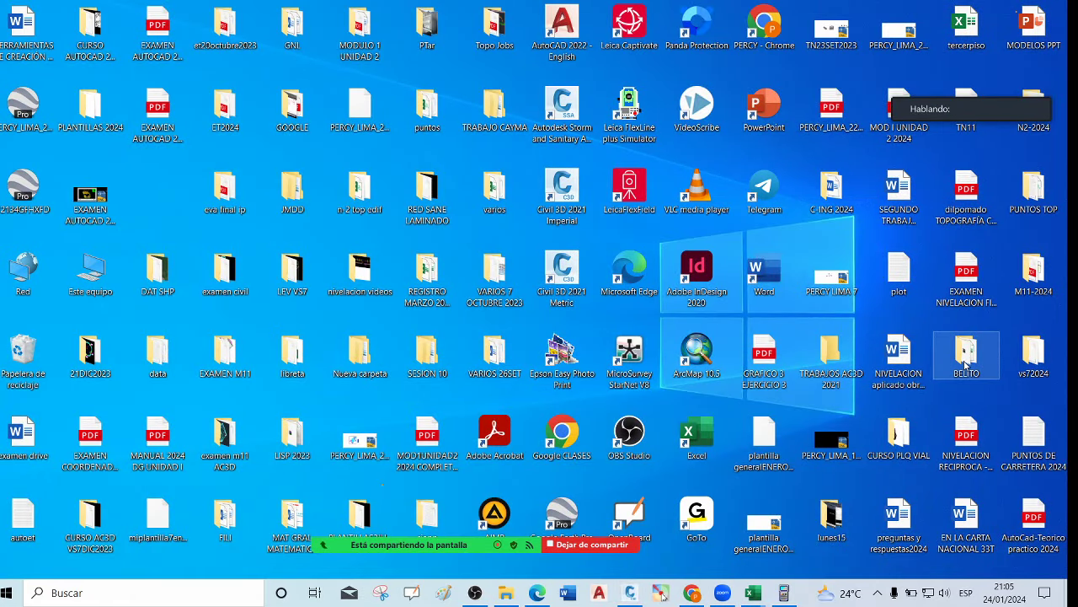
Open BELITO > 24enero2024, widen the Nombre column, and open PLANO 02 SOTANO-SEMITOTANO NIVELACION.dwg
double_click(966, 363)
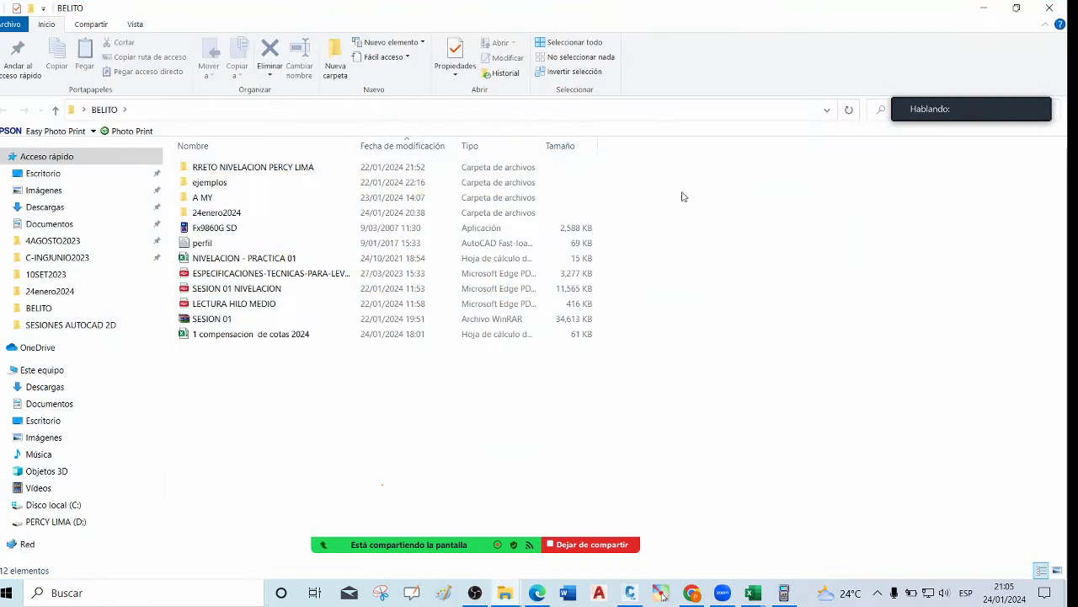
double_click(238, 214)
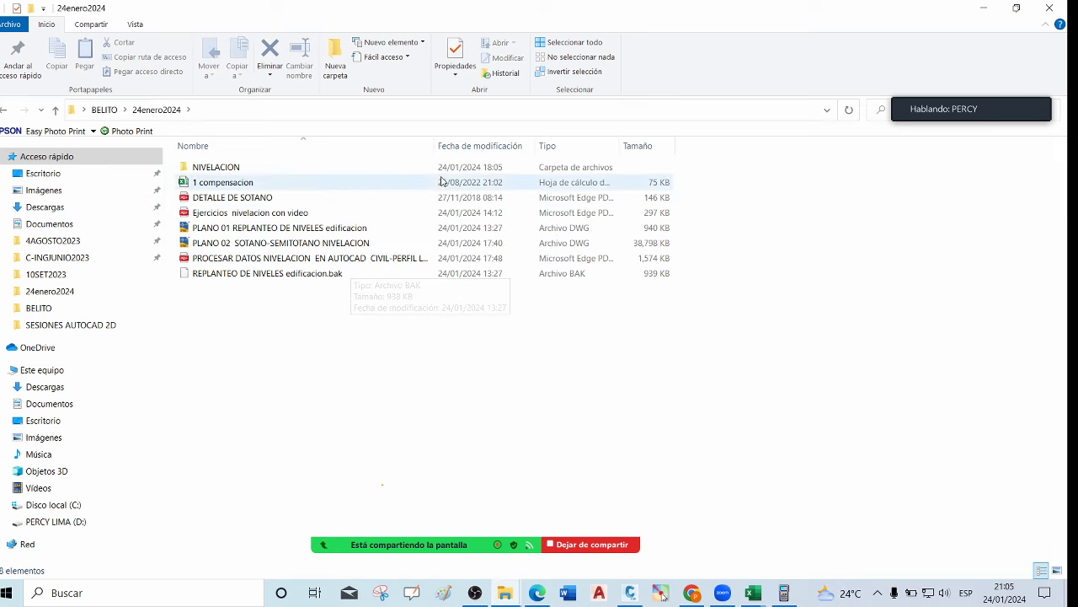
left_click_drag(435, 145, 535, 146)
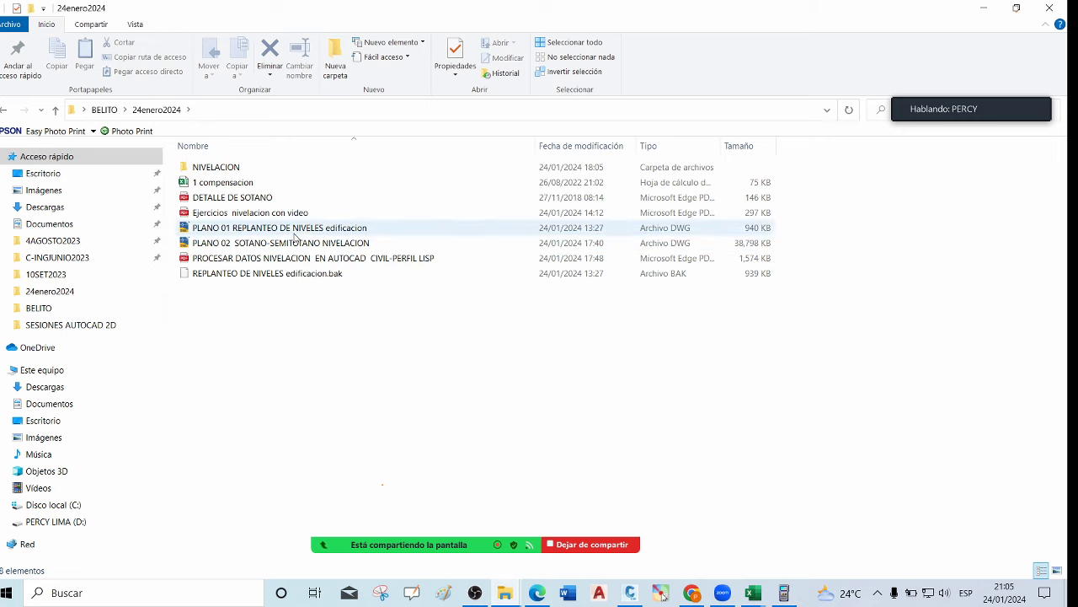
left_click(291, 247)
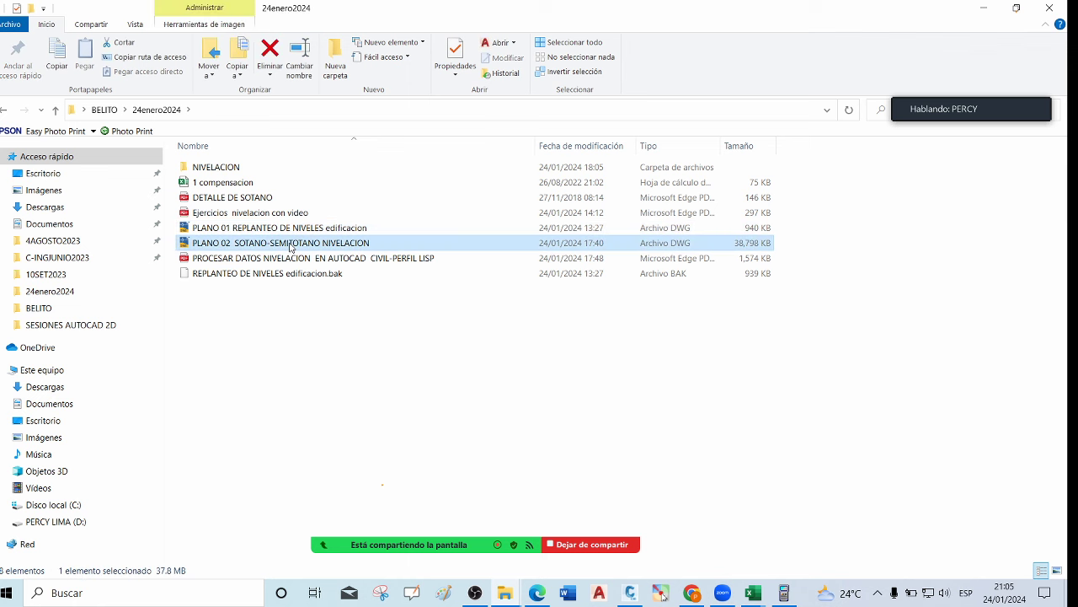
double_click(291, 247)
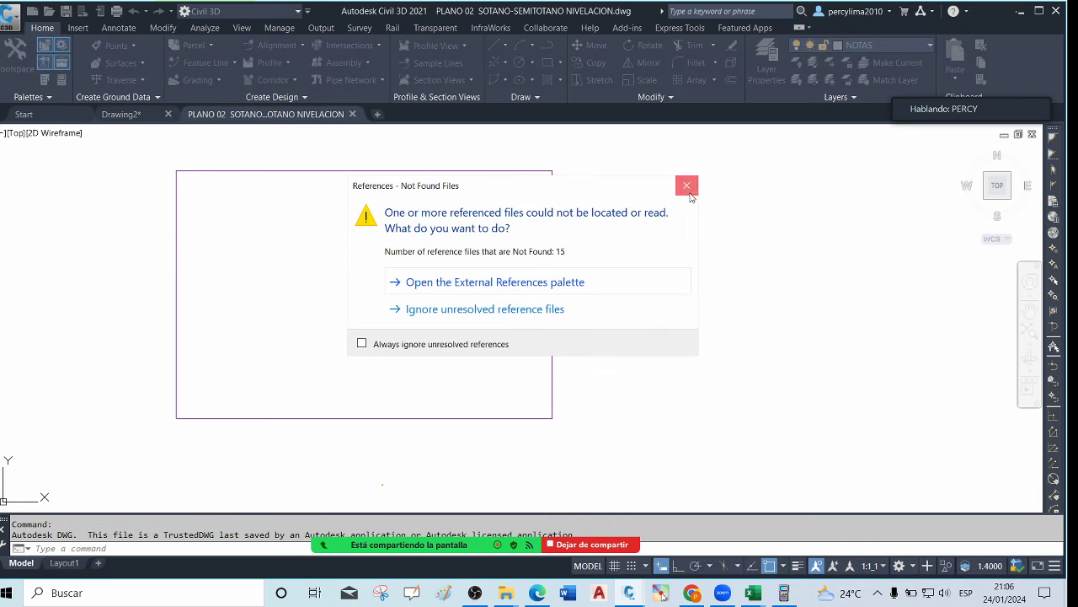
left_click(688, 189)
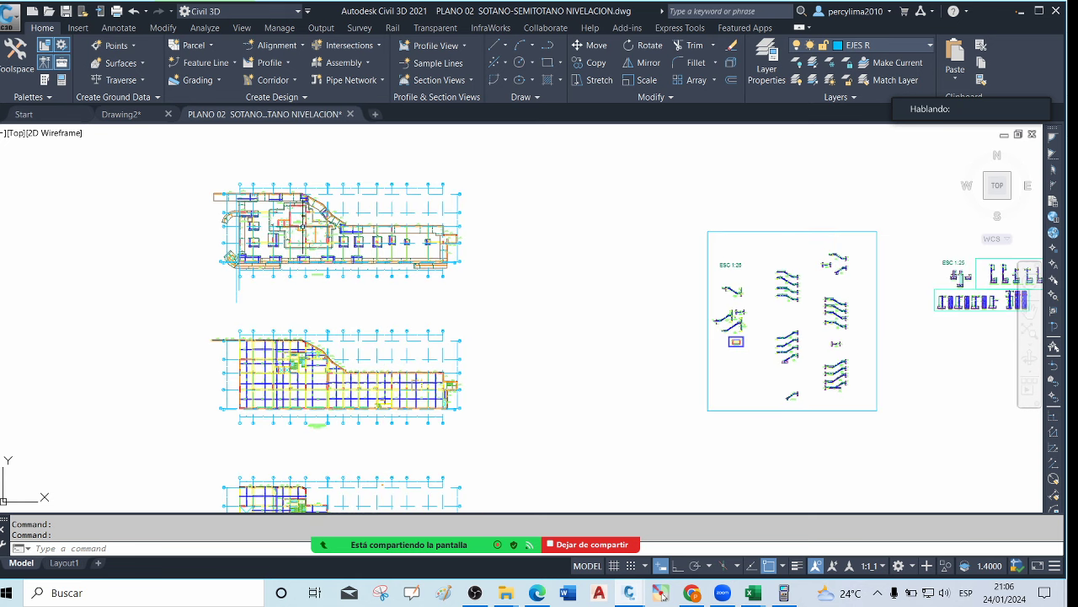
scroll(337, 236, "up", 5)
scroll(421, 253, "down", 4)
scroll(528, 281, "up", 2)
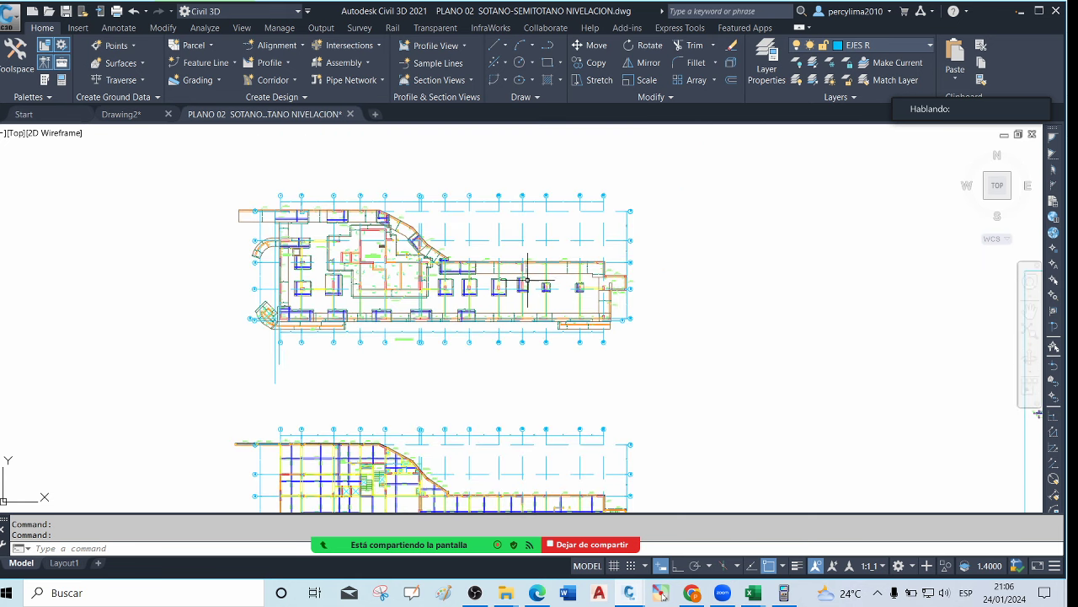
type("op")
key("Return")
left_click(341, 264)
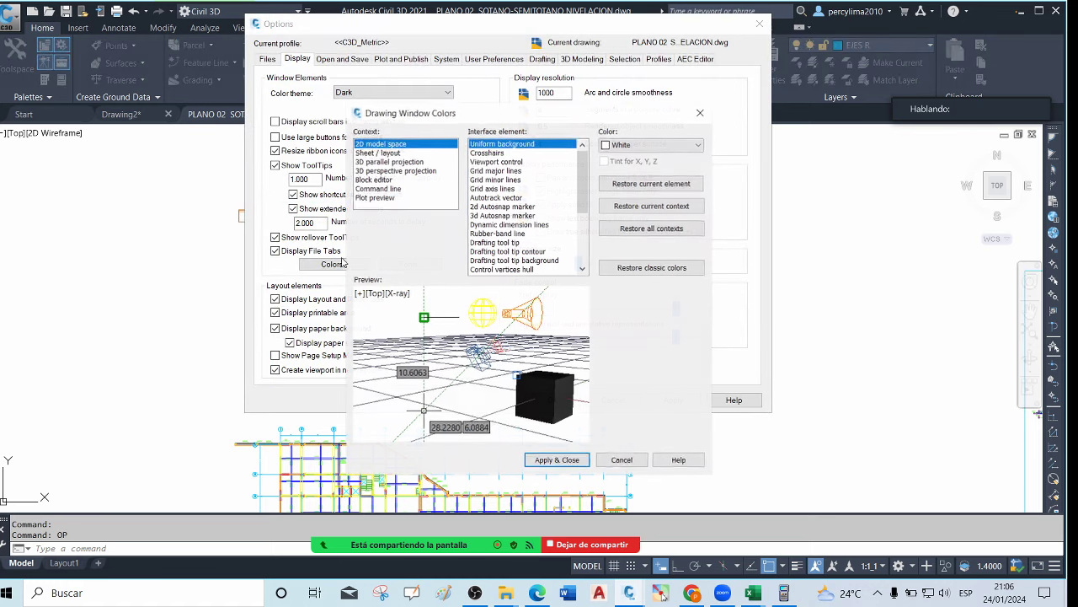
left_click(651, 145)
left_click(622, 237)
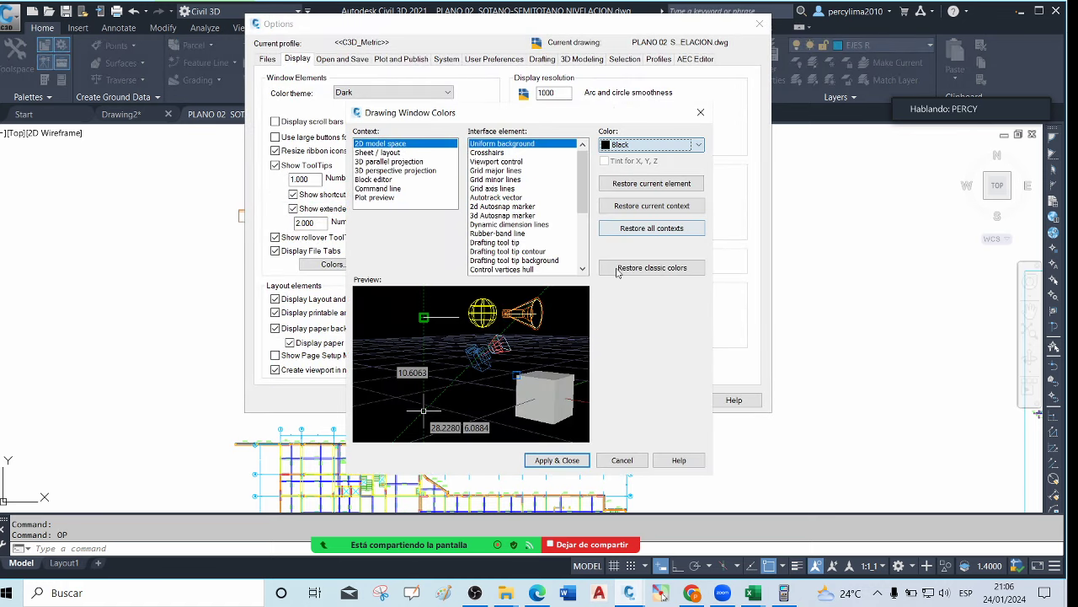
left_click(557, 460)
left_click(545, 402)
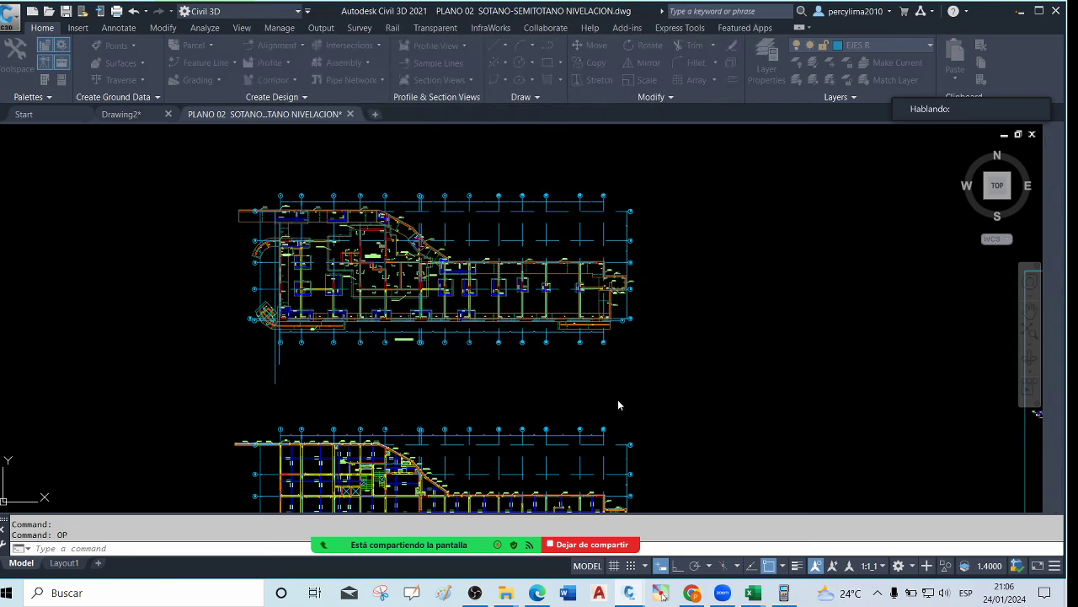
scroll(345, 246, "up", 2)
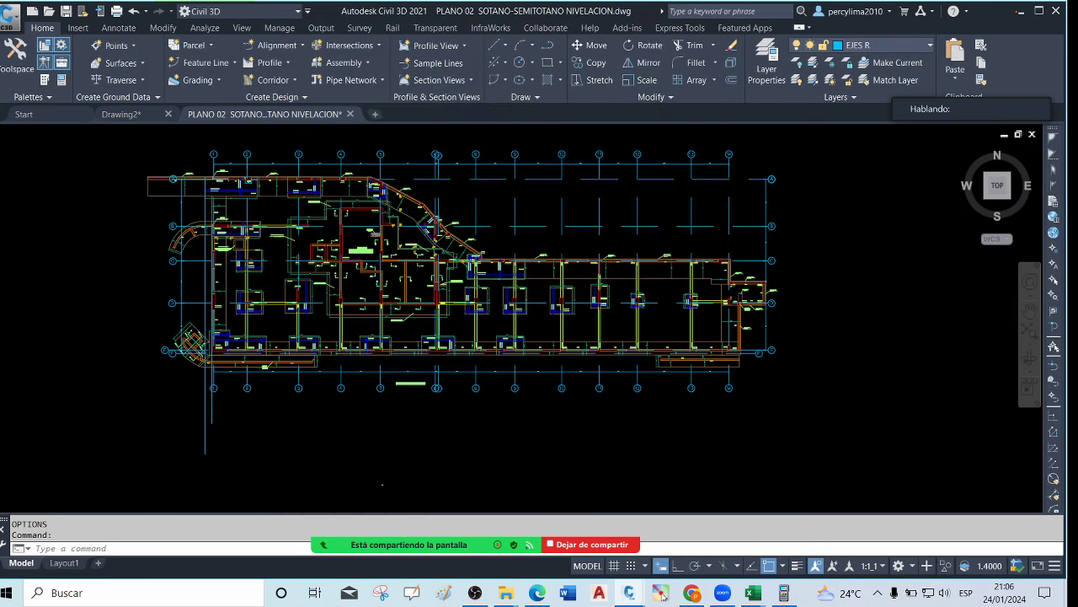
scroll(345, 246, "up", 3)
scroll(339, 269, "down", 1)
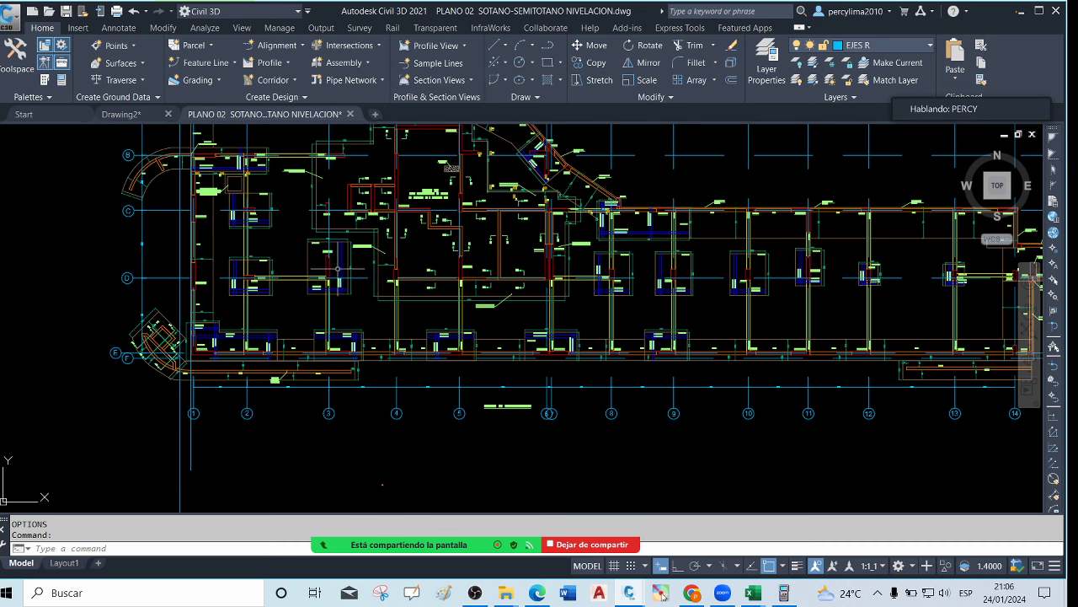
scroll(515, 408, "up", 8)
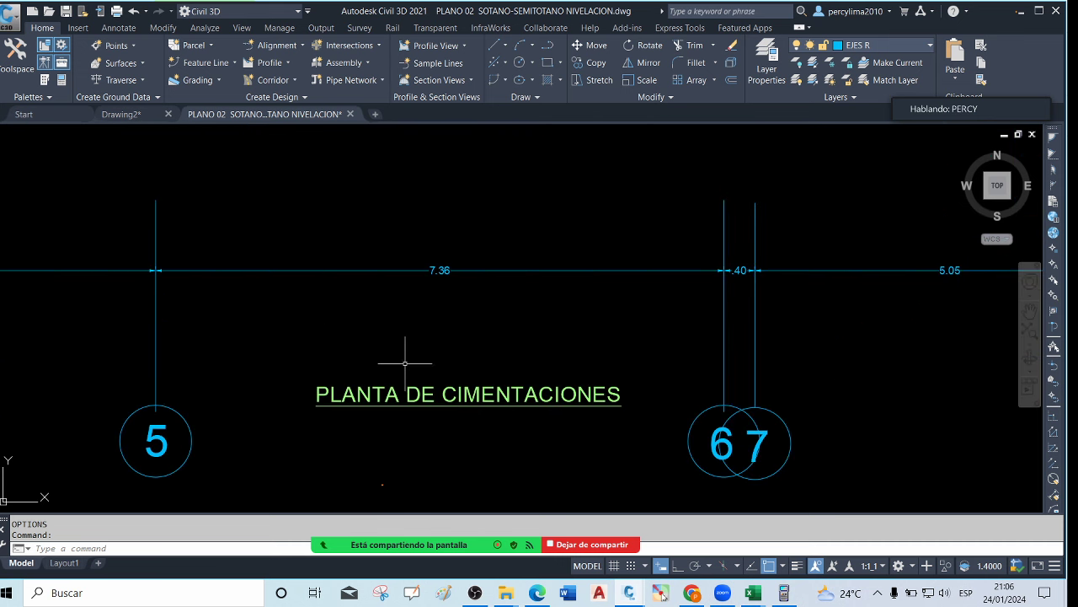
scroll(405, 363, "down", 10)
scroll(439, 379, "up", 4)
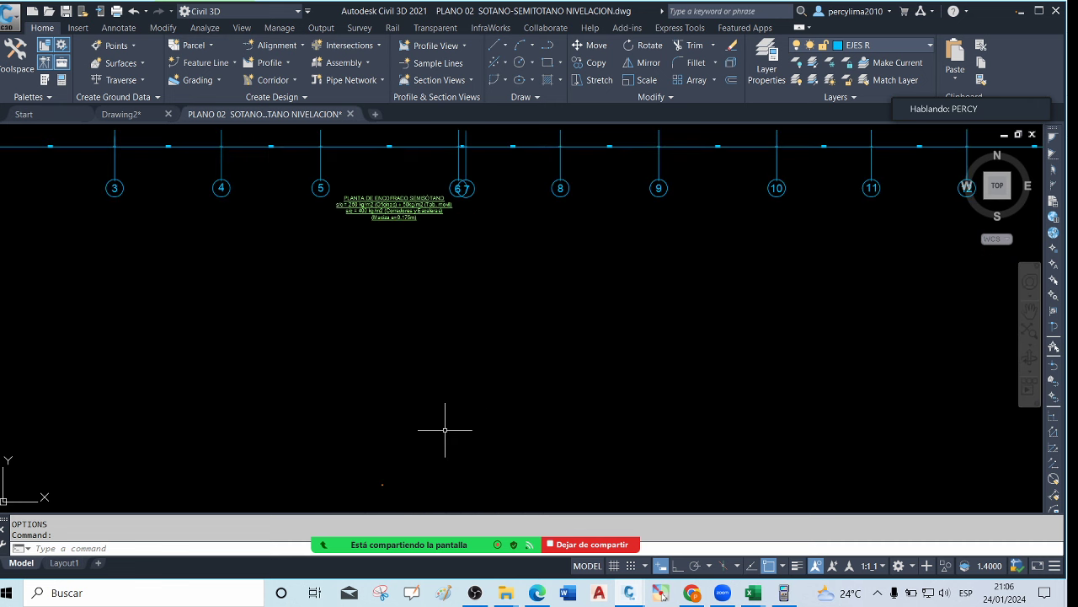
scroll(379, 205, "up", 6)
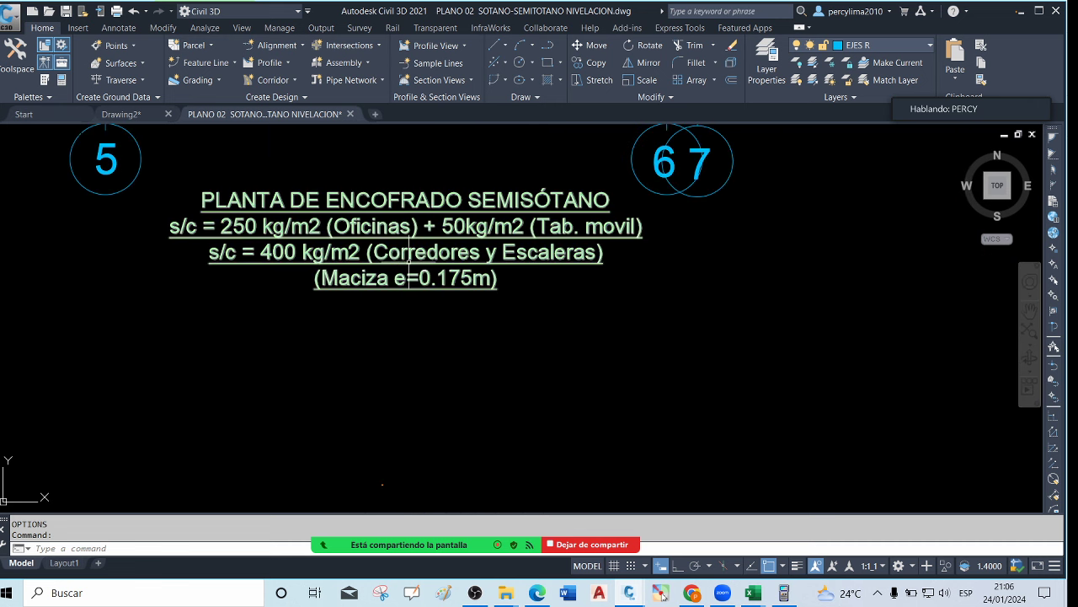
scroll(429, 236, "down", 12)
scroll(438, 292, "up", 4)
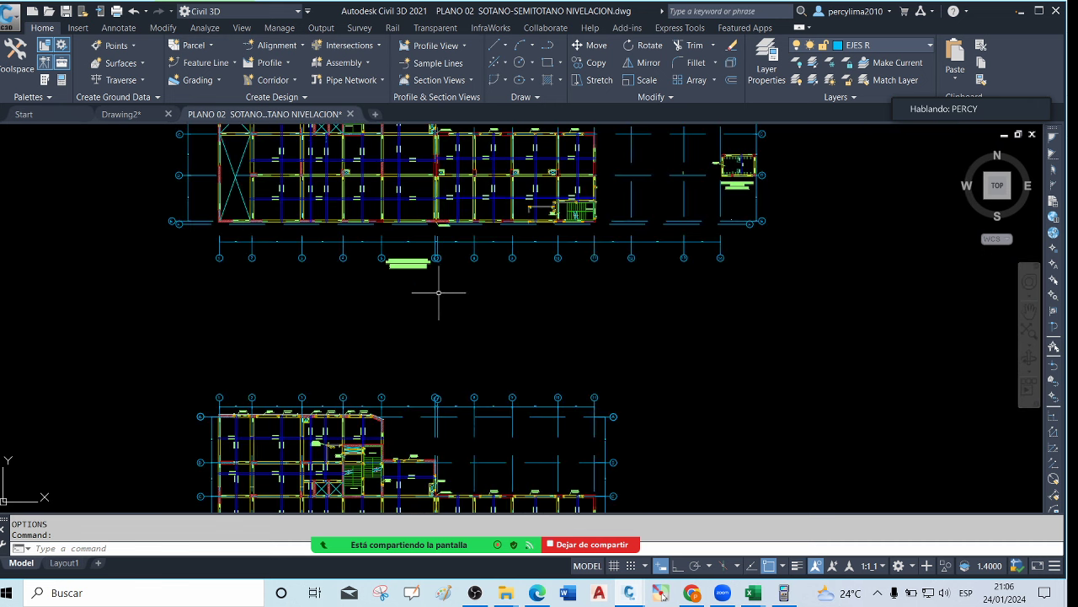
scroll(438, 292, "down", 5)
scroll(413, 331, "up", 10)
scroll(392, 303, "down", 8)
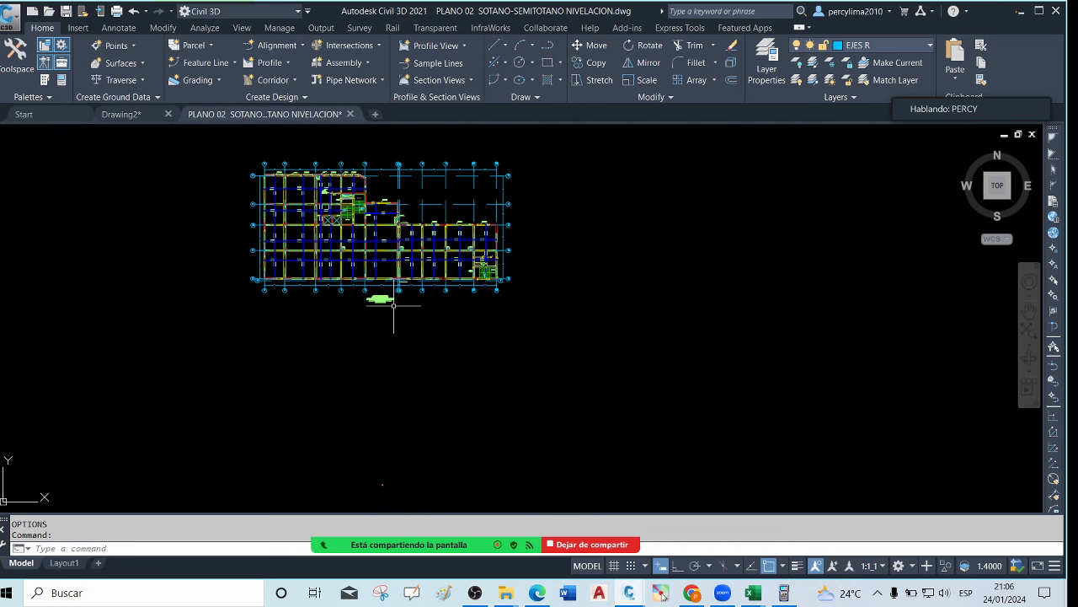
scroll(393, 305, "down", 5)
scroll(404, 253, "up", 3)
scroll(398, 206, "down", 6)
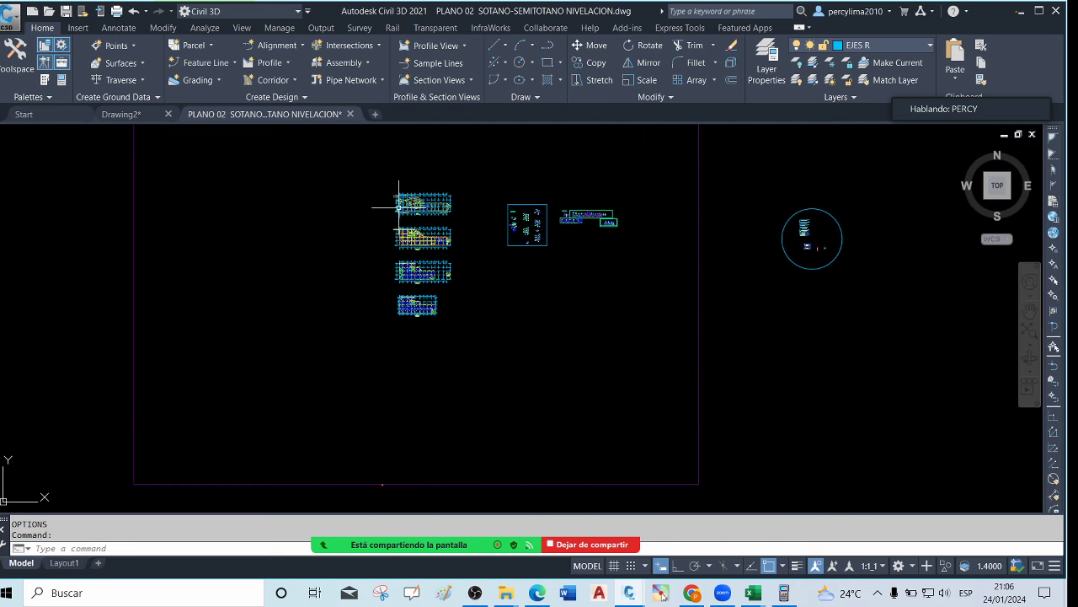
scroll(399, 206, "up", 6)
scroll(497, 310, "up", 3)
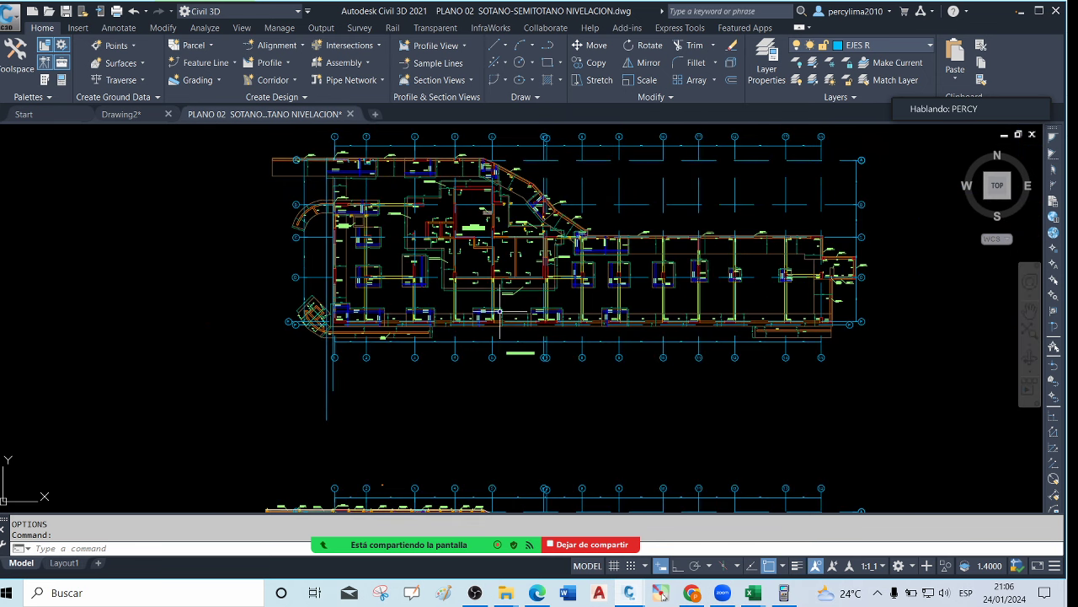
scroll(448, 367, "up", 8)
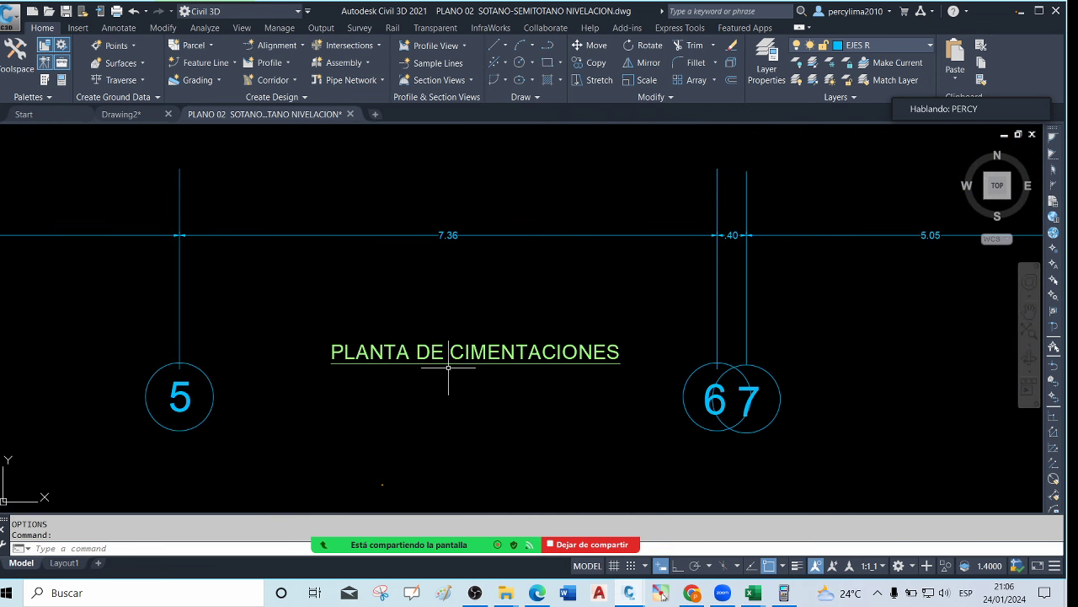
scroll(548, 371, "down", 6)
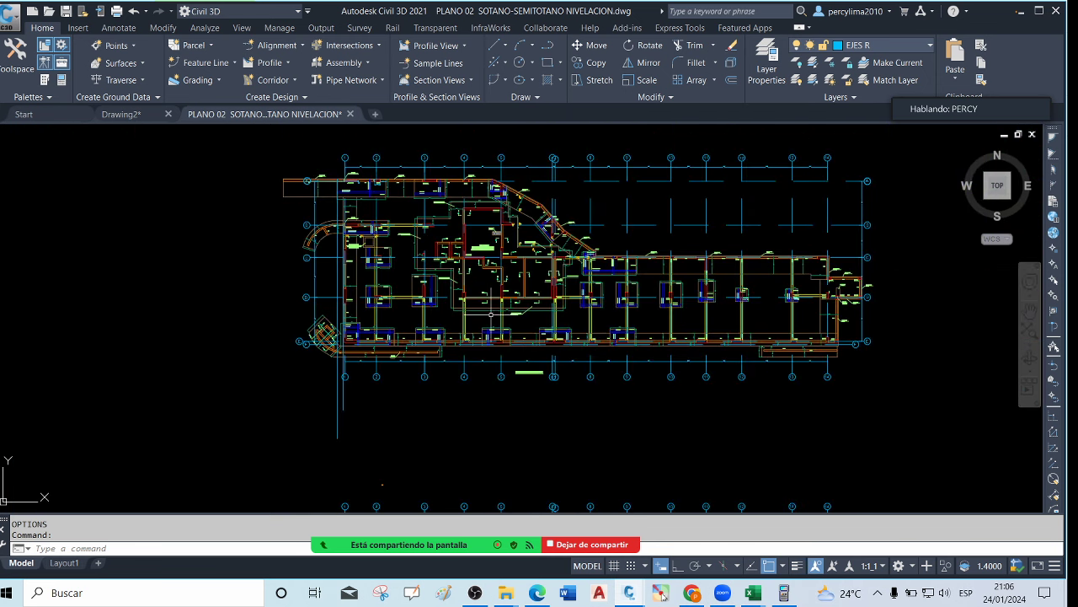
scroll(535, 368, "up", 2)
scroll(535, 368, "down", 5)
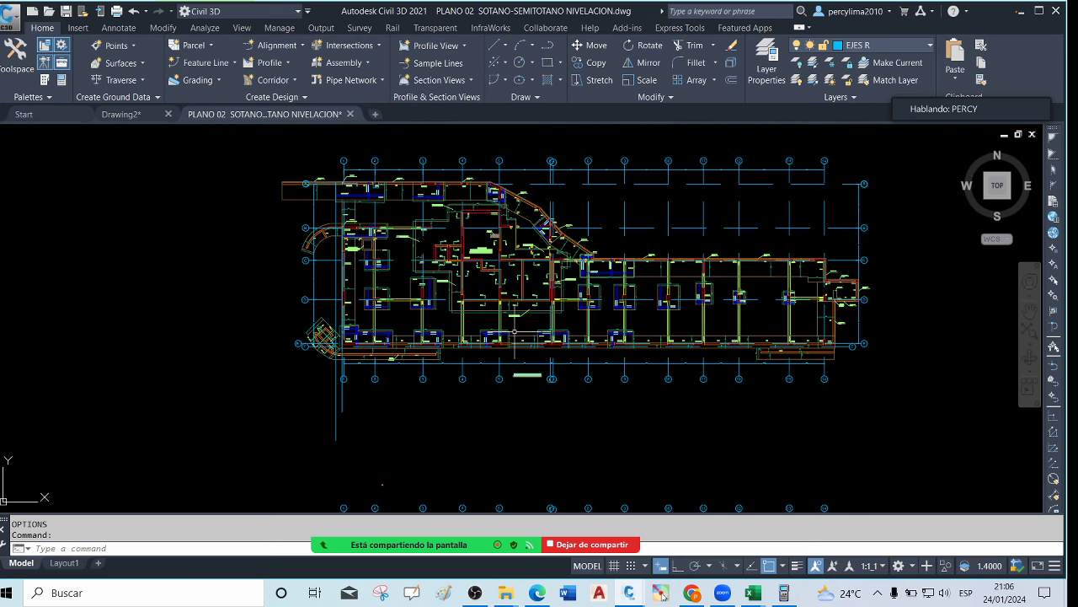
scroll(489, 266, "up", 3)
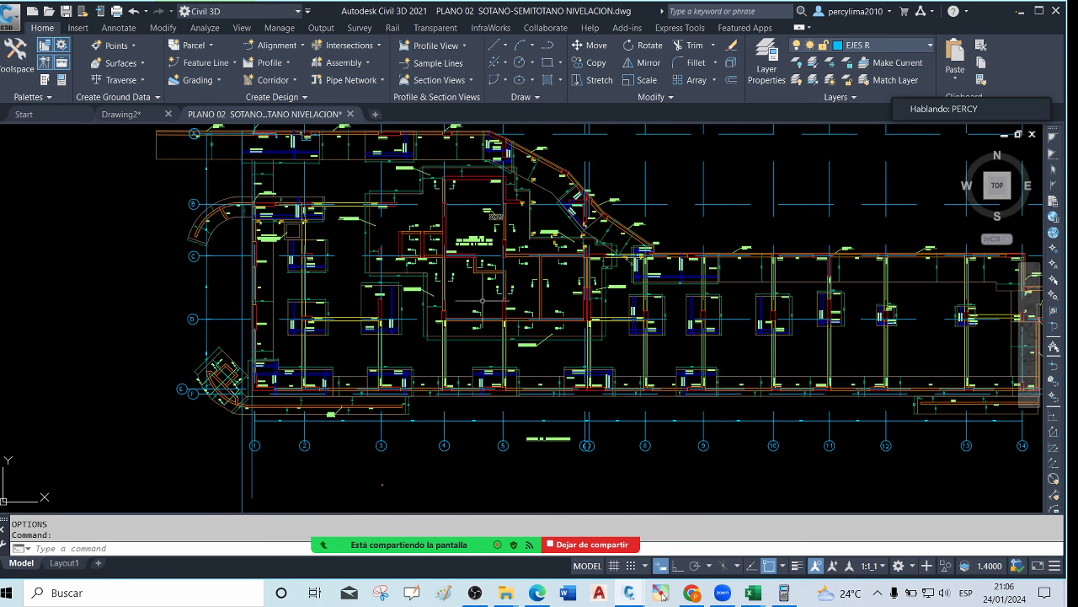
scroll(482, 299, "up", 2)
scroll(474, 288, "down", 2)
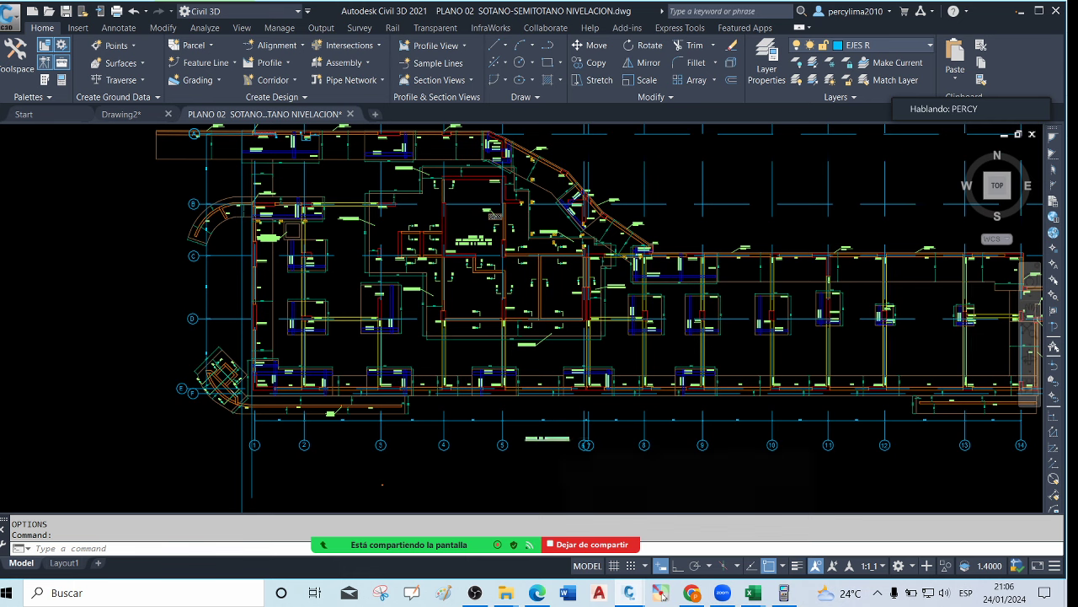
scroll(550, 439, "up", 4)
scroll(573, 455, "down", 4)
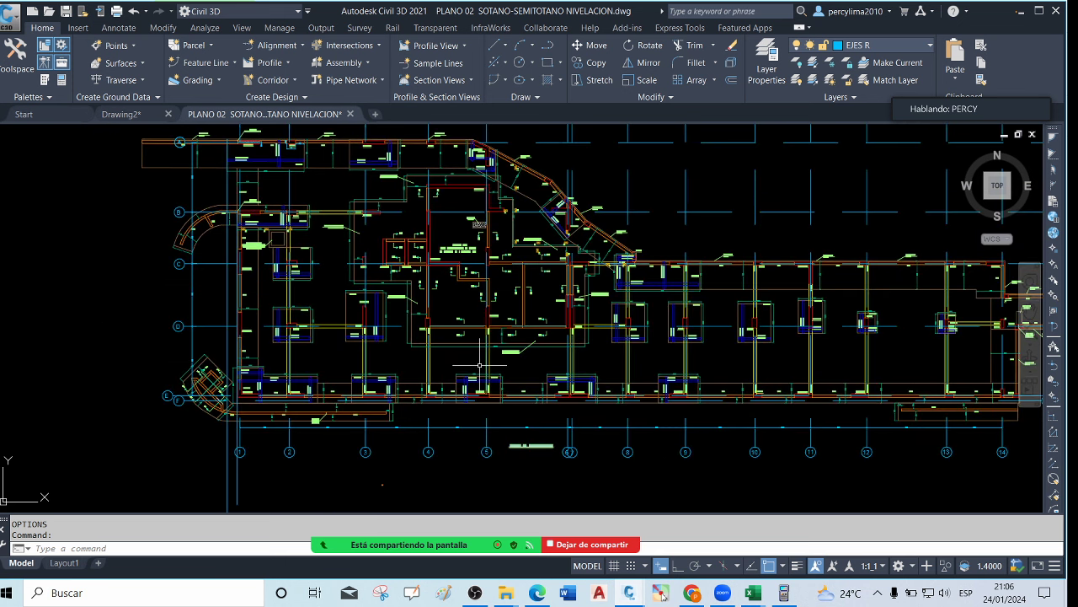
scroll(479, 364, "down", 2)
scroll(444, 323, "up", 4)
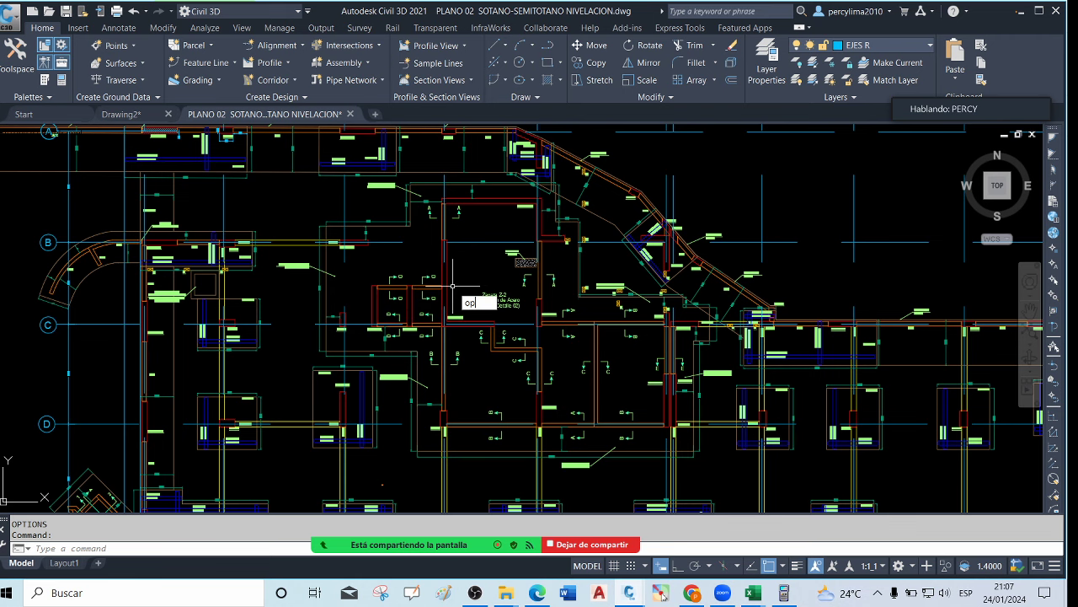
Set the 2D model space uniform background to White through OP > Colors, then bring up Zoom's annotation pens
type("OP")
key("Return")
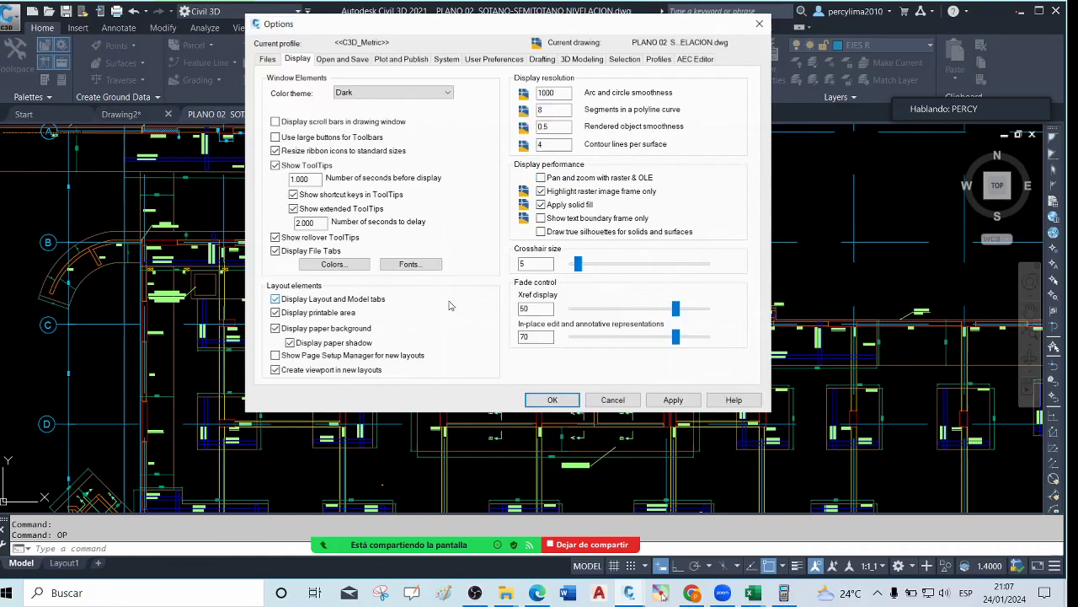
left_click(333, 264)
left_click(627, 145)
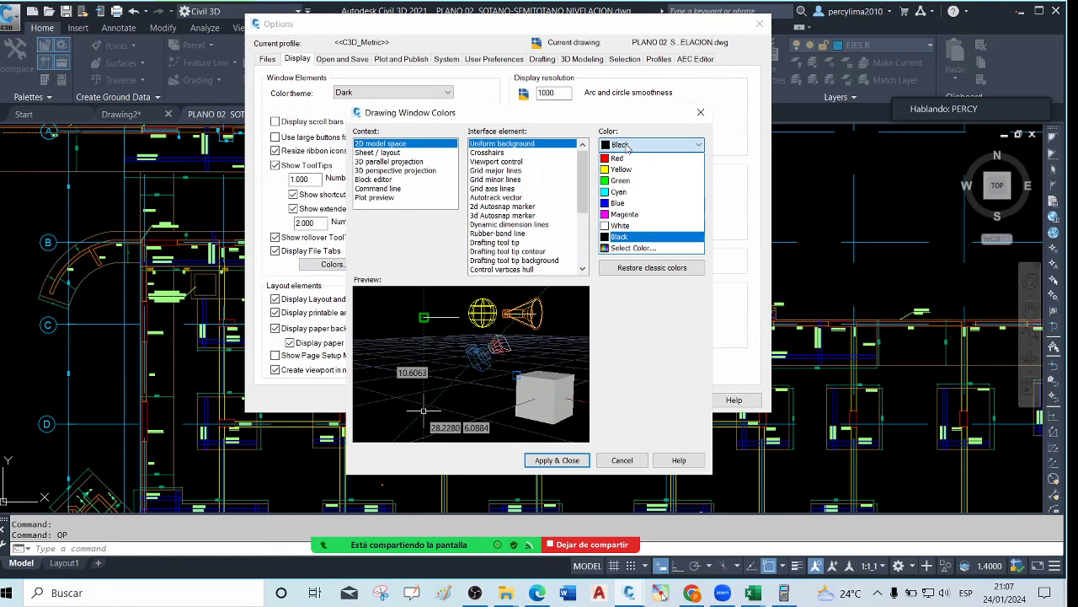
left_click(630, 229)
left_click(557, 459)
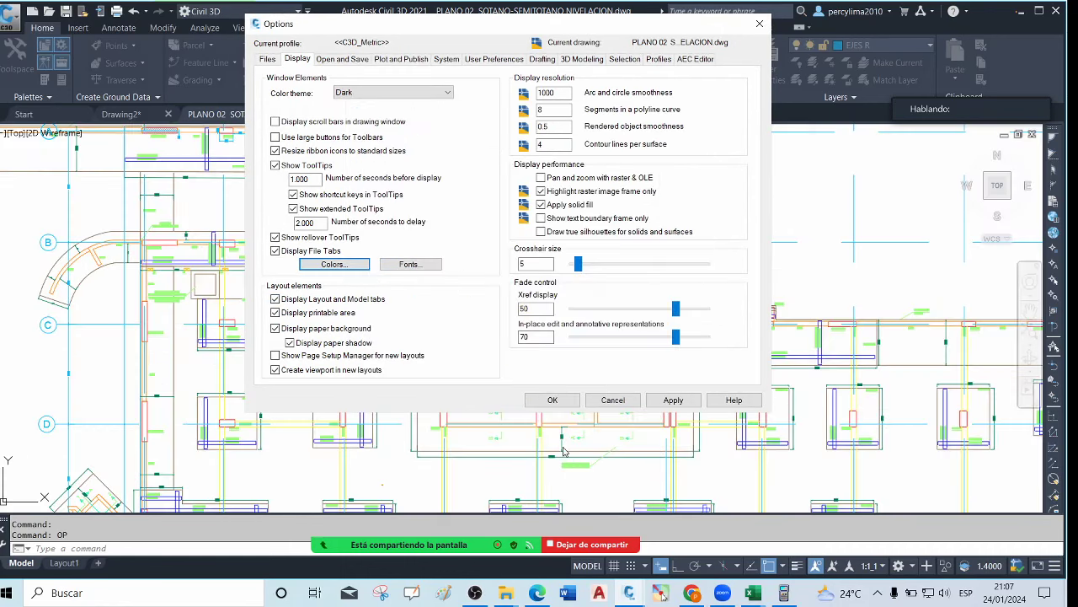
left_click(553, 400)
scroll(363, 311, "down", 4)
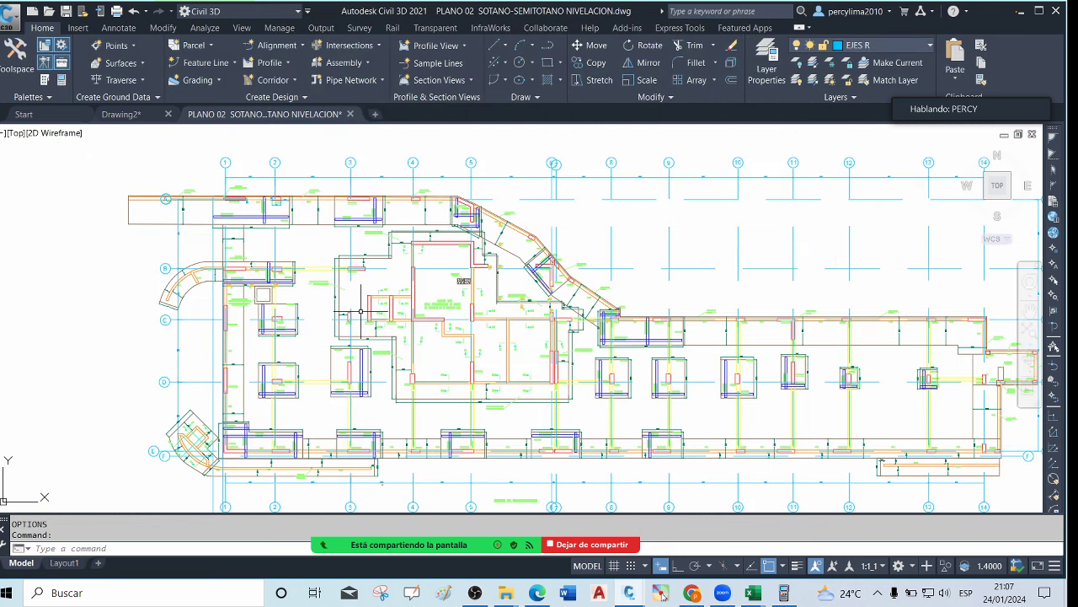
scroll(386, 322, "up", 2)
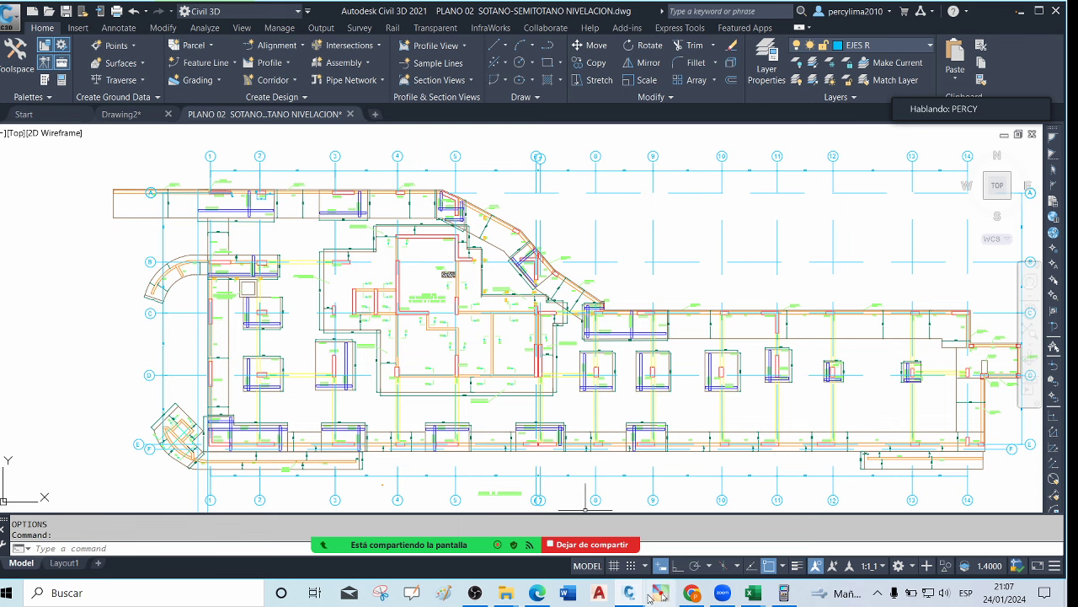
left_click(659, 595)
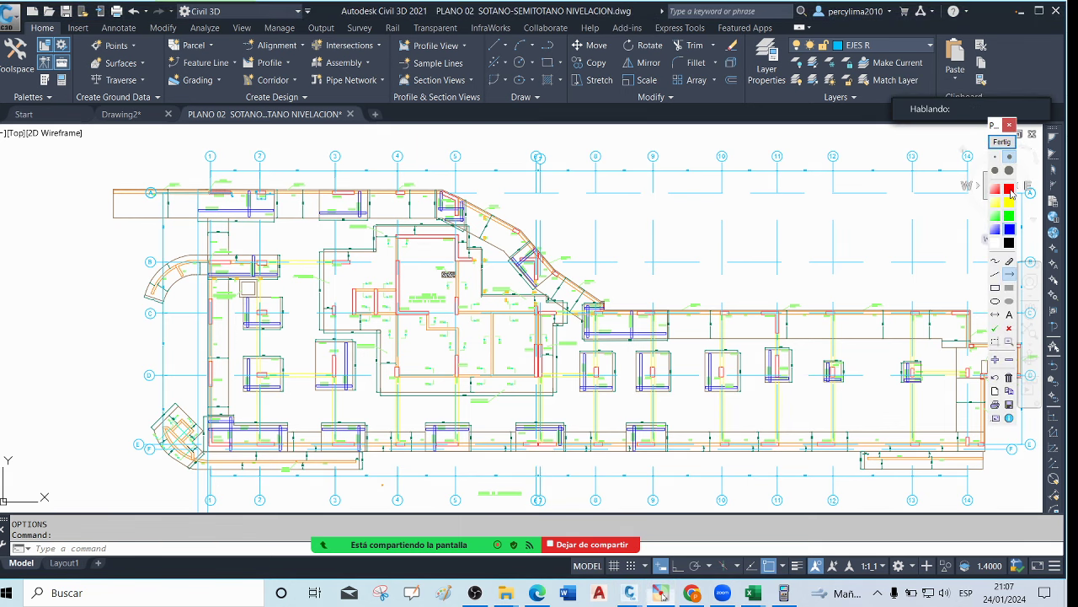
Outline the central basement's edges in red with straight annotation lines
left_click(995, 273)
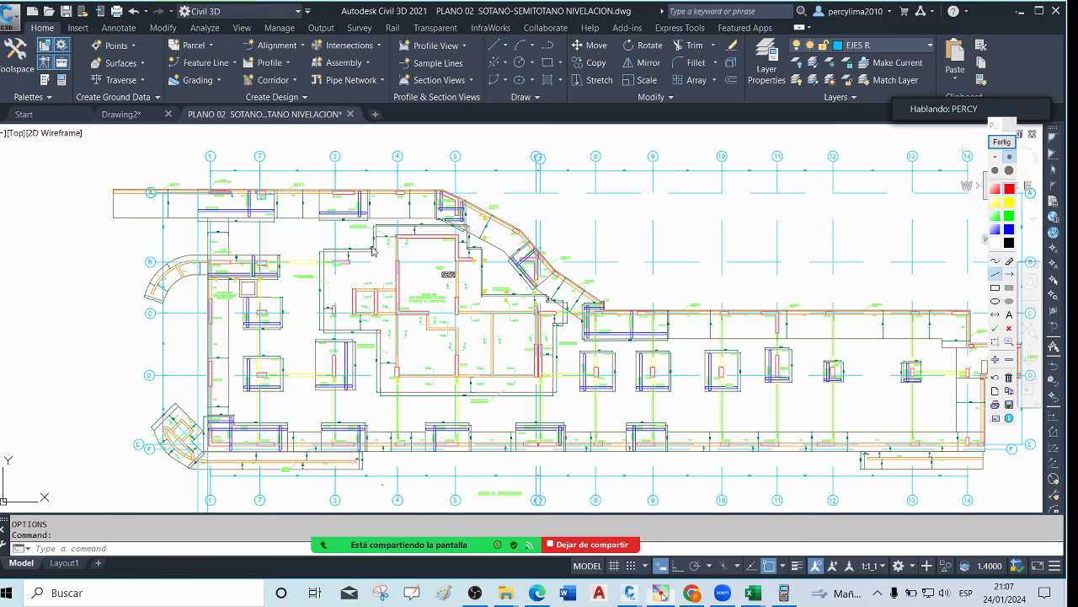
left_click_drag(450, 225, 471, 227)
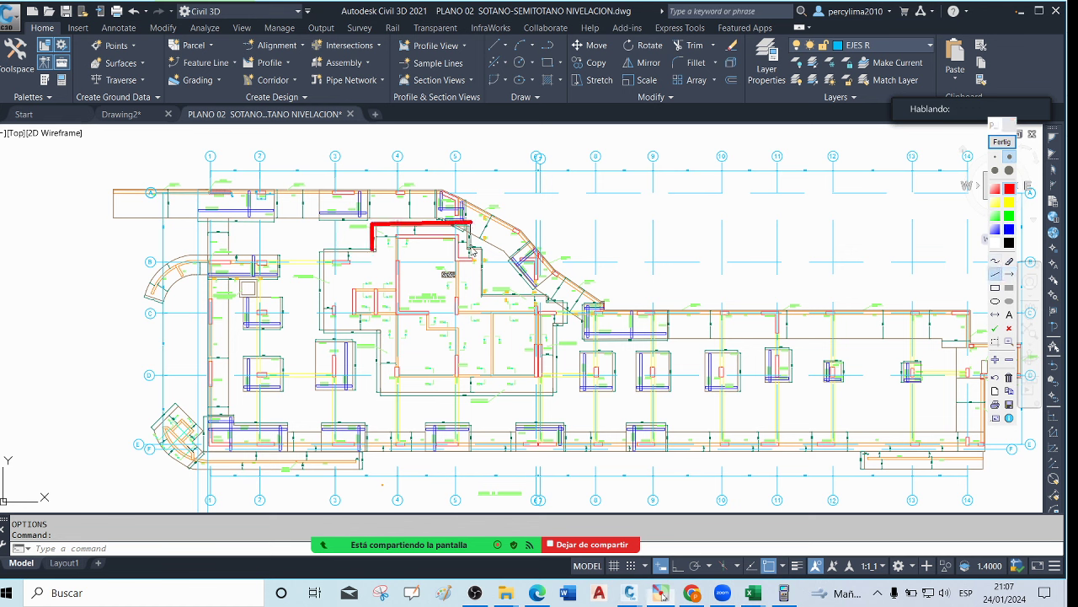
mouse_move(494, 293)
left_mouse_down()
mouse_move(564, 304)
mouse_move(560, 388)
mouse_move(386, 399)
mouse_move(383, 330)
left_mouse_up()
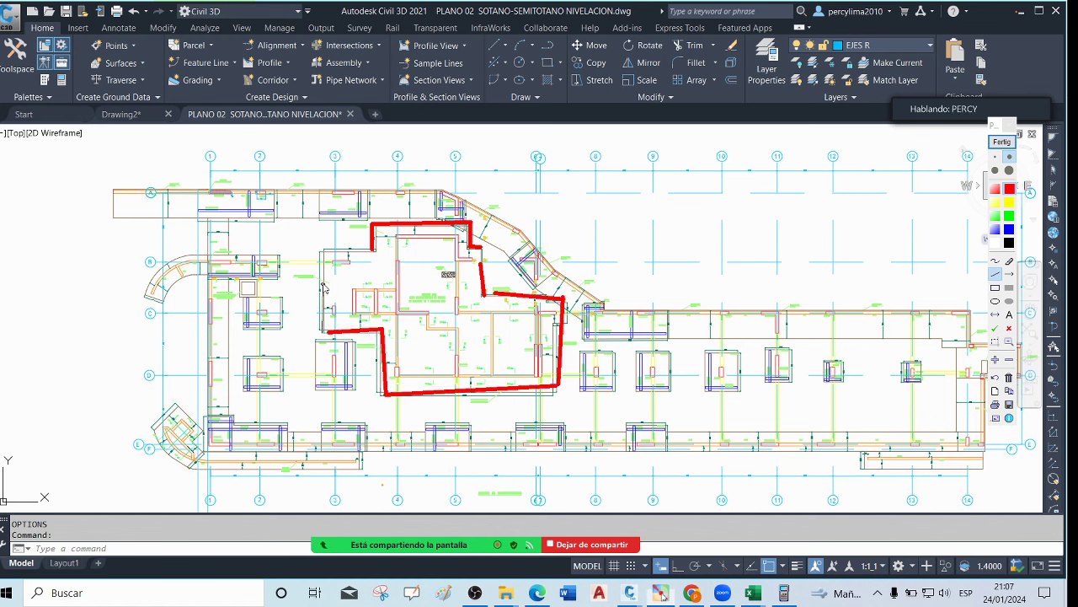
left_click_drag(324, 289, 321, 252)
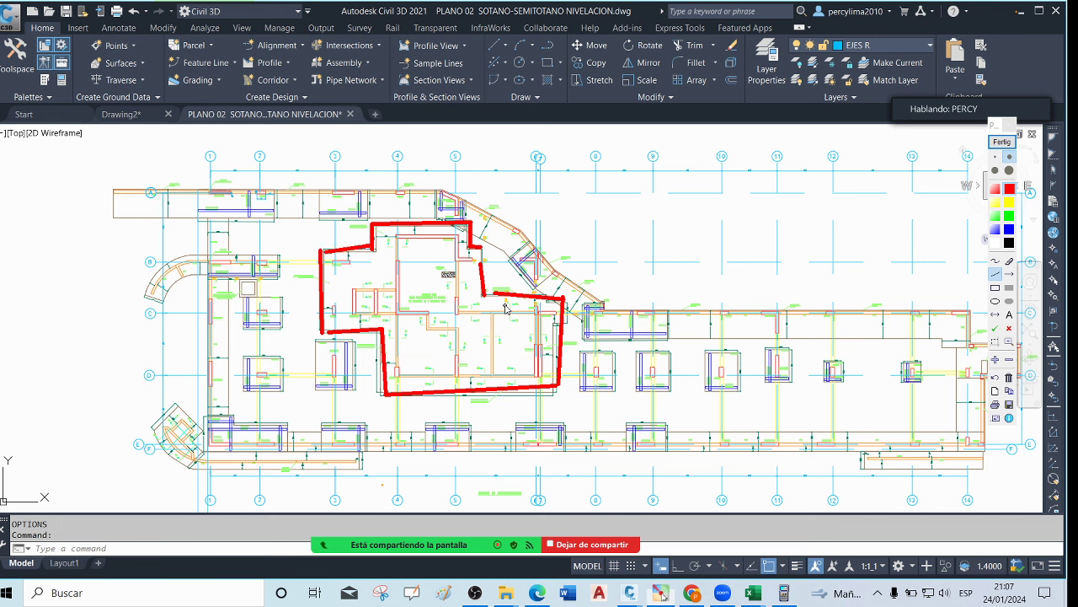
Mark the left, lower-left and lower-right footings with red diagonal strokes
left_click_drag(231, 294, 222, 301)
left_click_drag(278, 285, 210, 389)
left_click_drag(291, 372, 244, 421)
left_click_drag(344, 402, 325, 433)
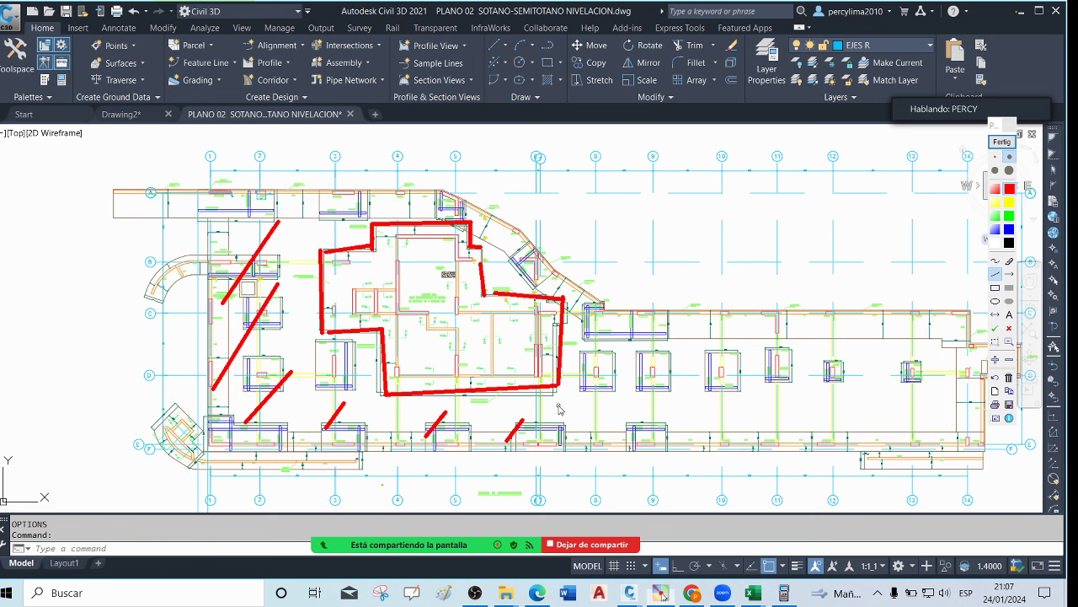
left_click_drag(374, 222, 327, 226)
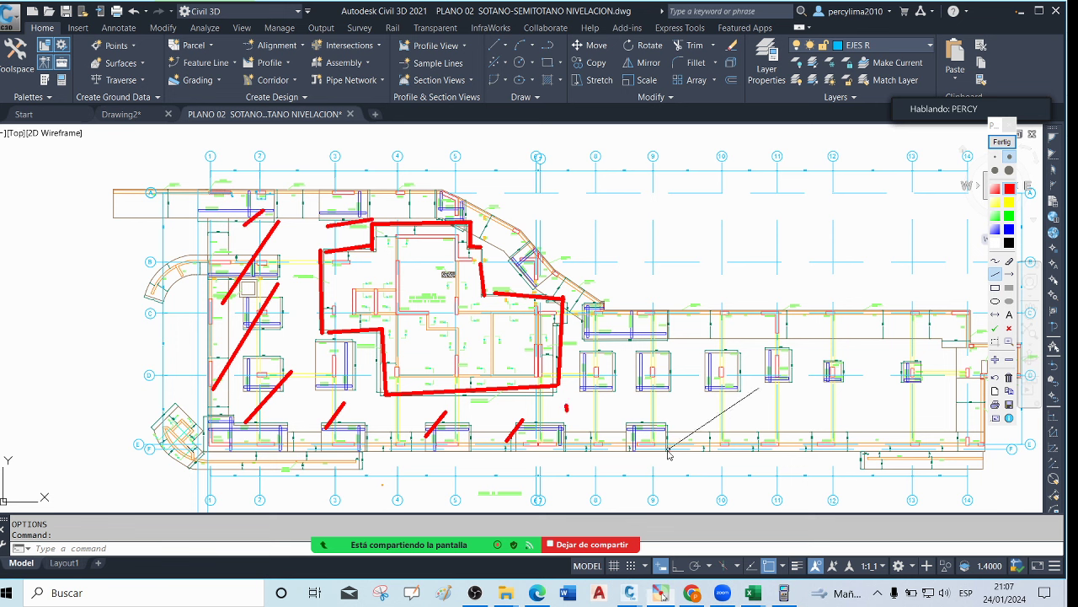
left_click_drag(668, 452, 660, 444)
Mark the footings around columns 10–13 in red, then close the annotations, clearing the marks
left_click_drag(697, 358, 707, 345)
left_click_drag(774, 335, 839, 382)
left_click_drag(952, 393, 849, 410)
left_click_drag(792, 367, 749, 369)
left_click_drag(721, 376, 693, 390)
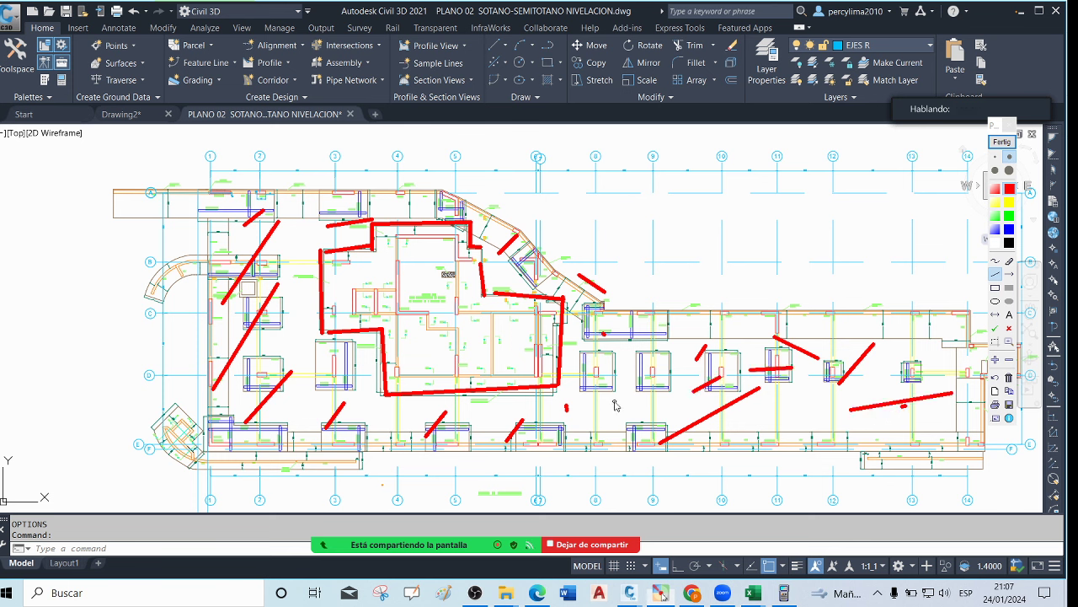
left_click(1011, 124)
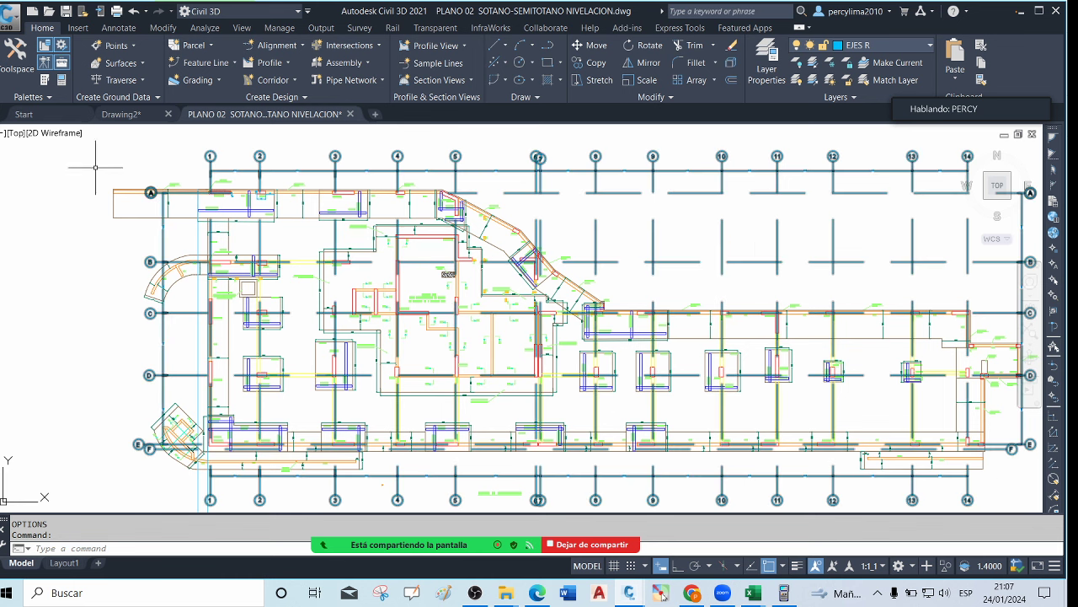
Set the model space uniform background colour back to Black through Options (OP)
scroll(383, 271, "down", 6)
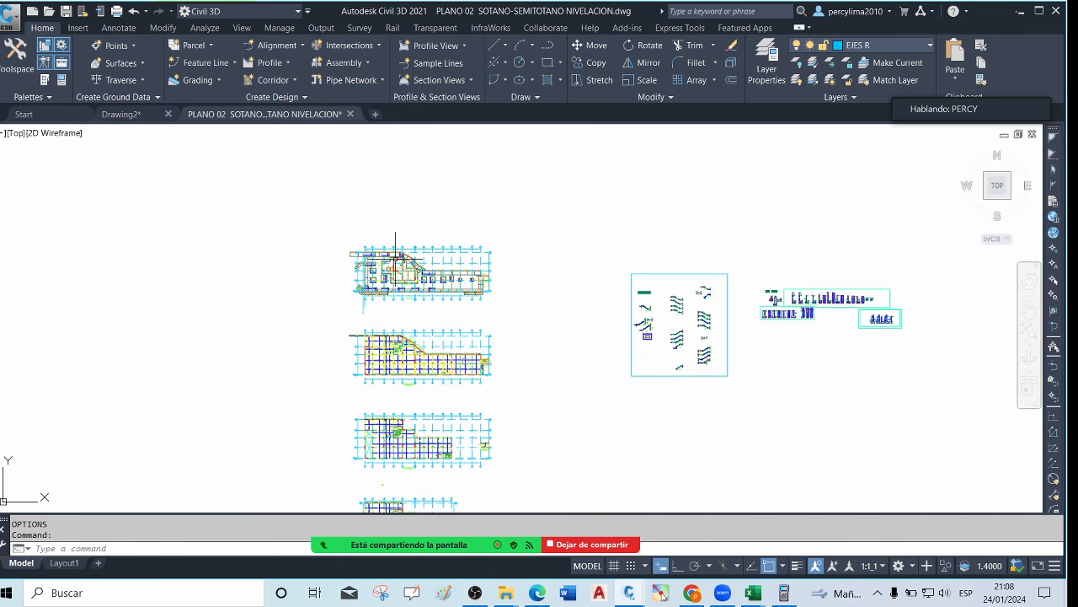
scroll(378, 258, "up", 4)
scroll(378, 257, "up", 8)
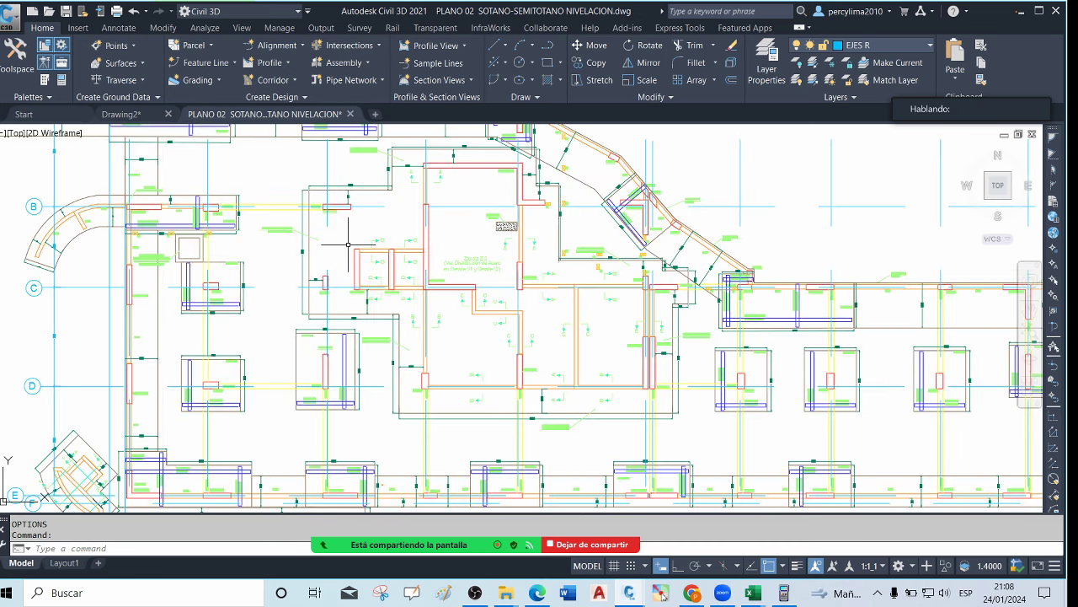
scroll(381, 271, "down", 5)
scroll(413, 274, "up", 3)
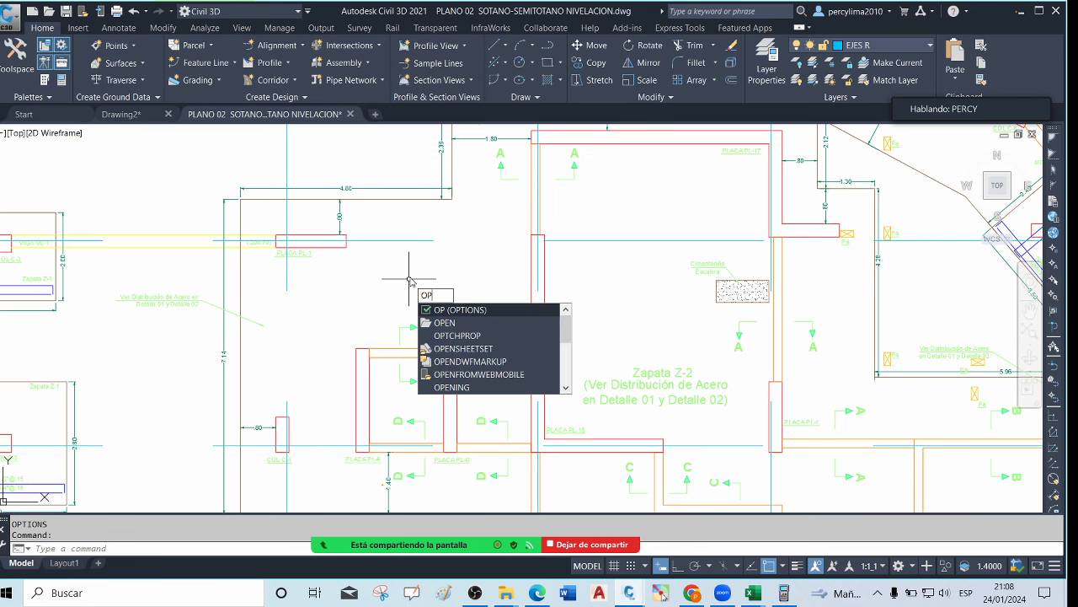
key("Return")
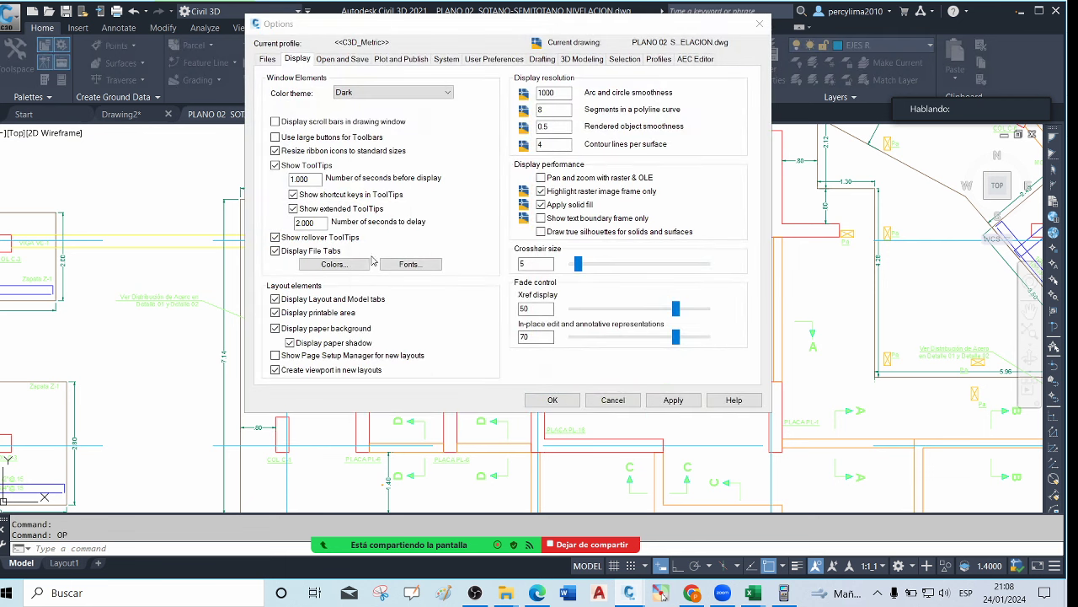
left_click(332, 264)
left_click(651, 145)
left_click(620, 237)
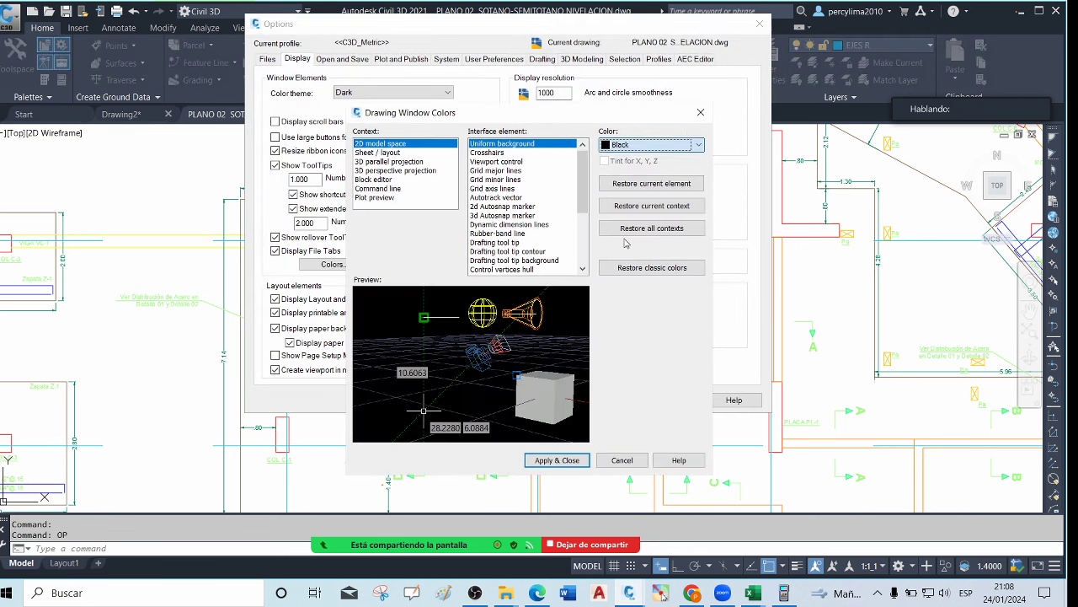
left_click(557, 460)
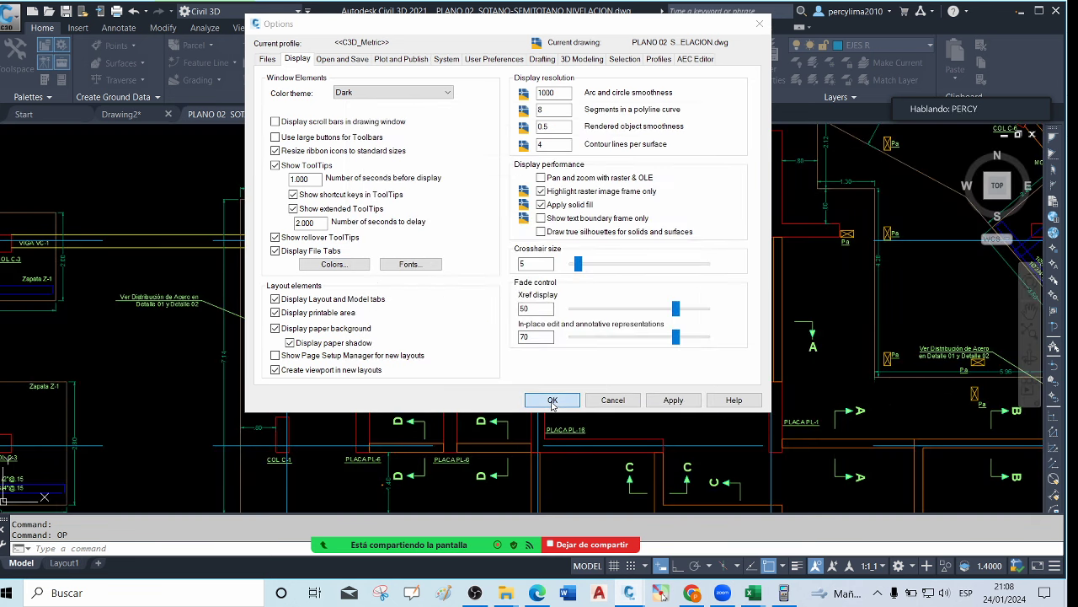
left_click(544, 400)
scroll(500, 260, "down", 5)
scroll(472, 286, "up", 6)
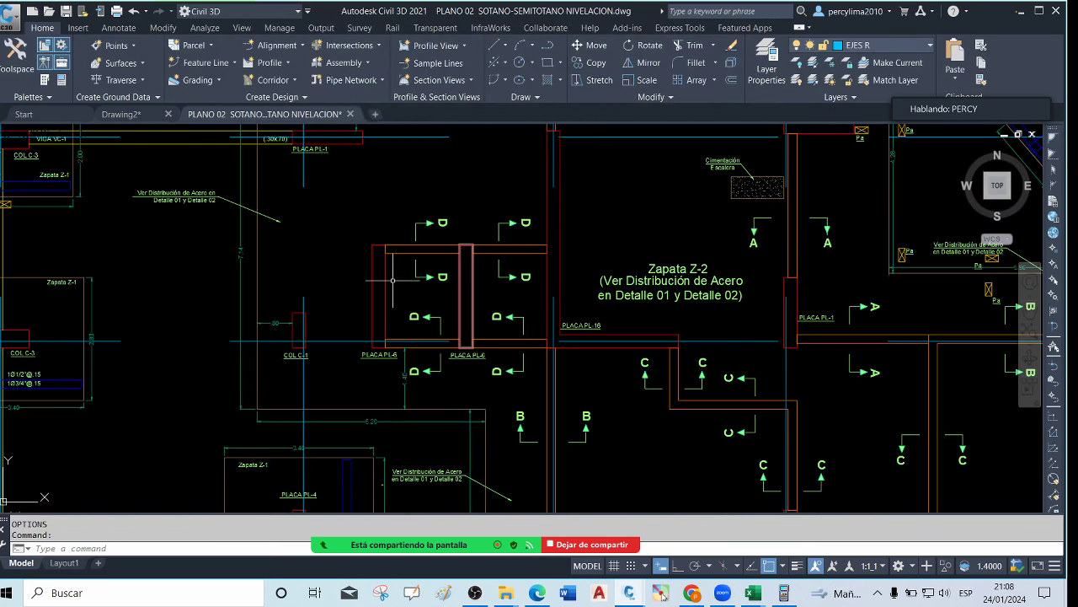
scroll(408, 274, "down", 2)
scroll(509, 176, "down", 4)
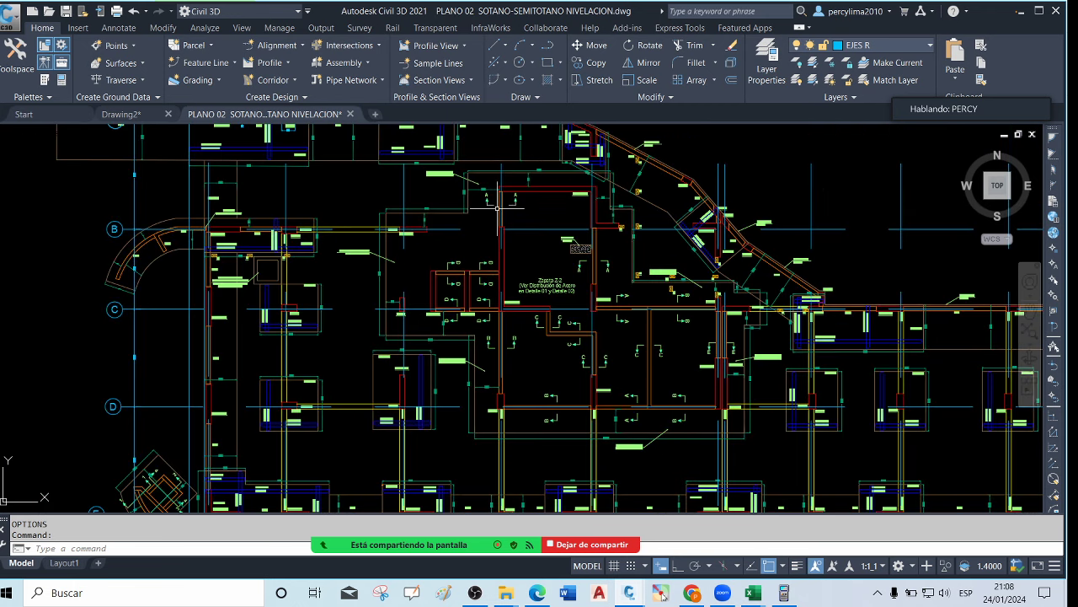
scroll(498, 201, "up", 5)
scroll(498, 200, "down", 4)
scroll(464, 286, "up", 5)
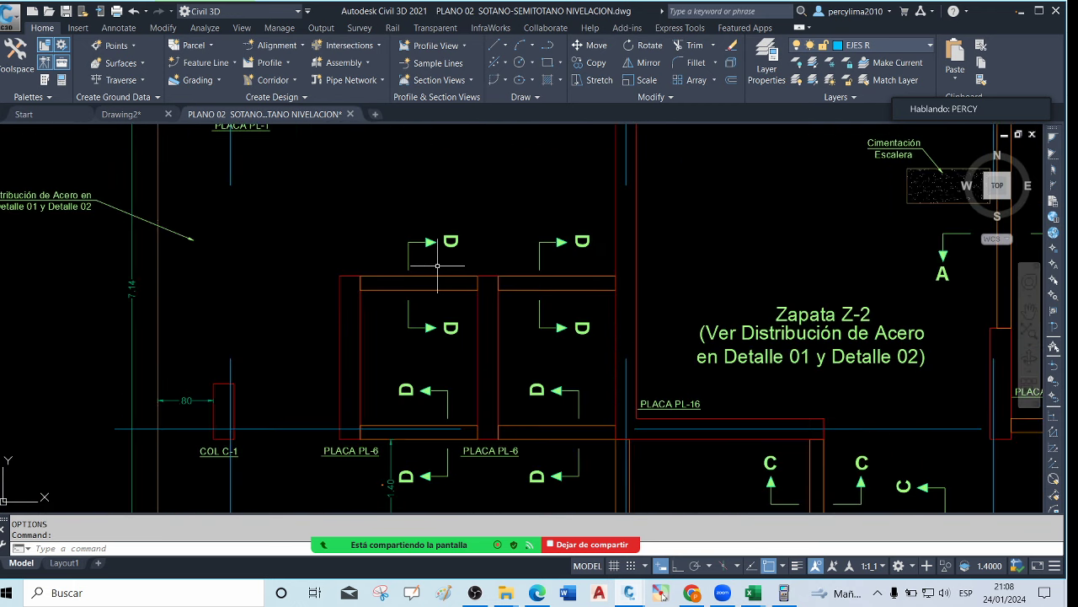
scroll(439, 277, "down", 4)
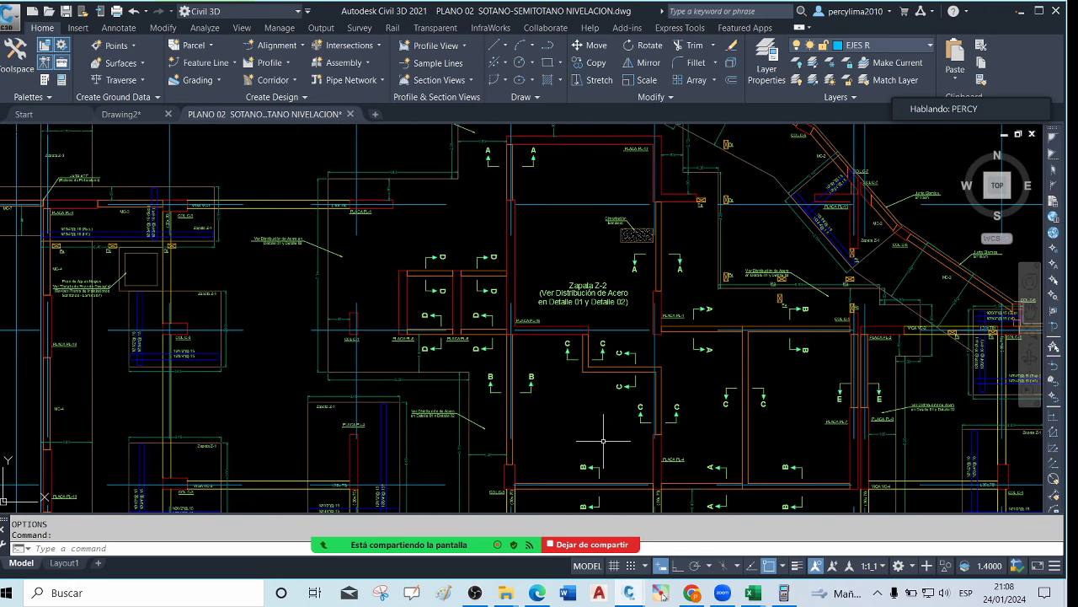
scroll(843, 404, "up", 2)
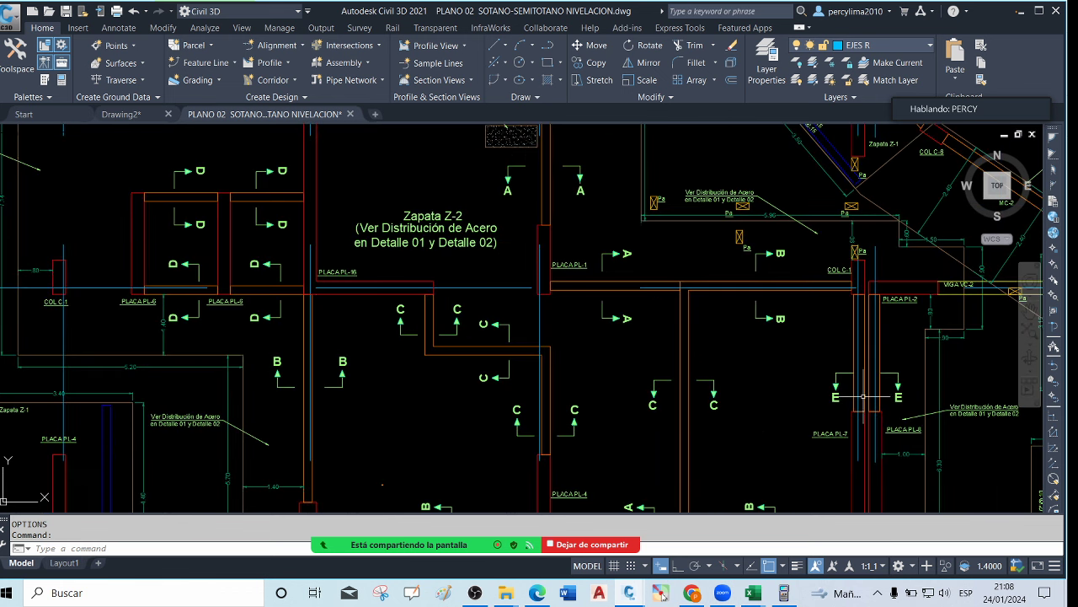
scroll(868, 387, "down", 4)
scroll(611, 242, "up", 6)
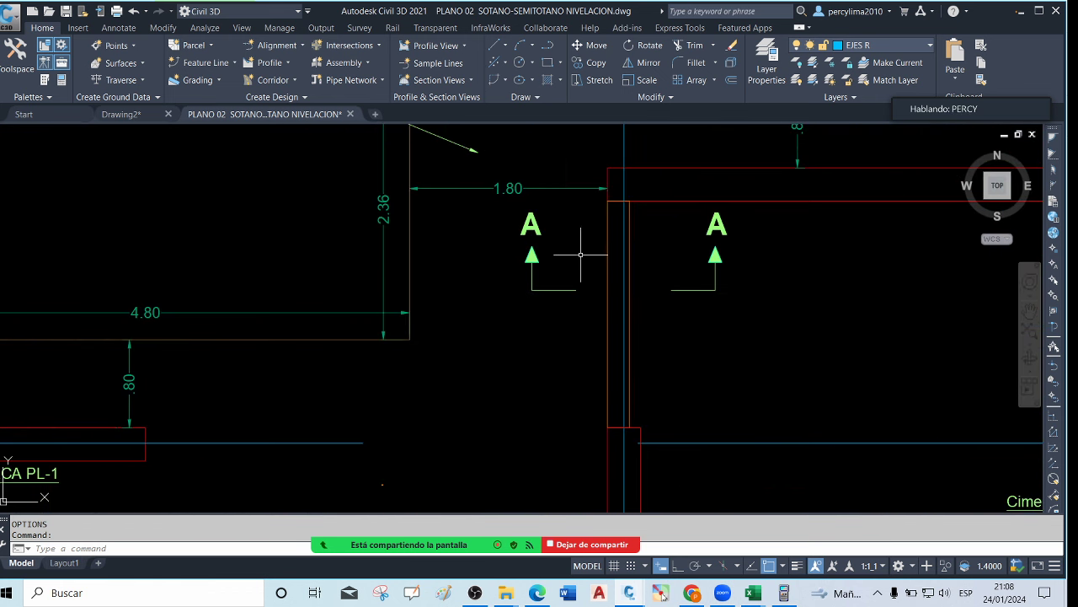
scroll(580, 253, "down", 3)
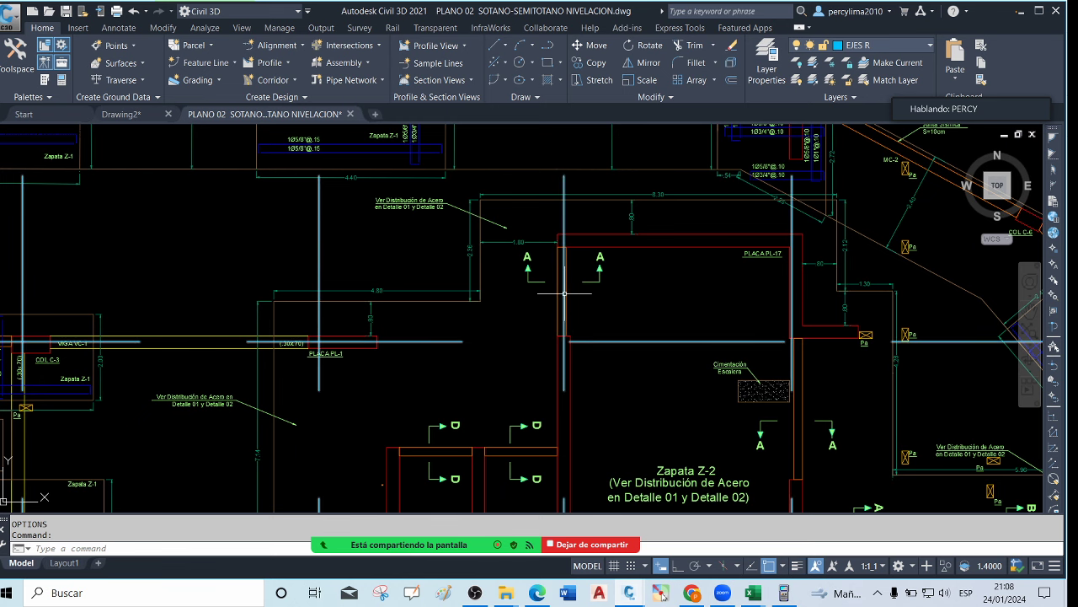
scroll(563, 287, "up", 2)
scroll(471, 253, "down", 10)
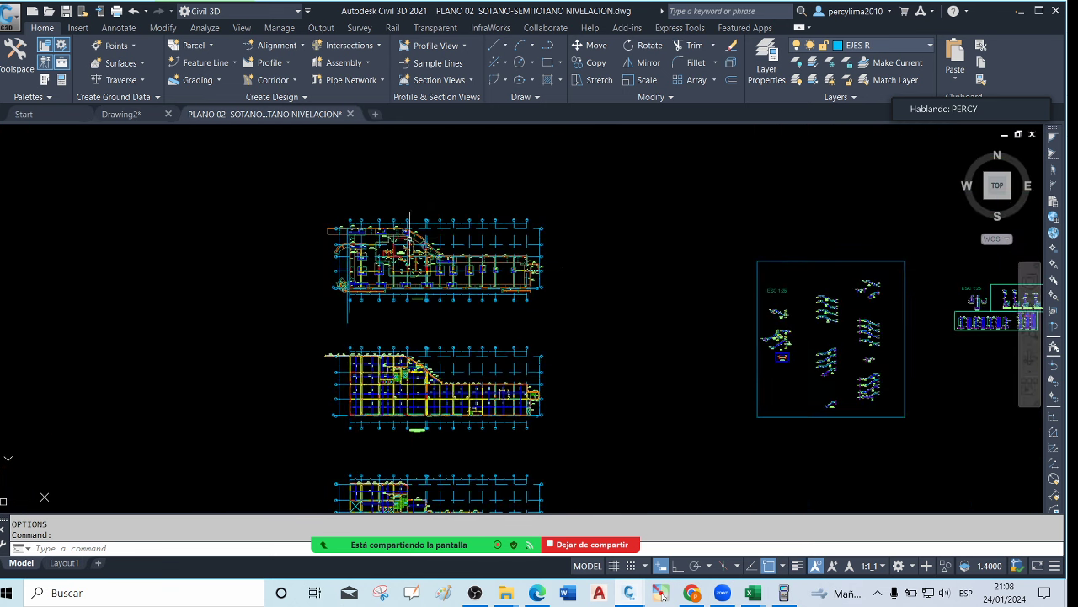
scroll(410, 244, "down", 5)
scroll(565, 286, "up", 7)
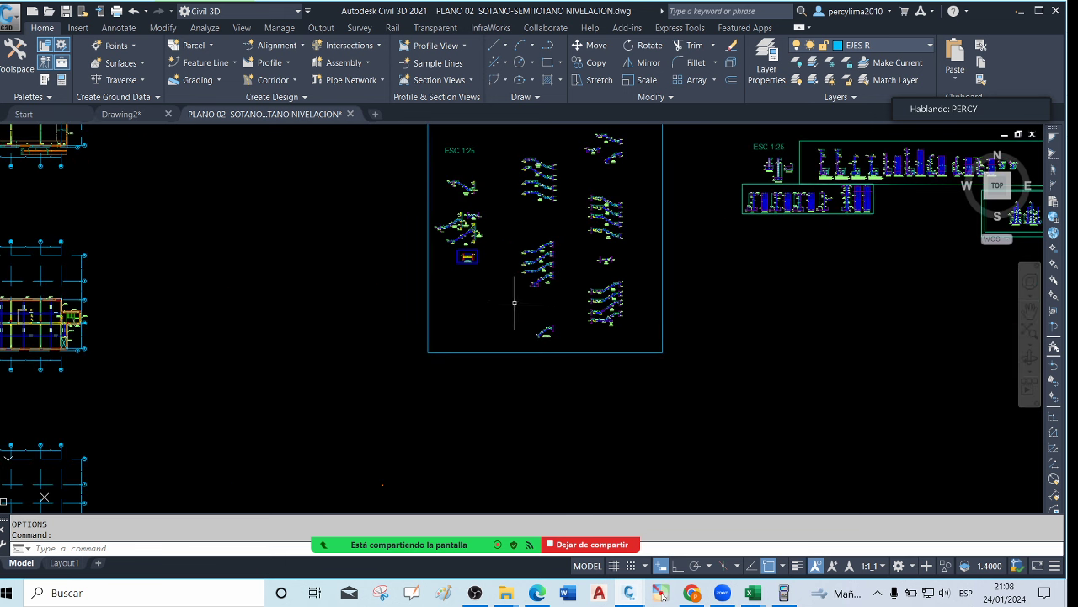
scroll(514, 302, "down", 2)
scroll(506, 253, "up", 8)
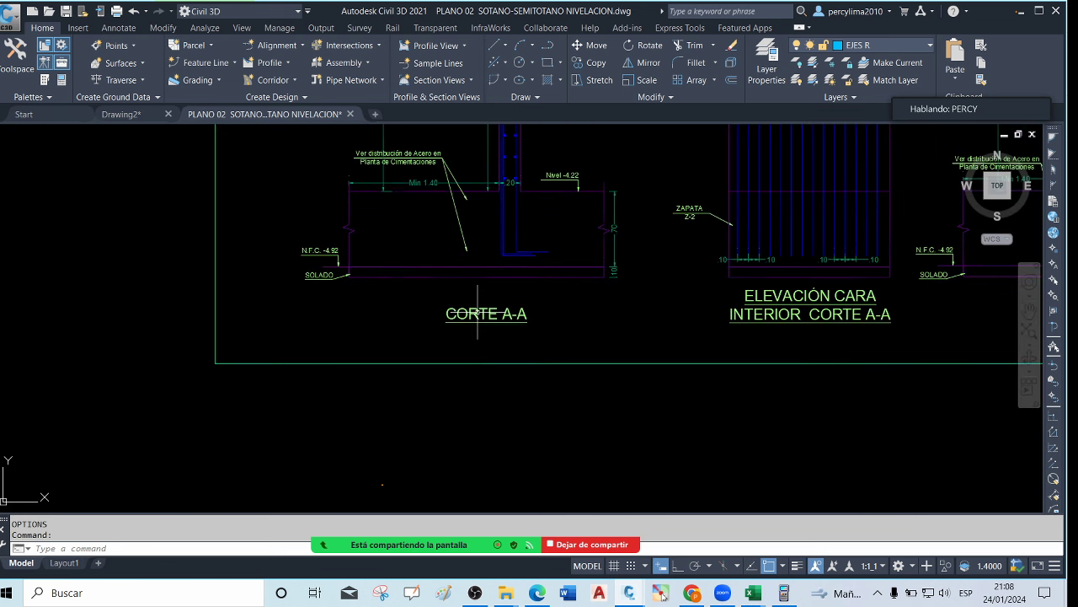
scroll(477, 316, "down", 4)
scroll(498, 371, "up", 6)
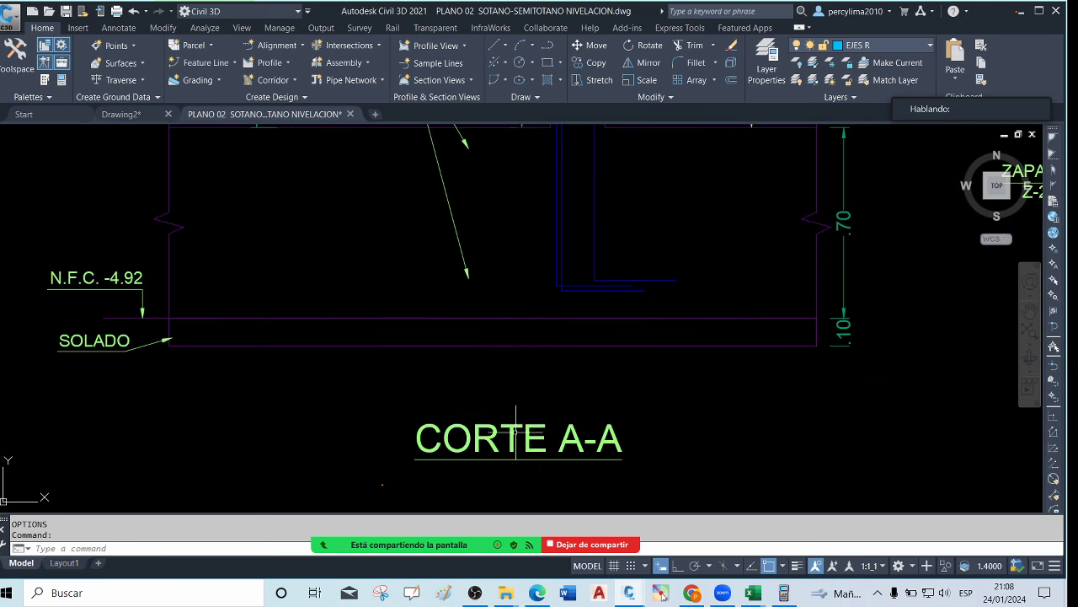
scroll(516, 434, "down", 2)
scroll(518, 442, "up", 2)
scroll(525, 432, "down", 4)
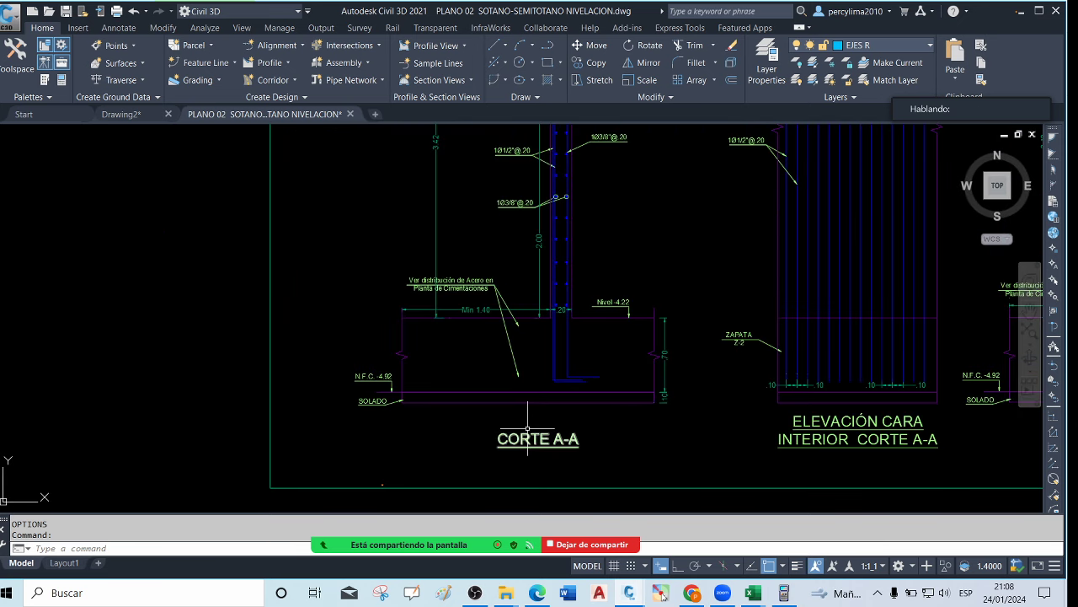
scroll(527, 429, "down", 3)
scroll(455, 438, "up", 6)
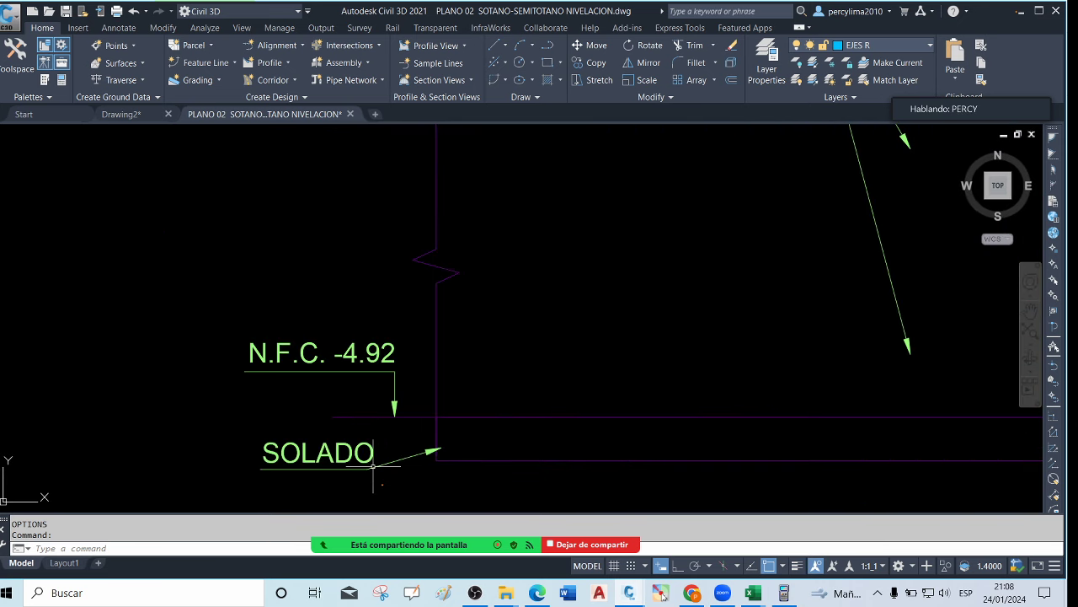
scroll(471, 354, "up", 3)
scroll(494, 385, "down", 3)
scroll(337, 300, "up", 3)
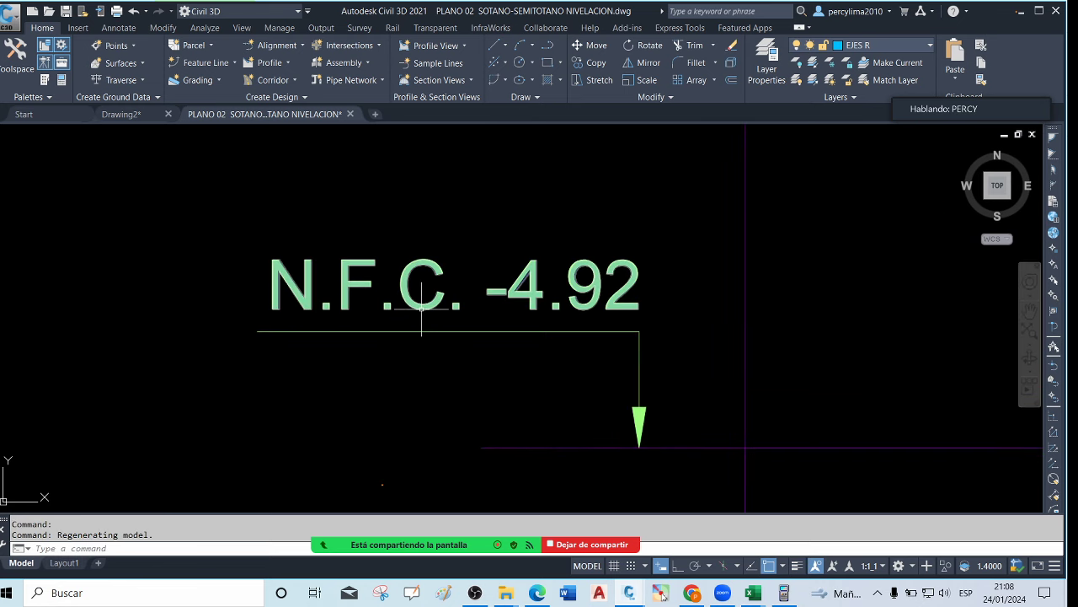
scroll(425, 308, "down", 1)
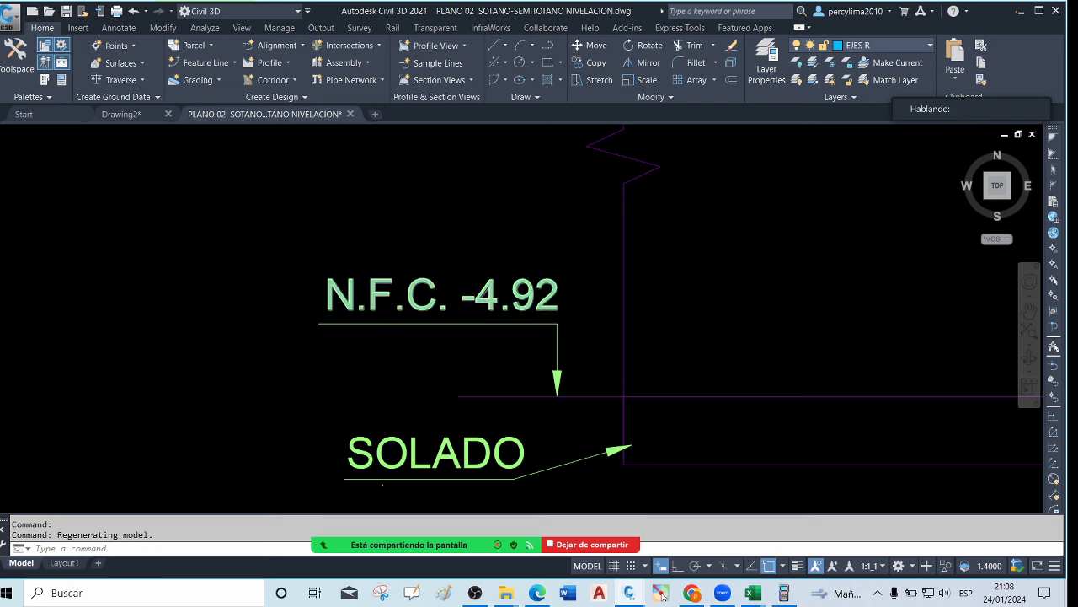
scroll(490, 307, "up", 2)
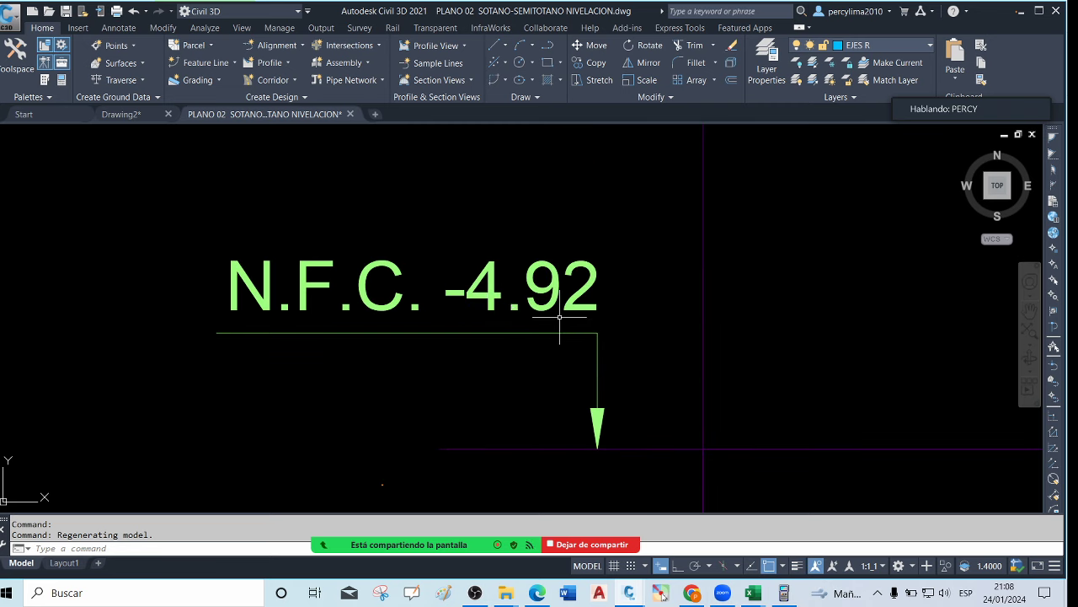
scroll(614, 320, "down", 4)
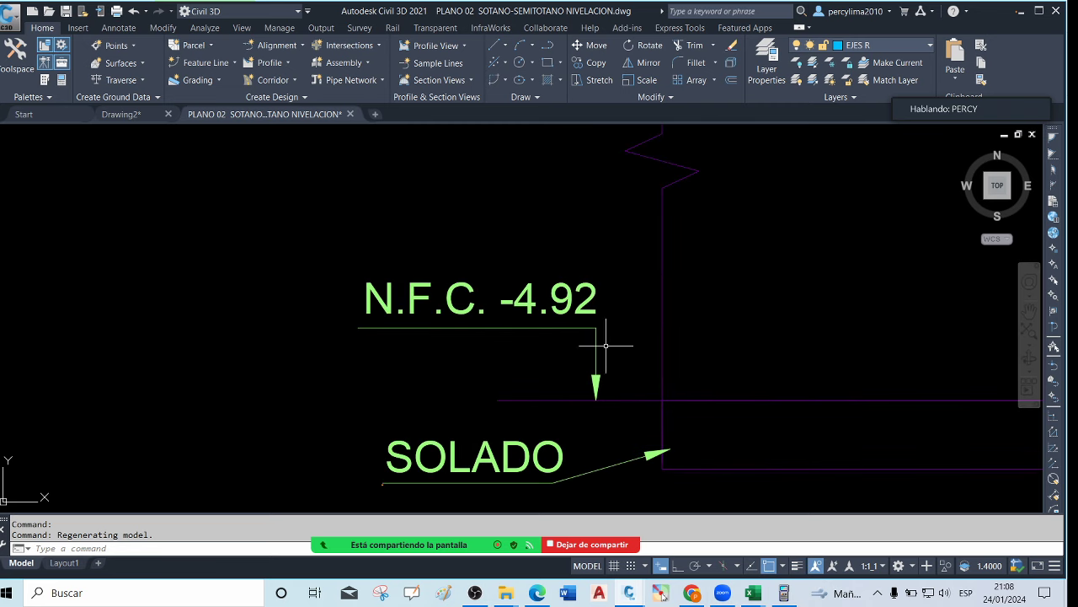
scroll(614, 373, "up", 3)
scroll(611, 369, "down", 5)
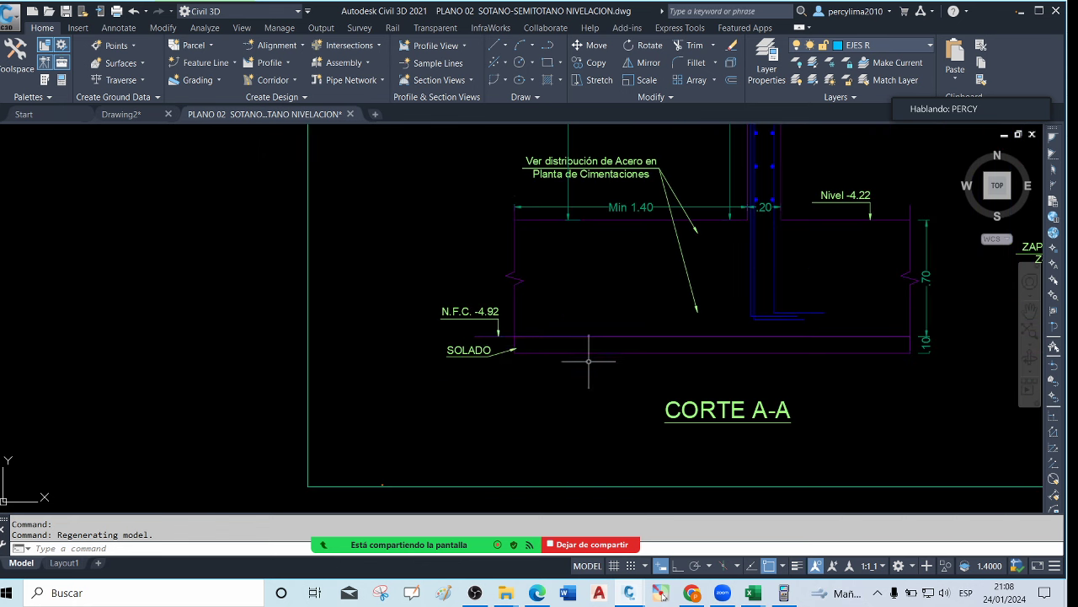
scroll(762, 330, "up", 4)
scroll(705, 331, "down", 2)
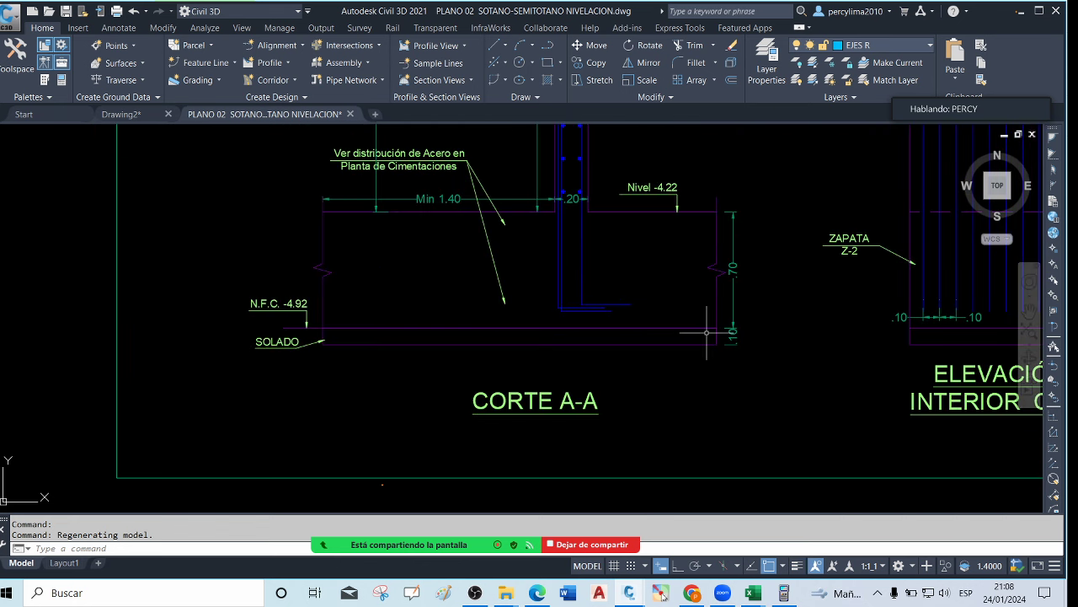
scroll(312, 308, "up", 2)
scroll(312, 307, "down", 6)
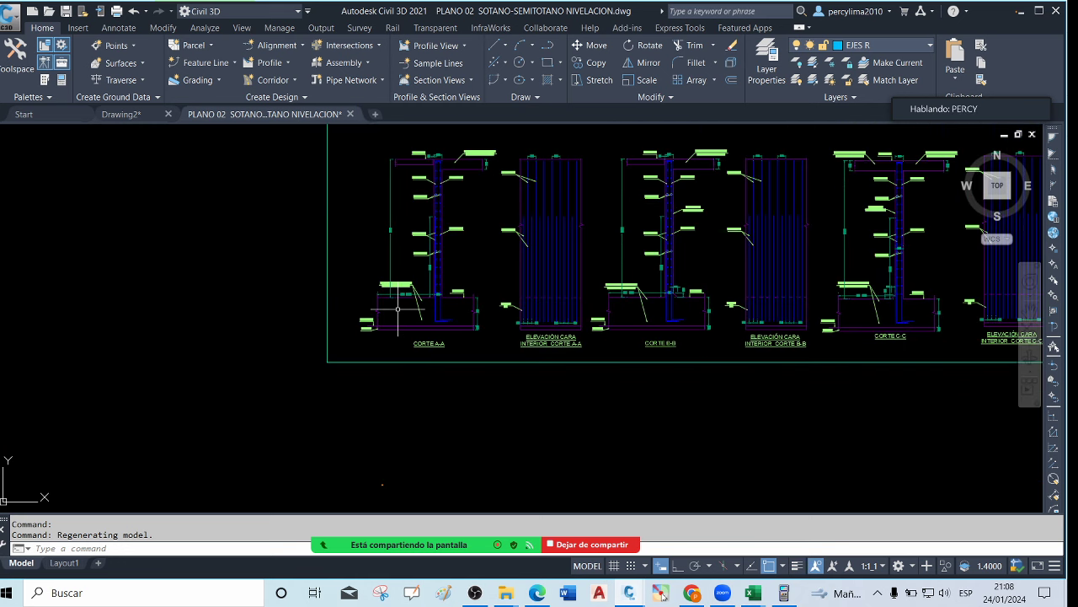
scroll(408, 291, "up", 4)
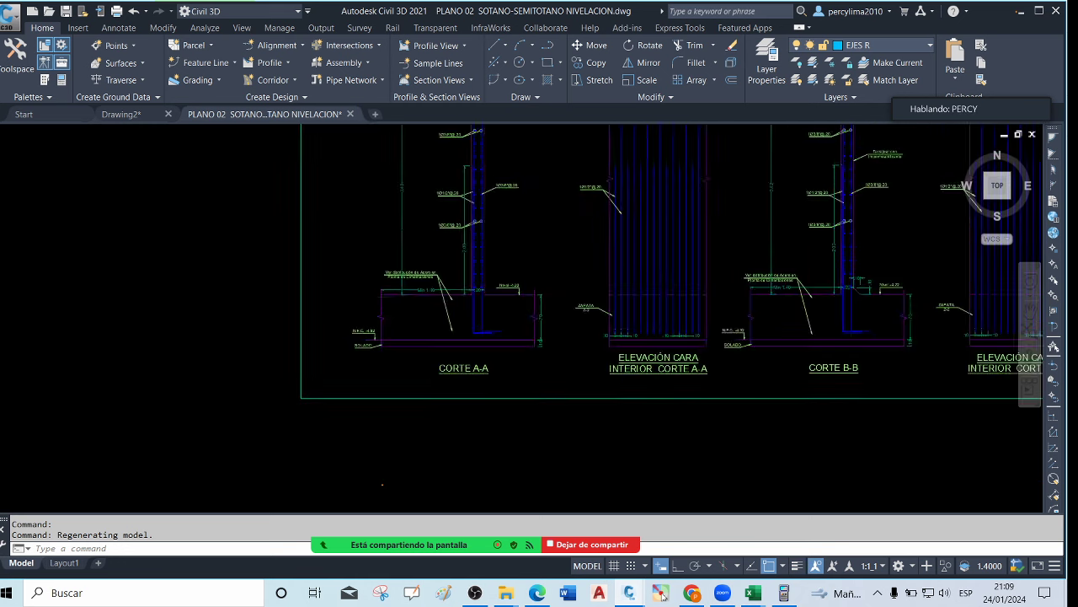
scroll(393, 357, "down", 1)
scroll(402, 377, "up", 2)
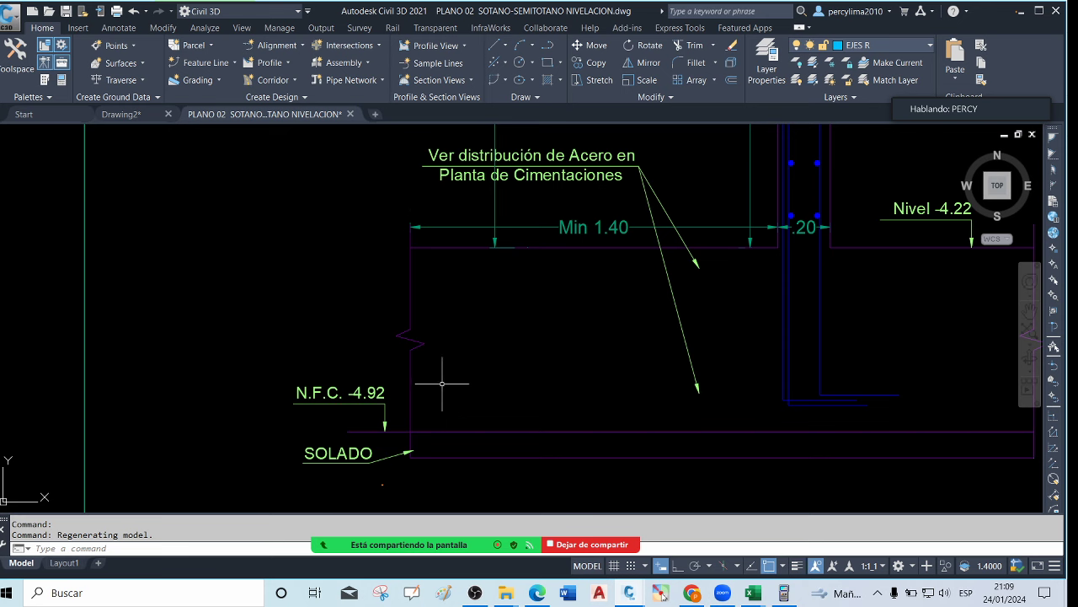
scroll(441, 384, "down", 3)
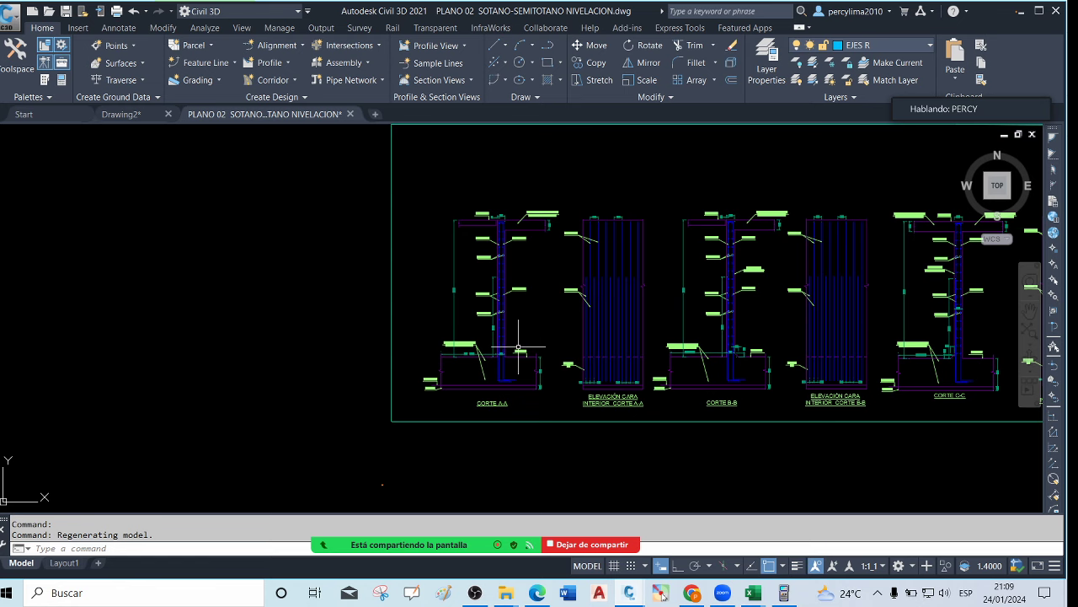
scroll(520, 336, "up", 5)
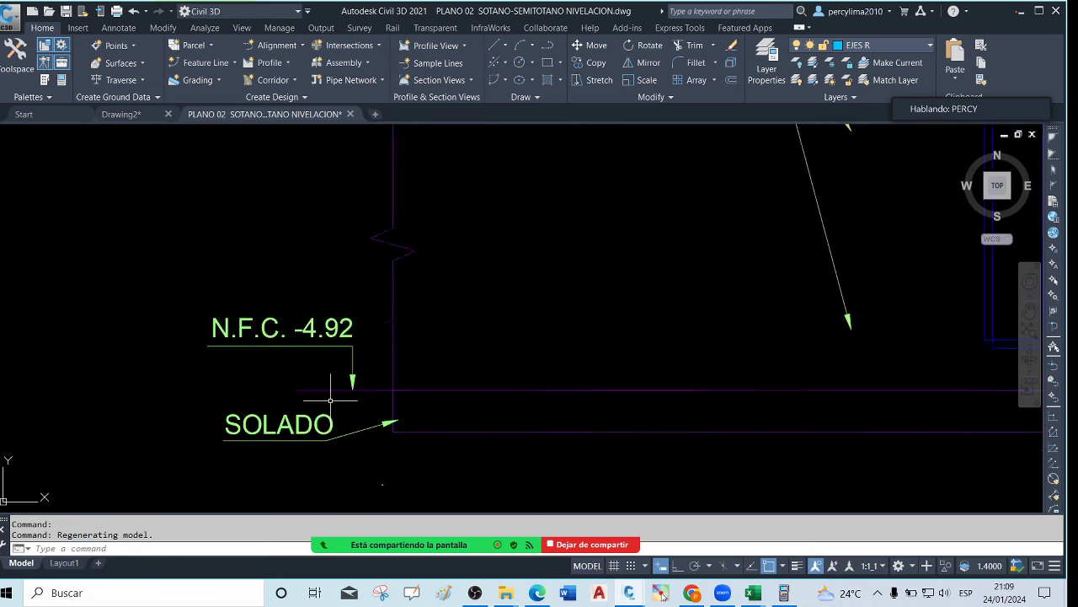
scroll(380, 414, "down", 1)
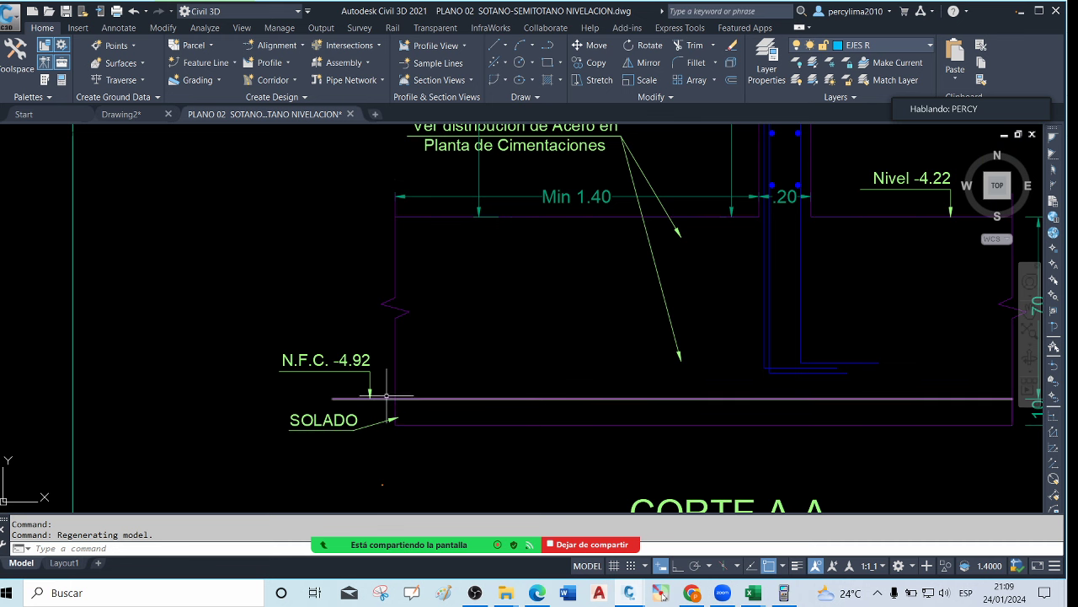
scroll(396, 402, "down", 4)
scroll(393, 379, "up", 2)
scroll(414, 395, "down", 2)
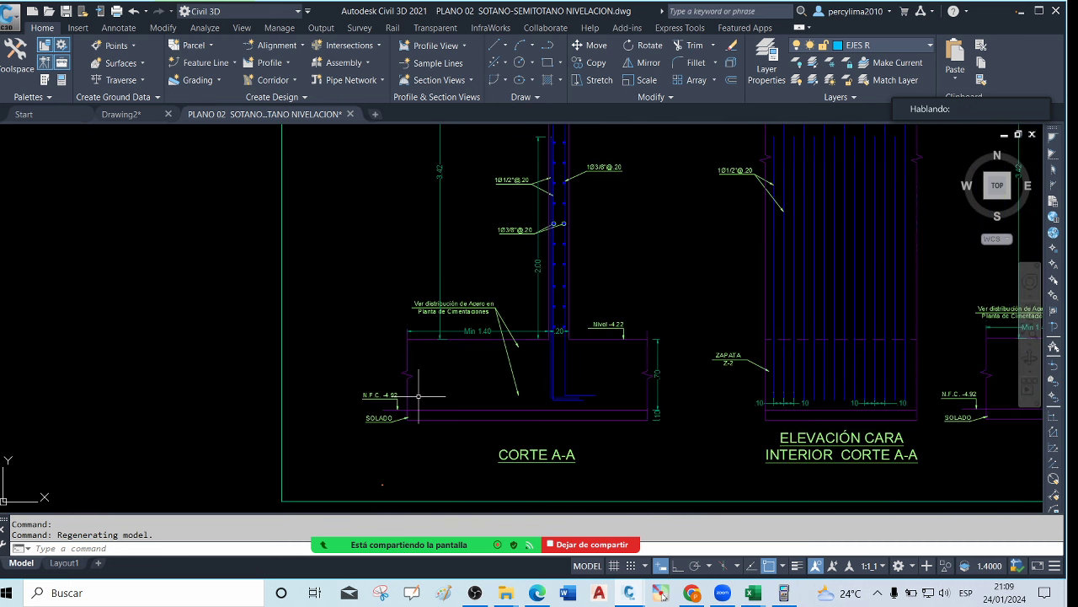
scroll(429, 379, "down", 4)
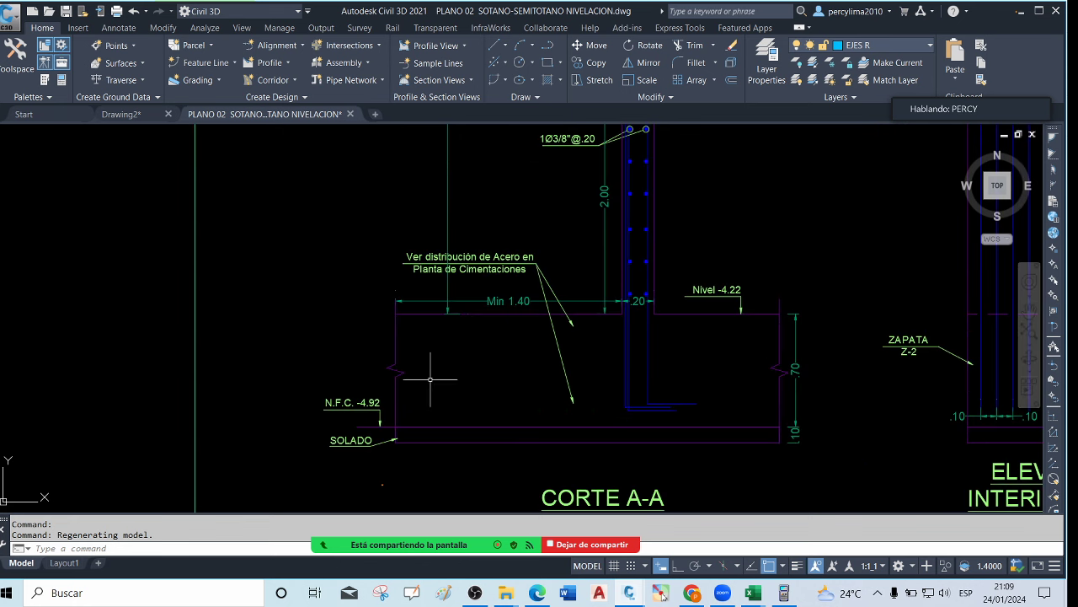
scroll(448, 366, "down", 5)
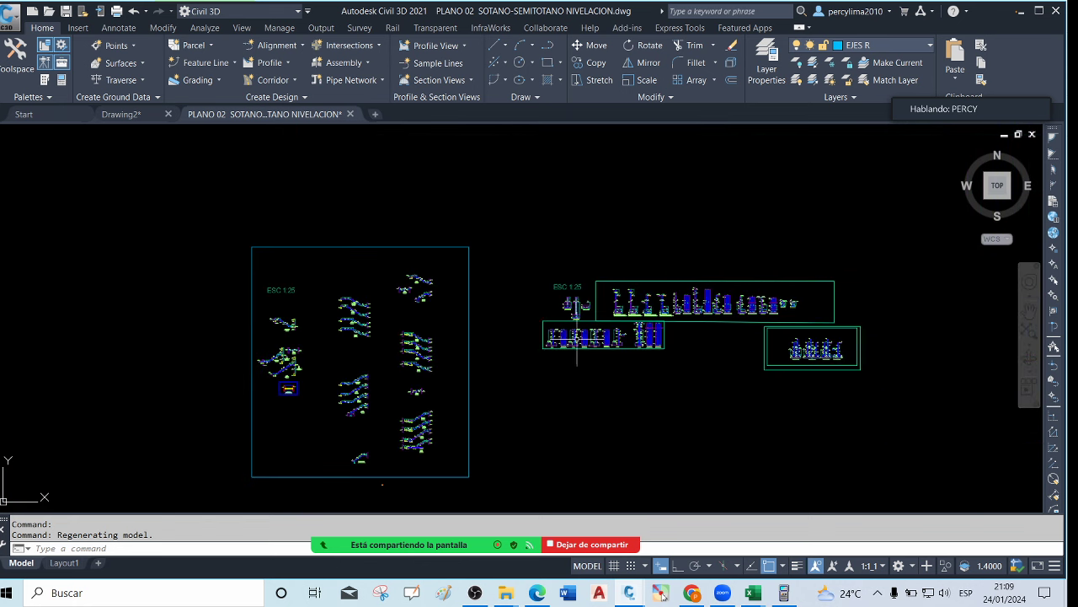
scroll(430, 354, "down", 5)
scroll(674, 295, "up", 10)
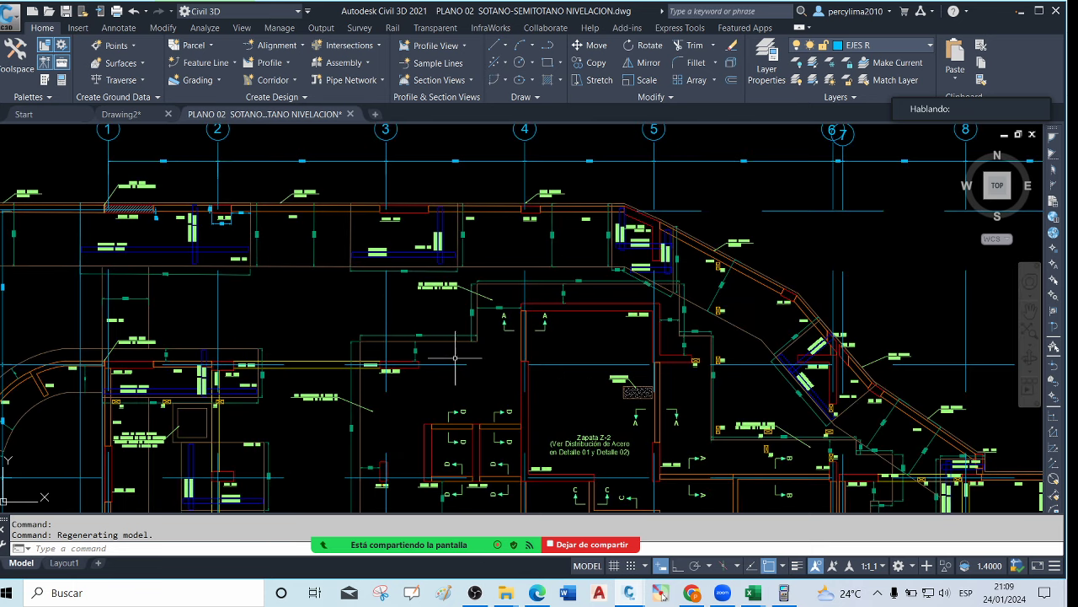
scroll(675, 296, "up", 2)
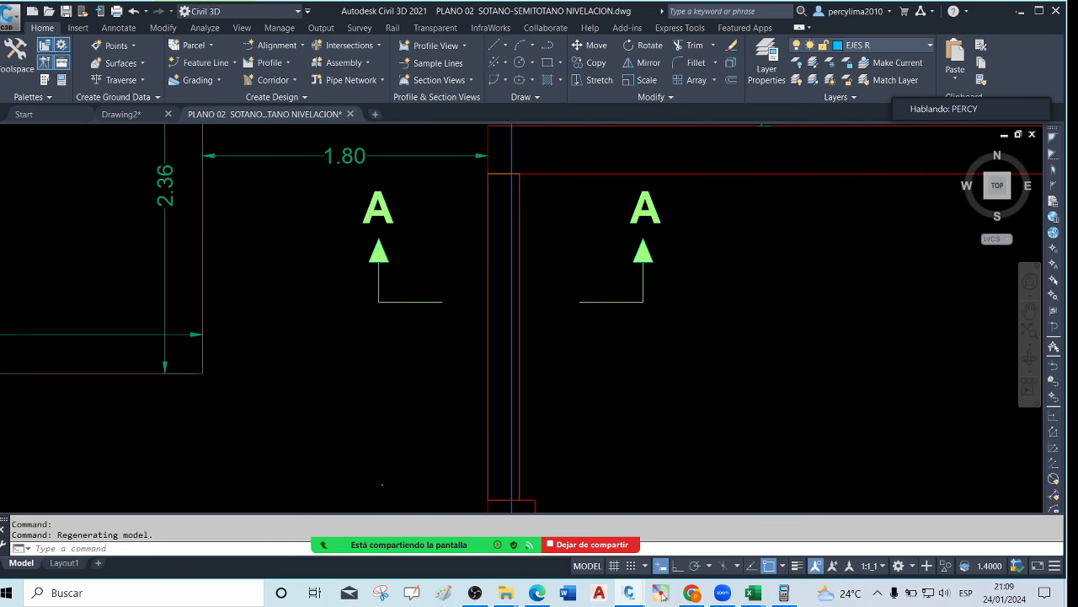
scroll(397, 279, "down", 8)
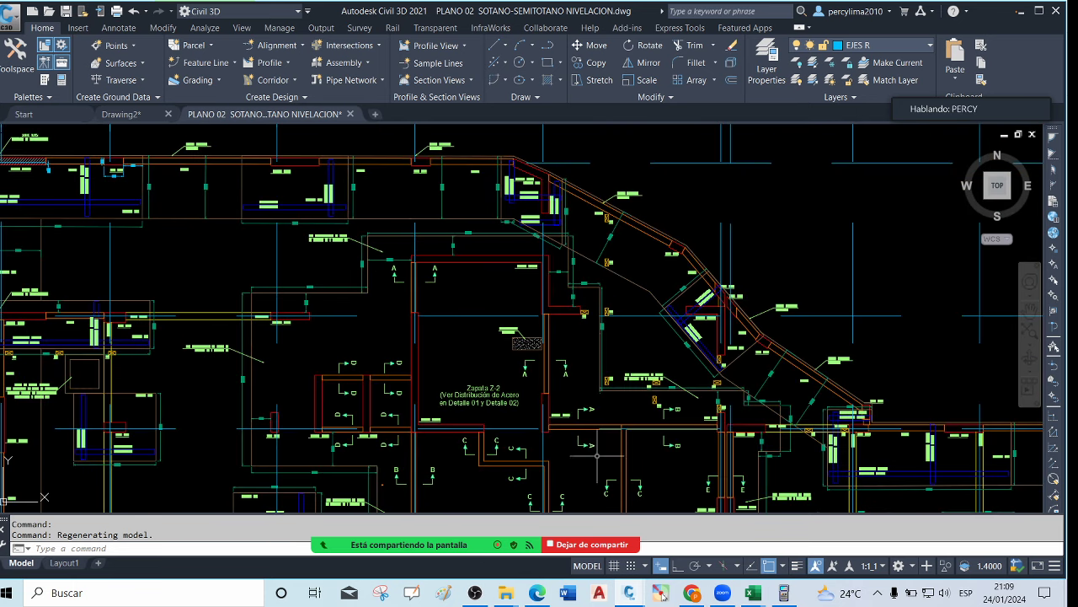
scroll(598, 446, "up", 2)
scroll(710, 449, "up", 2)
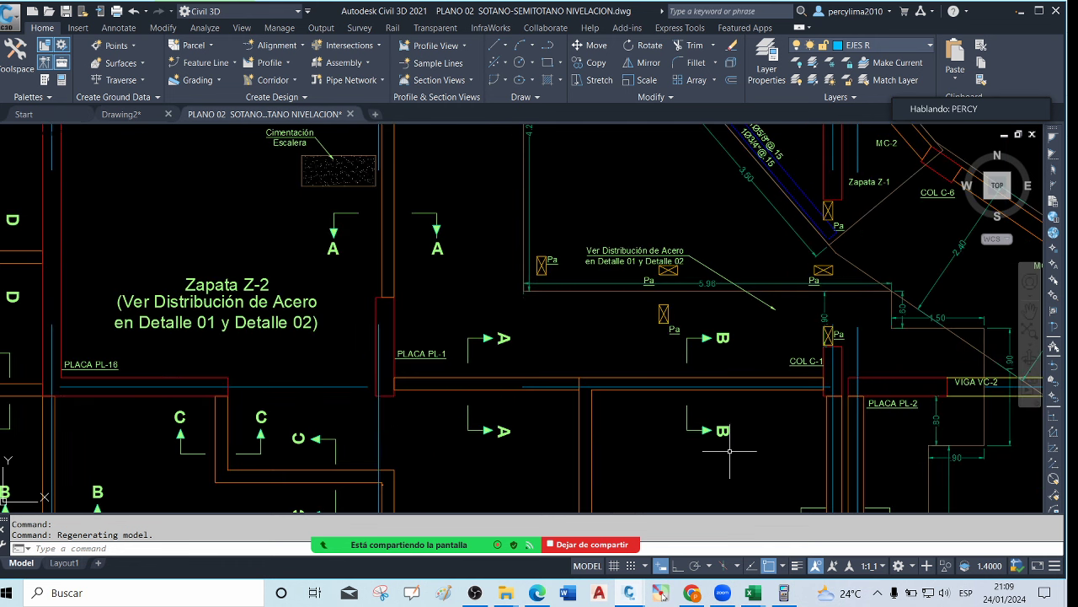
scroll(716, 438, "down", 8)
scroll(691, 379, "up", 8)
scroll(691, 378, "down", 2)
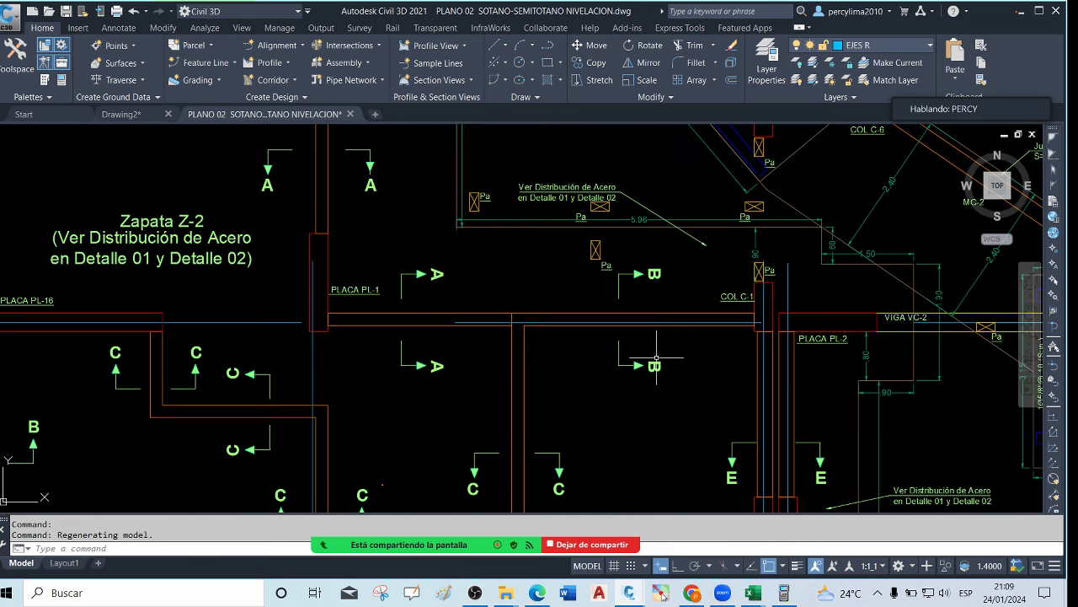
scroll(665, 333, "up", 2)
scroll(666, 333, "down", 8)
scroll(212, 239, "down", 2)
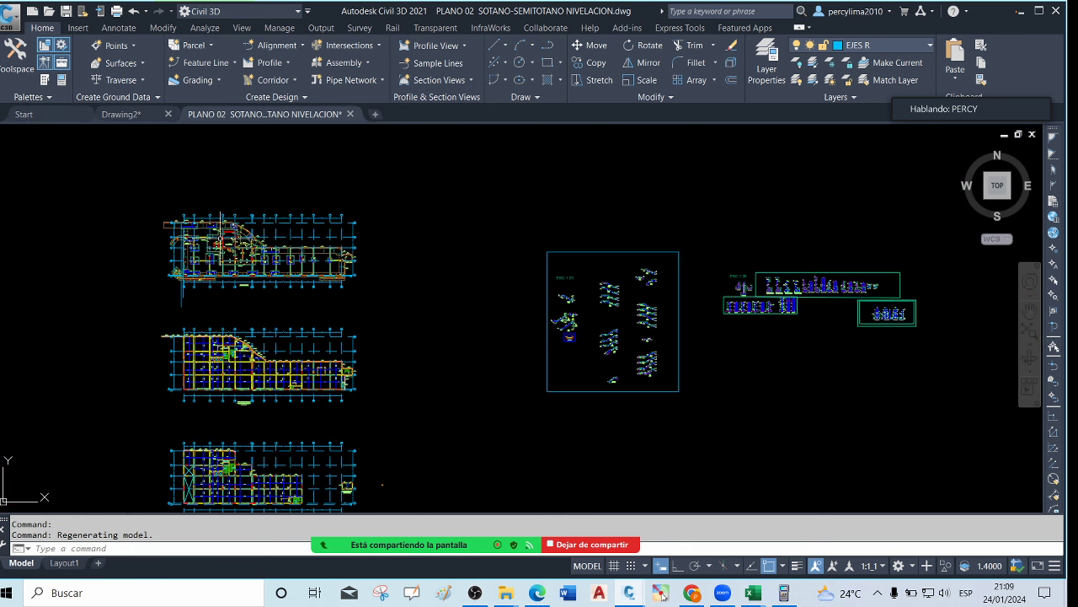
scroll(771, 317, "up", 3)
scroll(710, 338, "up", 6)
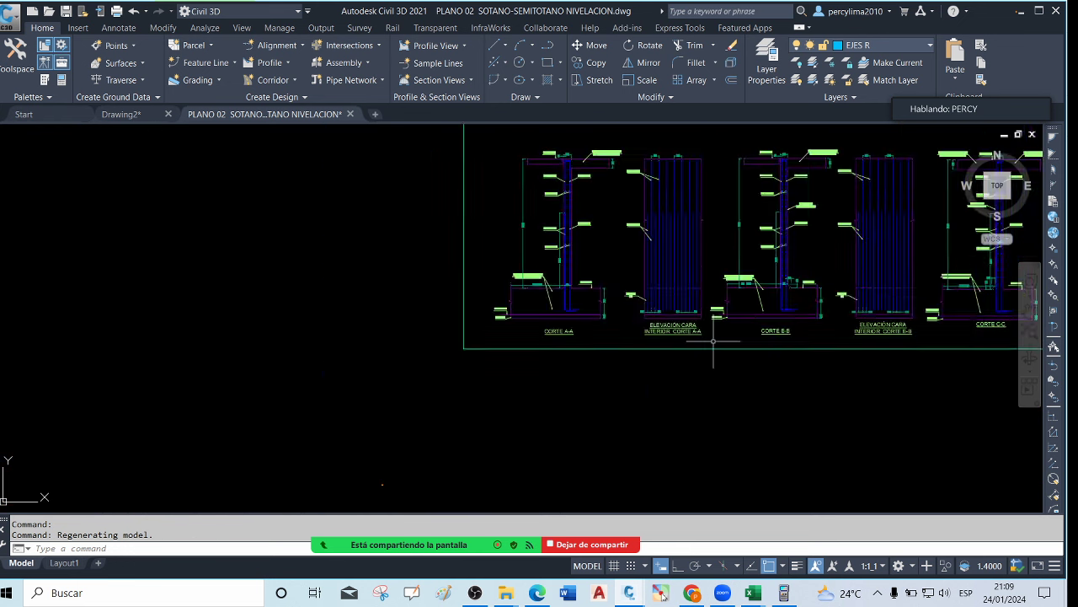
scroll(386, 336, "down", 2)
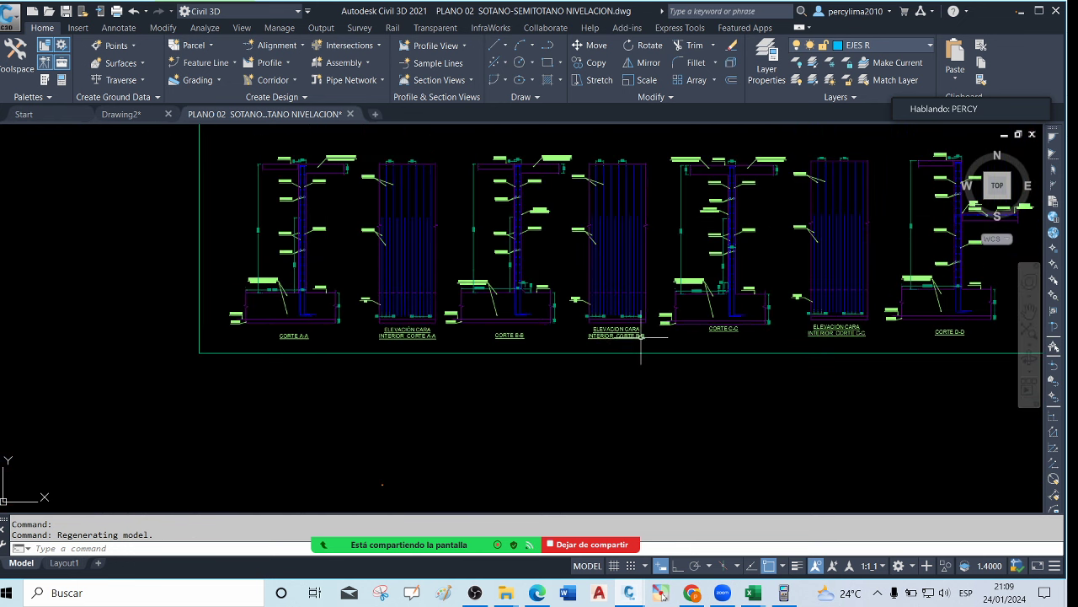
scroll(642, 338, "up", 4)
scroll(277, 316, "down", 4)
scroll(334, 343, "down", 3)
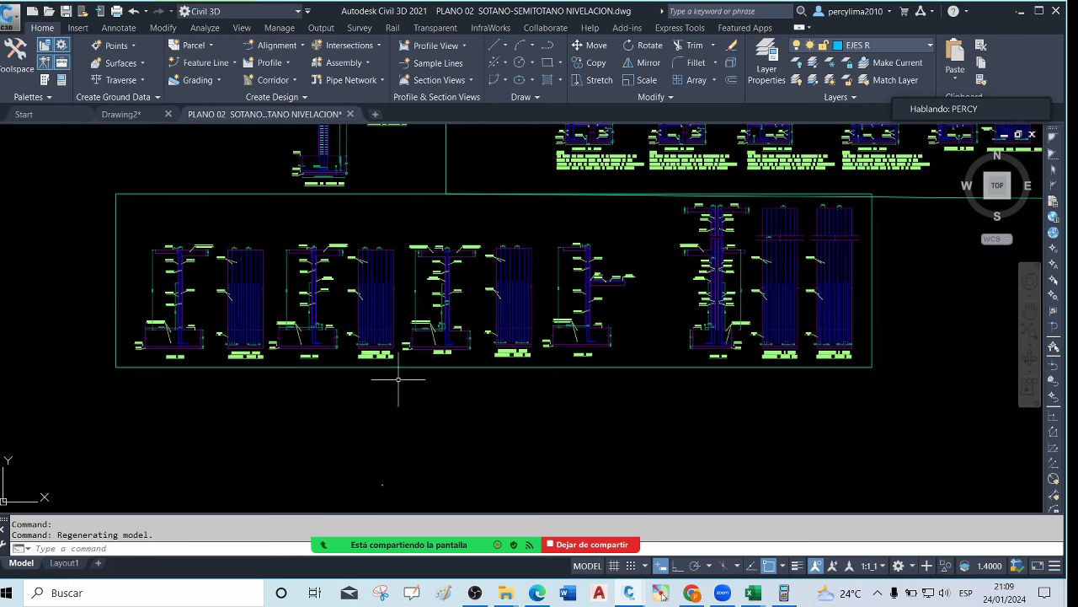
scroll(380, 366, "up", 7)
scroll(54, 311, "up", 4)
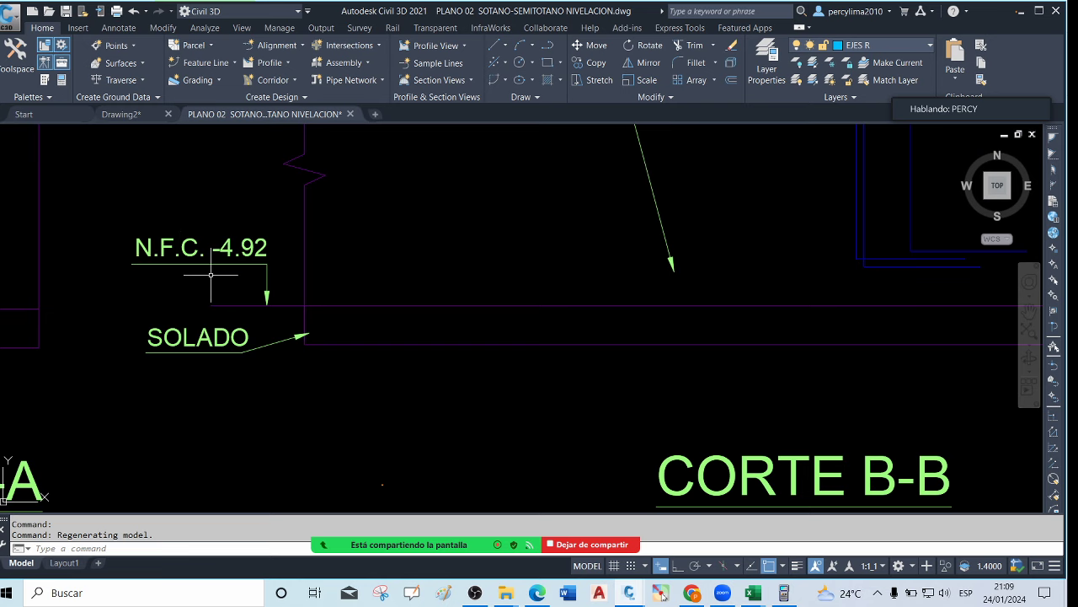
scroll(510, 375, "down", 3)
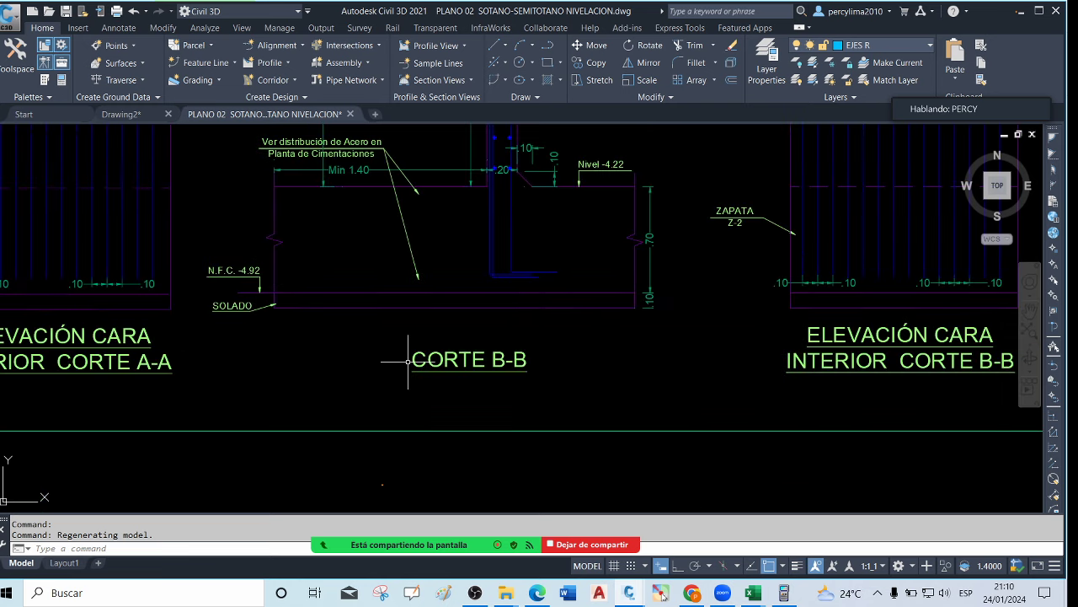
scroll(511, 375, "up", 3)
scroll(511, 375, "down", 3)
scroll(509, 364, "up", 2)
scroll(509, 364, "down", 3)
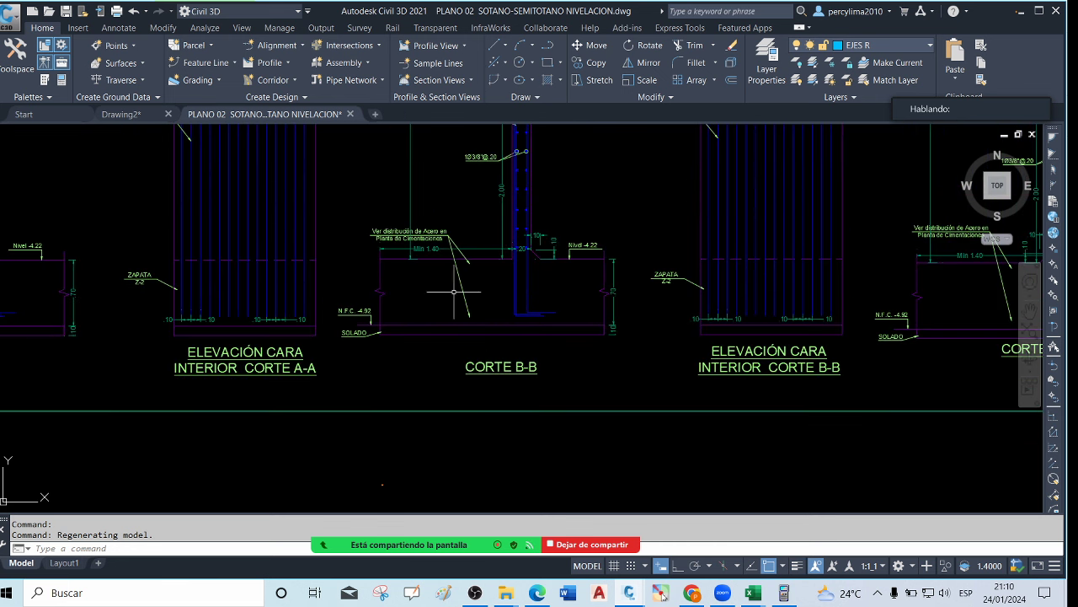
scroll(421, 270, "up", 2)
scroll(421, 270, "up", 1)
scroll(734, 310, "down", 2)
scroll(705, 264, "up", 8)
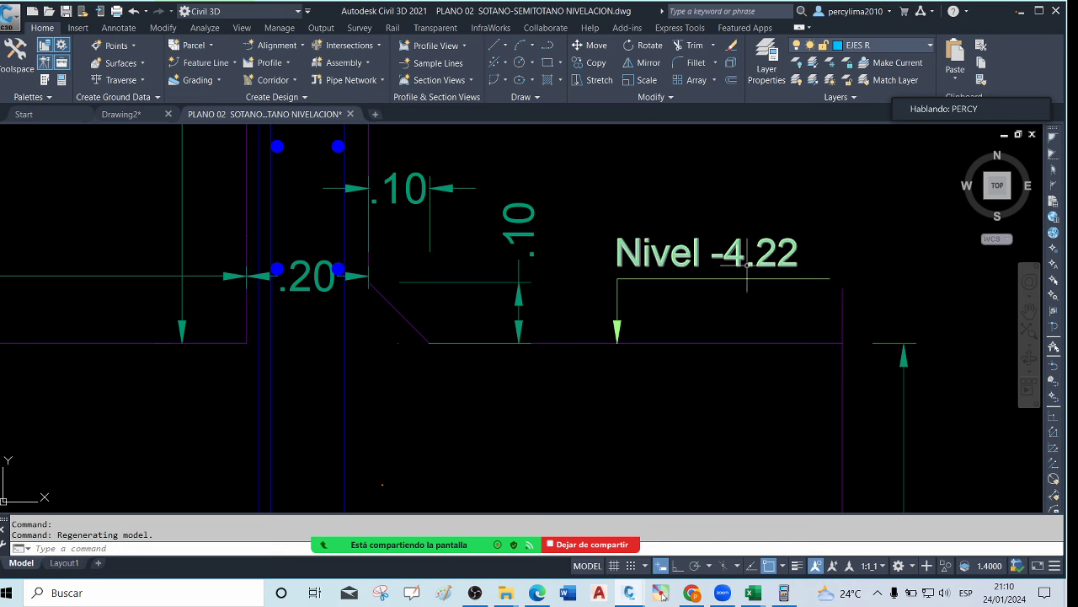
scroll(712, 268, "down", 7)
scroll(744, 295, "down", 3)
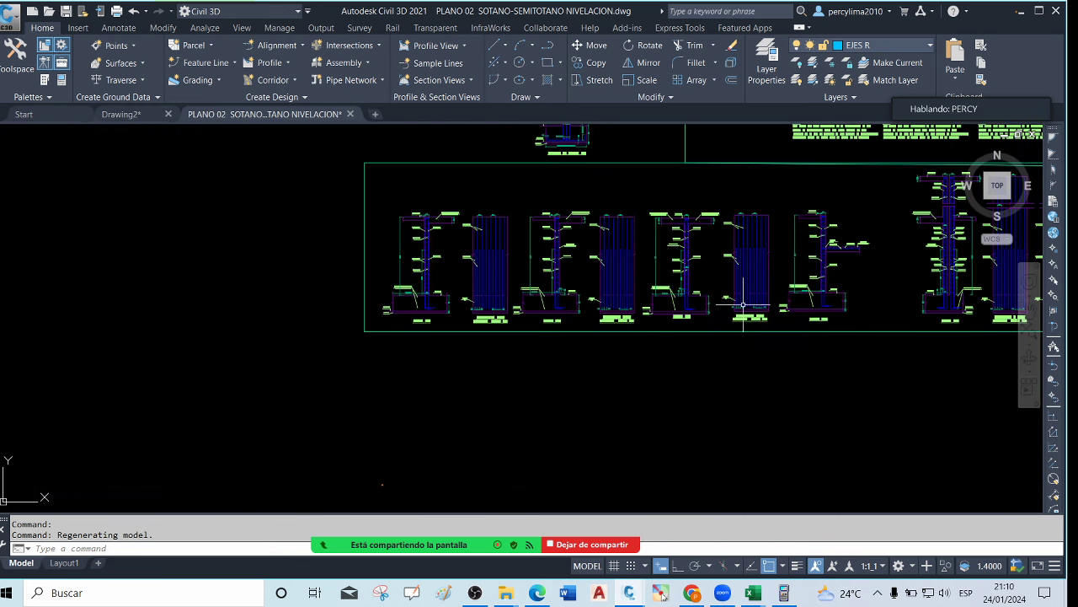
scroll(744, 296, "up", 3)
scroll(785, 308, "down", 3)
scroll(481, 273, "up", 3)
scroll(481, 272, "up", 4)
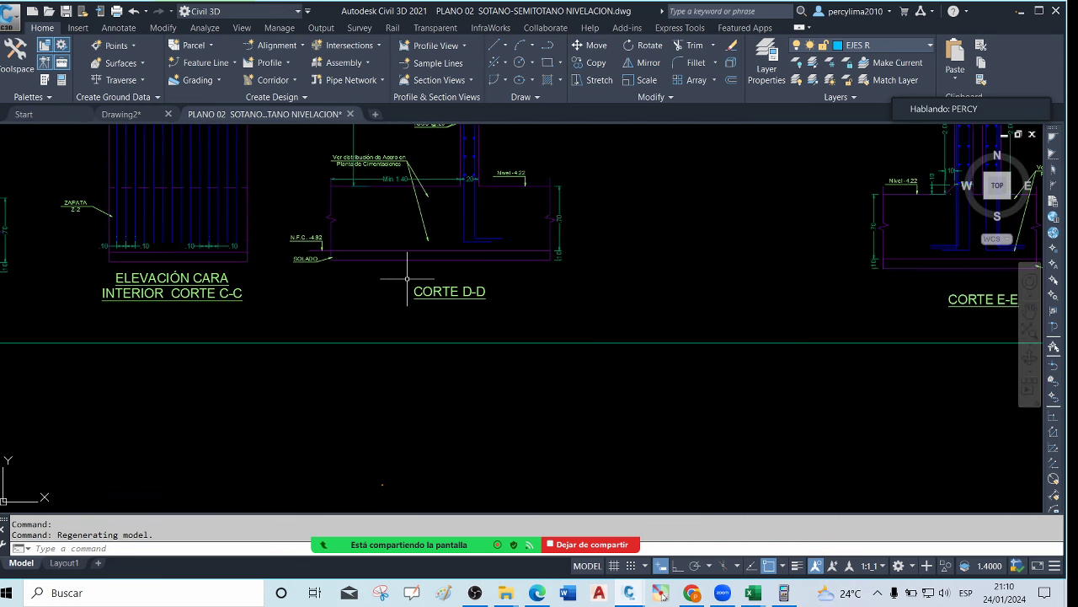
scroll(406, 272, "down", 3)
scroll(355, 269, "up", 4)
scroll(406, 277, "down", 3)
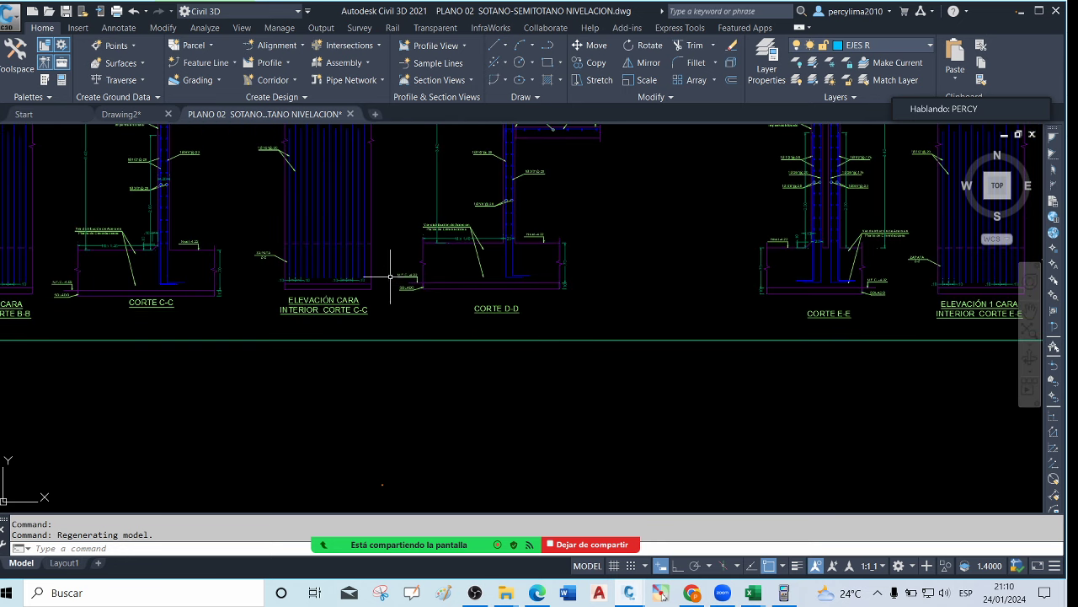
scroll(406, 277, "up", 5)
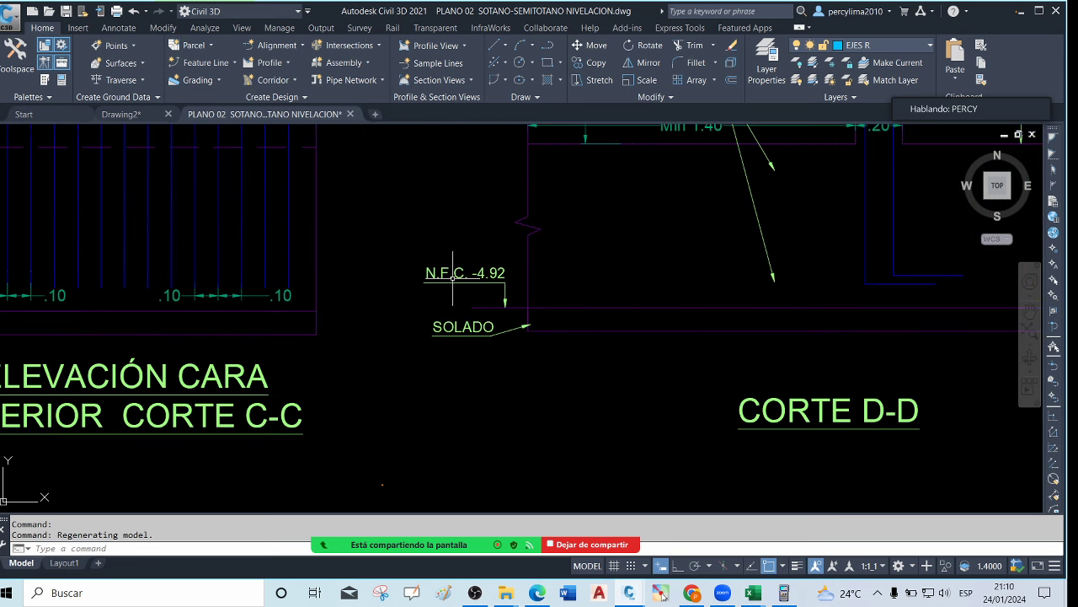
scroll(484, 286, "down", 4)
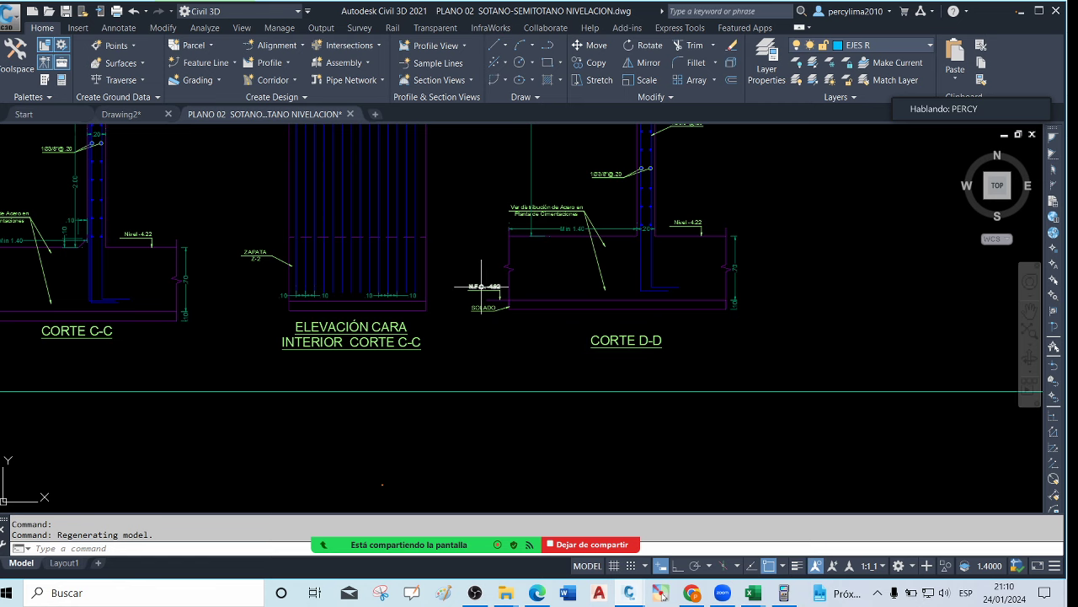
scroll(485, 286, "down", 4)
scroll(458, 278, "down", 2)
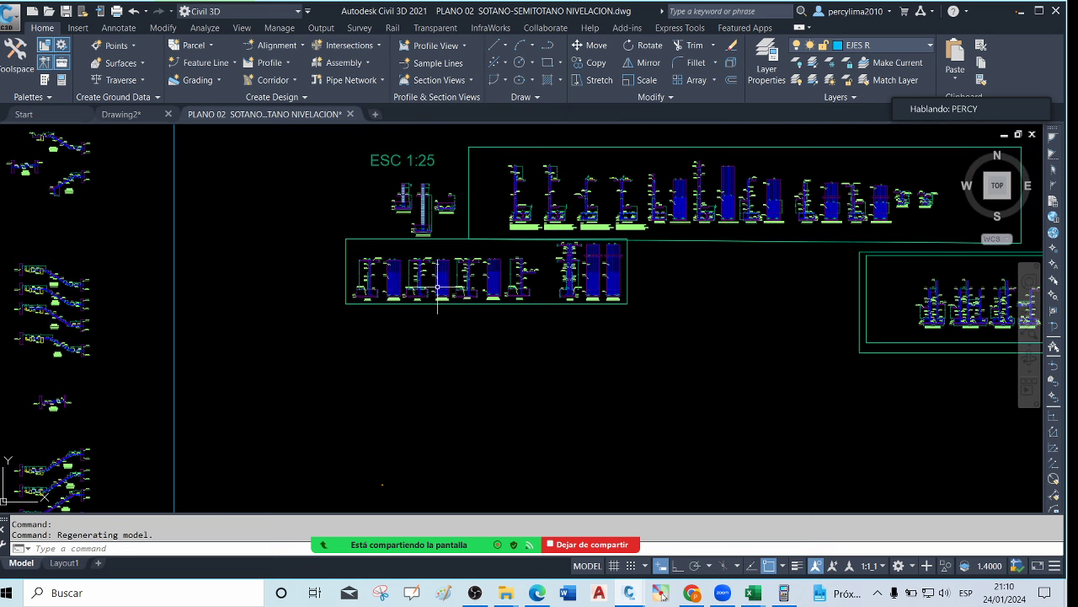
scroll(336, 285, "up", 5)
scroll(262, 374, "up", 7)
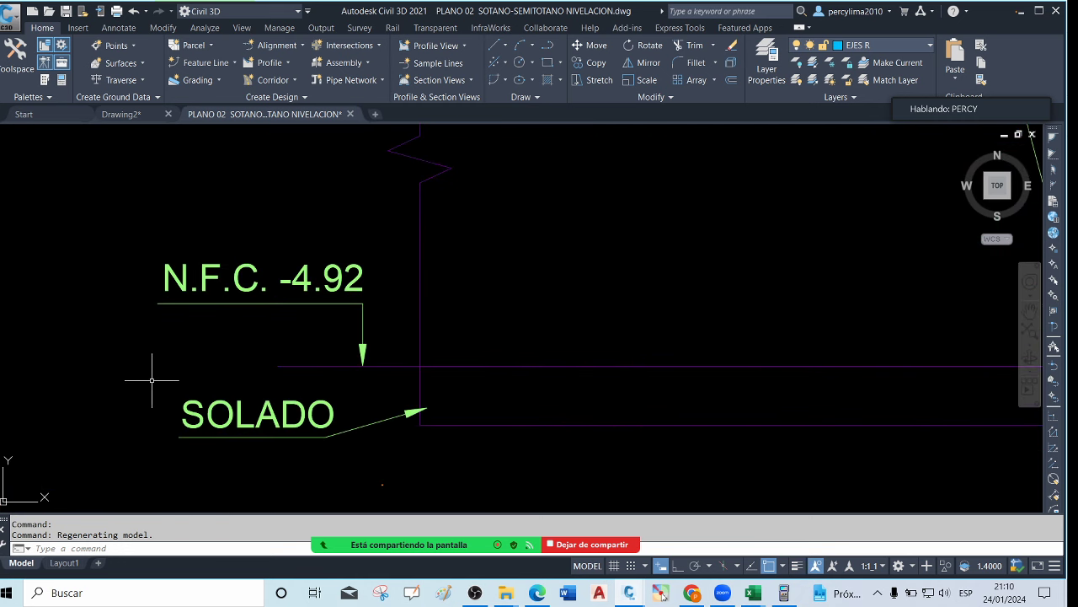
Open PLANO 01 REPLANTEO DE NIVELES edificacion.dwg from the 24enero2024 folder window
left_click(507, 597)
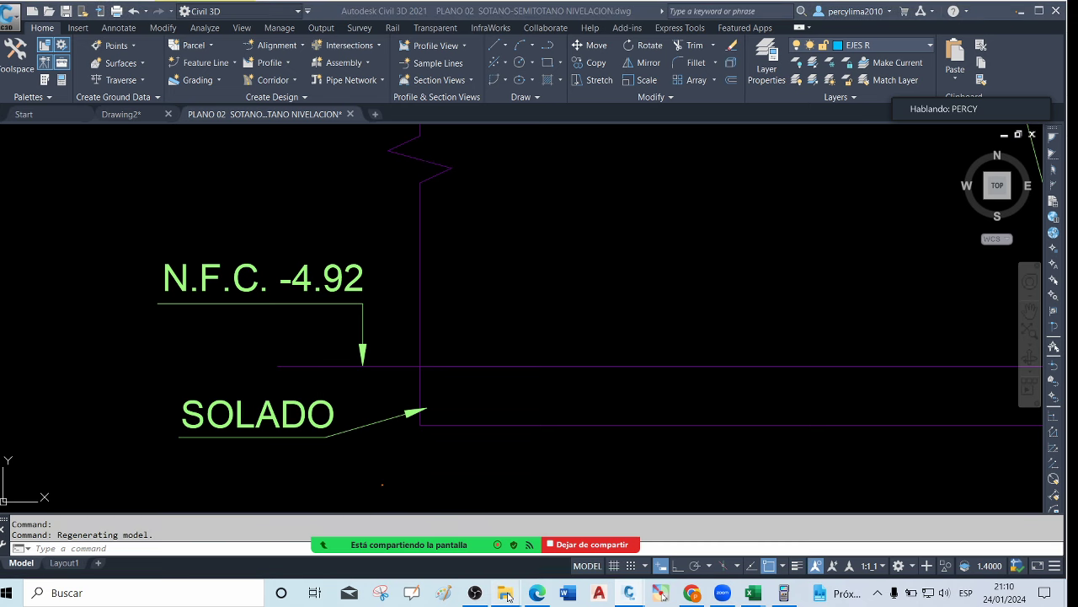
left_click(429, 516)
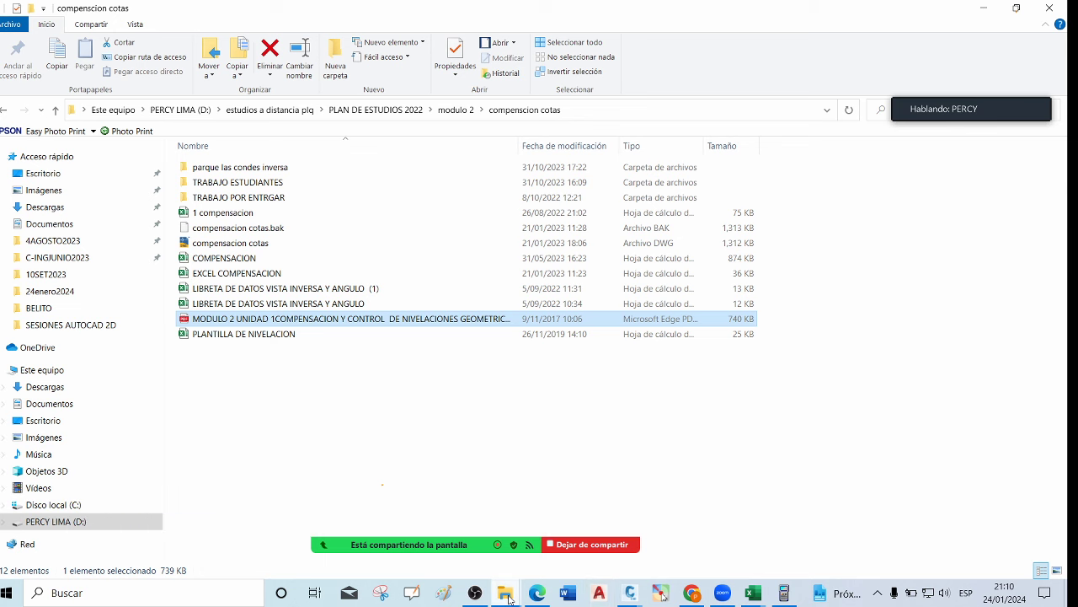
mouse_move(507, 596)
left_click(556, 552)
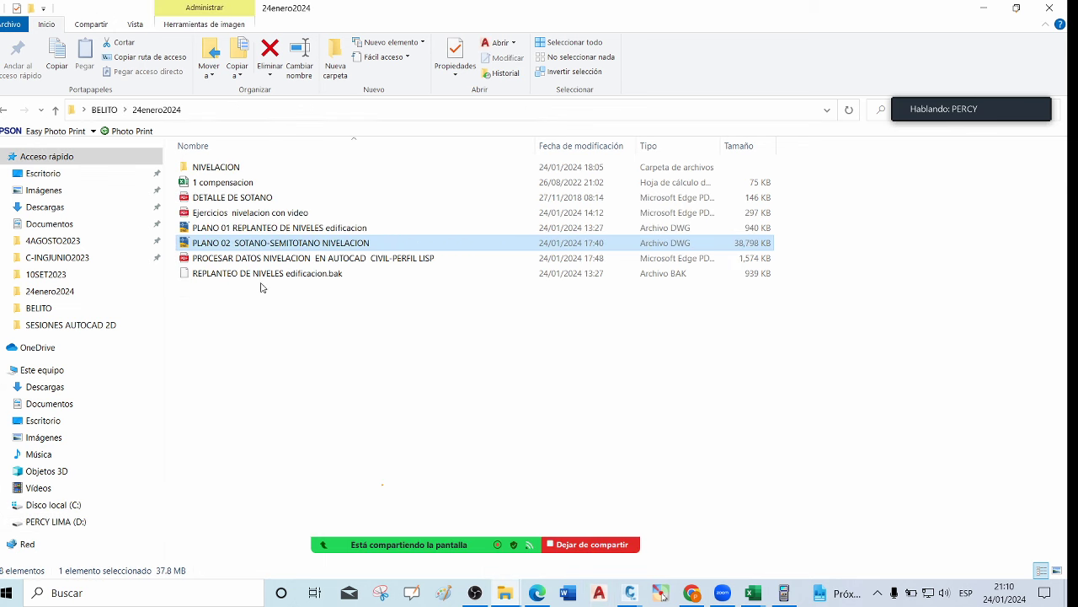
double_click(276, 229)
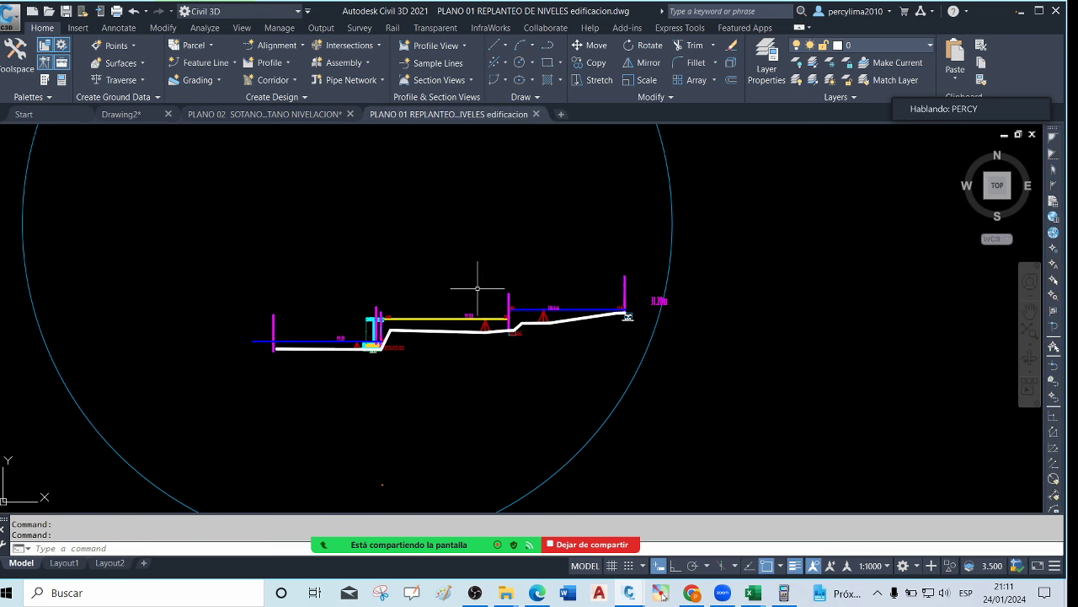
scroll(628, 315, "up", 8)
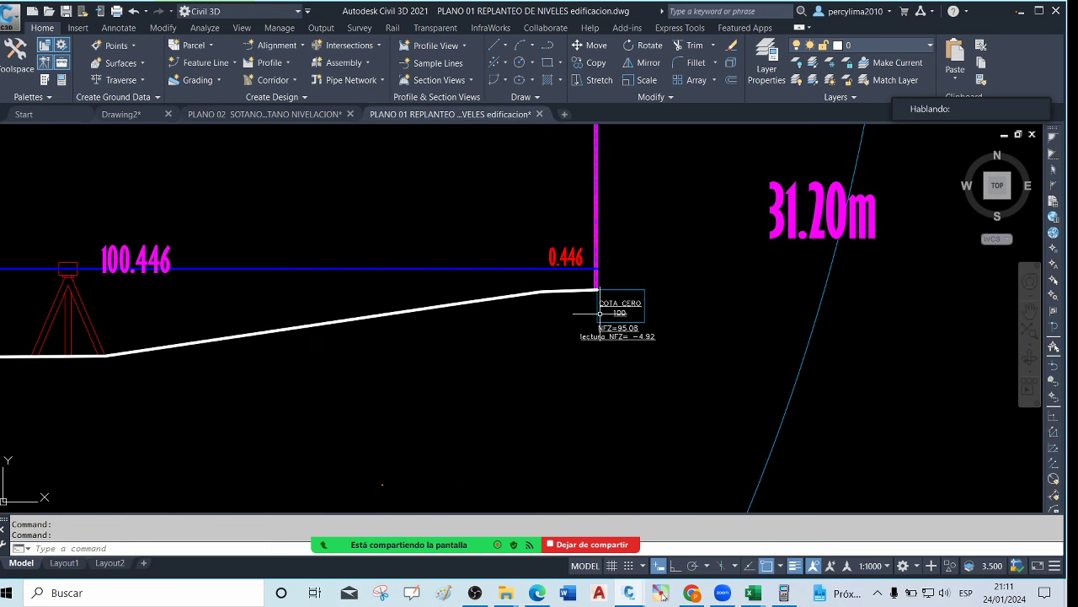
scroll(599, 313, "up", 4)
scroll(566, 310, "down", 2)
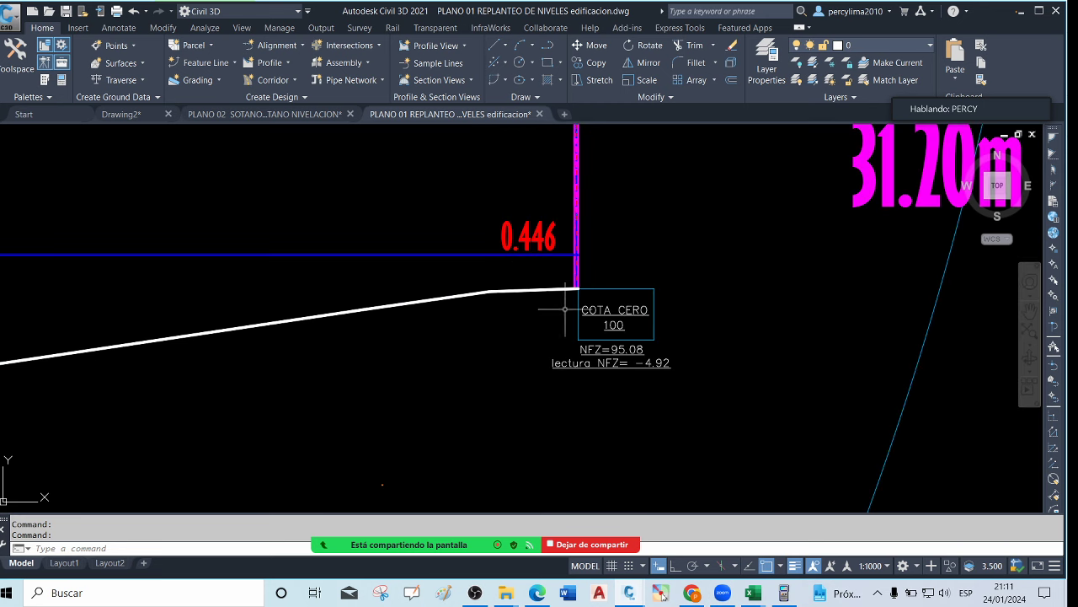
scroll(565, 309, "up", 2)
scroll(762, 318, "up", 2)
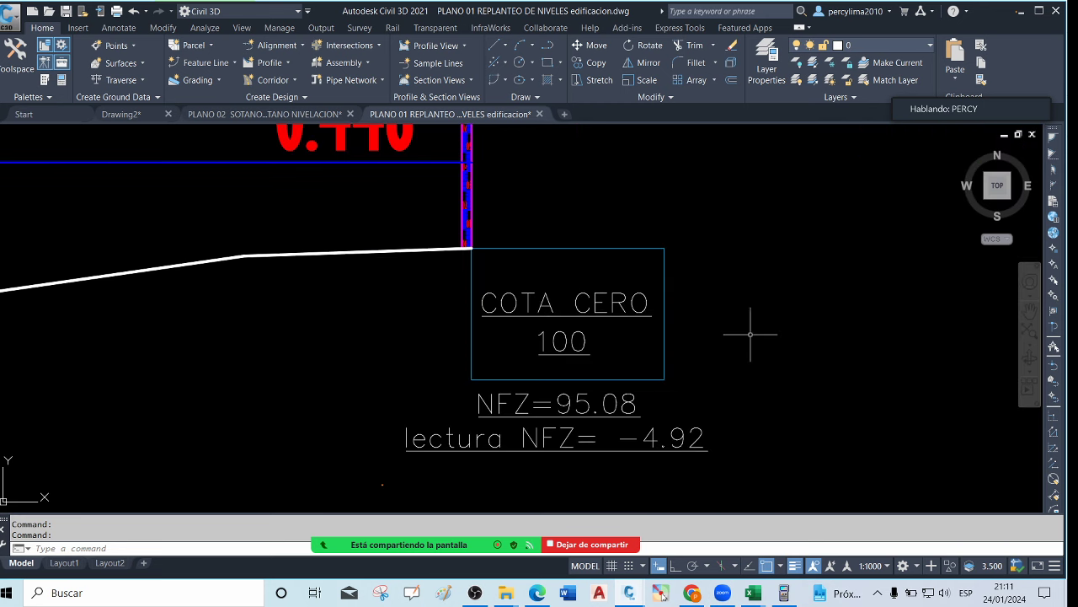
scroll(579, 331, "up", 4)
scroll(580, 332, "down", 3)
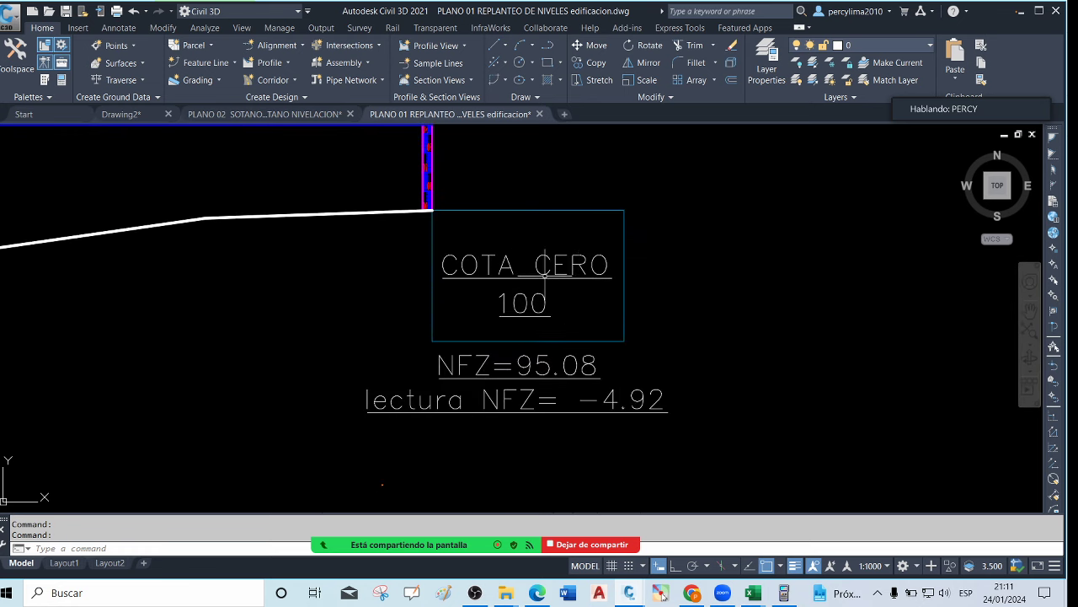
scroll(535, 301, "down", 4)
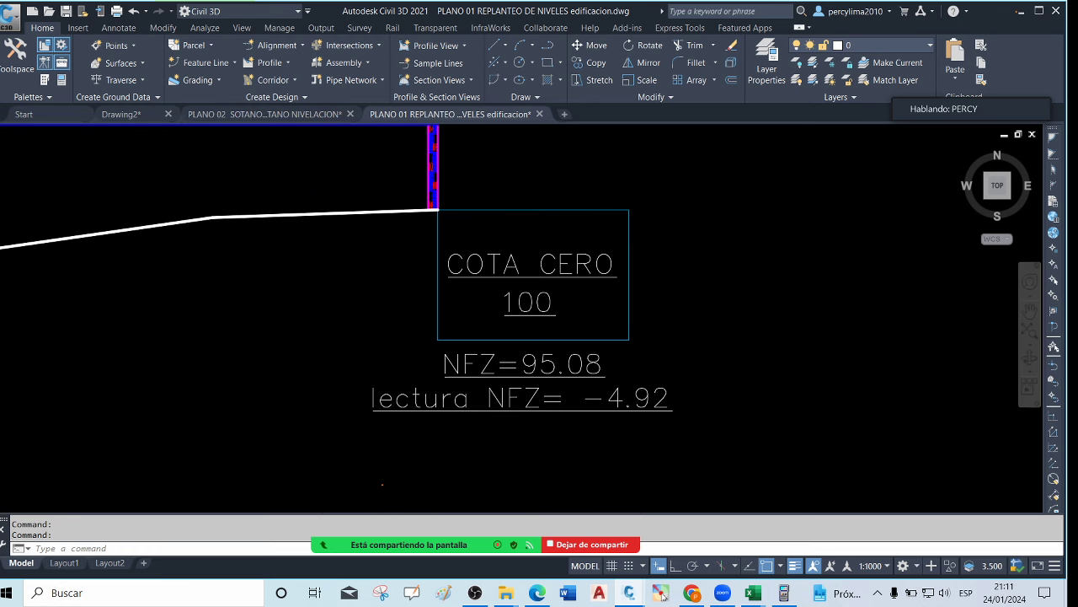
scroll(531, 290, "down", 2)
scroll(524, 288, "up", 7)
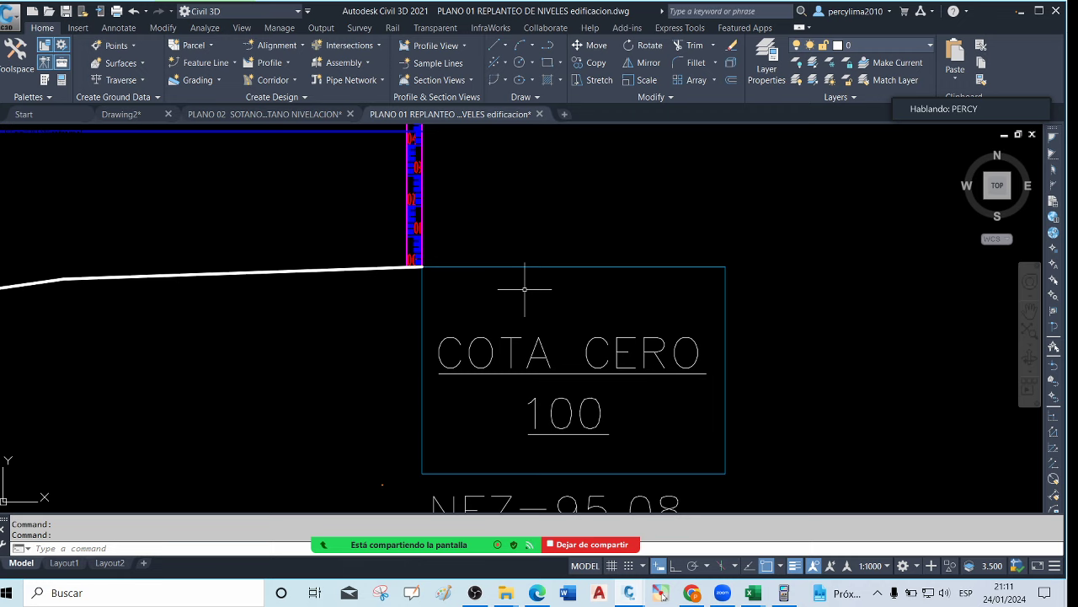
scroll(390, 234, "down", 6)
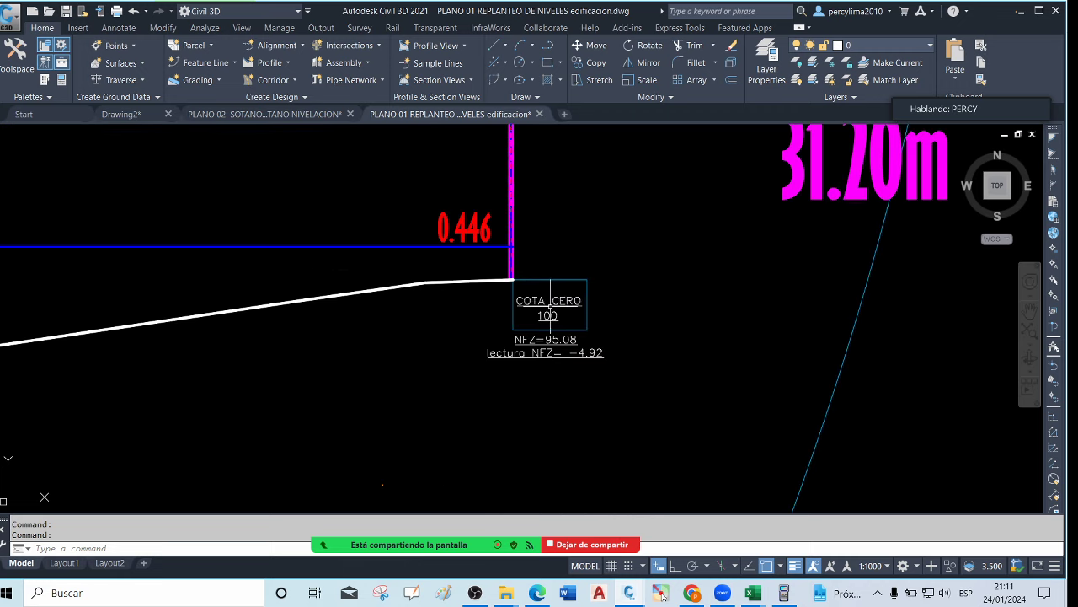
scroll(529, 310, "up", 3)
scroll(529, 310, "down", 3)
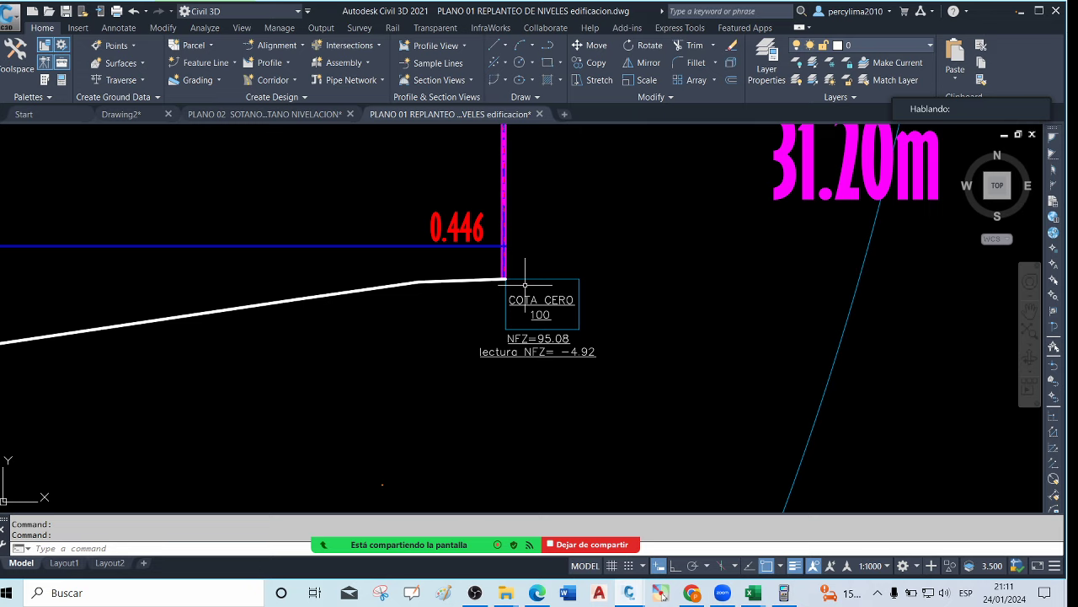
scroll(509, 289, "up", 3)
scroll(548, 324, "down", 1)
scroll(551, 327, "up", 1)
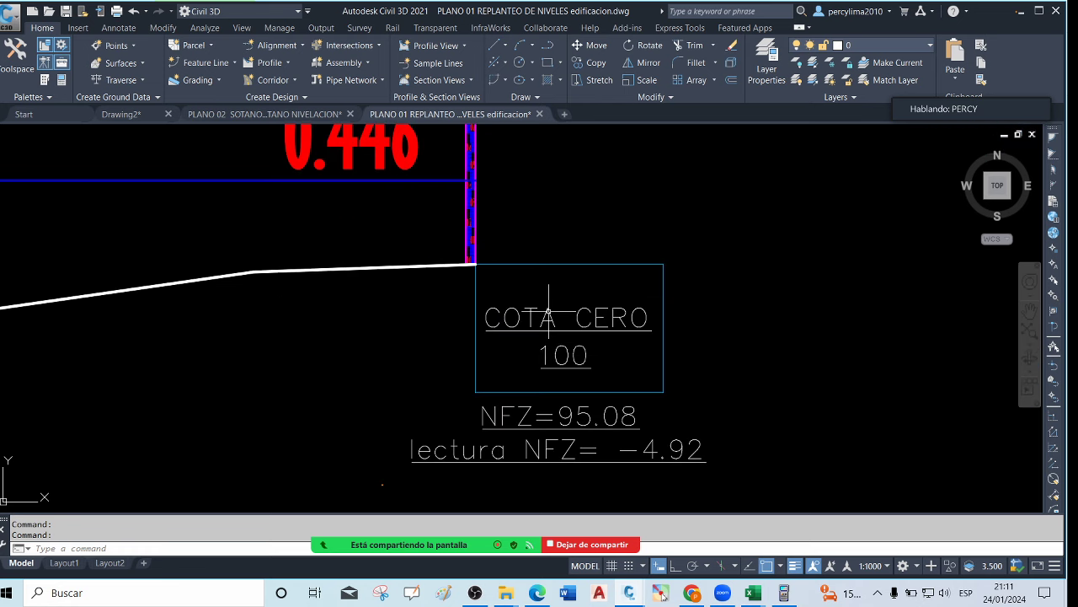
scroll(548, 303, "down", 1)
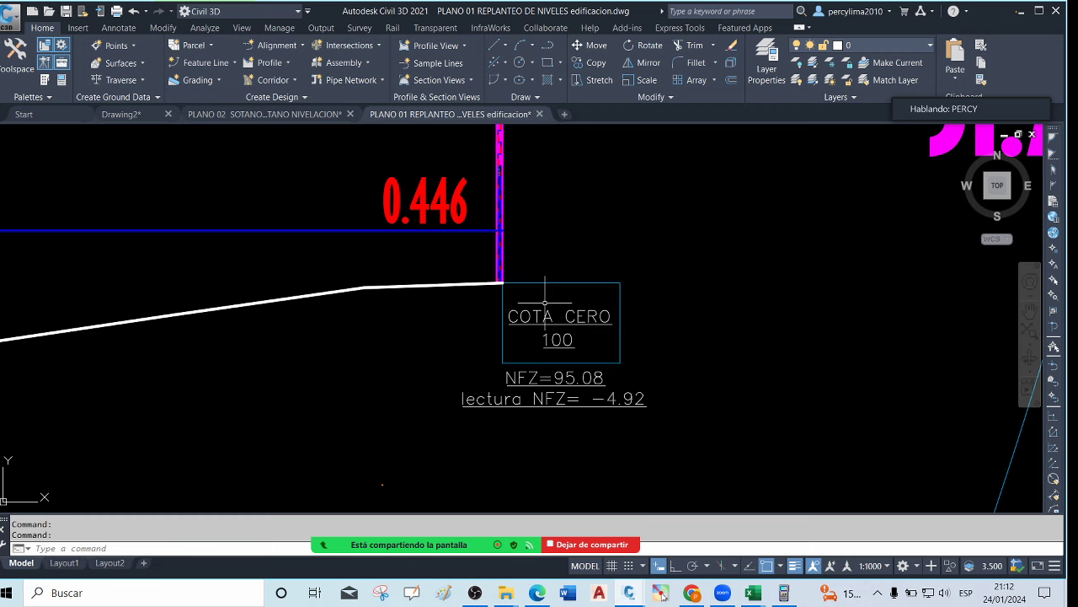
Zoom in and out around the COTA CERO label on the level-staking profile
scroll(583, 323, "up", 2)
scroll(584, 323, "down", 2)
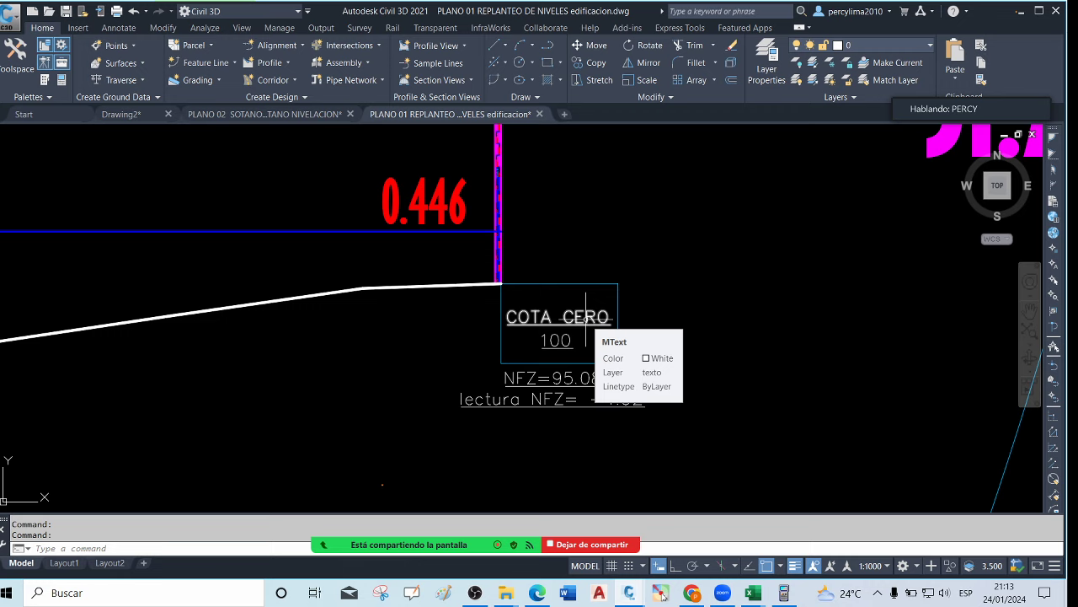
scroll(536, 286, "up", 3)
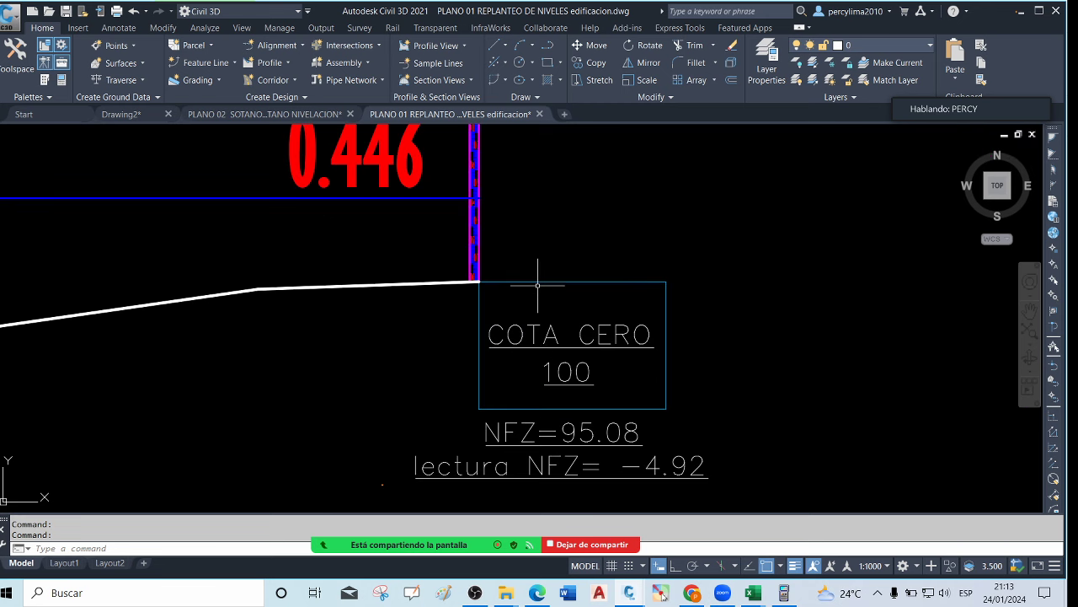
scroll(511, 292, "up", 1)
scroll(501, 296, "down", 2)
scroll(501, 296, "up", 2)
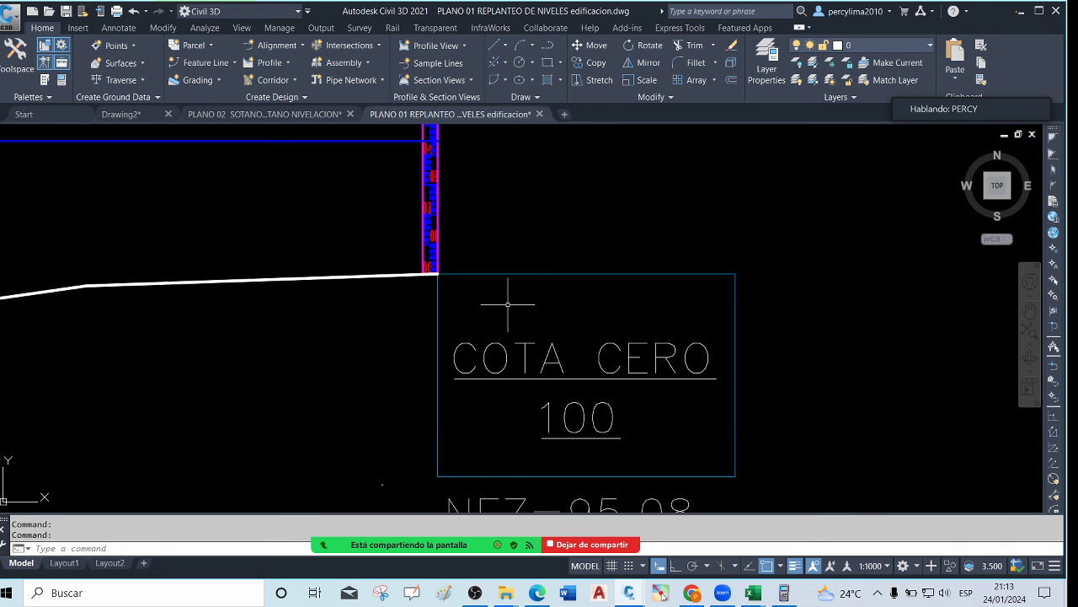
scroll(508, 306, "down", 2)
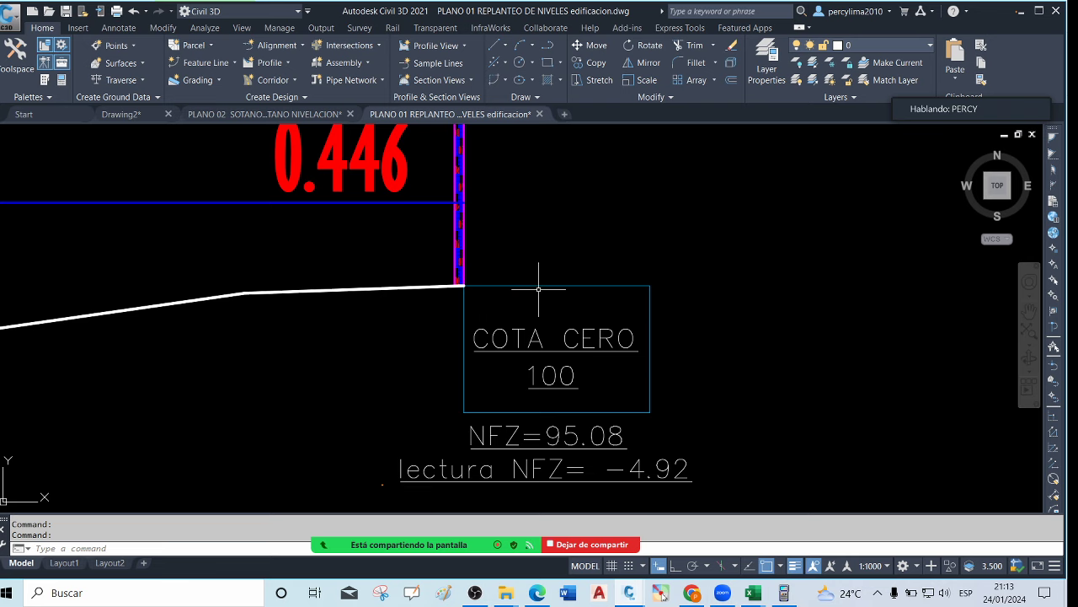
scroll(539, 295, "down", 2)
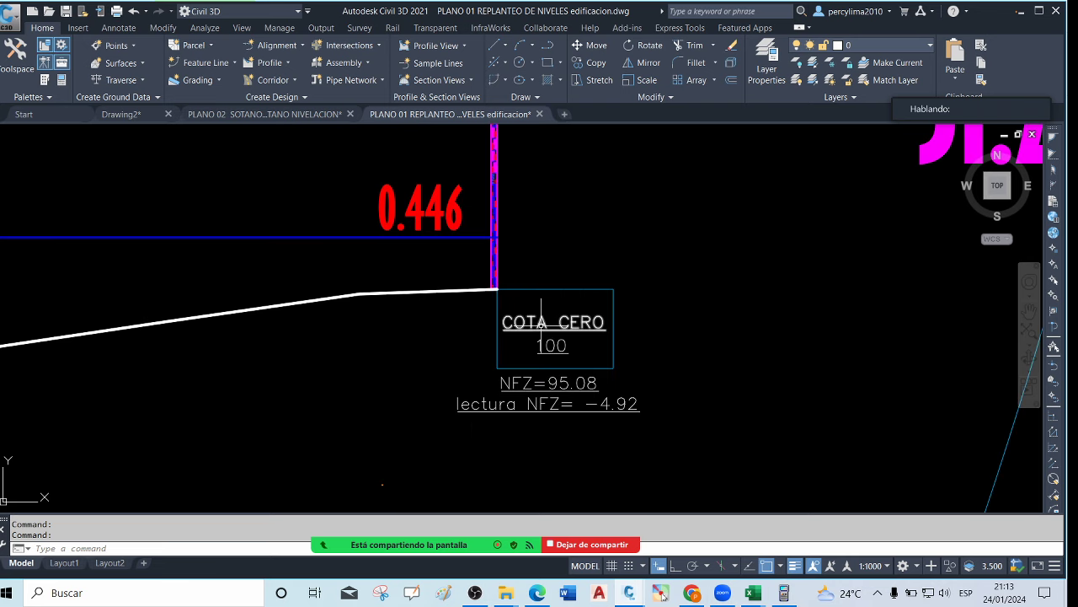
scroll(535, 309, "up", 2)
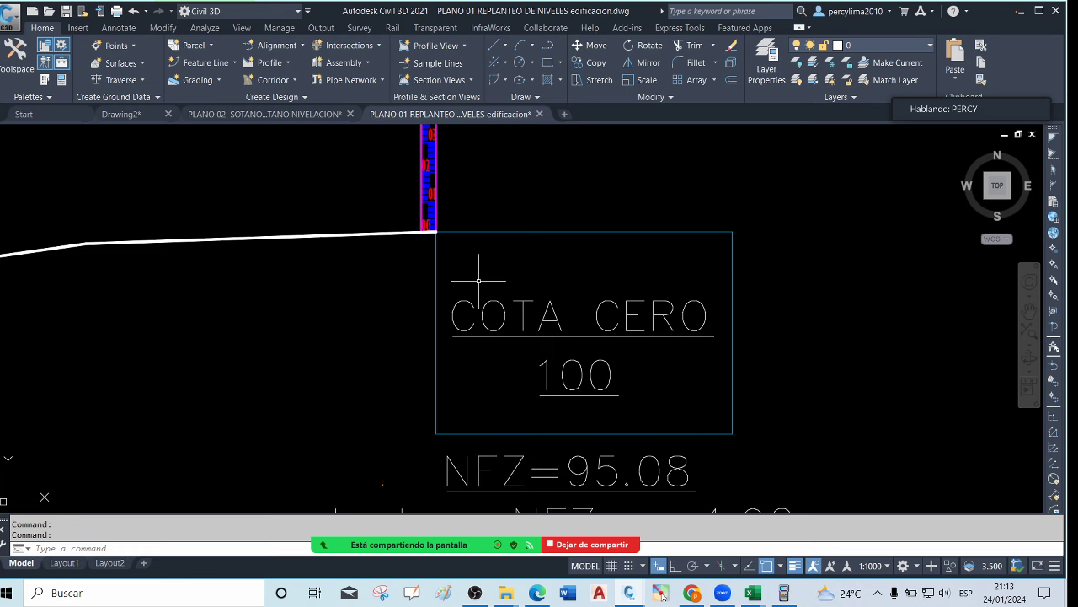
scroll(539, 284, "down", 2)
scroll(539, 294, "up", 4)
scroll(683, 308, "down", 3)
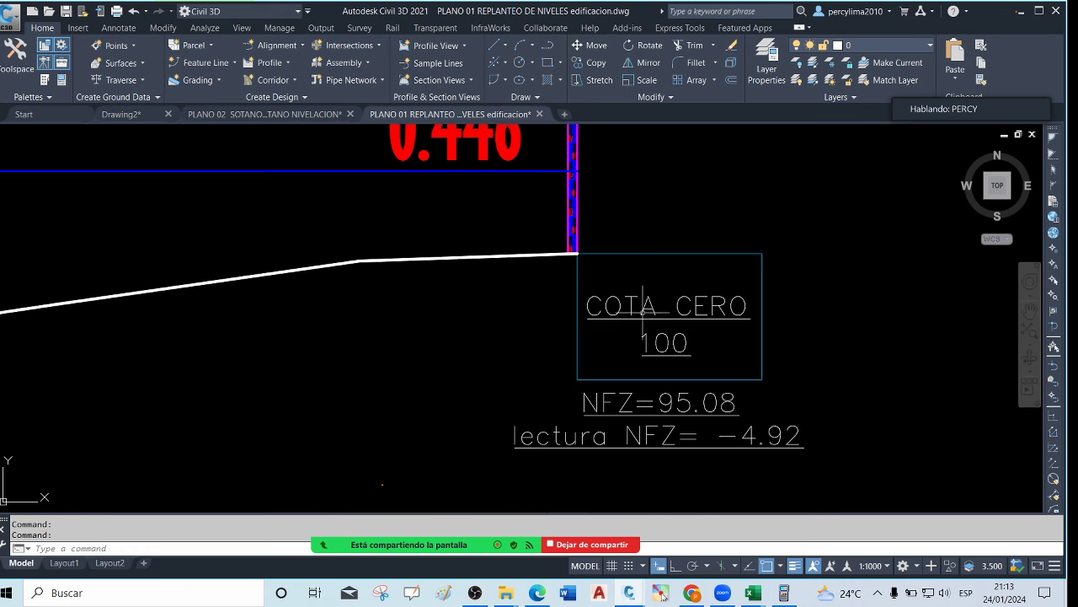
scroll(674, 354, "up", 2)
scroll(673, 352, "down", 2)
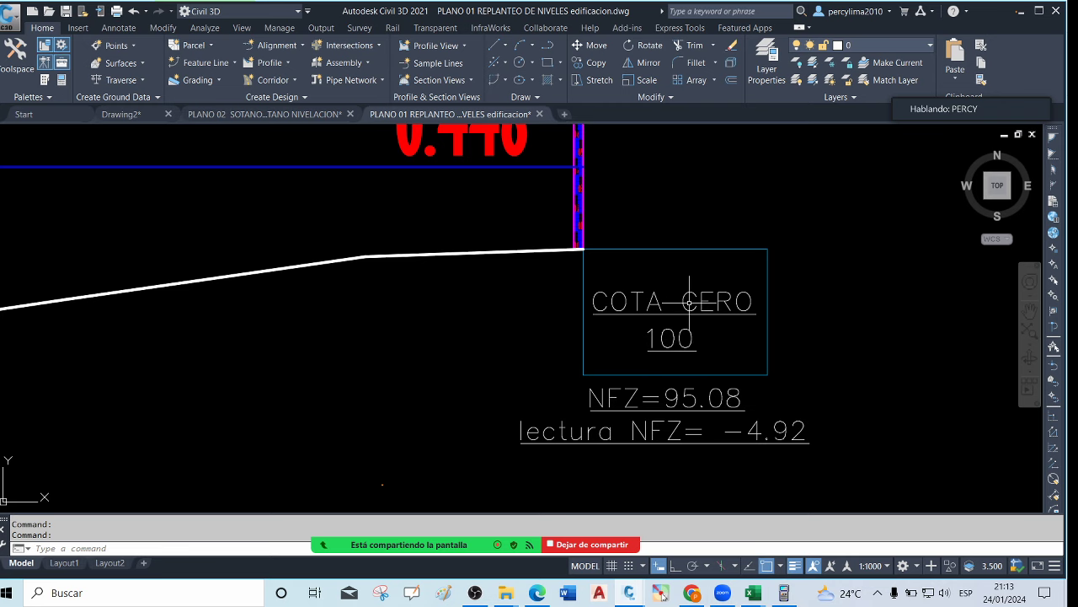
scroll(690, 303, "up", 2)
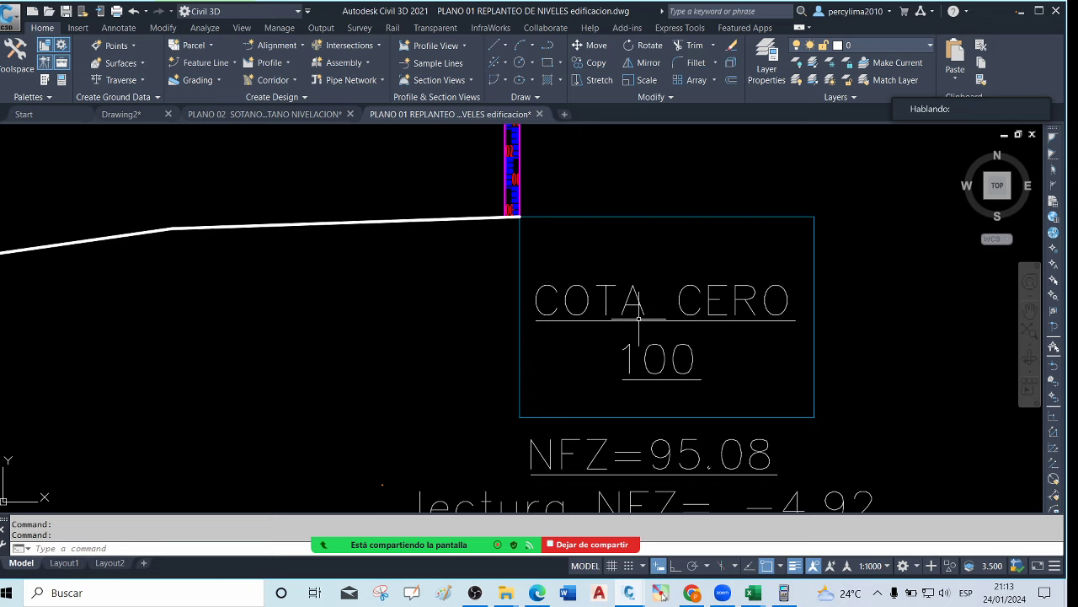
Sketch a straight yellow horizontal reference line to the right of the 31.20m label
scroll(639, 313, "down", 3)
scroll(674, 341, "up", 5)
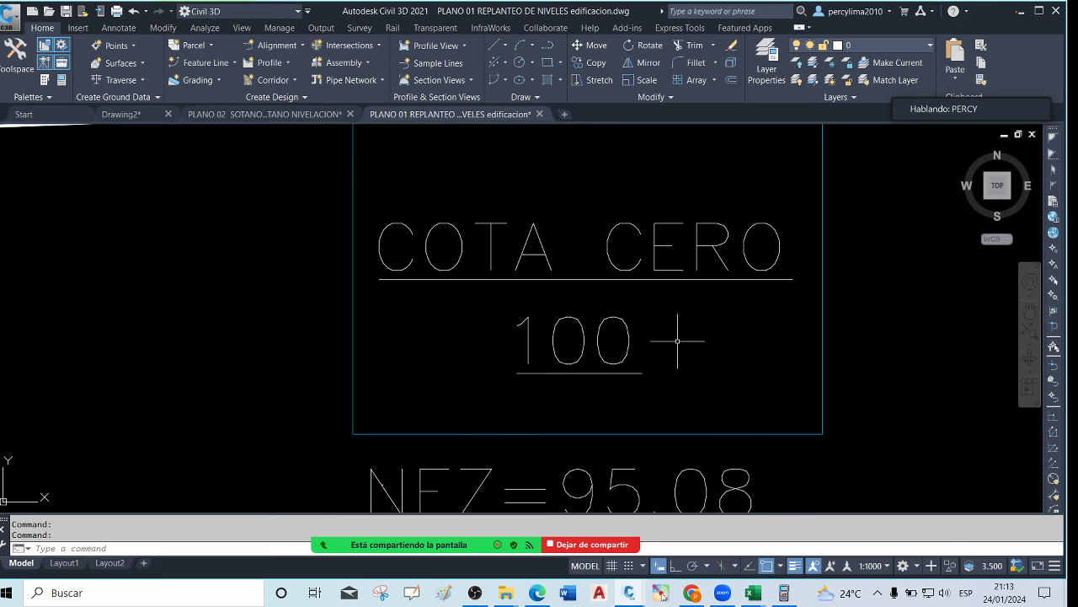
scroll(676, 341, "down", 4)
scroll(624, 330, "up", 3)
scroll(634, 327, "down", 2)
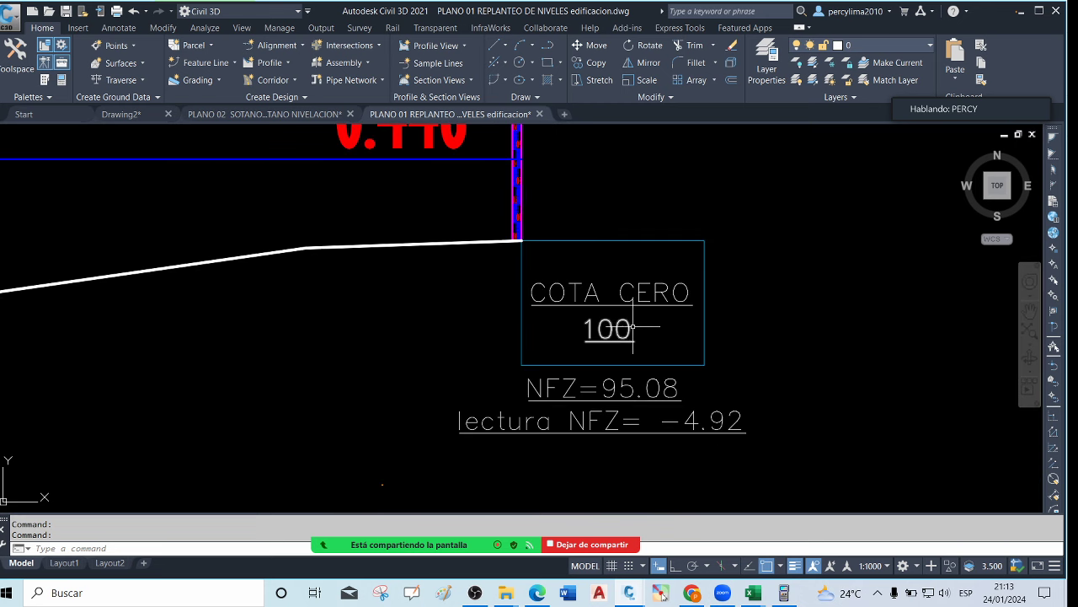
scroll(633, 326, "down", 2)
scroll(657, 310, "up", 2)
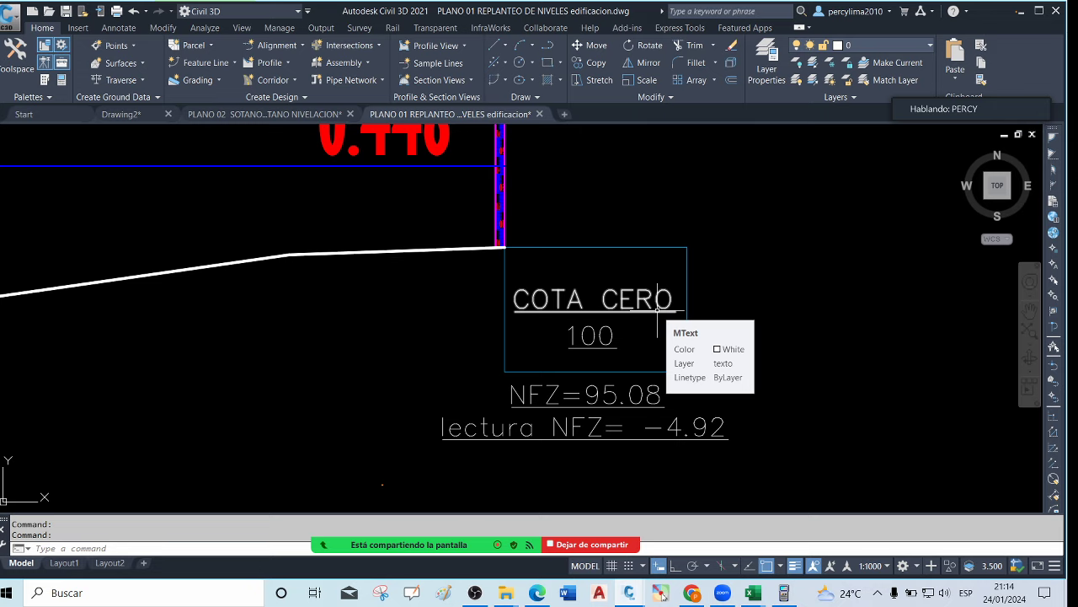
scroll(549, 342, "down", 5)
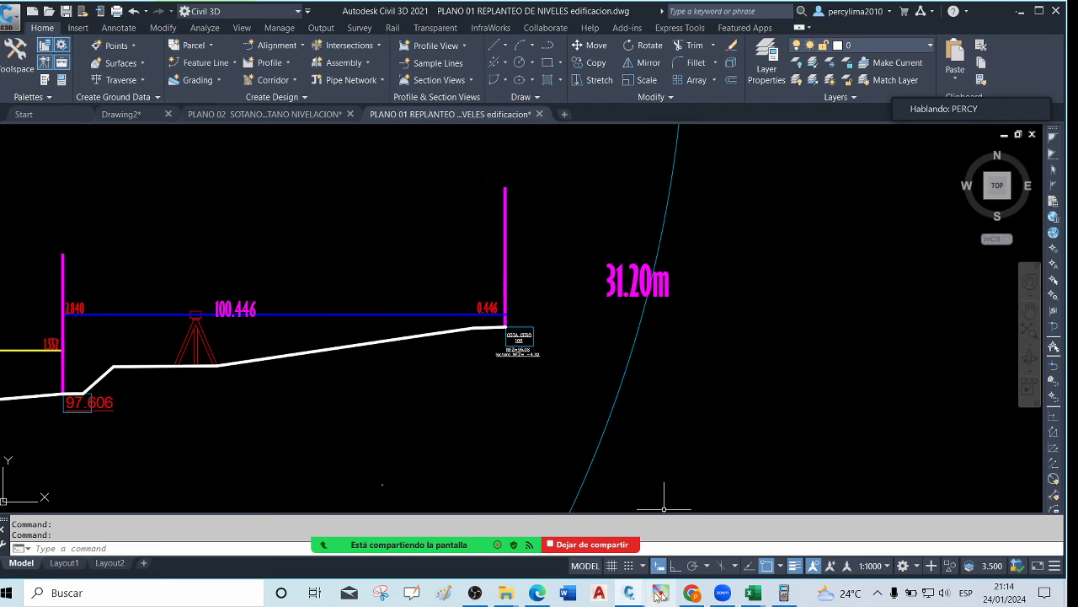
left_click(1002, 141)
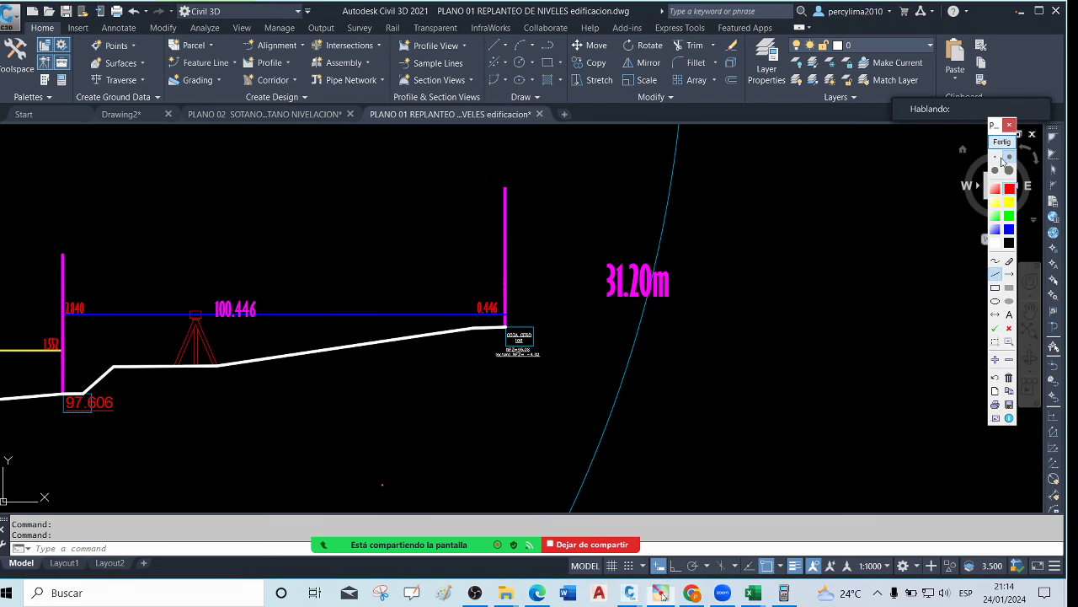
left_click_drag(728, 312, 880, 308)
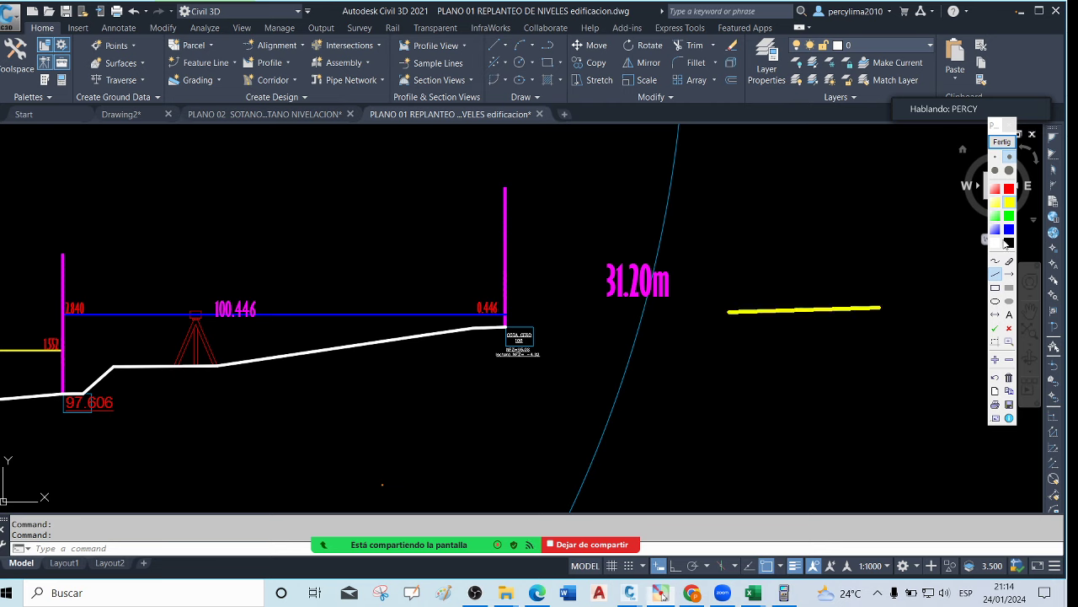
Freehand-sketch a second level line, a vertical staff, and labels +1, 0 and -2
left_click(996, 262)
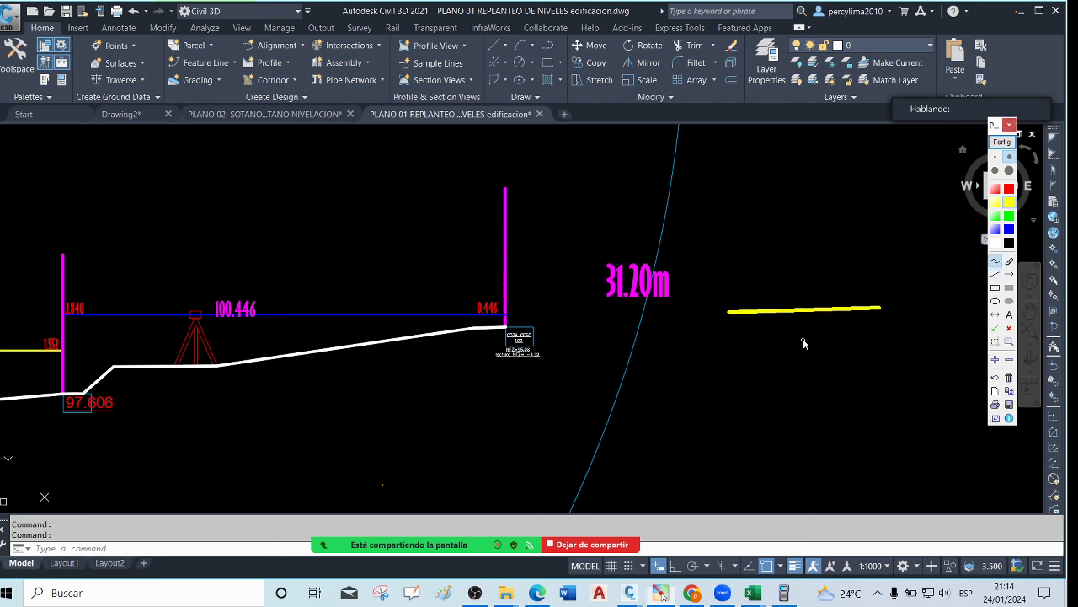
mouse_move(732, 362)
left_mouse_down()
mouse_move(852, 360)
mouse_move(950, 384)
left_mouse_up()
mouse_move(825, 266)
left_mouse_down()
mouse_move(872, 270)
mouse_move(854, 281)
left_mouse_up()
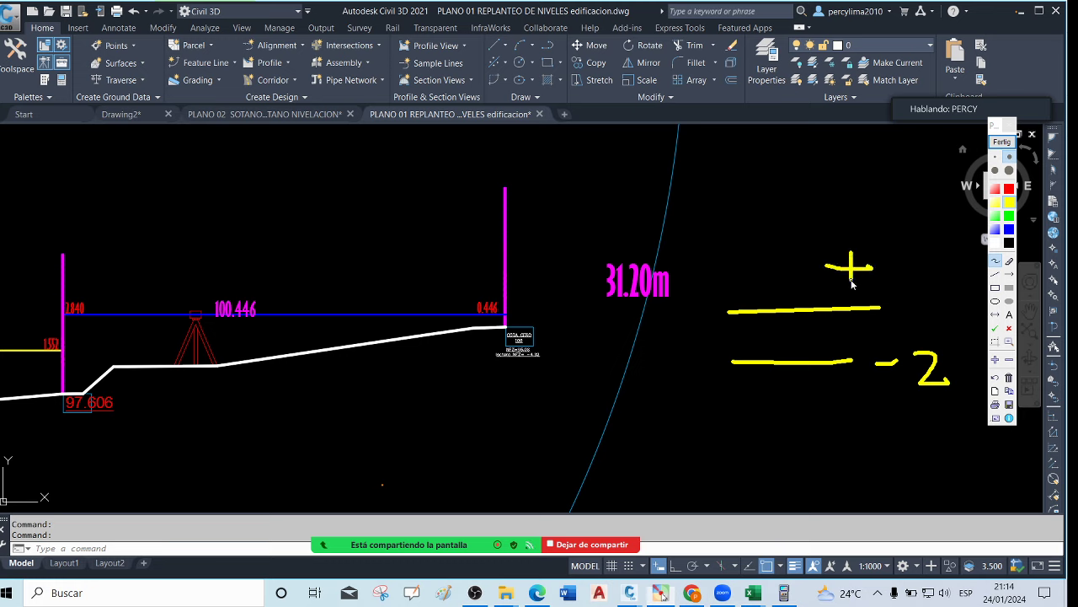
mouse_move(907, 253)
left_mouse_down()
mouse_move(909, 275)
mouse_move(906, 254)
left_mouse_up()
mouse_move(905, 294)
left_mouse_down()
mouse_move(906, 313)
mouse_move(912, 292)
left_mouse_up()
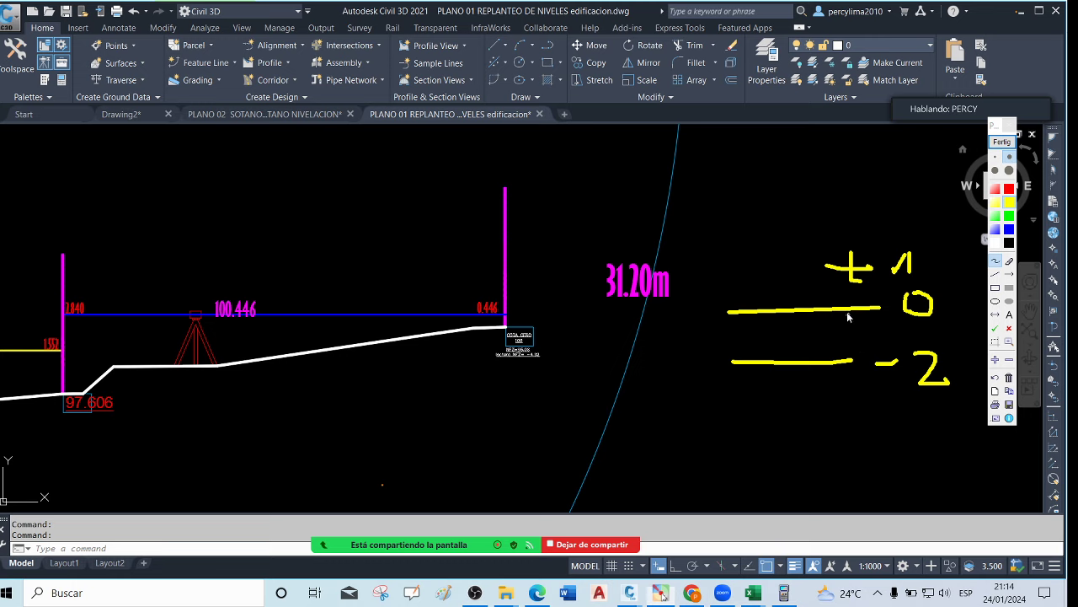
left_click_drag(809, 229, 814, 358)
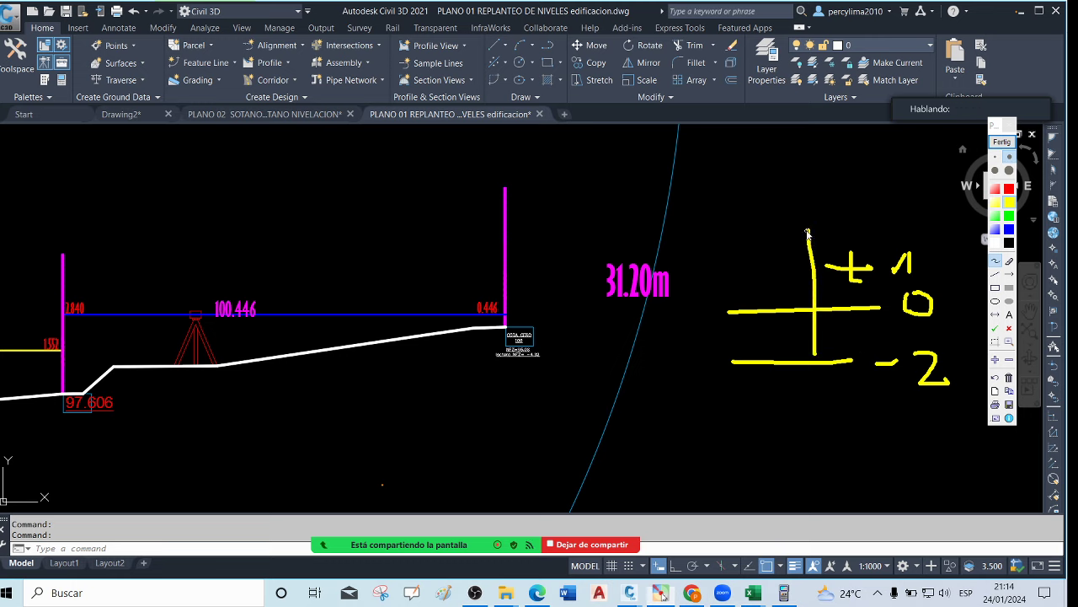
left_click_drag(805, 229, 805, 289)
Clear the yellow sketch and zoom around the COTA CERO 100 text block
left_click(1010, 126)
scroll(522, 341, "up", 8)
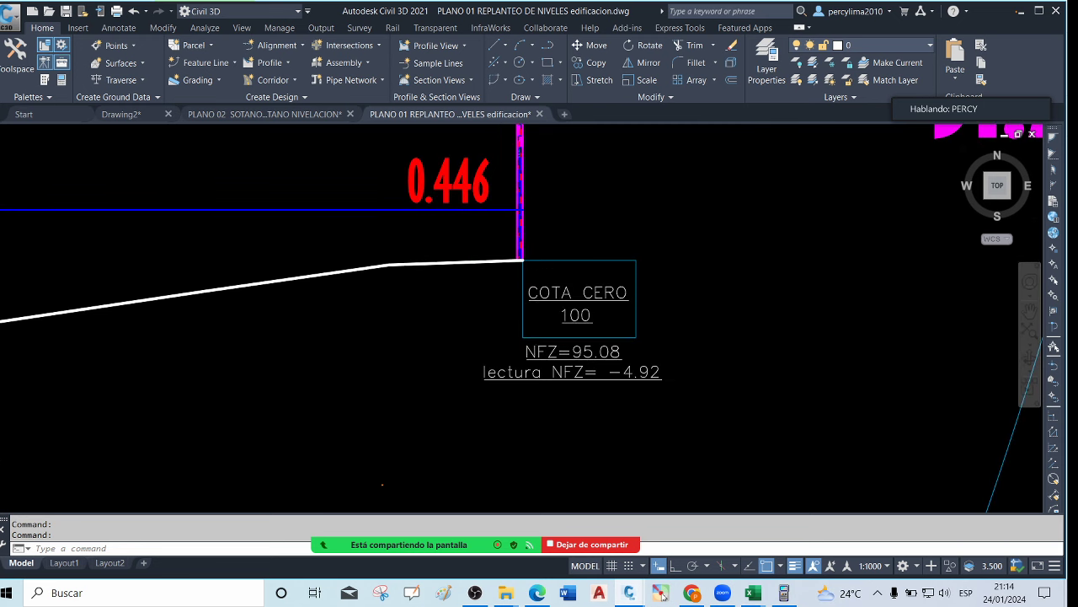
scroll(574, 315, "down", 4)
scroll(650, 277, "up", 2)
scroll(674, 280, "down", 3)
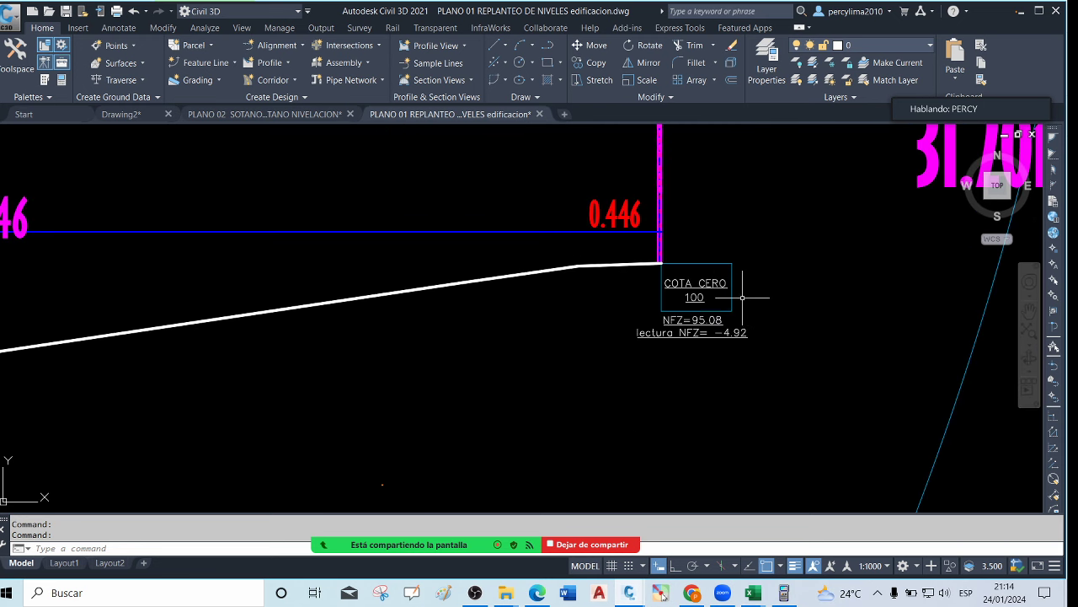
scroll(656, 251, "up", 5)
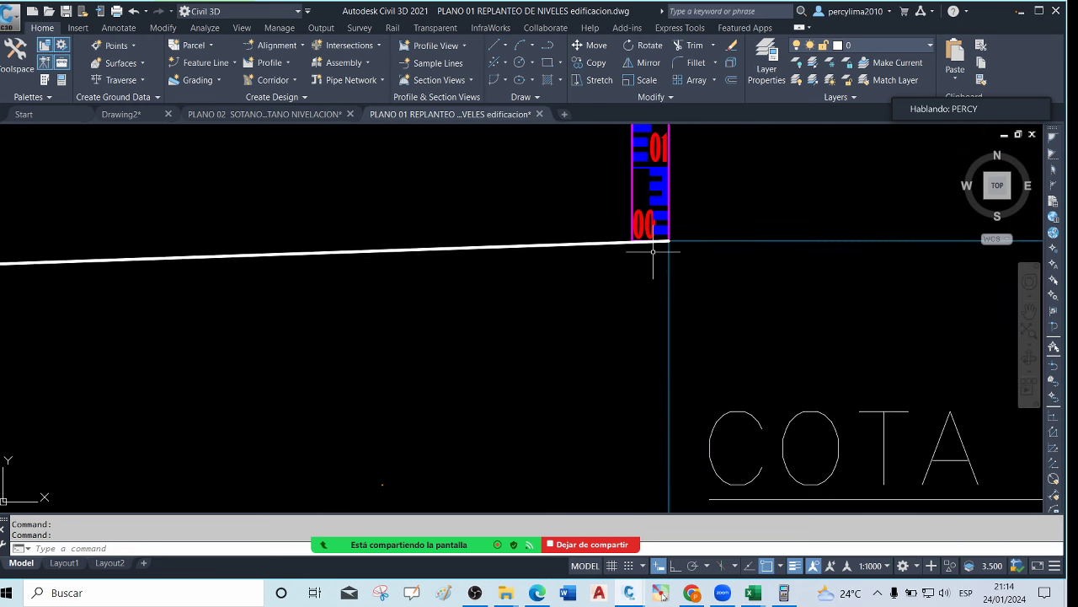
scroll(653, 250, "down", 2)
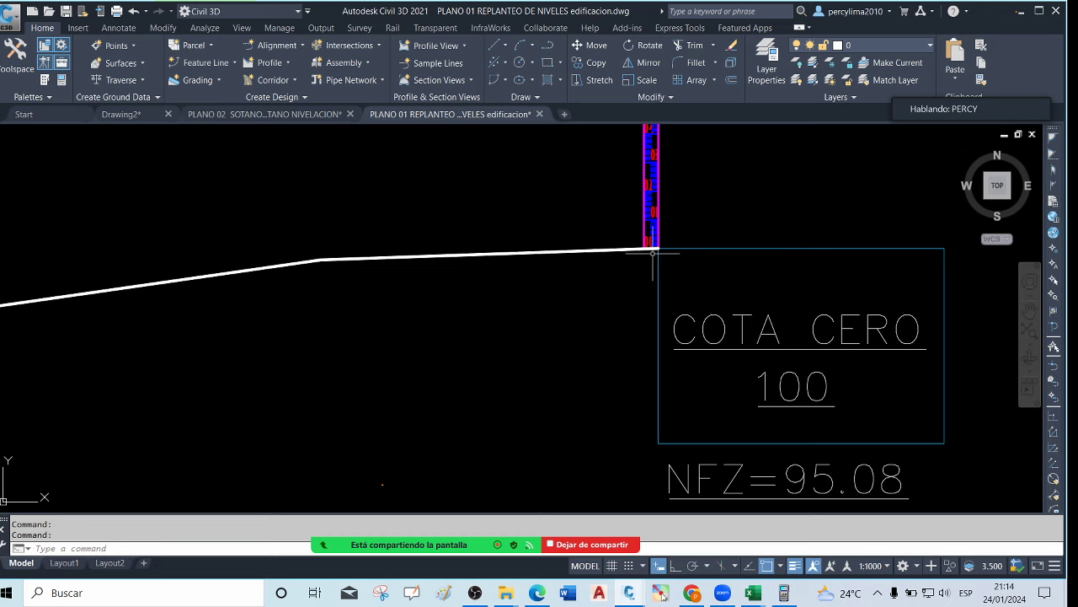
Zoom to inspect the 99.158 and 100.446 instrument setups and the 0.446 reading
scroll(631, 270, "down", 4)
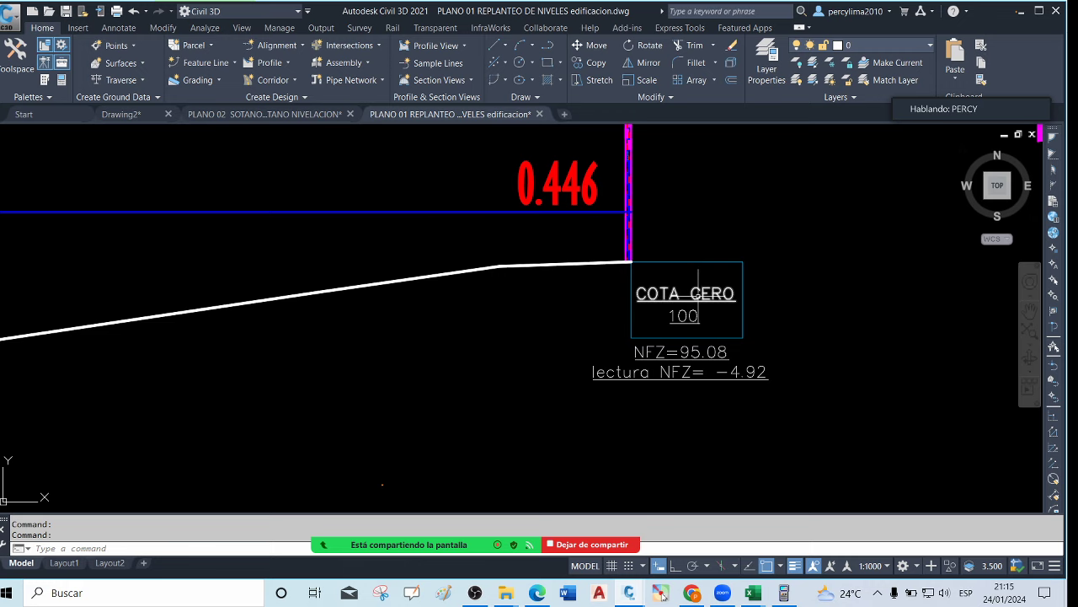
scroll(699, 295, "up", 1)
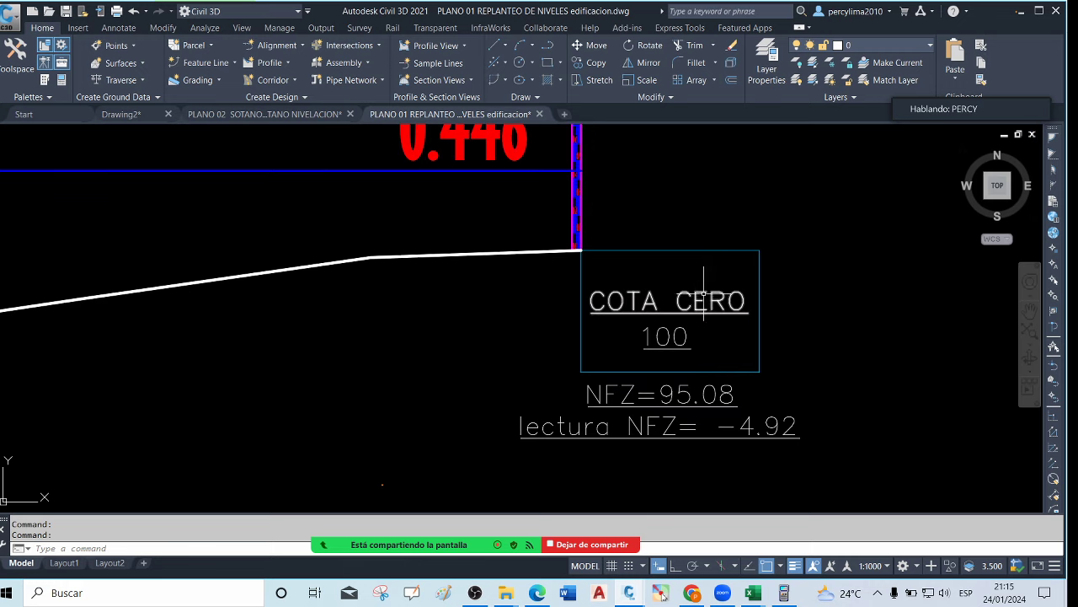
scroll(697, 300, "down", 1)
mouse_move(697, 300)
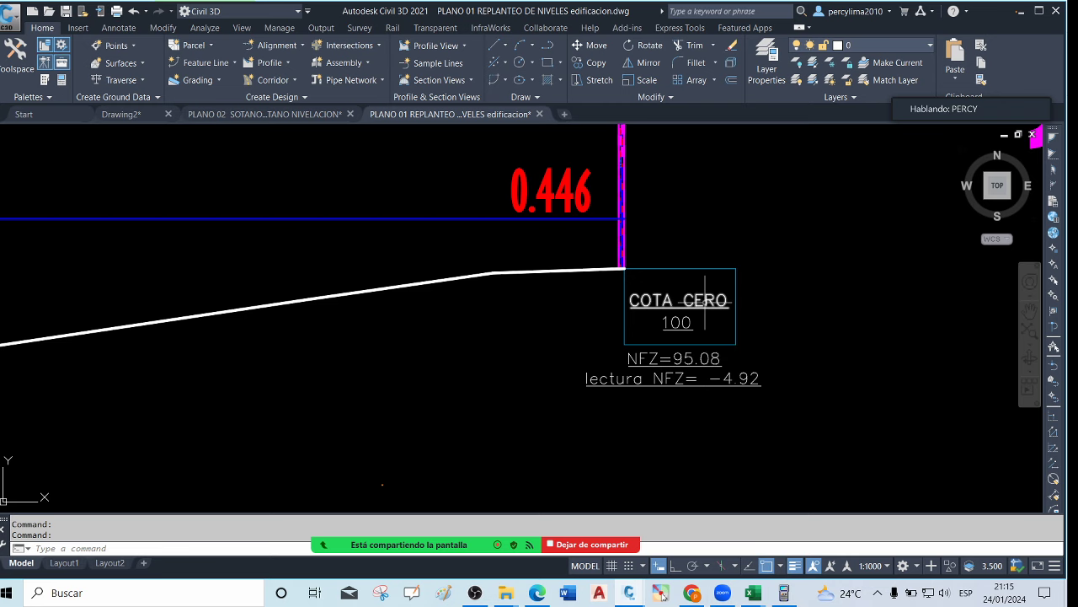
scroll(697, 290, "down", 2)
scroll(699, 289, "up", 3)
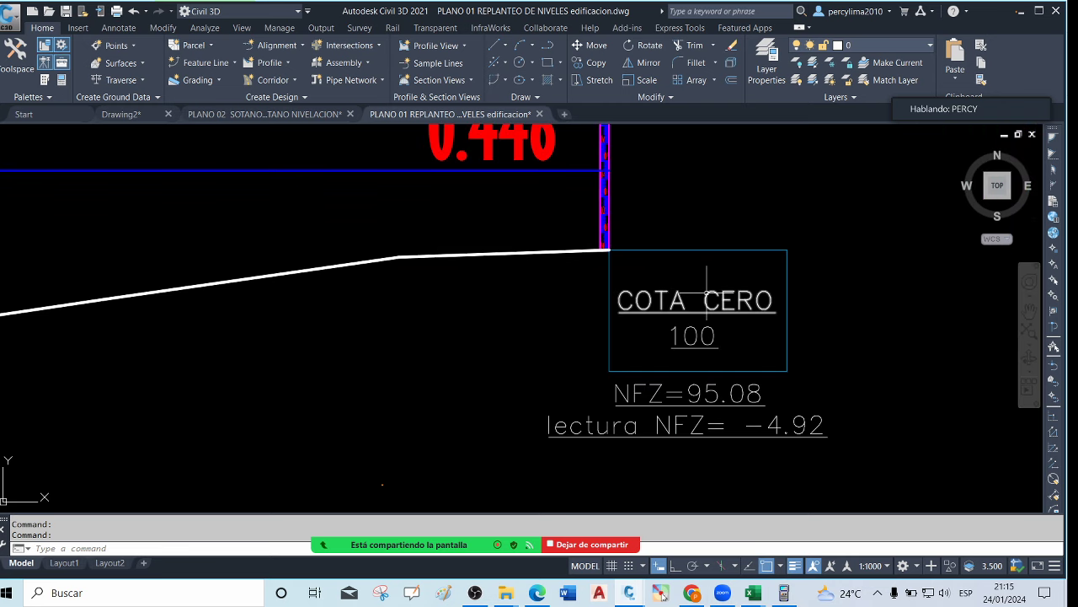
scroll(697, 291, "down", 3)
scroll(662, 299, "up", 2)
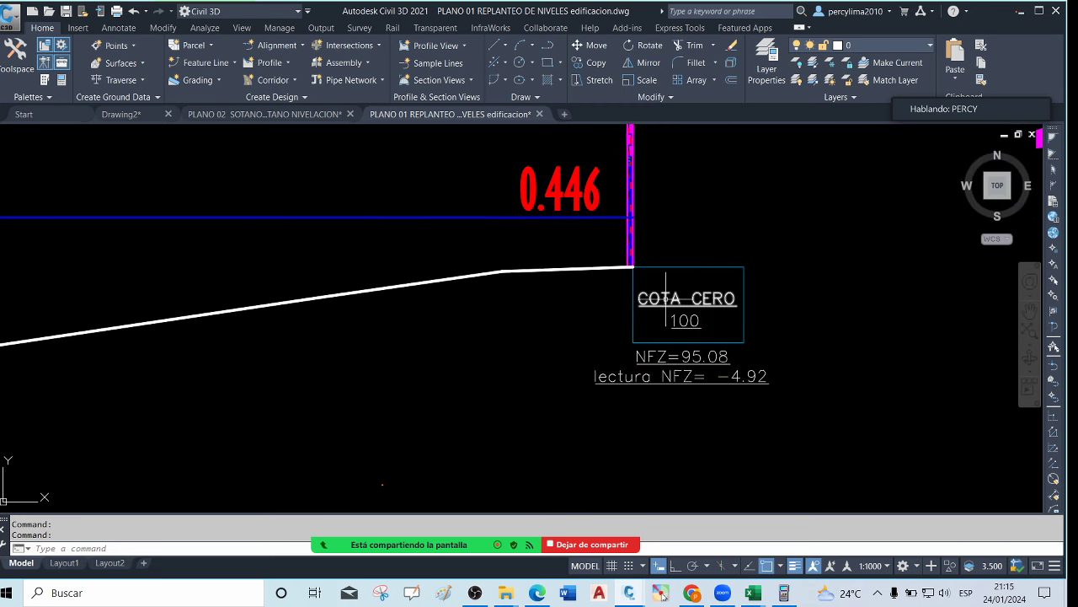
scroll(669, 278, "down", 4)
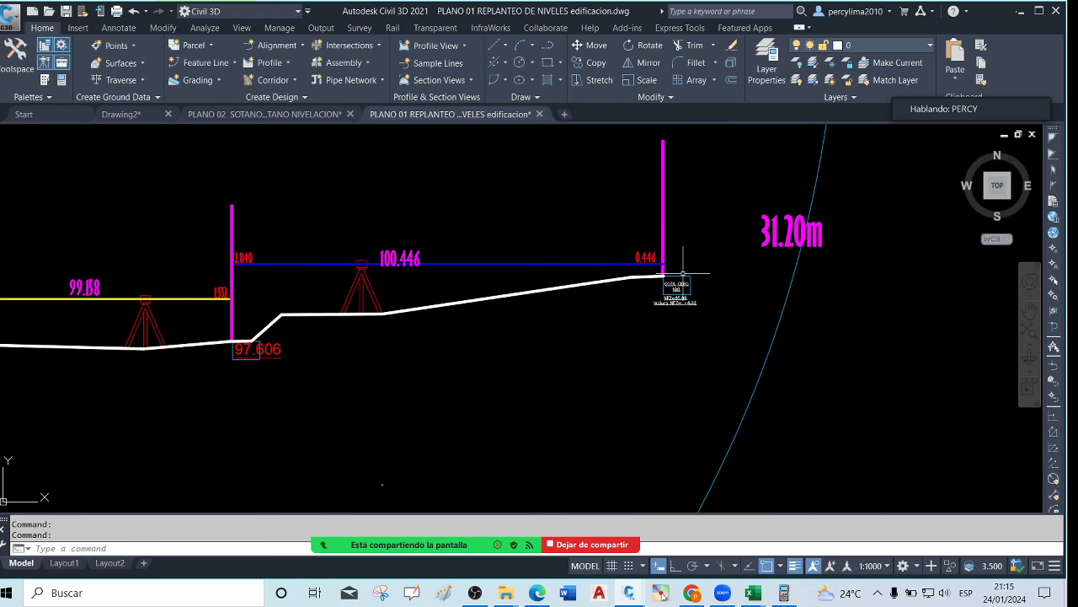
scroll(687, 271, "down", 2)
scroll(689, 270, "up", 4)
scroll(682, 273, "down", 3)
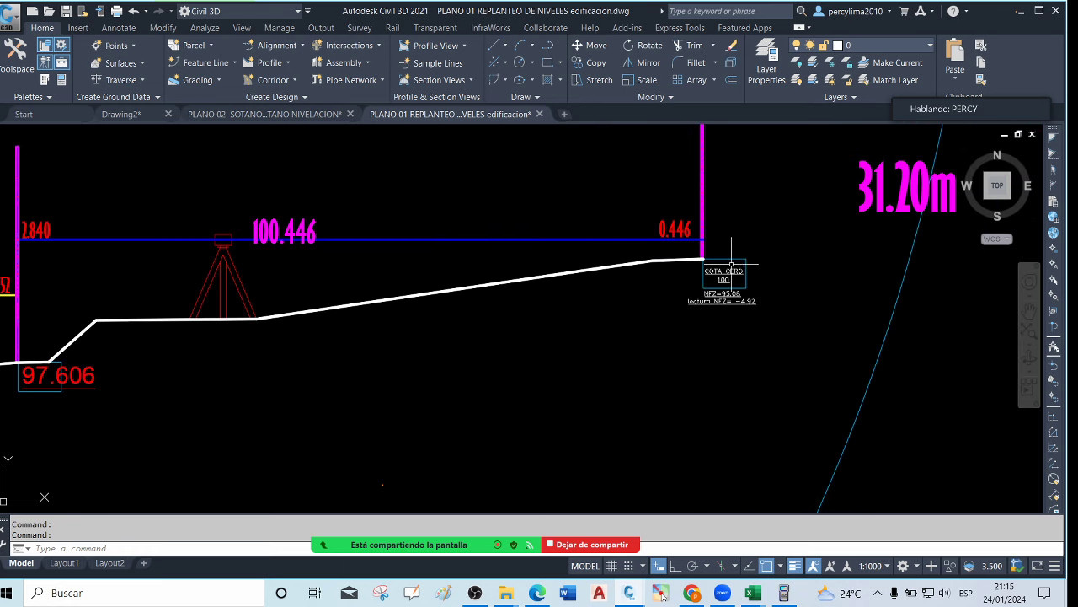
scroll(674, 282, "up", 3)
scroll(733, 295, "up", 1)
scroll(746, 299, "down", 2)
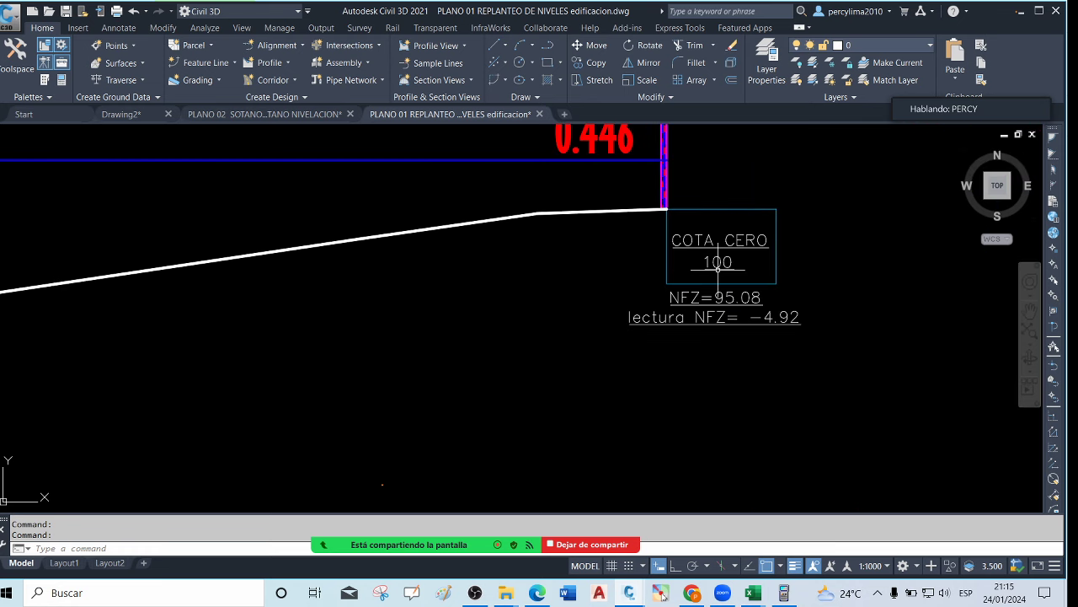
scroll(748, 300, "down", 1)
scroll(748, 295, "up", 6)
scroll(724, 287, "down", 4)
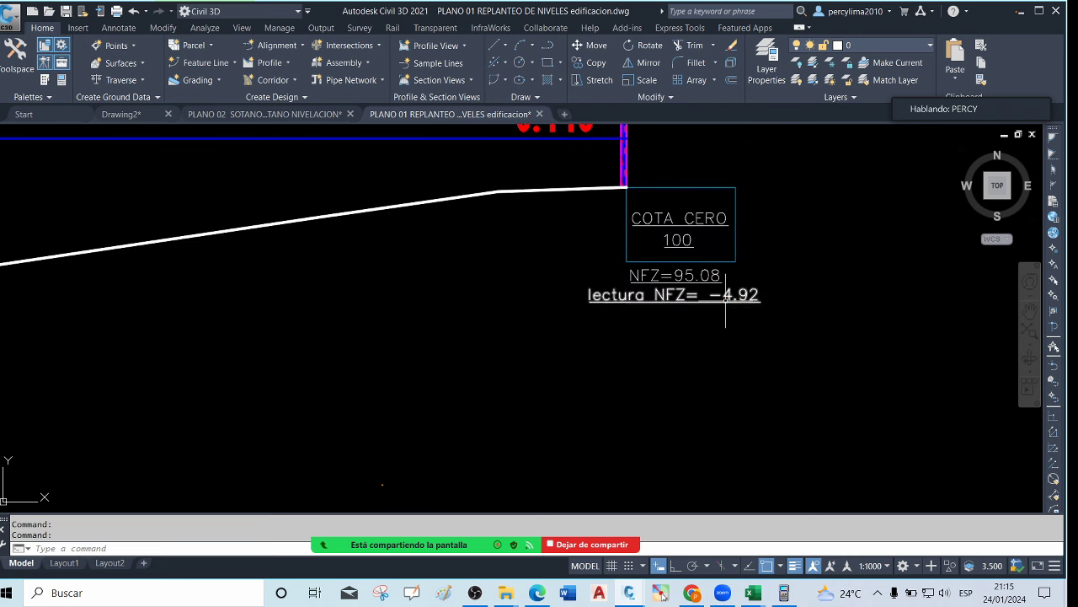
scroll(699, 253, "up", 2)
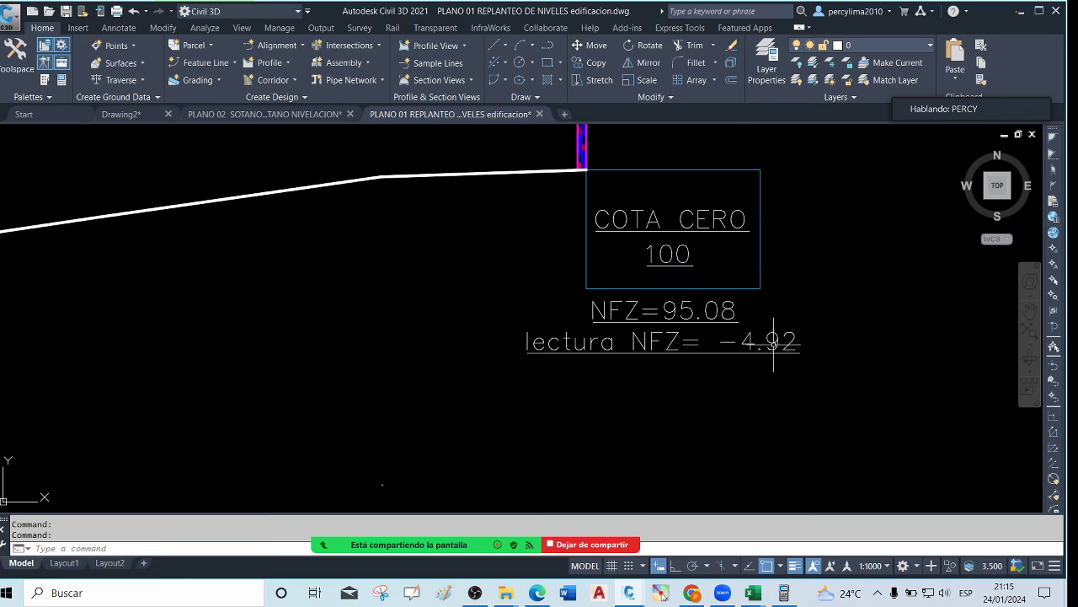
scroll(766, 340, "up", 2)
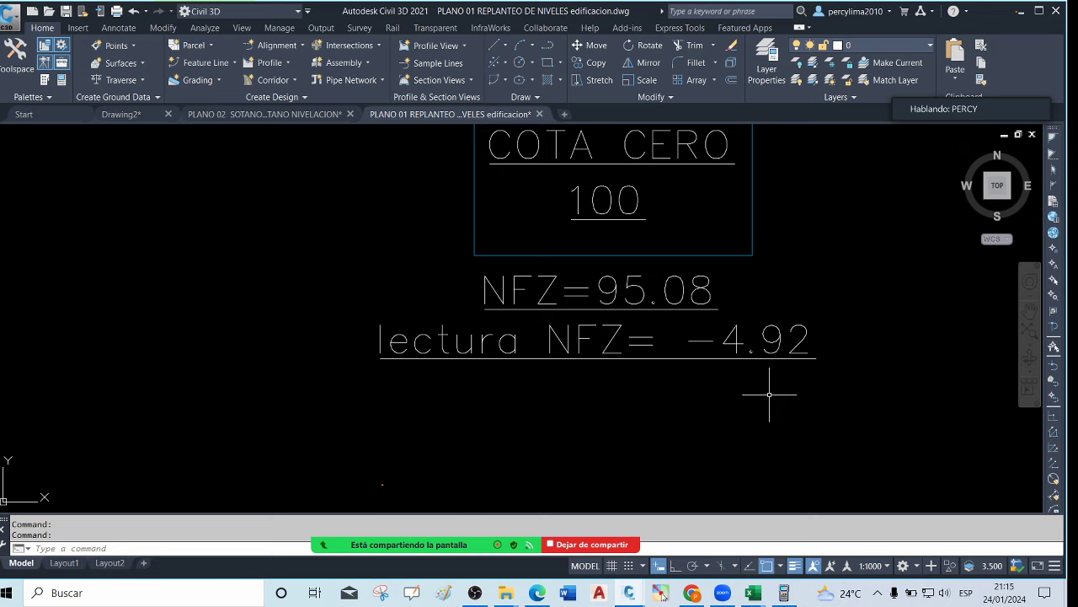
scroll(662, 328, "down", 4)
scroll(696, 324, "up", 4)
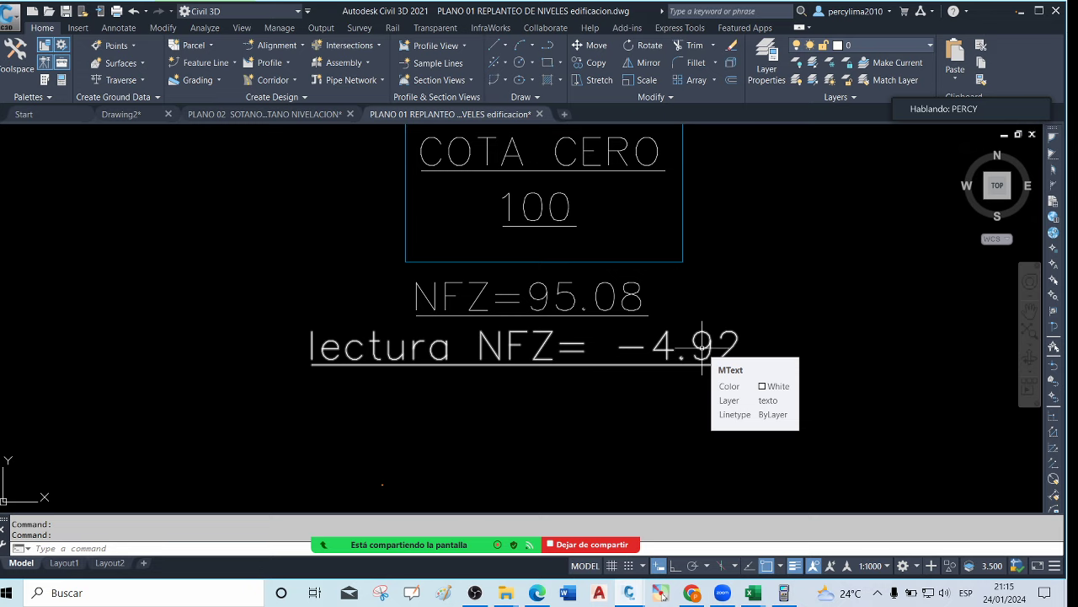
scroll(698, 301, "down", 2)
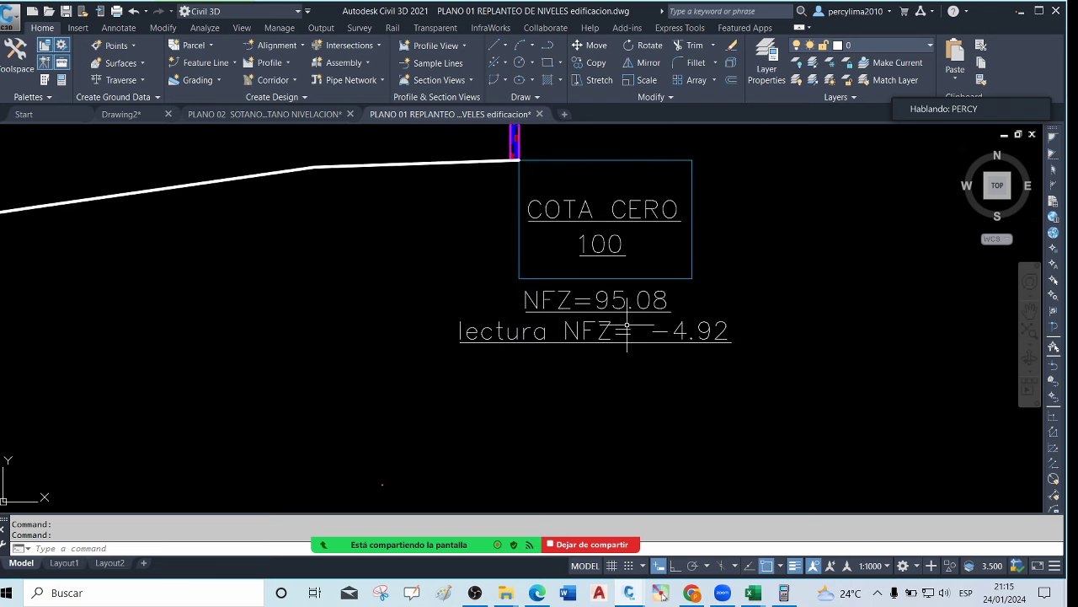
scroll(718, 333, "up", 3)
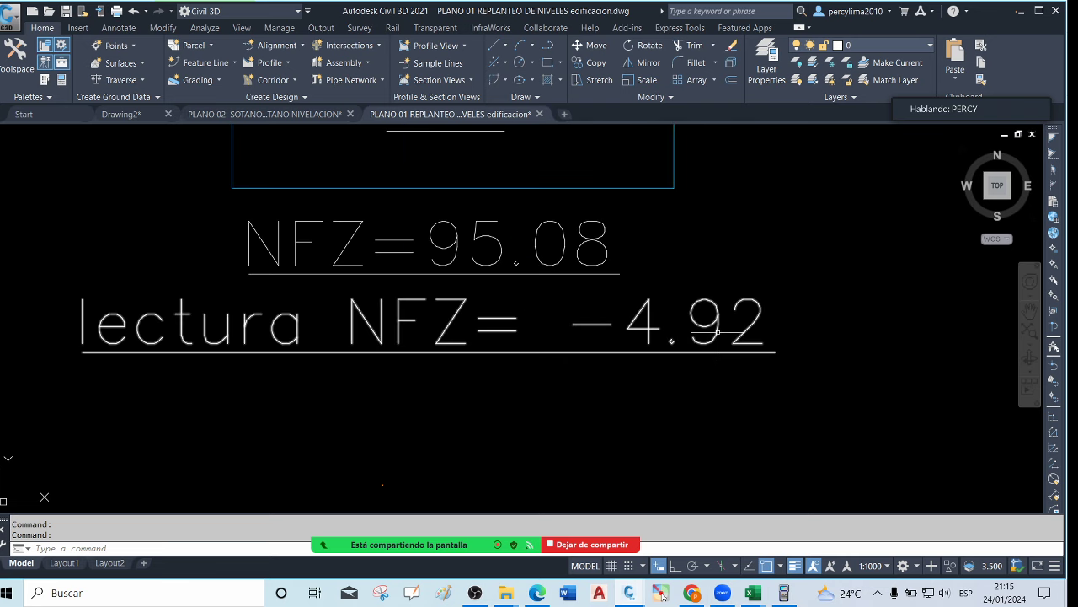
scroll(718, 333, "down", 3)
scroll(544, 368, "up", 2)
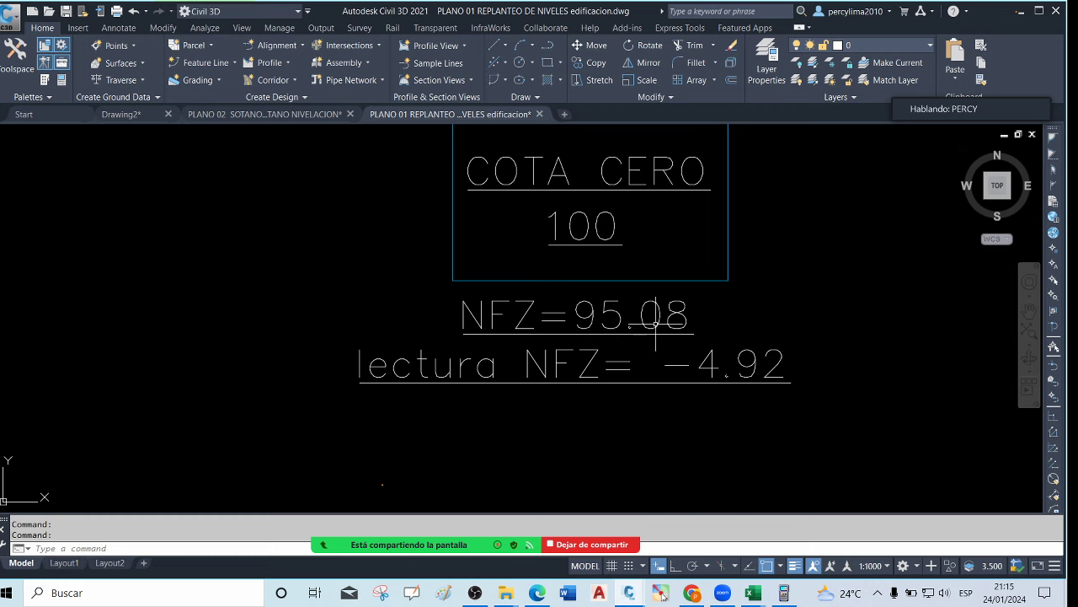
scroll(623, 313, "up", 2)
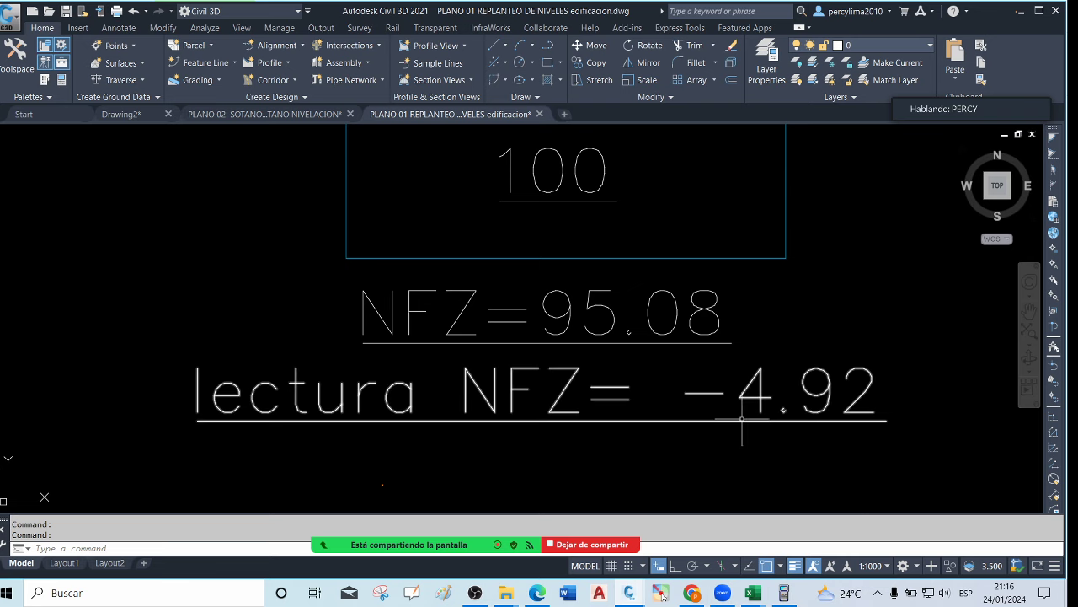
scroll(742, 419, "down", 6)
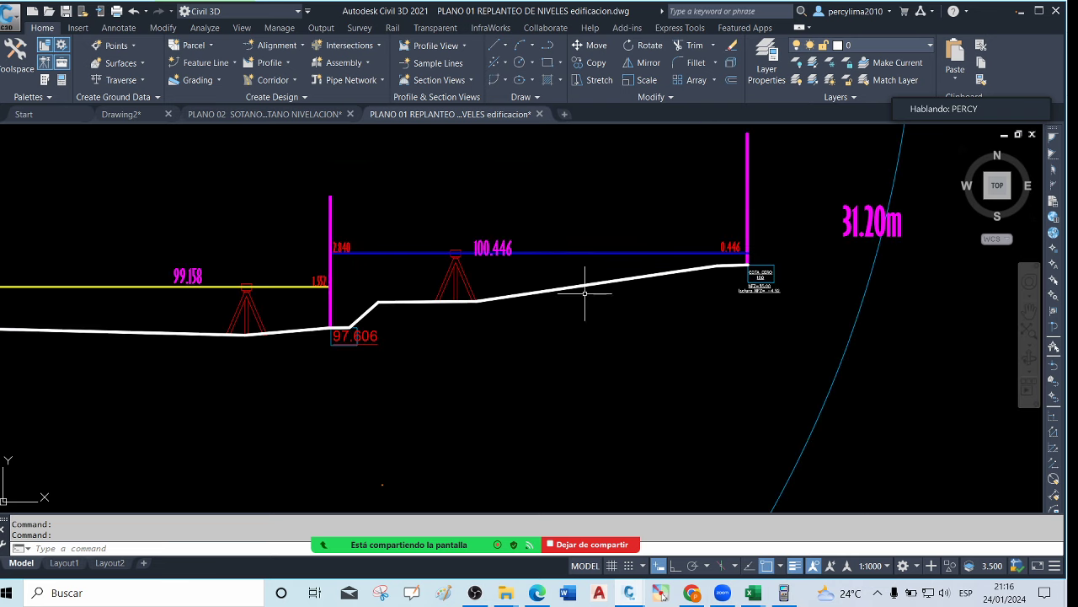
scroll(466, 276, "up", 4)
scroll(466, 276, "down", 2)
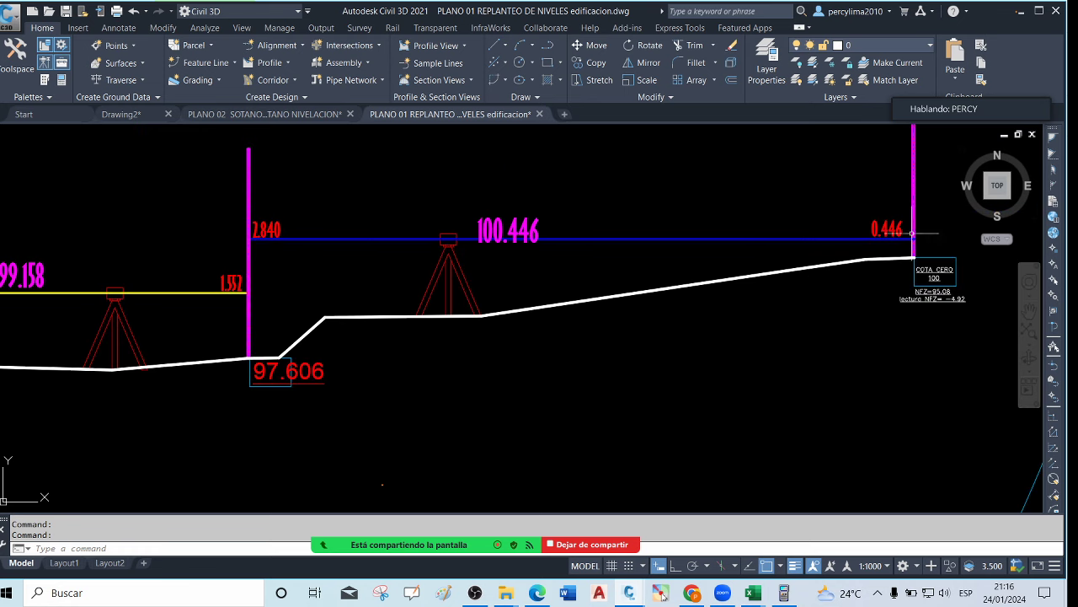
scroll(915, 233, "up", 6)
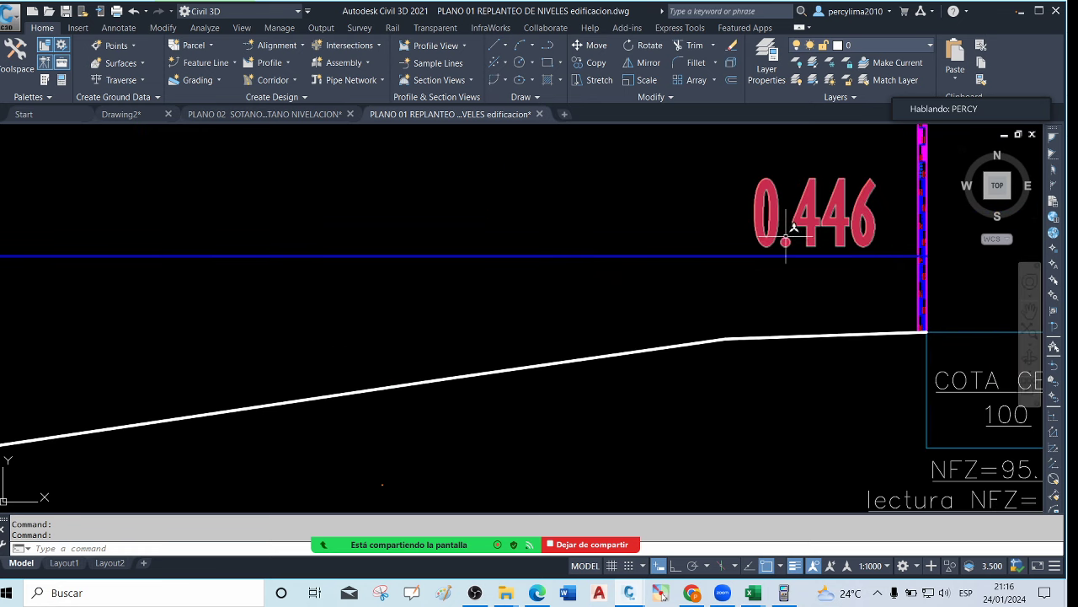
scroll(849, 258, "down", 5)
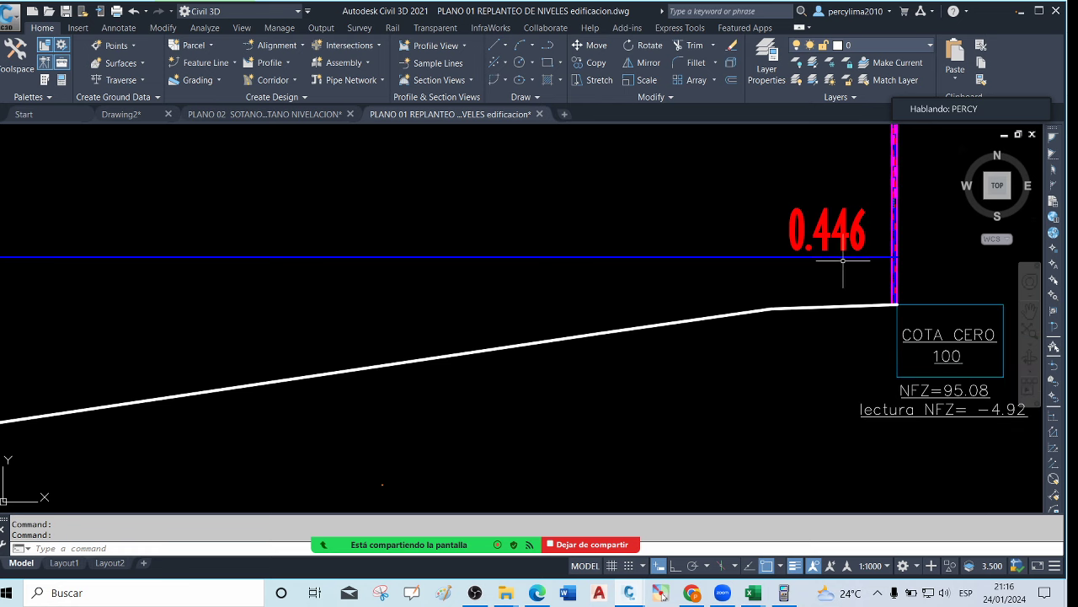
scroll(910, 312, "up", 2)
scroll(895, 326, "up", 1)
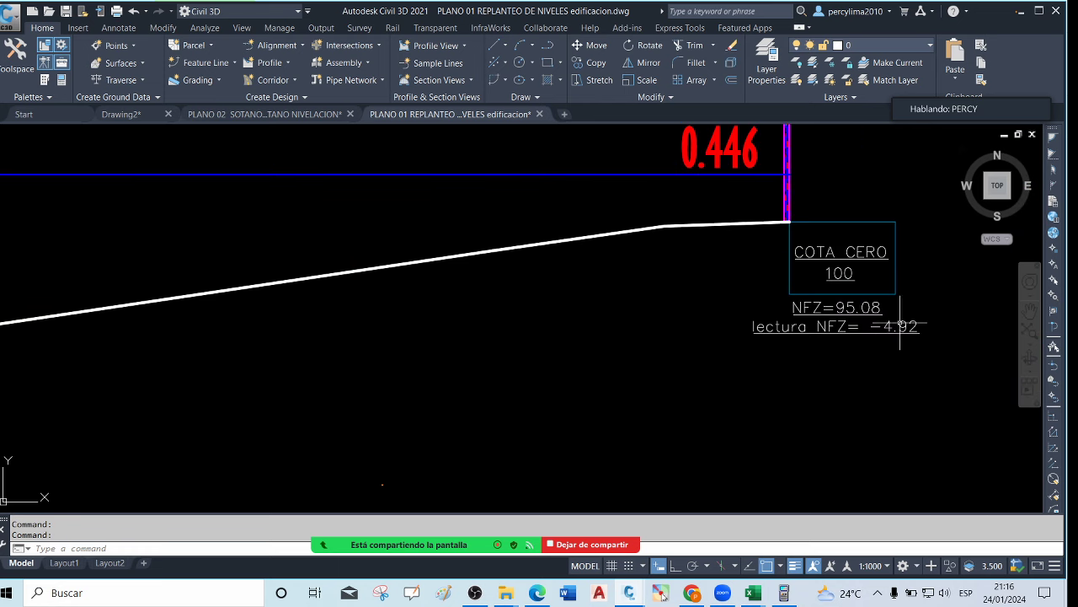
scroll(856, 307, "up", 4)
scroll(856, 307, "down", 4)
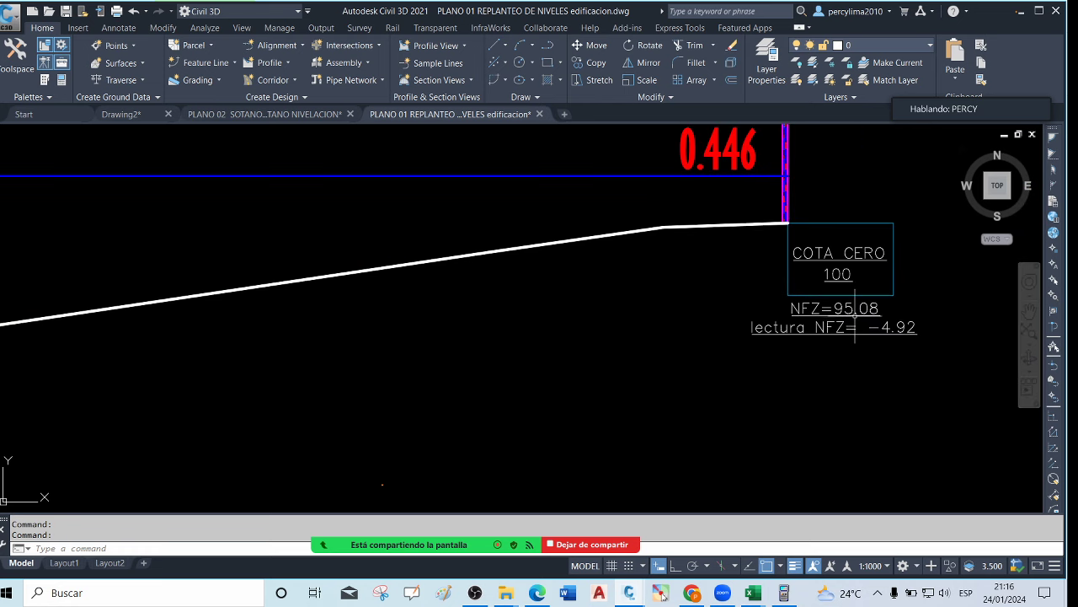
scroll(808, 228, "up", 3)
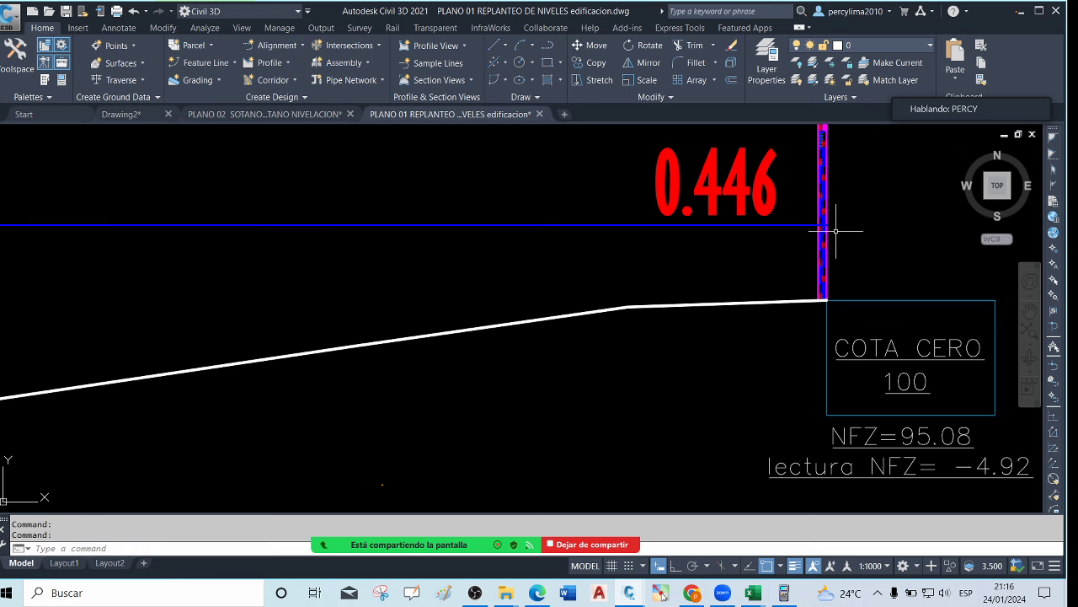
scroll(824, 229, "up", 1)
scroll(755, 260, "down", 5)
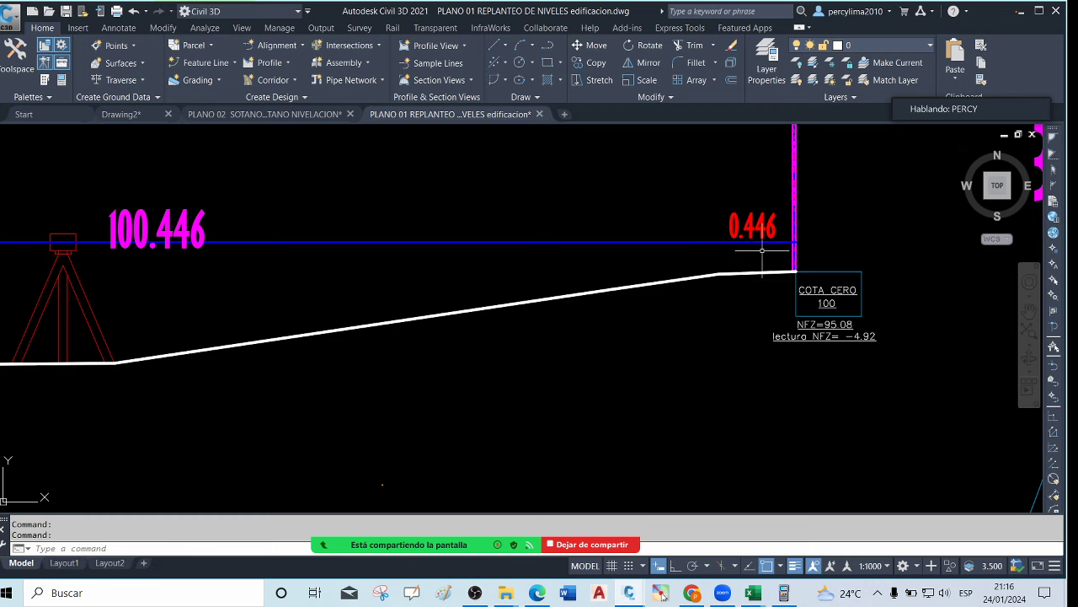
scroll(762, 247, "down", 4)
scroll(761, 270, "up", 4)
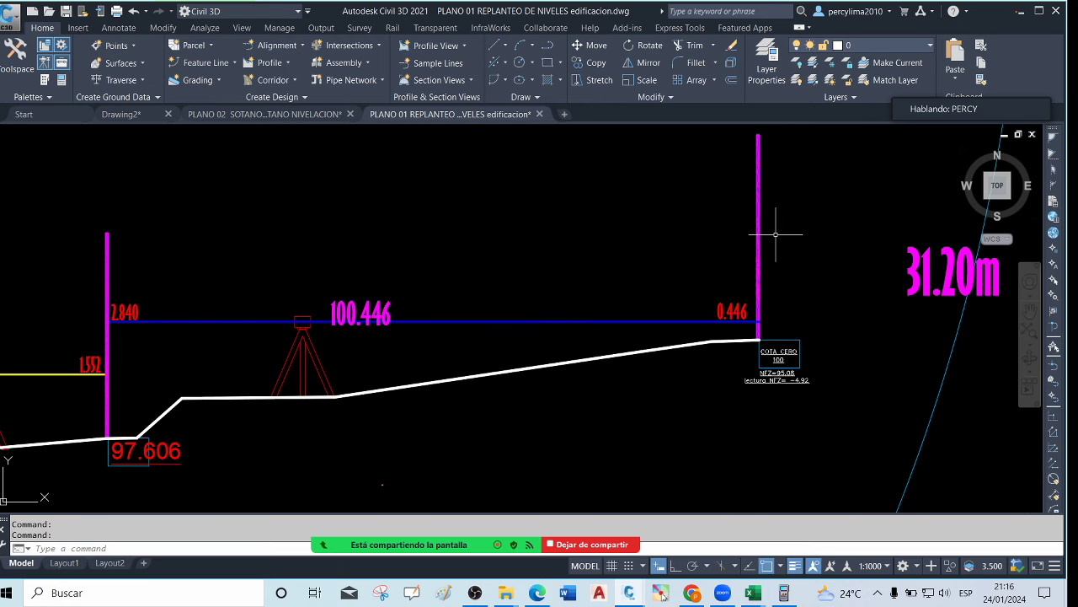
scroll(749, 284, "up", 3)
scroll(749, 283, "up", 5)
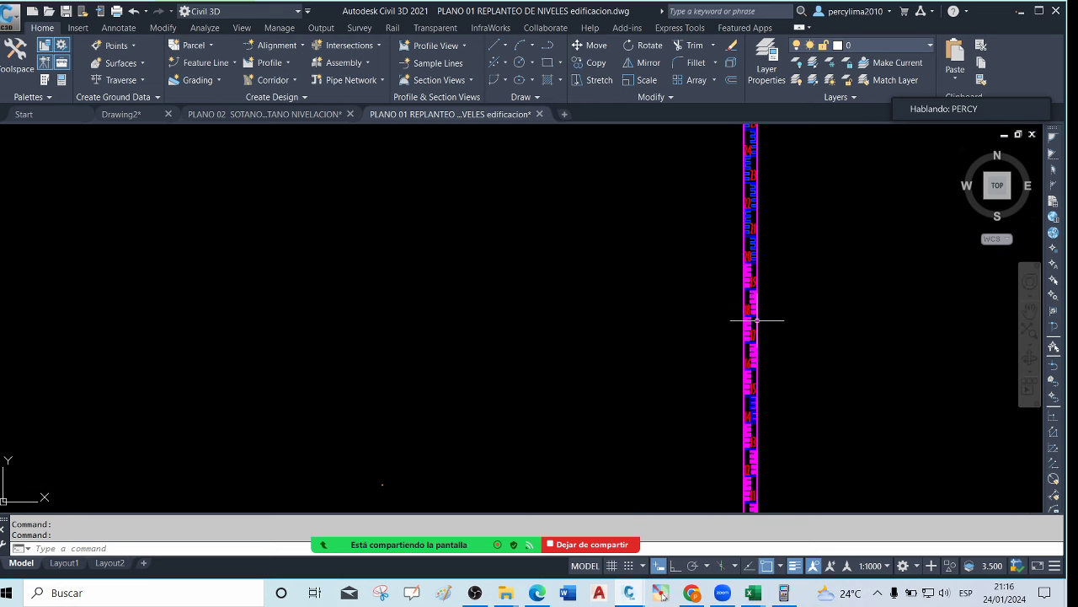
scroll(696, 354, "down", 3)
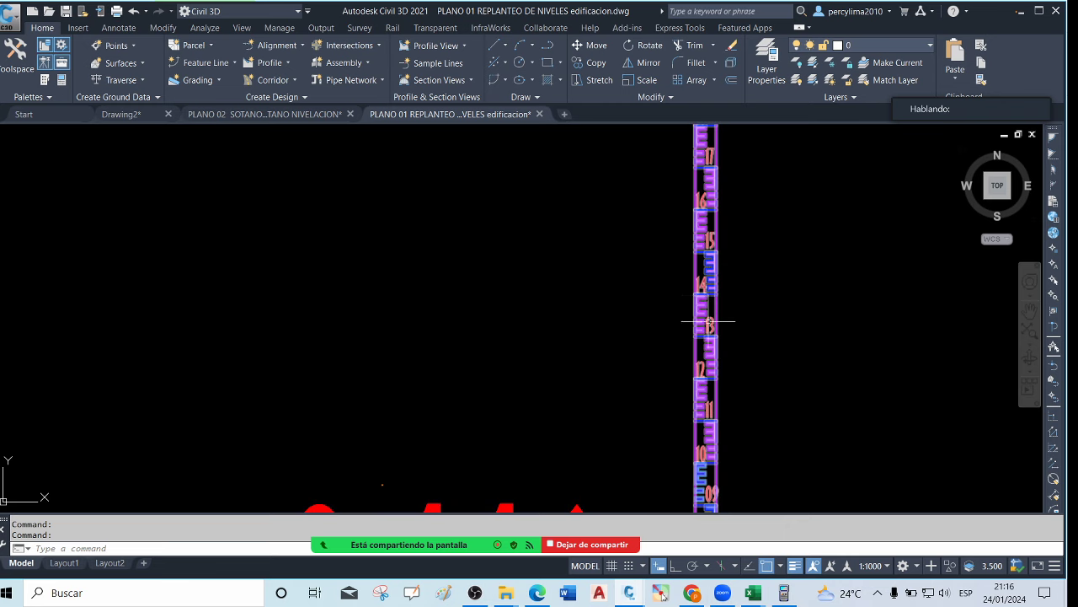
scroll(699, 329, "up", 2)
scroll(699, 324, "down", 2)
scroll(700, 324, "up", 2)
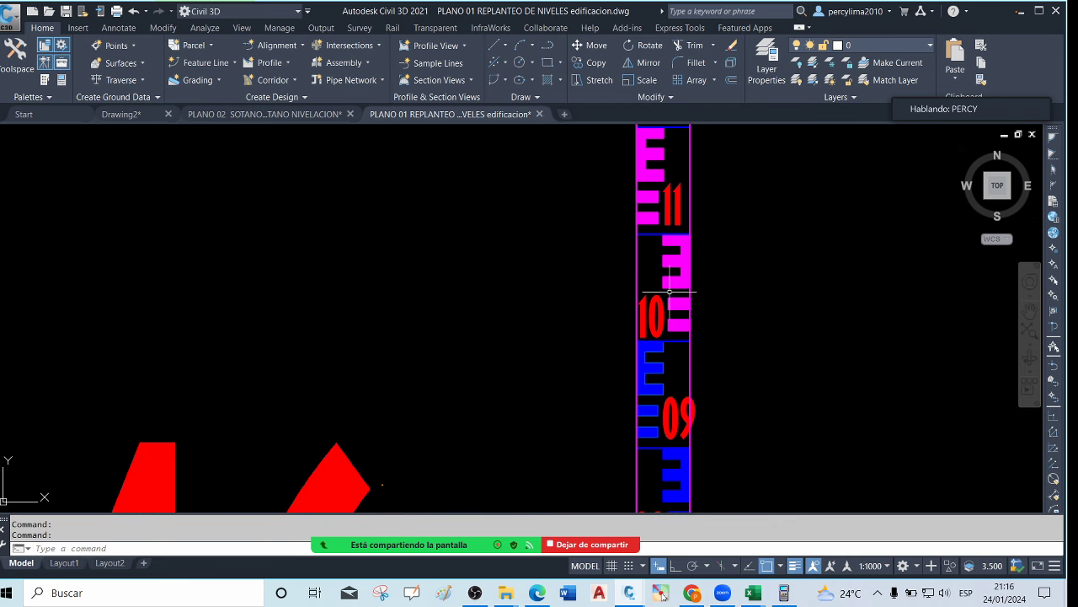
scroll(690, 253, "down", 2)
scroll(684, 301, "up", 3)
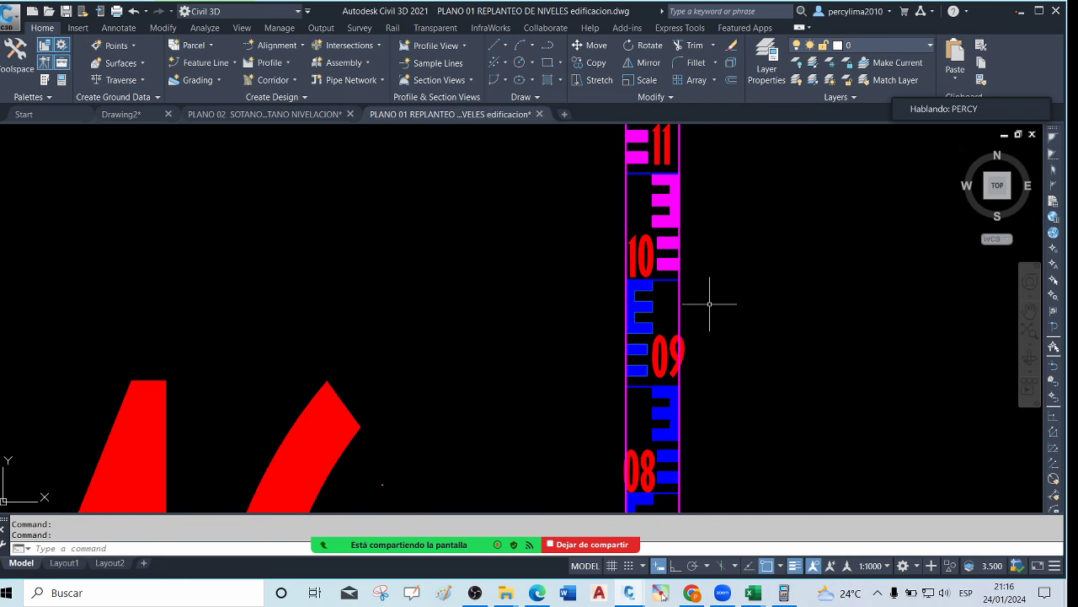
Sketch a yellow tripod level with a horizontal sight line labelled +1 beside the staff
left_click(663, 594)
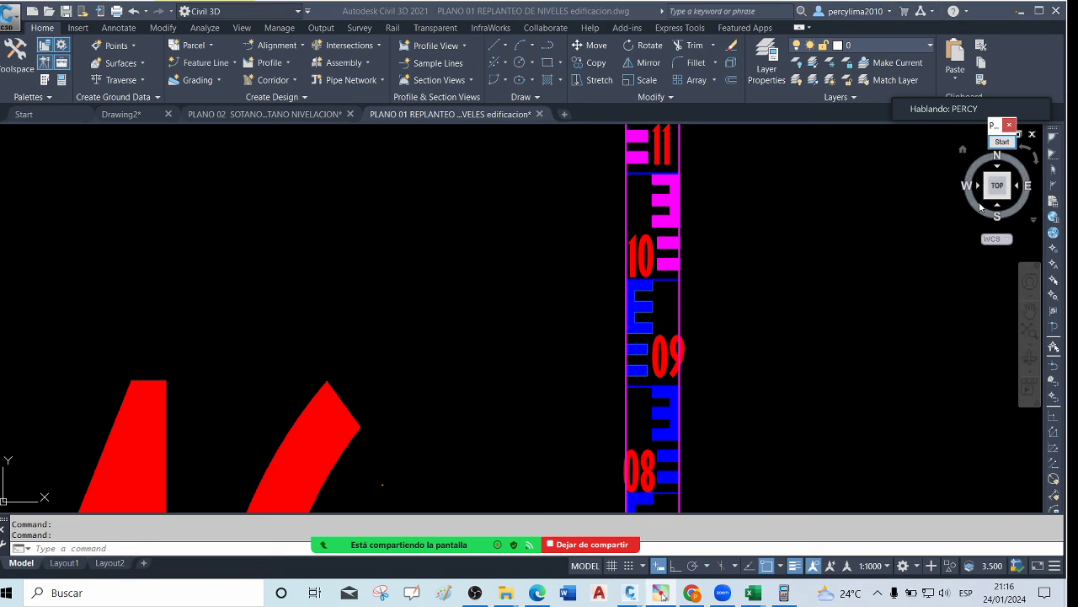
left_click(1010, 203)
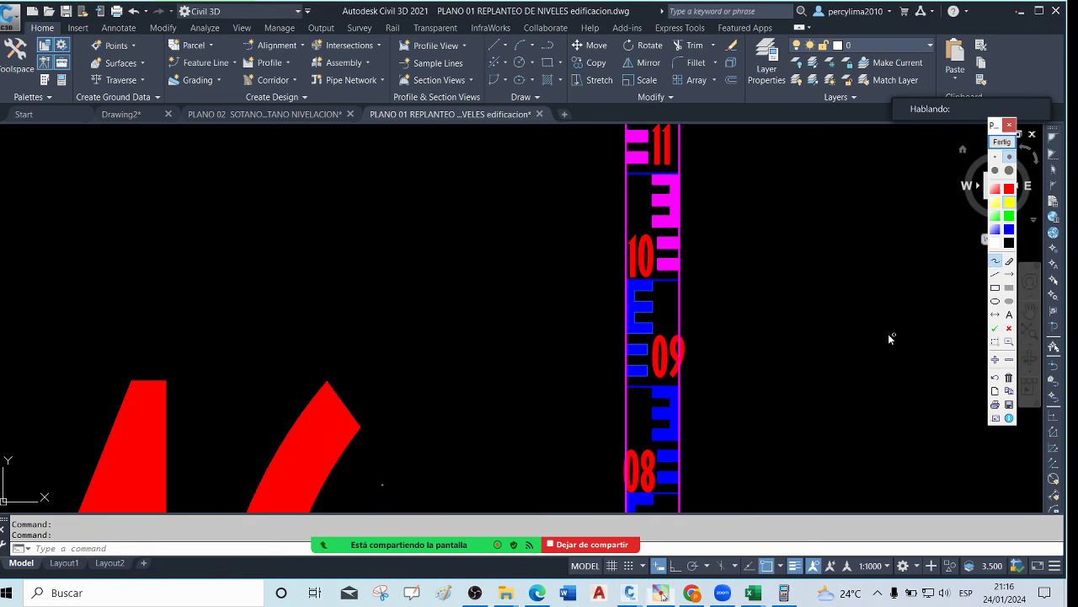
mouse_move(748, 460)
left_mouse_down()
mouse_move(865, 330)
mouse_move(908, 447)
left_mouse_up()
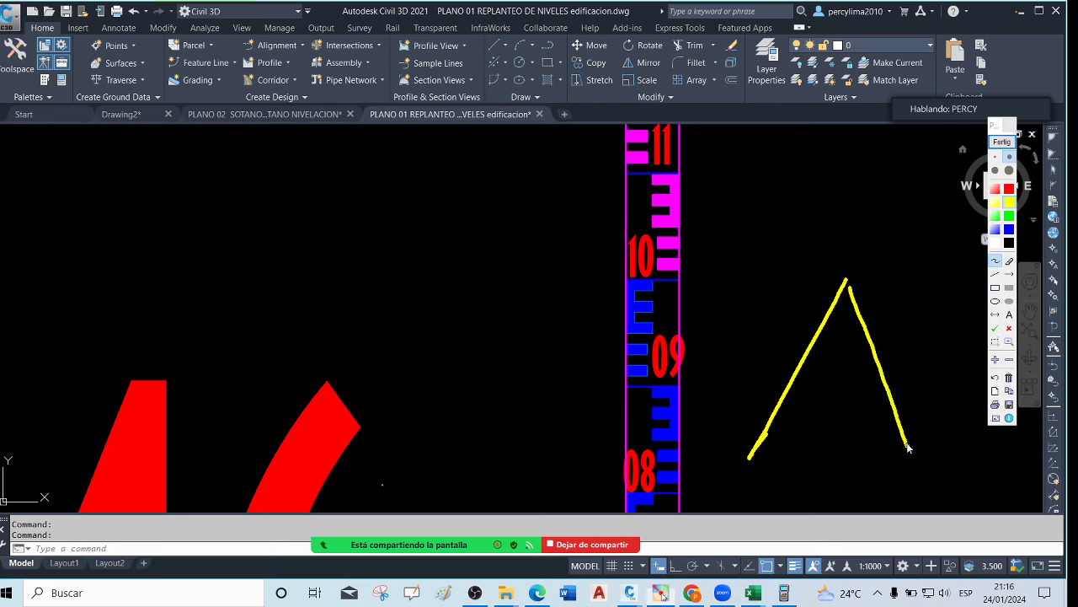
left_click_drag(693, 282, 943, 283)
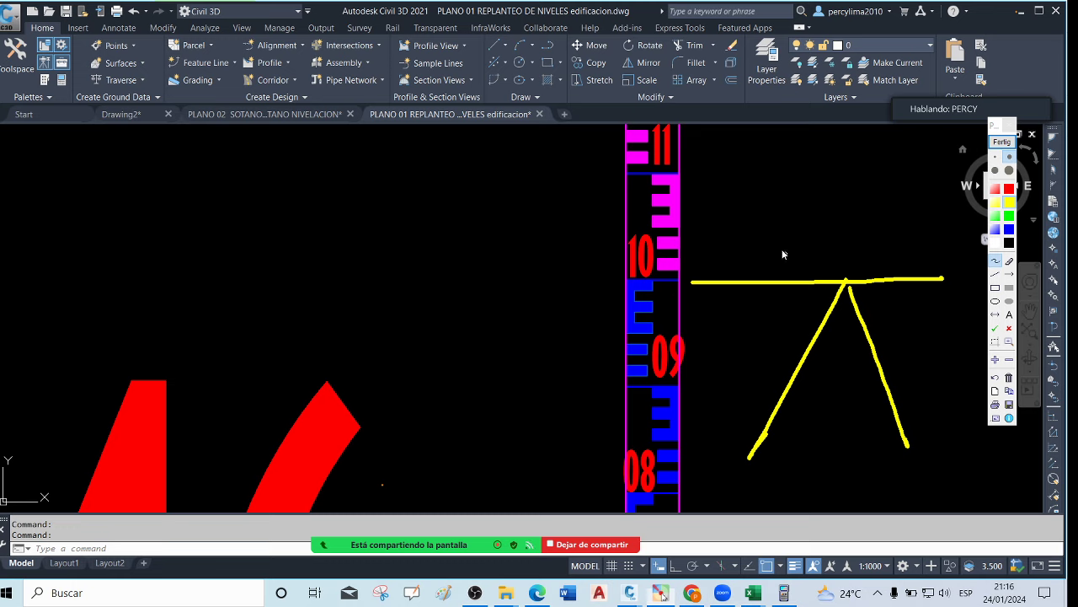
left_click_drag(789, 218, 788, 260)
left_click_drag(770, 241, 819, 239)
mouse_move(843, 221)
left_mouse_down()
mouse_move(842, 258)
mouse_move(834, 235)
left_mouse_up()
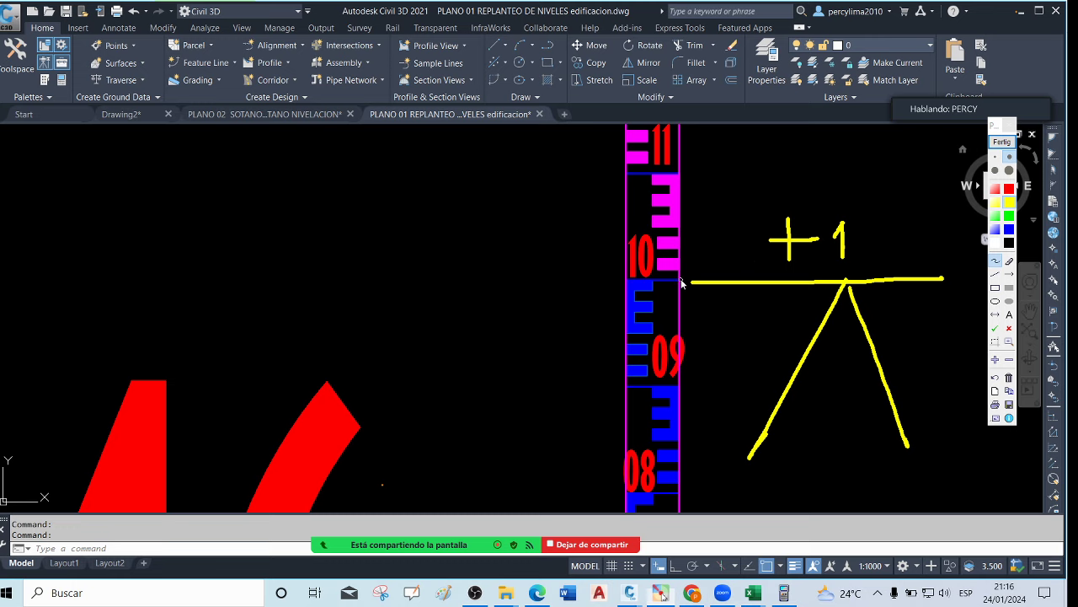
Finish the yellow mark, clear the ink, check the COTA CERO and 100.446 labels, then bring up the fx-9860 emulator
left_click_drag(681, 281, 674, 282)
left_click(1011, 126)
scroll(684, 312, "down", 5)
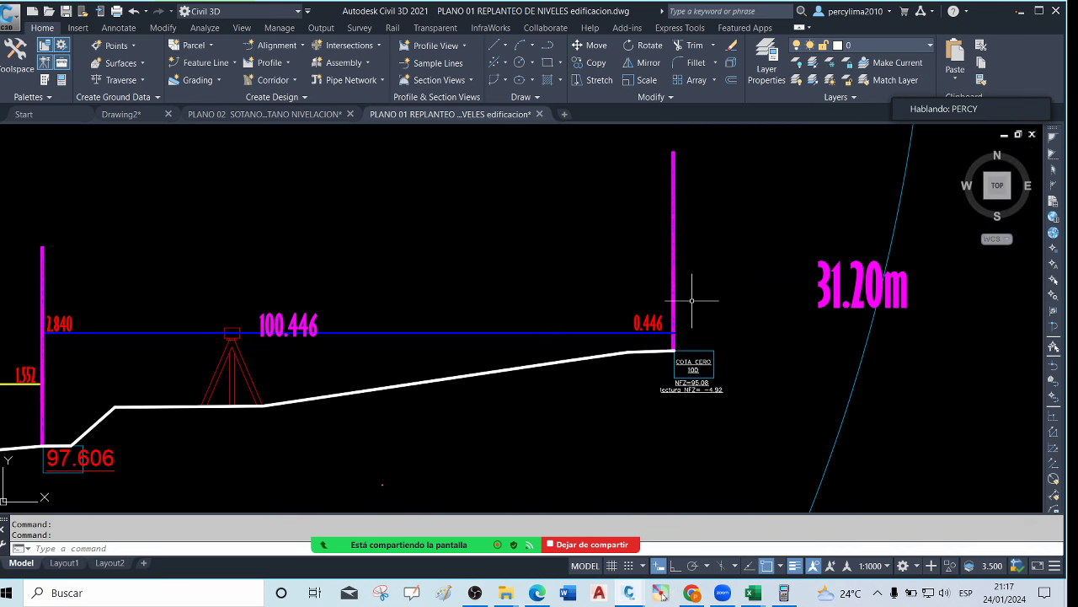
scroll(717, 337, "down", 2)
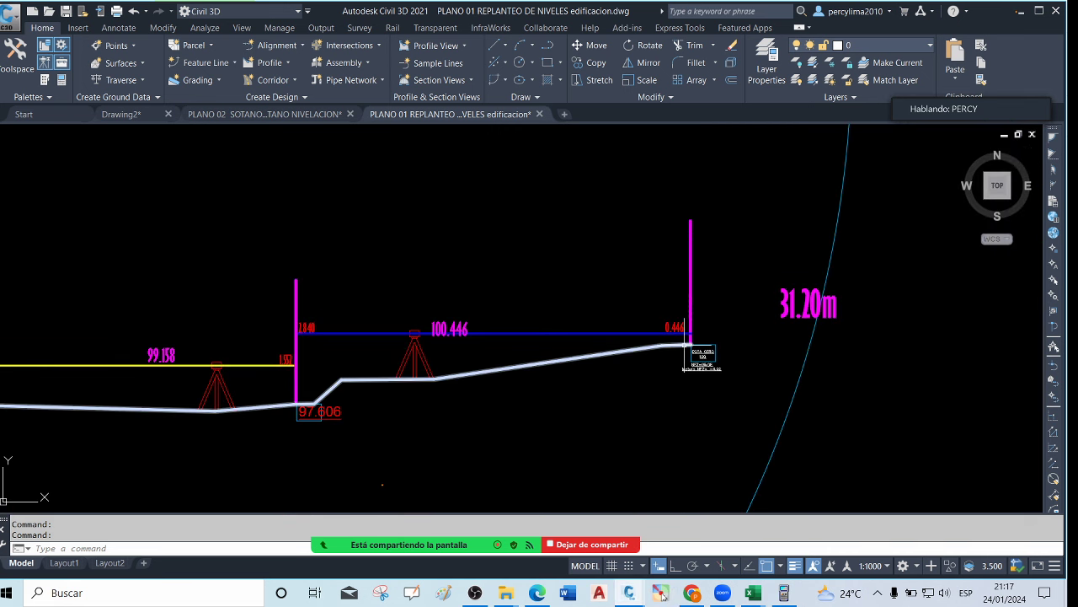
scroll(692, 364, "up", 6)
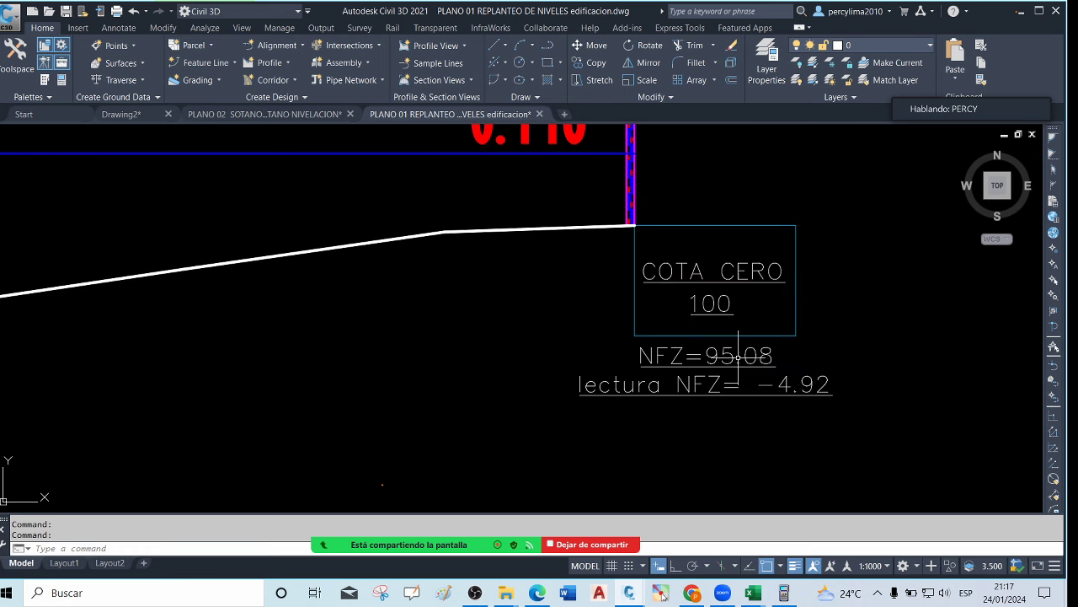
scroll(712, 371, "up", 2)
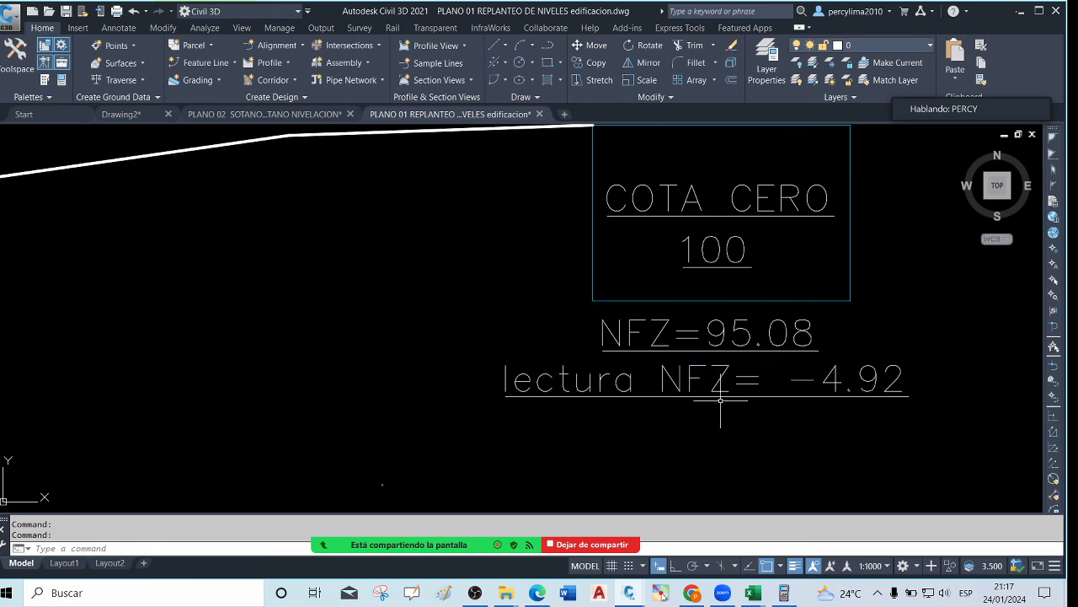
scroll(729, 384, "down", 5)
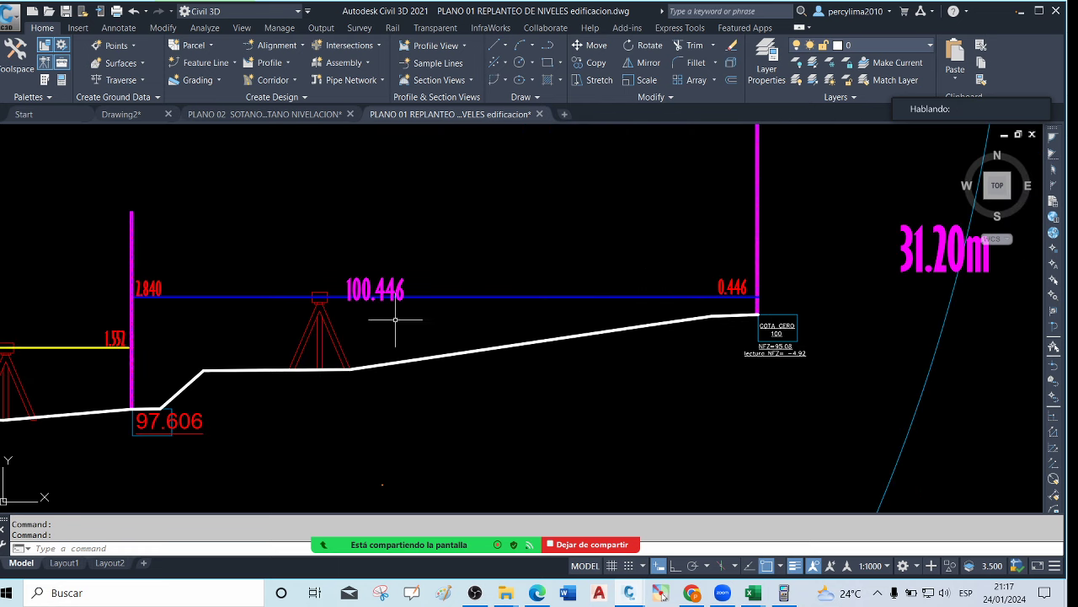
scroll(356, 306, "up", 2)
scroll(356, 306, "down", 2)
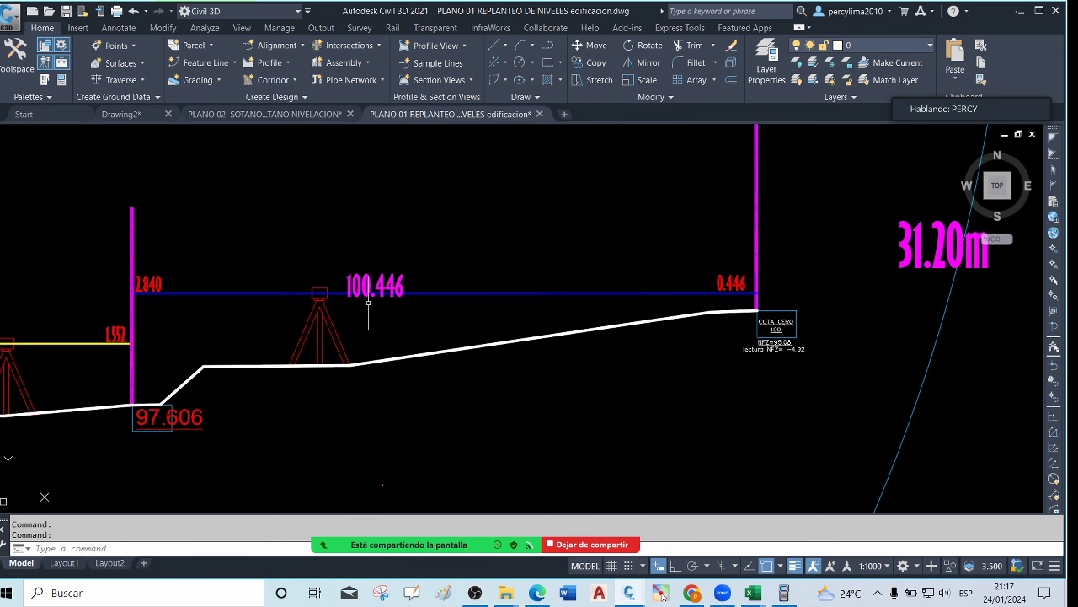
left_click(783, 594)
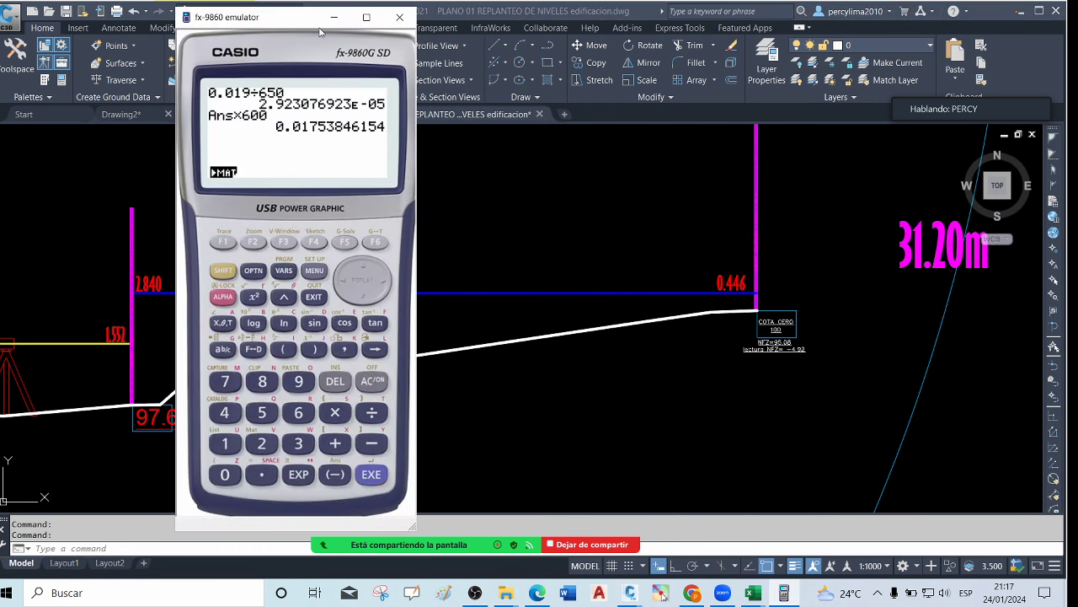
Move the emulator to the right, clear it, and compute 100 + .446 = 100.446
left_click_drag(299, 23, 895, 18)
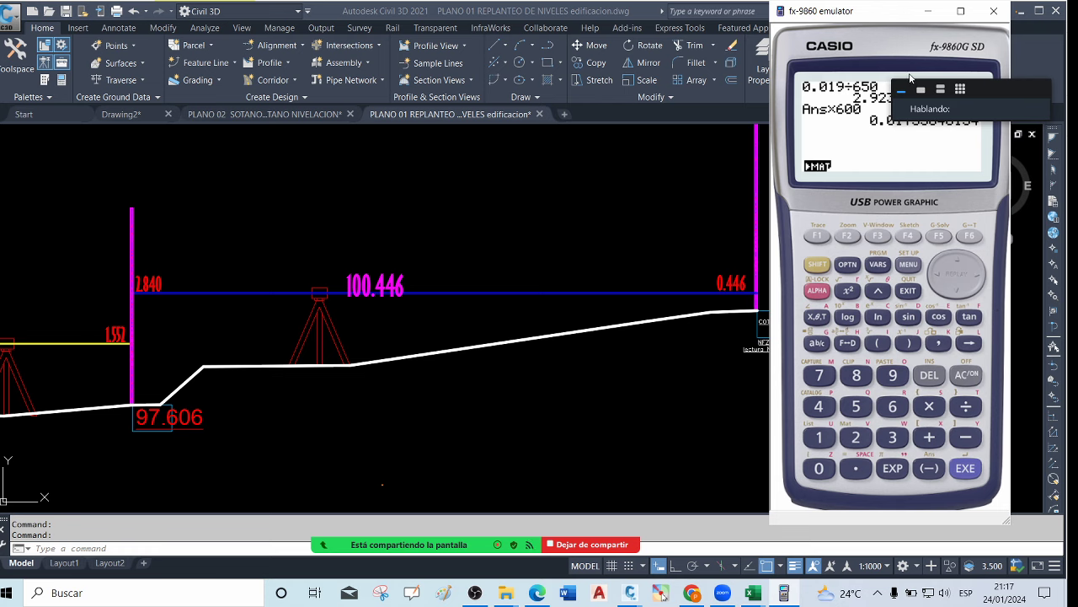
left_click_drag(902, 88, 947, 25)
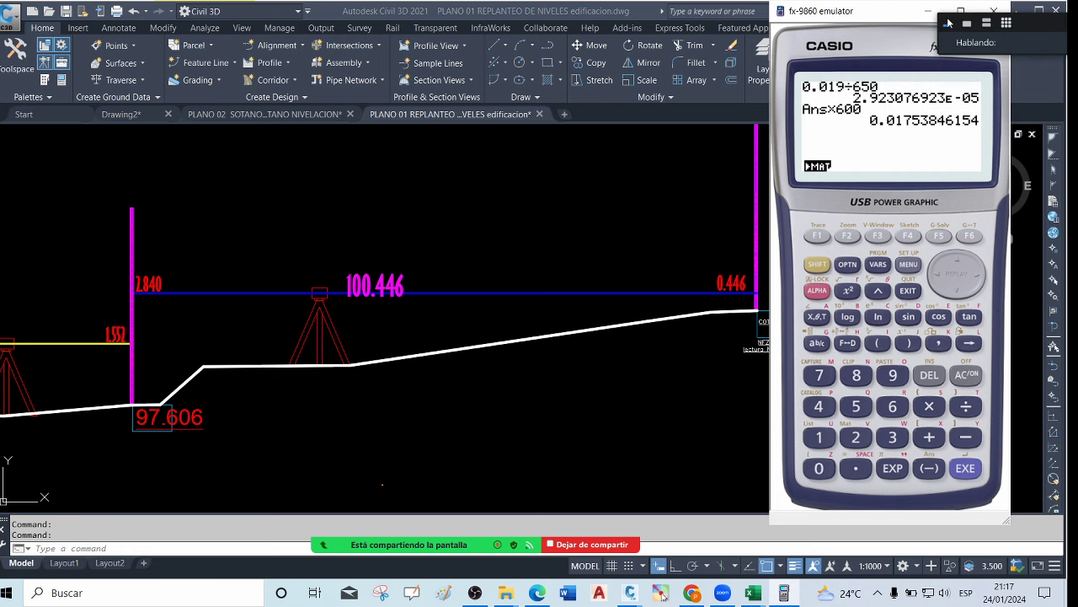
left_click(967, 374)
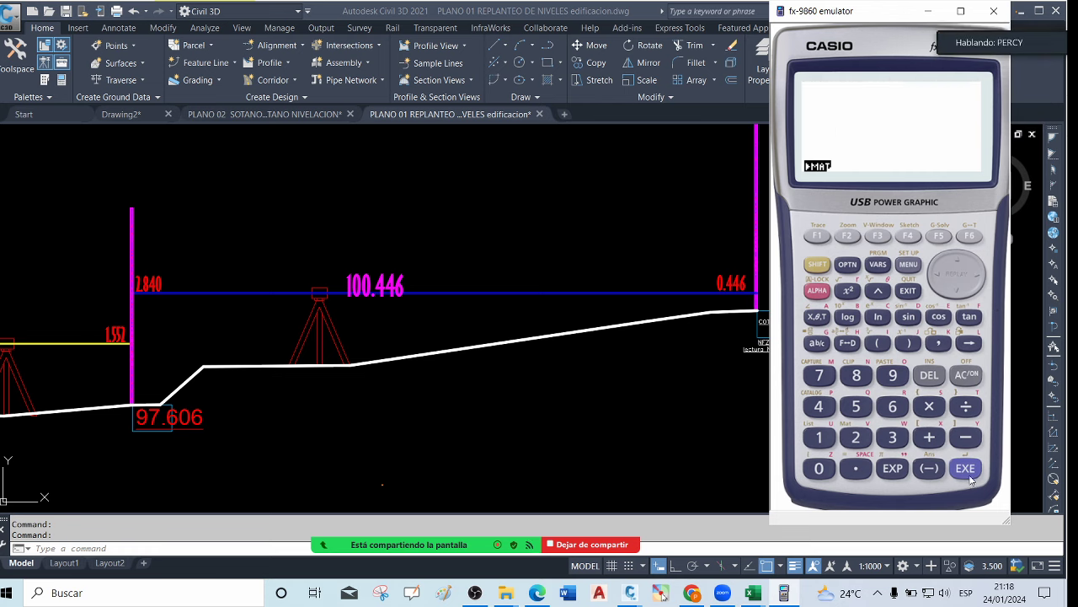
left_click(823, 439)
left_click(820, 472)
left_click(820, 472)
left_click(930, 440)
left_click(858, 470)
left_click(820, 408)
left_click(893, 407)
left_click(965, 469)
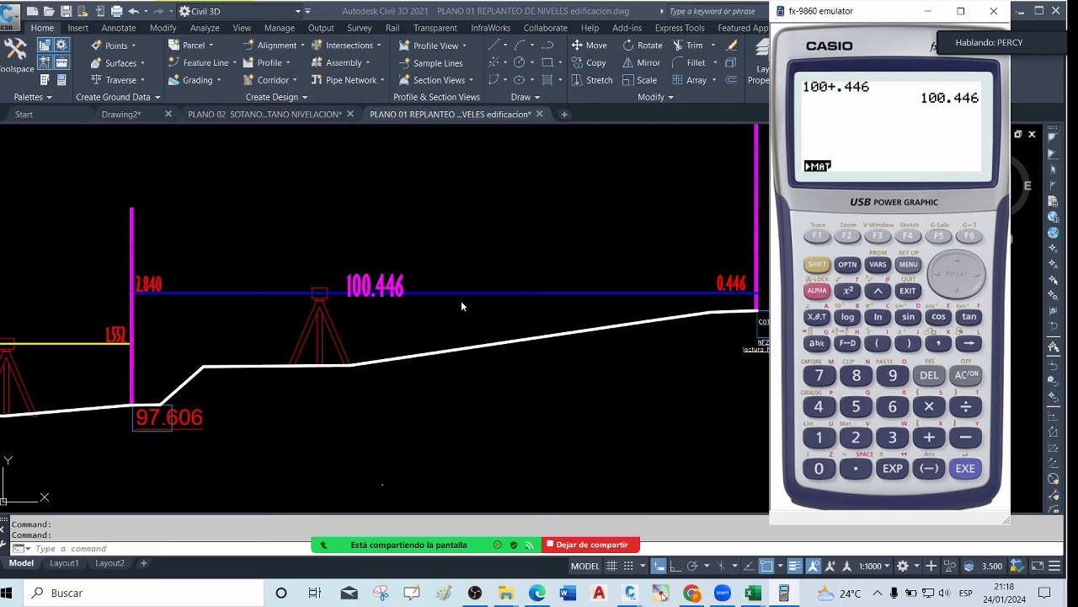
Subtract the 2.840 staff reading from the answer to get 97.606
scroll(375, 294, "up", 4)
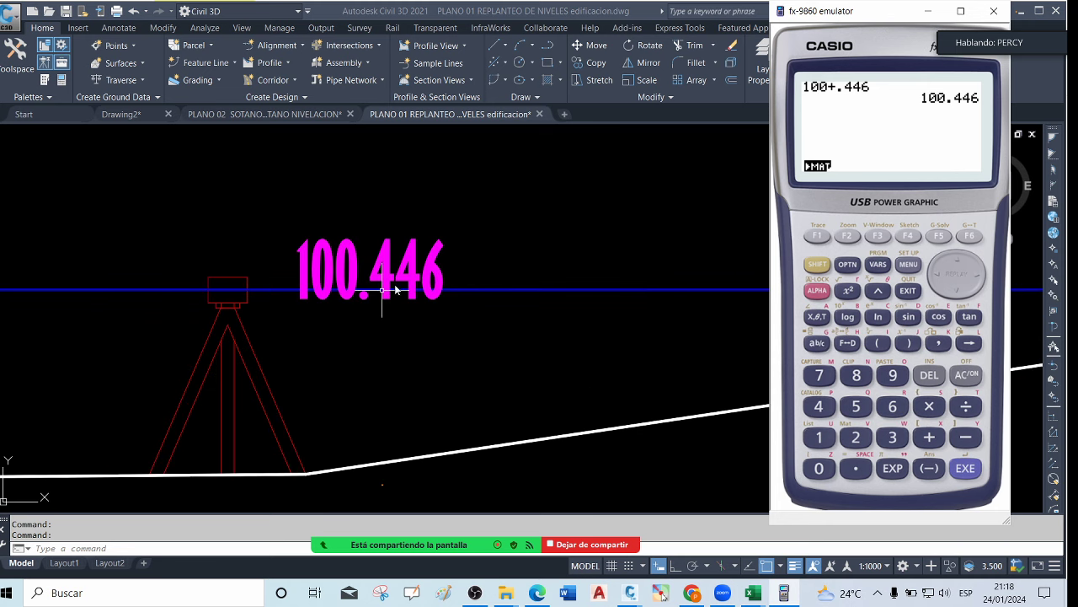
scroll(624, 288, "down", 4)
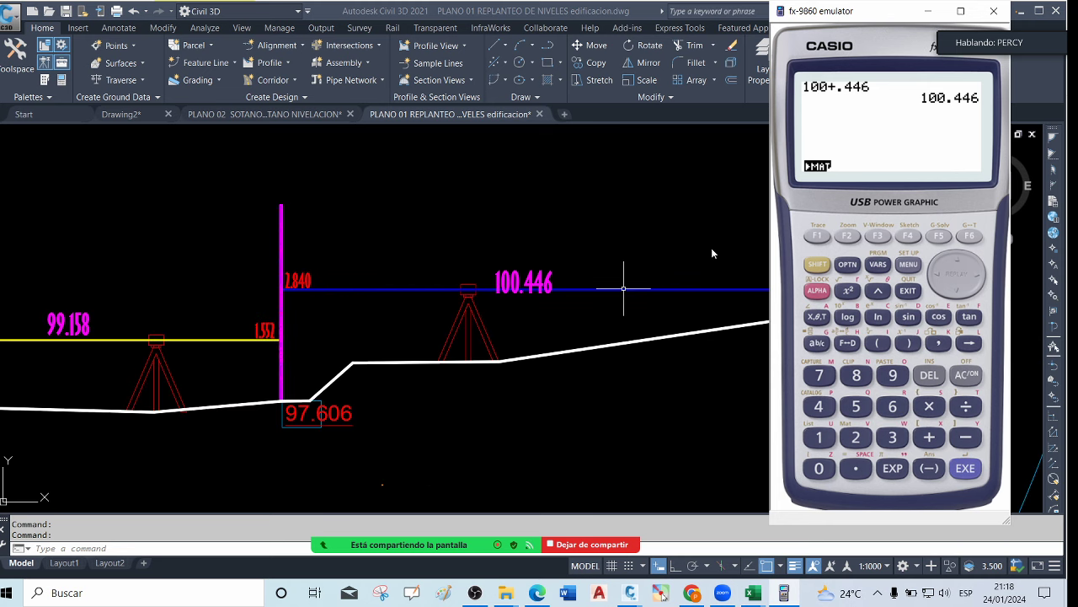
scroll(300, 415, "up", 5)
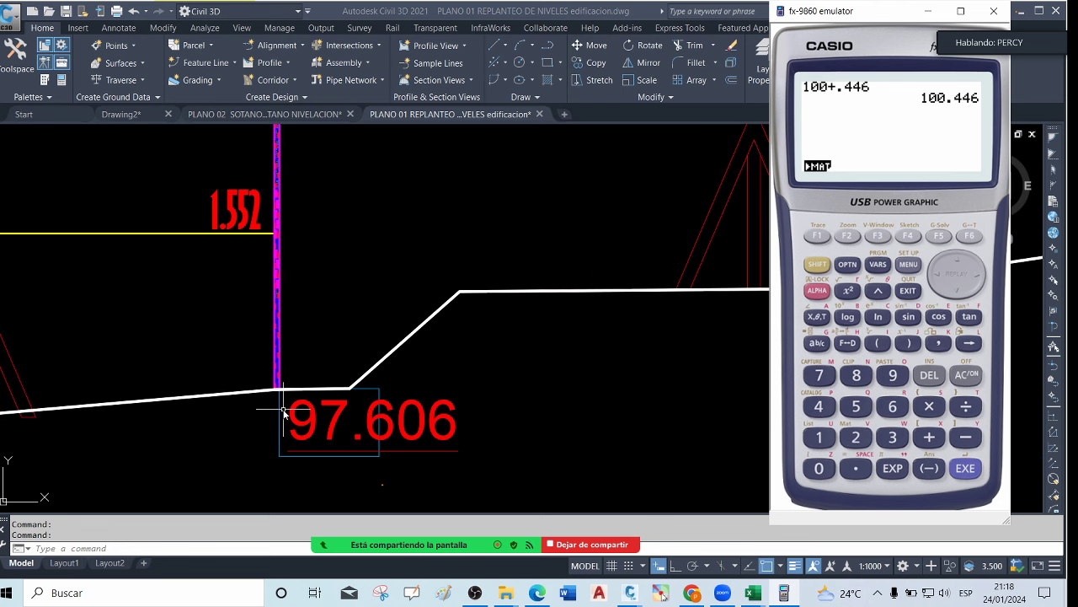
scroll(277, 385, "down", 3)
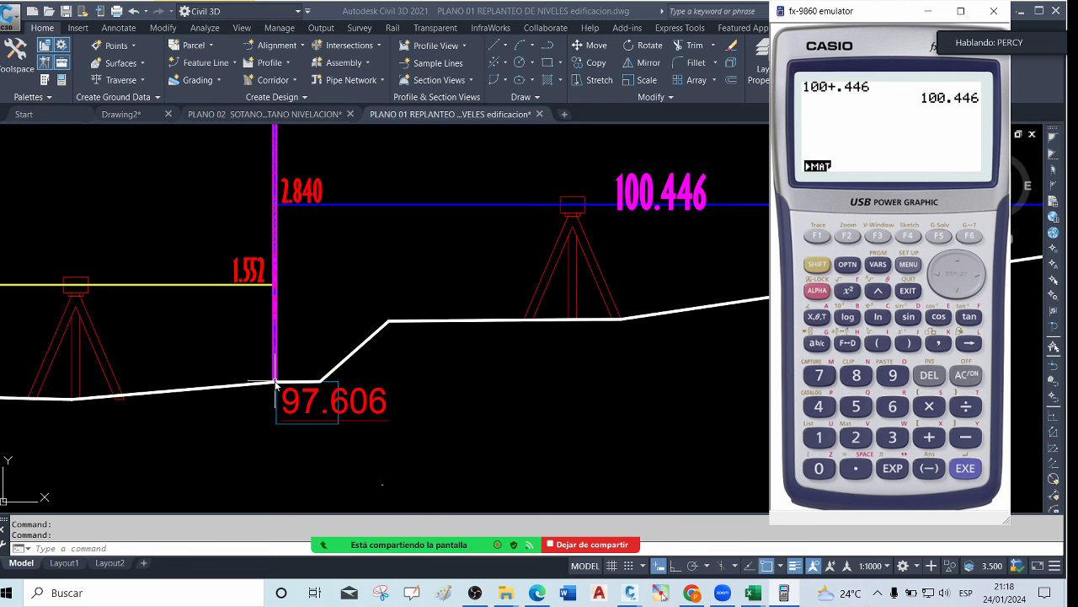
scroll(278, 386, "up", 2)
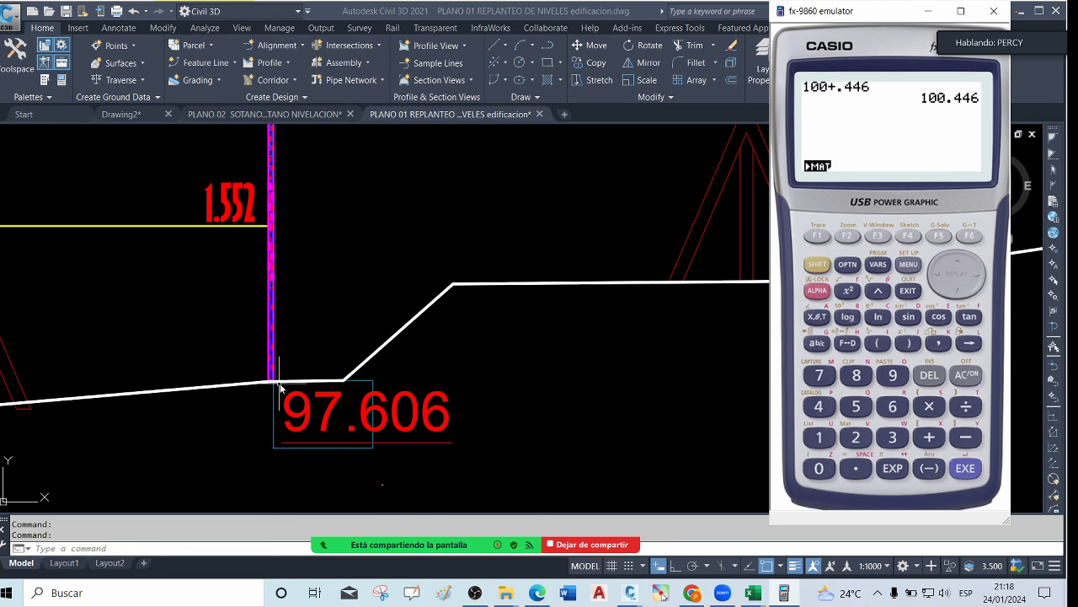
scroll(278, 386, "down", 4)
scroll(276, 383, "up", 2)
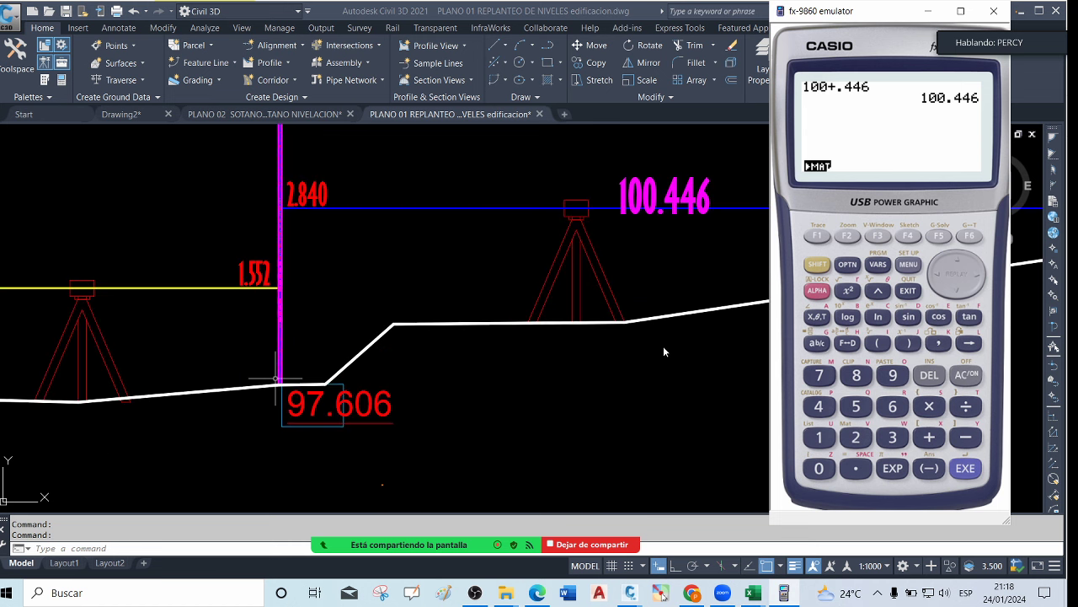
left_click(972, 444)
left_click(859, 440)
left_click(857, 467)
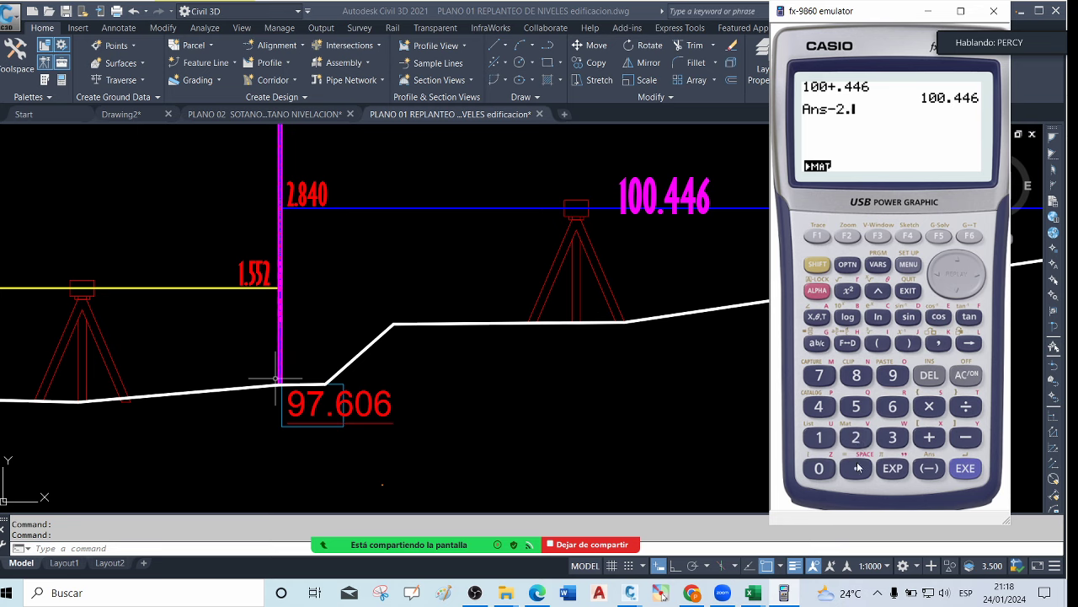
left_click(856, 376)
left_click(818, 408)
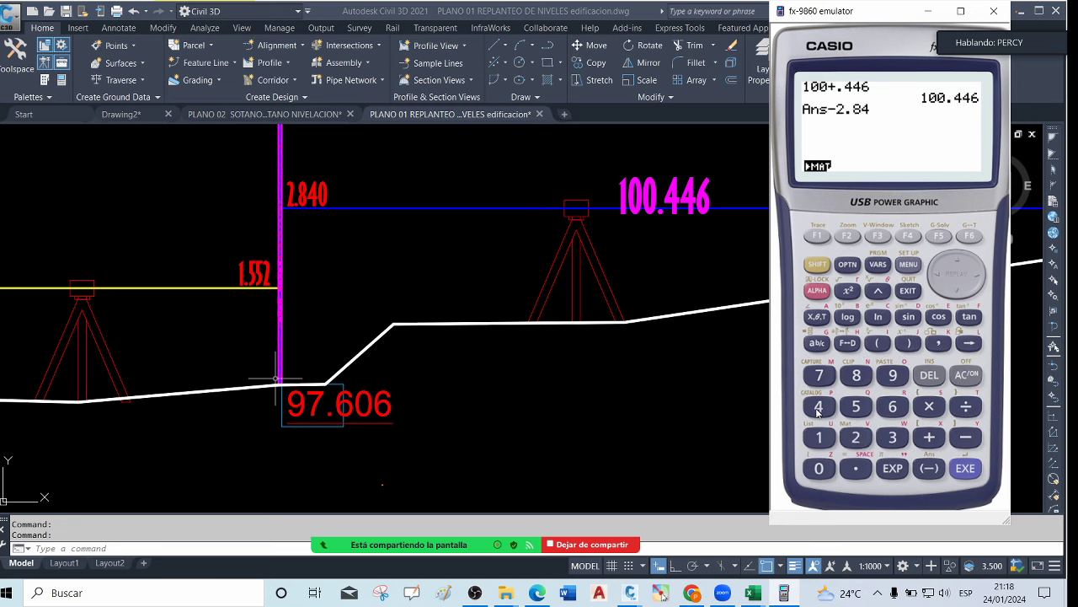
left_click(819, 469)
left_click(965, 469)
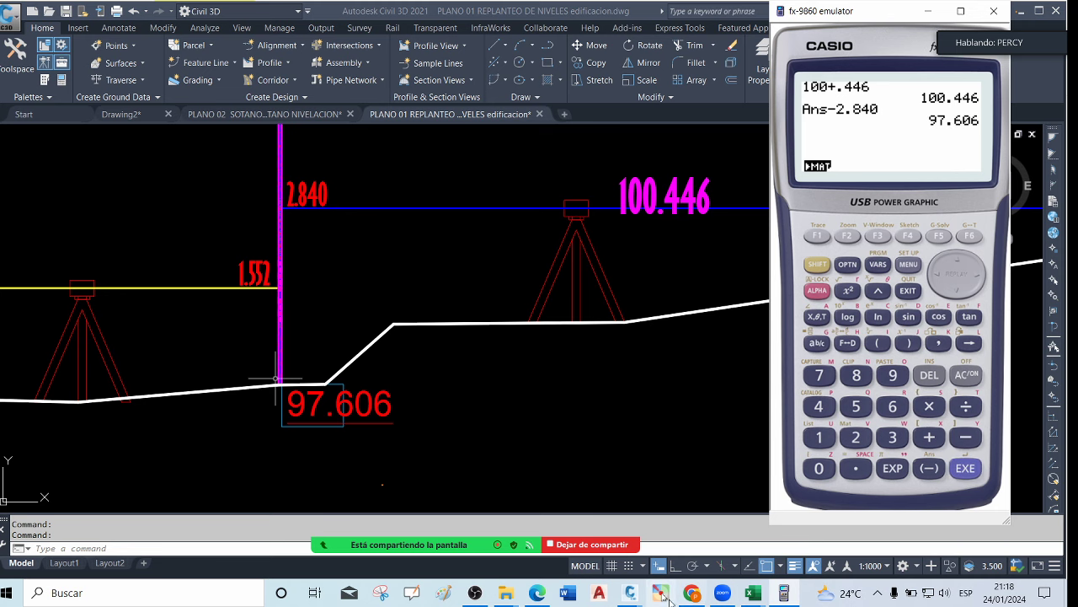
left_click(662, 593)
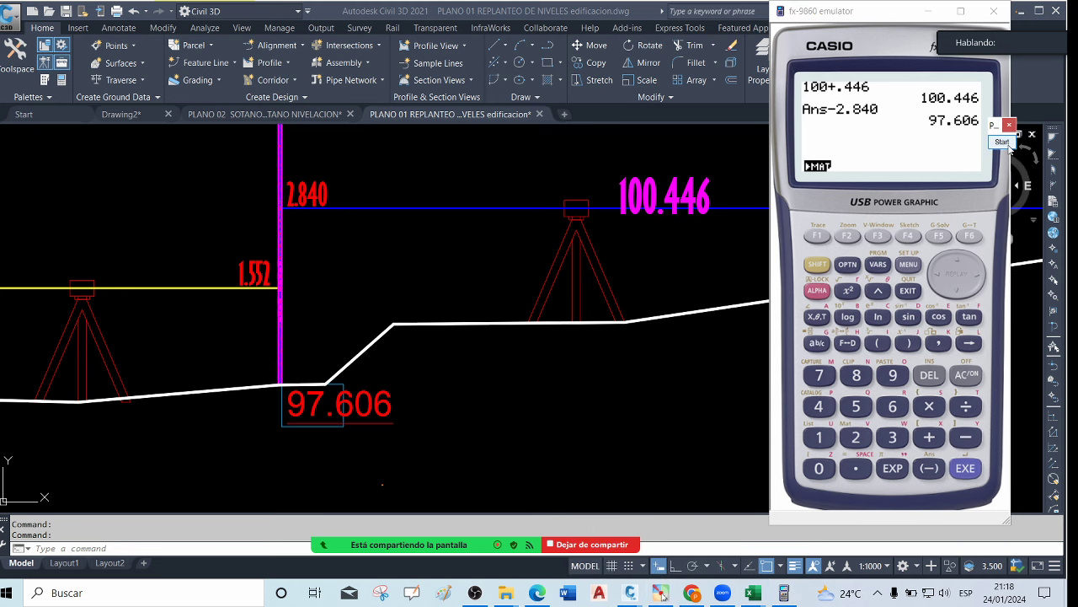
mouse_move(332, 448)
left_mouse_down()
mouse_move(319, 471)
mouse_move(333, 457)
mouse_move(341, 472)
mouse_move(329, 466)
mouse_move(356, 463)
left_mouse_up()
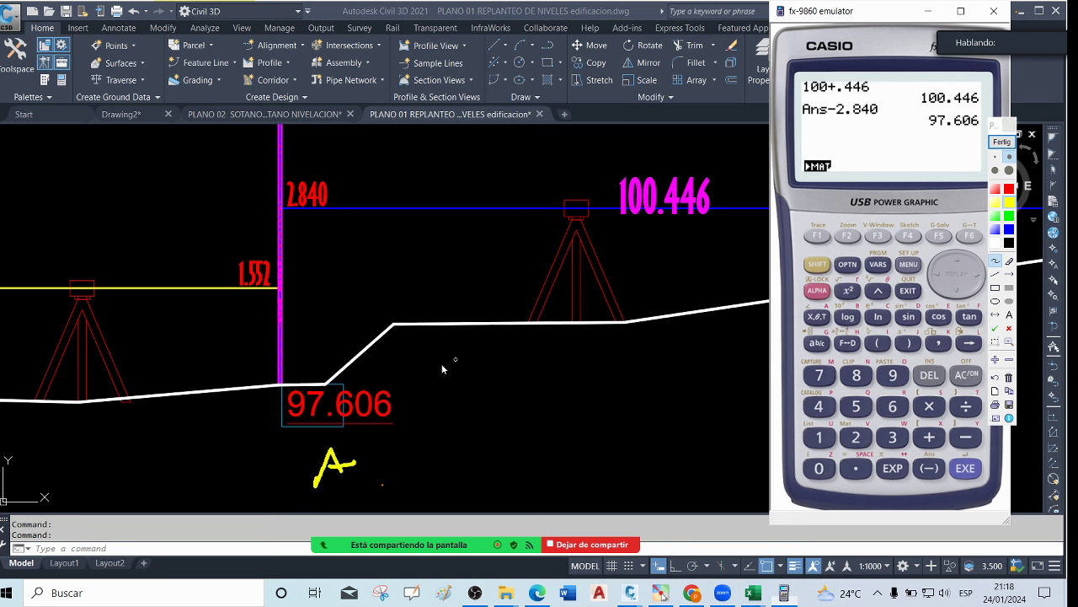
left_click_drag(253, 387, 313, 384)
left_click(1009, 188)
left_click_drag(927, 134, 986, 126)
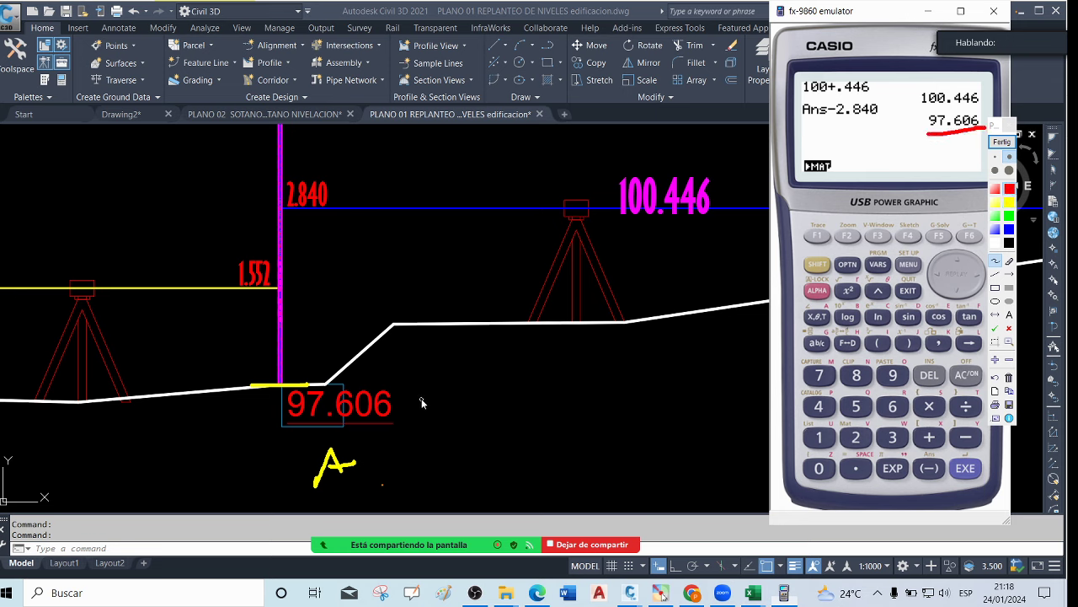
left_click(1002, 142)
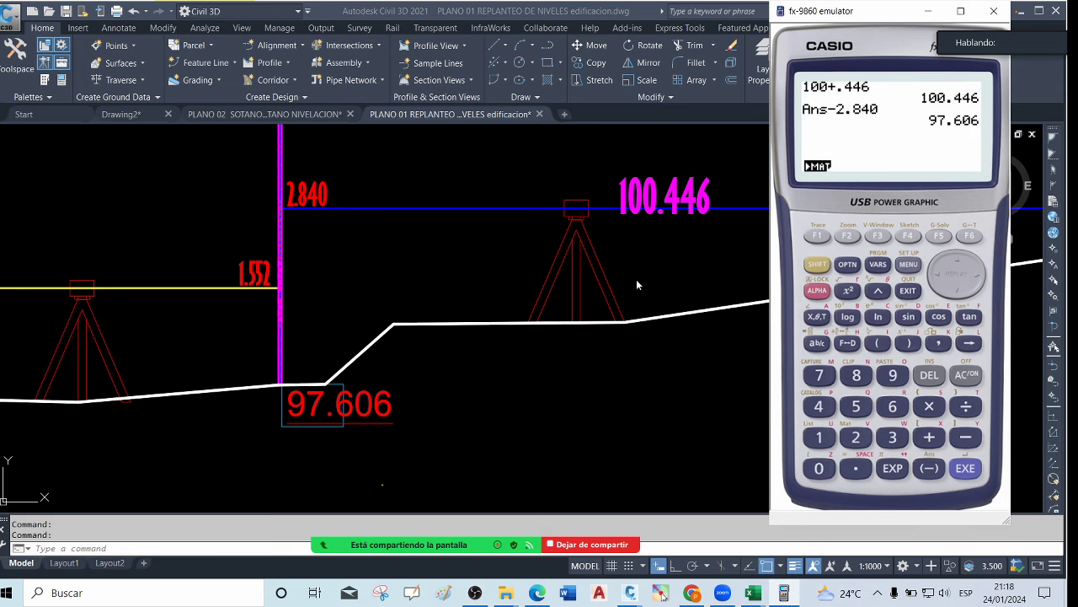
scroll(638, 278, "down", 2)
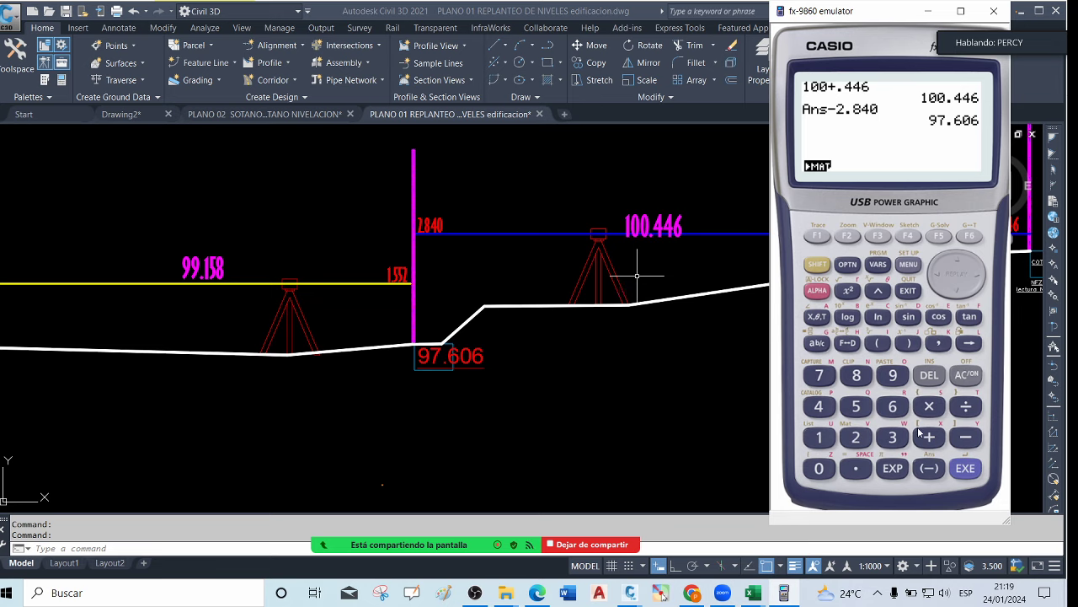
scroll(337, 347, "down", 1)
scroll(253, 309, "up", 2)
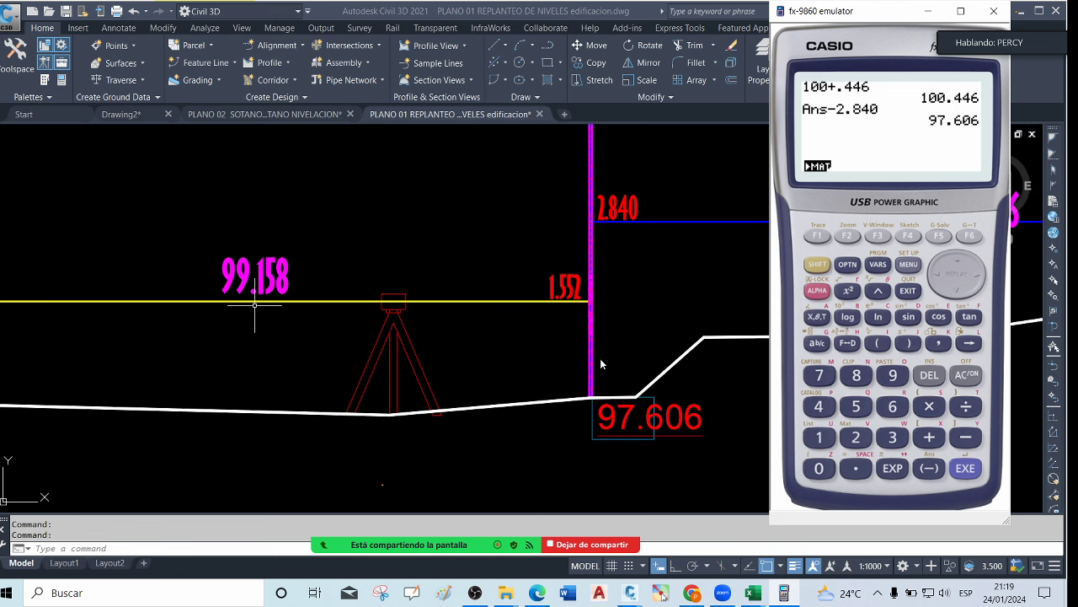
scroll(255, 305, "down", 1)
scroll(591, 312, "up", 1)
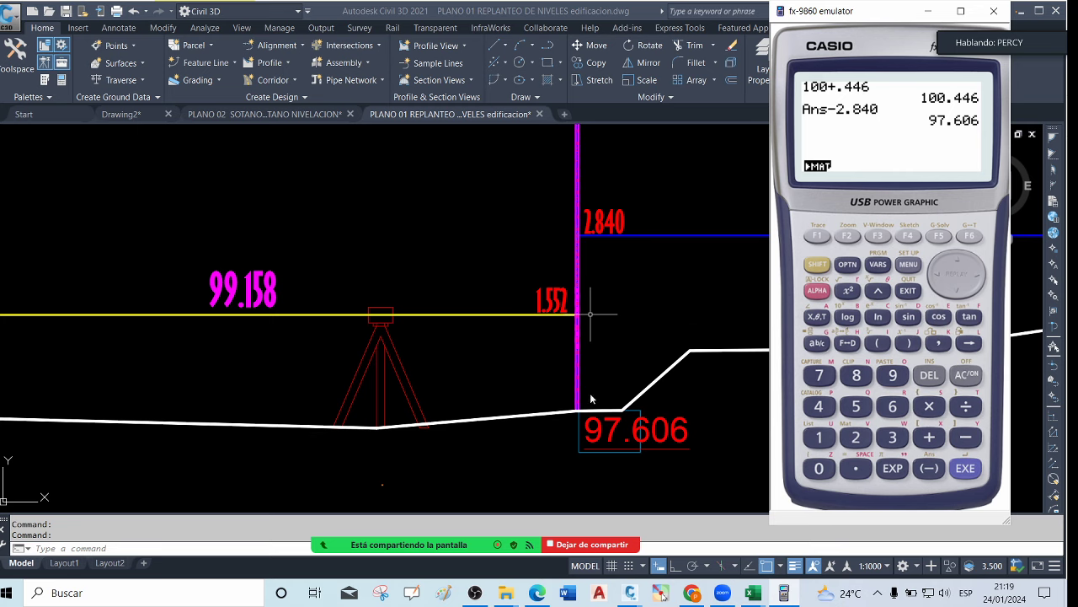
scroll(573, 394, "down", 2)
scroll(539, 392, "up", 3)
scroll(471, 379, "down", 4)
scroll(524, 398, "up", 3)
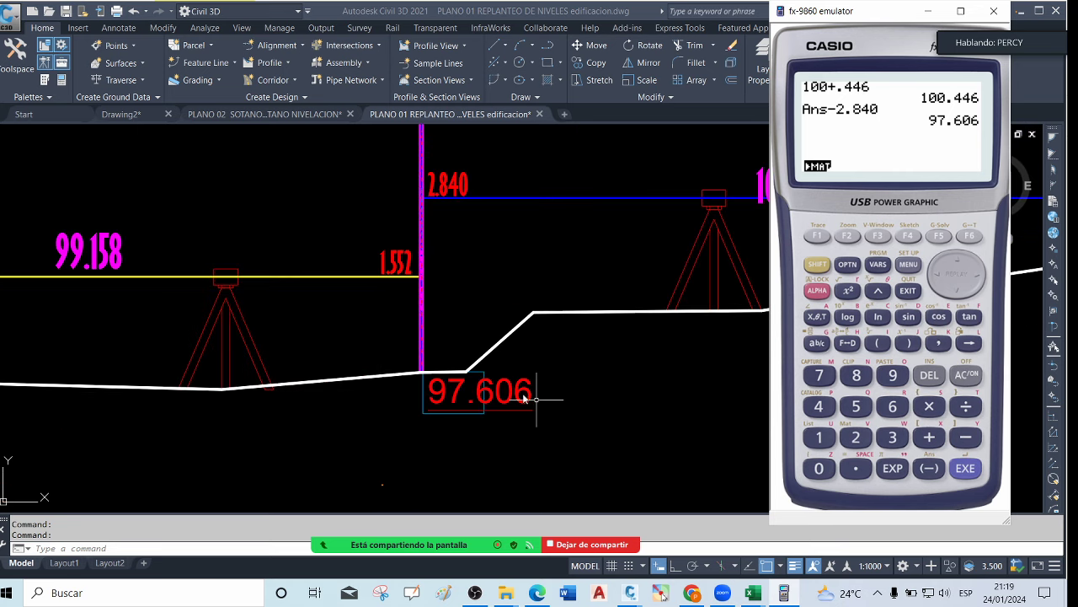
scroll(472, 386, "down", 4)
scroll(478, 351, "down", 2)
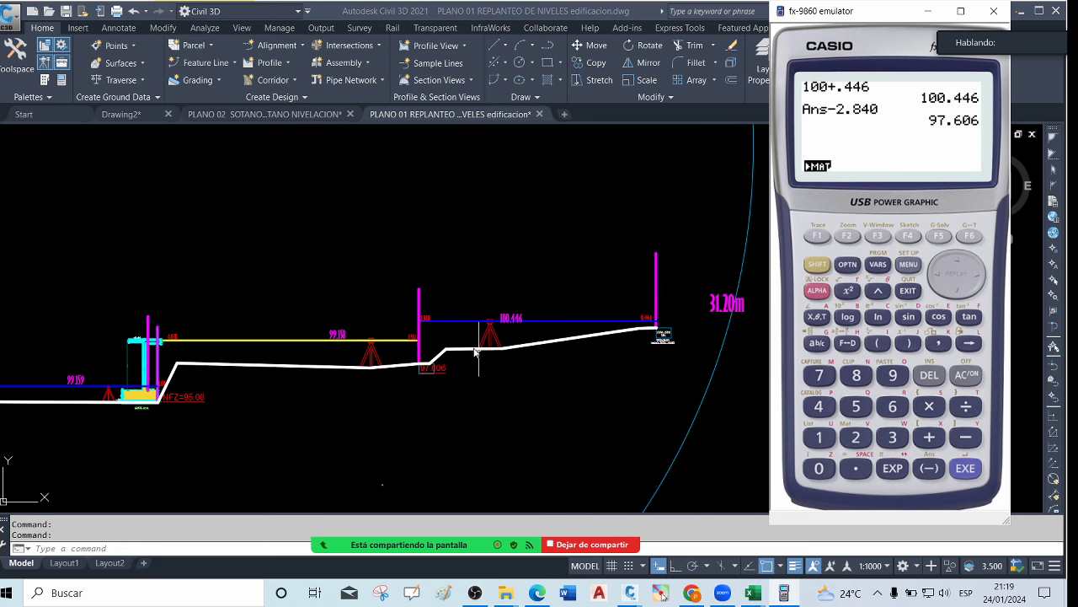
scroll(405, 362, "up", 2)
scroll(398, 371, "down", 2)
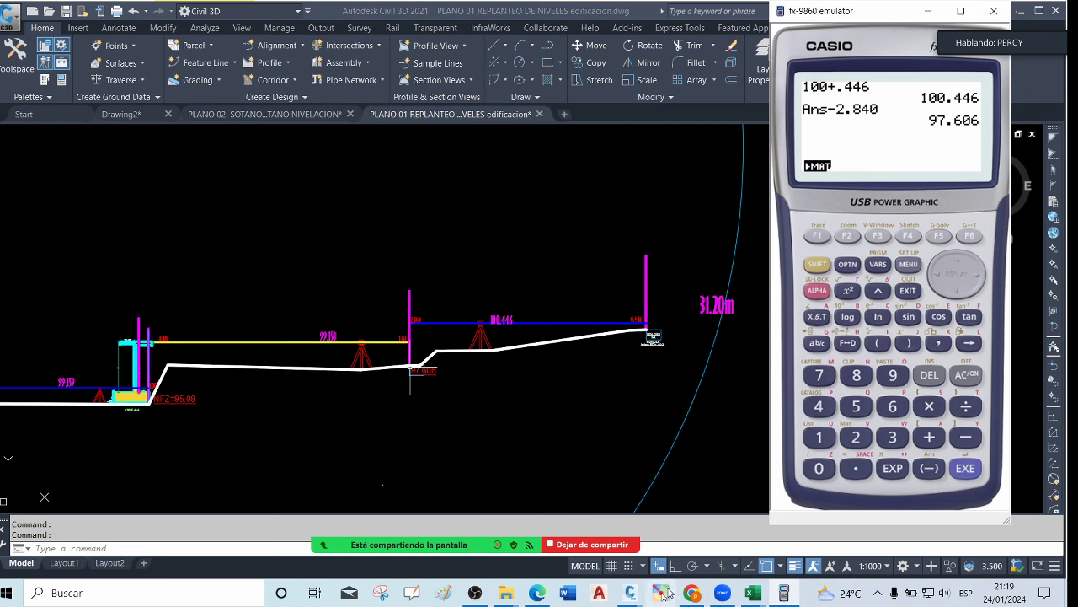
left_click(661, 594)
With the annotation pen, handwrite 'Ley' in red and mark a cross, M and A on the profile
left_click(1002, 142)
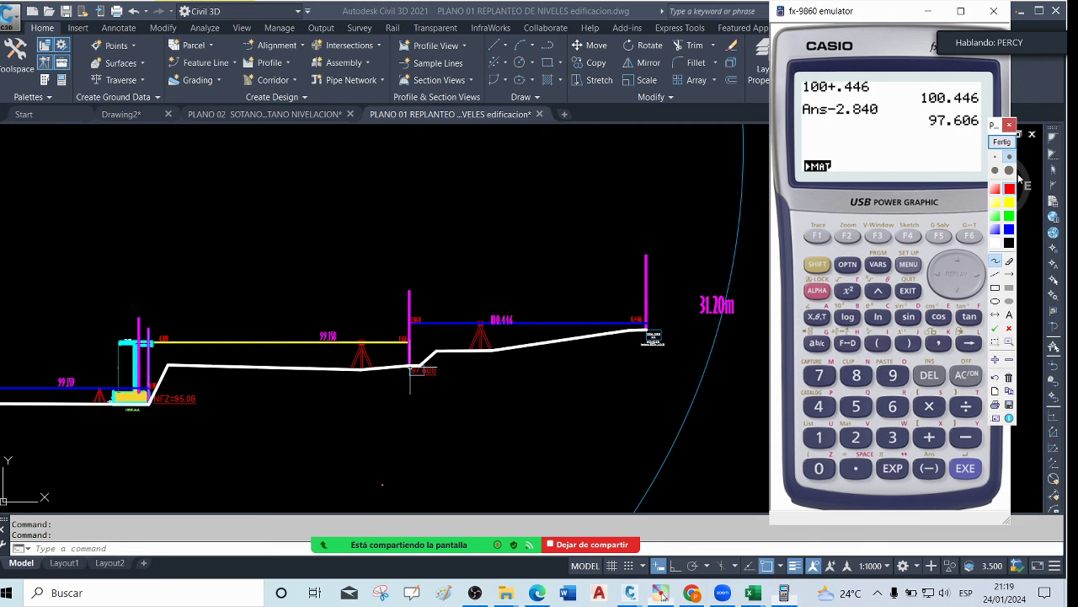
mouse_move(243, 132)
left_mouse_down()
mouse_move(244, 182)
mouse_move(255, 178)
left_mouse_up()
mouse_move(274, 172)
left_mouse_down()
mouse_move(314, 181)
mouse_move(321, 168)
mouse_move(260, 228)
left_mouse_up()
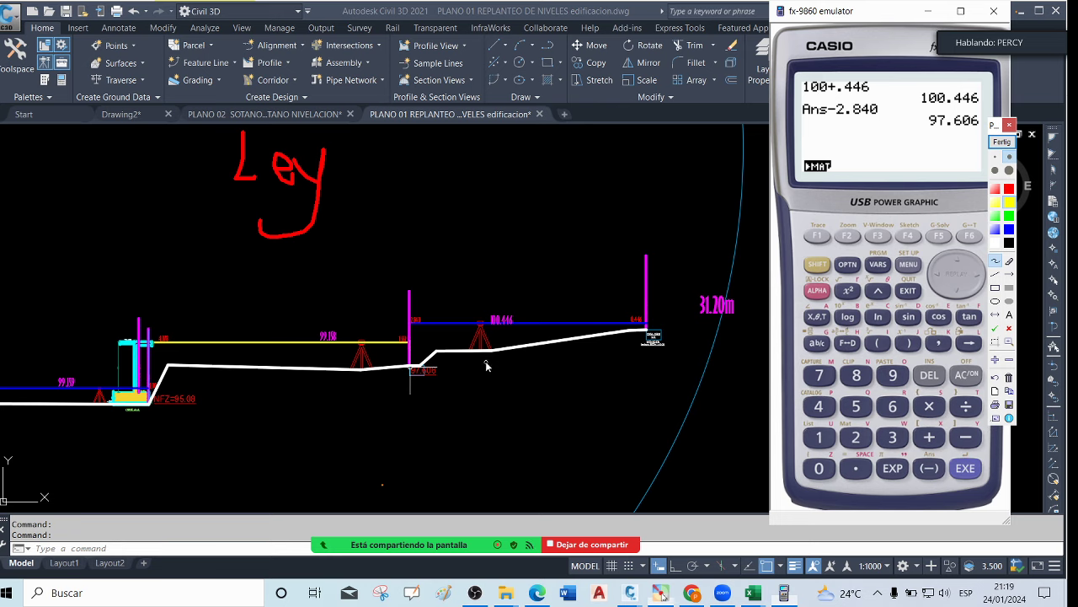
mouse_move(484, 396)
left_mouse_down()
mouse_move(486, 368)
mouse_move(506, 385)
left_mouse_up()
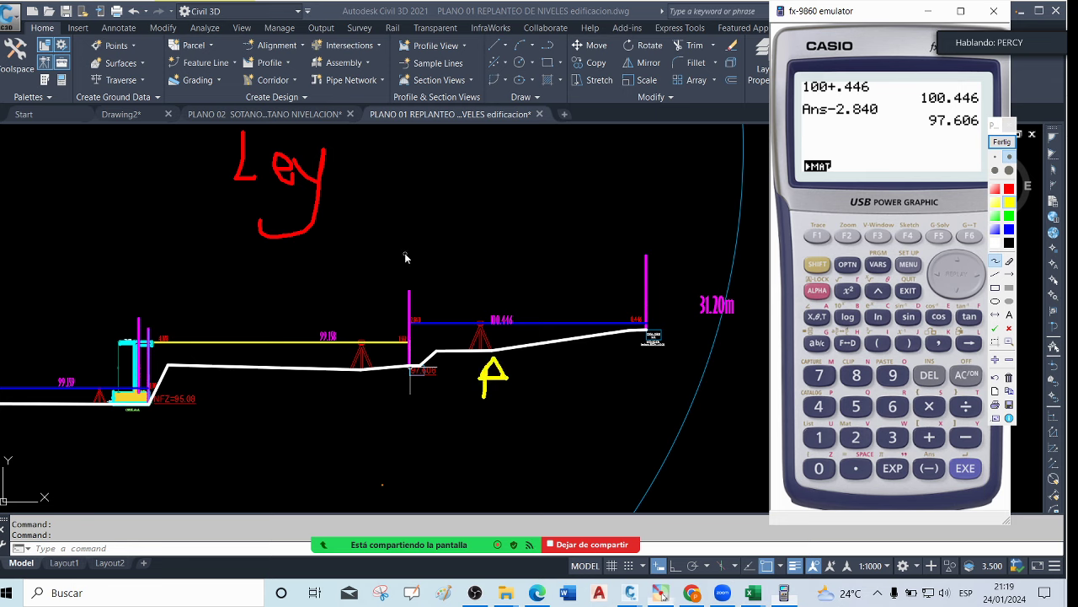
left_click_drag(405, 266, 425, 264)
mouse_move(482, 405)
left_mouse_down()
mouse_move(492, 371)
mouse_move(524, 350)
left_mouse_up()
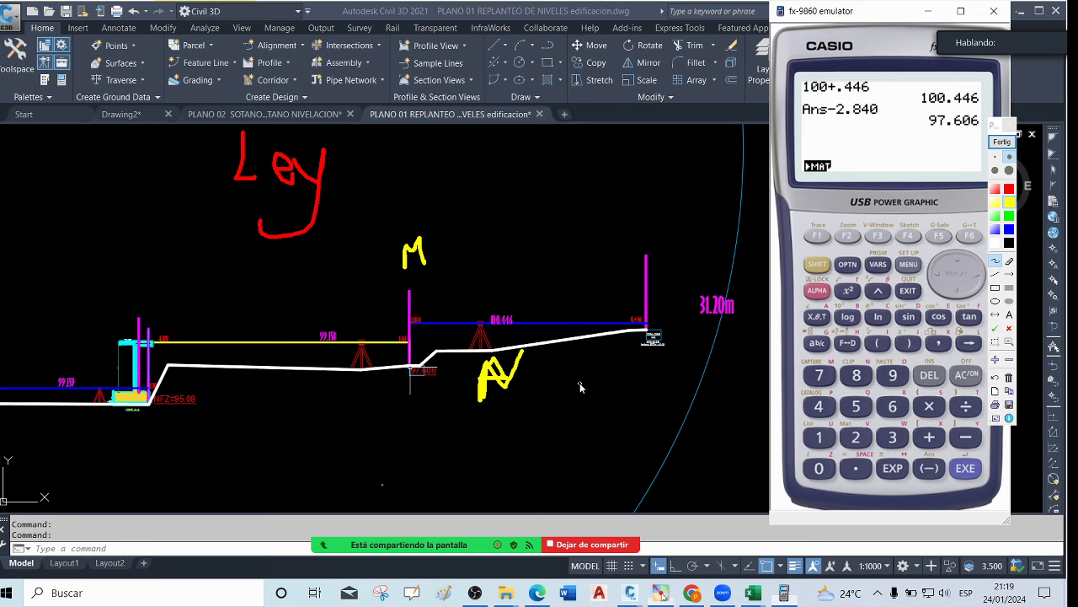
Circle the instrument at 100.446 and the staff lines, linking them to M and A with loops
mouse_move(503, 348)
left_mouse_down()
mouse_move(518, 319)
mouse_move(502, 303)
mouse_move(478, 306)
mouse_move(460, 334)
mouse_move(478, 357)
left_mouse_up()
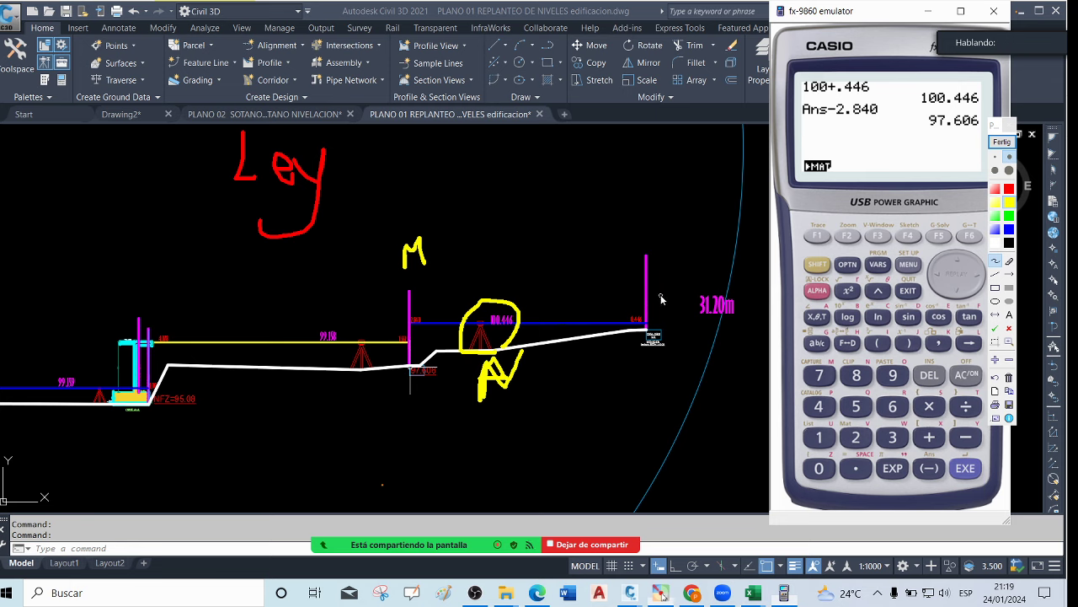
mouse_move(652, 239)
left_mouse_down()
mouse_move(625, 250)
mouse_move(608, 330)
mouse_move(642, 367)
mouse_move(676, 338)
mouse_move(652, 231)
left_mouse_up()
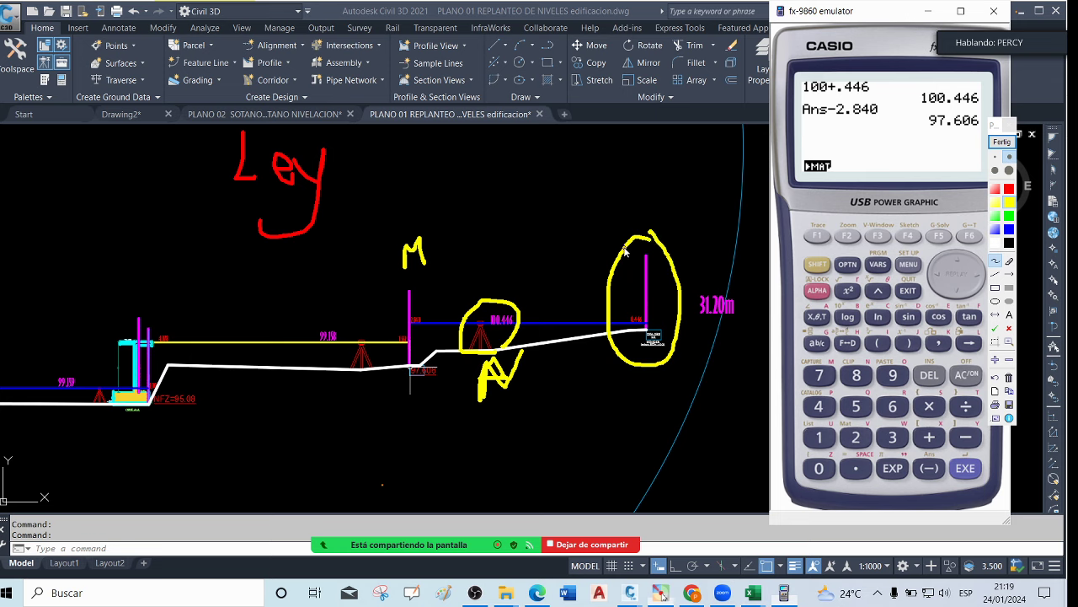
mouse_move(625, 253)
left_mouse_down()
mouse_move(630, 234)
mouse_move(404, 209)
mouse_move(389, 217)
mouse_move(401, 221)
left_mouse_up()
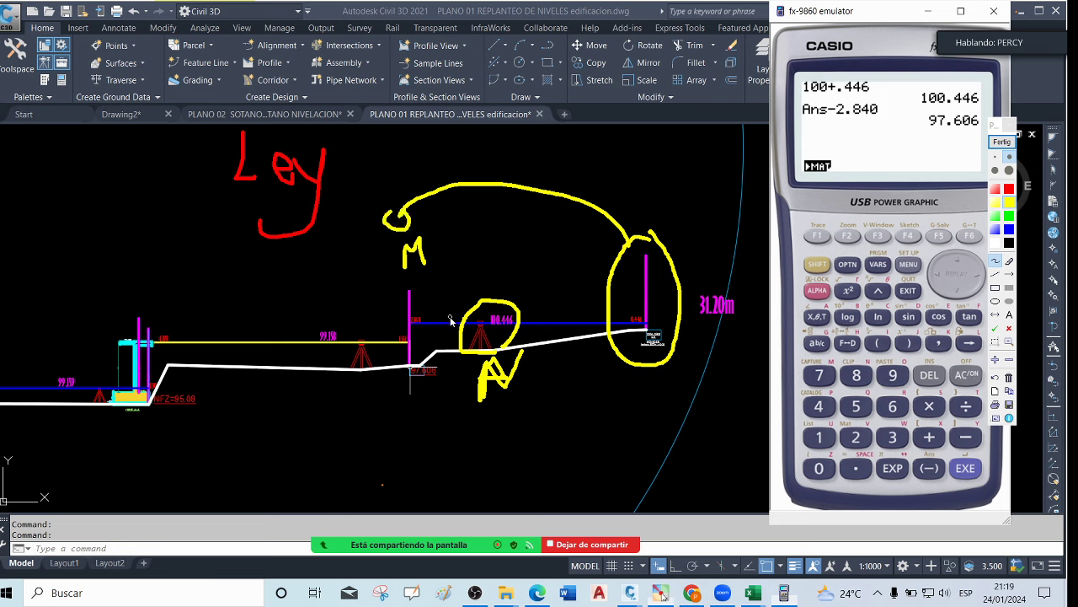
mouse_move(403, 275)
left_mouse_down()
mouse_move(378, 362)
mouse_move(392, 409)
mouse_move(449, 410)
mouse_move(448, 344)
mouse_move(424, 271)
mouse_move(394, 288)
left_mouse_up()
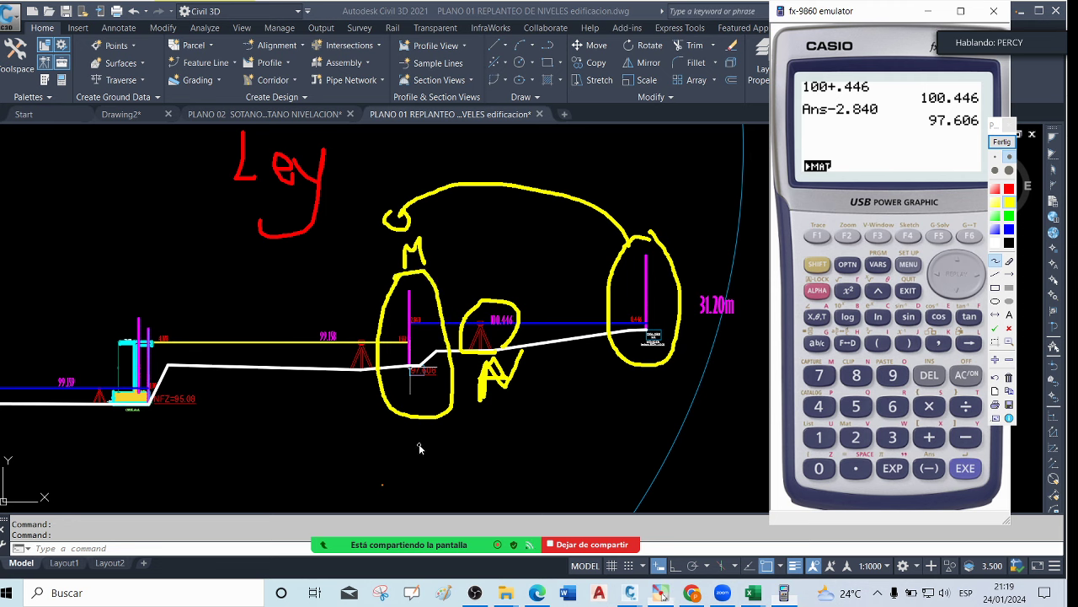
mouse_move(508, 390)
left_mouse_down()
mouse_move(506, 435)
mouse_move(344, 423)
mouse_move(346, 396)
mouse_move(334, 401)
mouse_move(351, 411)
left_mouse_up()
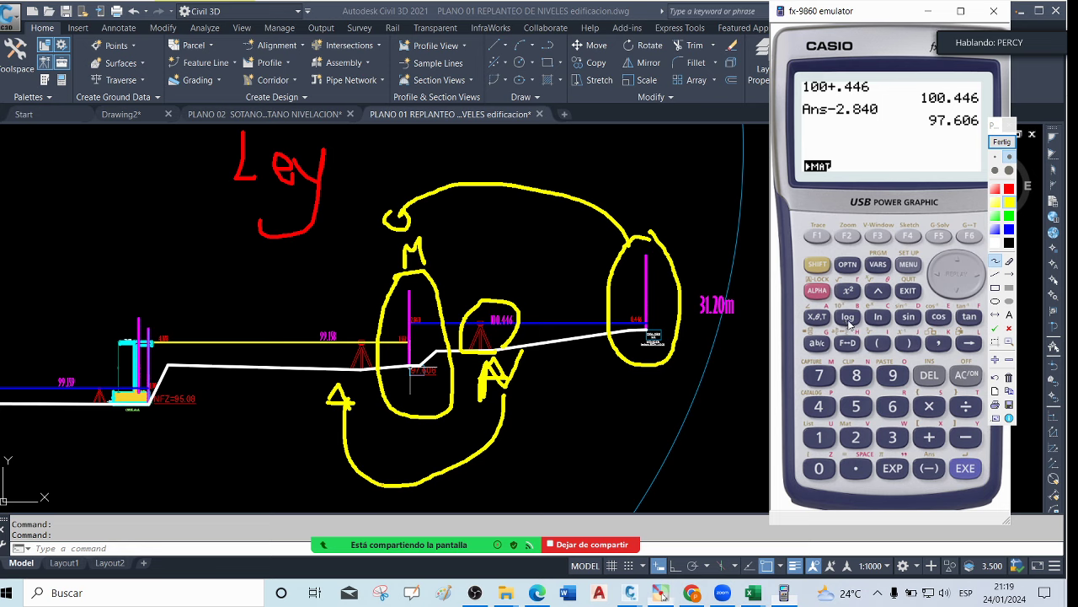
Clear the pen sketches and add 1.552 to the previous answer, giving 99.158
left_click(1001, 141)
scroll(361, 347, "up", 4)
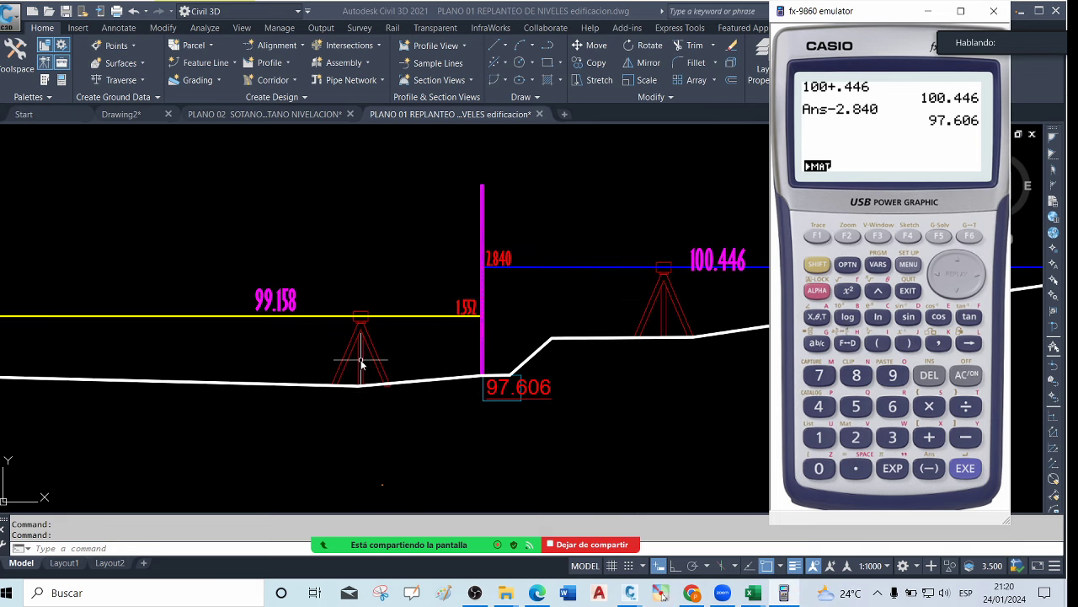
scroll(361, 347, "down", 3)
scroll(361, 348, "up", 1)
scroll(361, 347, "up", 1)
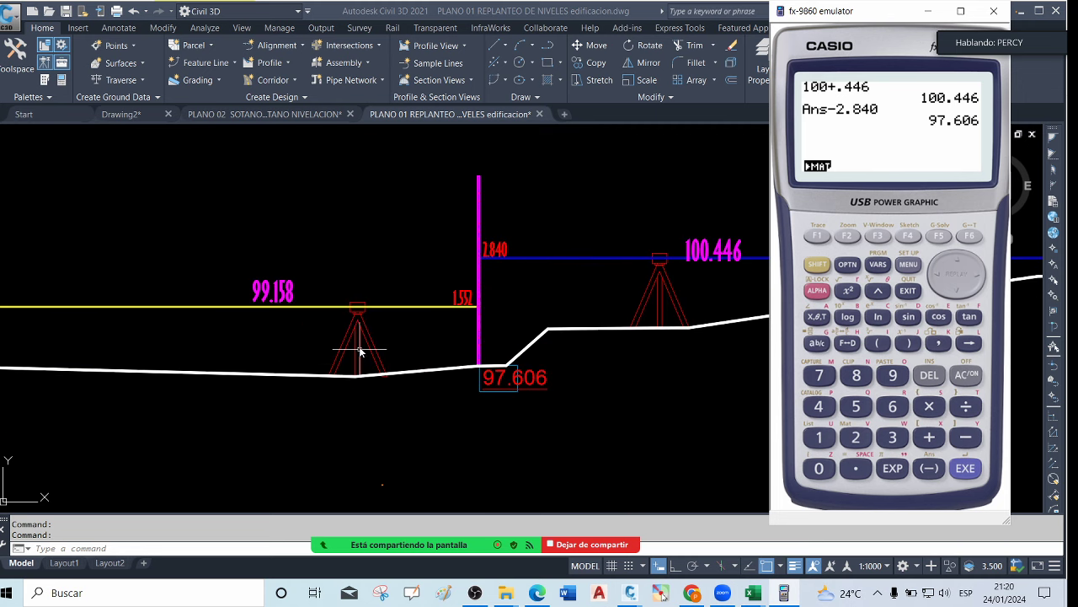
scroll(361, 350, "down", 4)
scroll(371, 342, "up", 5)
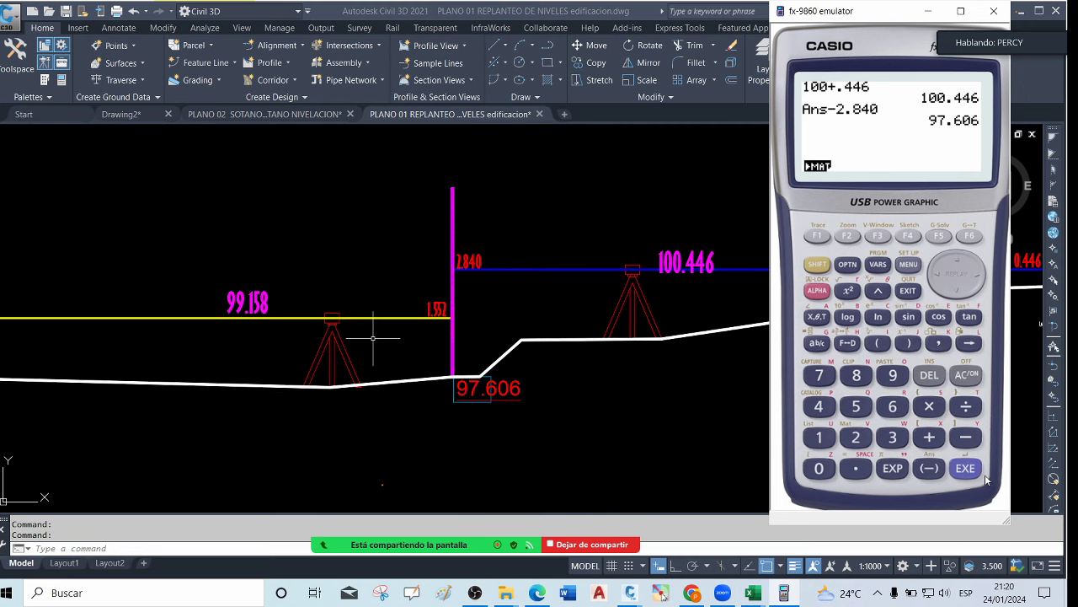
left_click(940, 443)
left_click(824, 444)
left_click(853, 471)
left_click(863, 412)
left_click(861, 412)
left_click(860, 438)
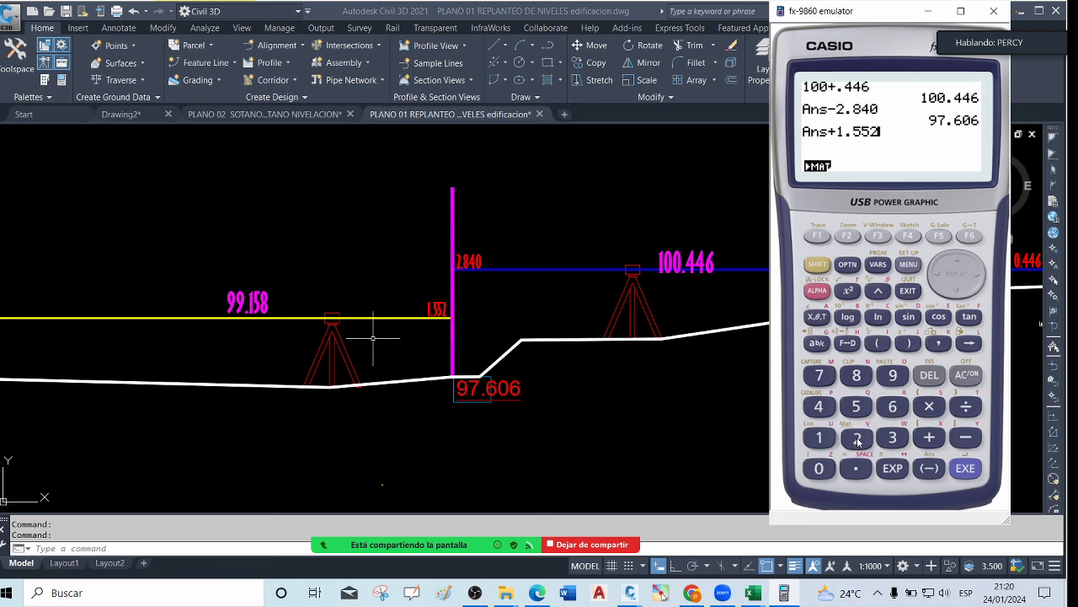
left_click(967, 468)
Subtract the 4.078 reading from 99.158 to get the footing level 95.08
scroll(265, 316, "up", 2)
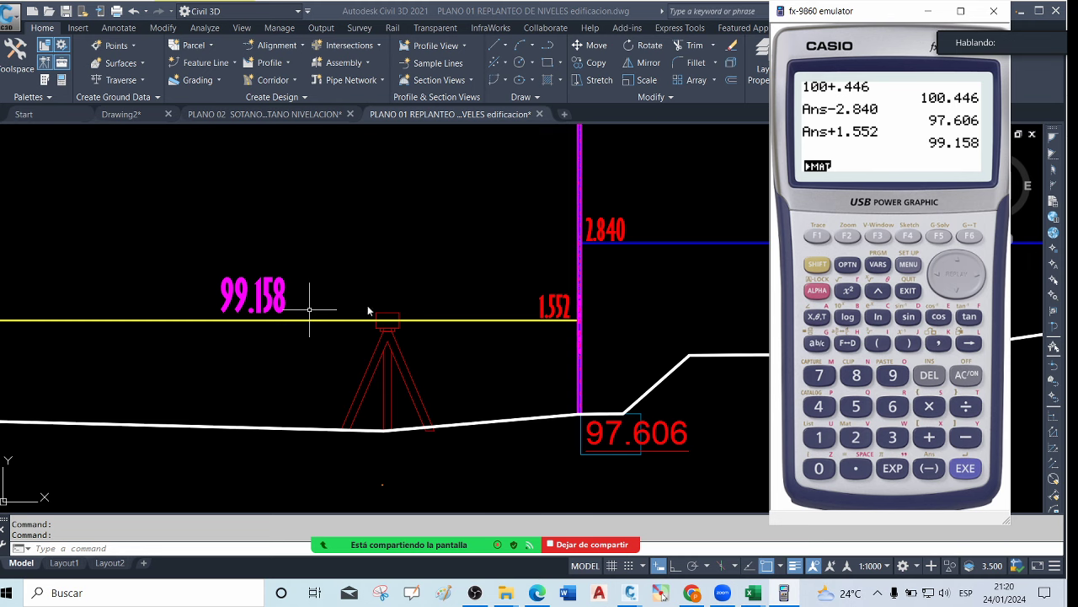
scroll(571, 313, "down", 3)
scroll(571, 314, "down", 2)
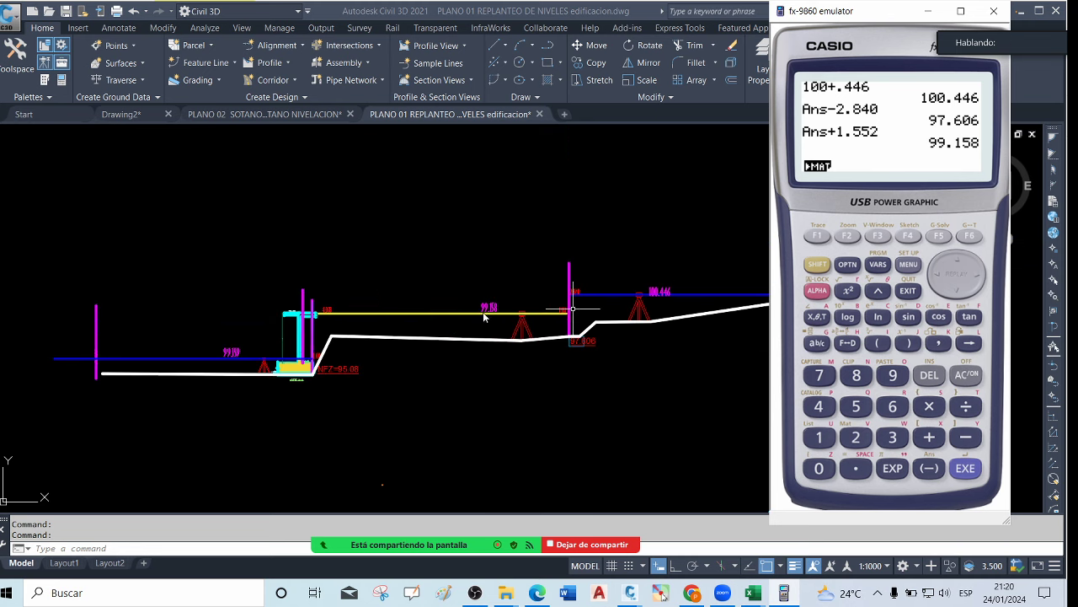
scroll(302, 326, "up", 2)
scroll(306, 416, "up", 3)
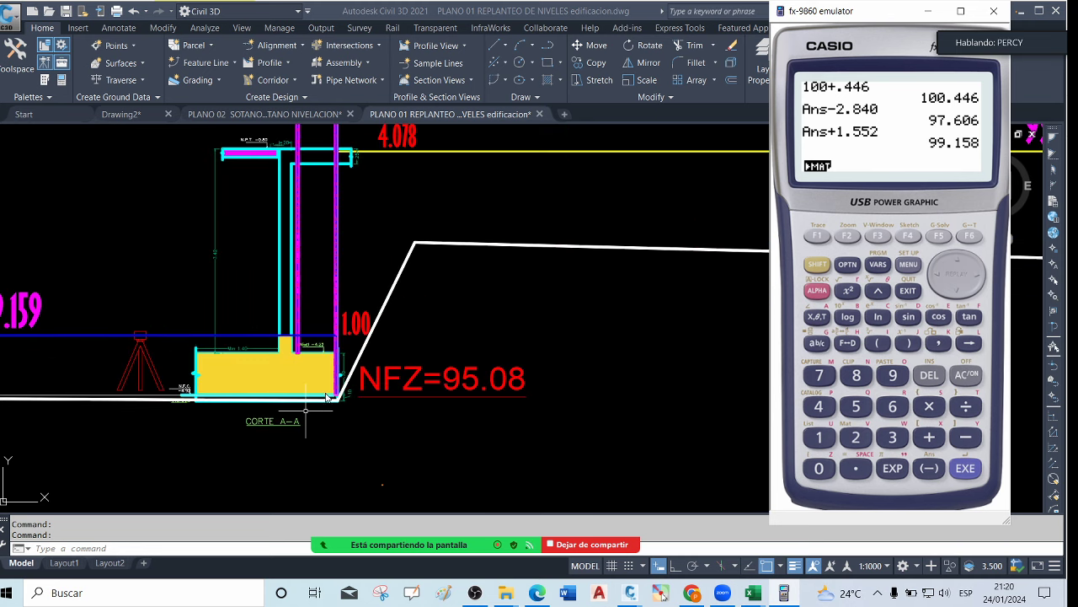
scroll(401, 390, "down", 5)
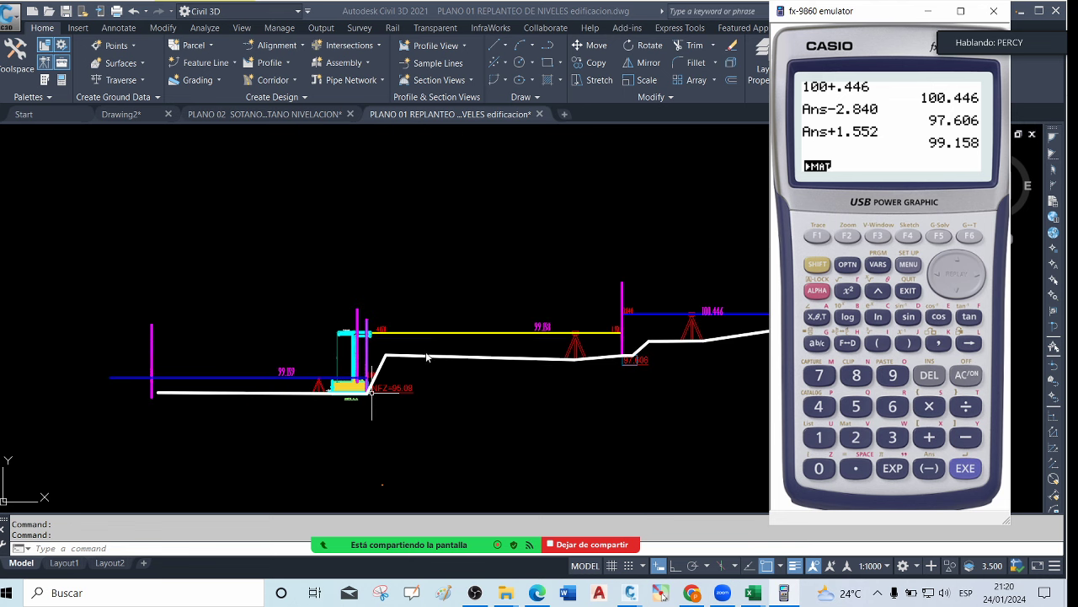
scroll(521, 335, "up", 2)
scroll(268, 396, "up", 3)
scroll(280, 483, "up", 3)
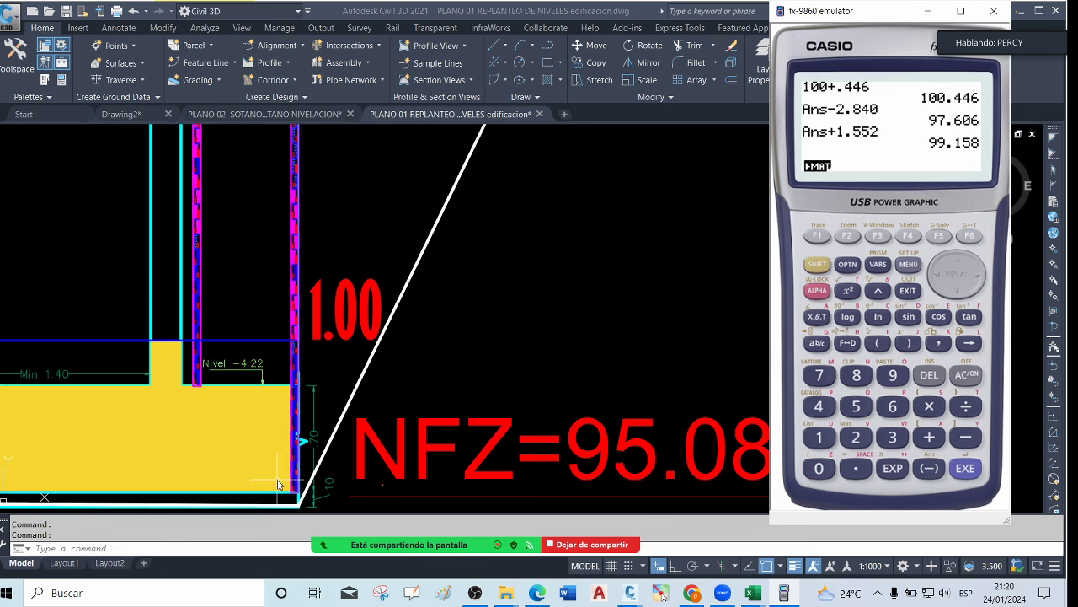
scroll(295, 494, "up", 3)
scroll(295, 495, "down", 4)
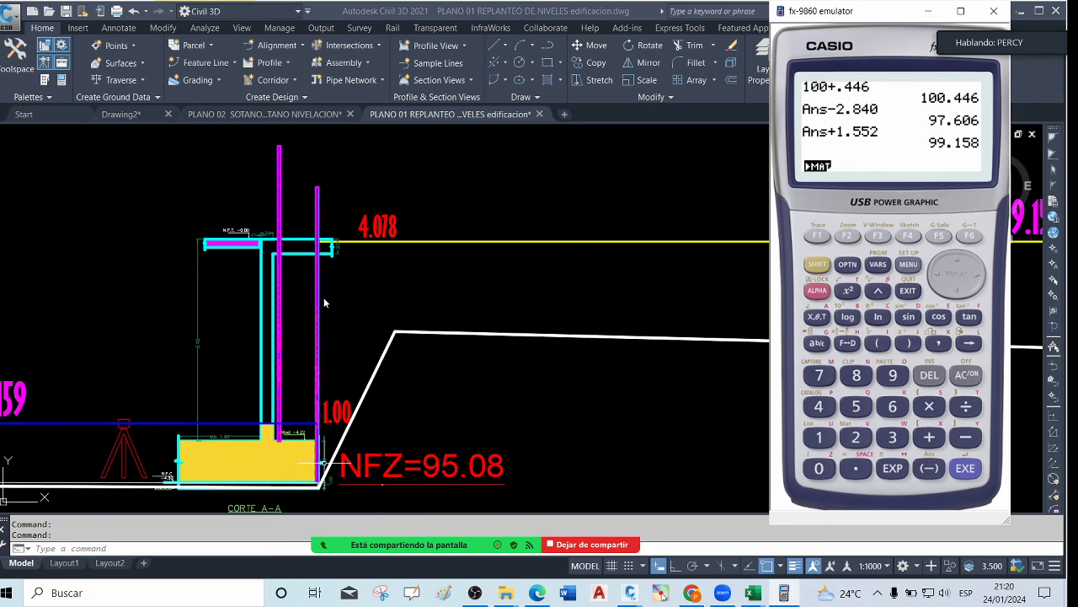
scroll(319, 294, "down", 2)
scroll(336, 266, "up", 2)
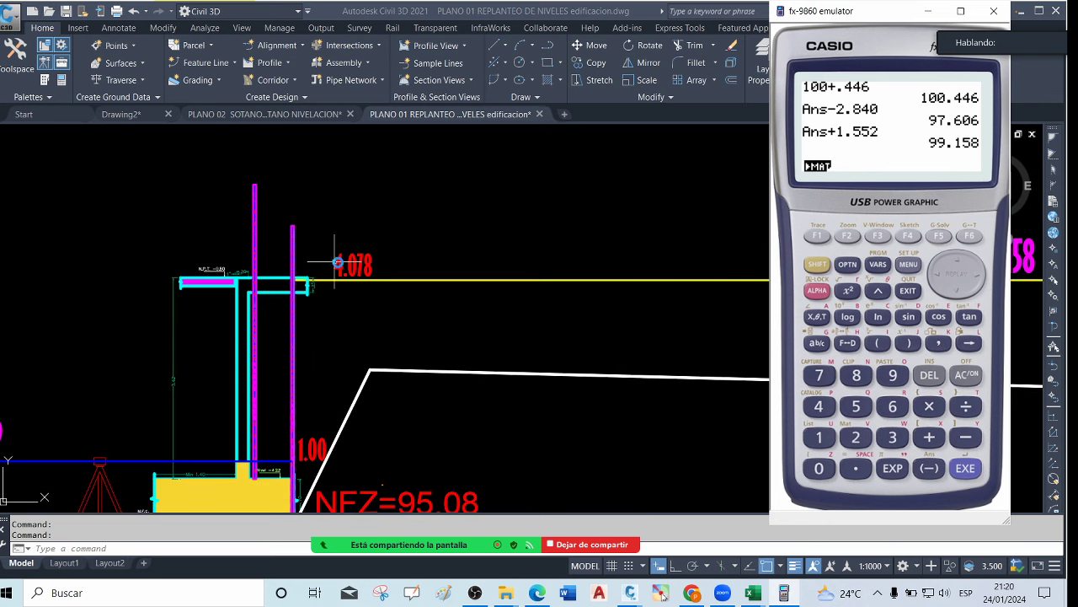
scroll(341, 266, "up", 4)
scroll(193, 270, "down", 4)
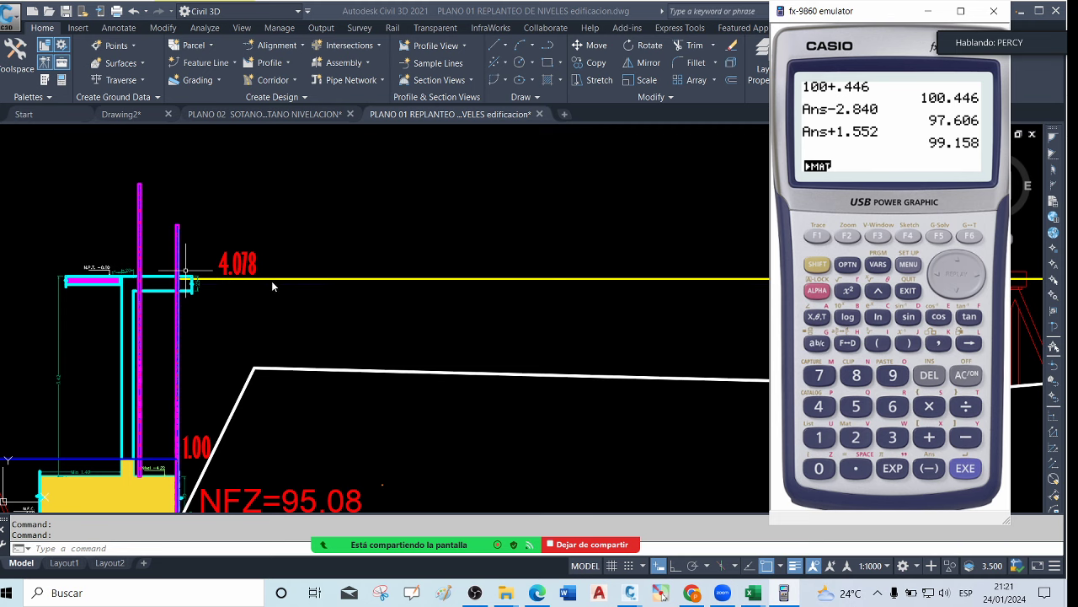
scroll(214, 281, "down", 4)
scroll(225, 271, "up", 4)
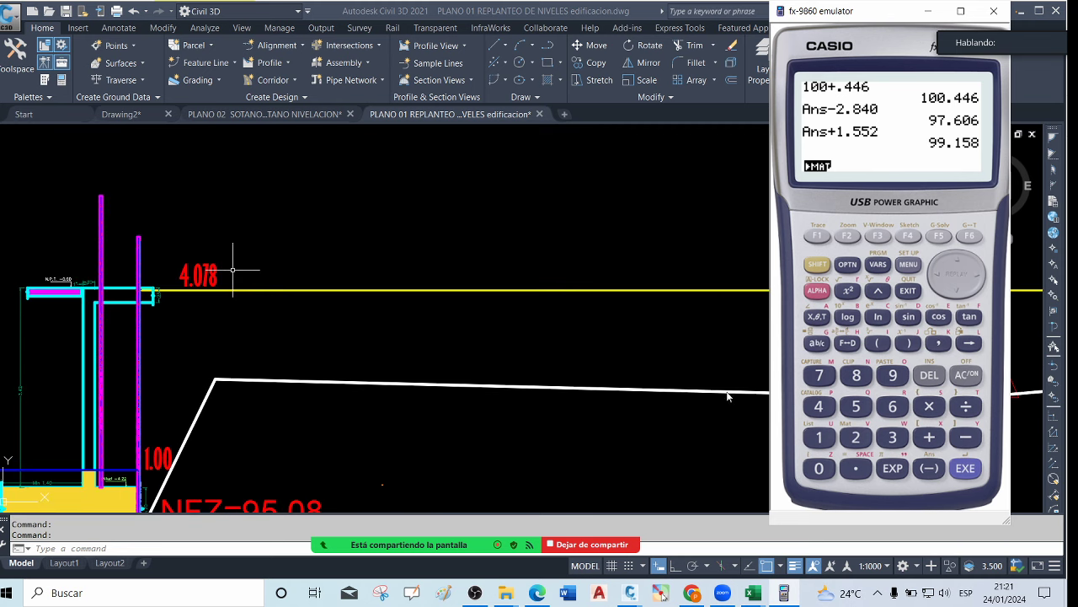
left_click(966, 437)
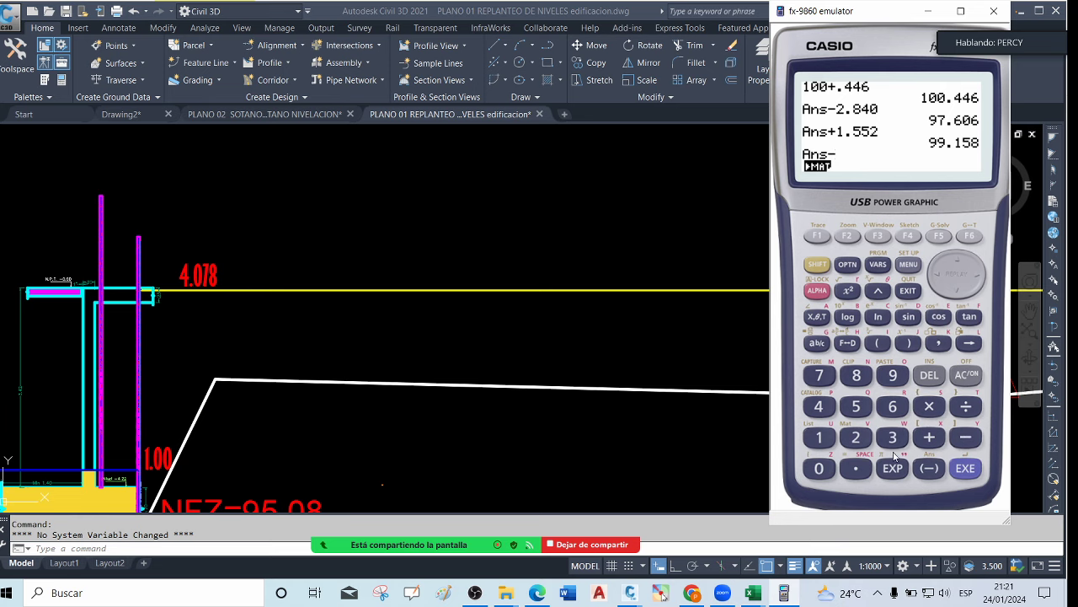
left_click(832, 411)
left_click(856, 468)
left_click(819, 468)
left_click(819, 375)
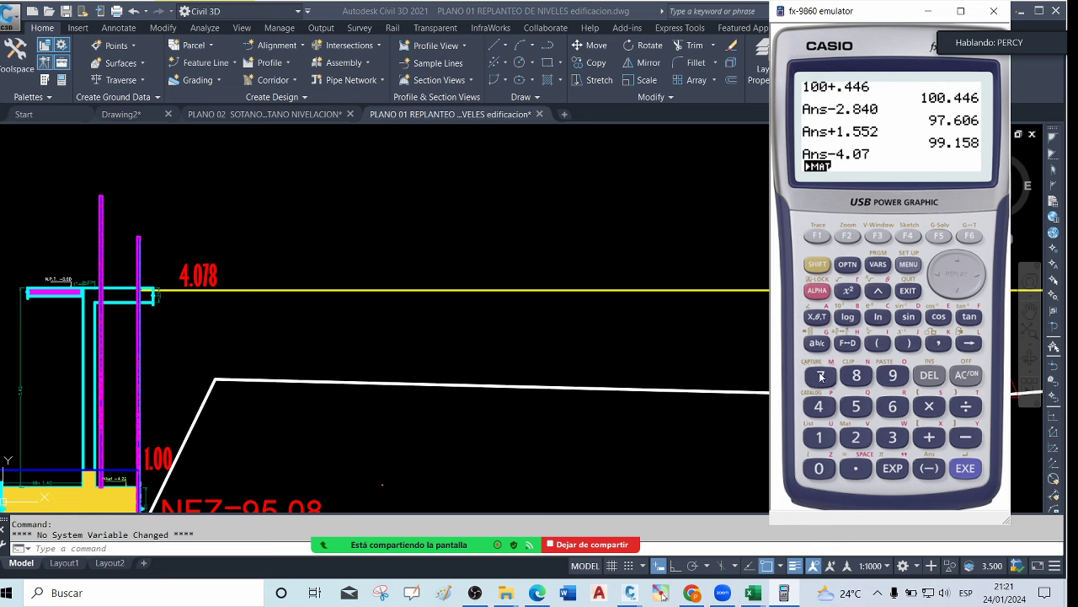
left_click(858, 377)
left_click(964, 468)
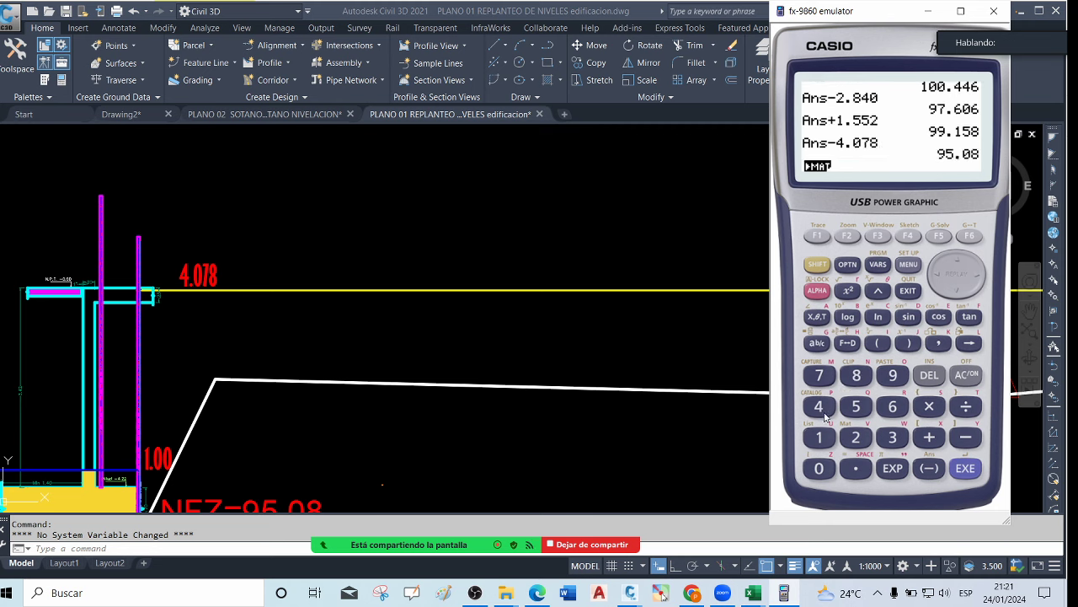
Zoom around the Corte A-A footing and its NFZ=95.08 label, then minimize the fx-9860 emulator
scroll(414, 301, "down", 5)
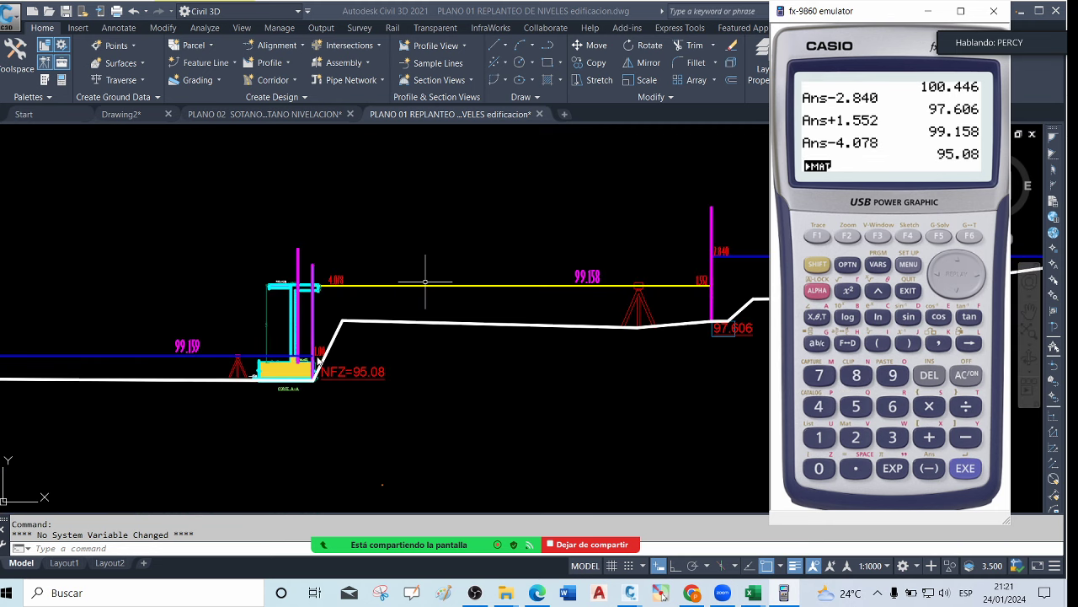
scroll(319, 361, "up", 2)
scroll(383, 380, "up", 1)
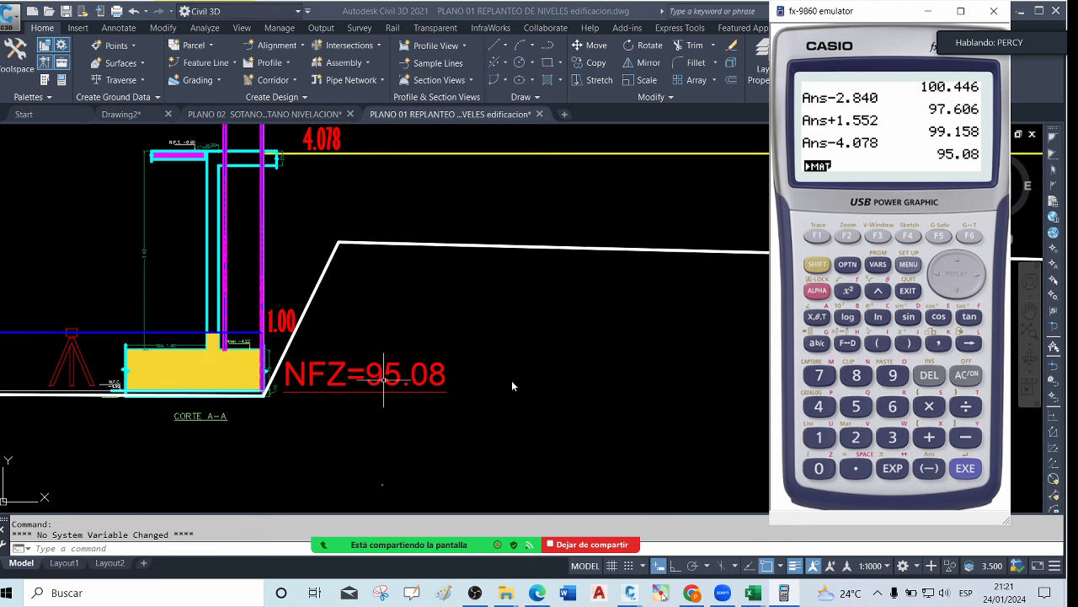
scroll(209, 375, "down", 5)
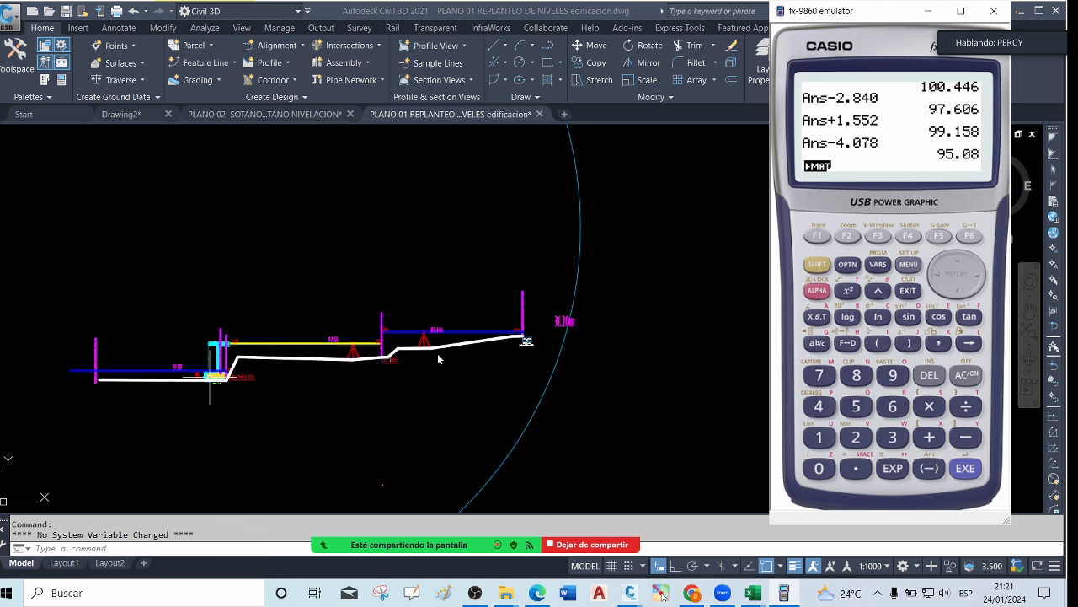
scroll(524, 339, "up", 8)
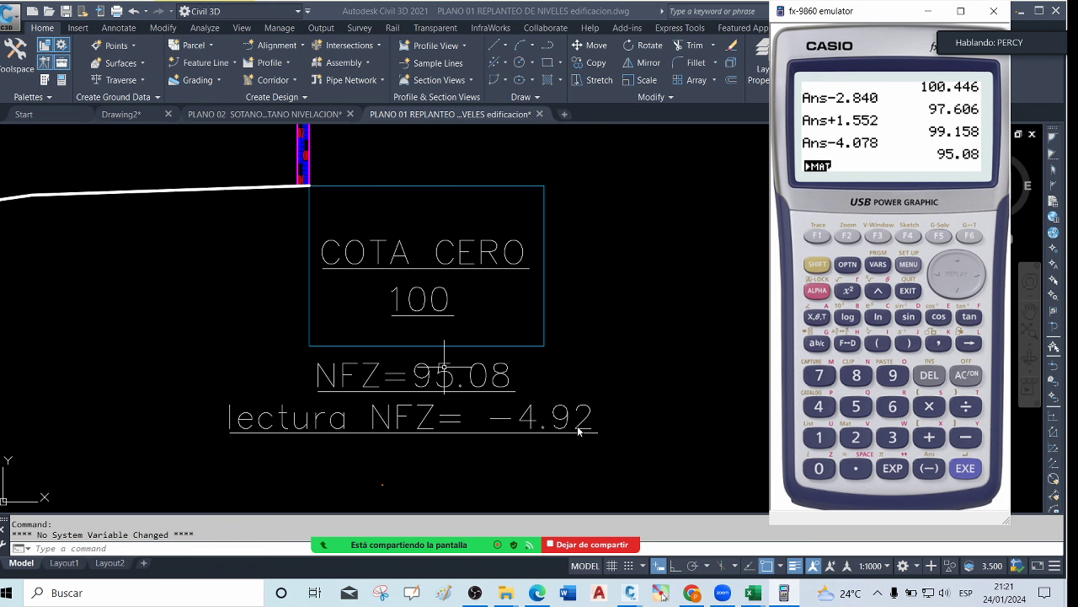
scroll(529, 392, "down", 6)
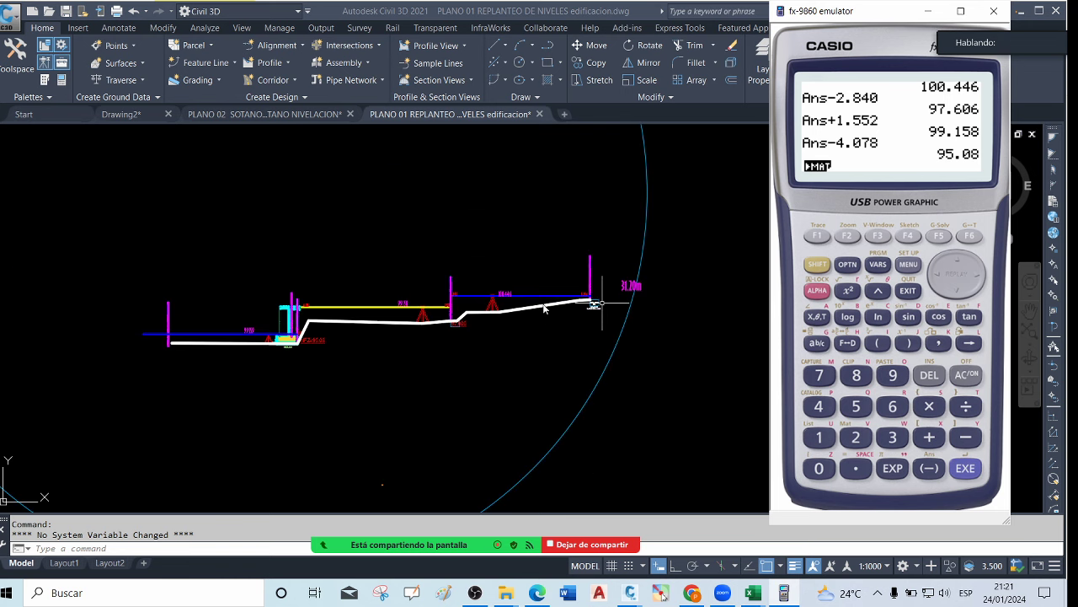
scroll(289, 343, "up", 4)
scroll(337, 402, "up", 4)
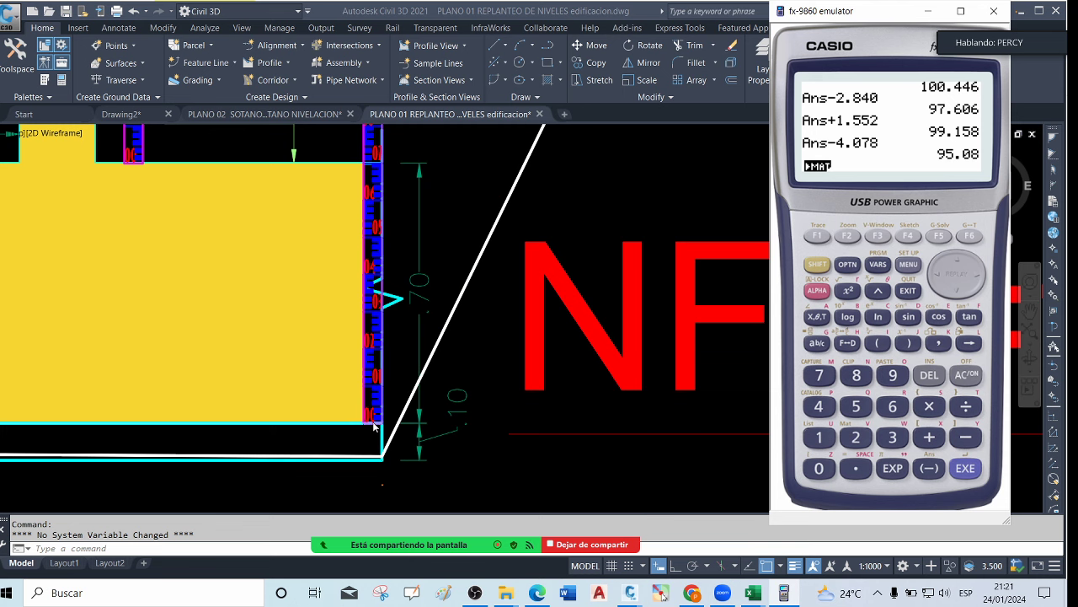
scroll(376, 421, "up", 2)
scroll(377, 414, "down", 3)
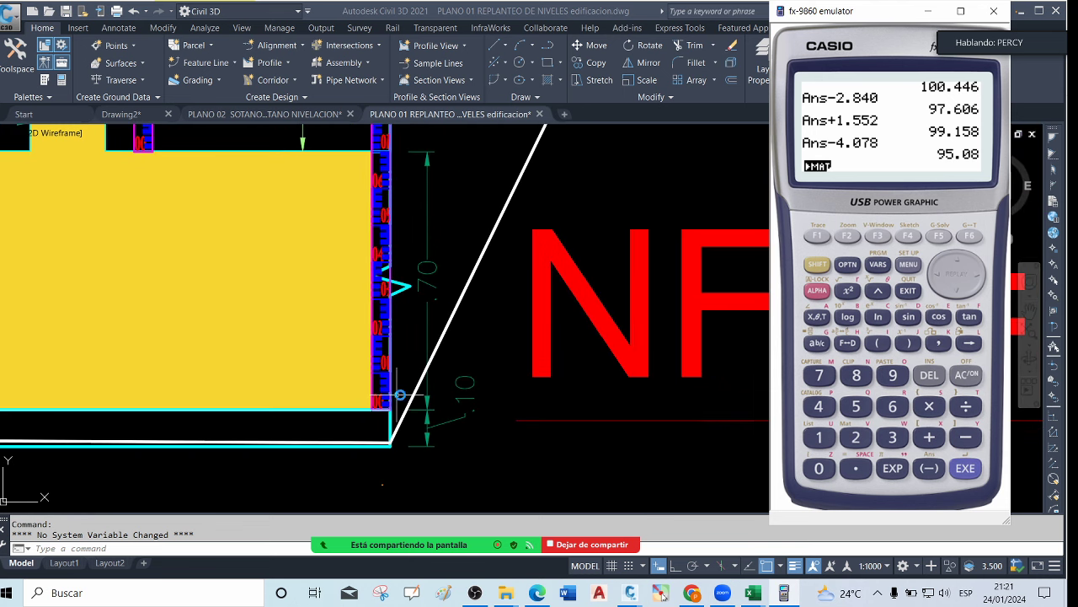
scroll(392, 396, "down", 3)
scroll(393, 400, "up", 1)
scroll(394, 399, "down", 4)
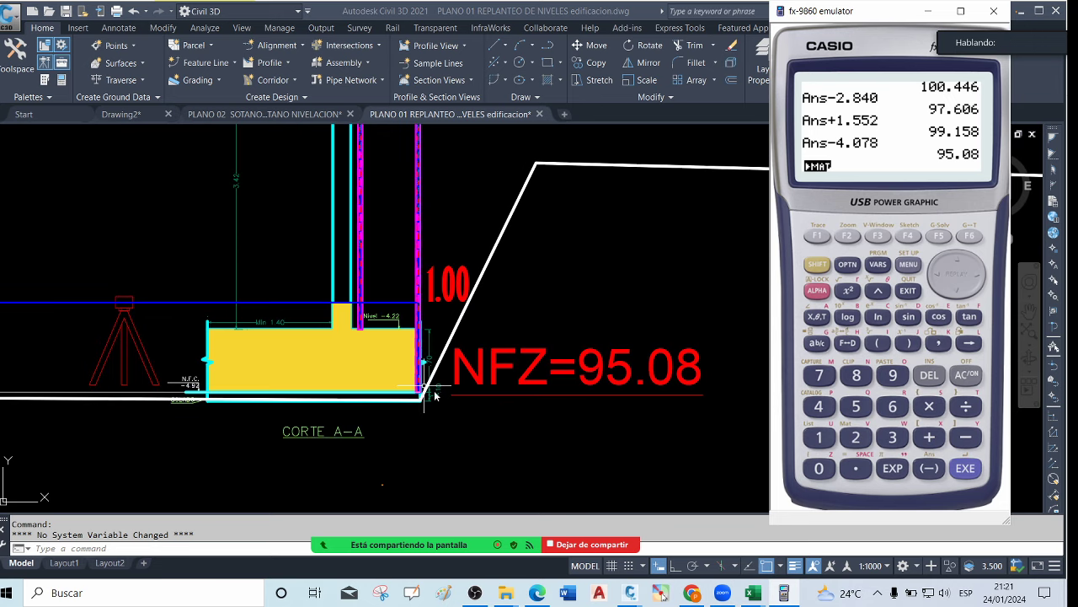
scroll(426, 388, "up", 4)
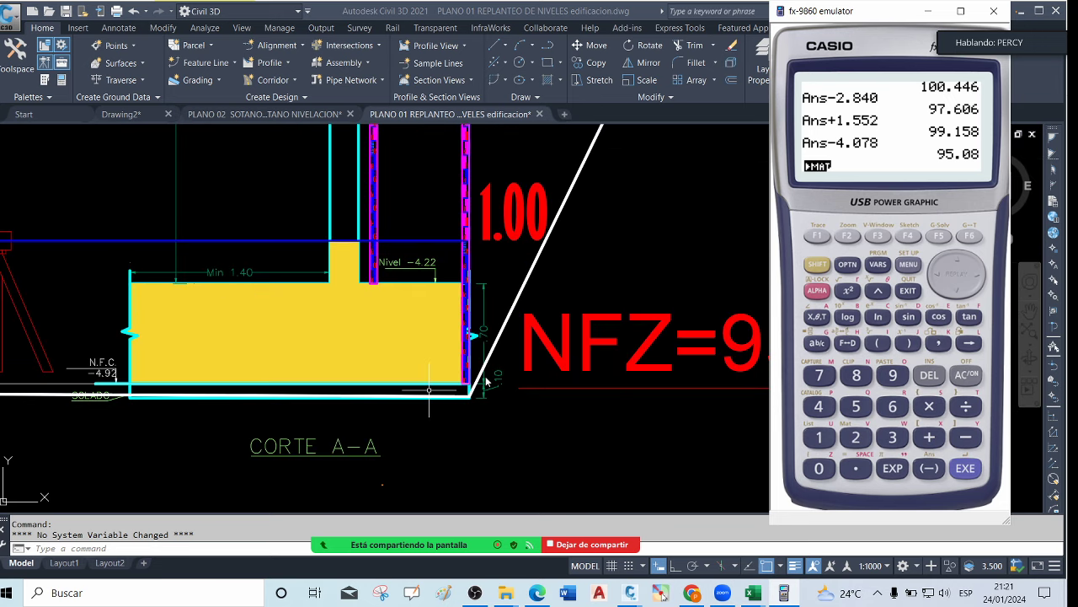
scroll(486, 379, "up", 4)
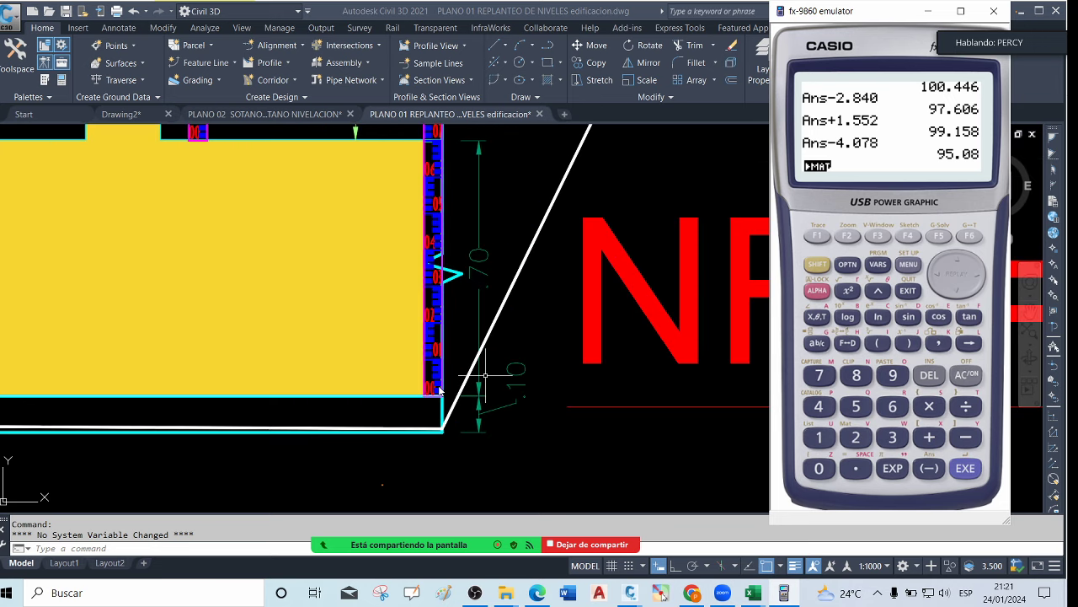
scroll(429, 390, "up", 1)
scroll(427, 393, "down", 2)
scroll(427, 392, "up", 2)
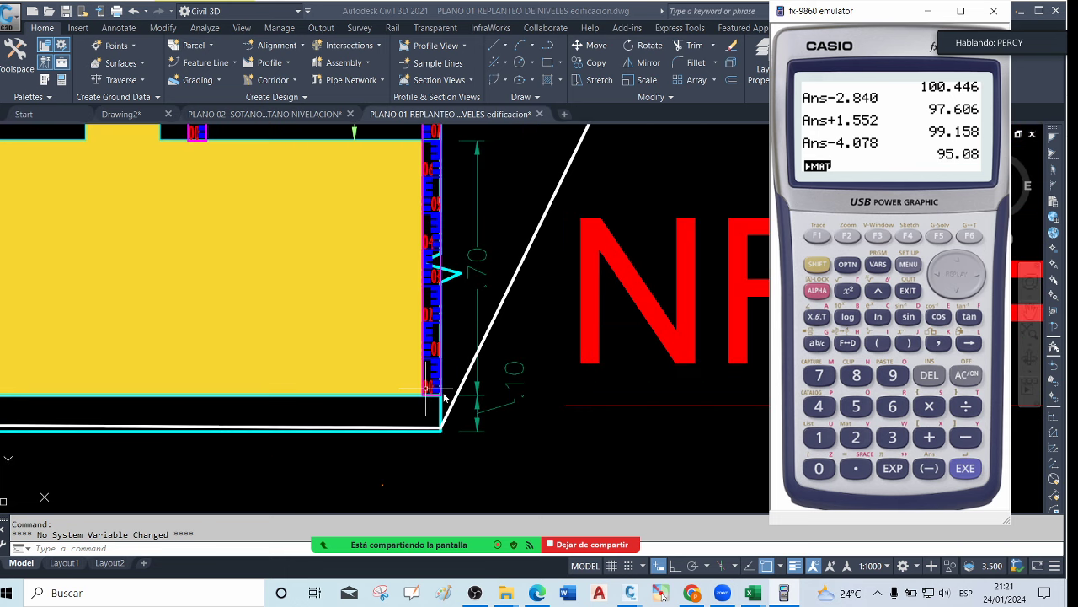
scroll(436, 405, "up", 1)
scroll(428, 400, "down", 2)
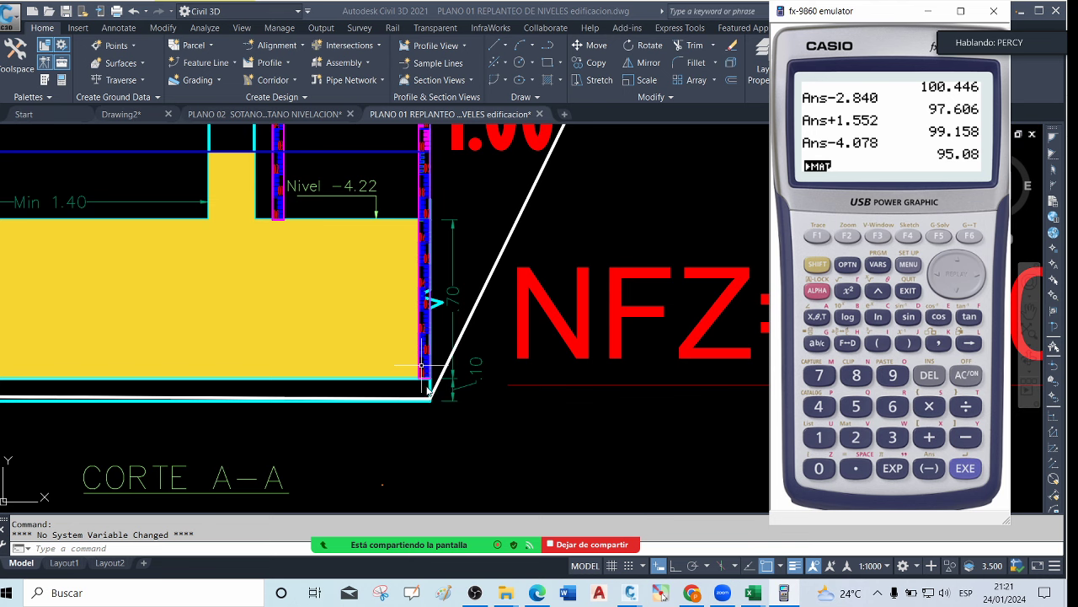
scroll(428, 381, "up", 1)
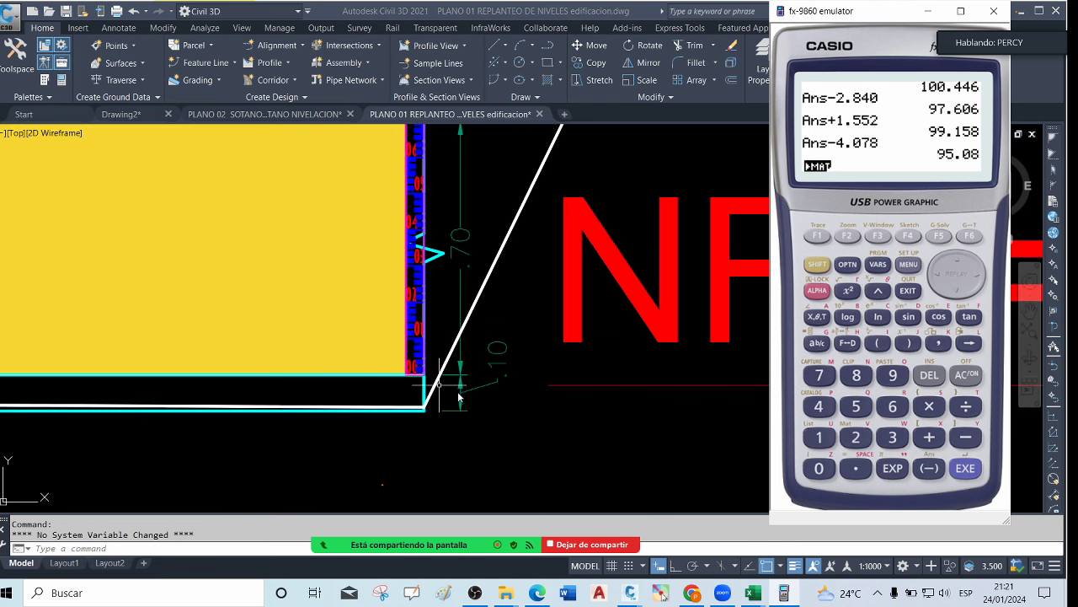
scroll(482, 393, "down", 1)
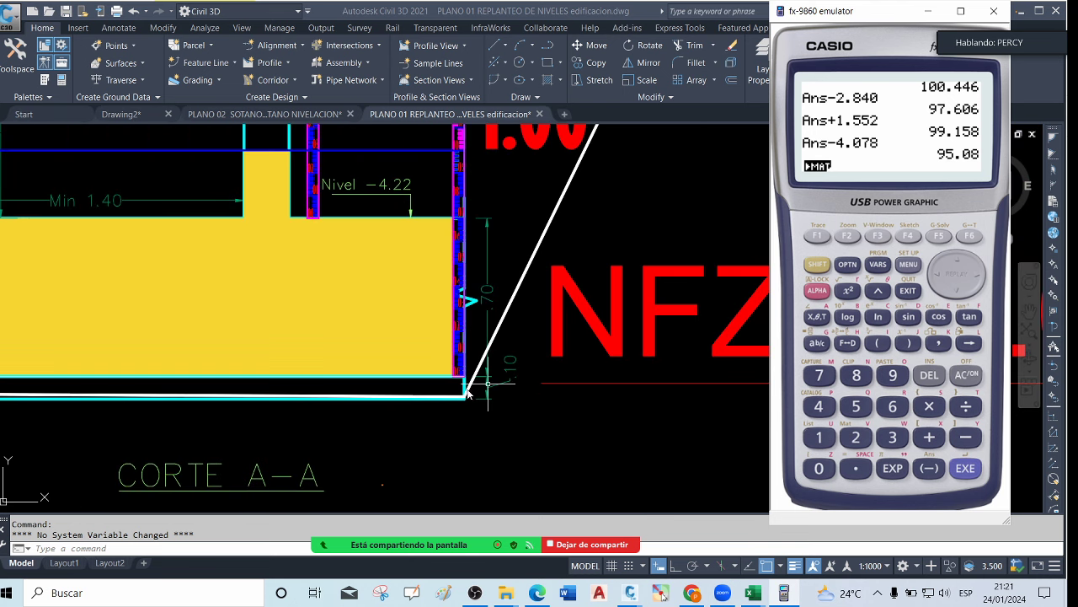
scroll(464, 389, "down", 1)
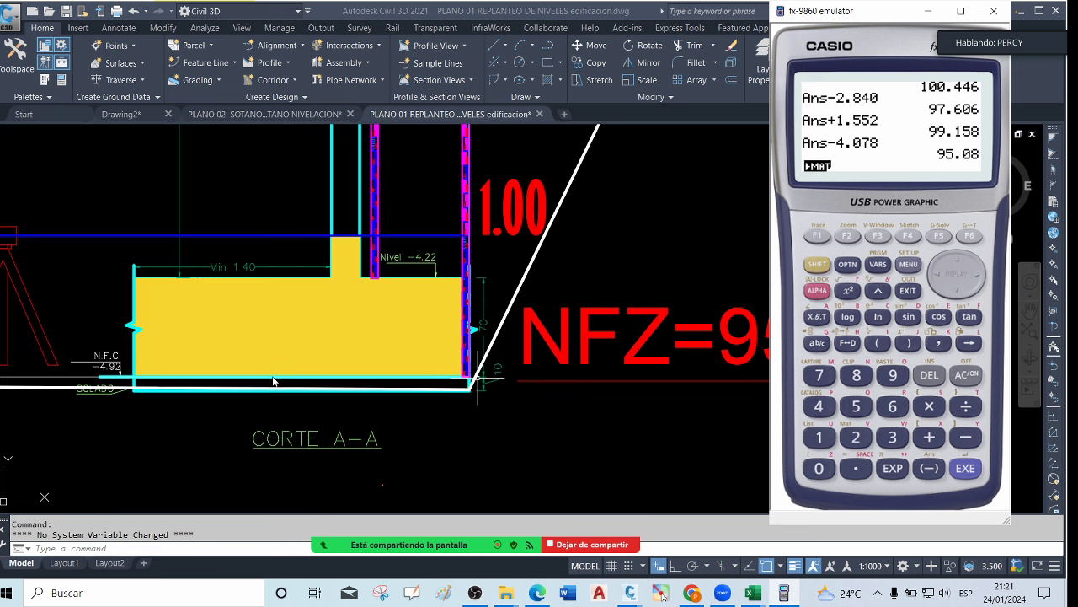
scroll(117, 383, "up", 5)
scroll(194, 398, "down", 5)
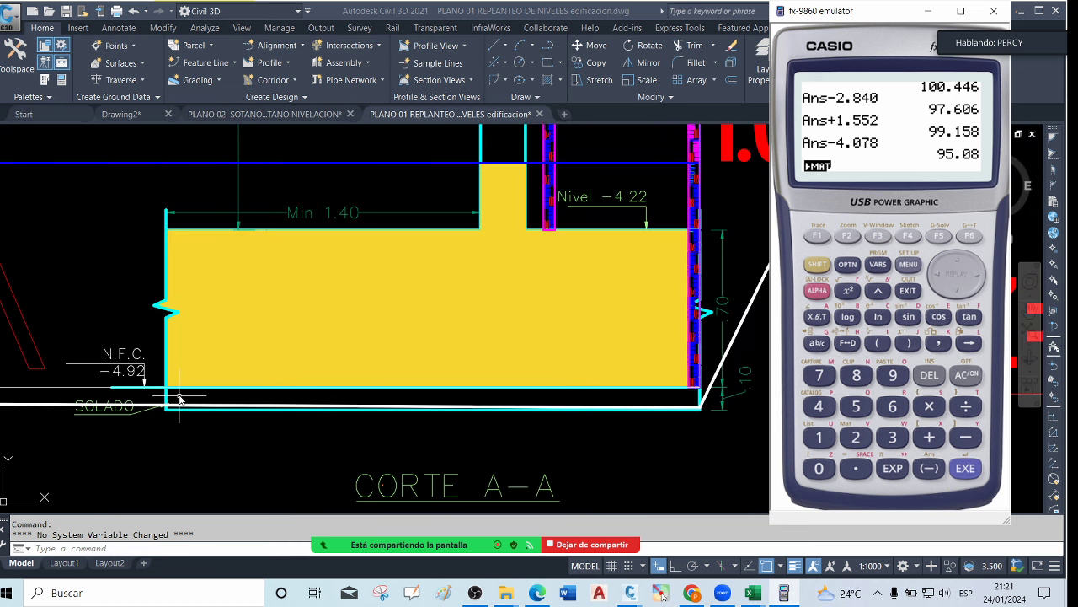
scroll(472, 413, "down", 5)
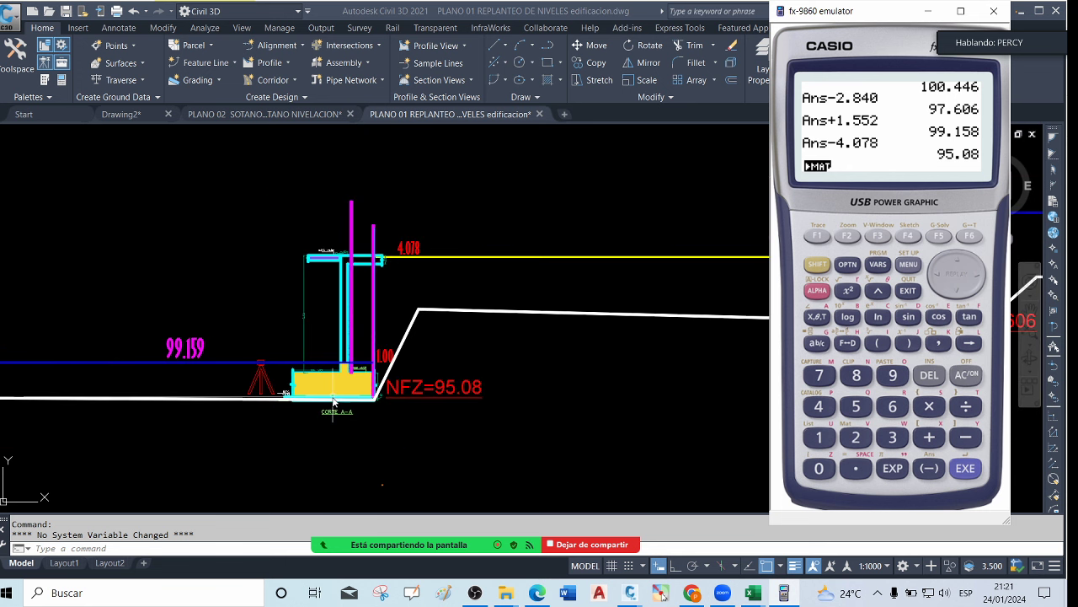
scroll(400, 280, "up", 2)
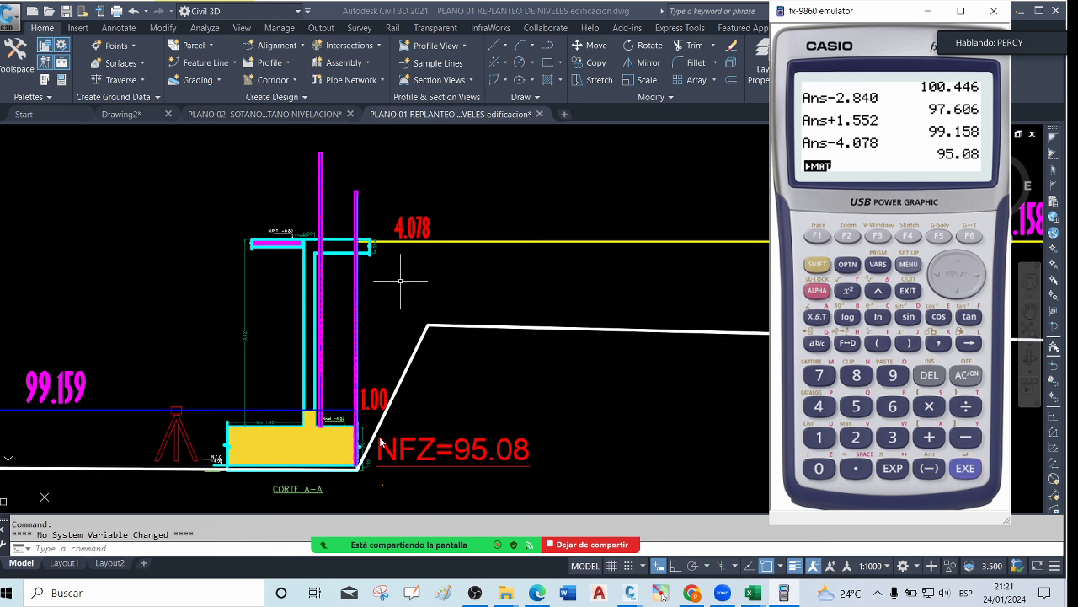
scroll(289, 345, "down", 6)
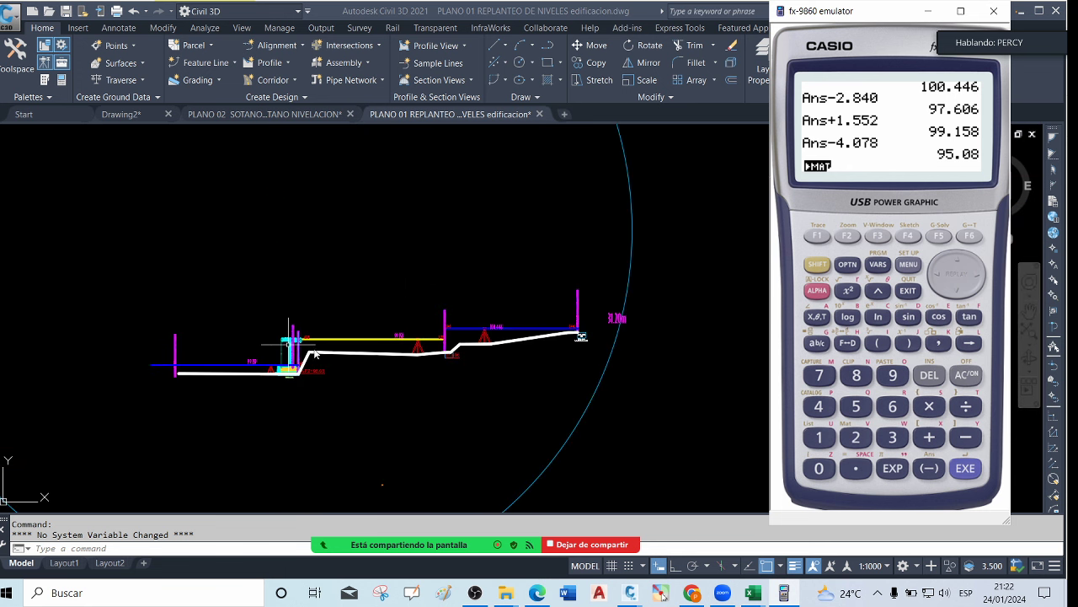
scroll(290, 360, "up", 4)
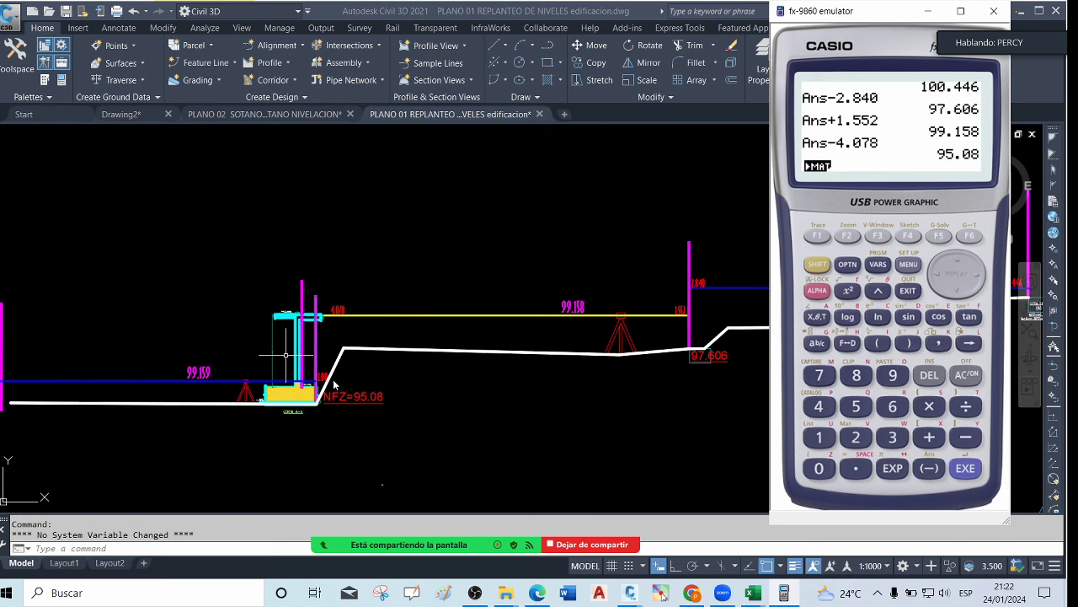
scroll(314, 395, "down", 2)
scroll(271, 355, "up", 2)
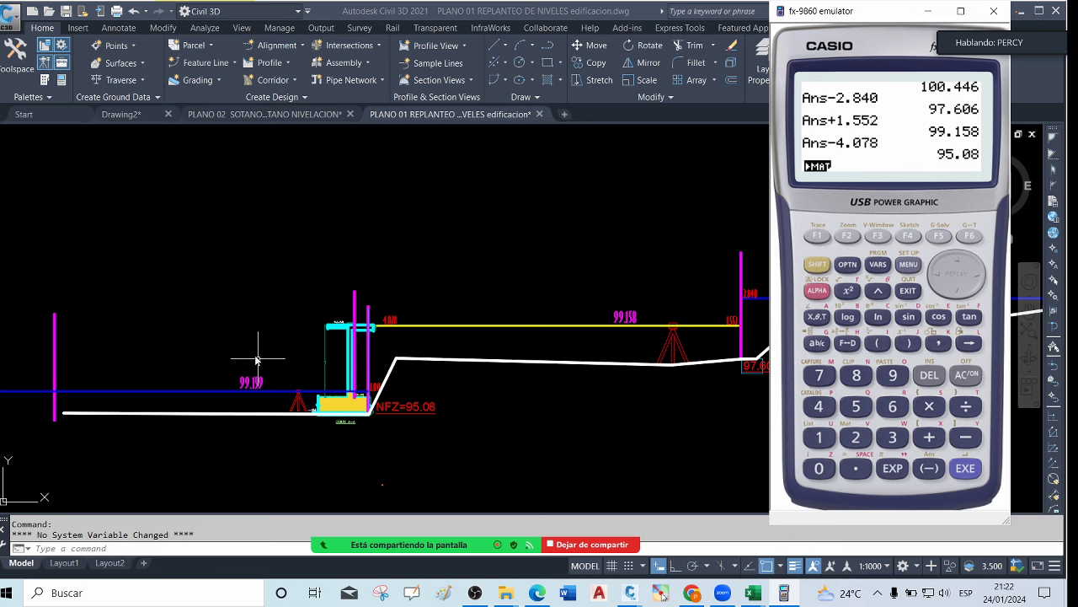
scroll(381, 331, "down", 3)
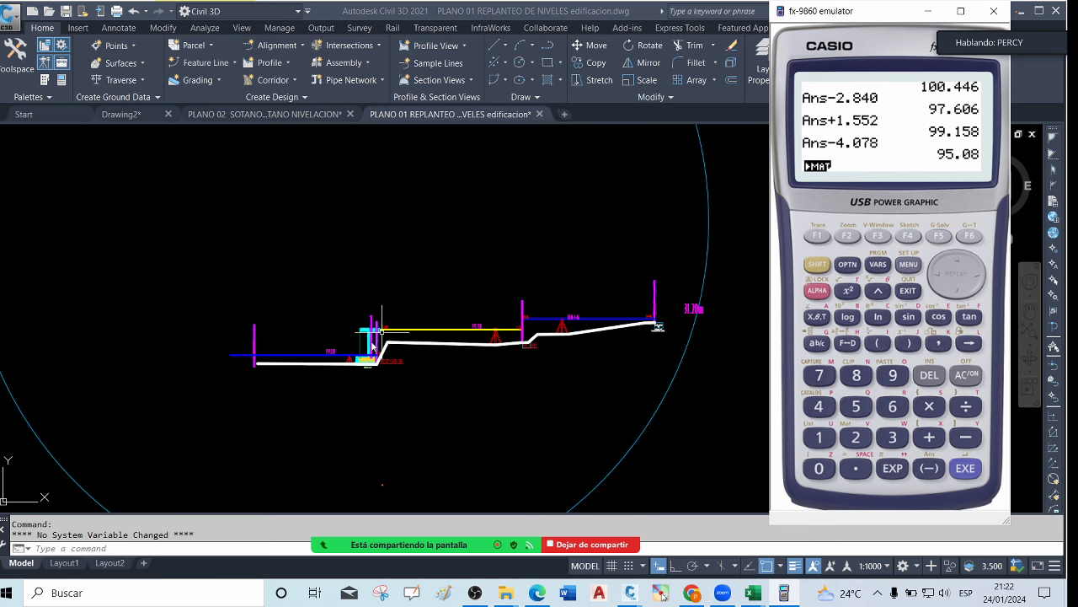
scroll(375, 356, "up", 4)
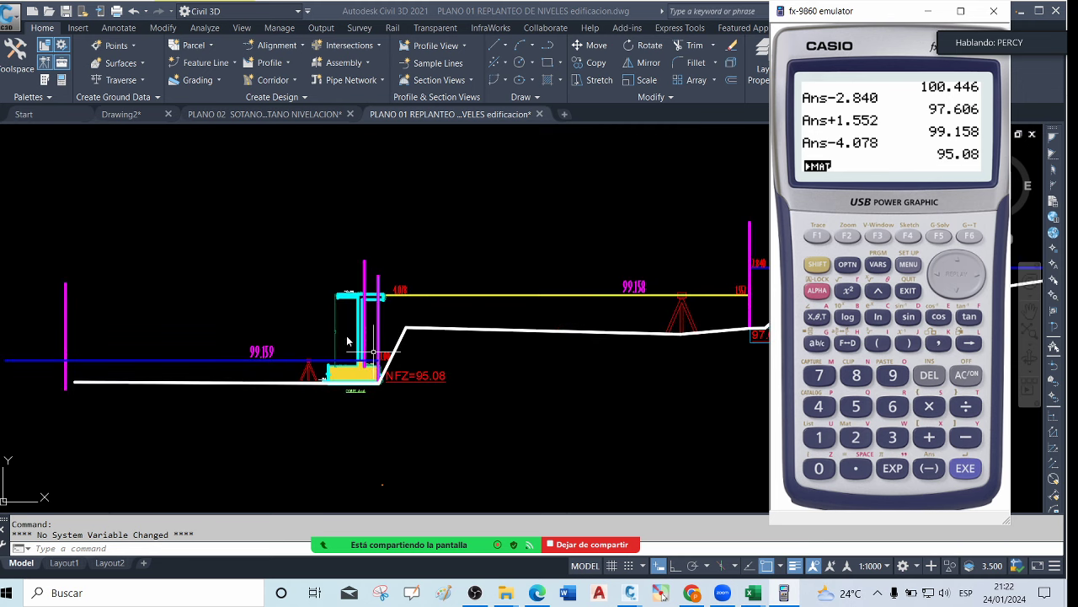
left_click(928, 11)
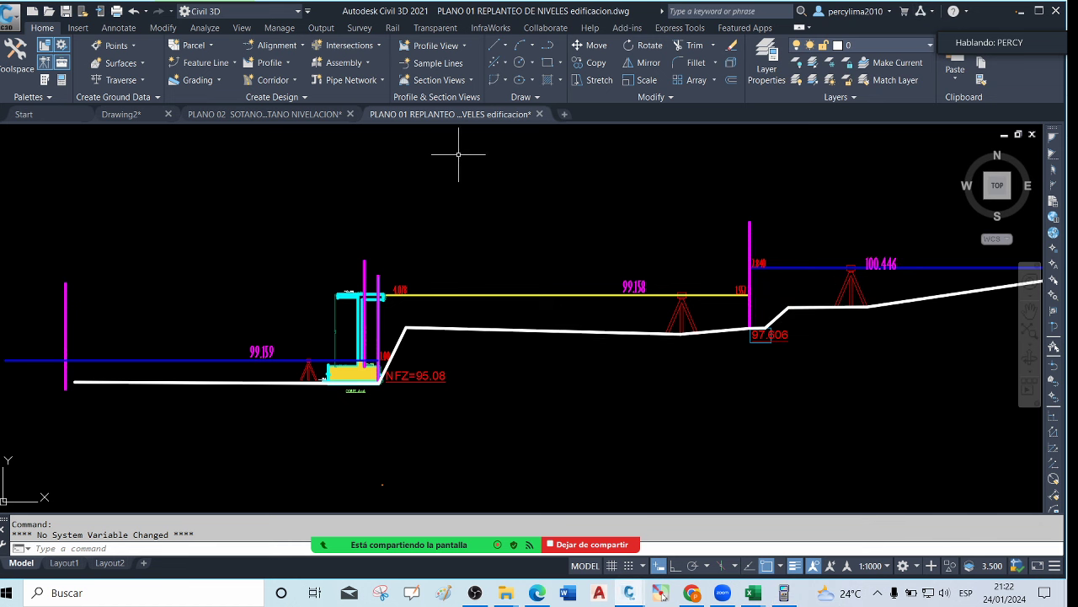
left_click(299, 114)
scroll(559, 246, "down", 5)
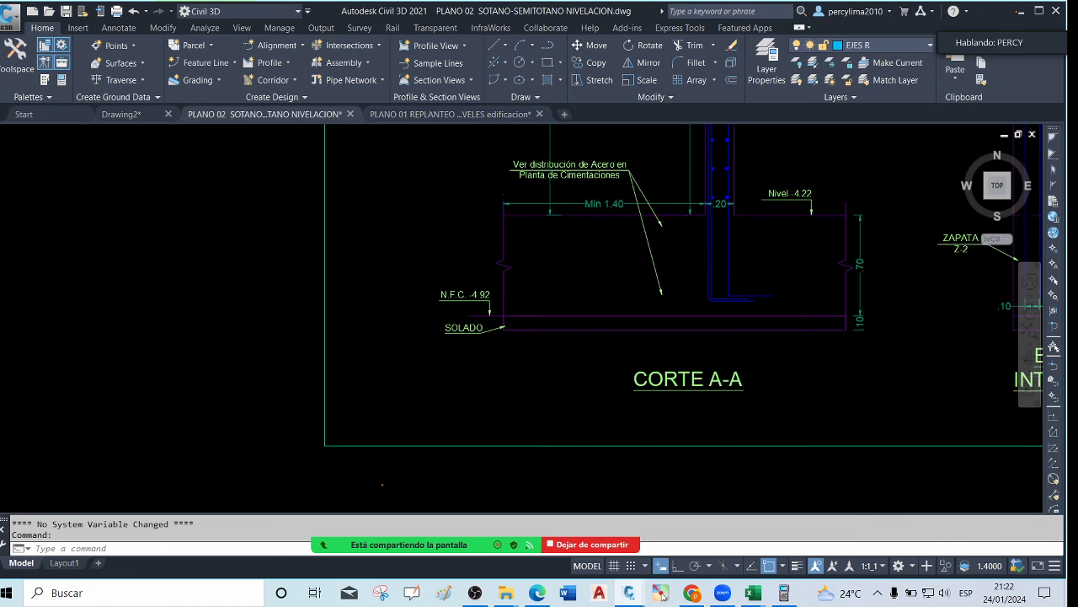
scroll(559, 246, "down", 6)
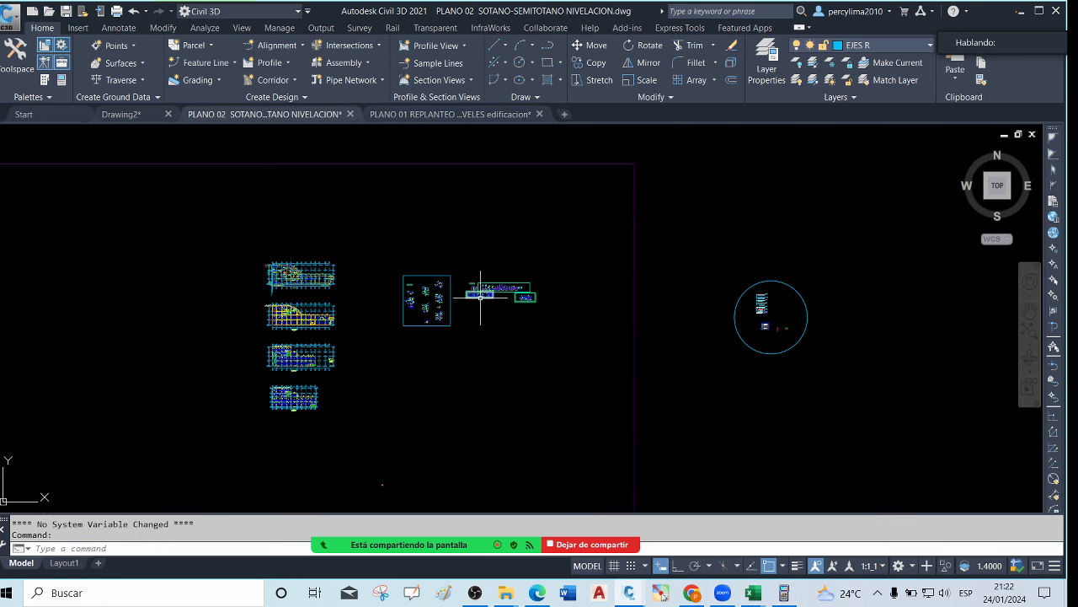
scroll(287, 272, "up", 2)
scroll(286, 273, "up", 8)
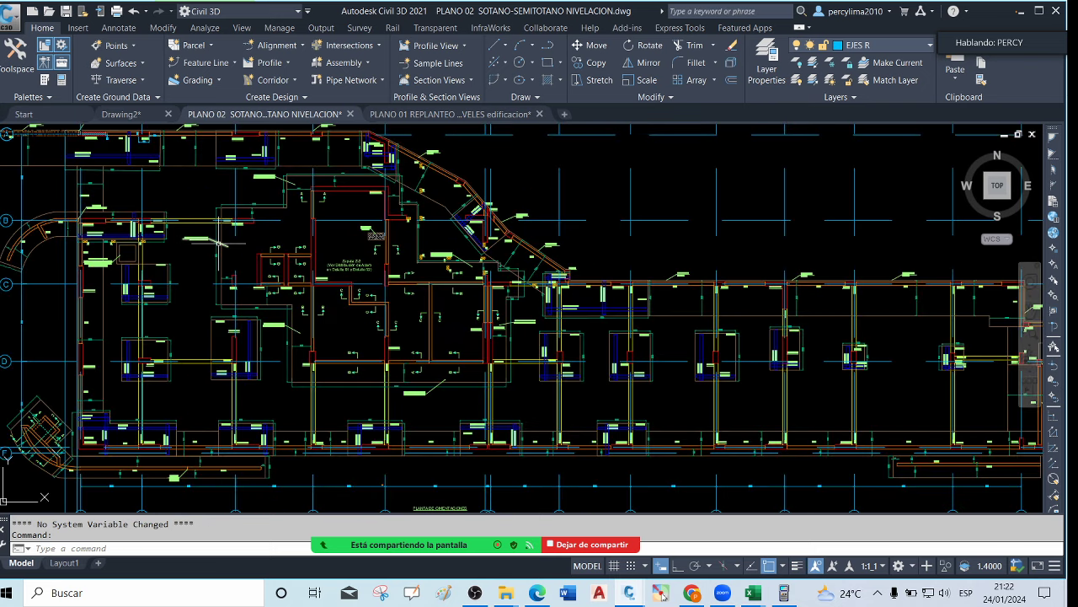
left_click(221, 236)
scroll(343, 268, "up", 3)
scroll(504, 332, "down", 3)
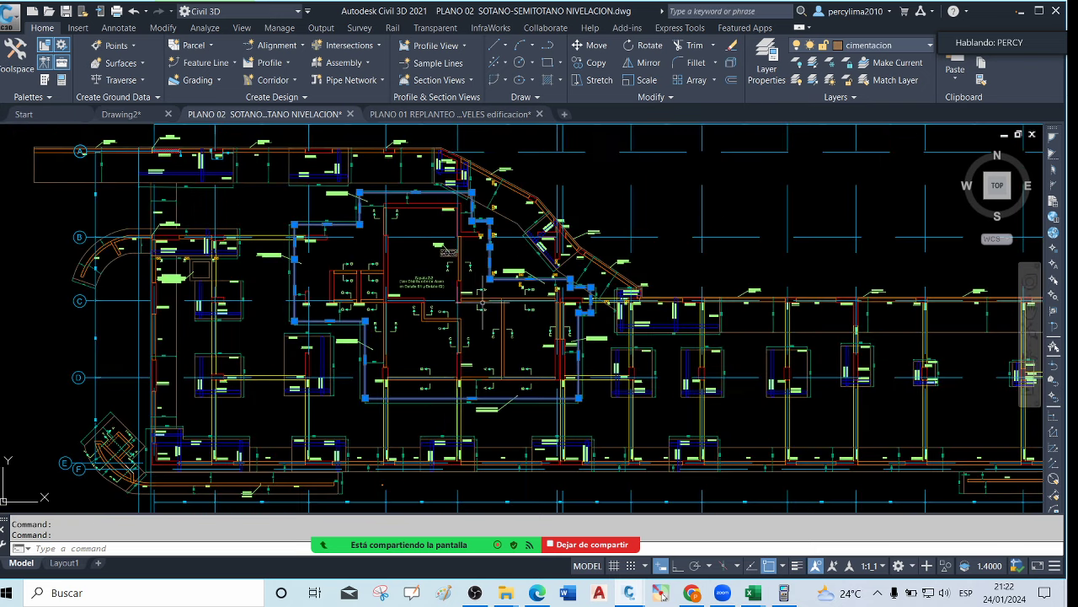
scroll(498, 333, "up", 2)
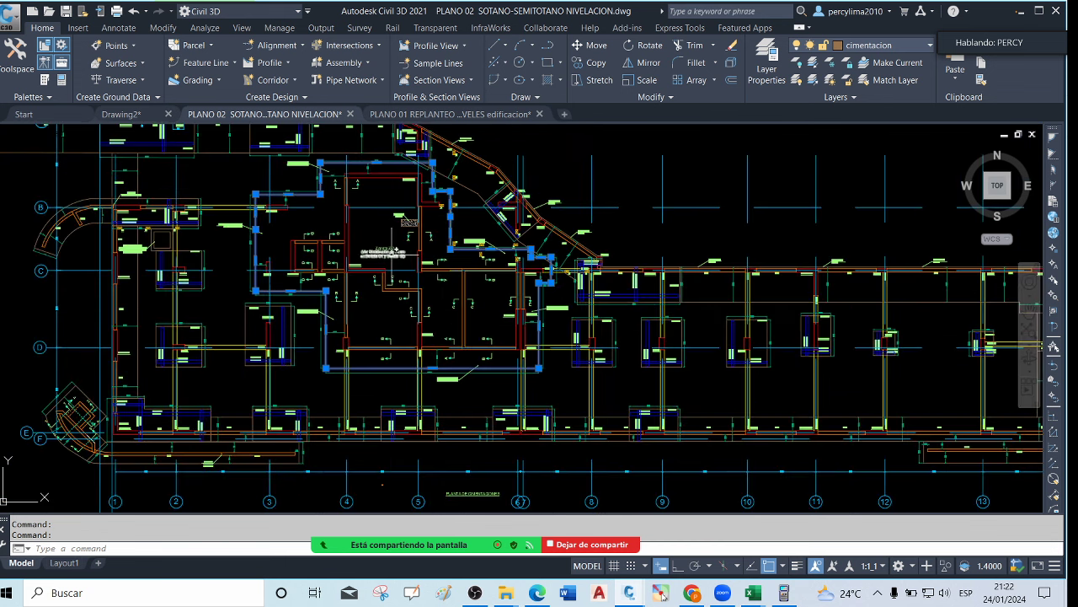
scroll(393, 253, "down", 2)
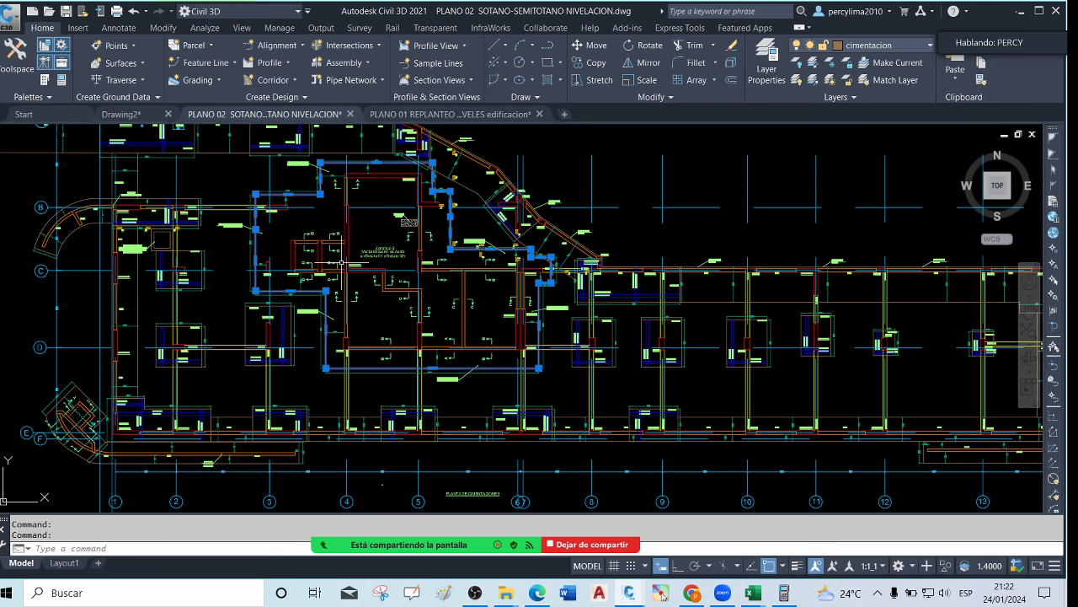
scroll(353, 252, "up", 2)
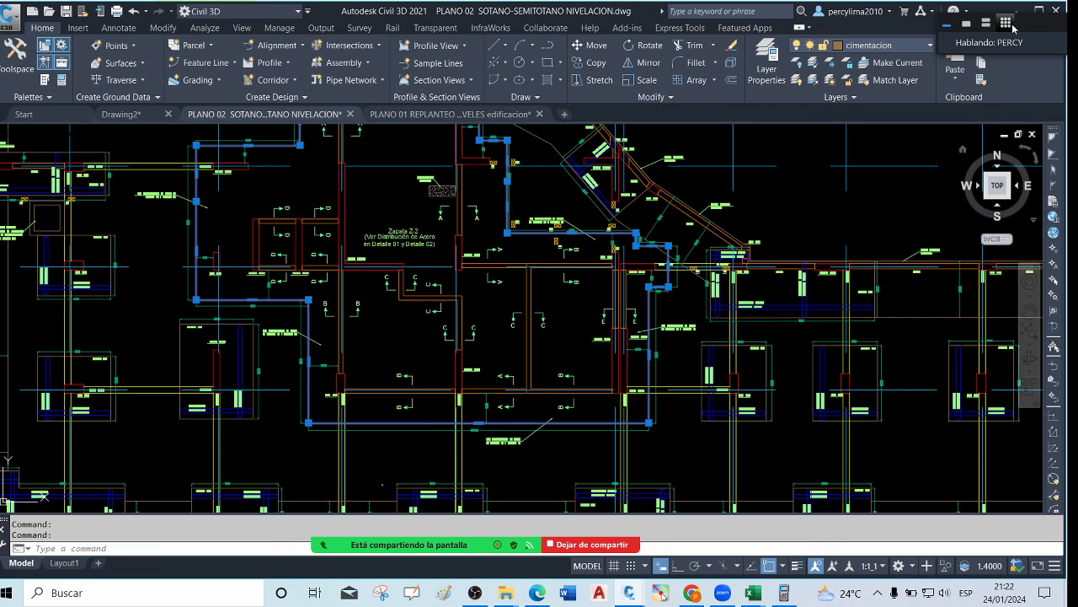
left_click(451, 113)
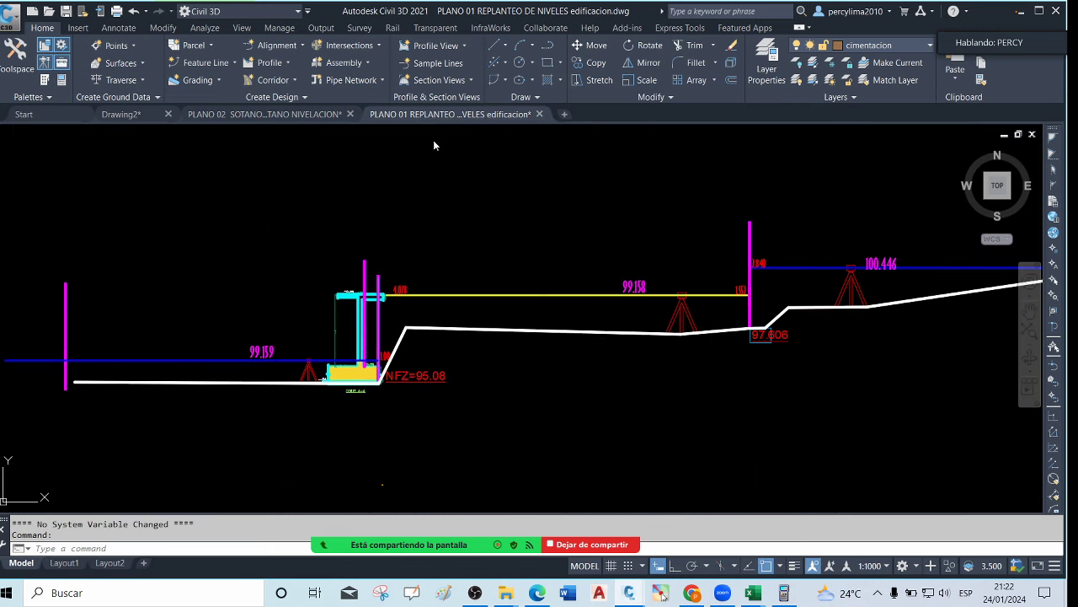
Zoom in and out on the footing section, then restore the fx-9860 emulator from the taskbar
scroll(497, 286, "up", 4)
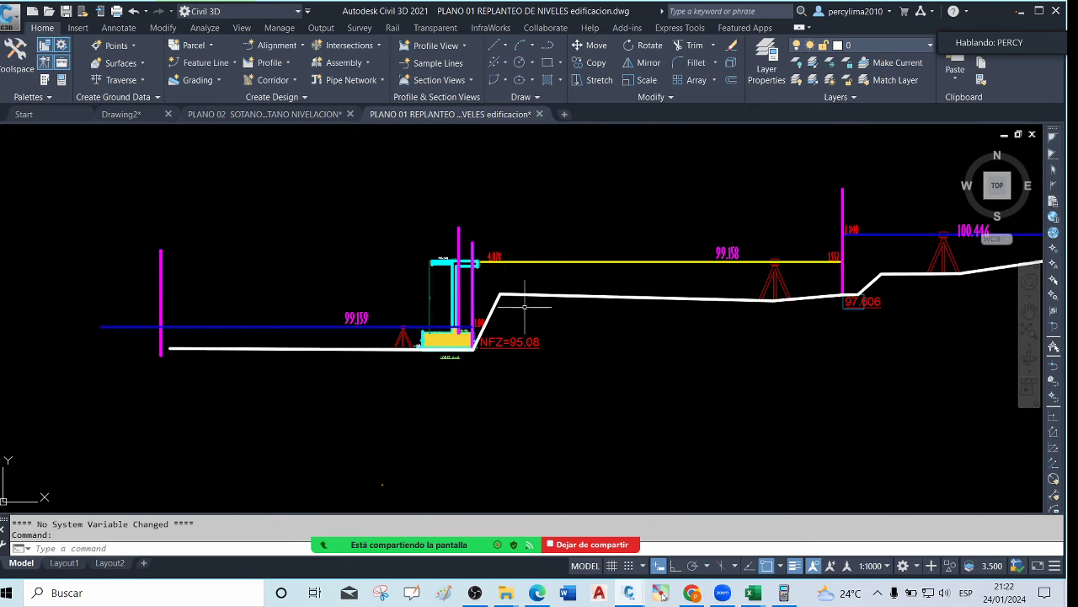
scroll(479, 309, "up", 1)
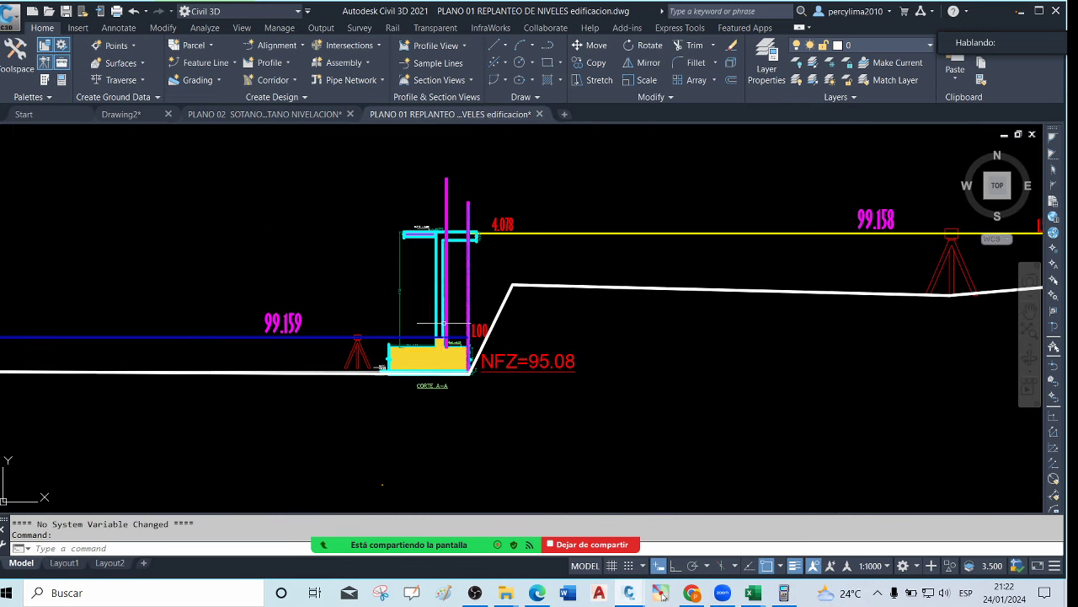
scroll(444, 304, "up", 3)
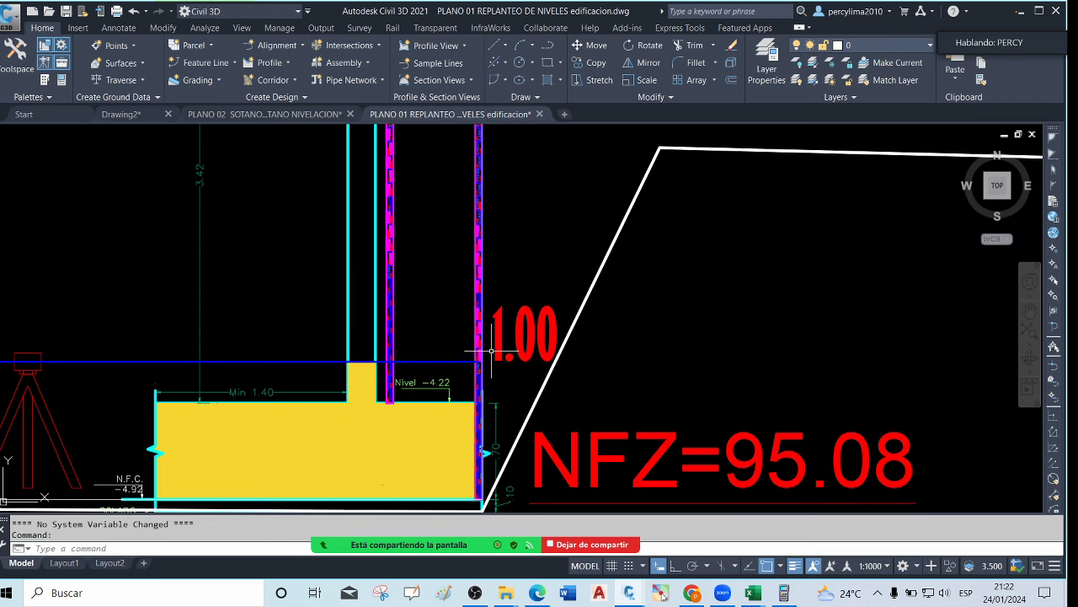
scroll(325, 353, "down", 2)
scroll(325, 354, "up", 1)
scroll(312, 367, "down", 3)
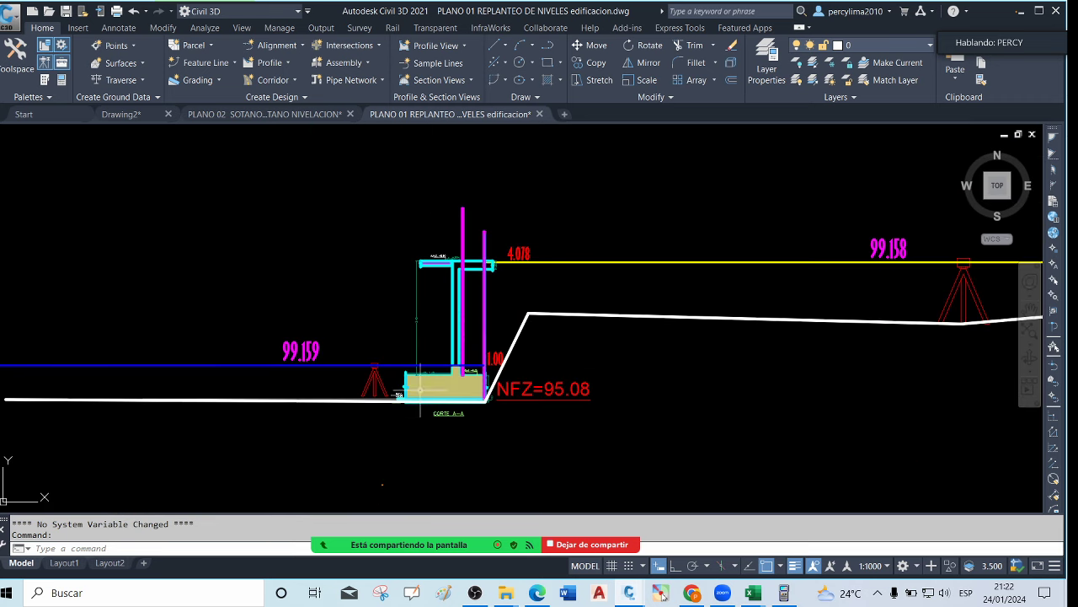
scroll(408, 379, "down", 2)
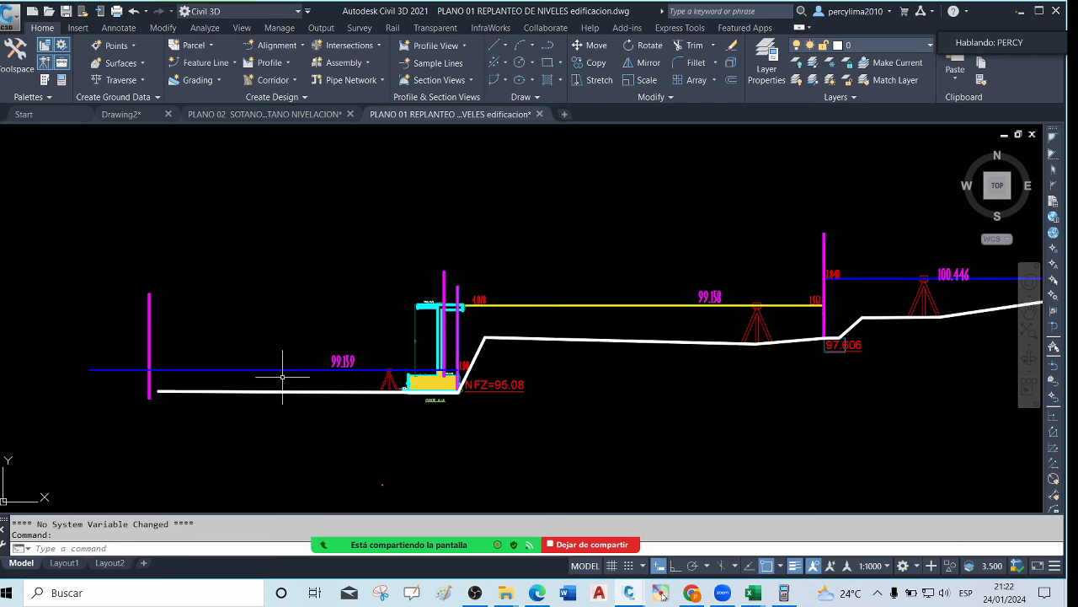
scroll(353, 390, "up", 3)
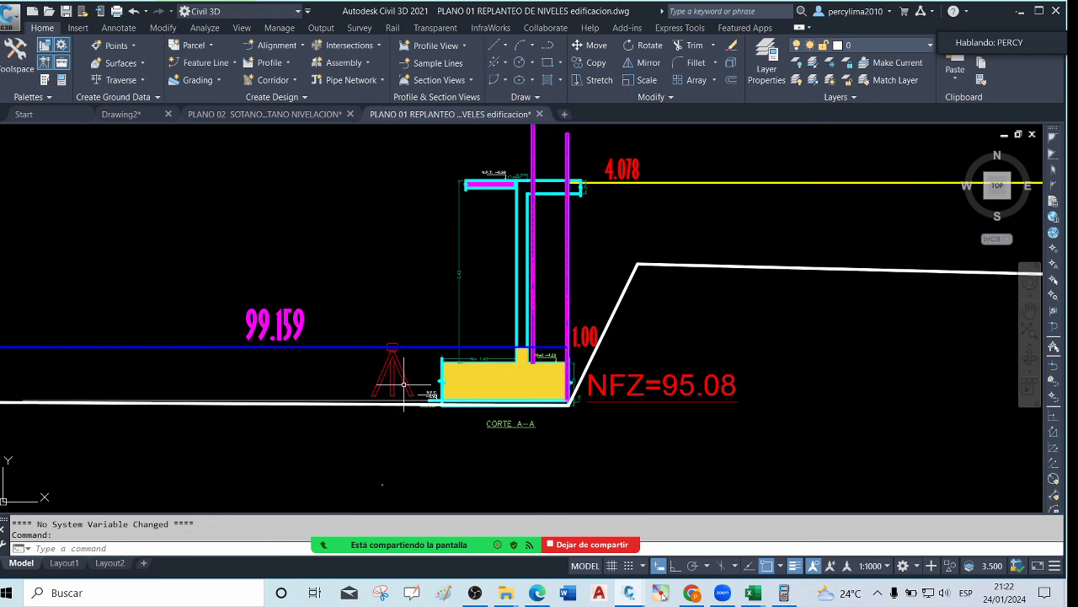
scroll(586, 389, "up", 2)
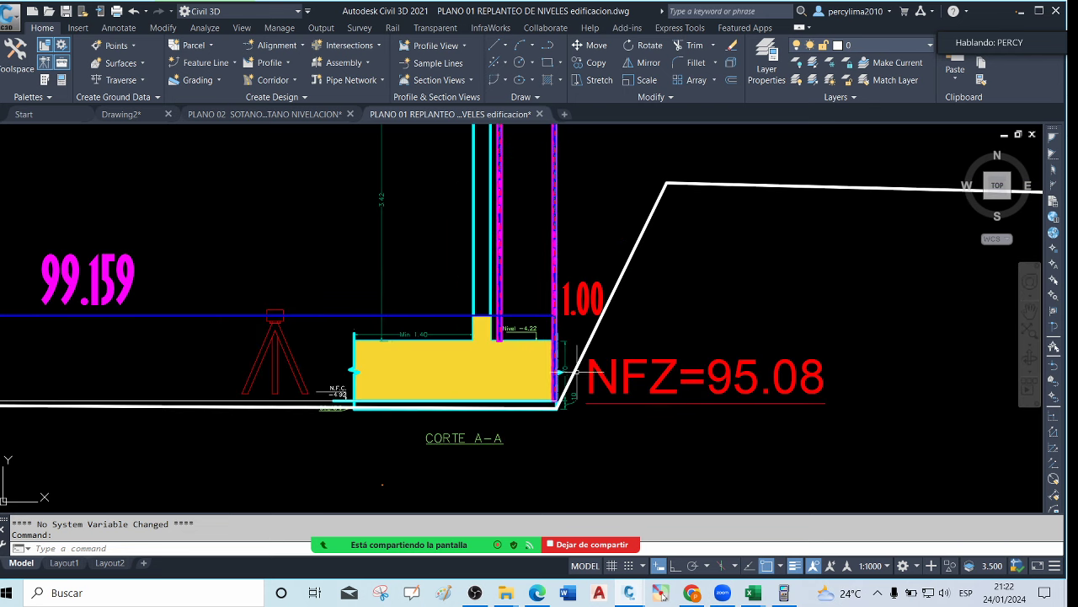
scroll(341, 345, "down", 3)
left_click(783, 593)
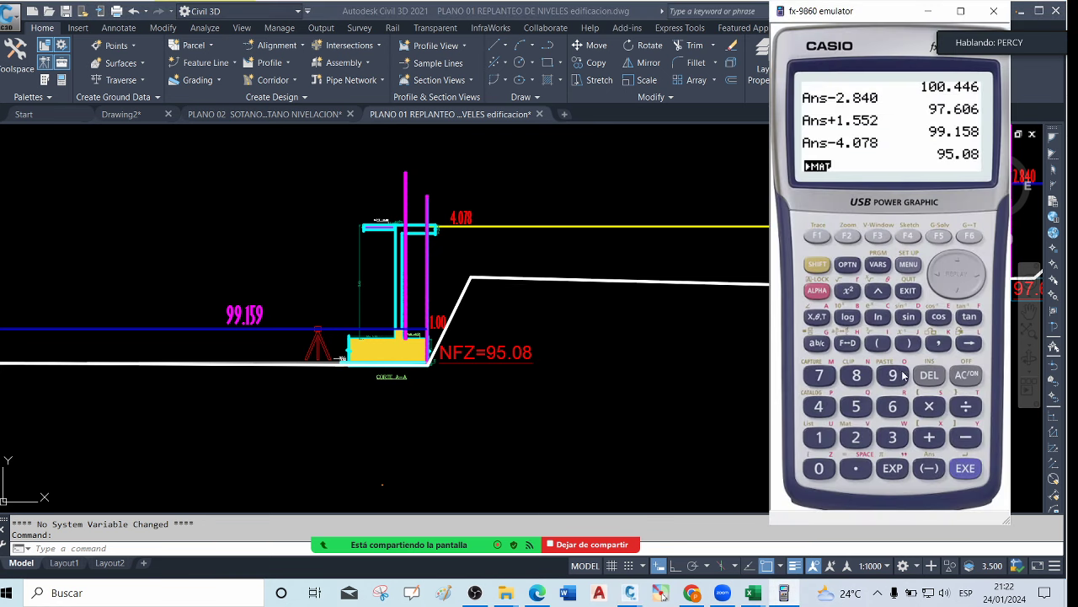
Zoom in to the Corte A-A footing corner beside the NFZ label and bring up the screen-pen palette
scroll(493, 364, "up", 2)
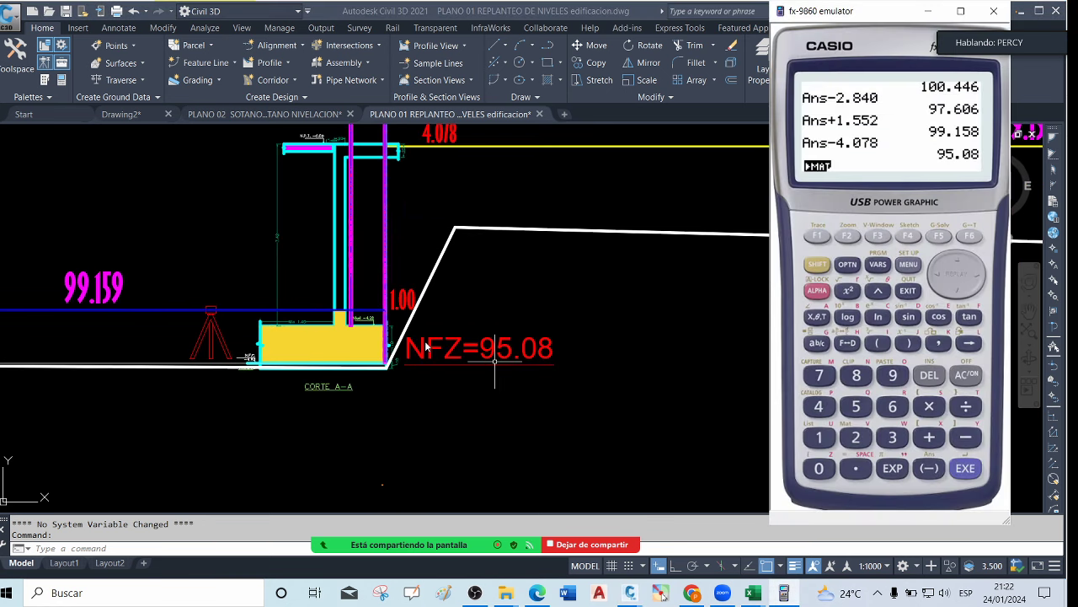
scroll(409, 337, "down", 2)
scroll(389, 324, "up", 3)
scroll(426, 333, "up", 2)
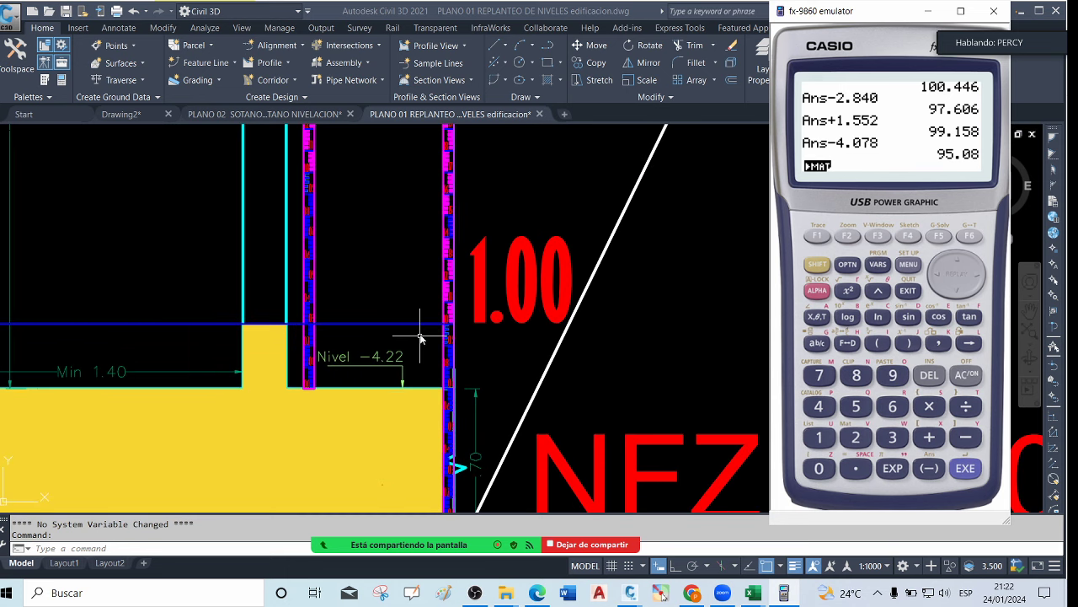
scroll(442, 322, "down", 1)
scroll(446, 320, "down", 2)
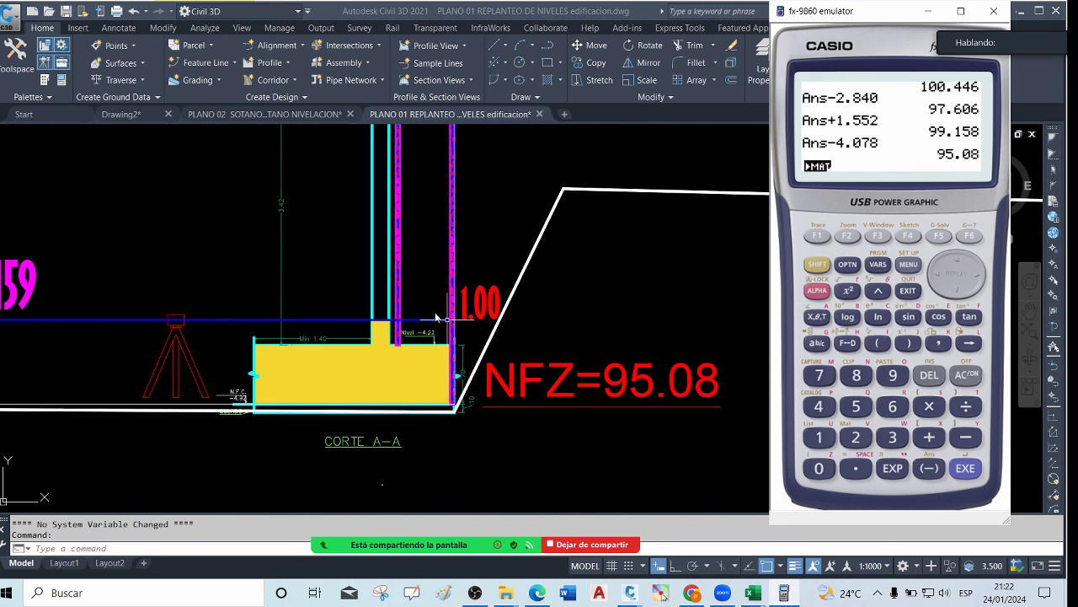
scroll(448, 316, "up", 2)
scroll(455, 316, "down", 2)
scroll(483, 409, "up", 3)
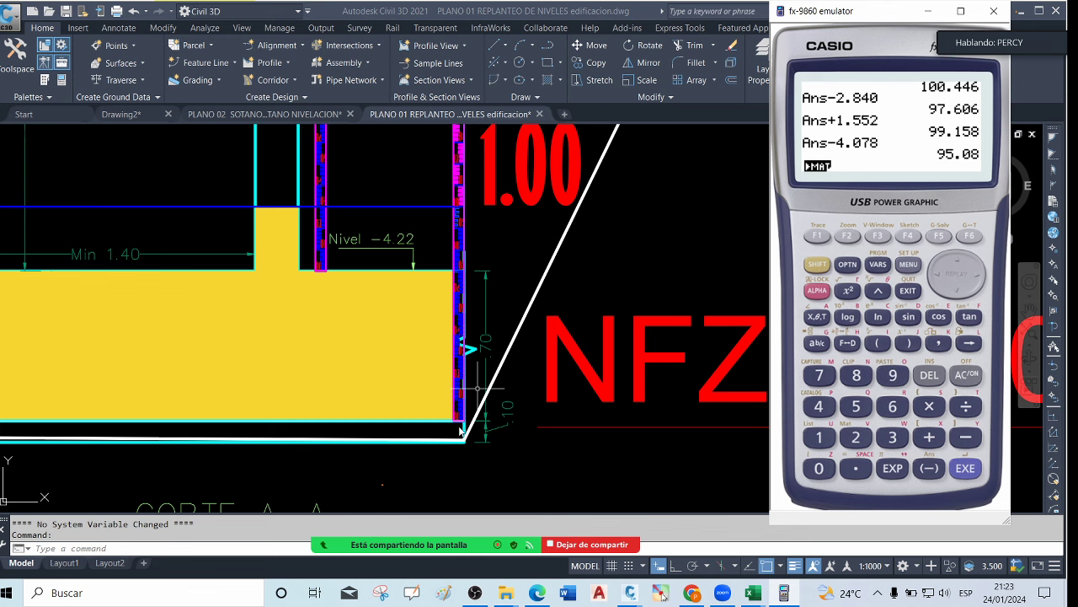
scroll(464, 419, "down", 4)
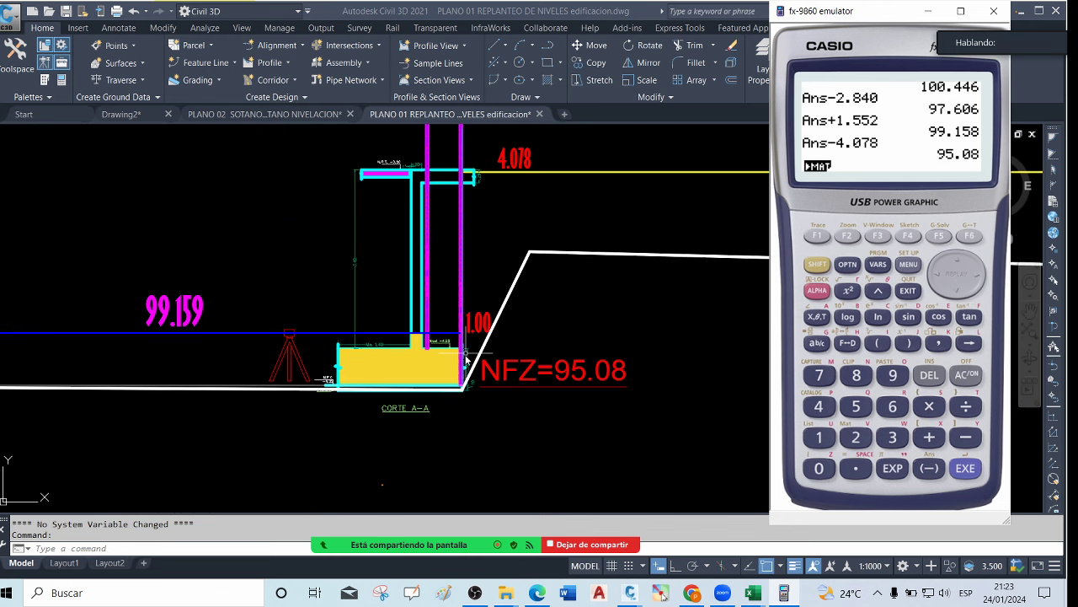
scroll(465, 384, "up", 1)
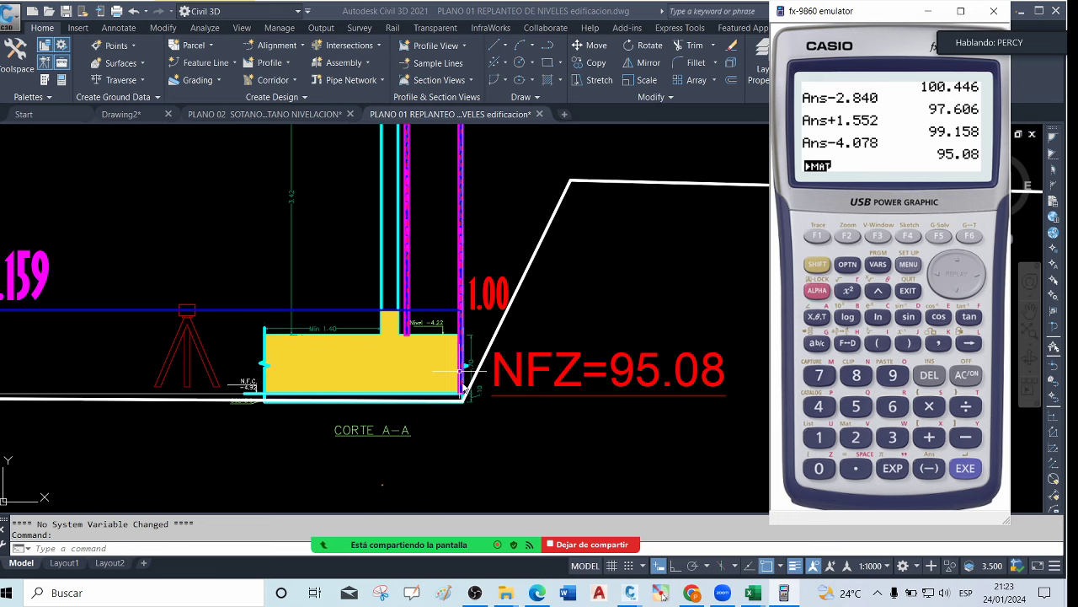
scroll(464, 388, "down", 4)
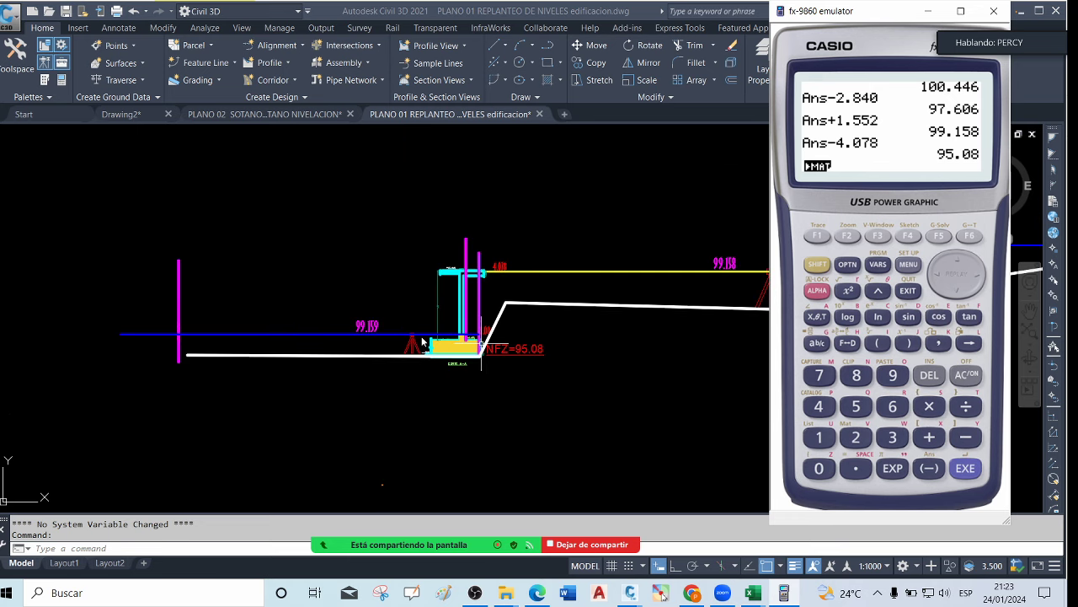
scroll(476, 354, "up", 1)
scroll(471, 352, "up", 3)
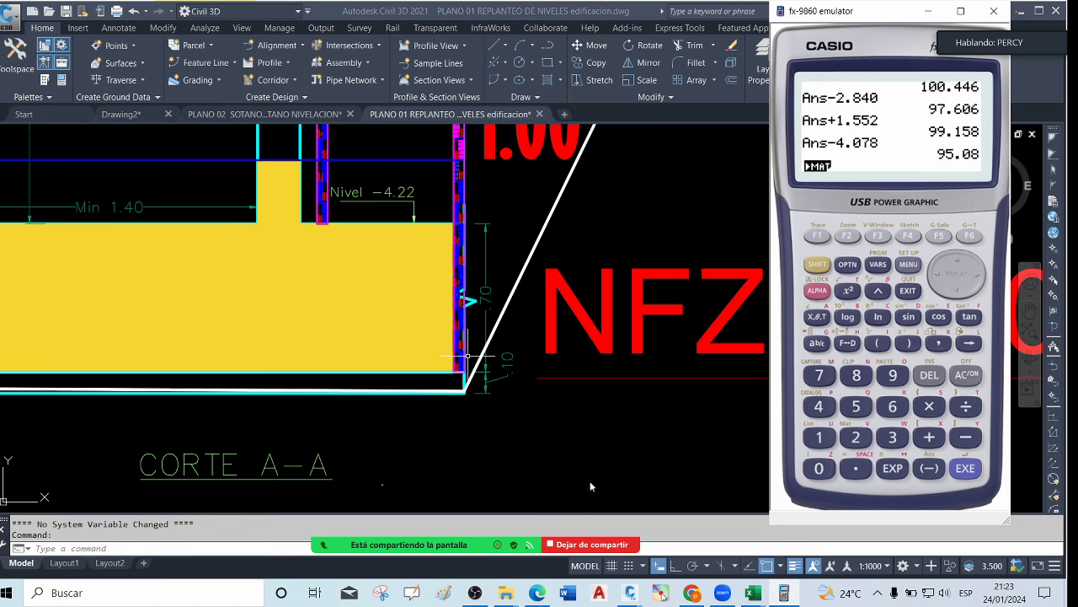
left_click(663, 595)
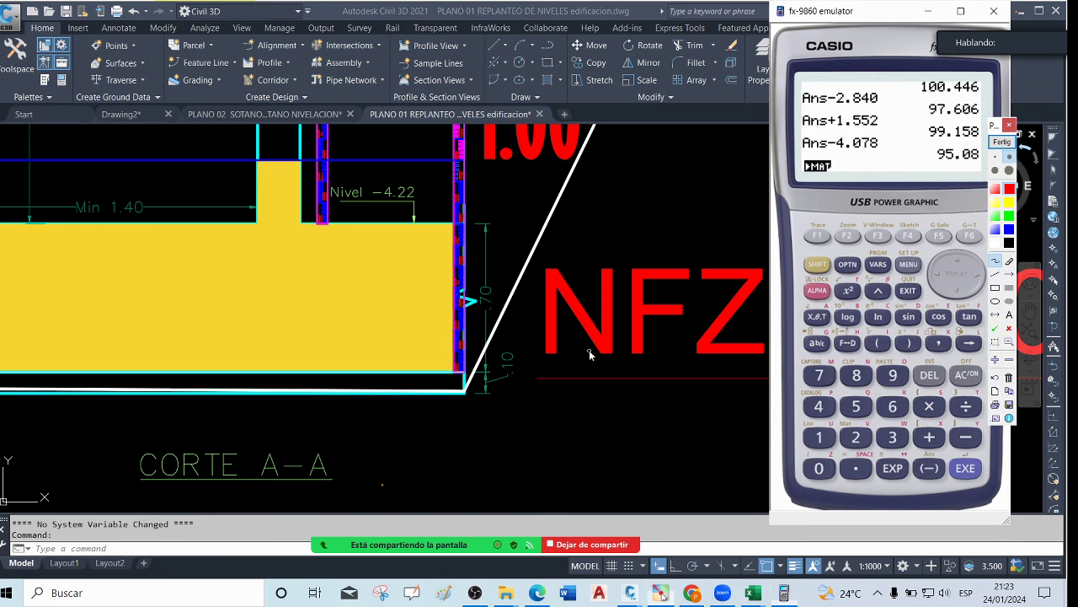
Mark the footing base with a red stroke, clear it, and zoom out to the full level profile
mouse_move(483, 376)
left_mouse_down()
mouse_move(426, 374)
mouse_move(452, 373)
mouse_move(428, 375)
mouse_move(462, 403)
mouse_move(479, 372)
mouse_move(457, 385)
left_mouse_up()
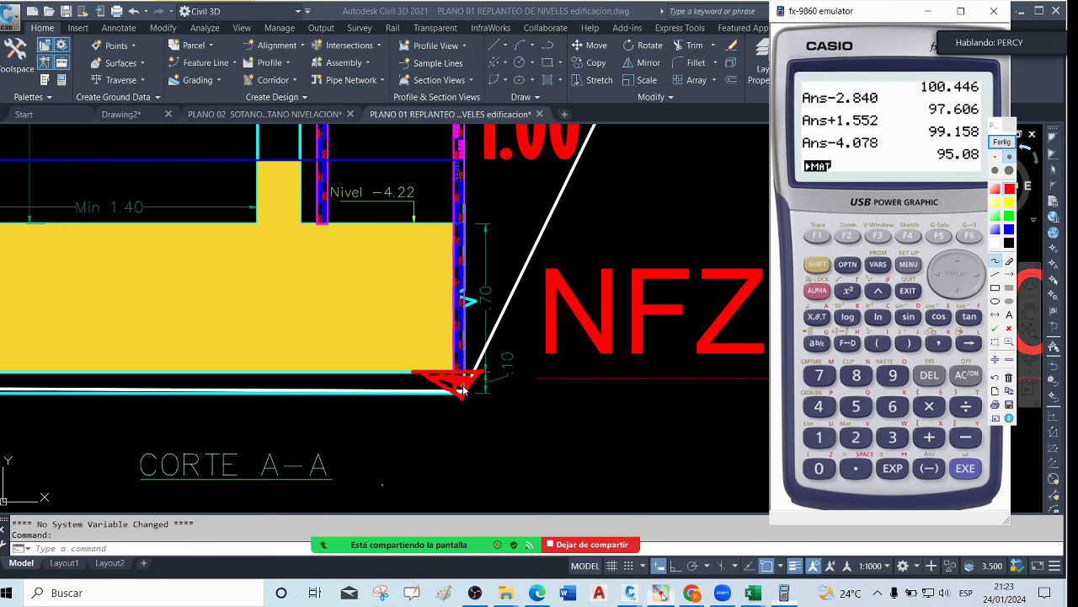
left_click(1009, 126)
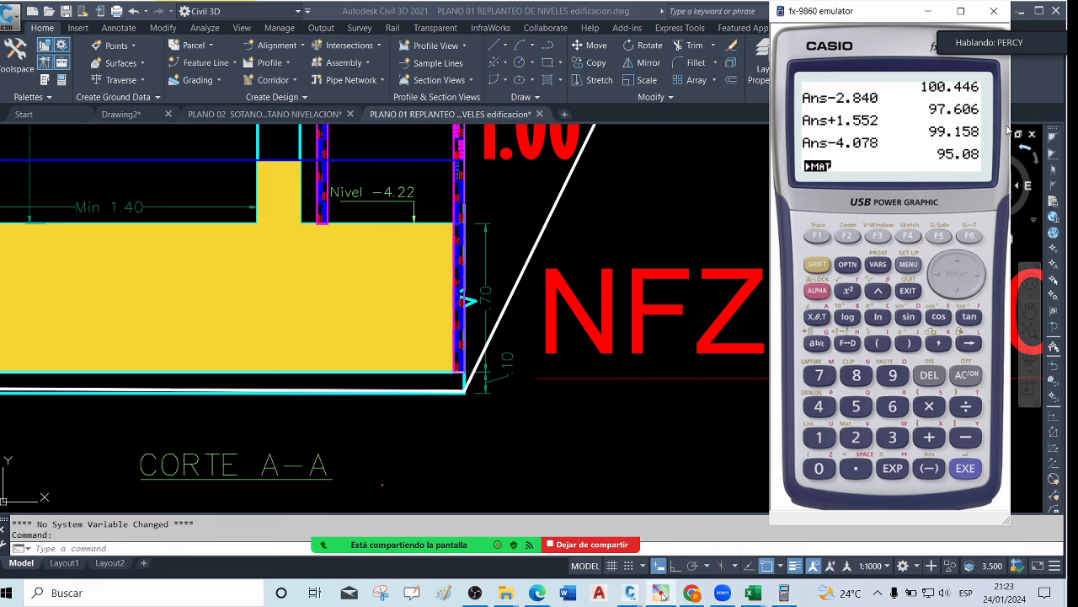
scroll(693, 321, "down", 2)
scroll(669, 299, "down", 3)
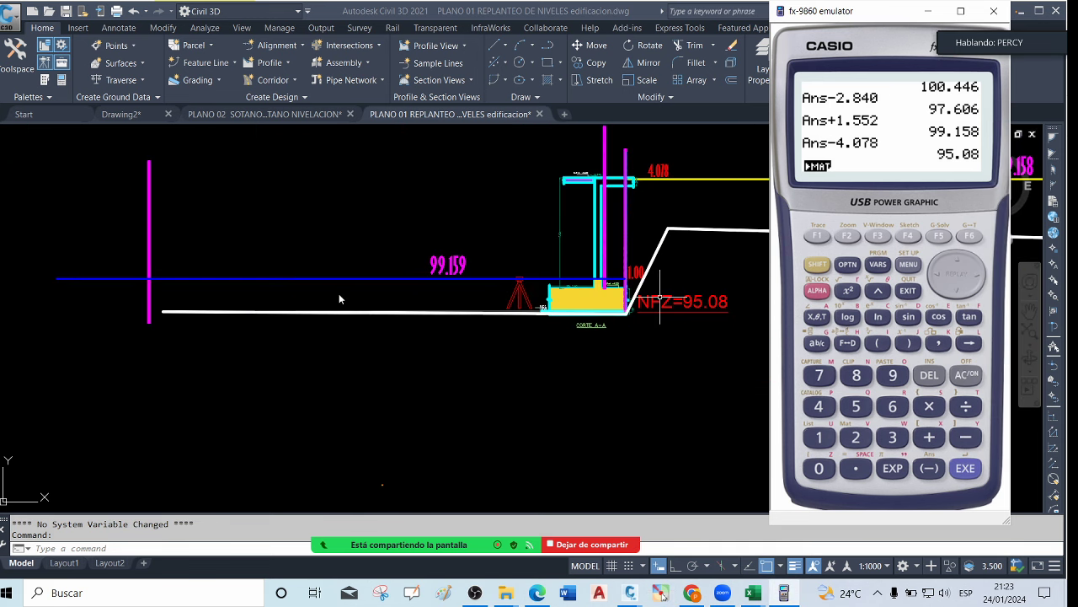
scroll(506, 312, "up", 2)
scroll(401, 310, "down", 2)
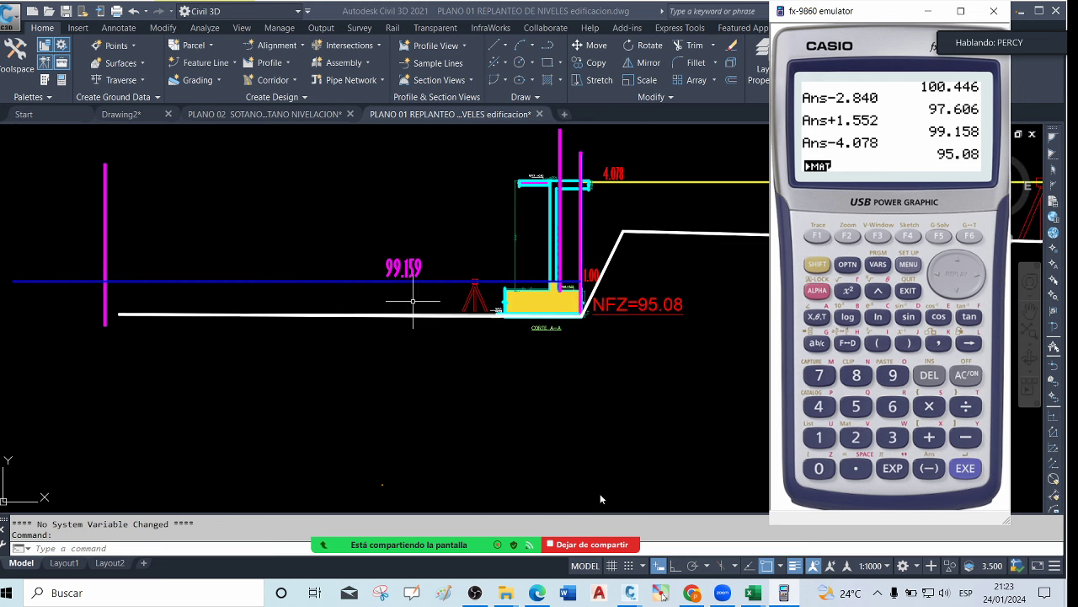
left_click(663, 593)
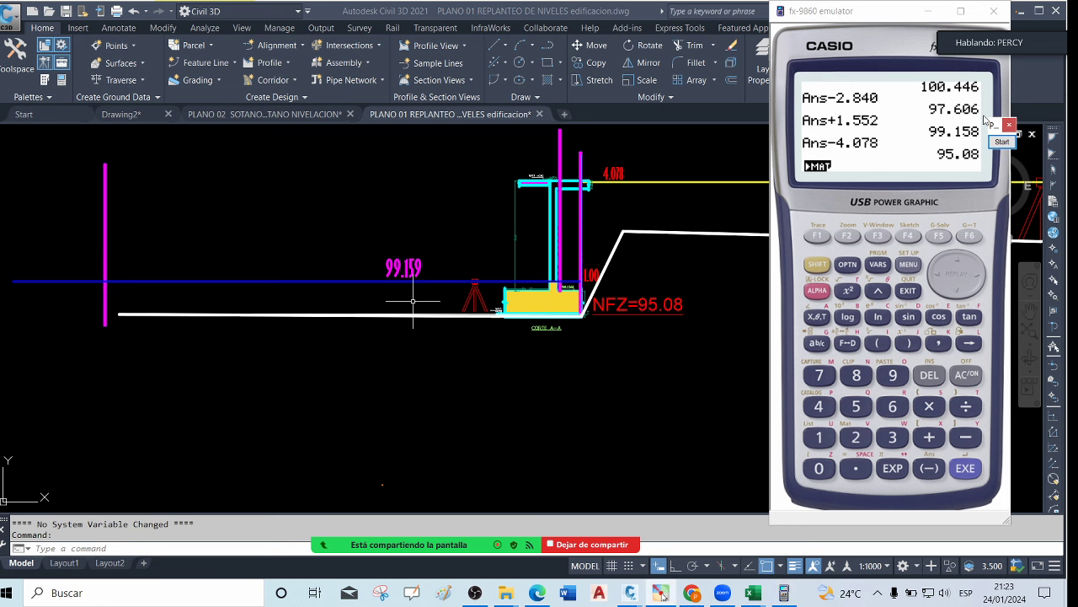
Sketch and erase a blue tripod, then trace a blue line under the ground line
left_click(1002, 141)
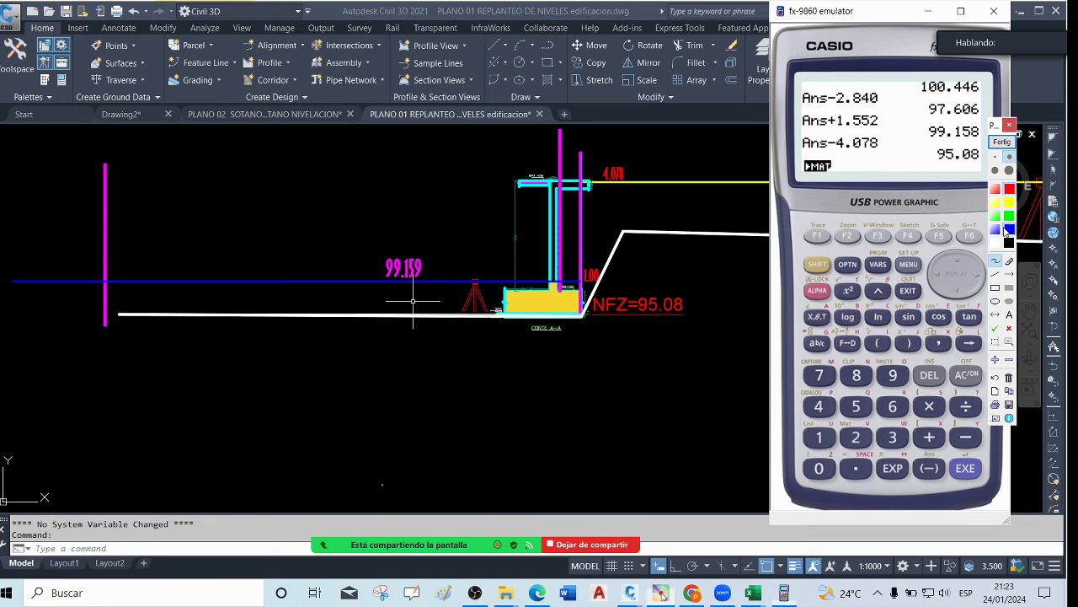
left_click(1009, 229)
mouse_move(182, 271)
left_mouse_down()
mouse_move(210, 224)
mouse_move(234, 274)
left_mouse_up()
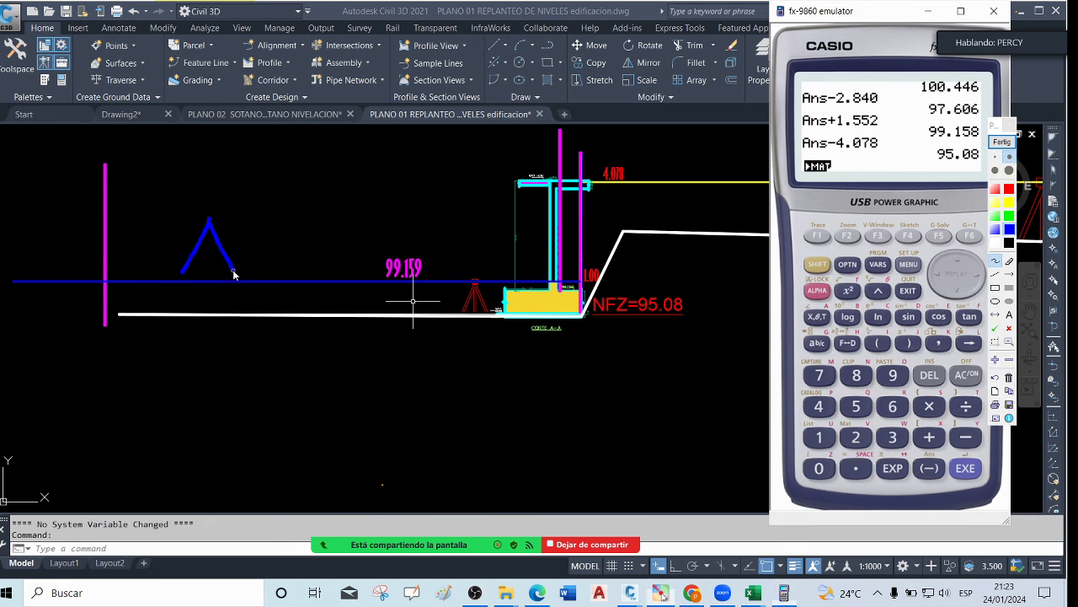
left_click(1010, 261)
left_click_drag(234, 268, 234, 286)
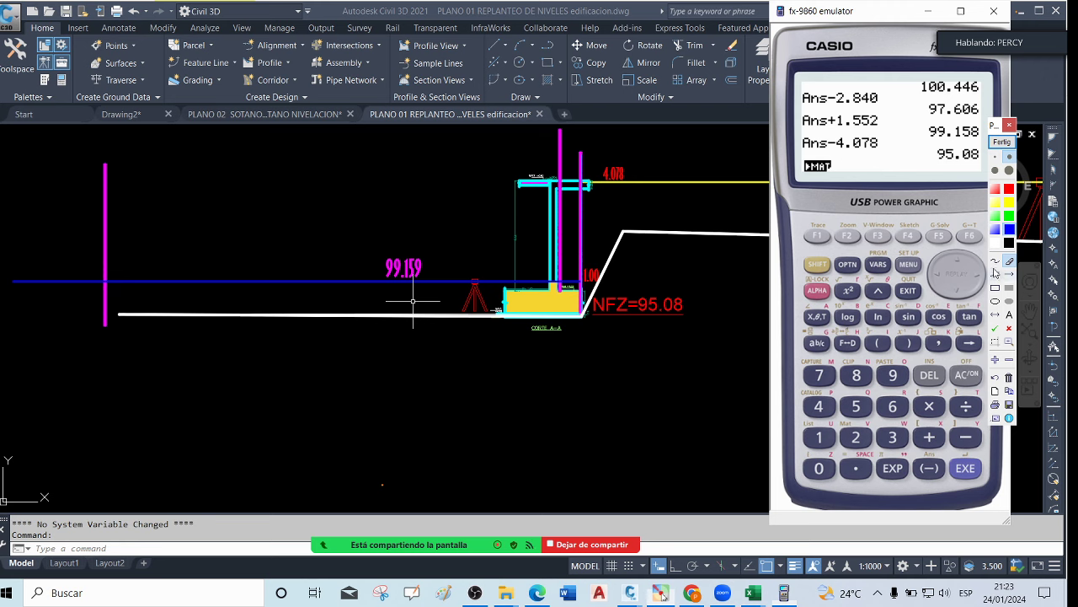
left_click(995, 261)
left_click_drag(489, 323, 132, 310)
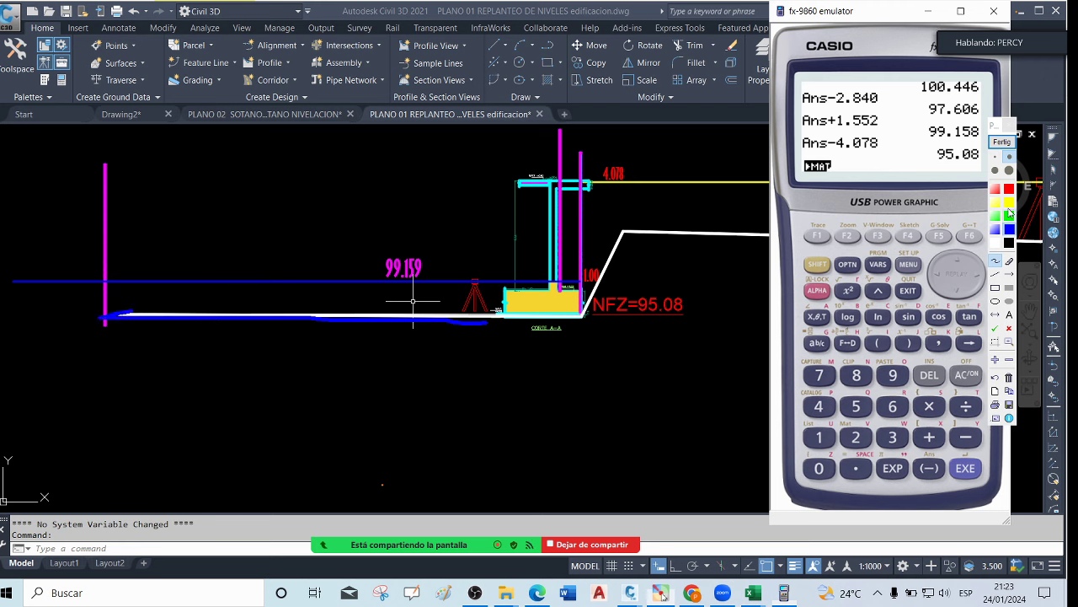
Sketch a yellow tripod, a sight line toward the footing, and the instrument height label
left_click(1009, 202)
mouse_move(227, 268)
left_mouse_down()
mouse_move(190, 336)
mouse_move(259, 314)
mouse_move(238, 319)
left_mouse_up()
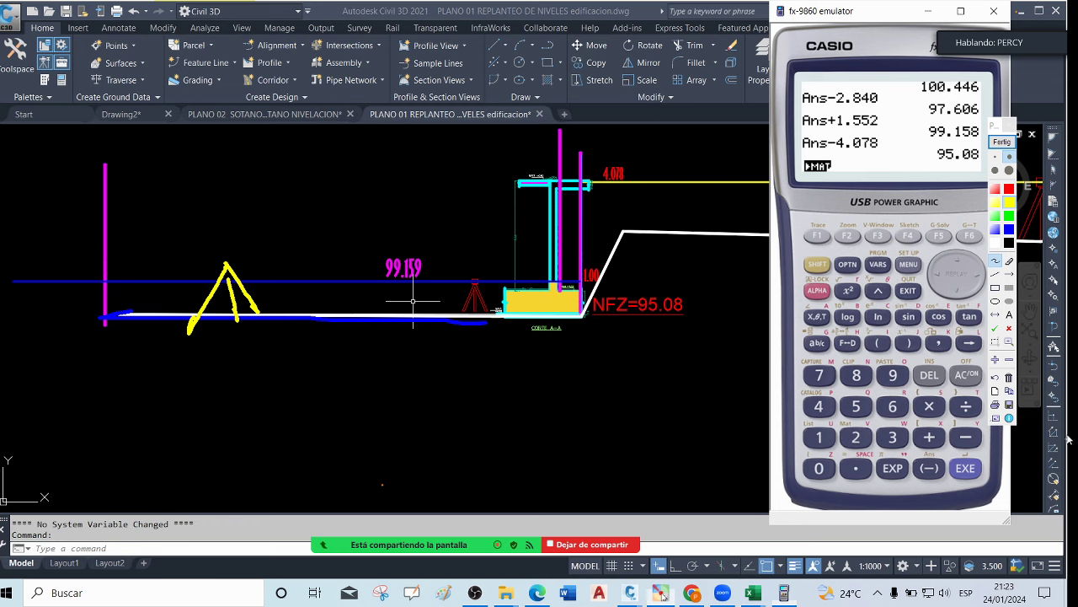
left_click_drag(219, 261, 544, 264)
mouse_move(444, 229)
left_mouse_down()
mouse_move(445, 245)
mouse_move(475, 227)
mouse_move(467, 247)
left_mouse_up()
left_click(451, 242)
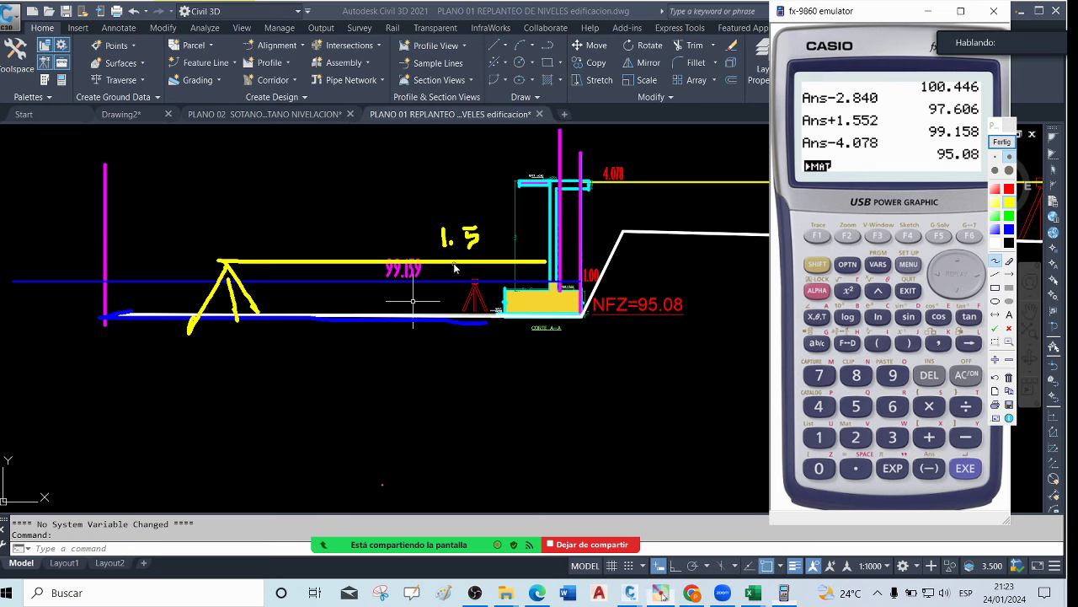
Add a yellow levelling rod with reading lines and a 1.5 label, then erase part of the sight line
left_click_drag(60, 166, 49, 319)
left_click_drag(275, 216, 71, 215)
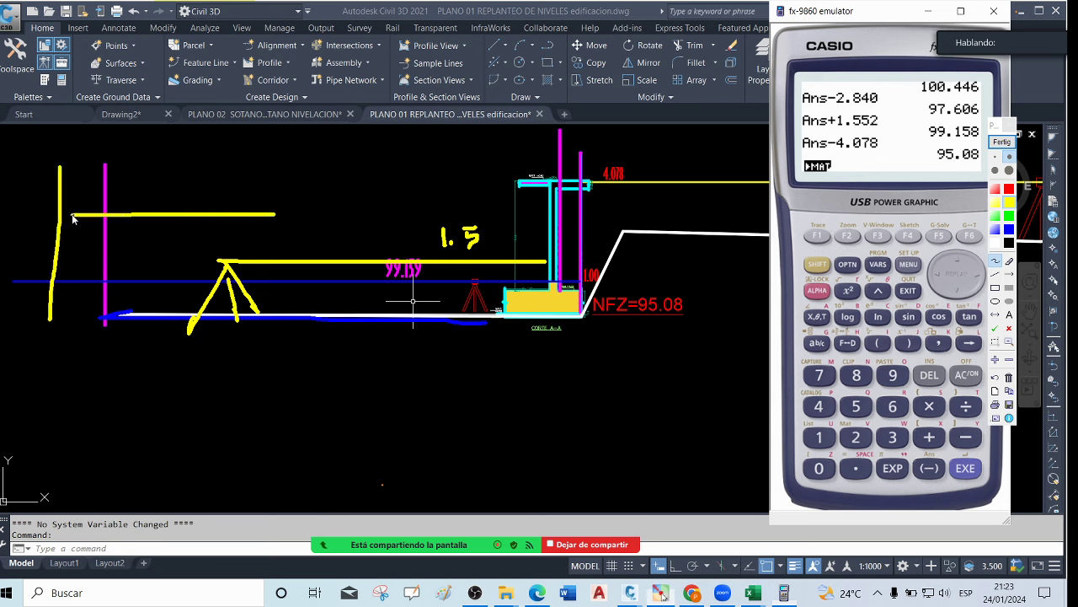
left_click_drag(224, 260, 53, 260)
mouse_move(15, 211)
left_mouse_down()
mouse_move(11, 233)
mouse_move(25, 224)
mouse_move(38, 236)
left_mouse_up()
left_click(18, 229)
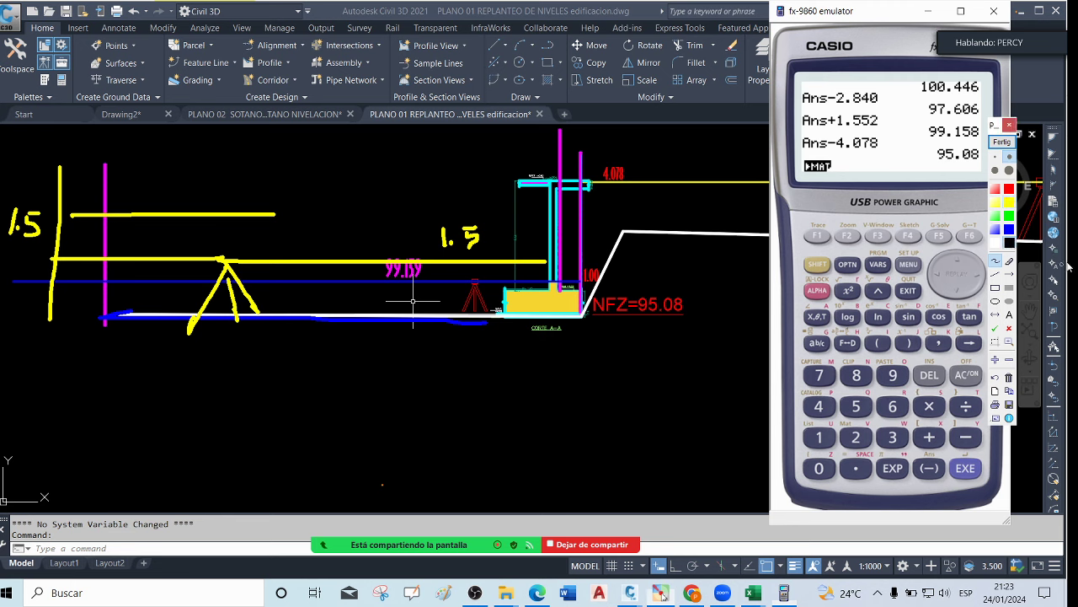
mouse_move(514, 268)
left_mouse_down()
mouse_move(363, 263)
mouse_move(220, 302)
mouse_move(147, 303)
mouse_move(25, 273)
mouse_move(56, 227)
mouse_move(156, 218)
mouse_move(319, 261)
mouse_move(154, 280)
mouse_move(65, 319)
mouse_move(149, 255)
mouse_move(541, 260)
mouse_move(433, 266)
left_mouse_up()
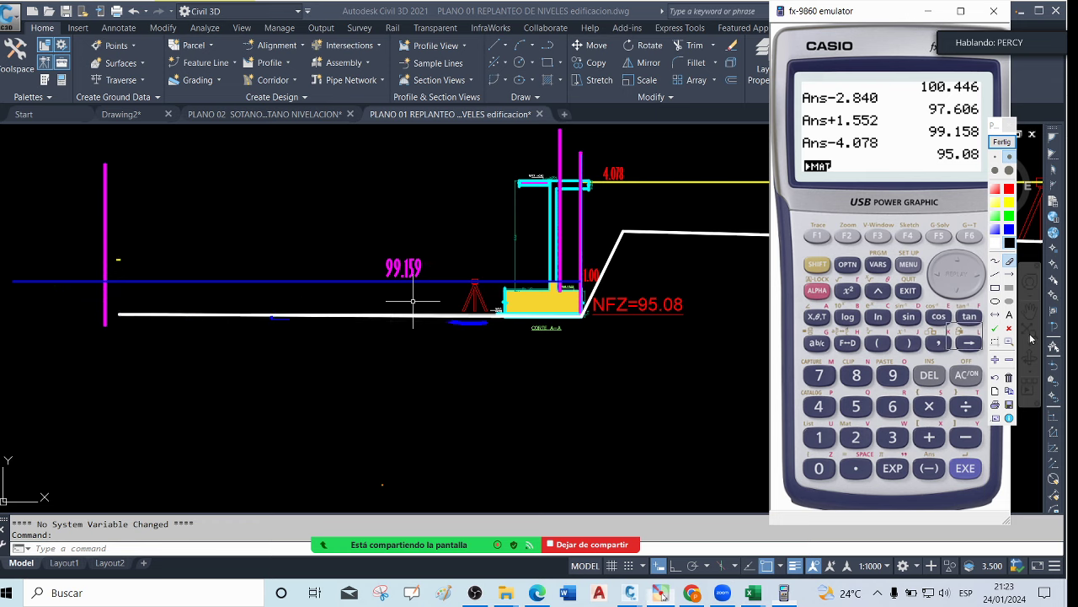
Erase leftover ink, then sketch a yellow tripod, a sight line to the footing wall, and 1.20
left_click(996, 261)
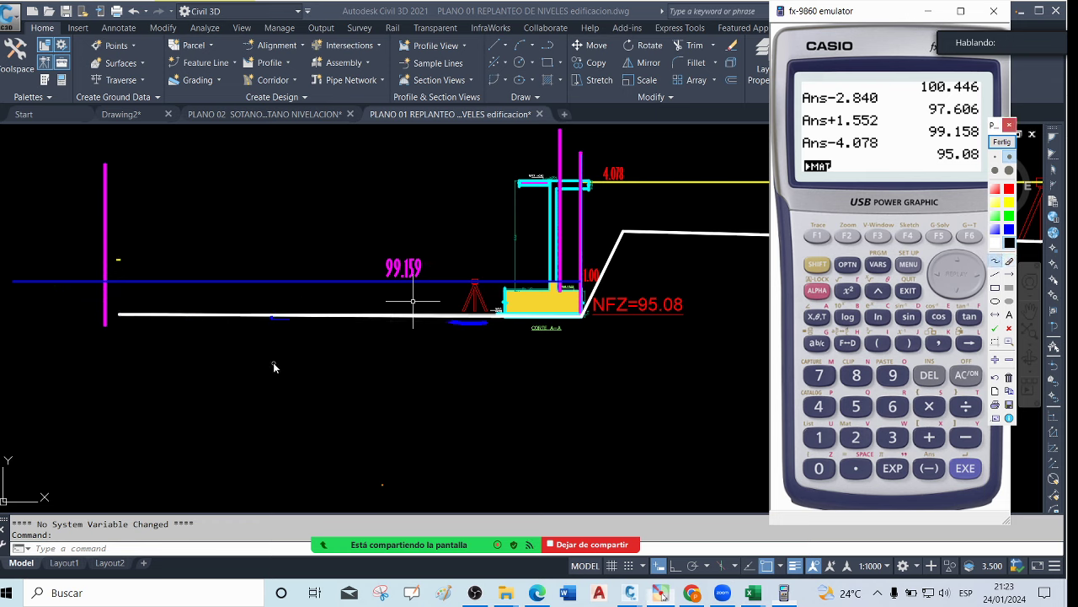
left_click_drag(241, 264, 200, 318)
left_click(1010, 202)
mouse_move(235, 267)
left_mouse_down()
mouse_move(200, 327)
mouse_move(227, 264)
mouse_move(283, 316)
left_mouse_up()
left_click_drag(236, 289, 241, 314)
left_click_drag(179, 264, 515, 266)
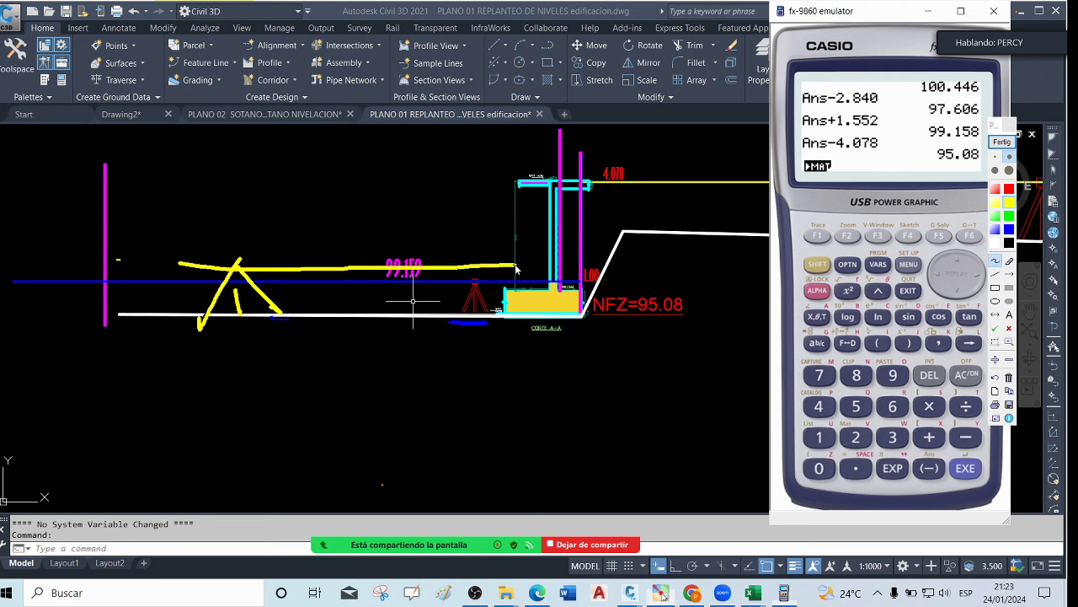
mouse_move(471, 236)
left_mouse_down()
mouse_move(470, 253)
mouse_move(510, 257)
mouse_move(512, 236)
left_mouse_up()
left_click(482, 251)
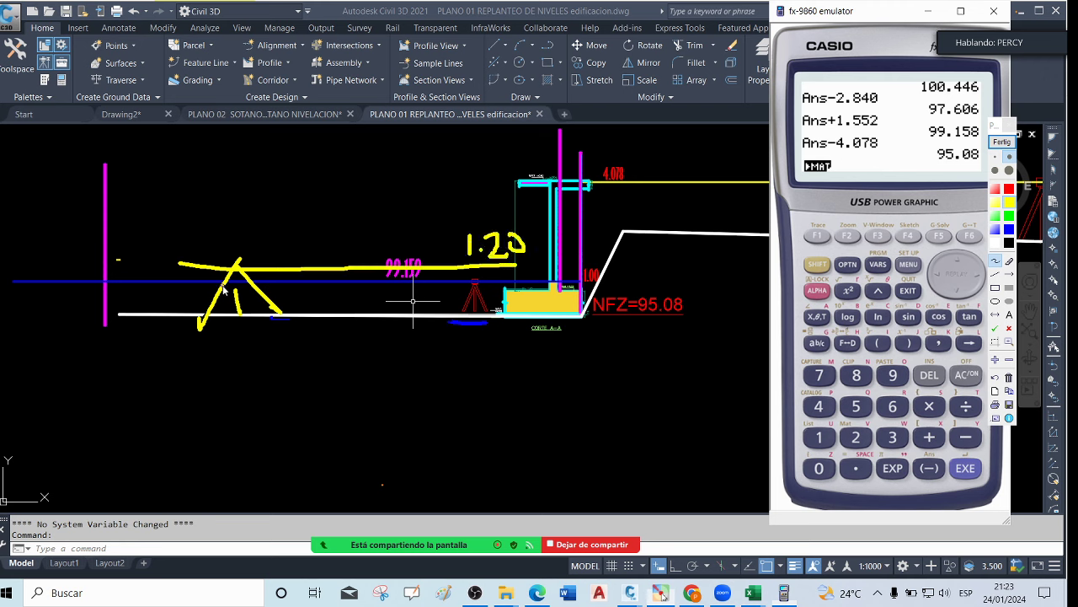
Draw a yellow rod with a reading line at left and circle the NFZ=95.08 label
left_click_drag(145, 223, 139, 303)
mouse_move(621, 321)
left_mouse_down()
mouse_move(664, 330)
mouse_move(709, 295)
mouse_move(594, 290)
mouse_move(579, 323)
mouse_move(653, 334)
left_mouse_up()
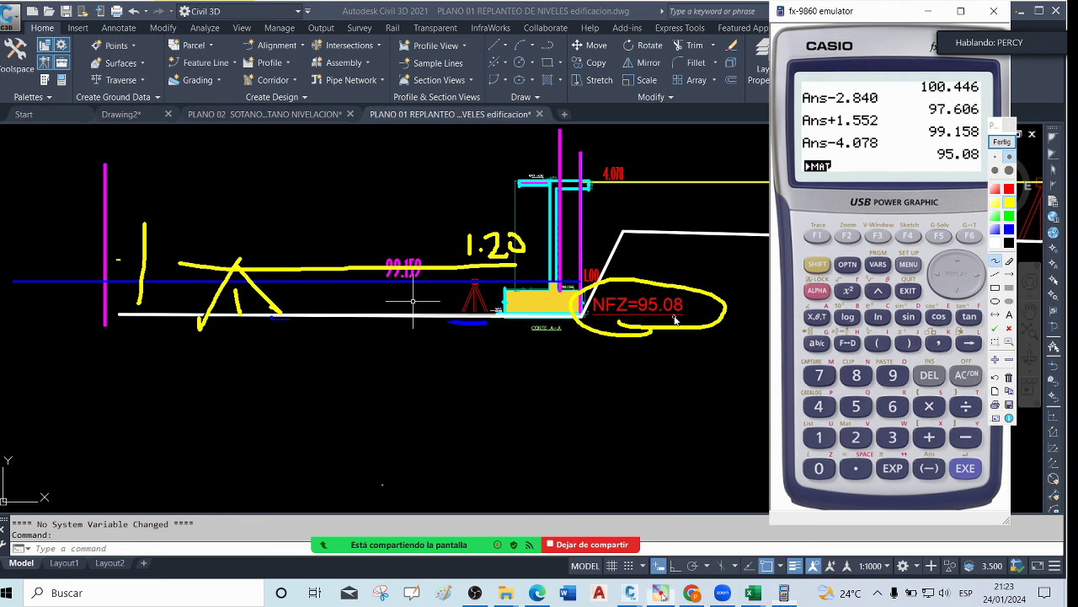
left_click_drag(119, 252, 192, 268)
left_click(1010, 126)
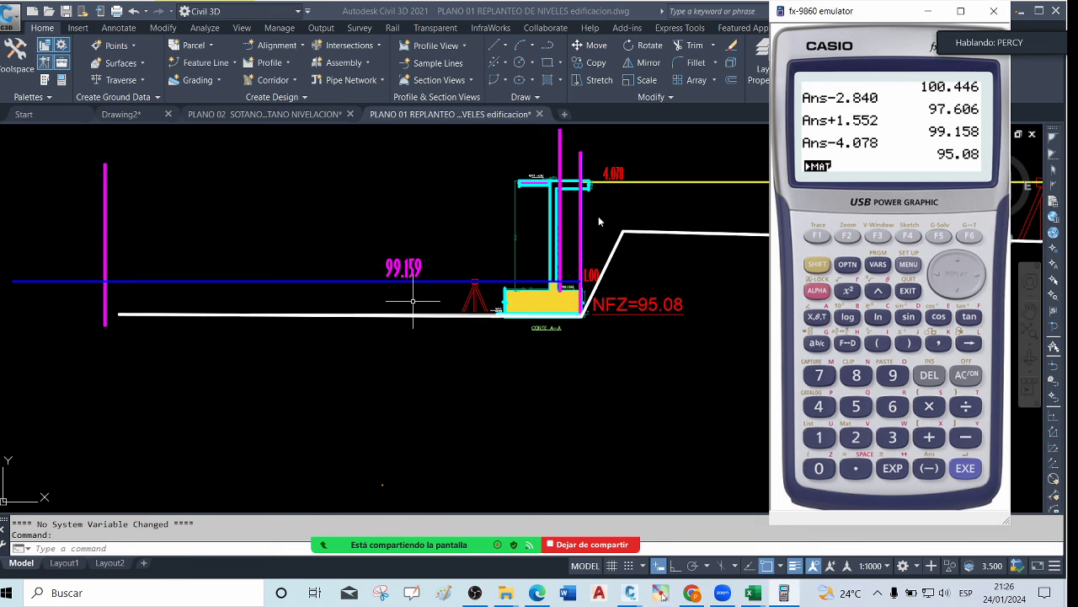
scroll(316, 313, "down", 6)
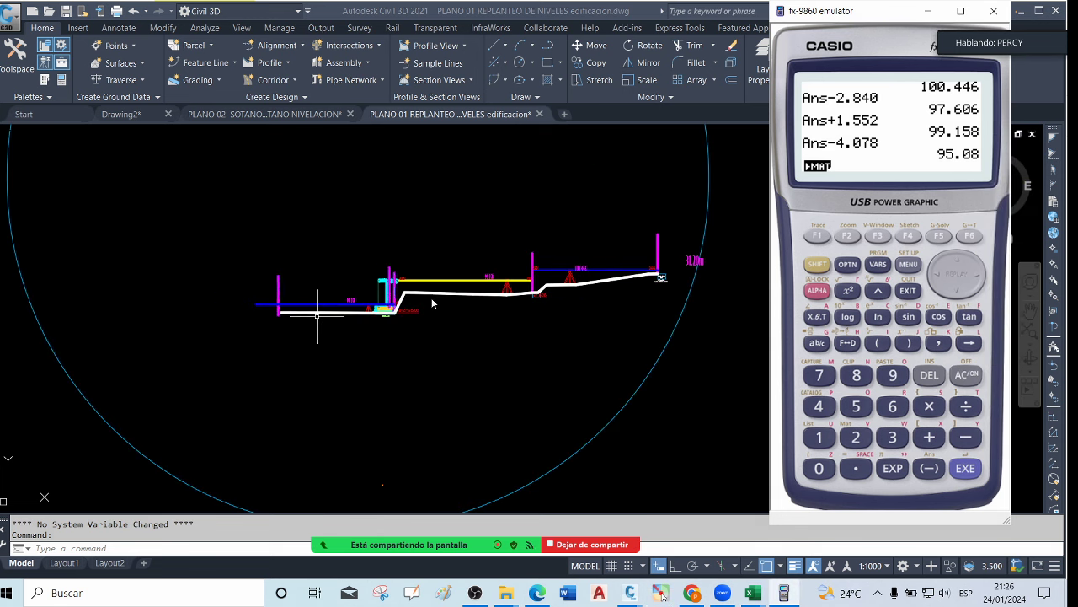
scroll(358, 297, "up", 2)
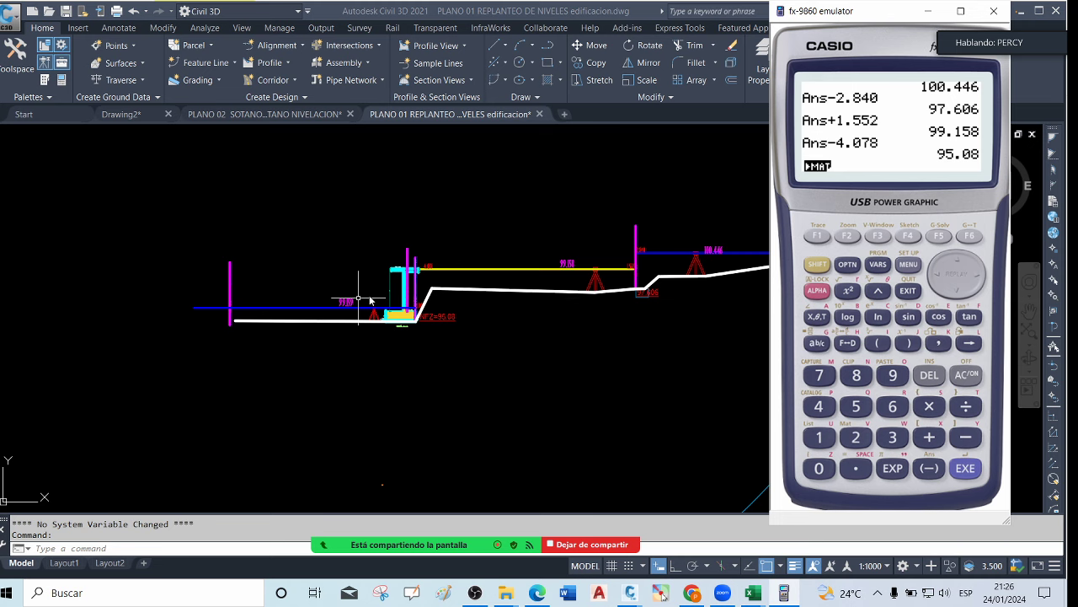
scroll(357, 293, "up", 3)
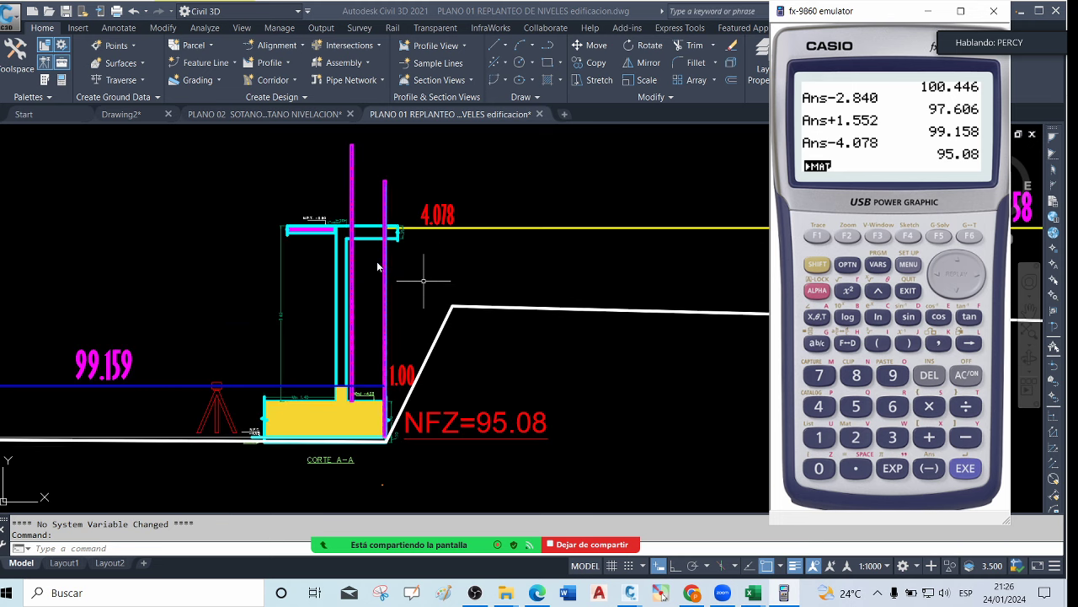
scroll(347, 269, "down", 4)
scroll(382, 276, "up", 2)
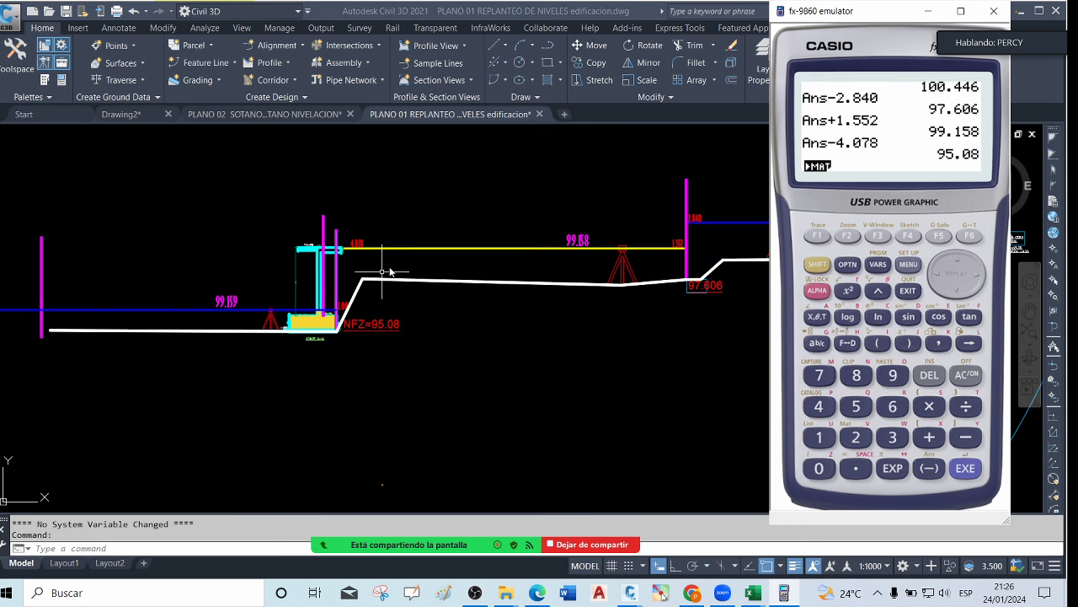
scroll(383, 272, "down", 2)
scroll(331, 293, "up", 2)
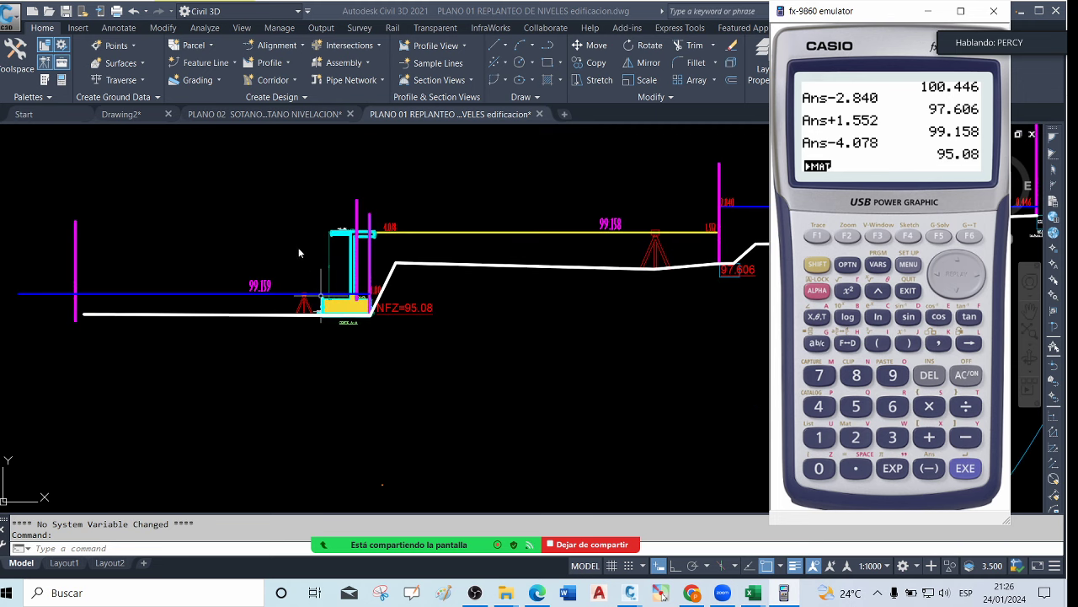
scroll(310, 292, "up", 2)
scroll(303, 294, "down", 2)
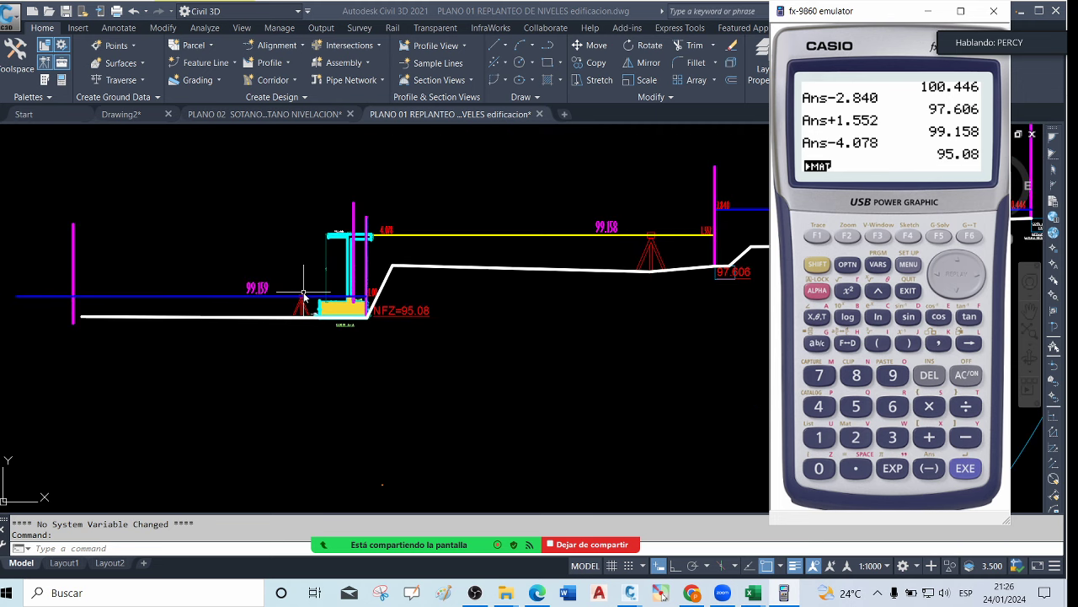
scroll(314, 312, "up", 2)
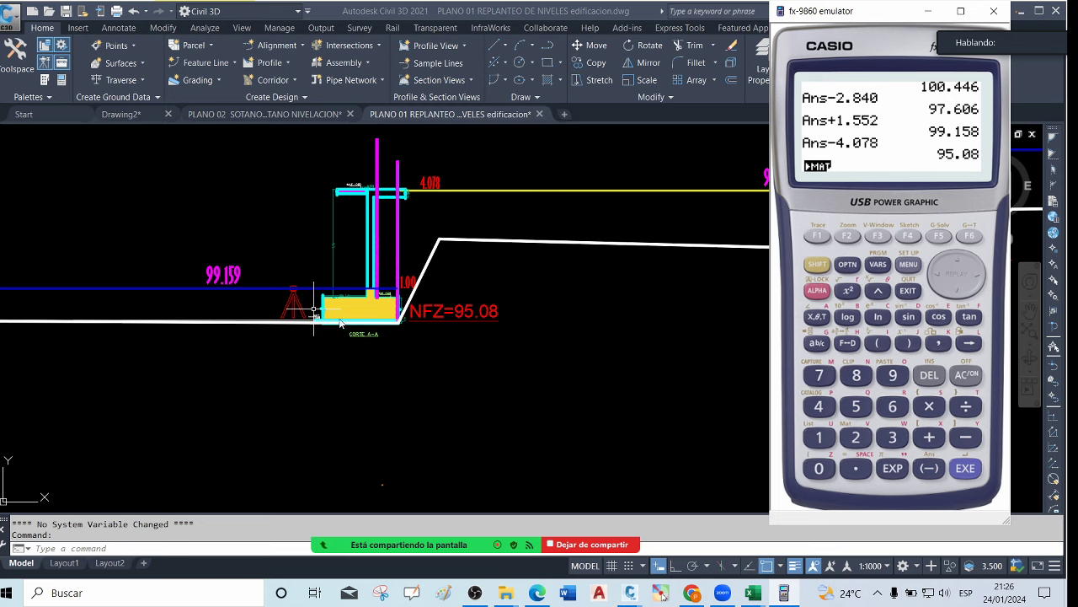
scroll(310, 310, "down", 5)
scroll(295, 311, "up", 2)
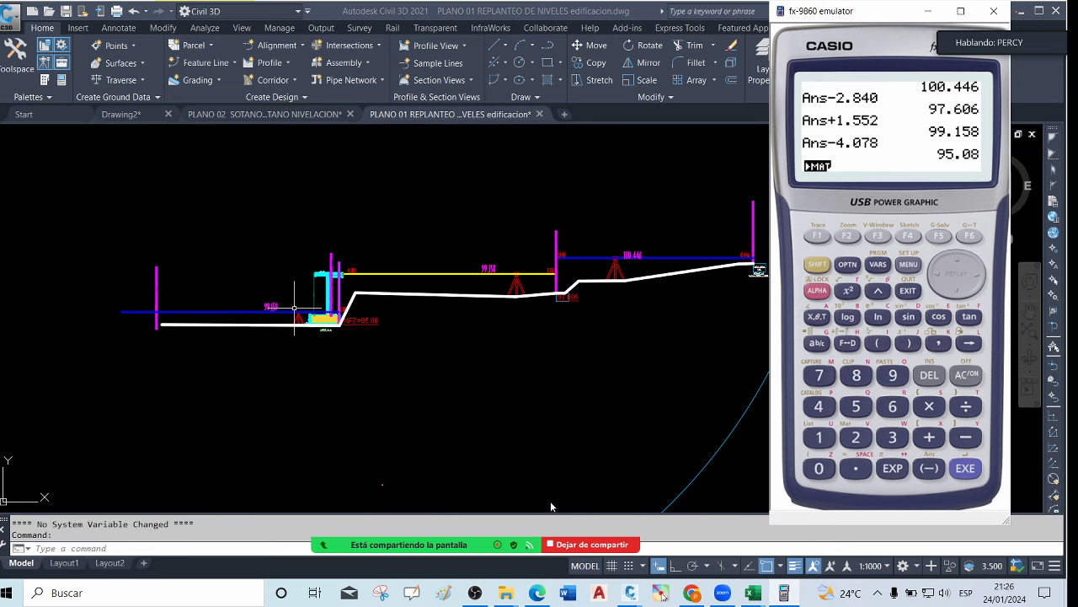
left_click(662, 594)
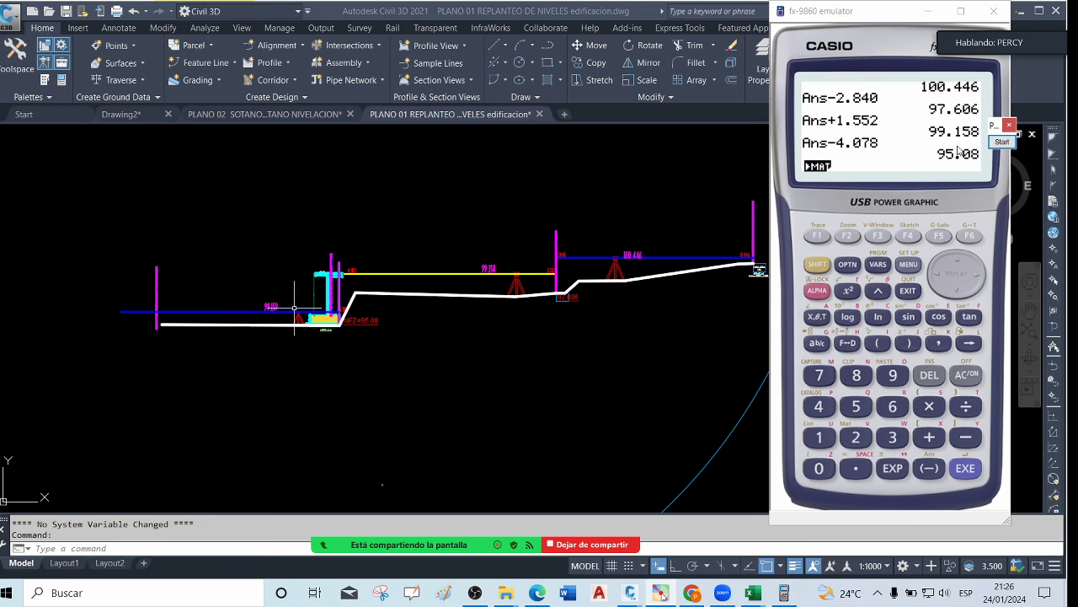
left_click(1002, 141)
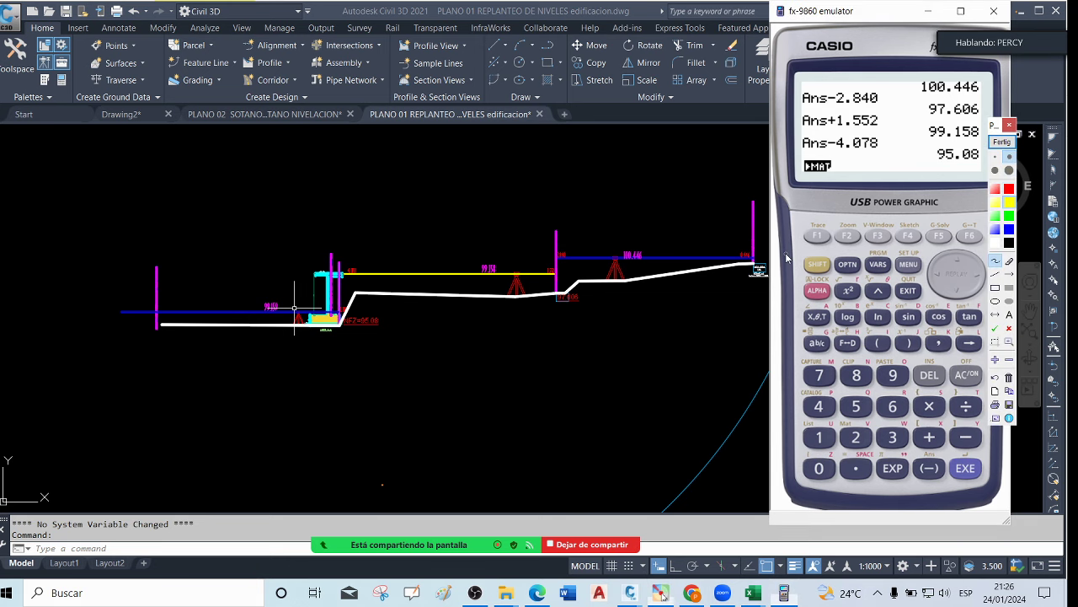
mouse_move(755, 265)
left_mouse_down()
mouse_move(558, 254)
mouse_move(110, 260)
left_mouse_up()
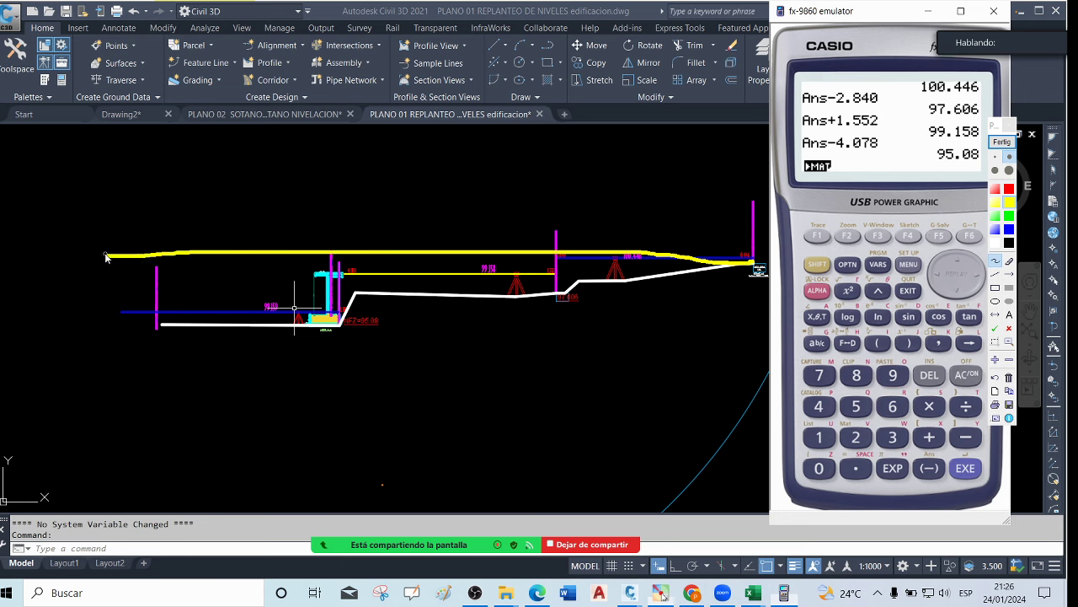
mouse_move(667, 240)
left_mouse_down()
mouse_move(603, 263)
mouse_move(317, 265)
mouse_move(292, 234)
mouse_move(237, 265)
mouse_move(166, 246)
mouse_move(70, 271)
left_mouse_up()
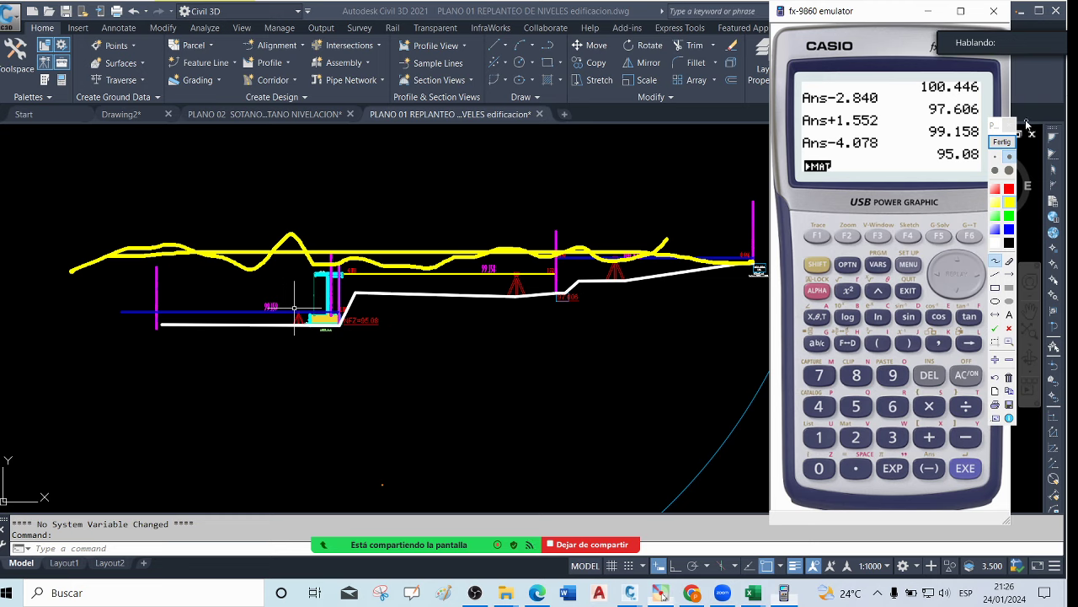
key("Escape")
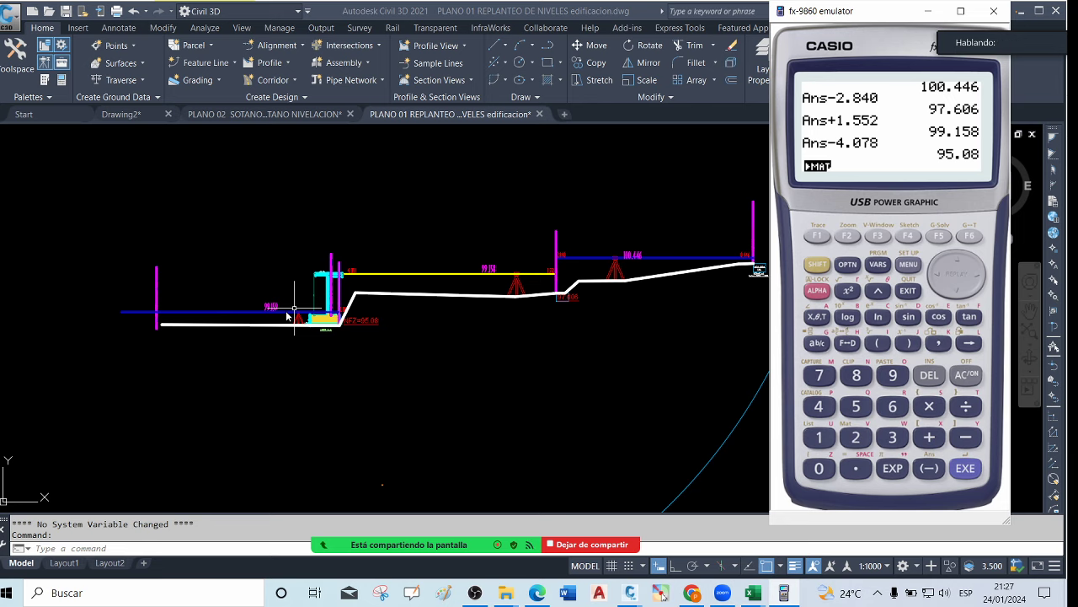
Minimize the calculator and switch to the PLANO 02 SOTANO drawing
left_click(927, 11)
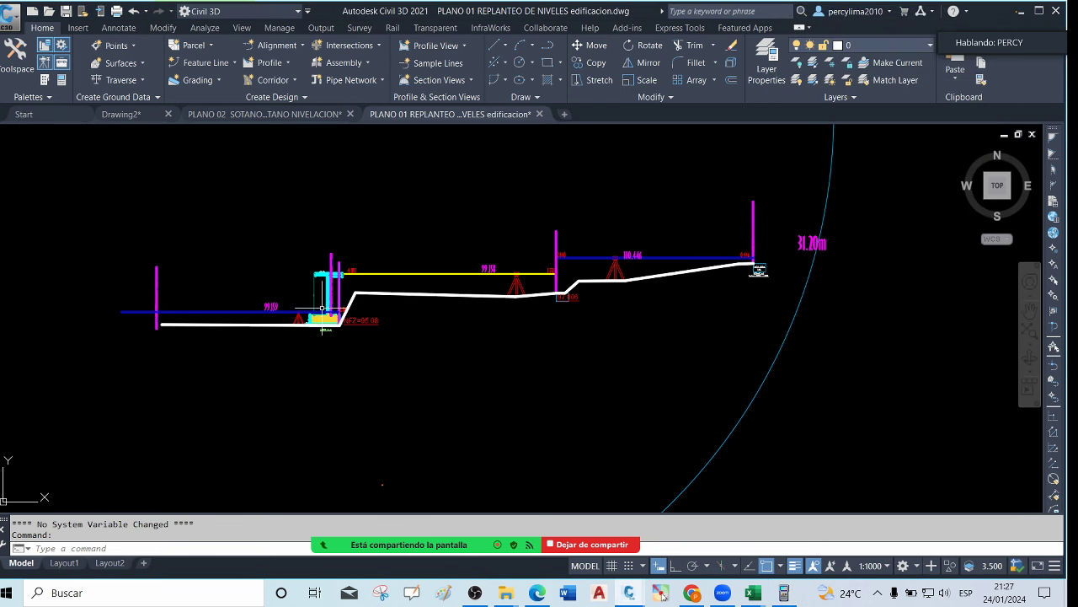
left_click(268, 115)
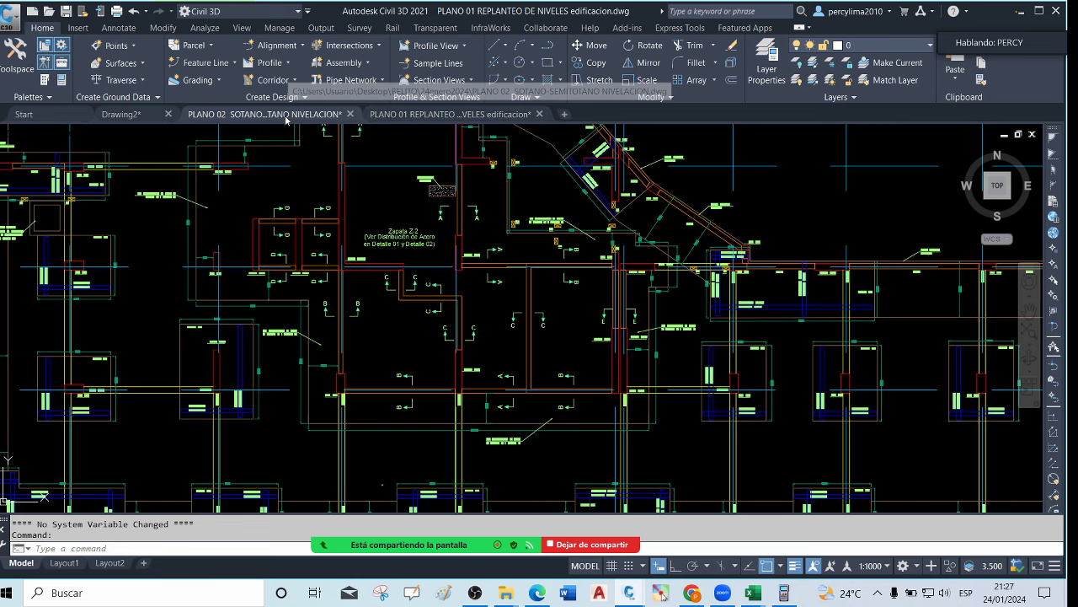
scroll(373, 277, "down", 3)
scroll(373, 277, "down", 3)
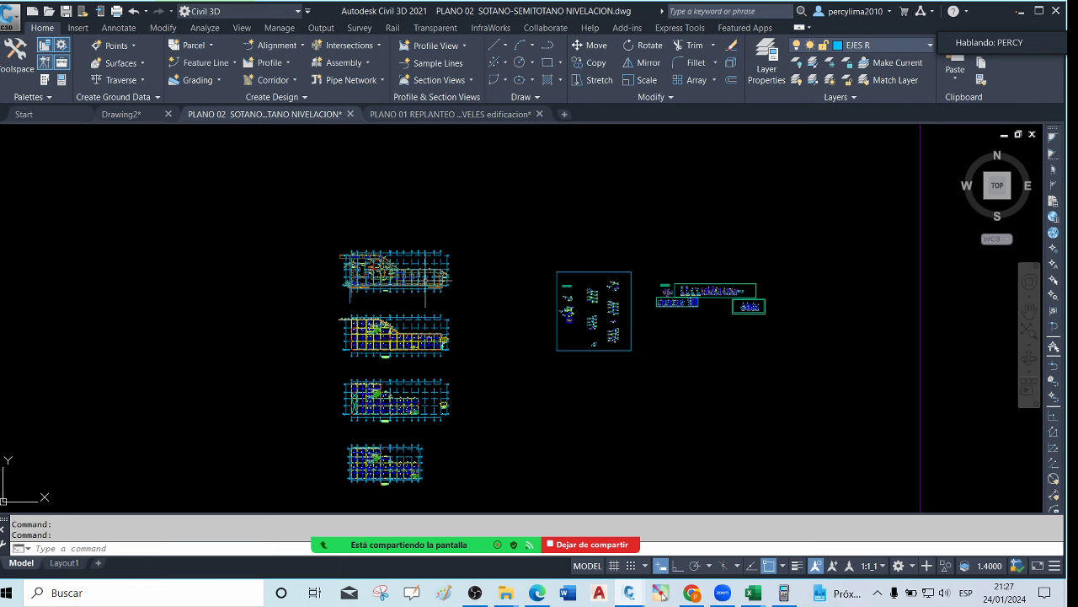
Zoom in on the CORTE A-A footing detail and bring up the sketching palette
mouse_move(436, 280)
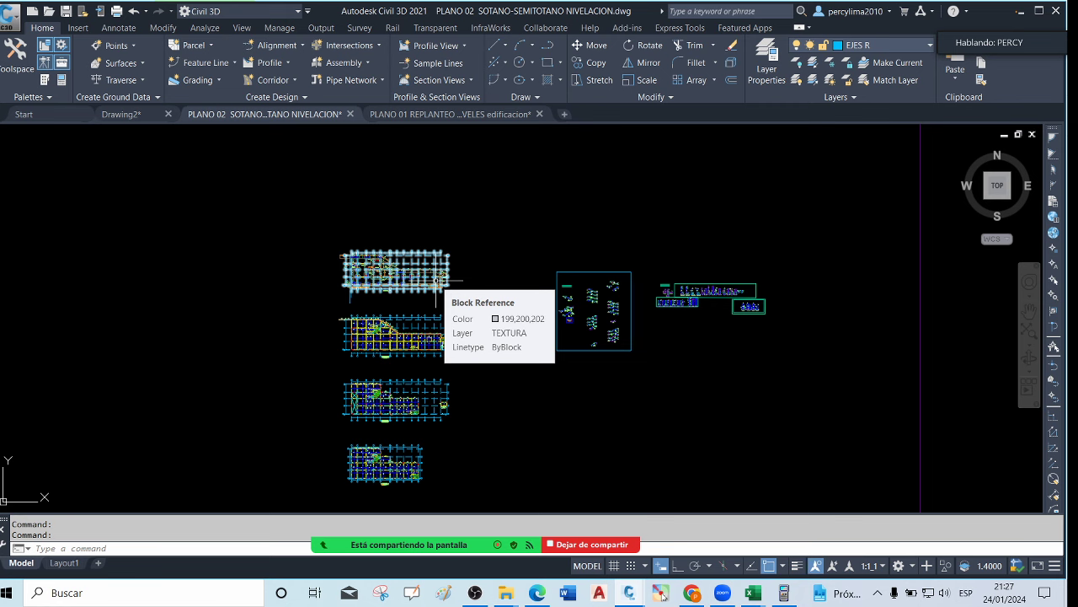
scroll(669, 310, "up", 6)
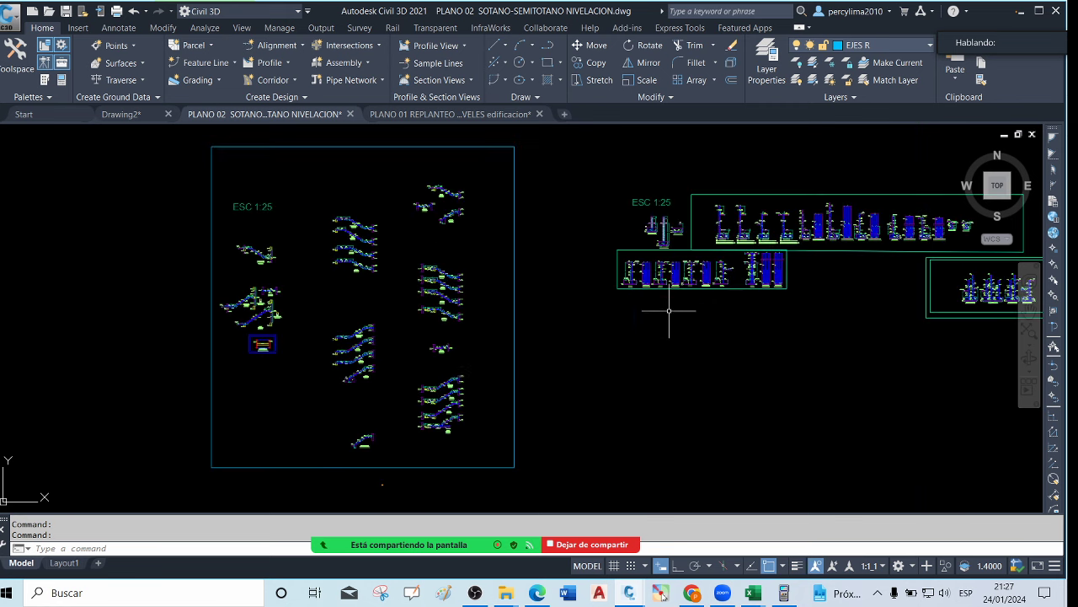
scroll(669, 310, "up", 5)
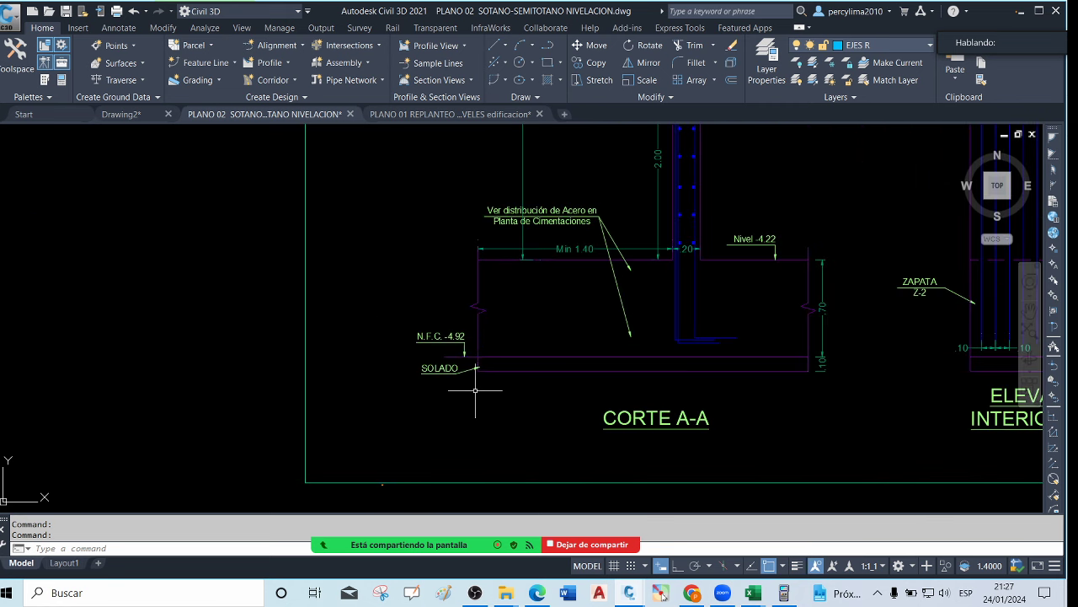
scroll(476, 391, "up", 2)
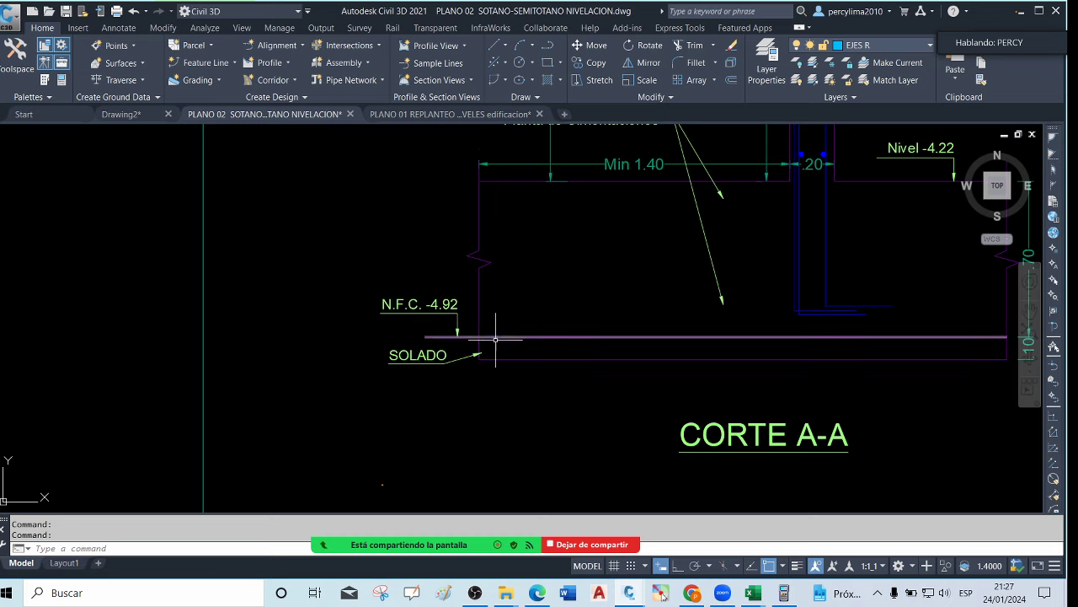
scroll(427, 346, "down", 5)
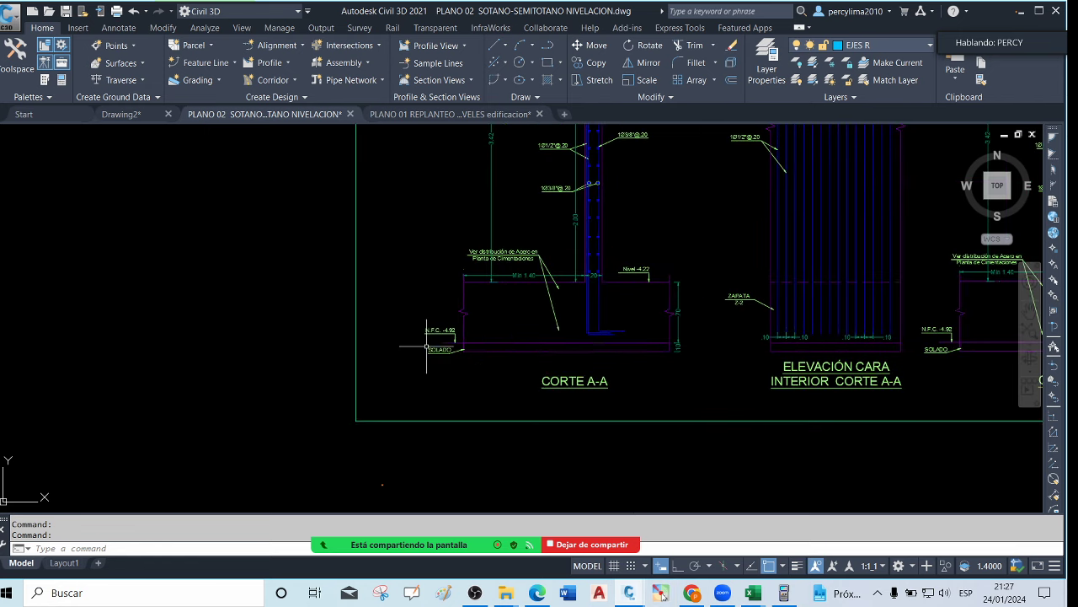
scroll(581, 345, "up", 2)
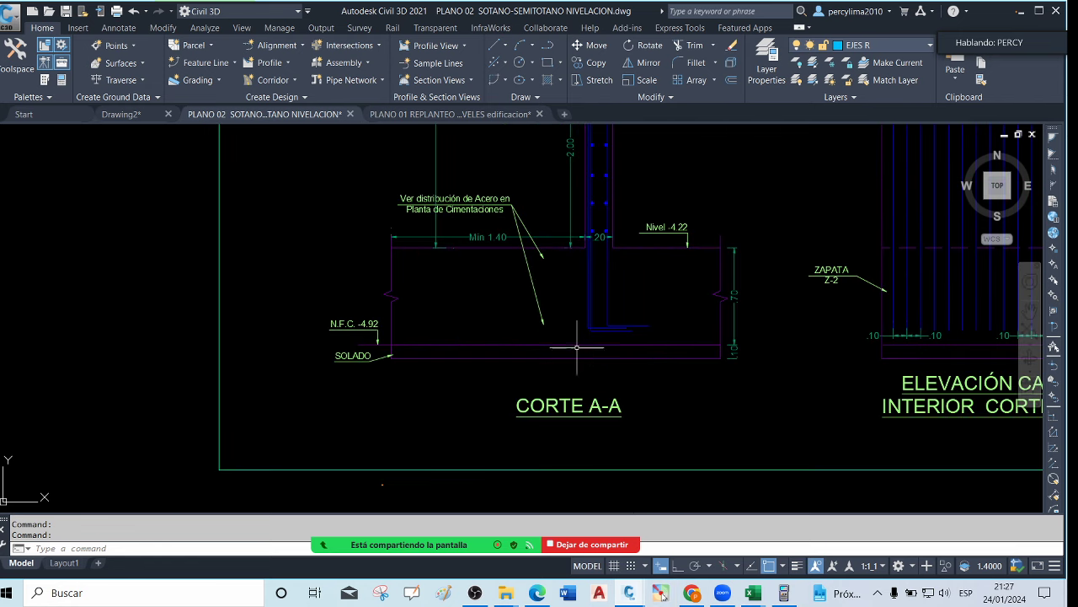
left_click(1061, 137)
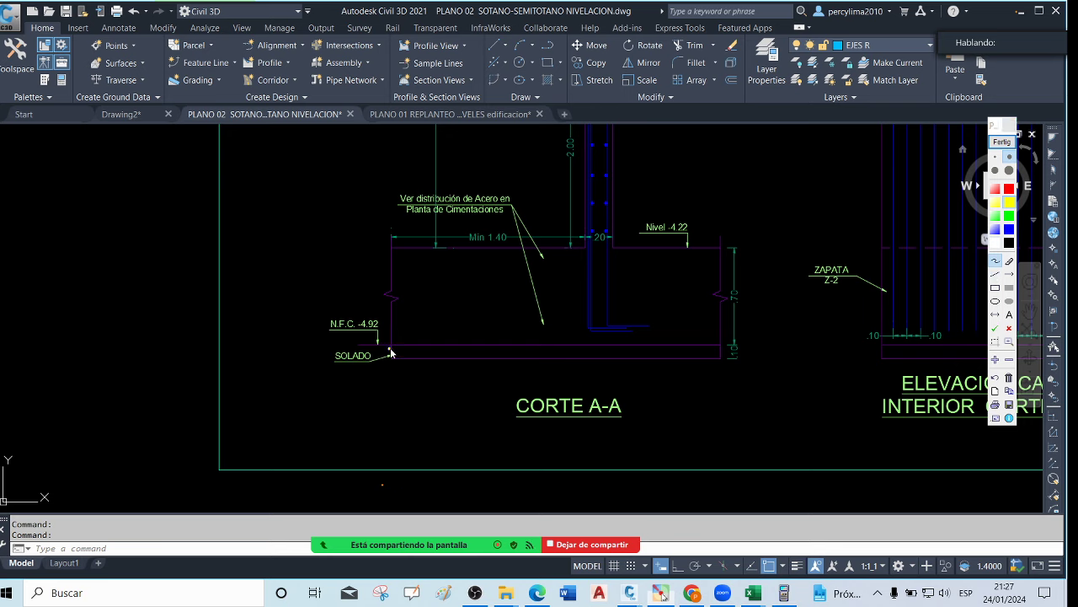
Highlight the SOLADO line in yellow, briefly magnify the detail, then put the palette away
mouse_move(390, 349)
left_mouse_down()
mouse_move(658, 343)
mouse_move(412, 350)
mouse_move(384, 344)
left_mouse_up()
left_click(1009, 261)
key("super+plus")
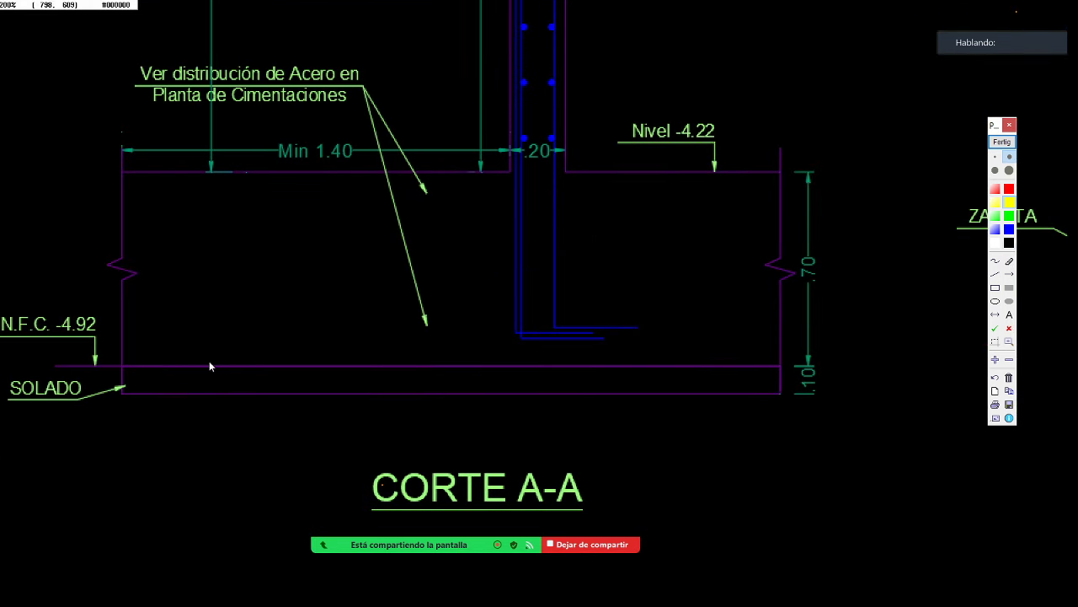
key("super+minus")
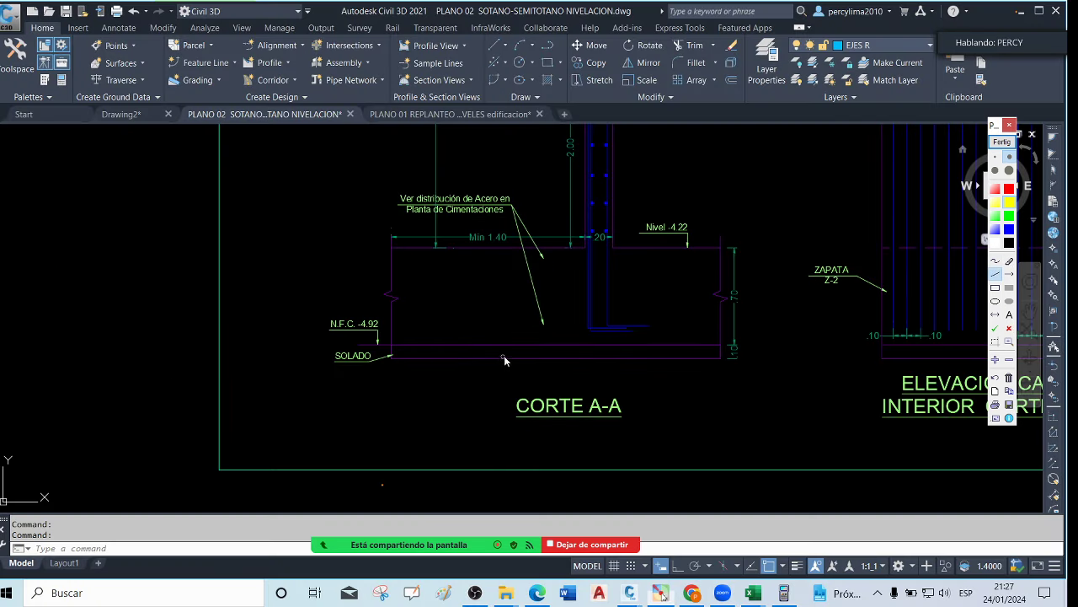
left_click(1010, 125)
scroll(761, 252, "up", 2)
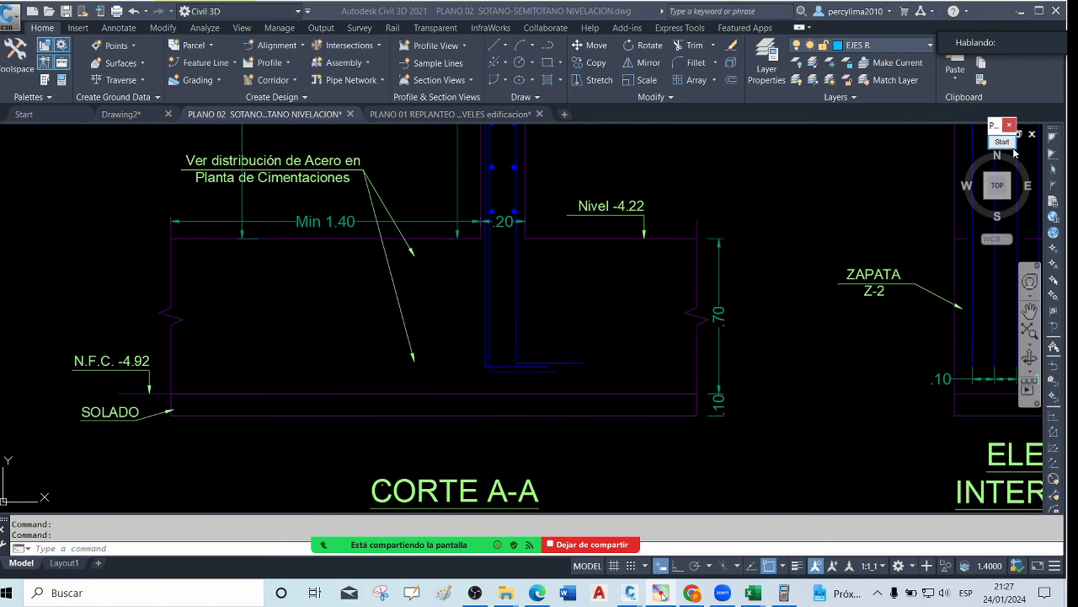
Draw a straight yellow marker line along the solado and trim it back from the right
mouse_move(1011, 149)
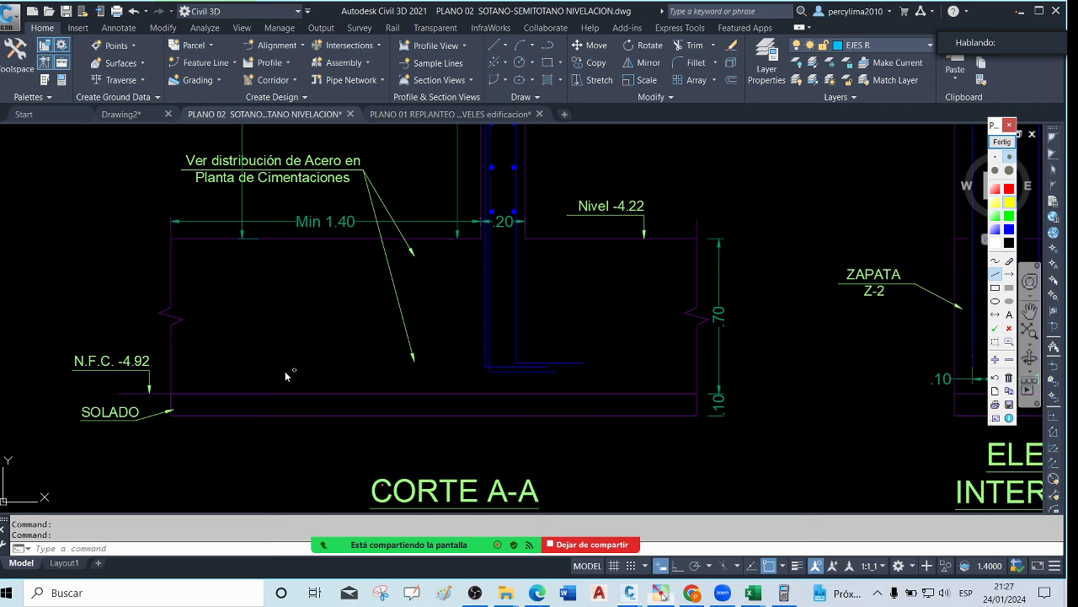
left_click_drag(171, 400, 779, 395)
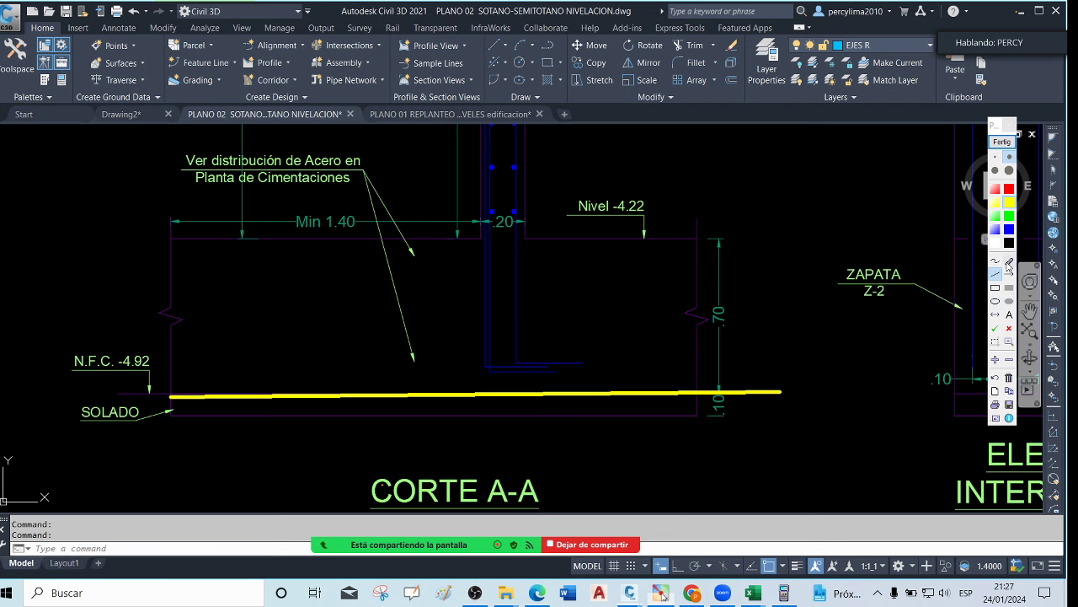
left_click(995, 260)
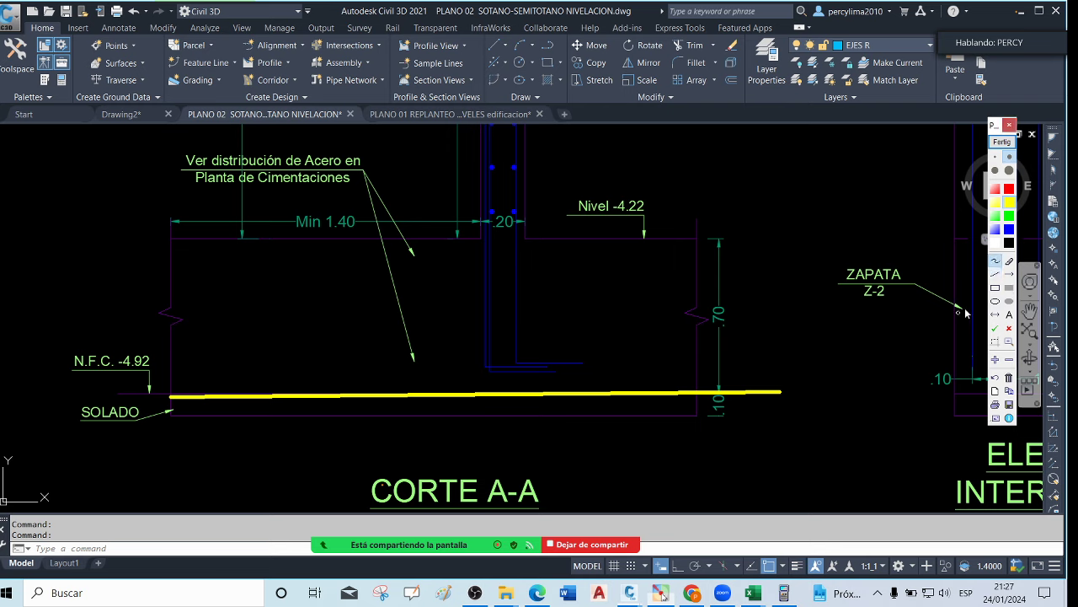
left_click(1010, 261)
left_click_drag(782, 389, 636, 392)
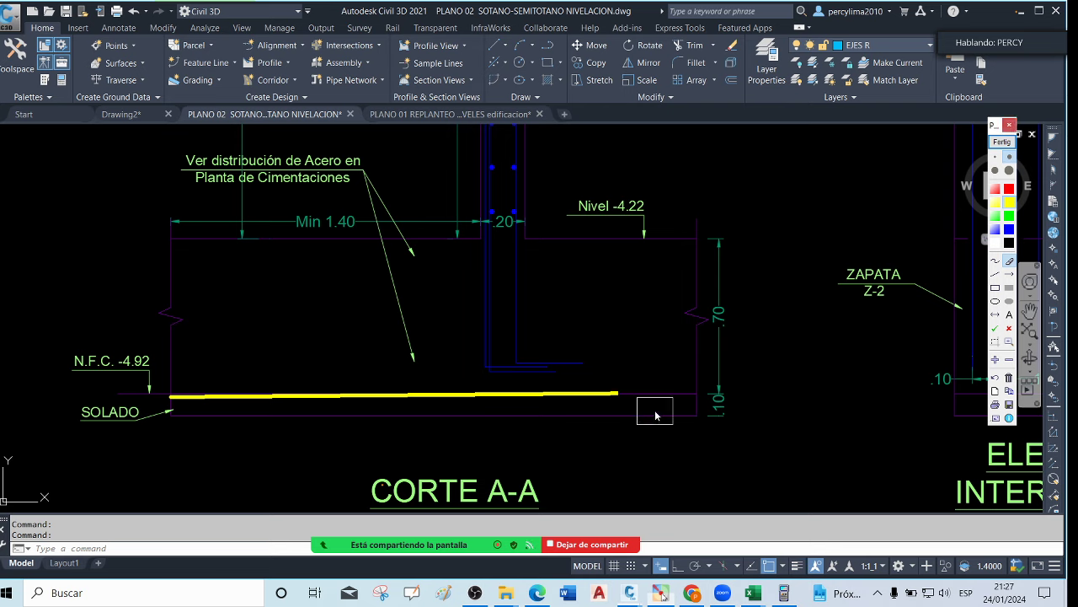
Add a vertical yellow mark across the solado and erase the long horizontal line
left_click(996, 274)
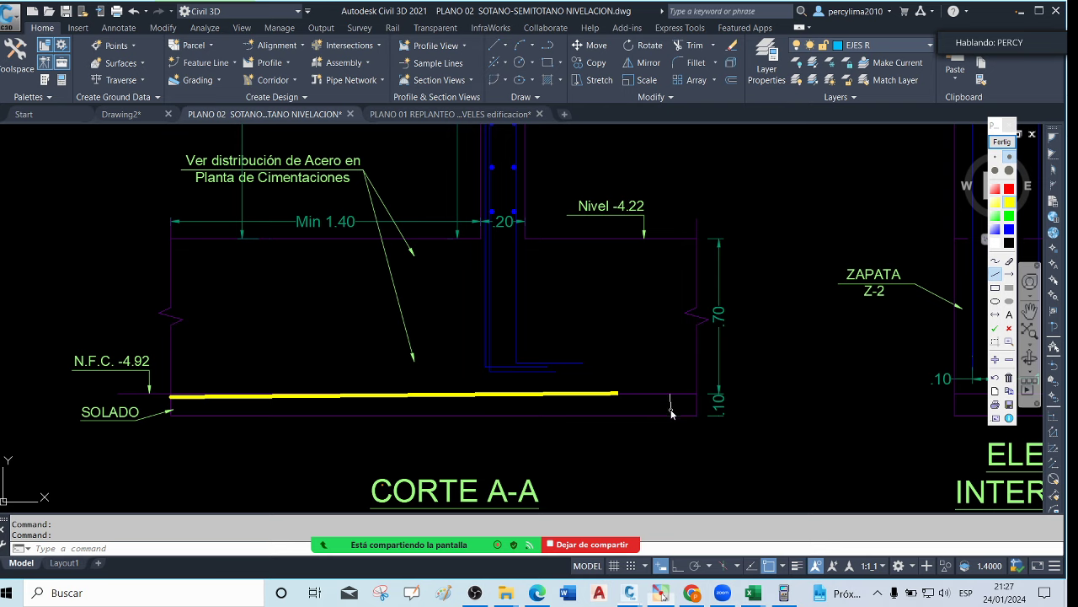
left_click_drag(671, 437, 671, 439)
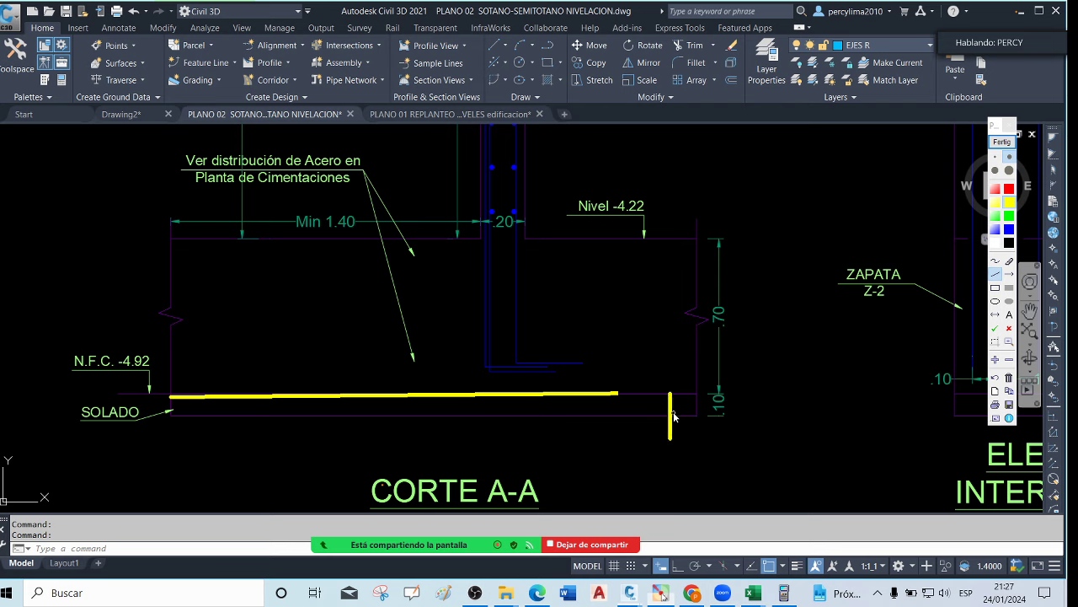
left_click(1010, 263)
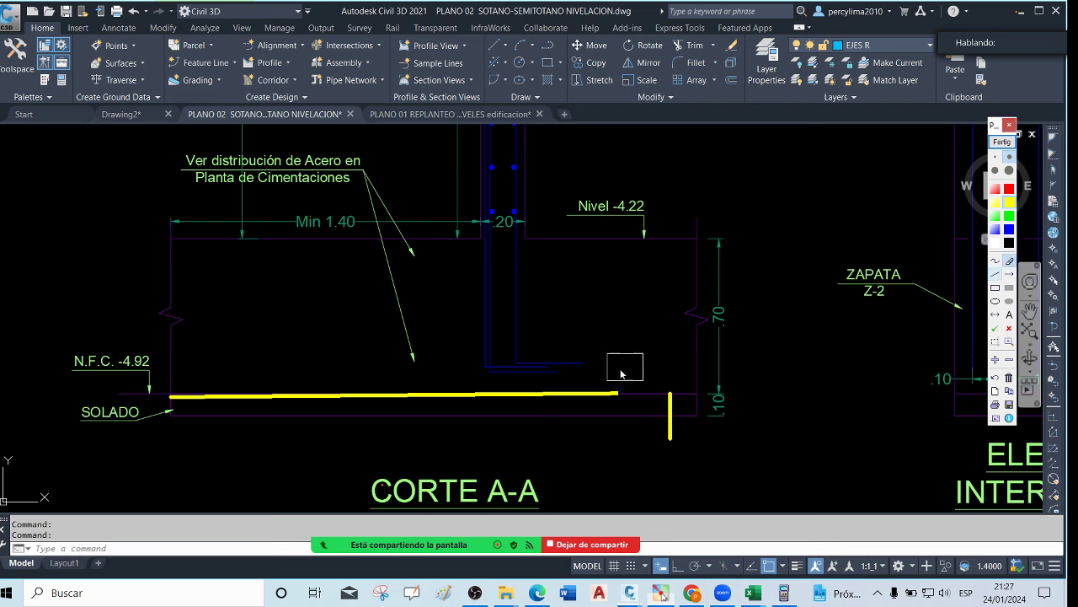
left_click_drag(622, 389, 182, 400)
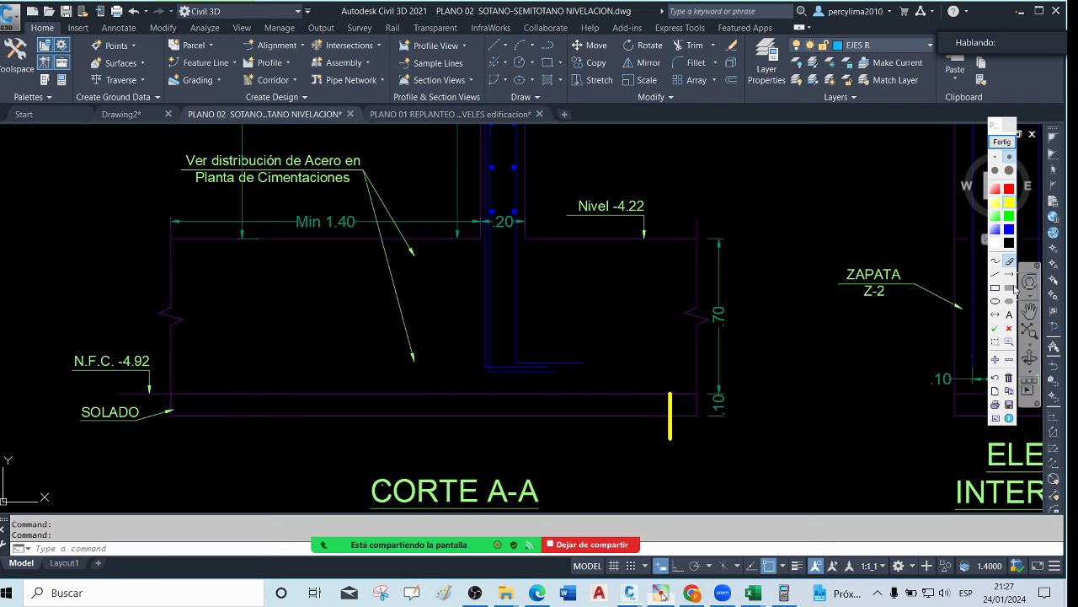
left_click(996, 261)
Sketch yellow lines and cross marks along the SOLADO layer
mouse_move(636, 398)
left_mouse_down()
mouse_move(506, 385)
mouse_move(235, 389)
left_mouse_up()
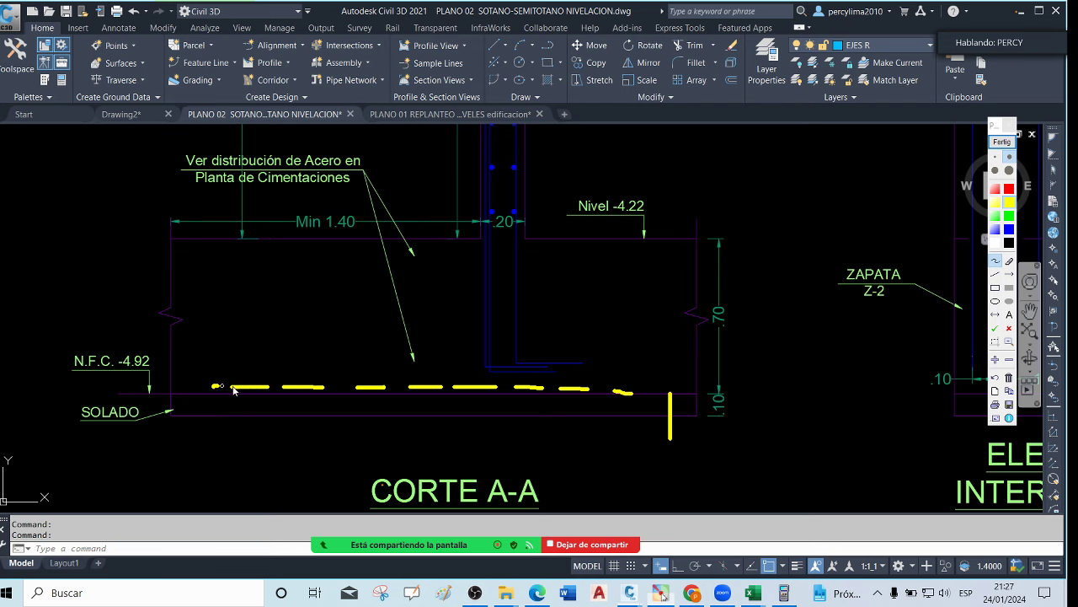
left_click_drag(553, 393, 553, 445)
mouse_move(550, 415)
left_mouse_down()
mouse_move(531, 416)
mouse_move(724, 418)
left_mouse_up()
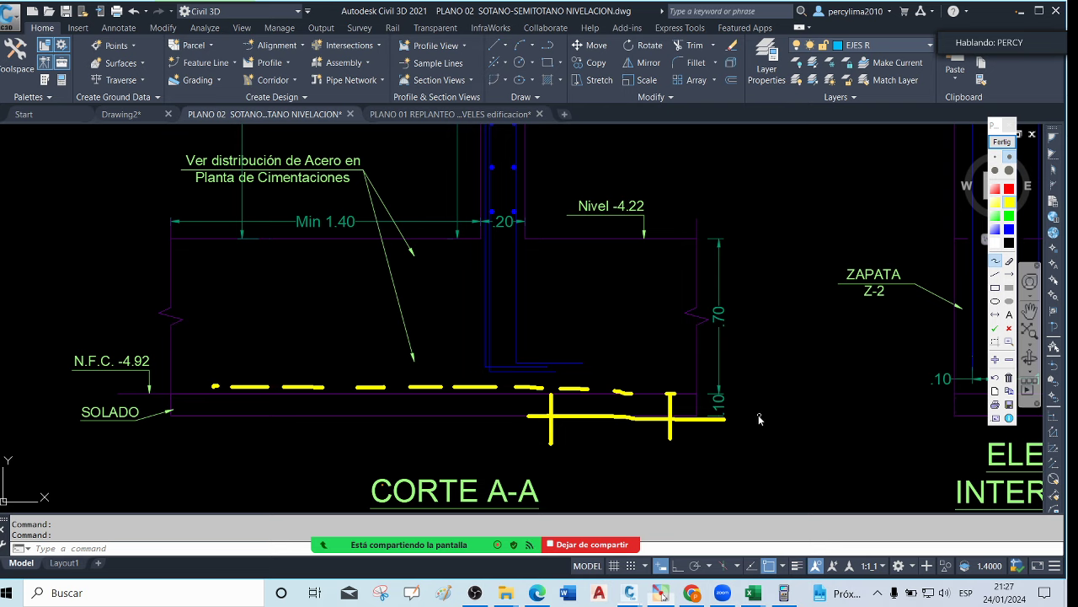
mouse_move(395, 396)
left_mouse_down()
mouse_move(396, 434)
mouse_move(384, 414)
mouse_move(421, 417)
left_mouse_up()
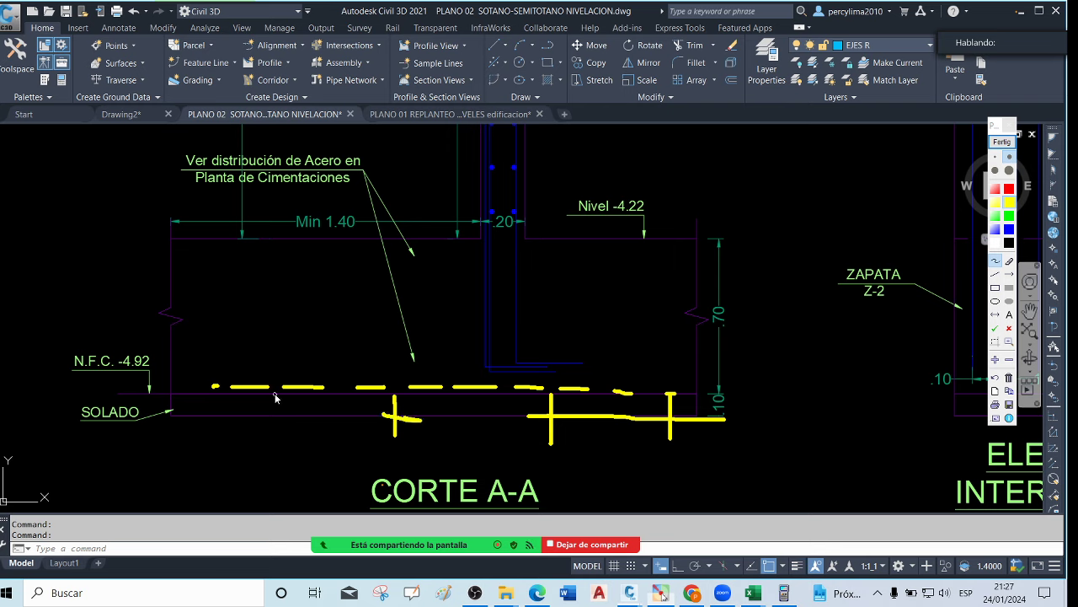
mouse_move(274, 392)
left_mouse_down()
mouse_move(268, 438)
mouse_move(266, 414)
mouse_move(301, 417)
left_mouse_up()
mouse_move(472, 401)
left_mouse_down()
mouse_move(471, 437)
mouse_move(475, 417)
mouse_move(498, 419)
left_mouse_up()
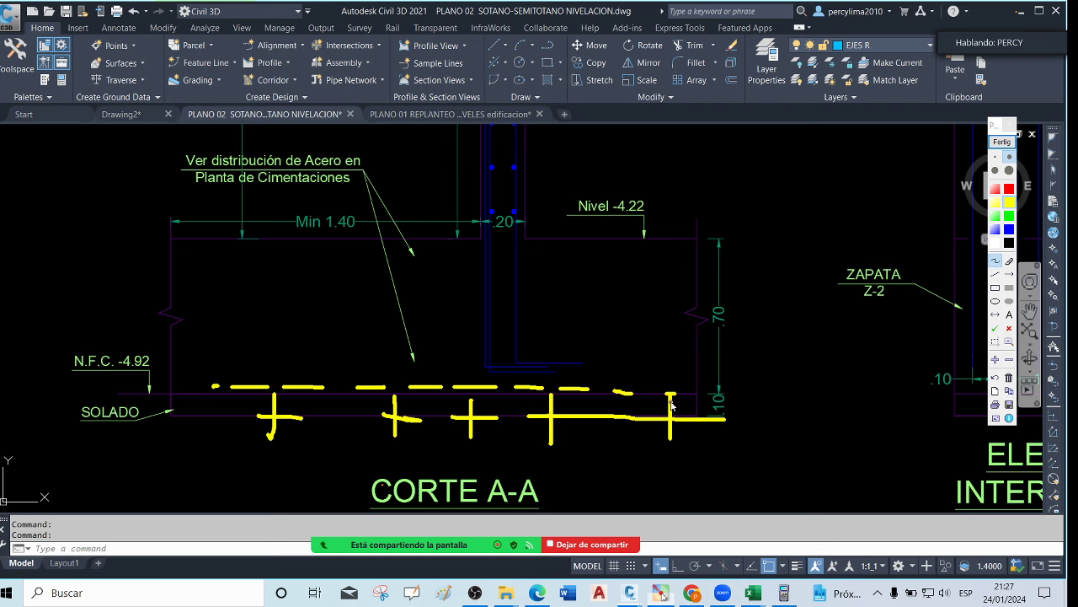
Add a thick rebar mark at the right end and cover the footing base with a solid red bar
left_click_drag(662, 394, 663, 434)
mouse_move(665, 444)
left_mouse_down()
mouse_move(666, 399)
mouse_move(666, 447)
mouse_move(663, 398)
mouse_move(666, 443)
left_mouse_up()
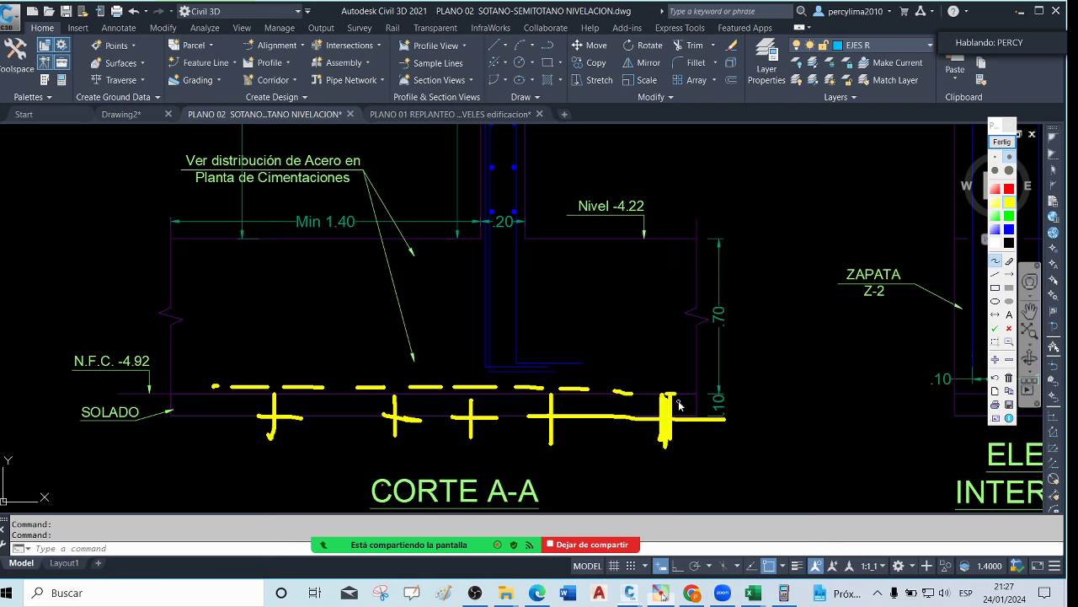
left_click(1009, 287)
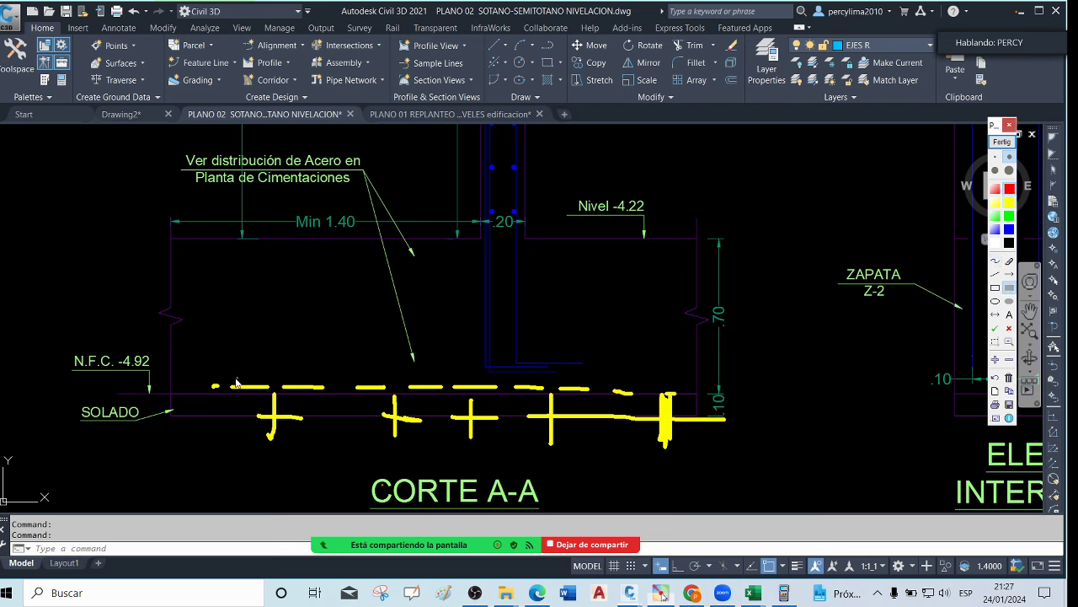
mouse_move(170, 393)
left_mouse_down()
mouse_move(200, 412)
mouse_move(330, 420)
mouse_move(698, 423)
left_mouse_up()
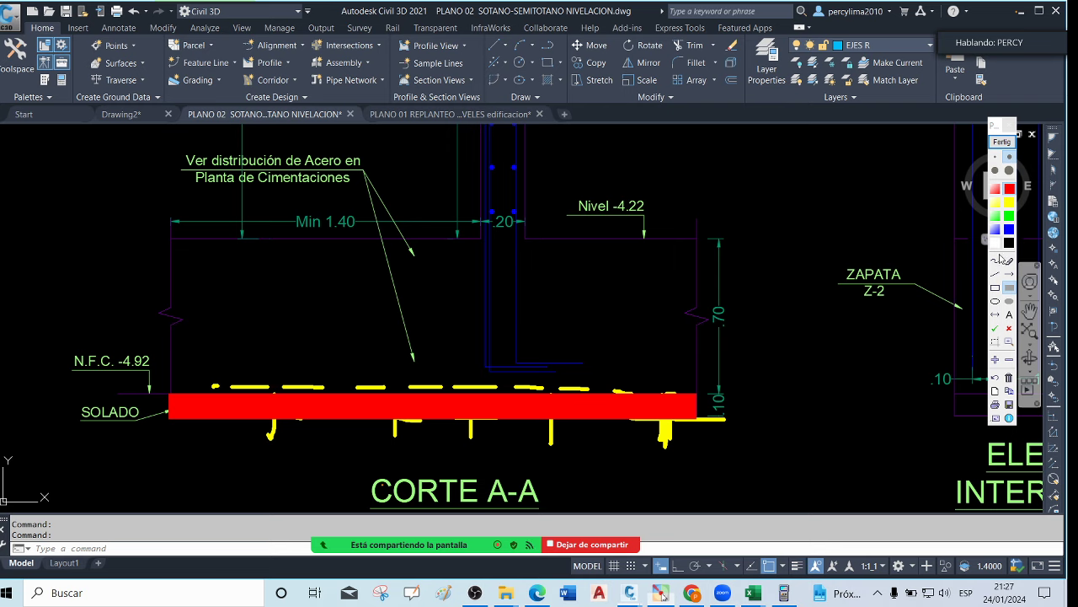
Trace the footing's left and right edges in red
left_click(995, 261)
left_click_drag(696, 247, 696, 392)
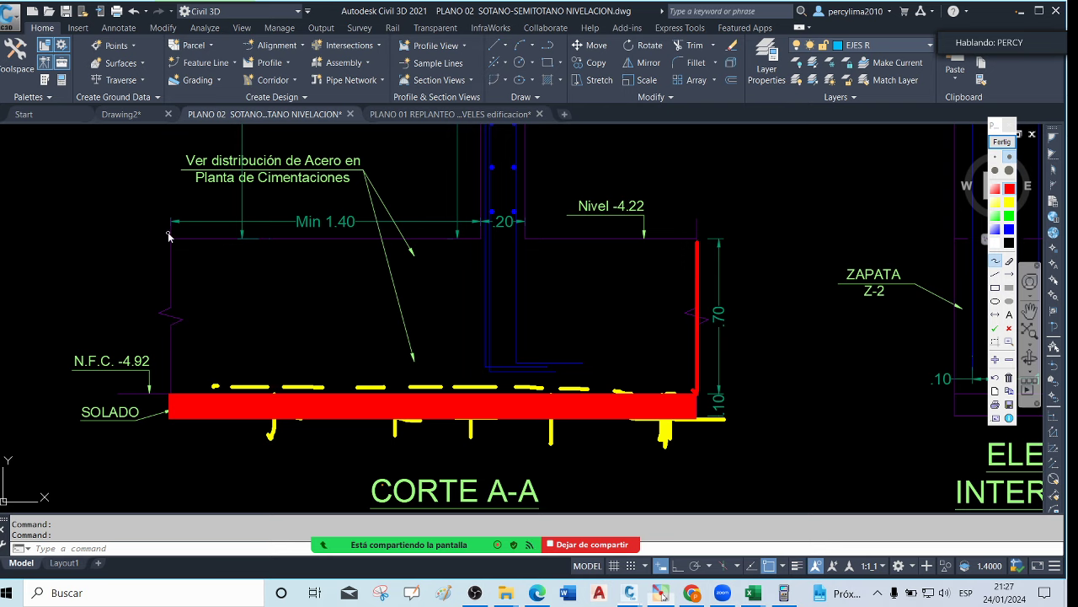
left_click_drag(171, 246, 172, 394)
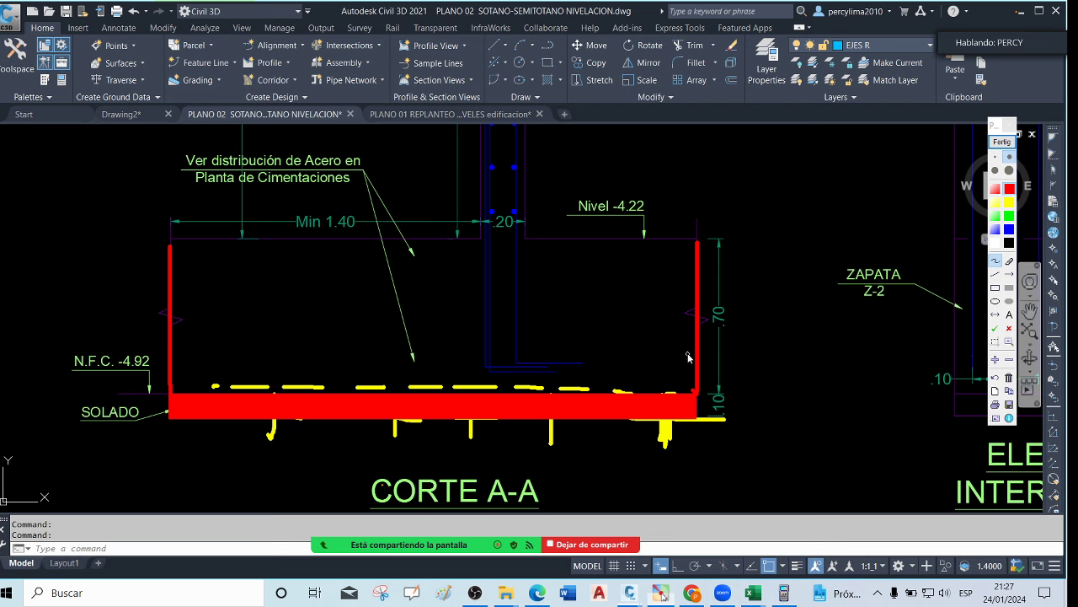
Fill the footing interior with red diagonal hatch strokes
left_click_drag(249, 259, 179, 328)
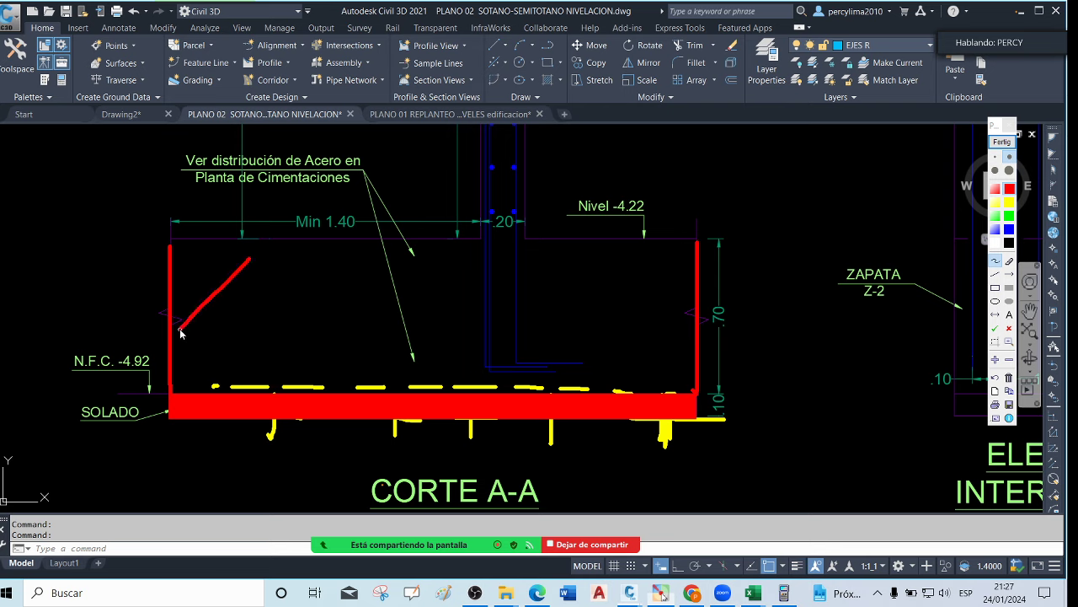
left_click_drag(301, 267, 247, 333)
left_click_drag(361, 290, 291, 355)
left_click_drag(448, 279, 389, 346)
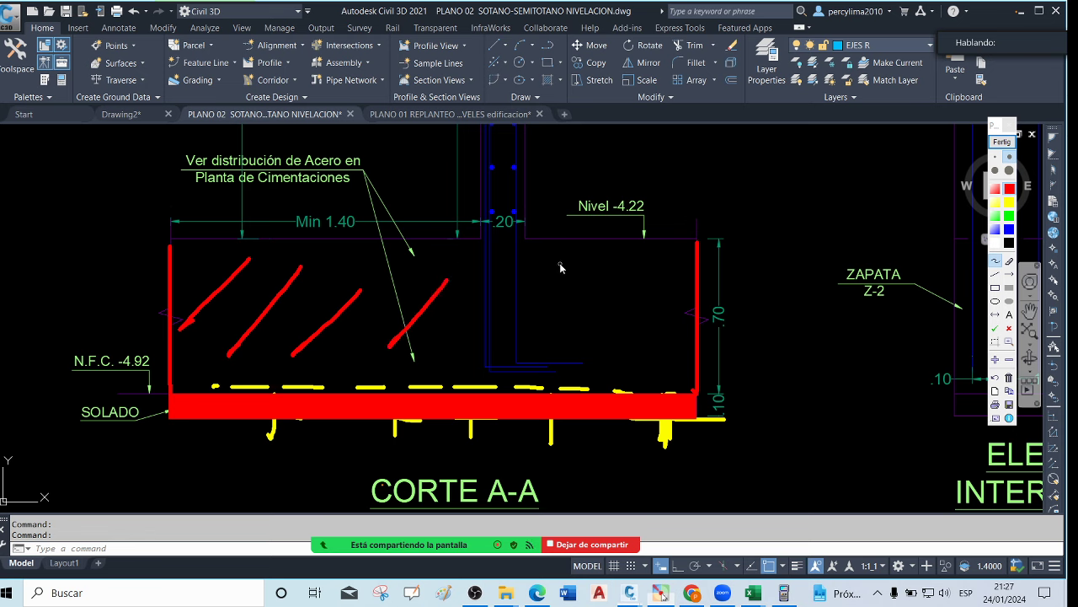
left_click_drag(527, 296, 469, 349)
left_click_drag(596, 262, 528, 336)
left_click_drag(647, 274, 576, 356)
left_click_drag(645, 310, 594, 371)
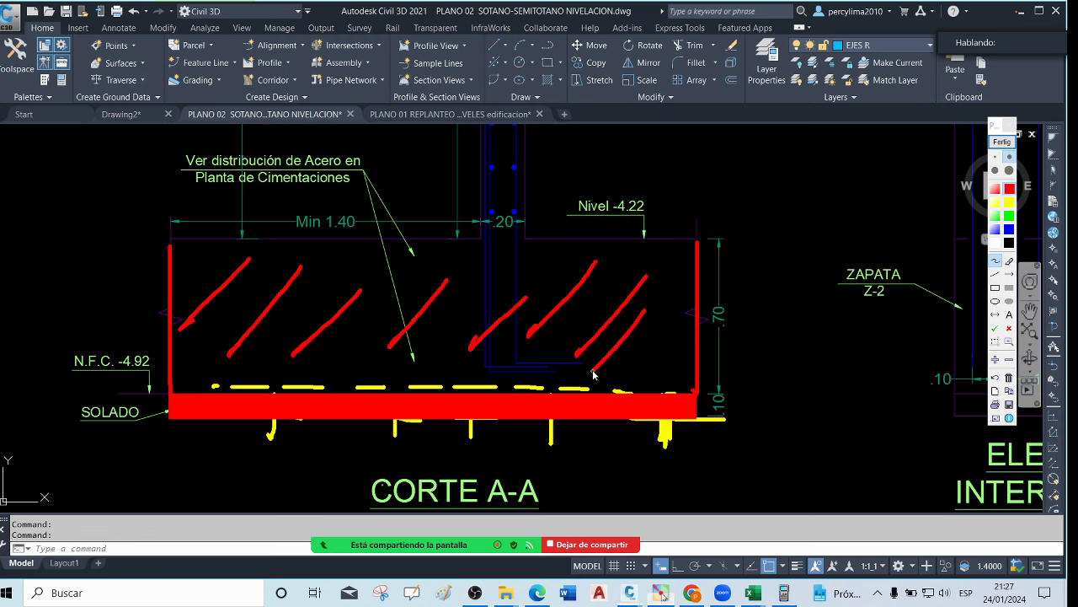
left_click_drag(677, 316, 633, 376)
left_click_drag(626, 275, 548, 329)
left_click_drag(534, 273, 511, 294)
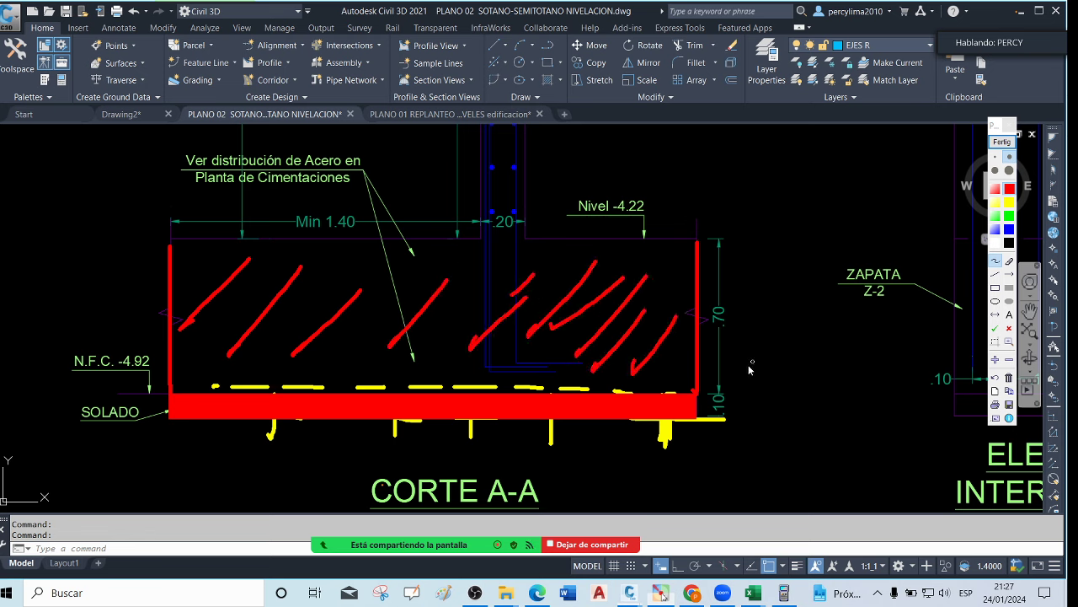
left_click_drag(692, 241, 695, 244)
Extend the right edge upward and draw the footing's top edge with straight red lines
left_click(997, 273)
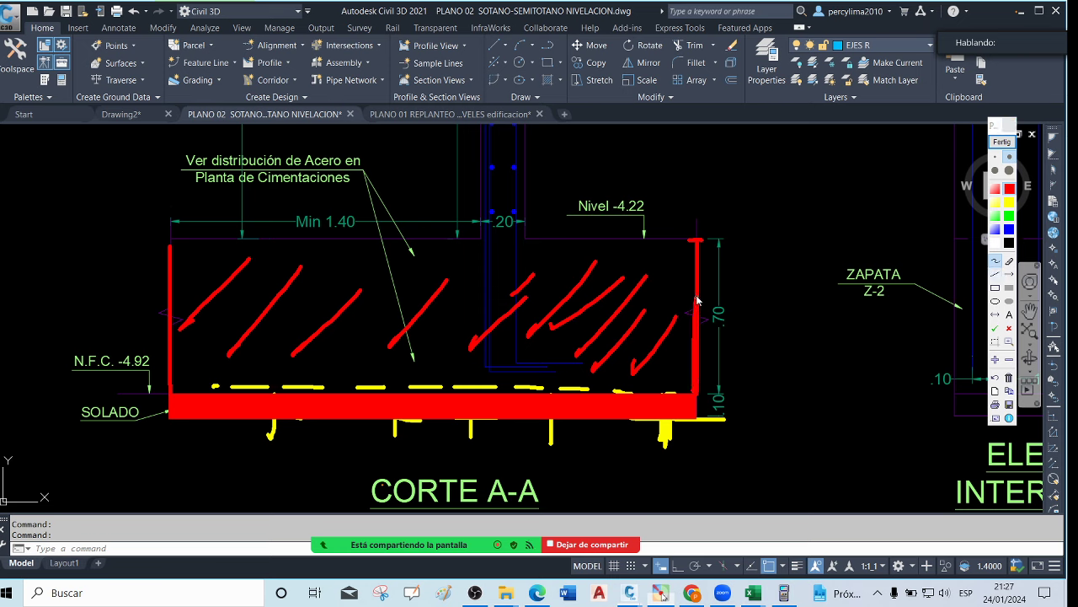
left_click_drag(698, 241, 695, 210)
left_click_drag(700, 241, 168, 244)
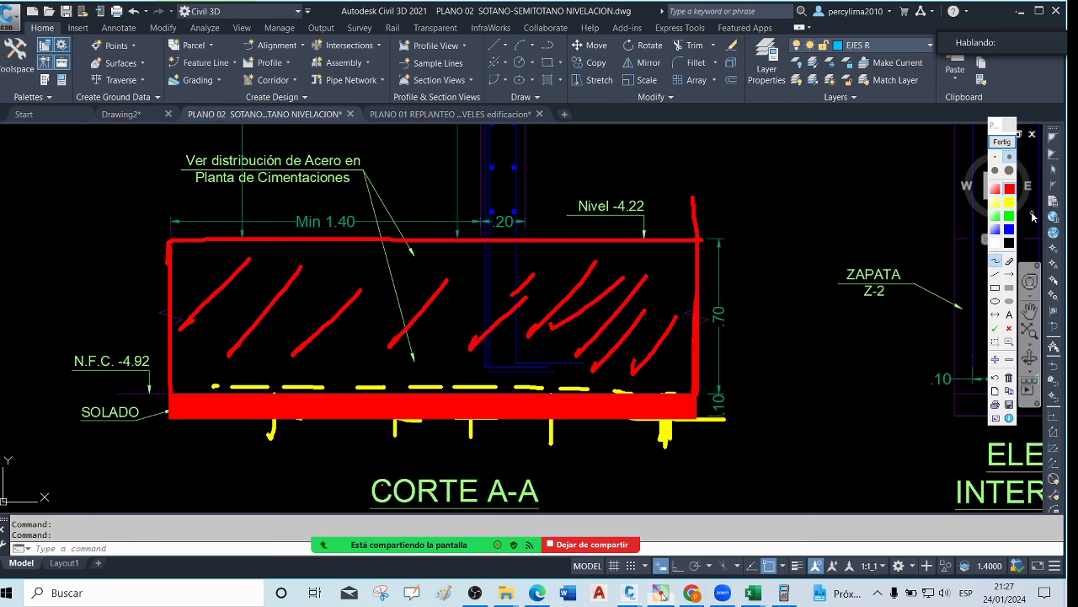
In yellow, mark both top corners of the footing with an X and outline the wall above the right side
left_click(1009, 203)
mouse_move(682, 230)
left_mouse_down()
mouse_move(712, 251)
mouse_move(697, 241)
mouse_move(688, 252)
left_mouse_up()
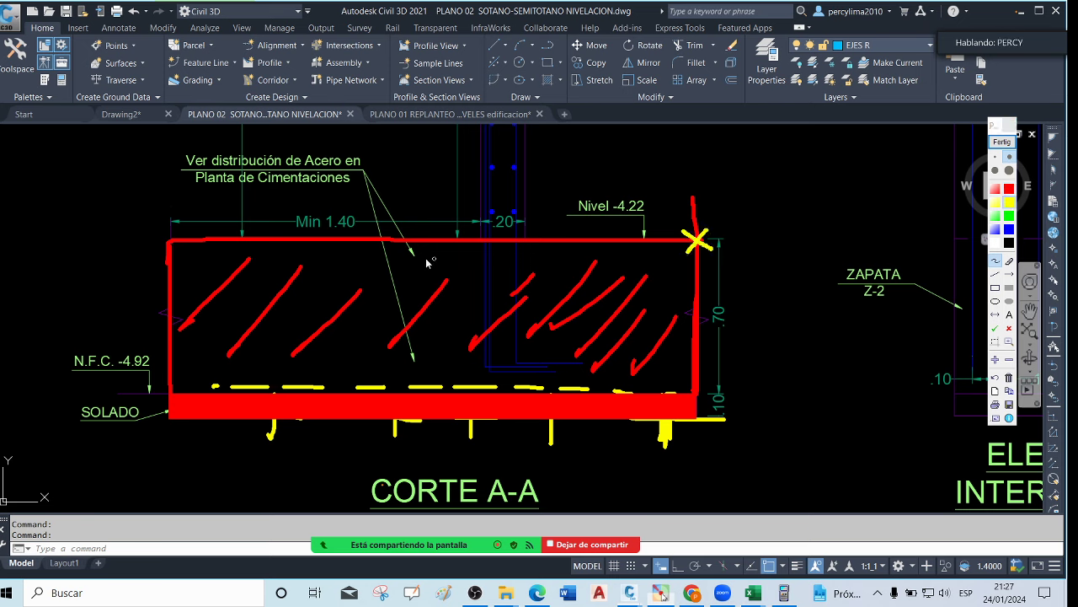
mouse_move(159, 228)
left_mouse_down()
mouse_move(185, 253)
mouse_move(169, 243)
mouse_move(157, 256)
left_mouse_up()
mouse_move(690, 195)
left_mouse_down()
mouse_move(723, 232)
mouse_move(729, 416)
mouse_move(705, 420)
mouse_move(694, 415)
mouse_move(693, 191)
left_mouse_up()
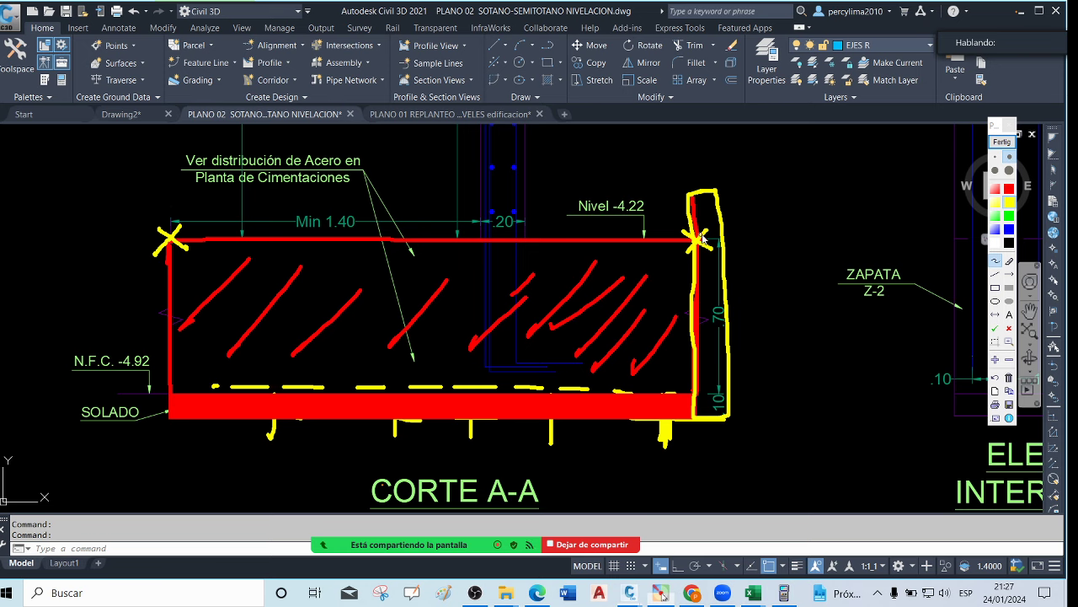
Sketch the walls above the footing in yellow, with a top bar and the 70 dimension circled
mouse_move(728, 235)
left_mouse_down()
mouse_move(758, 238)
mouse_move(748, 236)
mouse_move(748, 190)
mouse_move(718, 190)
mouse_move(765, 187)
left_mouse_up()
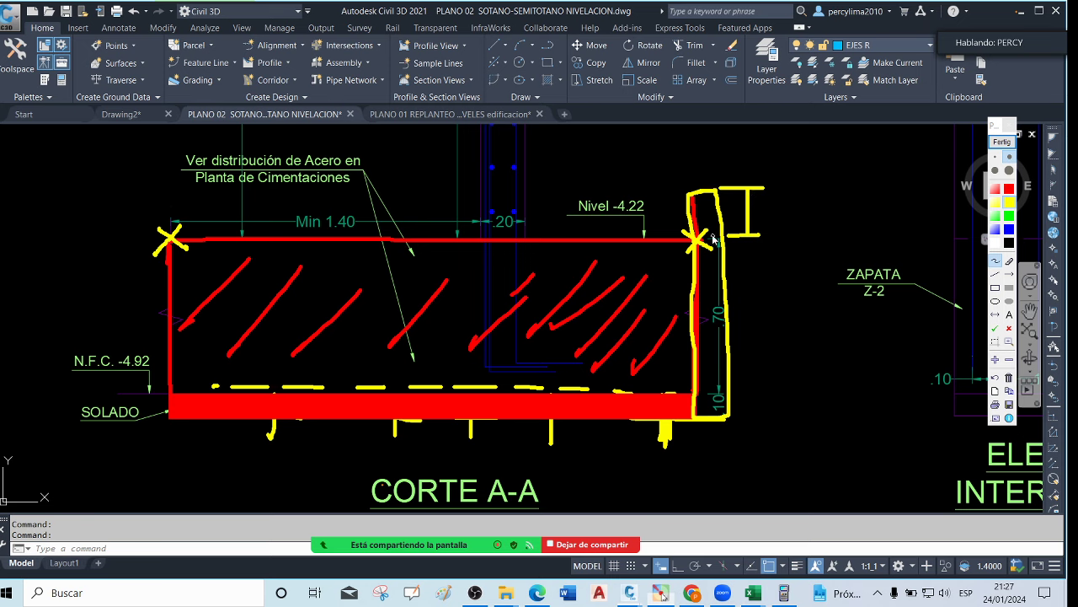
mouse_move(691, 214)
left_mouse_down()
mouse_move(683, 156)
mouse_move(706, 152)
mouse_move(724, 231)
left_mouse_up()
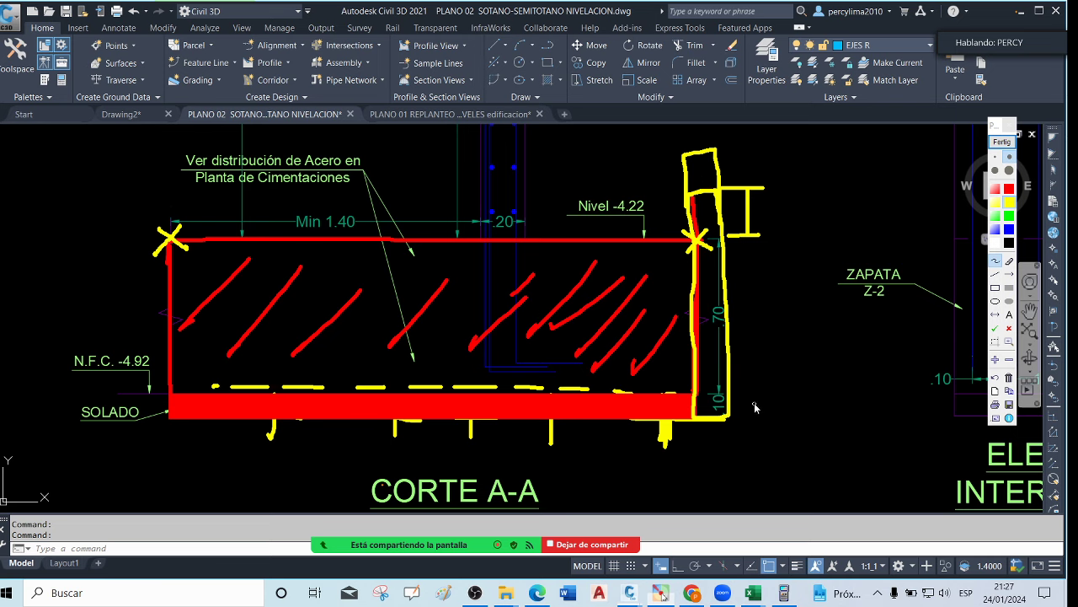
mouse_move(745, 297)
left_mouse_down()
mouse_move(703, 284)
mouse_move(722, 334)
mouse_move(735, 299)
left_mouse_up()
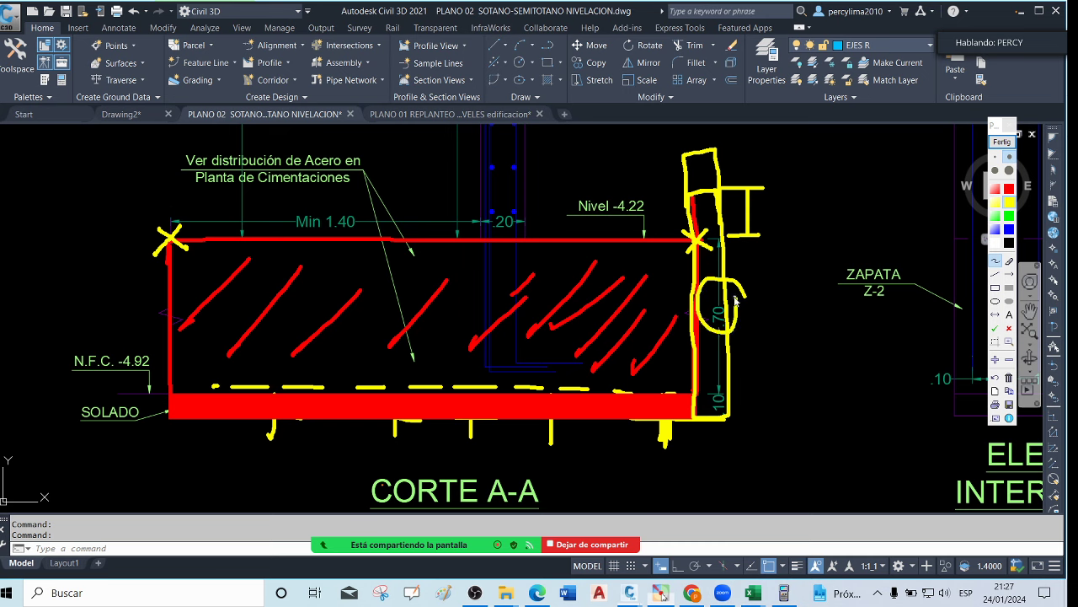
mouse_move(787, 396)
left_mouse_down()
mouse_move(786, 163)
mouse_move(816, 159)
left_mouse_up()
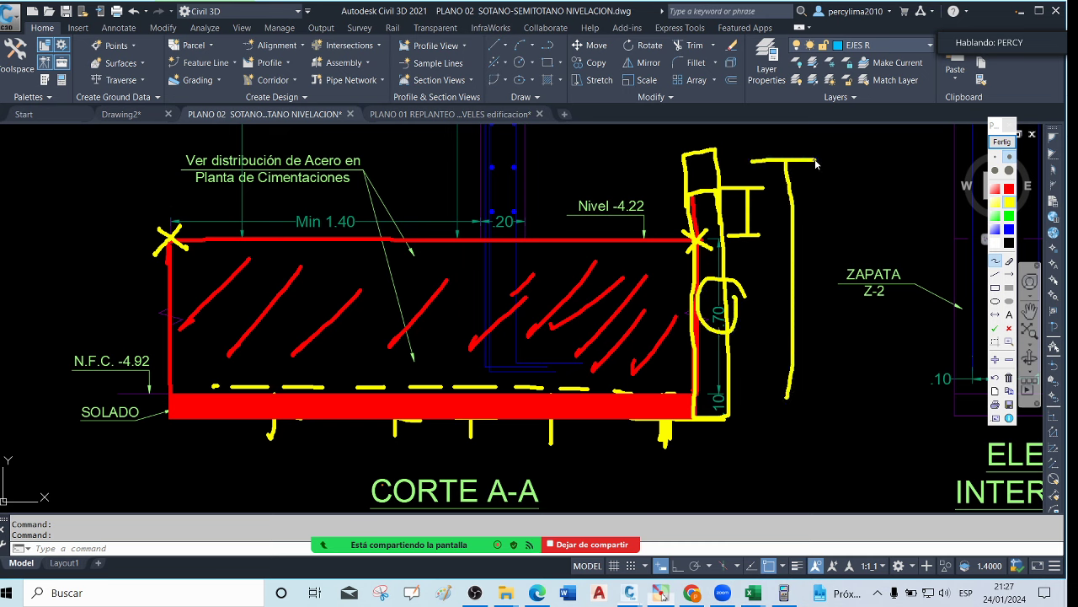
left_click_drag(662, 152, 752, 154)
left_click_drag(649, 154, 847, 154)
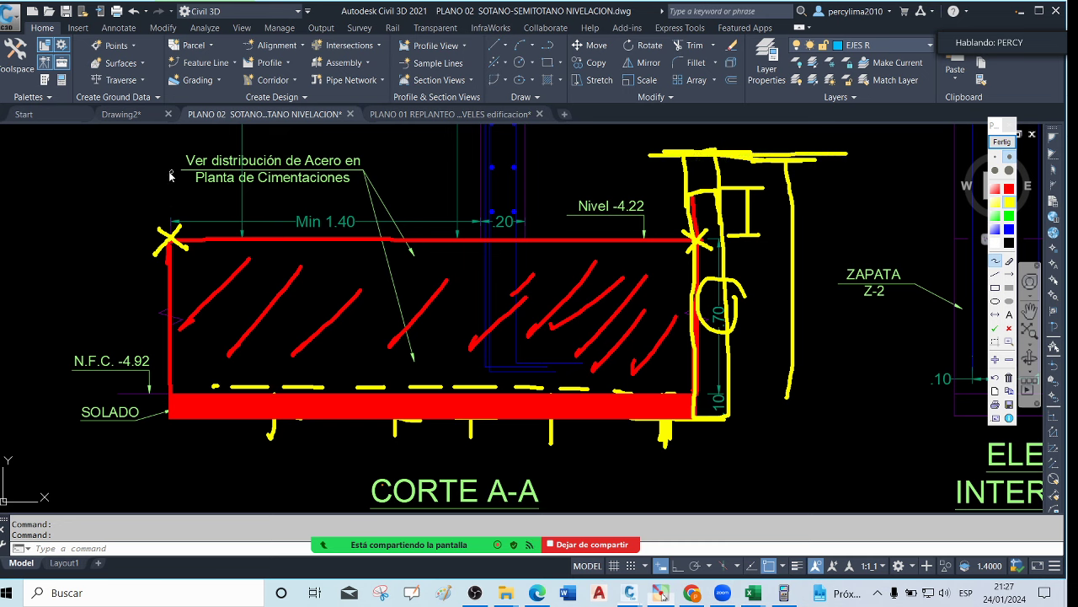
mouse_move(154, 173)
left_mouse_down()
mouse_move(141, 262)
mouse_move(142, 181)
mouse_move(174, 162)
mouse_move(175, 246)
left_mouse_up()
left_click_drag(156, 197, 160, 251)
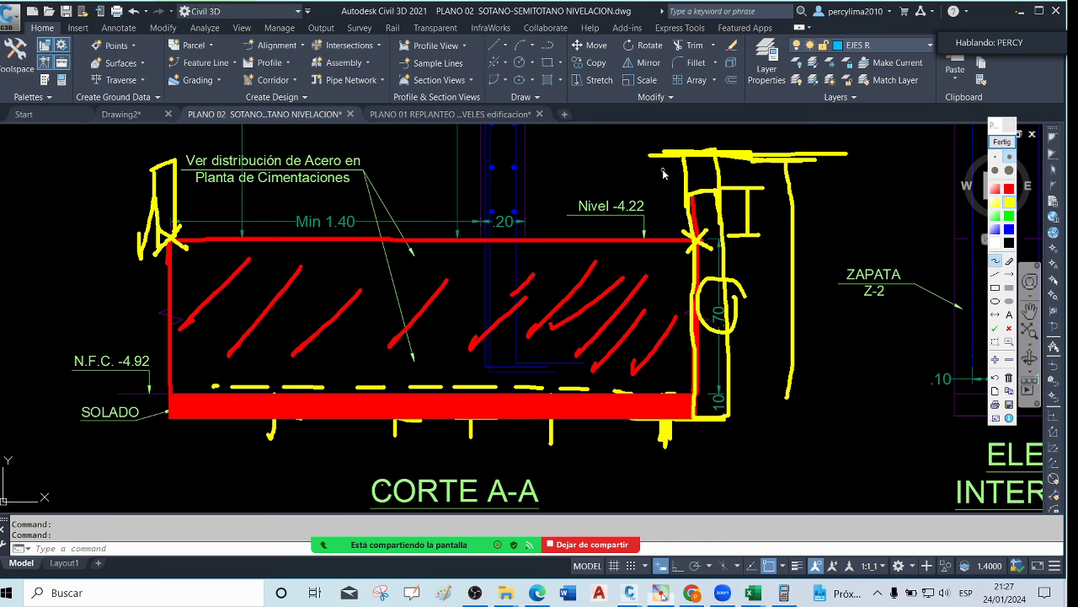
In red, draw level lines along Nivel -4.22 and emphasise the top bar over the wall
left_click(1010, 190)
mouse_move(671, 155)
left_mouse_down()
mouse_move(666, 225)
mouse_move(680, 213)
left_mouse_up()
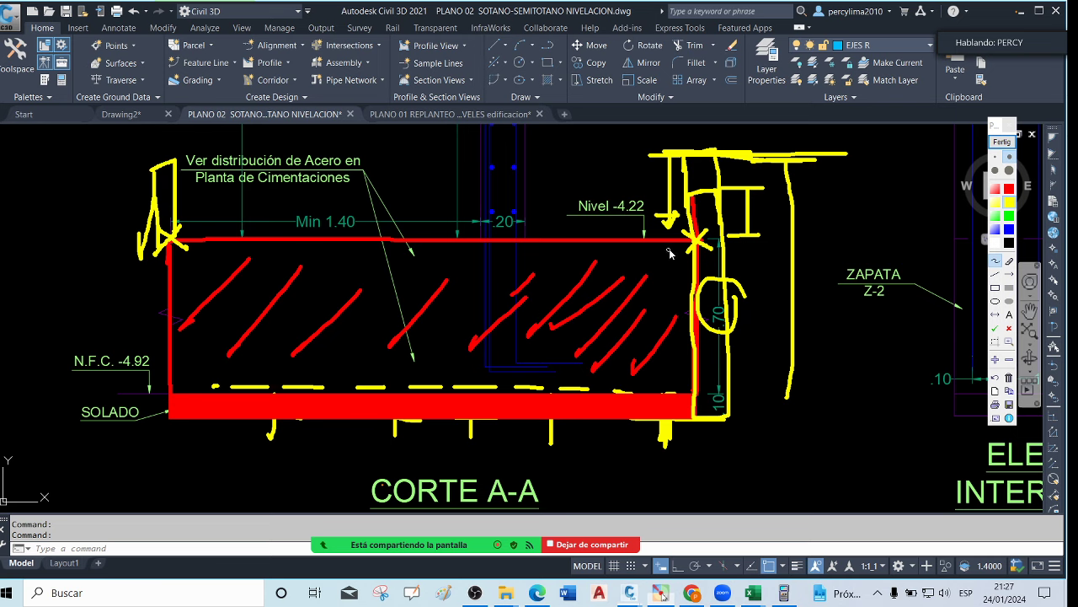
left_click_drag(678, 240, 830, 241)
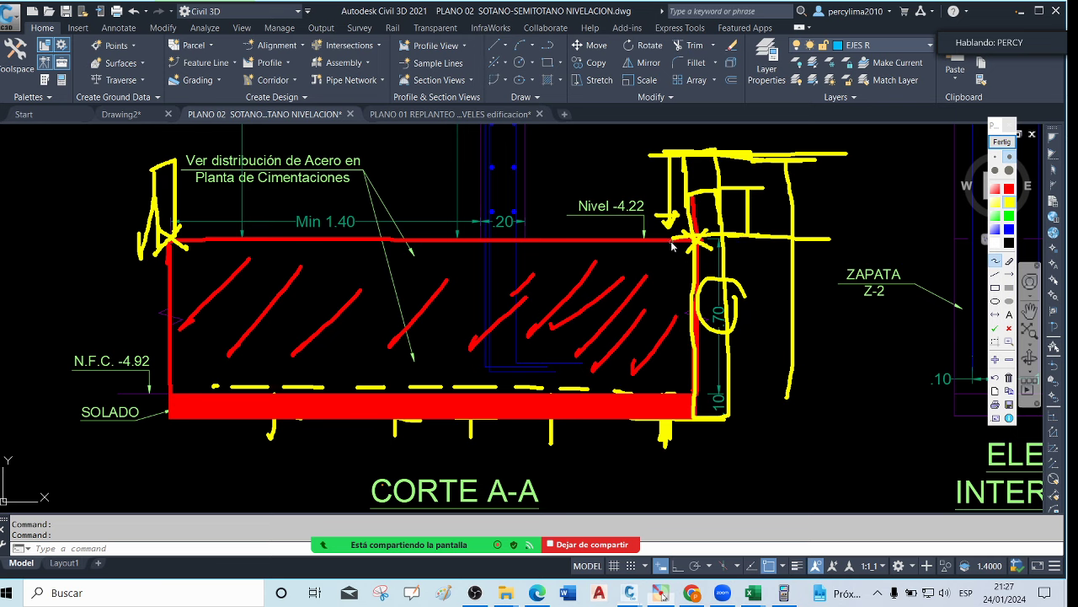
left_click_drag(660, 240, 858, 250)
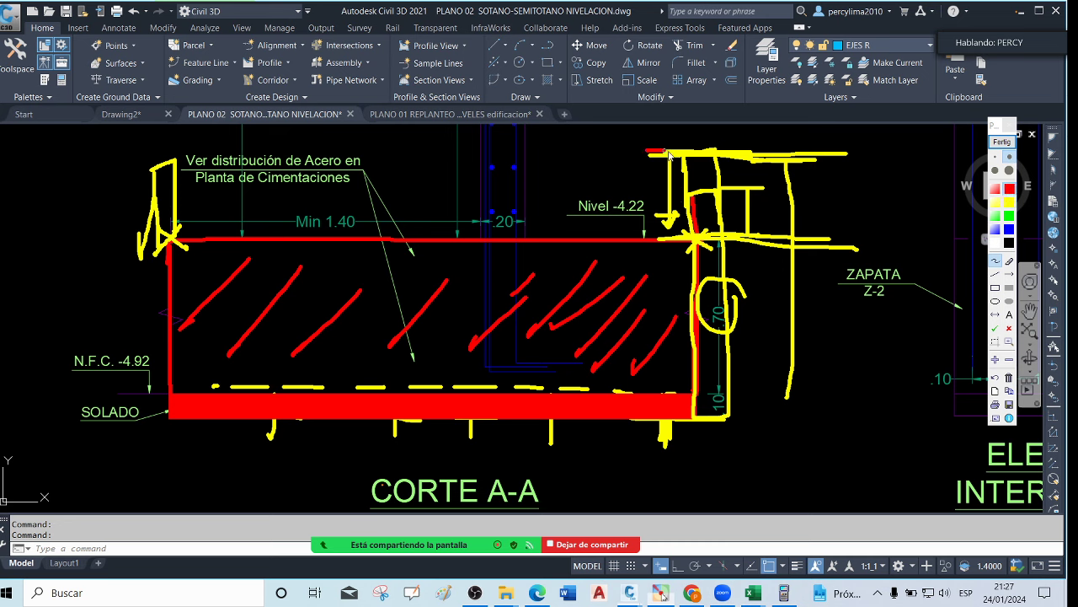
left_click_drag(648, 153, 891, 156)
left_click_drag(683, 238, 903, 240)
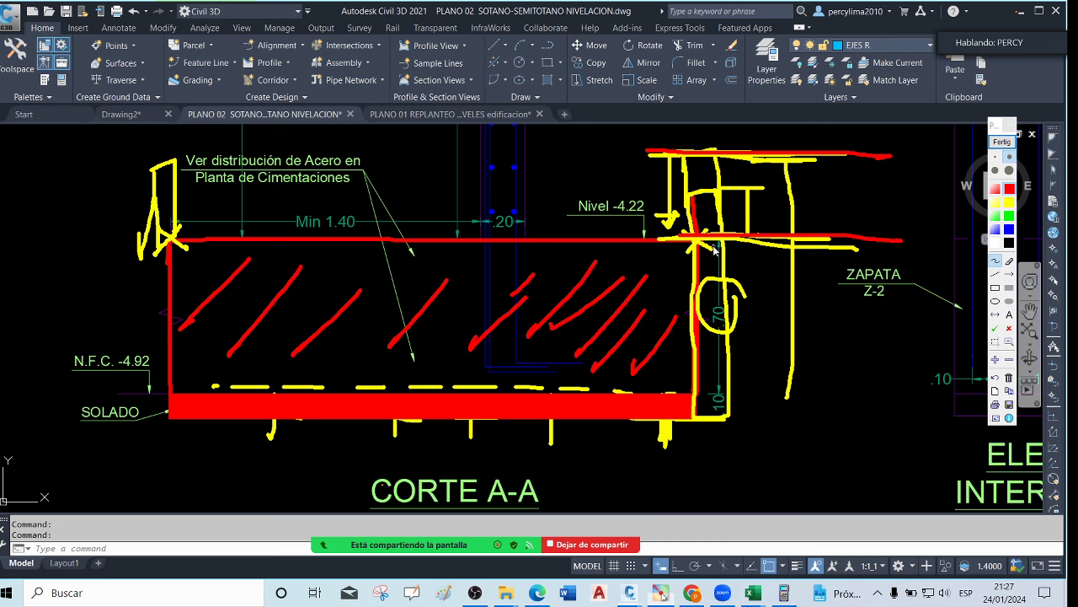
left_click_drag(687, 242, 892, 240)
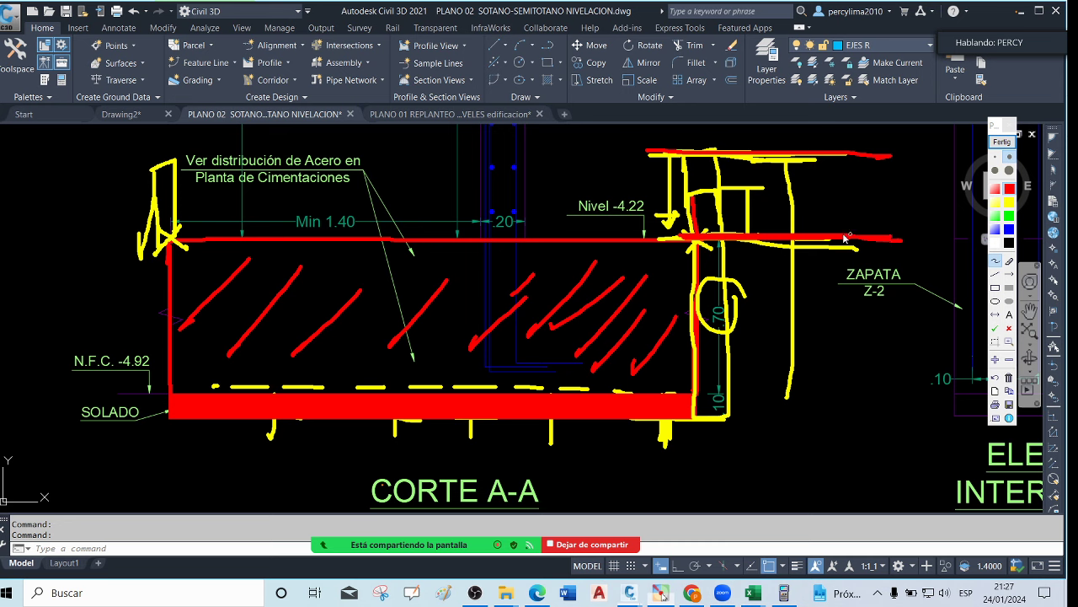
left_click_drag(646, 157, 914, 154)
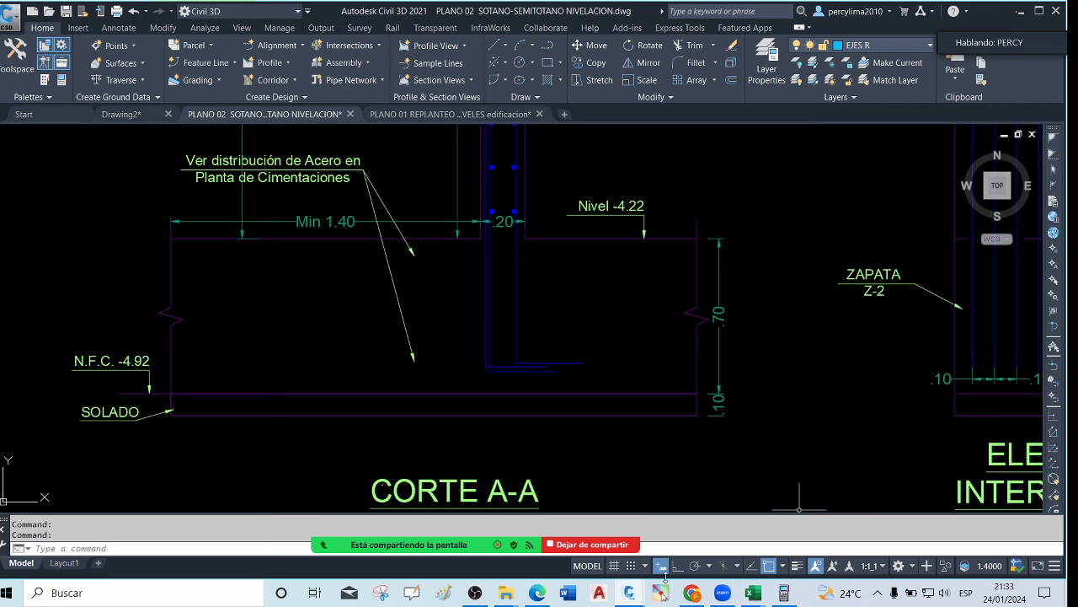
left_click(661, 566)
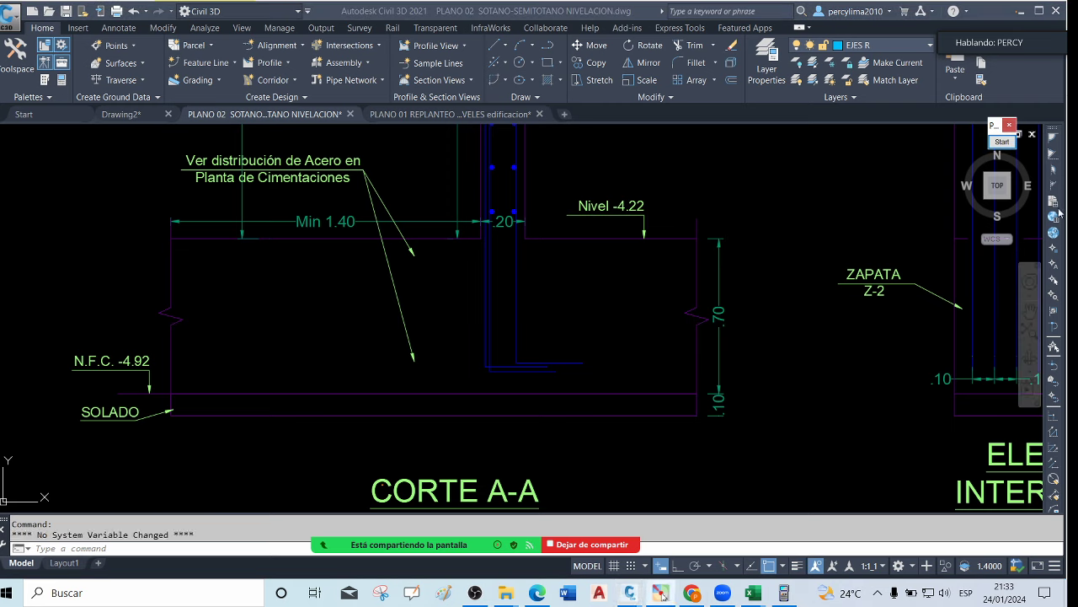
left_click(1002, 142)
left_click_drag(707, 383, 687, 399)
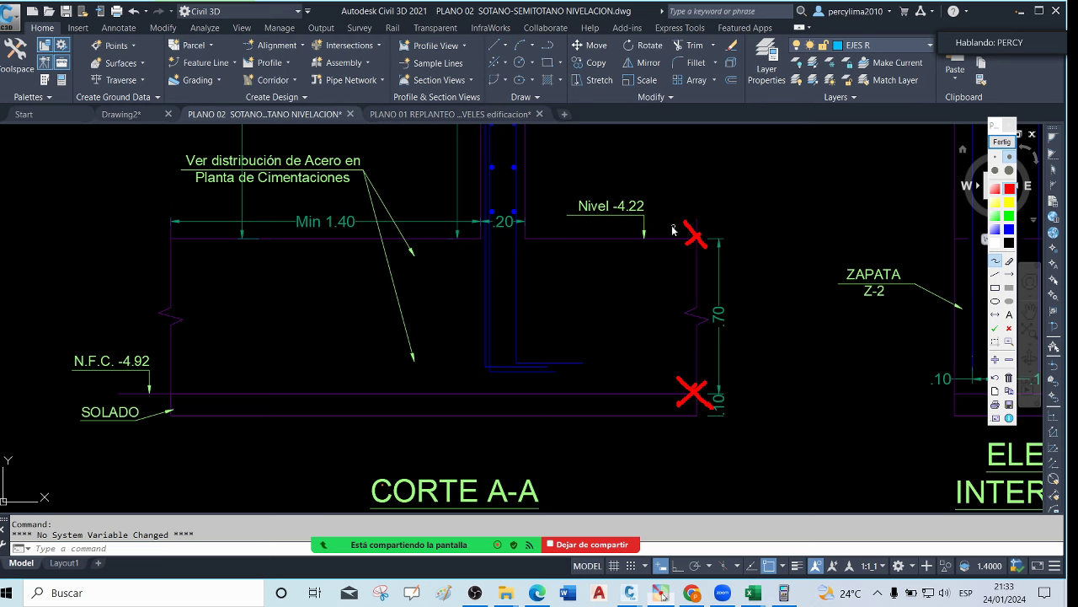
left_click(1011, 125)
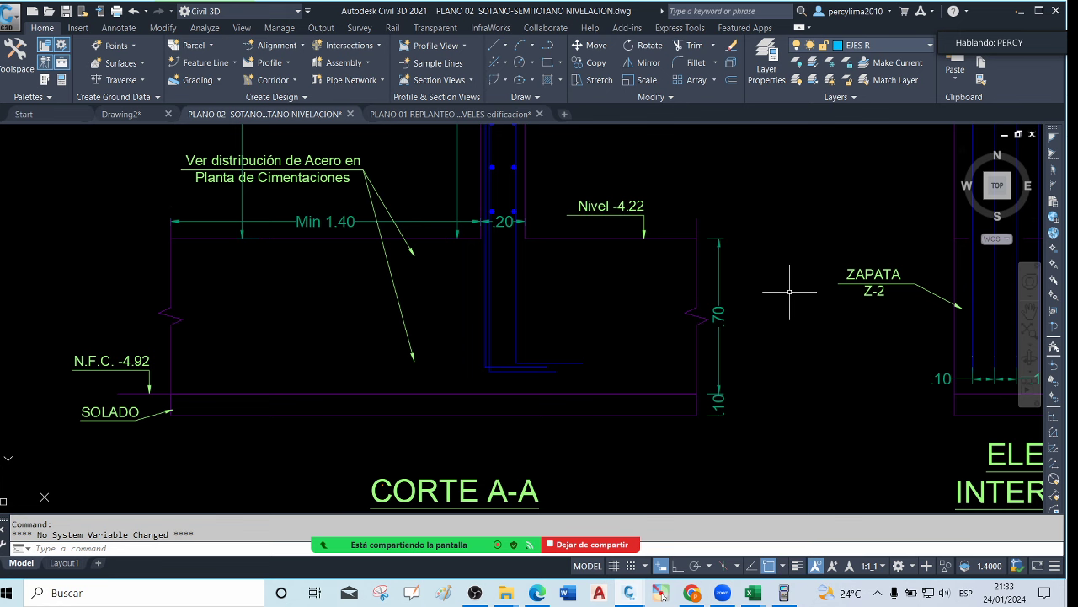
scroll(376, 287, "down", 5)
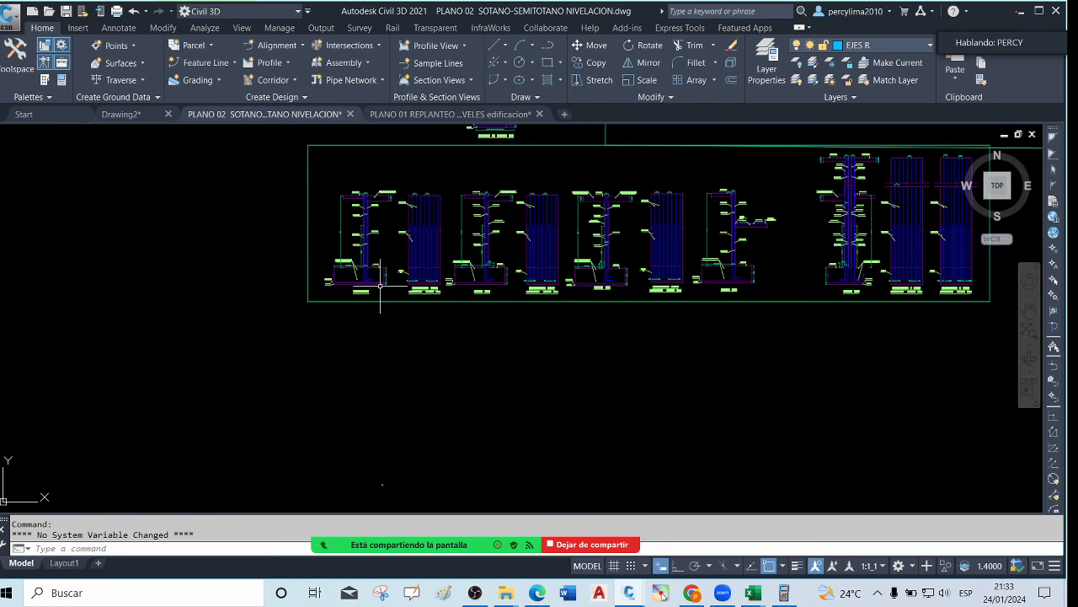
scroll(379, 283, "down", 6)
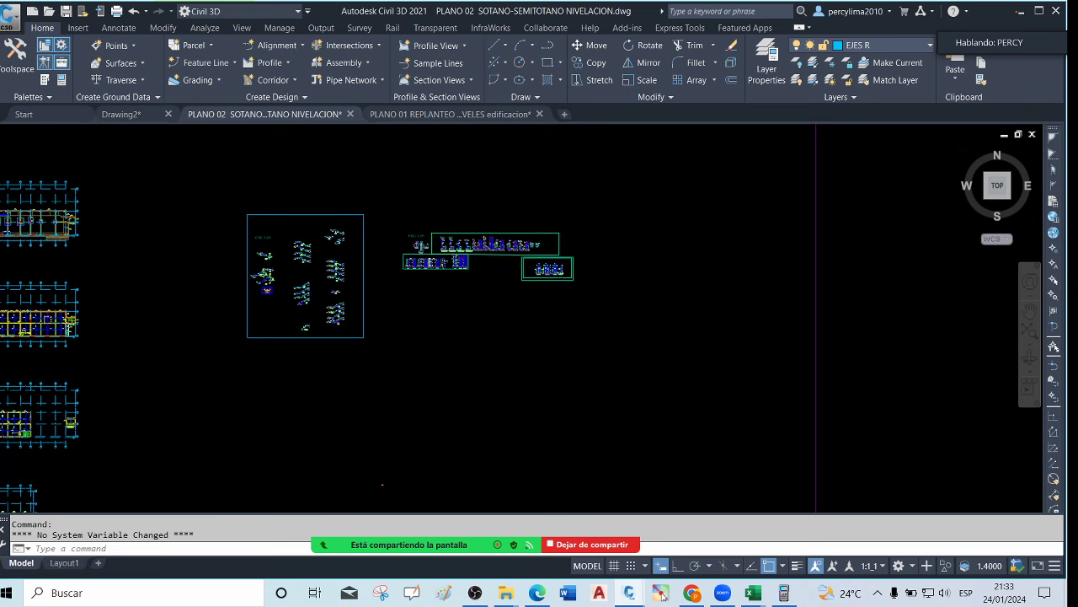
scroll(703, 284, "down", 2)
scroll(629, 284, "up", 5)
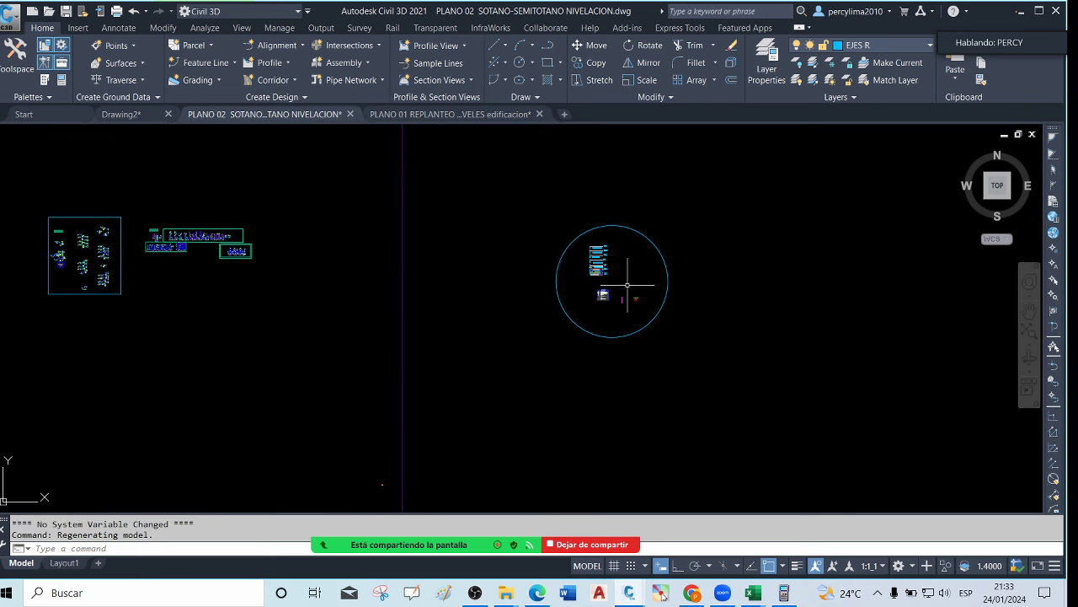
scroll(614, 303, "up", 8)
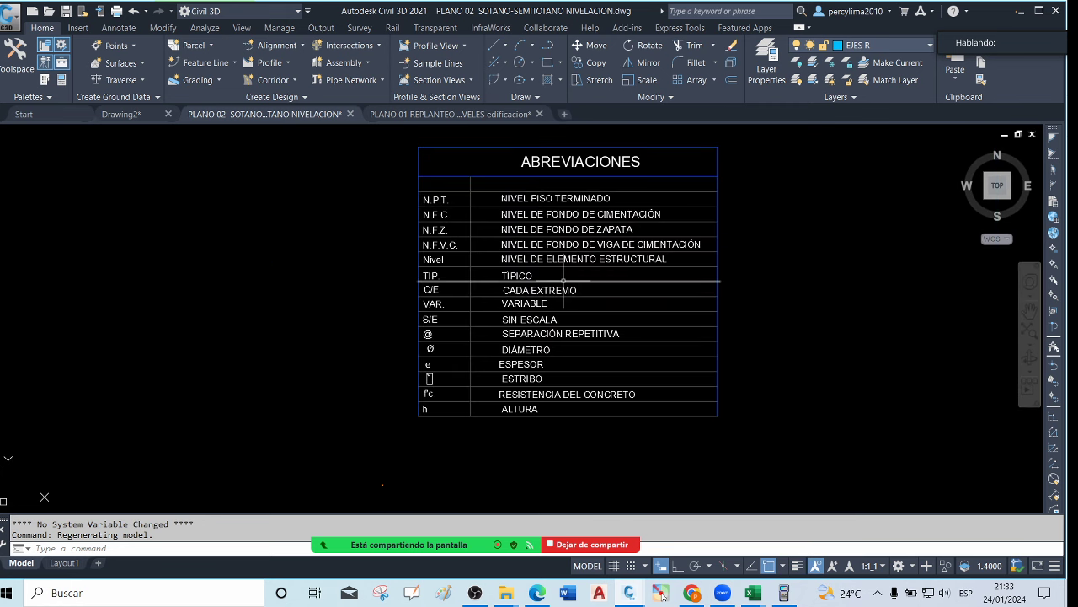
scroll(575, 277, "up", 3)
scroll(556, 271, "down", 2)
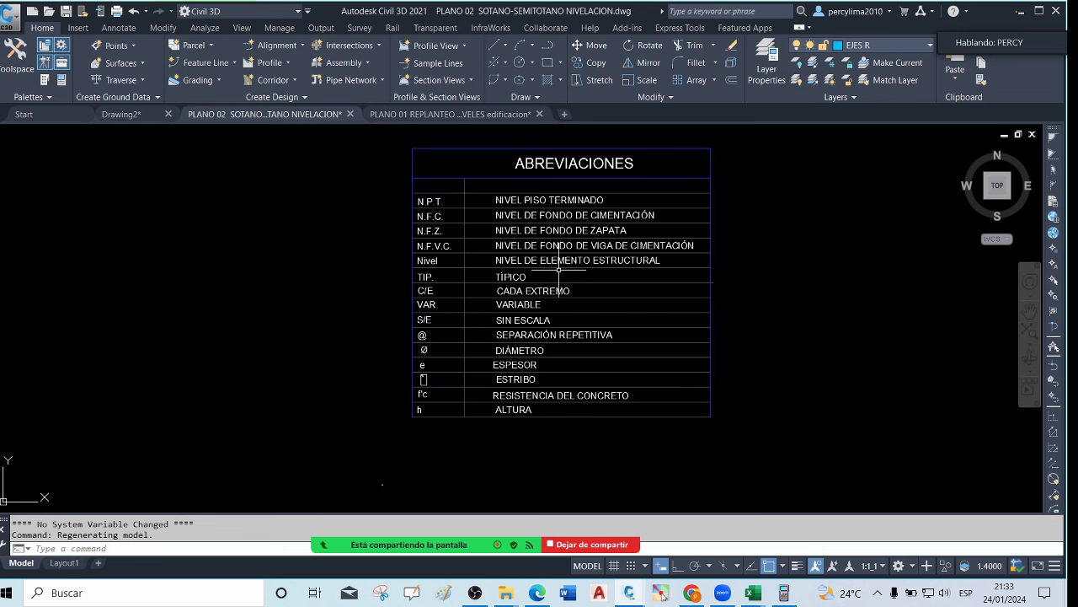
mouse_move(712, 265)
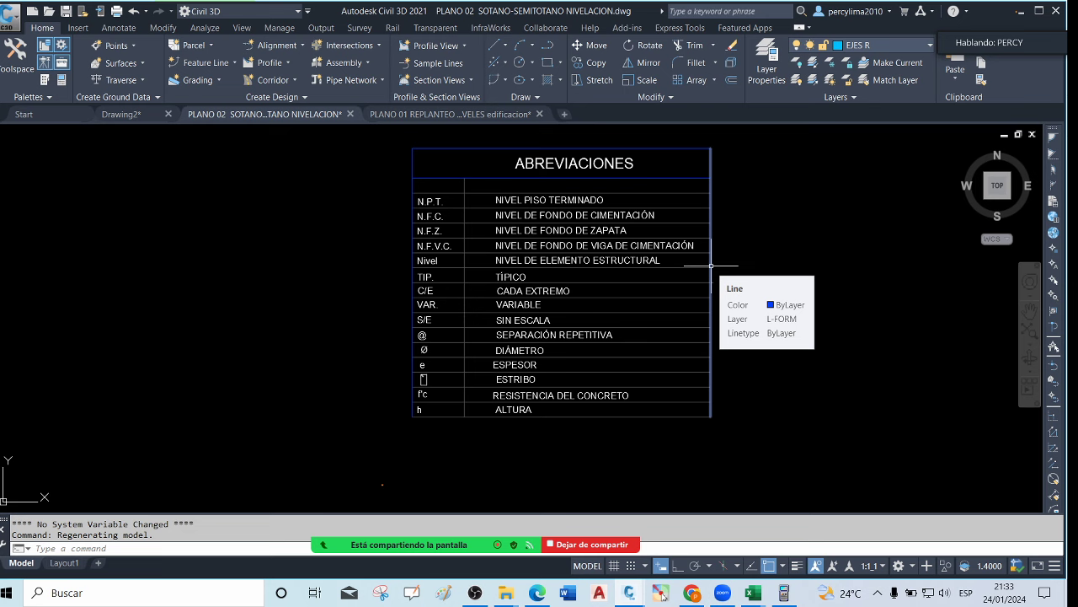
scroll(571, 222, "up", 2)
scroll(571, 223, "down", 2)
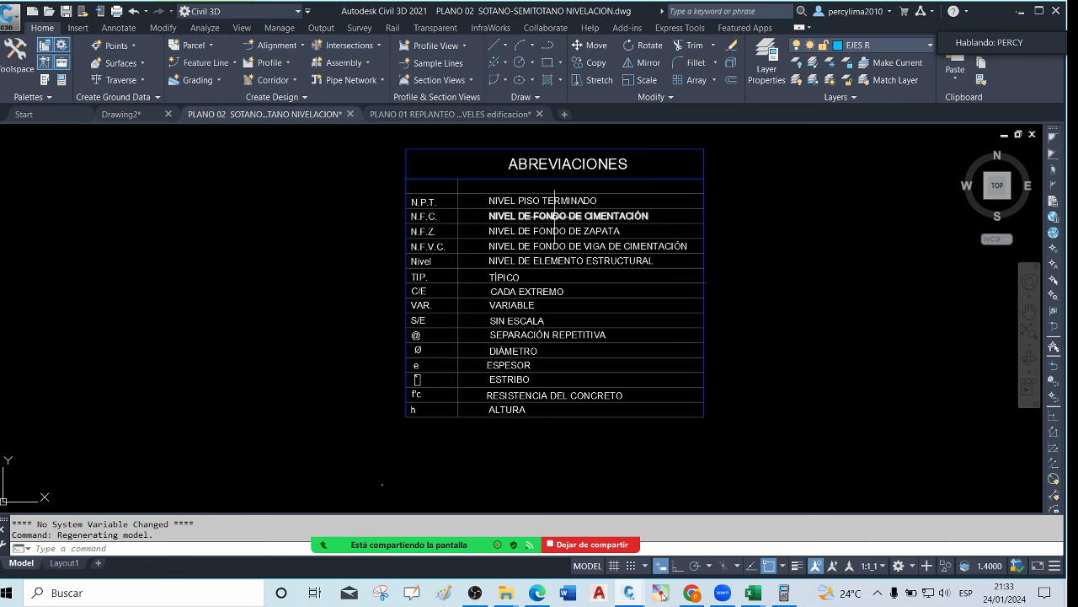
scroll(436, 216, "up", 2)
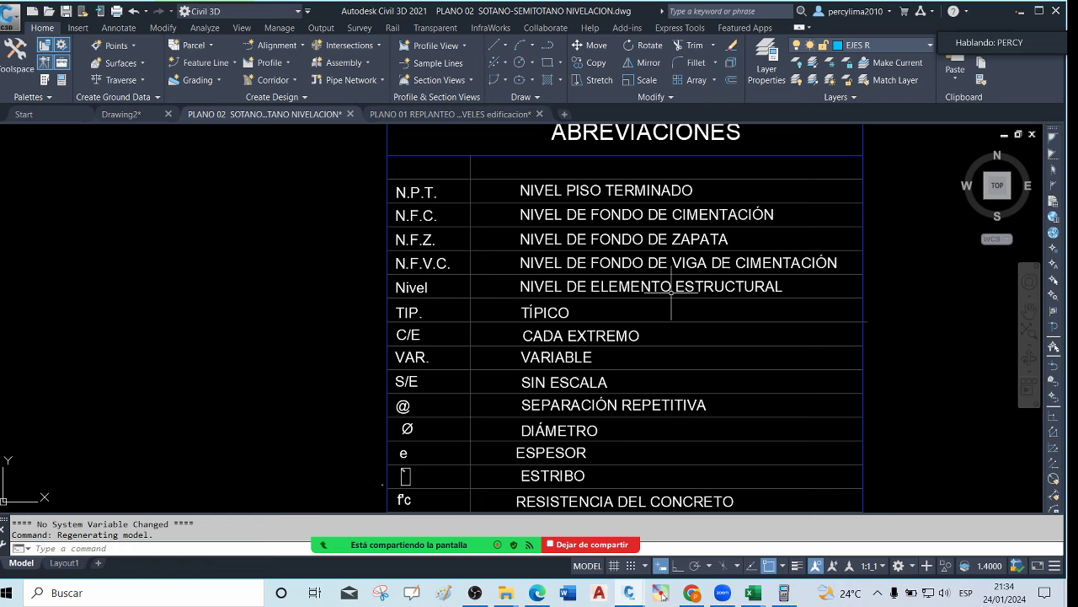
scroll(590, 318, "down", 2)
scroll(506, 318, "up", 1)
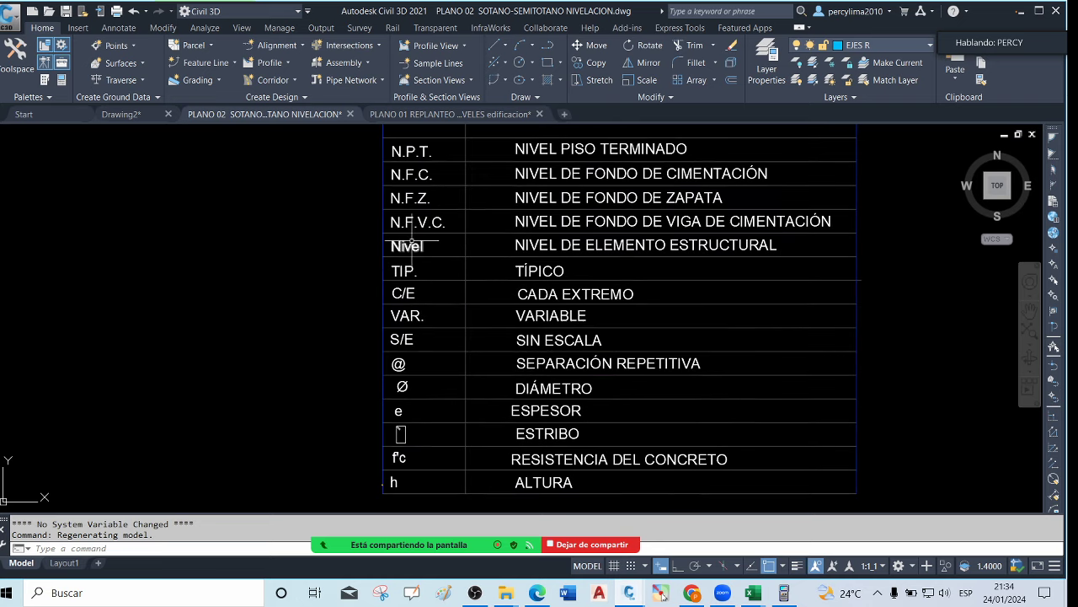
scroll(424, 317, "down", 2)
scroll(424, 317, "up", 2)
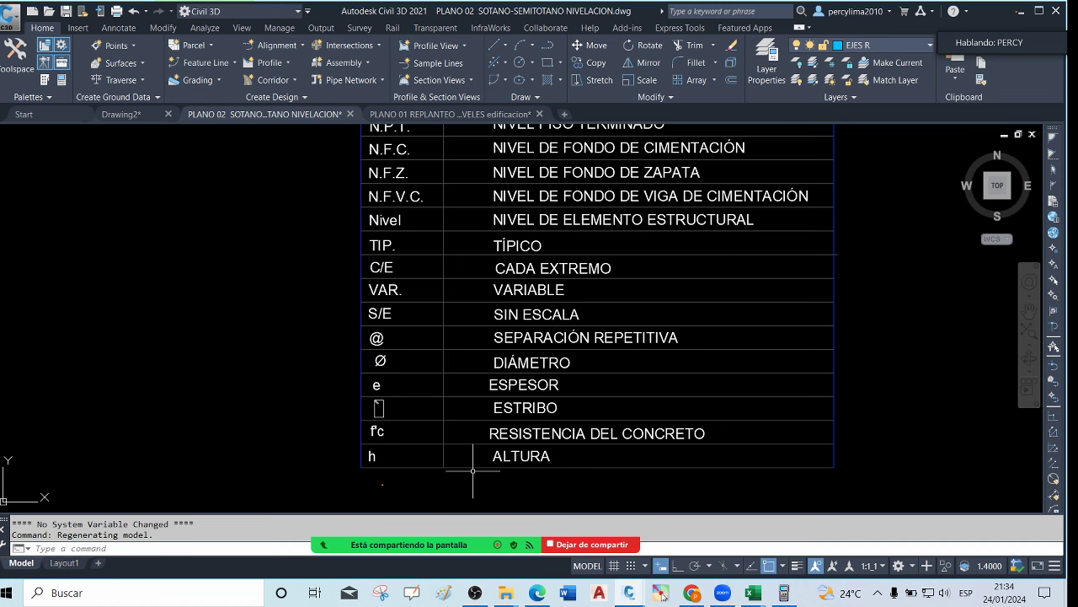
scroll(514, 463, "down", 2)
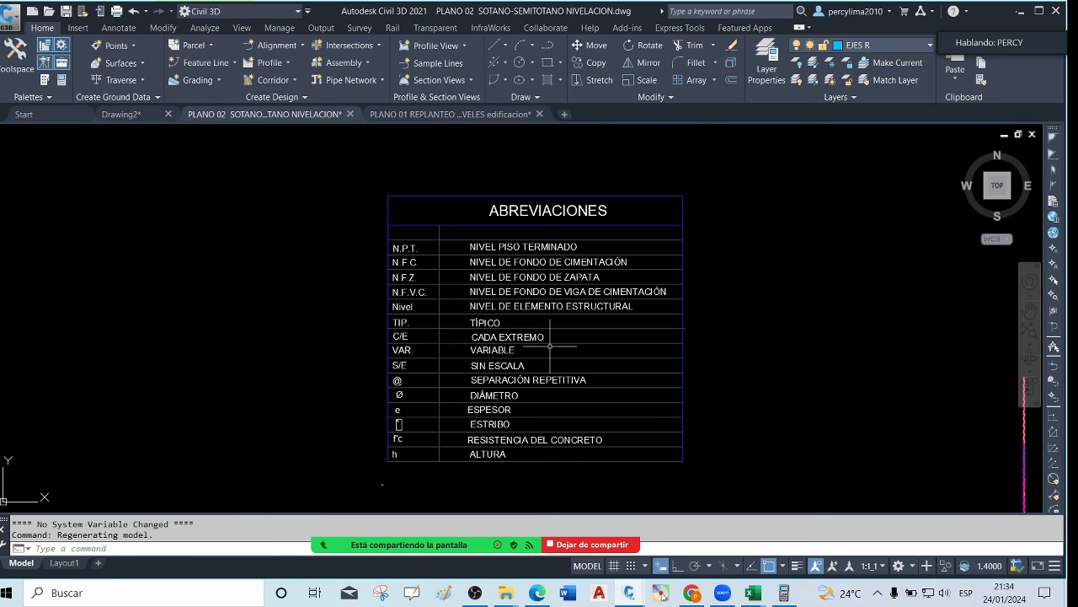
scroll(426, 247, "up", 5)
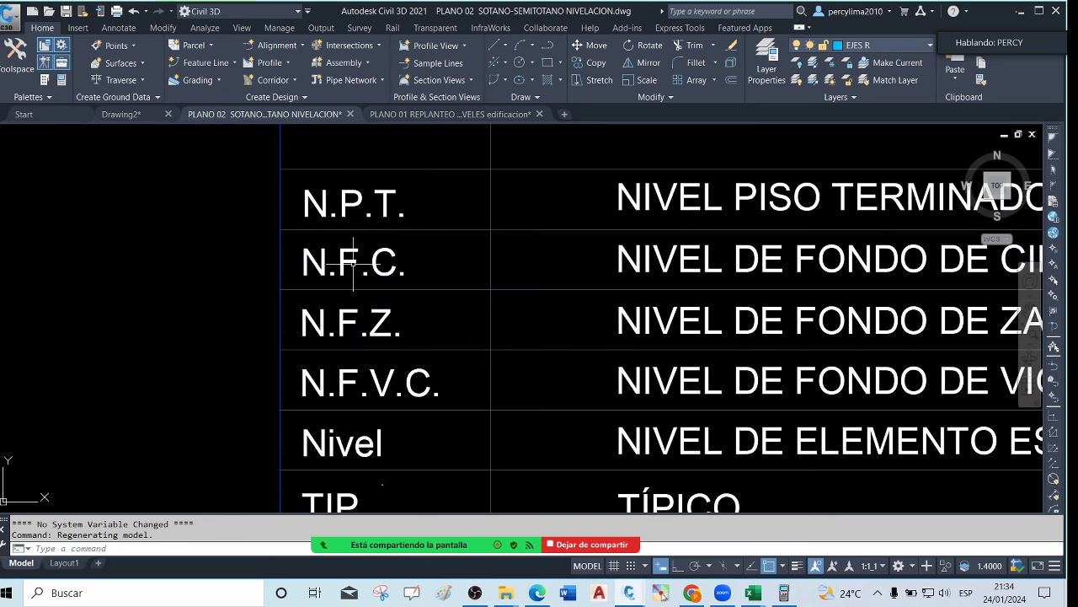
scroll(375, 321, "down", 4)
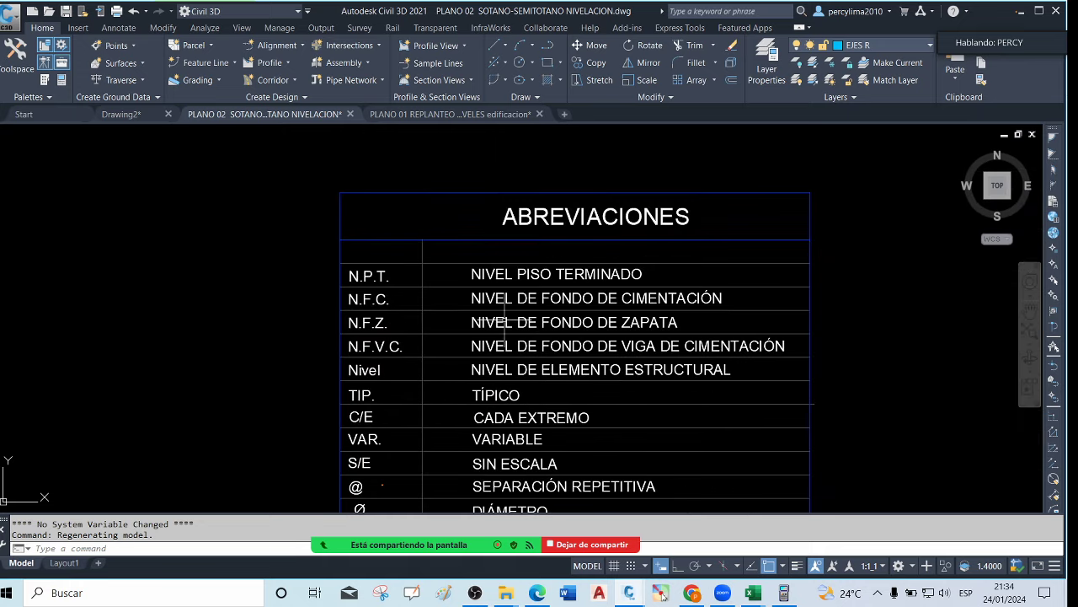
scroll(511, 323, "down", 6)
Window-select all objects of the CORTE A-A footing section
scroll(497, 237, "up", 6)
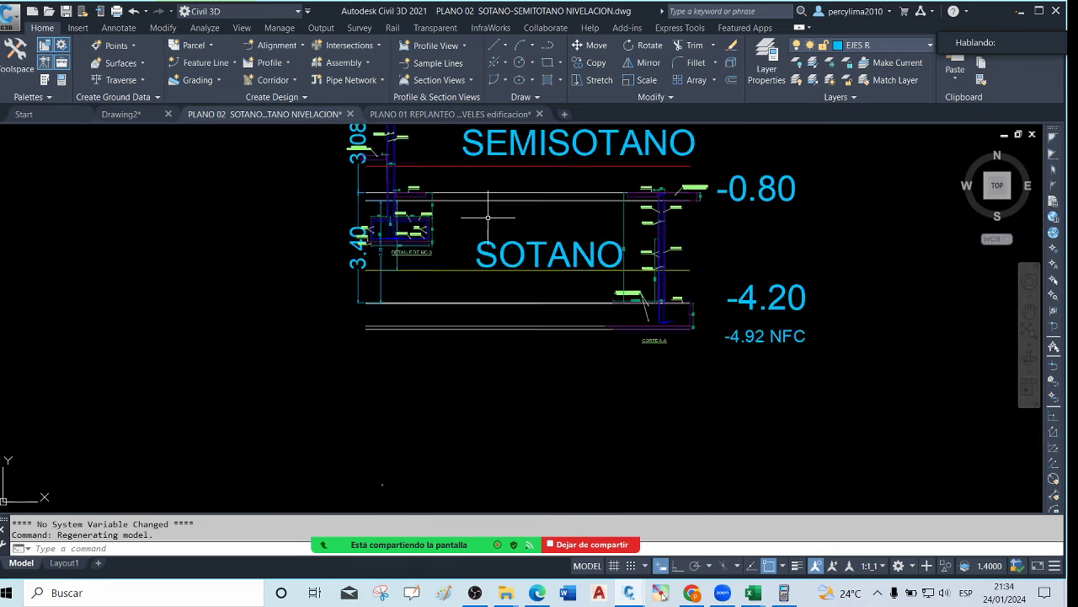
scroll(509, 326, "down", 2)
scroll(508, 327, "down", 8)
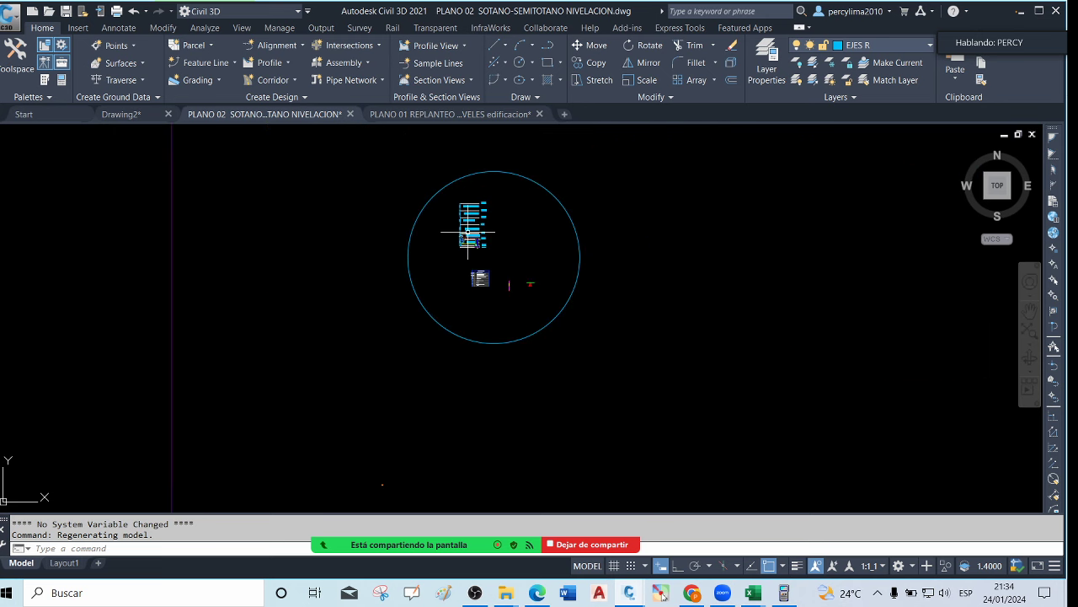
scroll(475, 259, "up", 10)
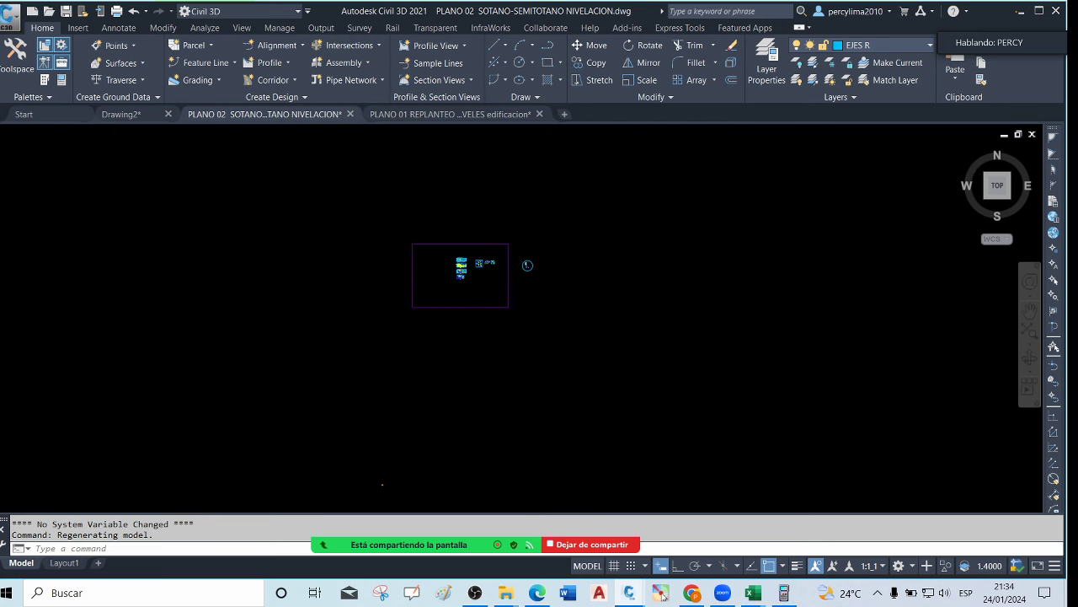
scroll(475, 259, "up", 2)
scroll(571, 241, "down", 4)
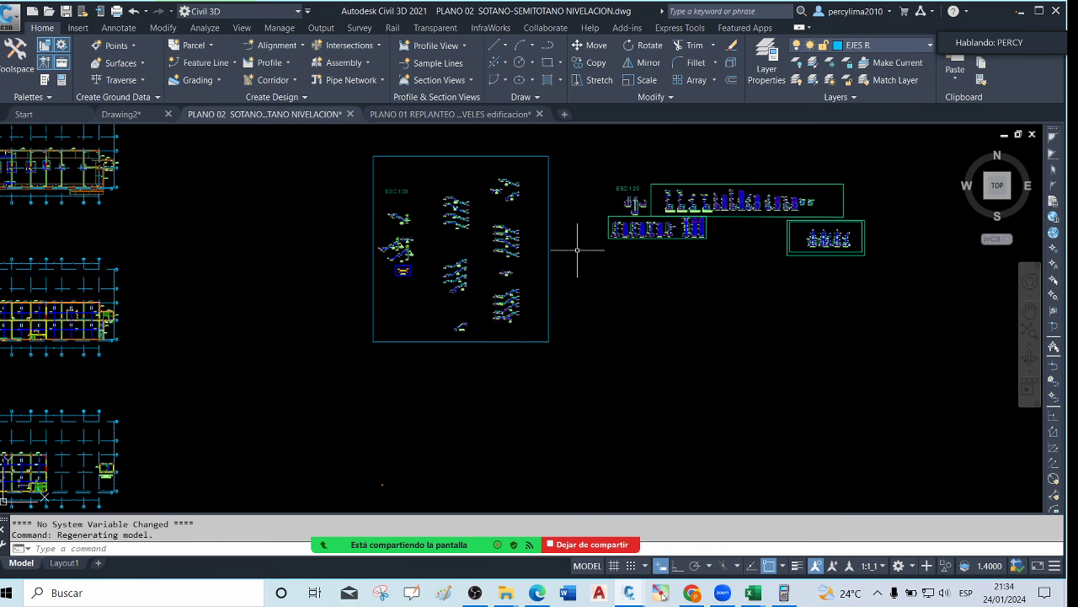
scroll(546, 248, "up", 8)
scroll(546, 248, "up", 3)
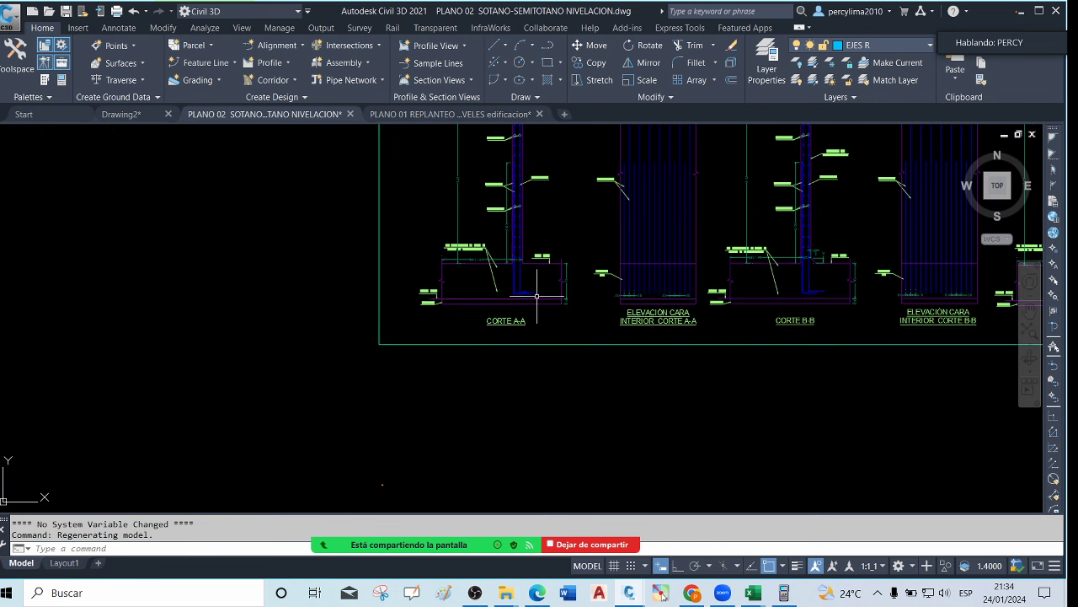
left_click(568, 339)
scroll(538, 258, "down", 3)
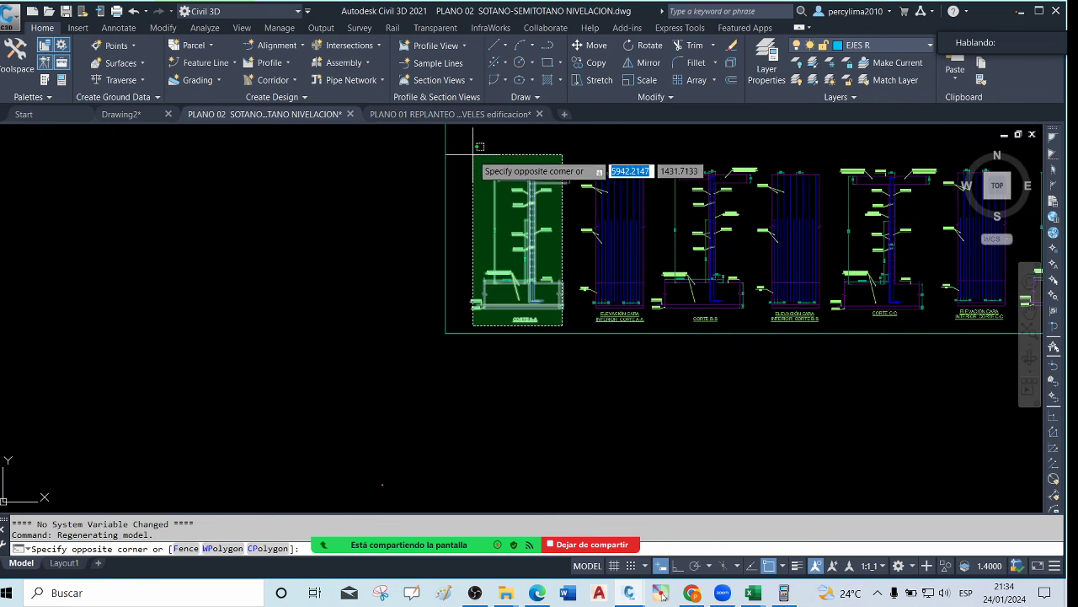
left_click(482, 173)
left_click(582, 318)
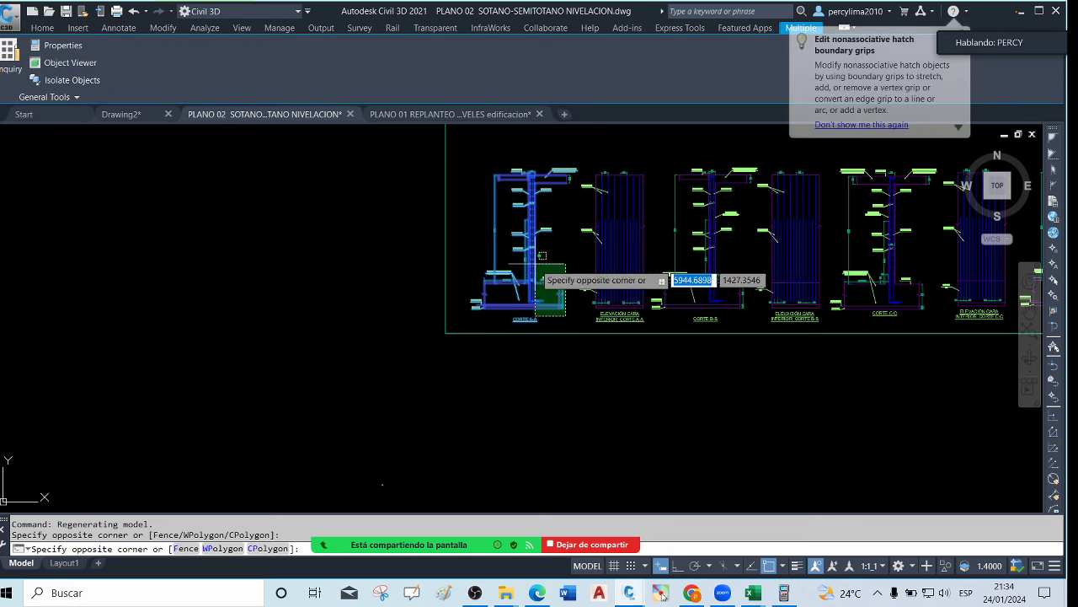
left_click(481, 170)
Copy the 123 selected section objects to the clipboard and paste them with Ctrl+V
right_click(479, 159)
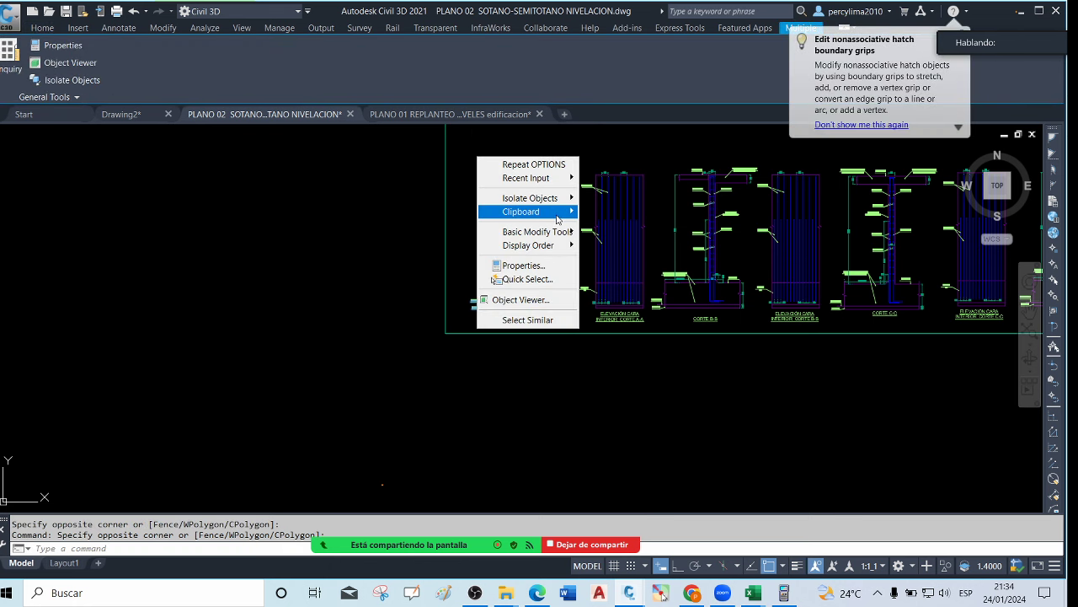
mouse_move(566, 214)
left_click(614, 228)
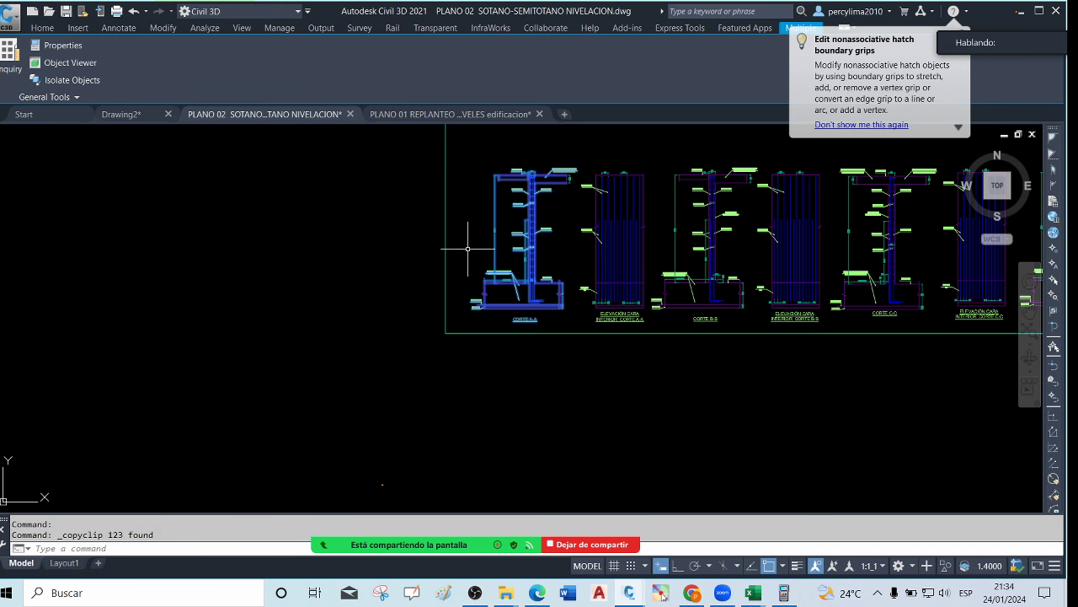
scroll(422, 245, "down", 6)
scroll(411, 247, "down", 2)
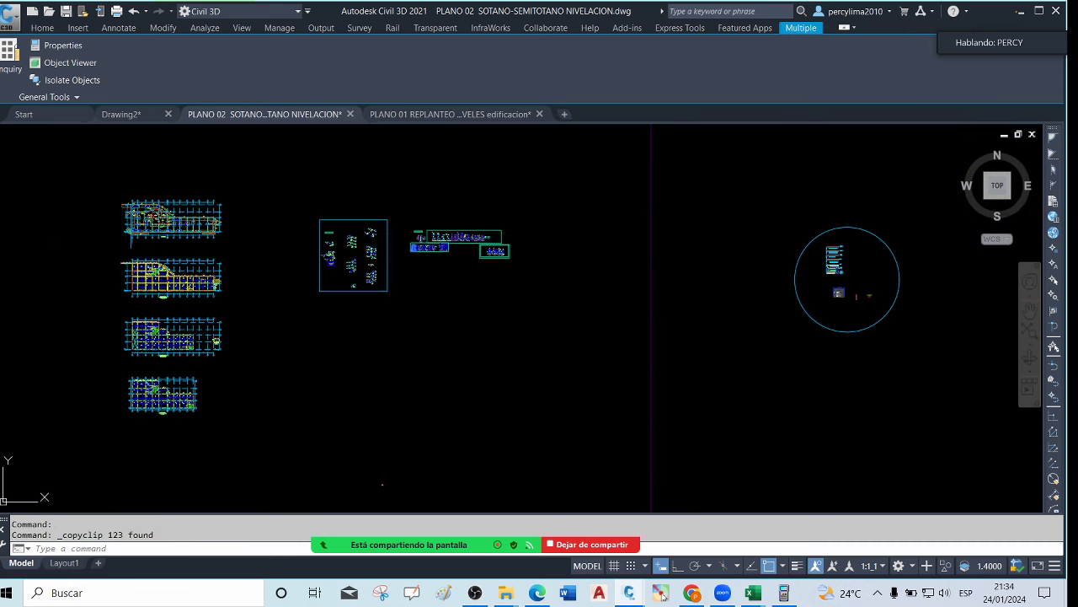
key("ctrl+v")
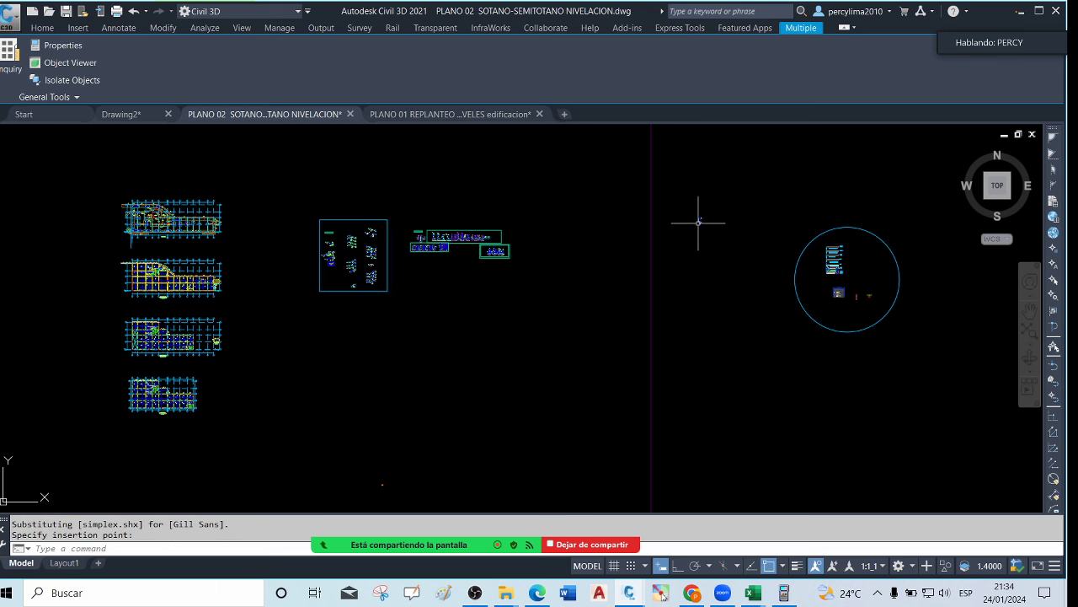
scroll(705, 232, "up", 3)
scroll(695, 202, "up", 4)
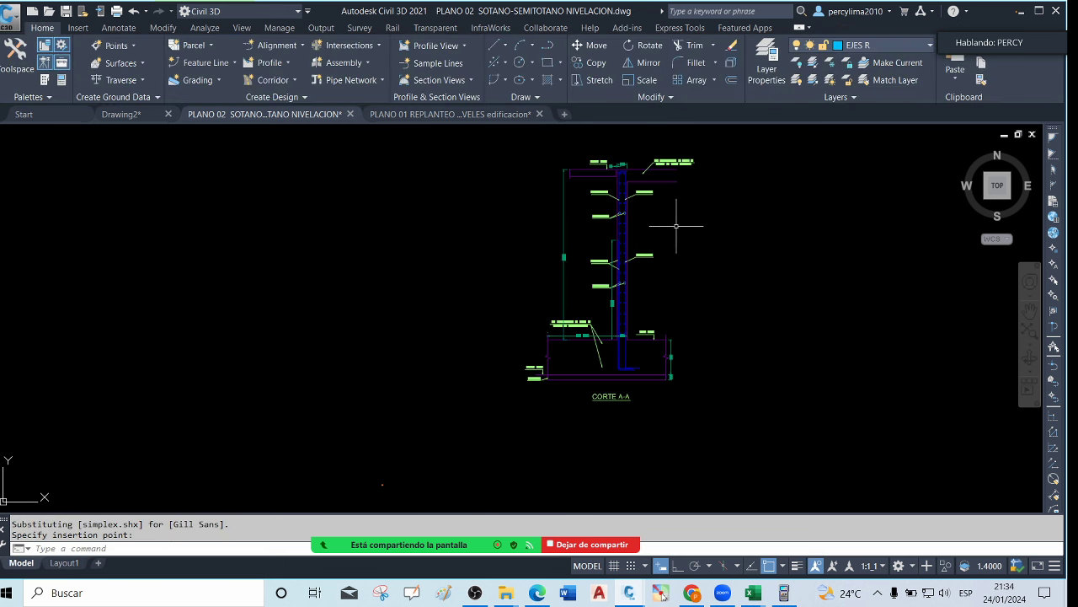
Through OP Options, set the 2D model space uniform background colour to White
type("op")
key("Return")
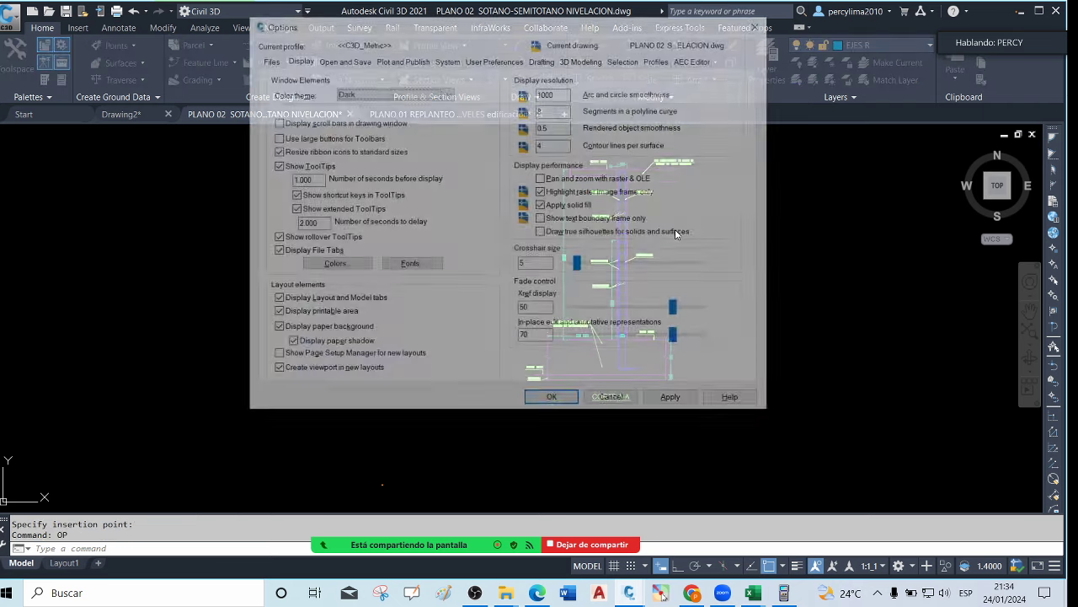
left_click(354, 266)
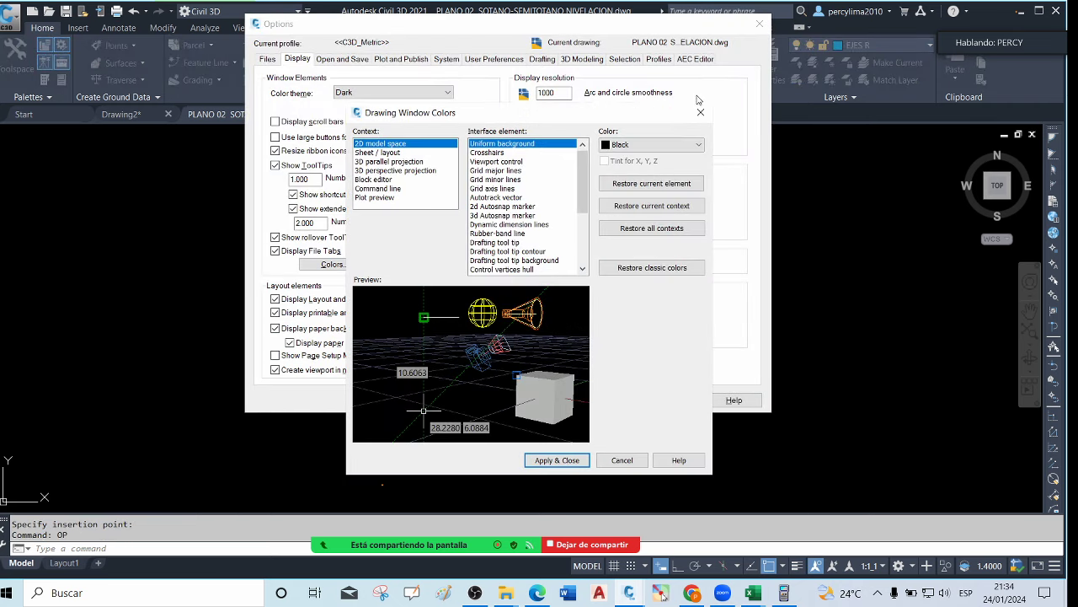
left_click(656, 145)
left_click(633, 224)
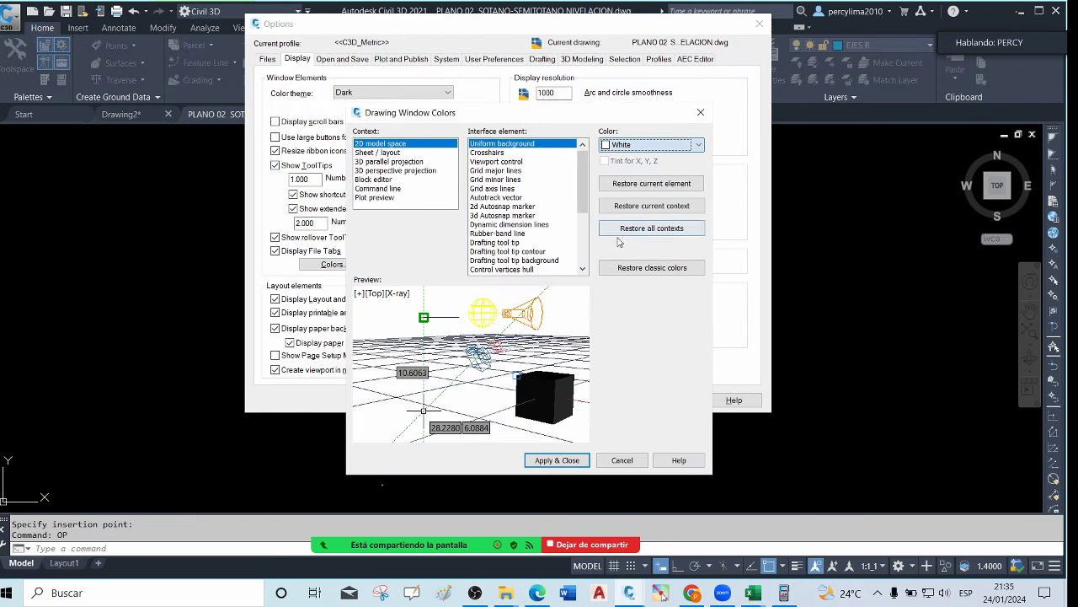
left_click(569, 460)
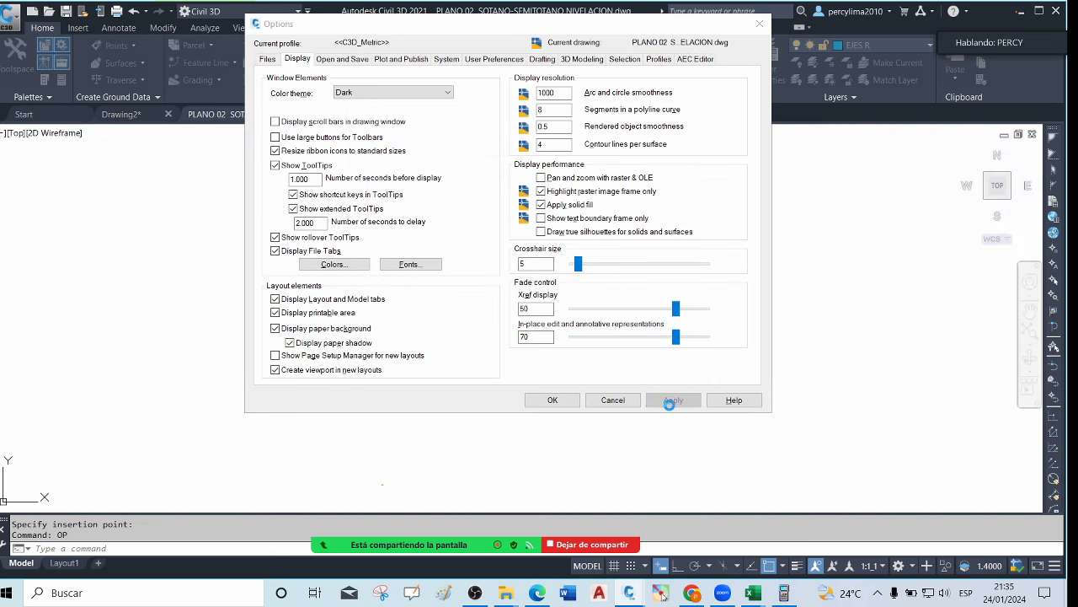
left_click(552, 400)
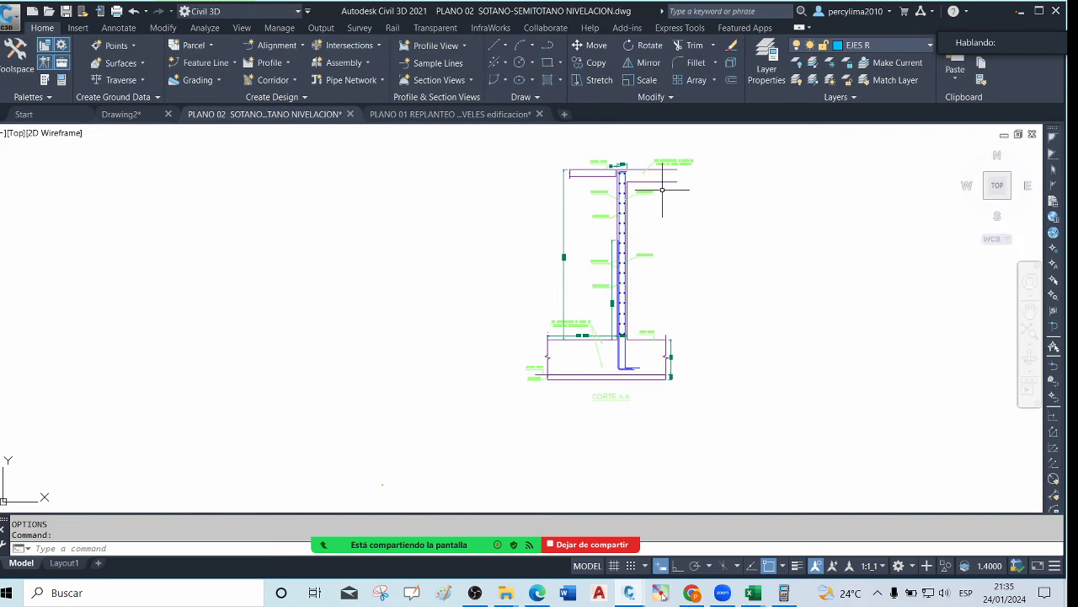
Pan and zoom so the CORTE A-A section and its label show on white
middle_click_drag(638, 289, 559, 255)
scroll(413, 308, "down", 2)
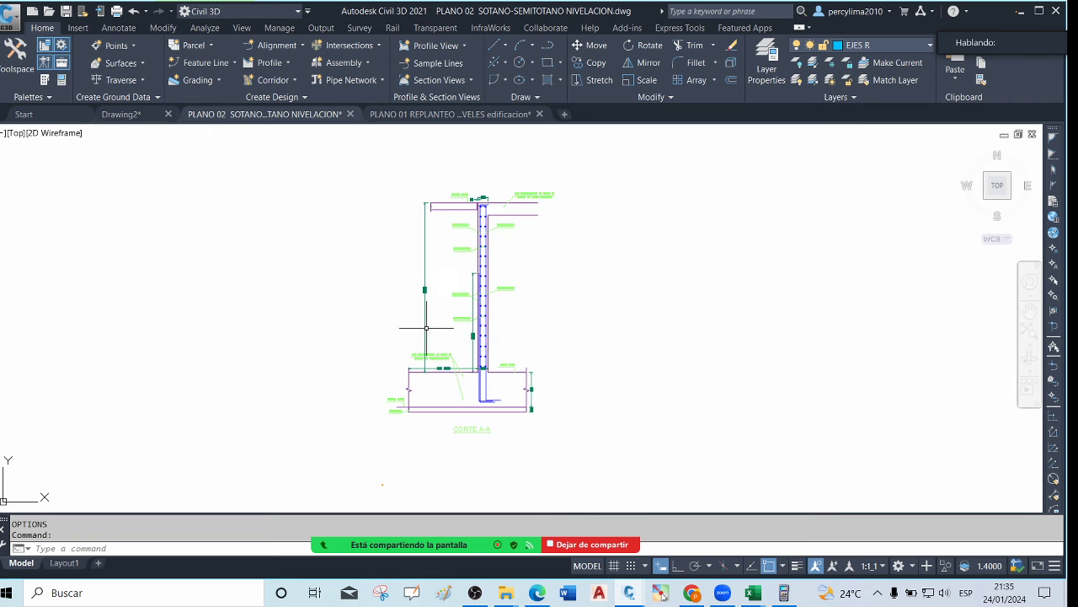
scroll(511, 306, "up", 4)
scroll(506, 337, "down", 4)
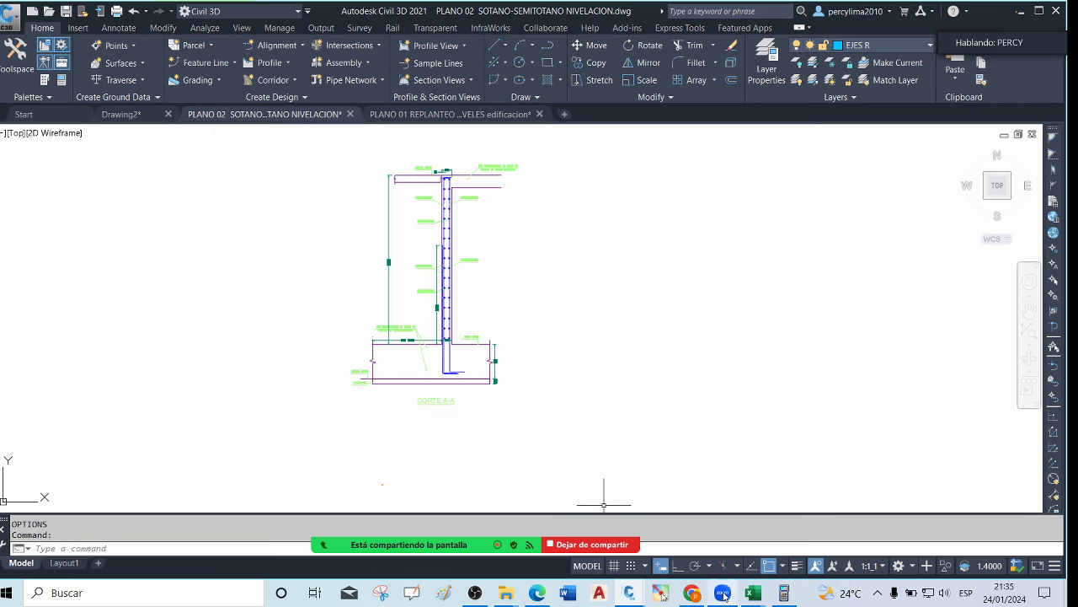
mouse_move(502, 543)
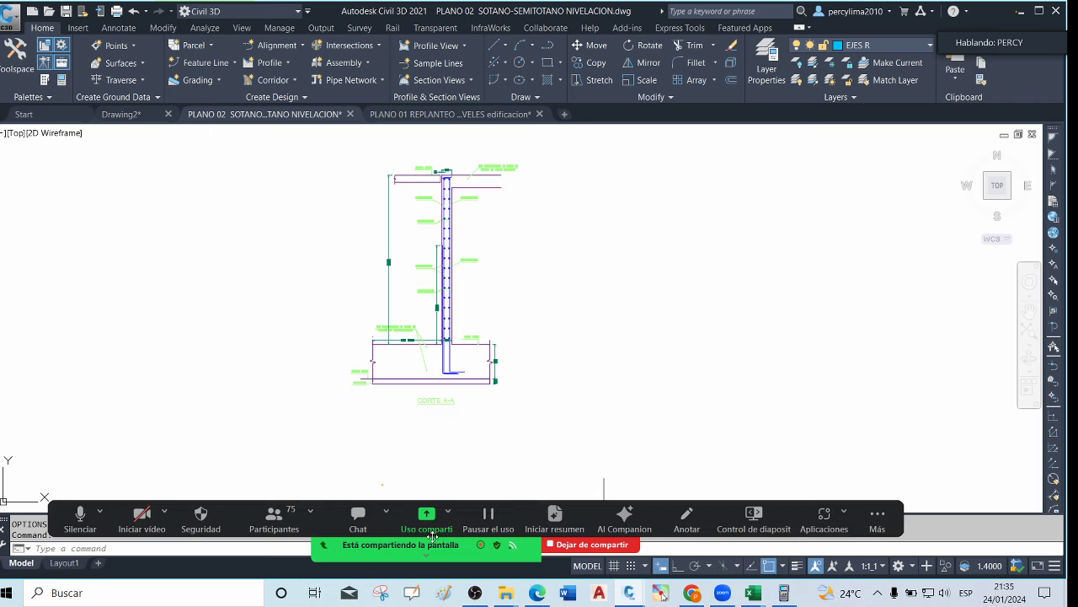
left_click(586, 371)
scroll(463, 254, "up", 4)
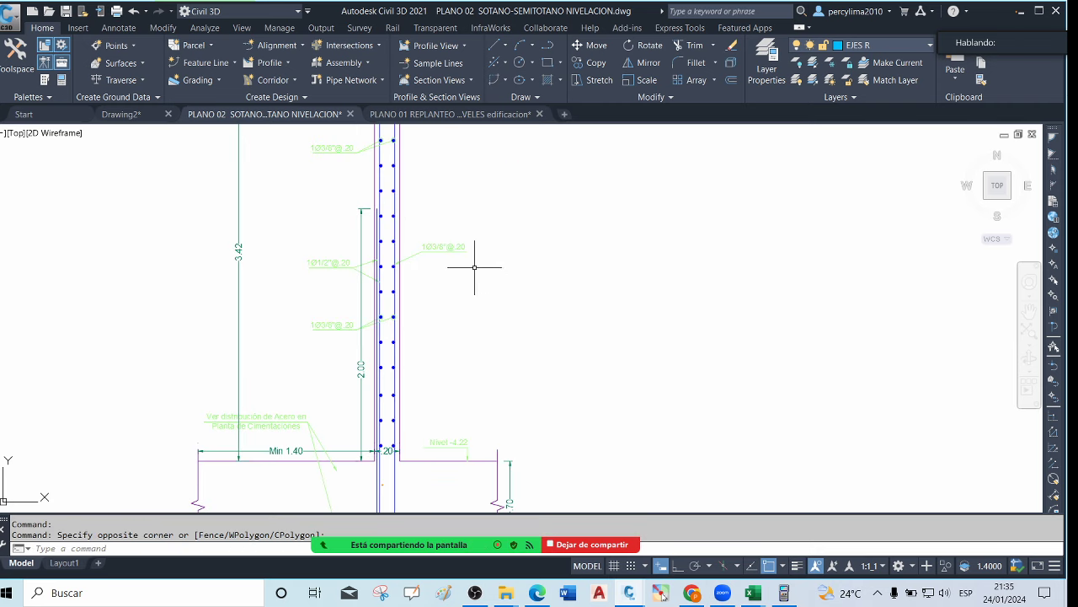
scroll(481, 265, "down", 4)
scroll(448, 286, "down", 2)
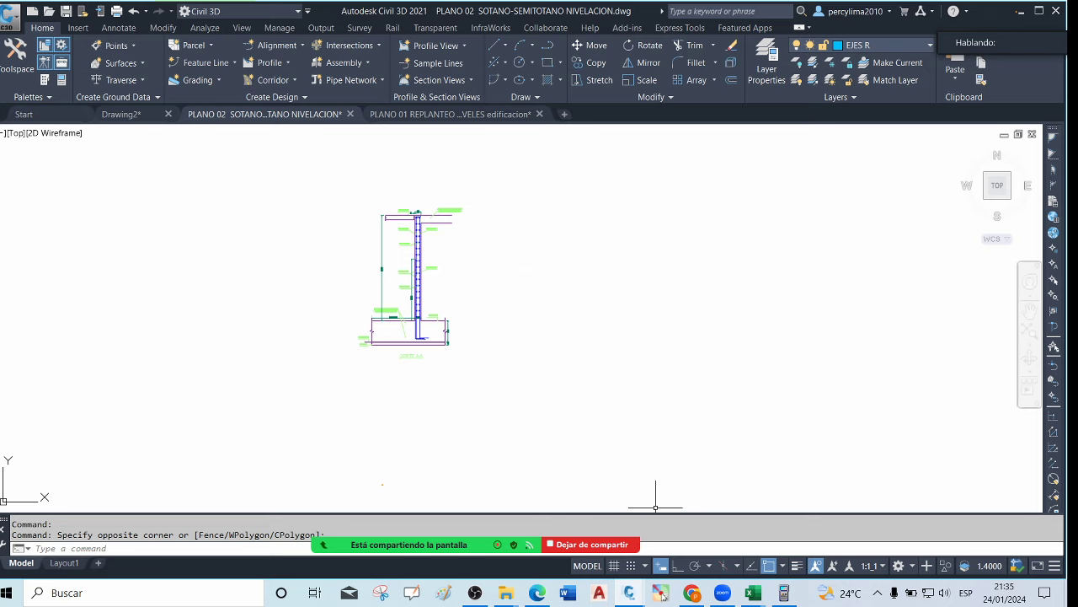
Copy the magenta leveling rod and tripod with CO, placing them beside the CORTE A-A wall section
scroll(573, 329, "down", 5)
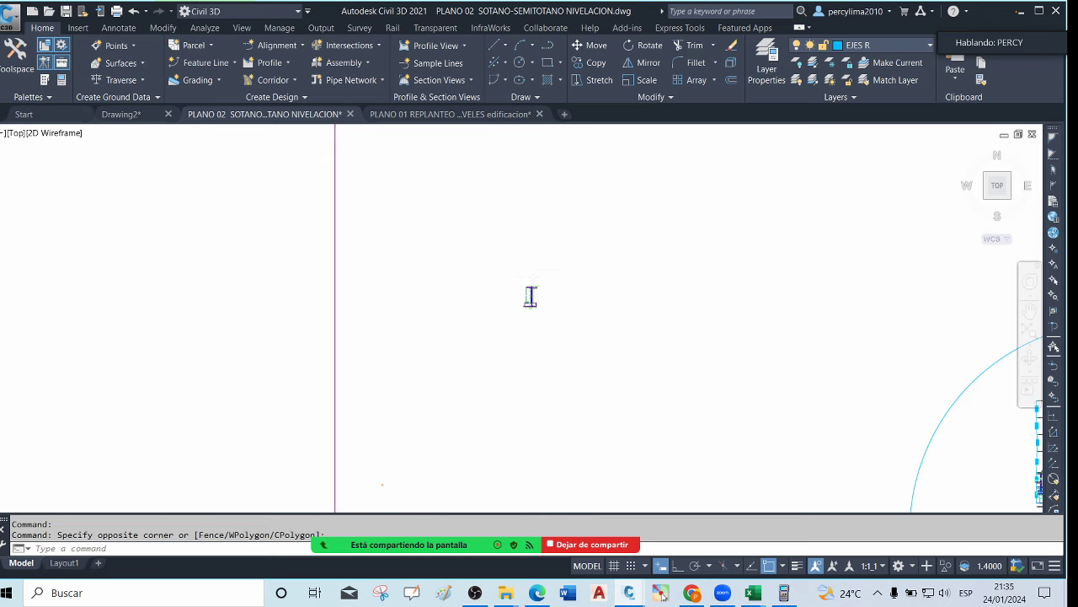
middle_click_drag(531, 282, 758, 375)
scroll(780, 383, "up", 5)
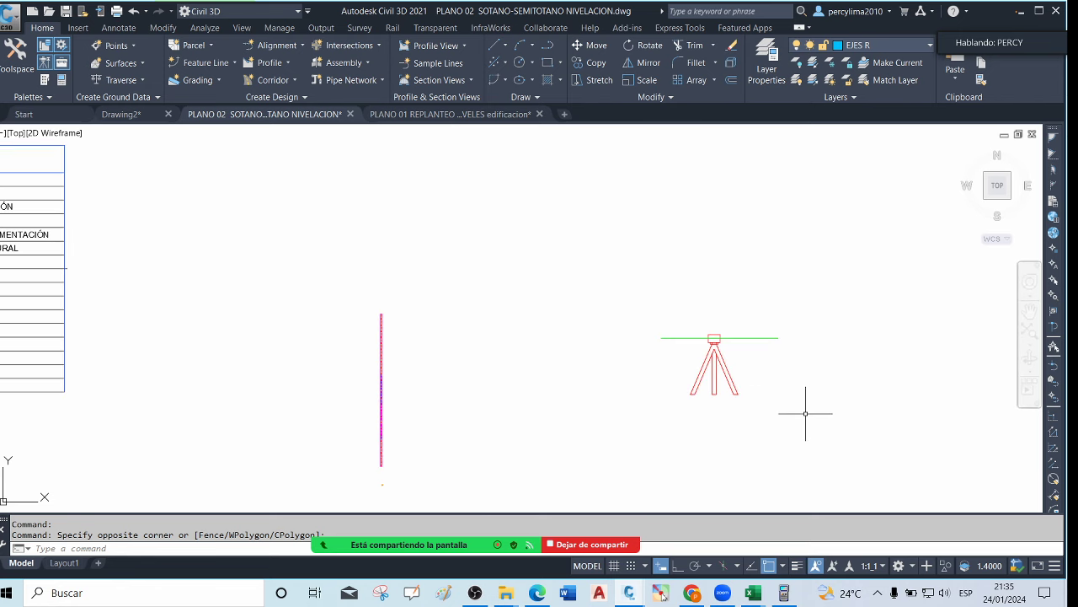
left_click(689, 302)
left_click(551, 432)
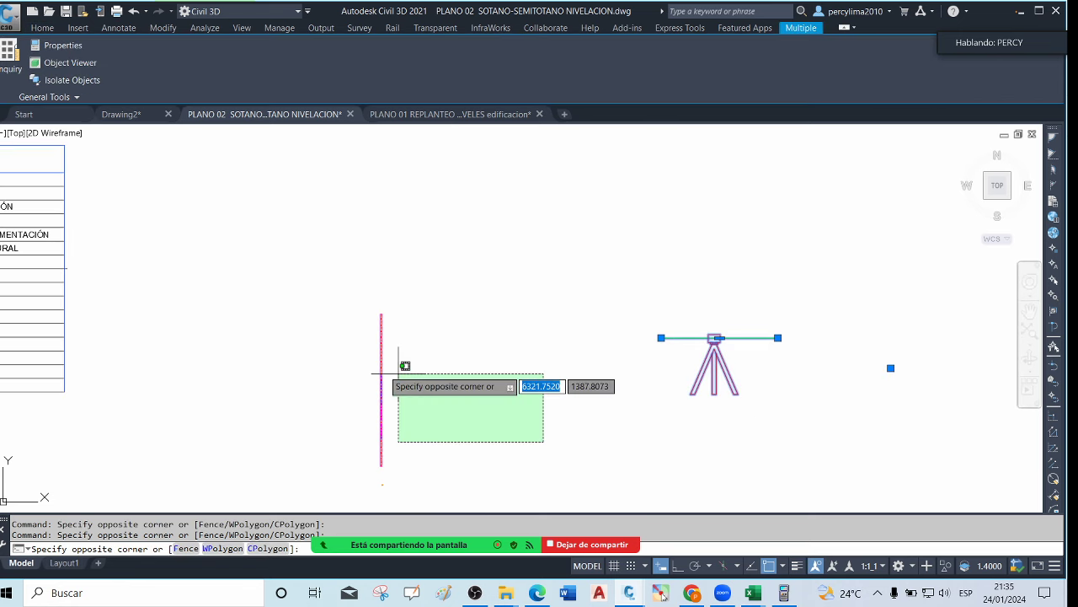
left_click(385, 361)
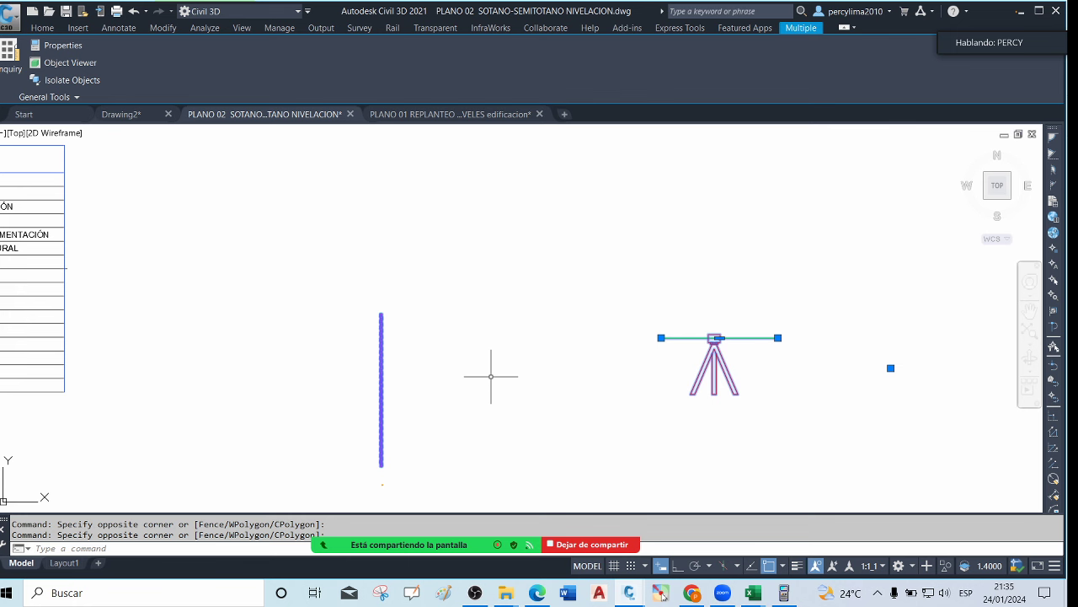
type("co")
key("Return")
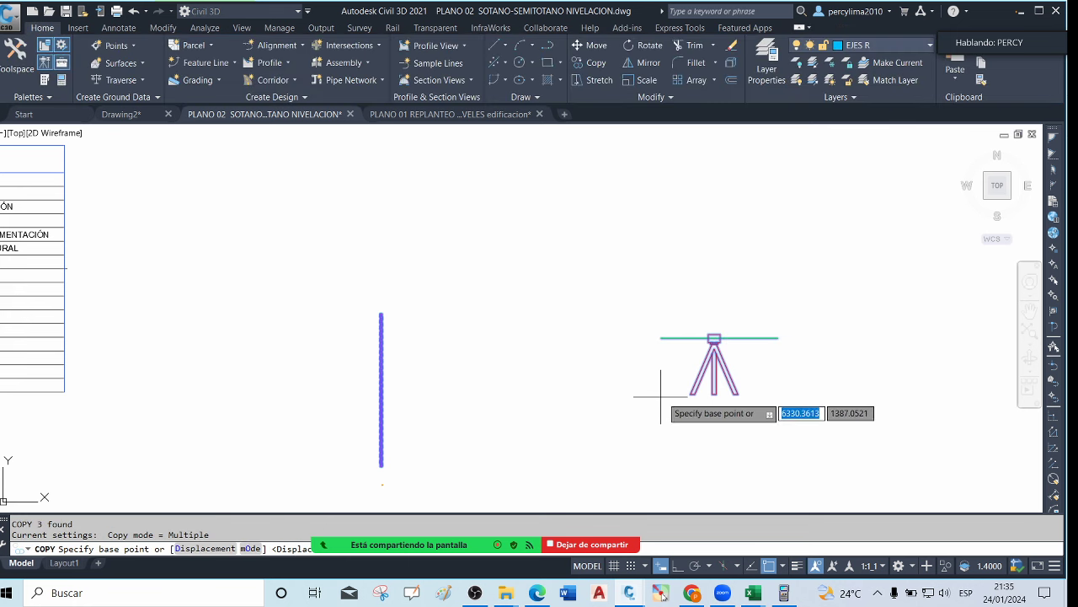
left_click(691, 393)
scroll(691, 379, "down", 6)
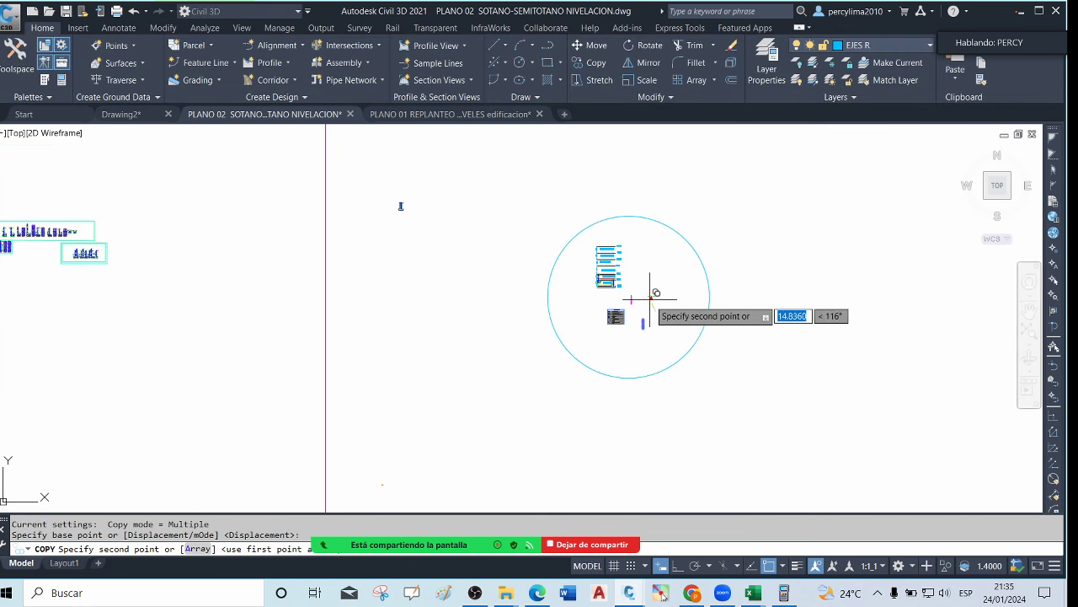
scroll(455, 203, "up", 4)
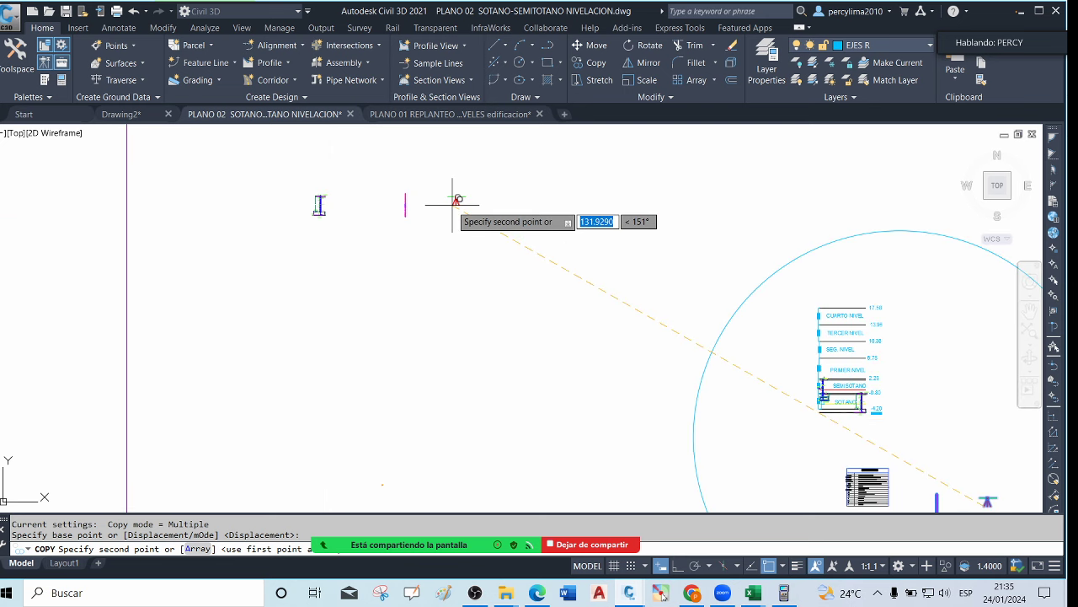
left_click(400, 203)
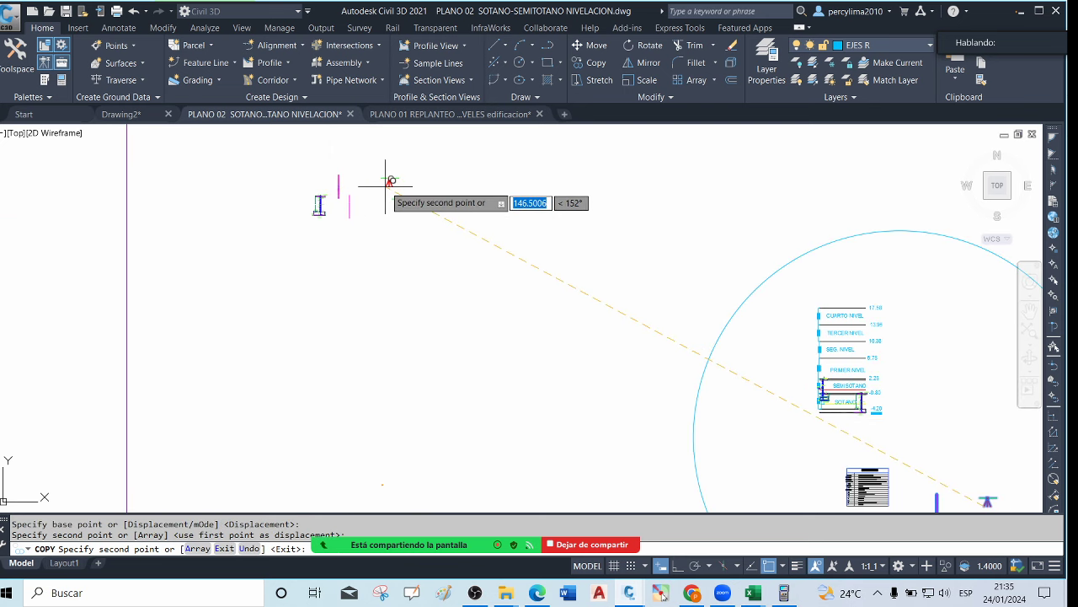
key("Escape")
scroll(378, 191, "up", 4)
scroll(329, 205, "up", 5)
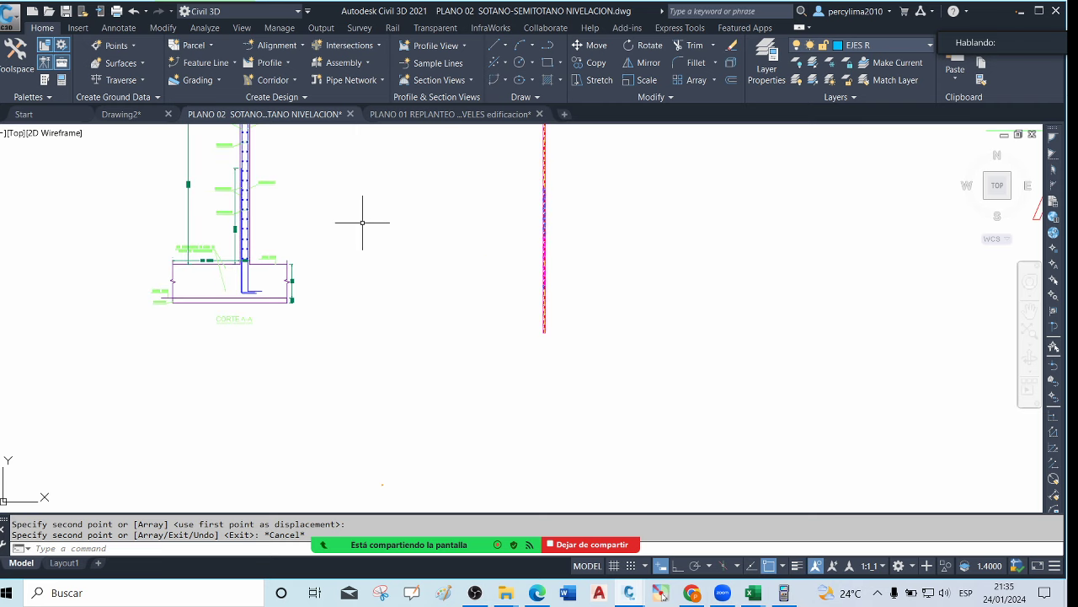
scroll(353, 228, "down", 4)
scroll(375, 238, "up", 2)
scroll(251, 294, "up", 4)
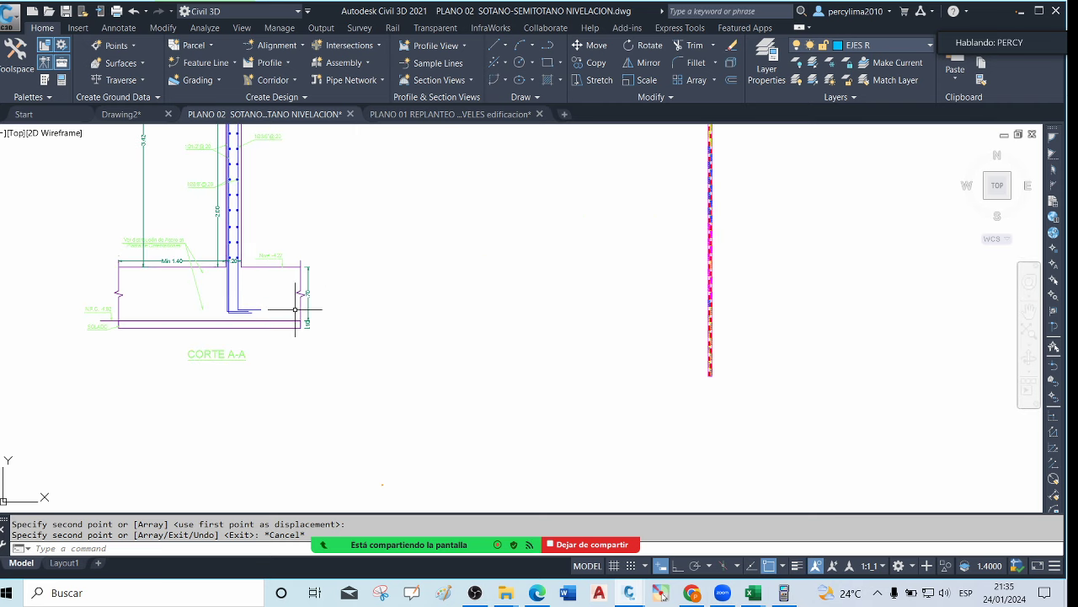
scroll(299, 320, "up", 4)
scroll(299, 318, "down", 4)
scroll(306, 295, "up", 4)
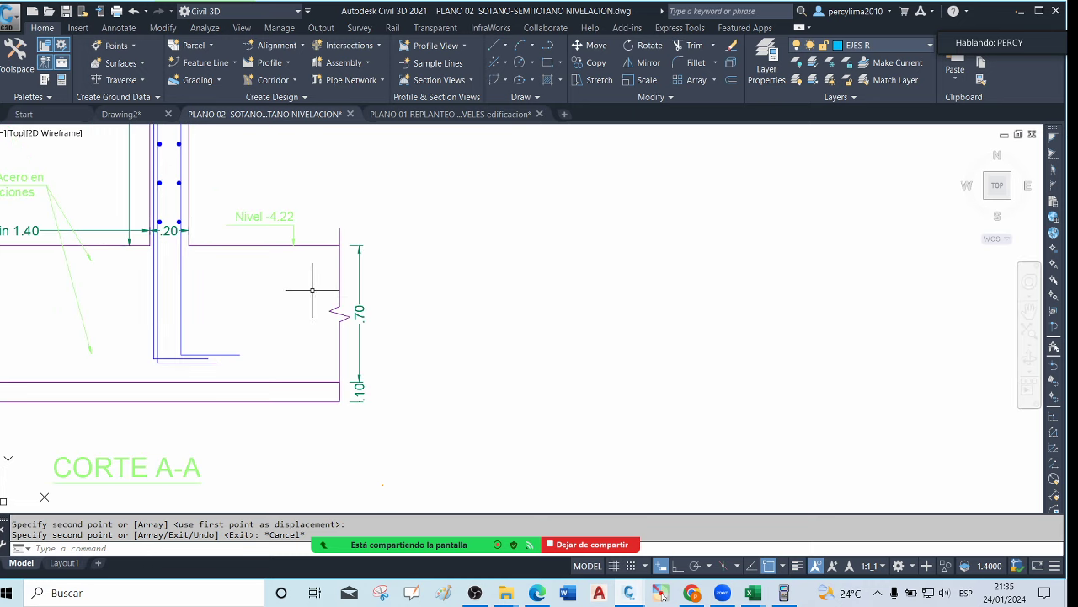
scroll(298, 308, "down", 4)
scroll(298, 309, "down", 4)
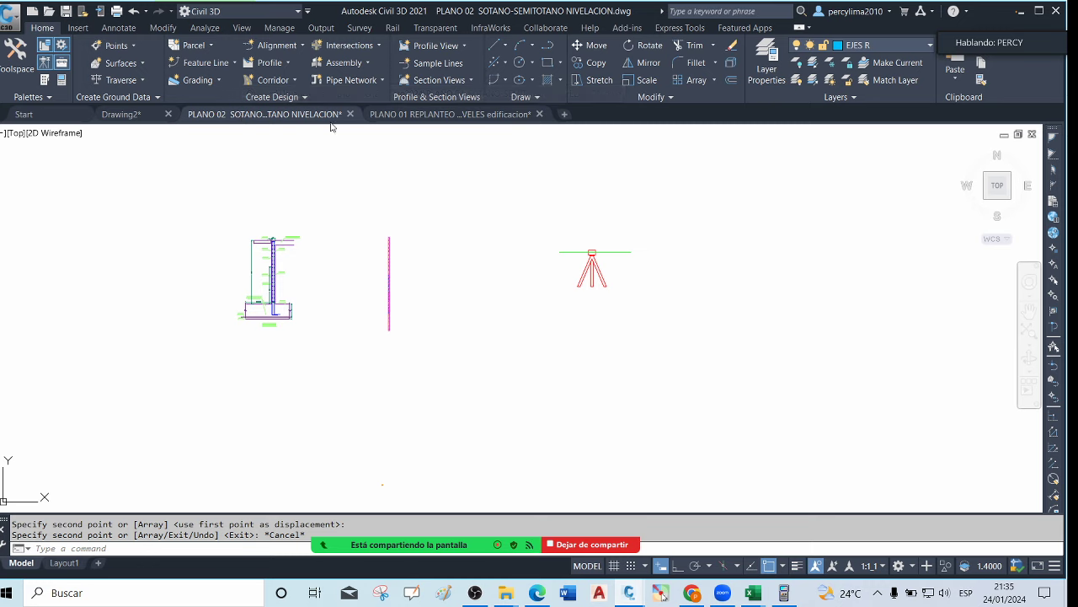
In PLANO 01 REPLANTEO, copy the leveling profile and its circle to the clipboard
left_click(396, 118)
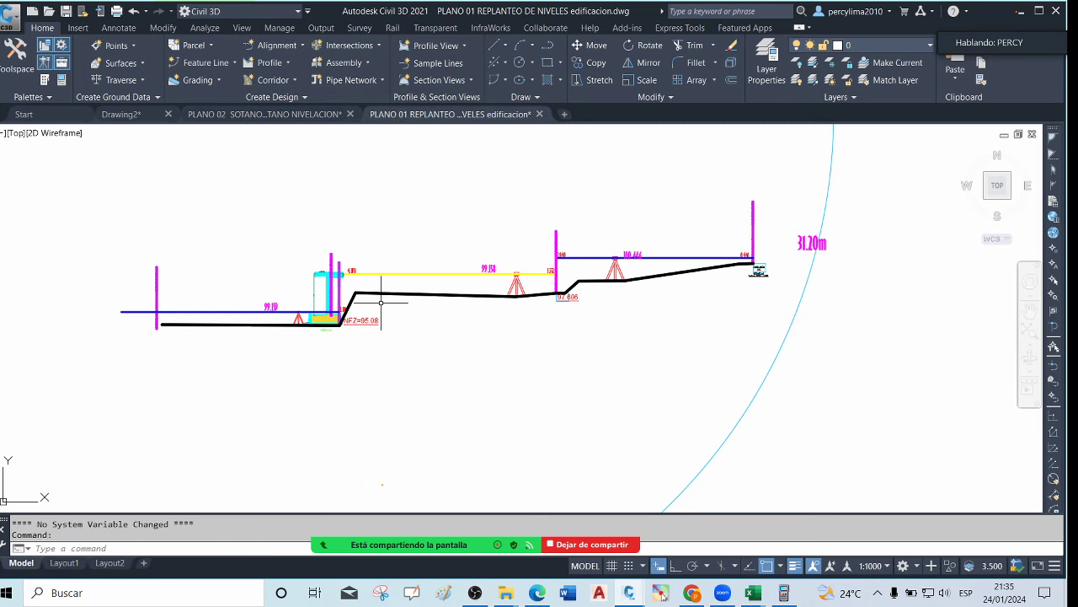
scroll(341, 310, "up", 2)
scroll(657, 293, "up", 1)
scroll(698, 299, "down", 3)
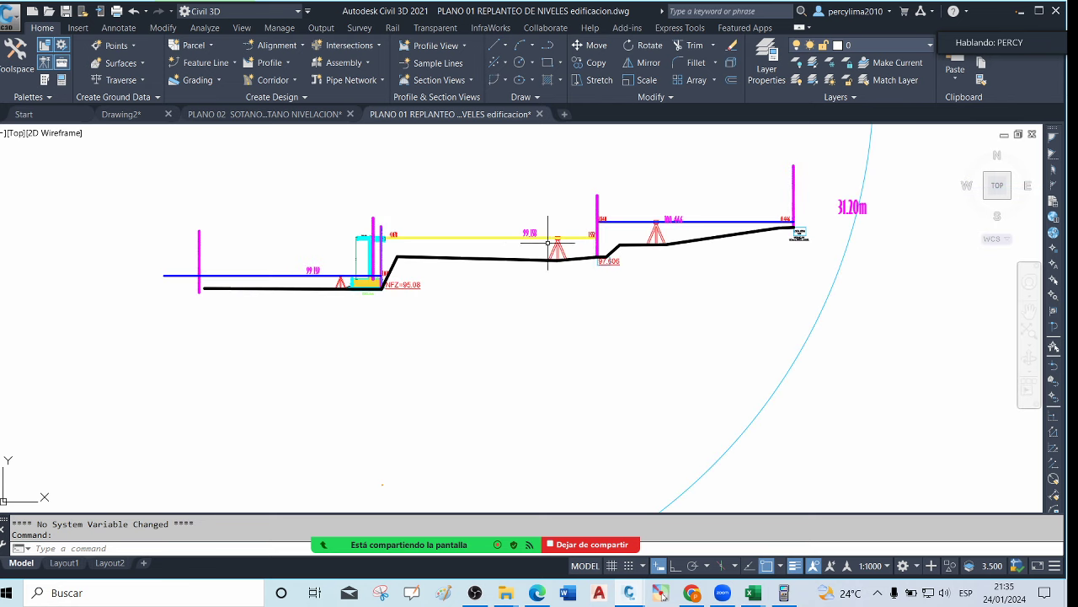
scroll(632, 255, "up", 4)
scroll(580, 268, "down", 5)
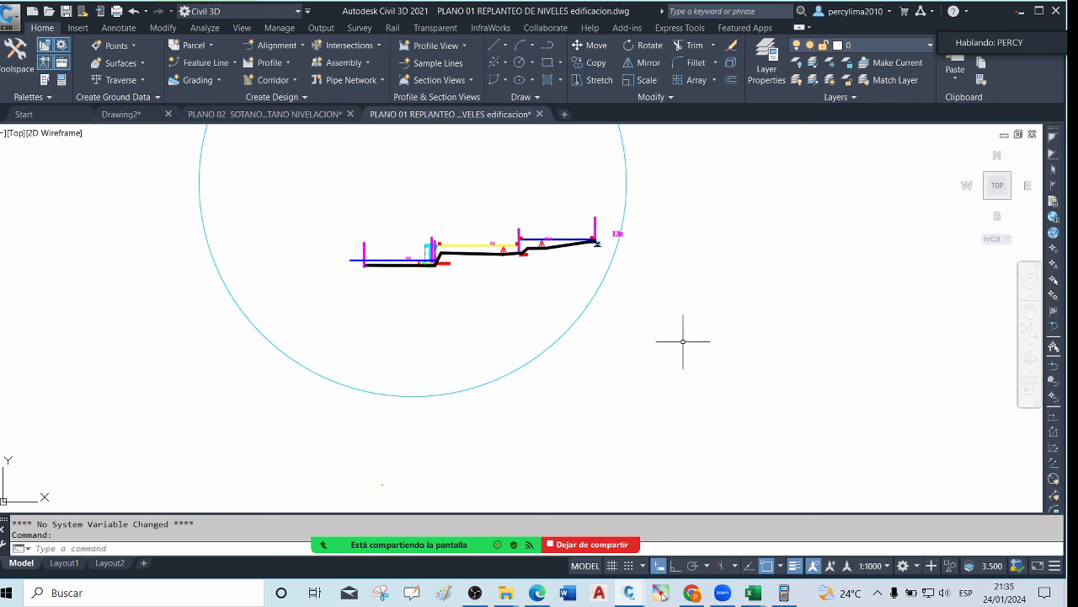
left_click(684, 325)
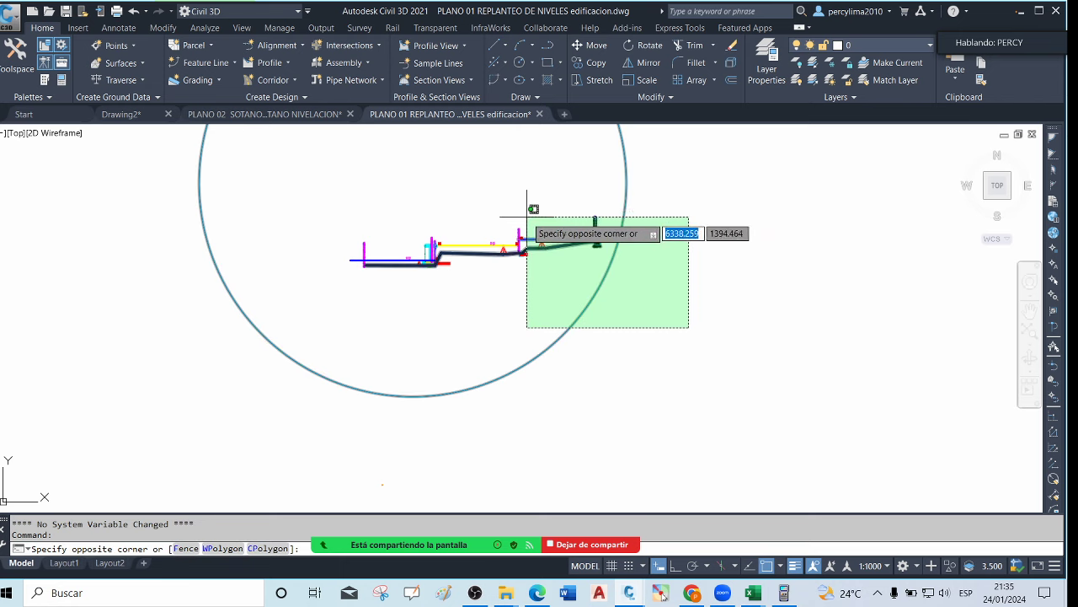
left_click(482, 200)
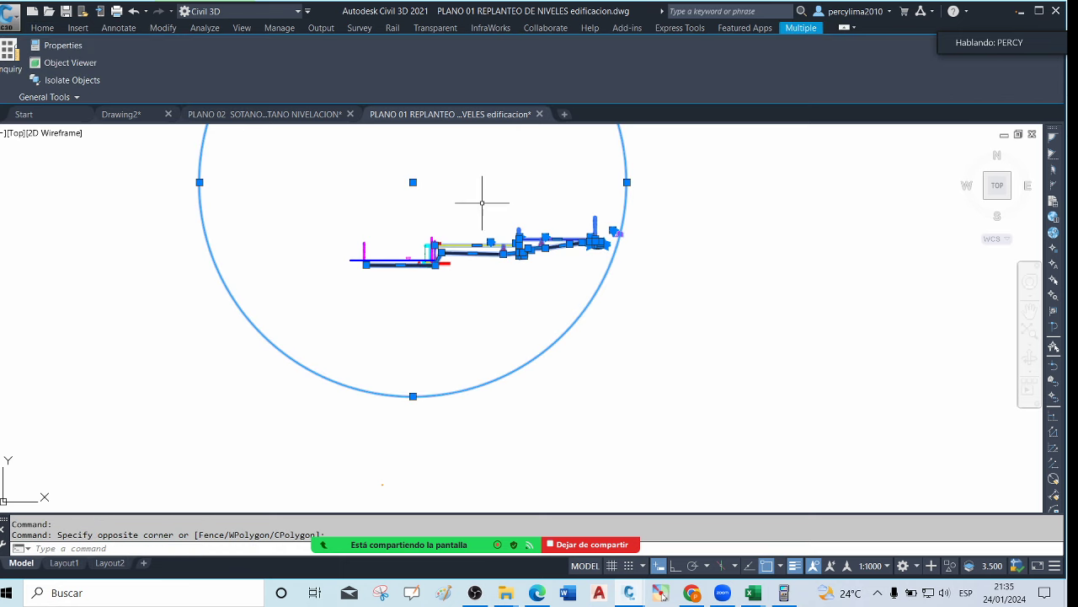
right_click(668, 224)
mouse_move(722, 266)
left_click(821, 279)
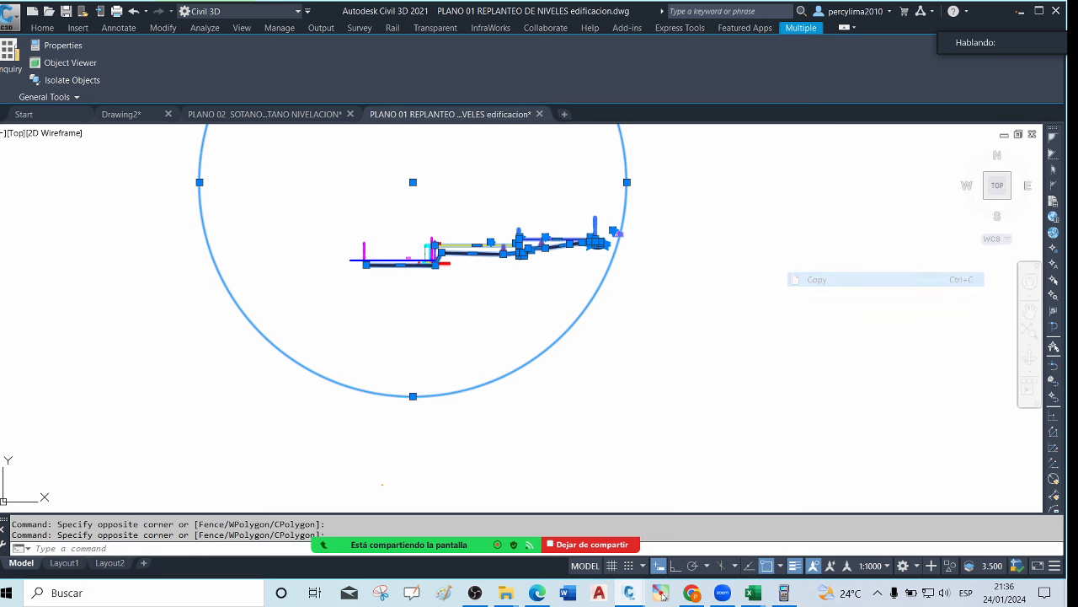
Paste the profile into PLANO 02 above the wall section
left_click(300, 115)
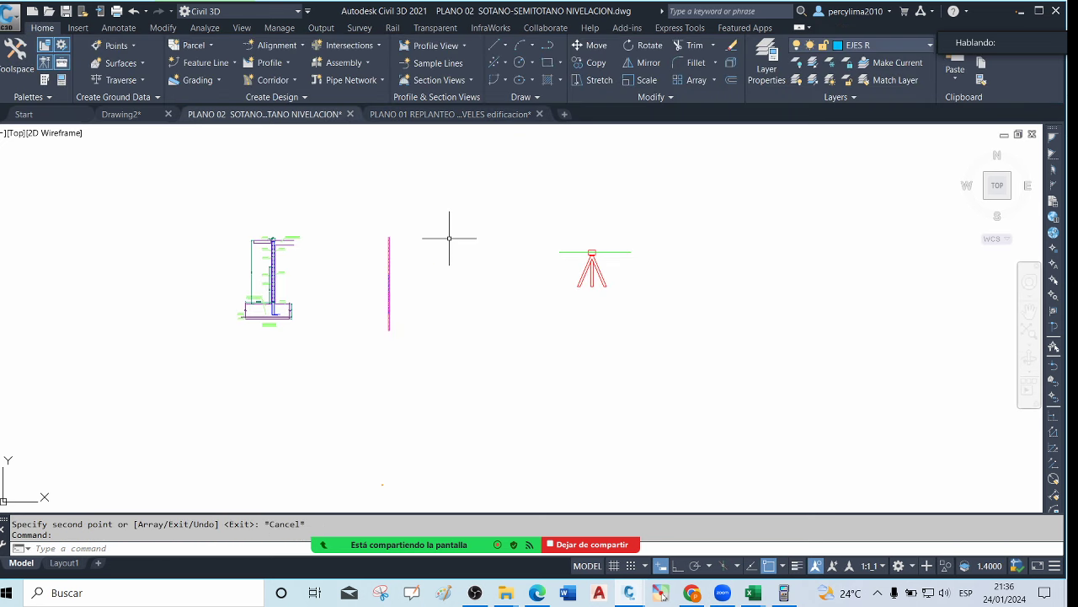
key("ctrl+v")
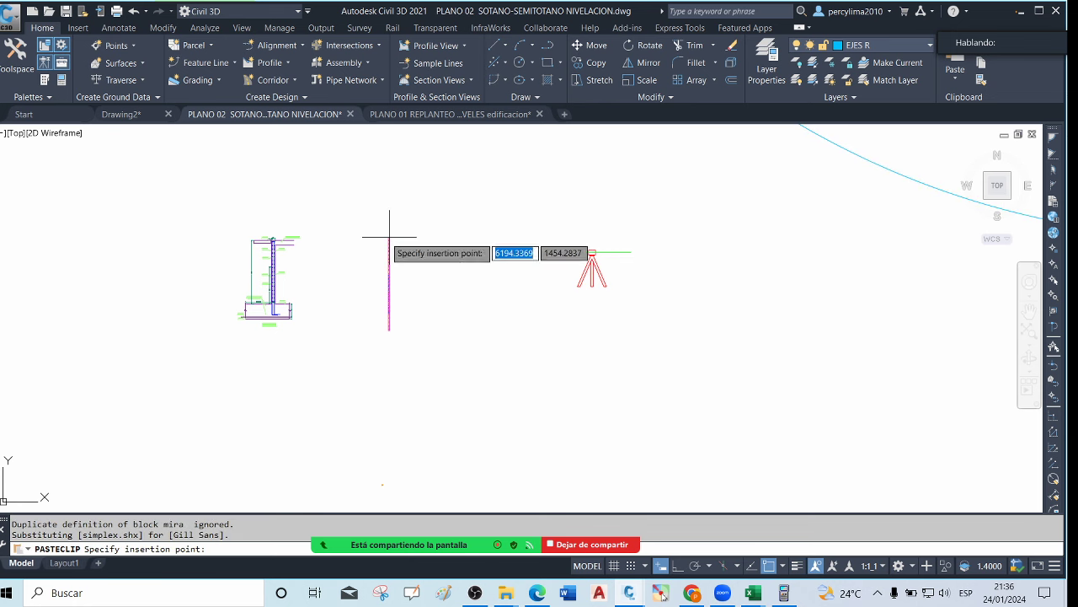
scroll(397, 252, "down", 4)
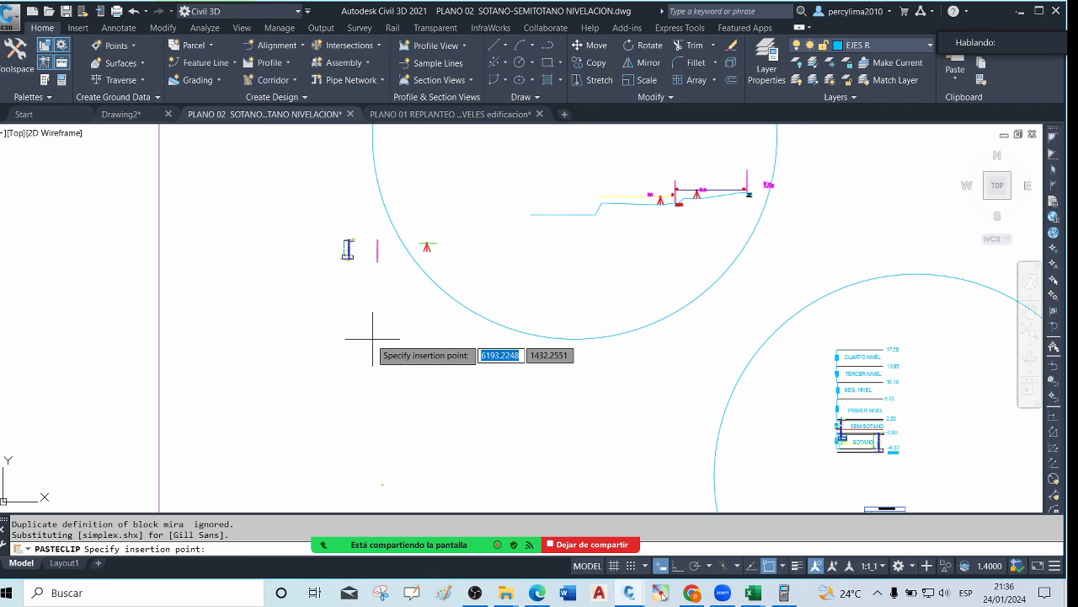
left_click(381, 339)
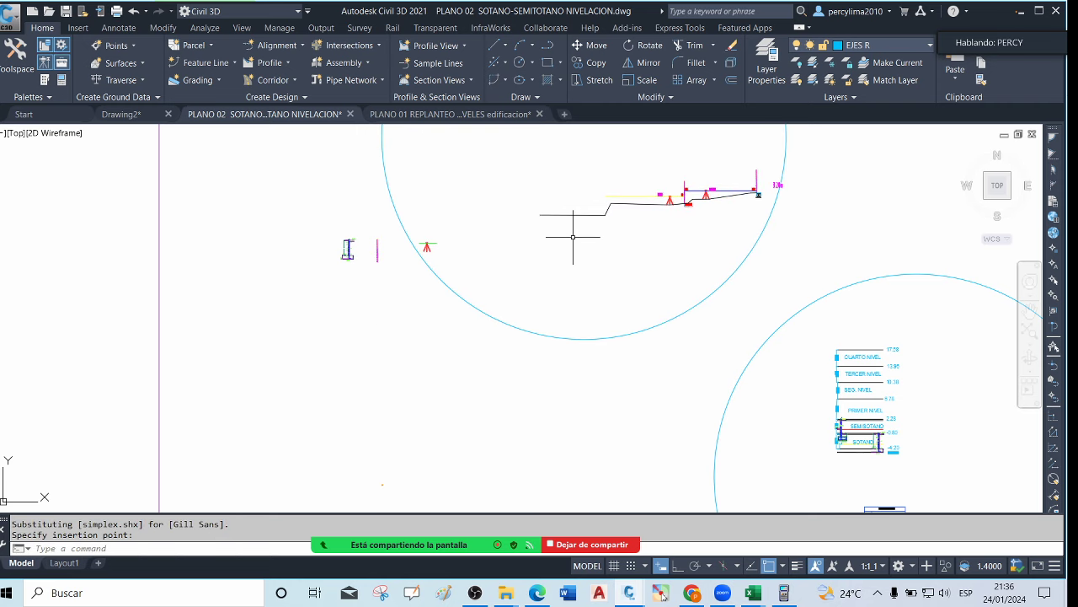
scroll(710, 205, "up", 5)
scroll(593, 262, "up", 2)
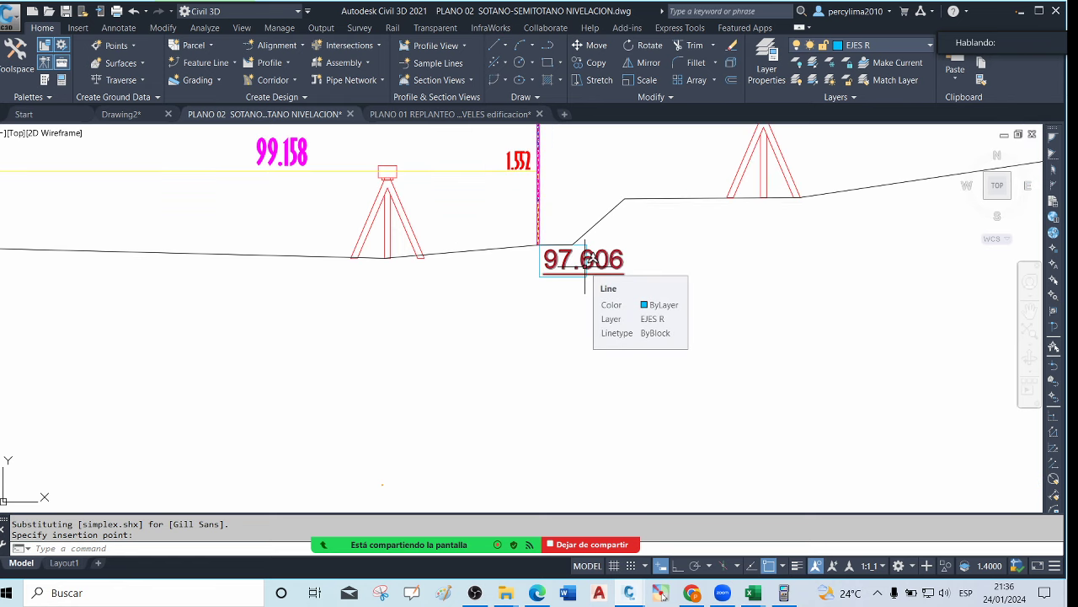
scroll(587, 261, "down", 6)
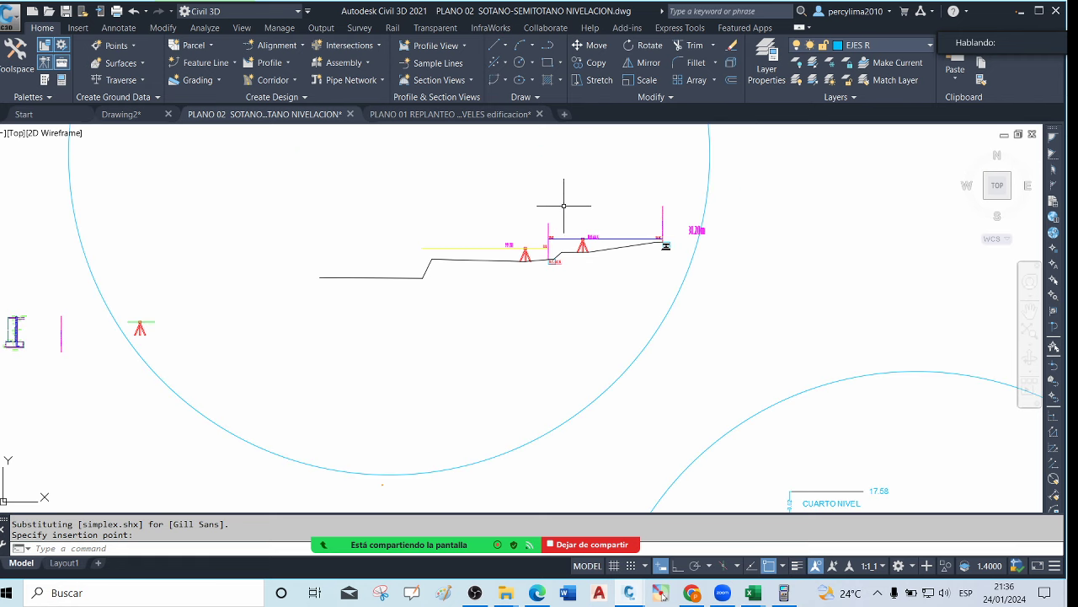
scroll(179, 328, "up", 8)
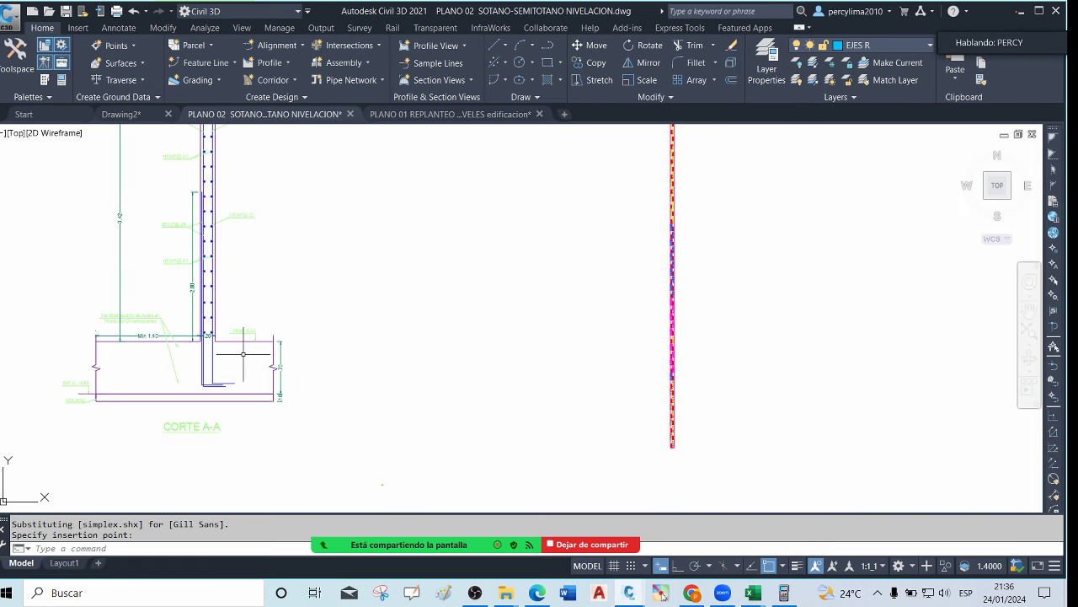
scroll(353, 383, "down", 3)
scroll(250, 385, "up", 5)
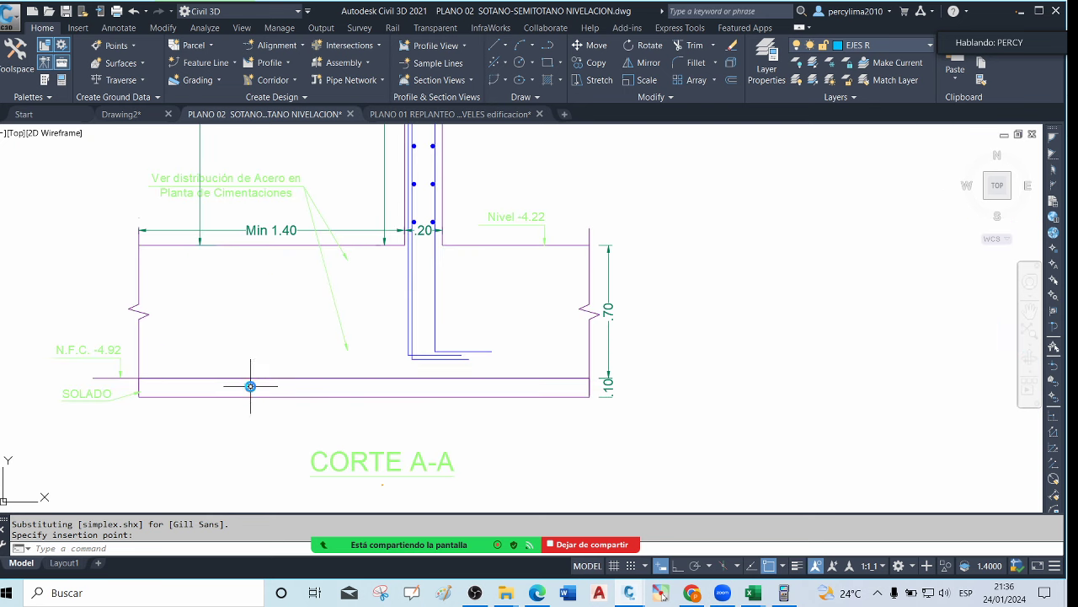
scroll(118, 364, "down", 10)
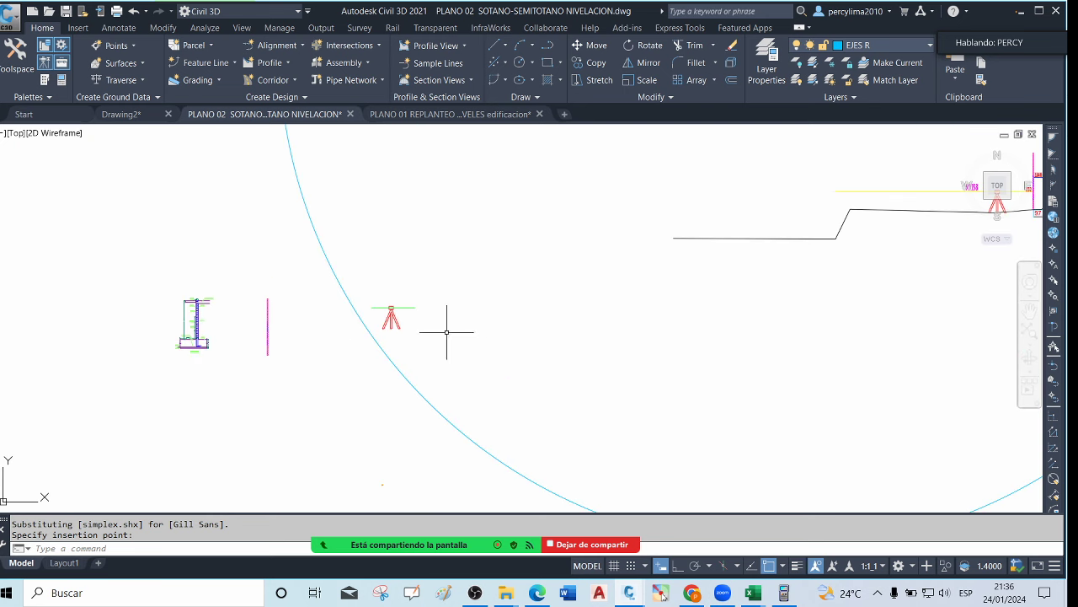
In PLANO 01 REPLANTEO, copy the NFZ=95.08 and lectura NFZ= -4.92 labels to the clipboard
left_click(444, 114)
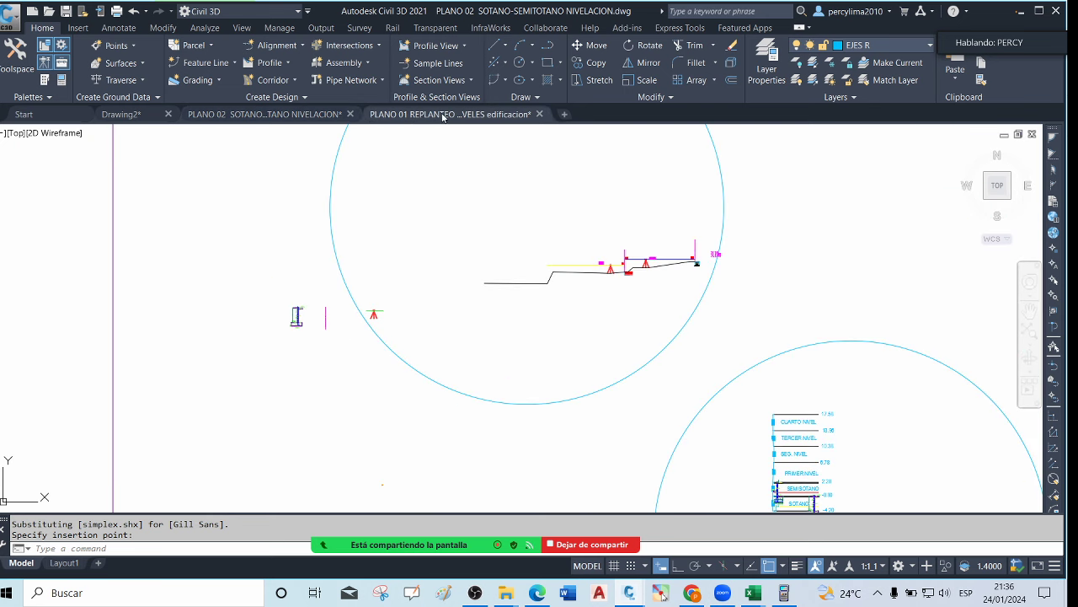
scroll(608, 237, "up", 4)
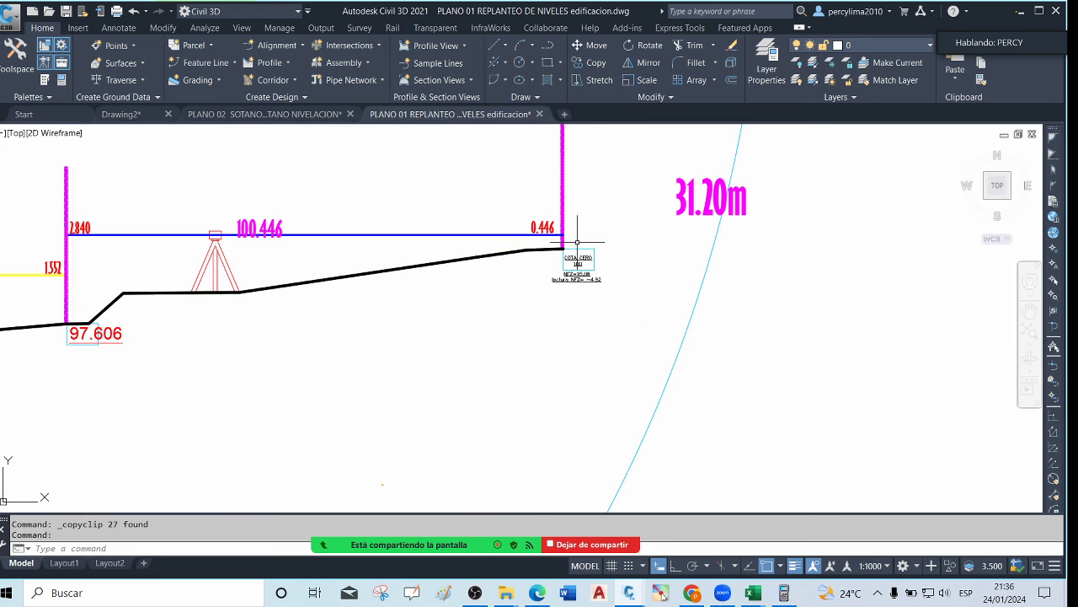
scroll(578, 300, "down", 3)
scroll(314, 296, "up", 2)
scroll(314, 297, "down", 2)
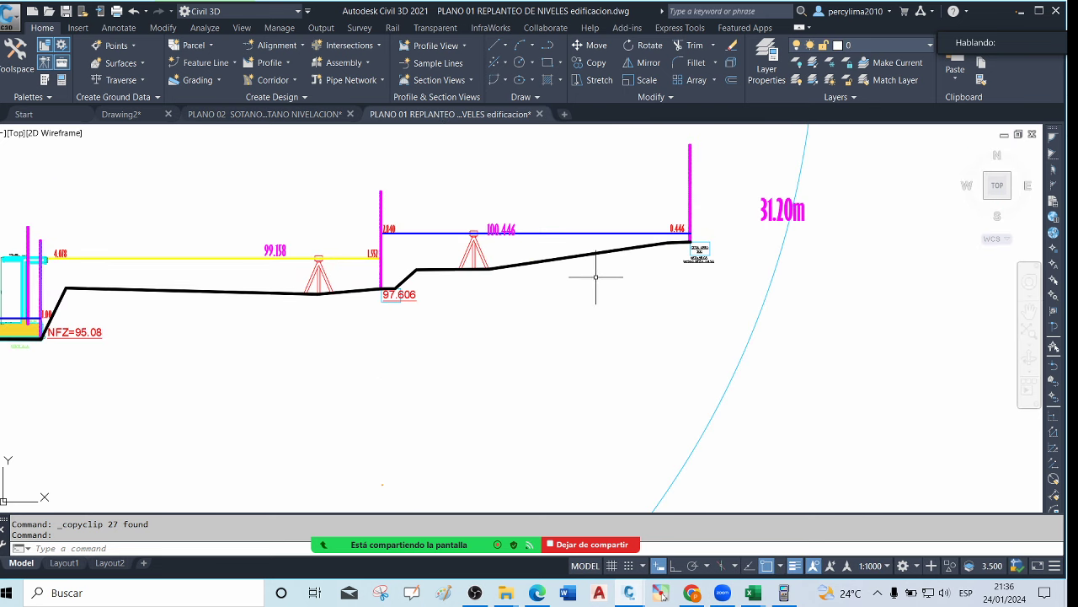
scroll(703, 269, "up", 5)
left_click(709, 304)
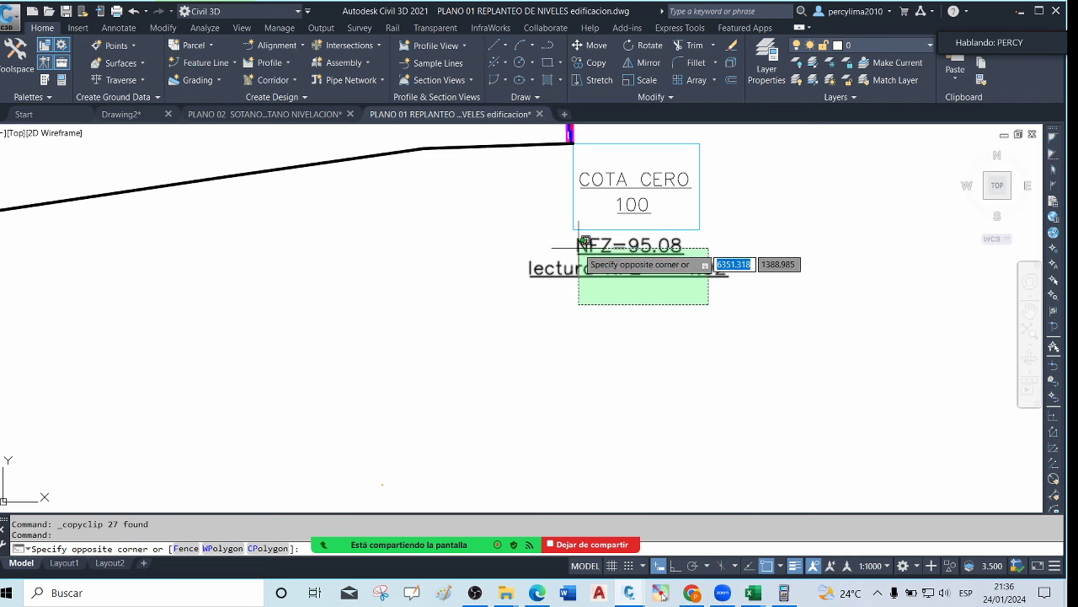
left_click(534, 249)
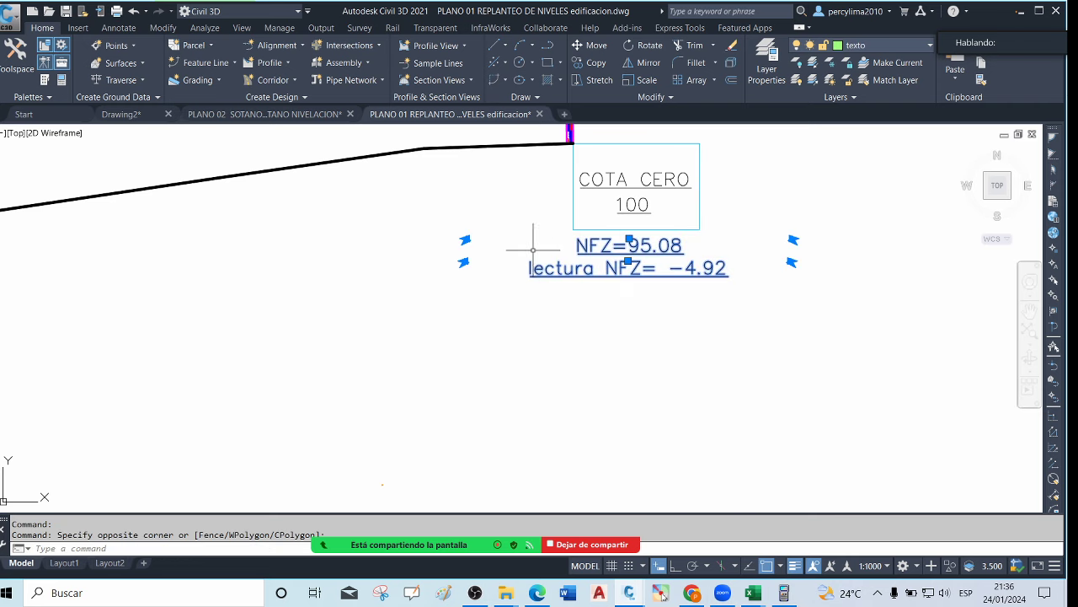
type("co")
key("Return")
left_click(560, 308)
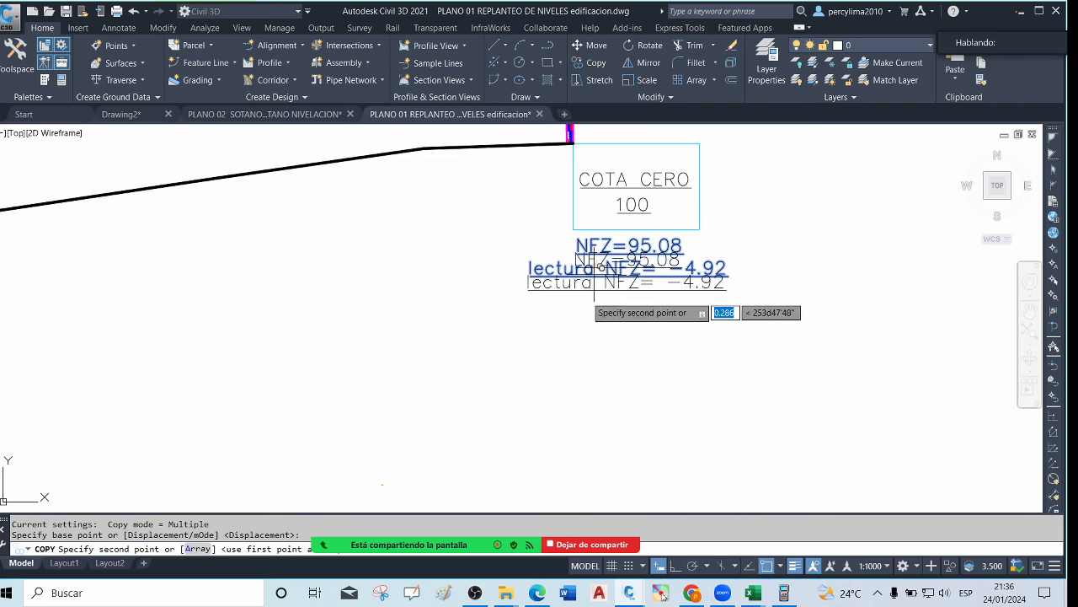
scroll(623, 291, "down", 5)
scroll(618, 295, "down", 6)
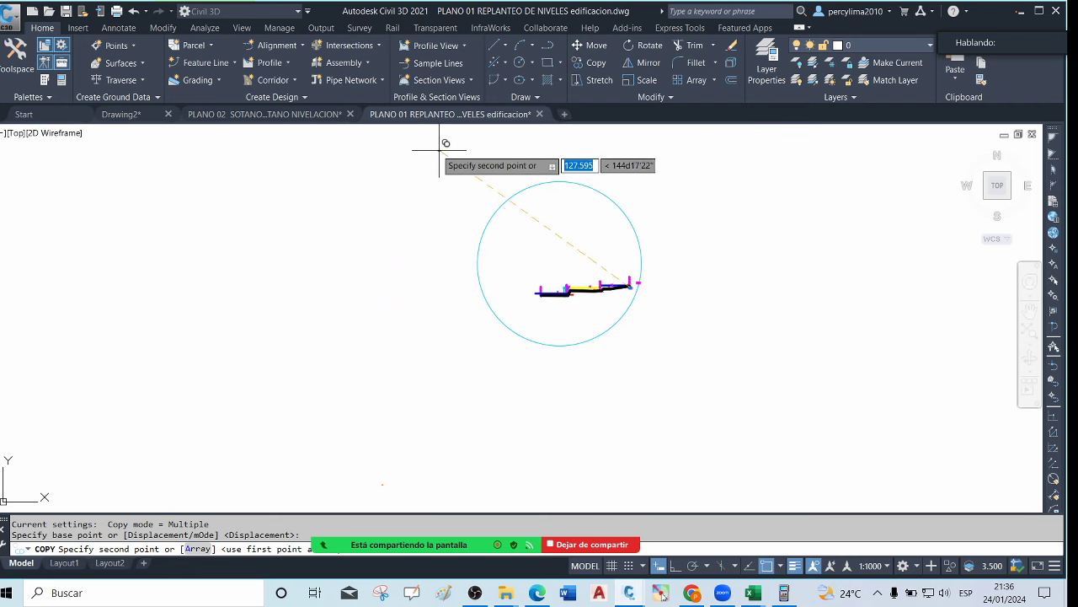
key("Escape")
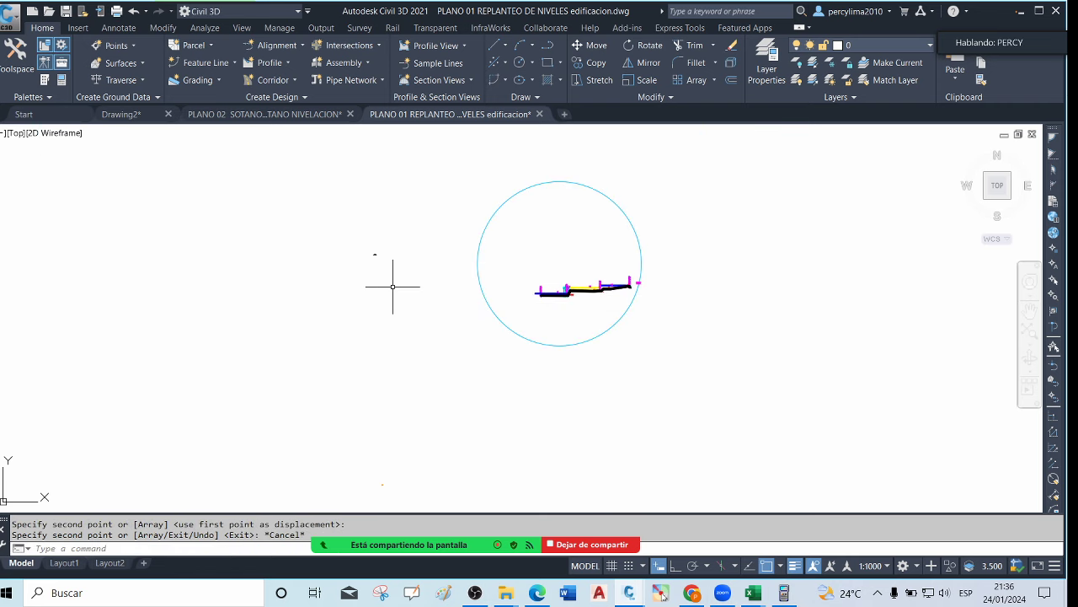
left_click(396, 287)
left_click(336, 214)
right_click(328, 215)
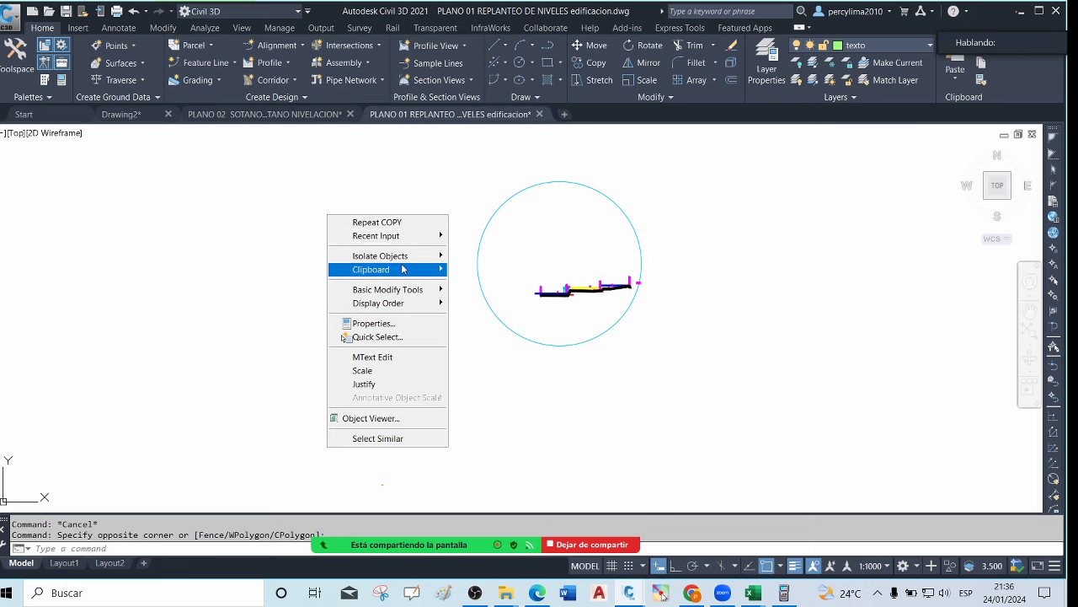
mouse_move(404, 269)
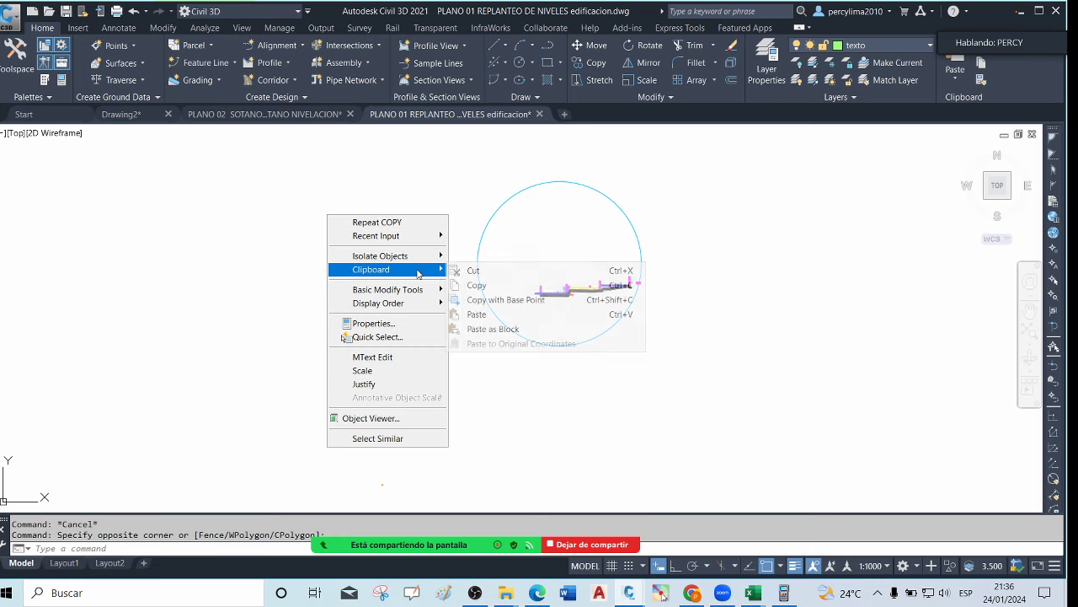
left_click(484, 289)
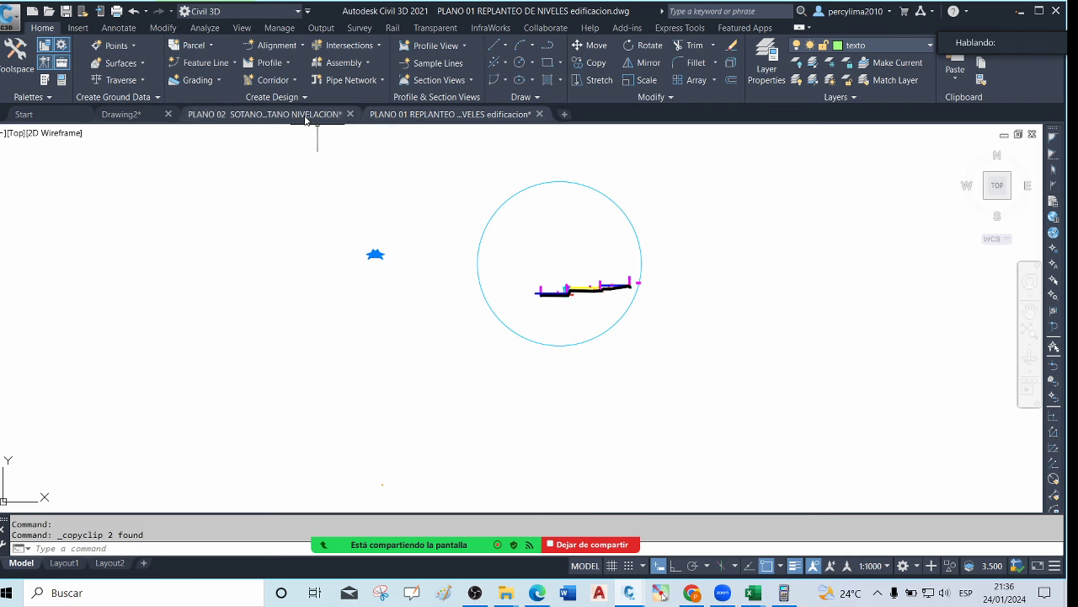
Paste the NFZ labels into PLANO 02 to the left of CORTE A-A
left_click(265, 114)
left_click(433, 119)
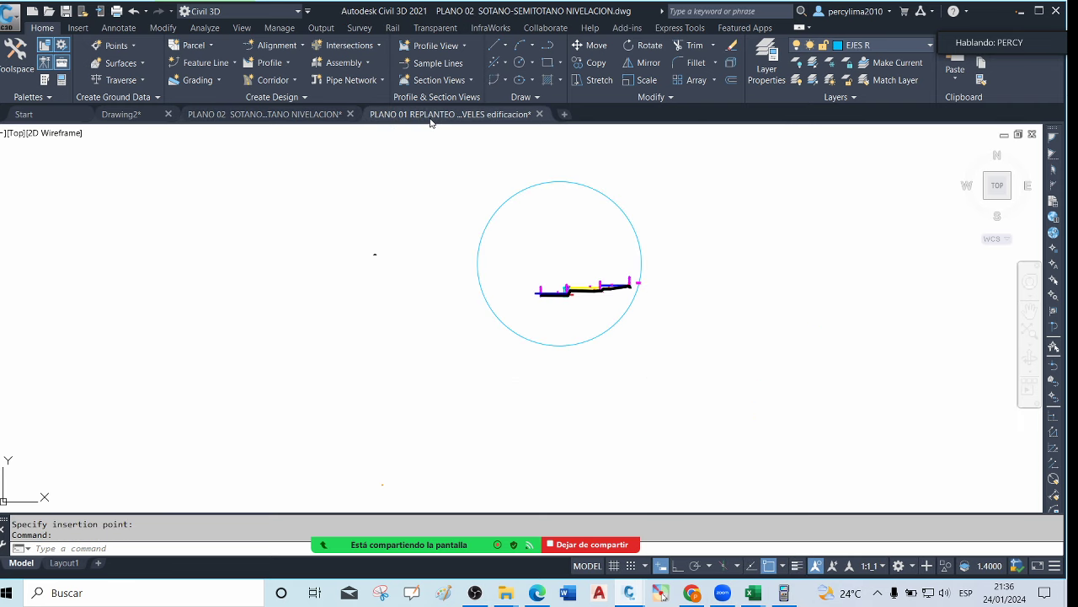
left_click(300, 117)
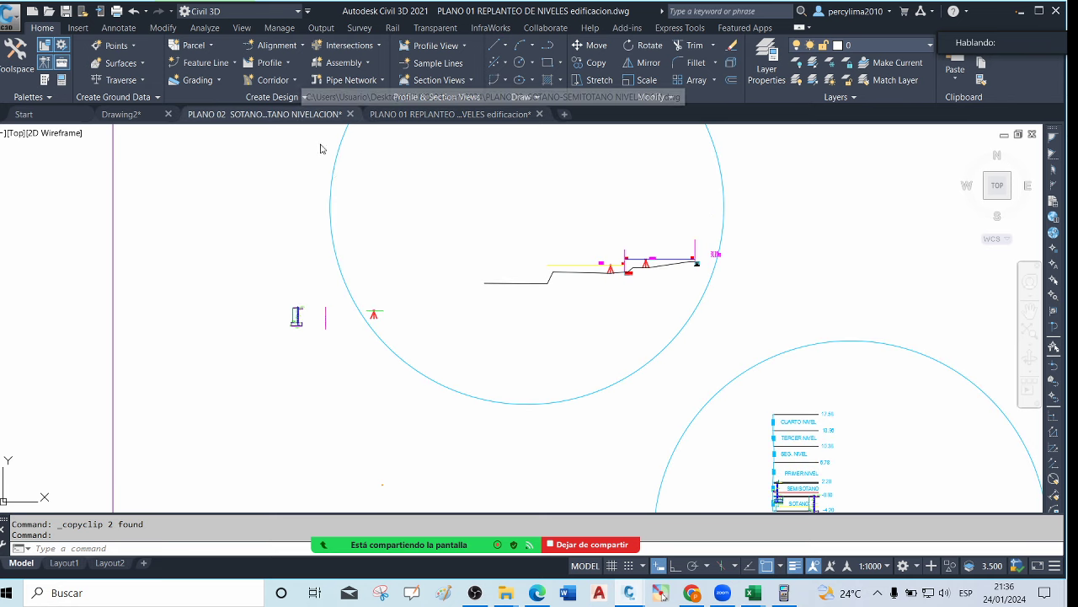
scroll(312, 332, "up", 3)
scroll(262, 311, "up", 3)
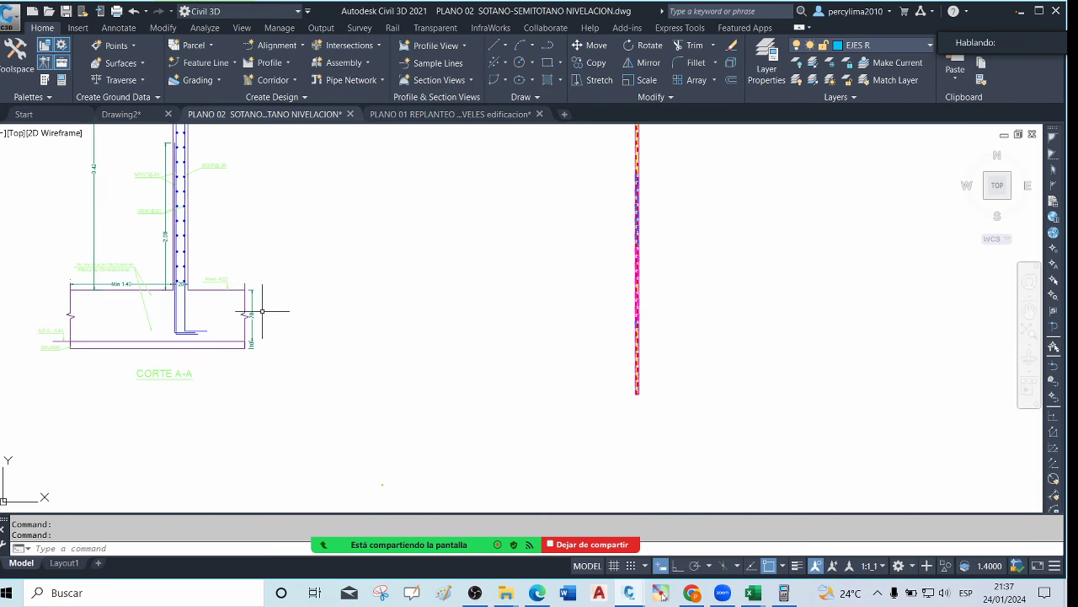
key("ctrl+v")
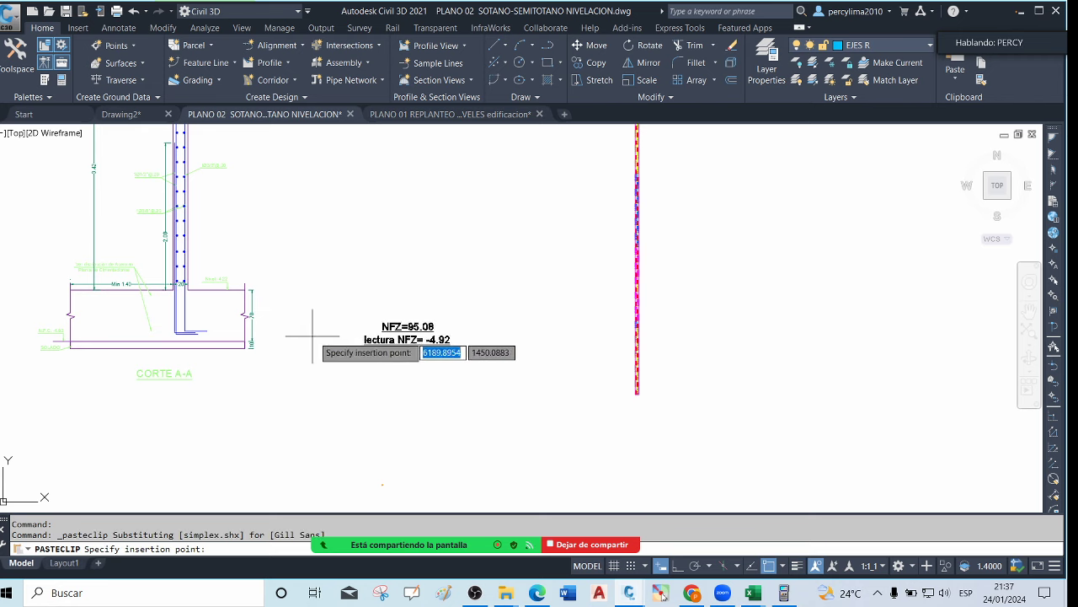
scroll(318, 329, "down", 2)
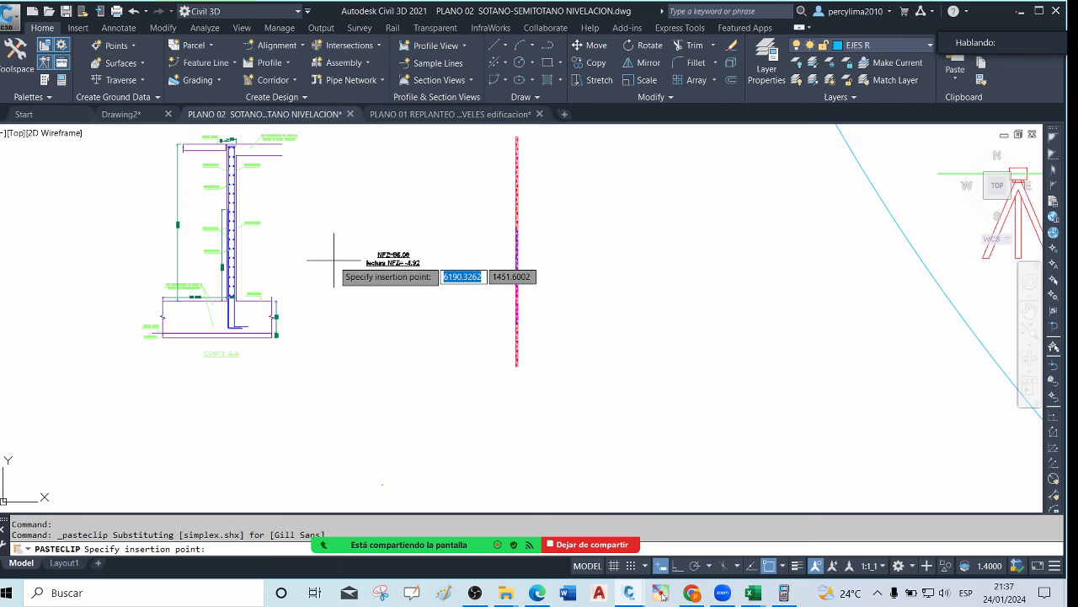
scroll(337, 261, "down", 2)
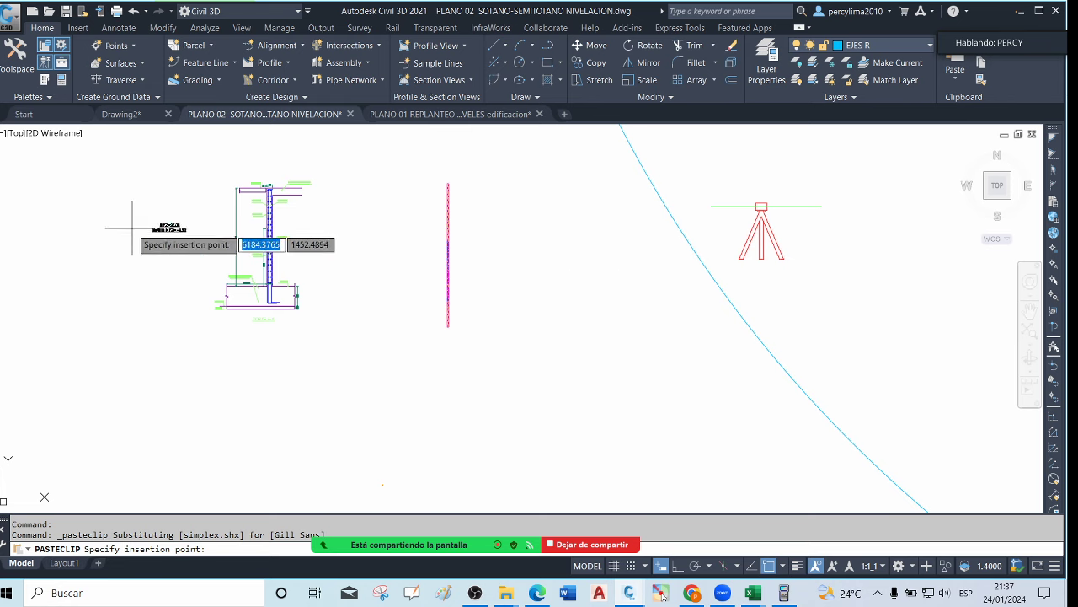
left_click(91, 216)
scroll(91, 215, "up", 2)
scroll(101, 228, "up", 4)
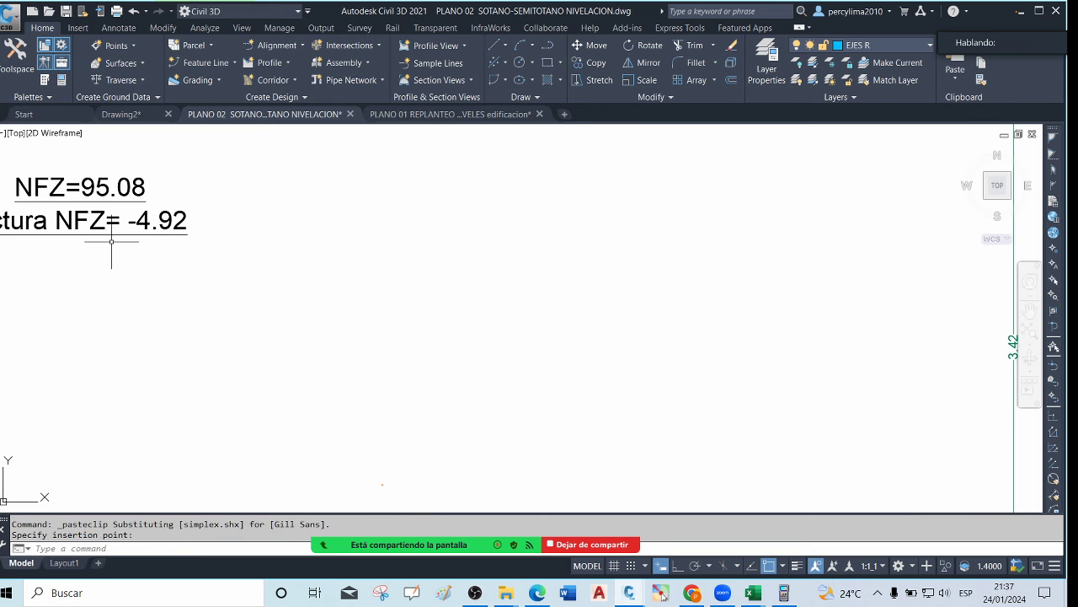
scroll(151, 242, "down", 3)
scroll(186, 259, "up", 2)
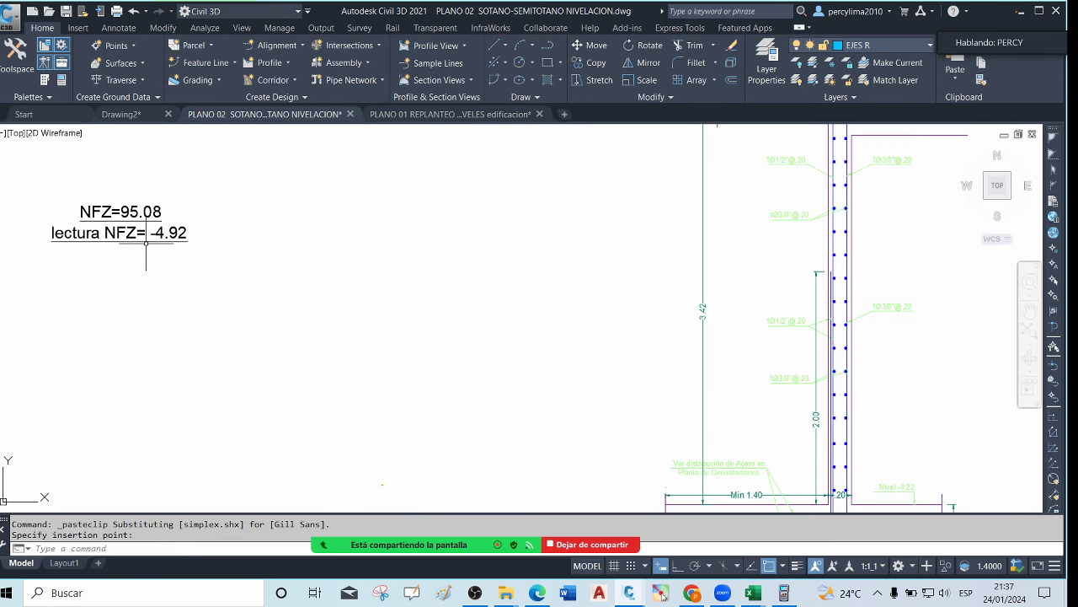
scroll(146, 243, "up", 2)
scroll(161, 253, "down", 3)
scroll(141, 212, "up", 3)
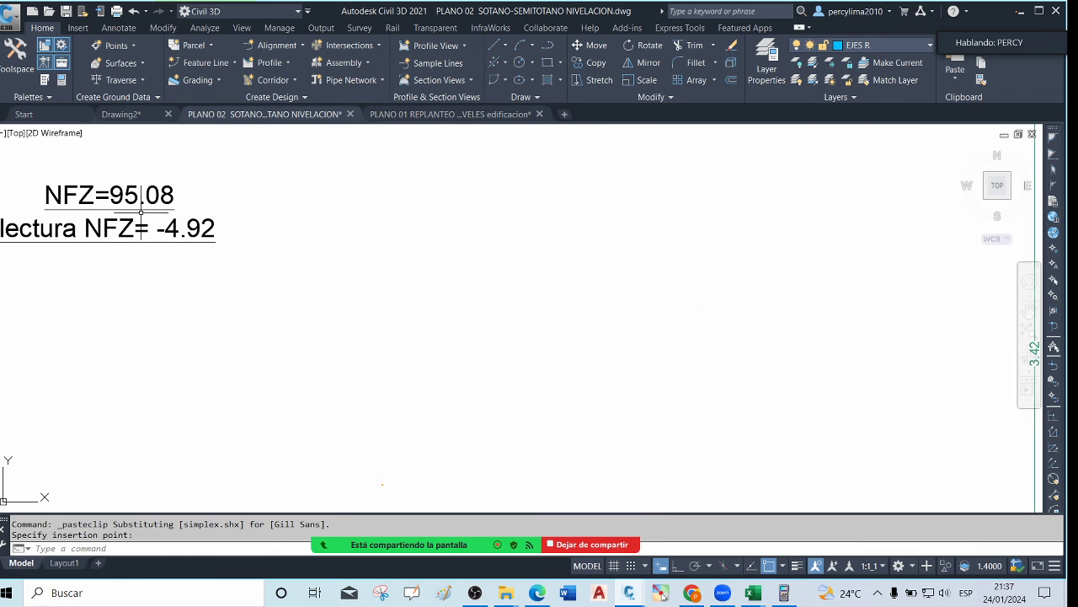
scroll(165, 226, "down", 3)
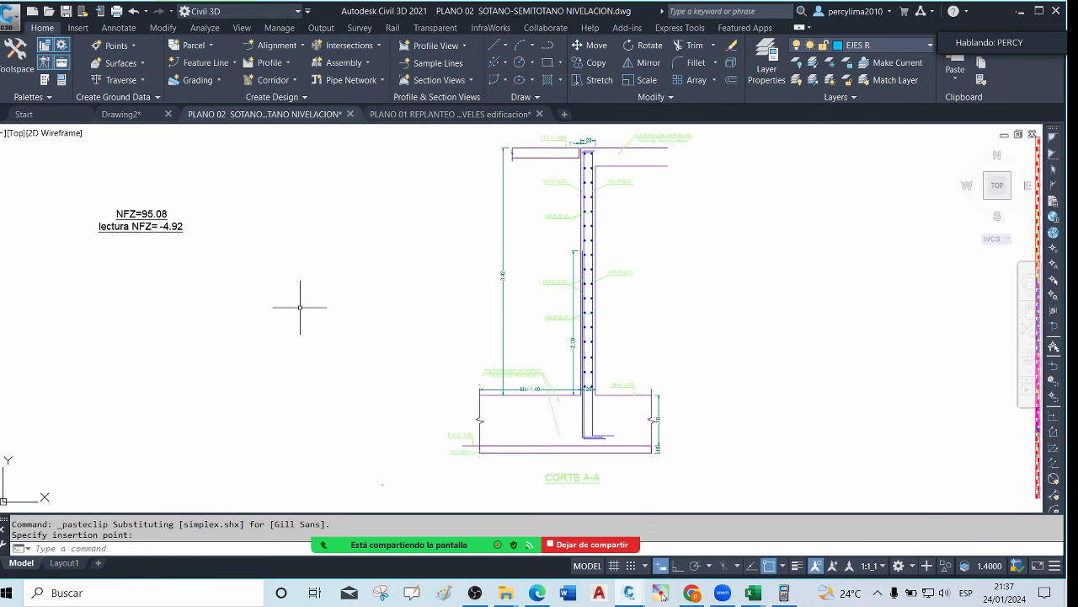
Draw a line rising 4.92 from the footing's lower-left corner with ortho on, then cancel it
type("l")
key("Return")
scroll(460, 452, "up", 4)
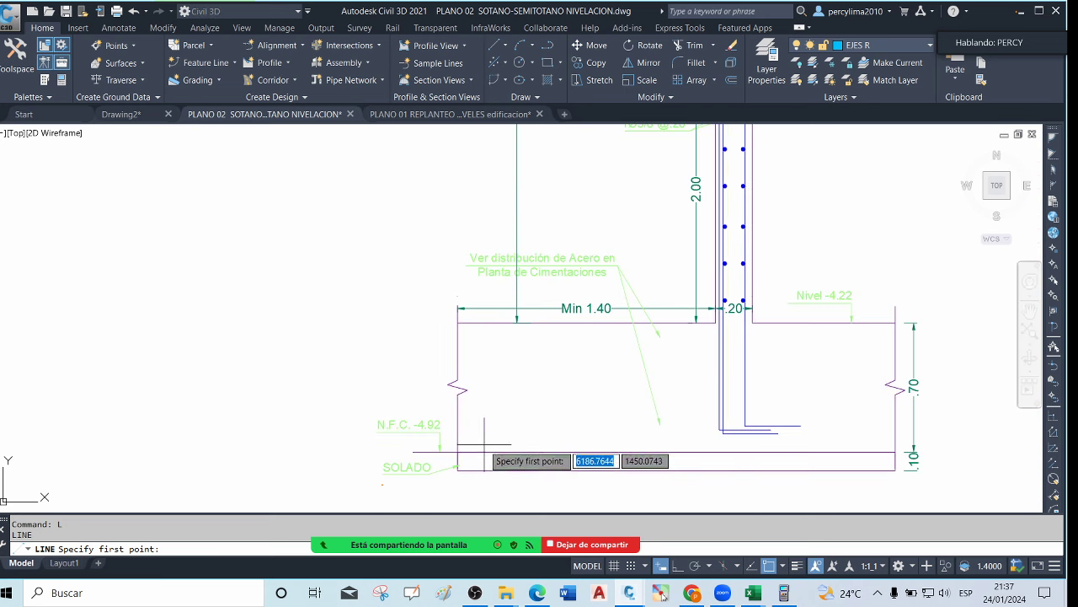
left_click(458, 452)
scroll(426, 379, "down", 5)
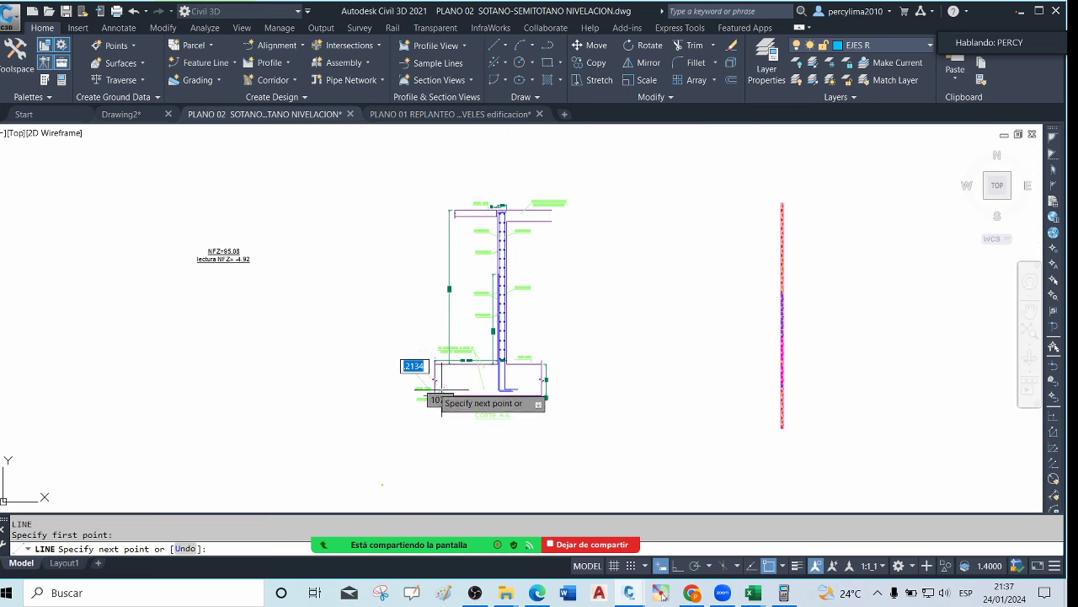
key("F8")
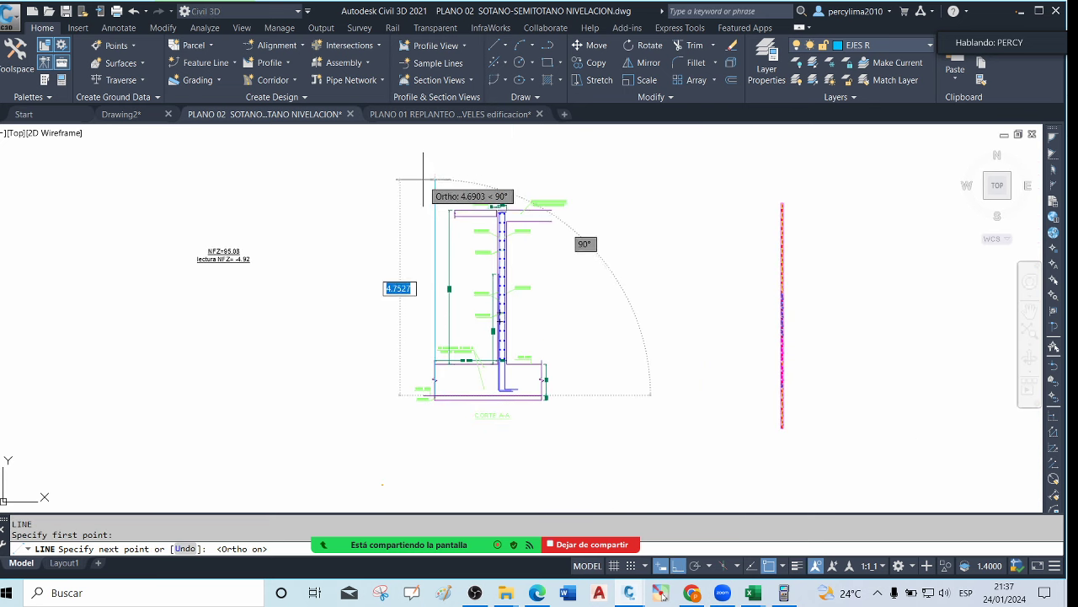
scroll(438, 189, "up", 2)
type("4.")
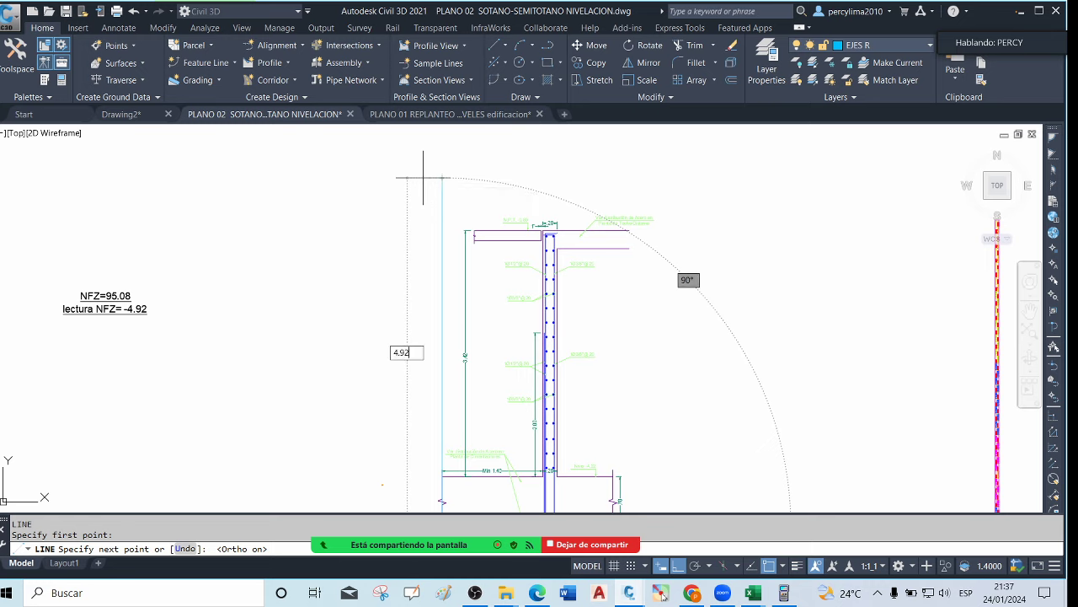
type("92")
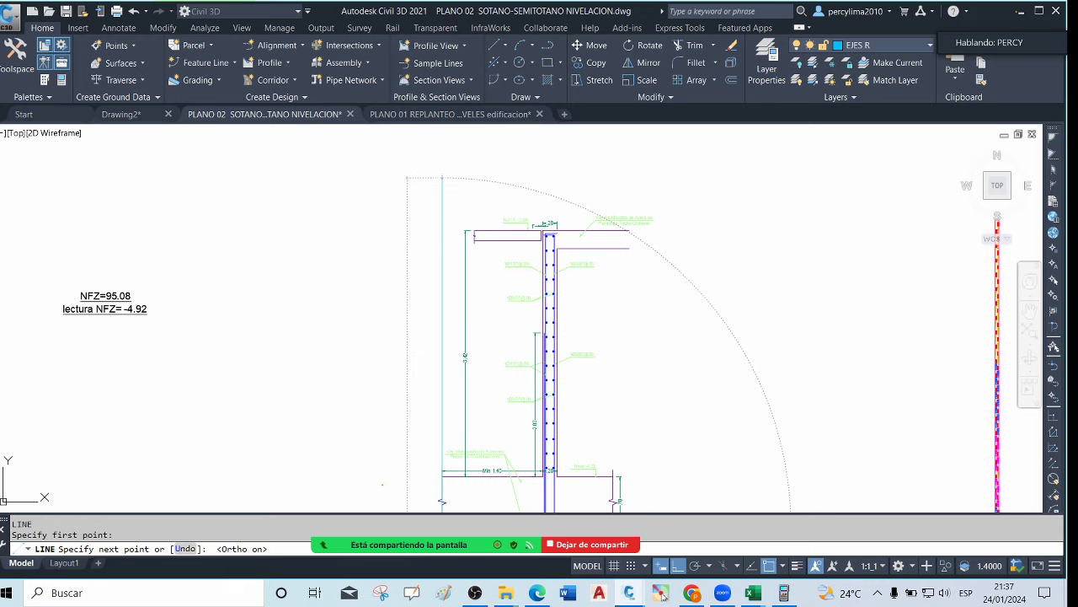
key("Return")
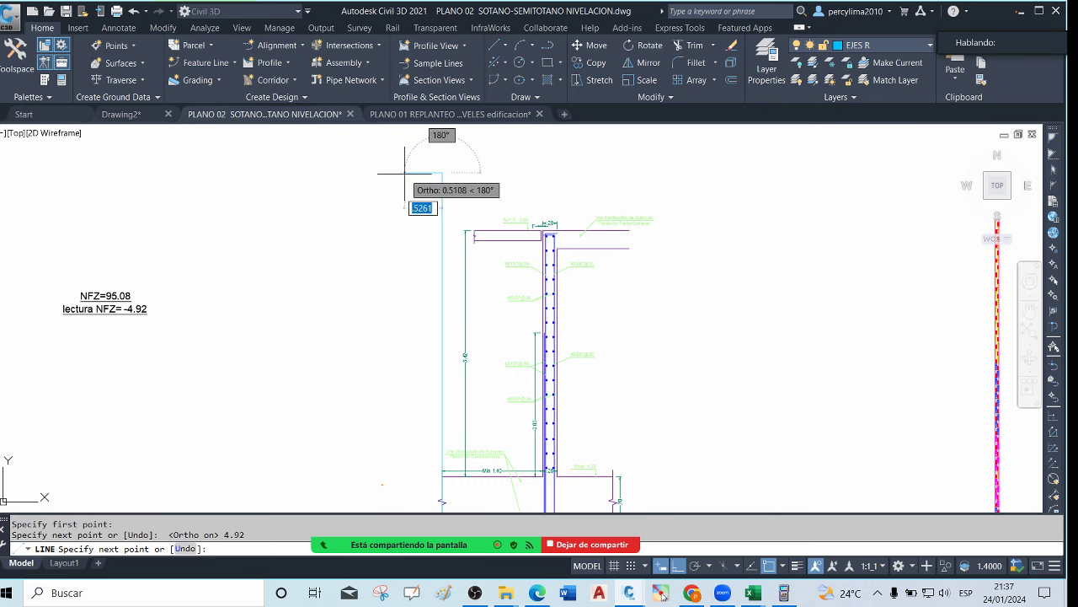
left_click(406, 173)
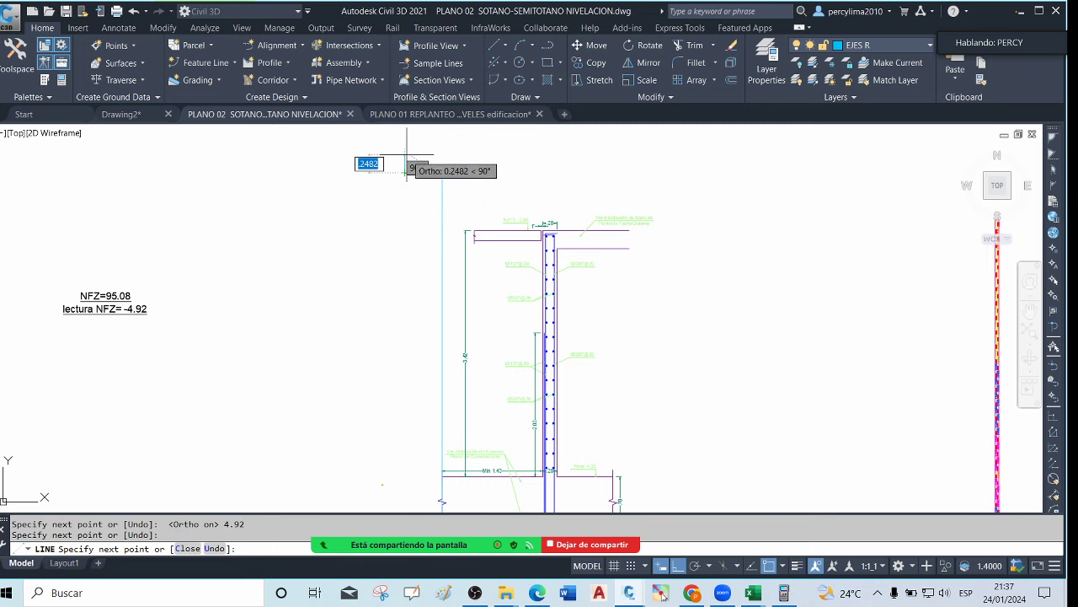
type("0.")
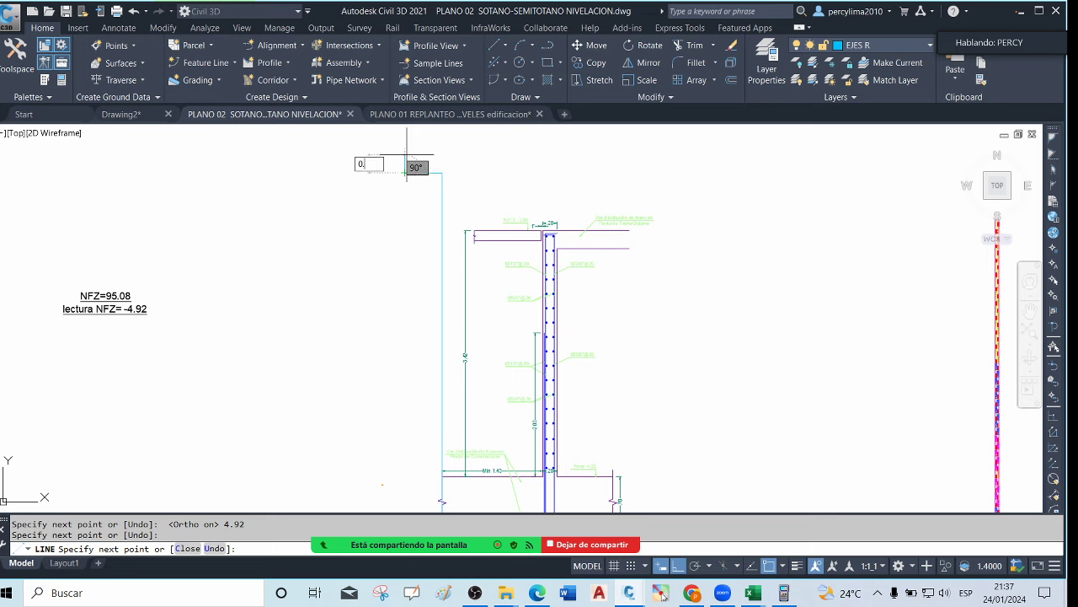
key("Escape")
key("Escape")
Draw a line rising 5 units from the N.F.C. -4.92 corner, then running left above the wall
scroll(422, 211, "down", 3)
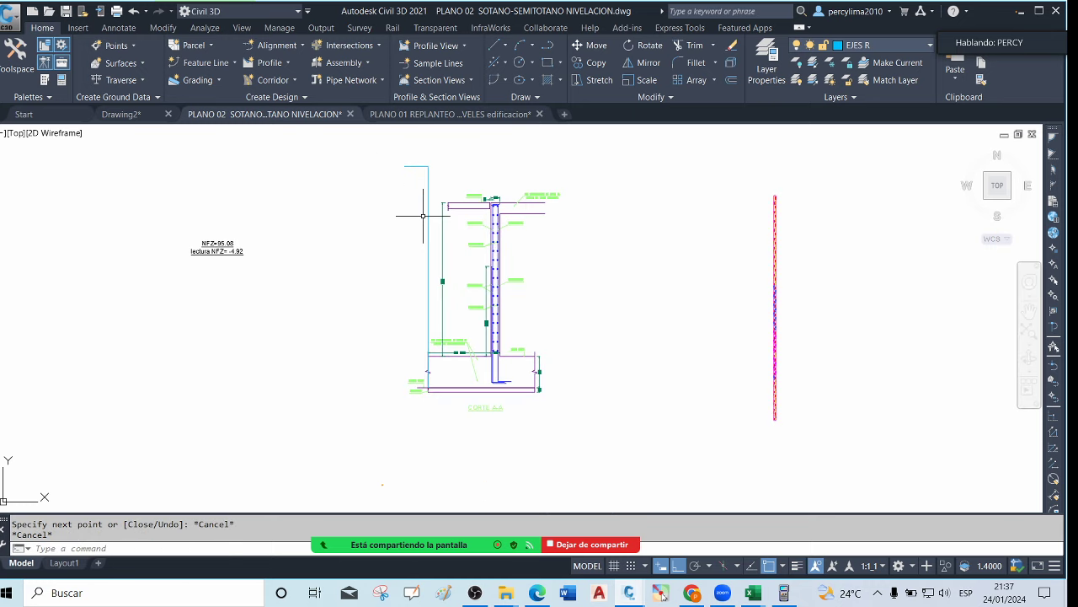
scroll(423, 377, "up", 3)
type("L")
key("Return")
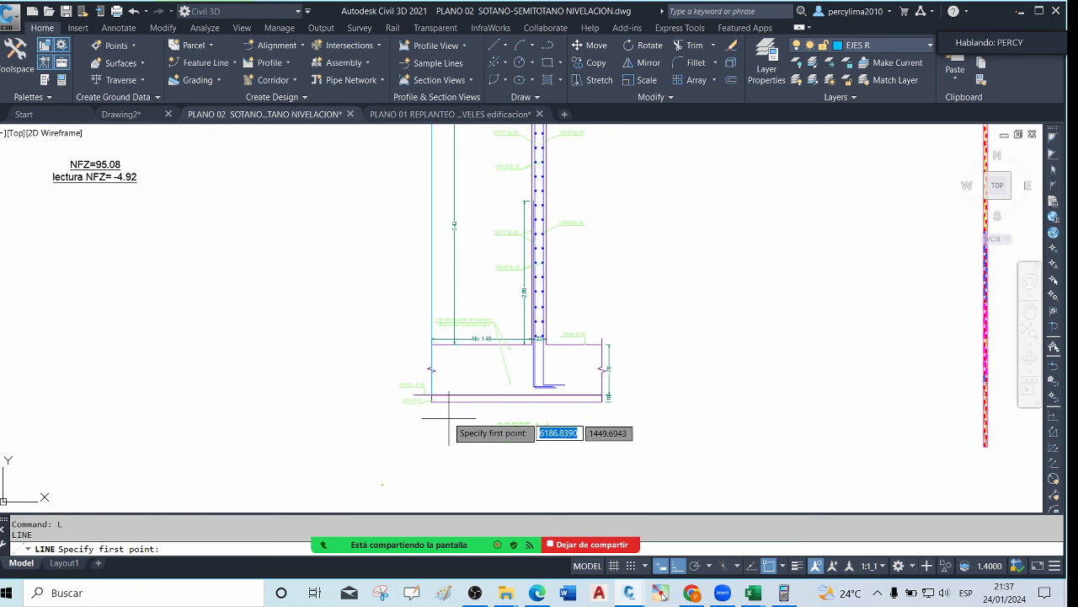
scroll(425, 390, "up", 6)
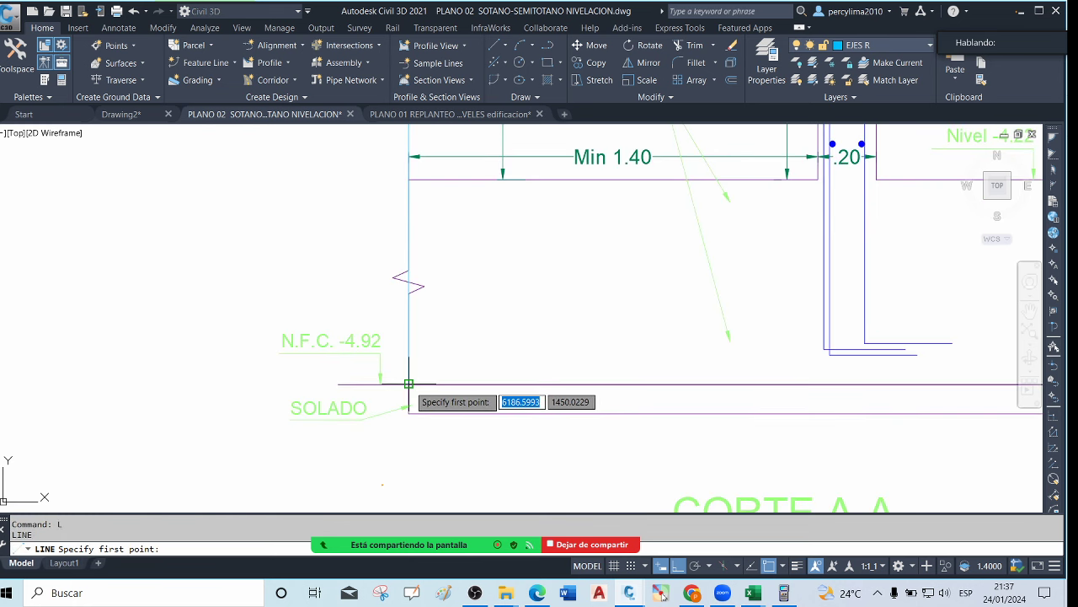
left_click(413, 384)
scroll(408, 379, "down", 5)
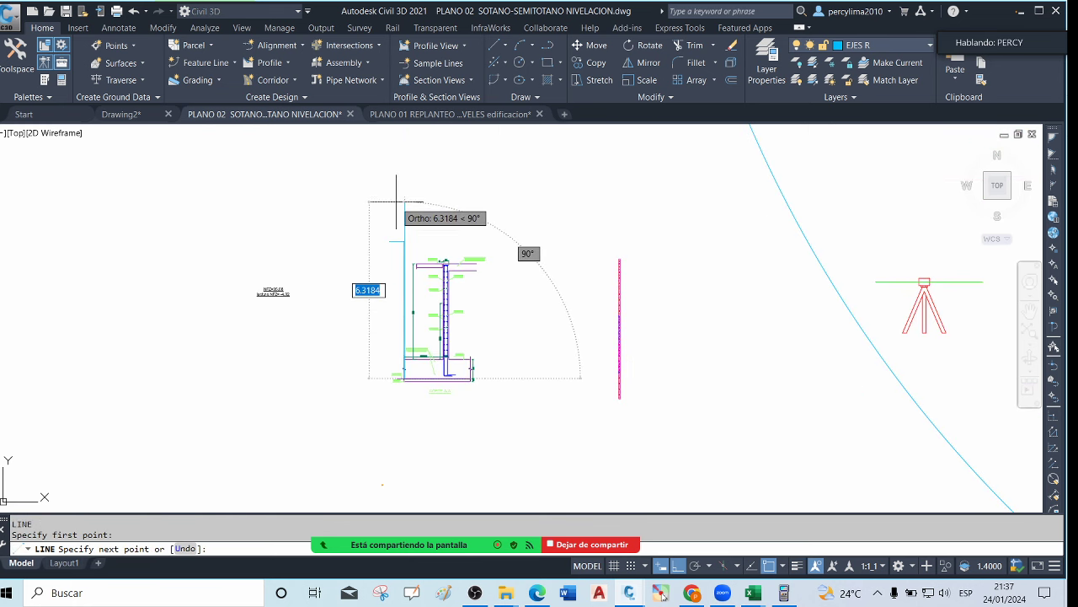
type("5")
key("Return")
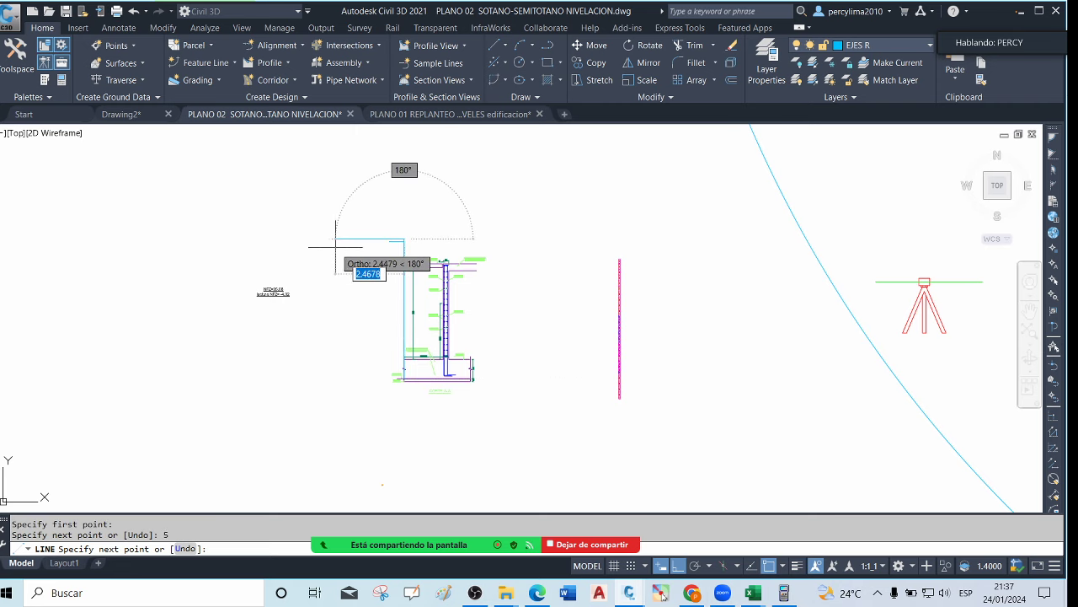
scroll(345, 239, "up", 2)
left_click(347, 233)
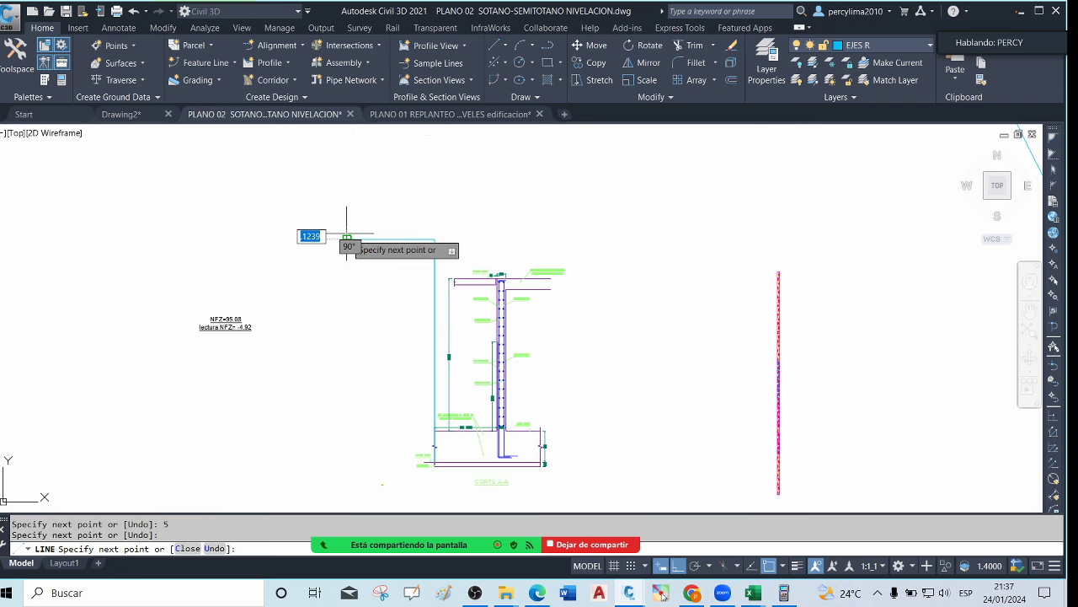
key("Escape")
scroll(367, 229, "up", 4)
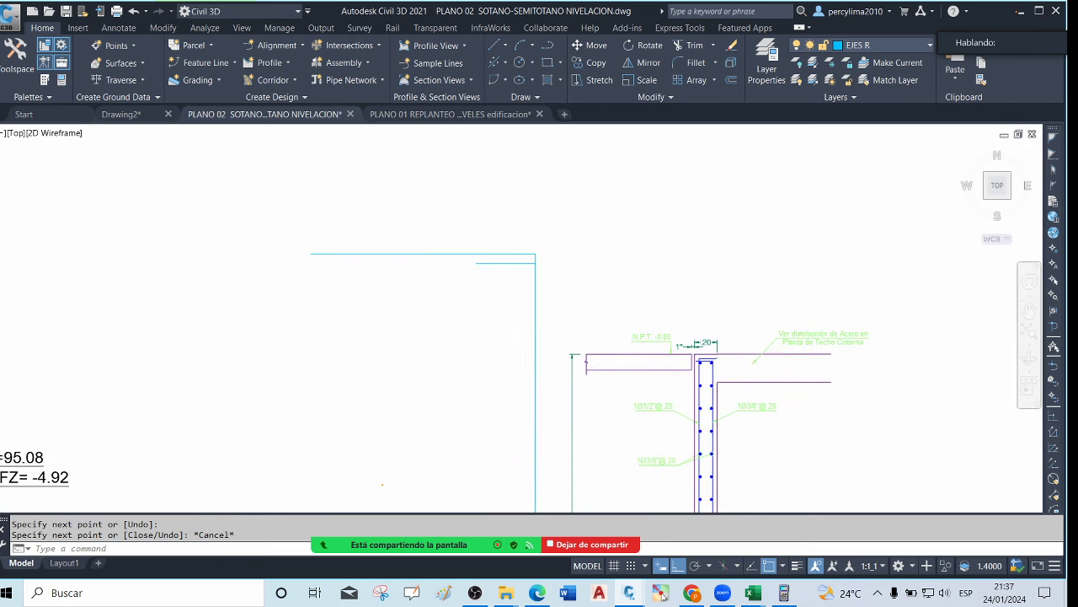
scroll(345, 261, "down", 2)
scroll(313, 294, "up", 2)
scroll(310, 297, "down", 1)
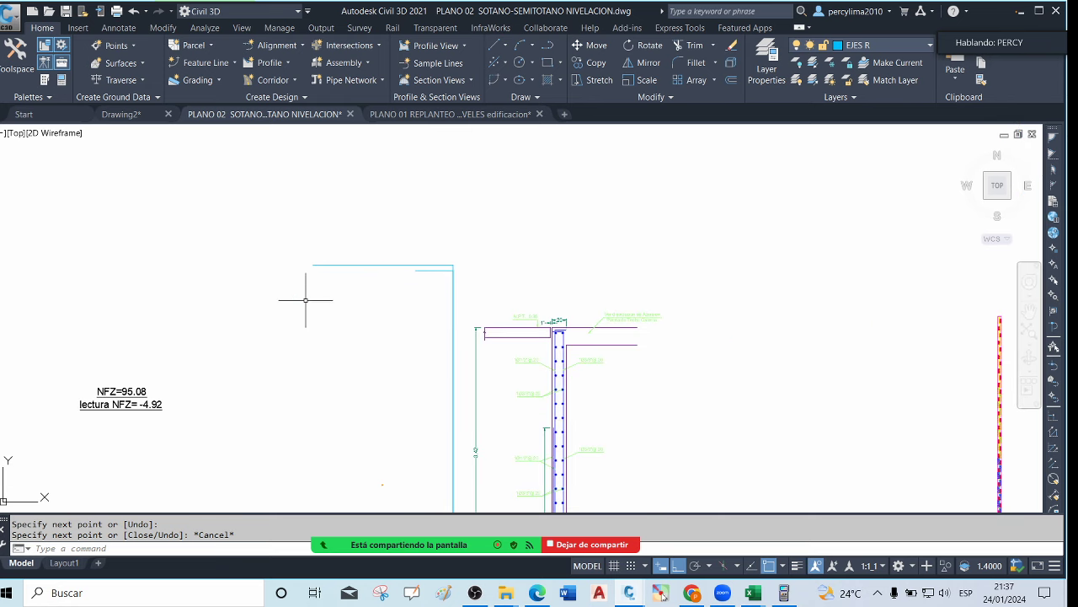
scroll(162, 391, "up", 2)
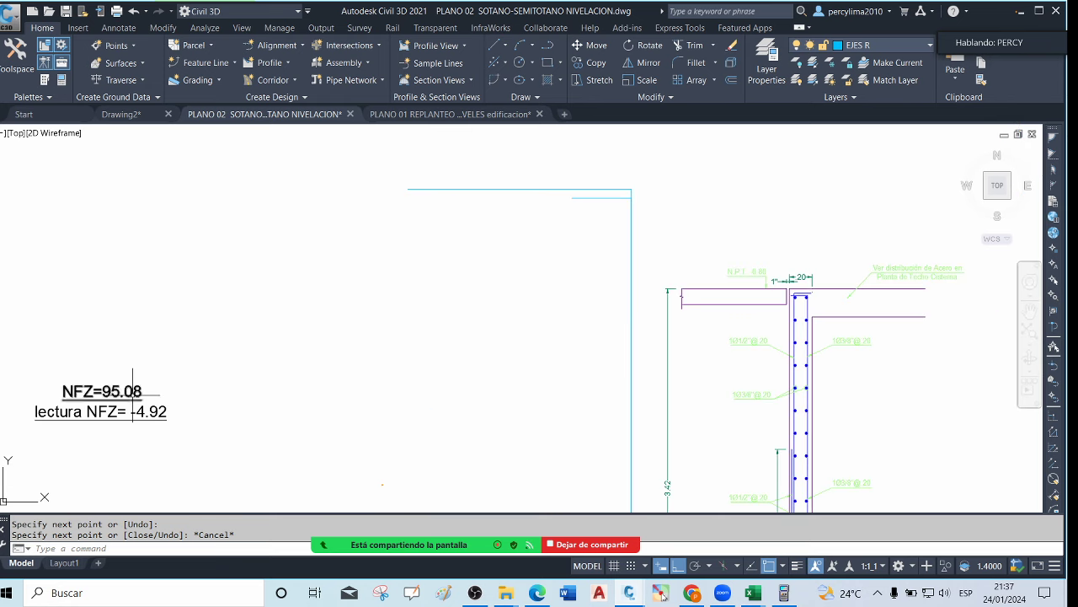
Copy the NFZ=95.08 label to the left end of the top line
left_click(114, 391)
type("co")
key("Return")
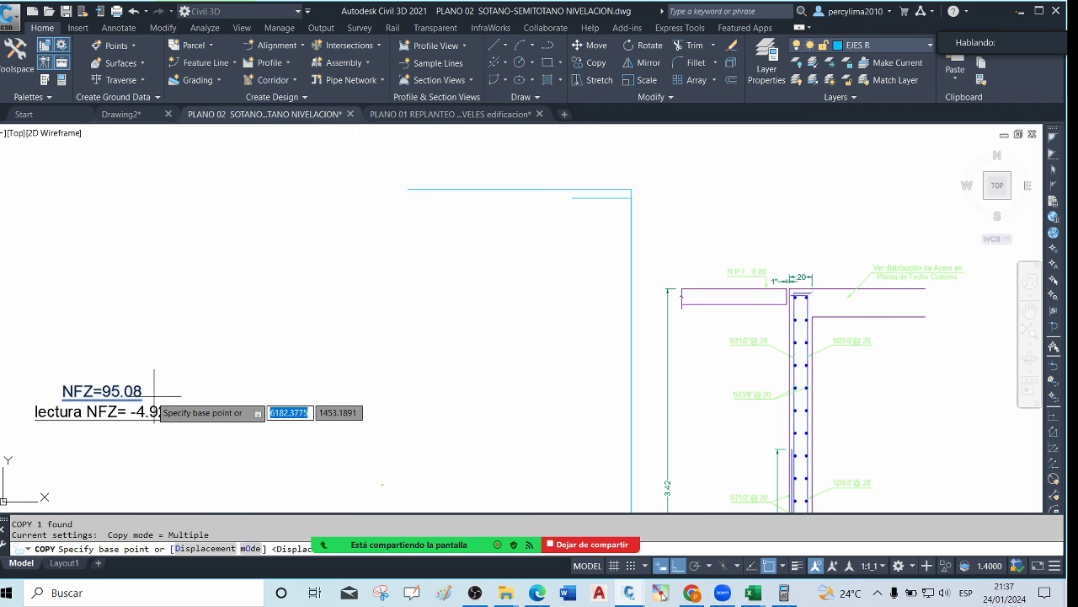
left_click(102, 388)
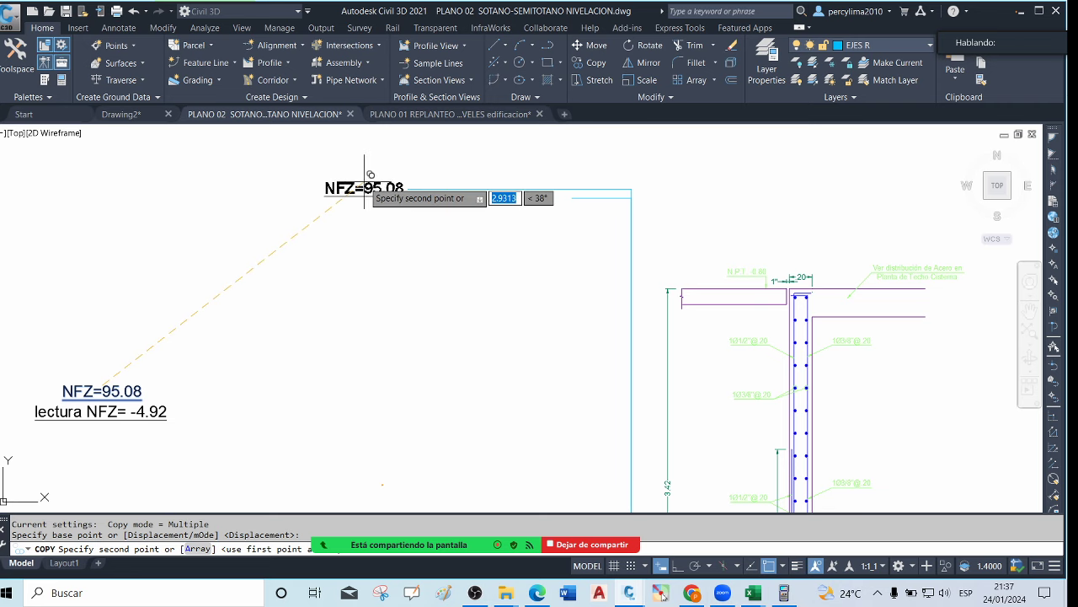
left_click(357, 188)
key("Escape")
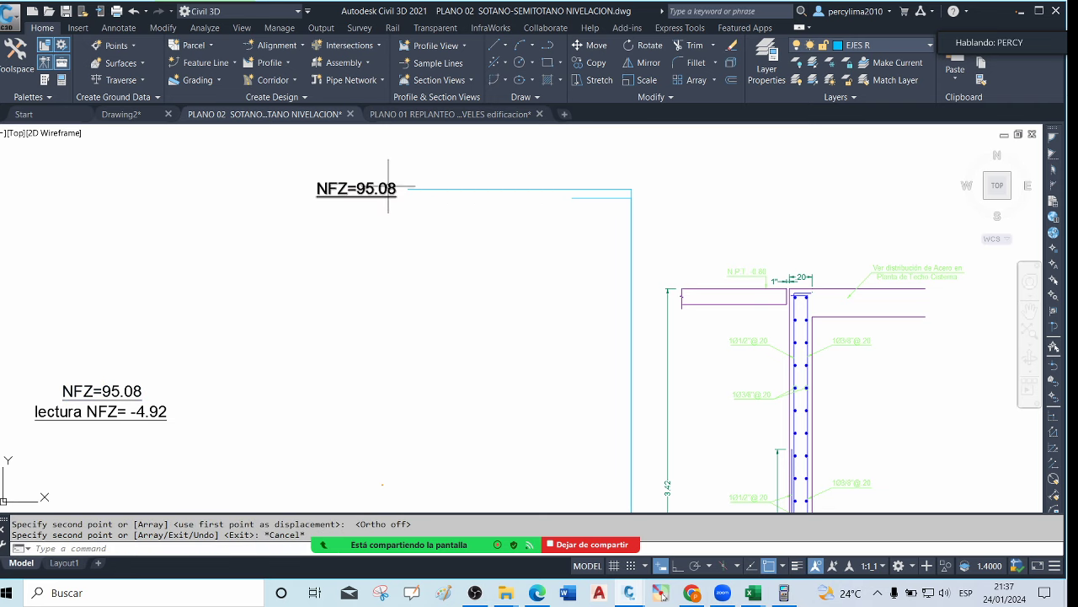
Edit the copied label's text to read nivel=0
double_click(392, 189)
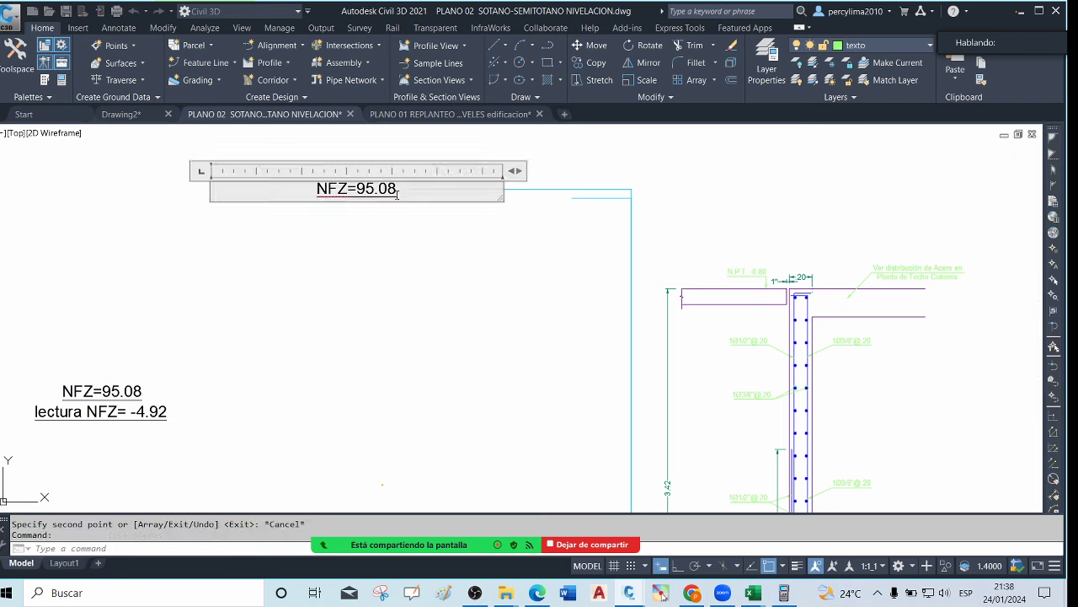
key("BackSpace")
key("BackSpace")
key("BackSpace")
key("BackSpace")
key("BackSpace")
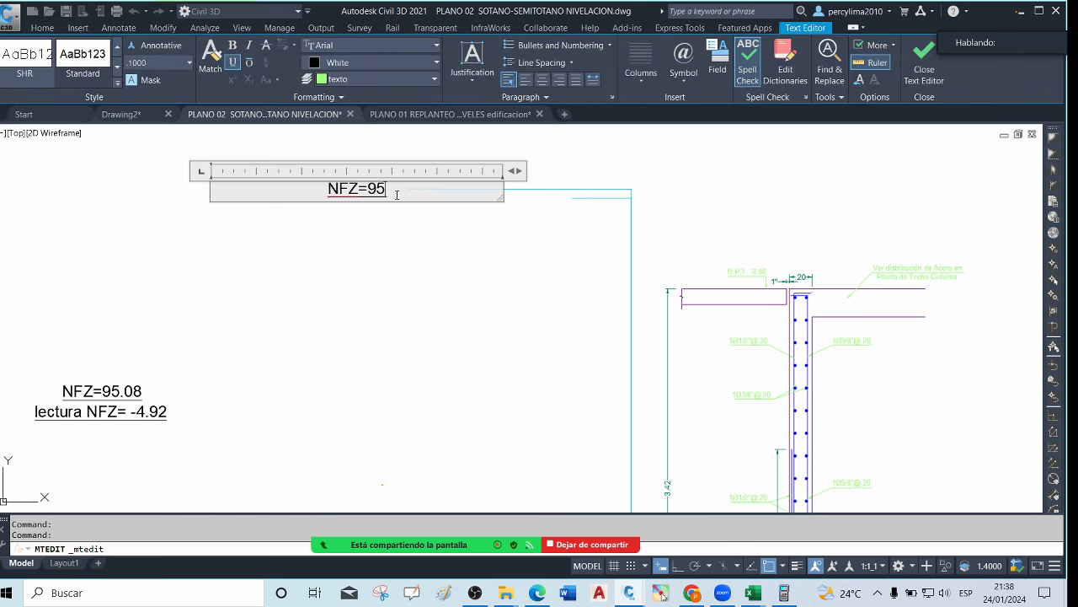
type("0")
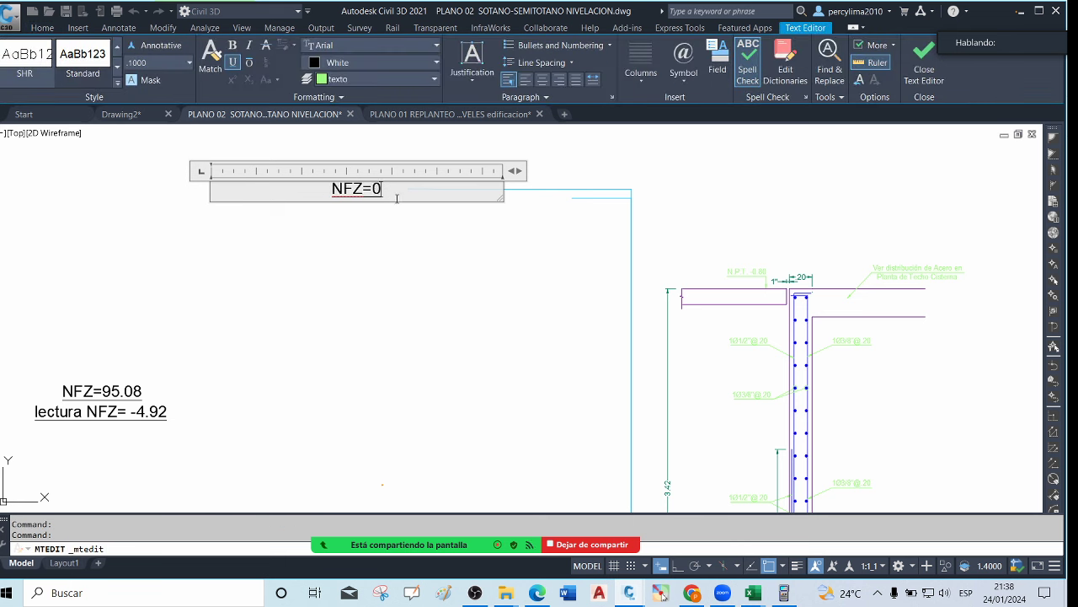
key("BackSpace")
key("BackSpace")
key("BackSpace")
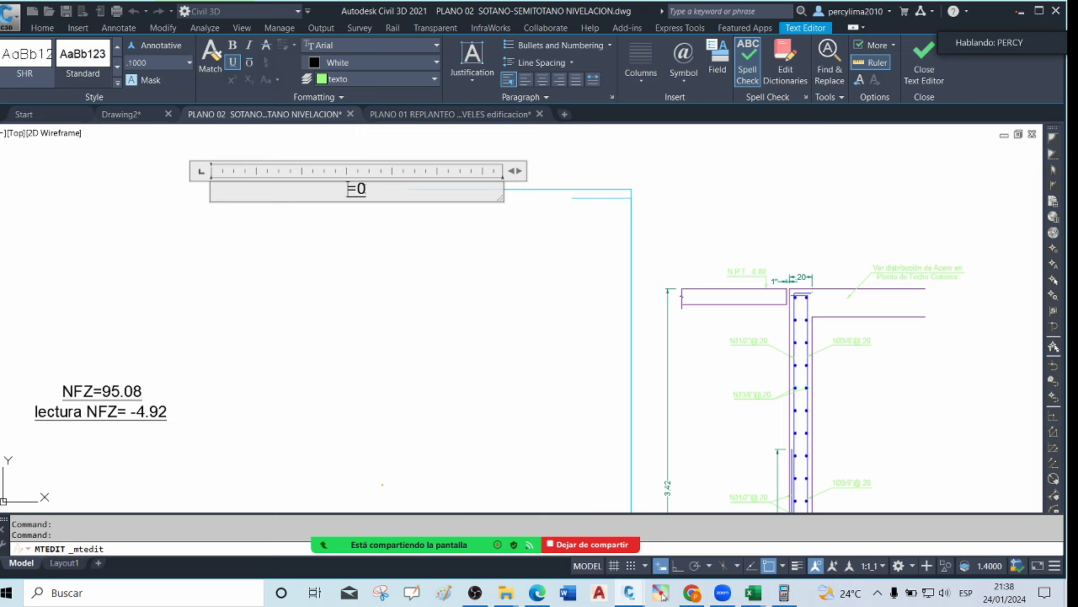
type("nivel")
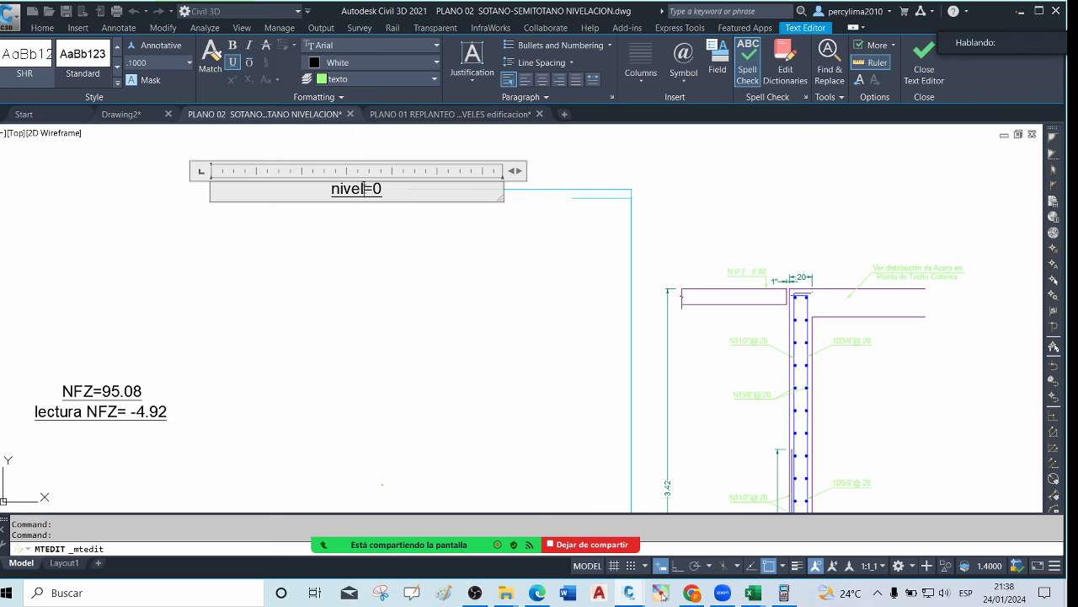
left_click(404, 284)
Copy the red 97.606 elevation label from the profile to the left of the wall section
scroll(362, 196, "down", 6)
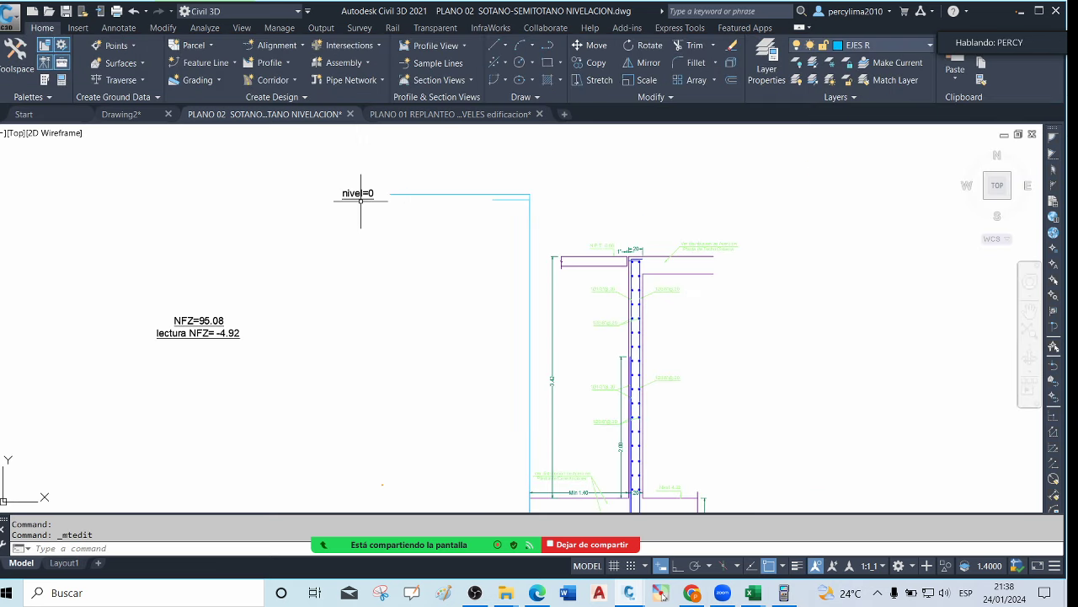
scroll(458, 205, "down", 2)
scroll(454, 211, "up", 2)
scroll(434, 224, "down", 2)
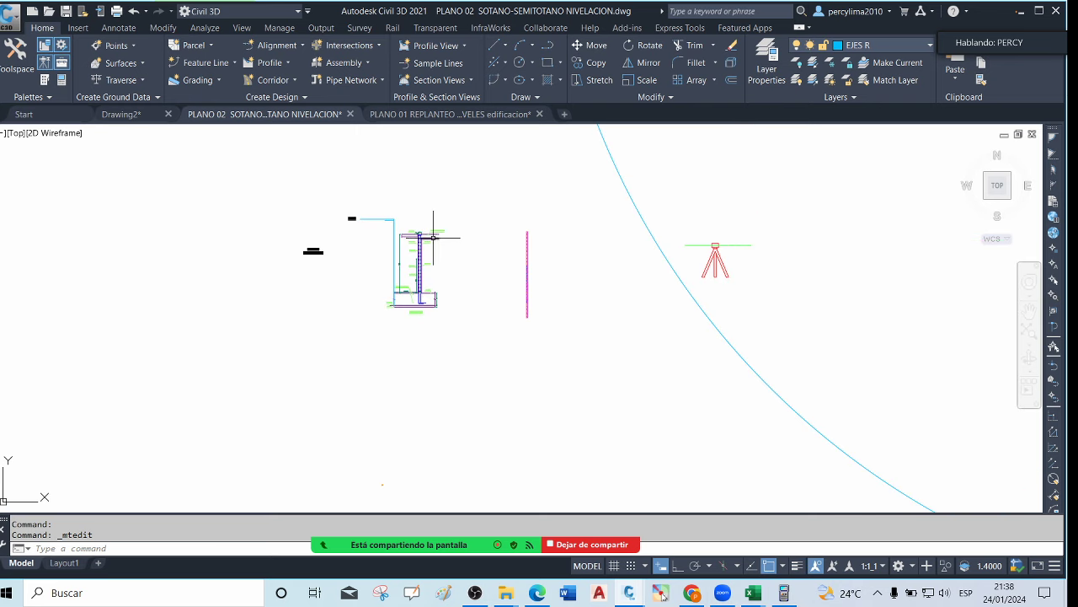
scroll(438, 217, "up", 2)
scroll(539, 253, "down", 6)
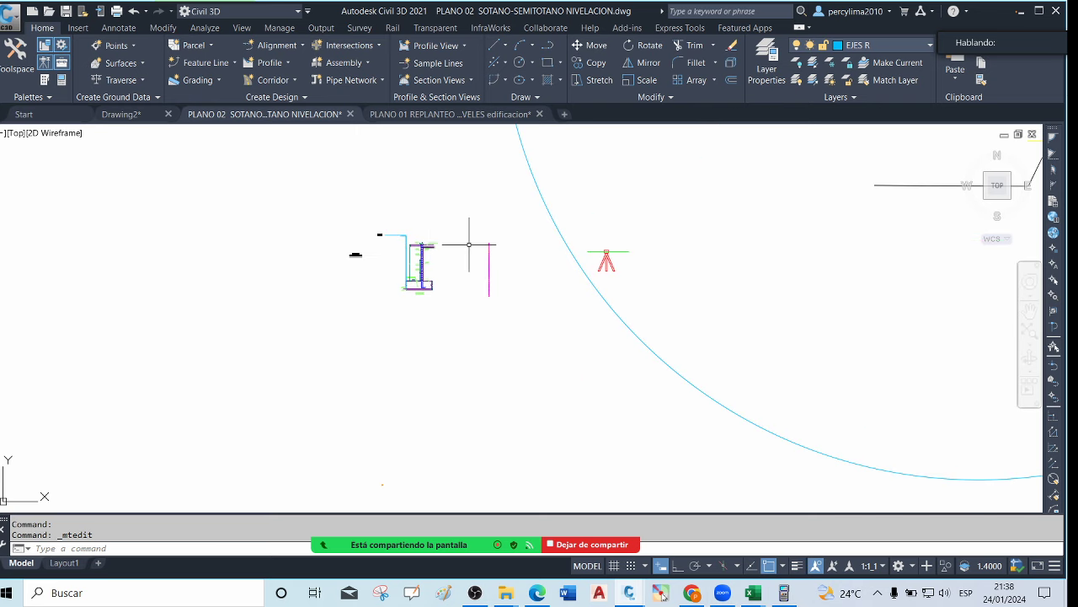
scroll(750, 231, "up", 5)
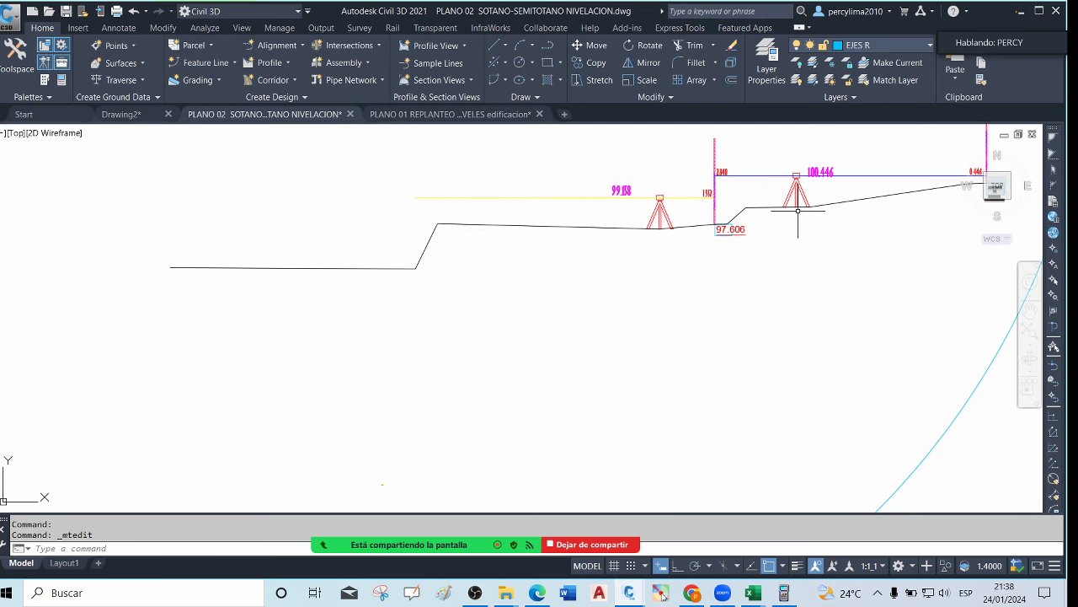
scroll(645, 252, "down", 3)
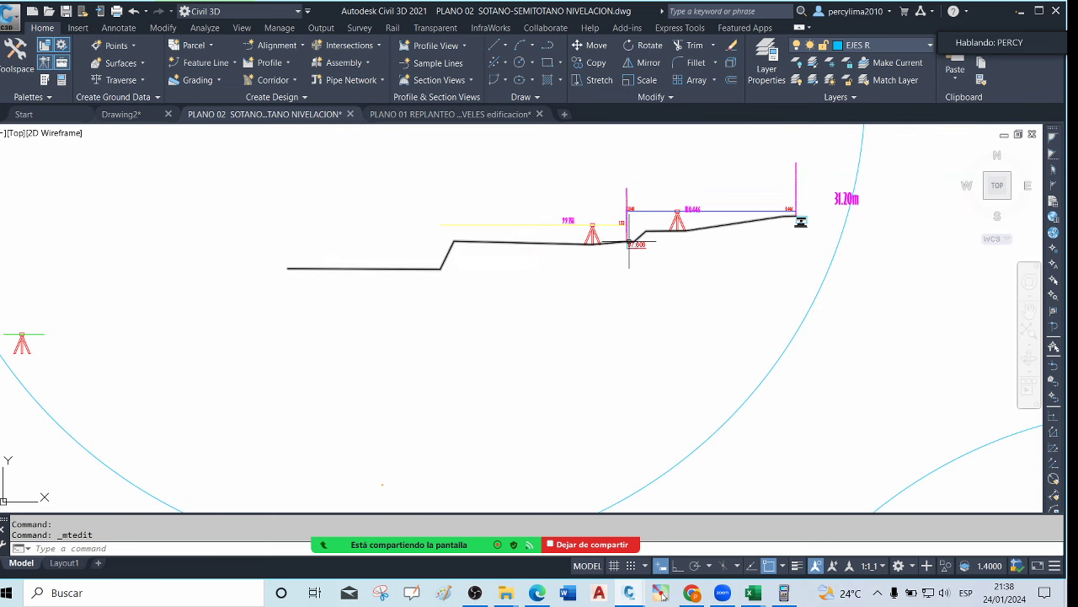
scroll(641, 240, "up", 3)
left_click(678, 262)
left_click(638, 246)
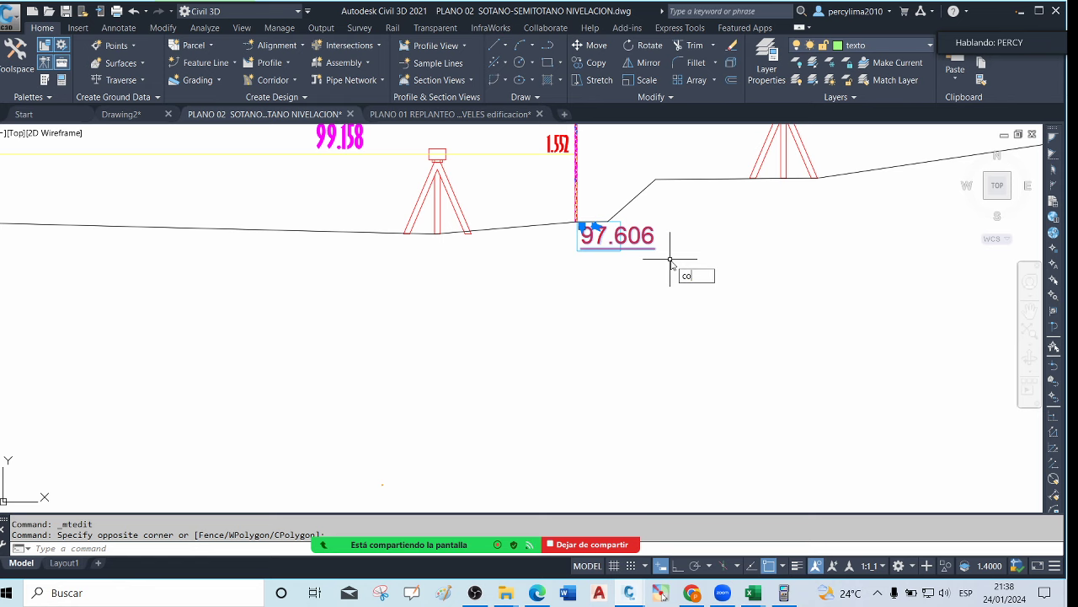
key("Return")
left_click(669, 245)
scroll(581, 269, "down", 5)
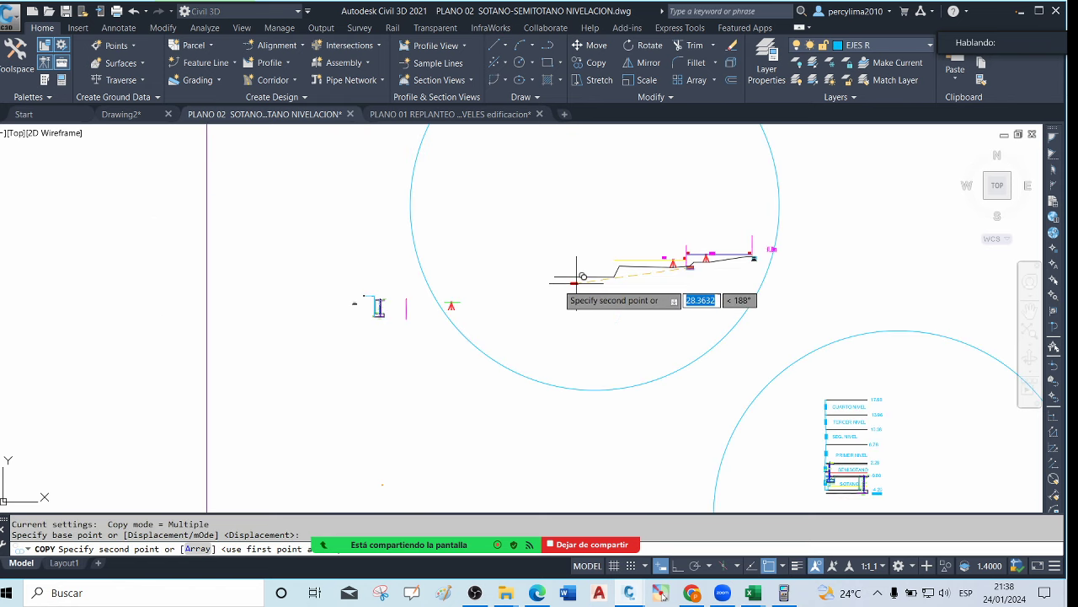
scroll(379, 303, "up", 6)
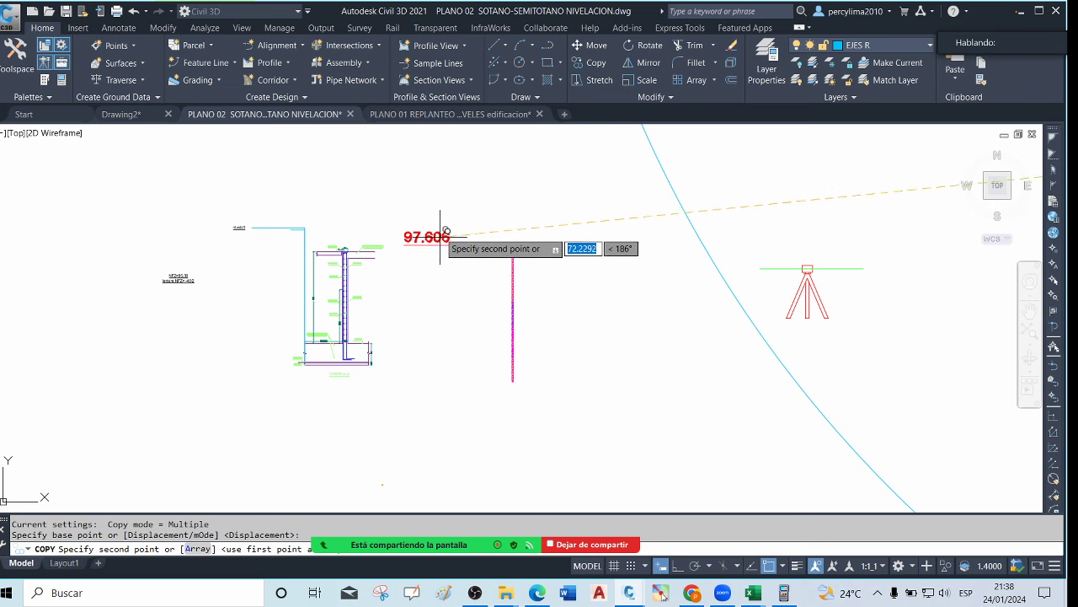
left_click(137, 264)
scroll(233, 241, "up", 2)
key("Escape")
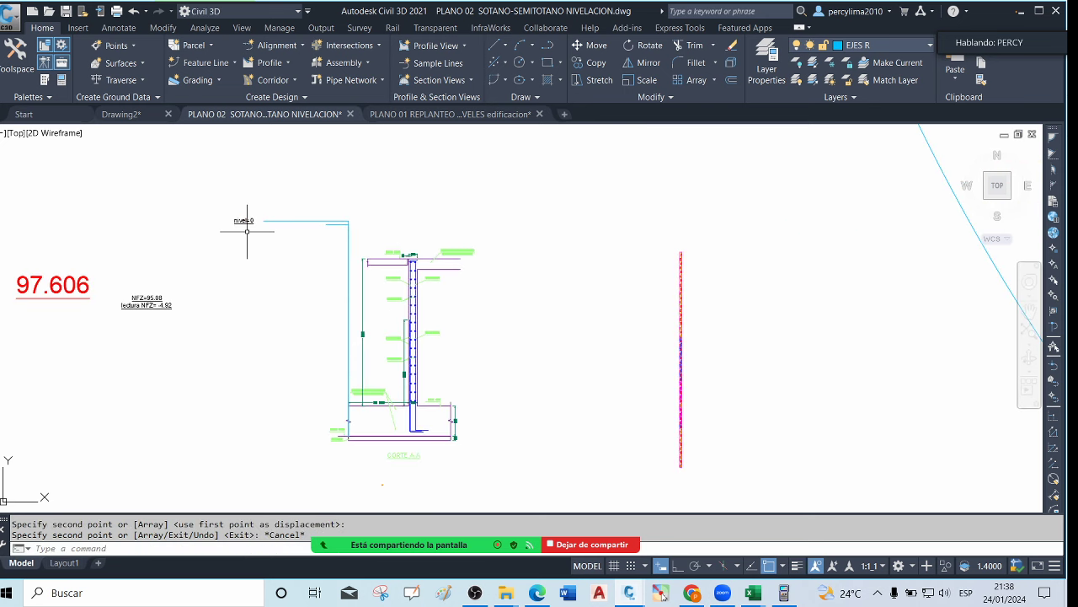
Work out 100 − 97.606 on the fx-9860 emulator, giving 2.394
left_click(784, 593)
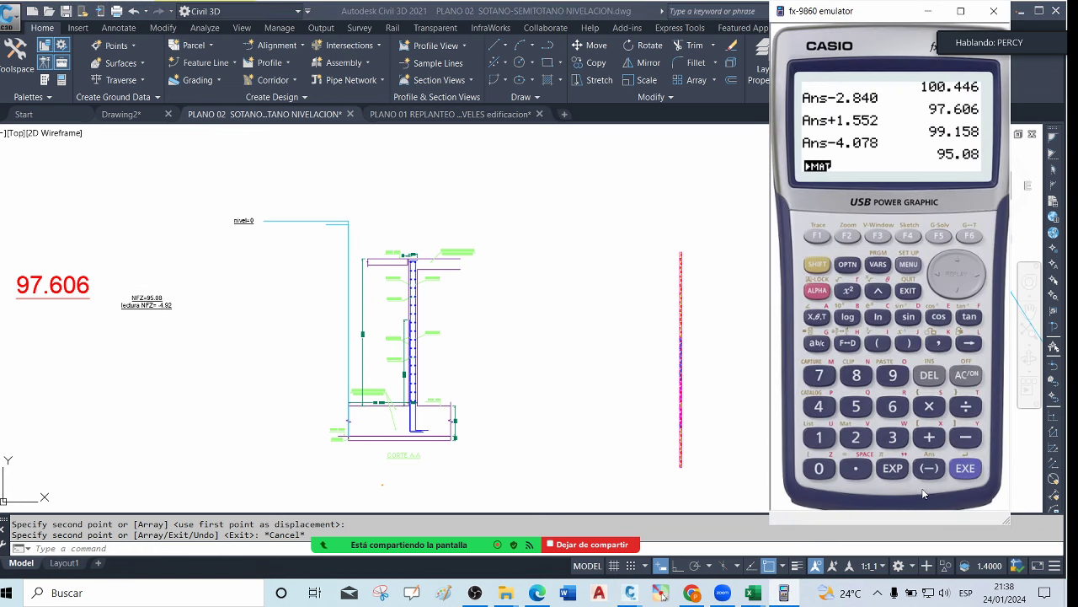
left_click(965, 389)
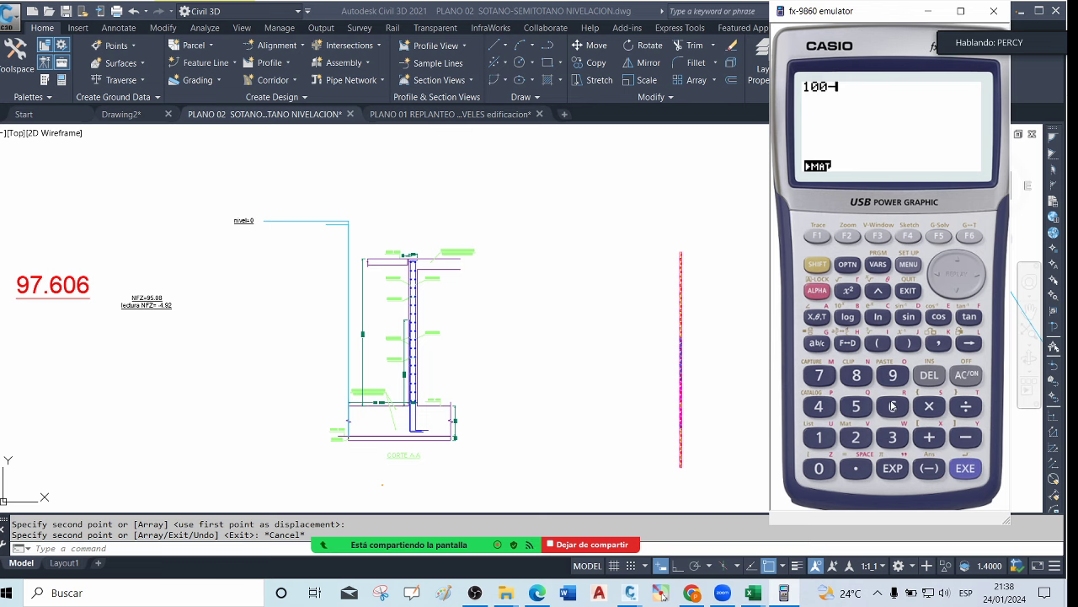
left_click(814, 384)
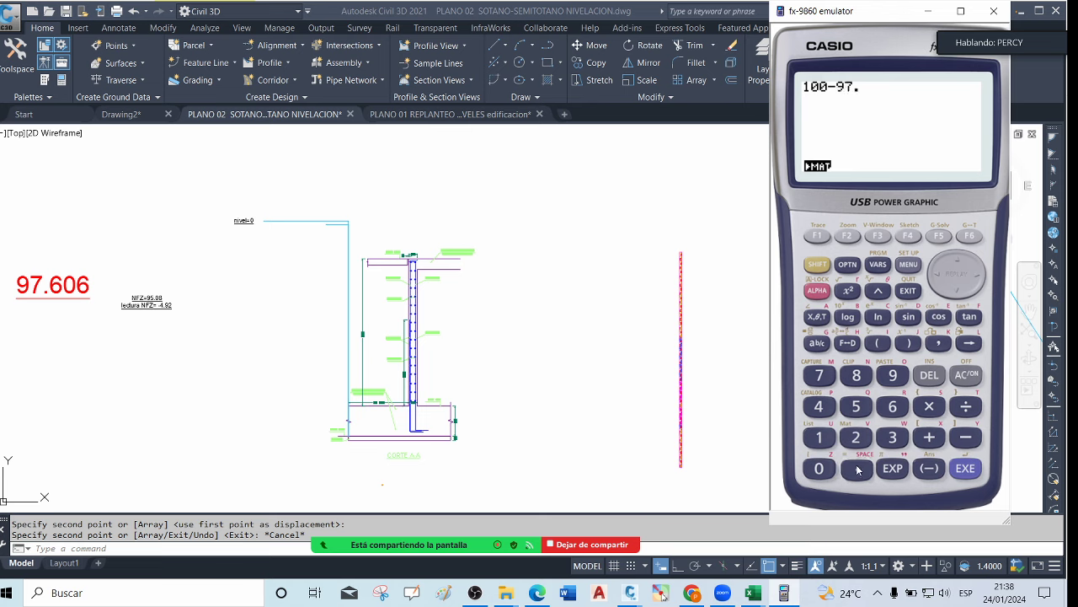
type("06")
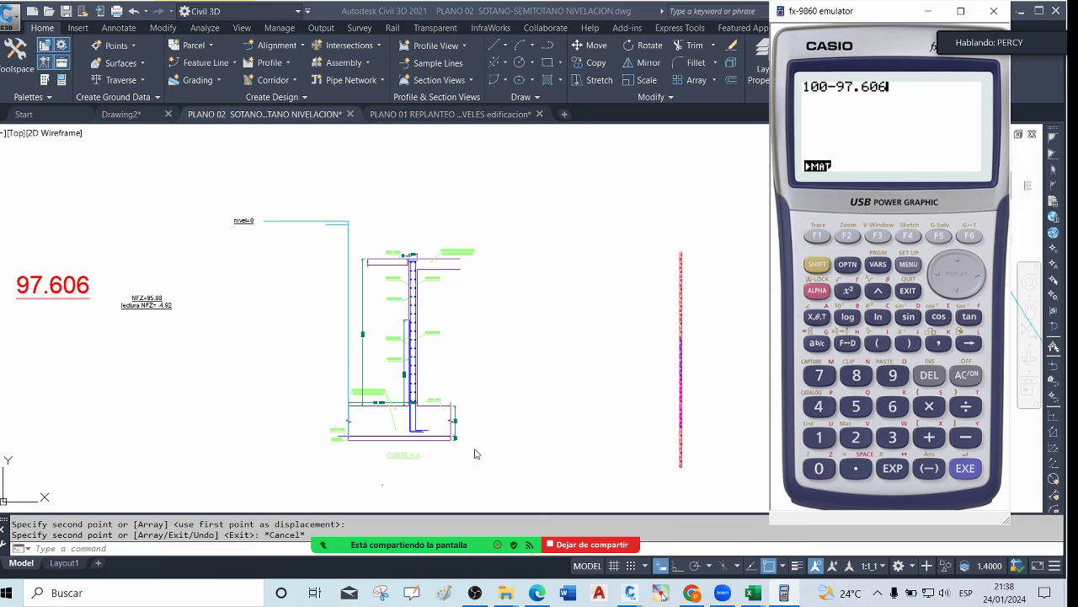
left_click(968, 473)
key("Return")
Draw a polyline from the nivel=0 line, 2.334 straight down with Ortho, then leftward
left_click(662, 594)
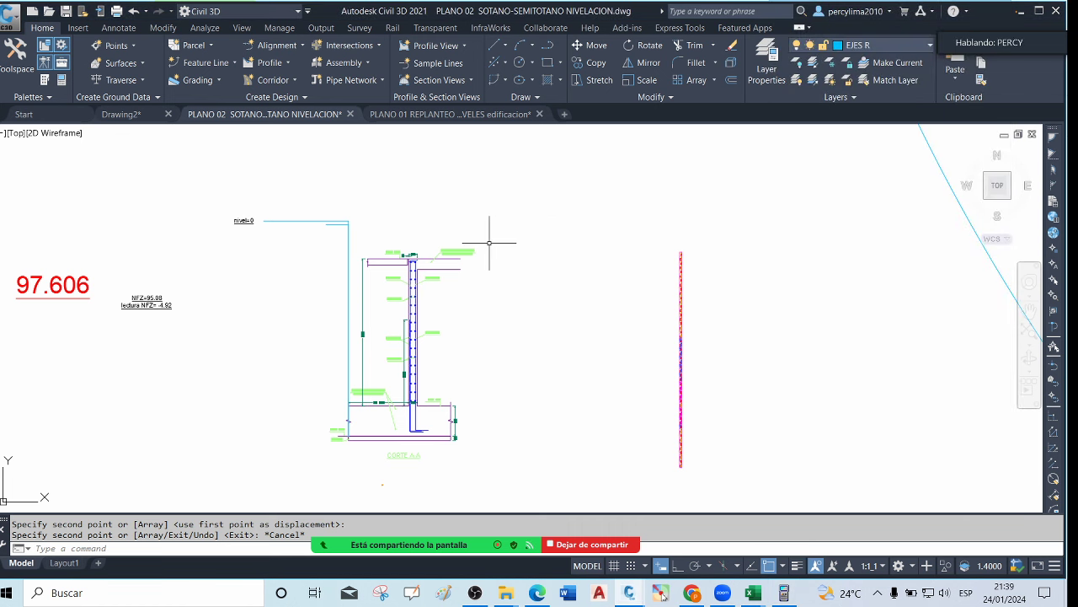
type("pl")
key("Return")
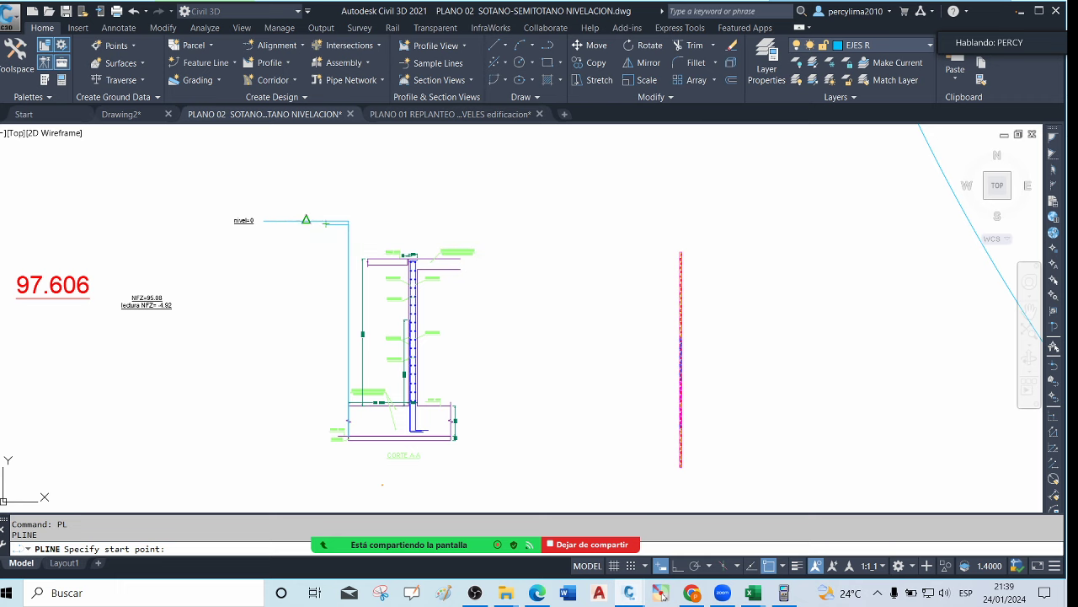
left_click(308, 221)
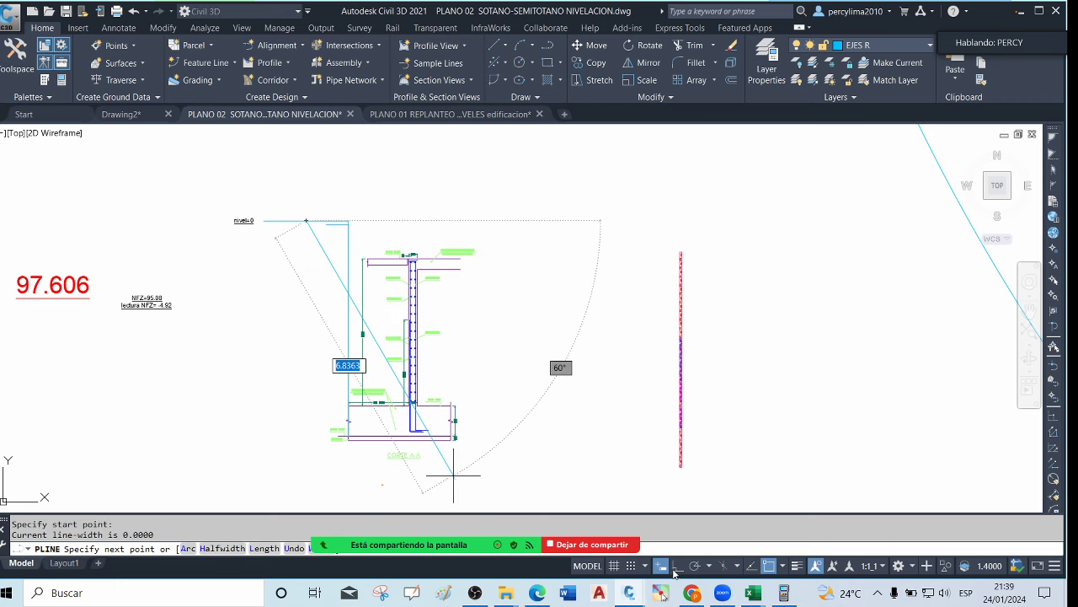
key("F8")
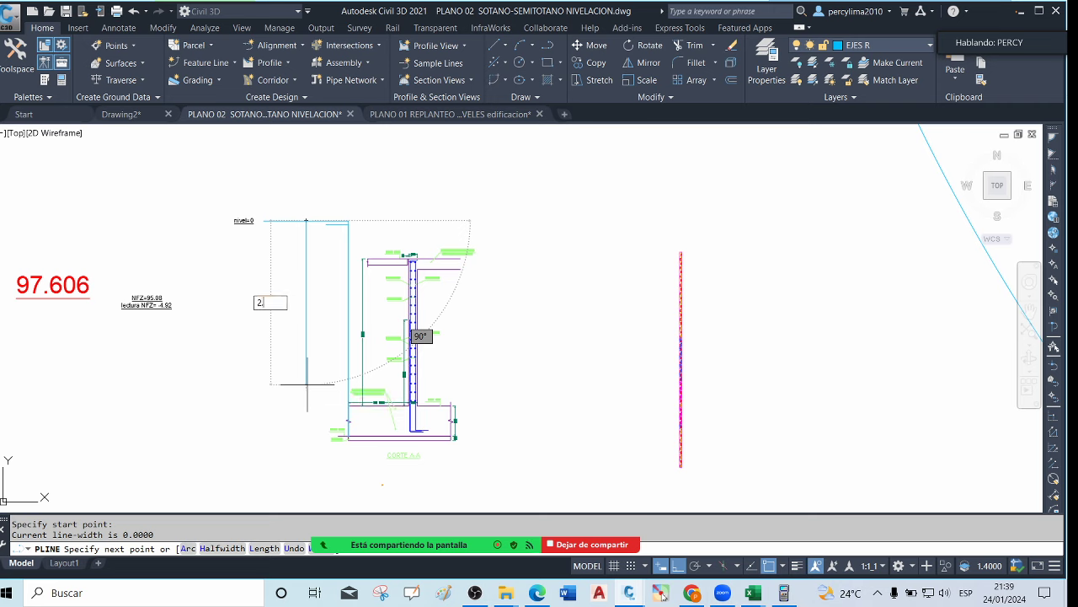
key("Return")
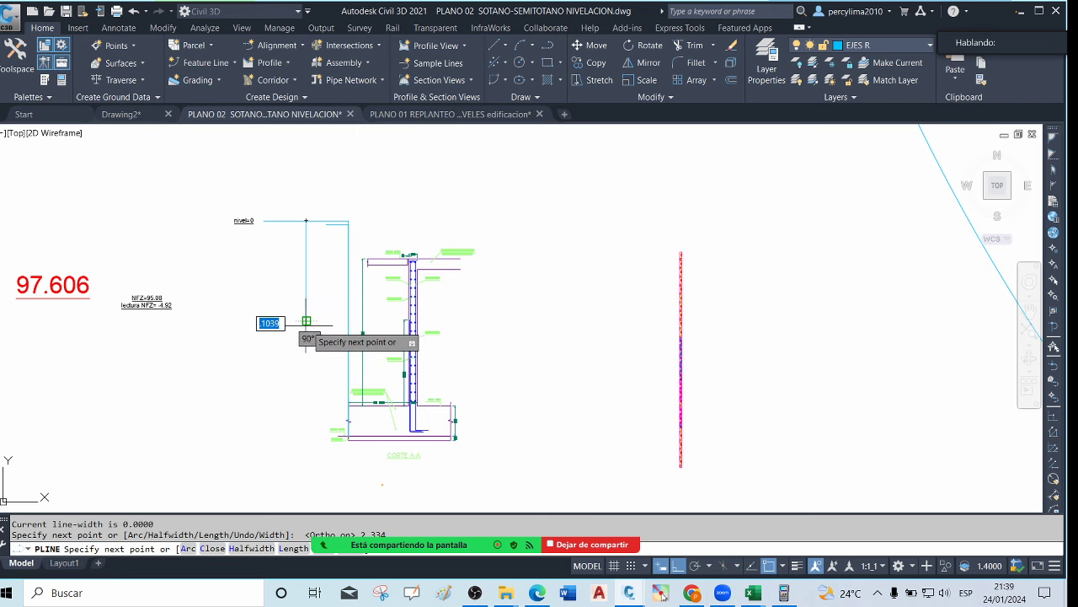
left_click(218, 325)
Explode the new polyline and erase its vertical segment, leaving the horizontal level line
key("Escape")
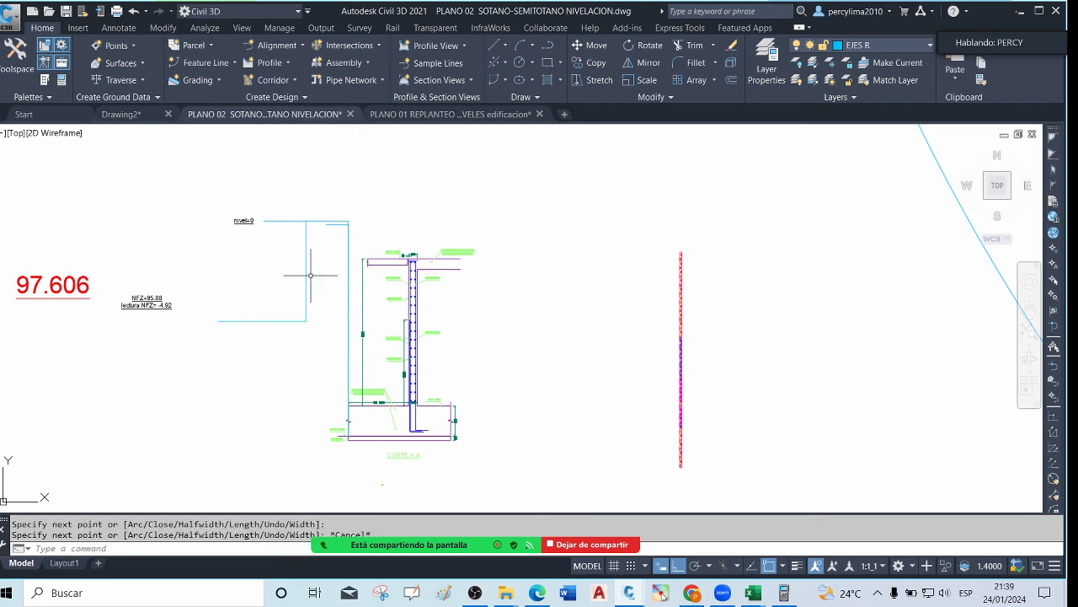
left_click(316, 333)
left_click(210, 278)
key("Delete")
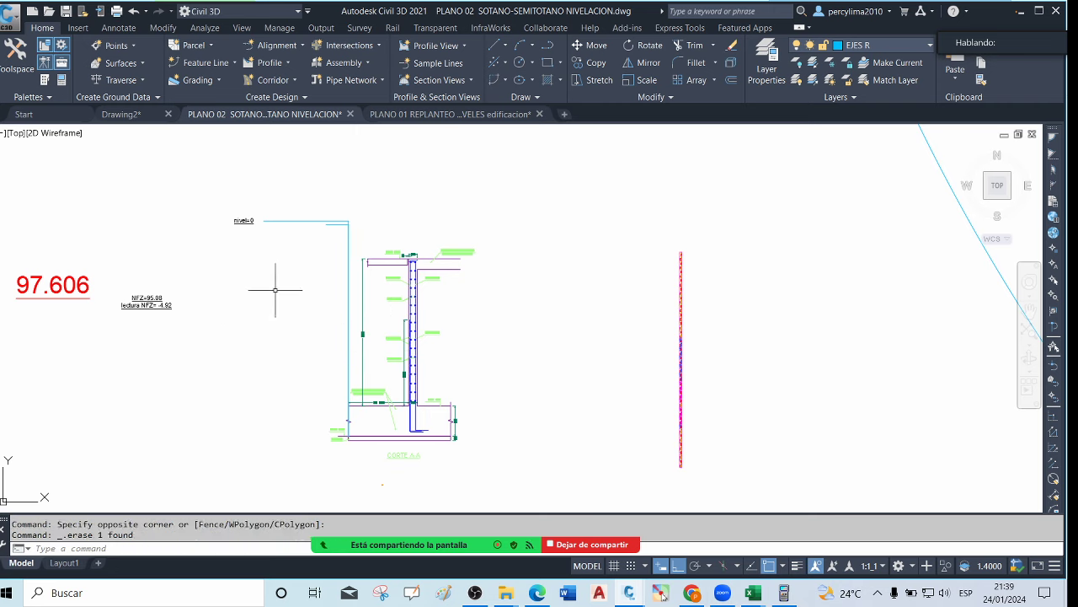
key("ctrl+z")
left_click(304, 283)
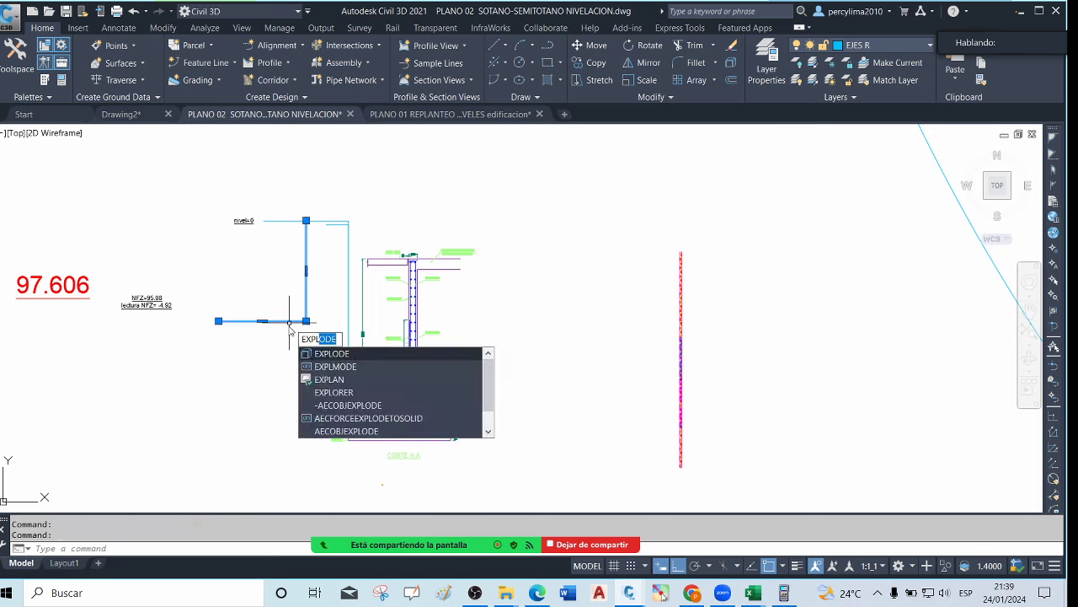
left_click(337, 354)
left_click(440, 292)
left_click(301, 310)
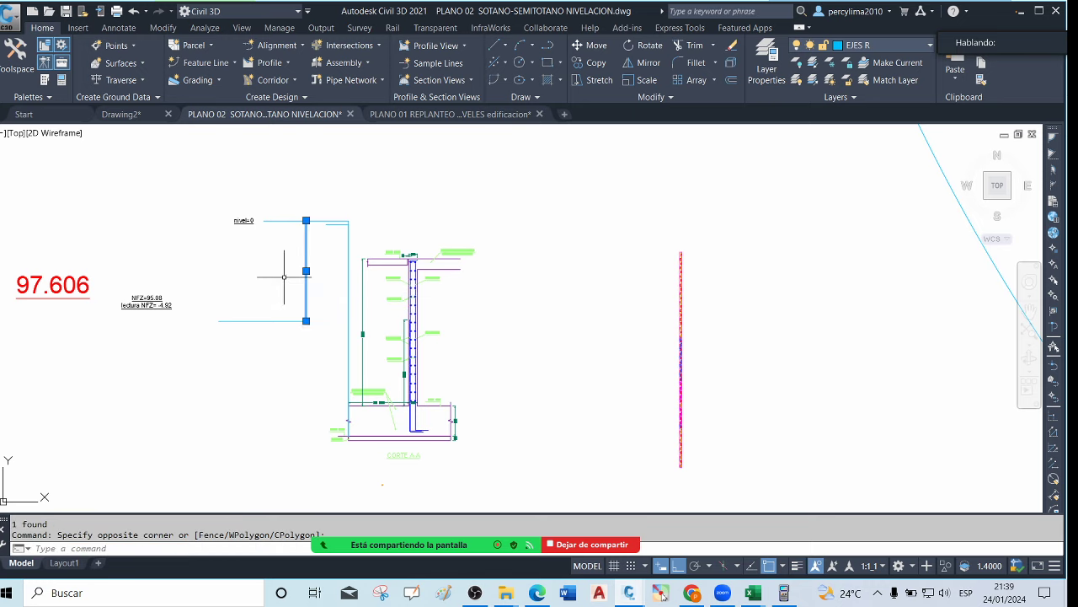
key("Delete")
Move the 97.606 text onto the new level line
left_click(103, 326)
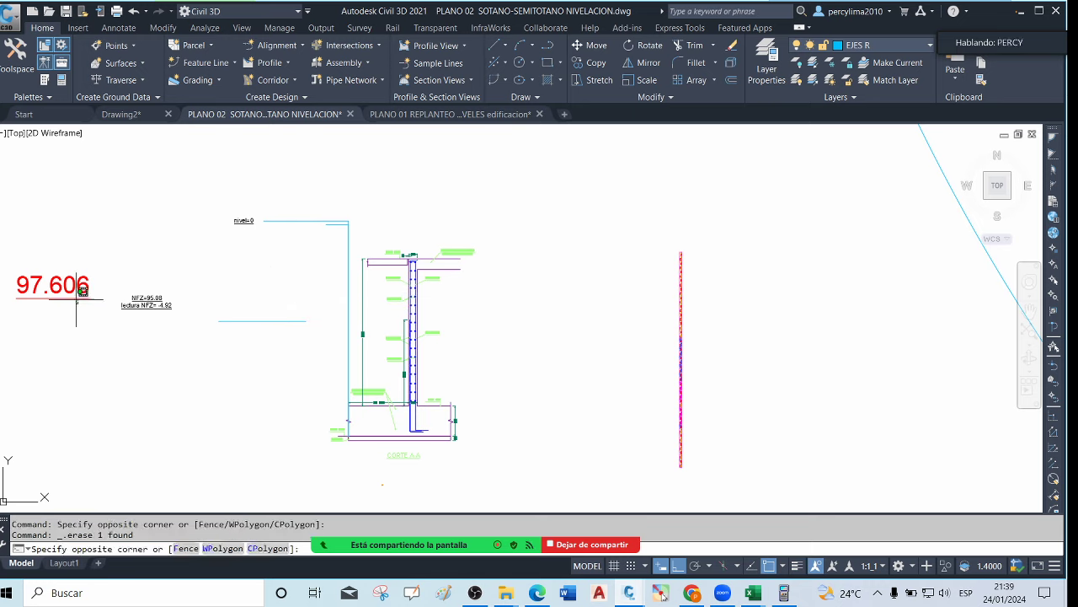
left_click(17, 244)
type("m")
key("Return")
left_click(59, 282)
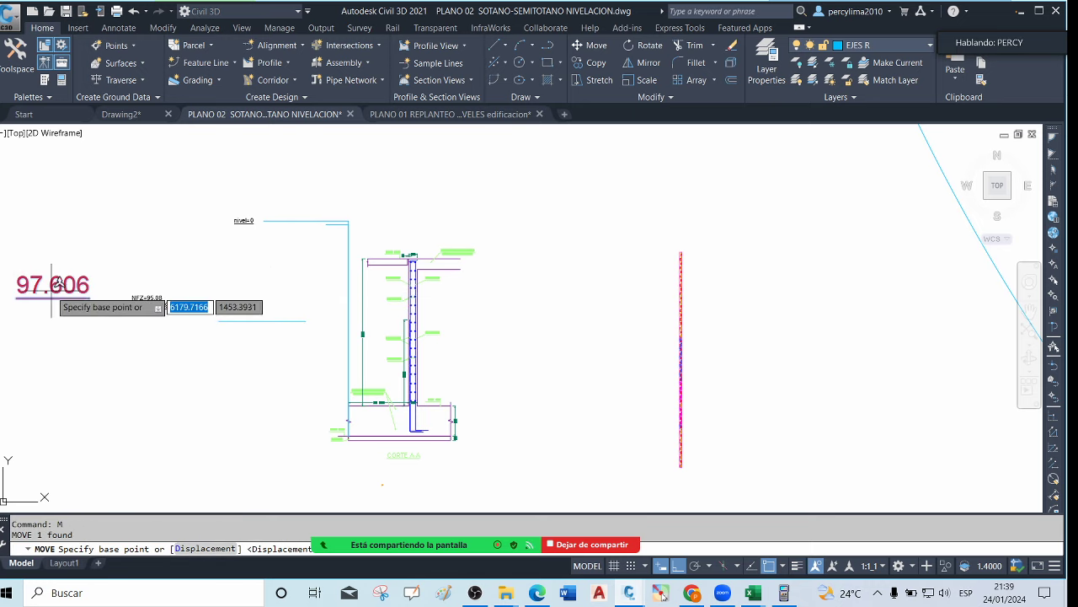
key("F8")
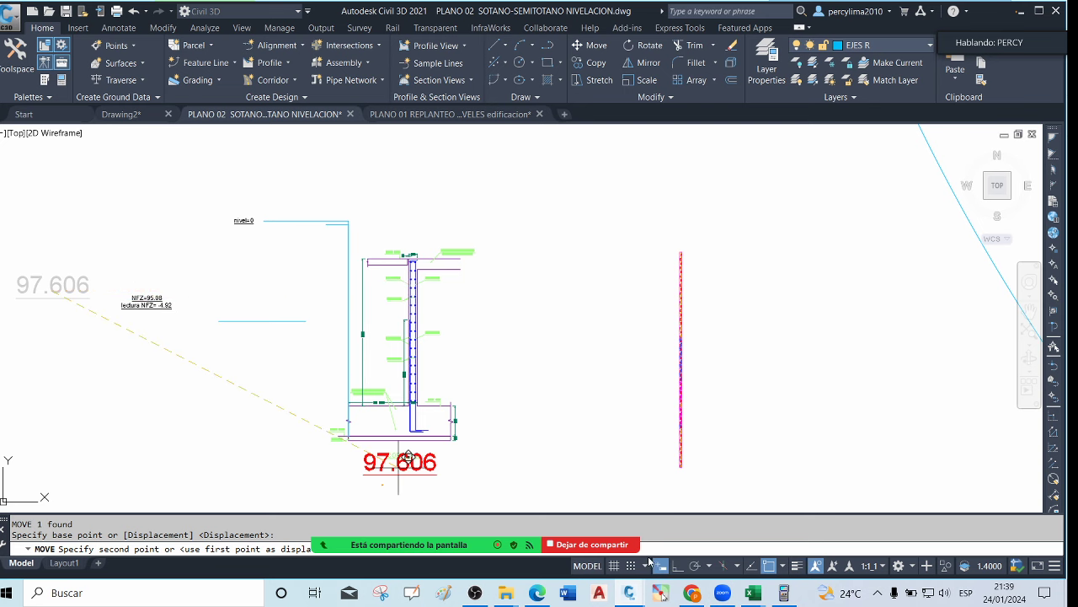
scroll(245, 362, "up", 4)
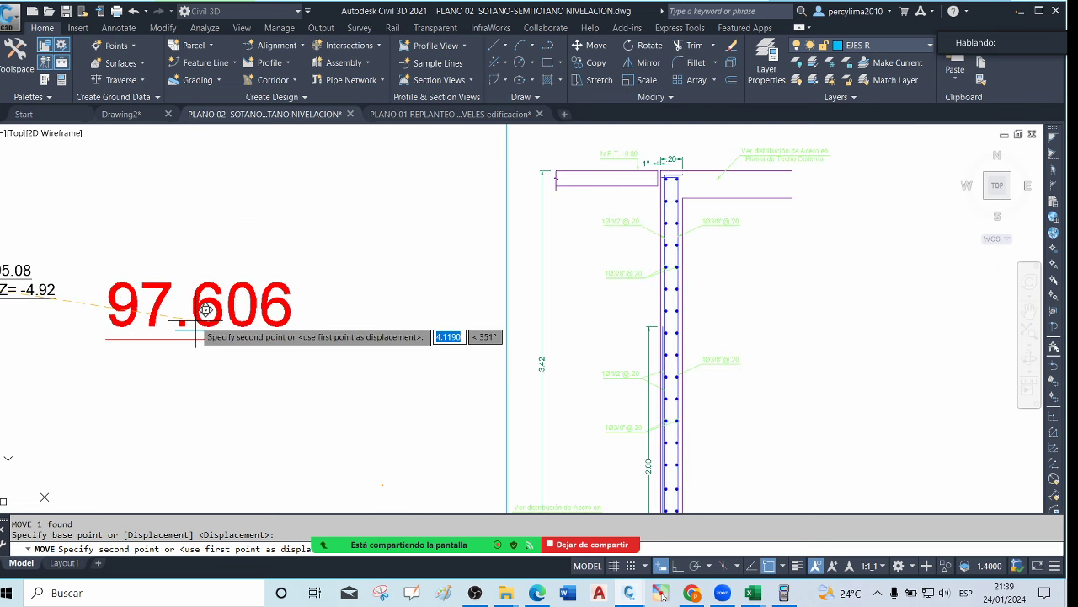
left_click(238, 342)
scroll(253, 340, "down", 4)
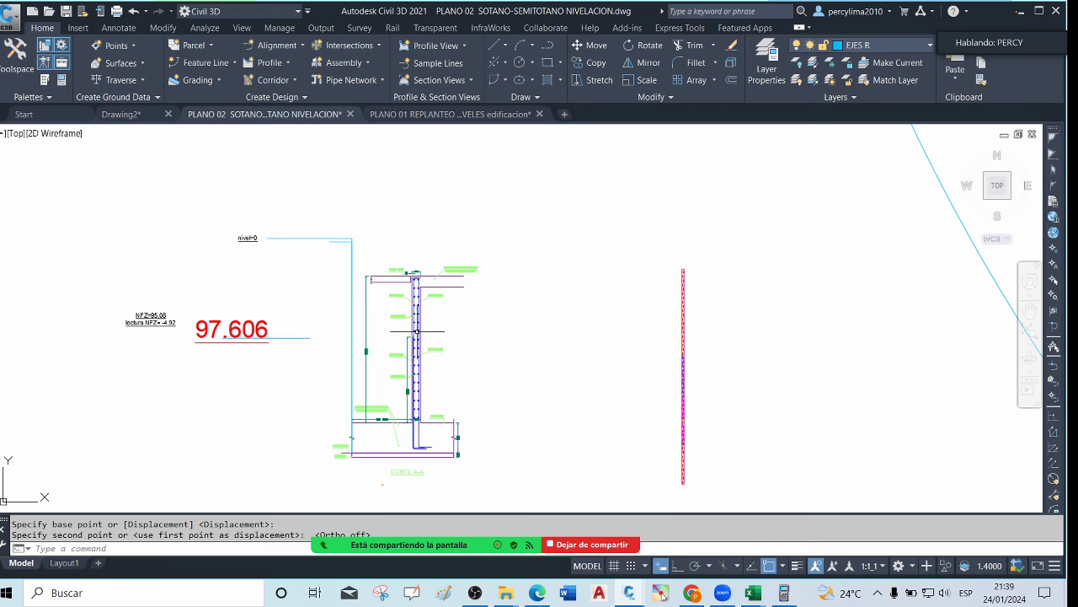
Move the NFZ labels, 97.606 text and level line further left
left_click(300, 372)
left_click(91, 261)
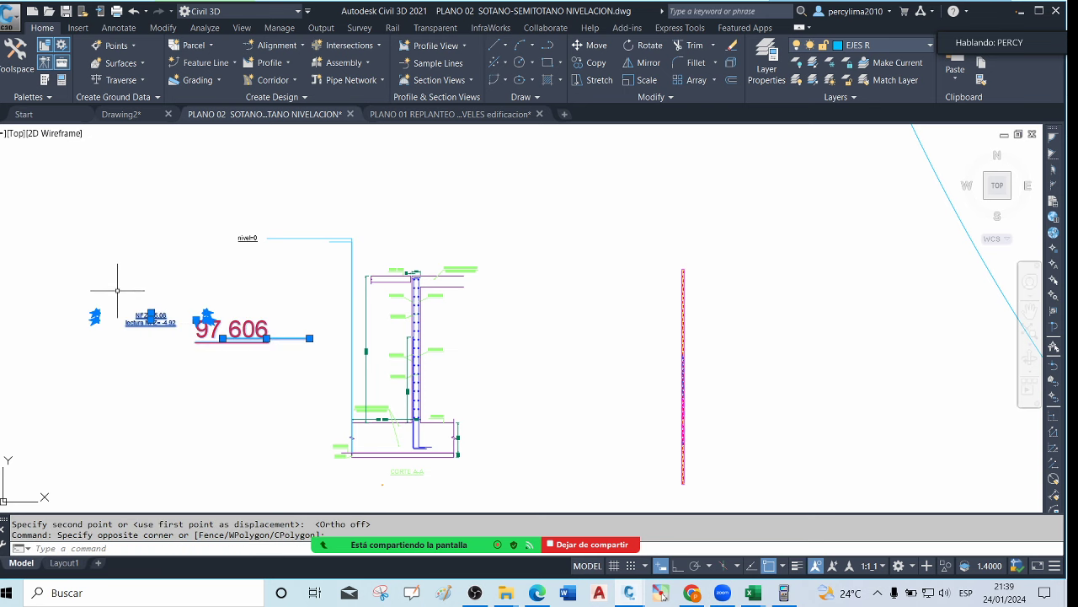
type("m")
key("Return")
left_click(297, 394)
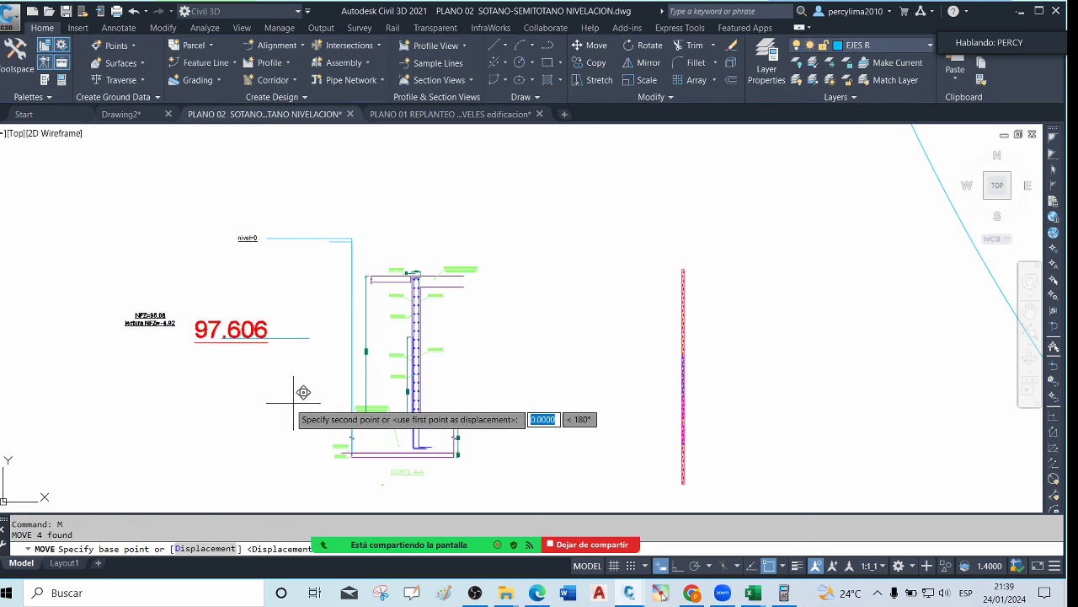
left_click(186, 400)
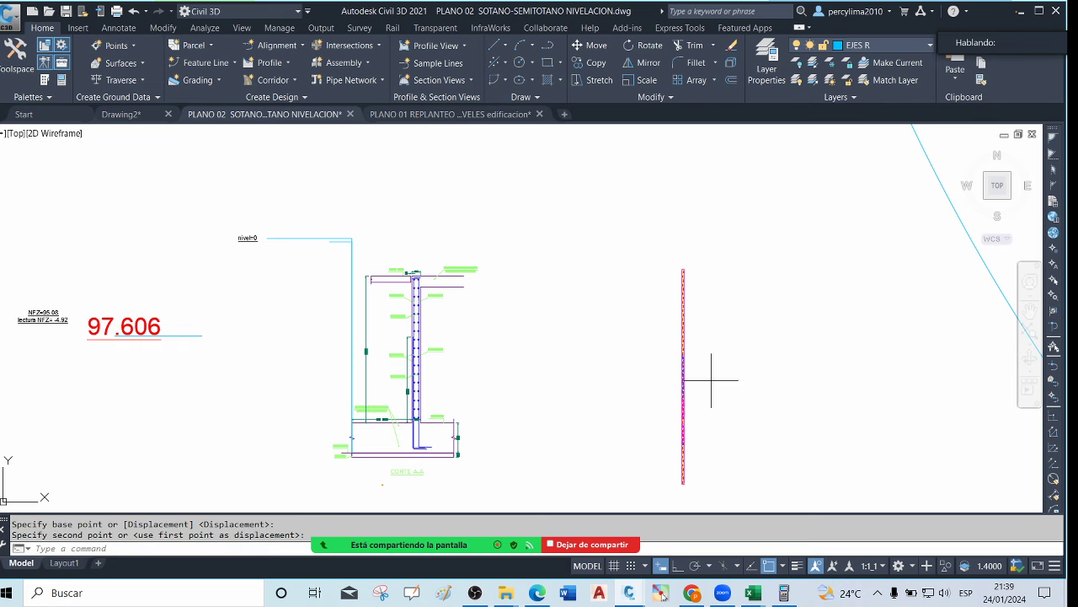
Begin moving the magenta leveling rod, using its bottom end as the base point
left_click(711, 380)
left_click(673, 363)
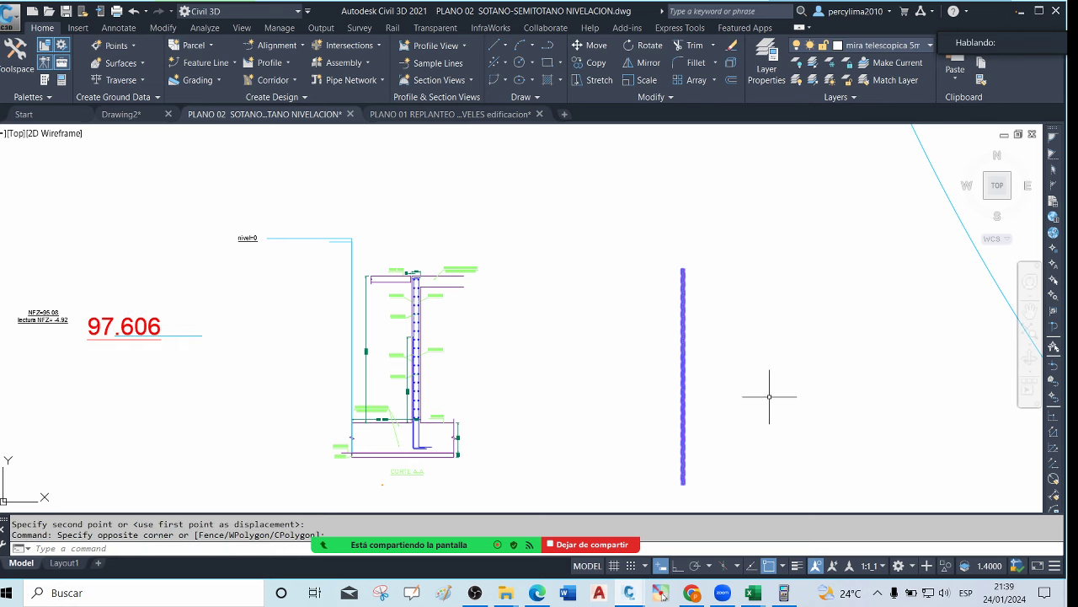
type("m")
key("Return")
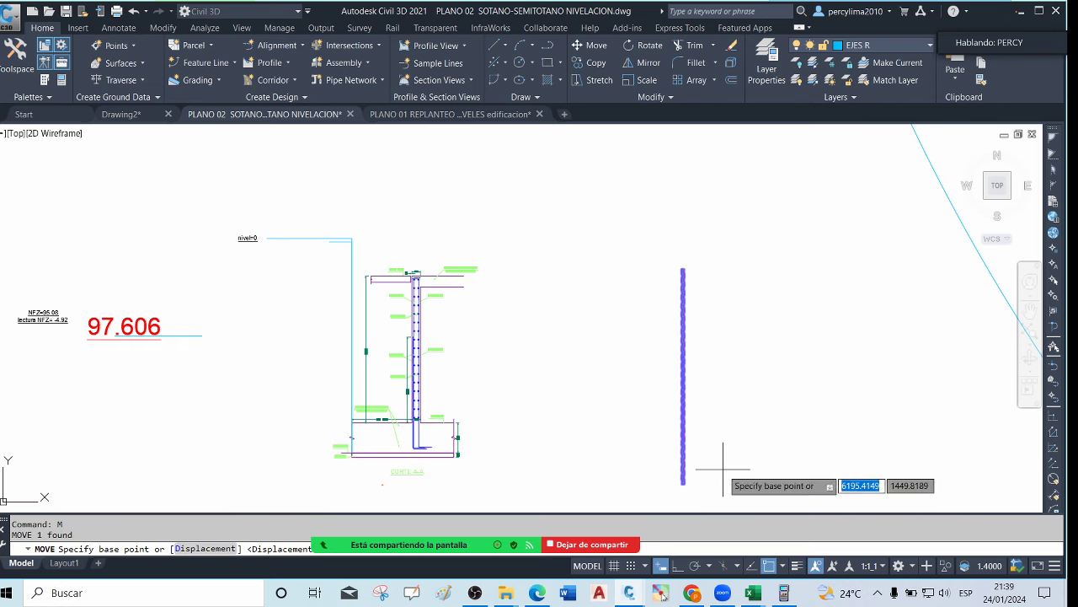
left_click(684, 482)
scroll(417, 414, "up", 5)
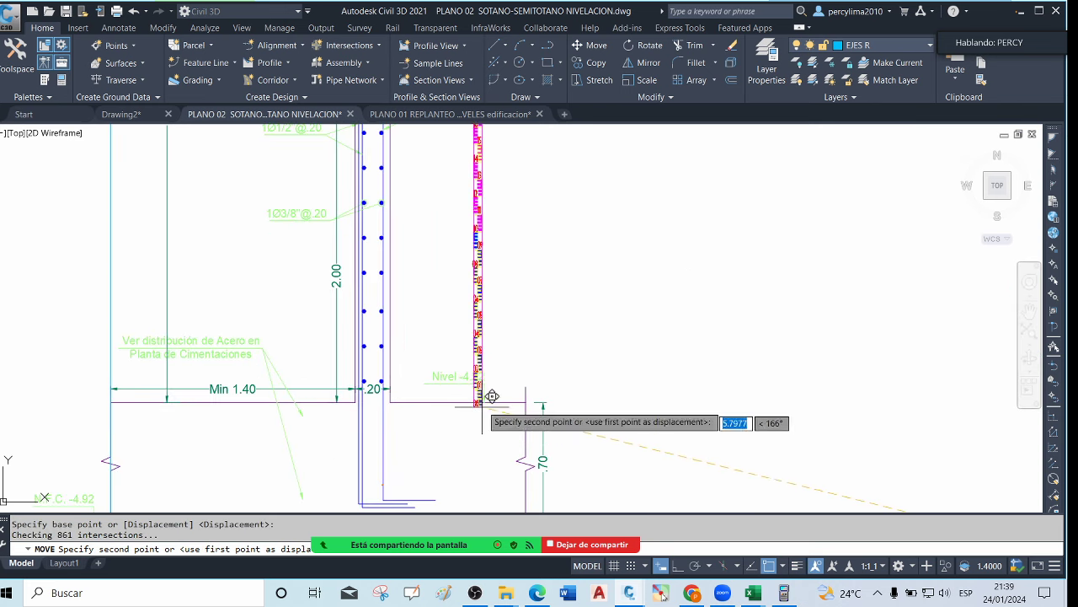
scroll(485, 380, "down", 2)
scroll(459, 371, "up", 2)
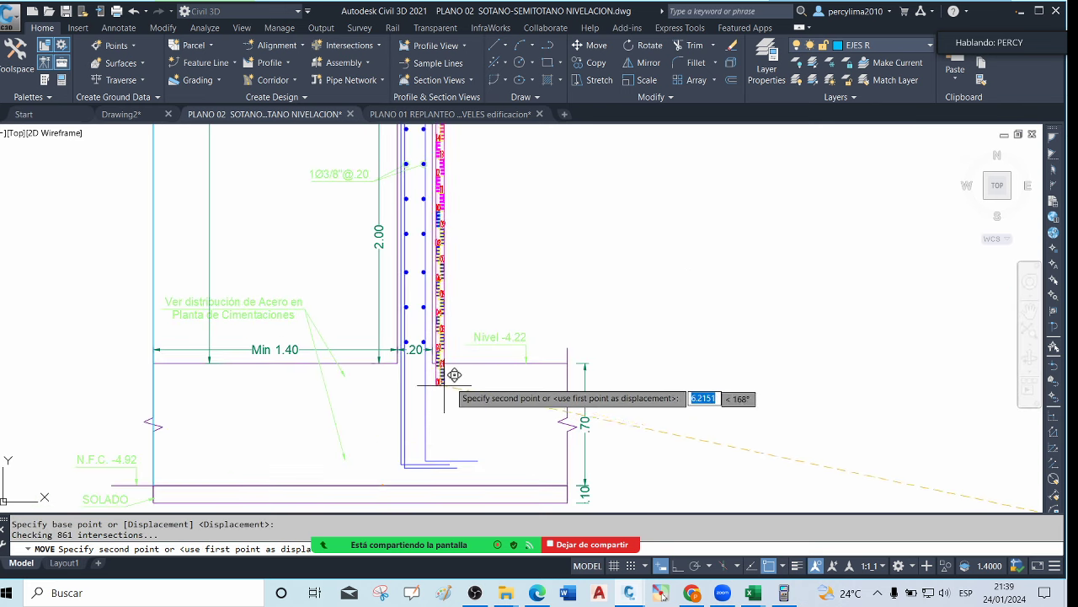
scroll(568, 342, "up", 2)
scroll(578, 443, "down", 2)
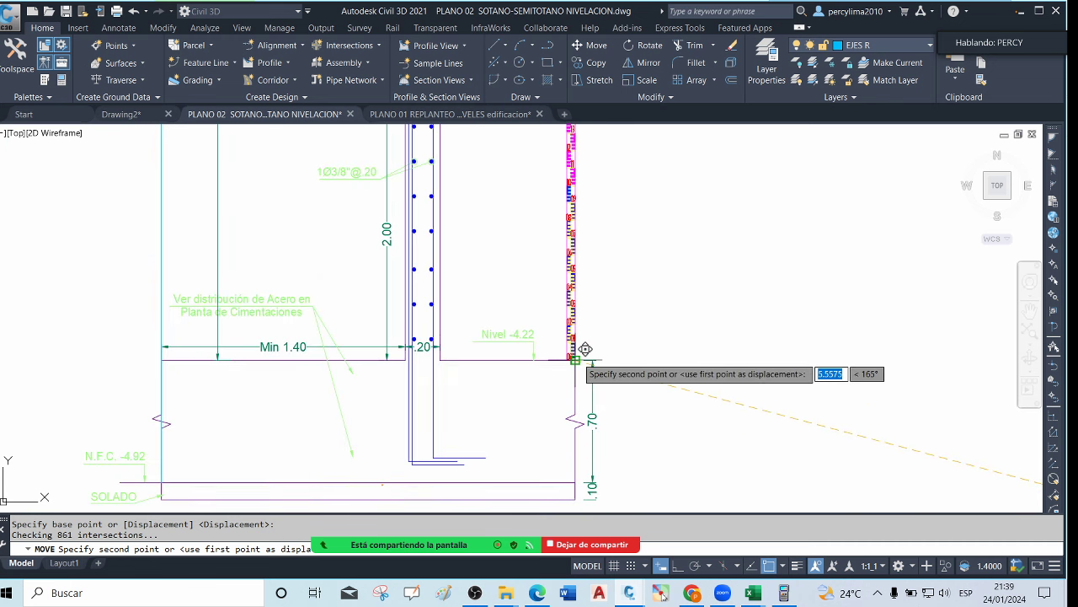
scroll(632, 413, "down", 3)
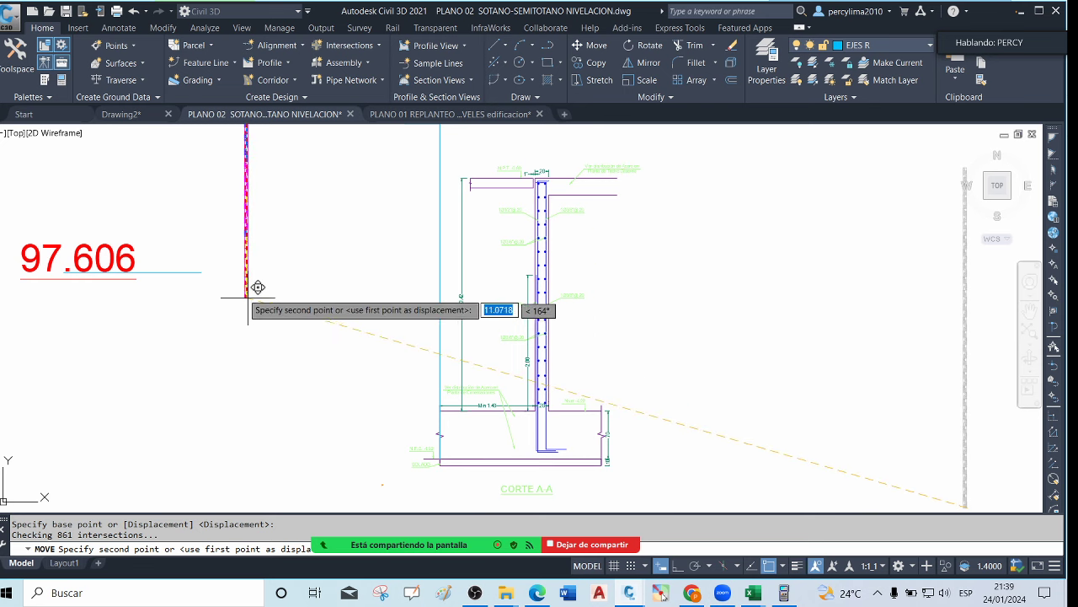
Stand the rod on the level line's end and move the instrument tripod beside it
left_click(211, 261)
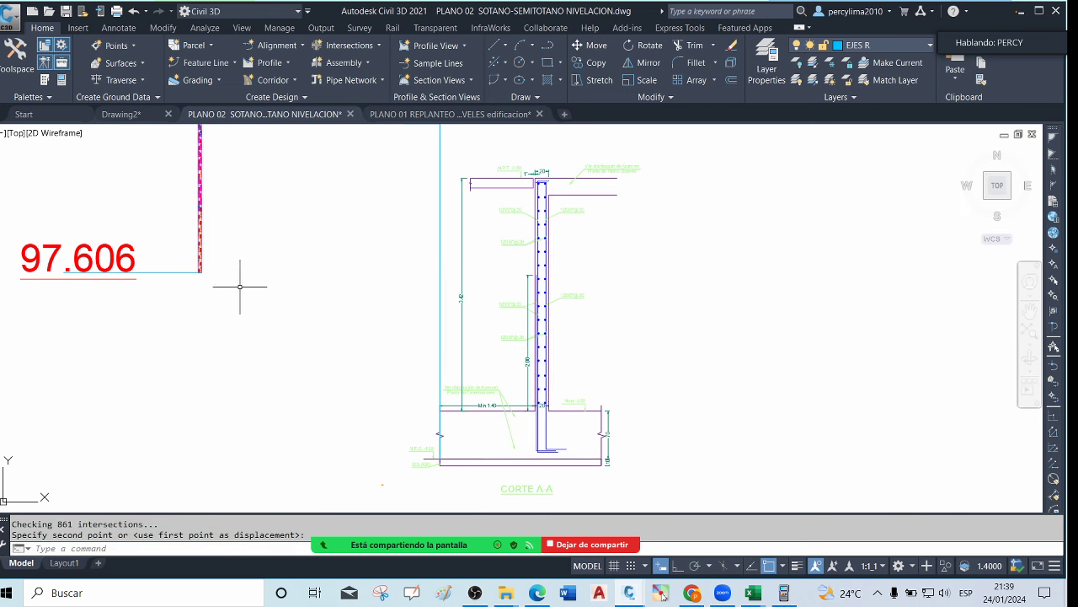
scroll(282, 315, "down", 5)
left_click(654, 330)
left_click(600, 258)
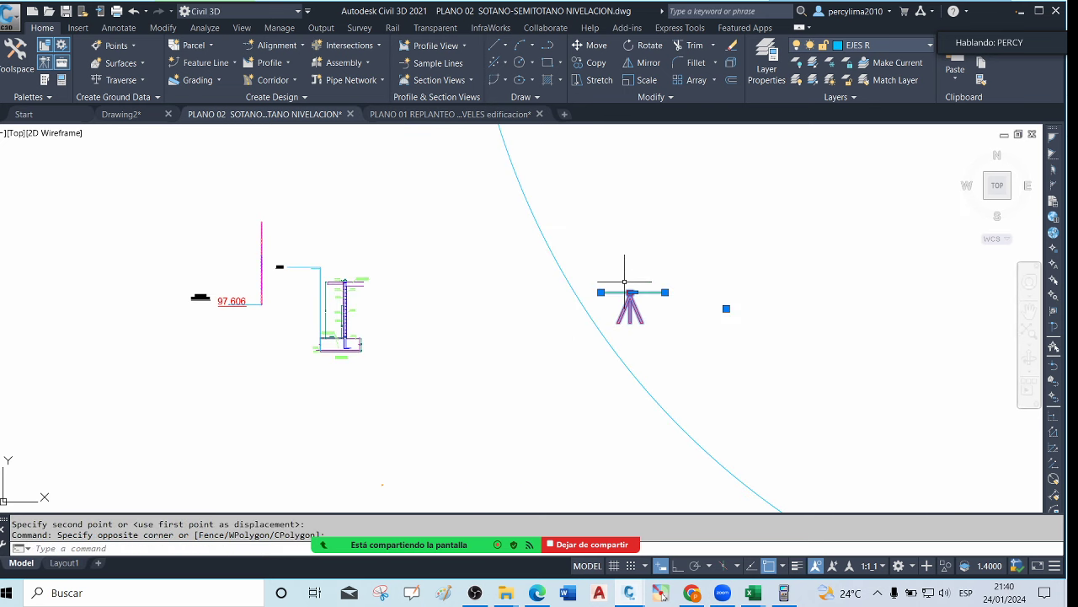
key("Return")
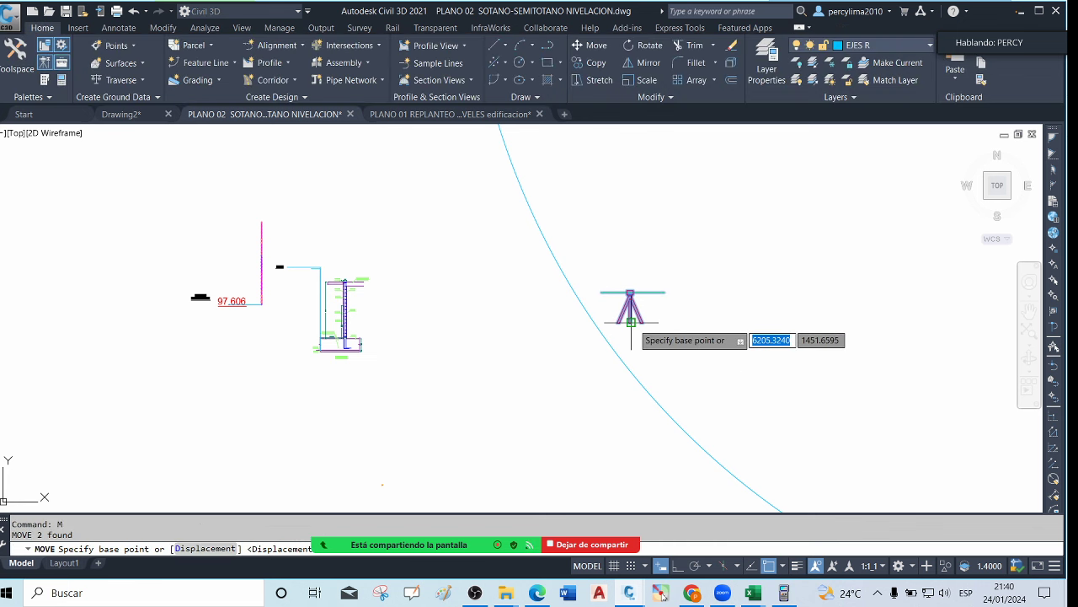
left_click(633, 314)
scroll(287, 312, "up", 5)
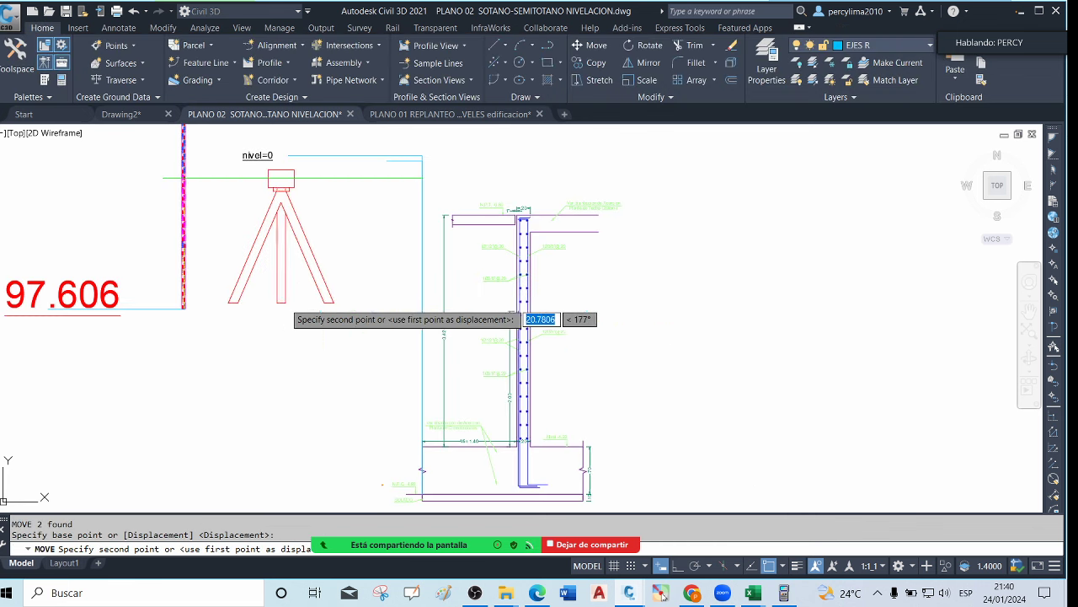
left_click(272, 305)
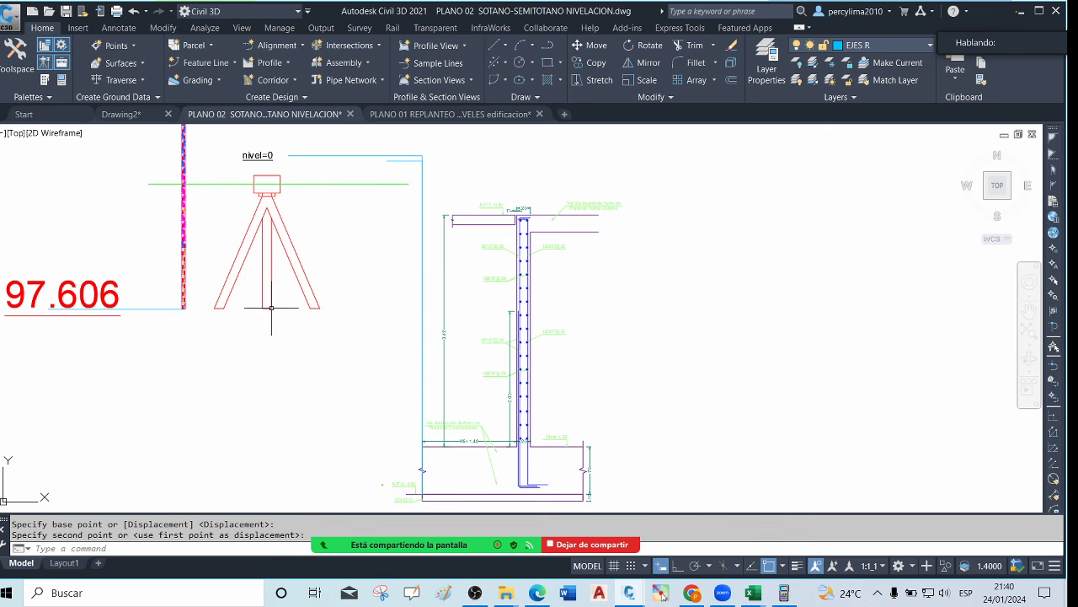
scroll(417, 314, "down", 2)
Move the 97.606 text, NFZ labels, level line and rod further left
left_click(268, 321)
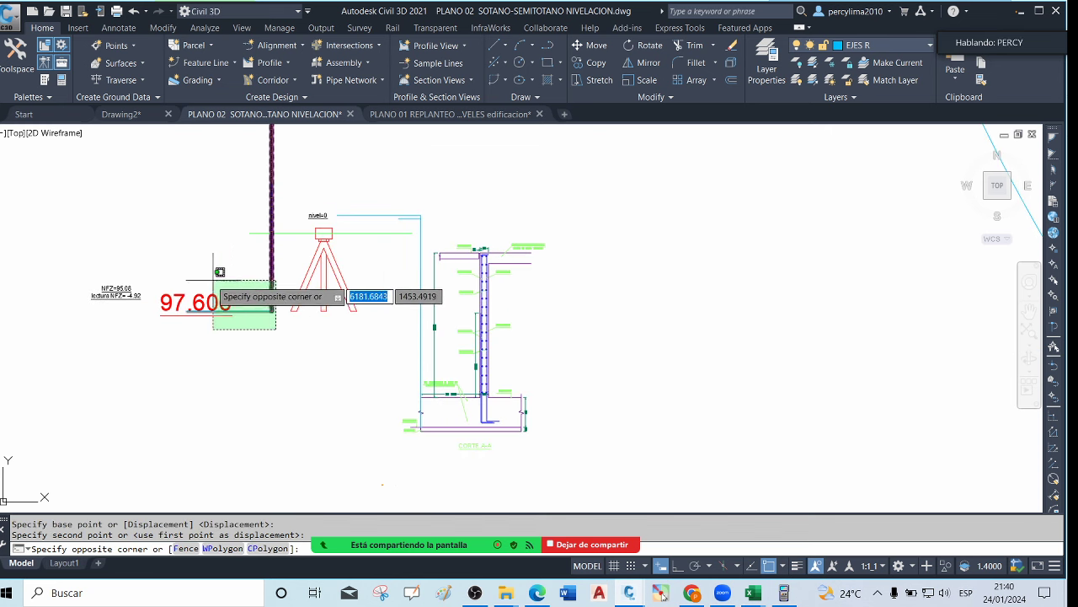
left_click(84, 252)
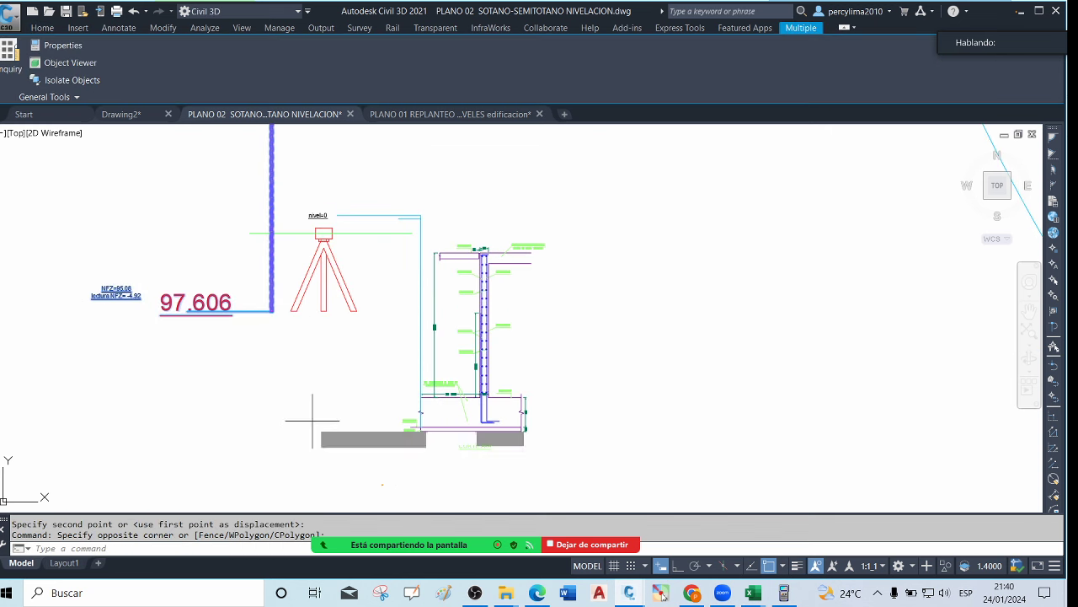
type("m")
key("Return")
left_click(283, 396)
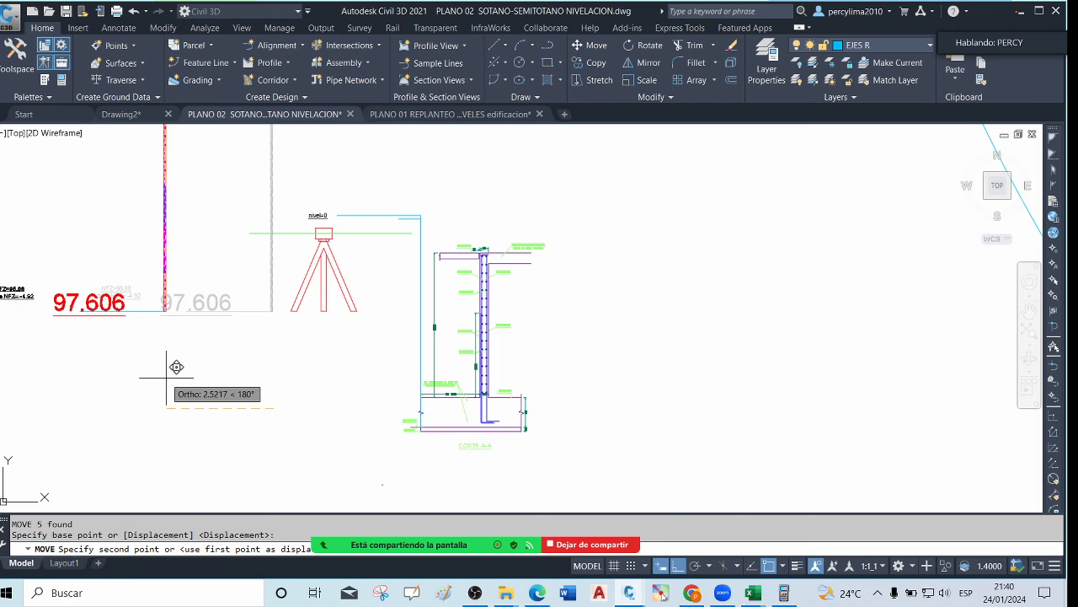
key("Escape")
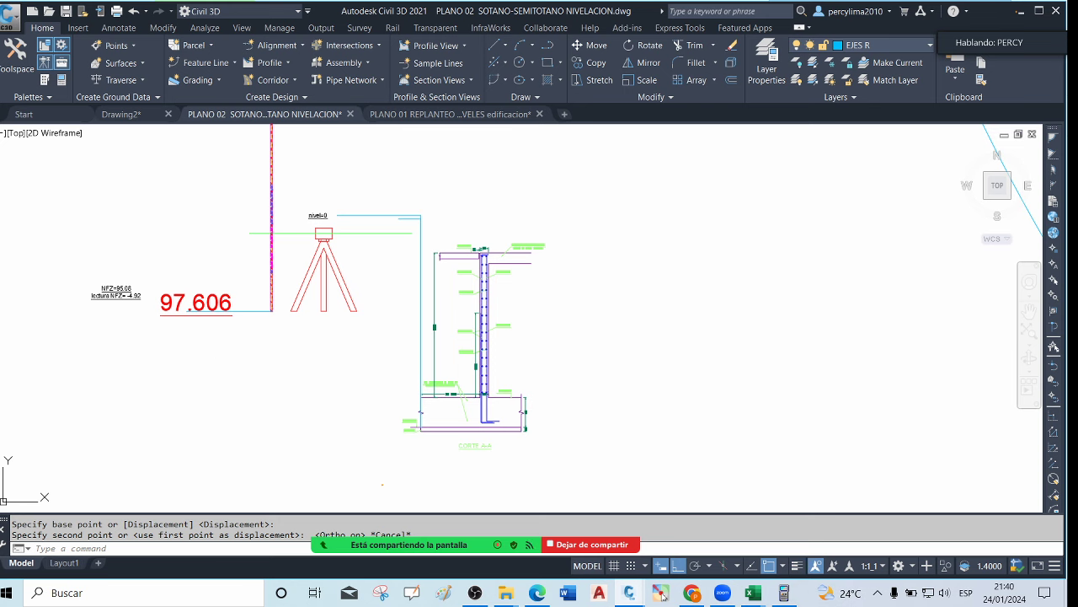
left_click(290, 313)
left_click(89, 250)
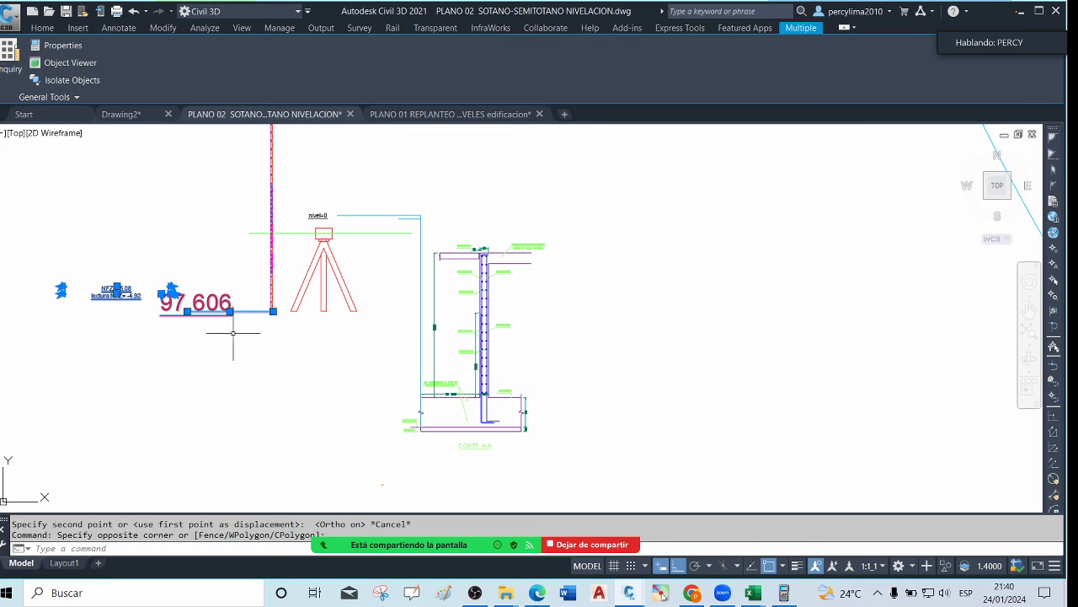
left_click(294, 312)
left_click(313, 360)
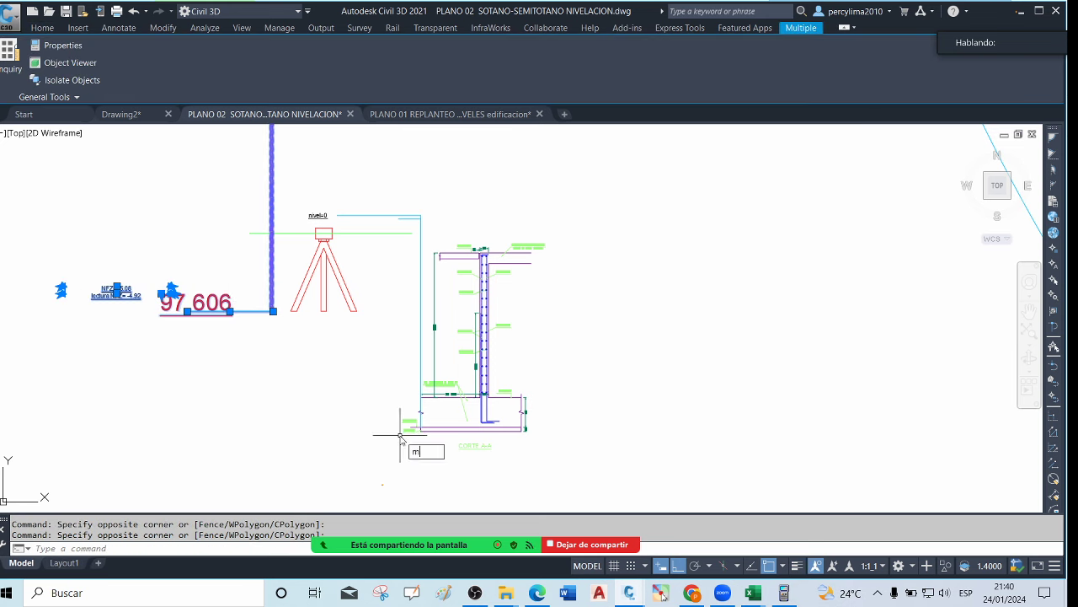
key("Return")
left_click(355, 415)
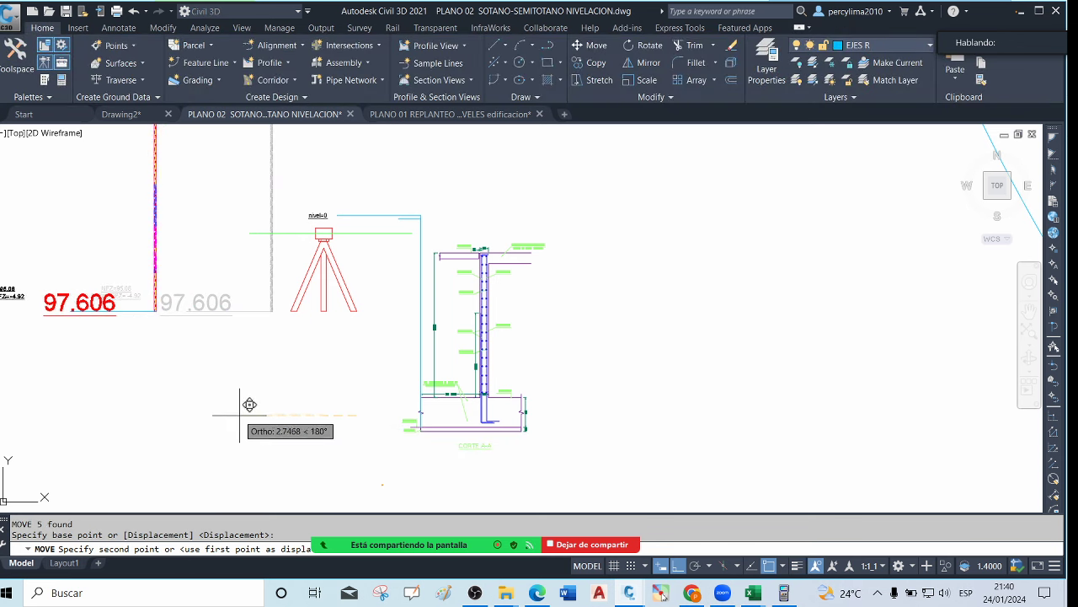
left_click(250, 404)
scroll(356, 358, "down", 2)
scroll(304, 302, "up", 2)
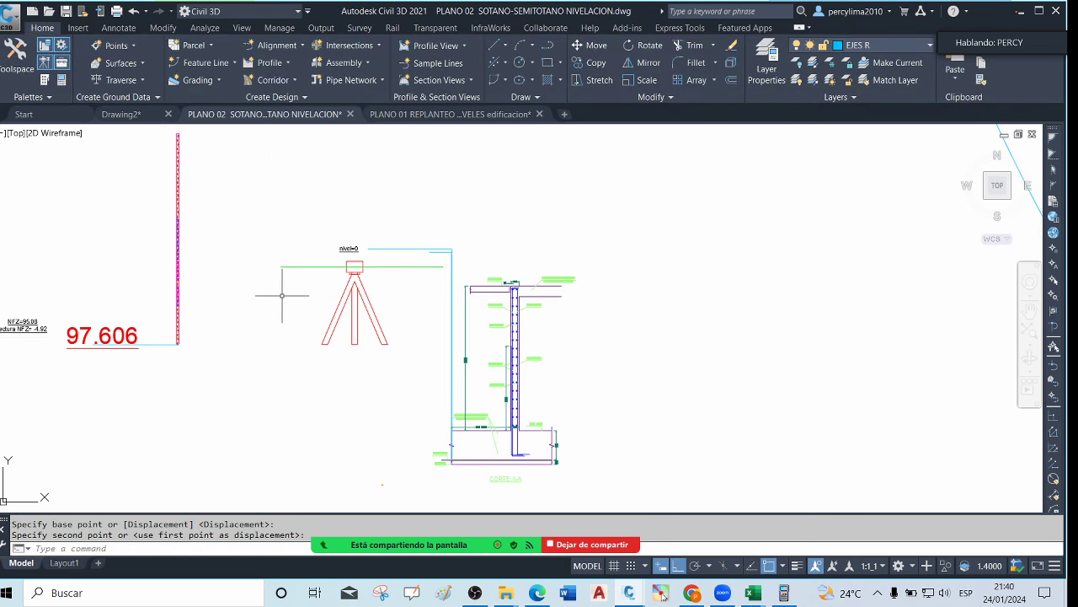
Extend the green sight line to the rod and rightward across the wall section
left_click(301, 288)
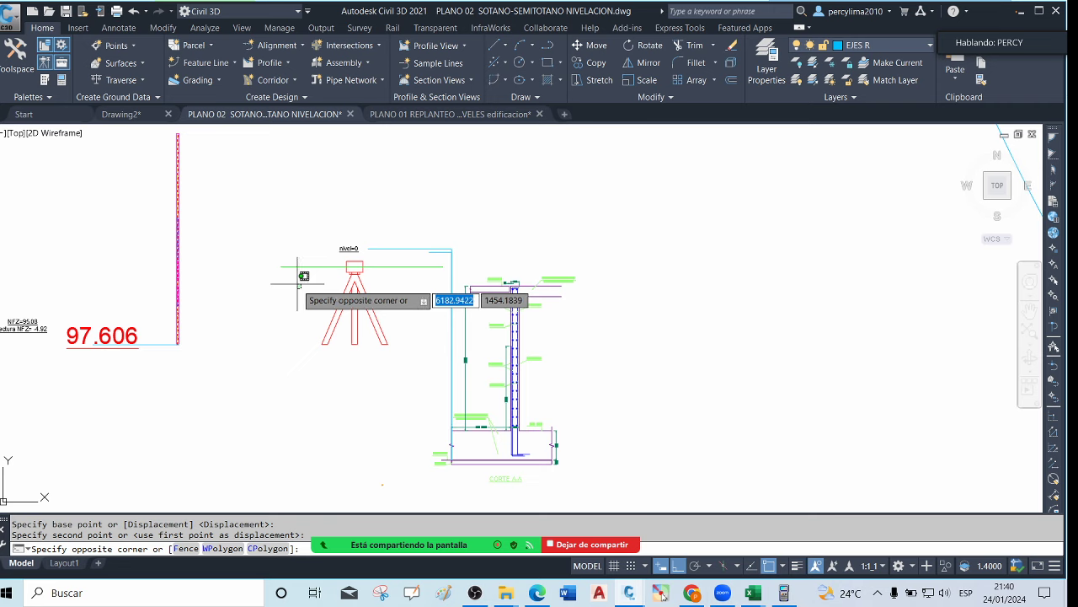
type("ex")
key("Return")
left_click(299, 267)
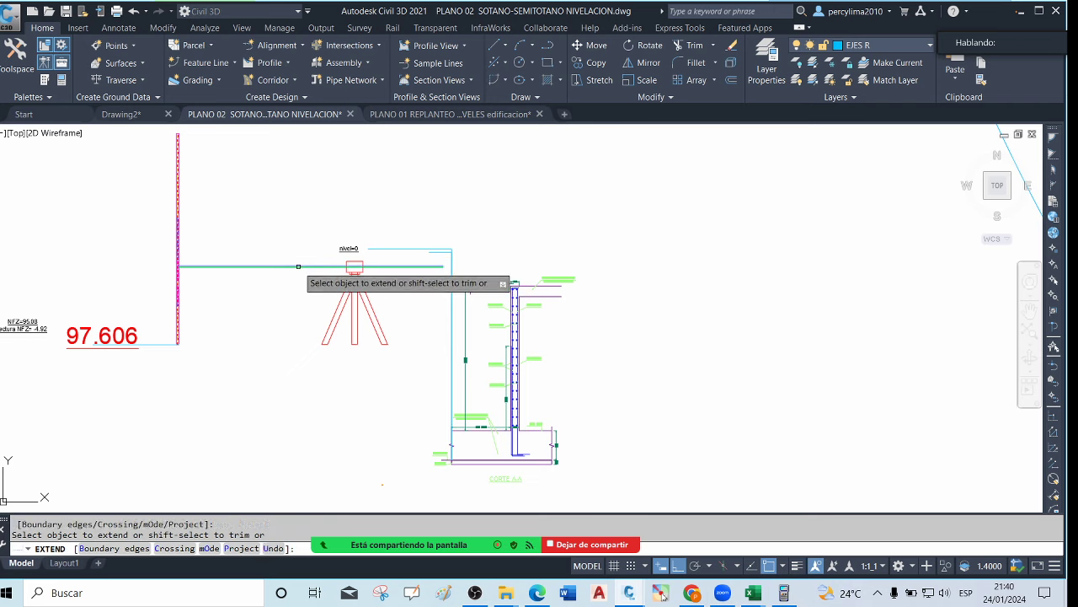
left_click(443, 267)
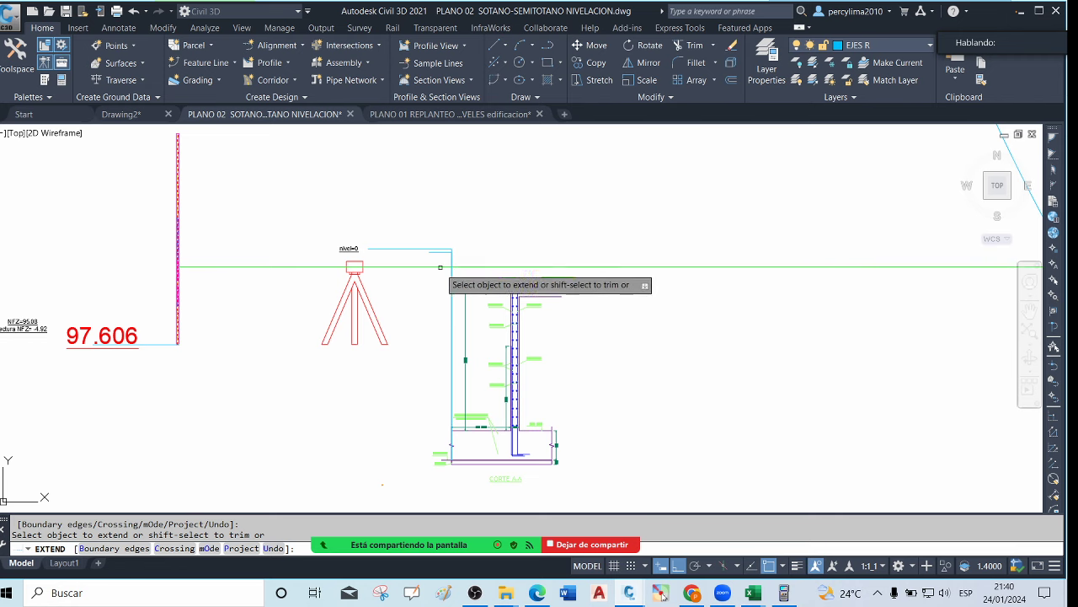
key("Escape")
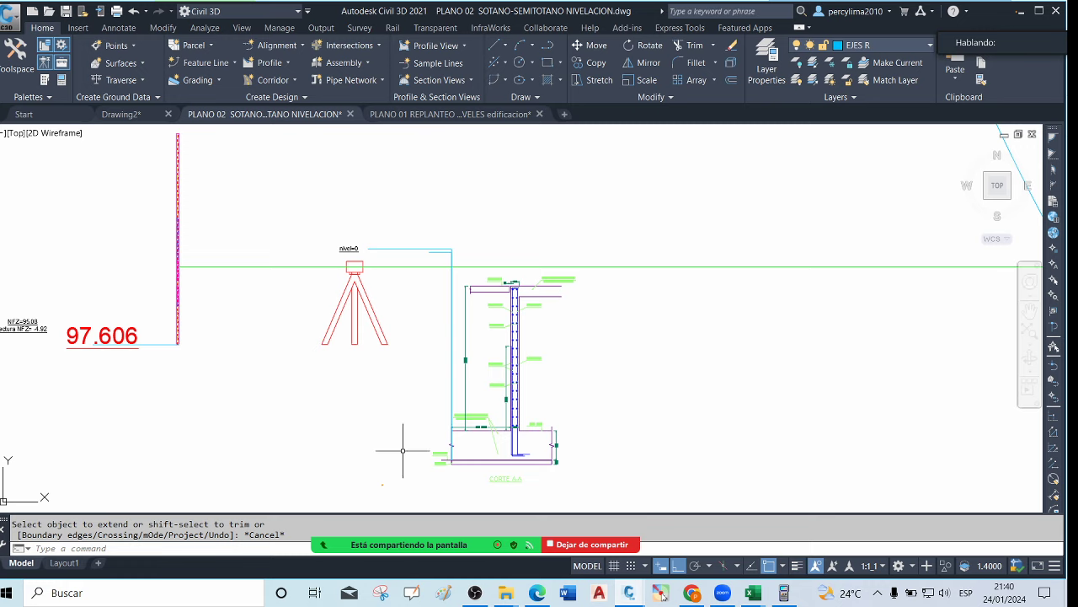
Draw the ground-profile polyline from the rod base, past the tripod, down the wall, under the footing
type("pl")
key("Return")
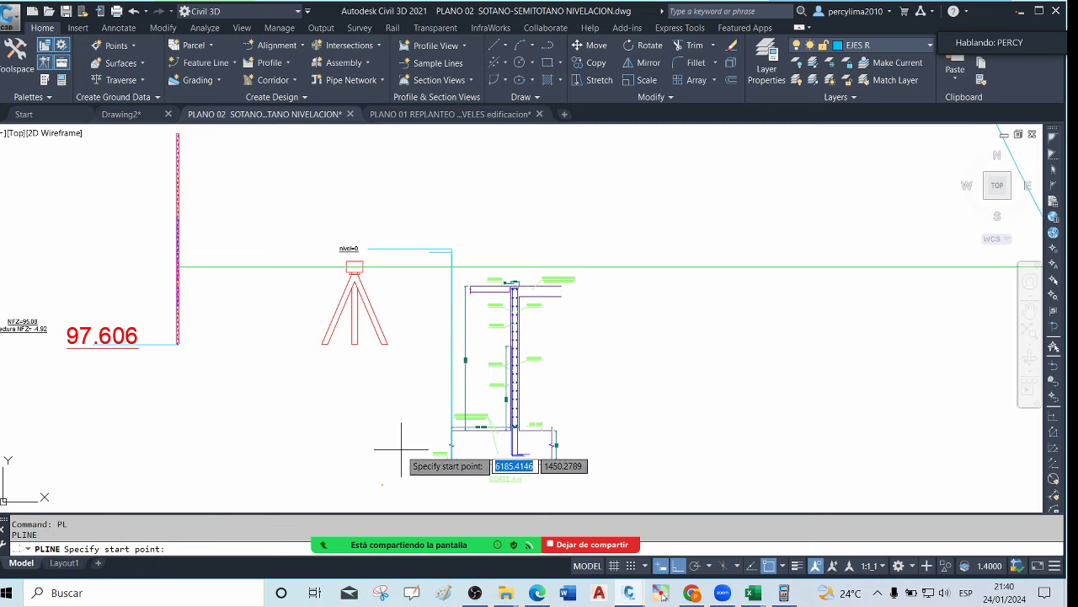
left_click(174, 344)
left_click(271, 343)
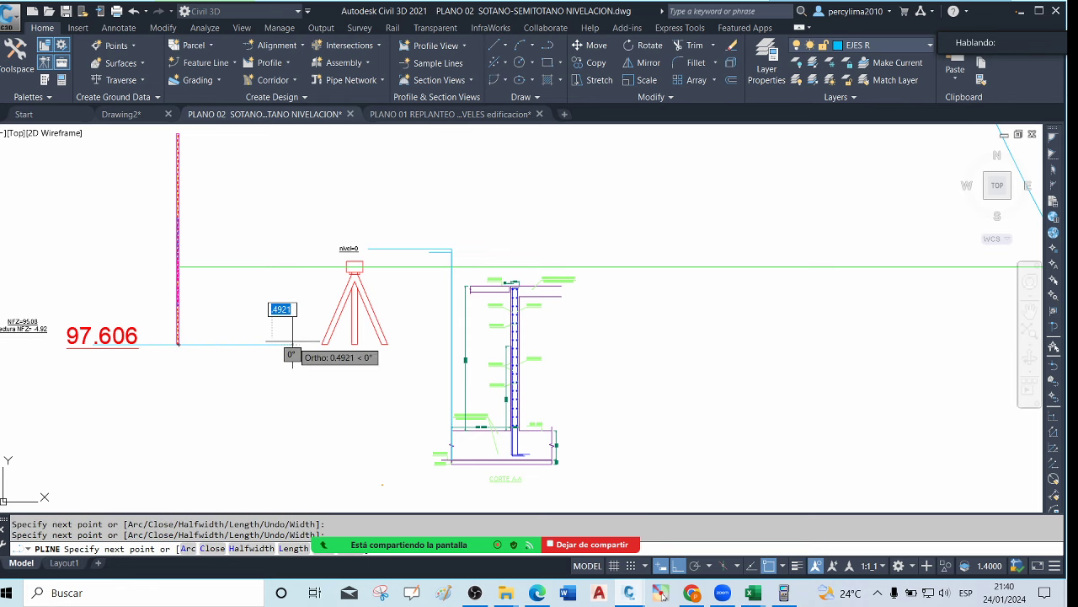
left_click(679, 567)
left_click(310, 329)
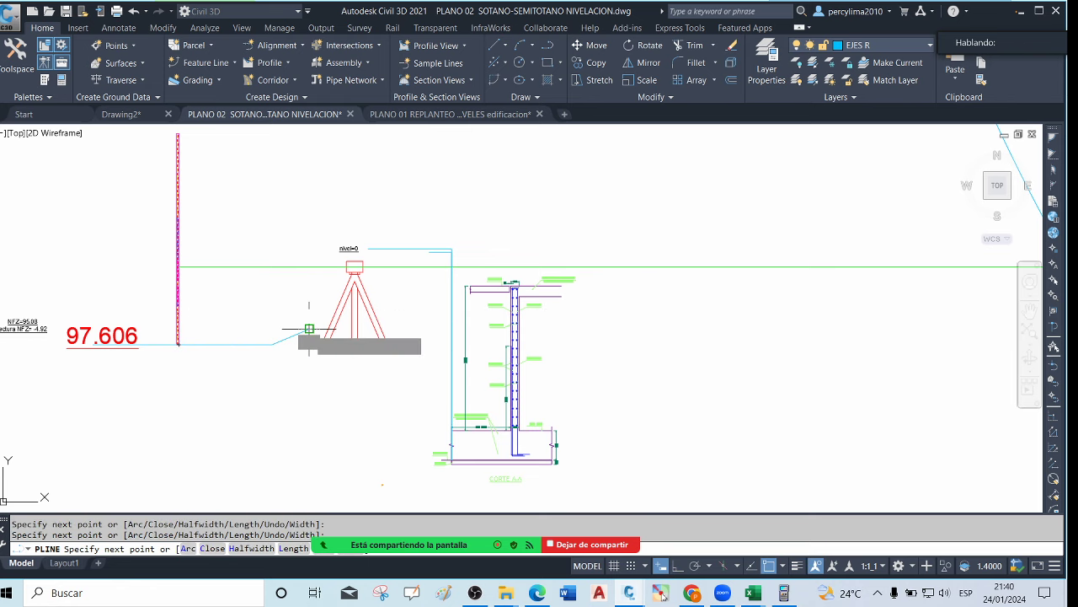
left_click(383, 344)
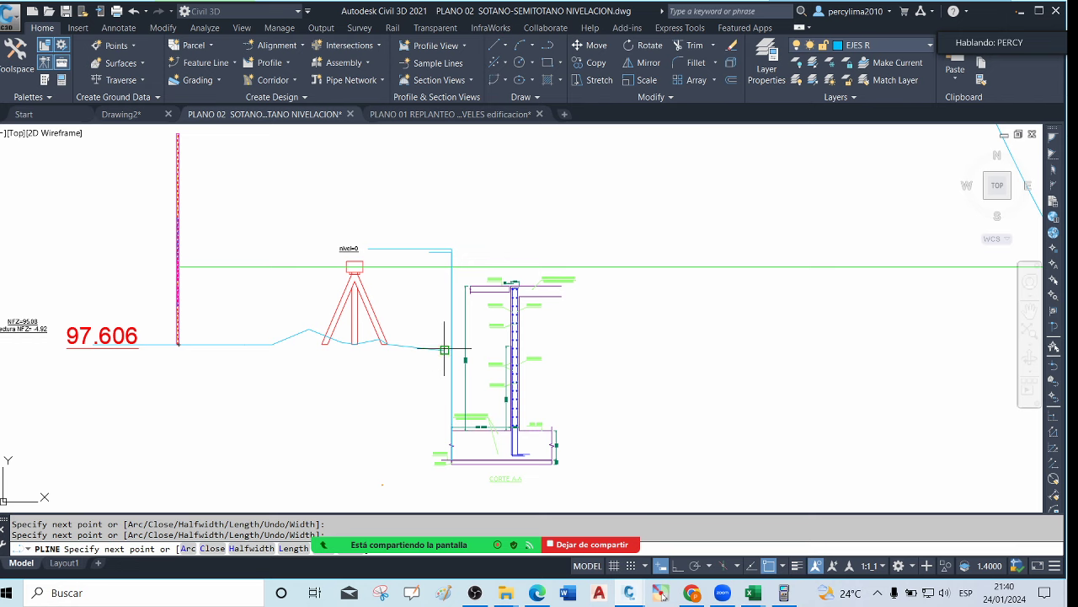
left_click(451, 350)
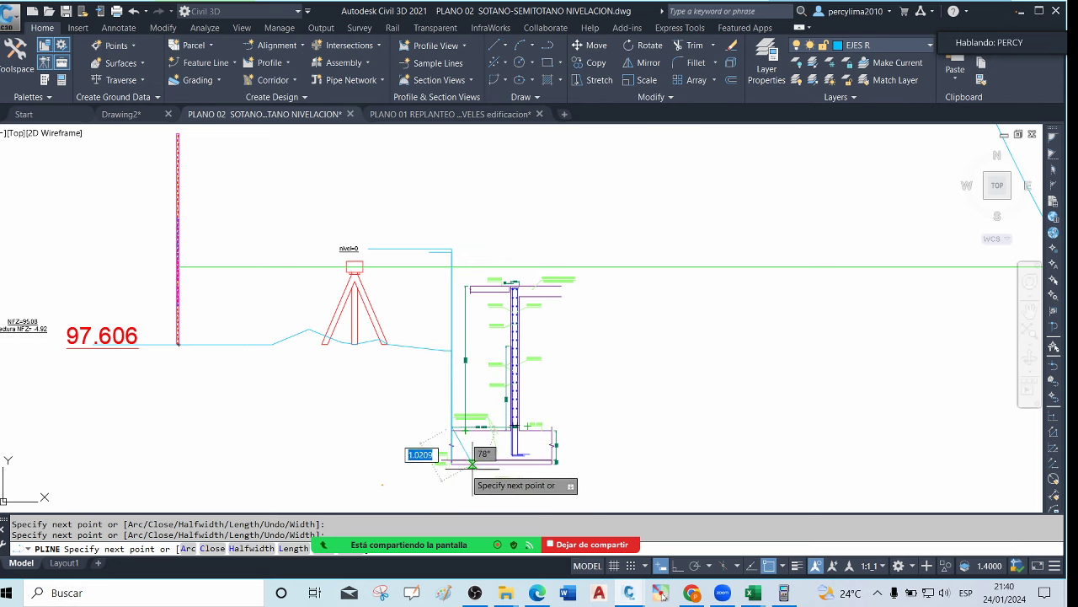
left_click(472, 463)
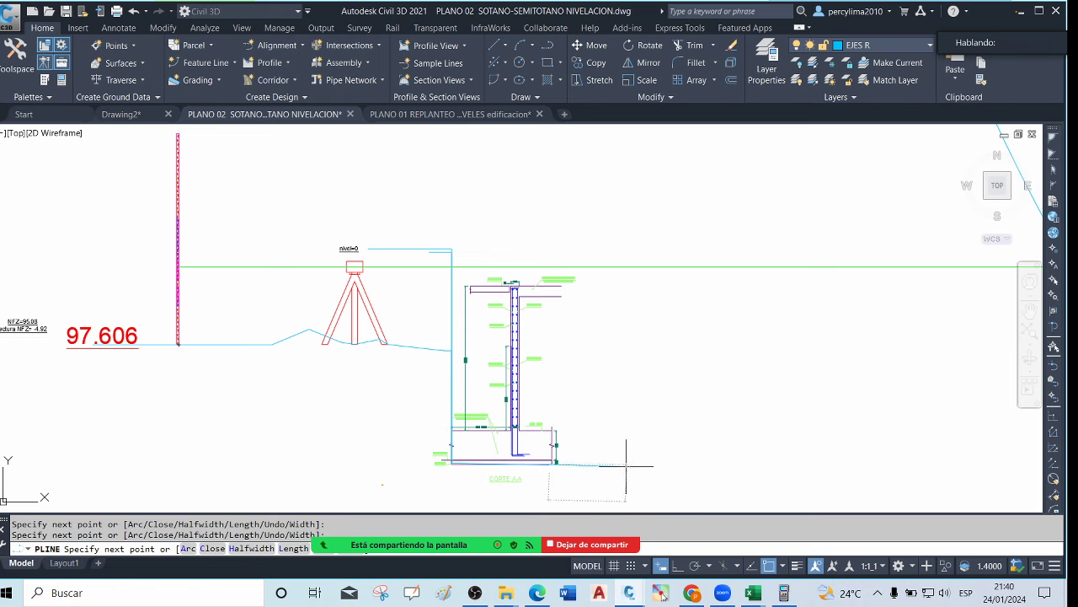
left_click(996, 468)
key("Escape")
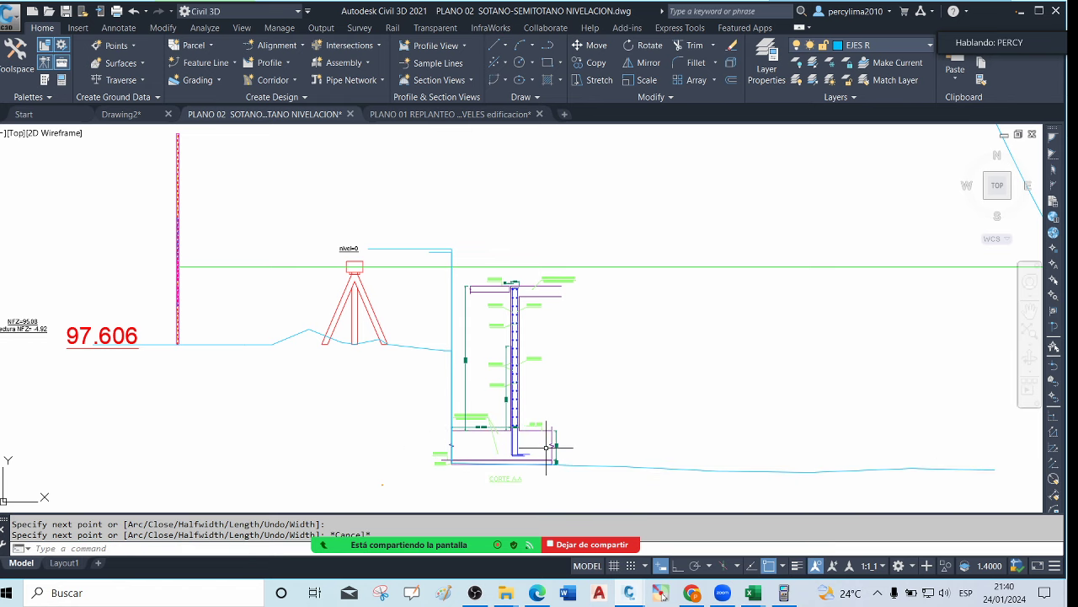
Select the 97.606 label next to the rod
scroll(548, 447, "up", 4)
scroll(570, 431, "up", 4)
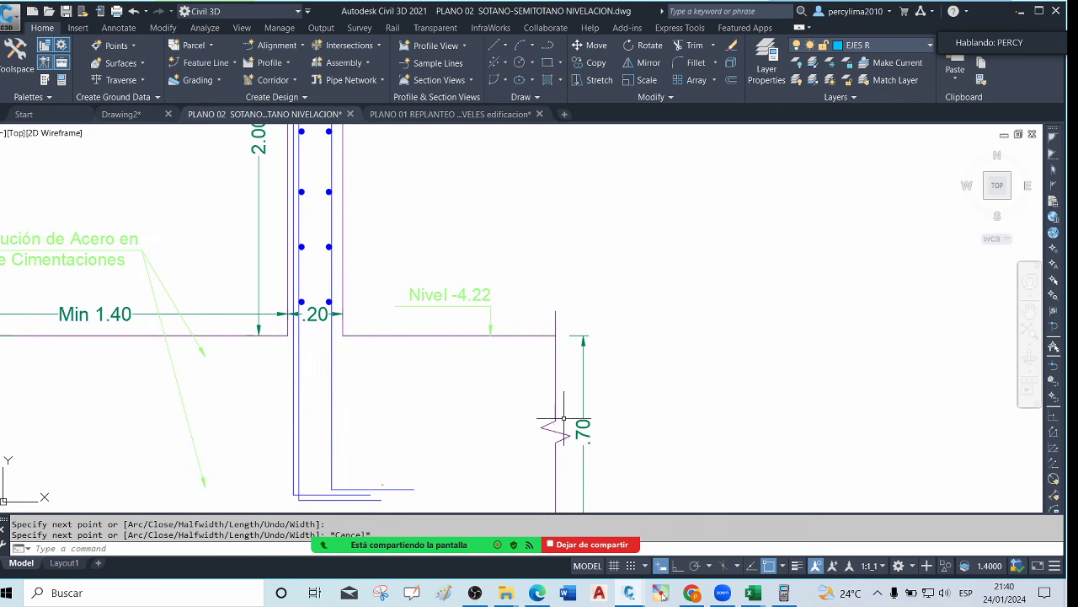
scroll(578, 406, "down", 7)
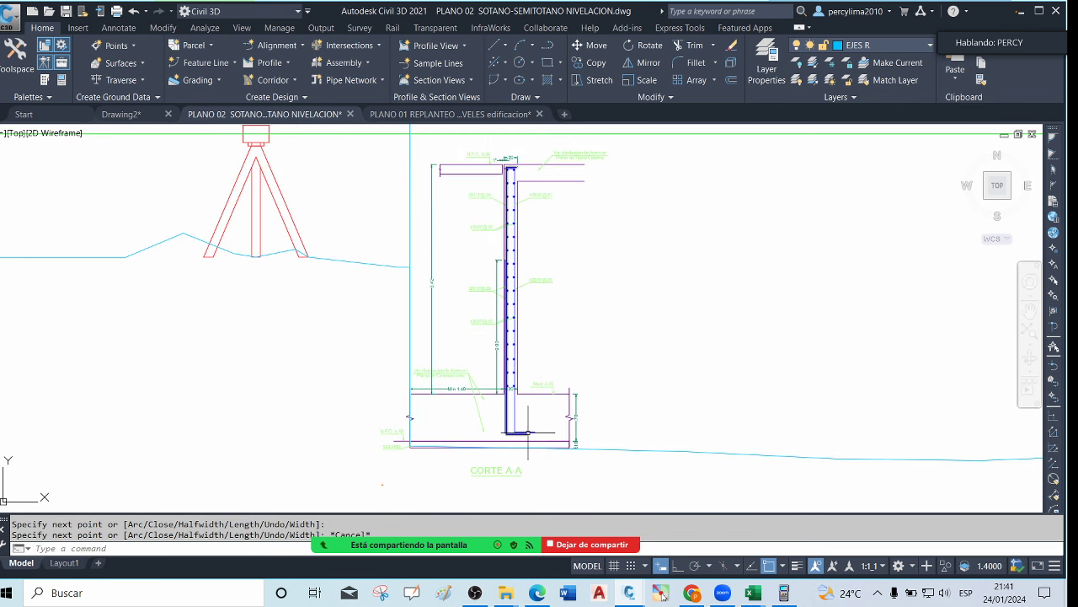
scroll(529, 418, "up", 3)
scroll(597, 413, "down", 8)
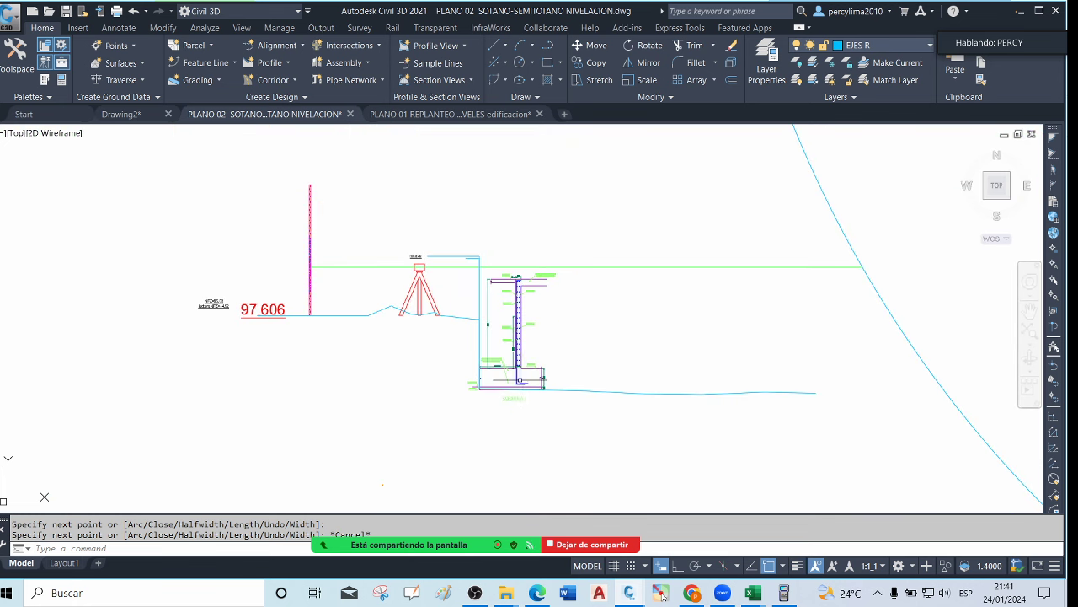
scroll(427, 276, "up", 2)
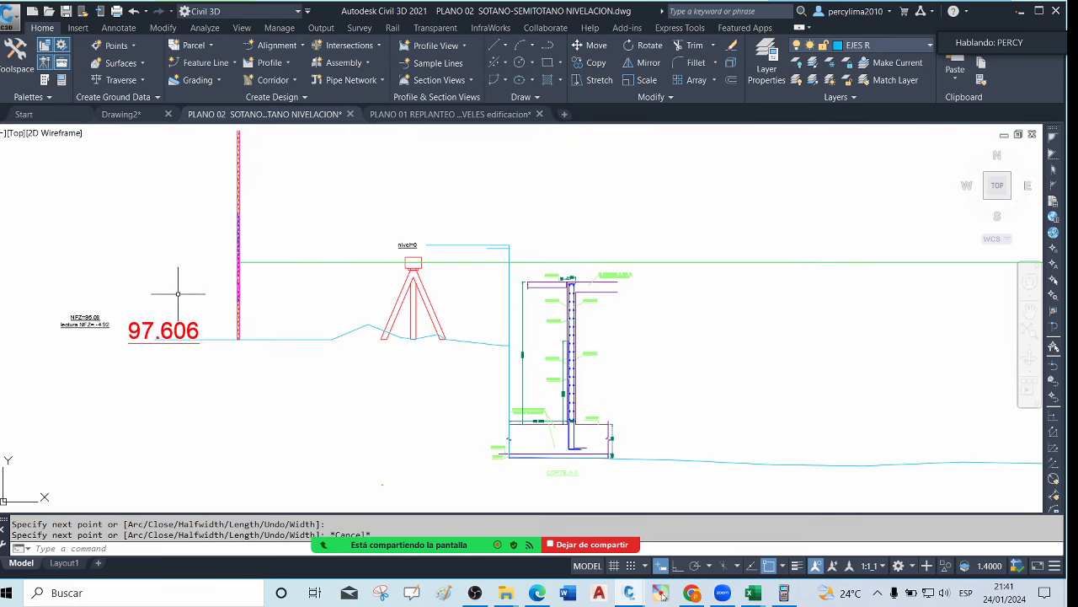
left_click(165, 329)
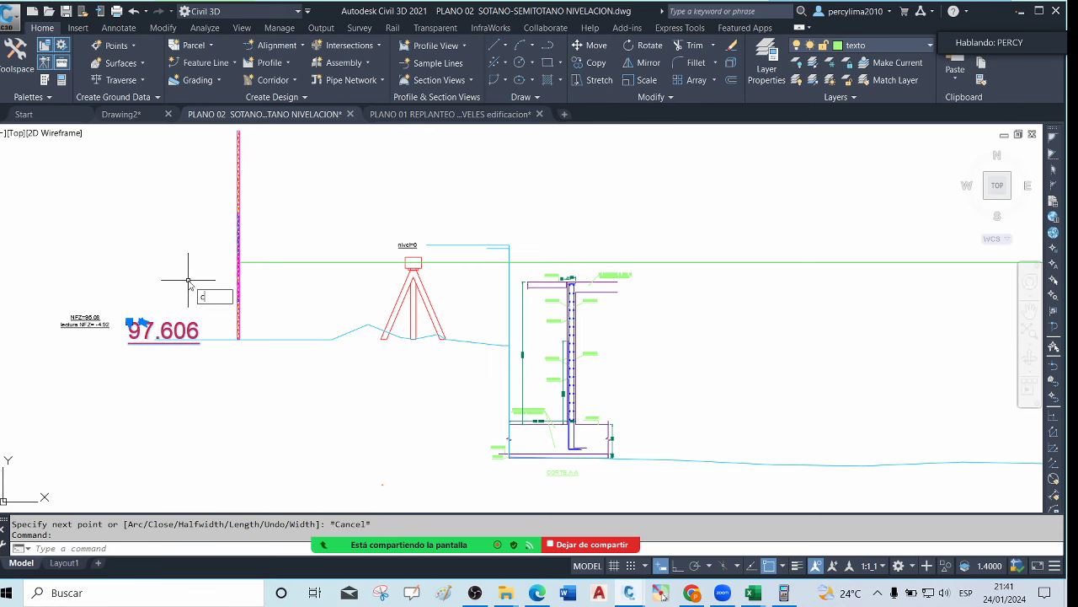
Copy the 97.606 label to a spot beside the rod near the sight line
type("o")
key("Return")
left_click(160, 333)
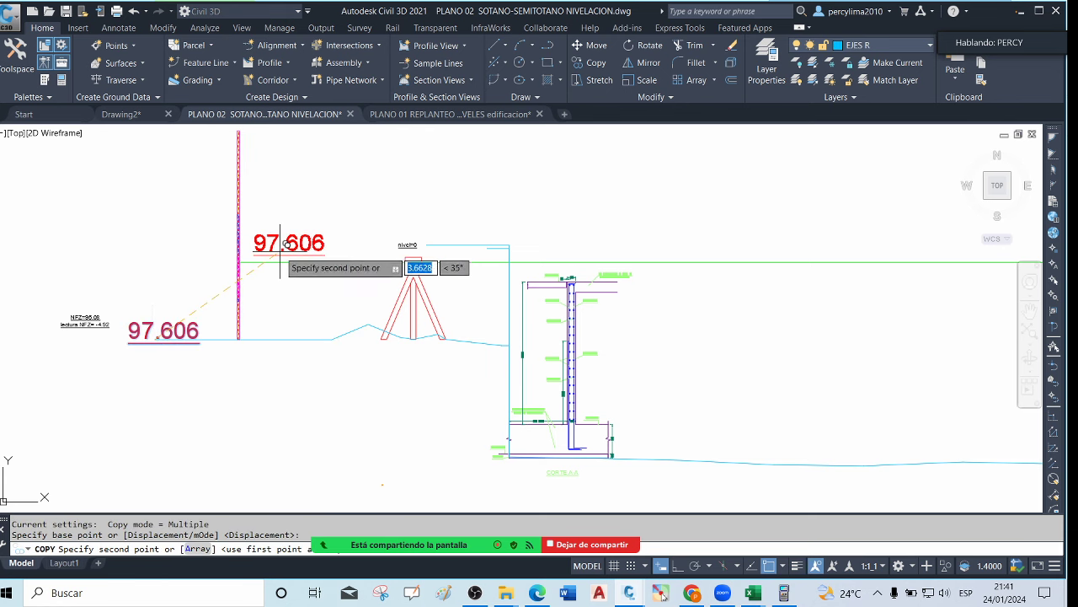
left_click(280, 252)
scroll(481, 295, "up", 3)
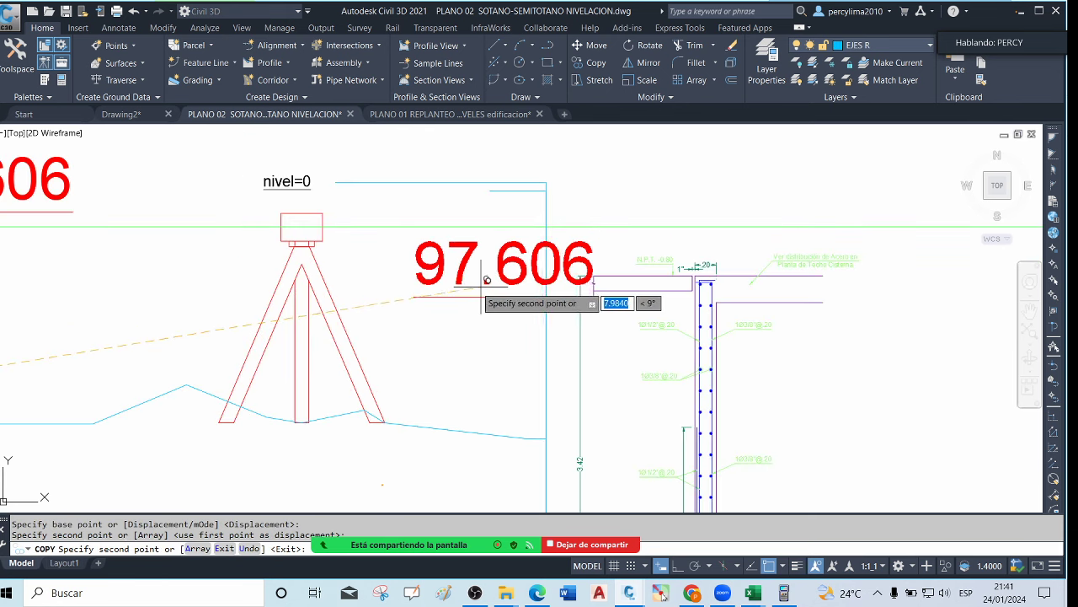
key("Escape")
scroll(424, 312, "down", 3)
scroll(405, 287, "up", 4)
Scale the copied 97.606 label by 0.5 from its left end
left_click(381, 263)
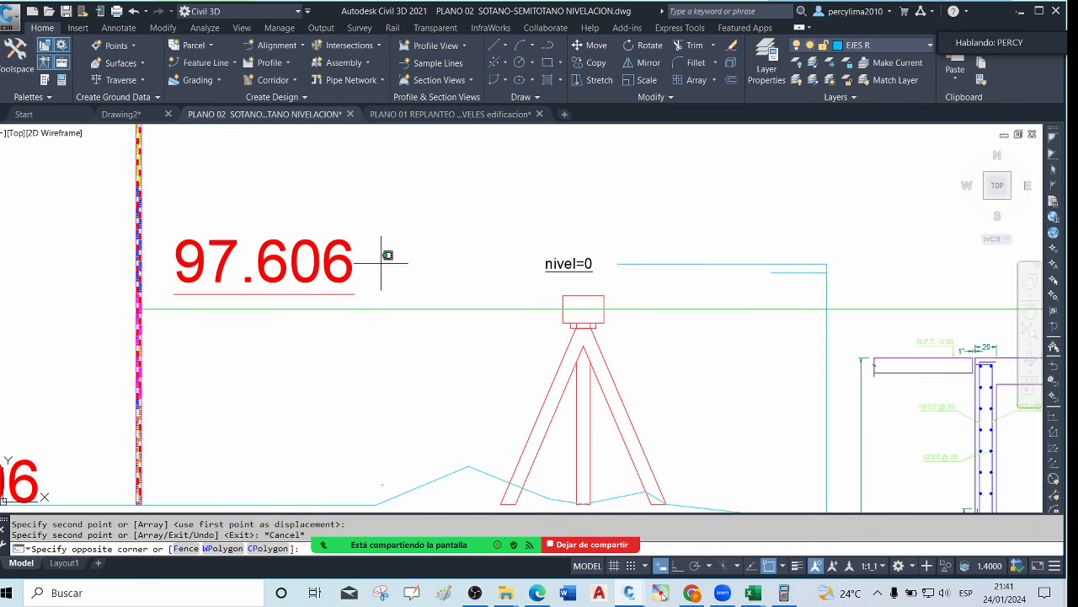
left_click(355, 251)
type("sc")
key("Return")
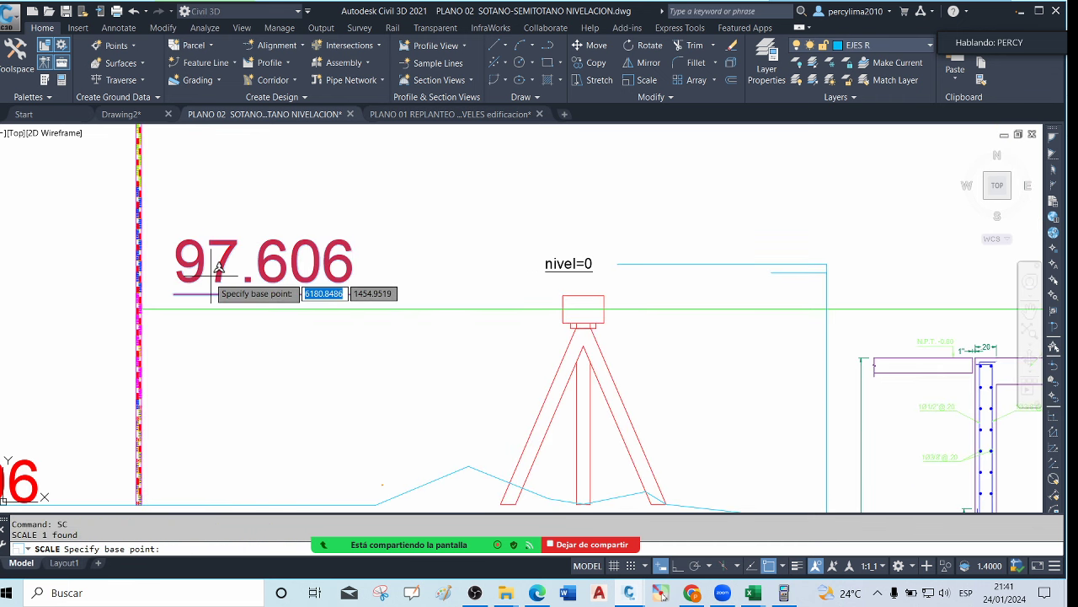
left_click(177, 240)
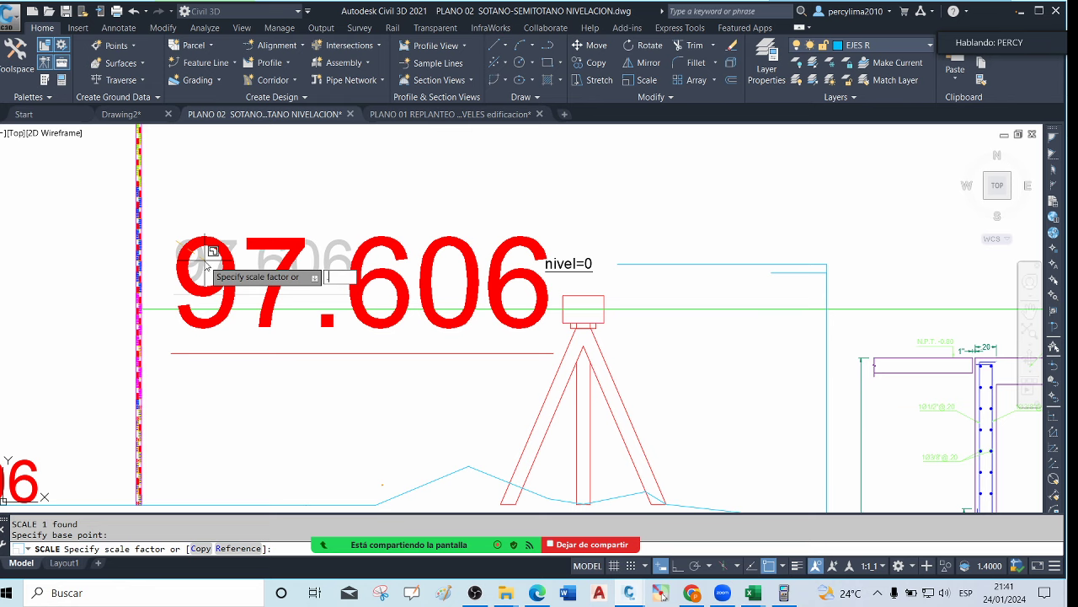
type(".5")
key("Return")
scroll(156, 252, "up", 5)
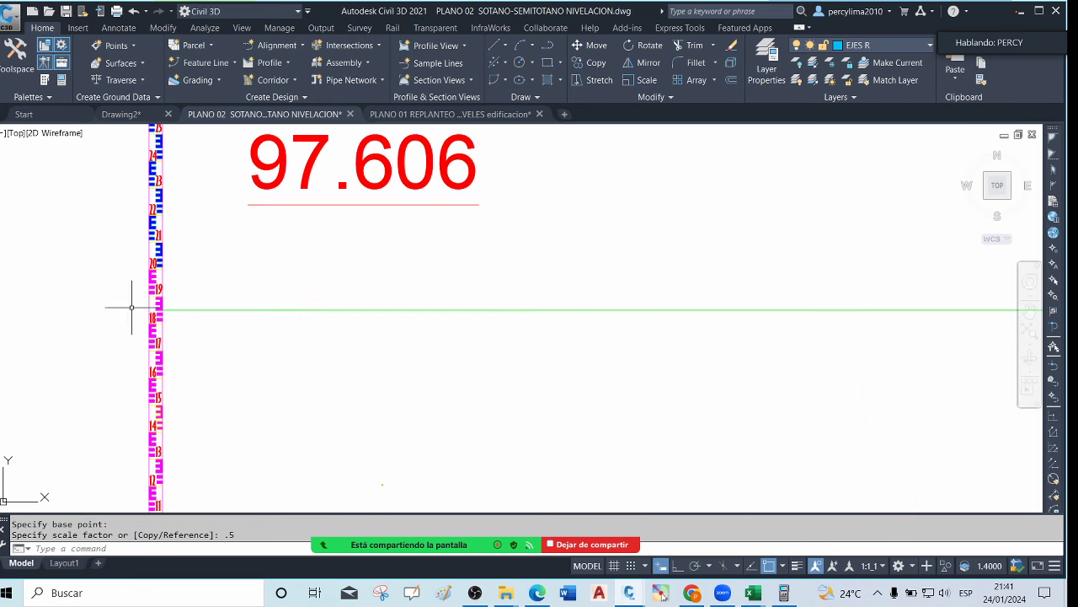
scroll(181, 293, "up", 6)
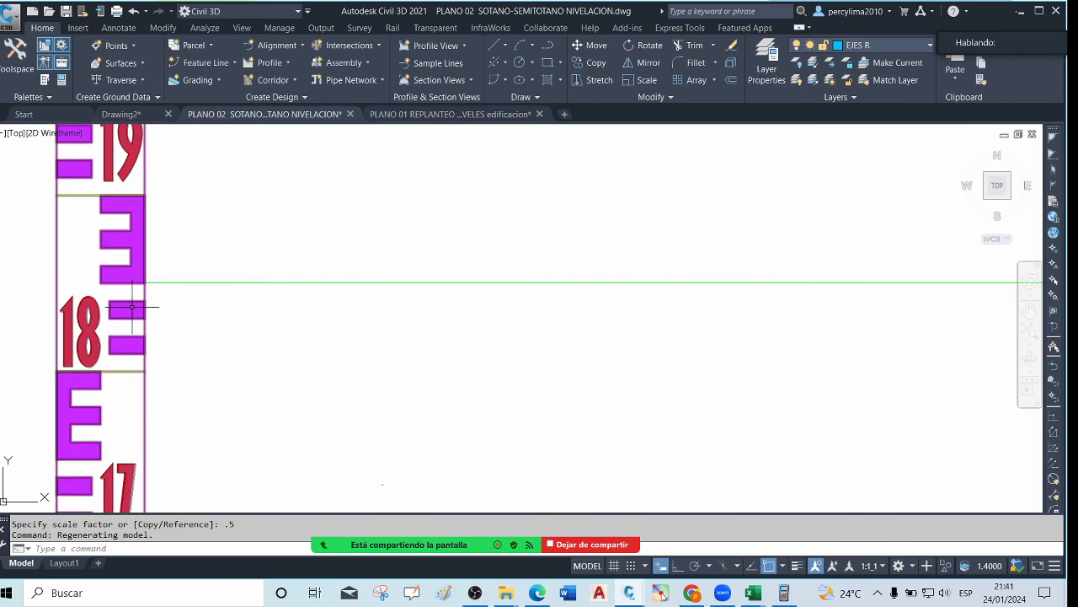
scroll(283, 214, "down", 3)
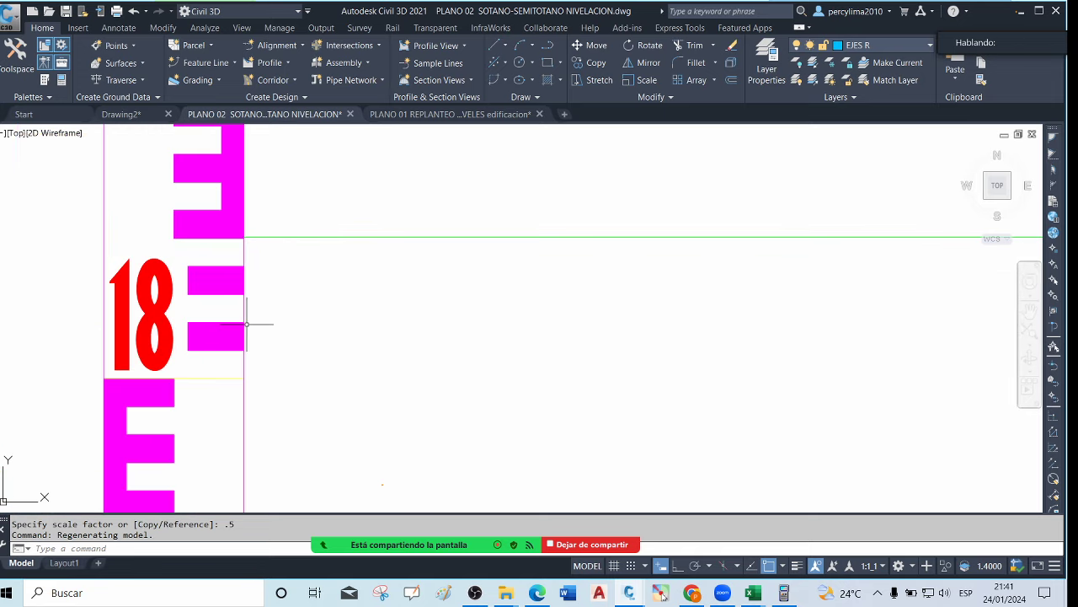
scroll(244, 323, "down", 2)
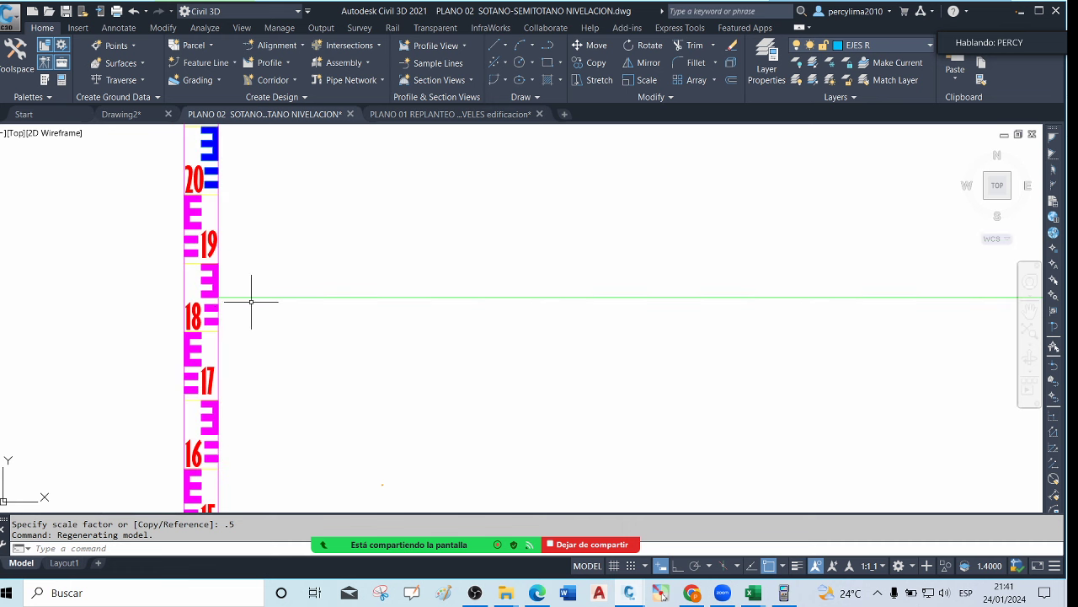
scroll(250, 298, "down", 3)
Change the copied label's text from 97.606 to 1.85
double_click(462, 164)
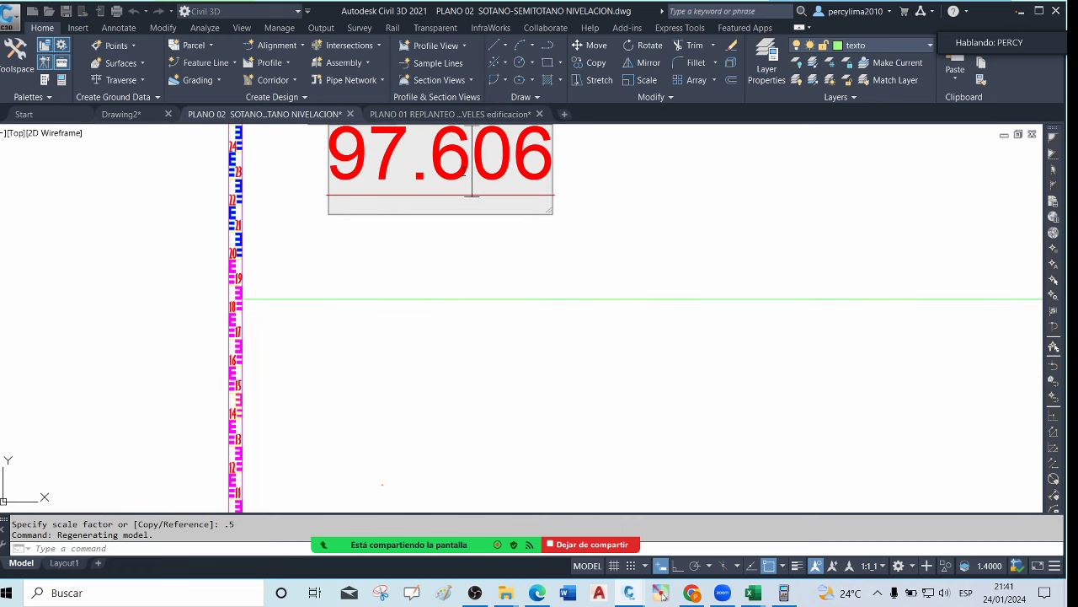
key("BackSpace")
key("BackSpace")
key("BackSpace")
key("BackSpace")
key("BackSpace")
key("BackSpace")
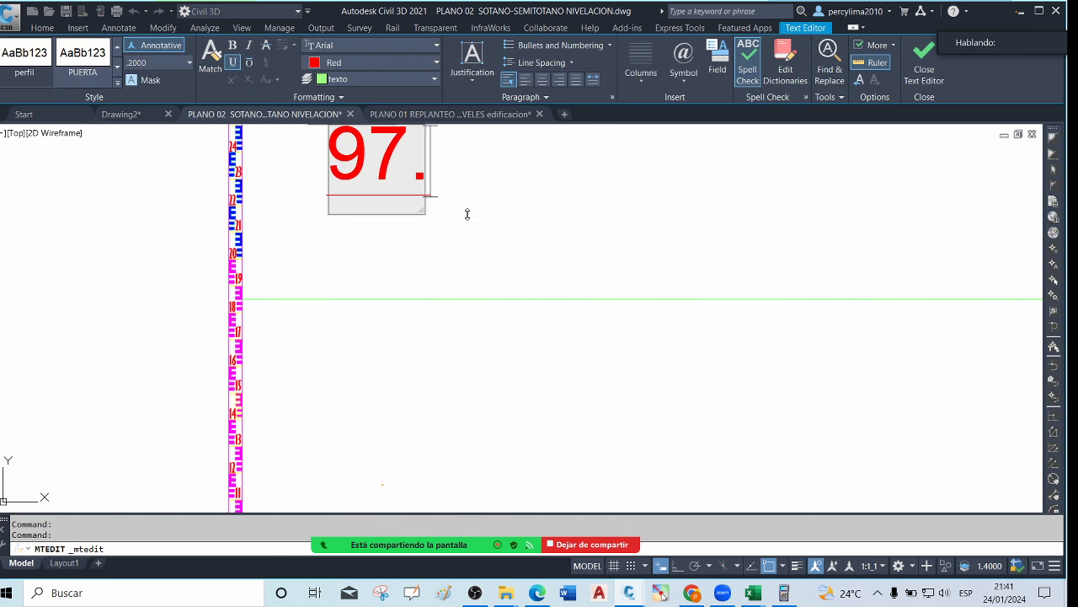
type("1.85")
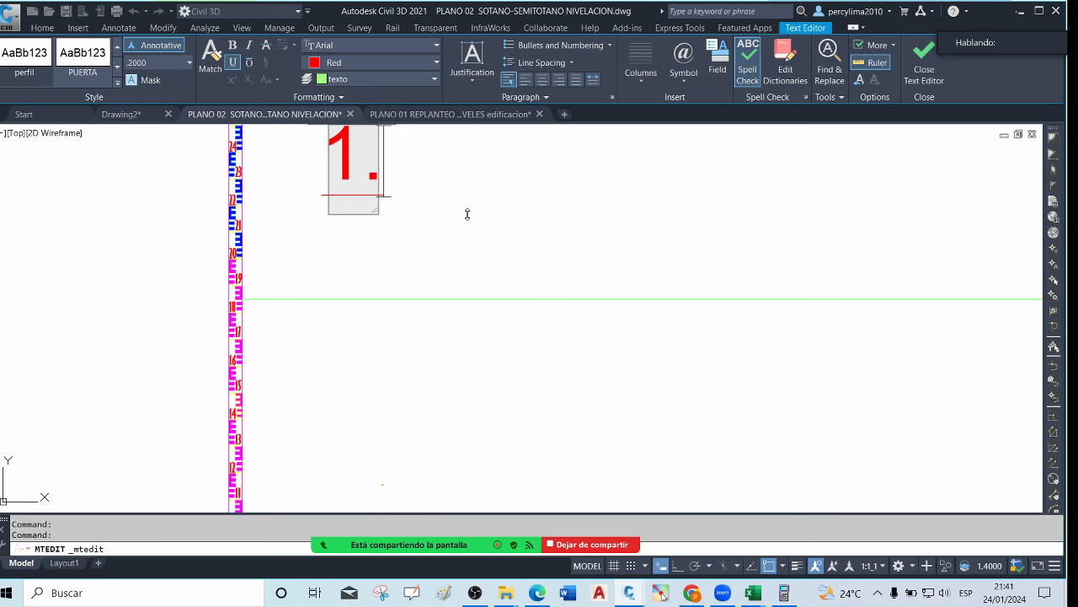
left_click(505, 263)
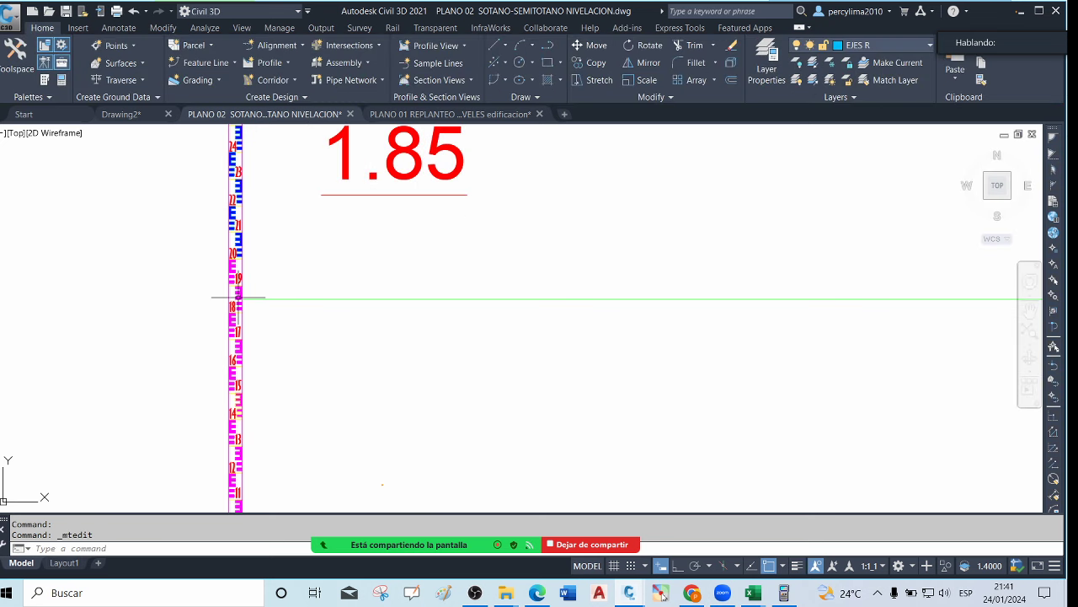
scroll(239, 297, "up", 5)
scroll(178, 432, "down", 3)
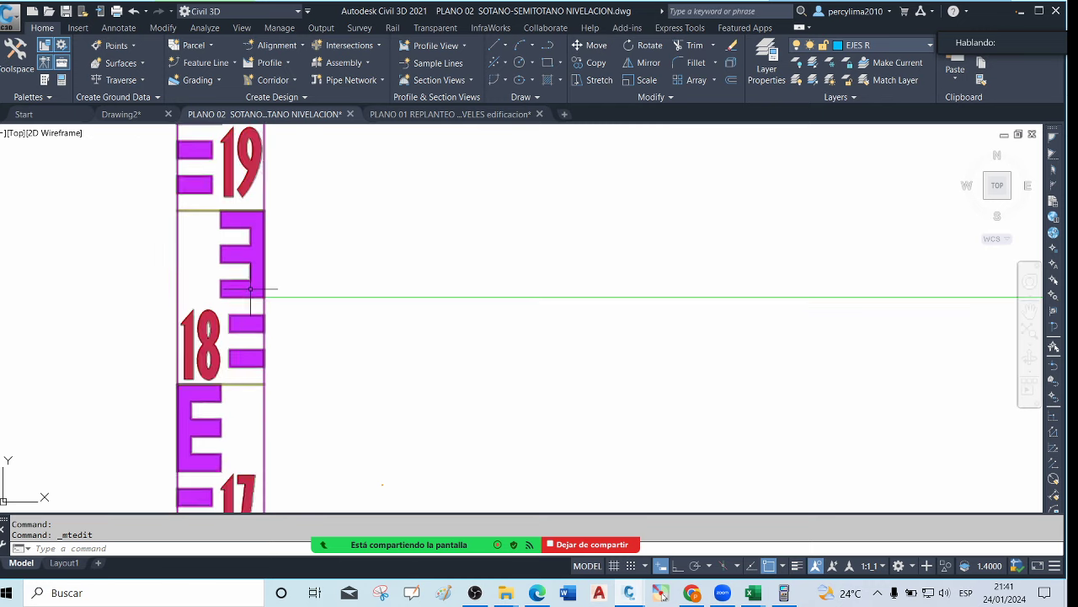
scroll(231, 341, "up", 5)
scroll(299, 211, "up", 5)
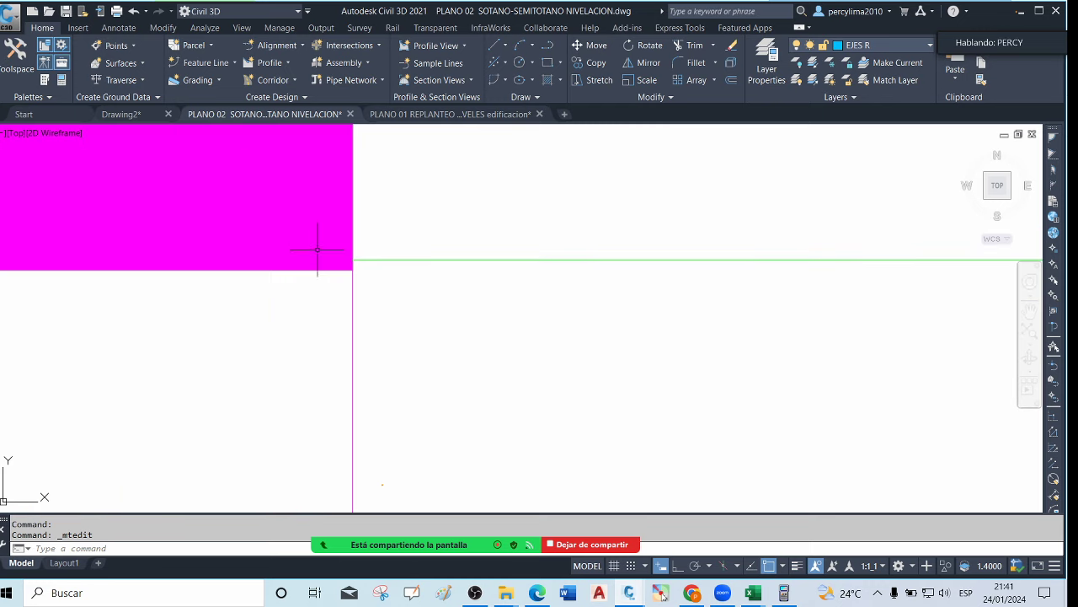
scroll(315, 247, "down", 1)
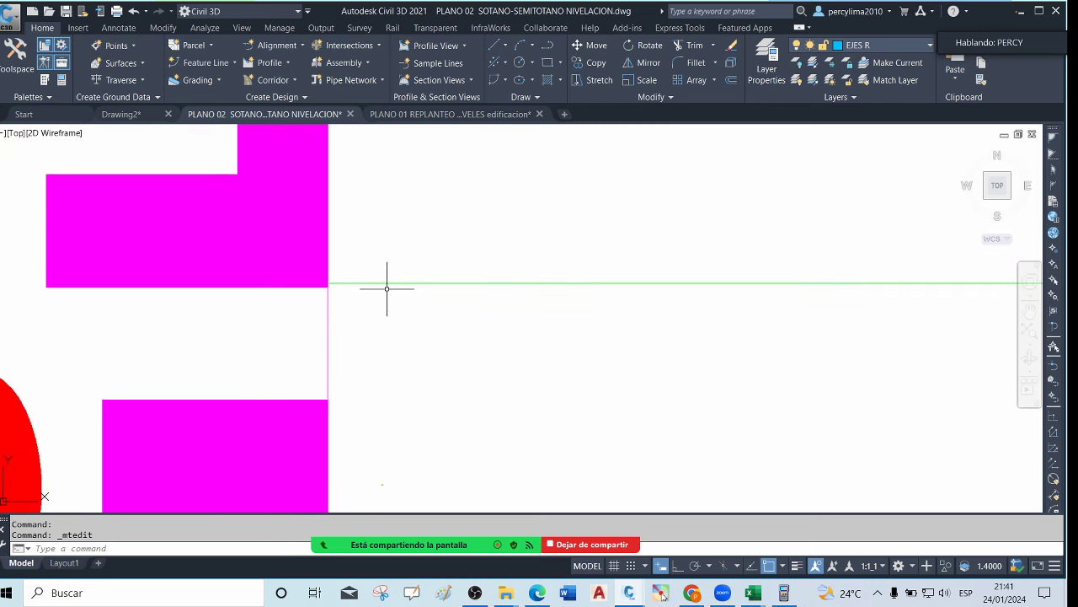
scroll(329, 267, "up", 2)
scroll(373, 299, "down", 4)
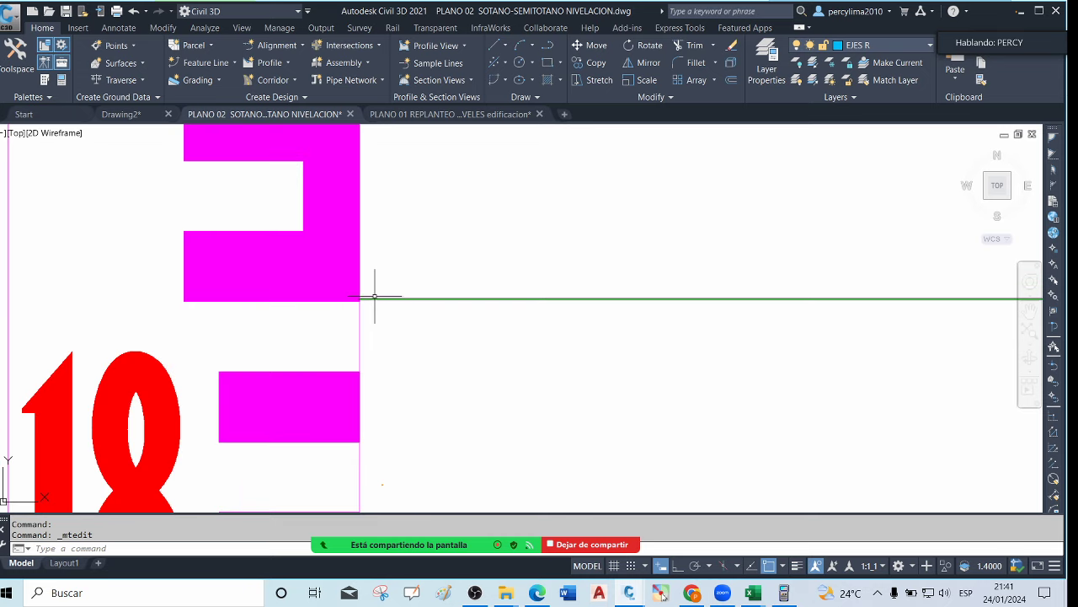
scroll(396, 310, "up", 3)
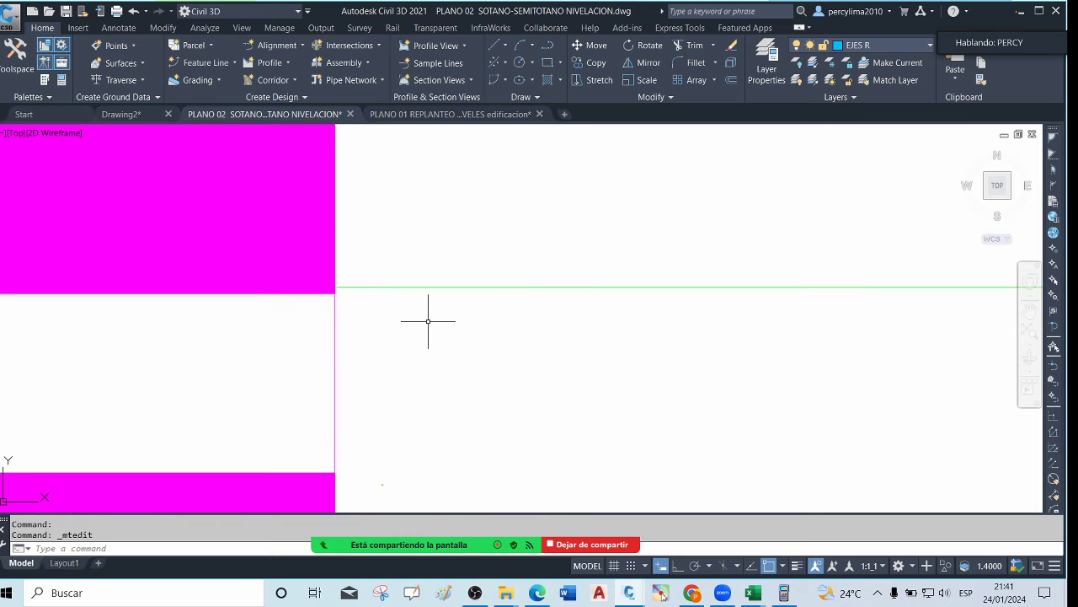
scroll(430, 320, "down", 2)
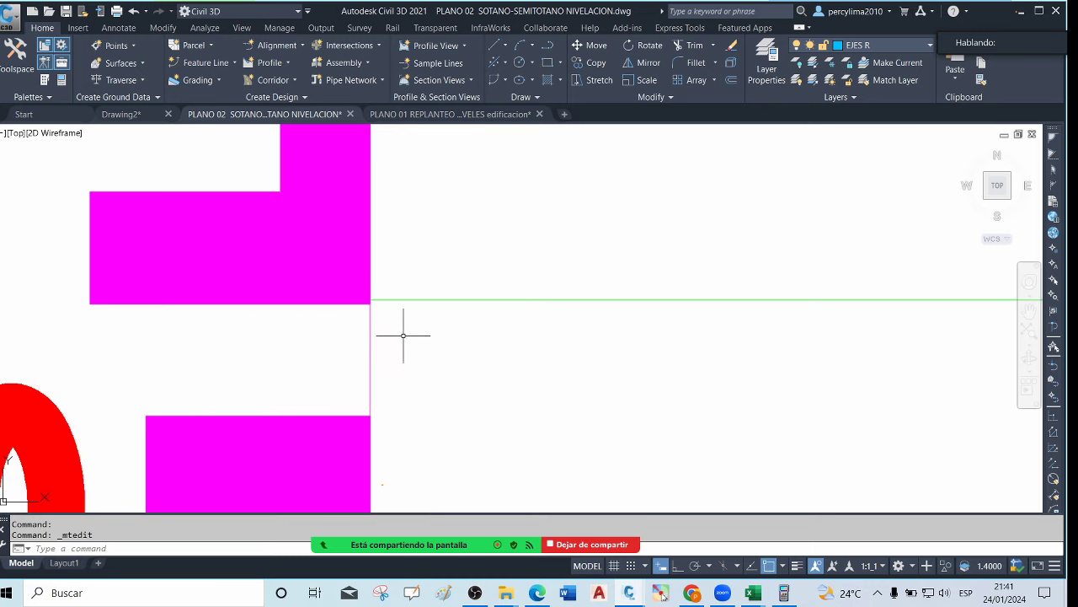
scroll(362, 320, "down", 5)
scroll(506, 198, "up", 3)
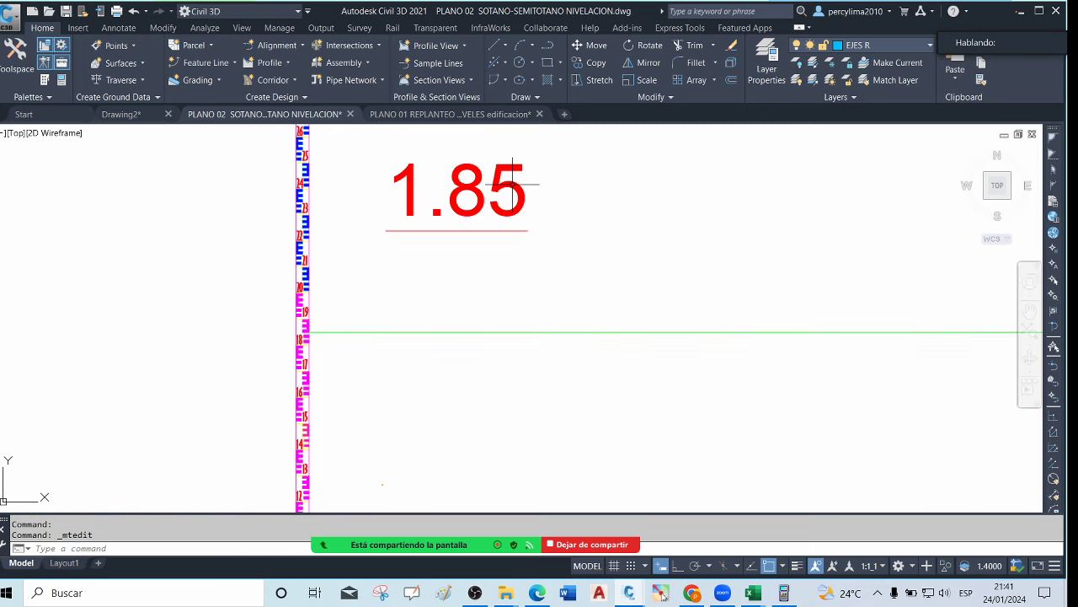
Correct the rod reading label from 1.85 to 1.851
double_click(512, 183)
type("1")
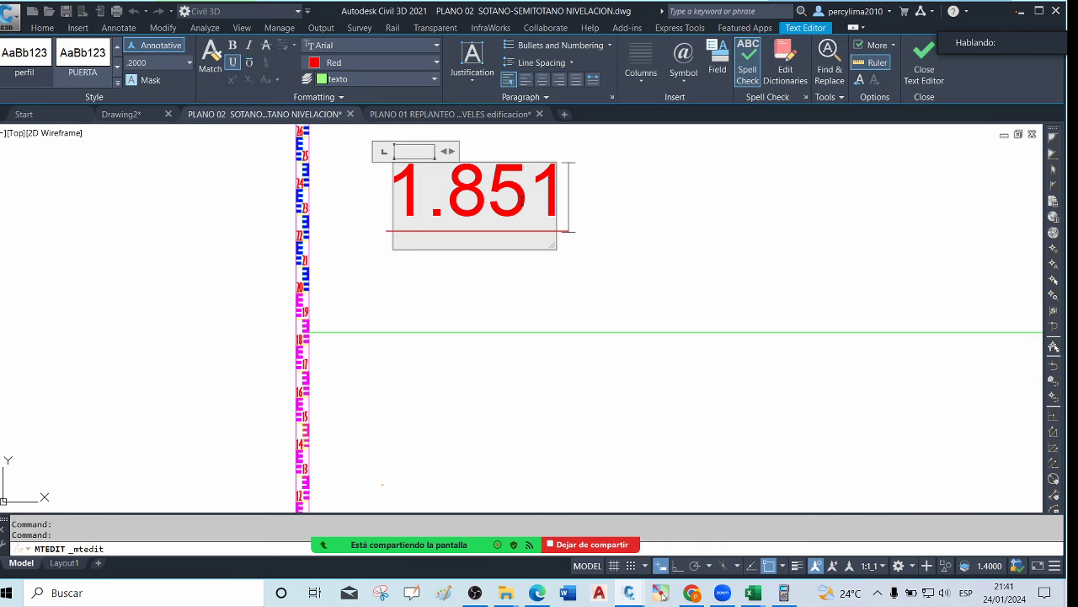
left_click(630, 280)
scroll(247, 272, "down", 4)
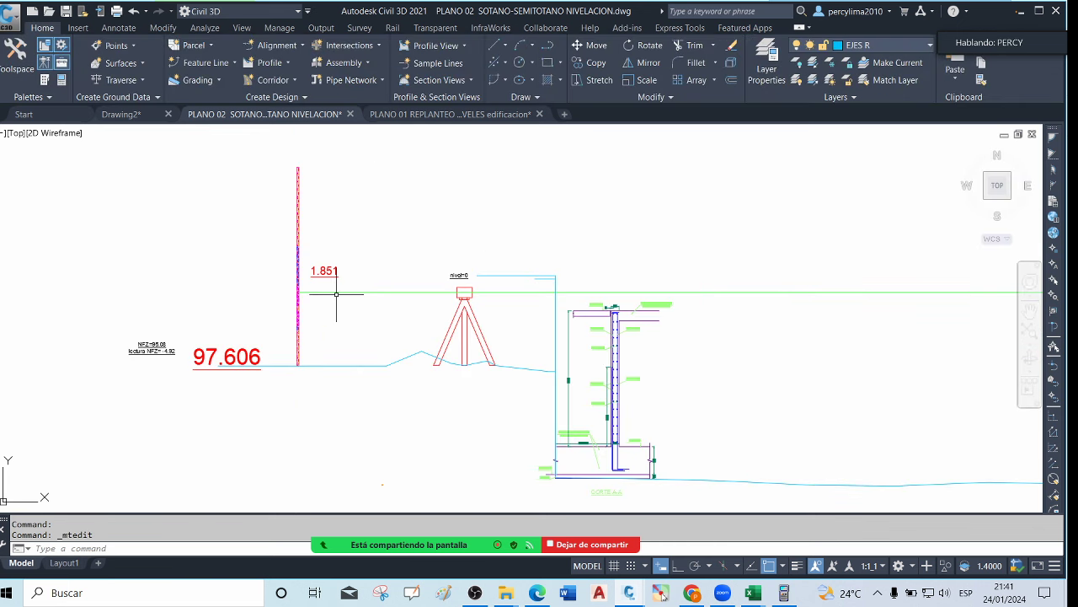
scroll(349, 281, "up", 2)
scroll(383, 279, "down", 1)
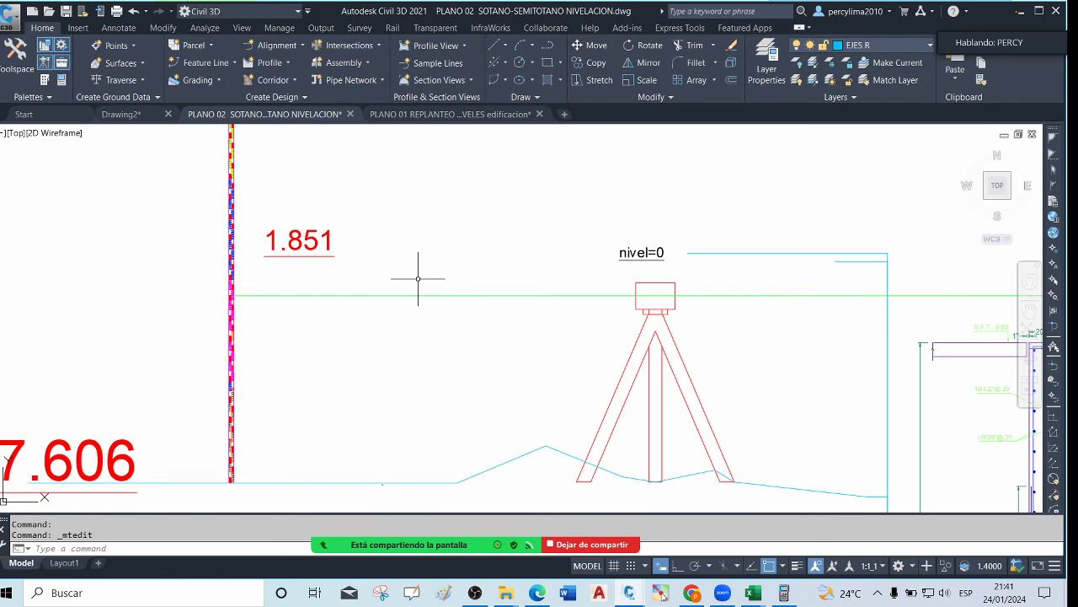
Compute 97.606 + 1.851 = 99.457 on the fx-9860 calculator and return to the PLANO 02 drawing
left_click(785, 591)
left_click(967, 375)
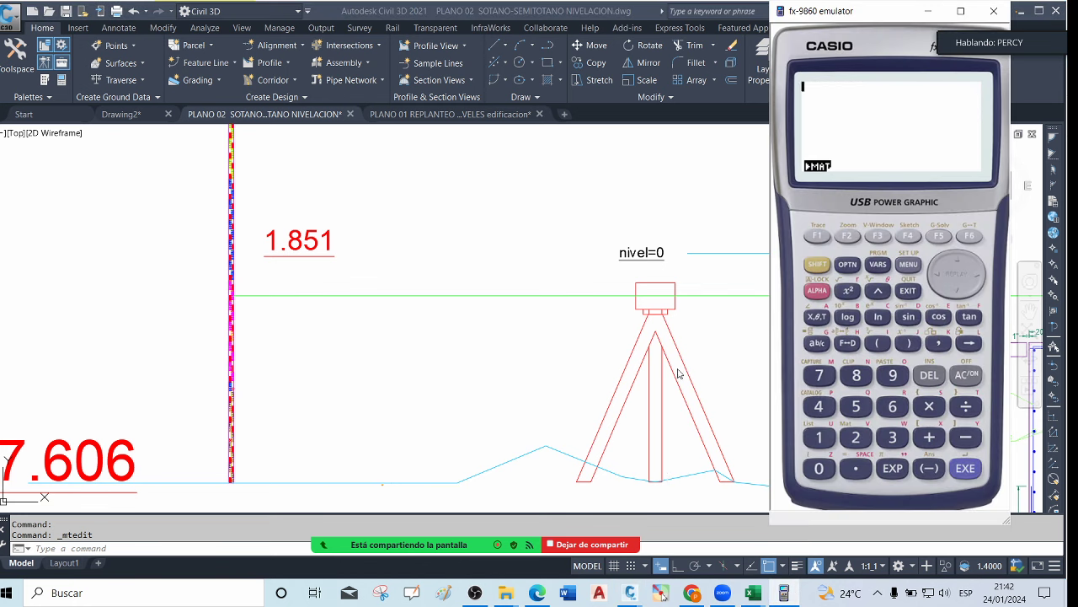
scroll(679, 373, "down", 1)
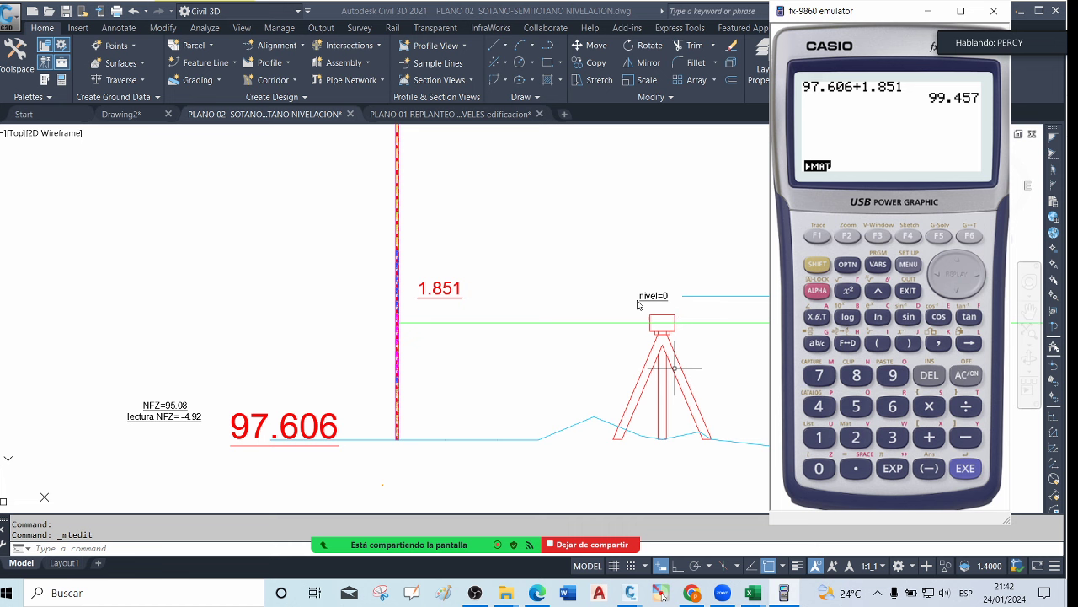
left_click(544, 299)
Copy the 1.851 reading label to just left of the tripod instrument
left_click(448, 287)
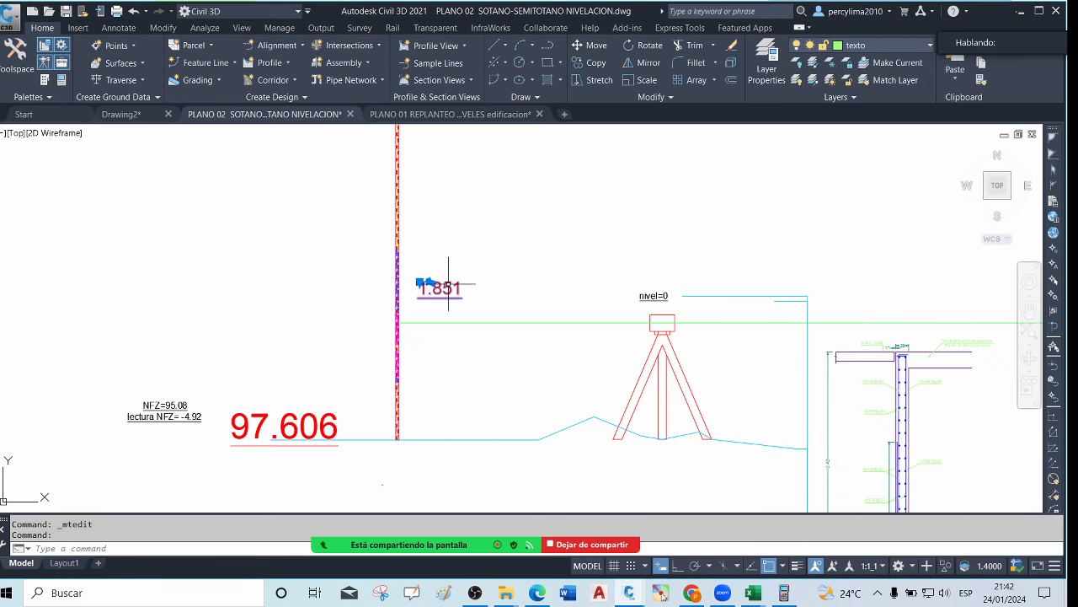
type("o")
key("Return")
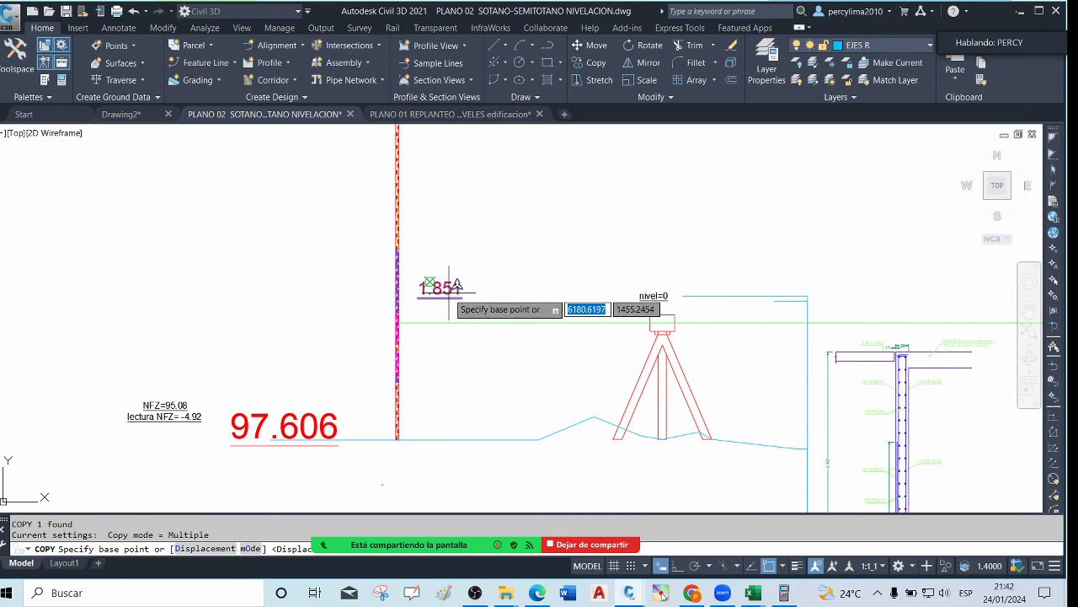
left_click(462, 289)
left_click(544, 306)
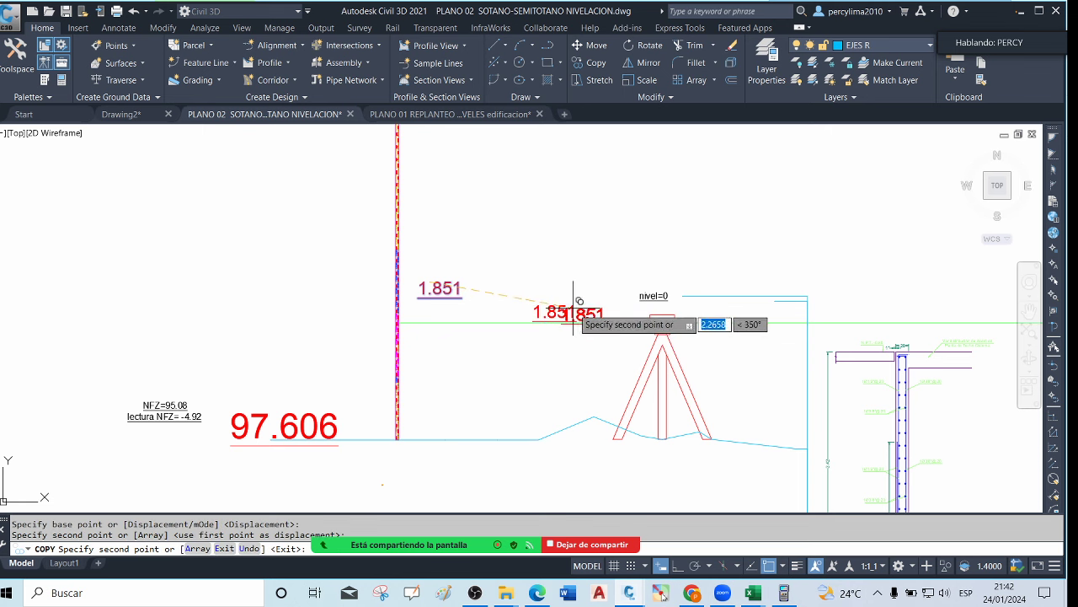
key("Escape")
Change the copied label's text to 99.457, the instrument height
double_click(549, 310)
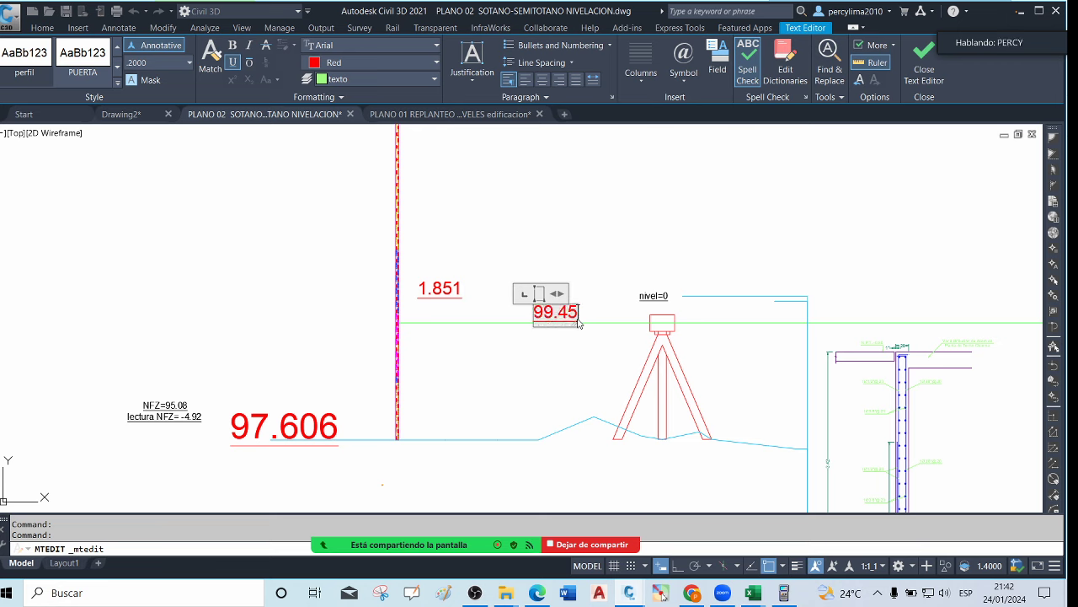
left_click(783, 593)
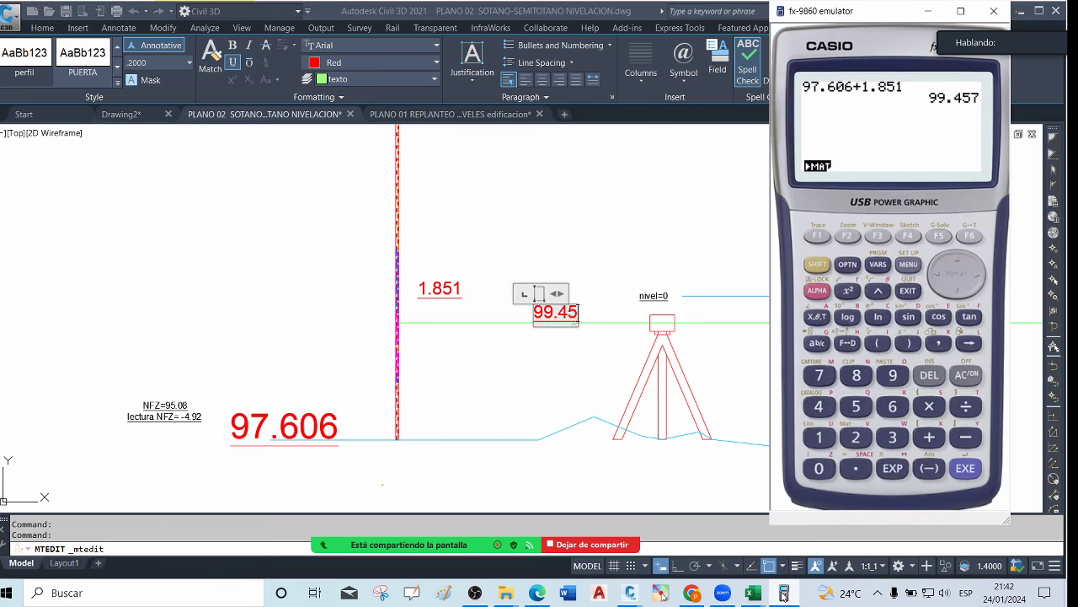
left_click(784, 593)
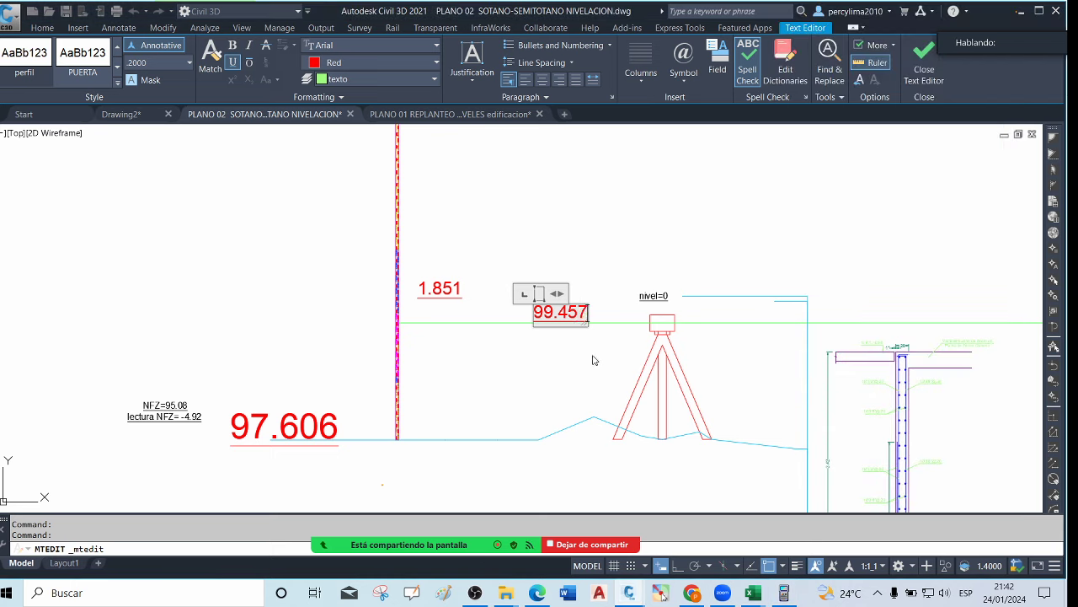
left_click(592, 361)
scroll(354, 320, "down", 4)
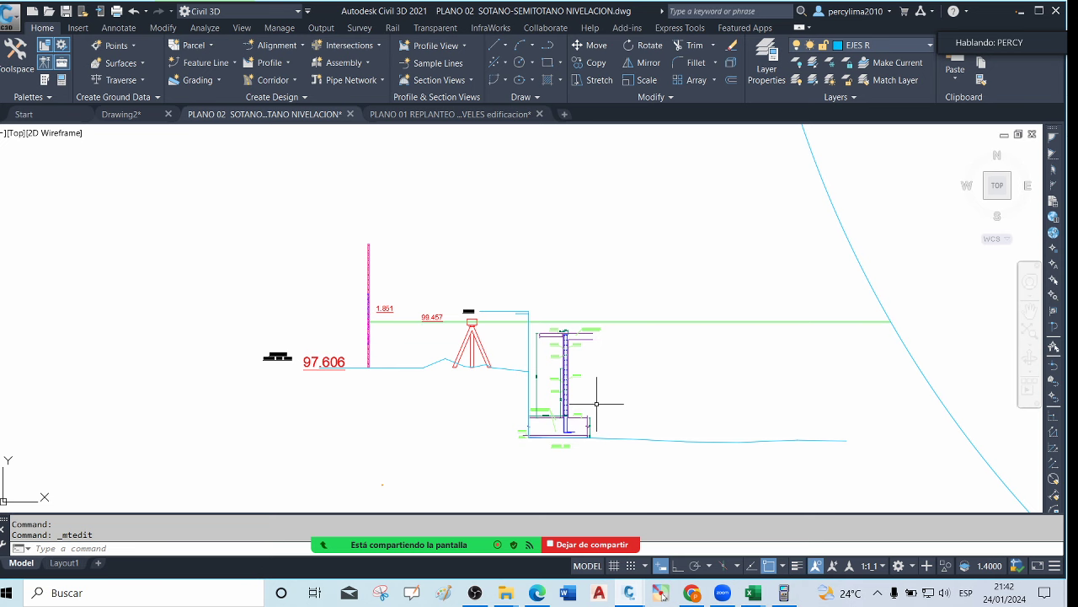
Copy the Nivel -4.22 level label horizontally to the right
scroll(600, 434, "up", 6)
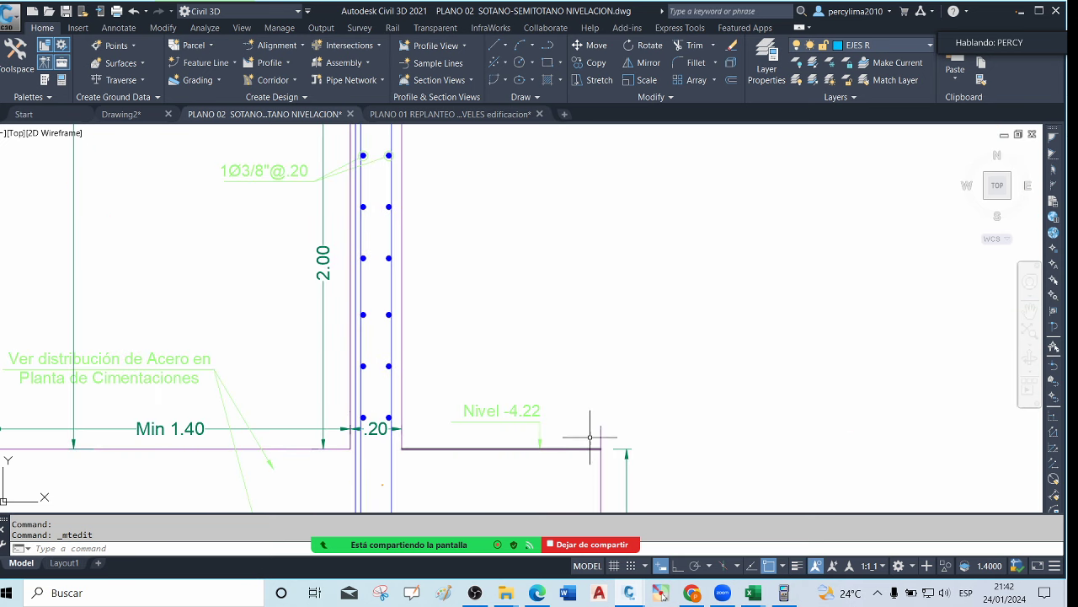
scroll(581, 421, "up", 4)
scroll(594, 438, "down", 4)
scroll(605, 471, "up", 2)
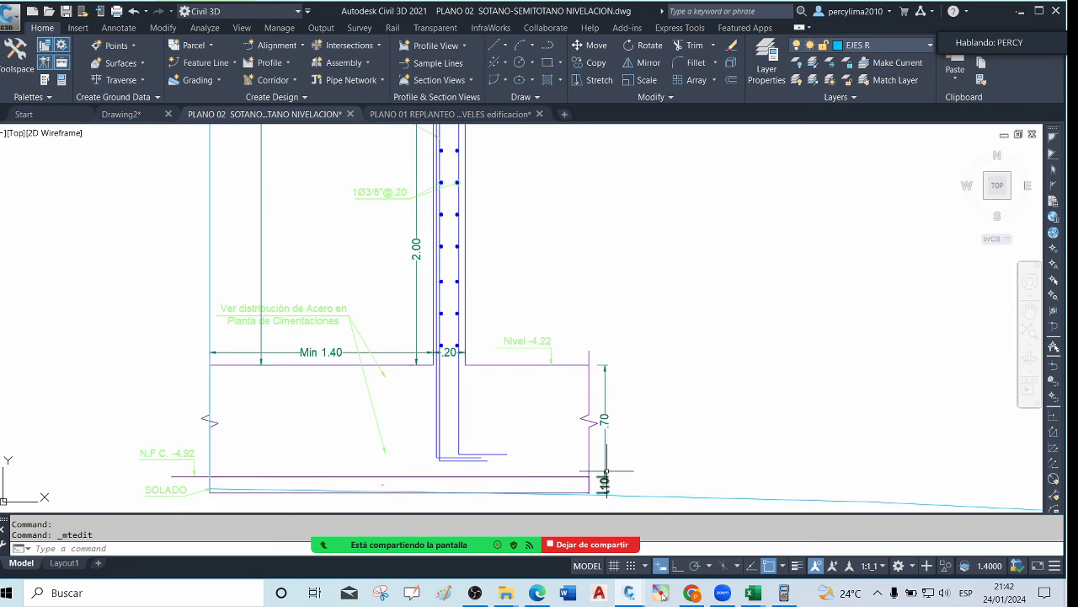
scroll(603, 421, "down", 2)
scroll(583, 386, "up", 4)
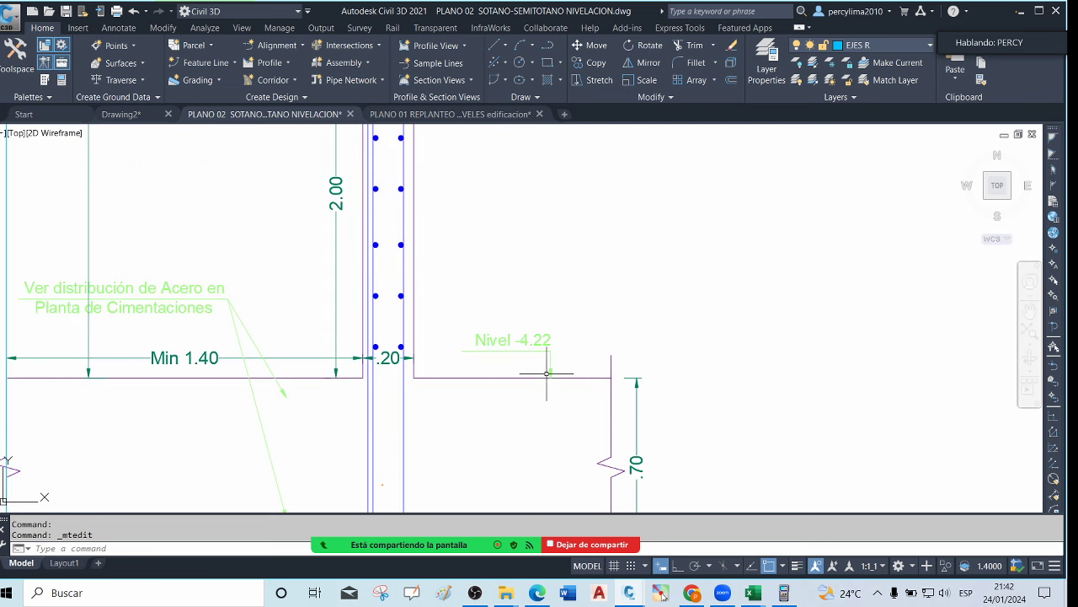
scroll(544, 358, "down", 2)
scroll(539, 354, "up", 2)
scroll(573, 379, "down", 2)
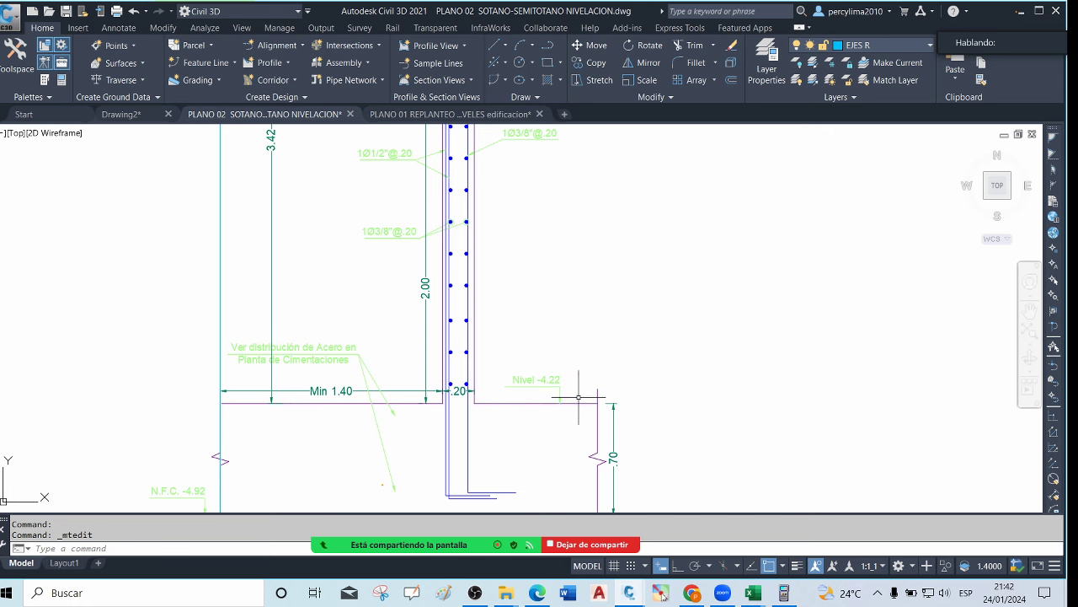
scroll(579, 396, "up", 2)
left_click(573, 364)
left_click(549, 357)
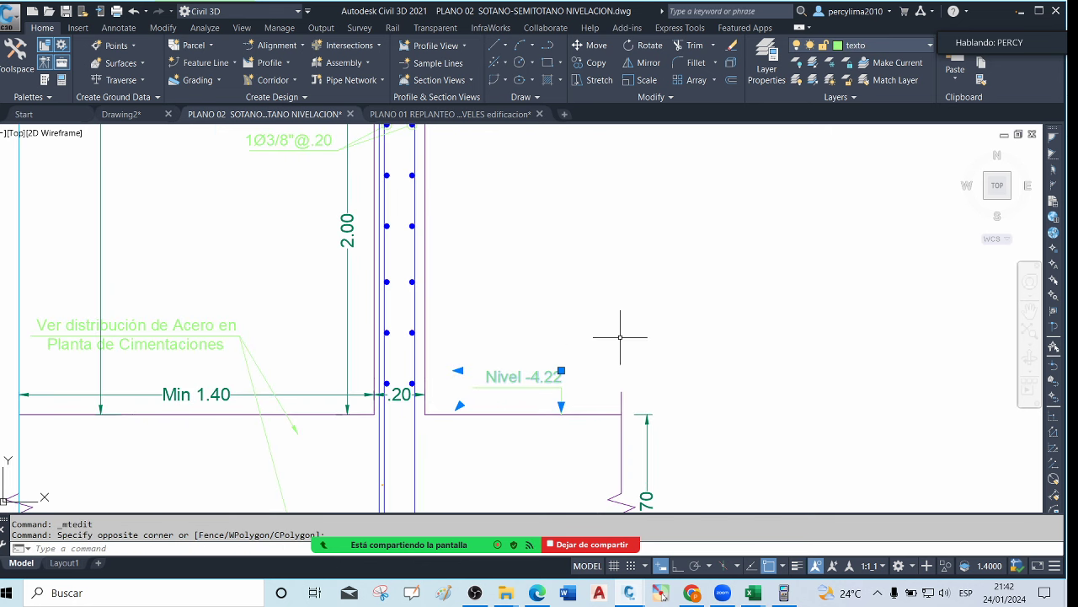
type("co")
key("Return")
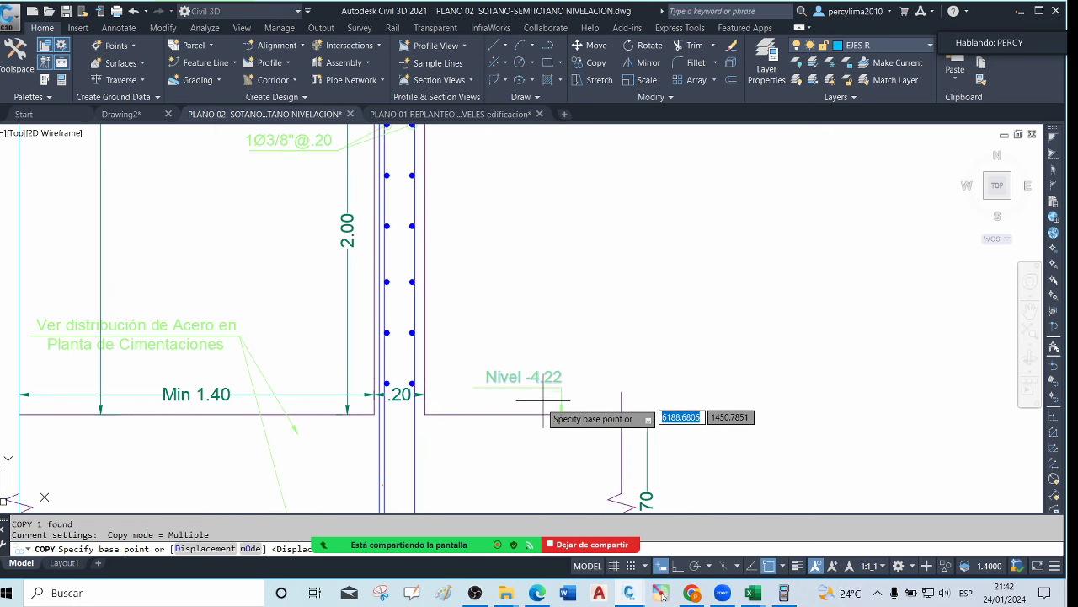
left_click(497, 411)
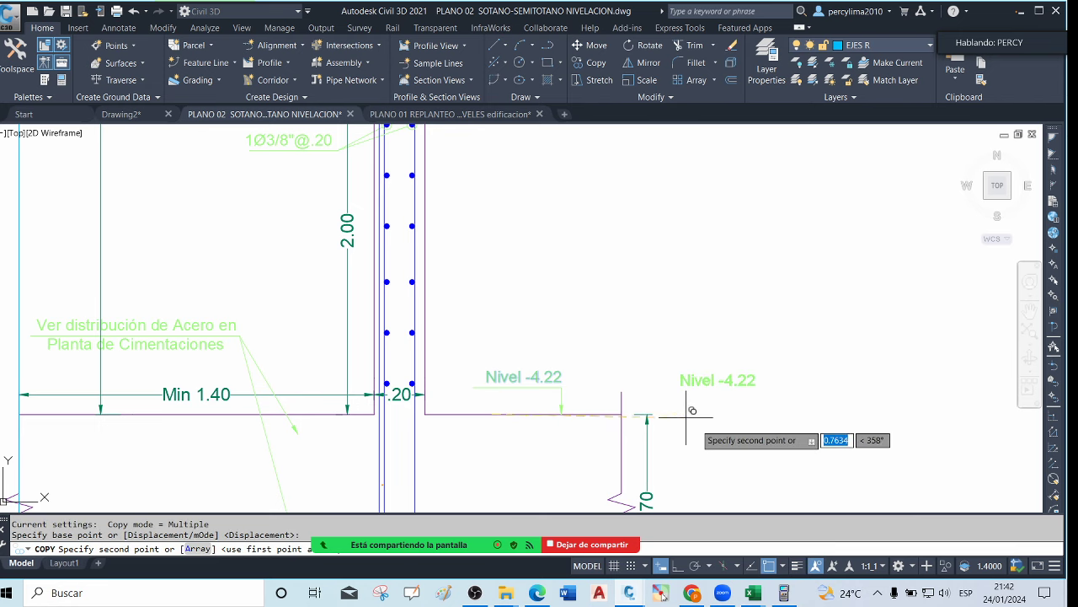
left_click(681, 567)
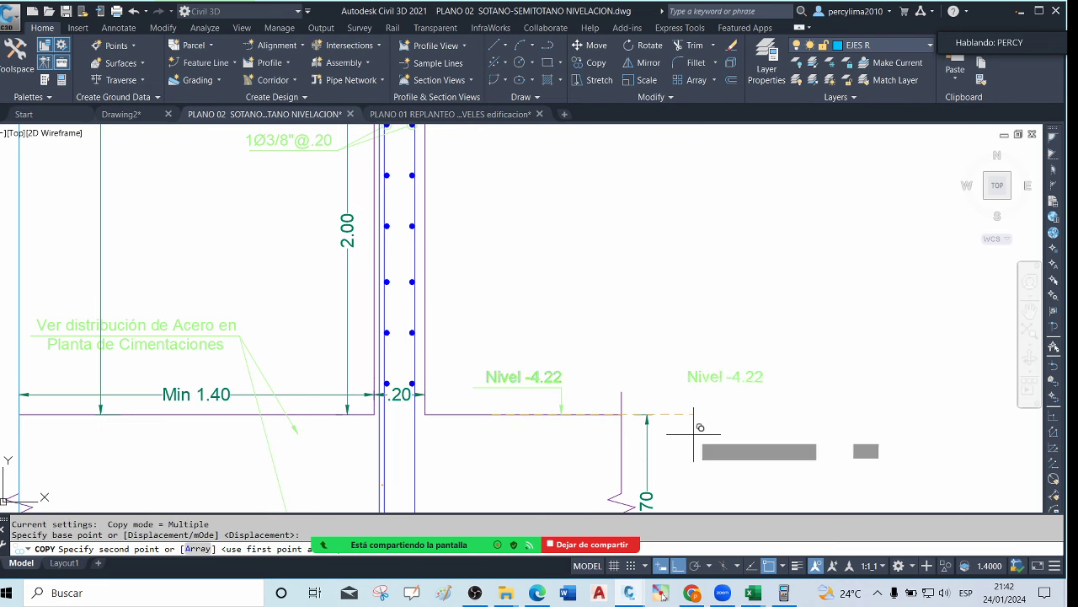
left_click(699, 414)
key("Escape")
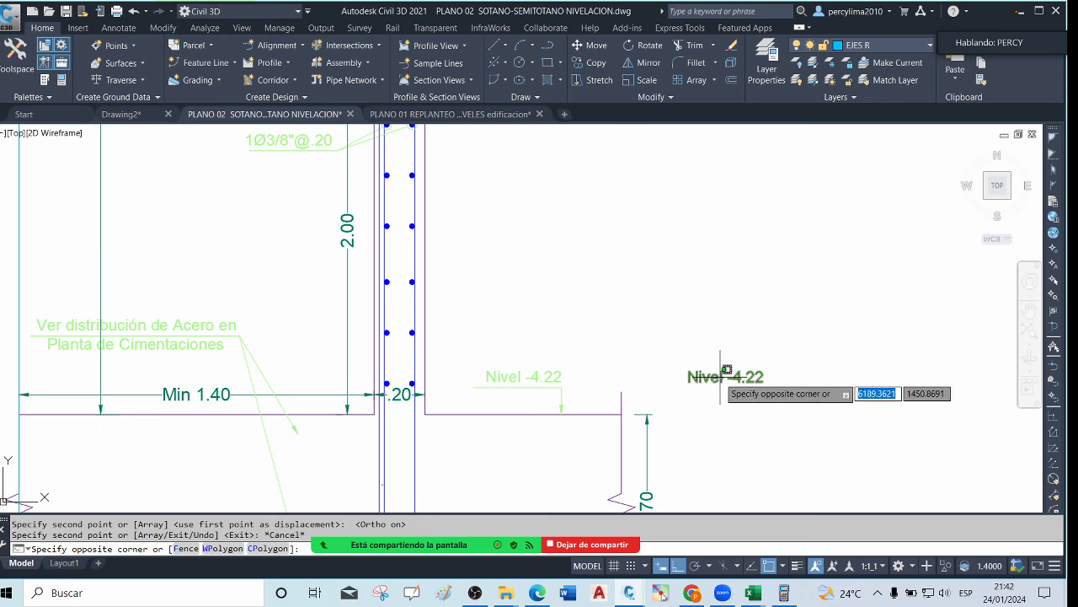
Make the copied Nivel -4.22 label's text black
left_click(727, 374)
double_click(721, 378)
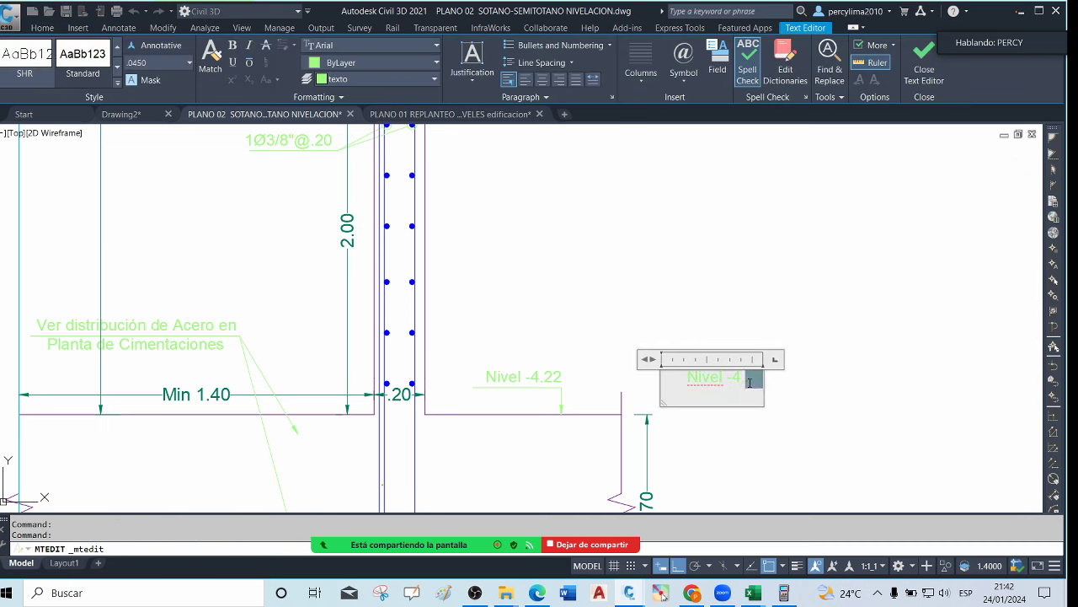
left_click_drag(749, 382, 688, 381)
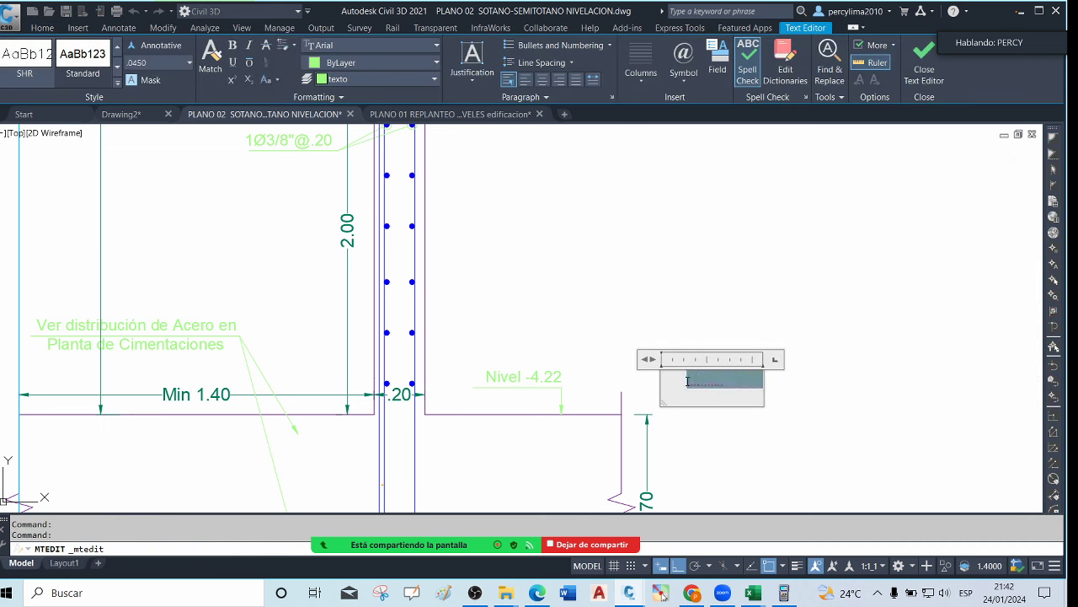
left_click(378, 63)
left_click(337, 135)
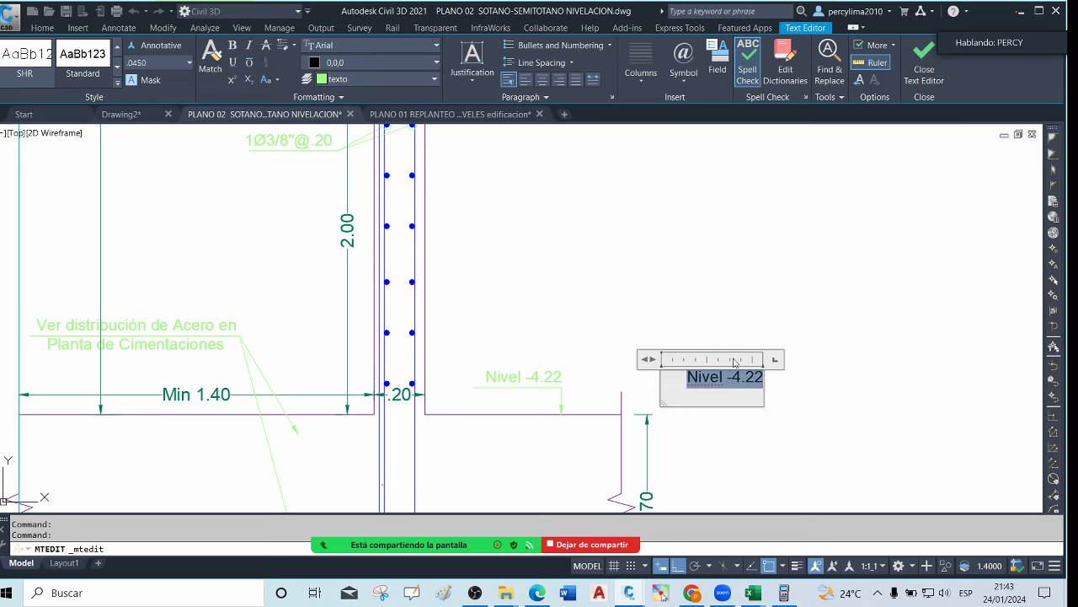
left_click(756, 381)
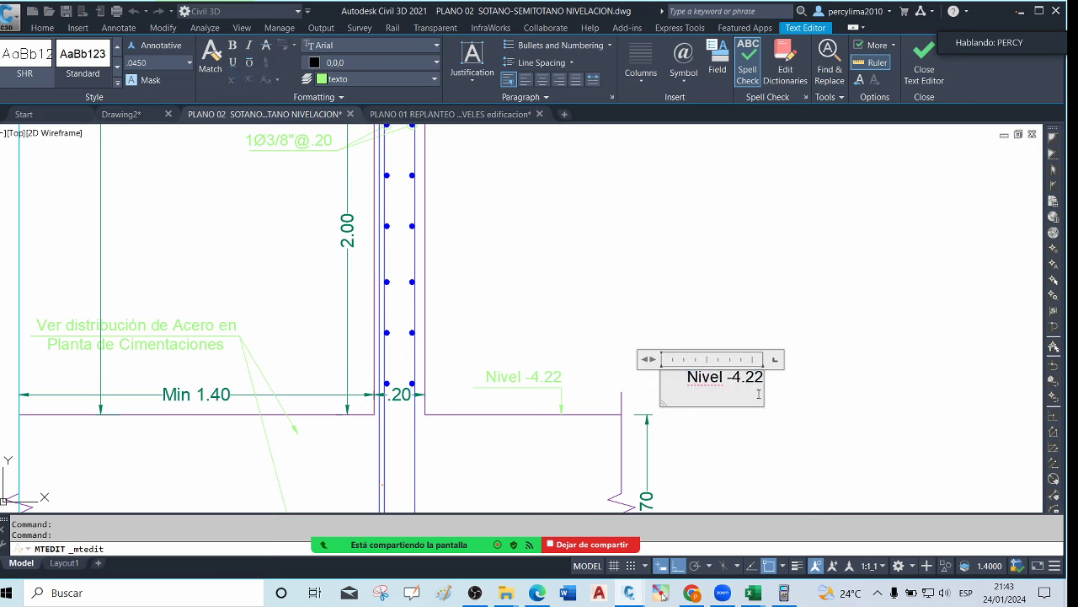
Compute 100 − 4.22 = 95.78 on the fx-9860 calculator
left_click(789, 592)
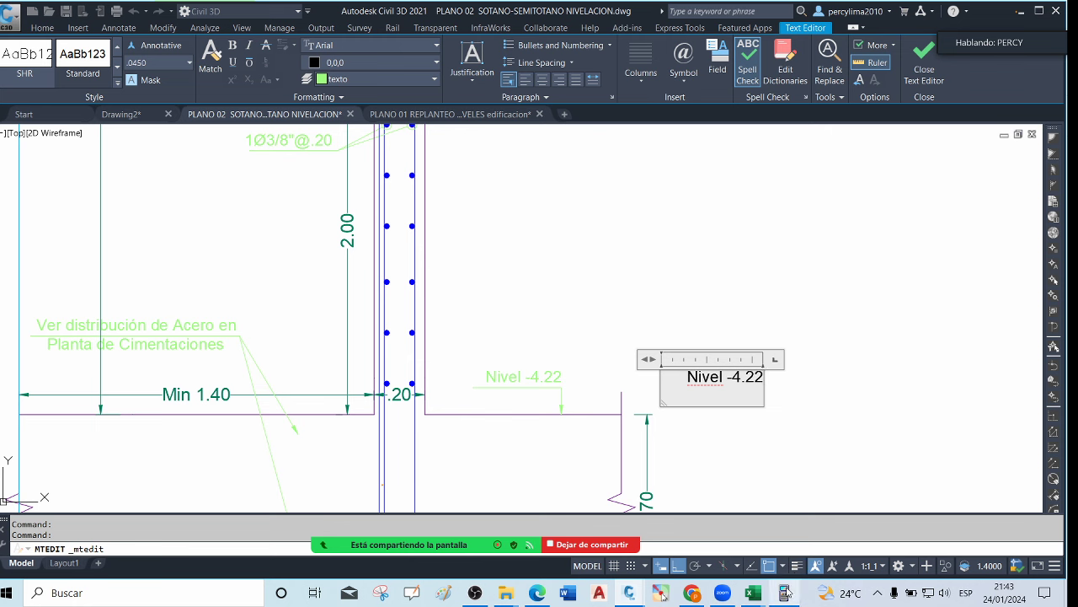
left_click(966, 375)
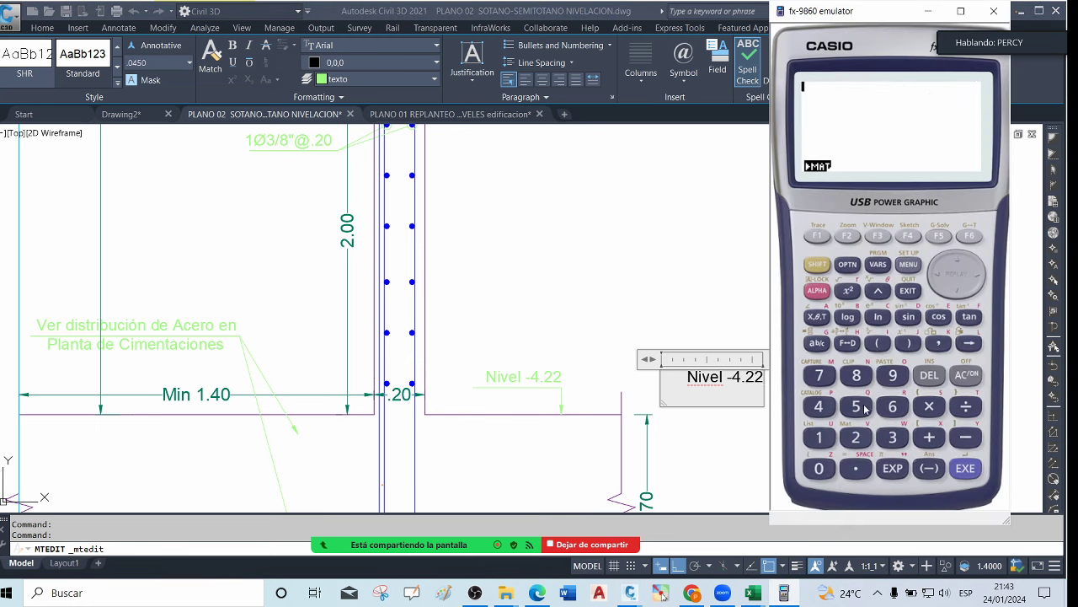
left_click(819, 435)
left_click(820, 407)
left_click(856, 468)
left_click(856, 438)
left_click(856, 437)
left_click(966, 468)
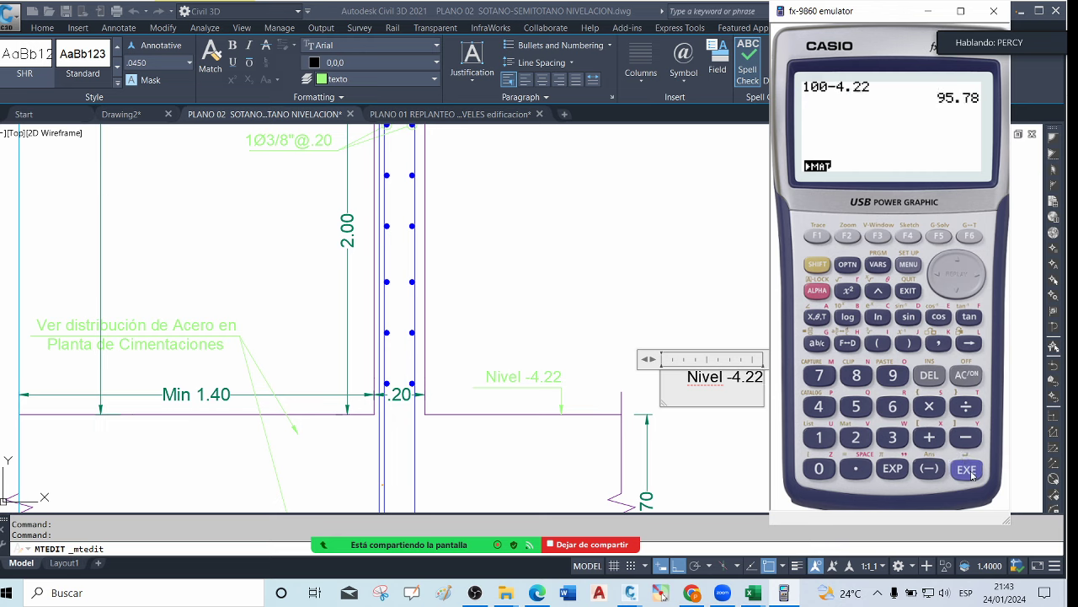
left_click(927, 11)
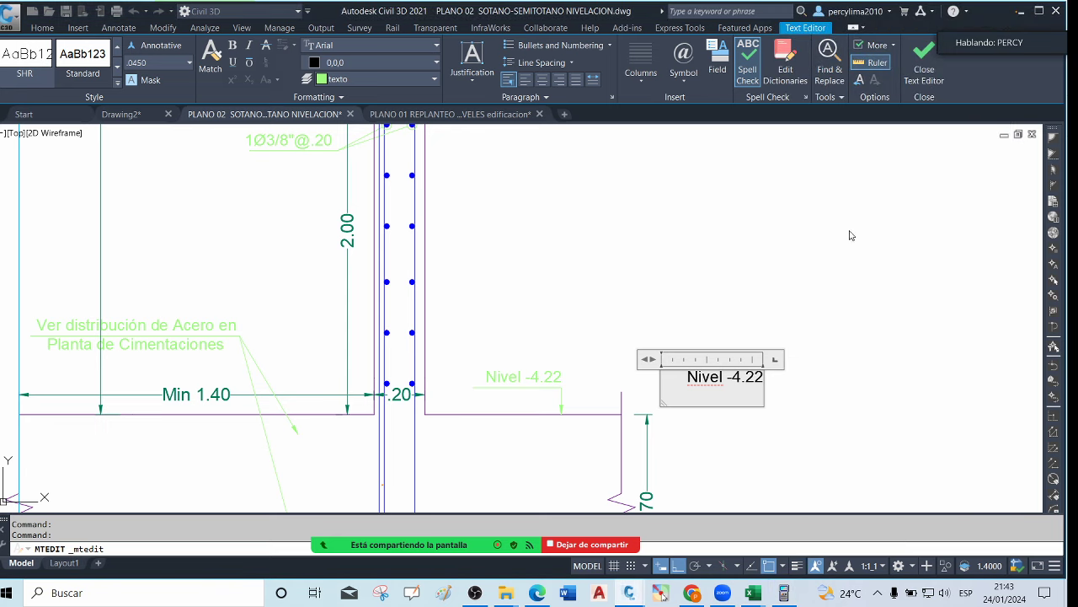
Replace -4.22 in the copied label with 95.78 so it reads Nivel 95.78
key("BackSpace")
key("BackSpace")
key("BackSpace")
key("BackSpace")
key("BackSpace")
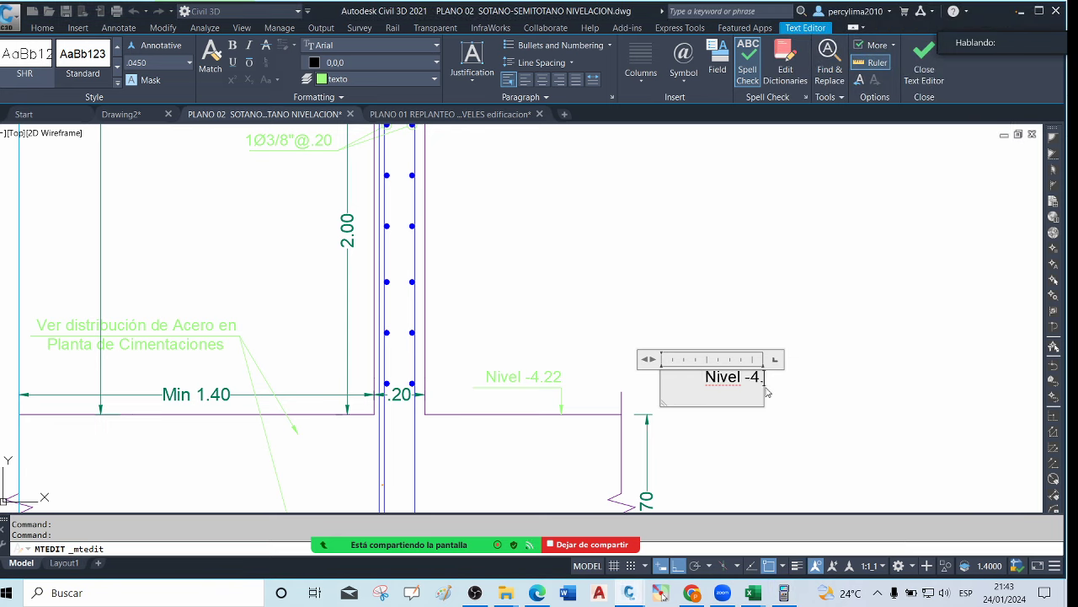
type("95.78")
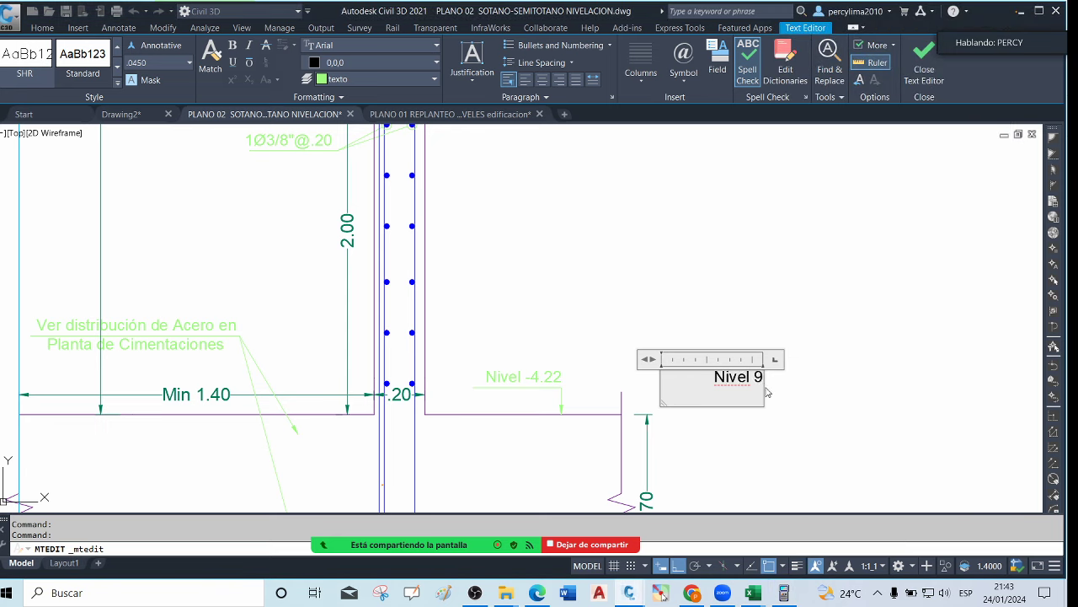
left_click(767, 392)
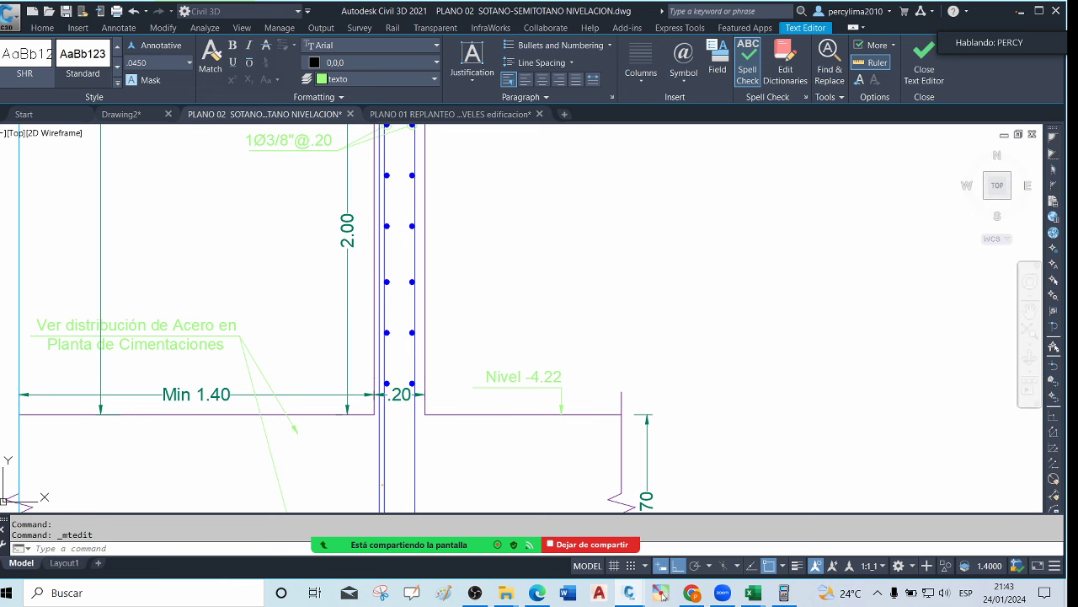
Scale the Nivel 95.78 label by a factor of 2
scroll(645, 362, "down", 6)
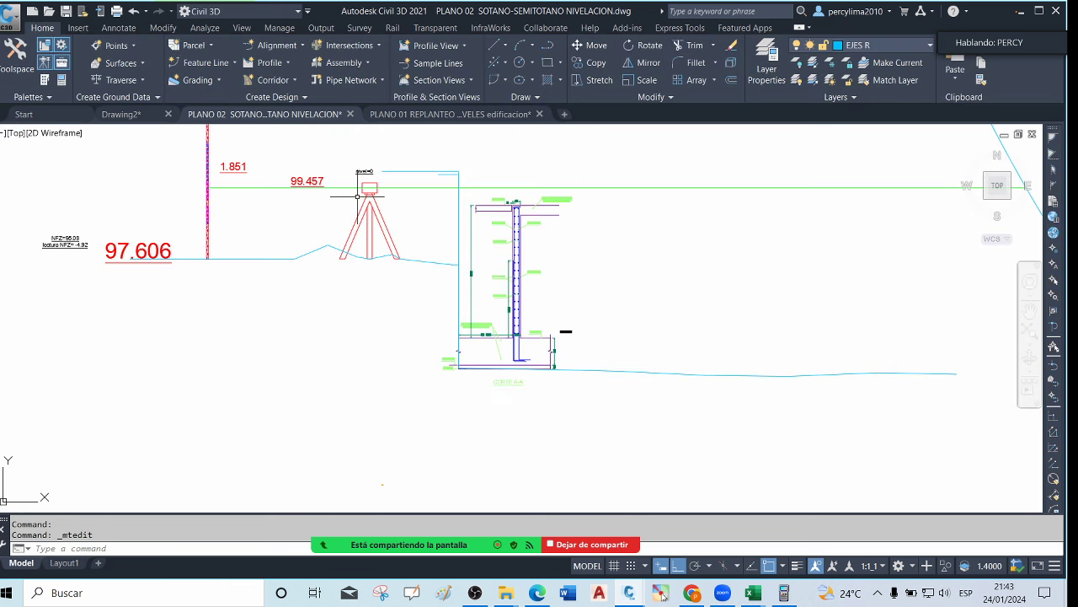
scroll(323, 180, "up", 2)
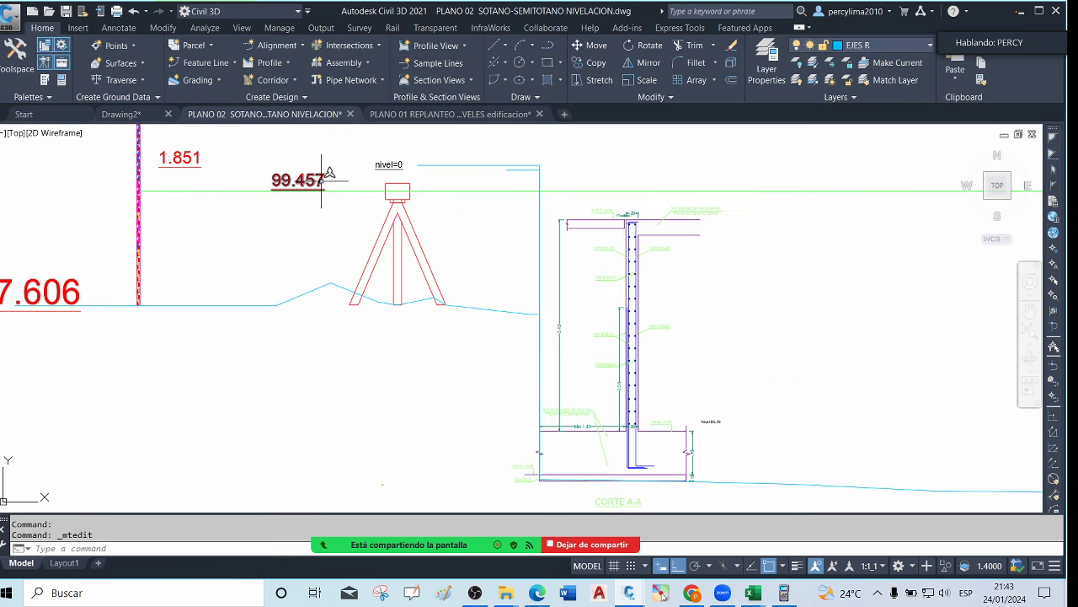
scroll(705, 415, "up", 2)
left_click(708, 425)
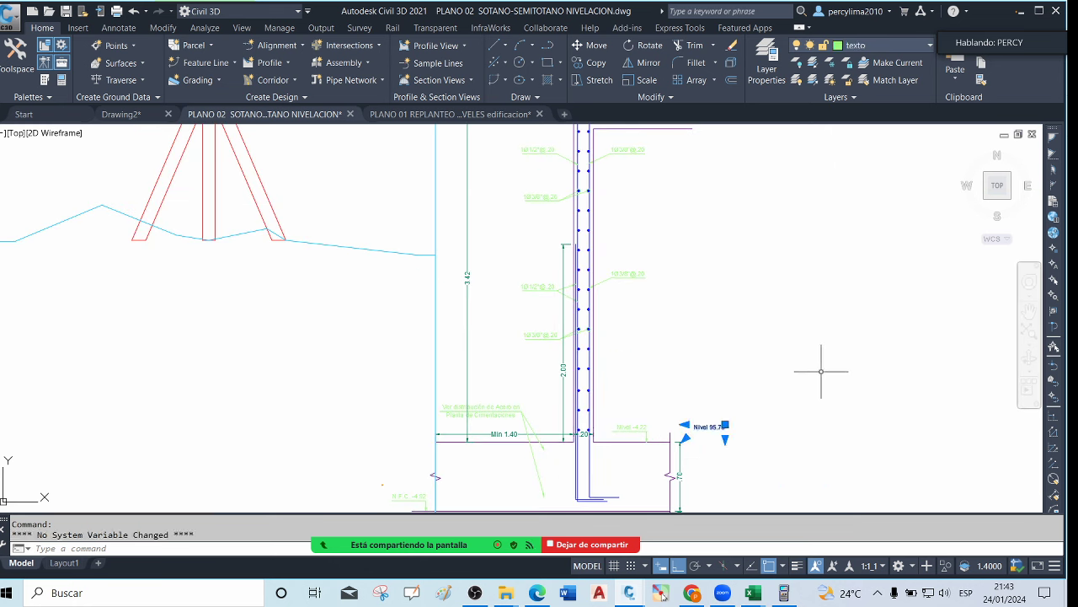
key("Escape")
left_click(750, 396)
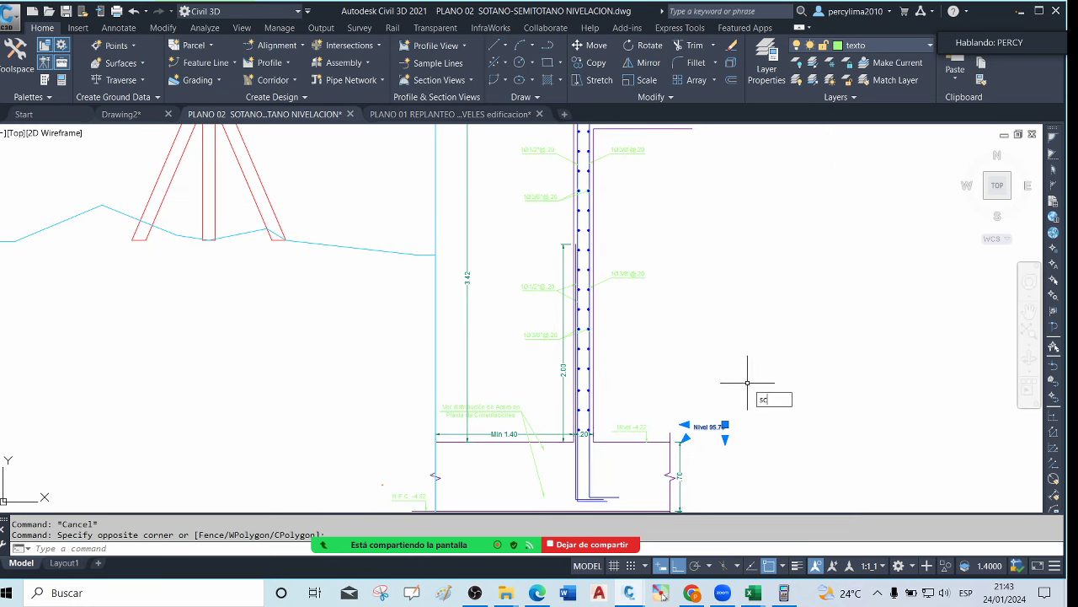
key("Return")
left_click(724, 425)
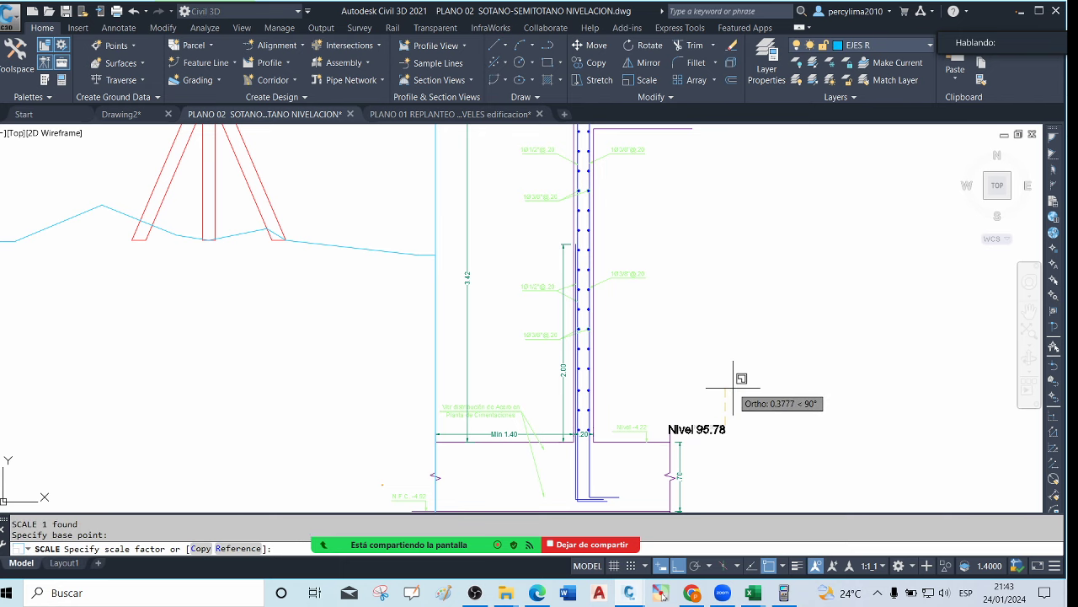
type("2")
key("Return")
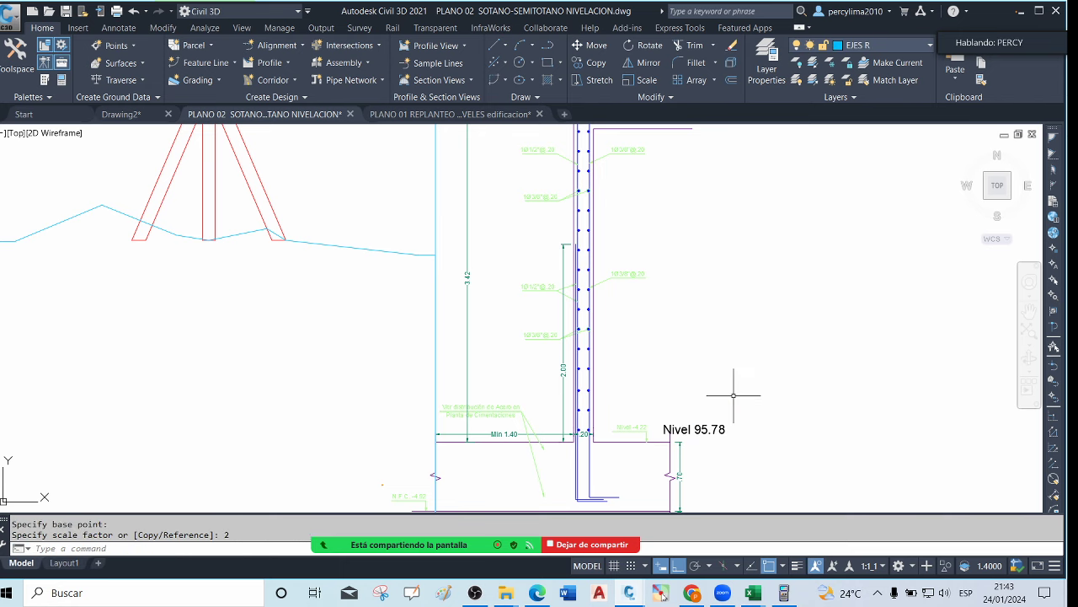
Switch back to the fx-9860 calculator showing 100-4.22 = 95.78
scroll(680, 441, "up", 2)
scroll(589, 406, "down", 5)
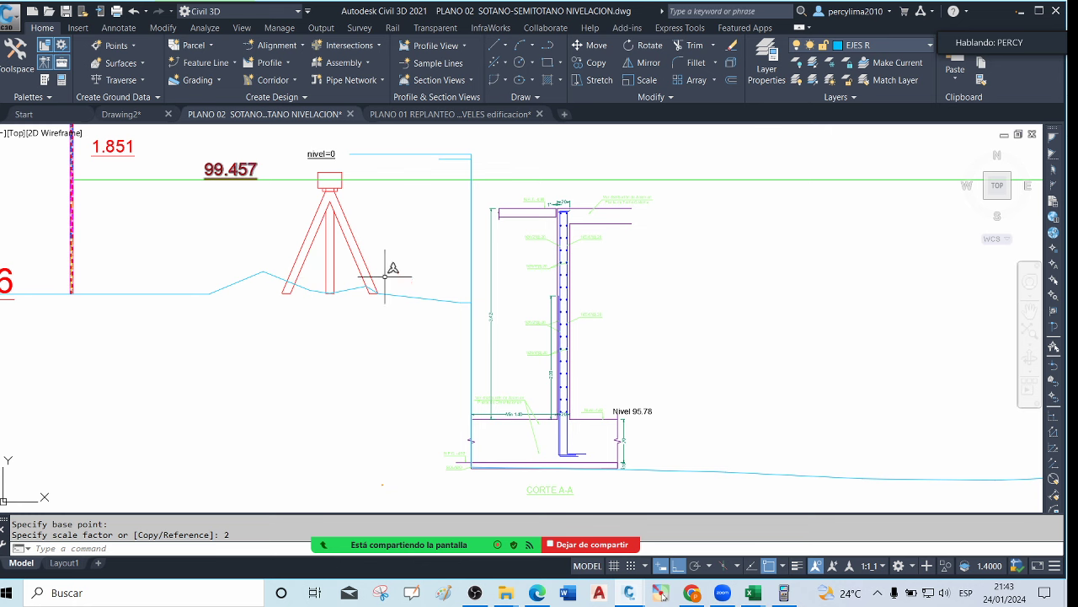
scroll(609, 420, "up", 2)
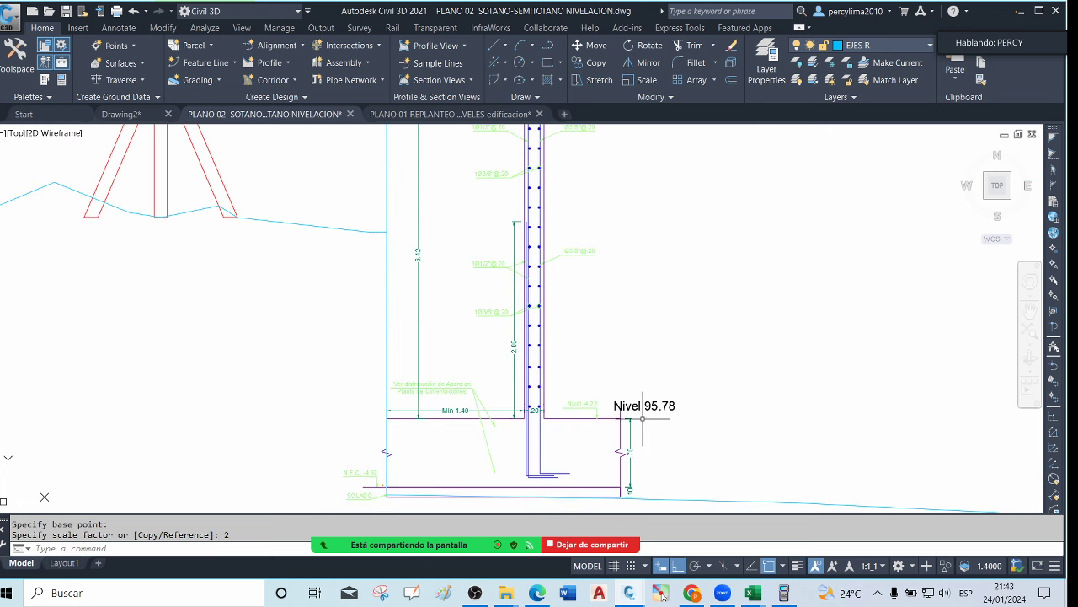
scroll(642, 413, "down", 2)
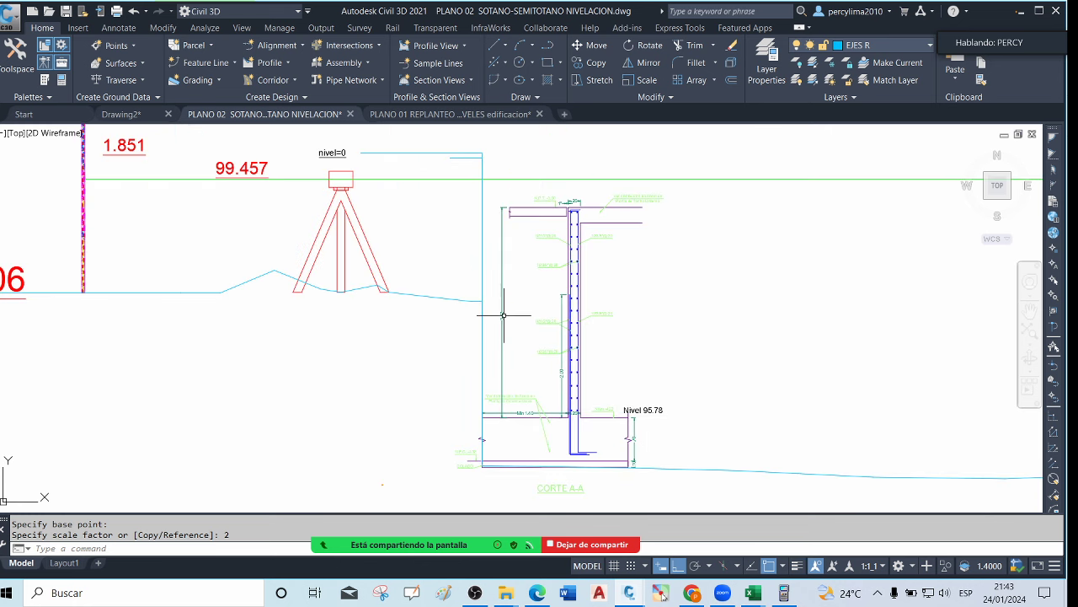
left_click(783, 593)
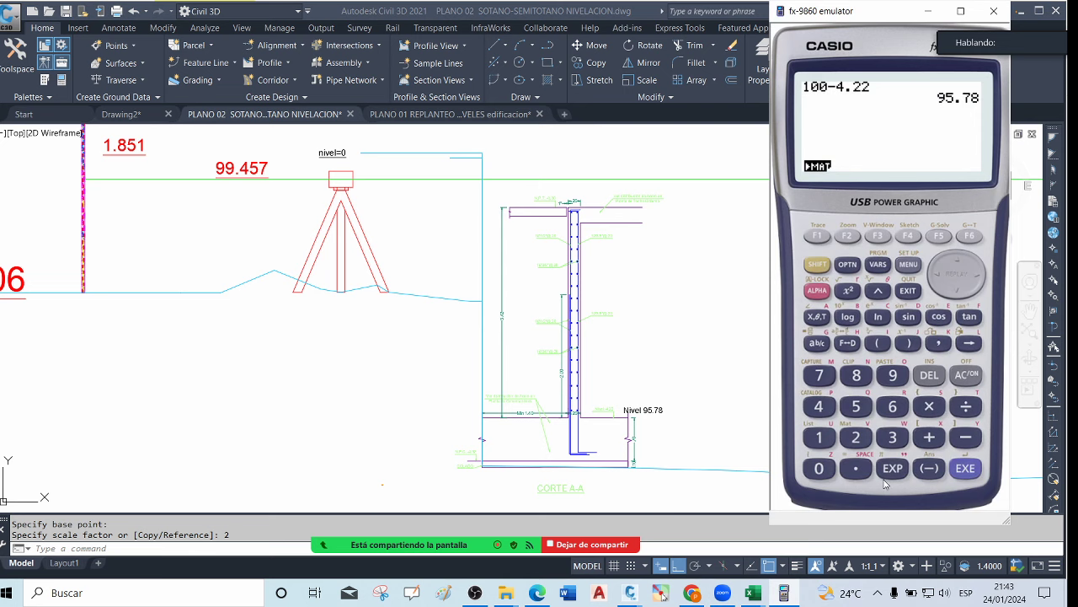
Compute 99.457 − 95.78 = 3.677 on the fx-9860 calculator
left_click(967, 375)
left_click(893, 376)
left_click(893, 377)
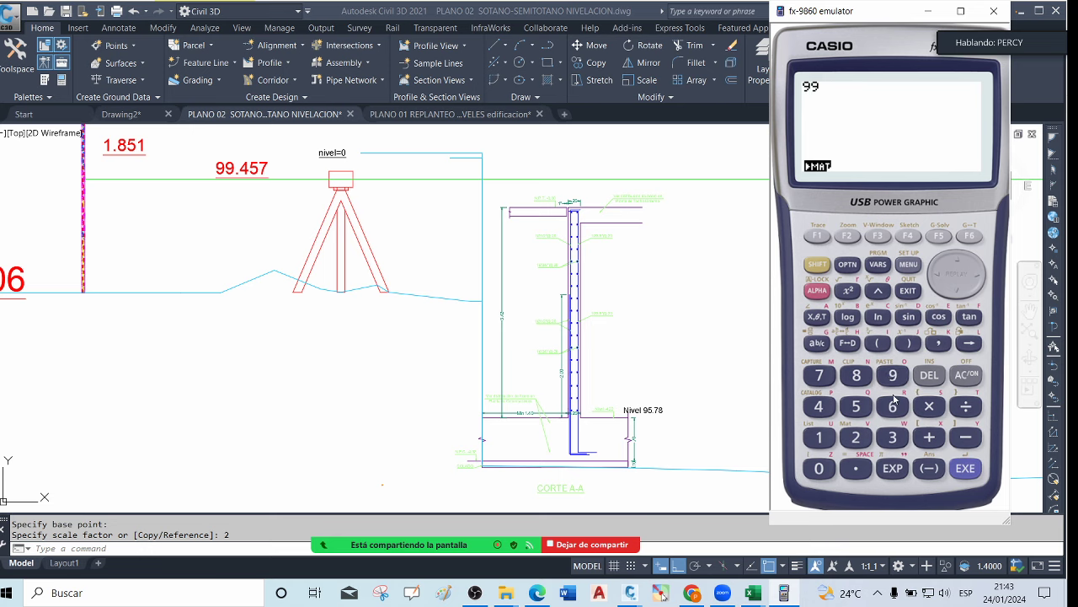
left_click(856, 470)
left_click(822, 409)
left_click(893, 379)
left_click(828, 383)
left_click(856, 376)
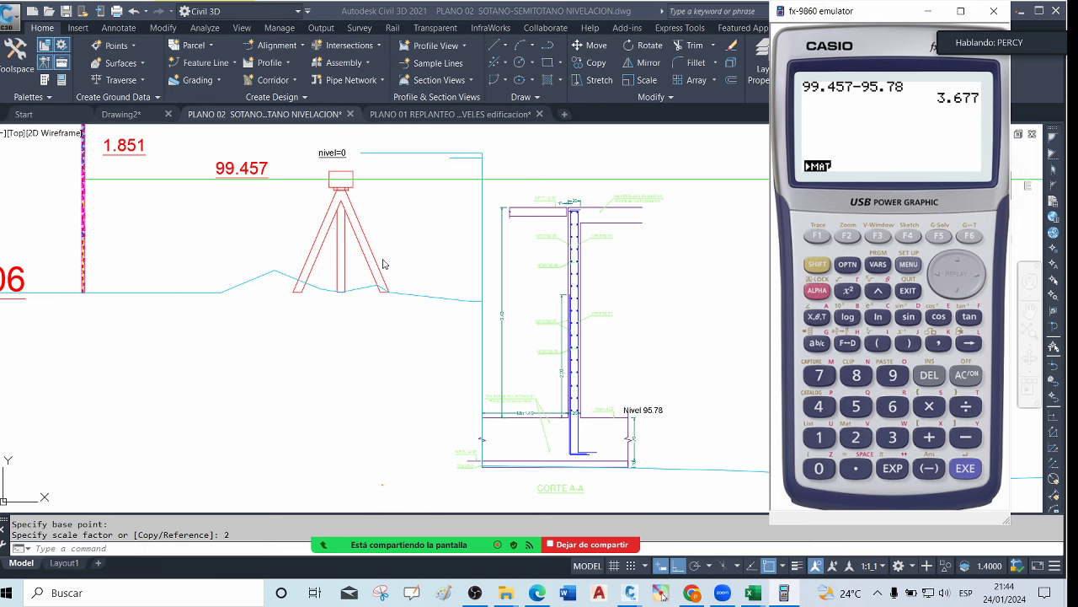
Select the line at the Nivel 95.78 level in the drawing
left_click(603, 425)
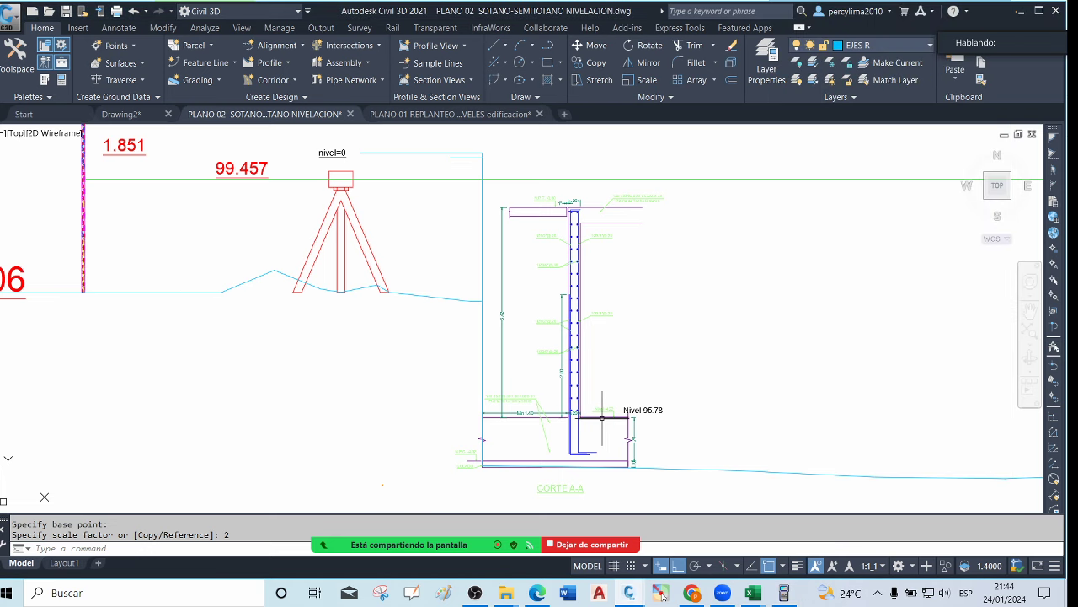
left_click(601, 417)
scroll(604, 415, "up", 5)
scroll(600, 417, "down", 8)
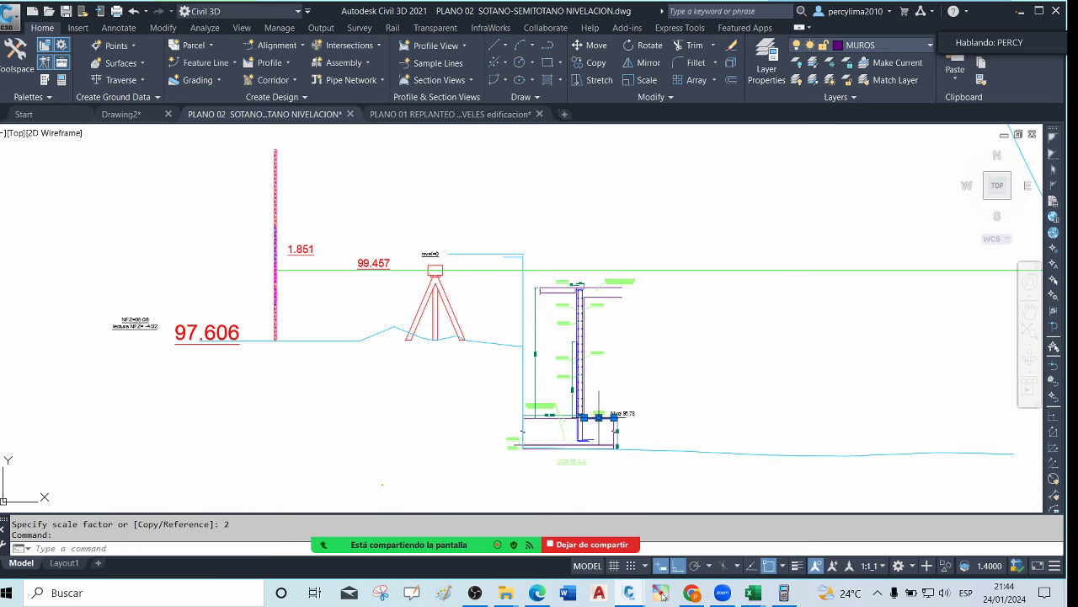
Copy the leveling rod from its bottom end onto the Nivel 95.78 wall base
left_click(788, 593)
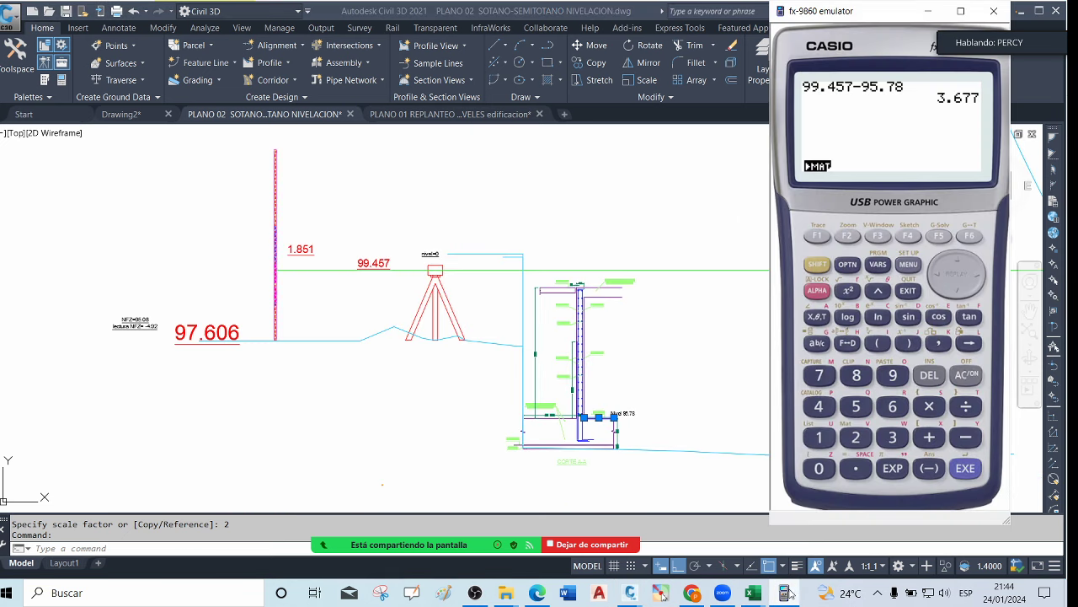
left_click(776, 303)
left_click(305, 186)
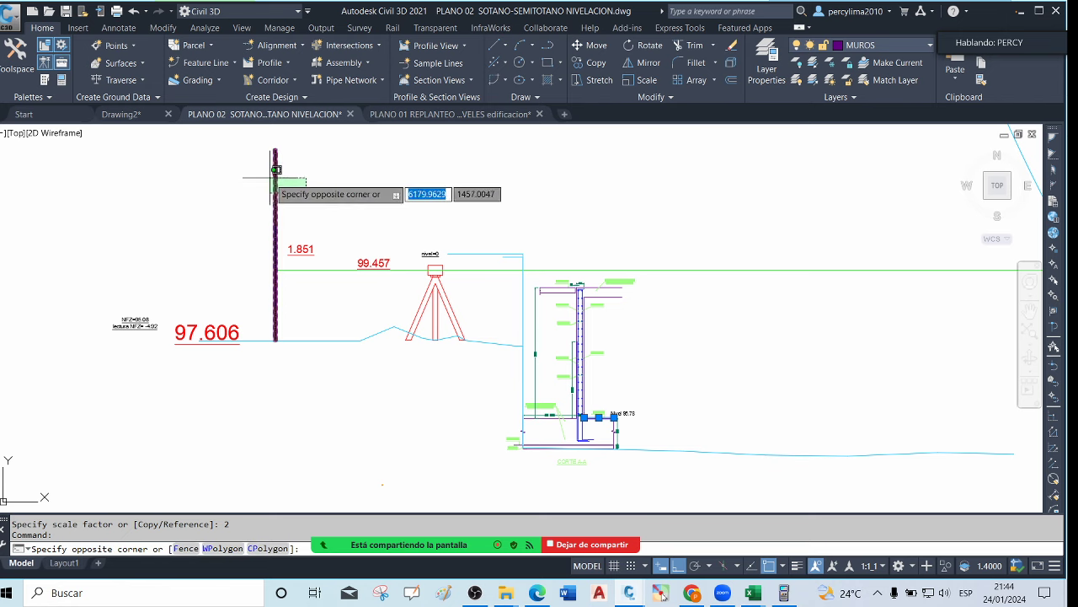
left_click(235, 162)
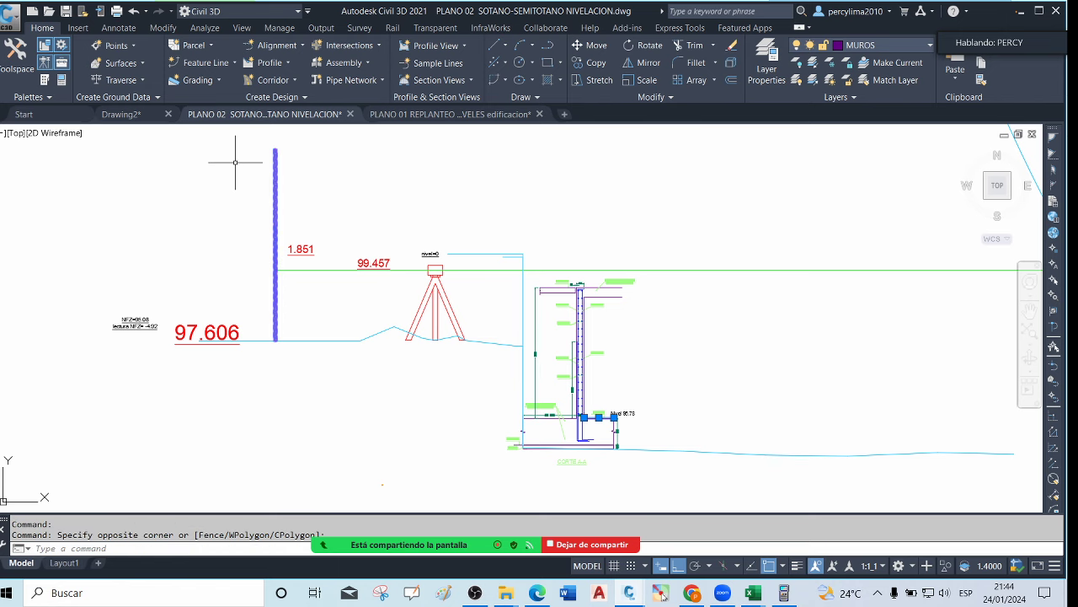
type("co")
key("Return")
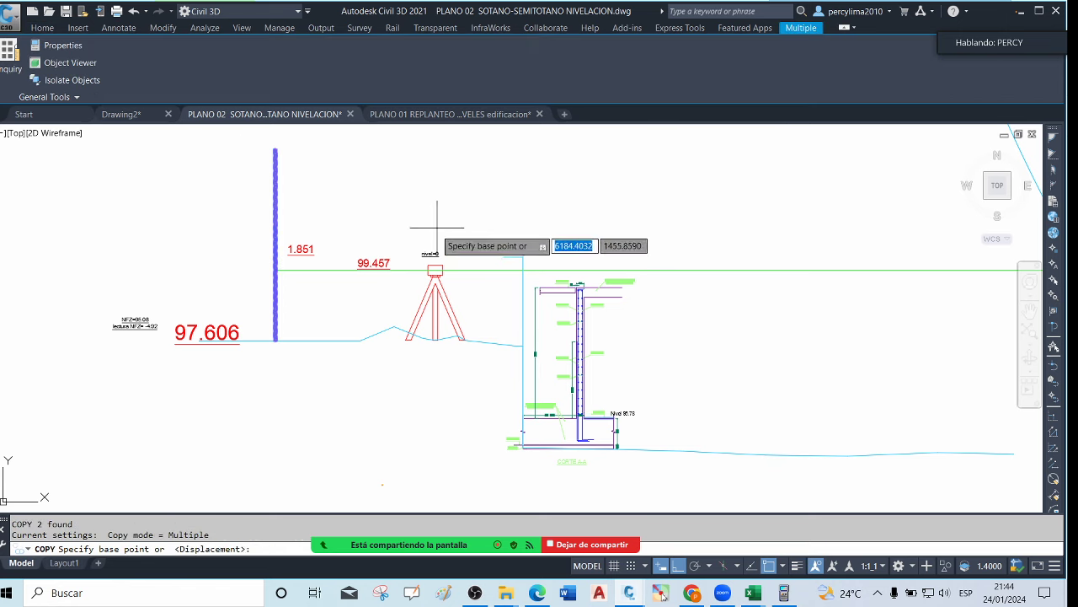
scroll(278, 341, "up", 5)
scroll(211, 364, "up", 3)
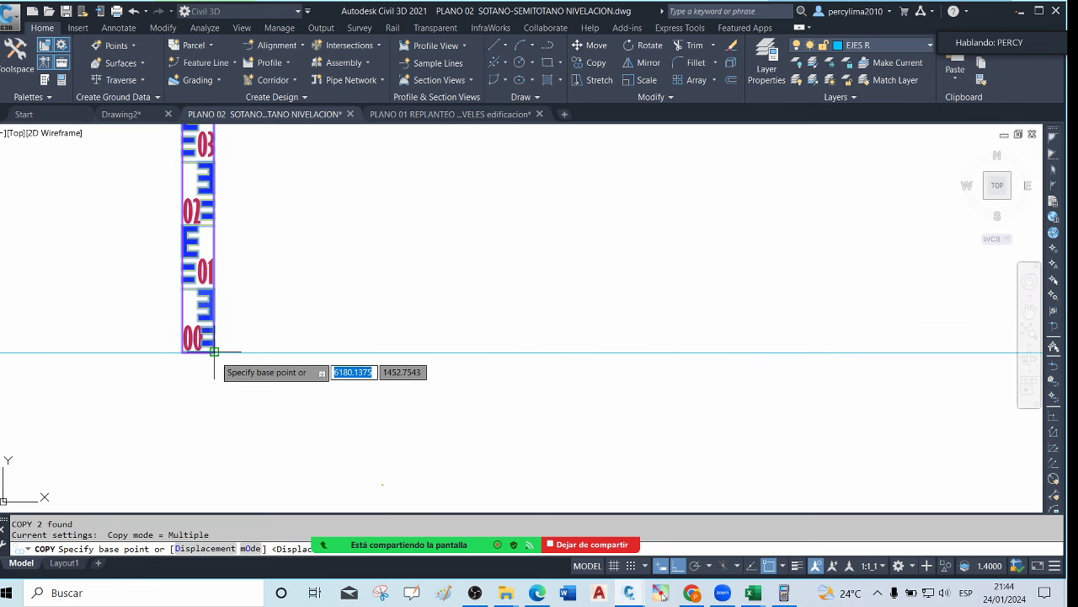
left_click(211, 362)
scroll(354, 313, "down", 5)
scroll(413, 320, "down", 5)
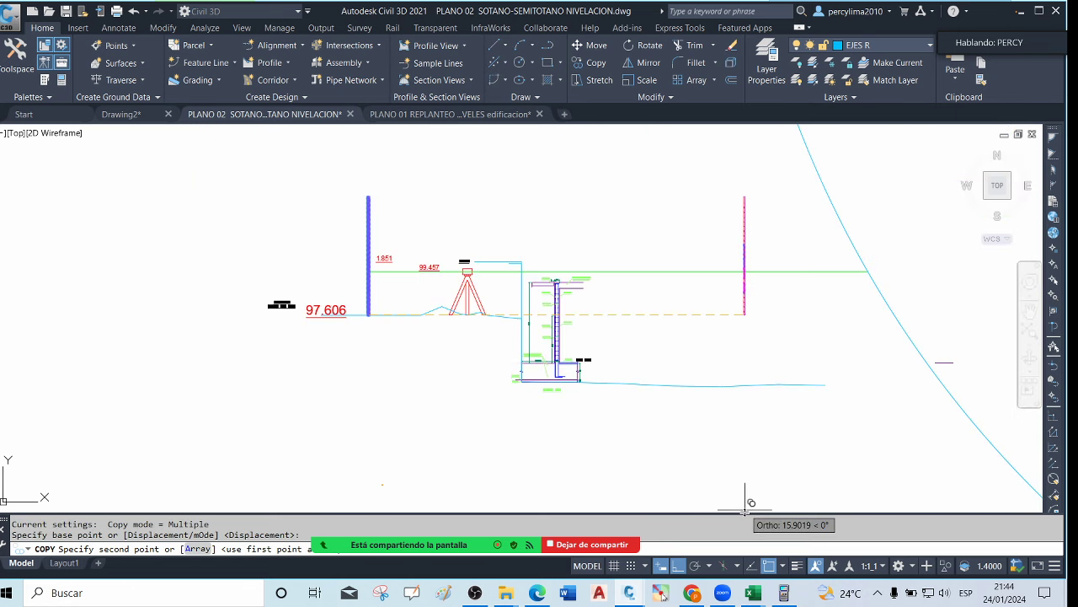
scroll(582, 378, "up", 8)
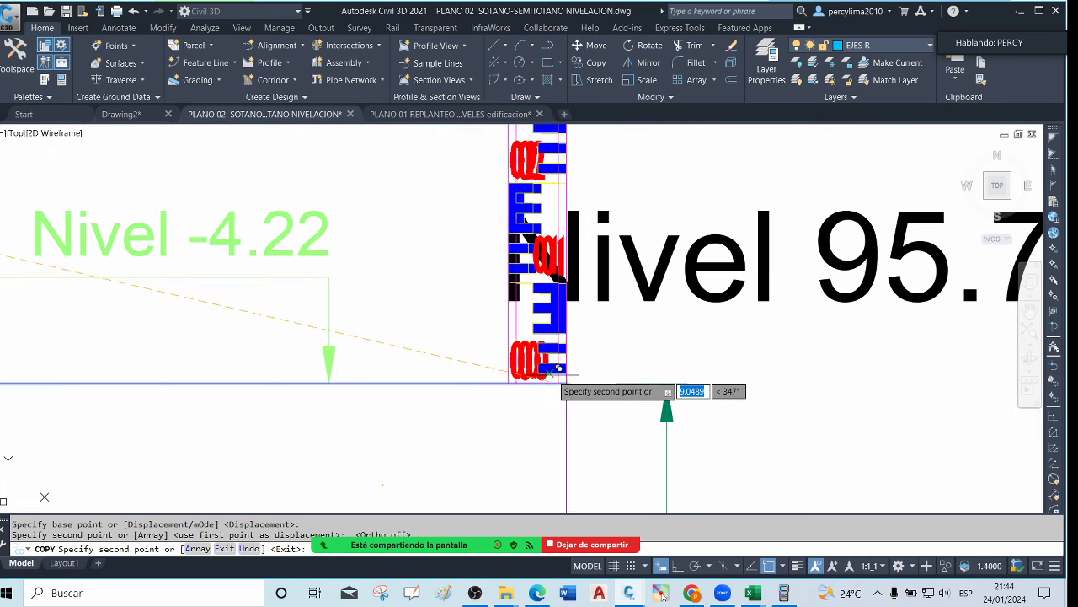
scroll(562, 375, "down", 5)
key("Escape")
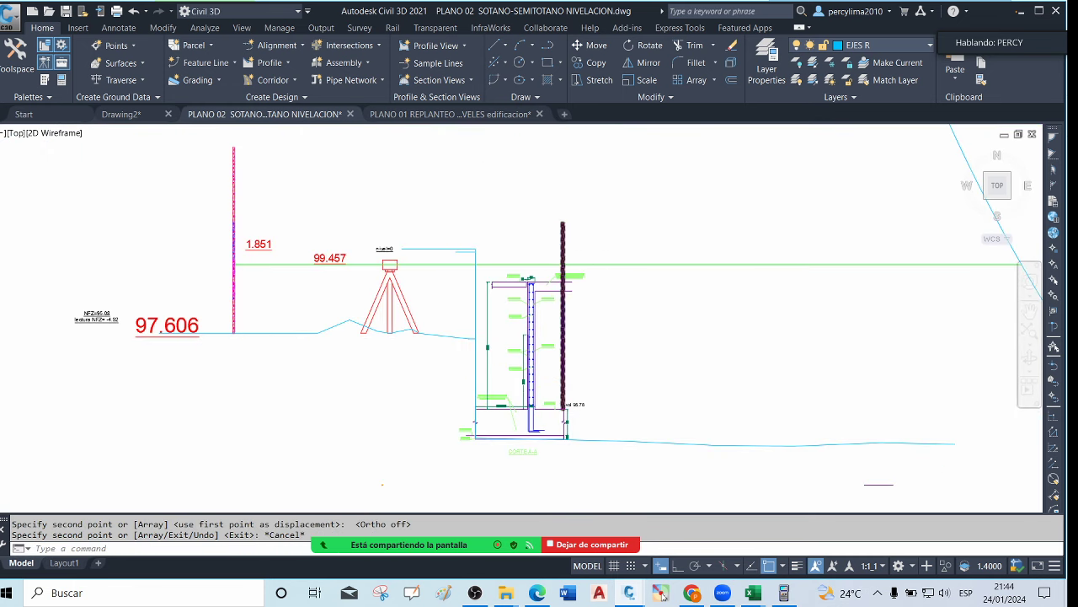
scroll(584, 284, "up", 10)
scroll(396, 269, "down", 5)
scroll(552, 282, "up", 2)
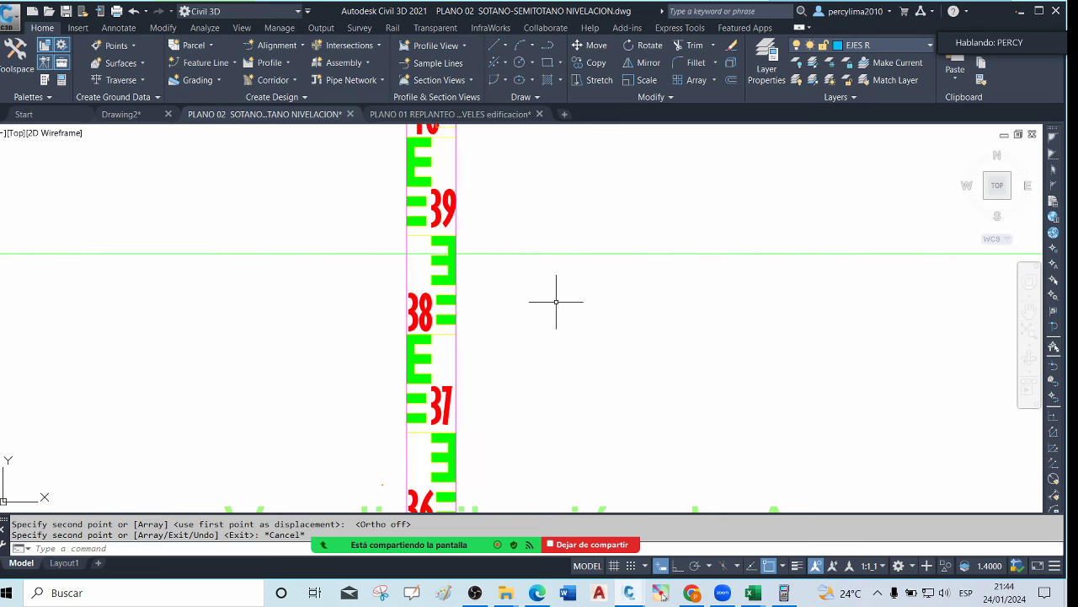
left_click(784, 593)
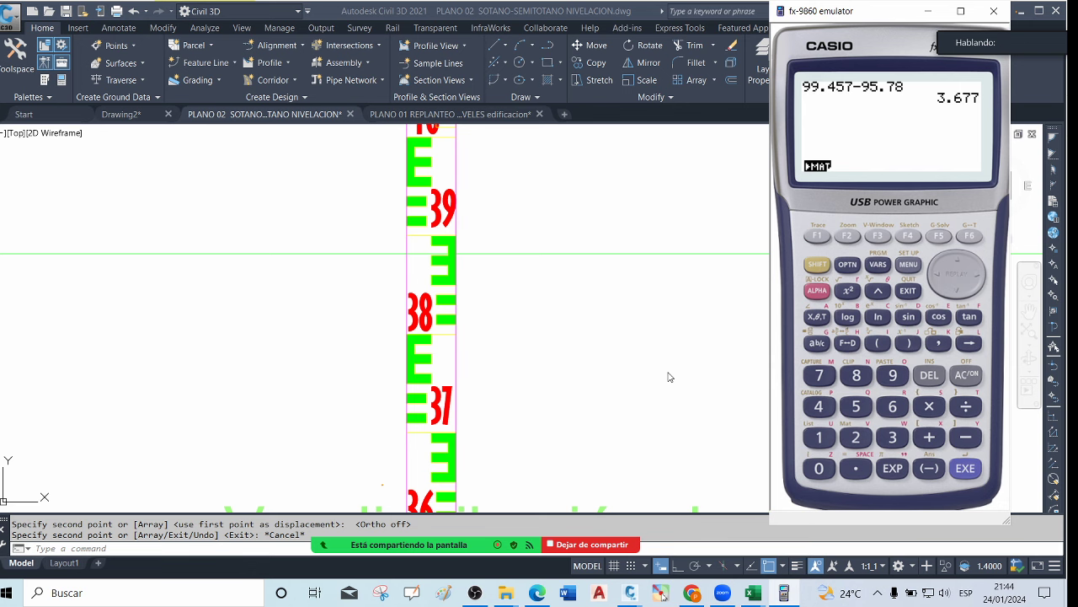
scroll(660, 337, "down", 8)
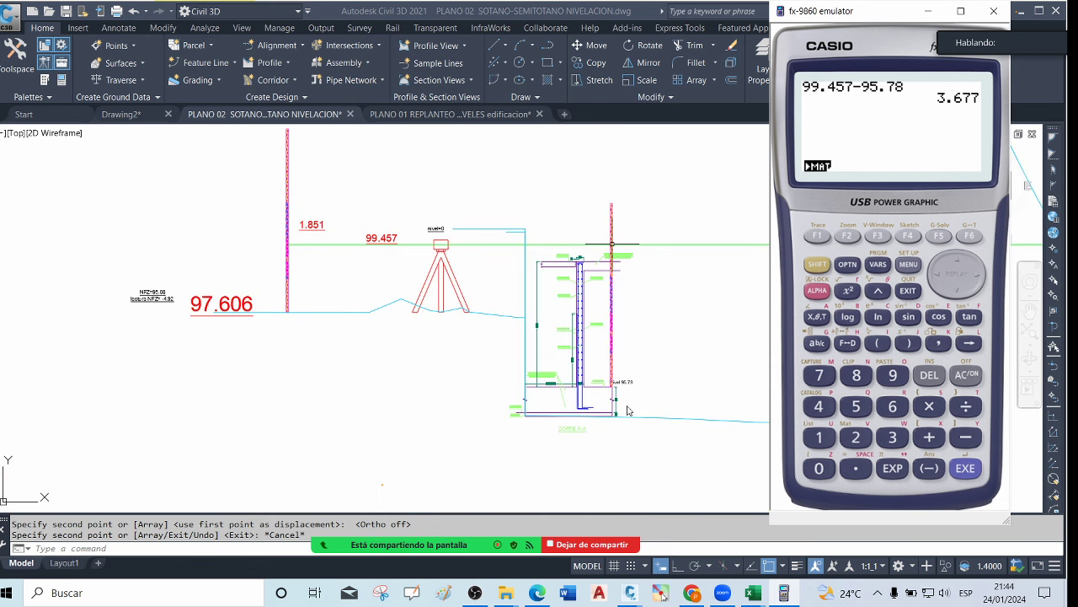
left_click(441, 445)
scroll(619, 377, "up", 6)
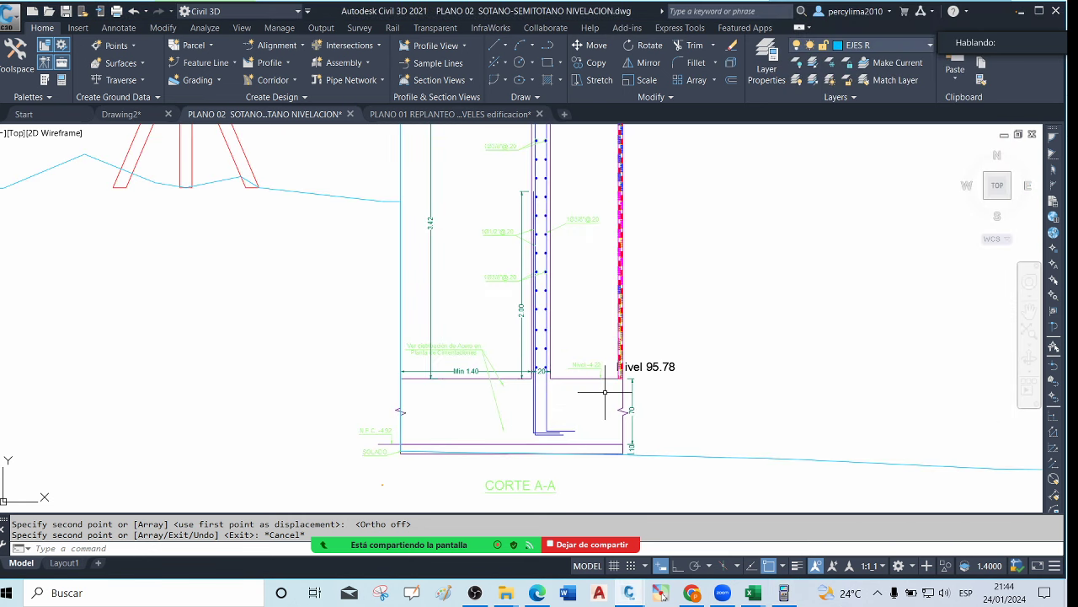
scroll(615, 377, "down", 5)
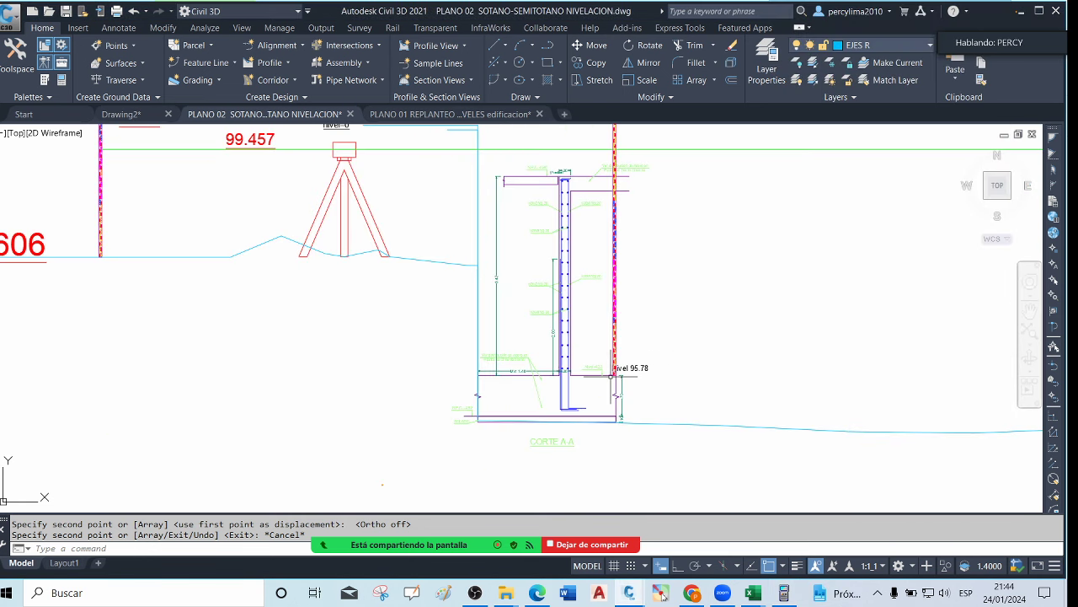
scroll(609, 228, "up", 2)
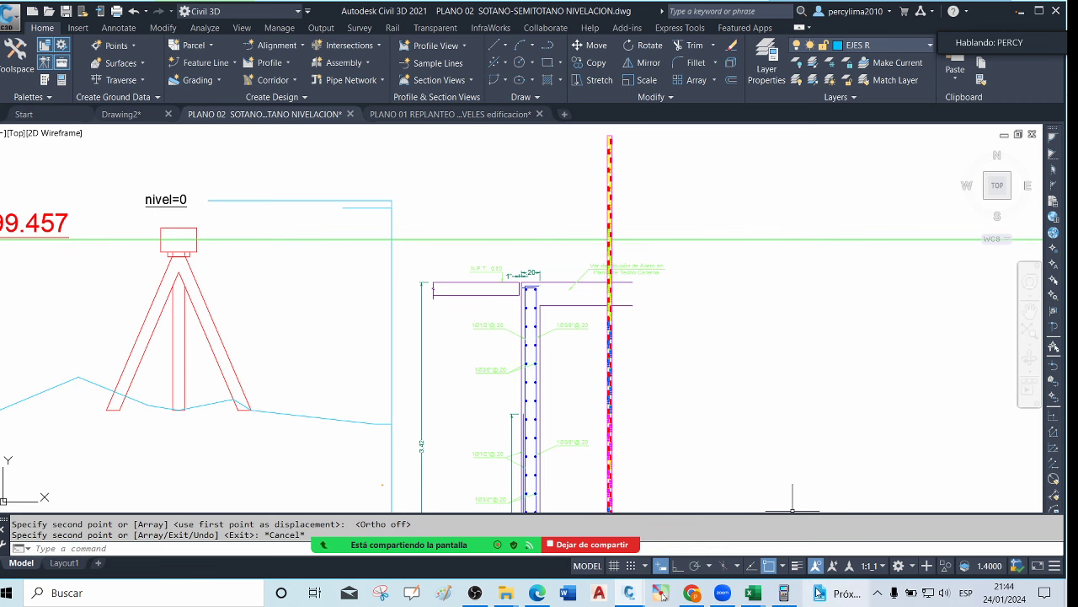
left_click(783, 592)
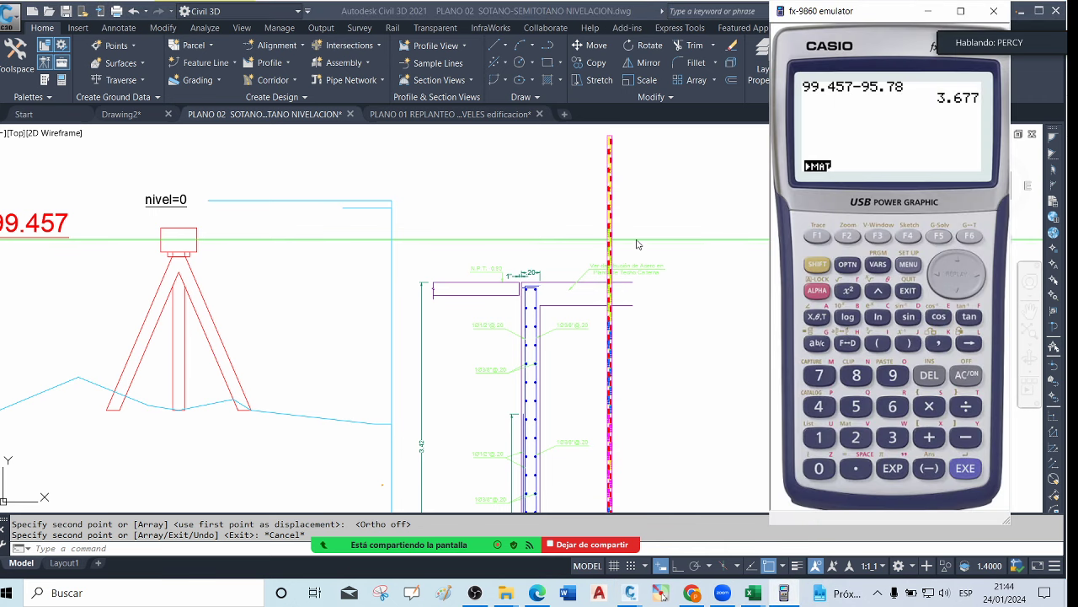
scroll(637, 244, "down", 4)
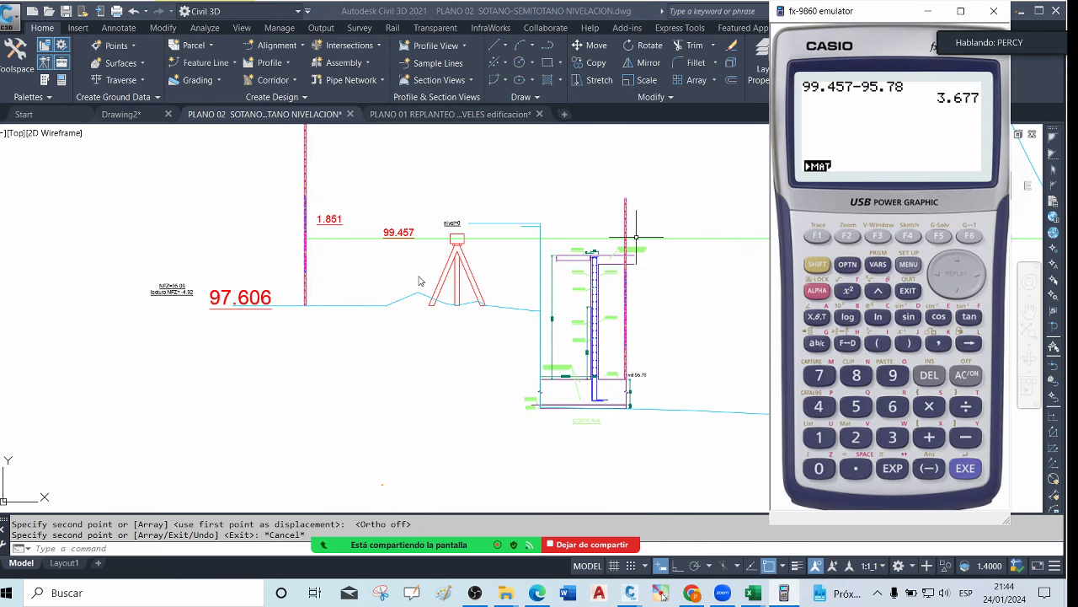
scroll(318, 245, "up", 8)
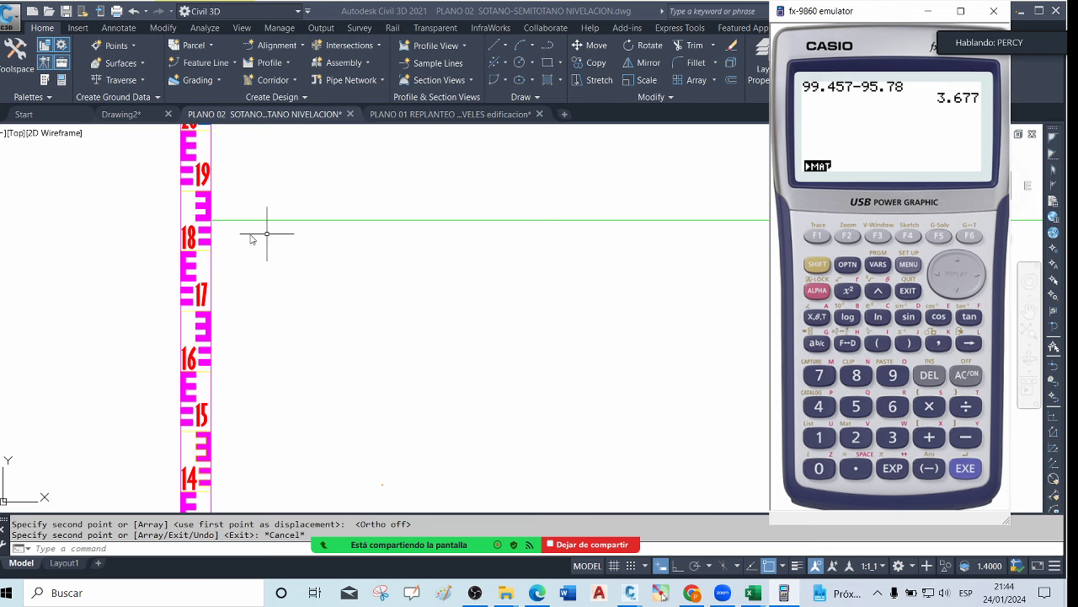
scroll(211, 249, "down", 2)
scroll(215, 249, "up", 6)
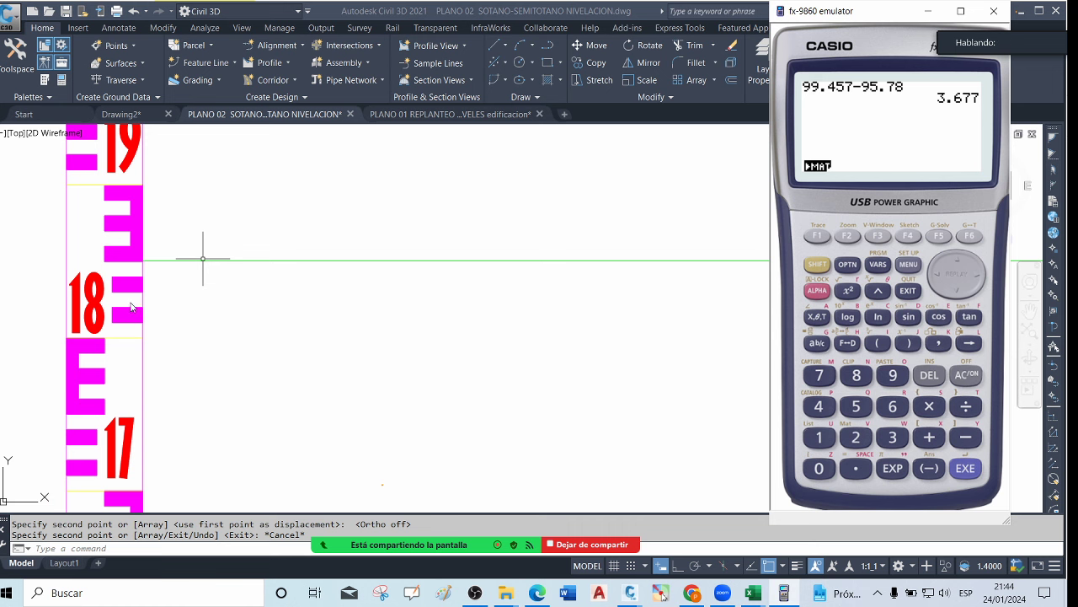
scroll(202, 258, "down", 5)
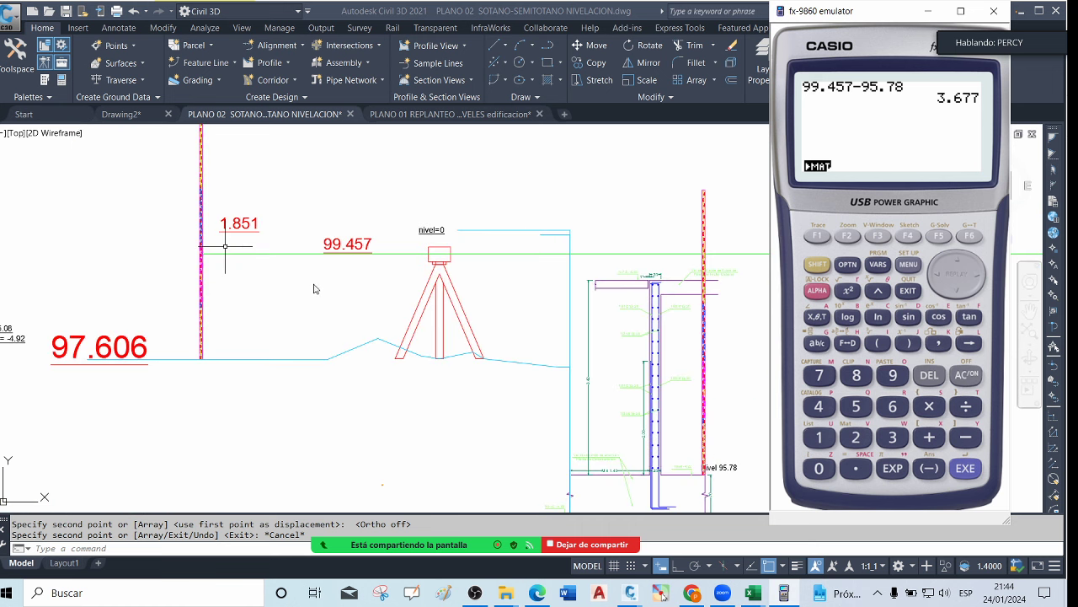
scroll(370, 274, "down", 4)
scroll(429, 278, "up", 4)
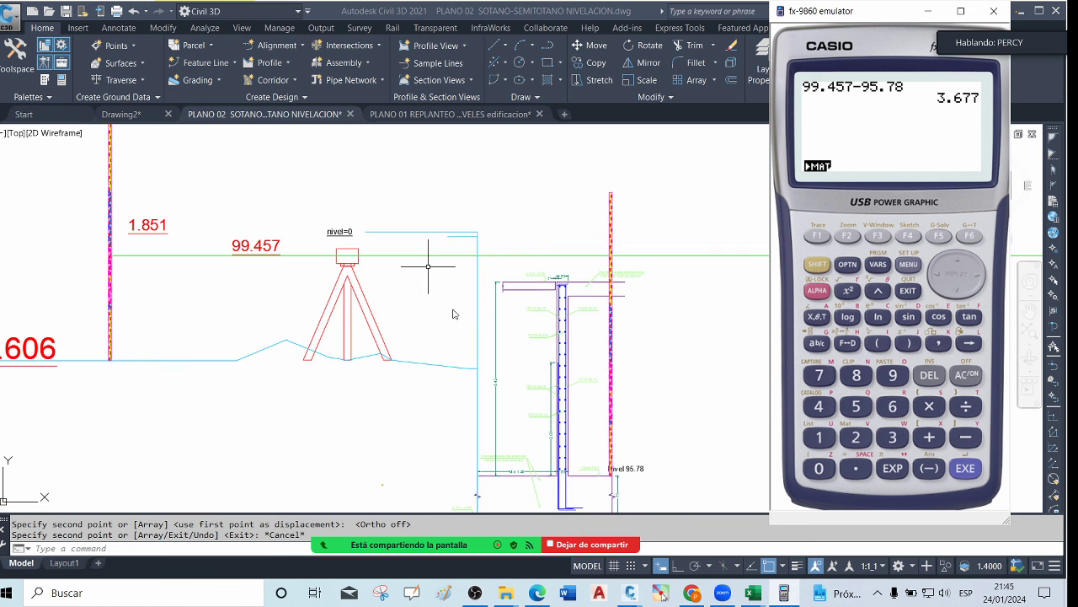
left_click(432, 296)
Start an aligned dimension (DAL) from the top point, then cancel it
type("da")
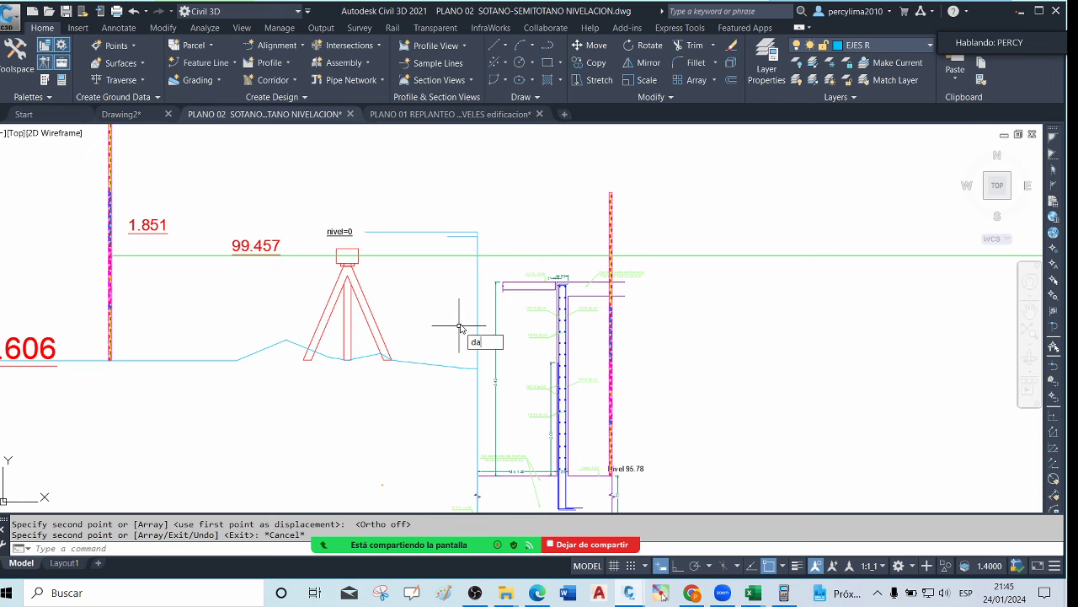
type("l")
key("Return")
scroll(478, 265, "up", 4)
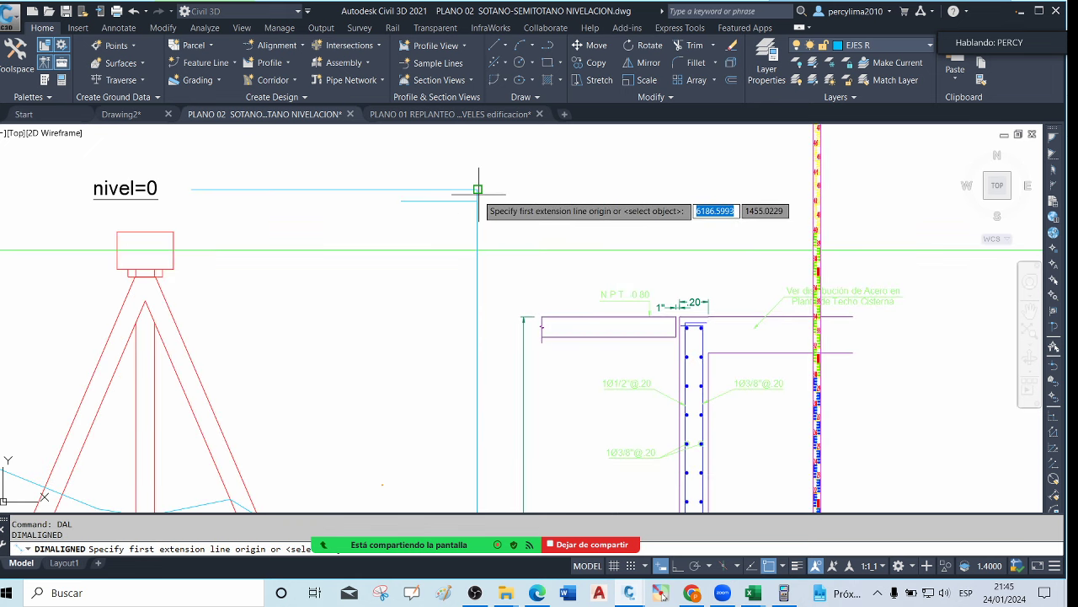
left_click(478, 189)
scroll(478, 238, "down", 4)
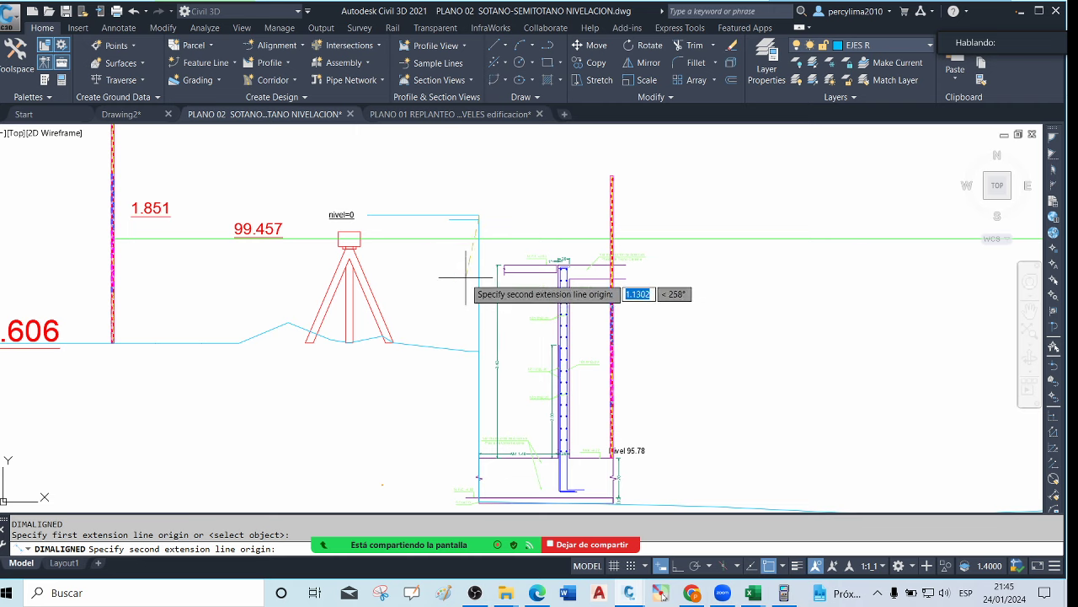
key("Escape")
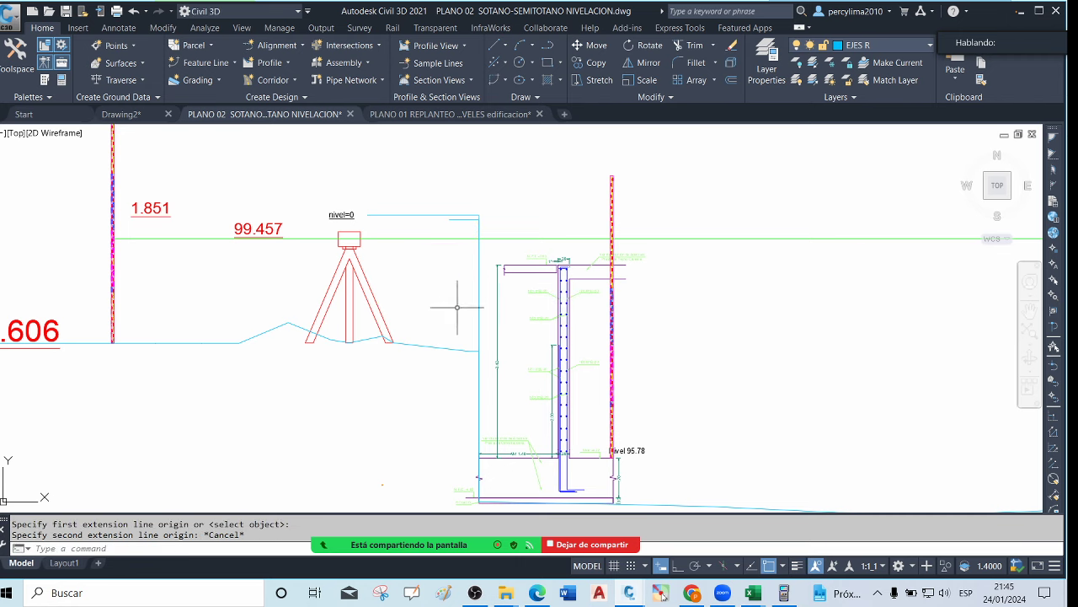
Begin a line at the top point near nivel=0 with Ortho turned on
type("l")
key("Return")
left_click(422, 240)
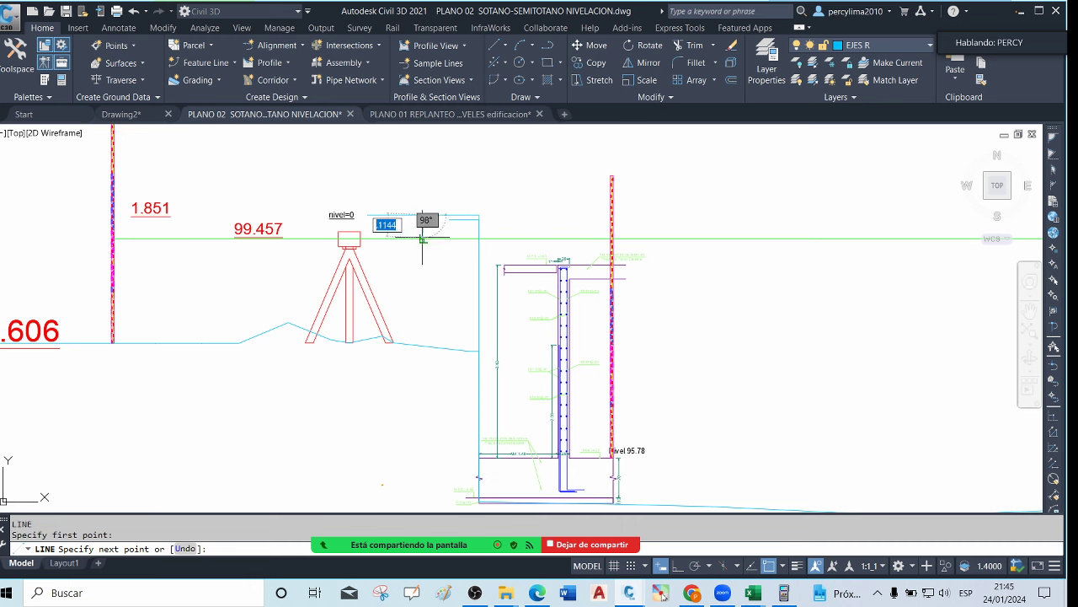
left_click(673, 570)
Cancel the line and recompute 100 − 97.606 = 2.394 on the fx-9860 calculator
scroll(438, 392, "down", 2)
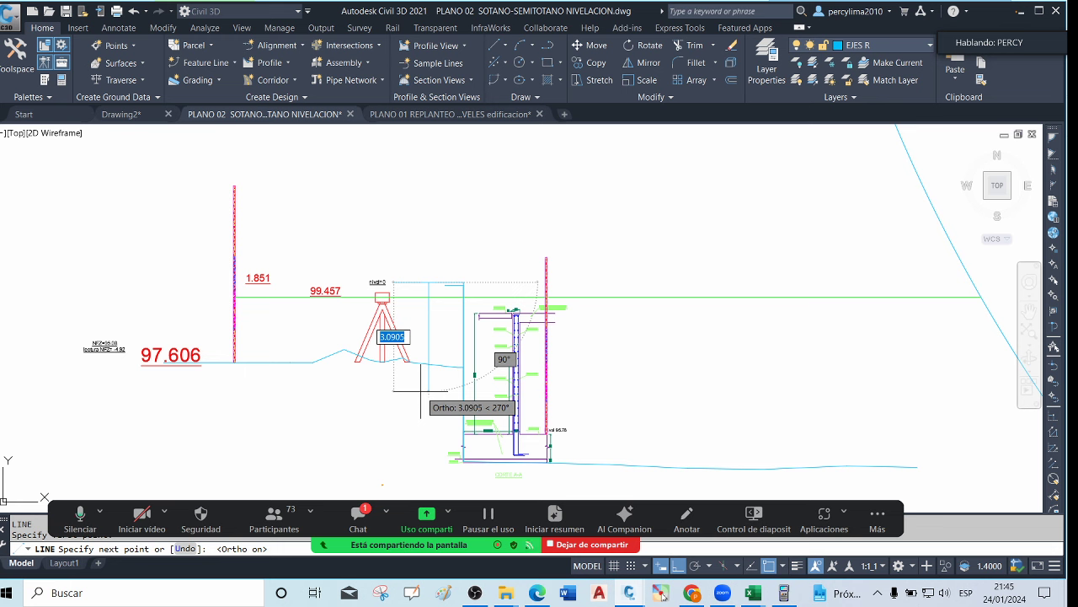
key("Escape")
left_click(784, 592)
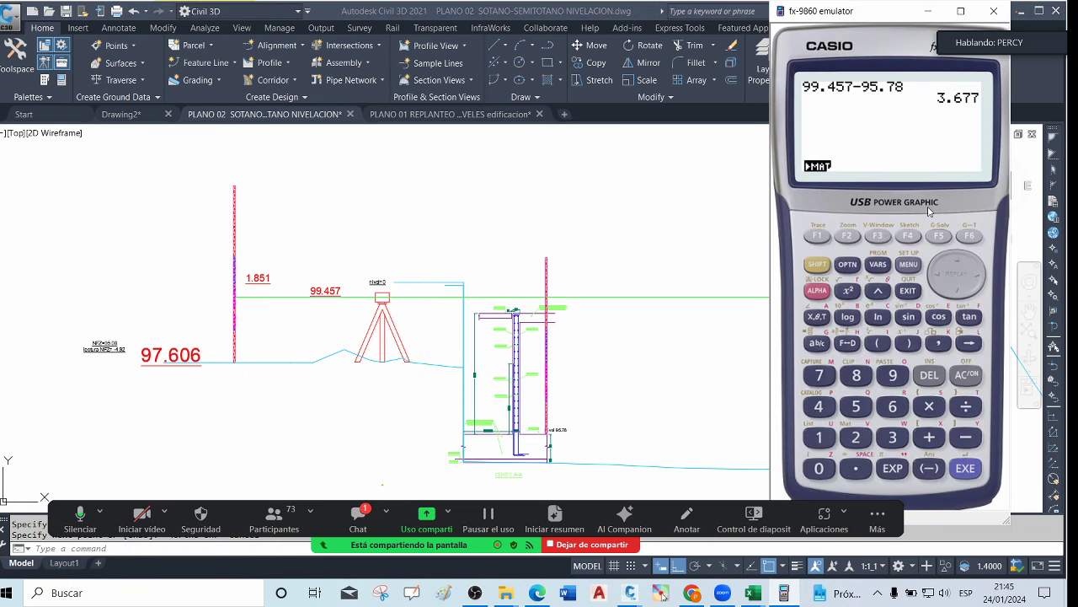
left_click(966, 376)
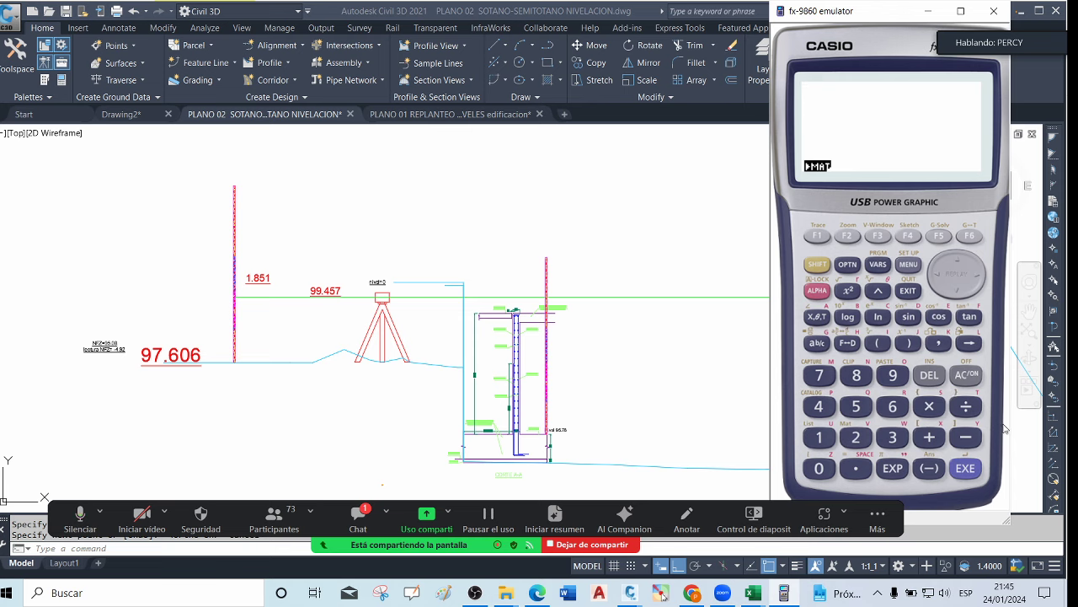
left_click(821, 471)
left_click(889, 377)
left_click(819, 375)
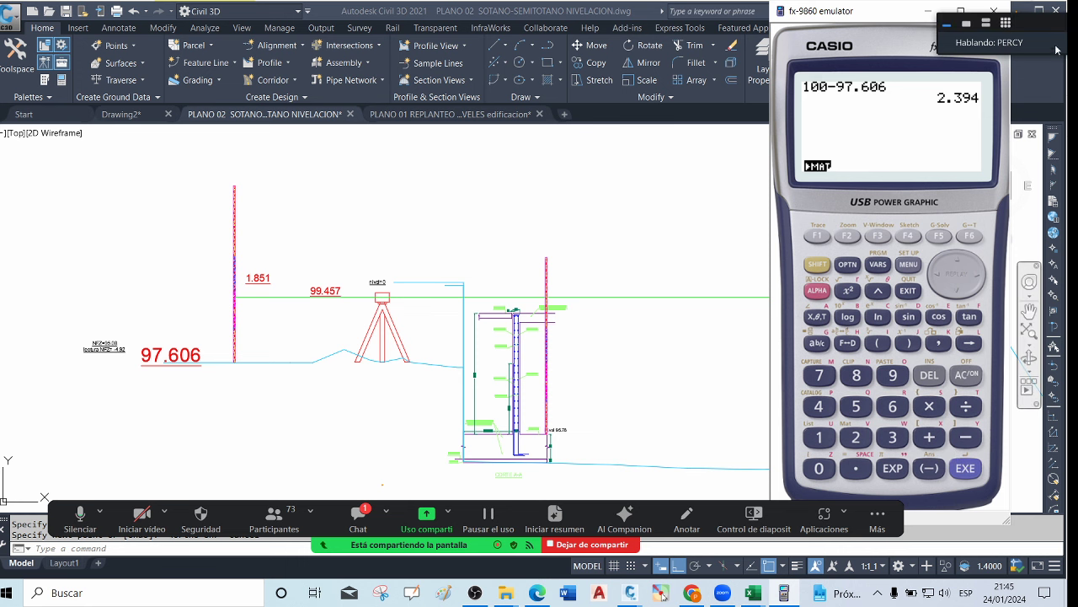
left_click(928, 11)
scroll(435, 327, "up", 2)
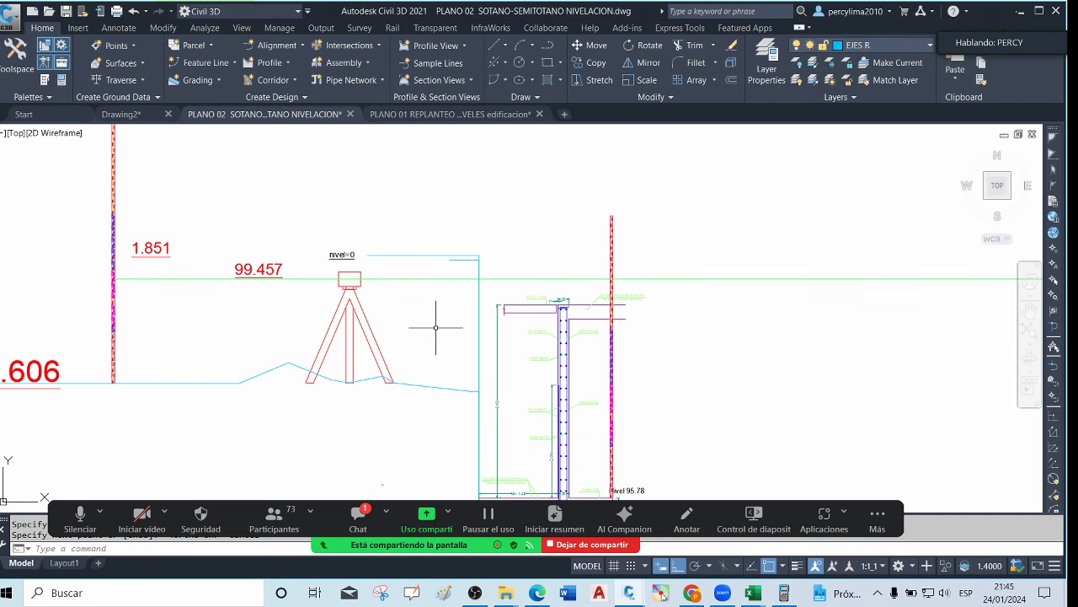
Draw a line dropping 2.39 from the top point near nivel=0
key("Return")
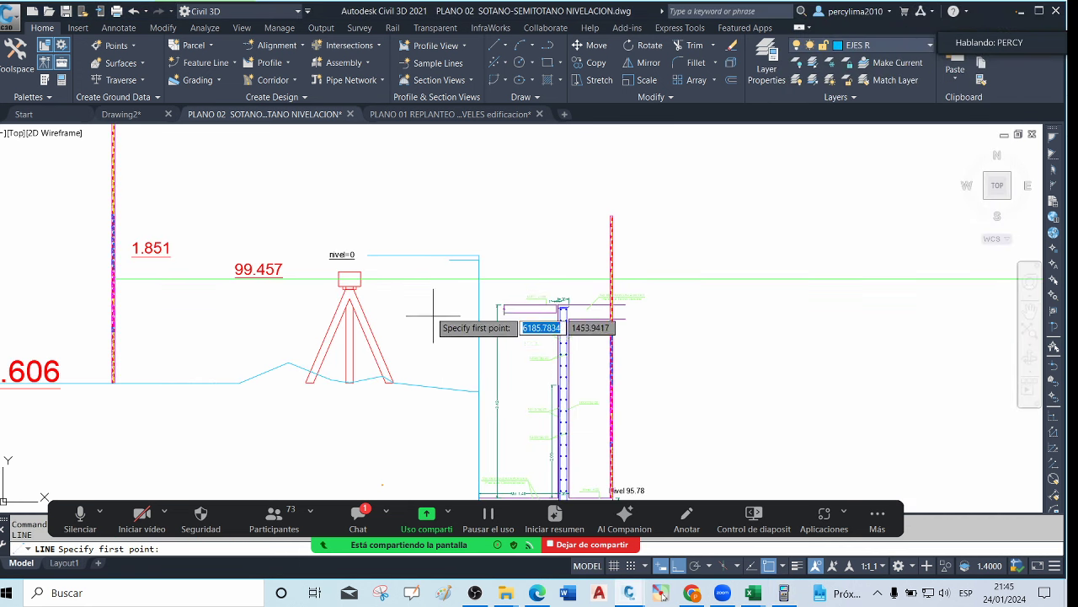
left_click(422, 254)
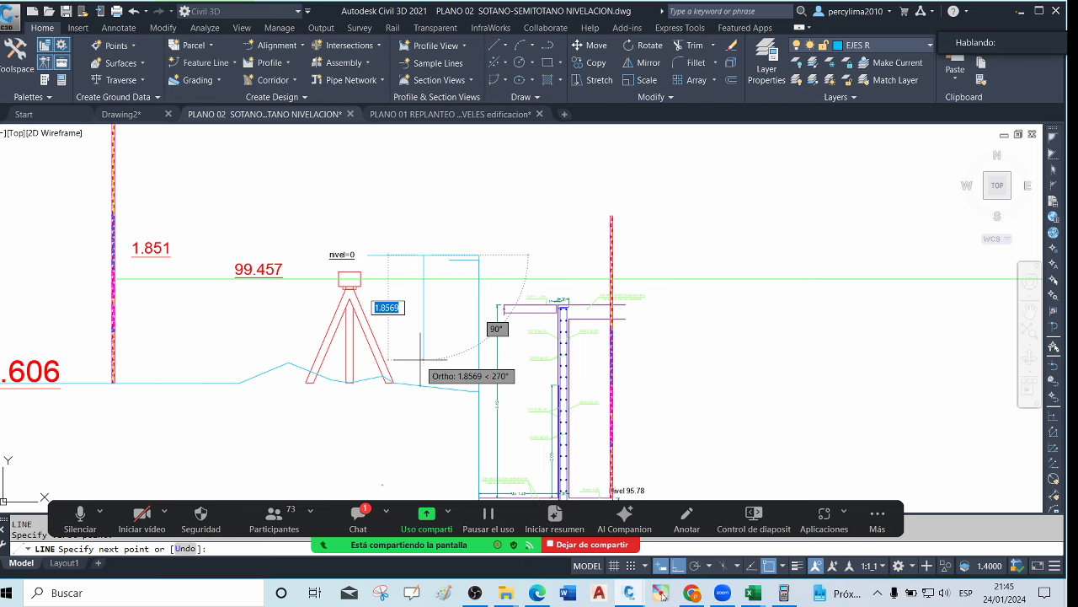
type("2.39")
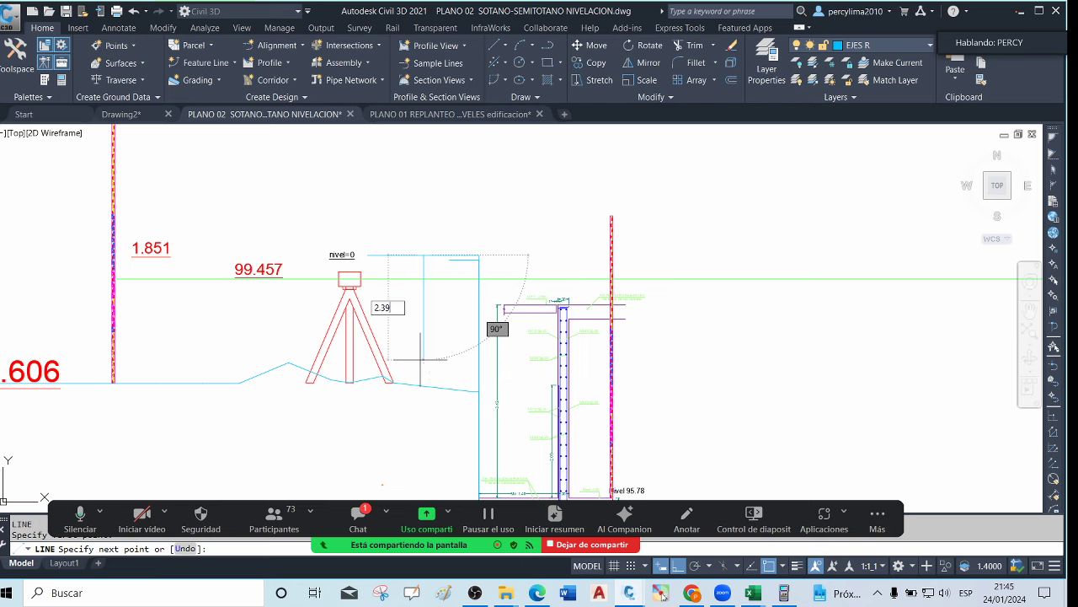
key("Return")
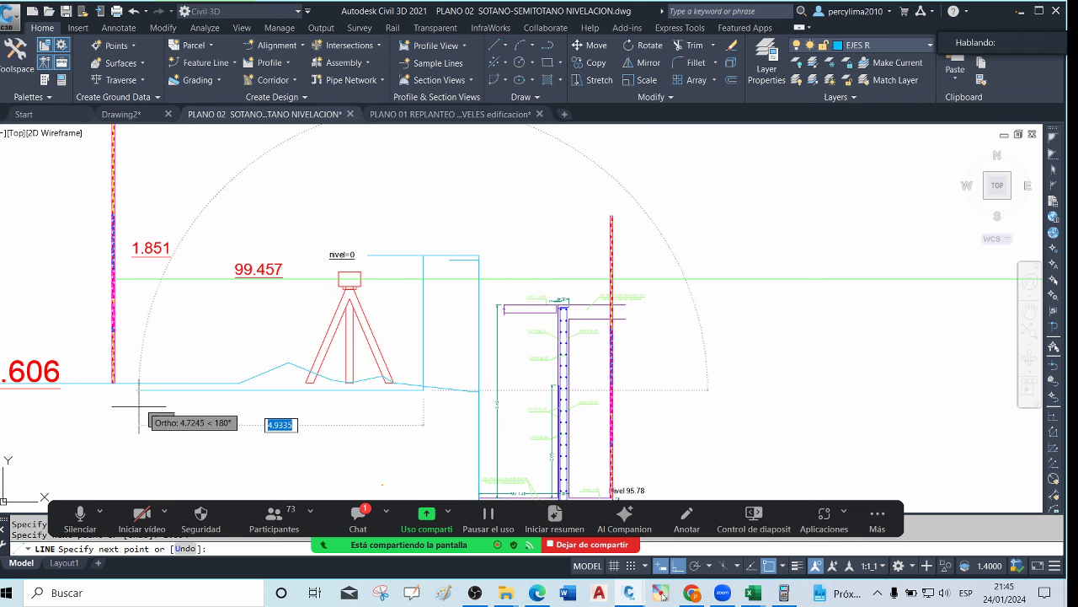
scroll(139, 406, "down", 3)
scroll(20, 406, "up", 1)
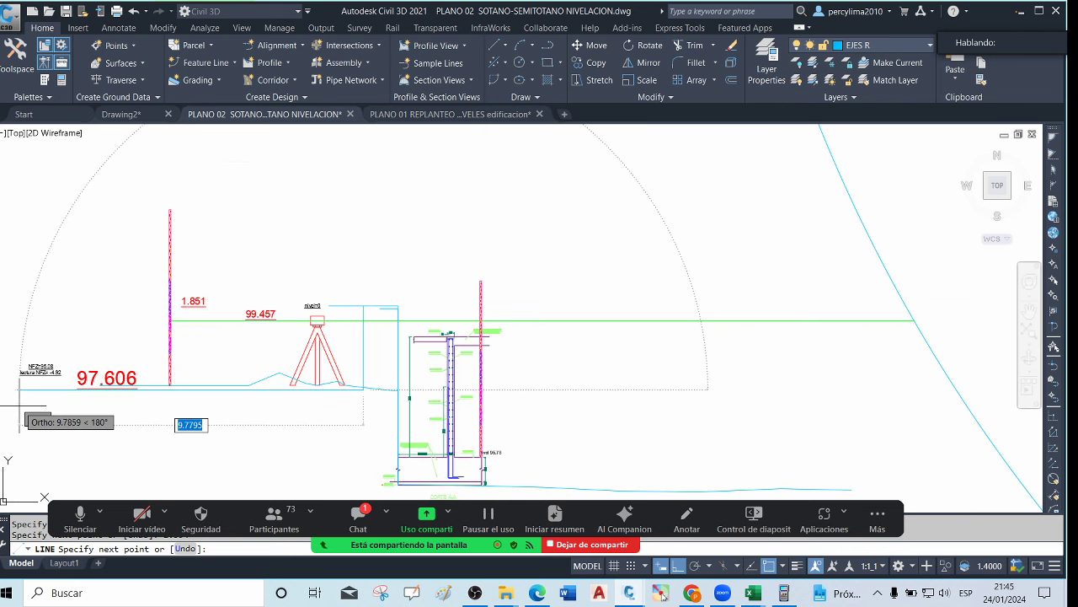
scroll(172, 403, "up", 4)
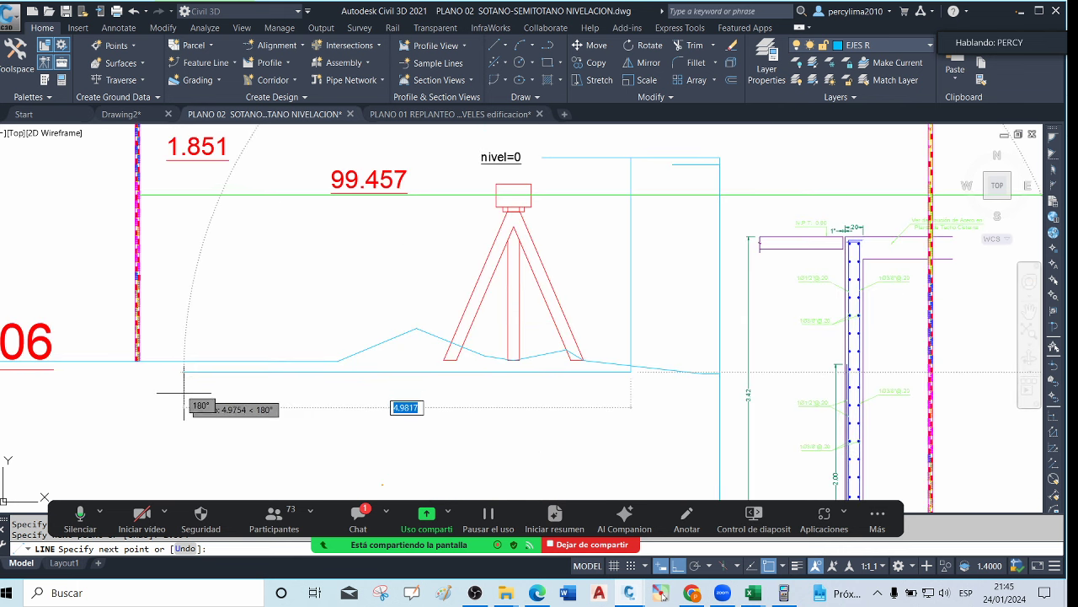
Continue the line left, down and right beneath the ground, then window-select the tripod
left_click(177, 393)
left_click(187, 404)
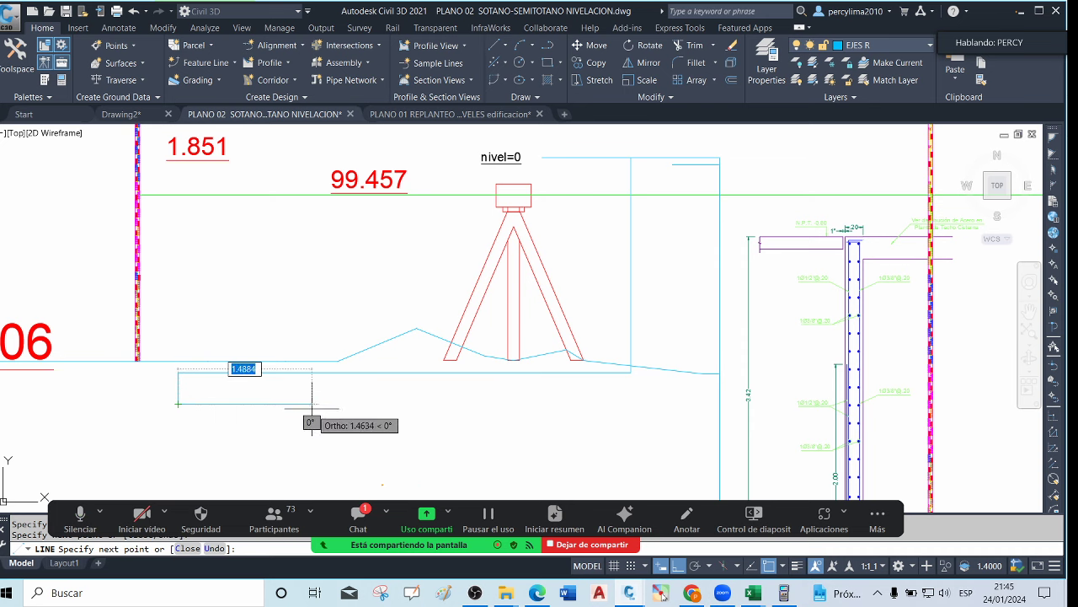
left_click(320, 403)
key("Escape")
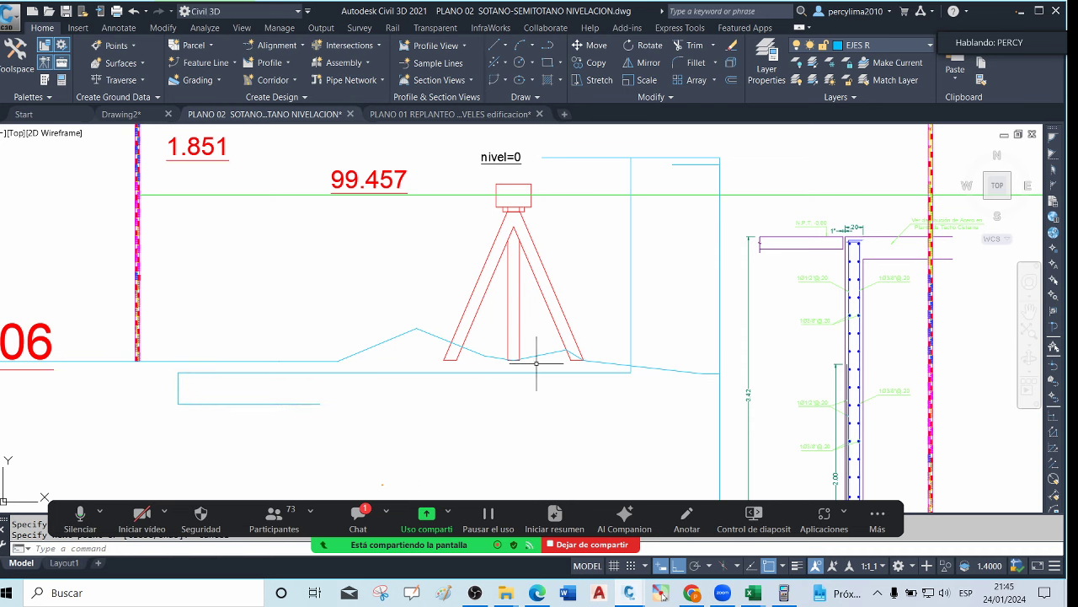
left_click(594, 295)
left_click(530, 270)
Add the green sight line, the 1.851, 99.457 and 97.606 labels, and the left rod to the selection
scroll(490, 249, "down", 2)
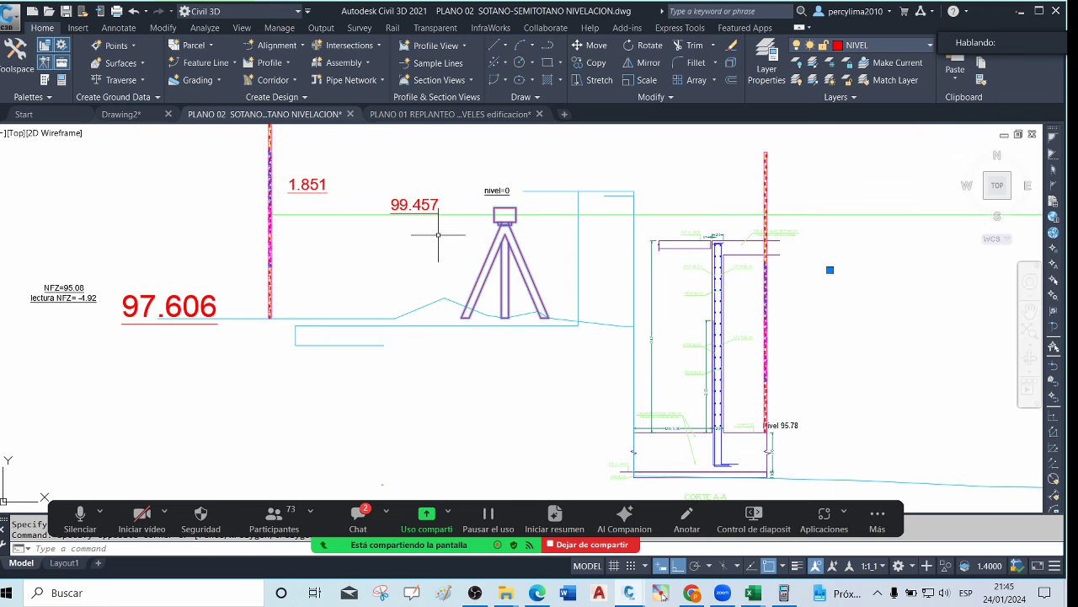
left_click(439, 234)
left_click(362, 181)
left_click(346, 187)
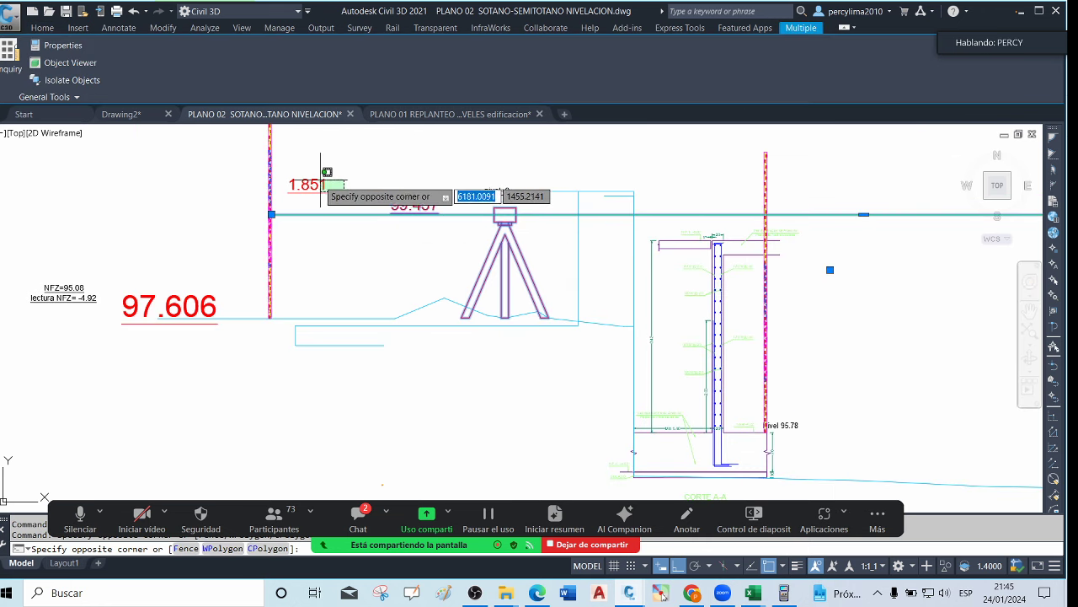
left_click(321, 179)
left_click(224, 330)
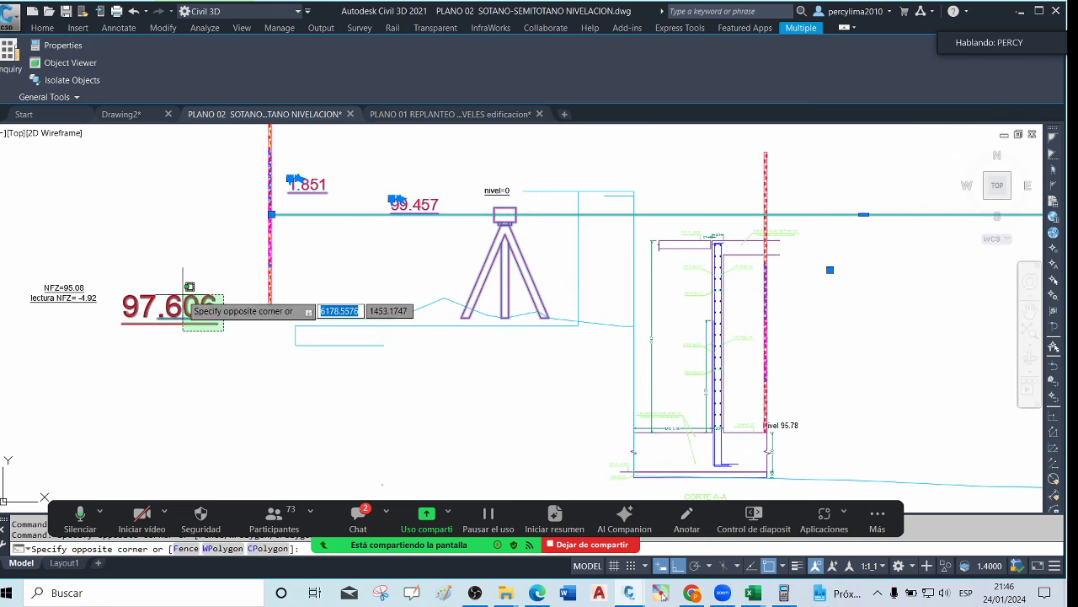
left_click(183, 294)
left_click(271, 286)
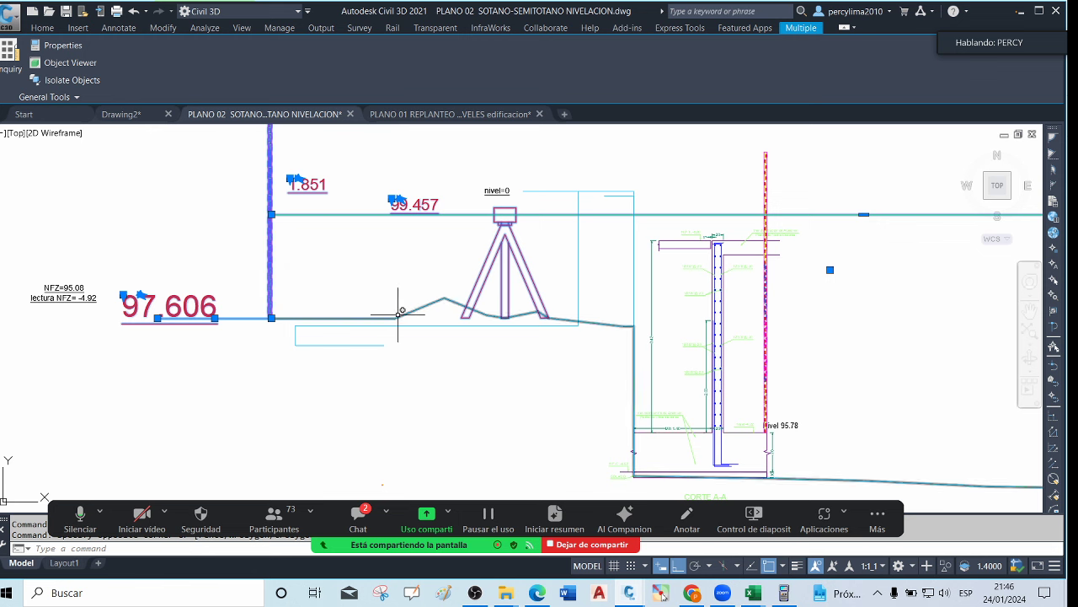
Move the selected rod, tripod and labels slightly right and down from the rod's bottom
type("m")
key("Return")
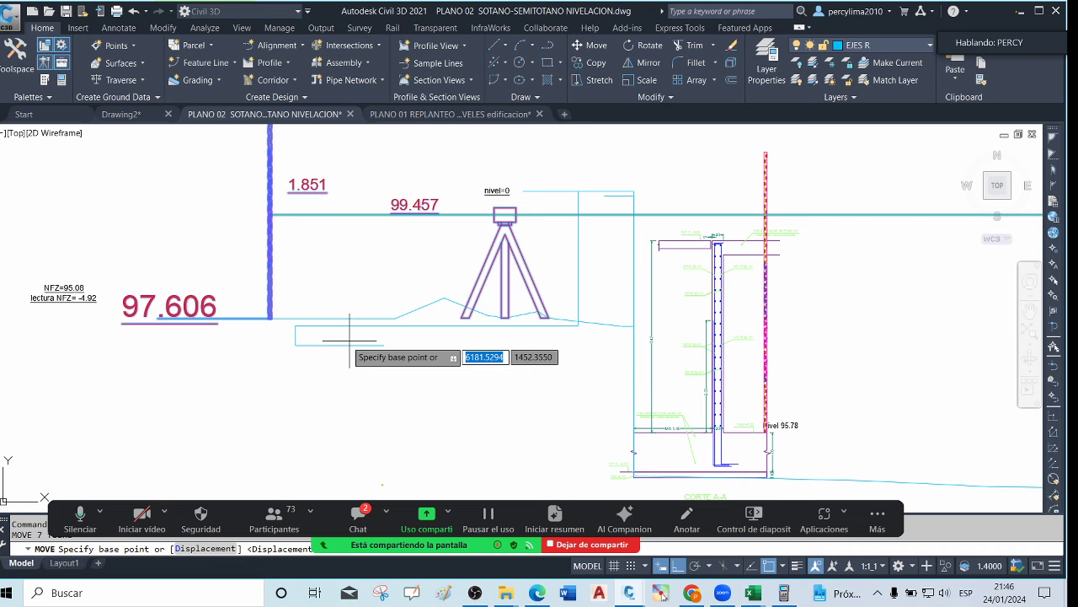
left_click(271, 318)
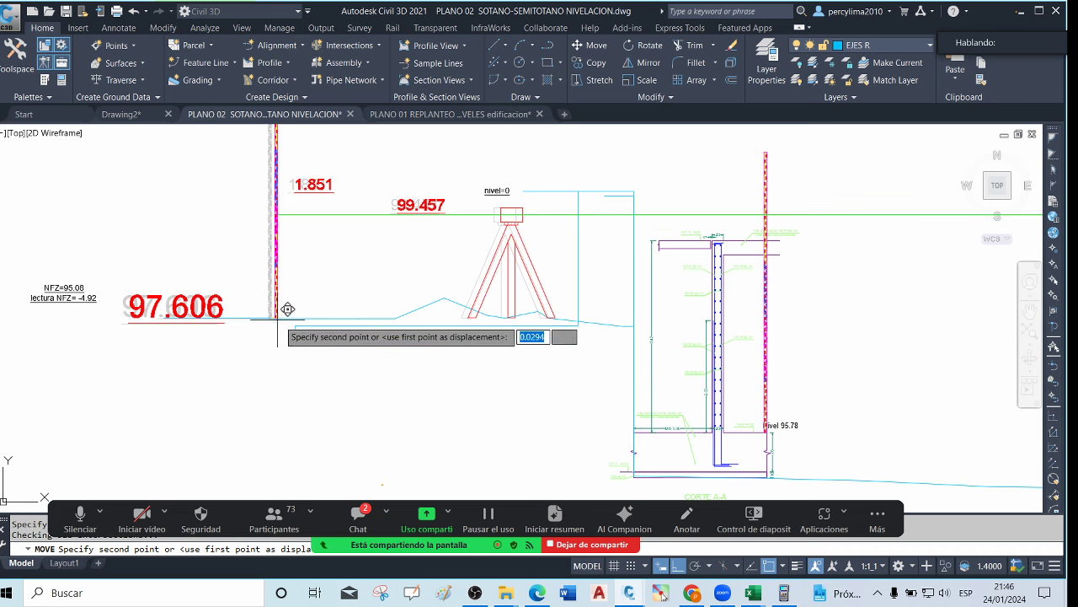
left_click(290, 324)
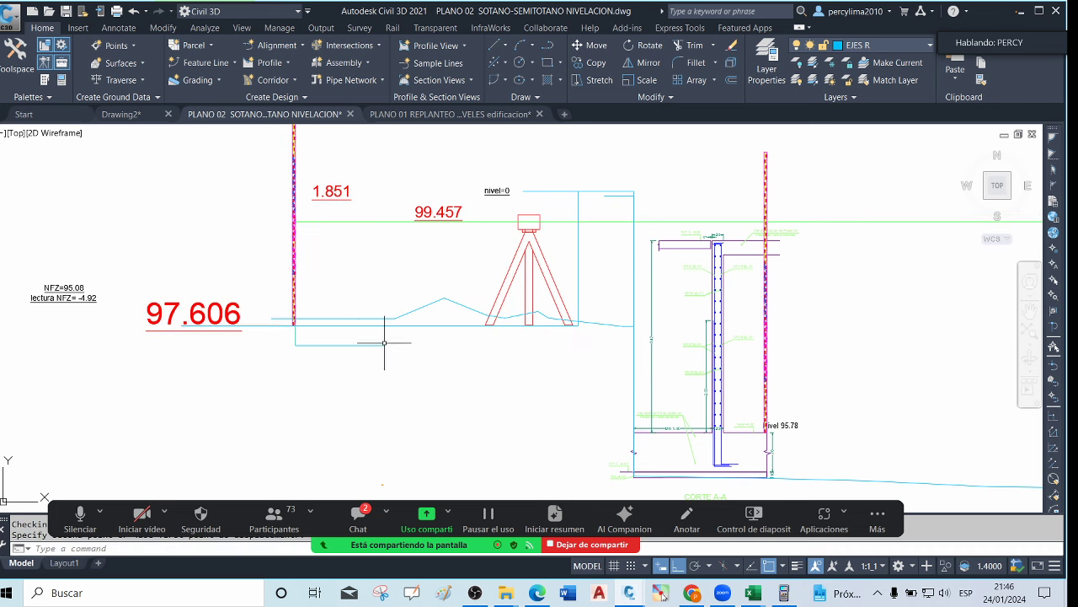
scroll(291, 324, "down", 1)
scroll(351, 293, "up", 8)
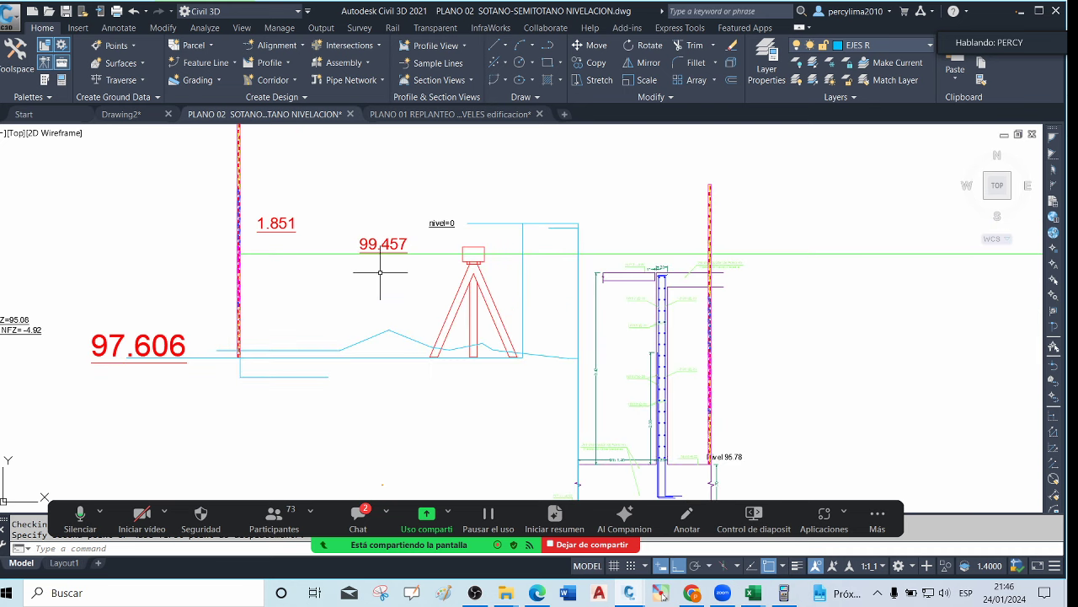
scroll(243, 205, "up", 6)
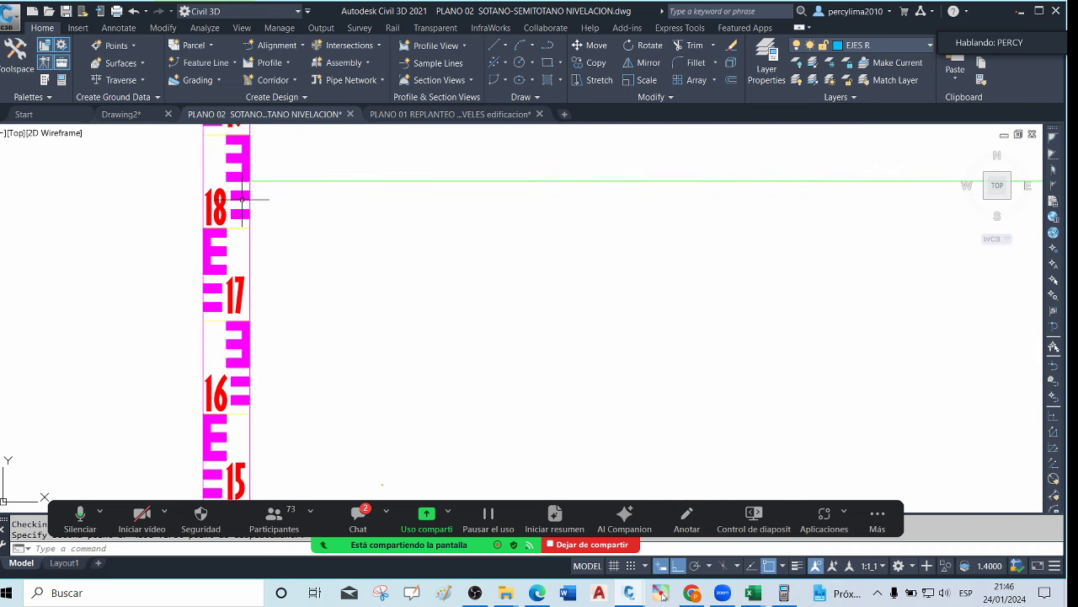
scroll(257, 238, "down", 14)
scroll(278, 234, "down", 2)
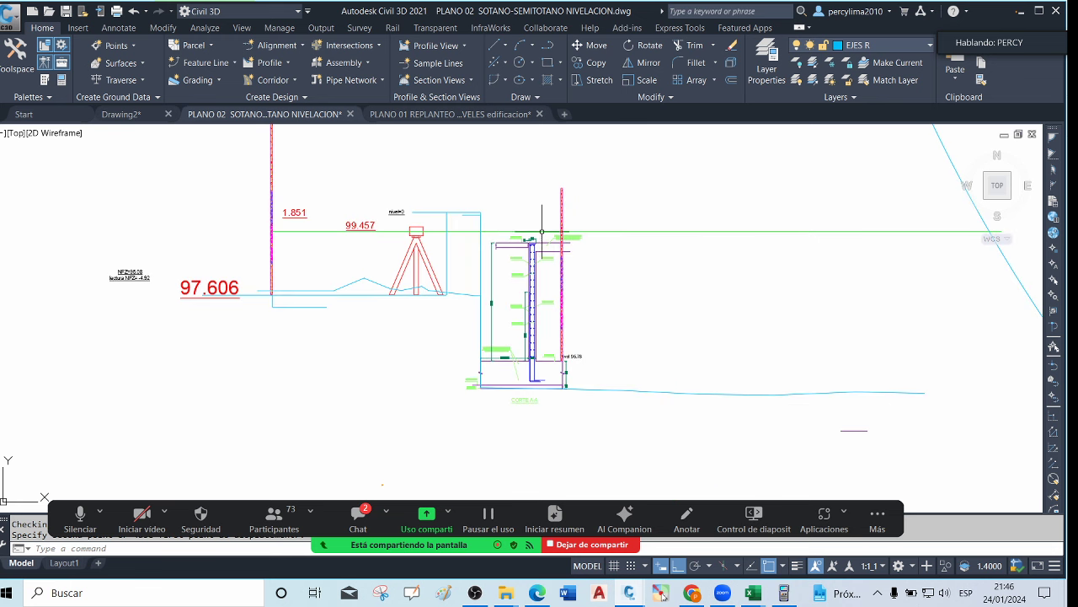
scroll(568, 228, "up", 8)
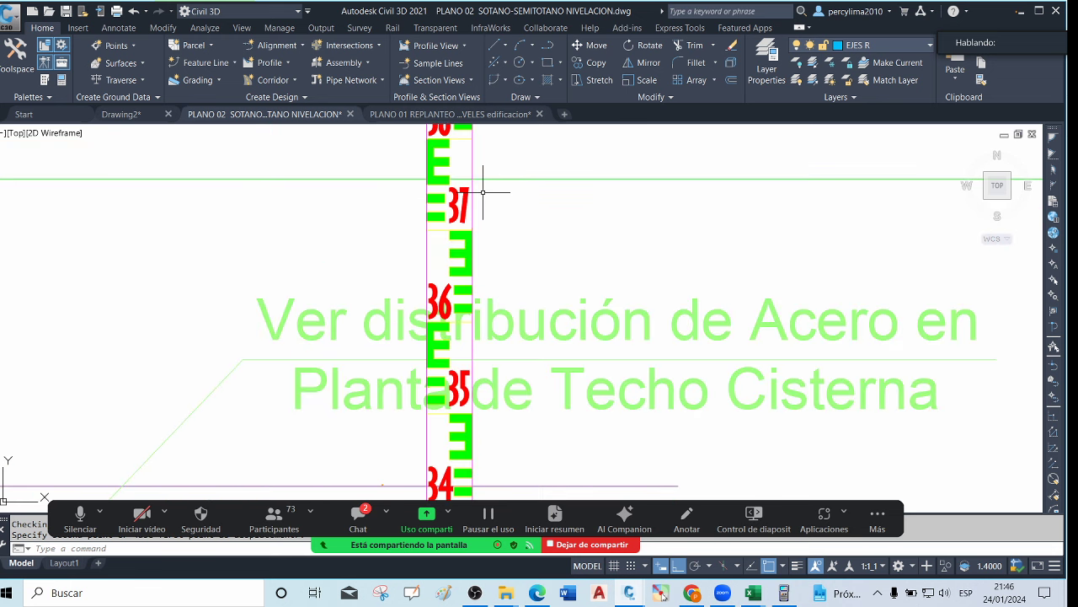
scroll(486, 191, "down", 4)
scroll(471, 202, "up", 3)
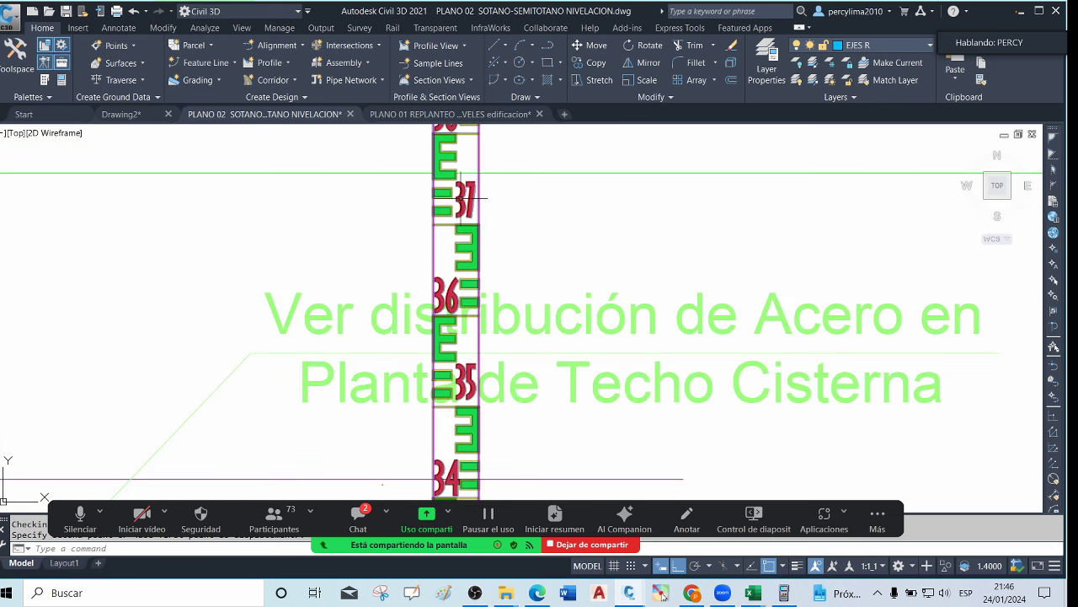
scroll(621, 281, "down", 3)
left_click(783, 593)
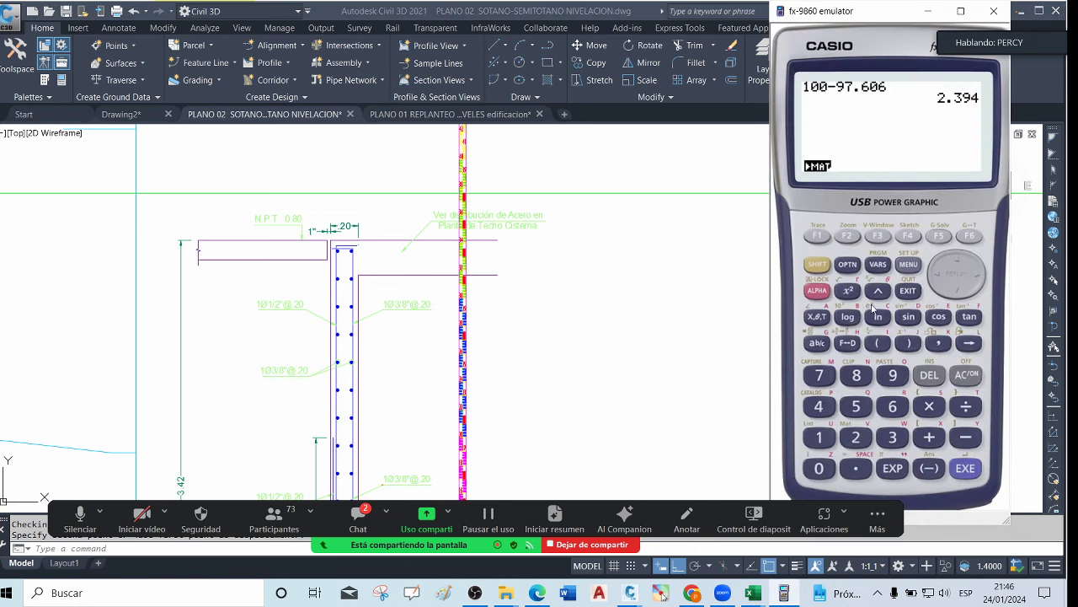
left_click(966, 374)
scroll(473, 206, "down", 2)
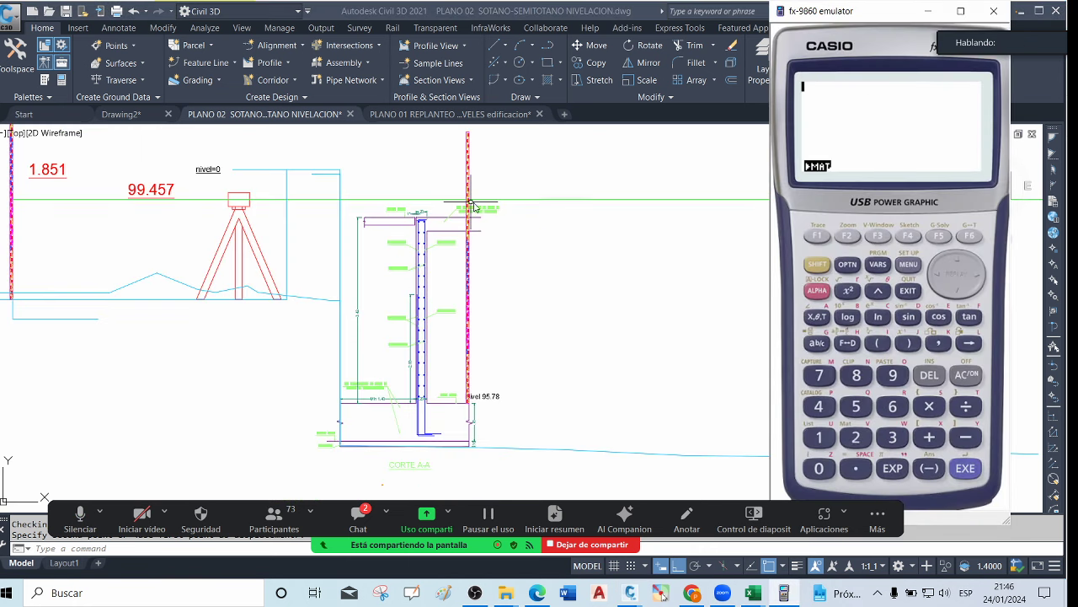
left_click(508, 324)
scroll(510, 295, "down", 2)
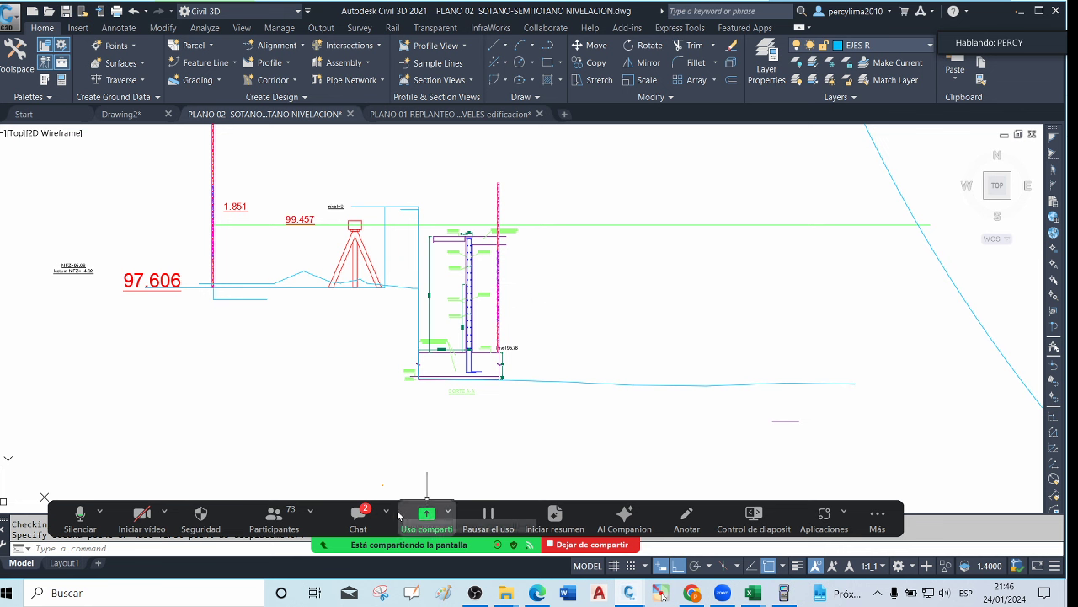
left_click(360, 514)
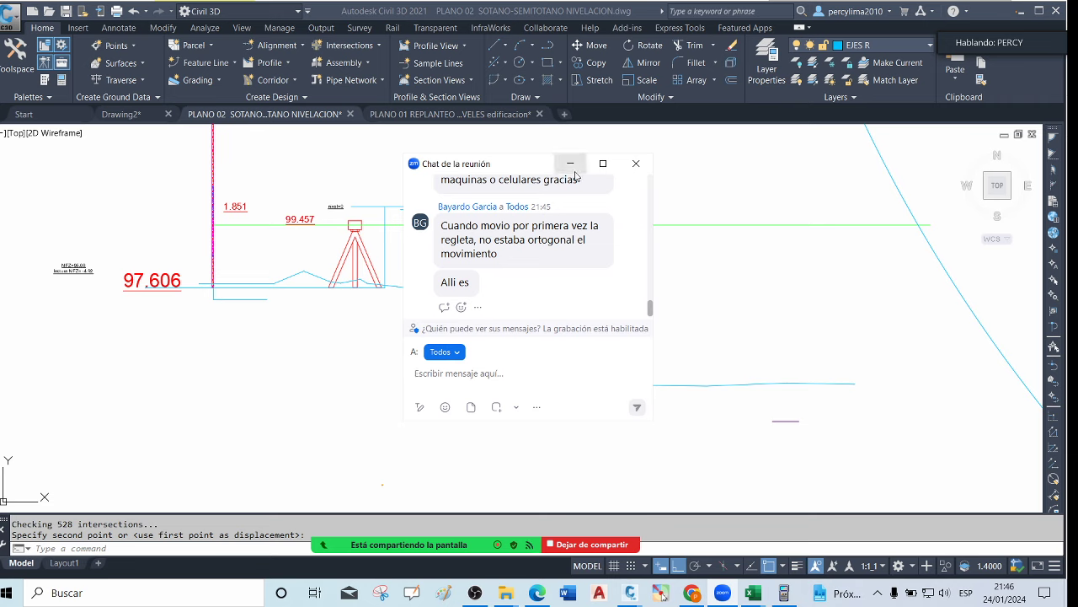
scroll(575, 173, "up", 2)
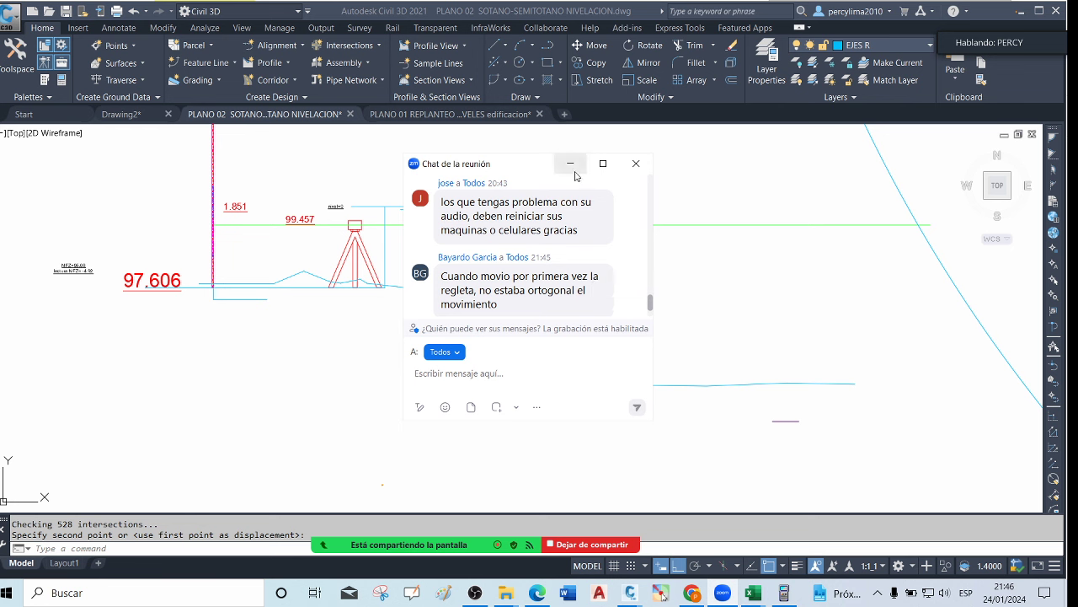
left_click(571, 164)
Zoom in and out around the leveling rod near Nivel 95.78 to check its position
scroll(350, 337, "down", 2)
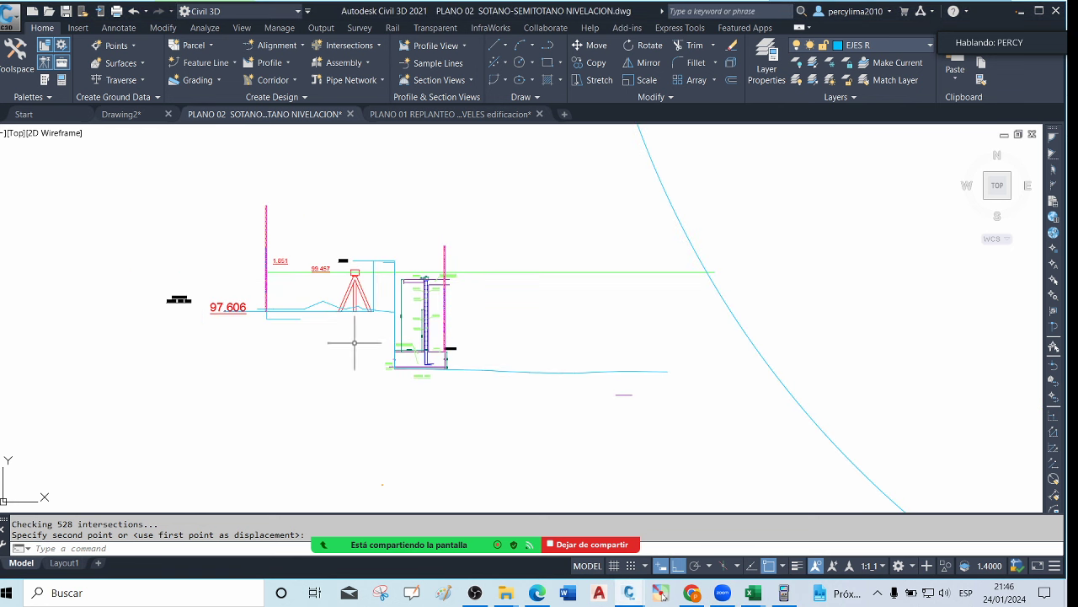
scroll(240, 304, "up", 5)
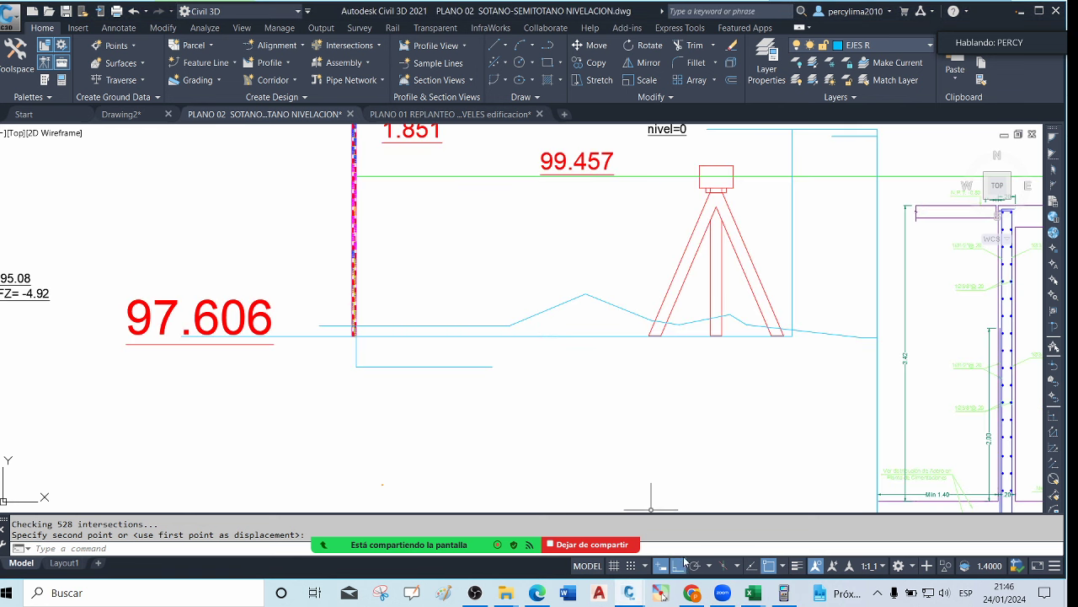
scroll(452, 353, "down", 2)
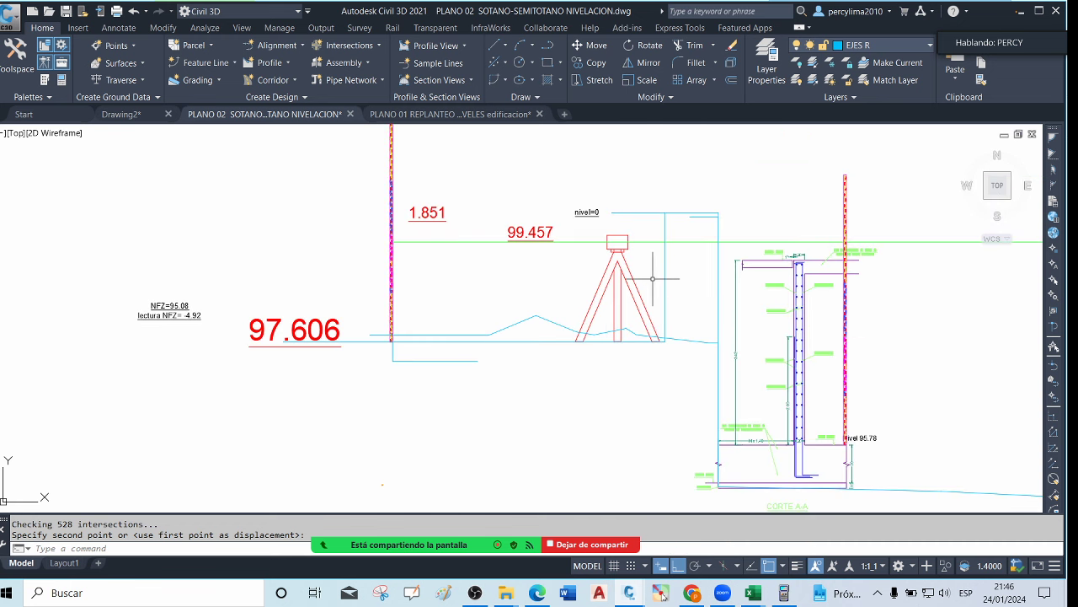
scroll(337, 345, "up", 1)
scroll(303, 337, "down", 1)
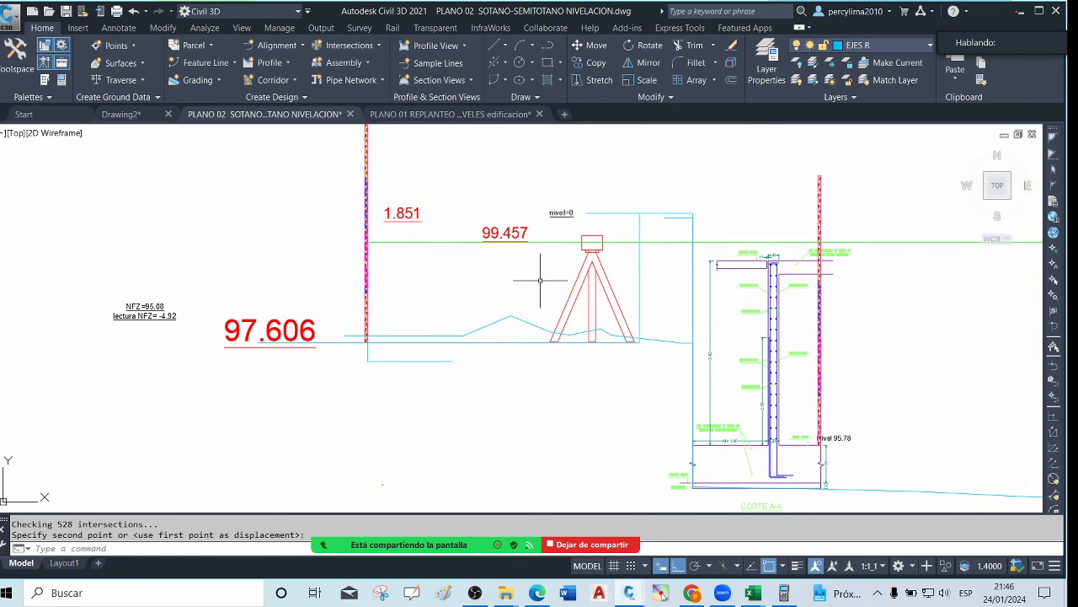
scroll(348, 248, "up", 2)
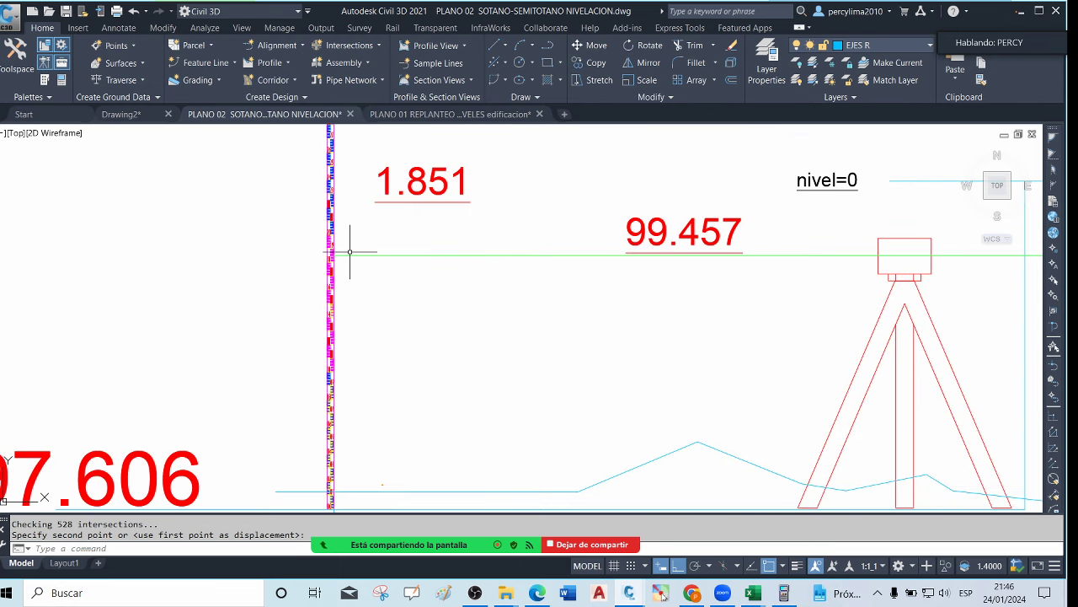
scroll(349, 251, "up", 4)
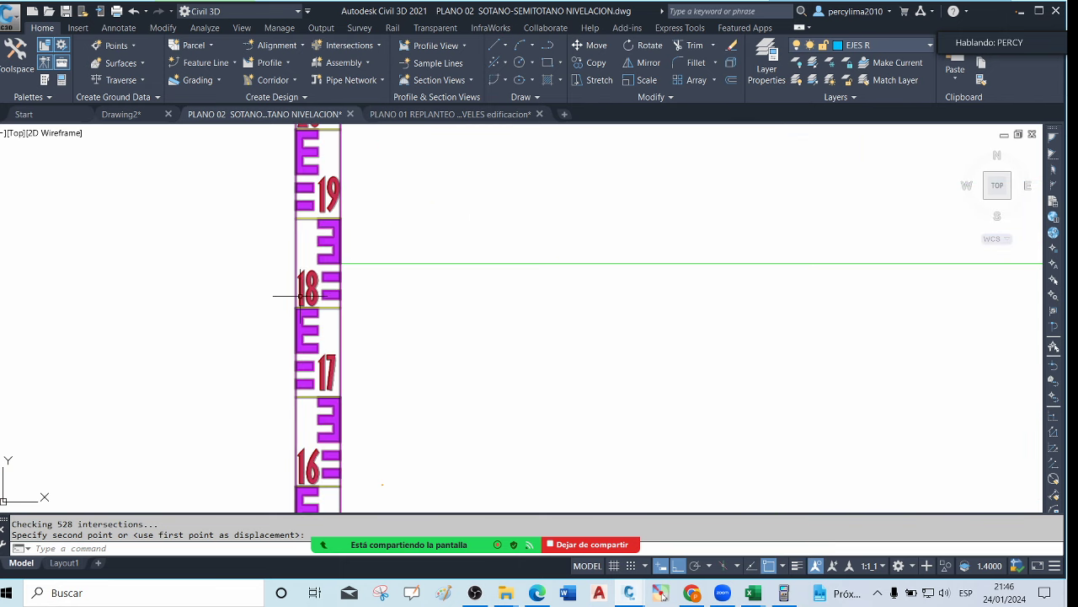
scroll(300, 296, "up", 2)
scroll(362, 270, "down", 3)
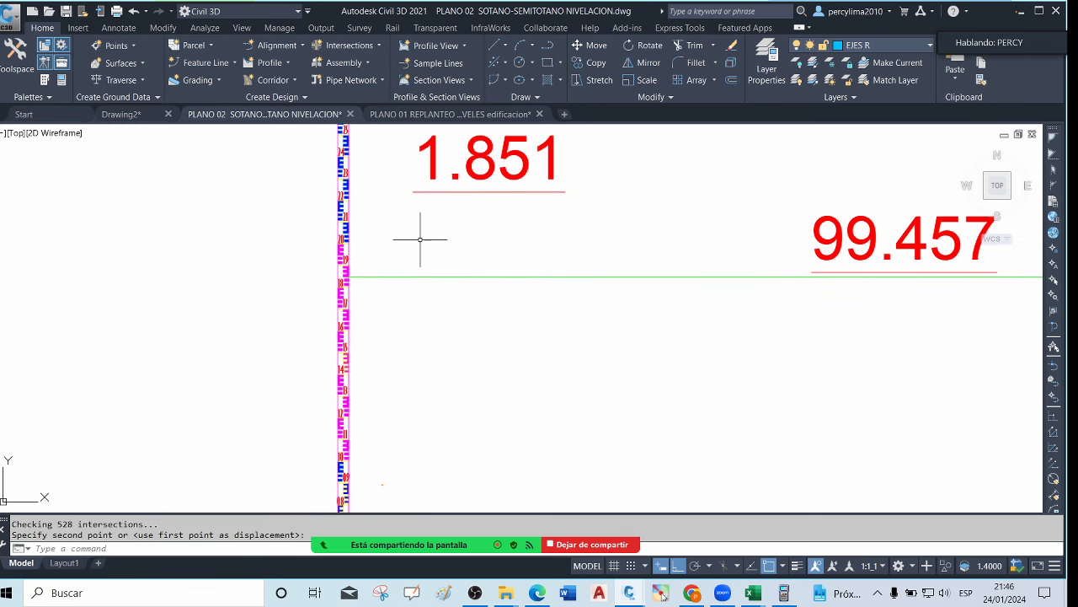
scroll(370, 236, "down", 4)
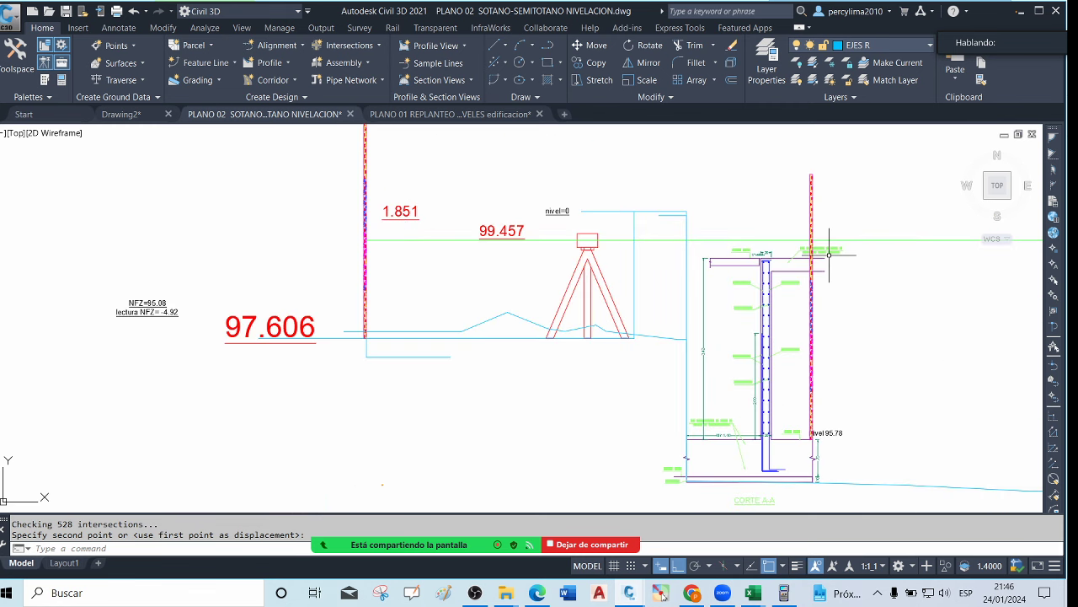
scroll(831, 244, "up", 2)
scroll(832, 239, "down", 2)
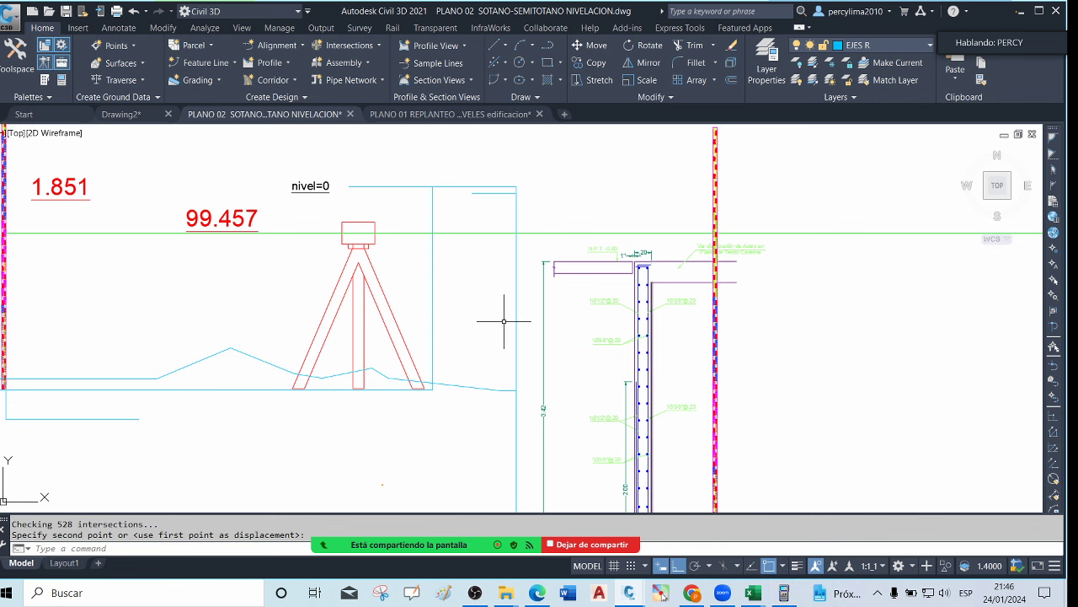
Bring the fx-9860 emulator back in front and start a new subtraction from 100
scroll(527, 348, "down", 3)
scroll(651, 493, "up", 2)
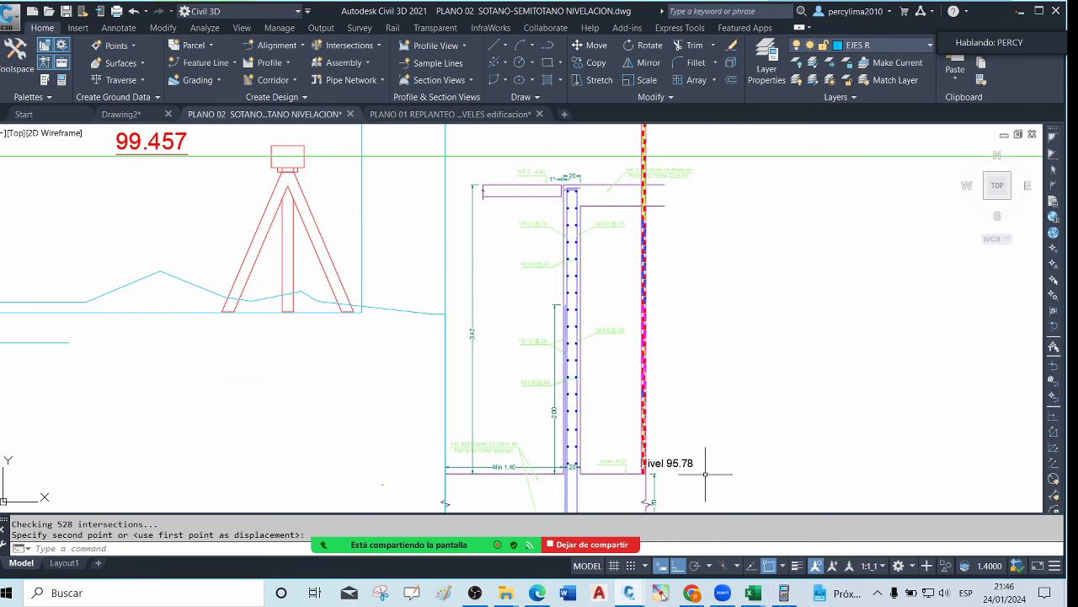
left_click(784, 592)
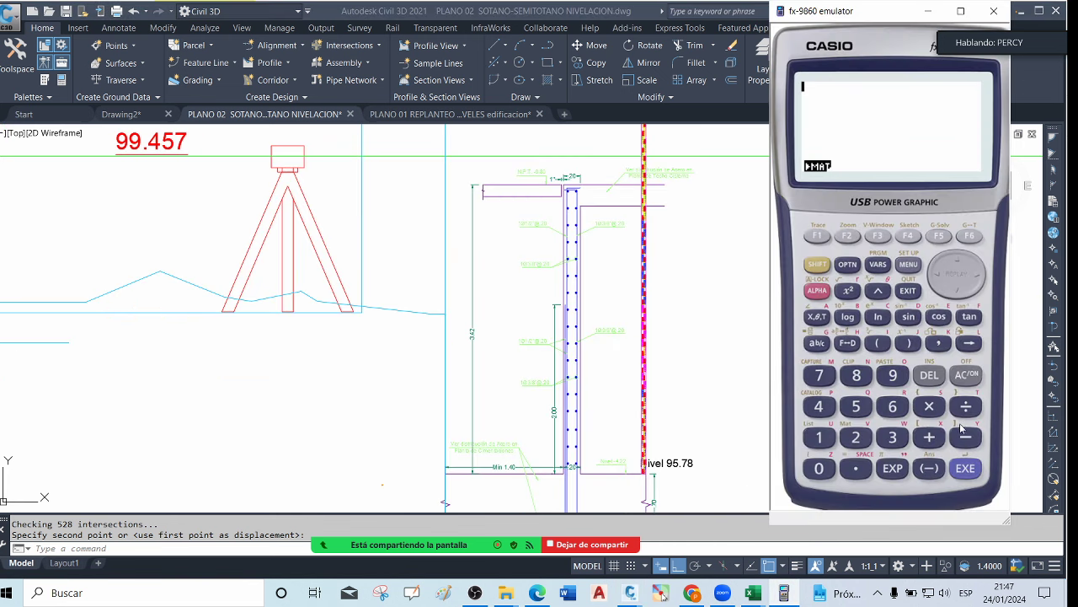
left_click(825, 439)
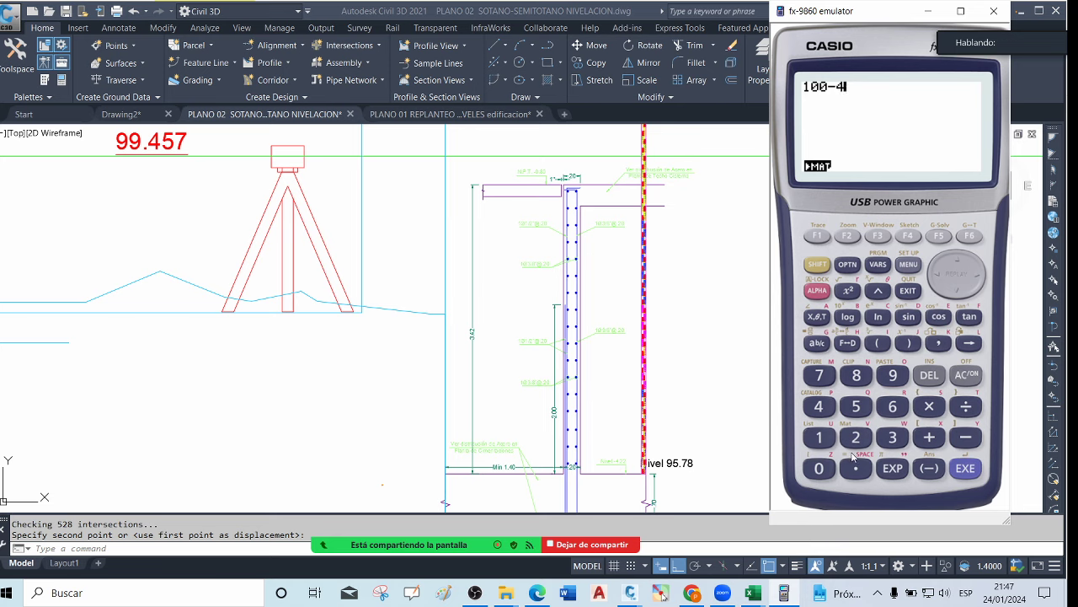
Compute 100 − 4.22 = 95.78 on the fx-9860 emulator, then clear the display
left_click(857, 467)
left_click(856, 437)
left_click(856, 437)
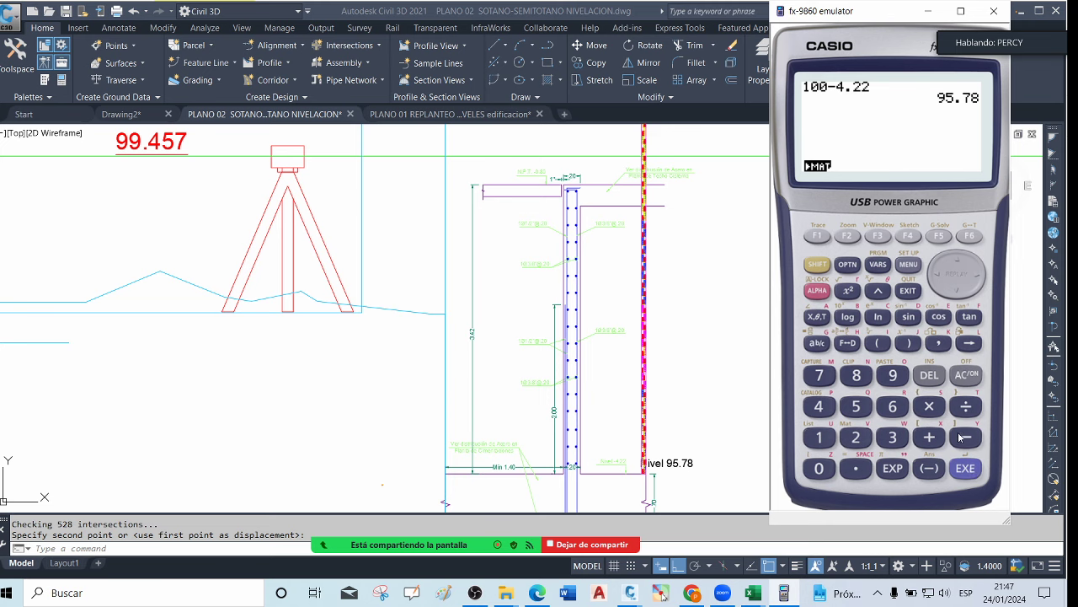
left_click(966, 374)
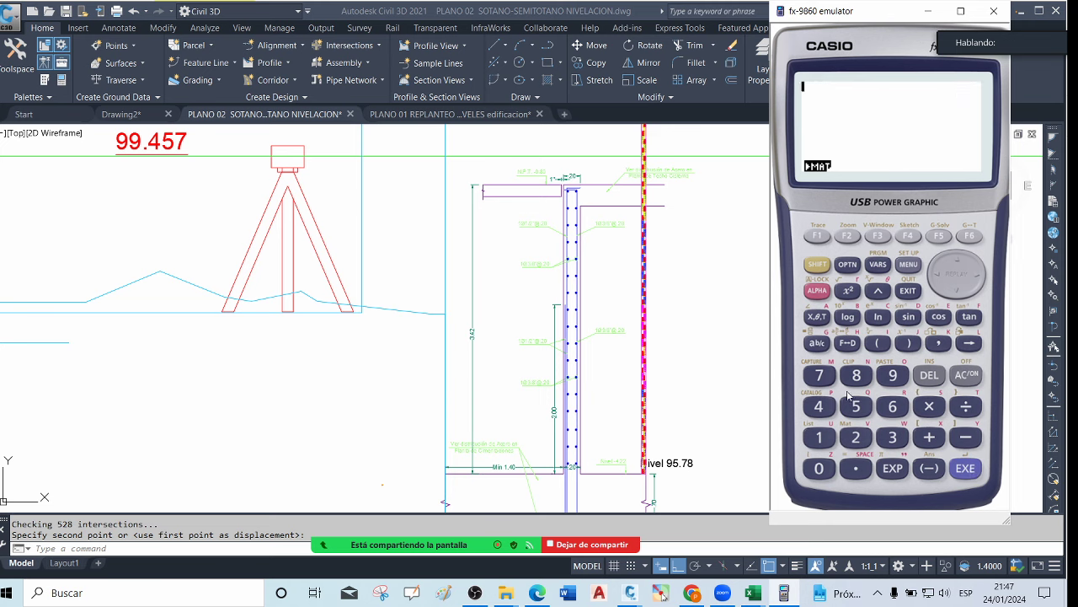
Compute 99.457 − 95.78 = 3.677 and bring the Civil 3D drawing back to front
left_click(893, 377)
left_click(893, 377)
left_click(967, 438)
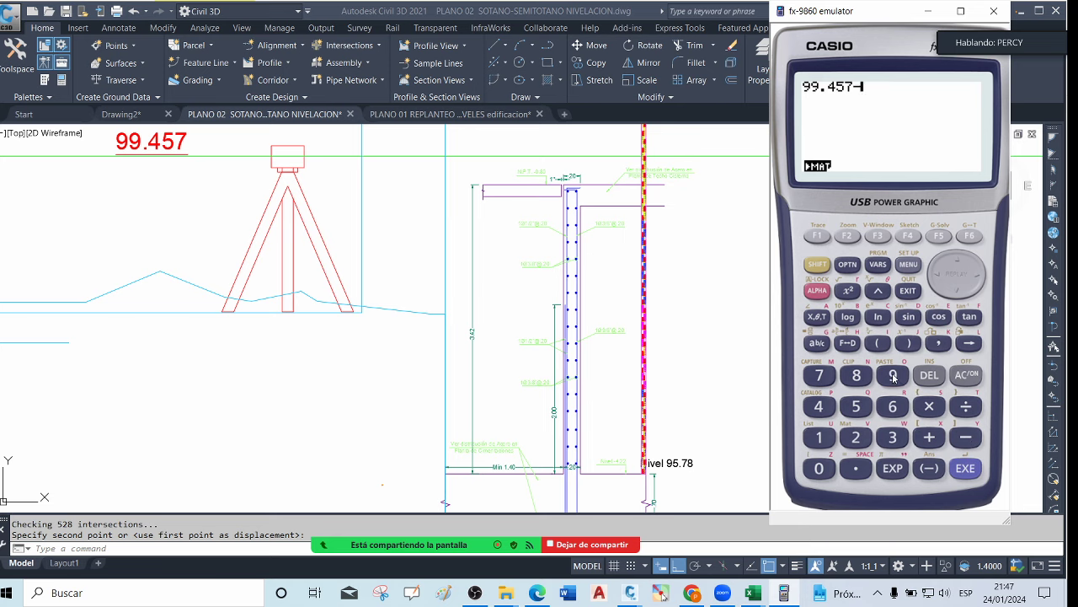
left_click(856, 469)
left_click(819, 374)
left_click(858, 377)
left_click(965, 468)
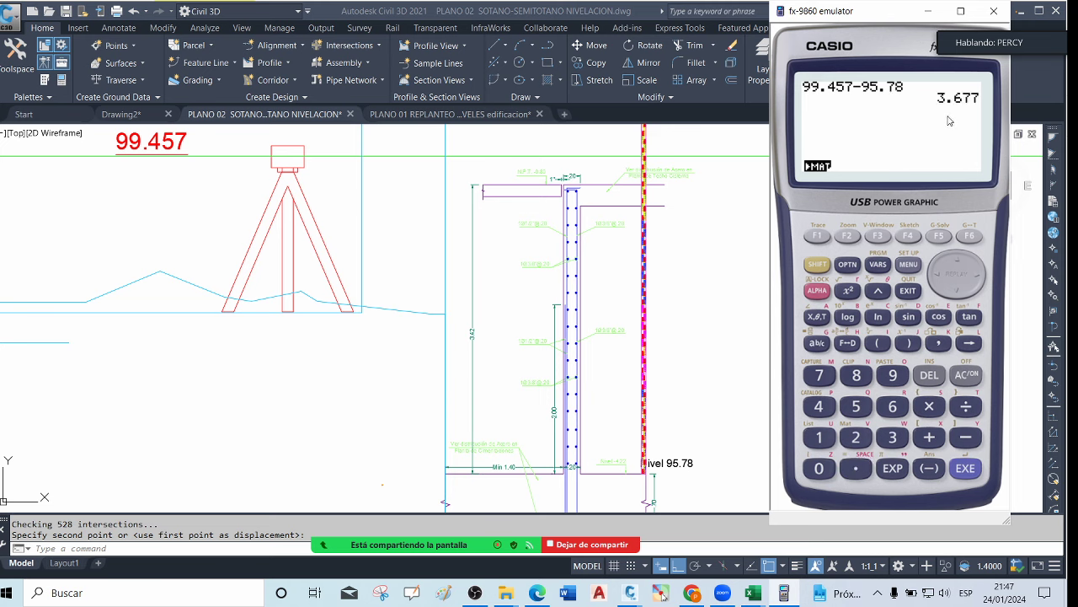
left_click(733, 213)
scroll(648, 198, "up", 5)
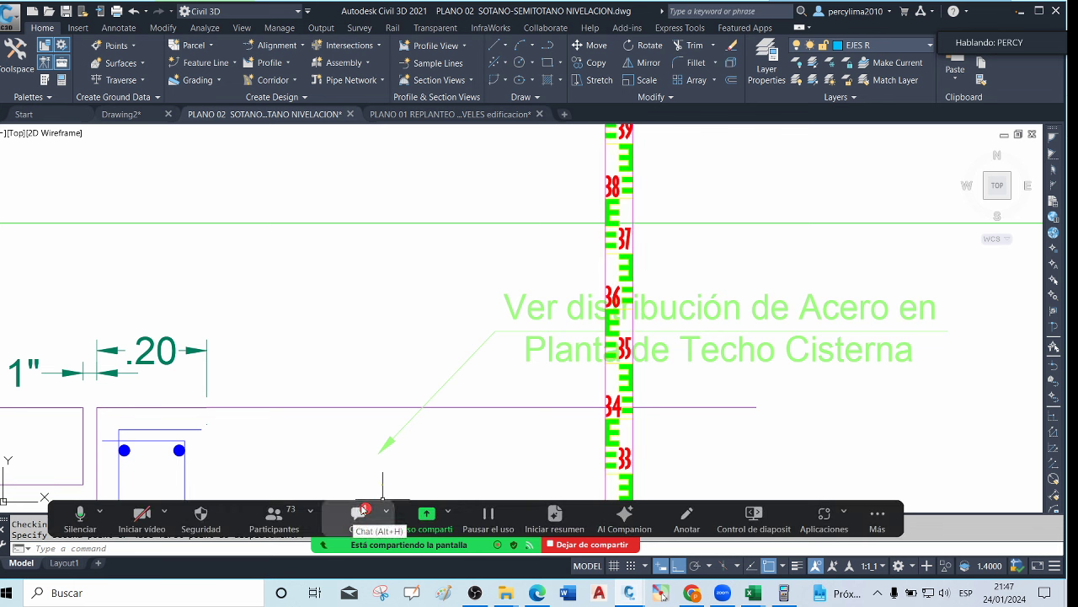
left_click(361, 513)
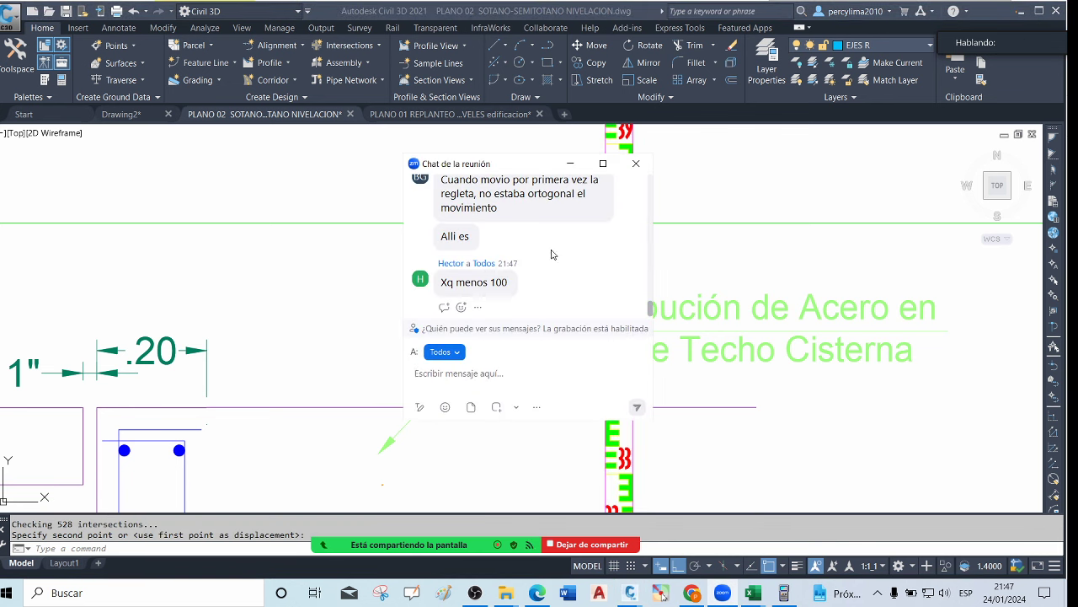
left_click(571, 162)
scroll(685, 207, "down", 3)
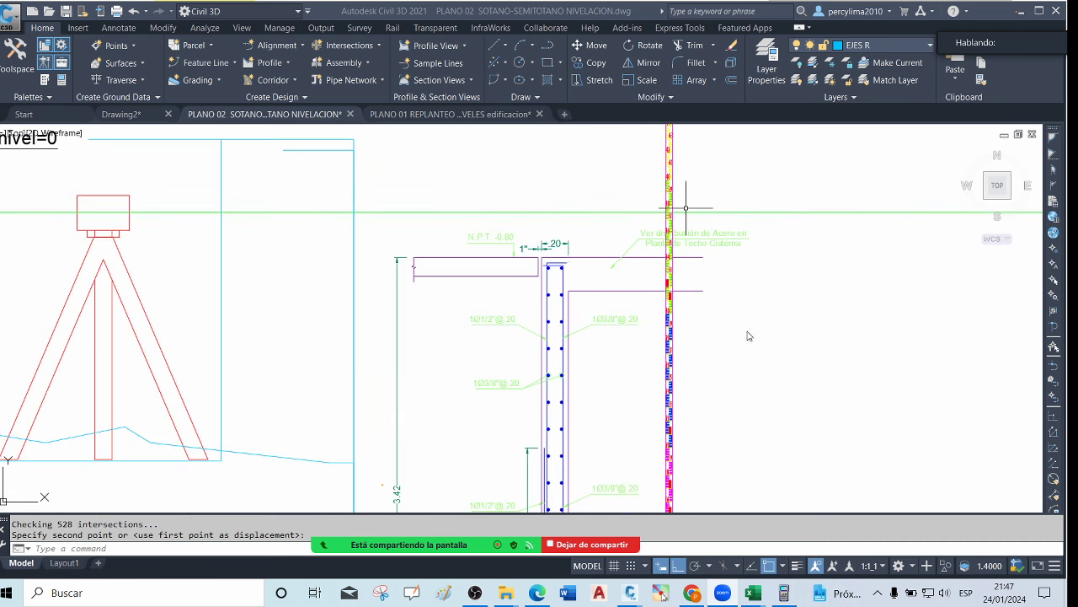
scroll(686, 207, "down", 3)
scroll(685, 457, "up", 9)
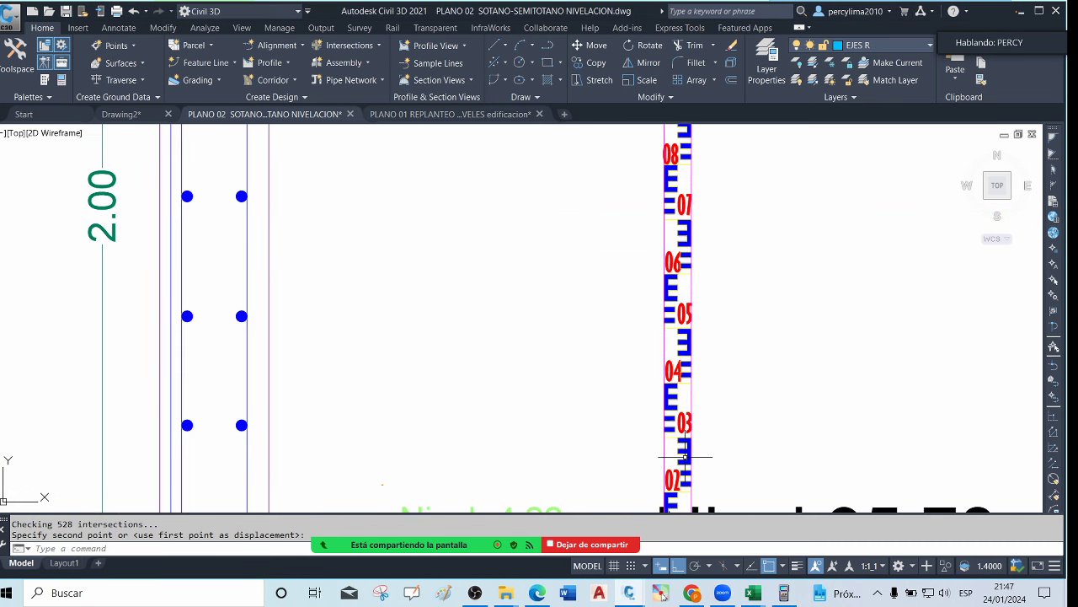
scroll(679, 353, "down", 4)
scroll(677, 321, "up", 4)
scroll(674, 361, "down", 4)
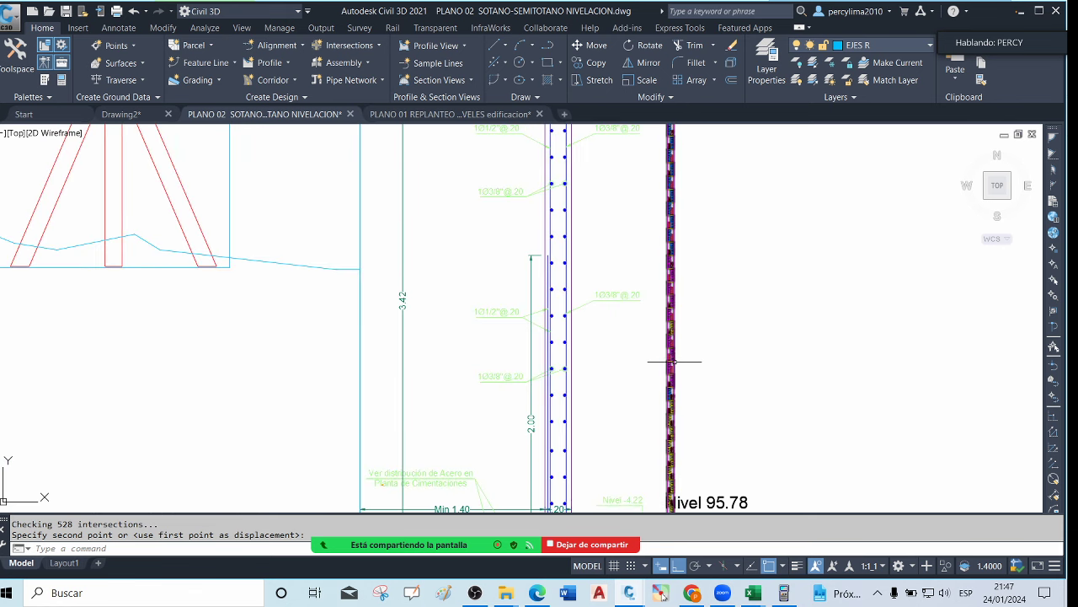
scroll(674, 362, "down", 5)
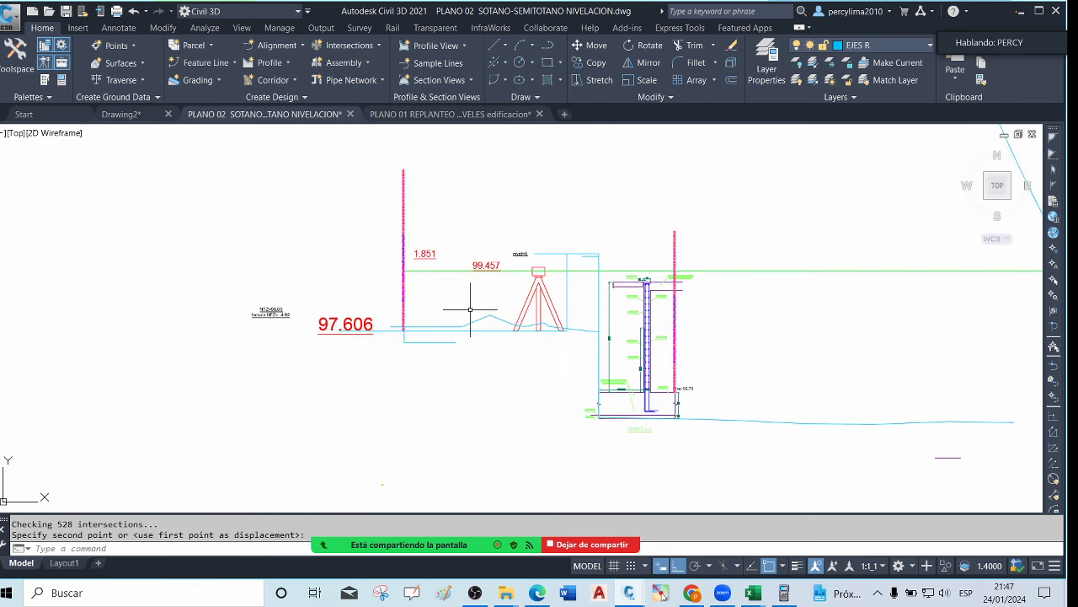
scroll(668, 400, "up", 3)
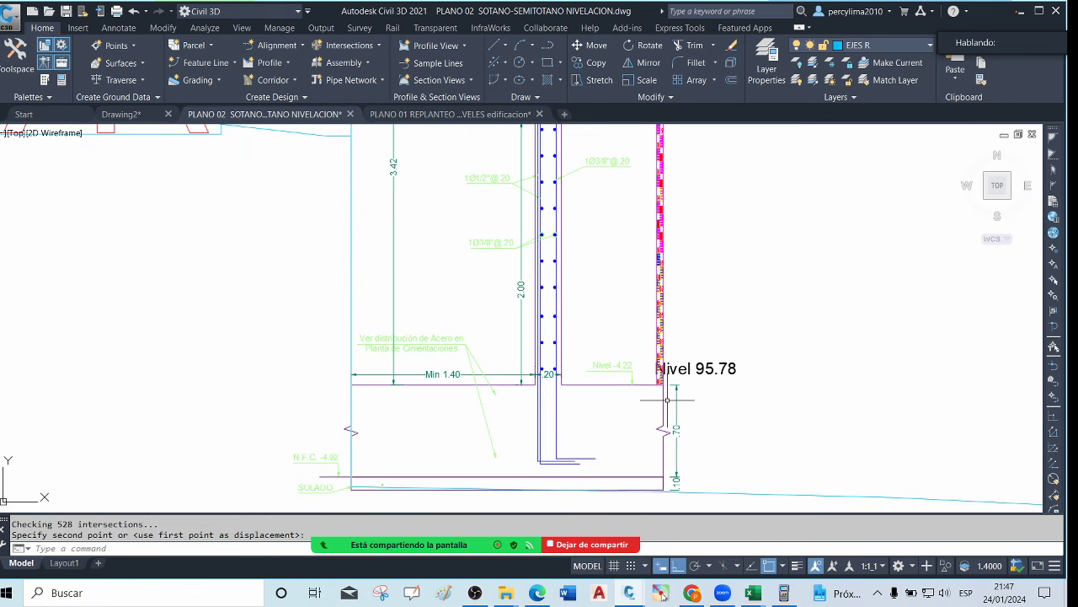
scroll(667, 399, "up", 3)
scroll(670, 402, "down", 3)
scroll(676, 407, "up", 2)
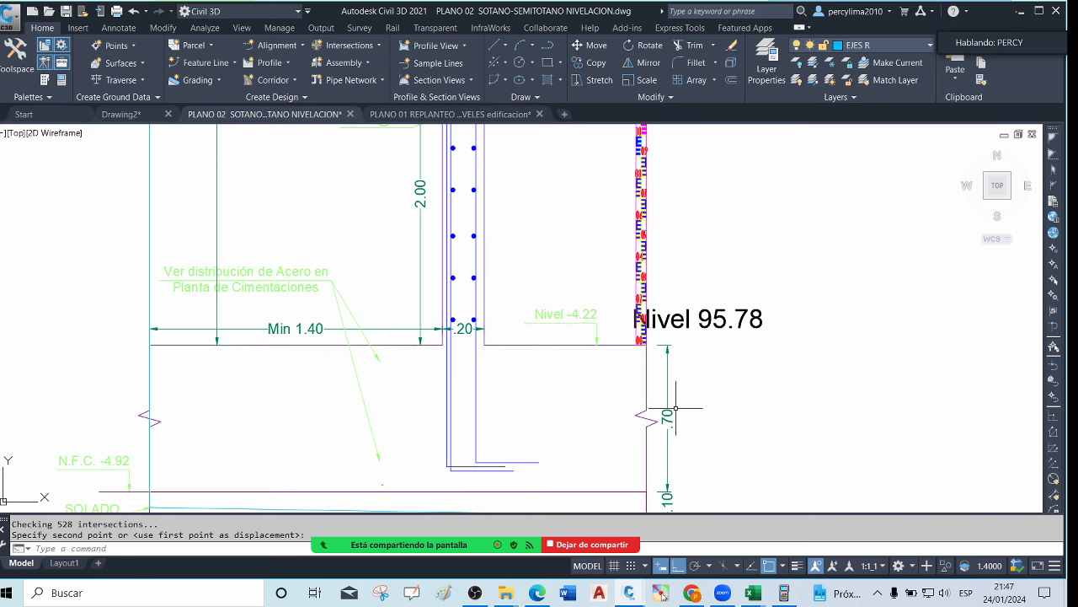
scroll(676, 408, "down", 4)
scroll(688, 441, "up", 2)
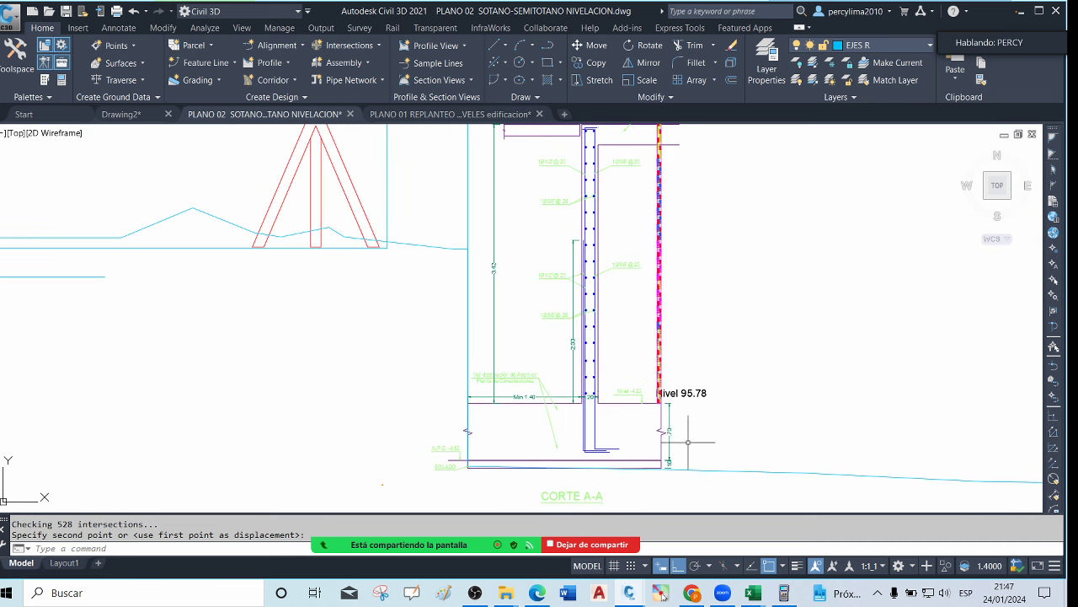
left_click(787, 591)
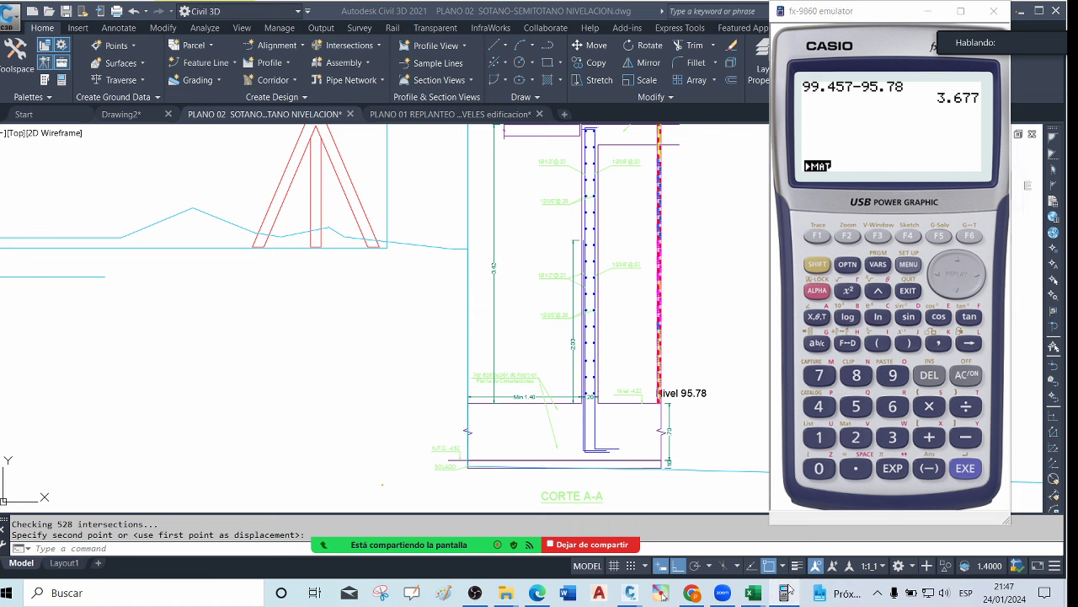
left_click(663, 594)
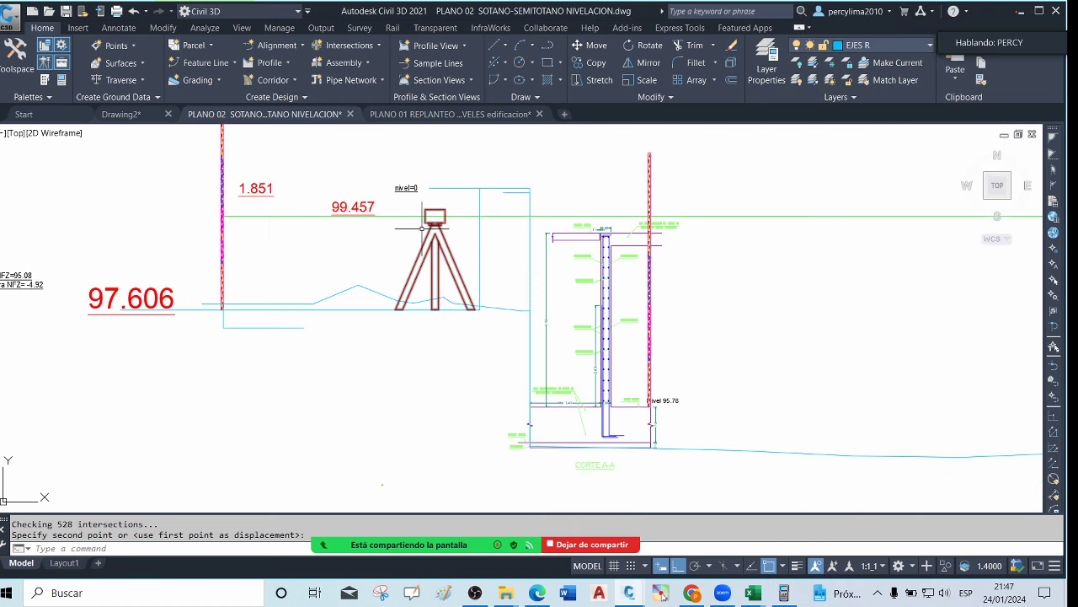
scroll(332, 227, "down", 2)
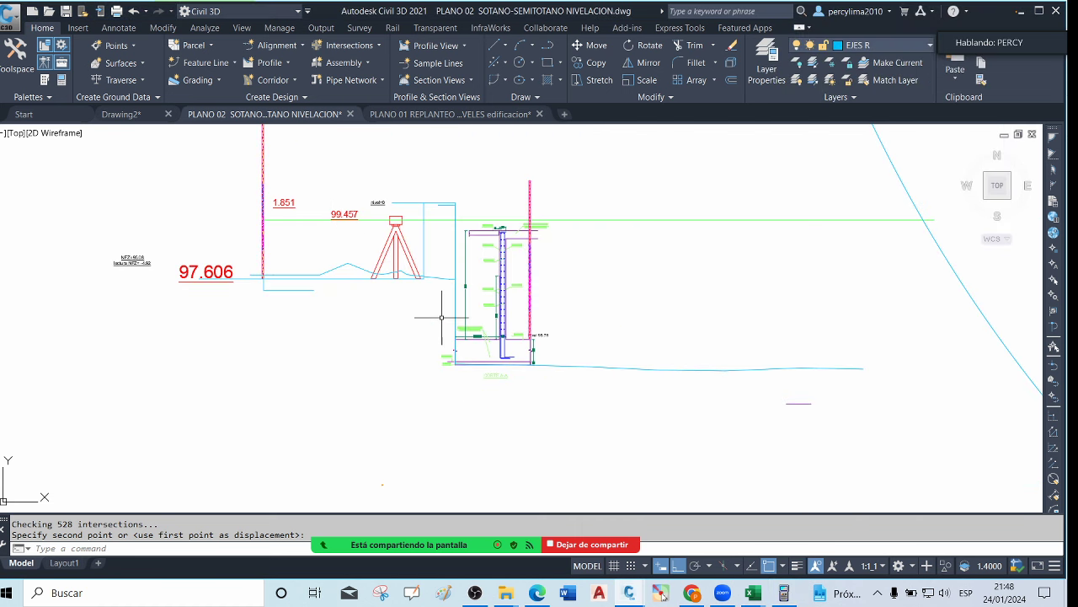
Erase the two vertical lines and the two short lines near the tripod
left_click(455, 254)
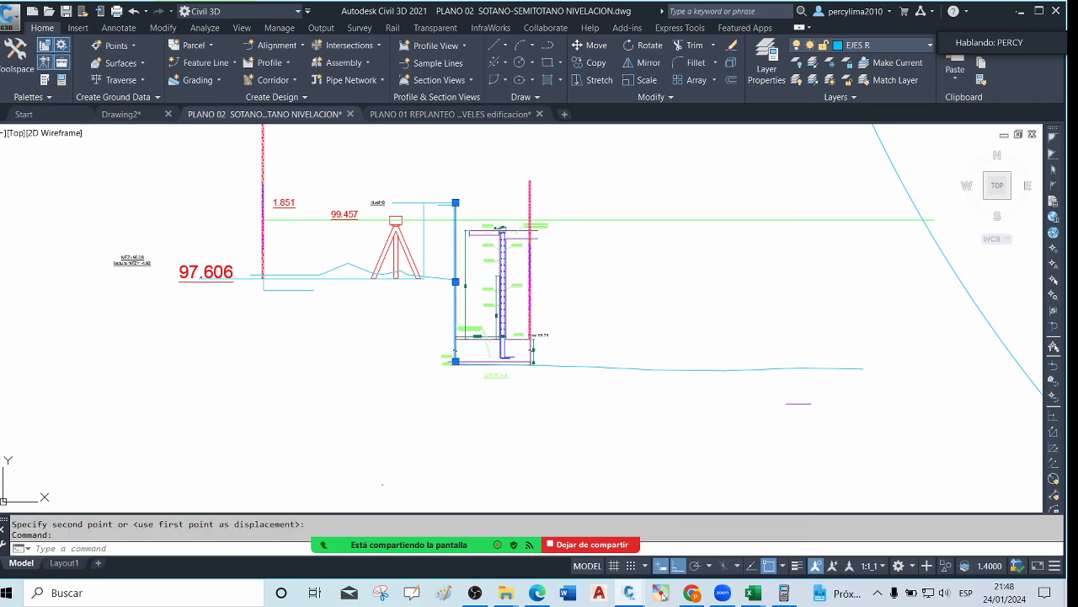
key("Delete")
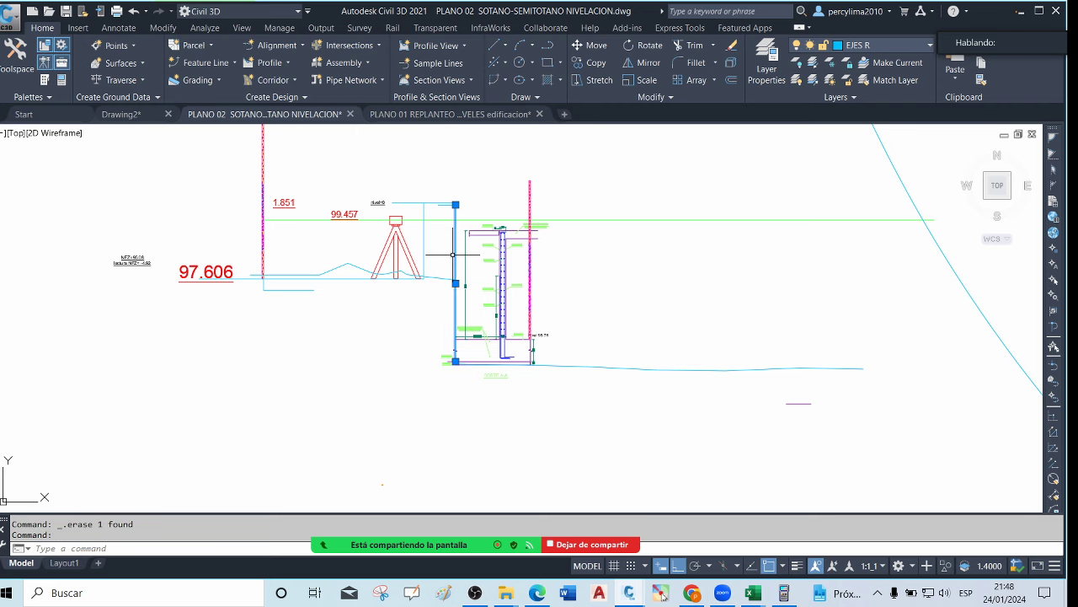
key("Delete")
left_click(457, 210)
left_click(448, 180)
key("Delete")
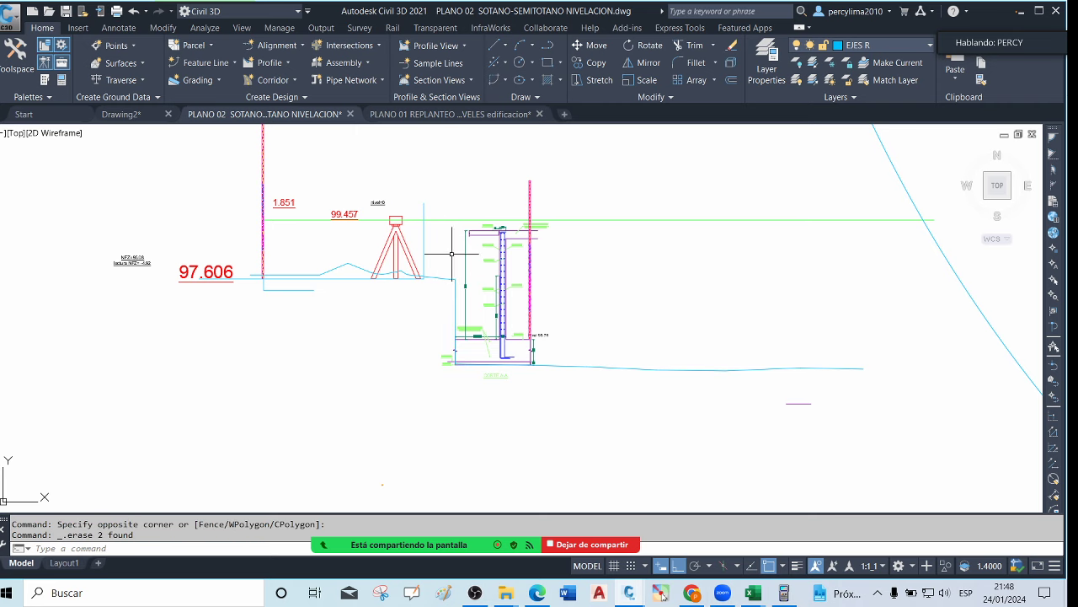
Draw a line from the cistern floor corner rising 4.92 straight up to a further point
type("l")
key("Return")
scroll(442, 369, "up", 8)
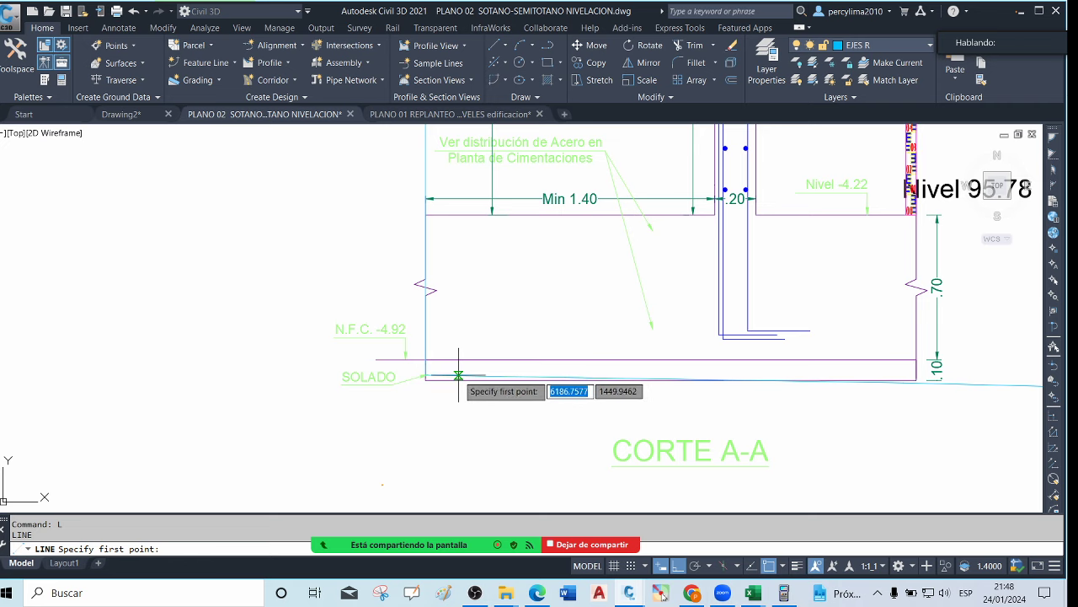
left_click(435, 360)
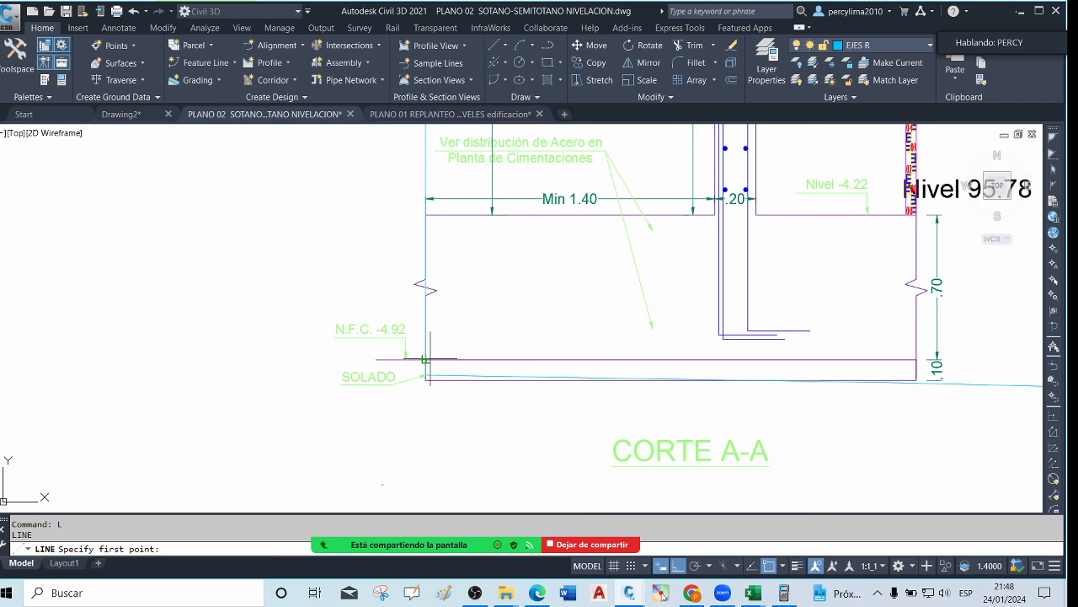
scroll(425, 353, "down", 8)
scroll(417, 344, "down", 2)
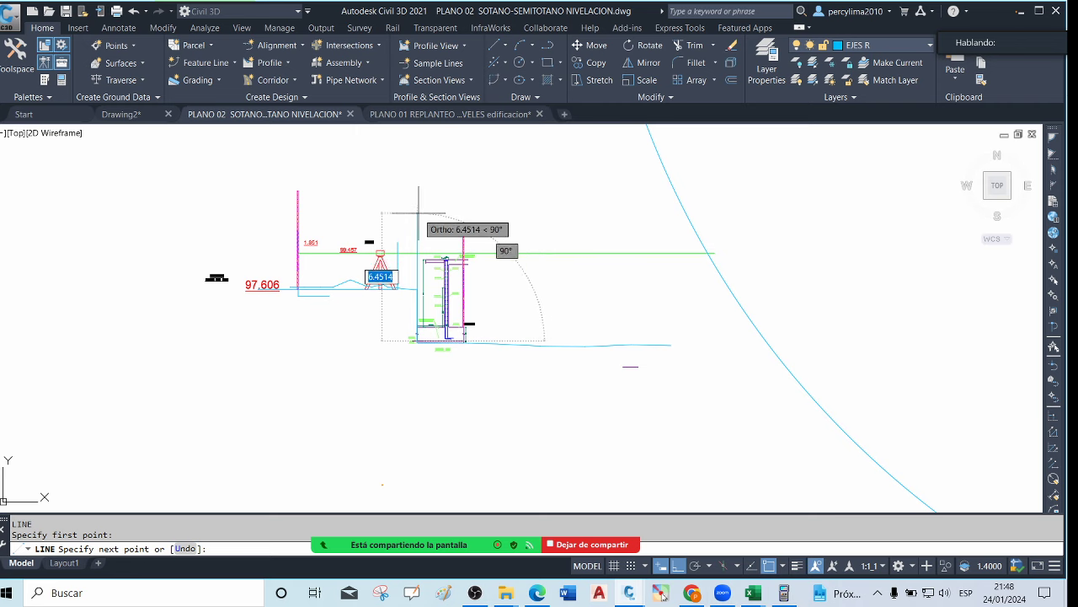
type("4.92")
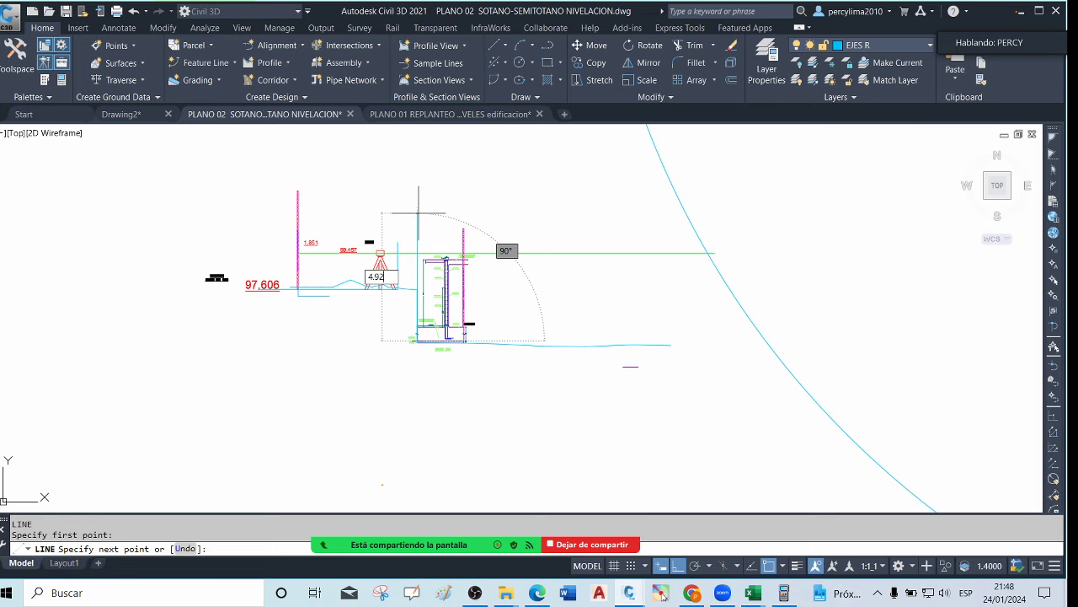
key("Return")
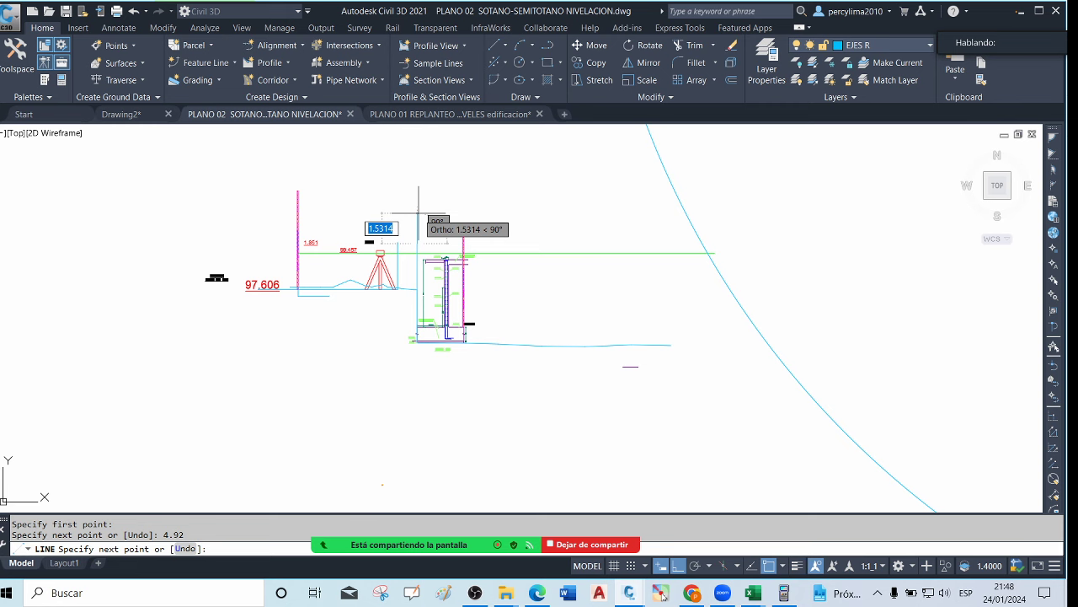
scroll(419, 215, "up", 2)
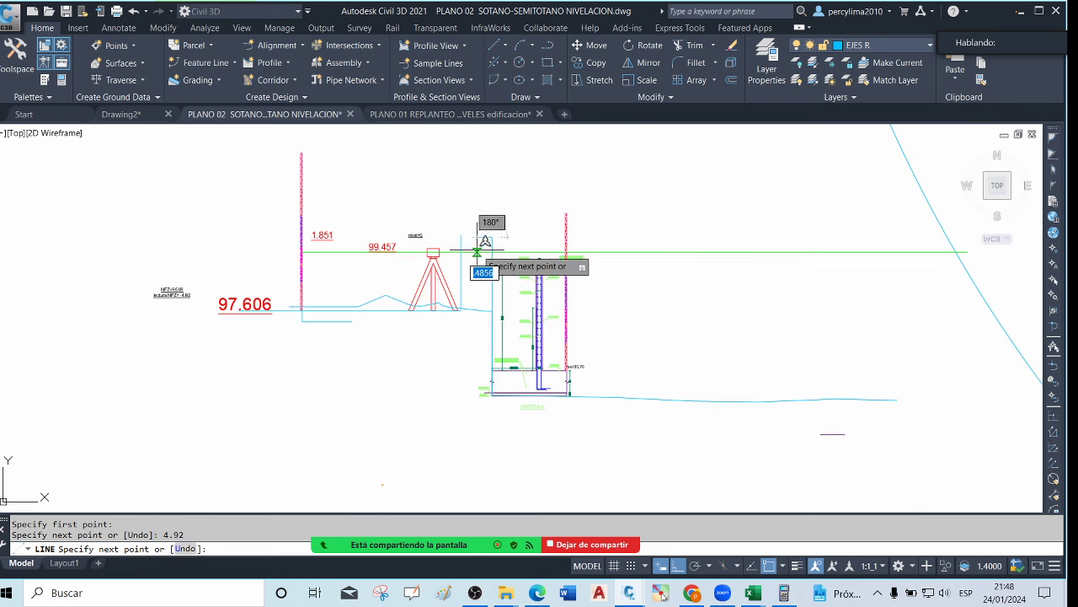
scroll(479, 241, "up", 5)
scroll(482, 229, "down", 5)
scroll(482, 221, "up", 5)
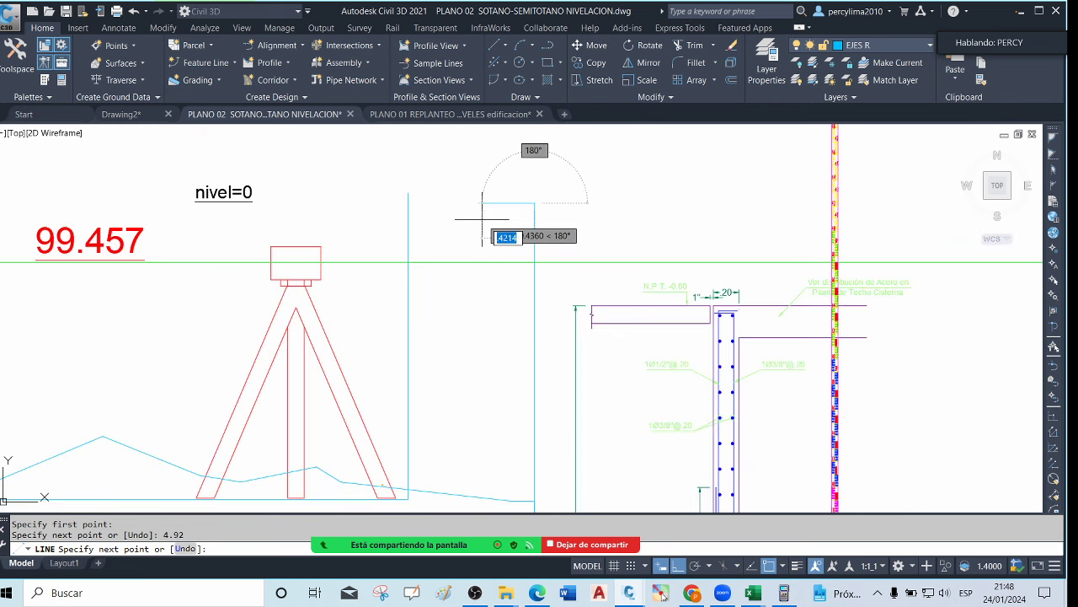
left_click(452, 221)
scroll(453, 244, "down", 5)
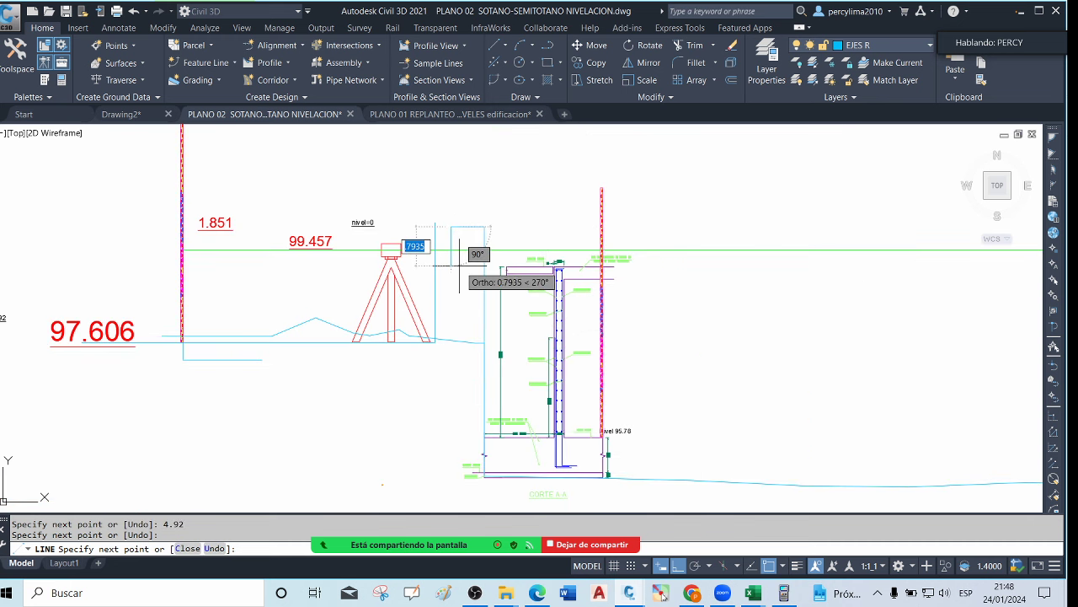
key("Escape")
Erase the short cyan line and short vertical segment beneath the ground line
scroll(439, 236, "up", 3)
left_click(435, 235)
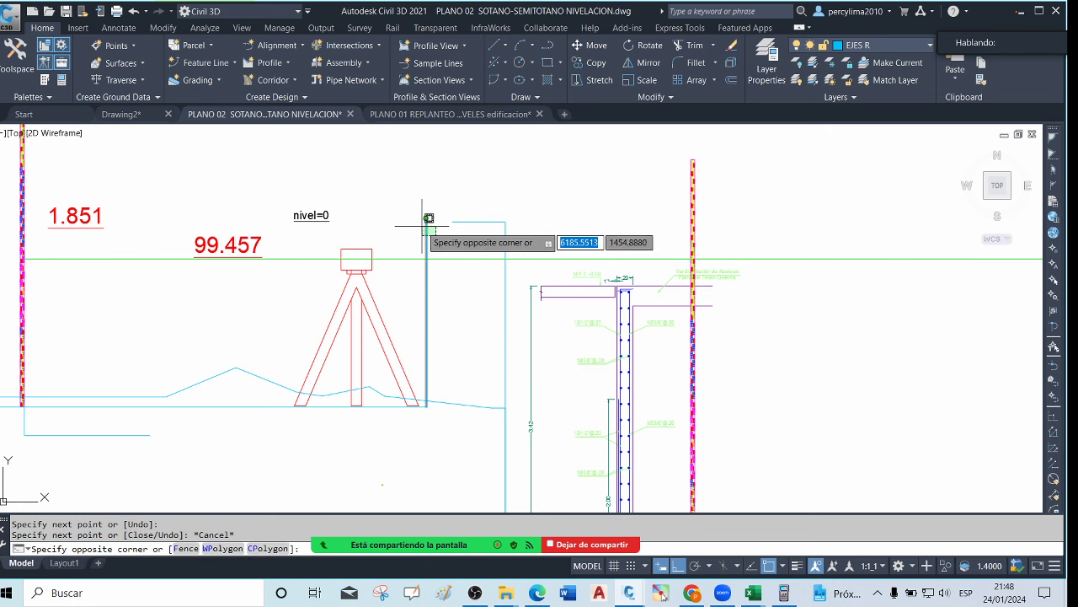
left_click(419, 252)
scroll(355, 341, "down", 3)
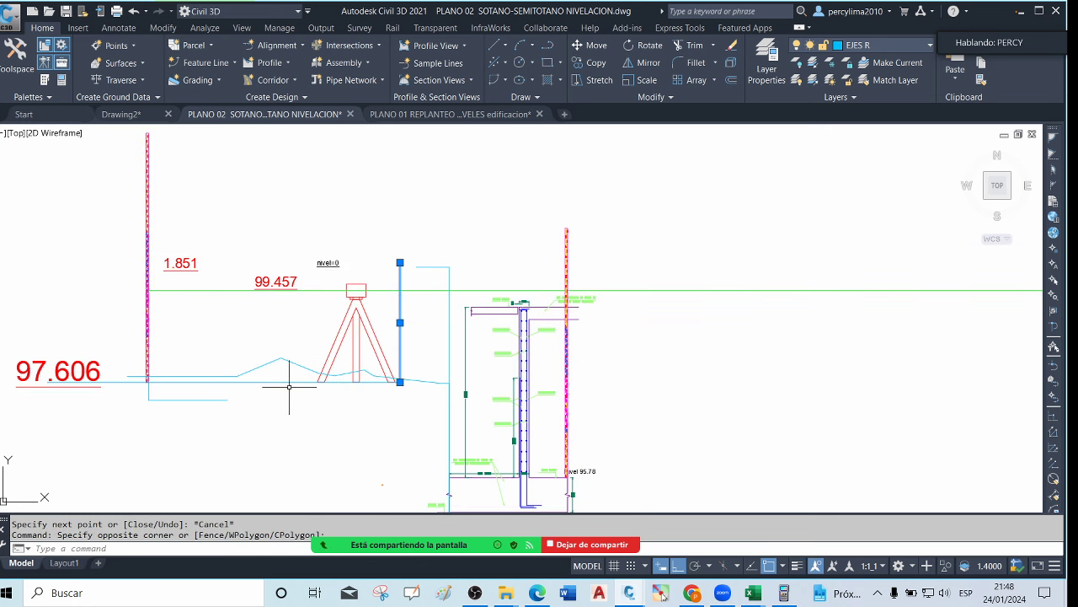
key("Escape")
left_click(247, 406)
left_click(211, 403)
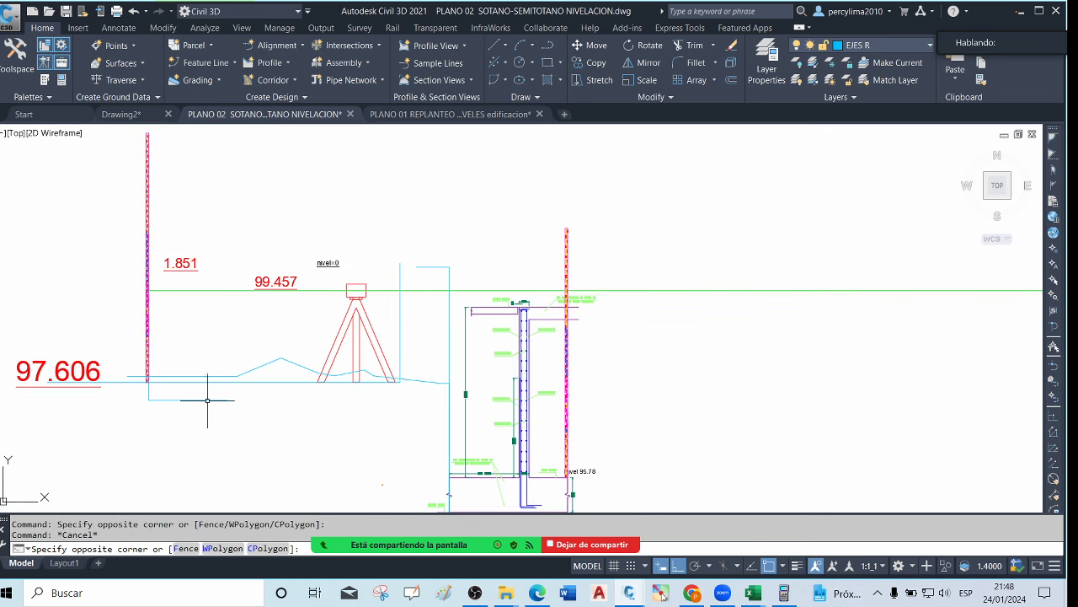
left_click(200, 396)
left_click(223, 423)
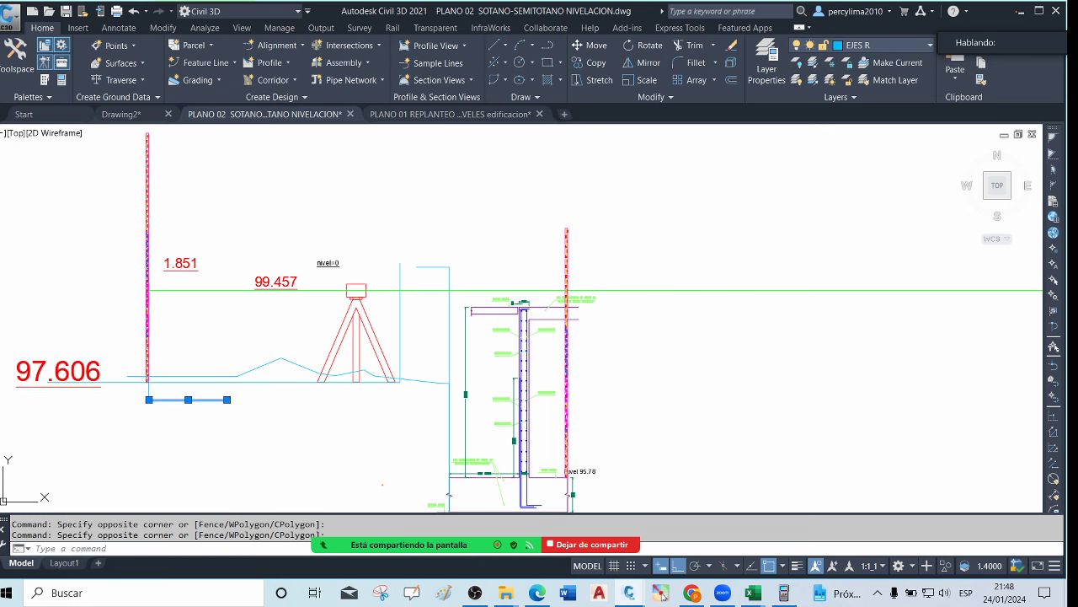
key("Delete")
scroll(135, 379, "up", 2)
left_click(180, 397)
left_click(163, 385)
key("Delete")
scroll(260, 371, "down", 1)
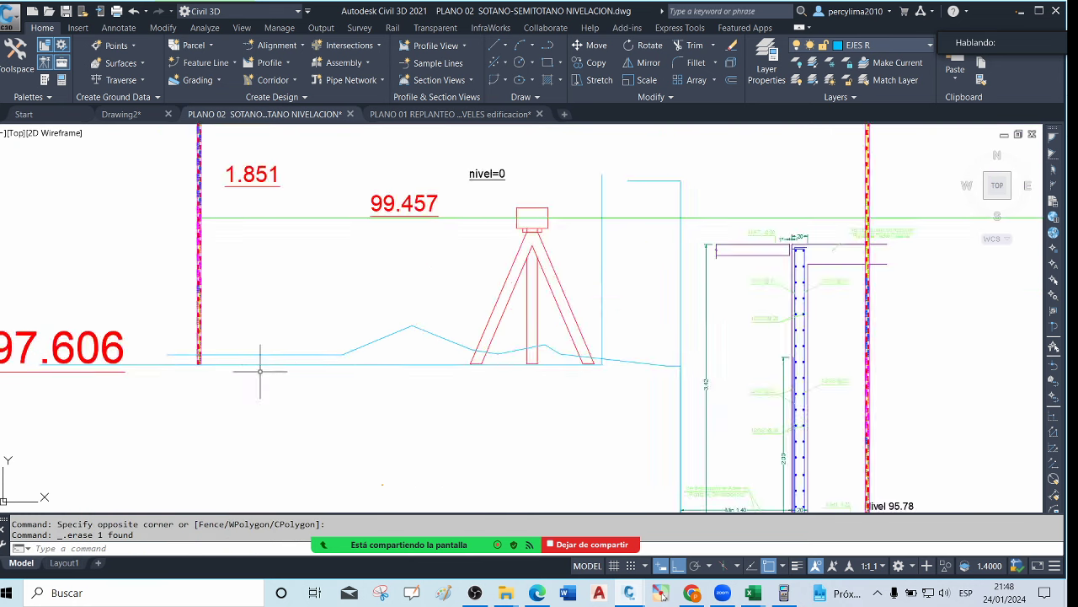
scroll(260, 370, "down", 2)
Select the ground polyline, vertical line, tripod, green instrument line and wall line
left_click(305, 387)
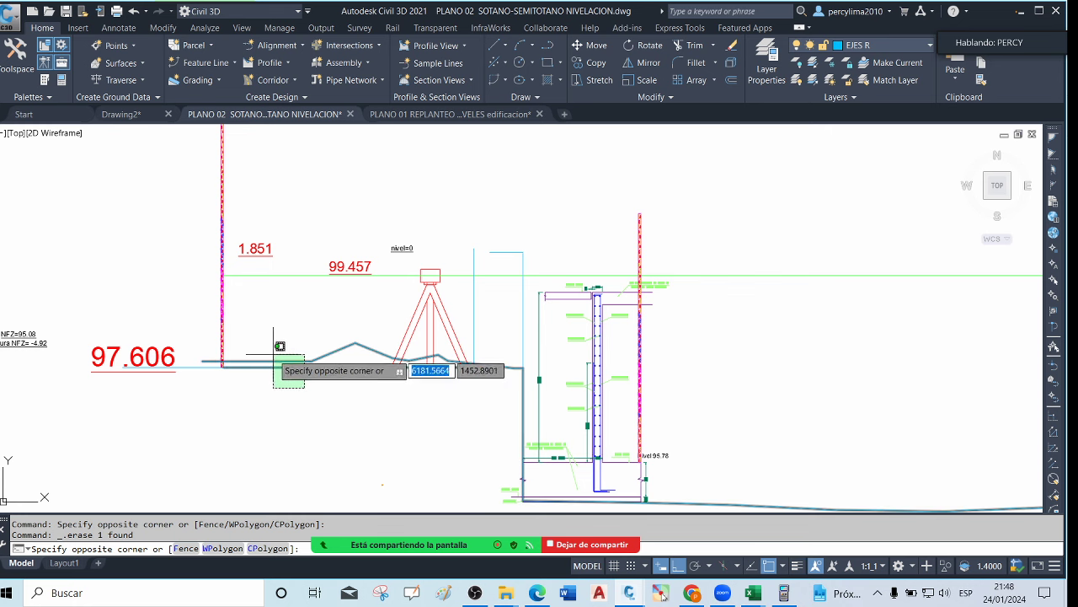
left_click(280, 346)
left_click(253, 329)
left_click(212, 306)
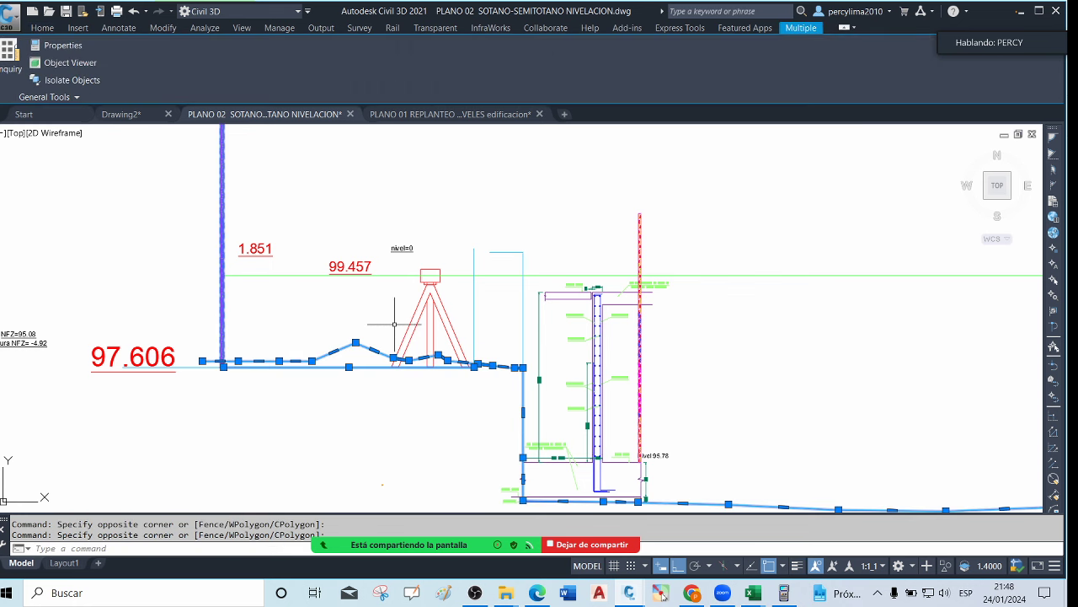
left_click(451, 309)
left_click(404, 301)
left_click(467, 283)
left_click(385, 269)
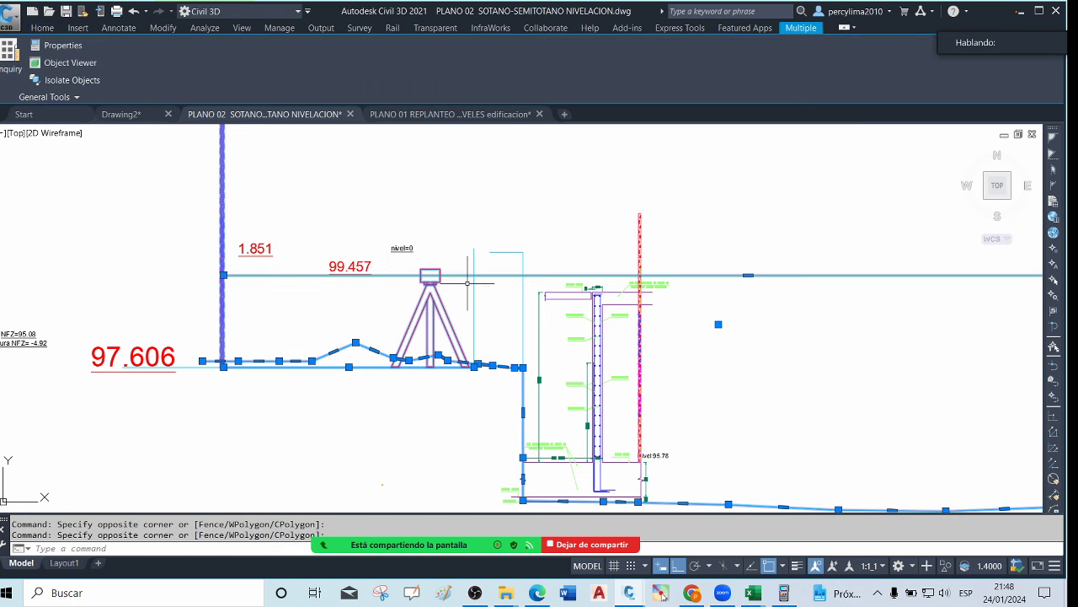
left_click(497, 307)
left_click(464, 299)
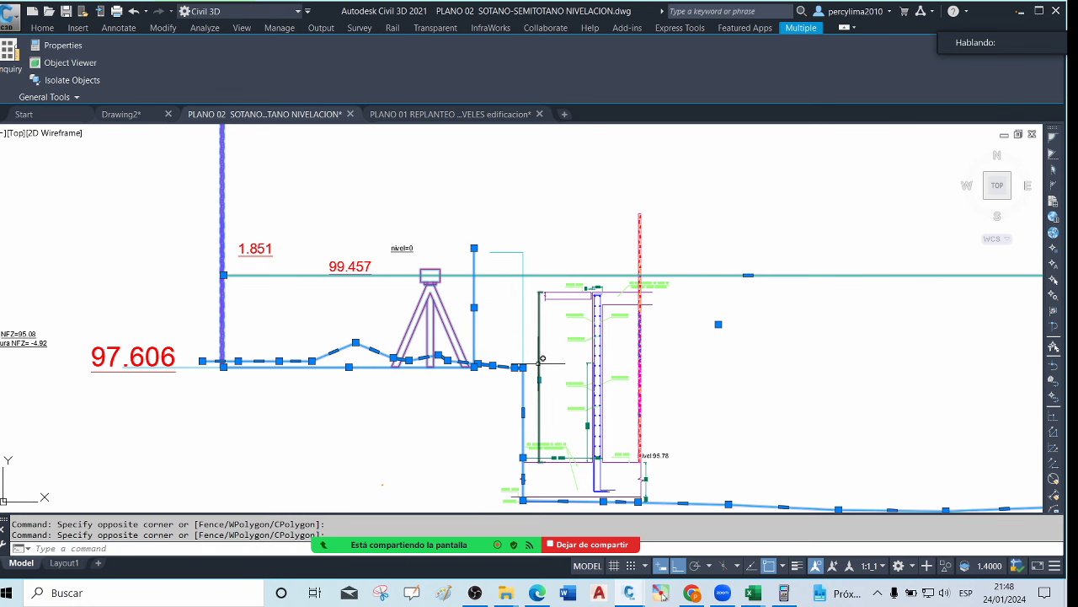
Move the six selected objects (tripod and ground lines) to their new position
type("m")
key("Return")
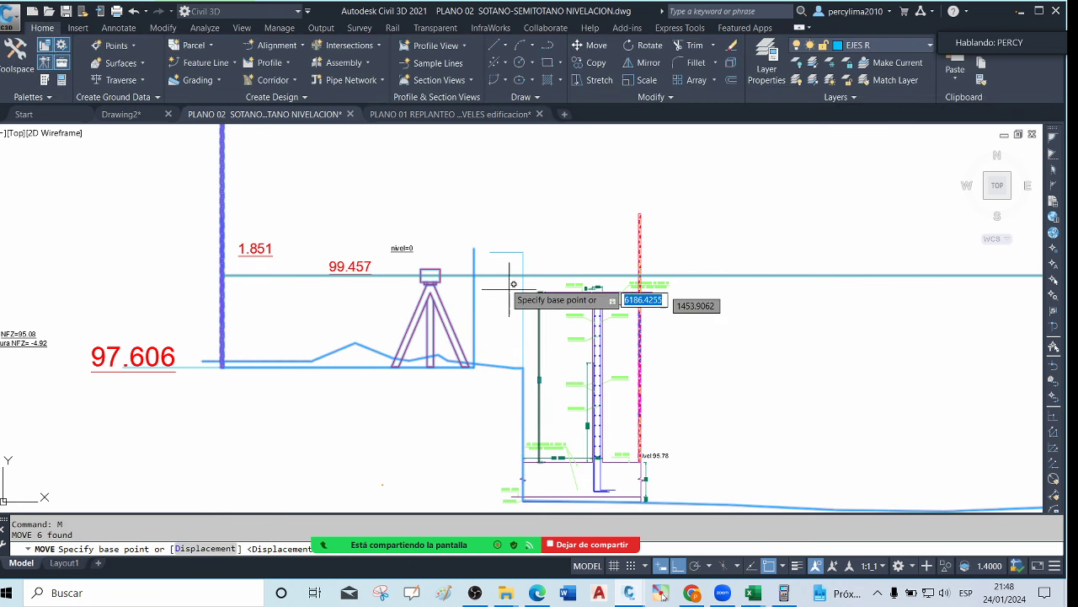
scroll(476, 255, "up", 2)
left_click(472, 245)
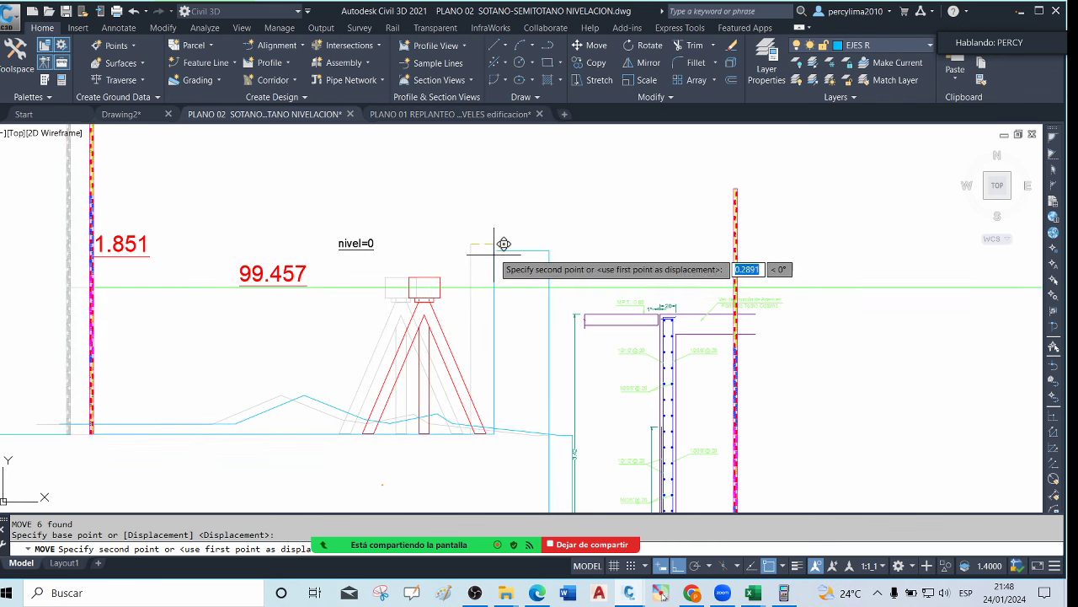
left_click(494, 277)
scroll(492, 278, "down", 2)
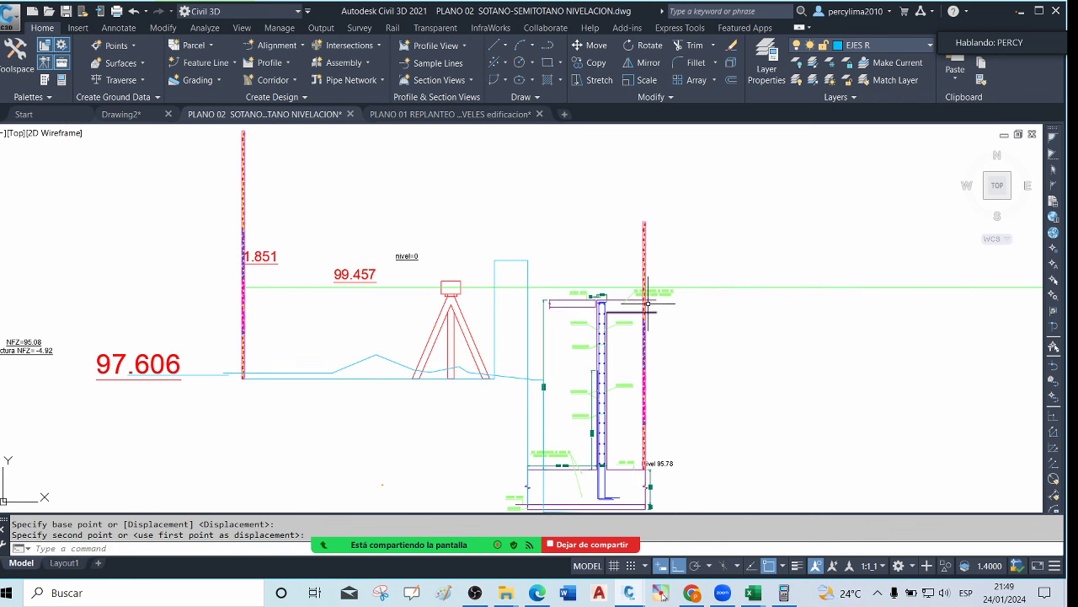
Delete the 'Ver distribución de Acero en Planta de Techo Cisterna' leader note
scroll(661, 297, "up", 5)
scroll(601, 259, "up", 5)
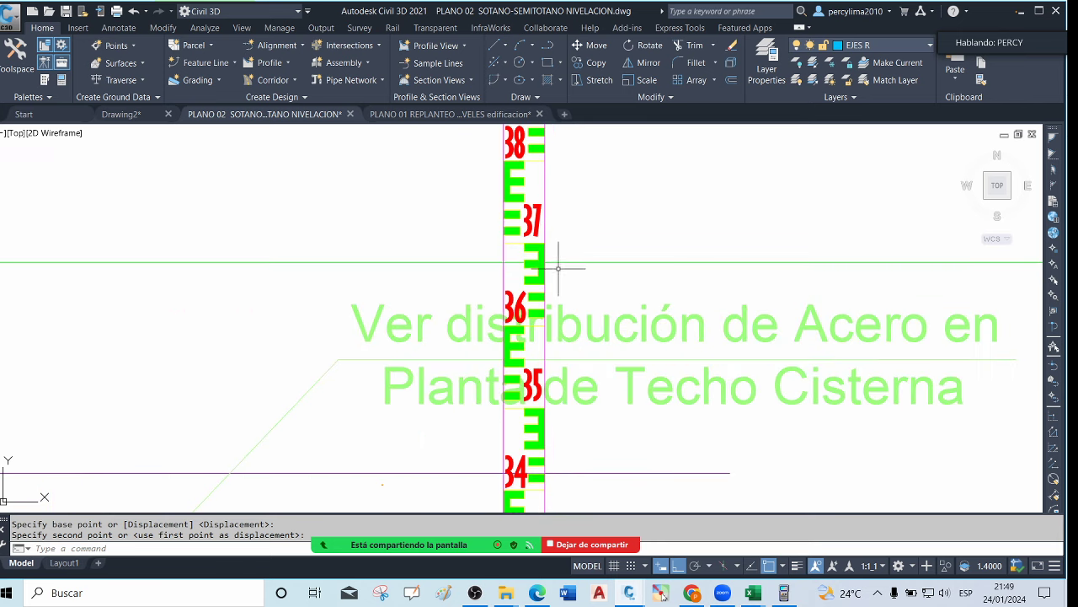
scroll(558, 268, "up", 2)
scroll(558, 269, "down", 3)
scroll(558, 268, "up", 3)
scroll(562, 244, "down", 7)
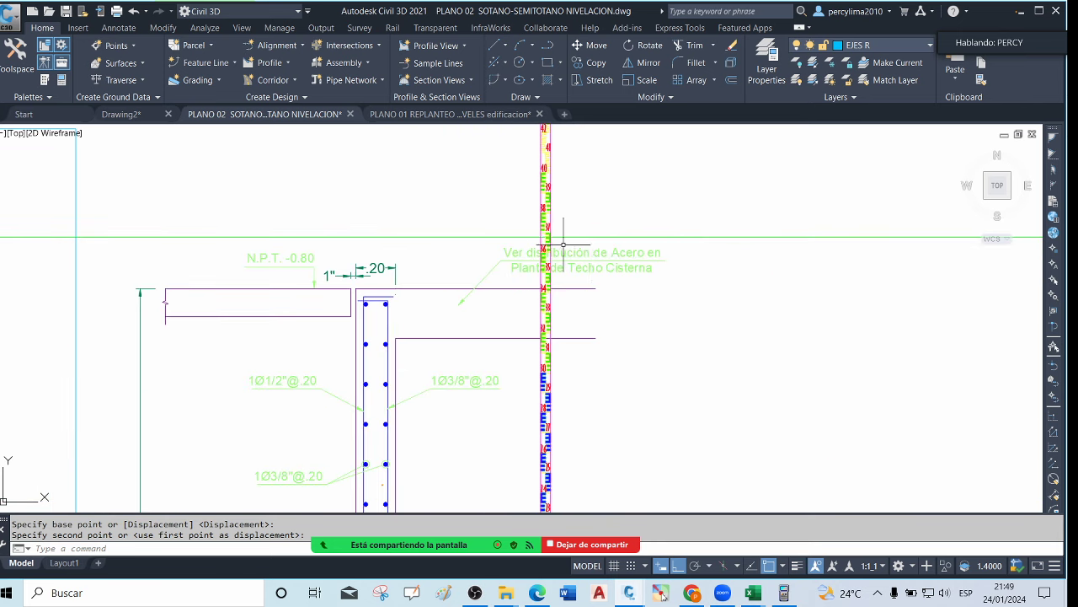
scroll(645, 272, "up", 4)
left_click(679, 284)
left_click(602, 234)
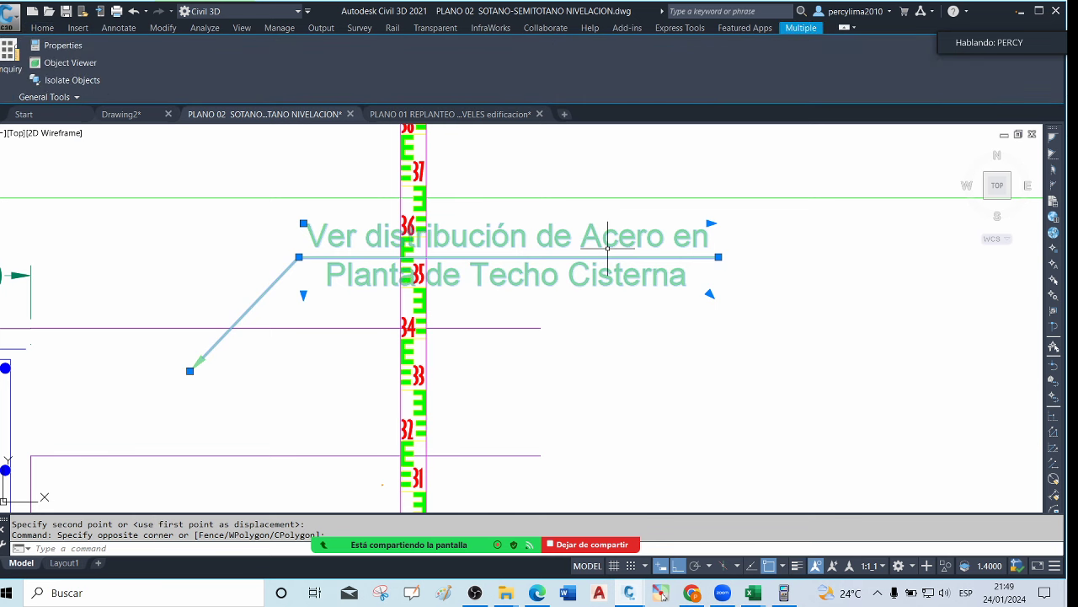
key("Delete")
scroll(614, 253, "down", 4)
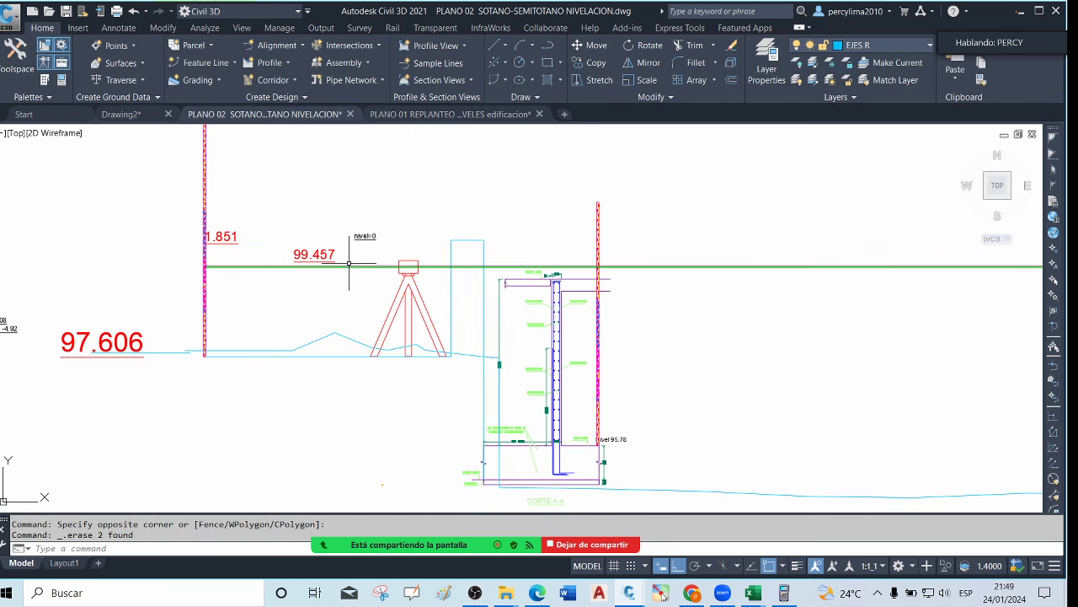
scroll(198, 264, "up", 8)
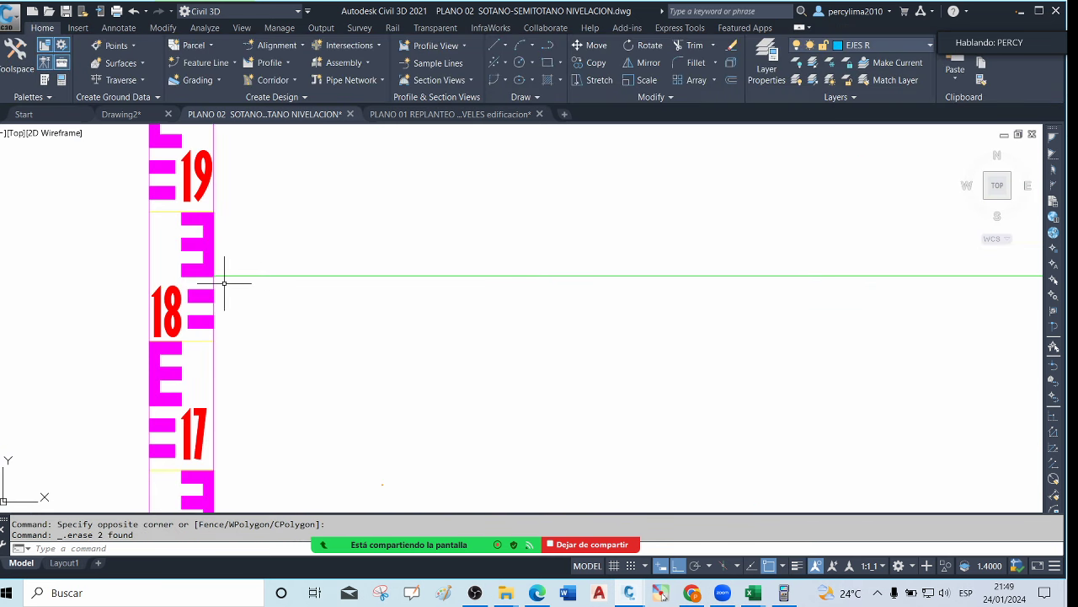
scroll(221, 283, "down", 8)
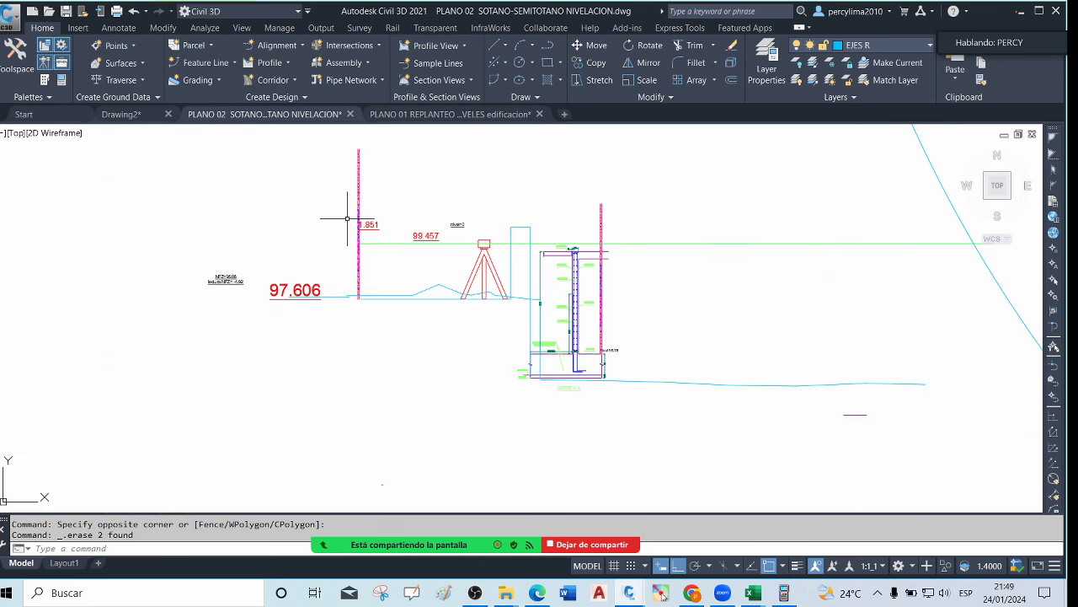
scroll(612, 245, "up", 5)
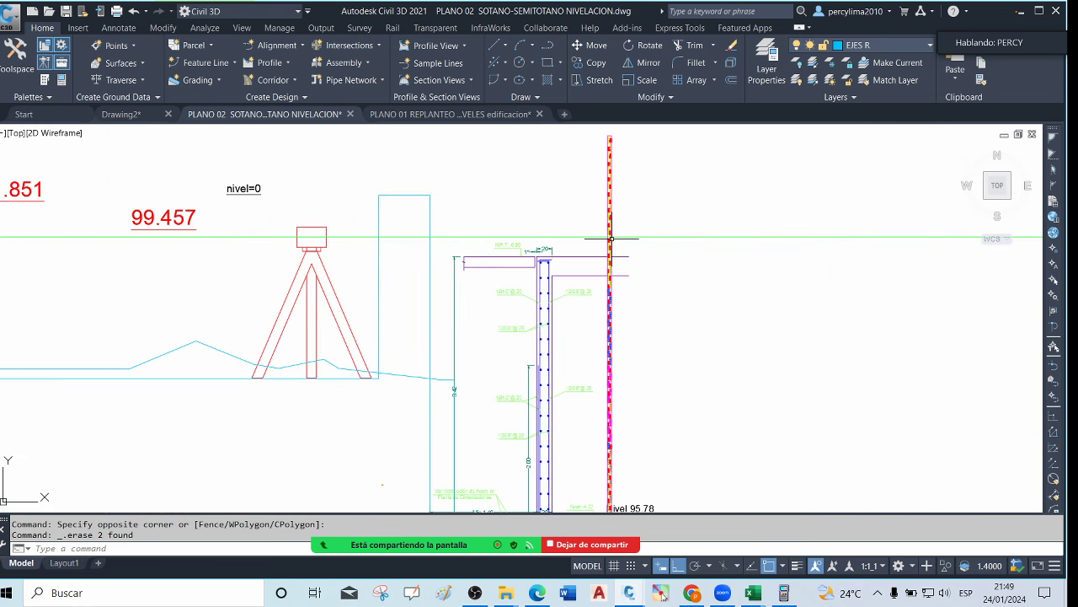
scroll(613, 236, "up", 5)
scroll(590, 284, "down", 2)
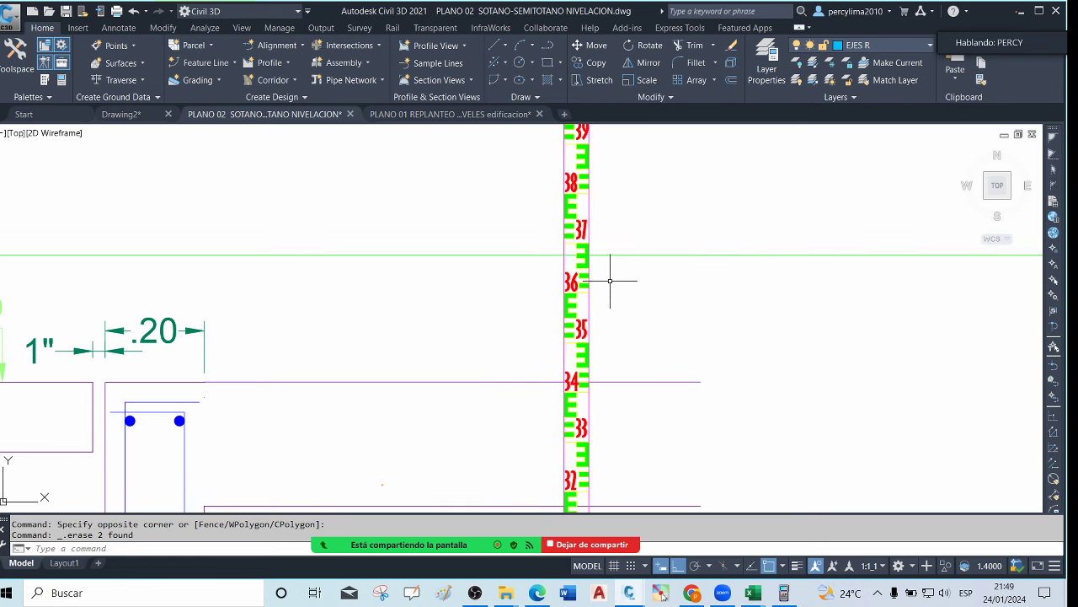
scroll(590, 255, "up", 4)
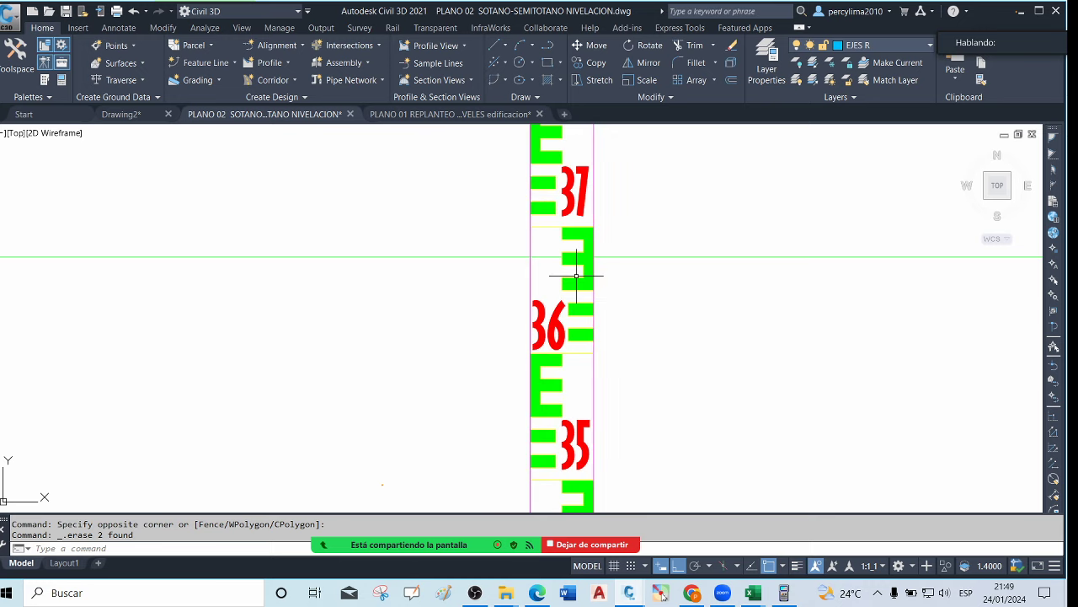
scroll(572, 267, "down", 3)
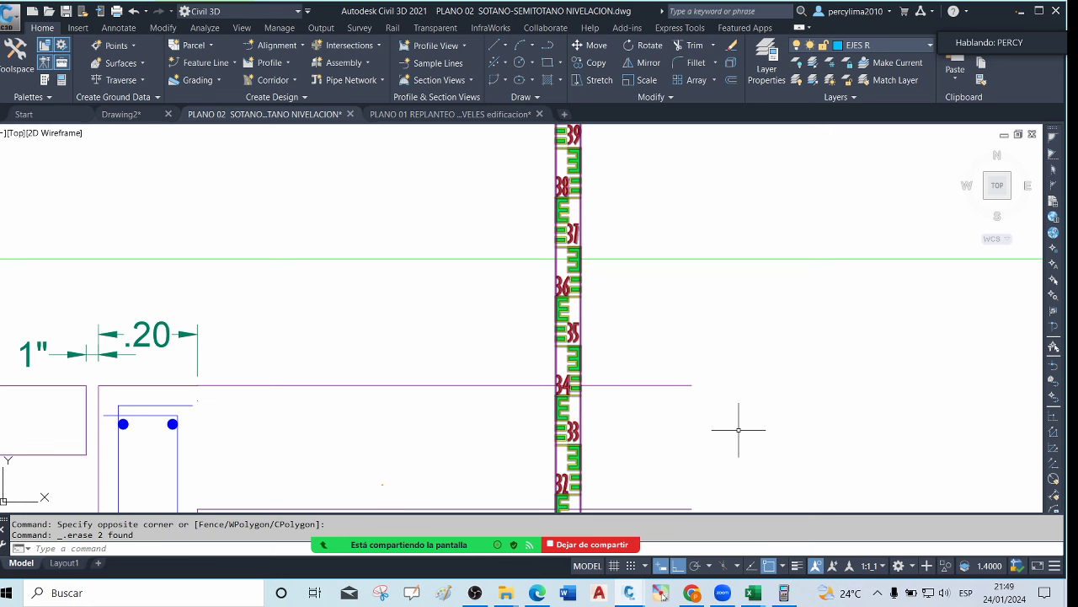
scroll(540, 330, "down", 2)
left_click(784, 592)
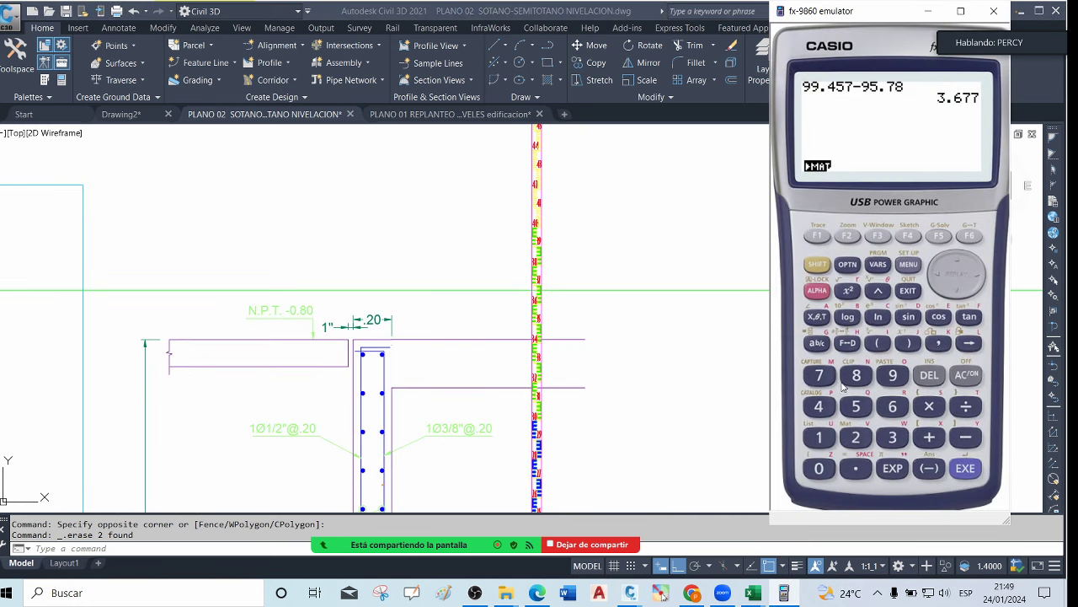
scroll(530, 291, "up", 5)
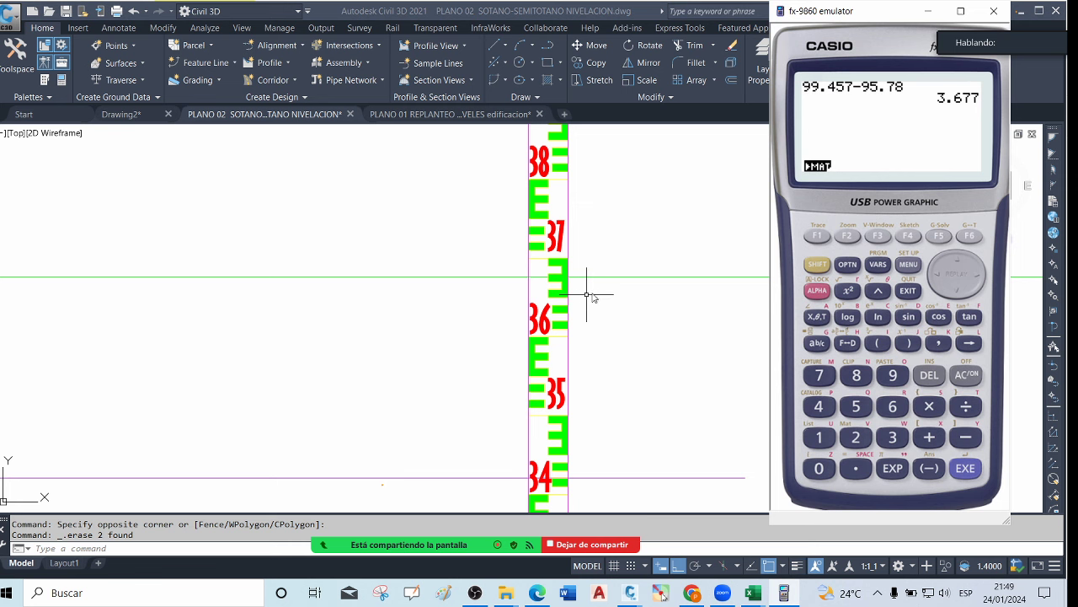
left_click(591, 296)
scroll(631, 228, "down", 5)
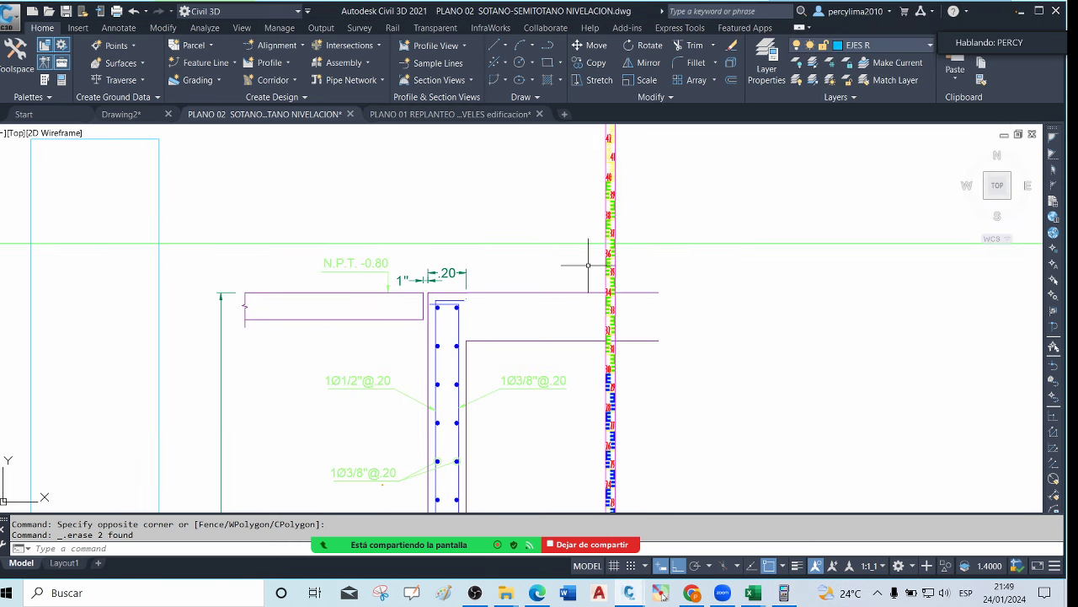
scroll(539, 232, "down", 4)
scroll(502, 255, "down", 1)
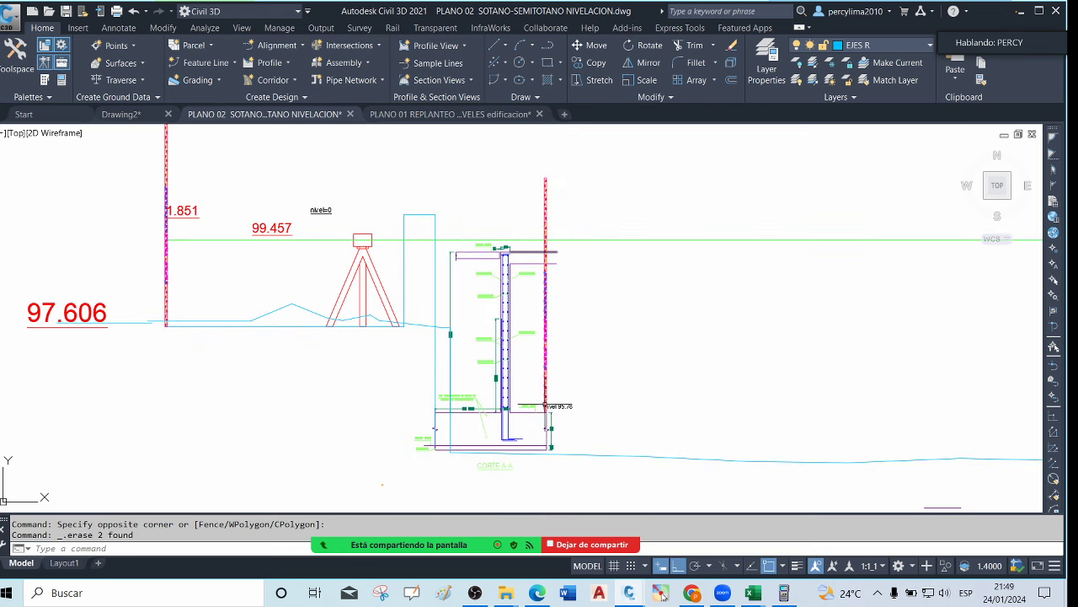
scroll(546, 416, "up", 5)
scroll(557, 388, "down", 7)
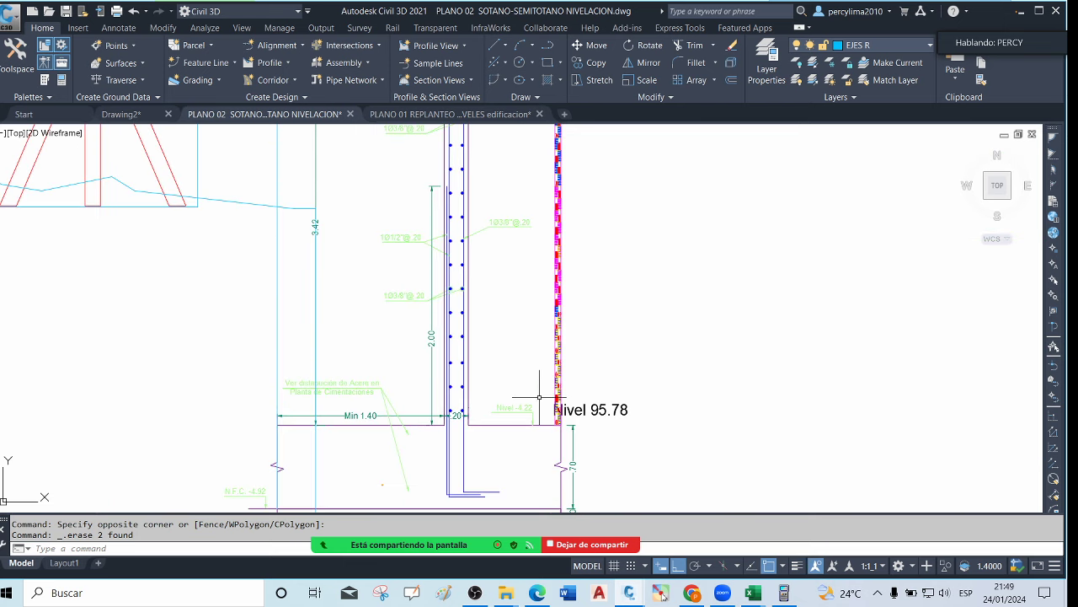
scroll(556, 402, "up", 3)
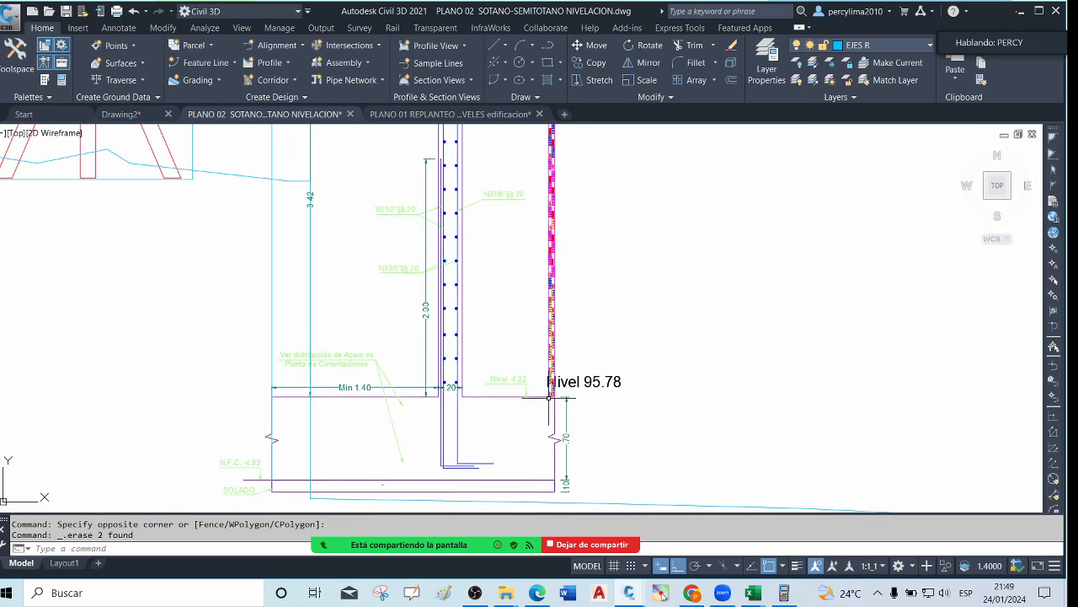
scroll(555, 402, "up", 2)
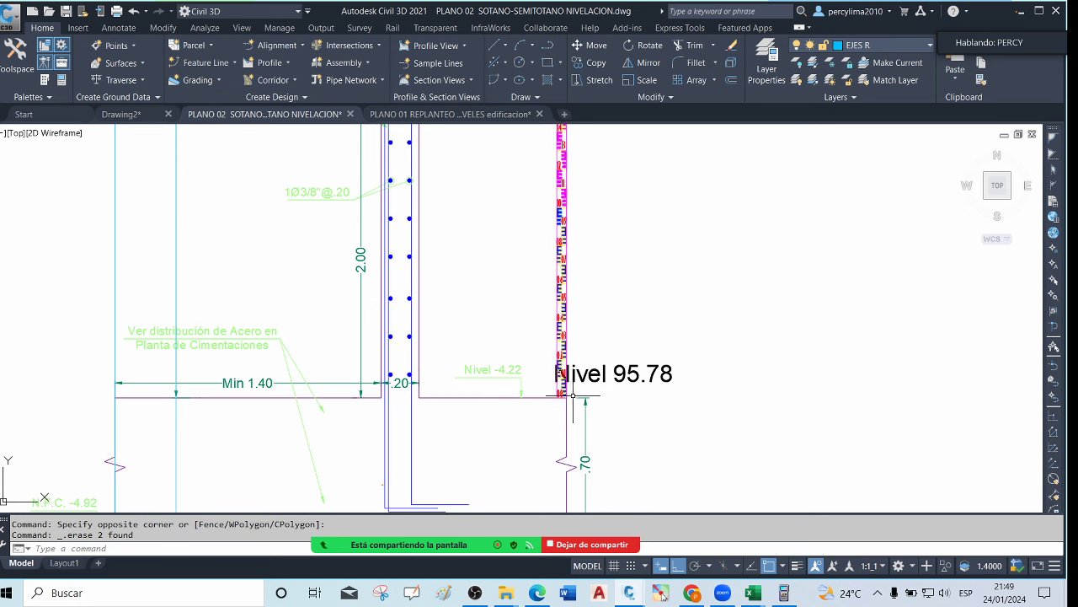
scroll(560, 394, "down", 2)
scroll(563, 386, "up", 2)
scroll(564, 438, "down", 2)
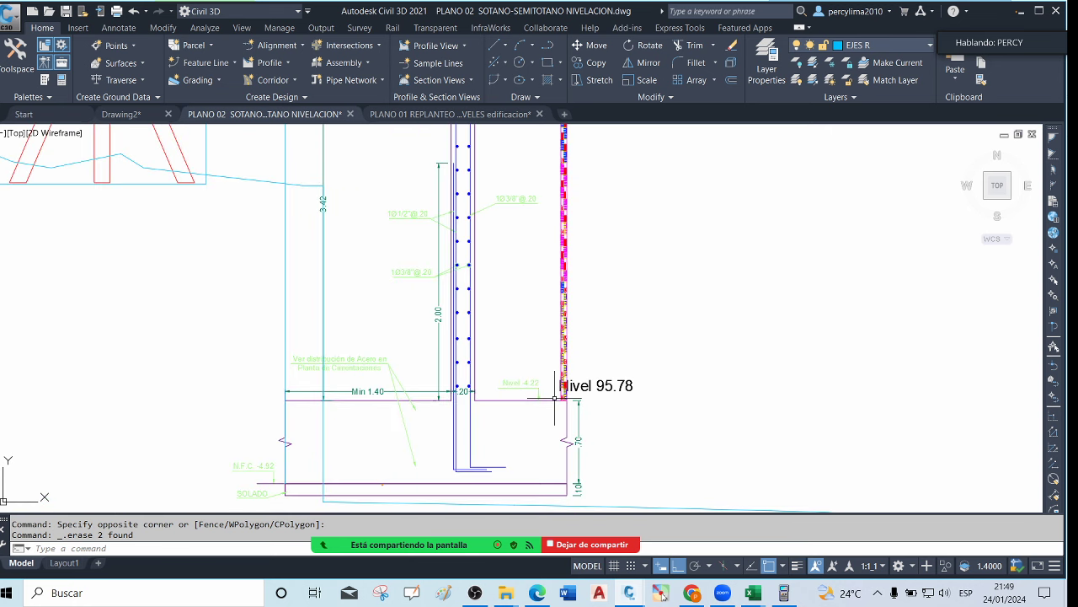
scroll(562, 362, "down", 4)
scroll(564, 183, "up", 2)
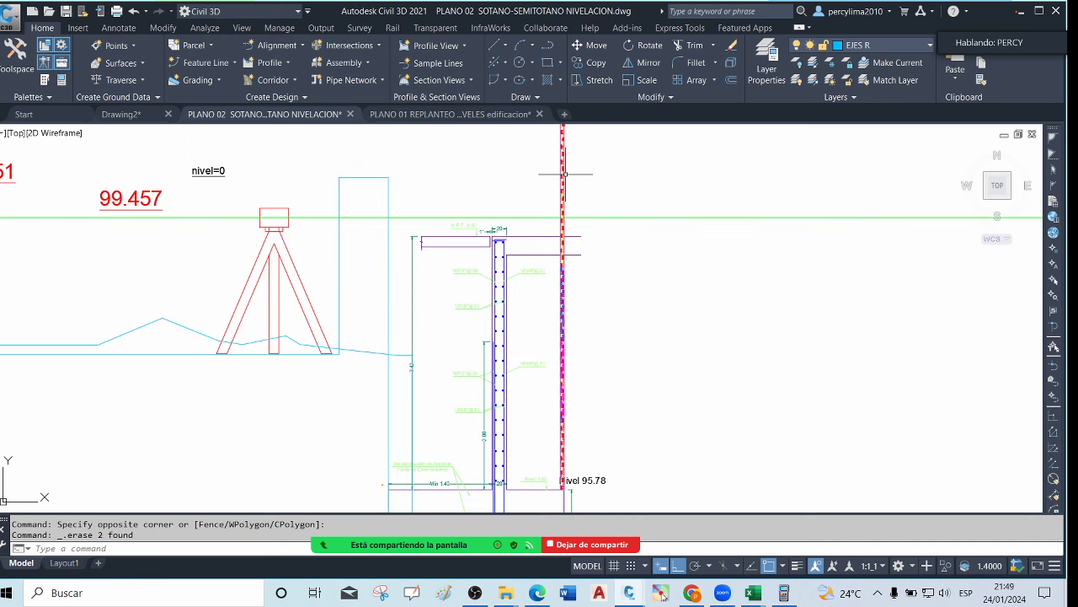
scroll(571, 272, "down", 2)
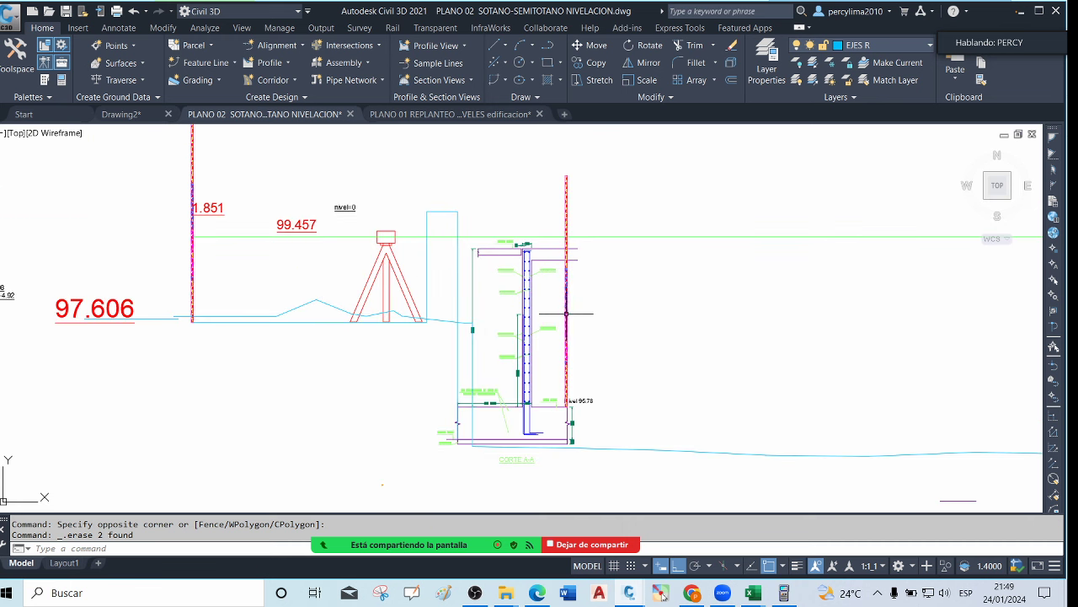
scroll(570, 253, "up", 1)
scroll(576, 302, "down", 3)
scroll(585, 321, "up", 2)
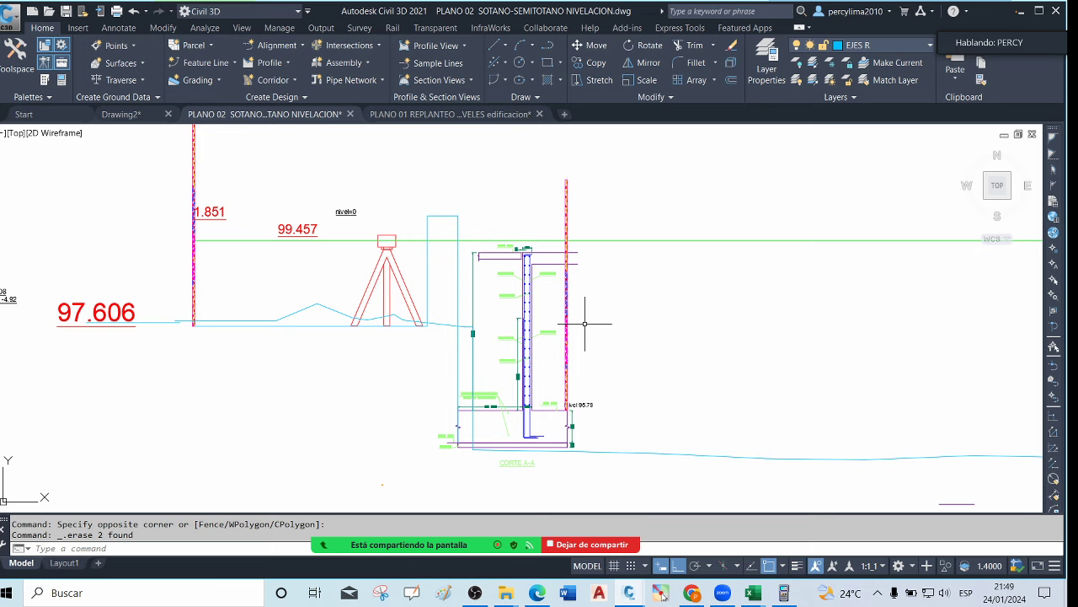
scroll(565, 396, "up", 2)
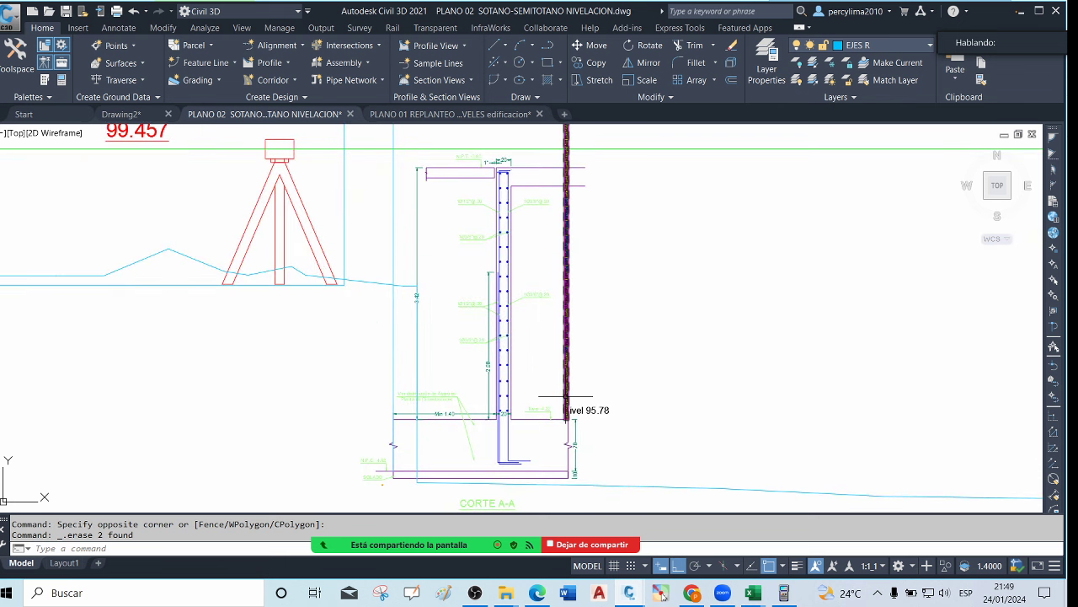
scroll(567, 377, "down", 2)
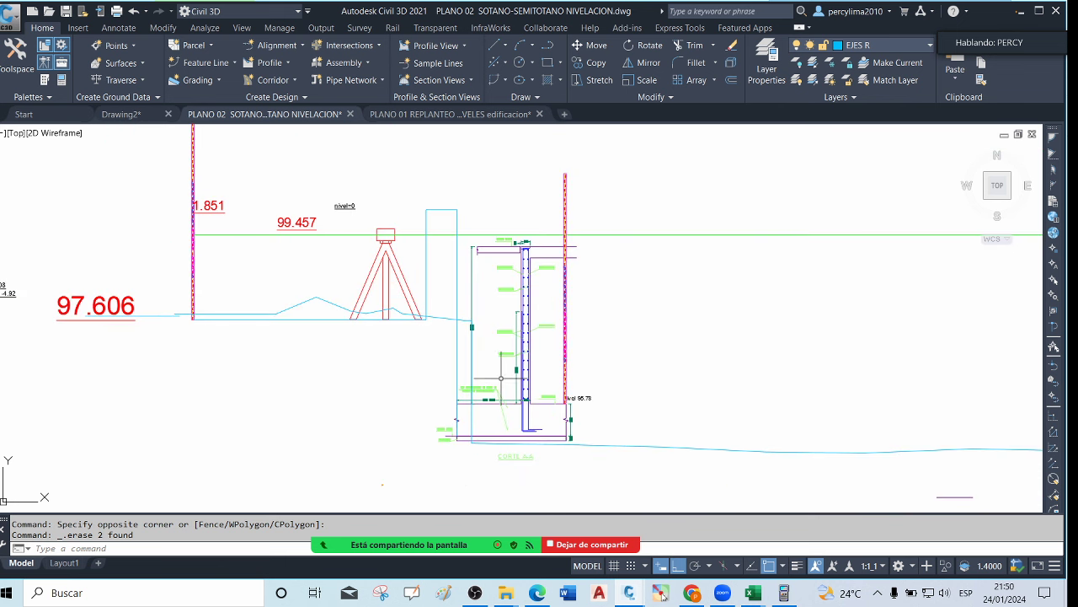
scroll(572, 388, "up", 2)
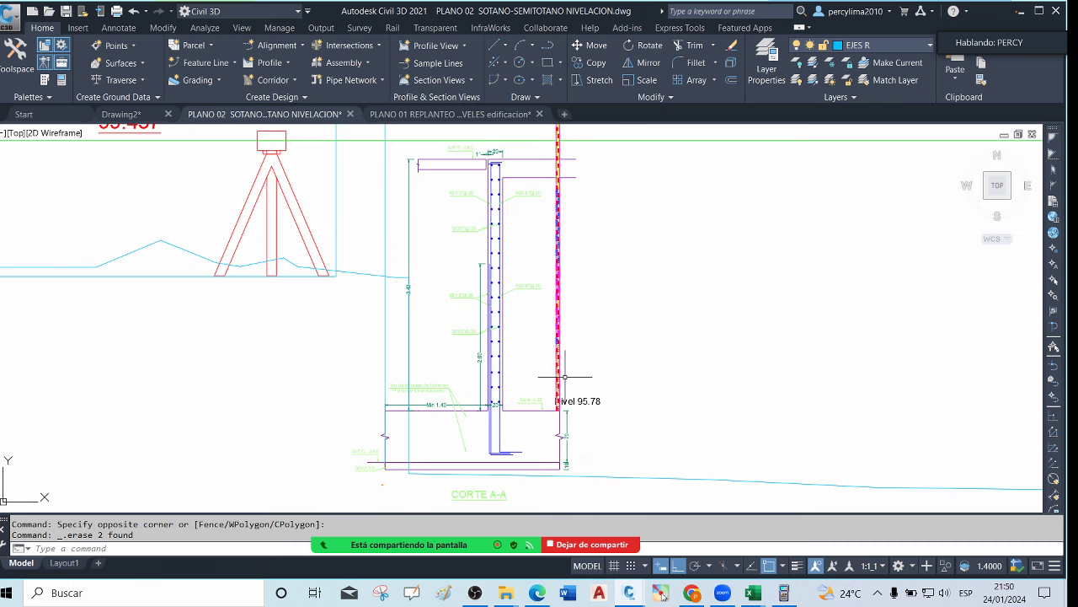
Move the levelling staff further right of the cistern section
left_click(564, 378)
type("m")
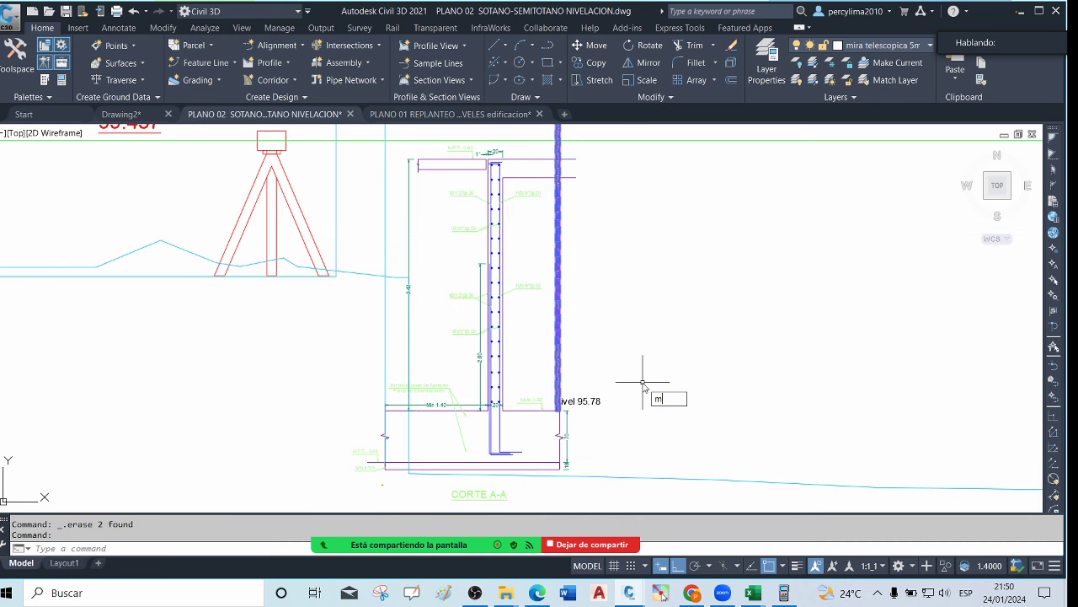
key("Return")
left_click(645, 385)
left_click(736, 356)
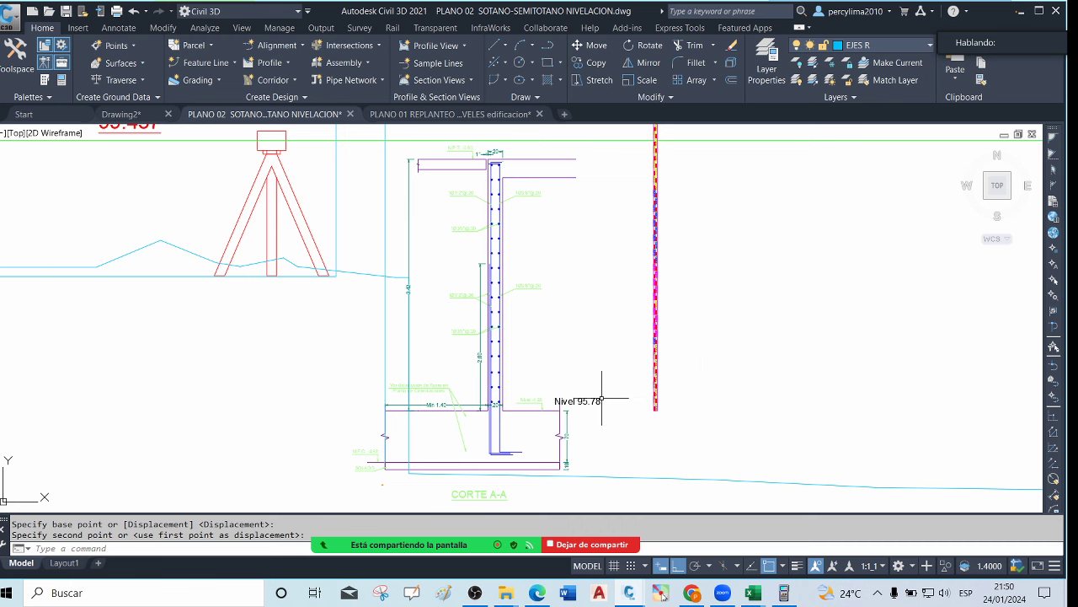
key("Escape")
scroll(580, 396, "up", 2)
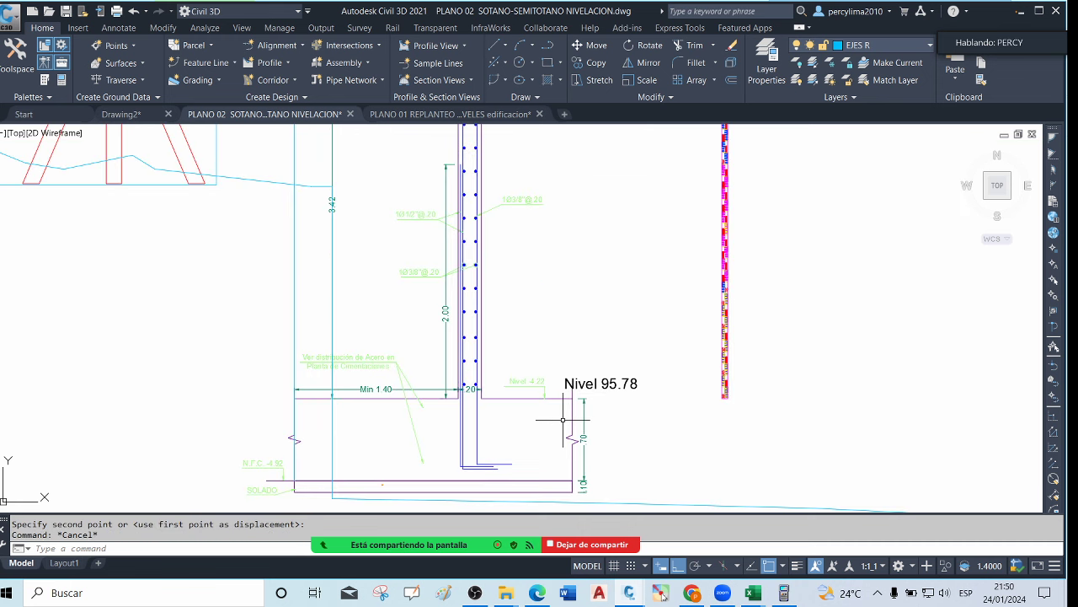
Draw a line rising 0.3 from the Nivel 95.78 corner and running left, then select the staff
type("c")
key("Escape")
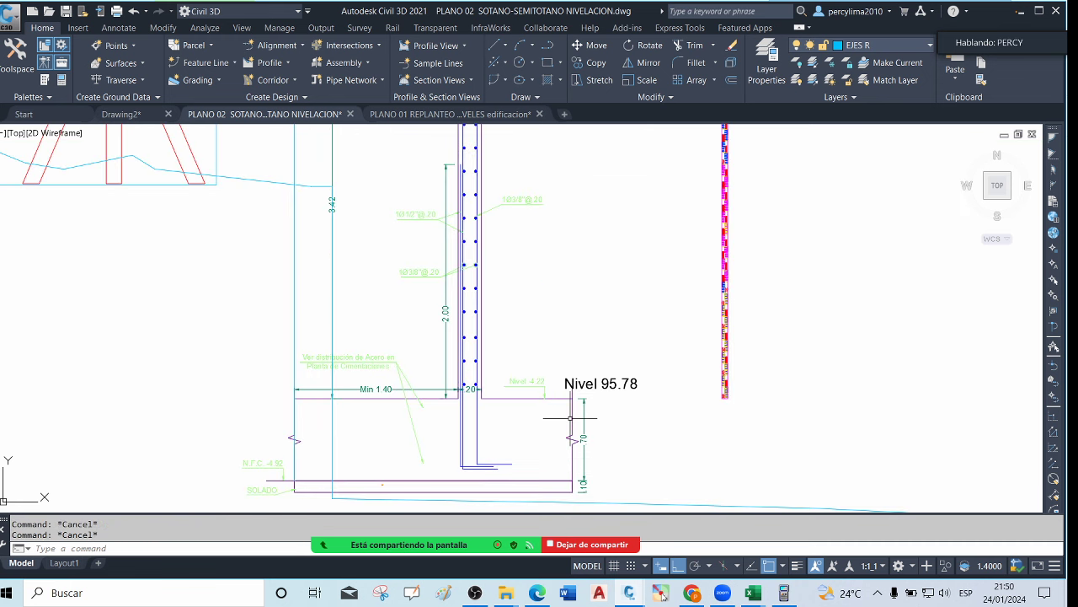
key("Return")
scroll(581, 413, "up", 4)
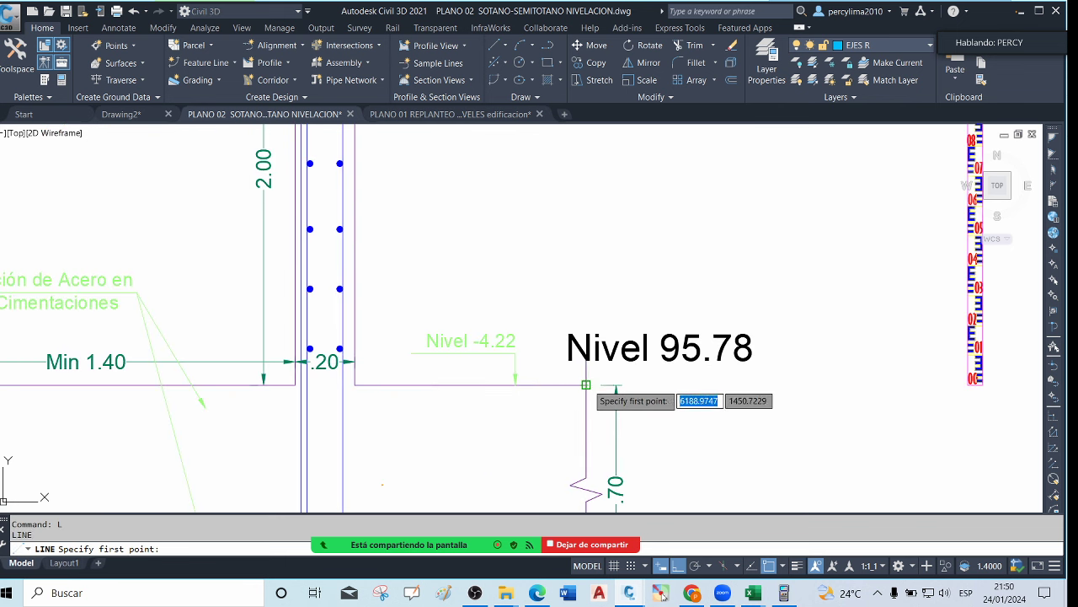
left_click(587, 385)
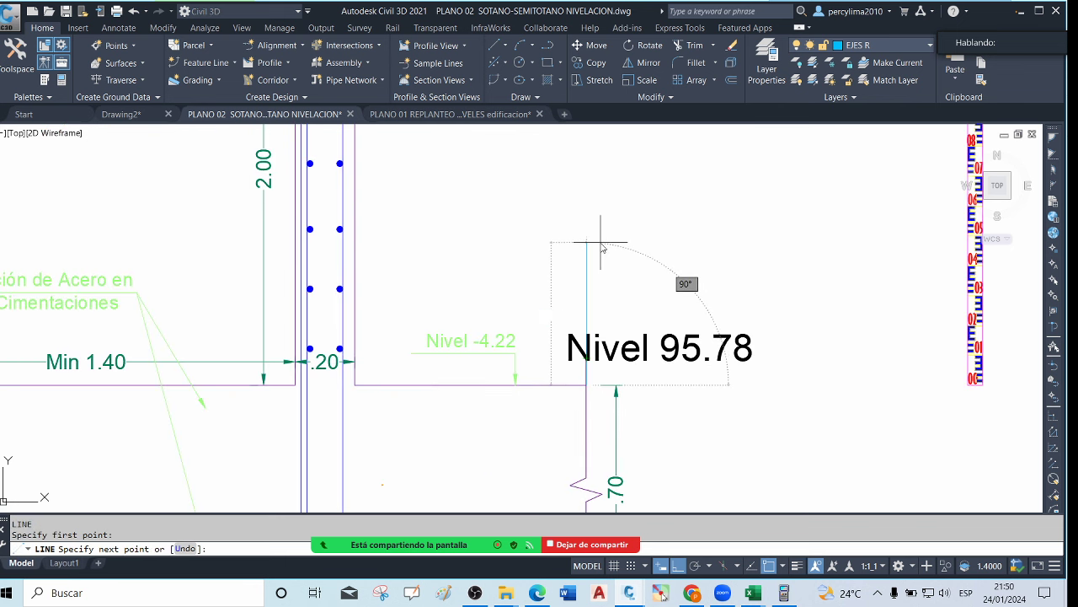
type(".3")
key("Return")
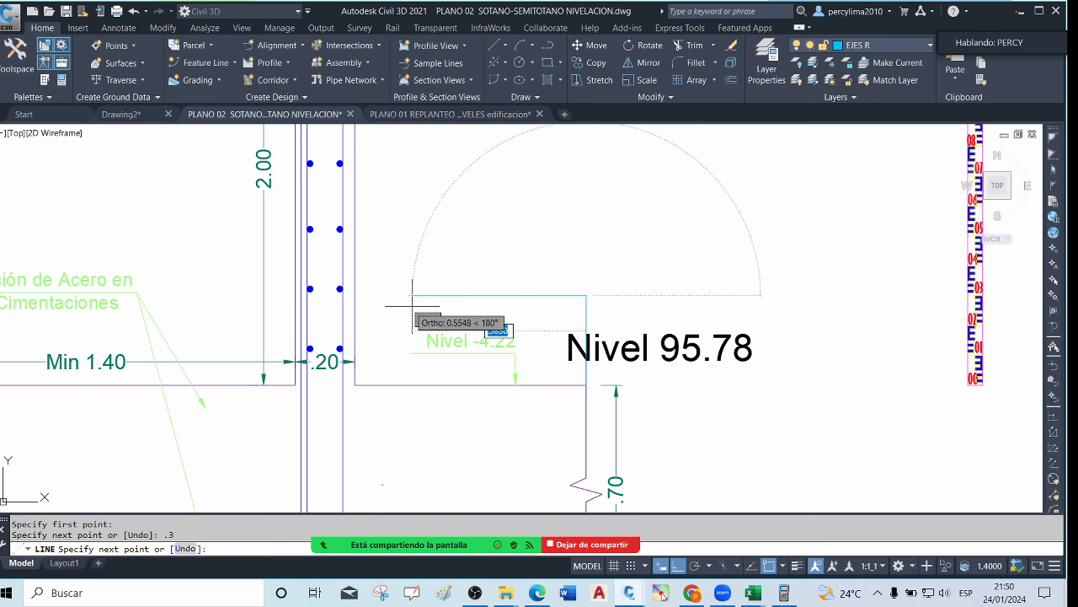
left_click(242, 301)
key("Escape")
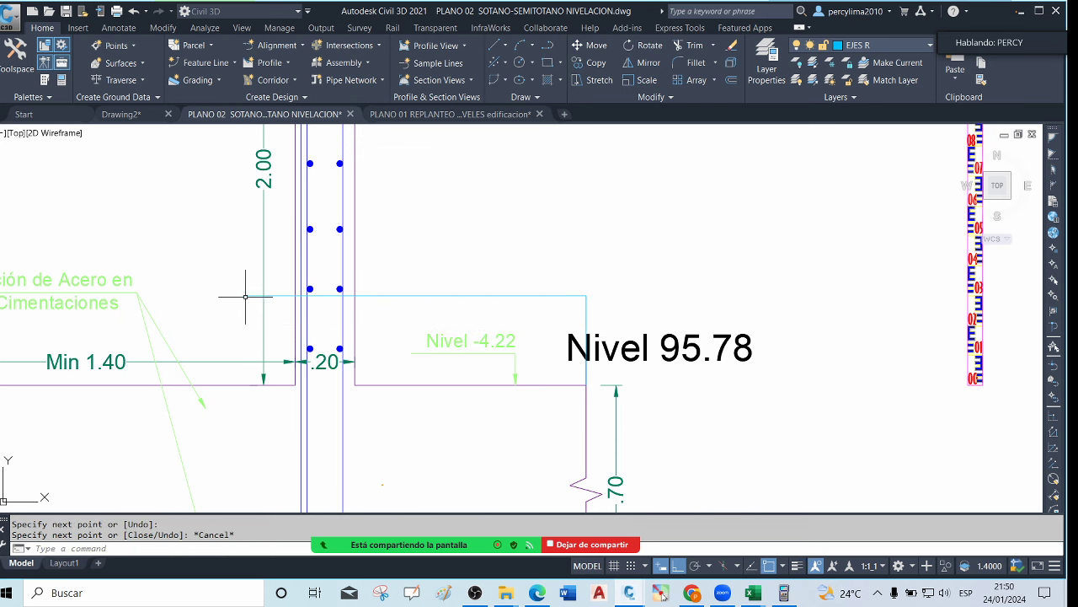
scroll(410, 333, "down", 5)
left_click(508, 289)
left_click(461, 268)
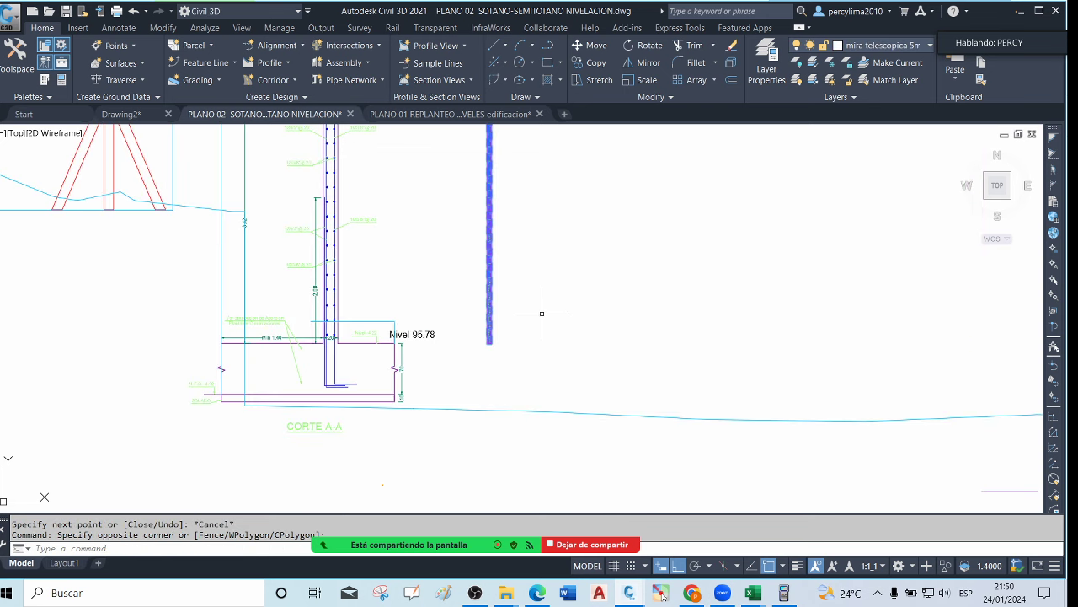
Move the staff with Ortho off so its zero rests on the new line at the wall
key("Return")
left_click(490, 344)
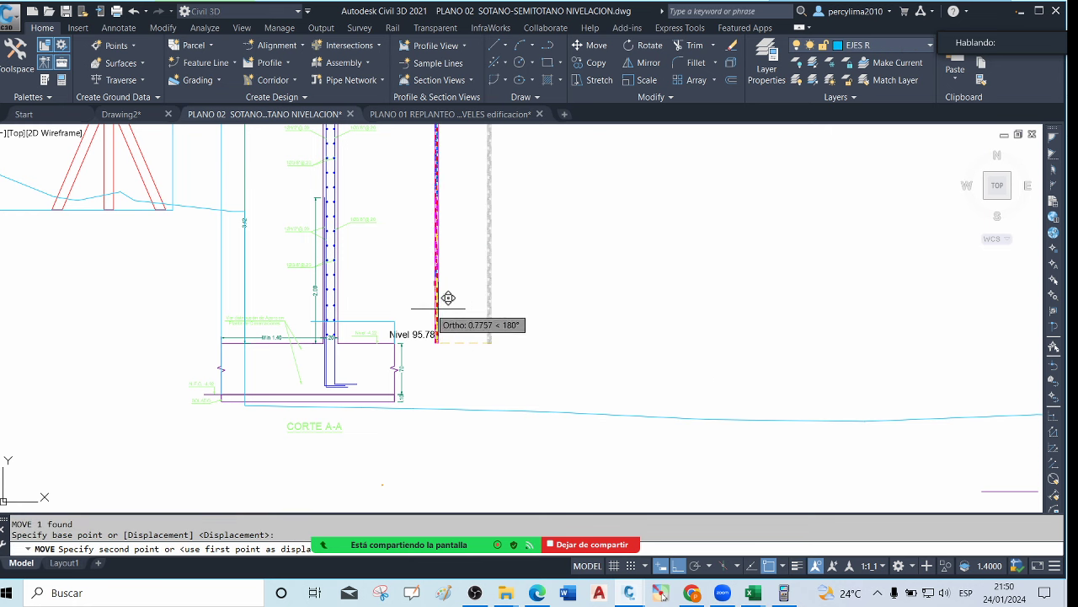
scroll(421, 308, "up", 4)
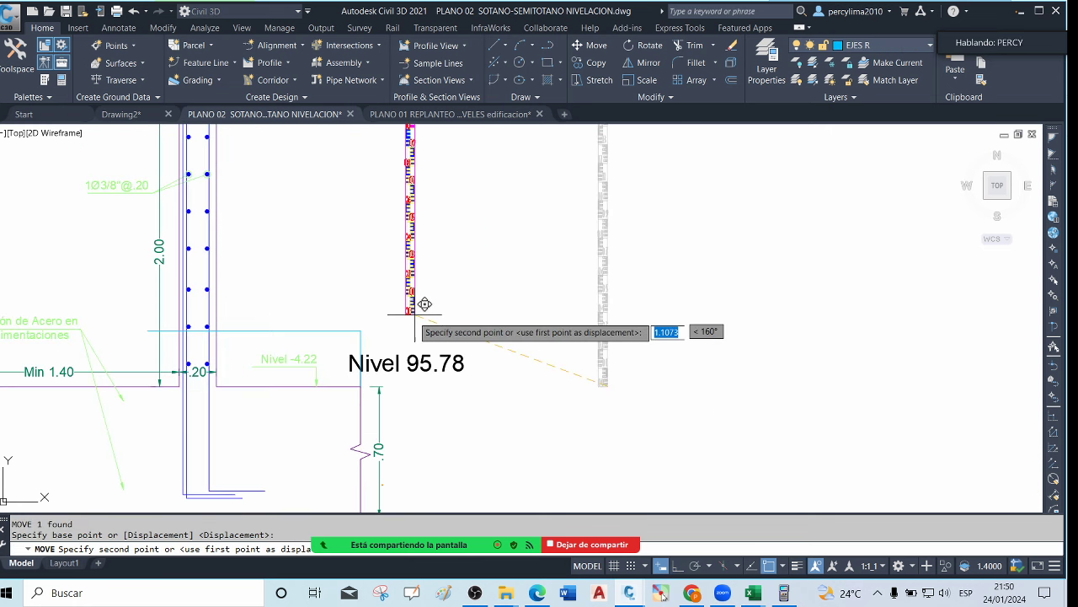
key("F8")
left_click(365, 316)
scroll(544, 379, "down", 6)
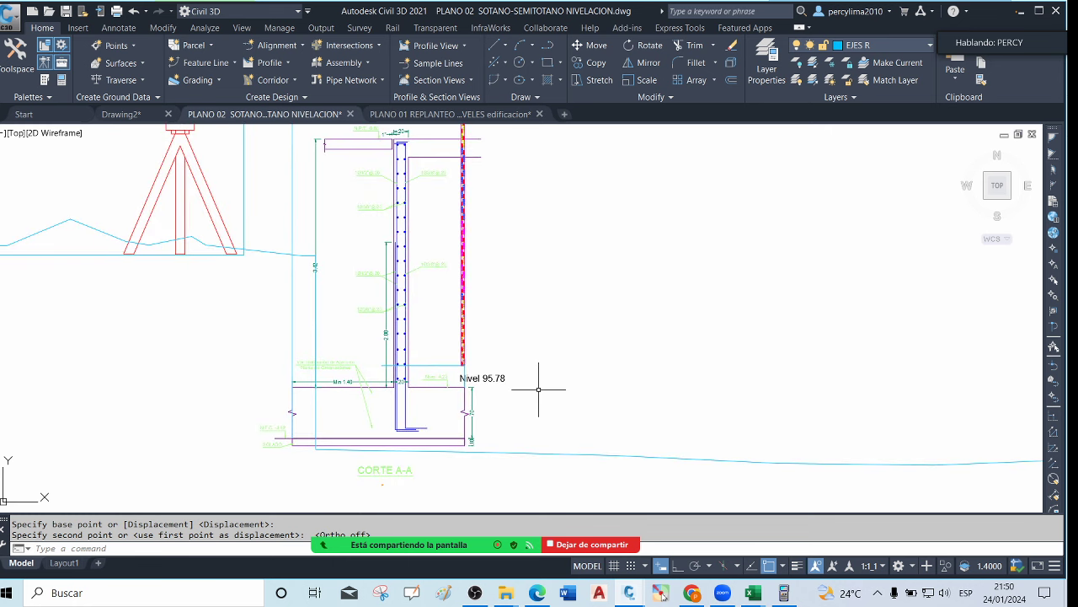
scroll(480, 222, "up", 4)
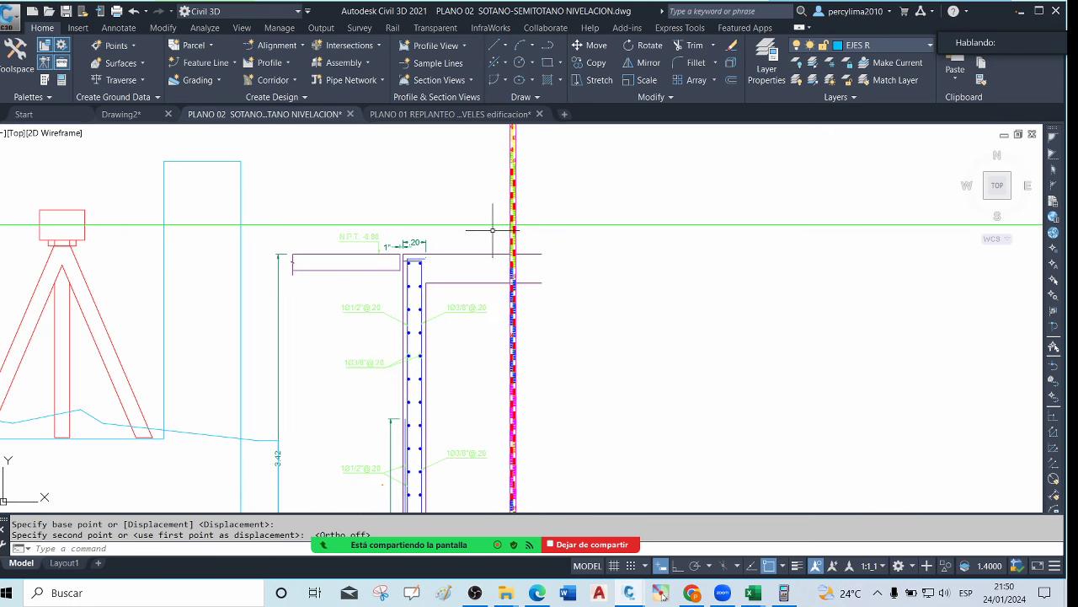
scroll(506, 228, "down", 5)
scroll(534, 384, "up", 6)
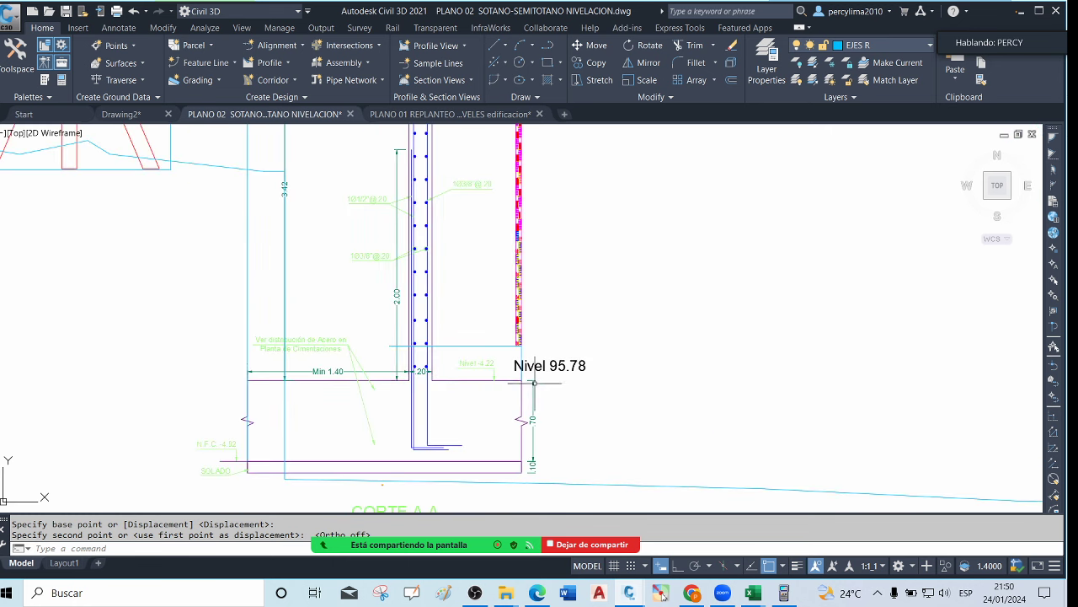
scroll(534, 384, "up", 3)
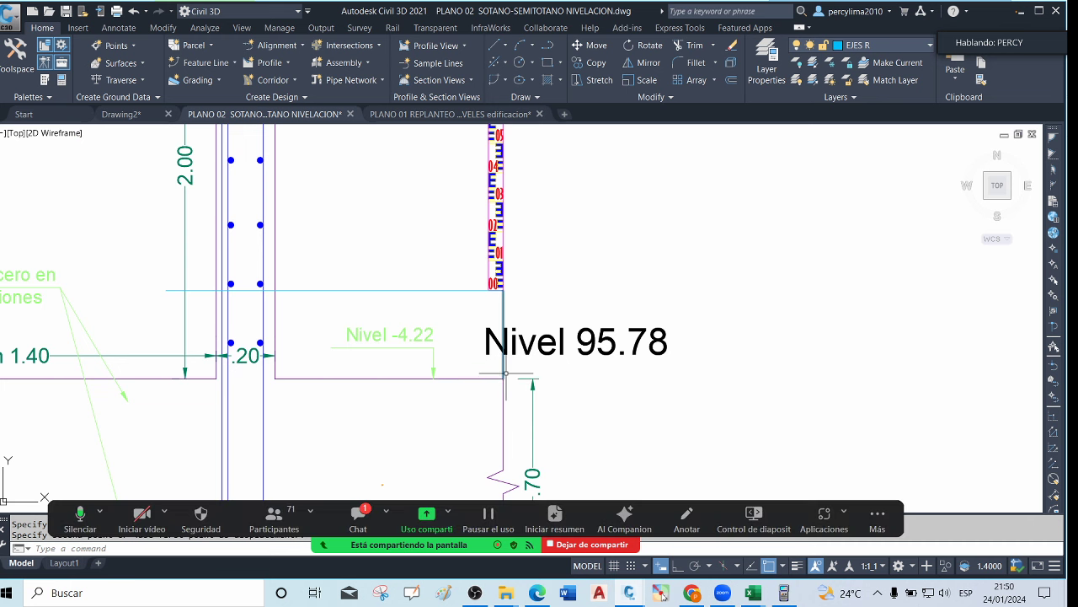
scroll(506, 374, "down", 2)
scroll(506, 376, "down", 3)
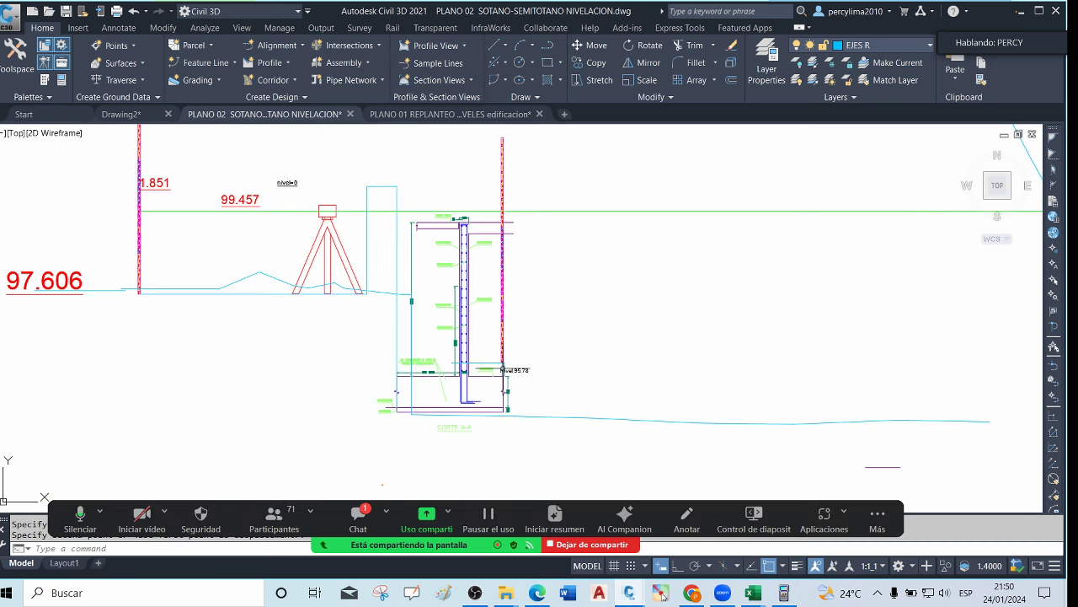
scroll(502, 228, "up", 3)
scroll(501, 229, "up", 2)
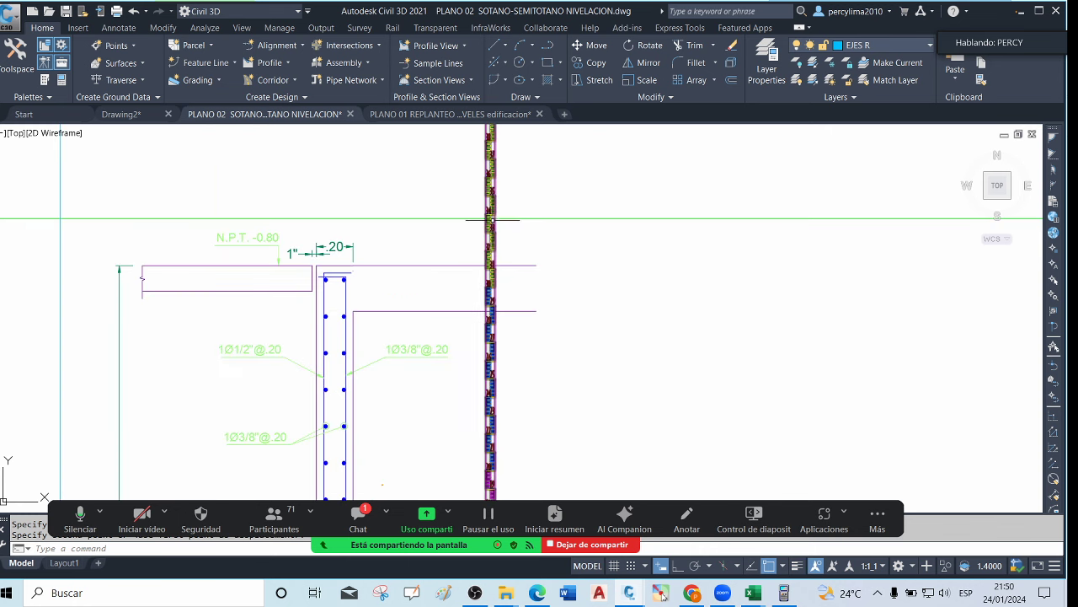
scroll(491, 217, "up", 1)
scroll(490, 220, "down", 3)
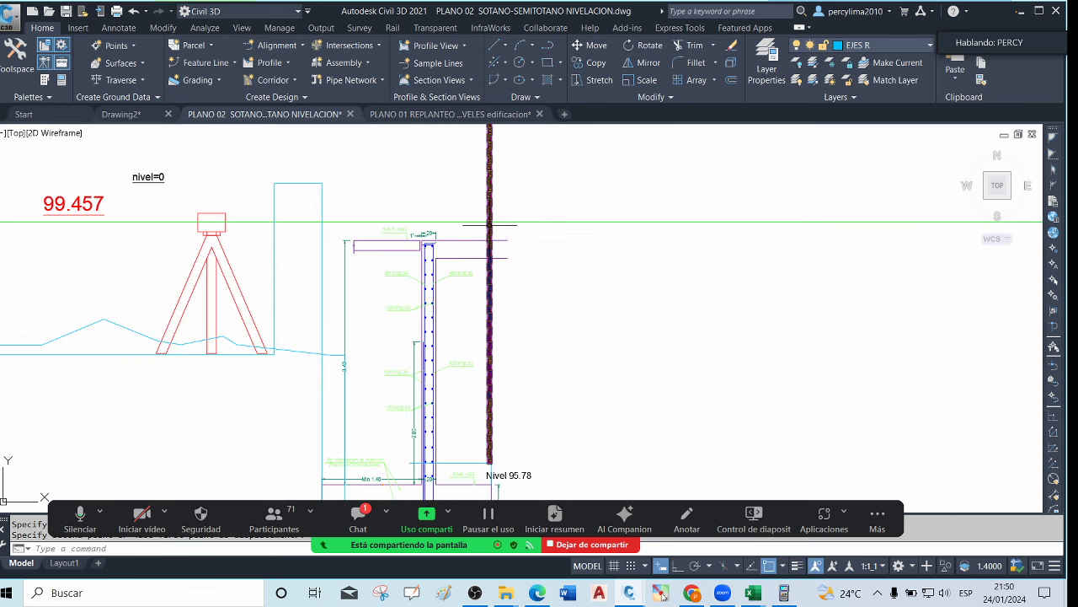
scroll(488, 229, "down", 4)
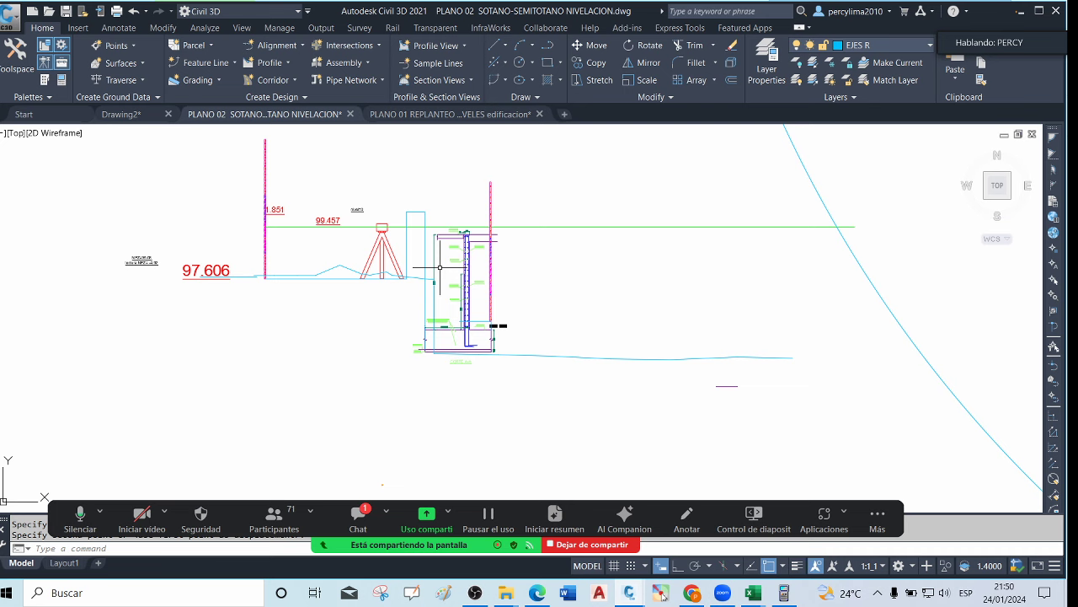
left_click(358, 516)
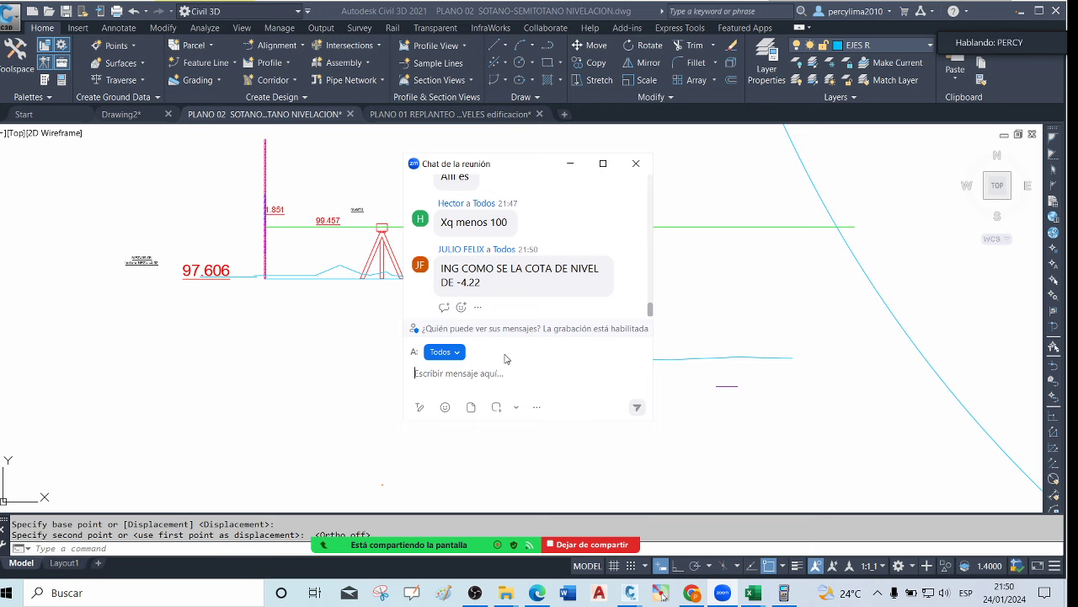
left_click(571, 164)
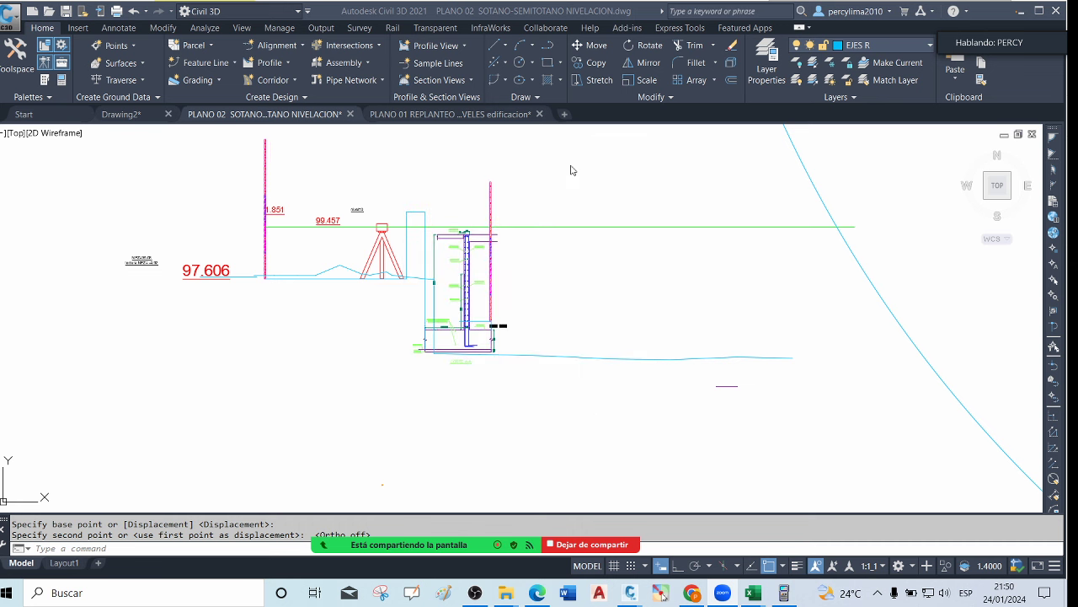
scroll(517, 336, "up", 8)
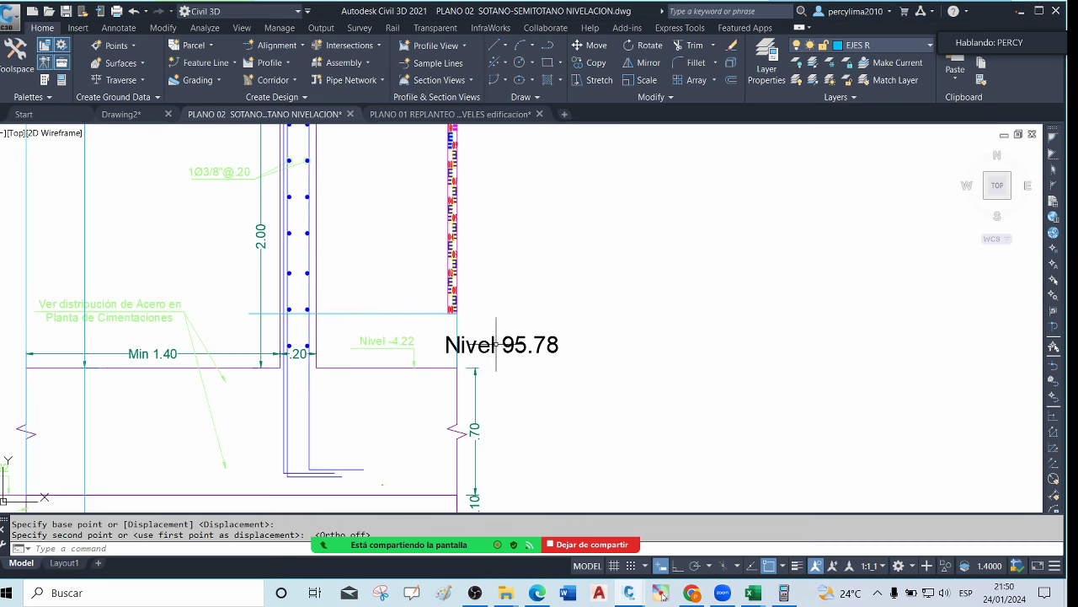
Hide the Zoom chat and zoom onto CORTE A-A with its Nivel 95.78 label
scroll(423, 350, "down", 4)
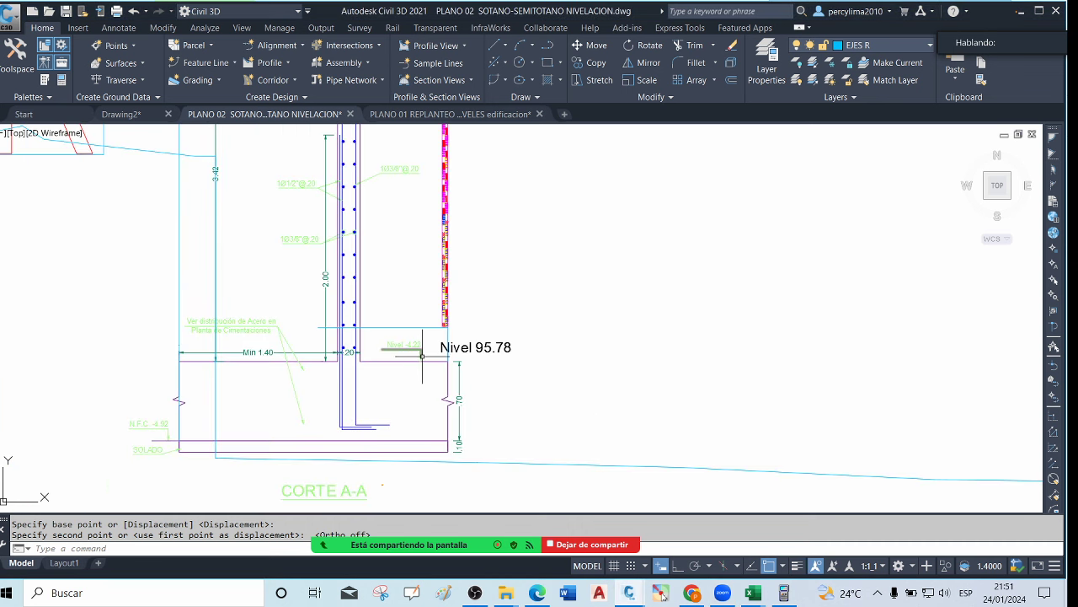
scroll(403, 333, "up", 4)
scroll(408, 338, "down", 2)
scroll(392, 367, "up", 4)
scroll(402, 379, "down", 2)
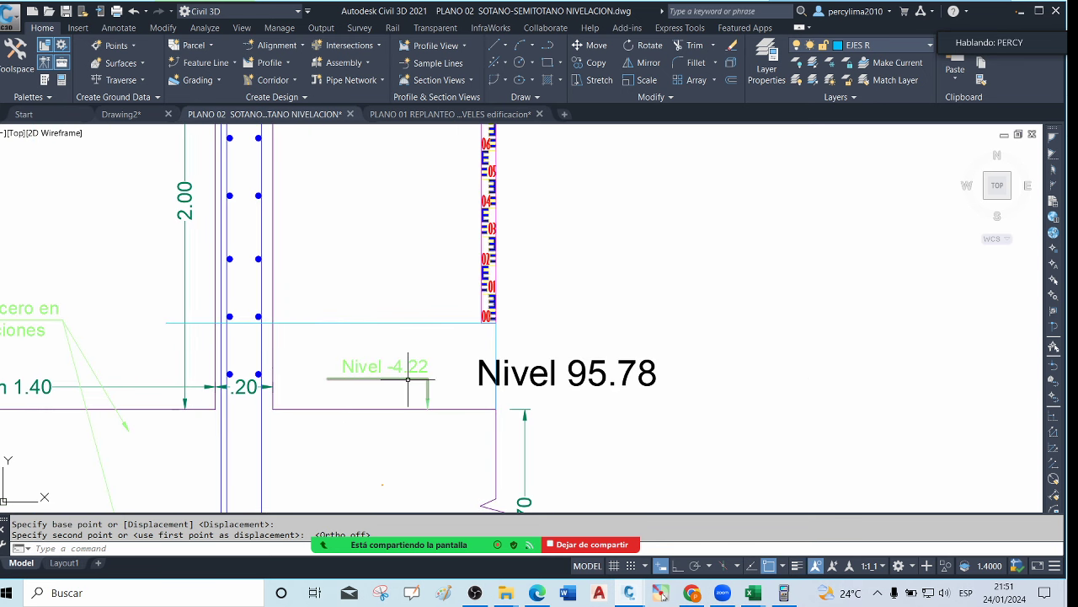
left_click(375, 520)
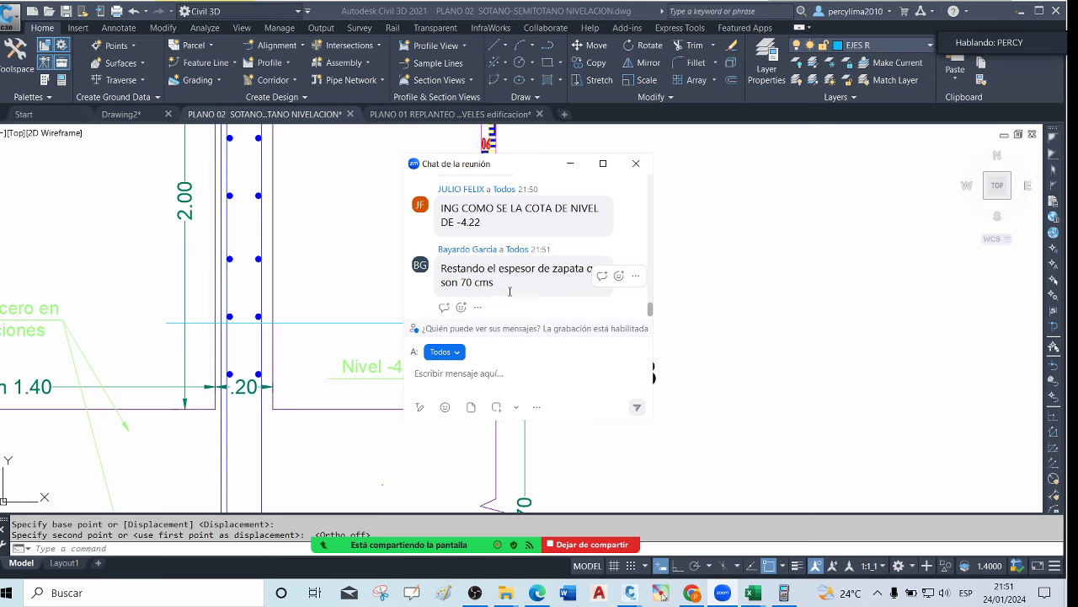
left_click(572, 166)
scroll(483, 327, "down", 3)
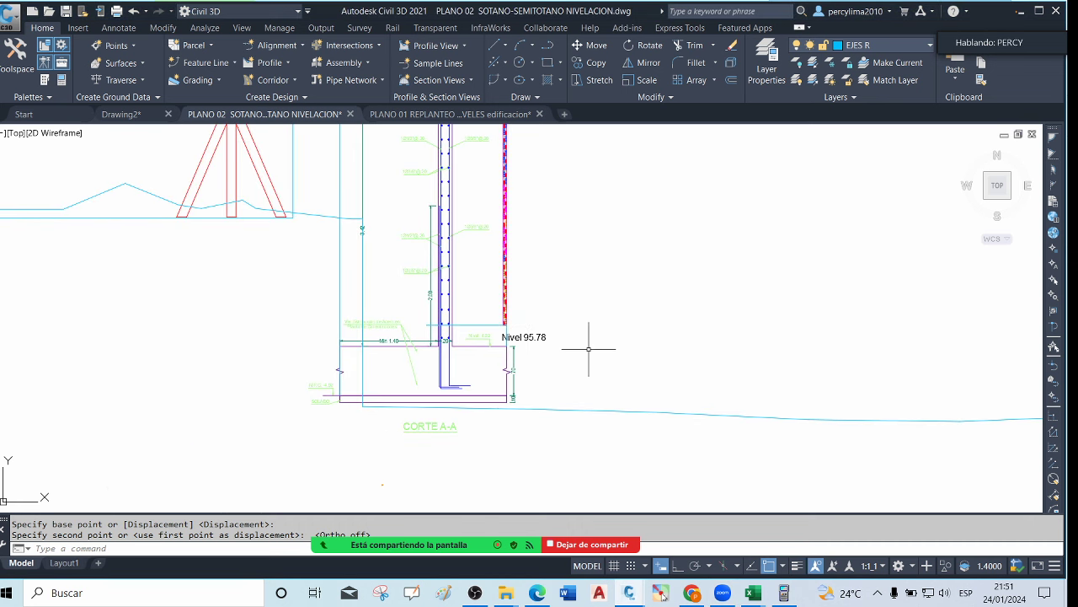
scroll(499, 370, "up", 2)
scroll(540, 309, "up", 2)
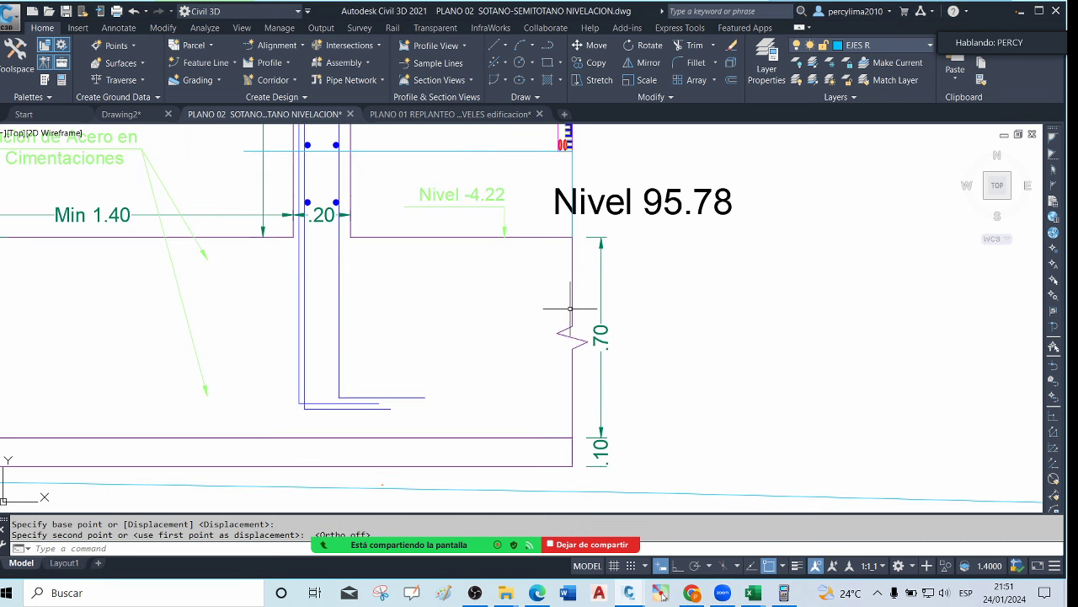
scroll(537, 295, "down", 2)
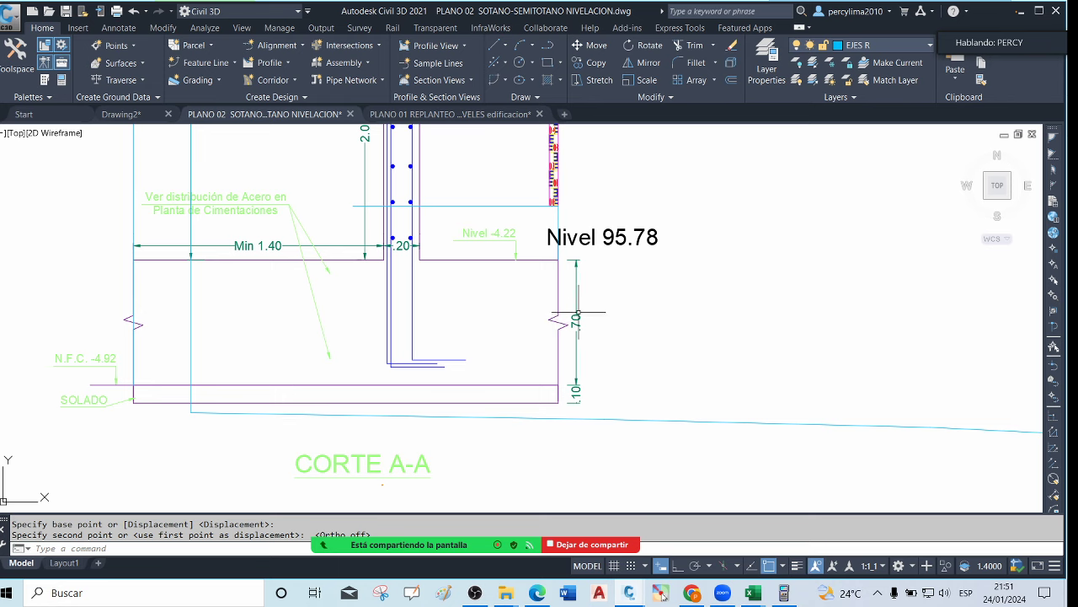
scroll(576, 319, "up", 2)
scroll(575, 320, "down", 3)
scroll(472, 273, "up", 3)
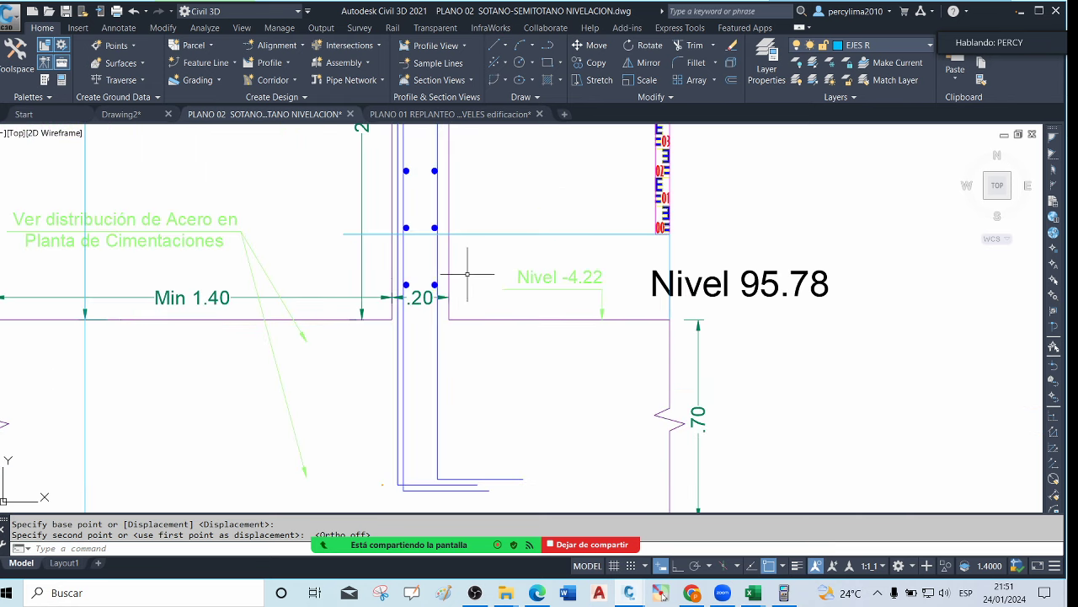
scroll(481, 210, "down", 2)
scroll(460, 248, "down", 2)
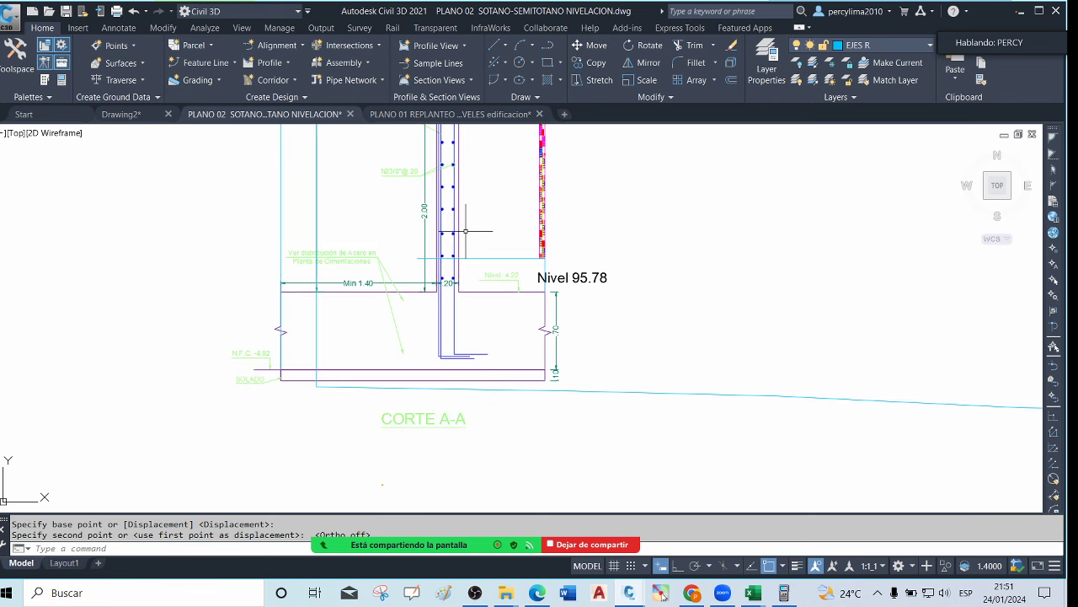
scroll(466, 230, "up", 2)
middle_click_drag(466, 231, 472, 289)
scroll(523, 310, "down", 2)
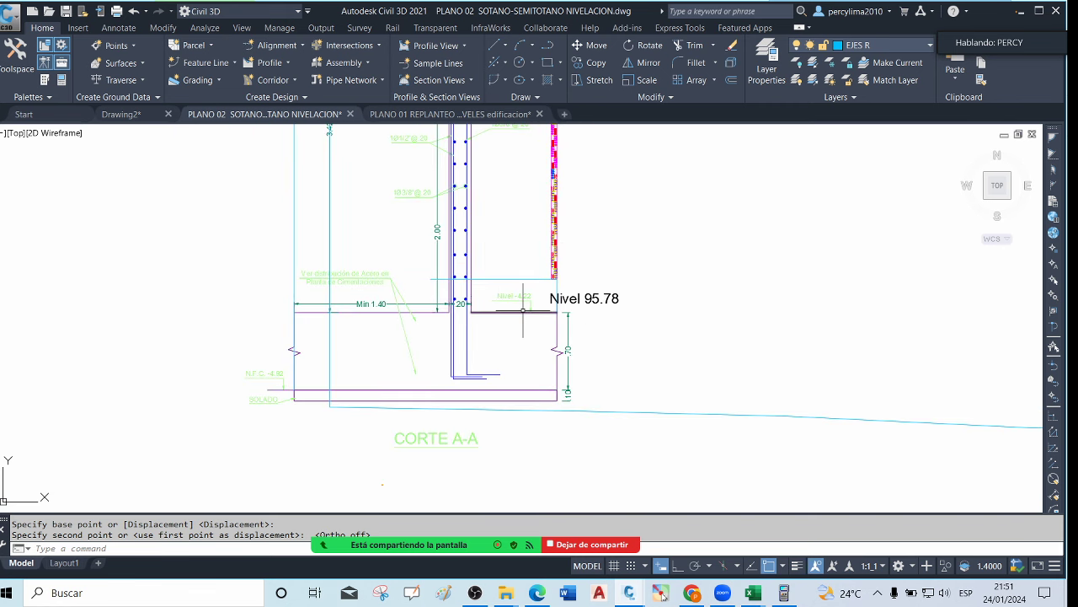
scroll(523, 310, "up", 1)
scroll(487, 335, "down", 3)
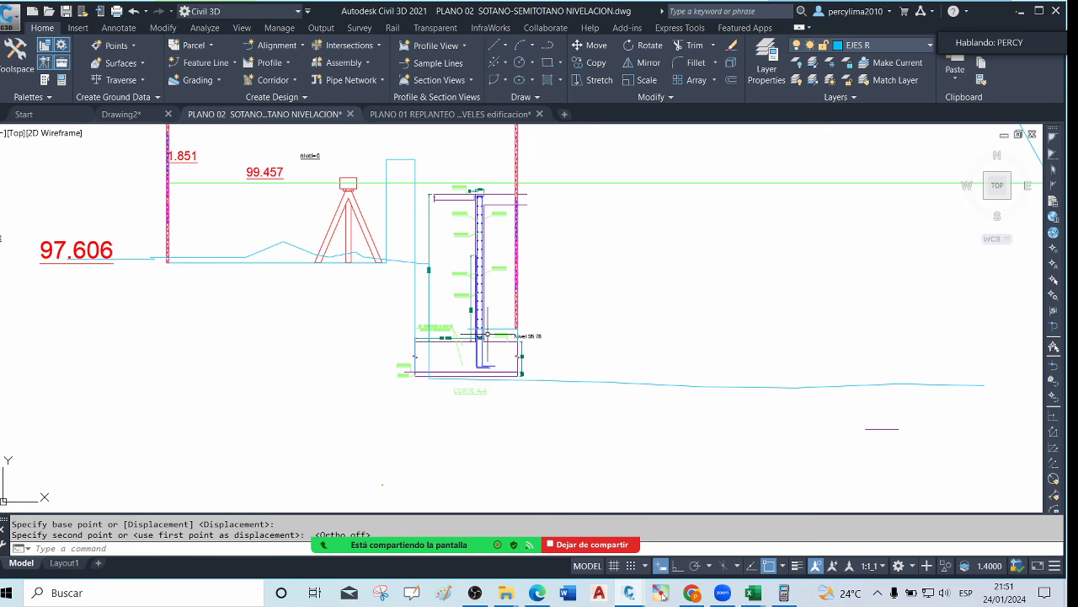
scroll(487, 335, "up", 3)
scroll(497, 344, "down", 3)
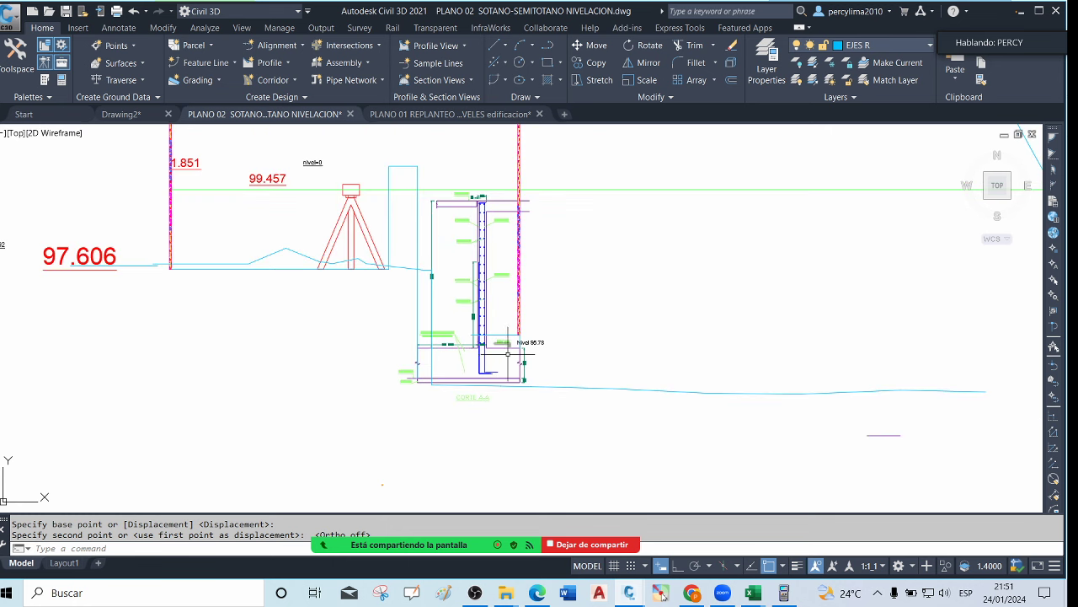
scroll(509, 353, "up", 3)
scroll(488, 344, "down", 2)
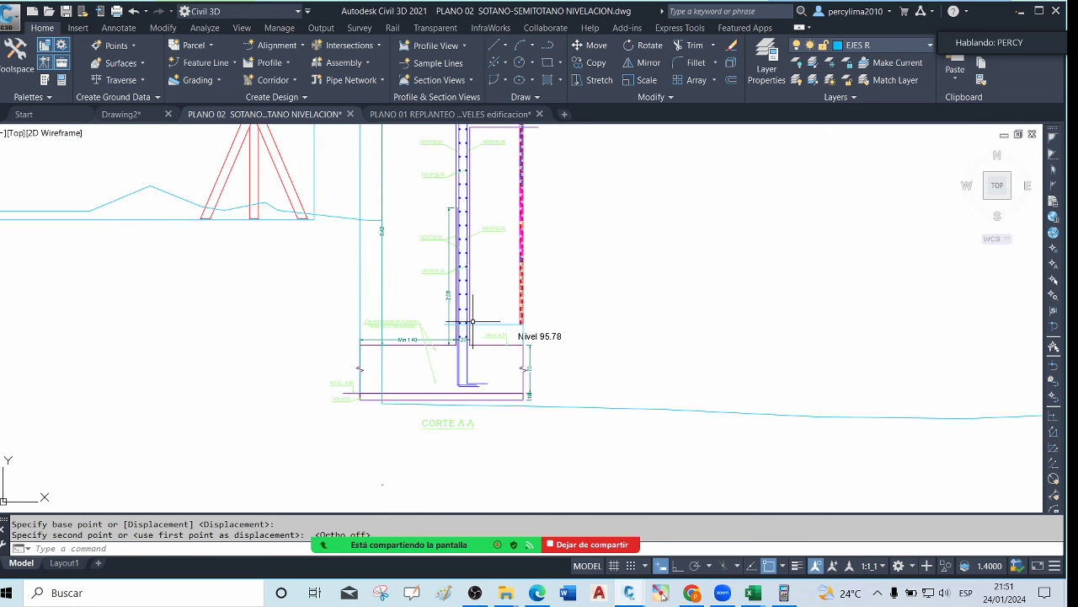
scroll(472, 321, "down", 2)
scroll(474, 205, "up", 3)
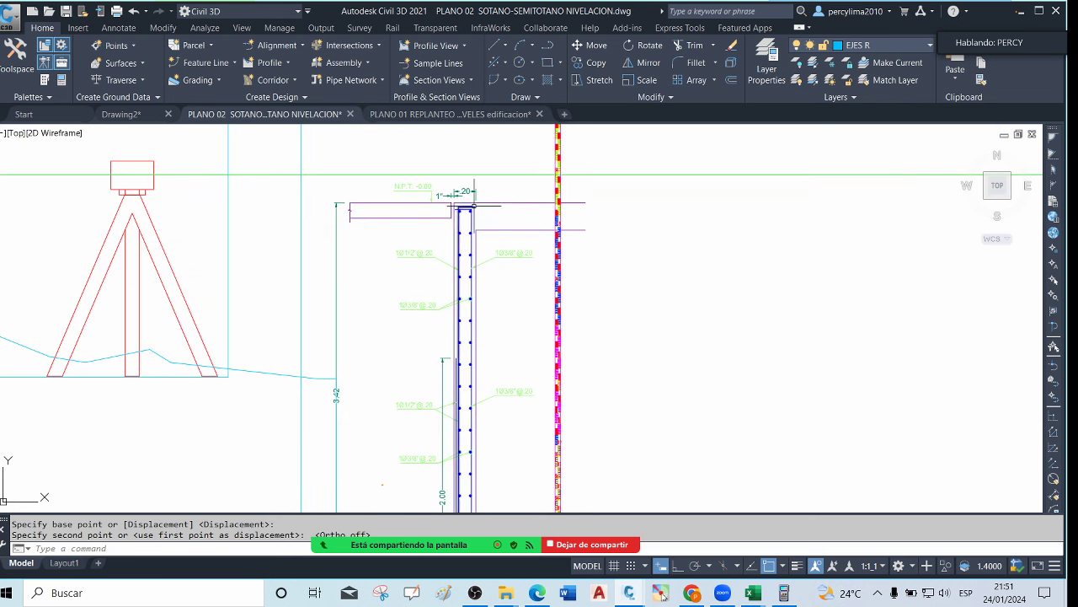
scroll(474, 204, "up", 3)
scroll(477, 241, "down", 3)
scroll(420, 260, "up", 4)
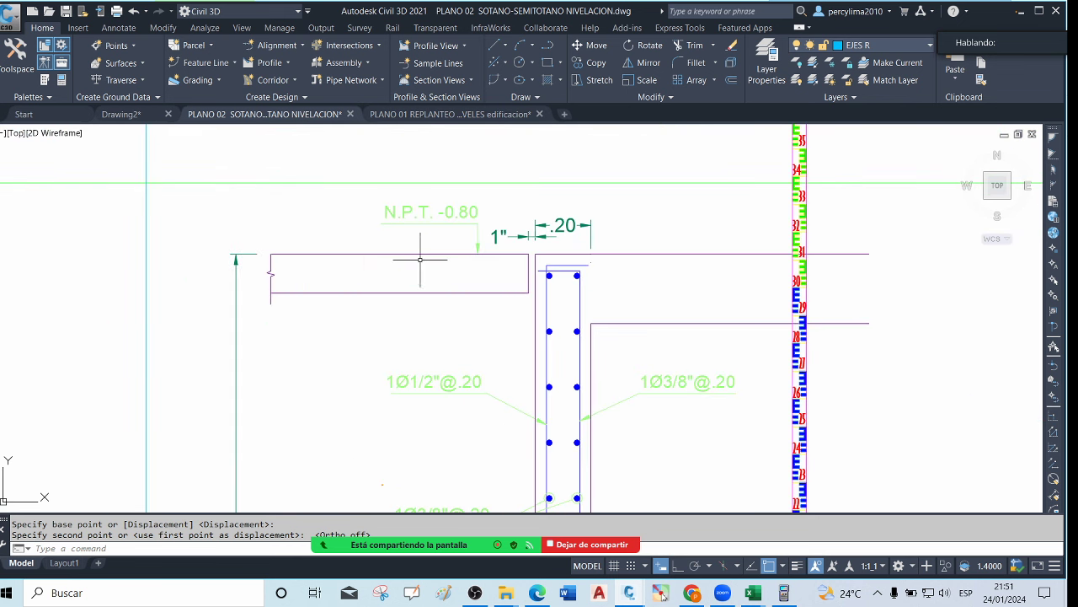
scroll(450, 266, "down", 2)
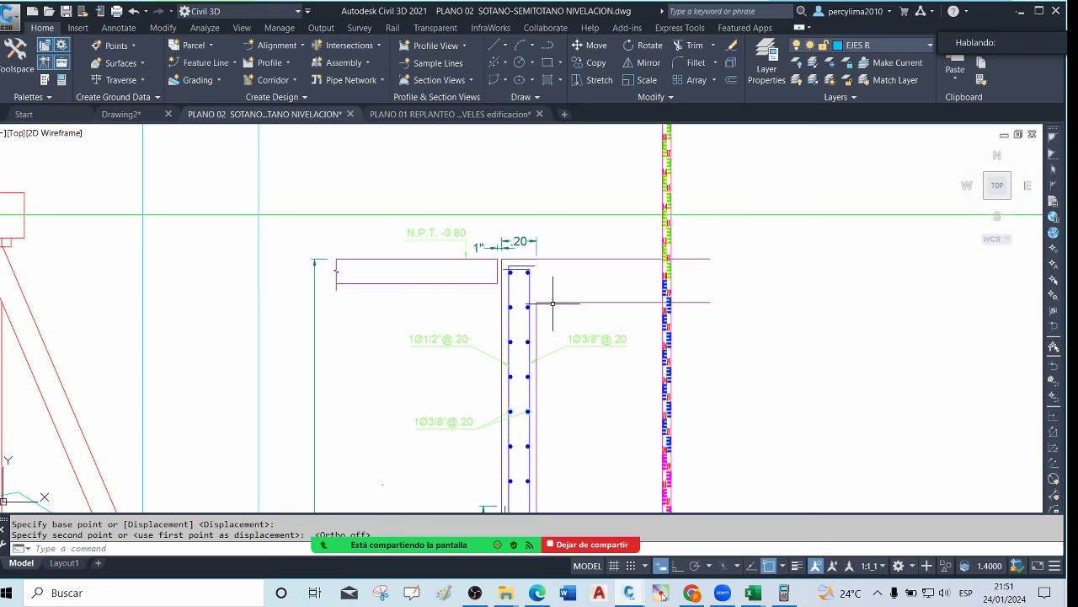
scroll(455, 252, "up", 1)
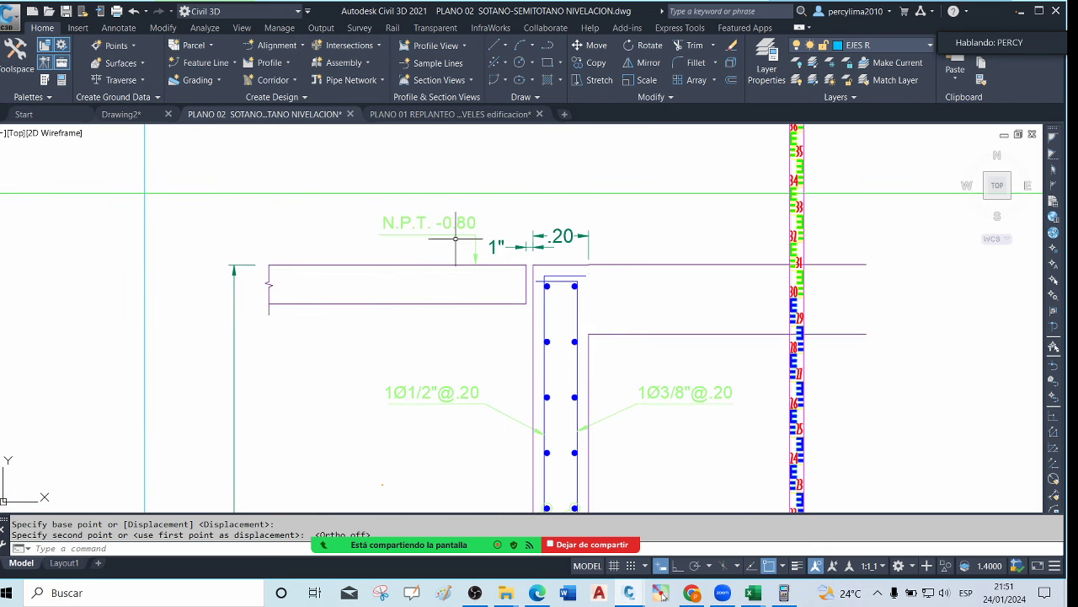
scroll(454, 245, "down", 3)
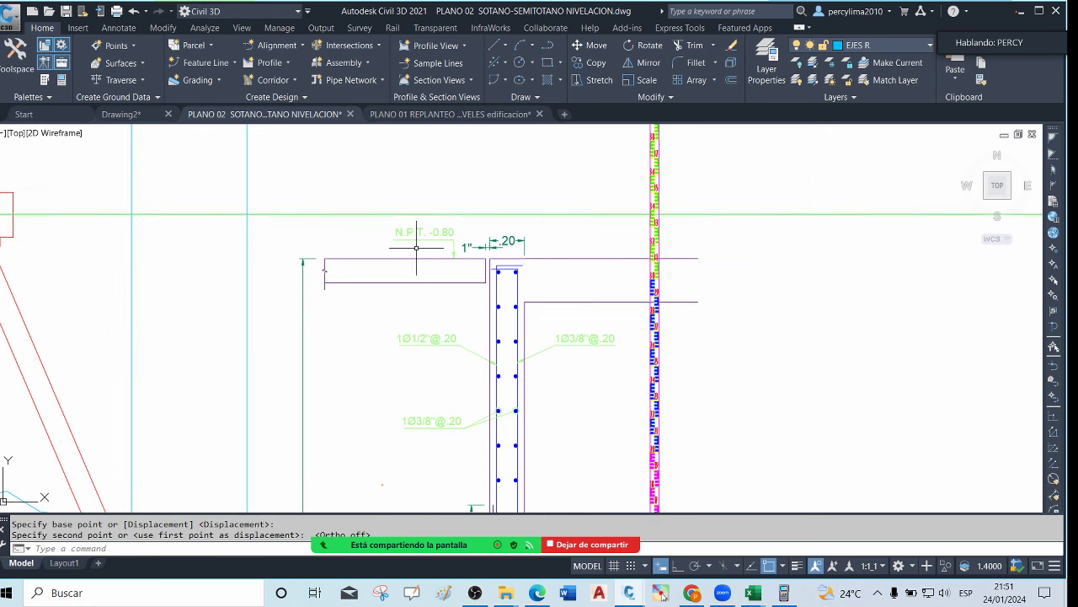
scroll(438, 236, "up", 4)
scroll(417, 232, "down", 2)
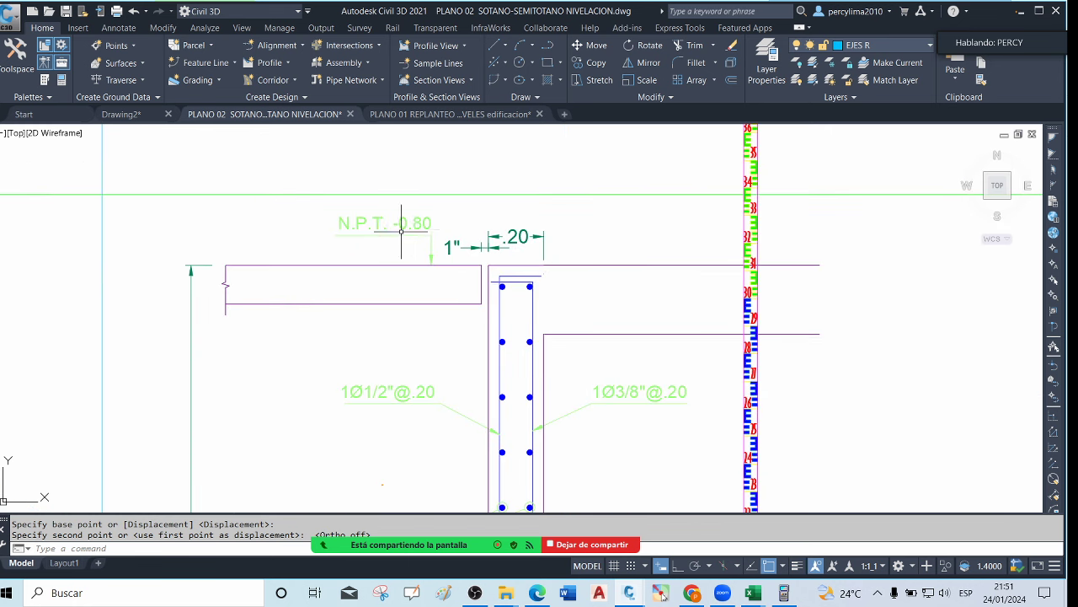
scroll(453, 239, "down", 2)
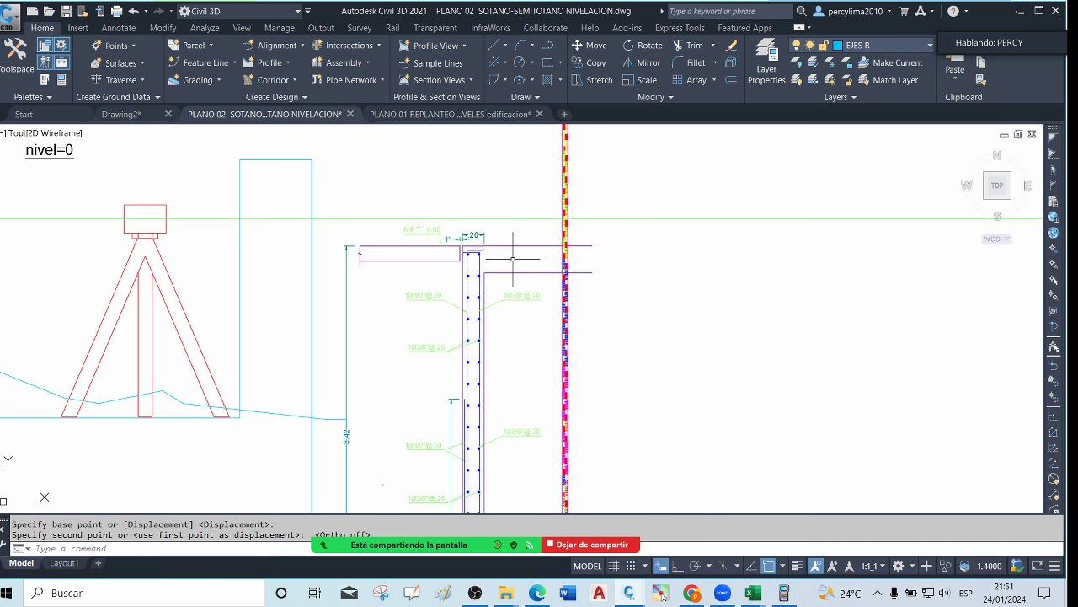
scroll(513, 258, "up", 3)
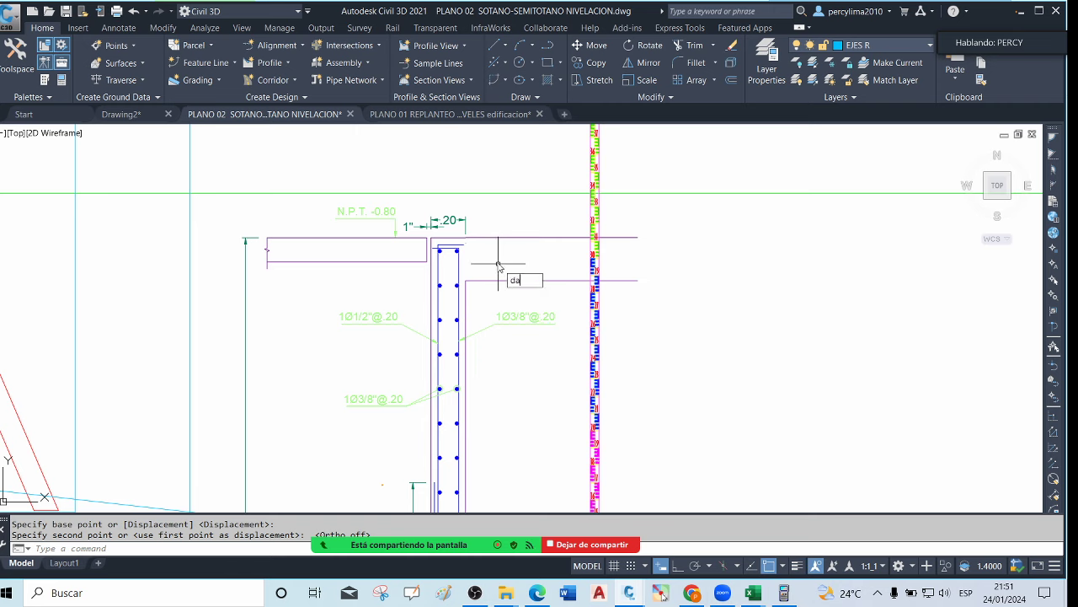
Add a vertical .25 aligned dimension for the step at the wall top beside the staff
type("l")
key("Return")
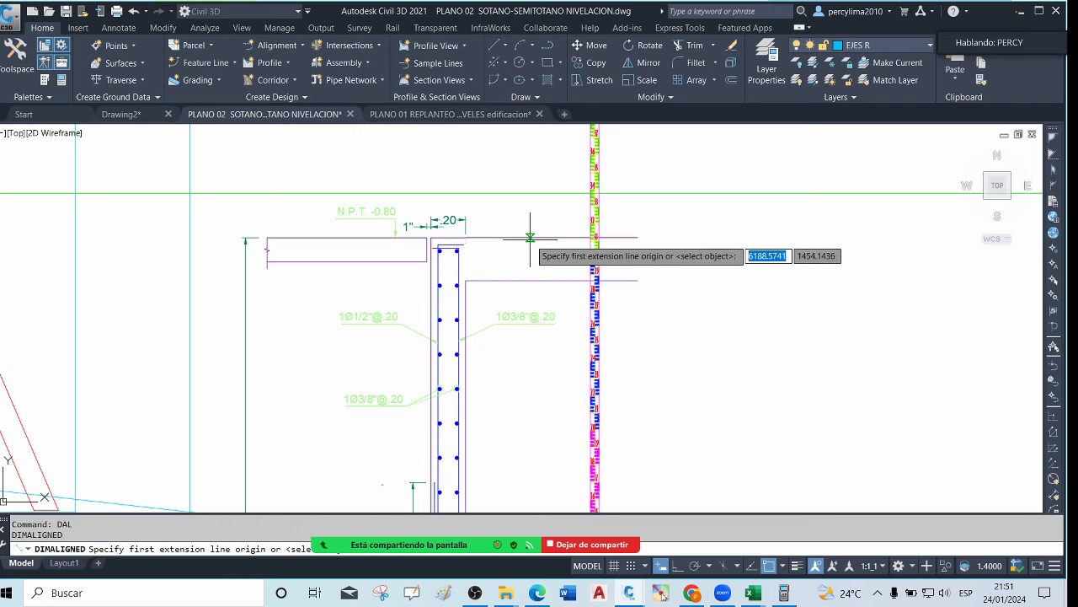
left_click(530, 238)
left_click(529, 280)
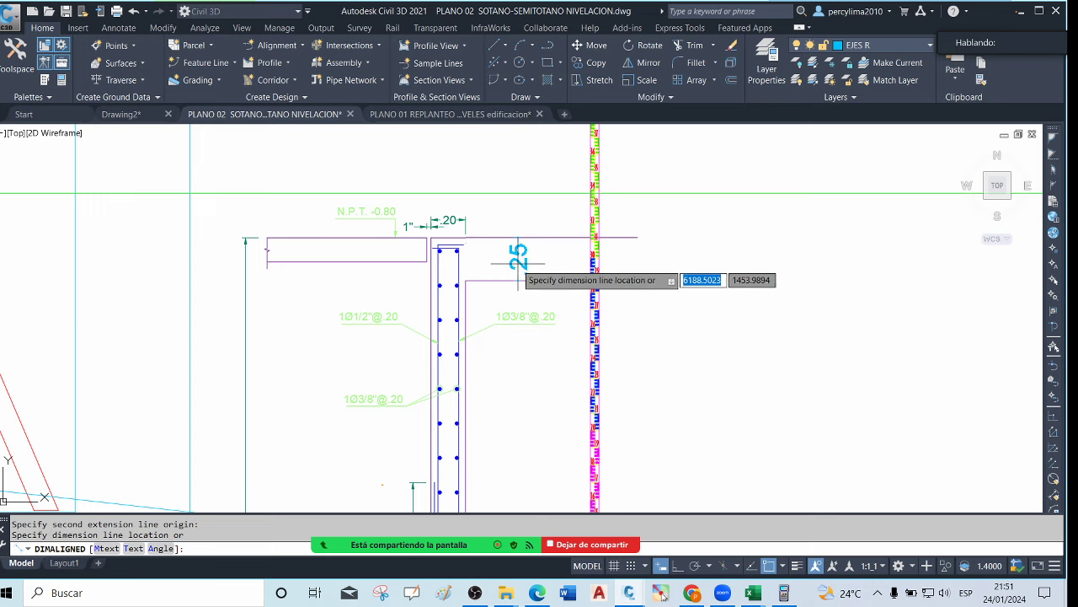
left_click(522, 264)
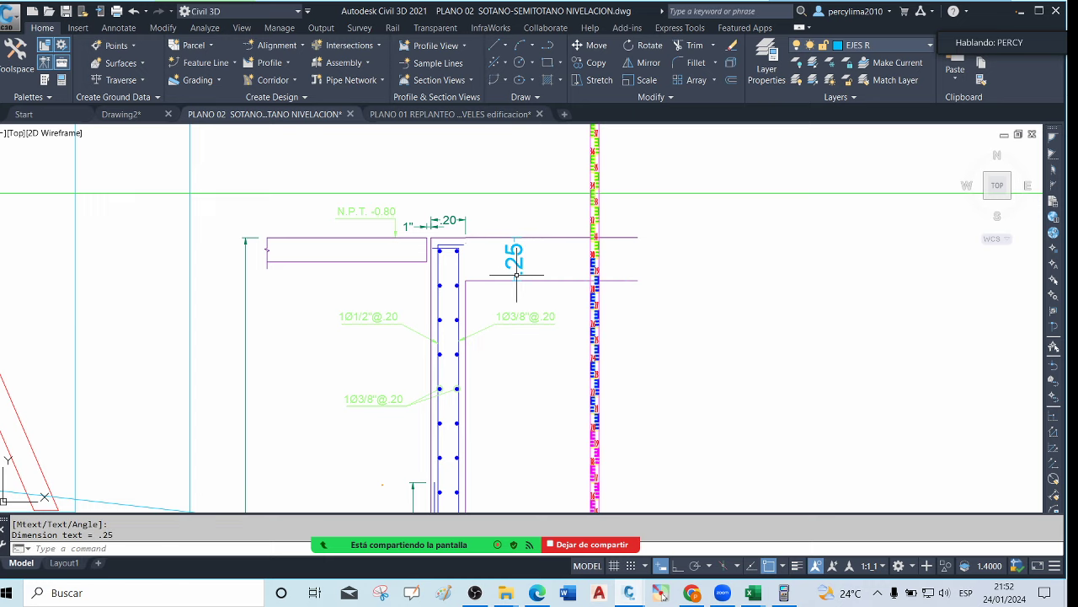
scroll(517, 274, "down", 2)
scroll(516, 269, "up", 5)
scroll(518, 265, "down", 3)
scroll(521, 257, "up", 4)
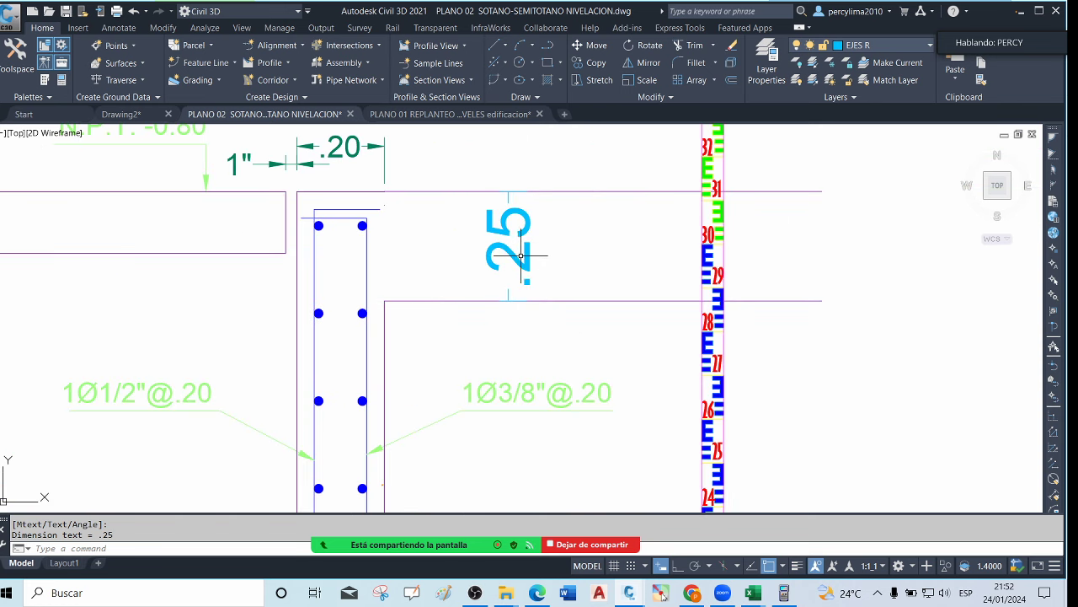
scroll(521, 256, "down", 8)
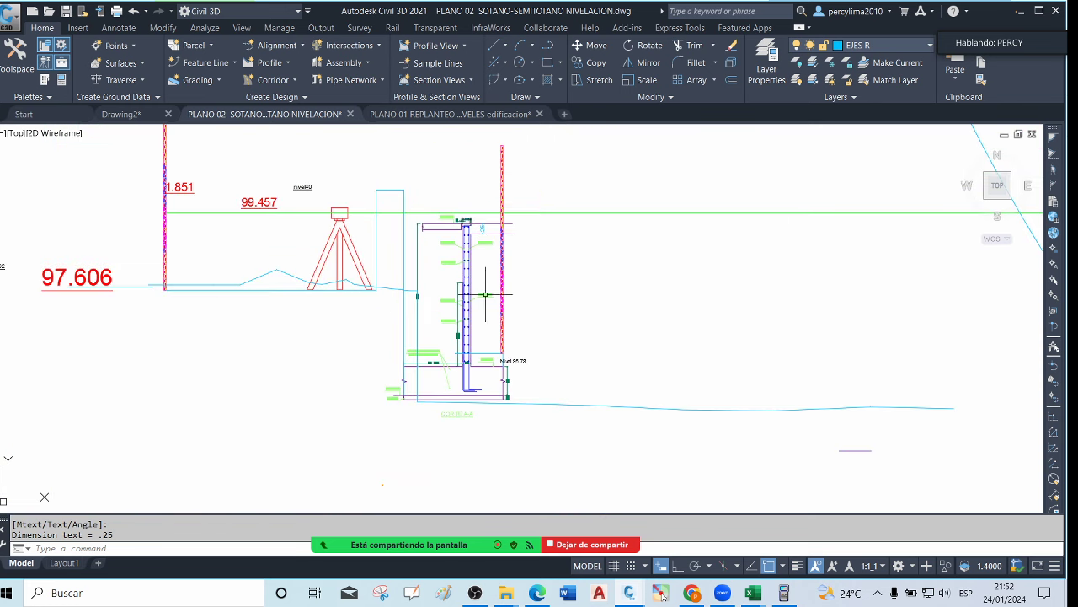
scroll(486, 295, "up", 5)
scroll(426, 310, "up", 3)
scroll(426, 353, "down", 3)
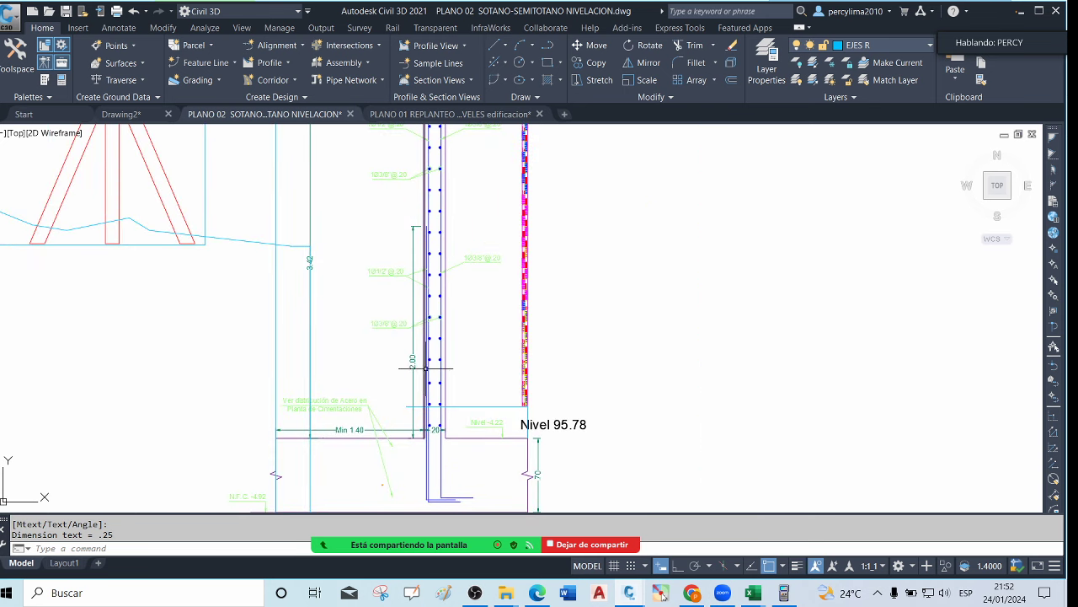
scroll(425, 369, "up", 1)
scroll(446, 362, "down", 4)
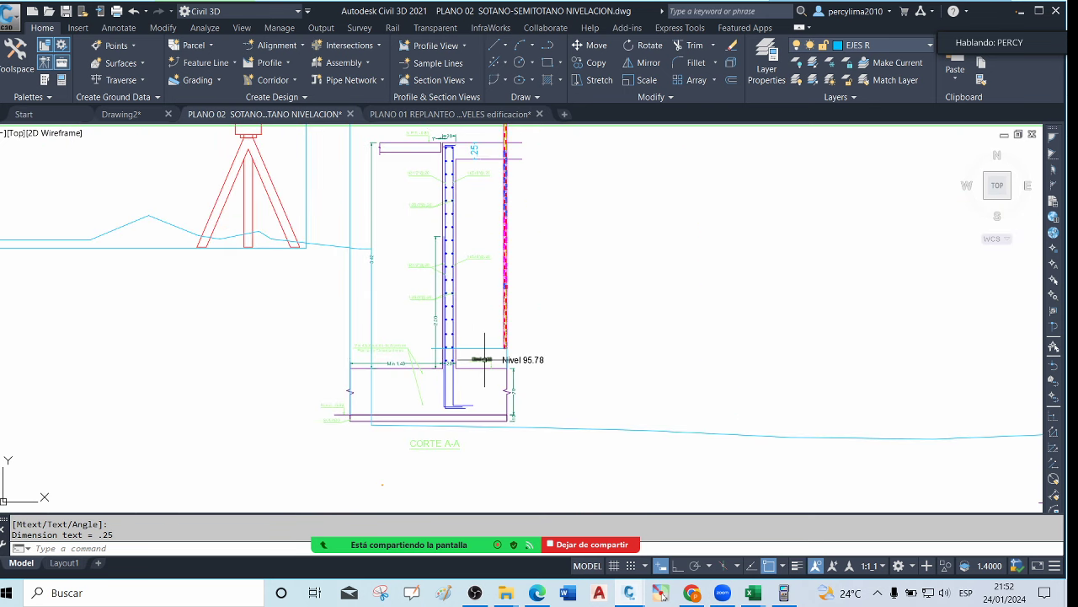
scroll(497, 291, "up", 2)
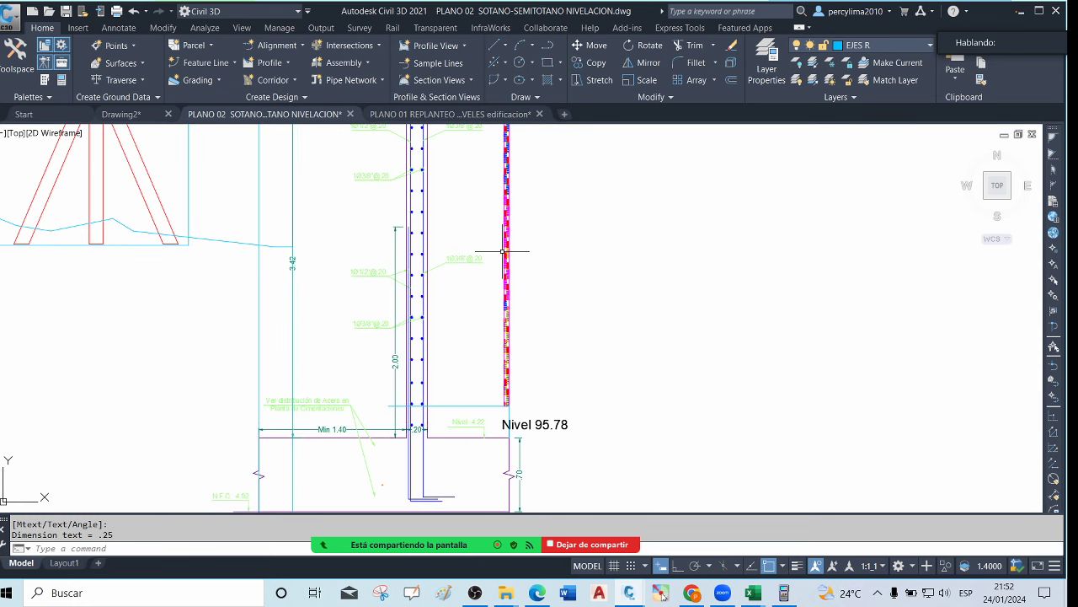
scroll(474, 318, "down", 2)
Add a 3.17 aligned dimension from the wall base up to the wall top beside the staff
type("l")
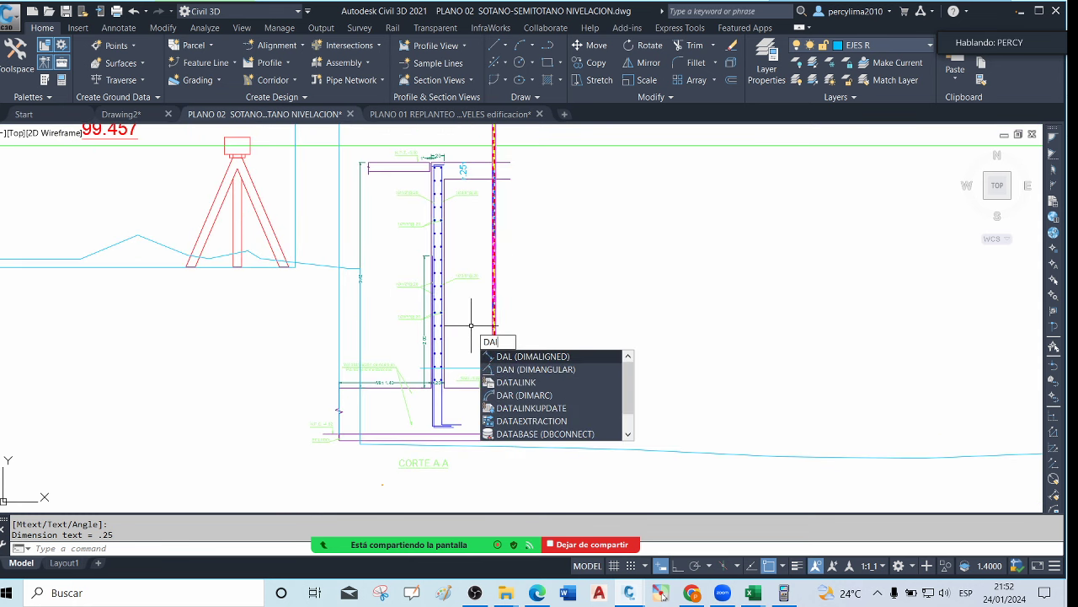
key("Return")
scroll(472, 328, "up", 2)
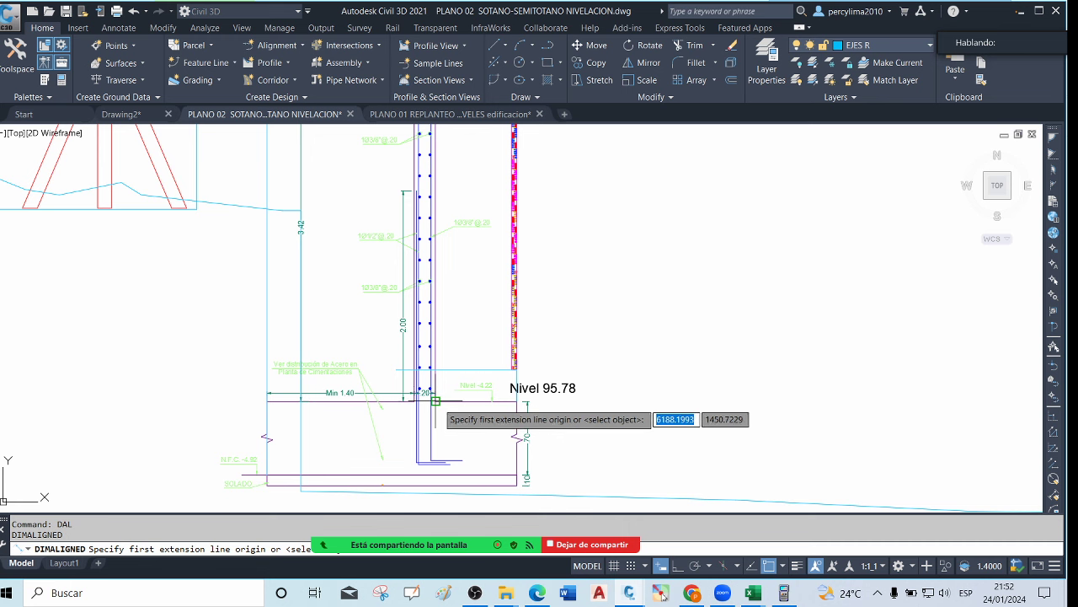
left_click(445, 401)
scroll(449, 346, "down", 2)
scroll(451, 185, "up", 3)
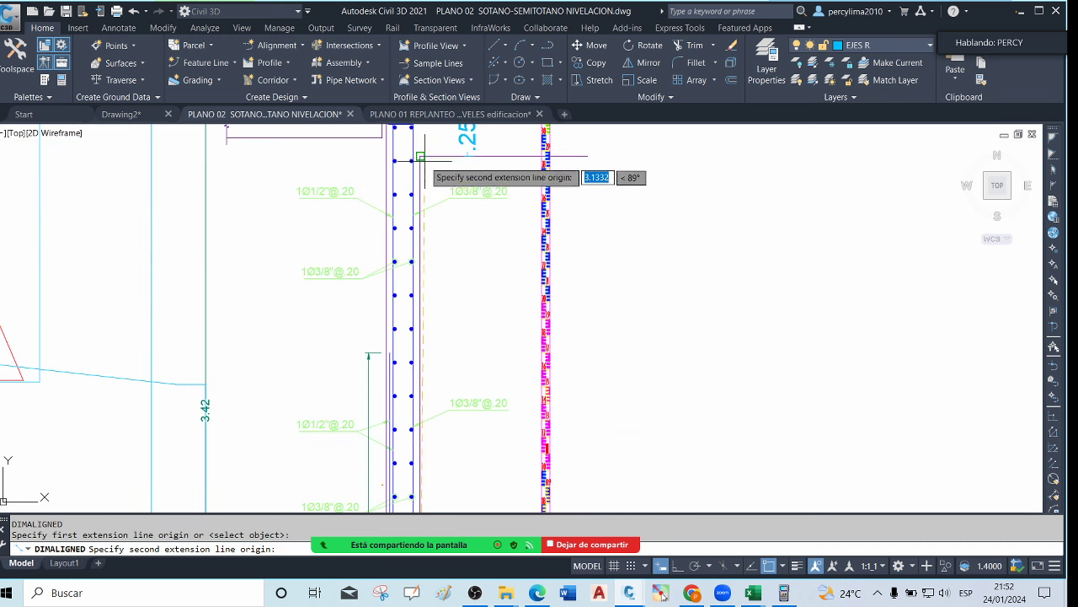
left_click(419, 158)
left_click(609, 237)
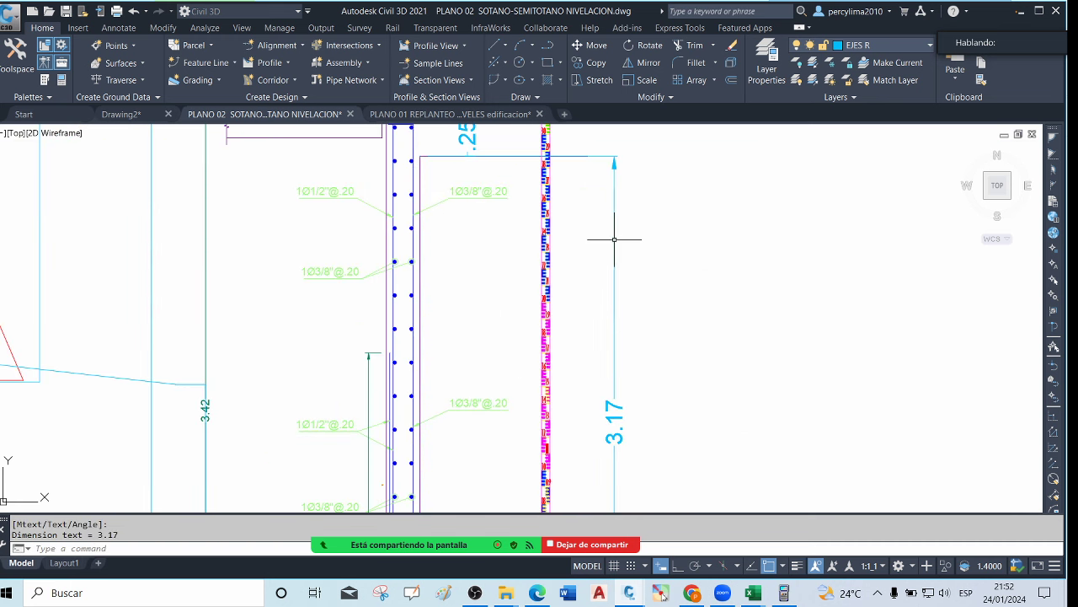
scroll(607, 286, "down", 3)
scroll(587, 341, "up", 2)
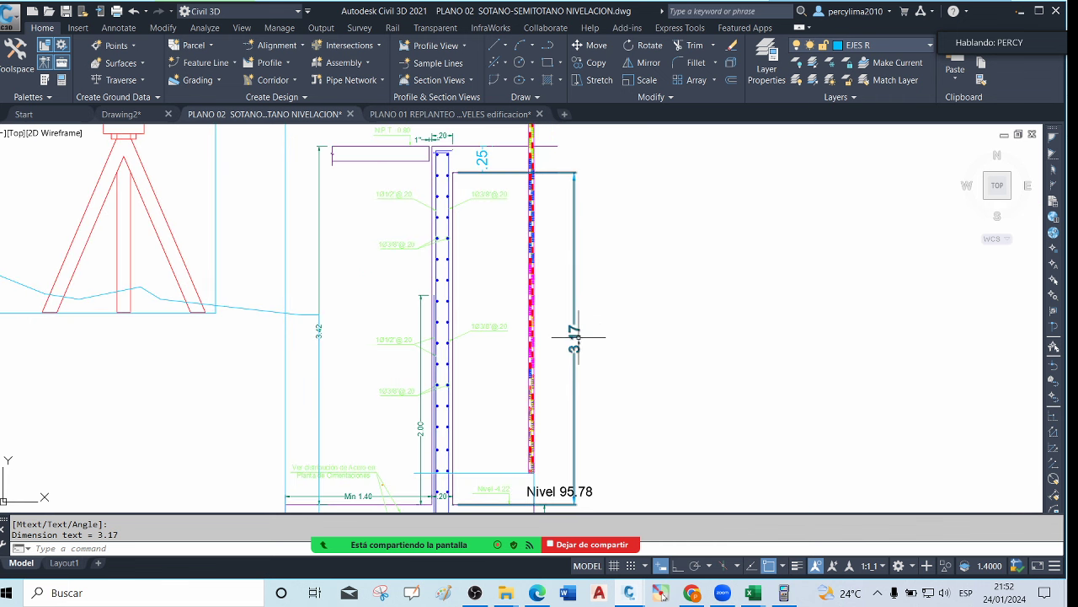
scroll(572, 330, "down", 3)
scroll(551, 346, "up", 3)
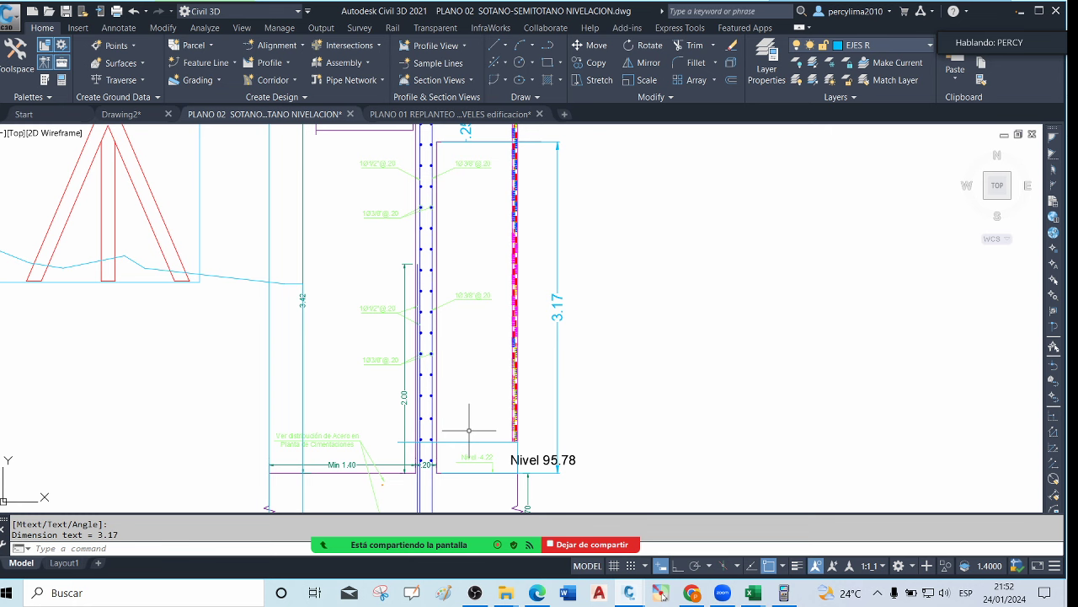
scroll(498, 462, "up", 4)
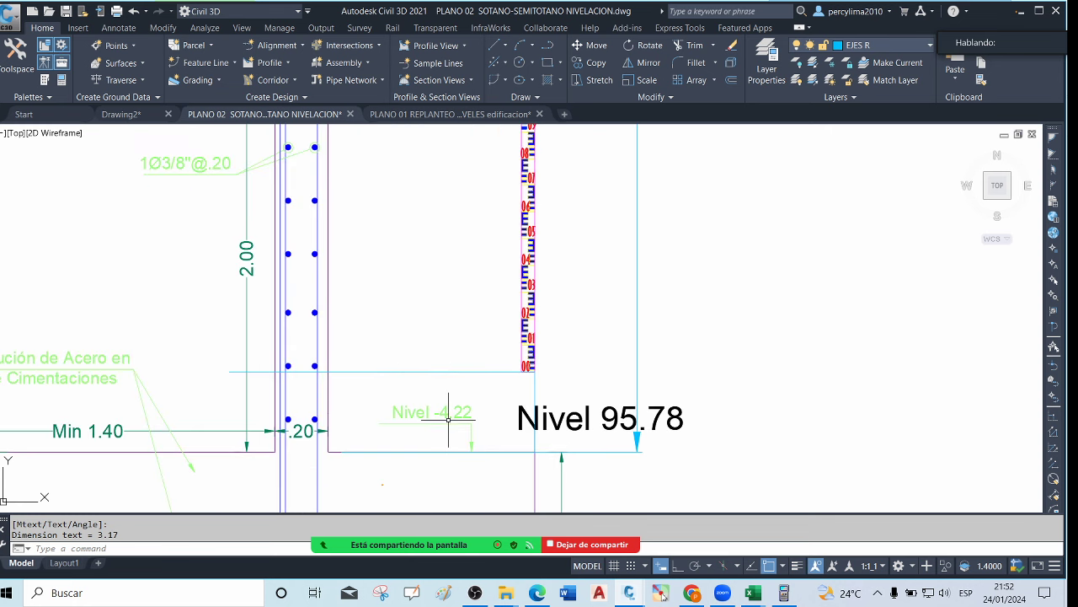
Compute 4.22 minus 1 (3.22) on the fx-9860 emulator, then close it
left_click(784, 592)
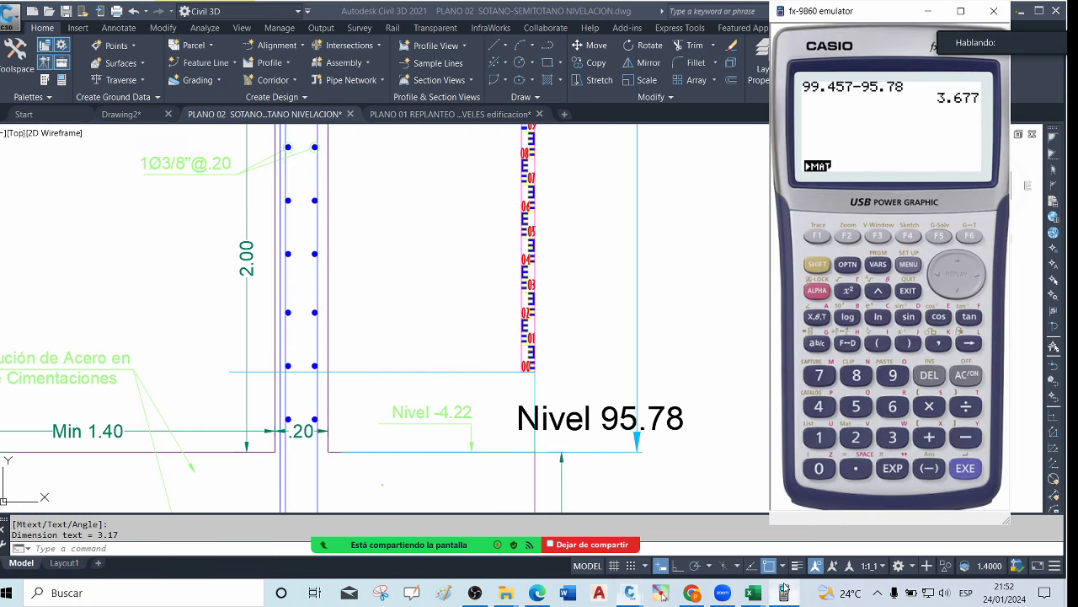
left_click(967, 375)
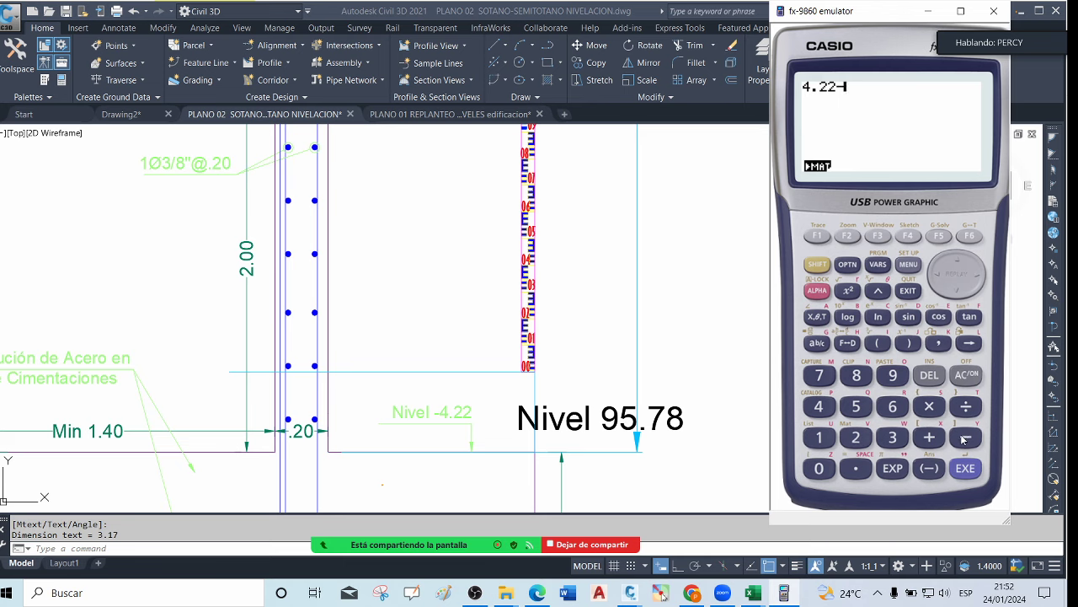
left_click(822, 436)
left_click(385, 327)
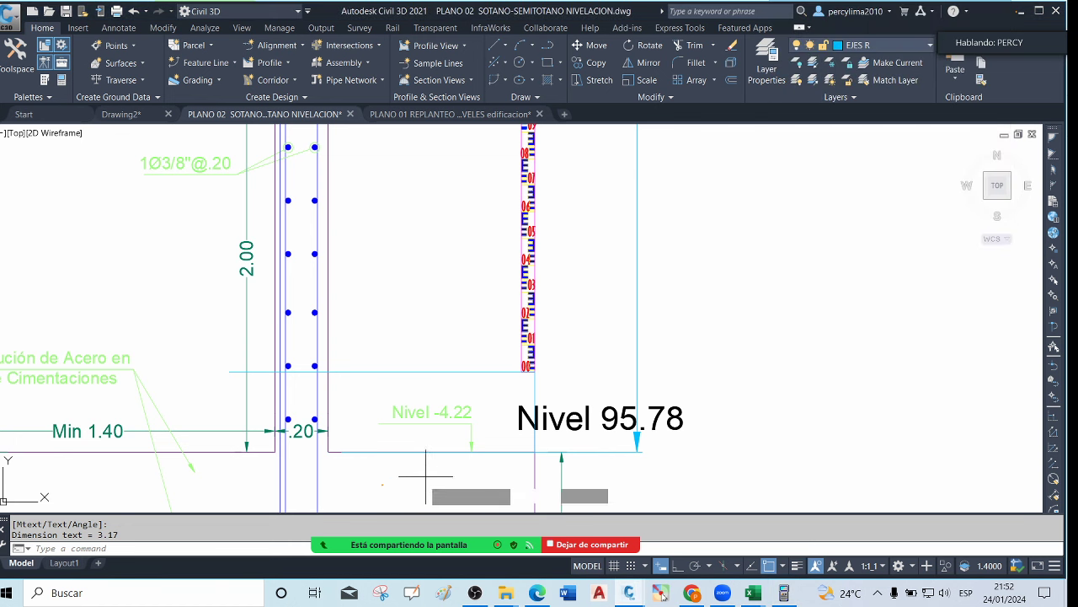
With Ortho on, draw a 1-unit vertical line from the floor and a short horizontal tick at its top
type("l")
key("Return")
left_click(387, 452)
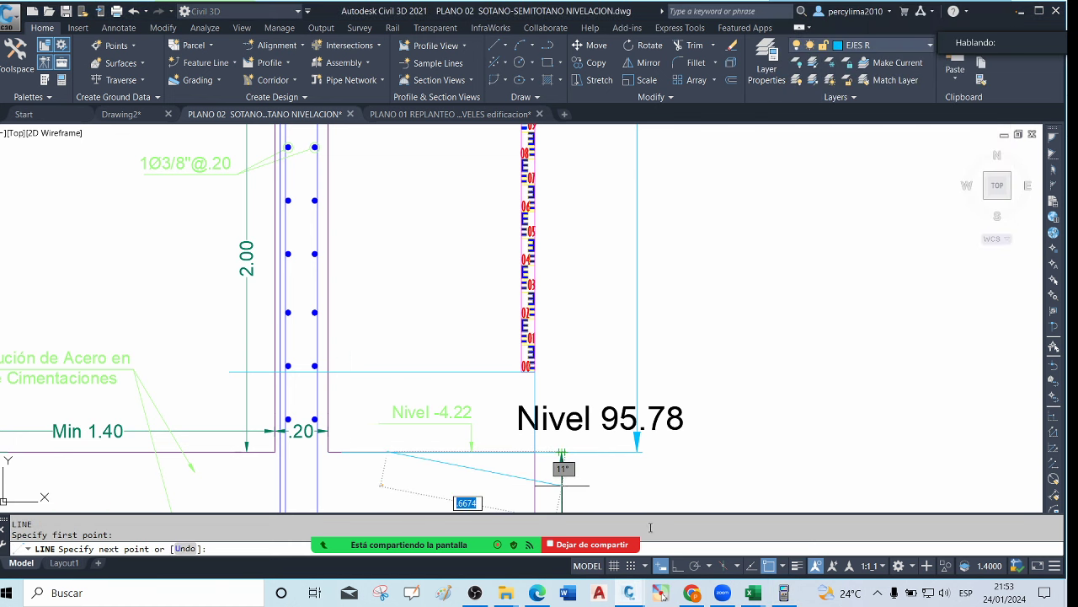
left_click(679, 565)
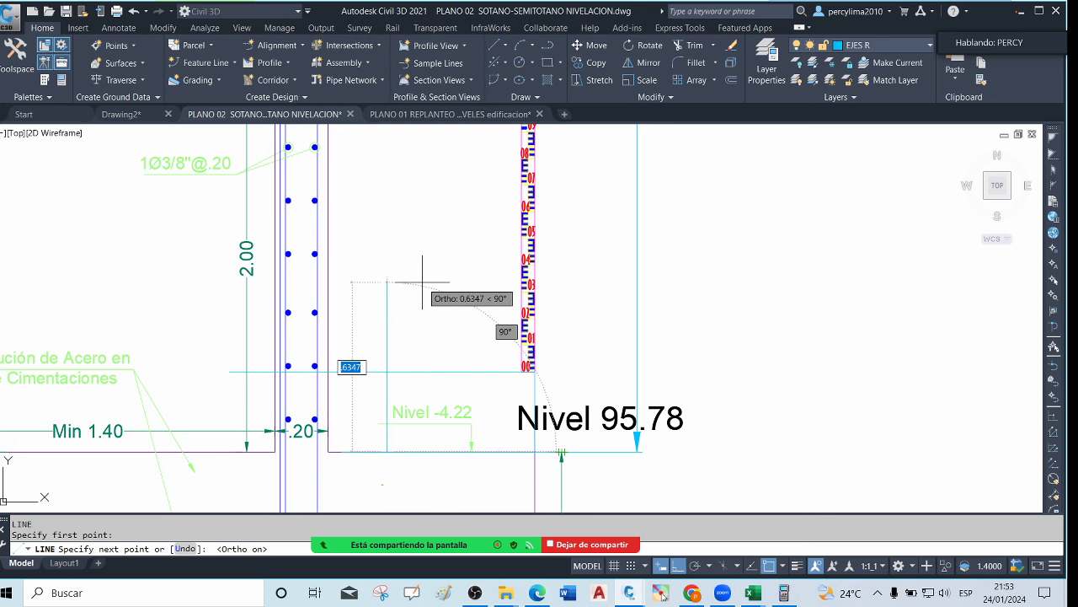
type("1")
key("Return")
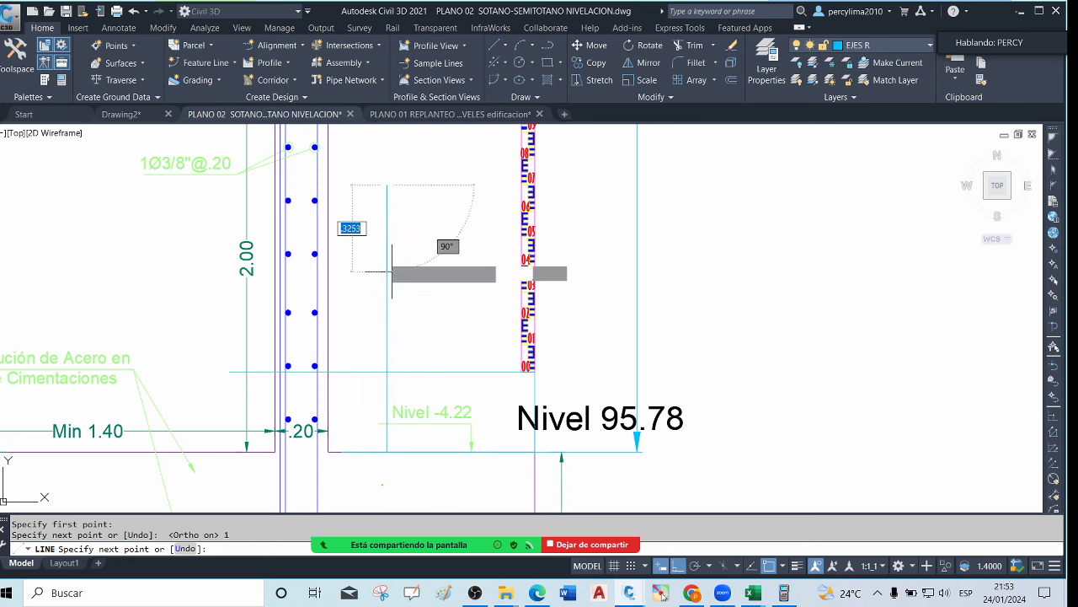
left_click(326, 185)
key("Escape")
Erase the vertical construction line, leaving only the 1 m tick
left_click_drag(393, 217, 375, 228)
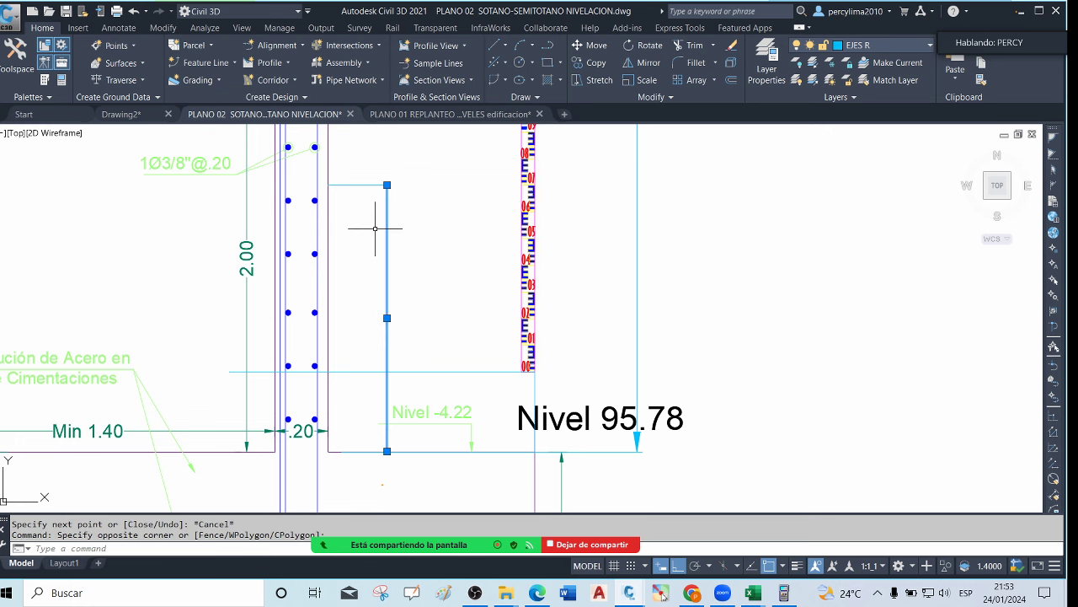
key("Delete")
left_click(411, 211)
scroll(429, 333, "down", 3)
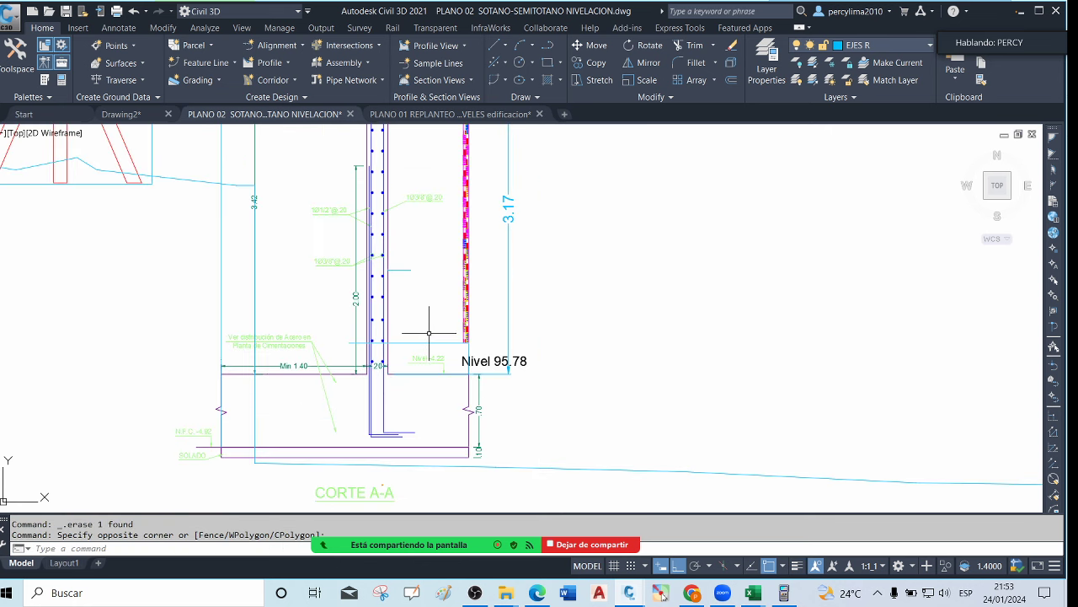
scroll(429, 333, "down", 2)
scroll(413, 293, "up", 2)
left_click(663, 594)
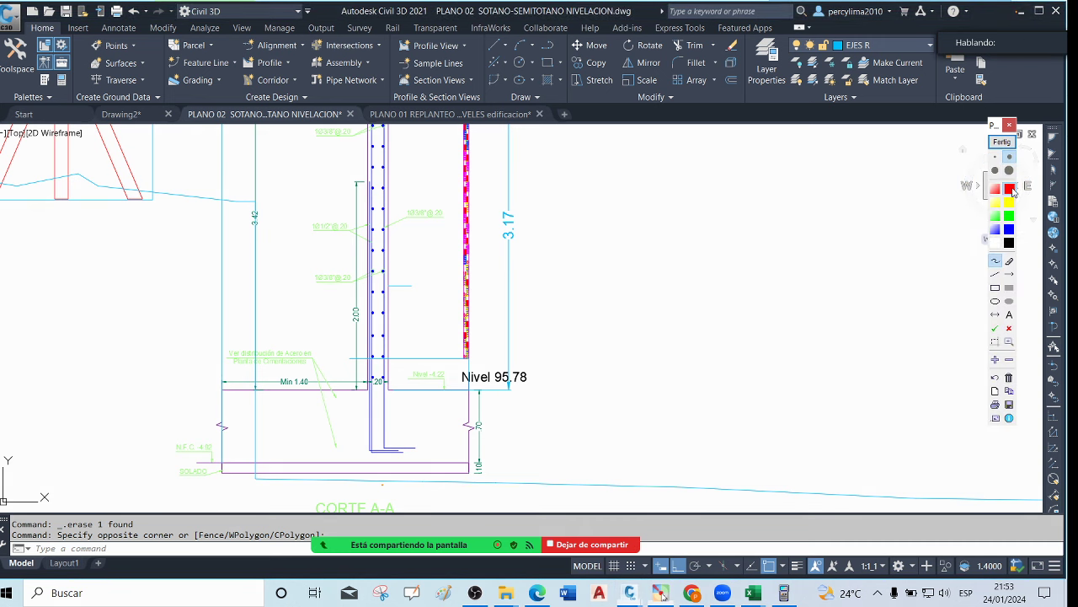
Magnify the wall, then mark the section with a red arrow and a +1 note
key("ctrl+alt+z")
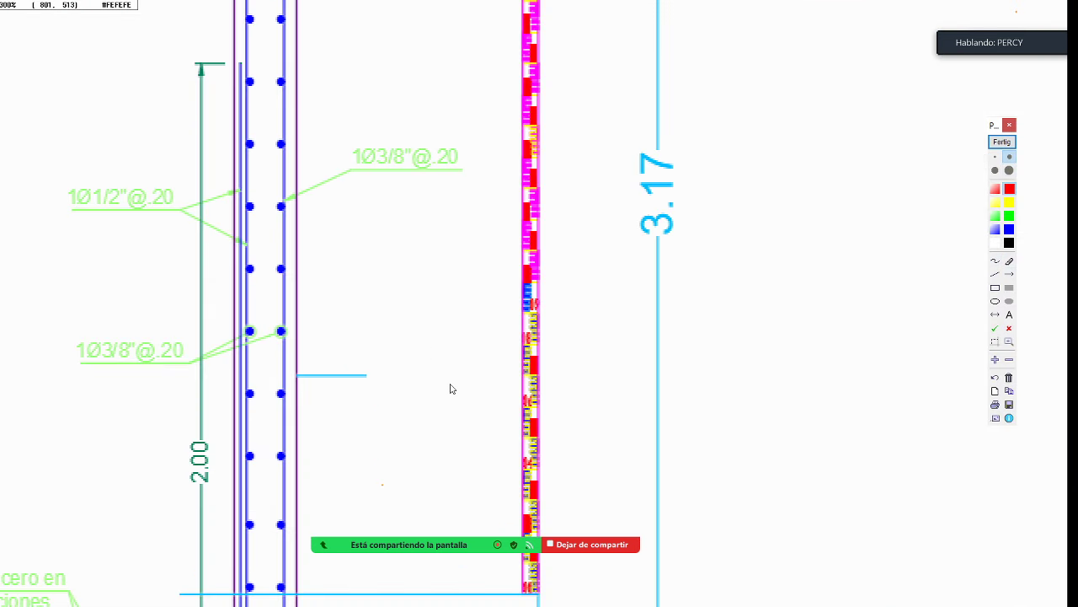
left_click_drag(450, 385, 355, 387)
key("Escape")
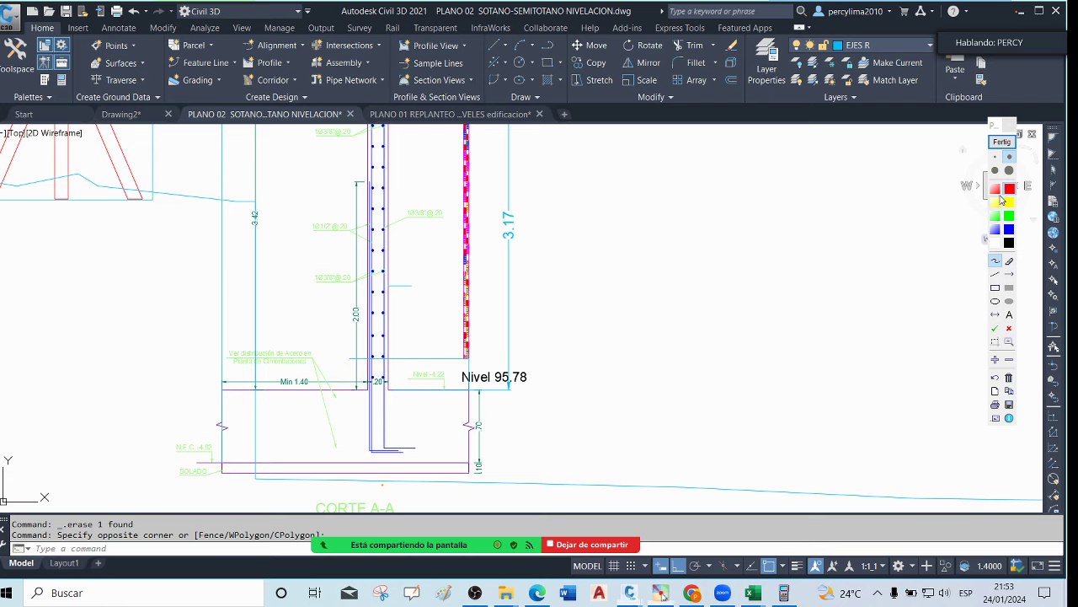
left_click(1010, 274)
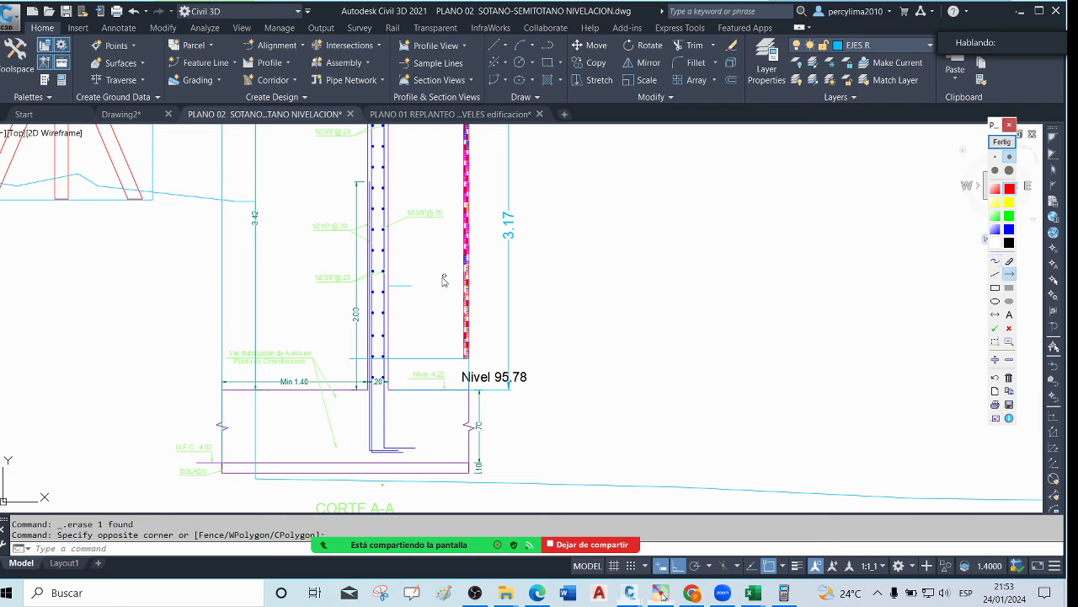
left_click_drag(436, 288, 390, 287)
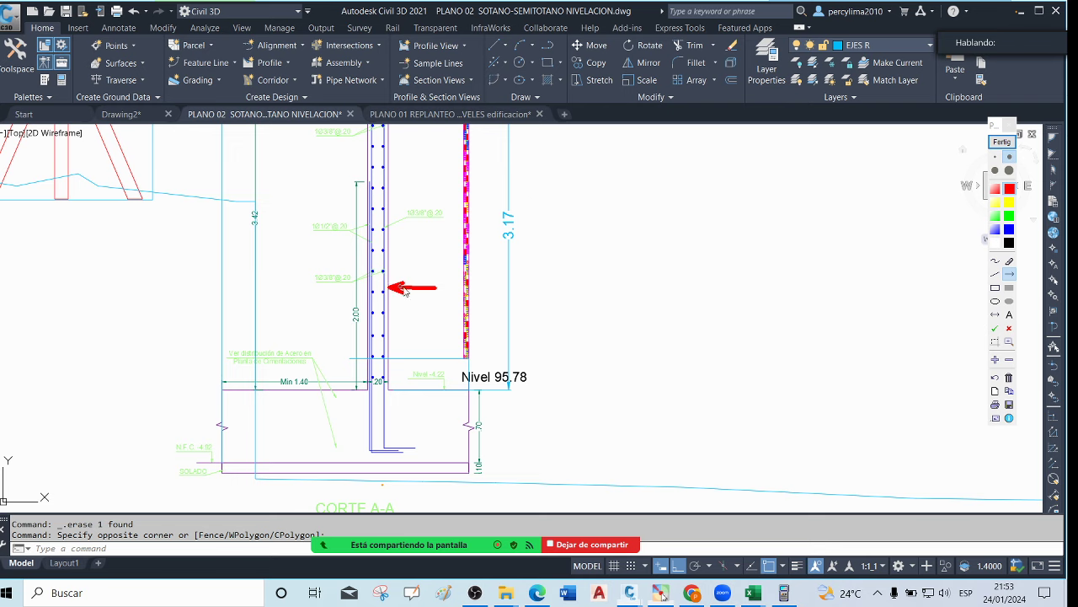
left_click(996, 262)
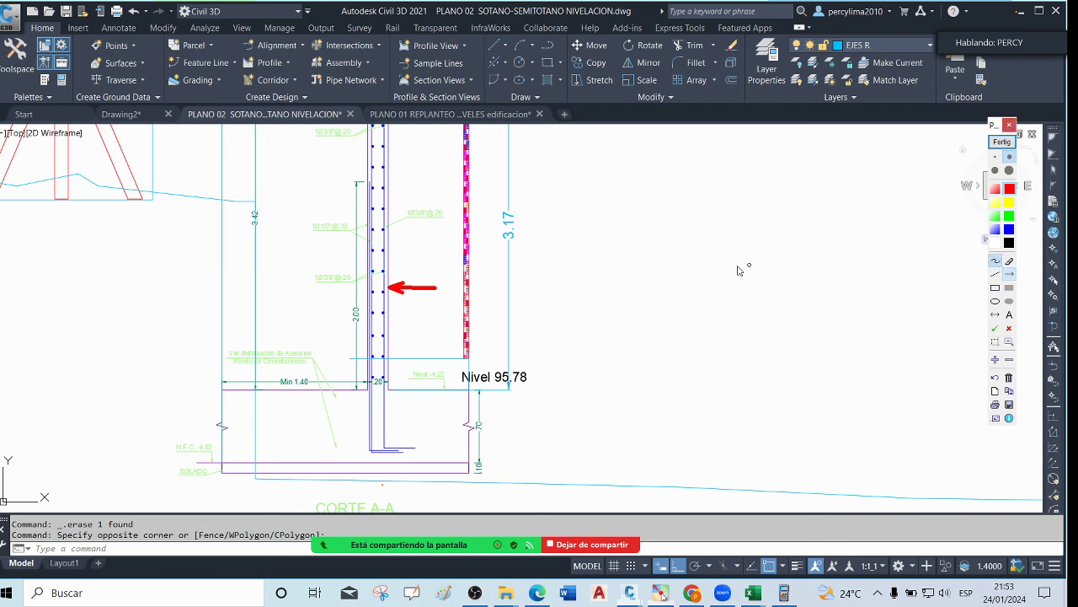
mouse_move(607, 265)
left_mouse_down()
mouse_move(607, 295)
mouse_move(620, 278)
mouse_move(643, 295)
mouse_move(630, 272)
left_mouse_up()
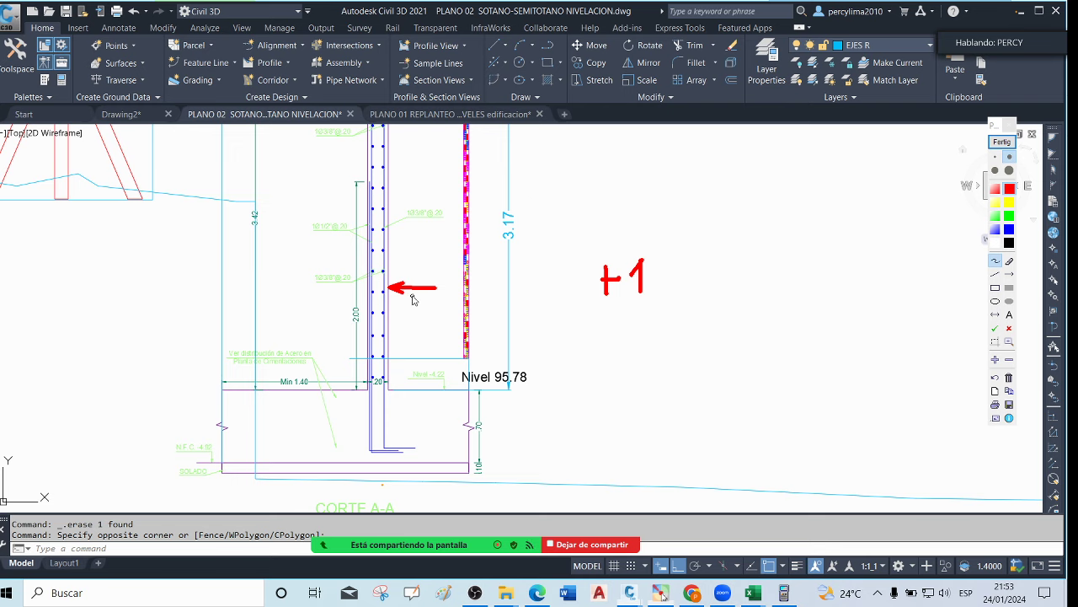
Sketch red strokes and an arrowhead from the wall top down to Nivel 95.78
left_click_drag(414, 292, 414, 383)
left_click_drag(414, 292, 419, 145)
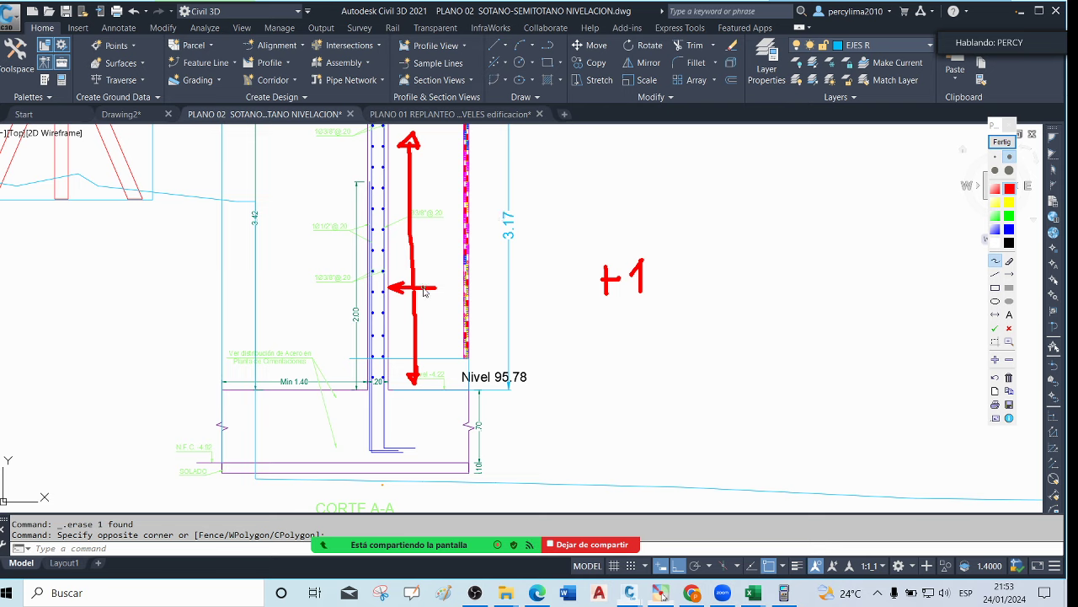
left_click_drag(367, 288, 387, 288)
left_click_drag(399, 291, 400, 377)
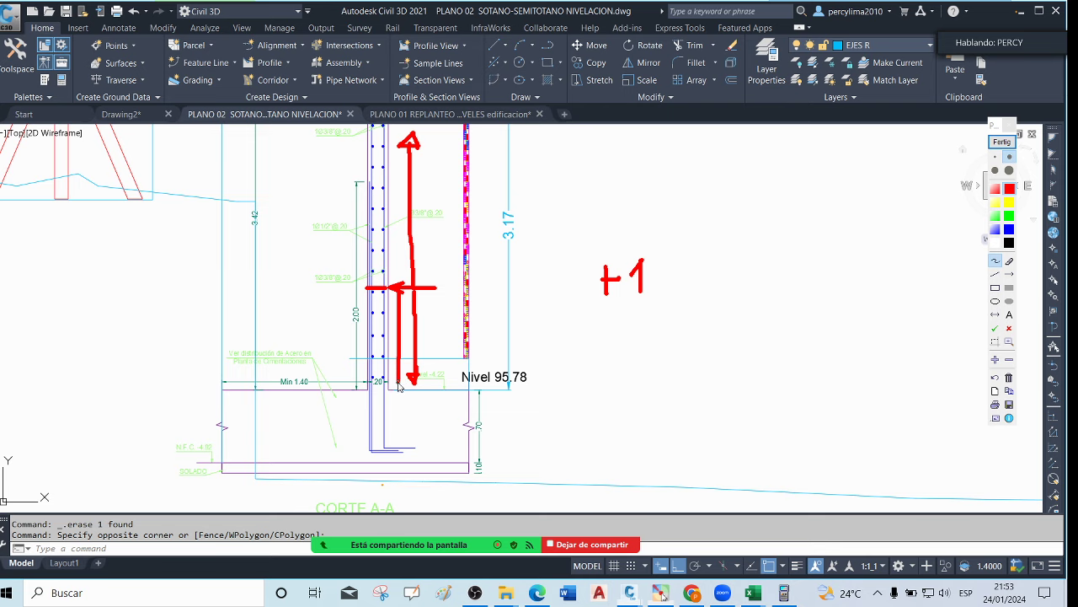
left_click_drag(400, 279, 413, 145)
Clear the annotations and add a 2.17 aligned dimension from the 1 m mark to the wall top
left_click(1011, 126)
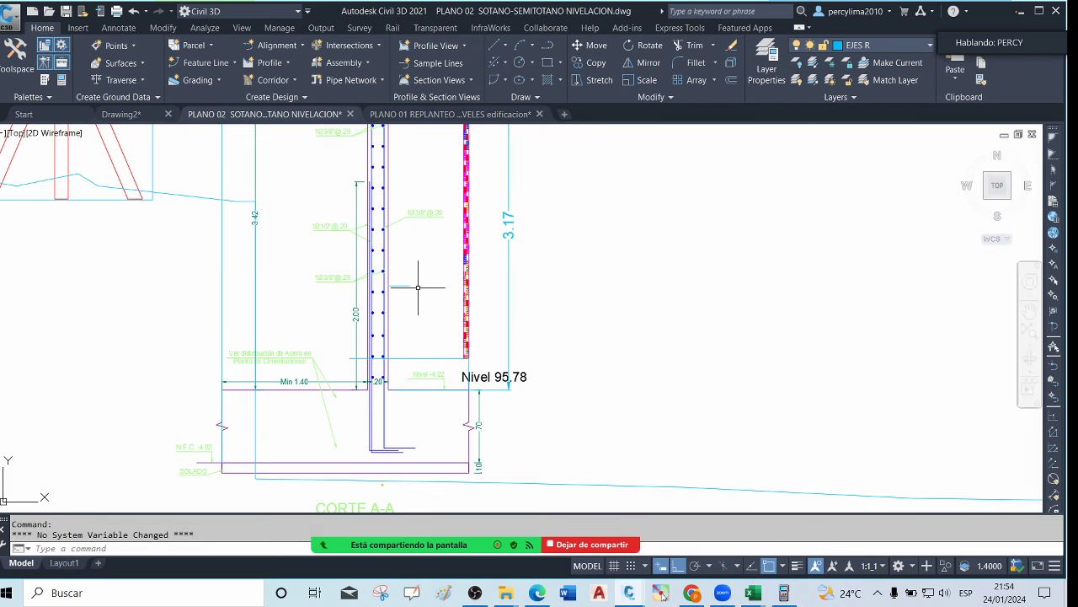
type("DAL")
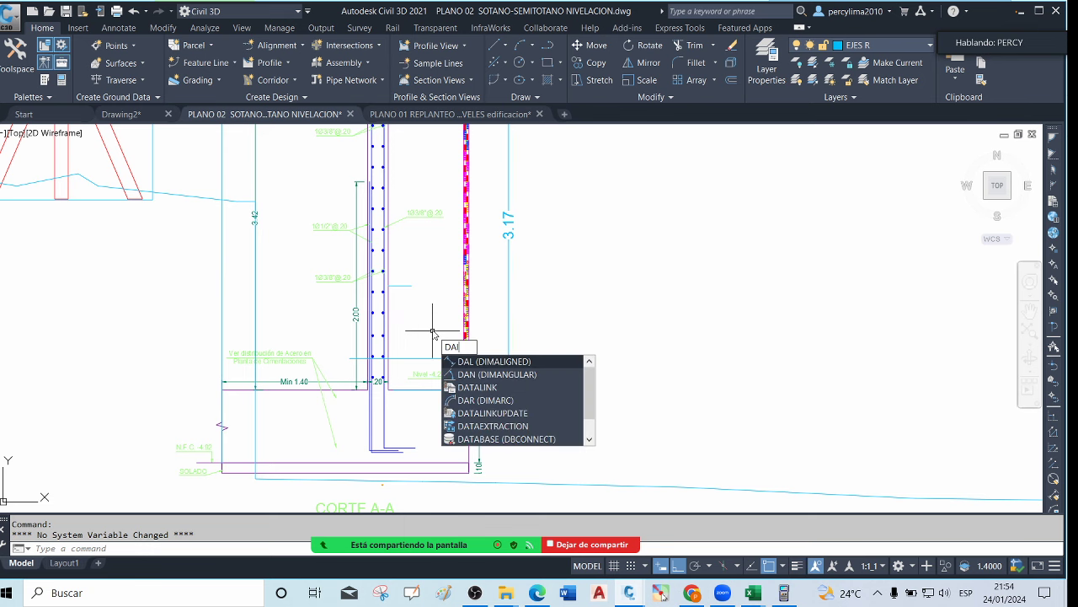
key("Return")
scroll(400, 285, "up", 3)
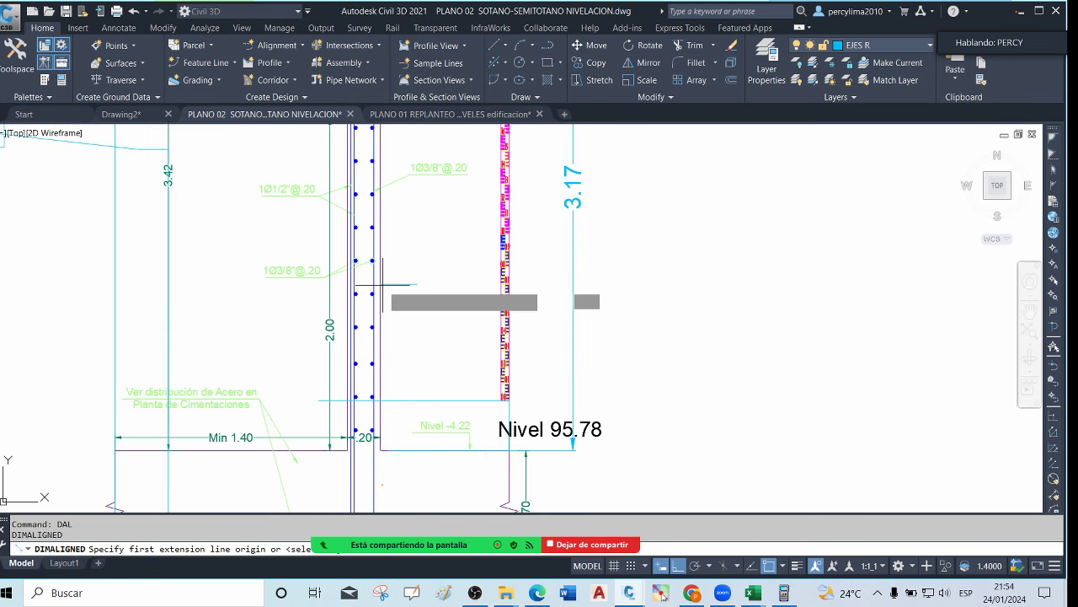
left_click(384, 284)
scroll(383, 283, "down", 5)
scroll(376, 181, "up", 4)
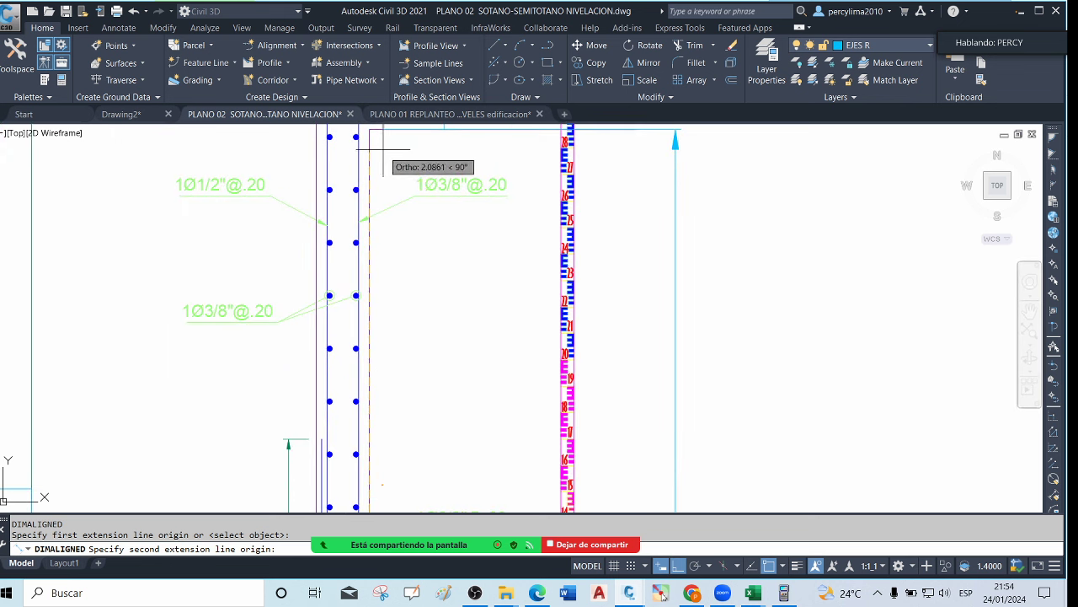
left_click(369, 129)
left_click(498, 220)
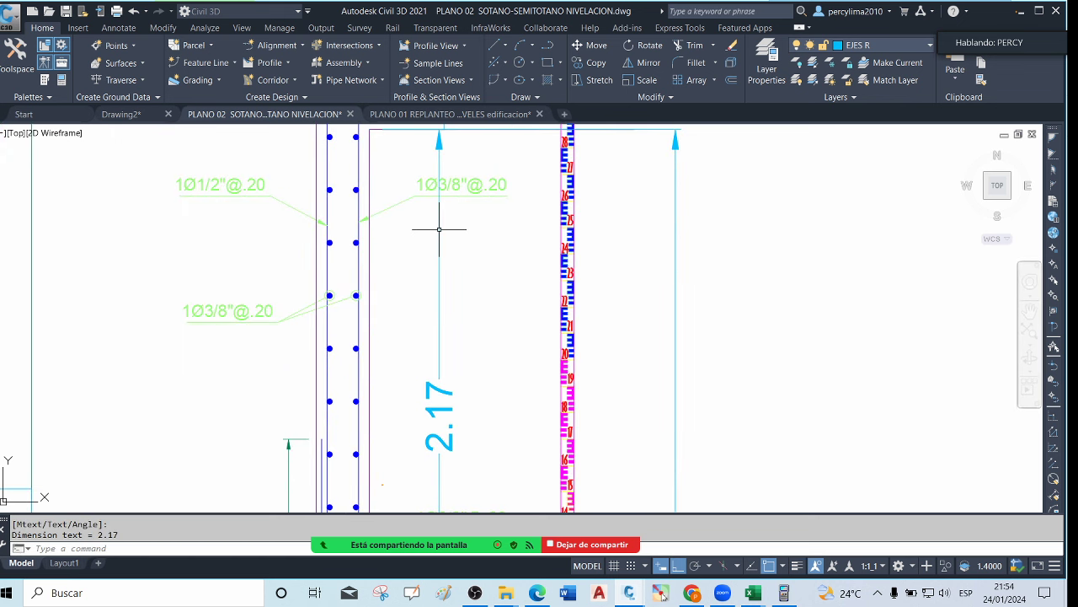
scroll(438, 232, "down", 3)
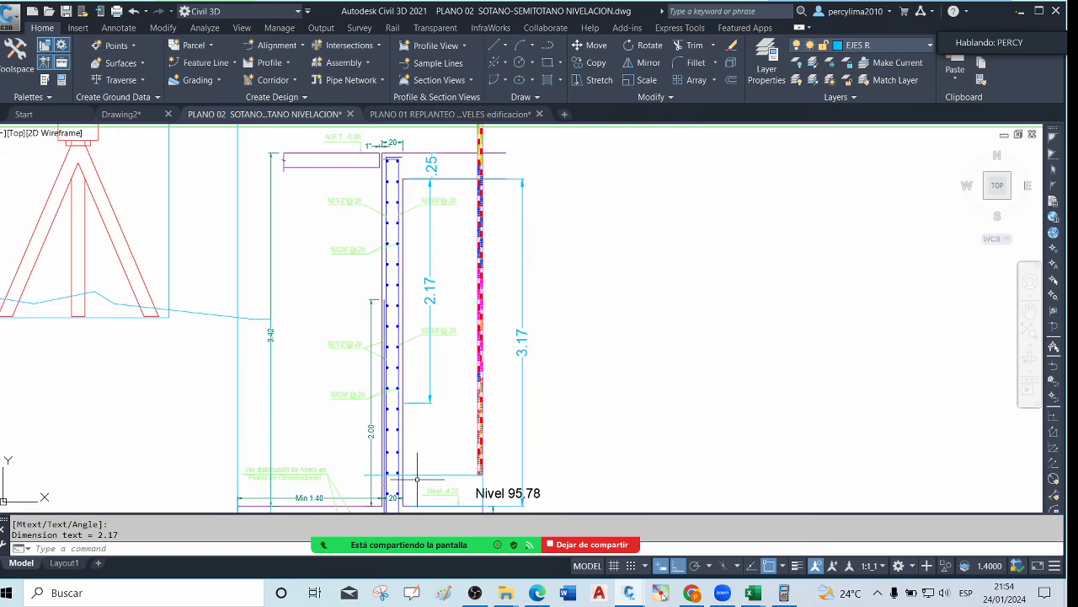
scroll(417, 472, "up", 3)
Add a 1.00 aligned dimension from the floor up to the 1 m mark beside the staff
type("DAL")
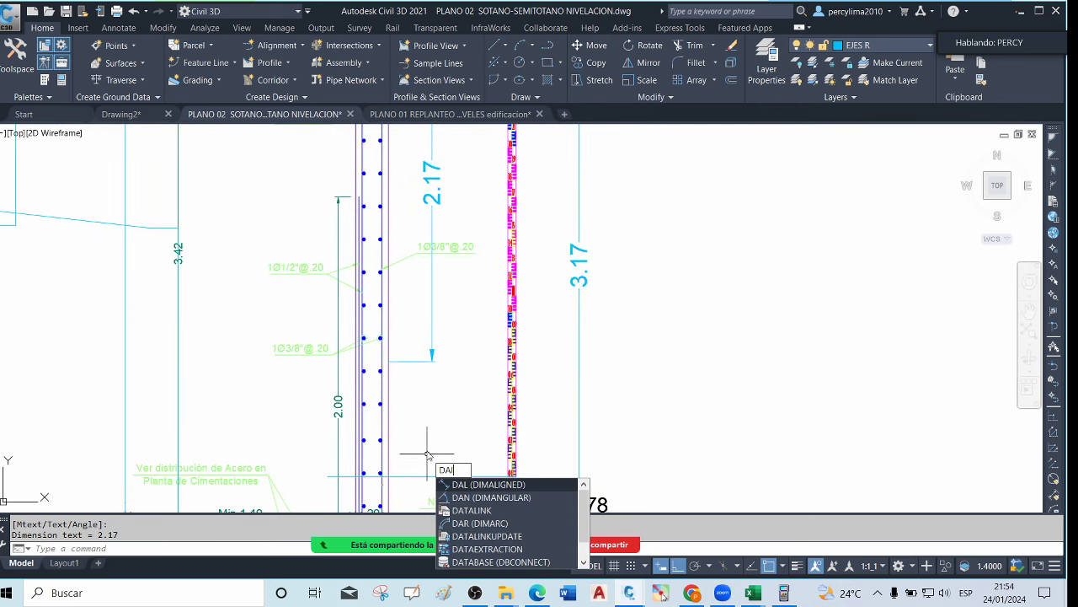
key("Return")
scroll(386, 386, "up", 2)
left_click(387, 343)
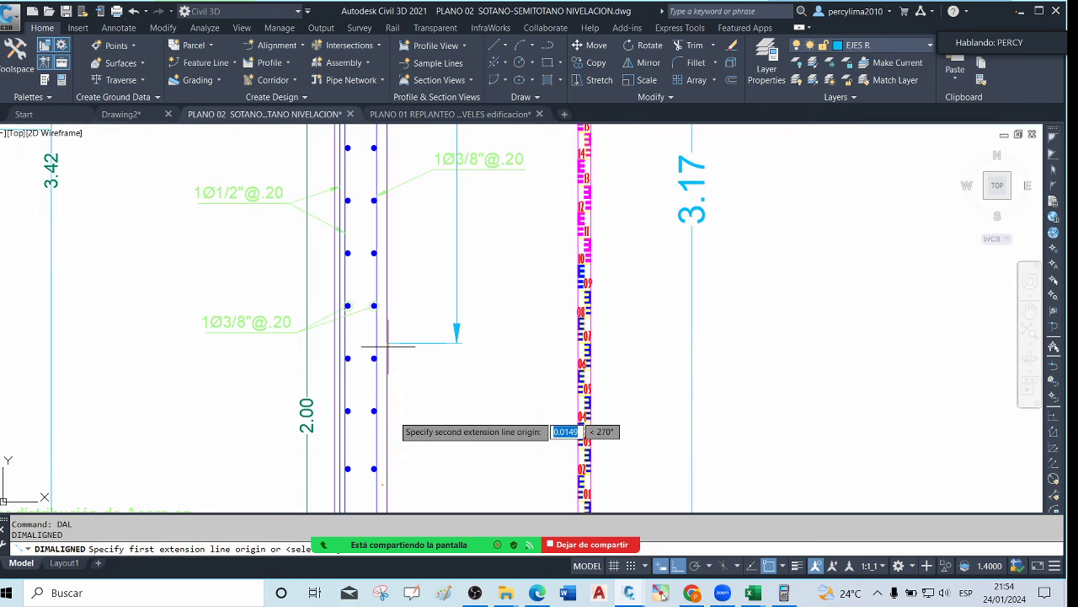
scroll(401, 340, "down", 2)
scroll(394, 462, "down", 2)
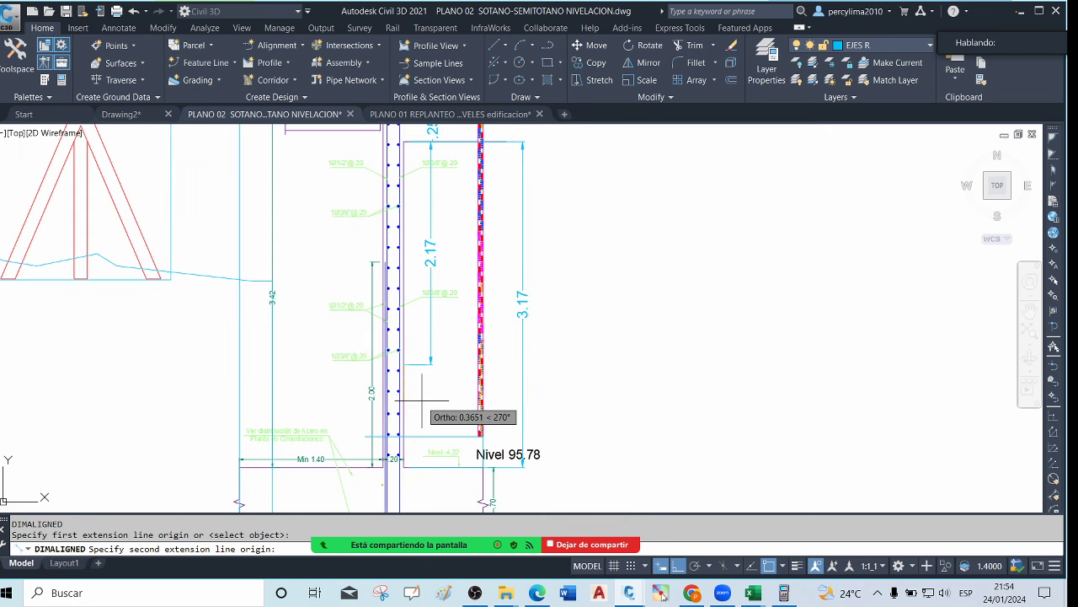
left_click(403, 461)
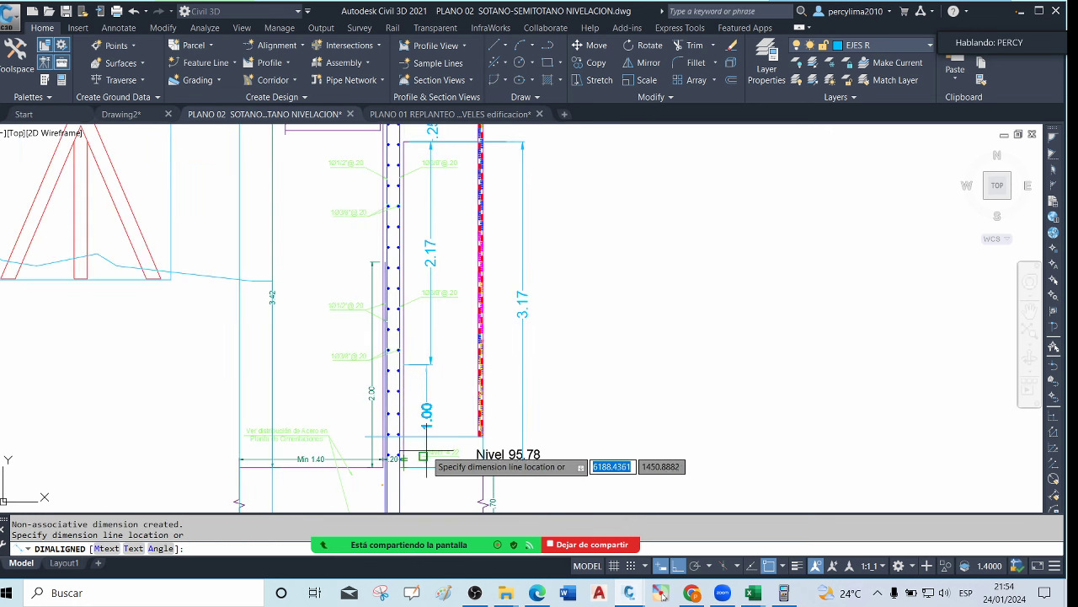
left_click(422, 403)
scroll(423, 398, "up", 2)
scroll(428, 354, "up", 2)
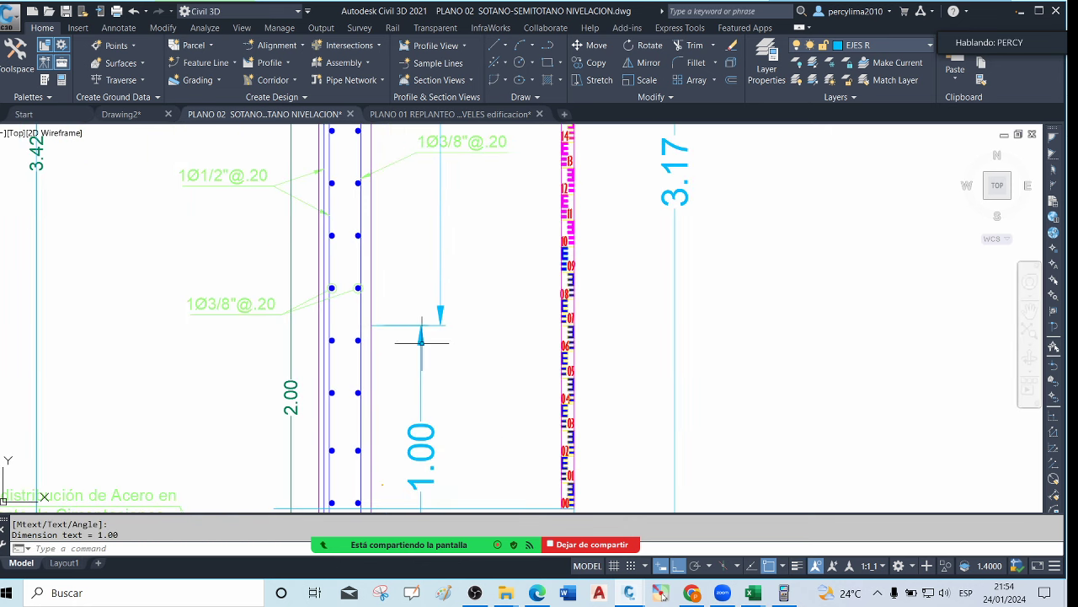
scroll(422, 341, "down", 3)
scroll(417, 397, "down", 3)
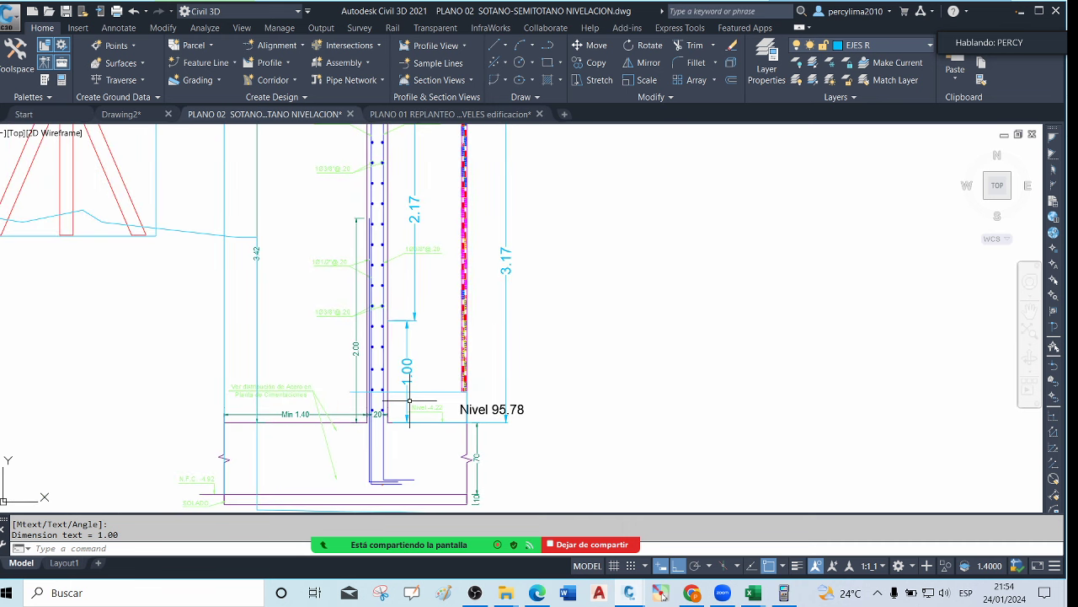
scroll(409, 325, "up", 2)
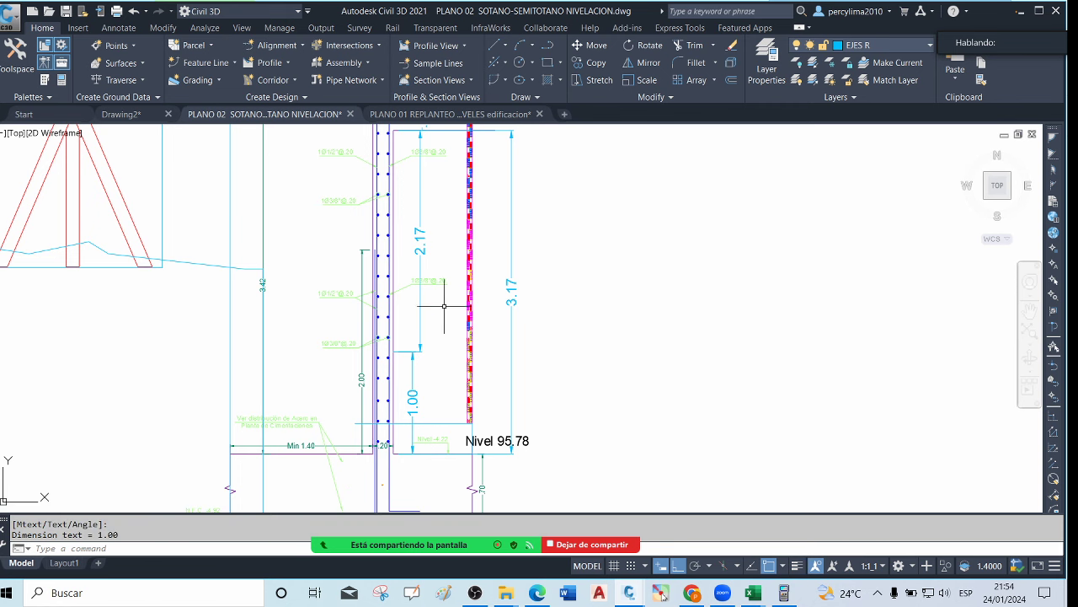
scroll(444, 306, "down", 2)
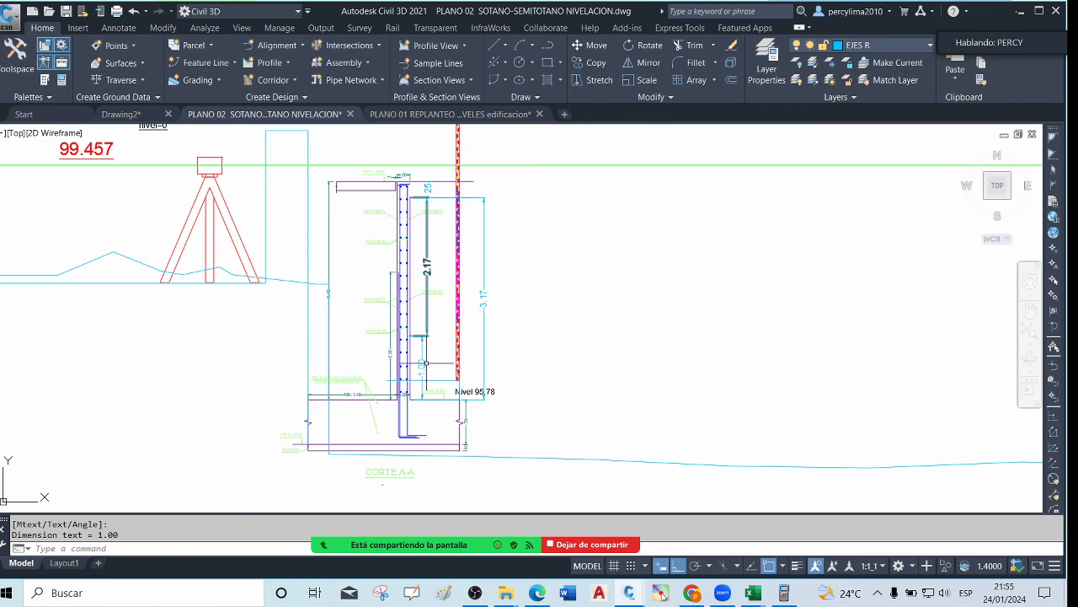
scroll(425, 363, "up", 2)
scroll(426, 361, "up", 2)
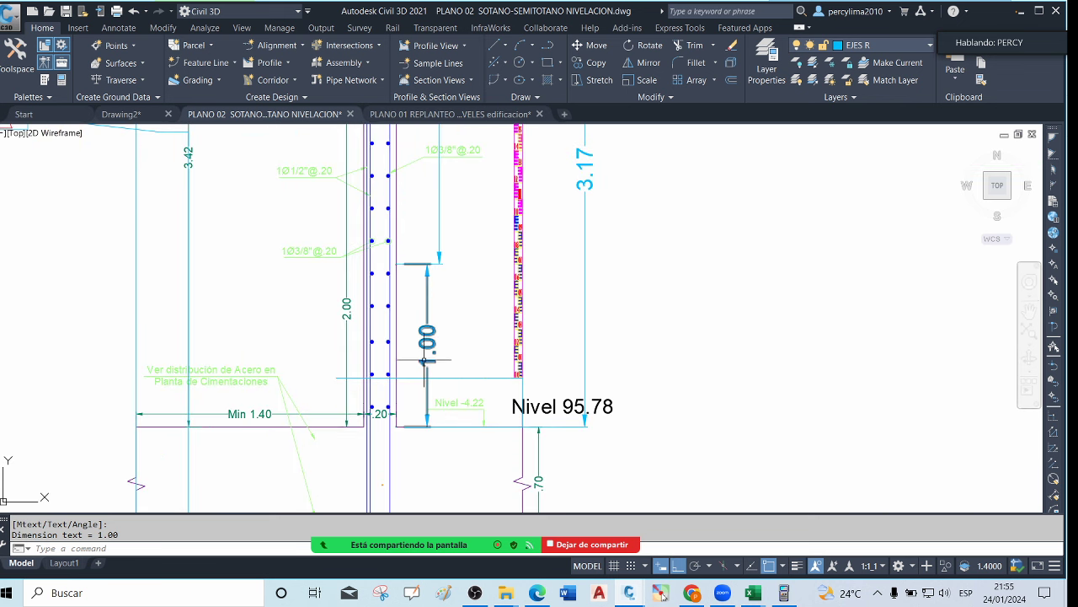
scroll(426, 361, "down", 2)
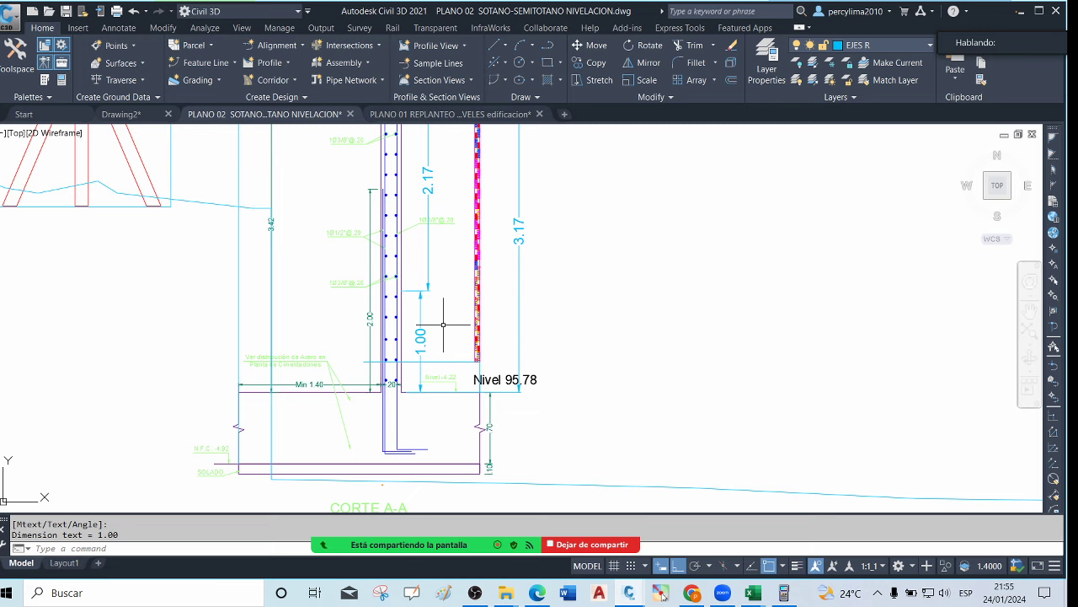
scroll(368, 399, "up", 4)
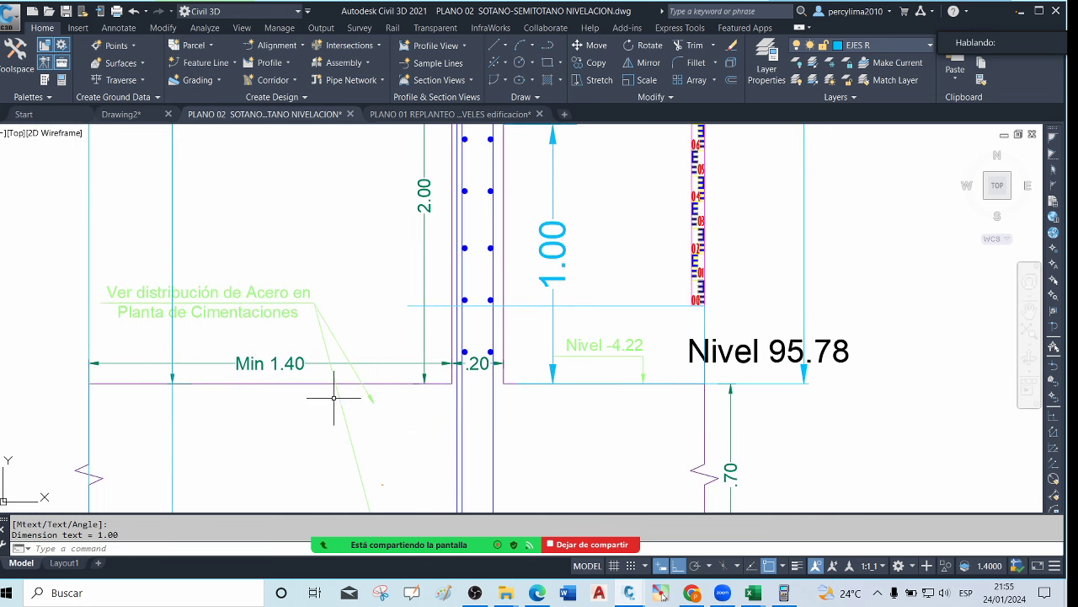
scroll(396, 381, "down", 4)
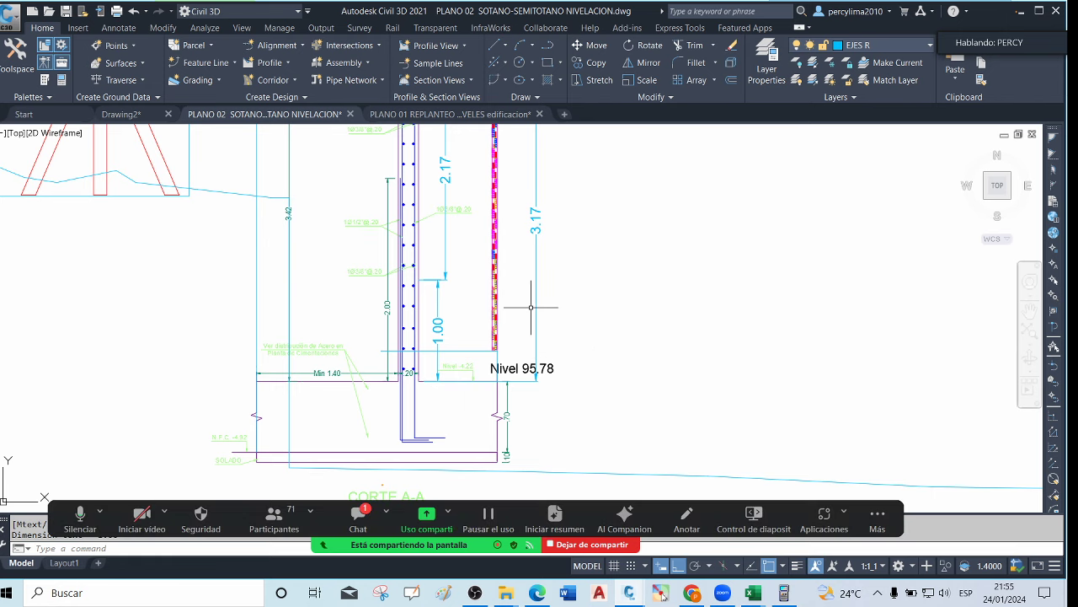
scroll(531, 287, "down", 8)
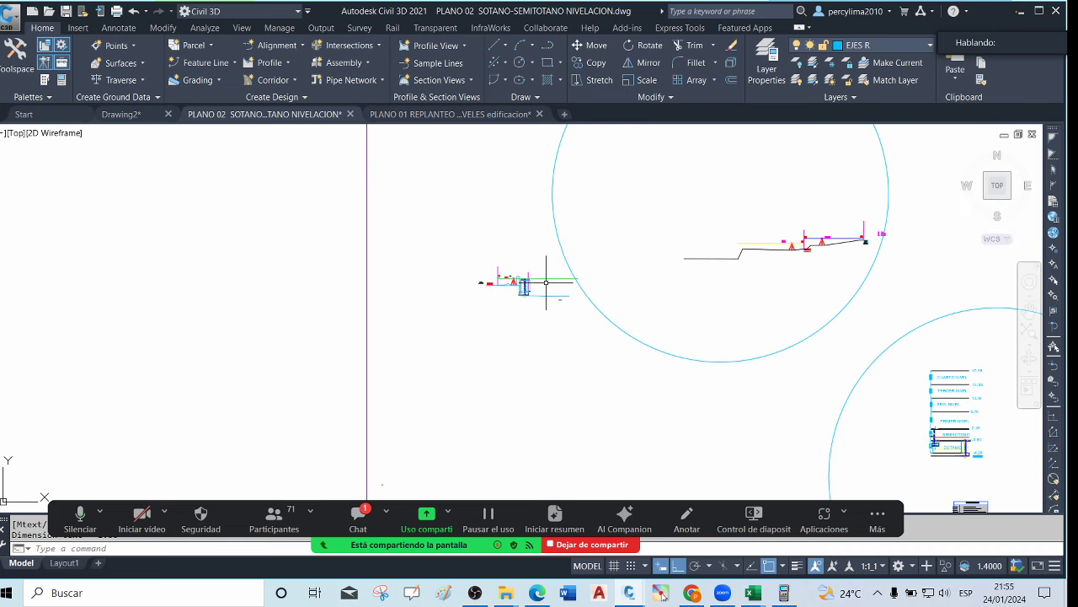
scroll(544, 274, "down", 4)
scroll(241, 298, "up", 8)
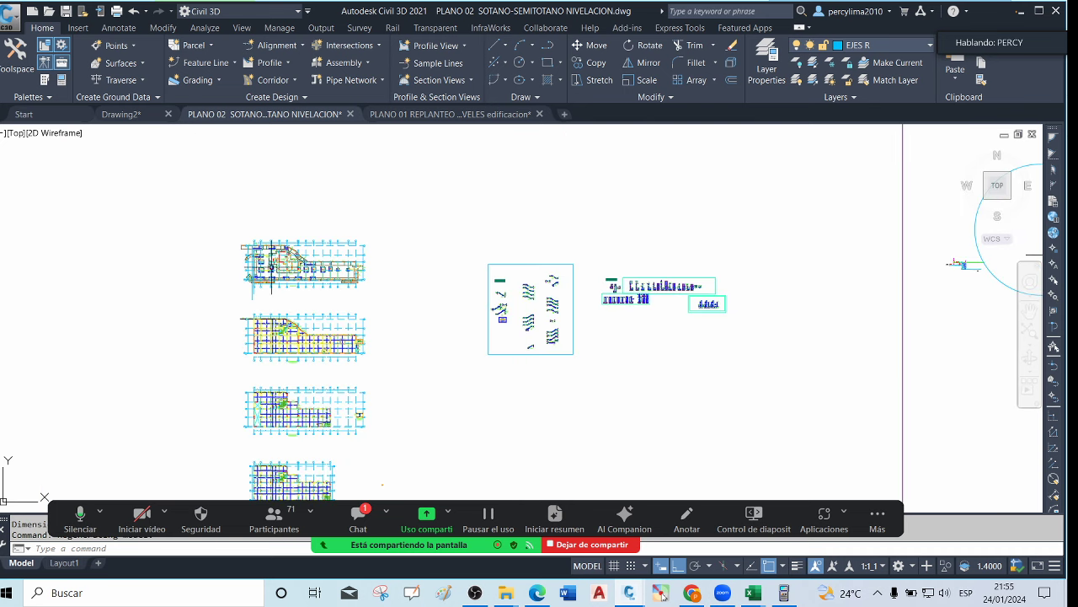
scroll(295, 249, "up", 6)
scroll(430, 304, "up", 5)
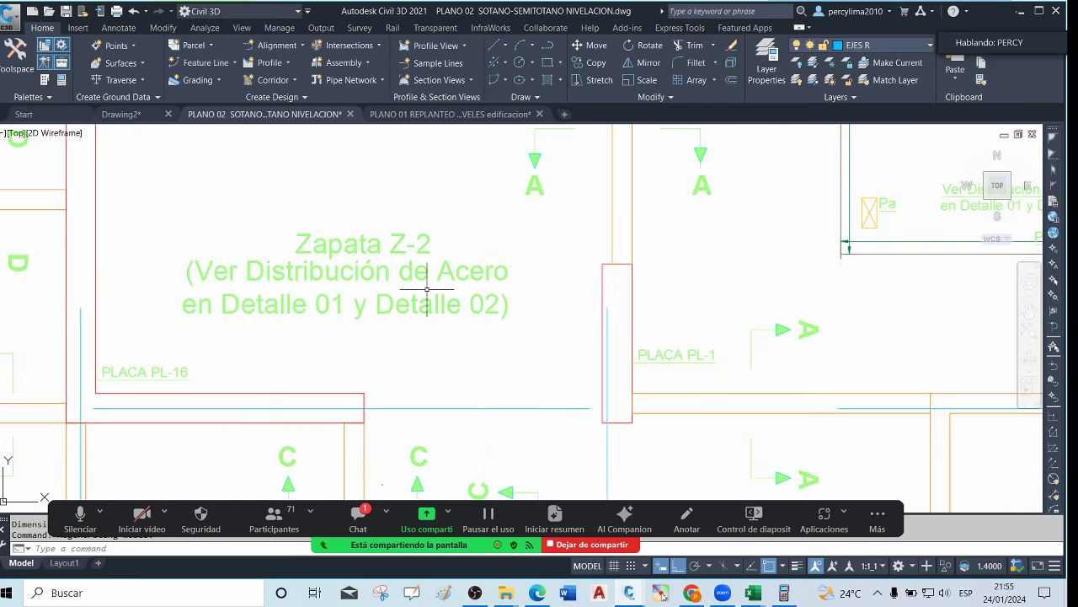
scroll(423, 274, "down", 6)
scroll(423, 273, "down", 10)
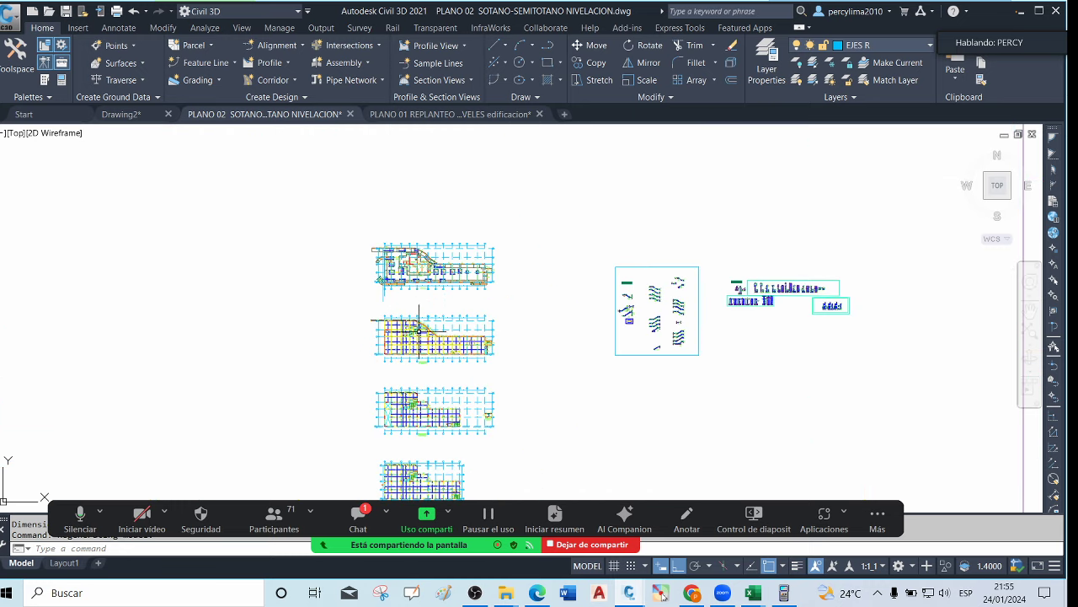
scroll(399, 335, "up", 6)
scroll(399, 335, "up", 5)
scroll(354, 286, "down", 7)
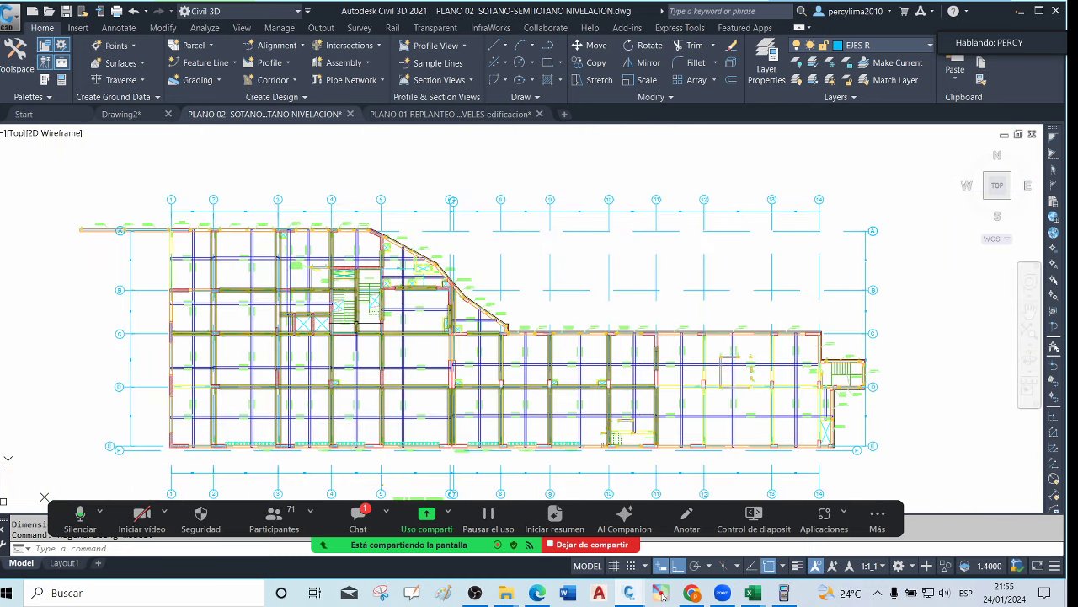
scroll(349, 257, "up", 3)
scroll(337, 202, "down", 5)
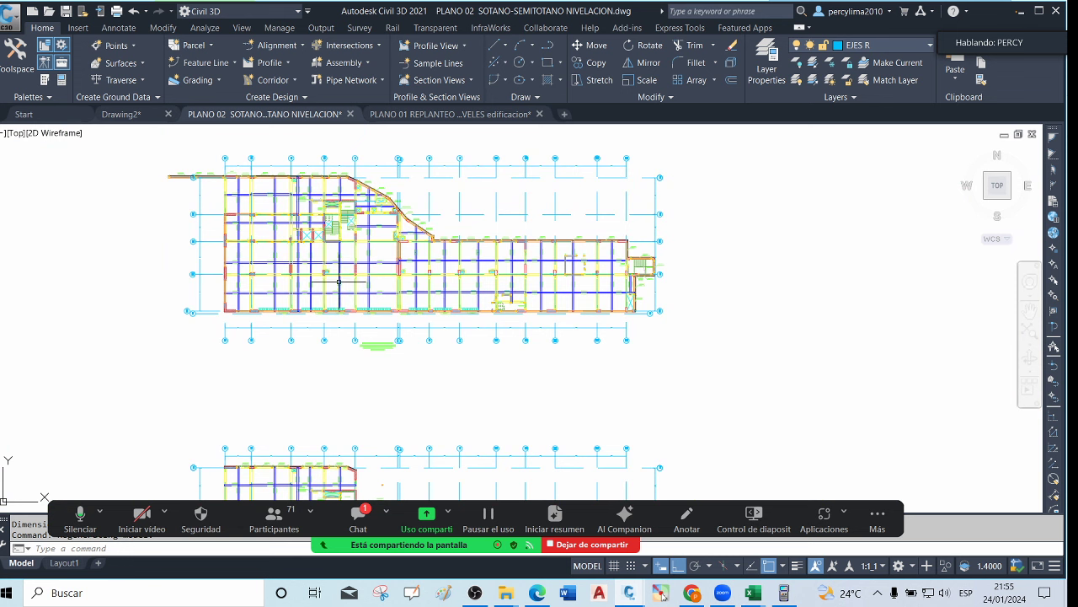
left_click(359, 514)
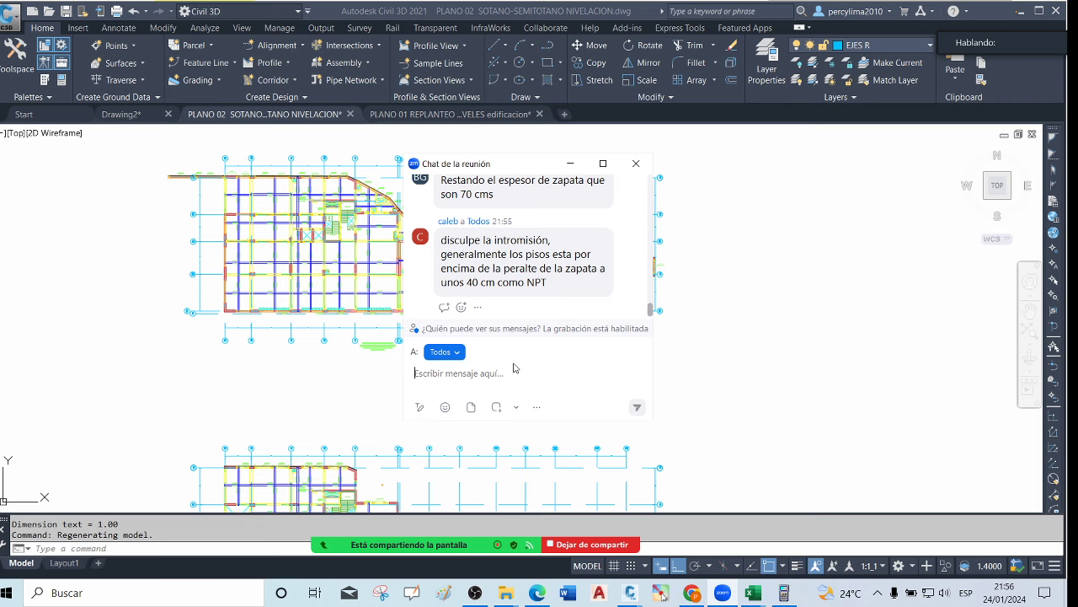
left_click(576, 170)
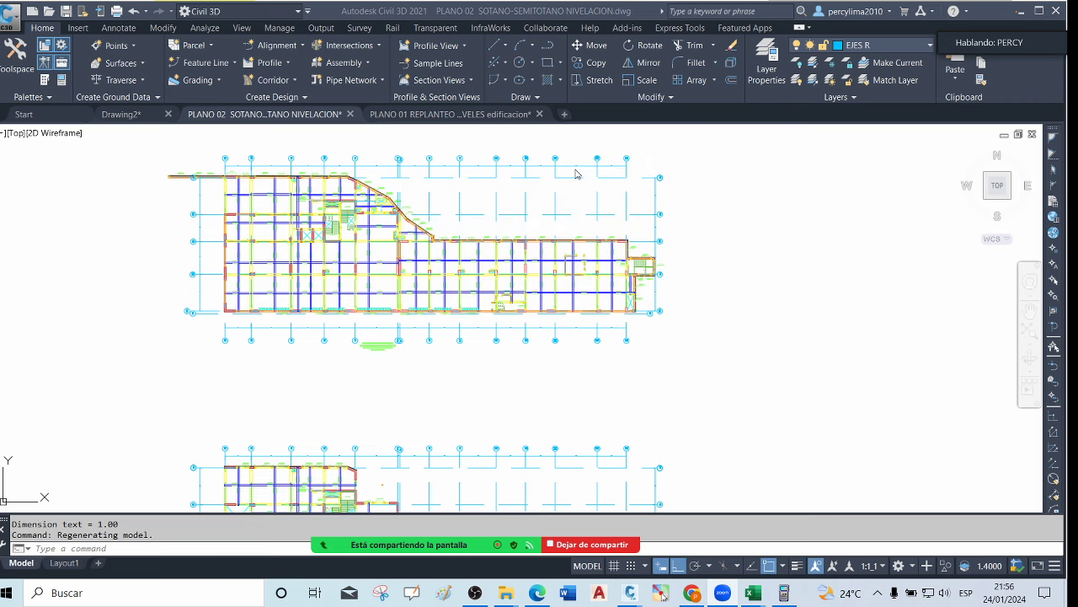
scroll(644, 321, "down", 6)
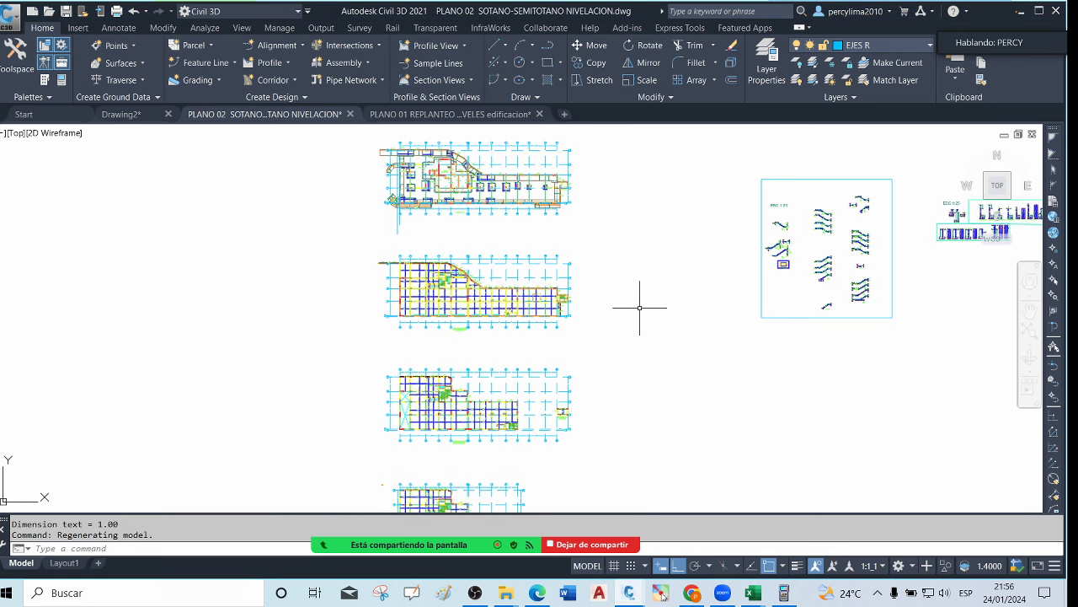
scroll(581, 301, "down", 4)
scroll(845, 299, "up", 5)
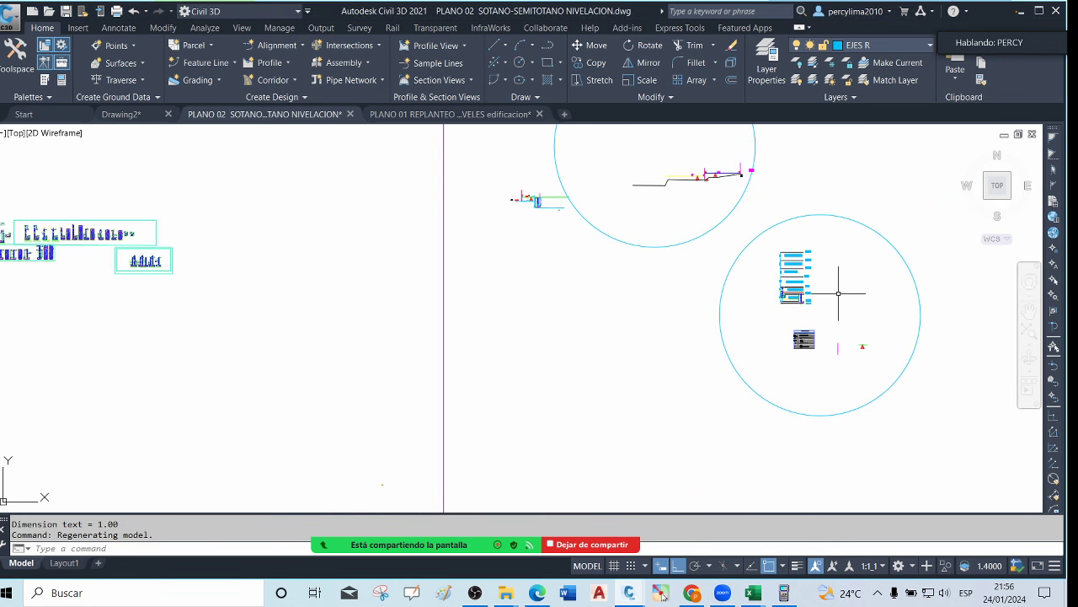
scroll(787, 286, "up", 3)
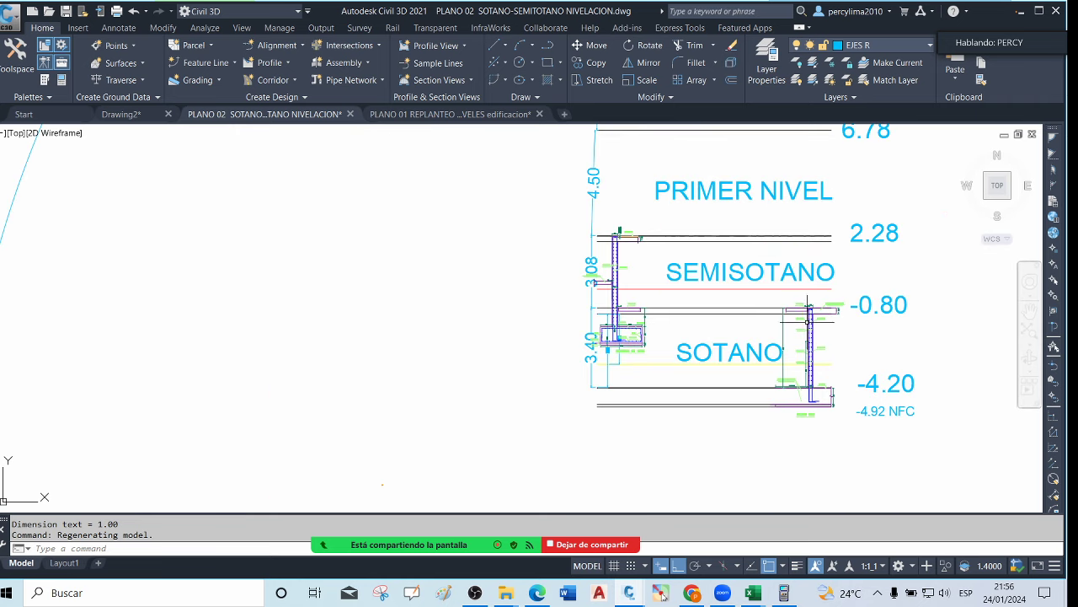
scroll(713, 362, "down", 6)
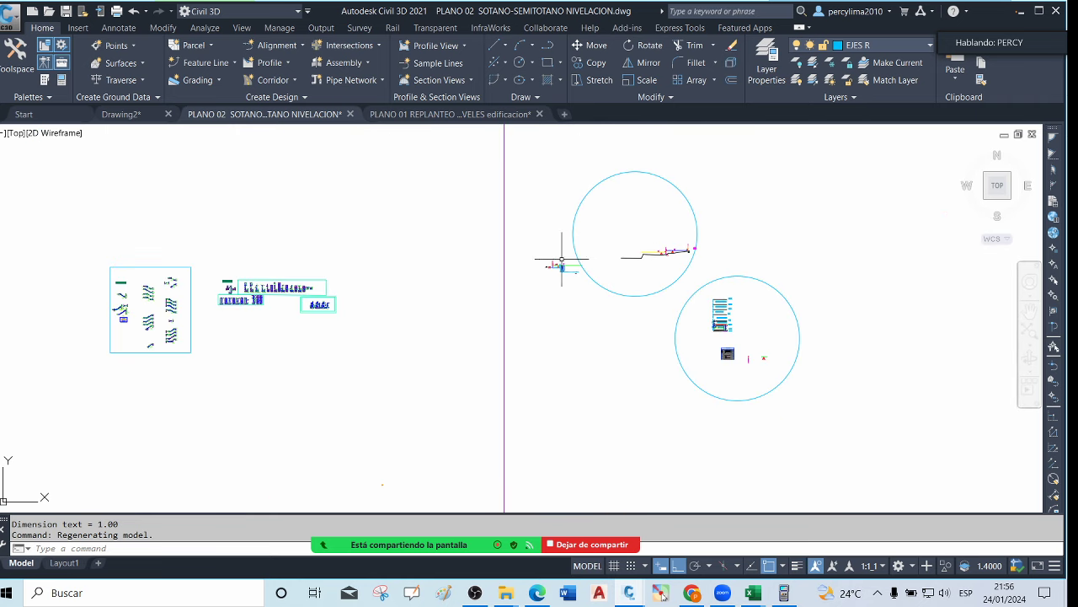
scroll(561, 261, "up", 8)
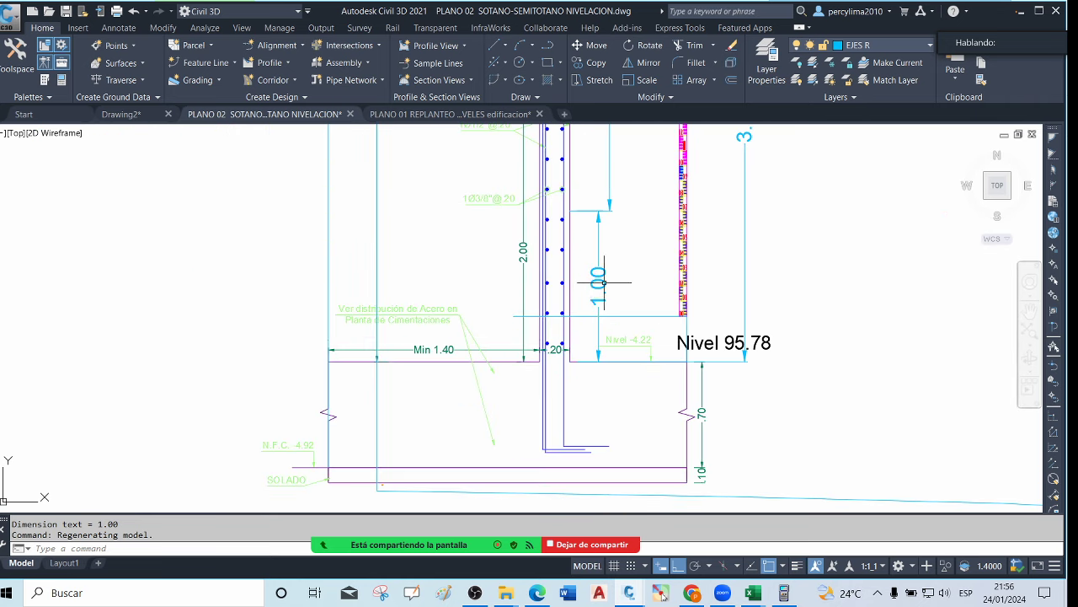
scroll(607, 224, "up", 2)
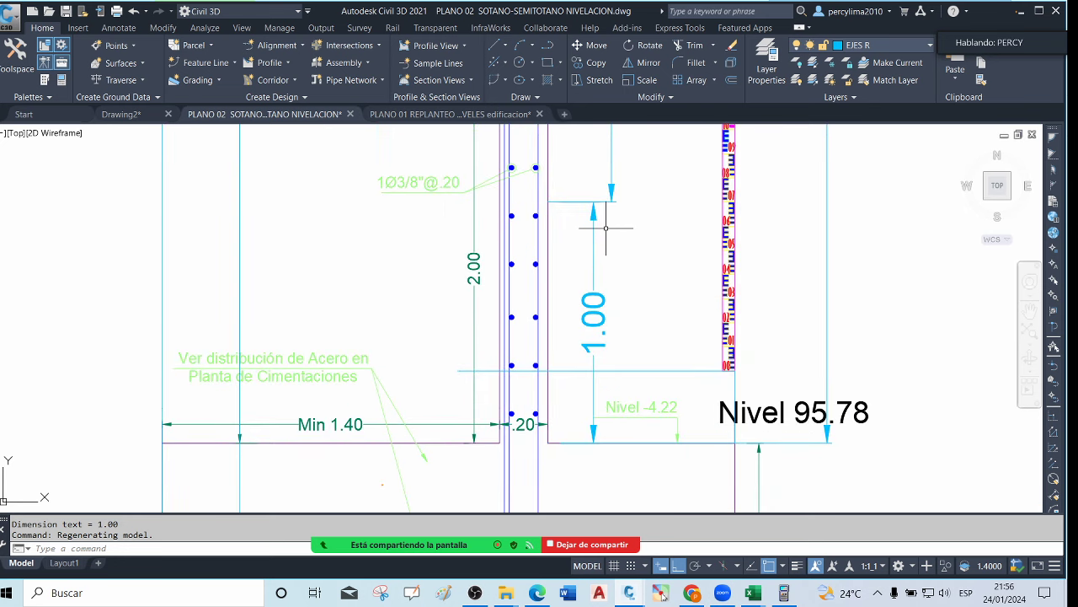
scroll(518, 223, "up", 5)
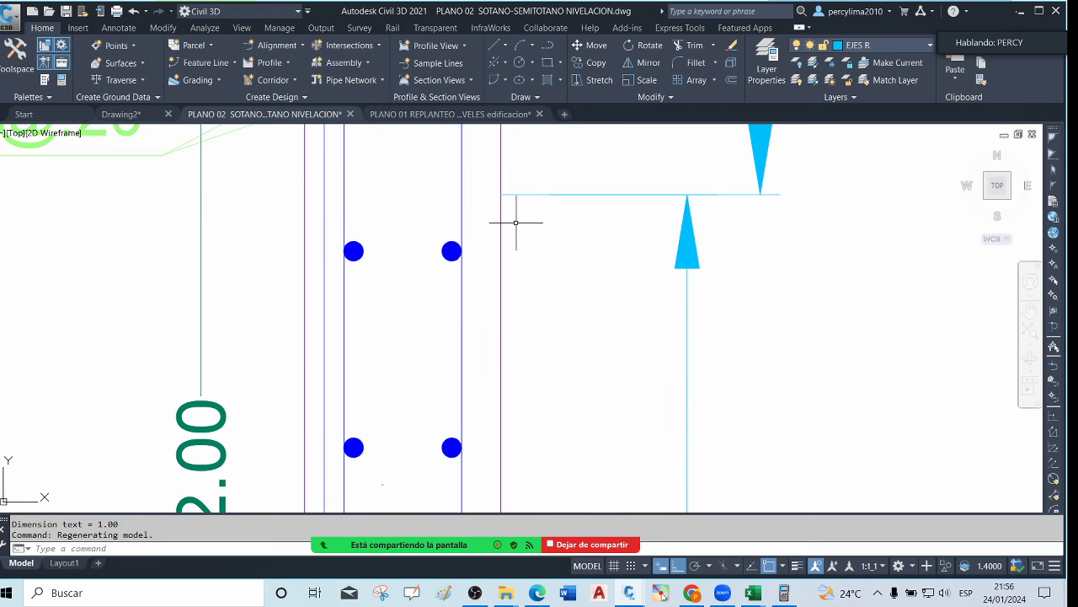
scroll(521, 226, "down", 4)
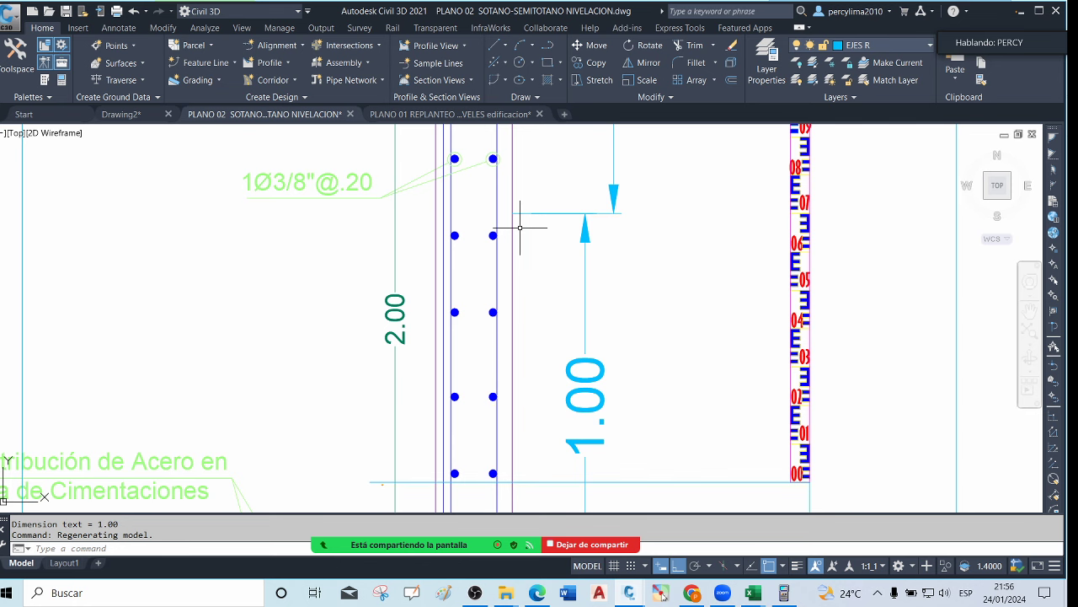
scroll(524, 219, "down", 3)
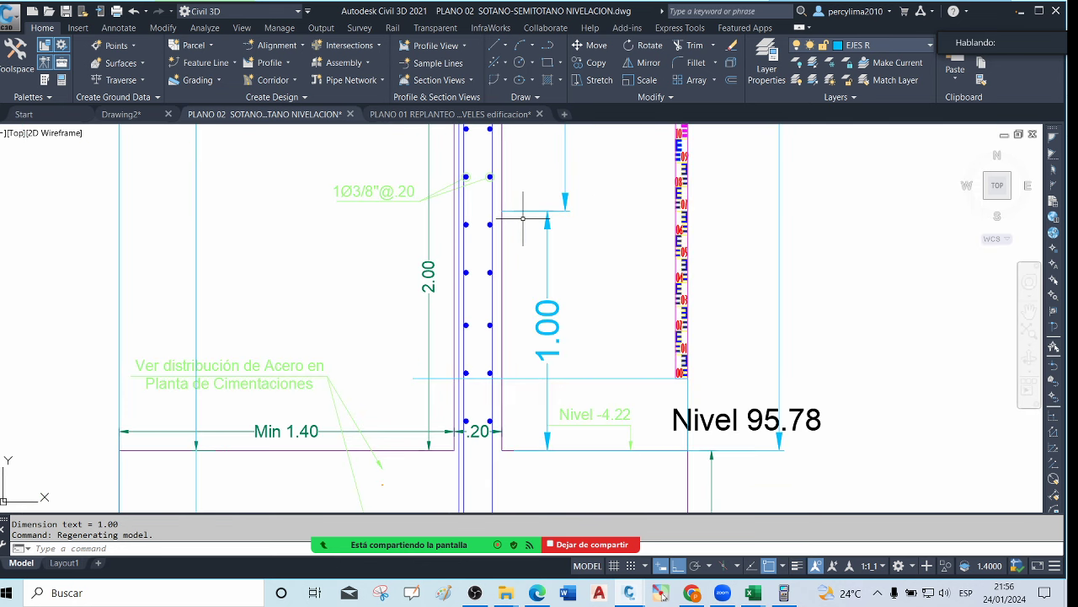
scroll(522, 217, "up", 3)
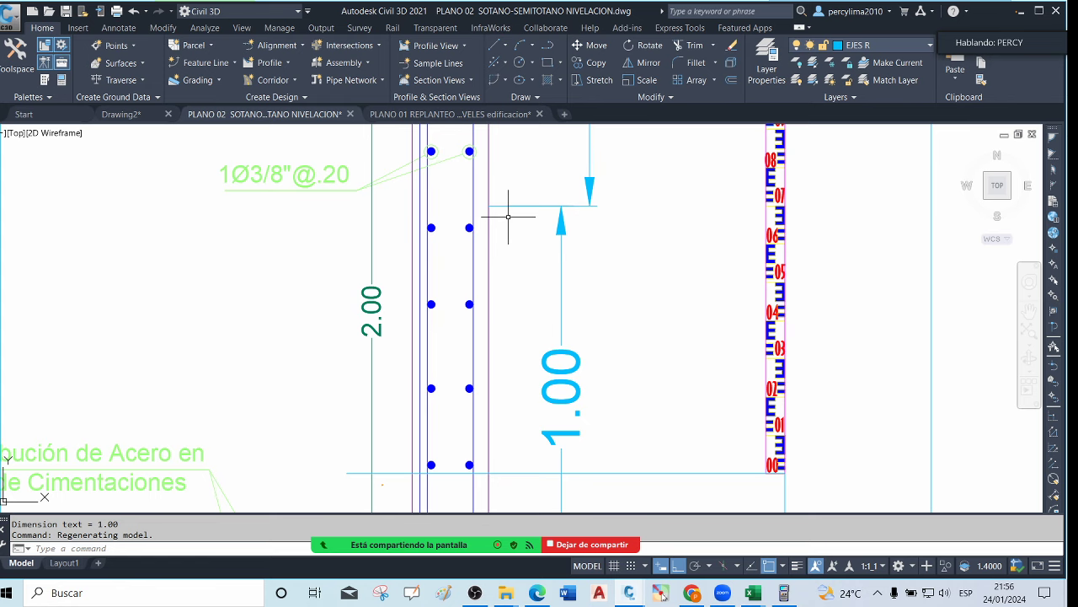
scroll(509, 217, "down", 2)
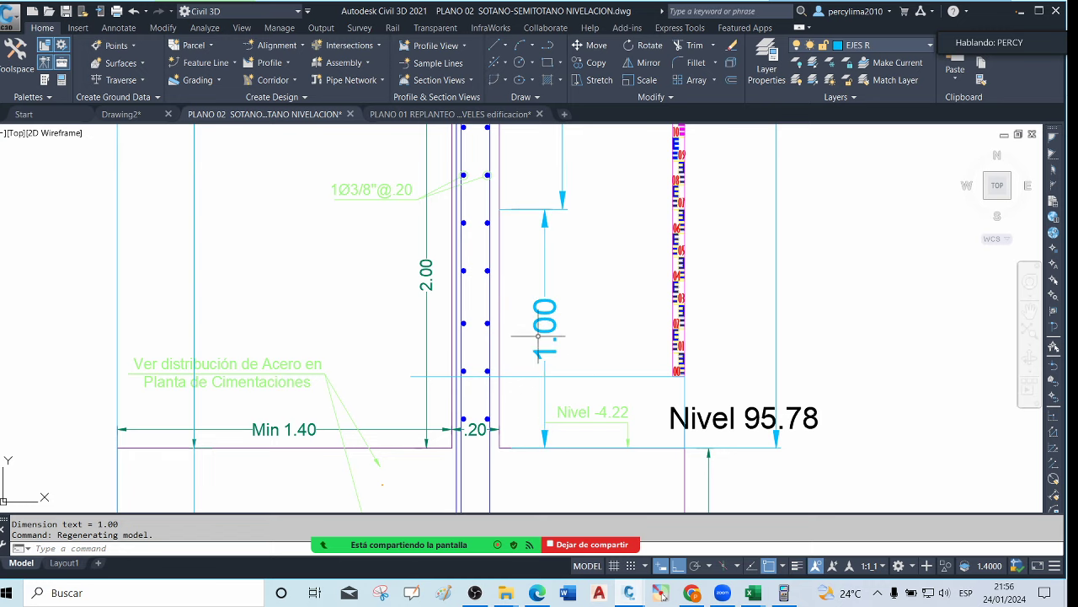
scroll(512, 303, "down", 2)
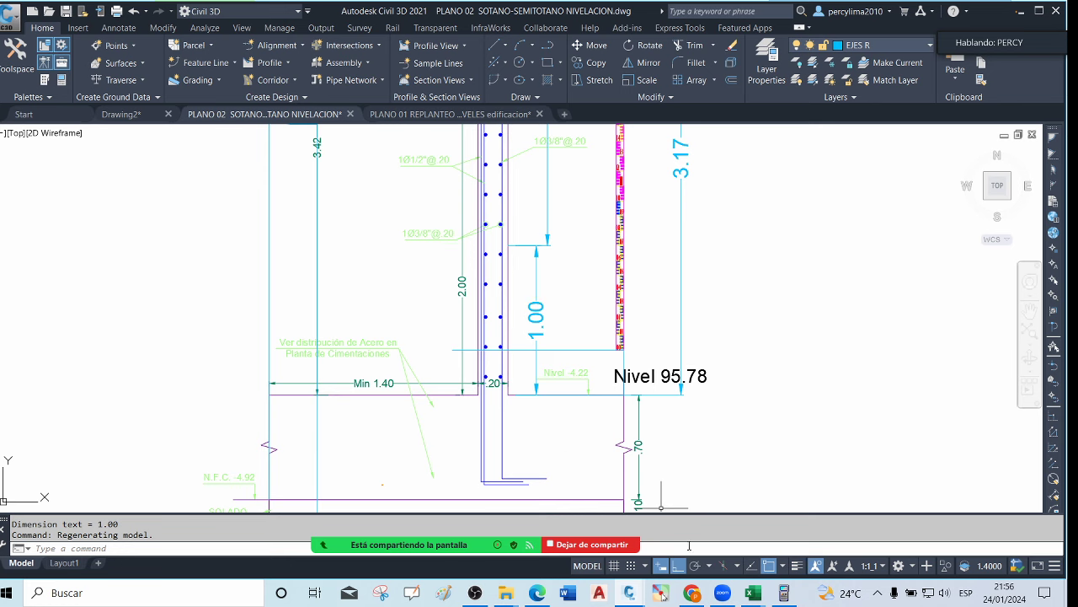
left_click(661, 593)
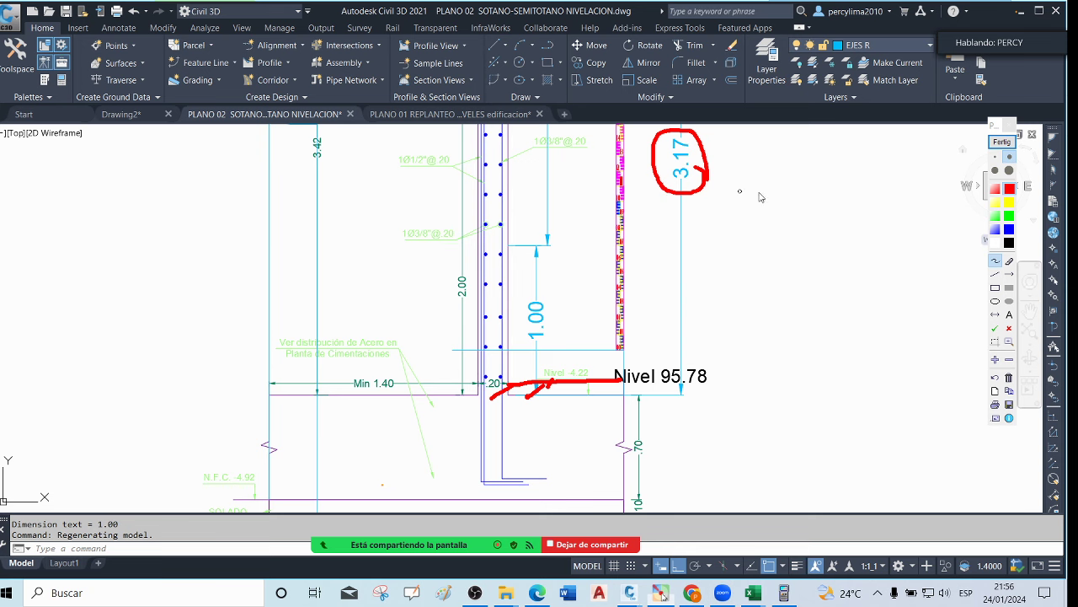
left_click(1009, 126)
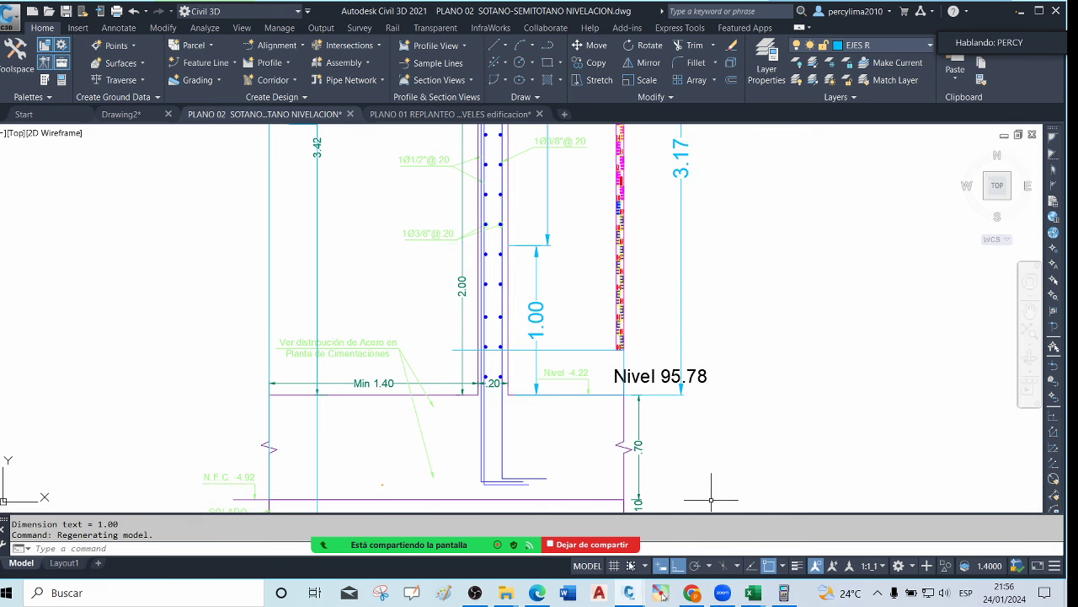
mouse_move(505, 592)
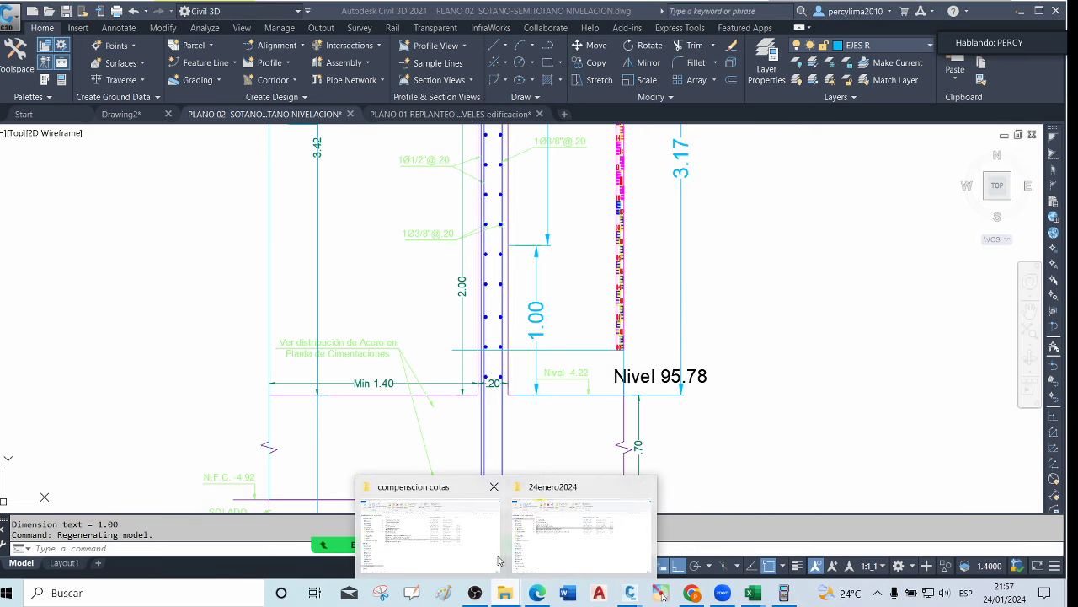
Browse drive D: into the estudios a distancia plq folder
left_click(454, 546)
left_click(76, 521)
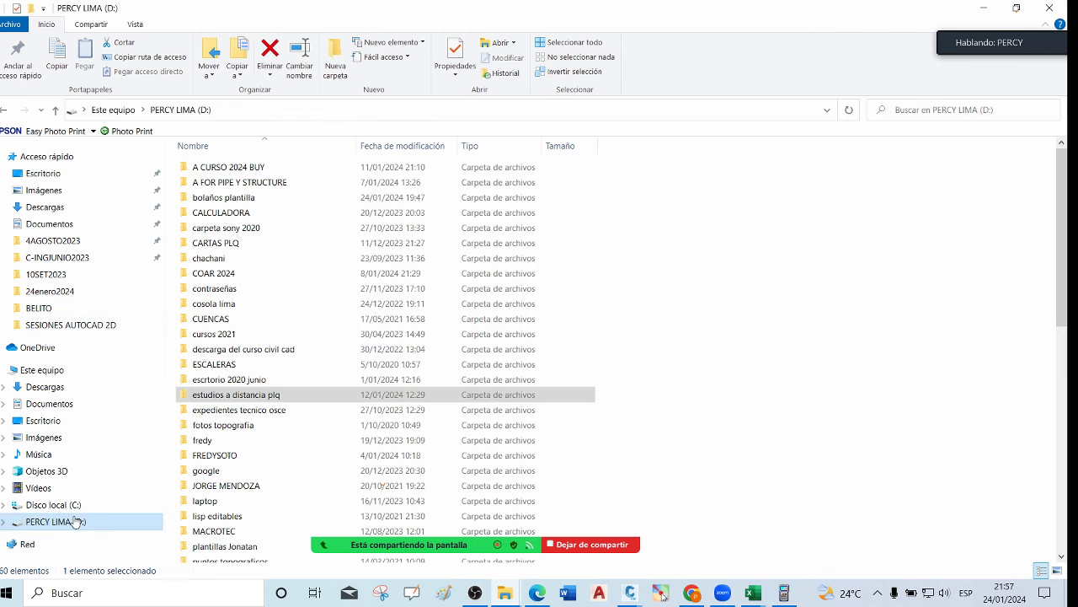
left_click(273, 394)
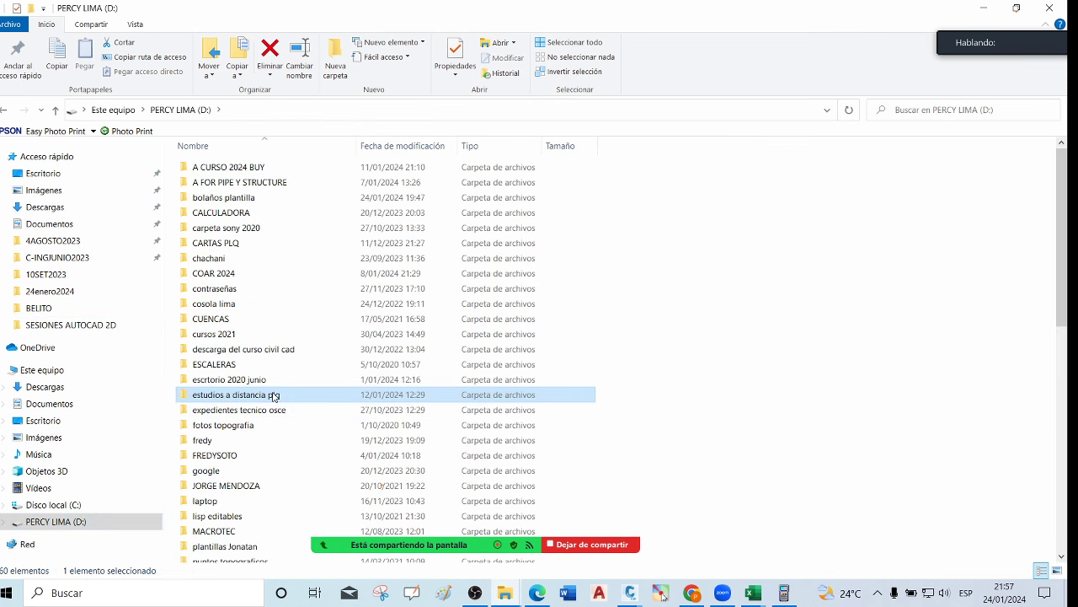
double_click(273, 394)
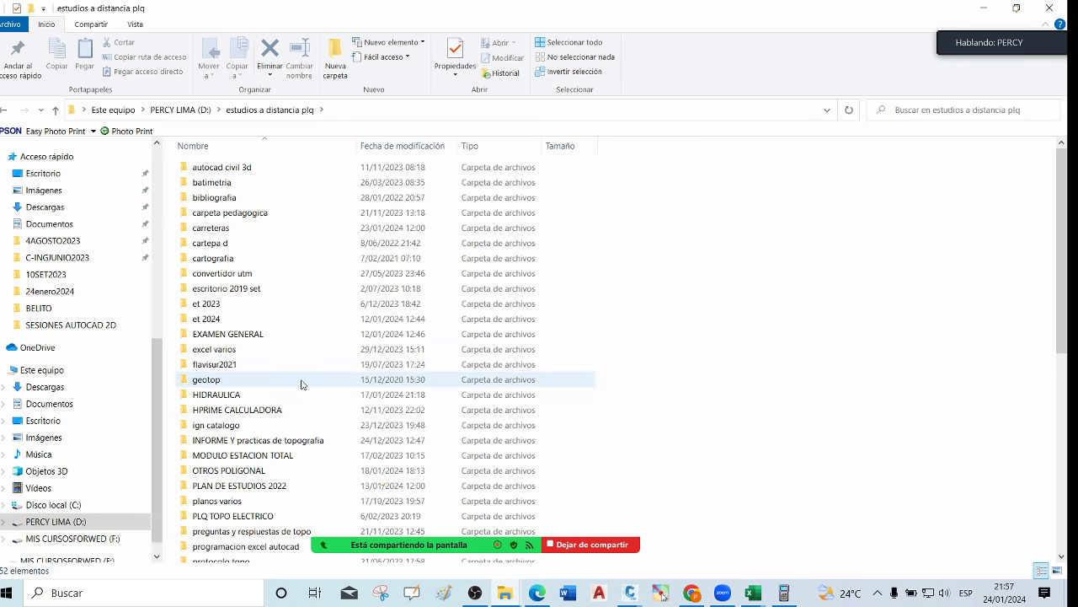
scroll(109, 422, "up", 2)
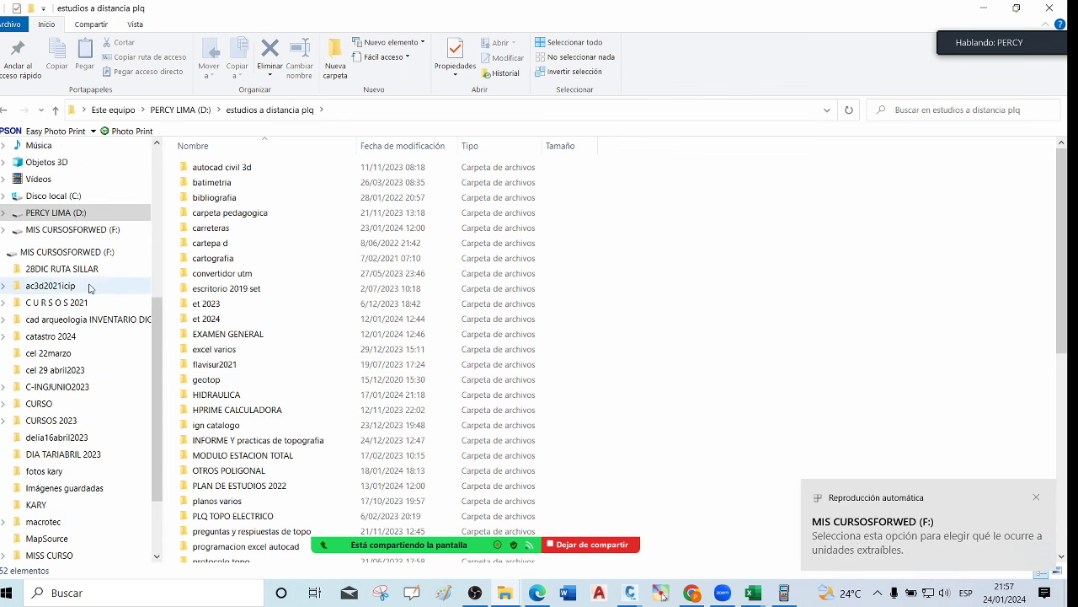
Navigate F: > C-INGJUNIO2023 > CURSO DE TOP EDIFICACIONES AGOSTO 2023 > 10SET2023
left_click(65, 229)
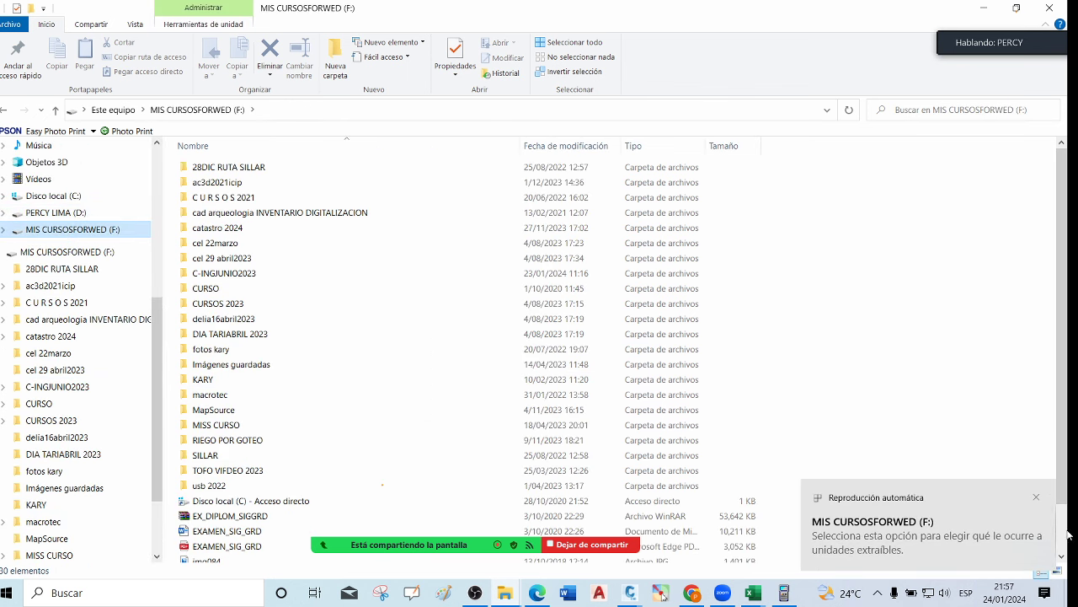
double_click(237, 273)
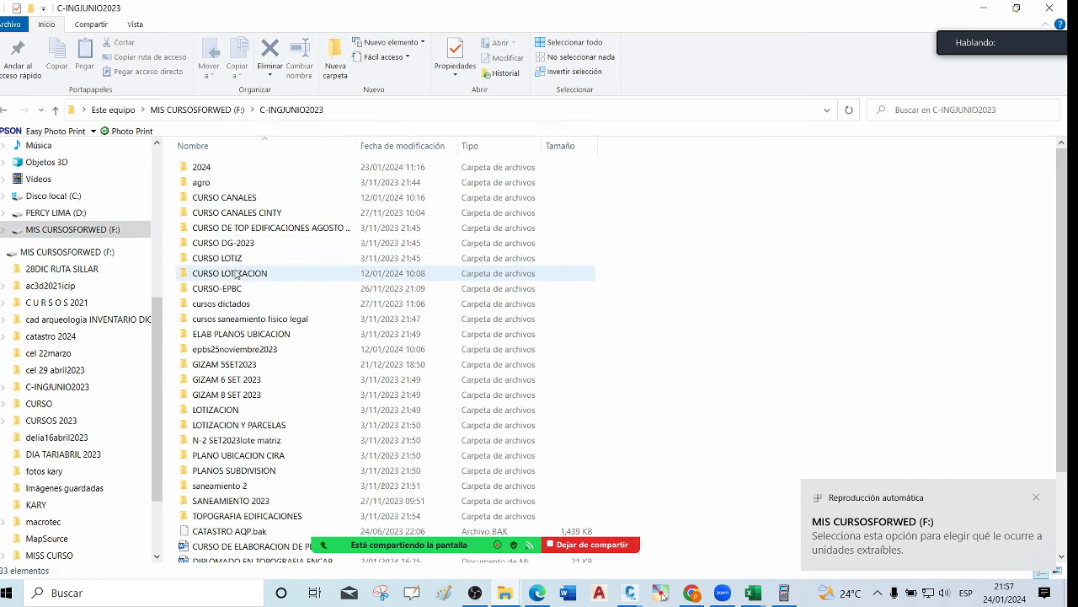
left_click(274, 229)
double_click(274, 231)
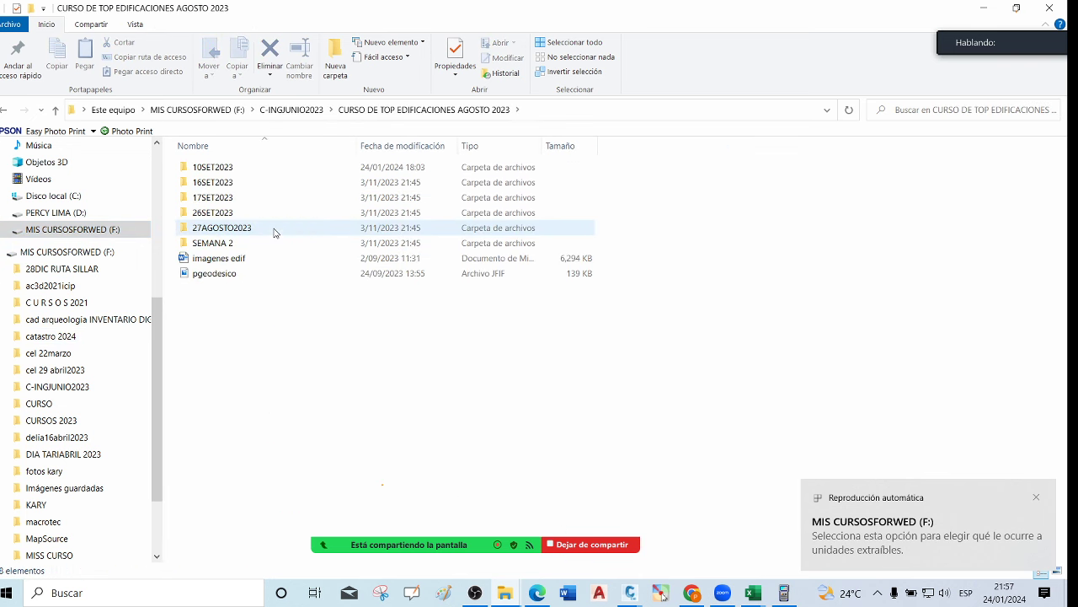
double_click(212, 168)
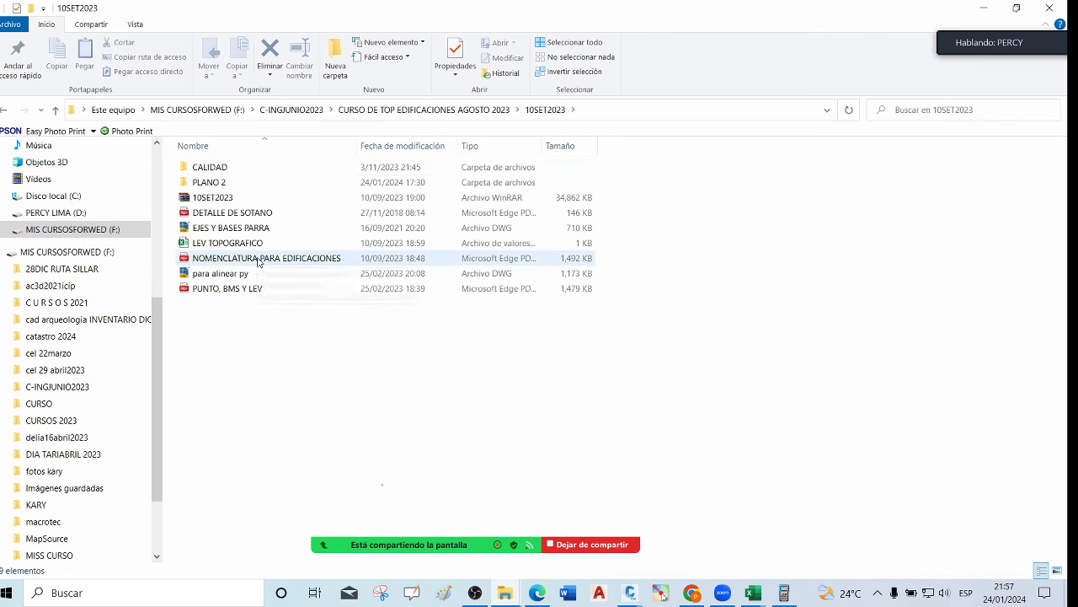
Open the NOMENCLATURA PARA EDIFICACIONES PDF in Edge, scroll through its pages, and return to Explorer
double_click(258, 258)
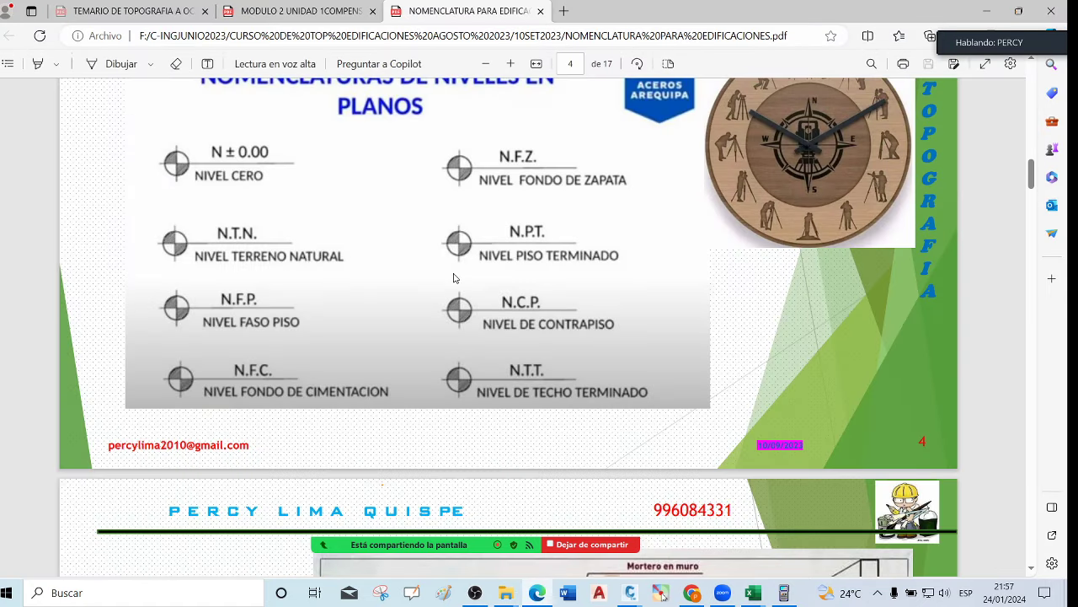
scroll(461, 281, "down", 10)
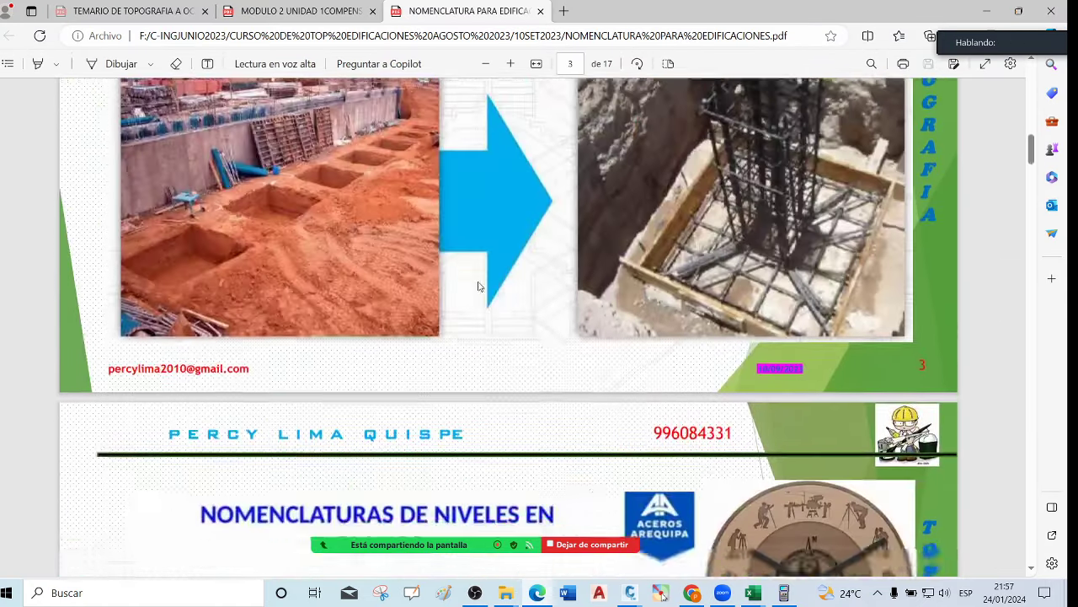
scroll(478, 289, "down", 20)
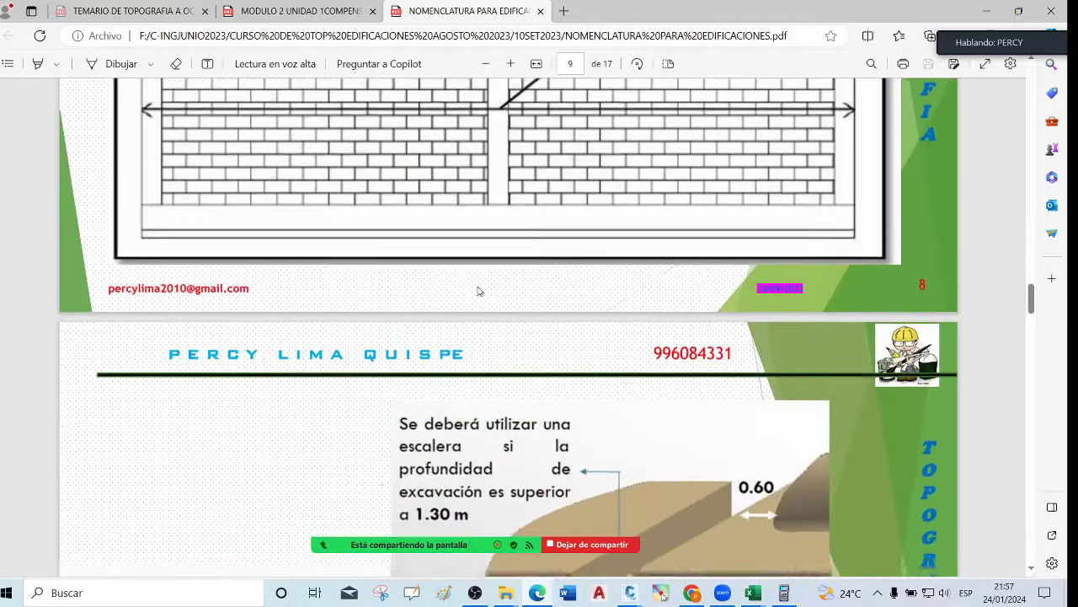
scroll(478, 291, "down", 20)
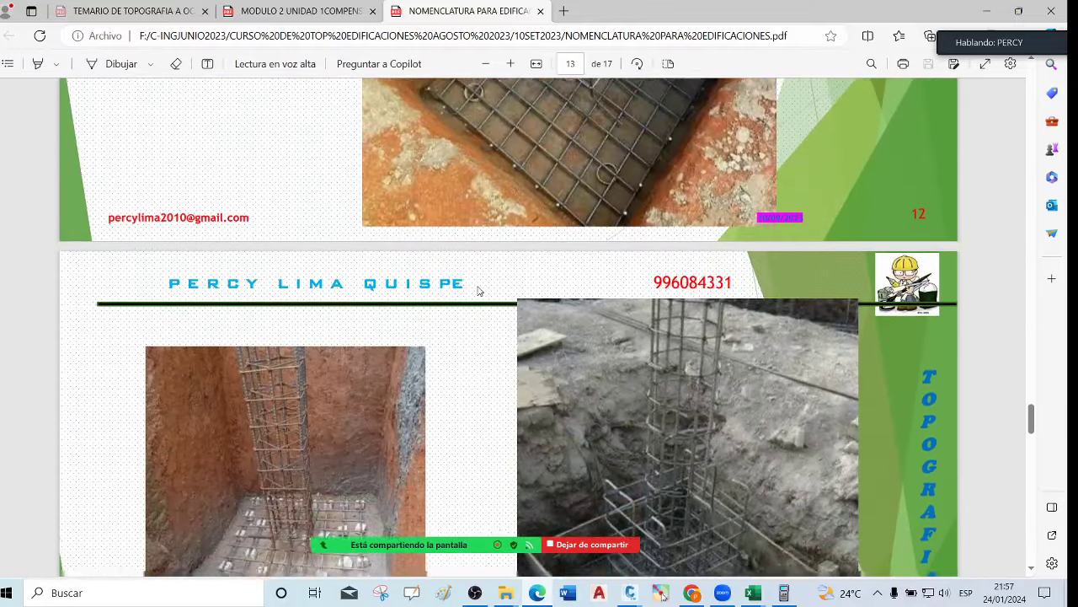
scroll(478, 291, "down", 15)
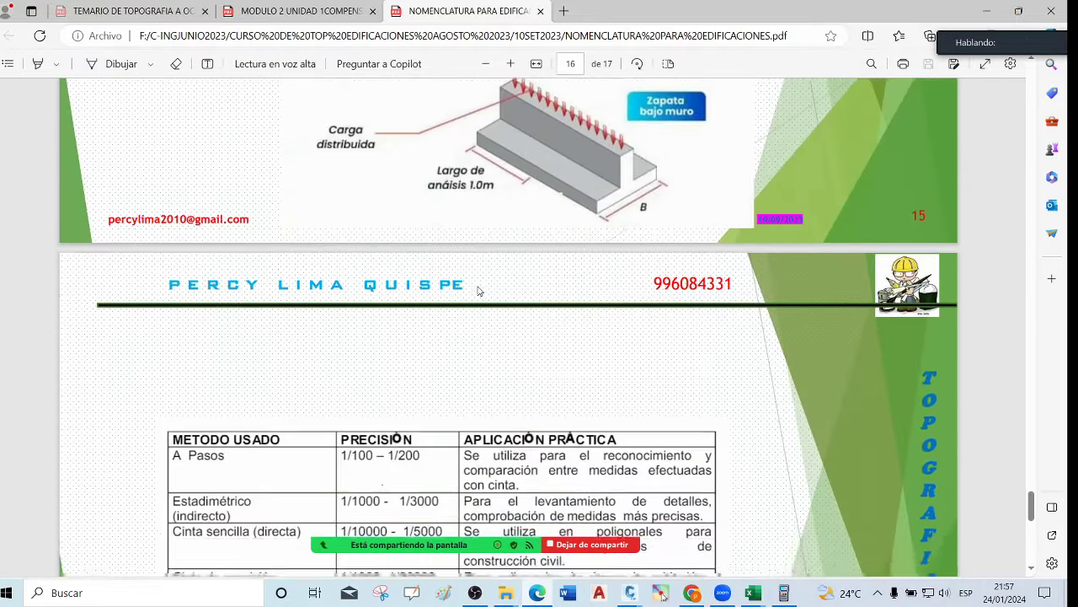
scroll(478, 291, "down", 2)
scroll(480, 293, "up", 17)
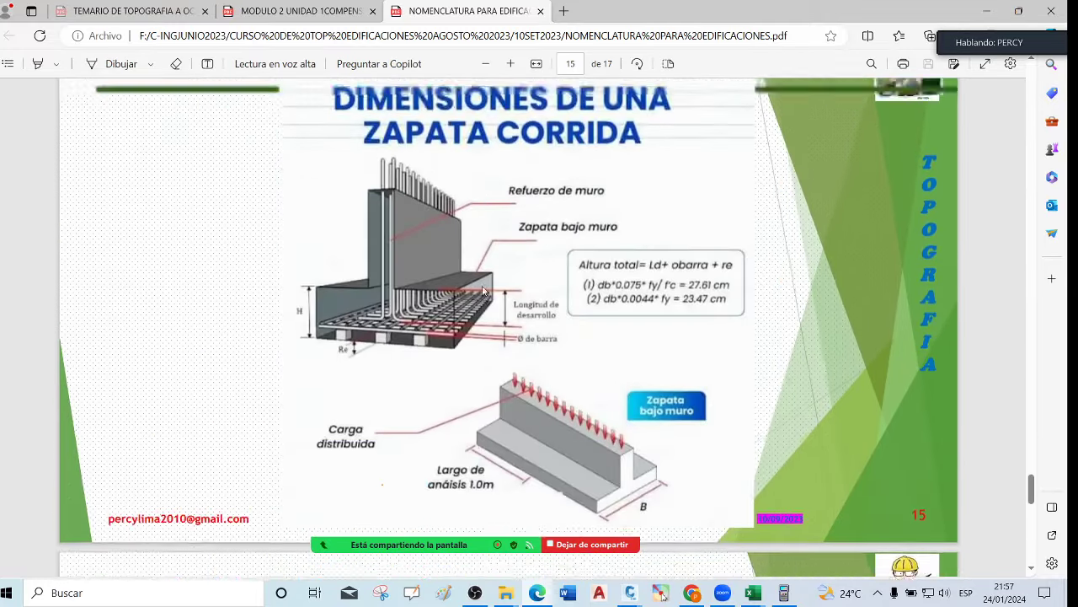
scroll(484, 295, "up", 1)
scroll(484, 295, "up", 3)
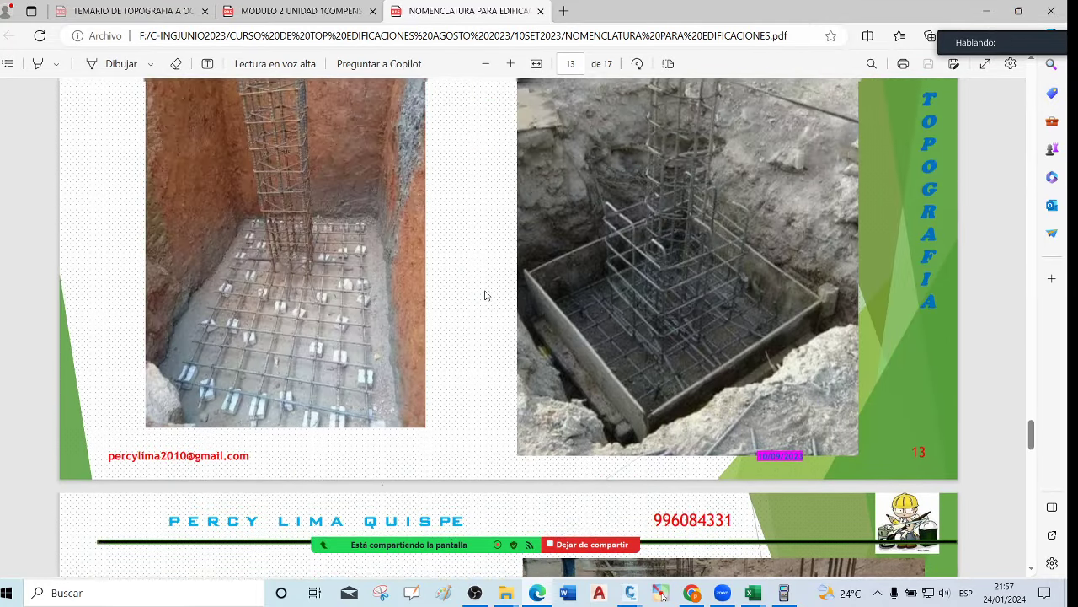
scroll(487, 291, "down", 3)
scroll(489, 294, "up", 1)
scroll(674, 295, "down", 1)
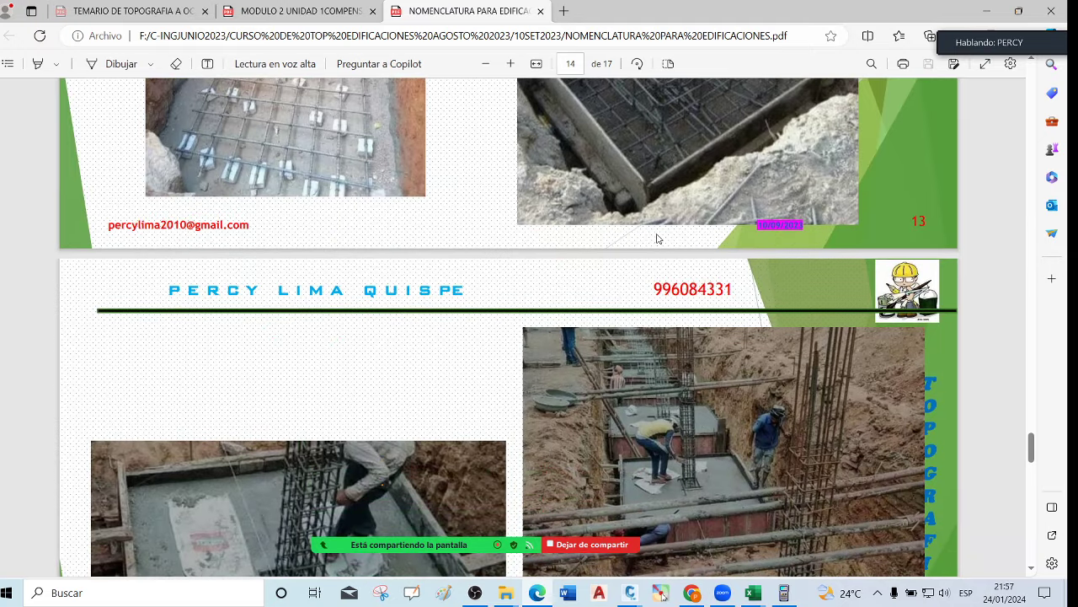
scroll(665, 257, "up", 10)
scroll(626, 270, "down", 14)
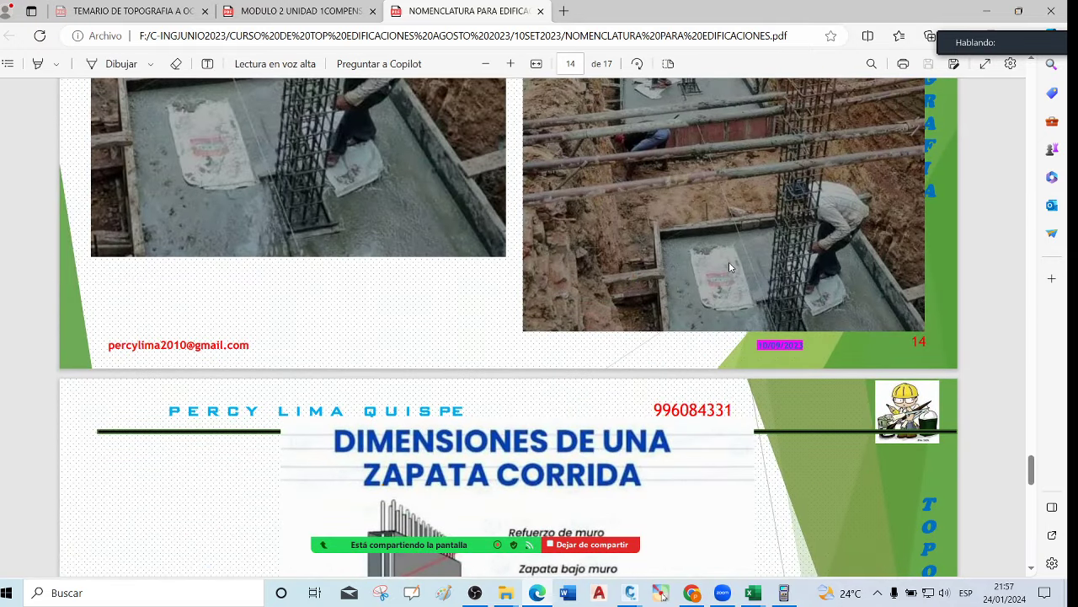
scroll(732, 282, "up", 1)
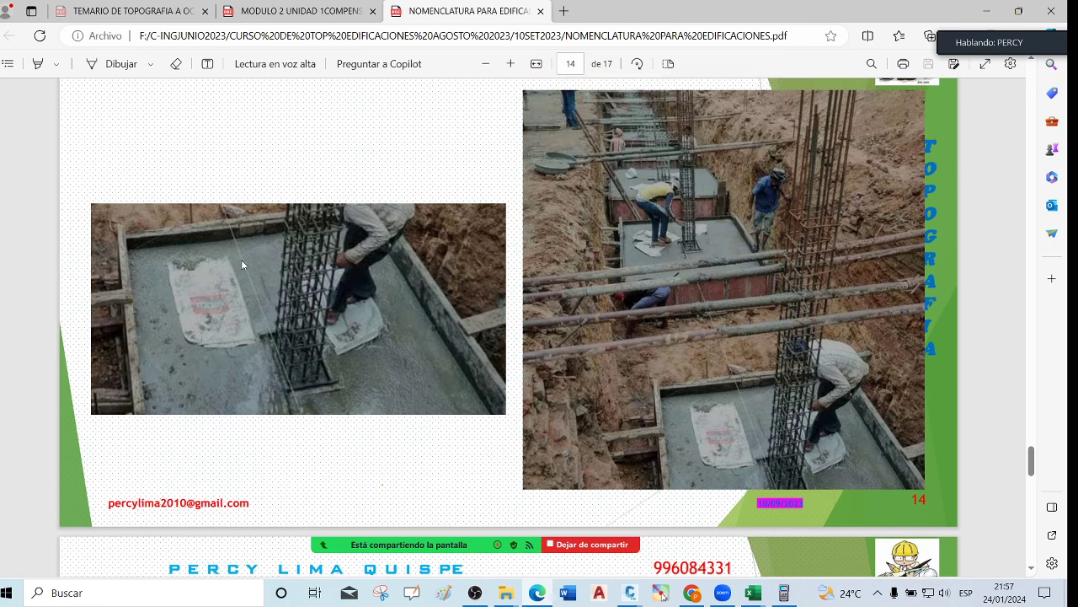
scroll(241, 260, "up", 5)
scroll(318, 260, "up", 5)
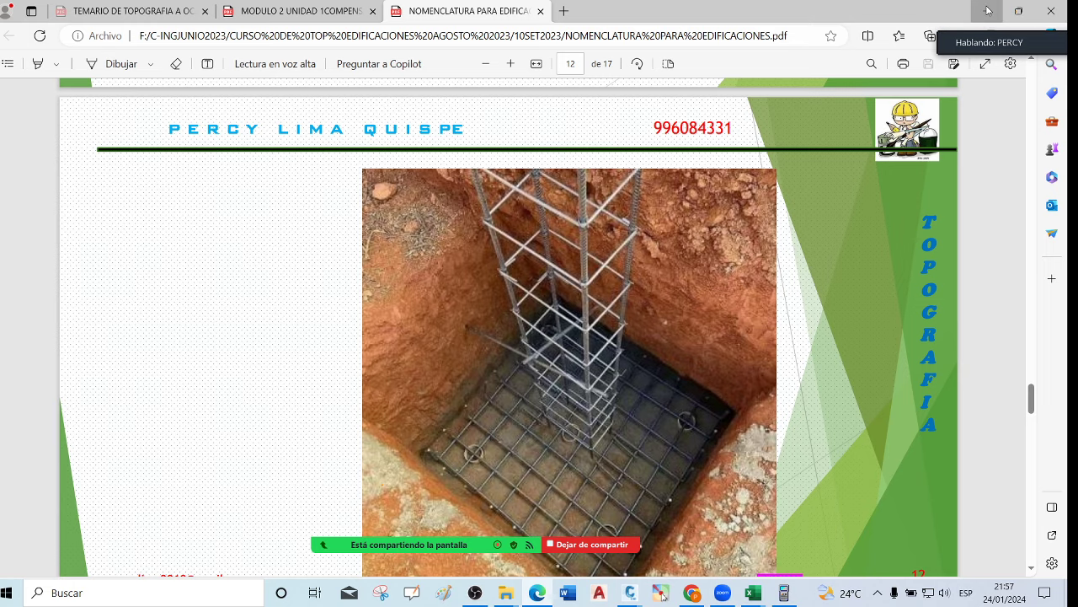
key("alt+Tab")
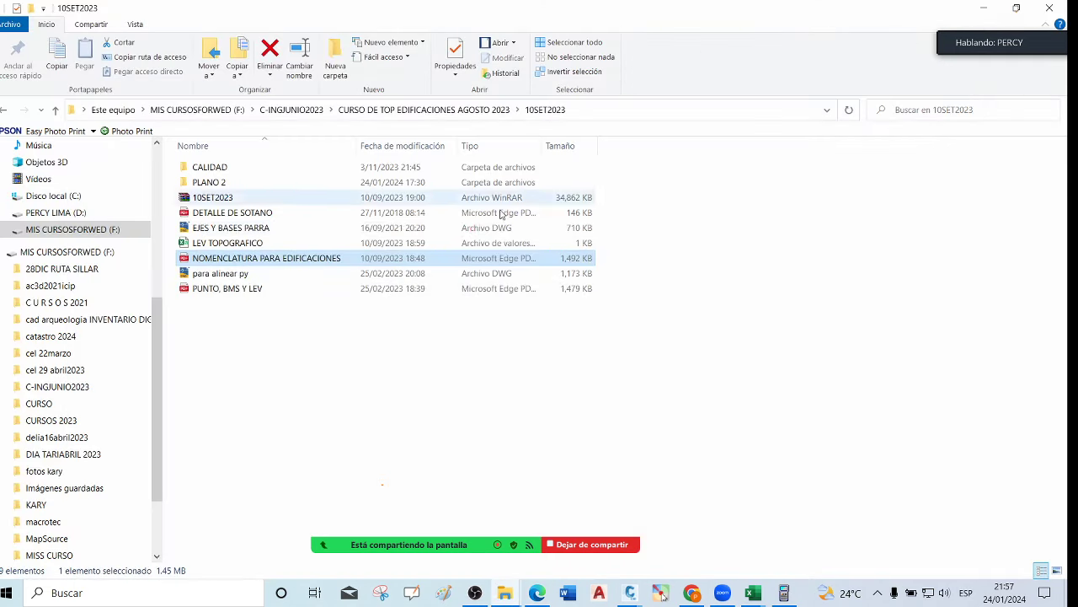
Look through the 16SET2023 > NIVELACION and 17SET2023 course folders
left_click(252, 217)
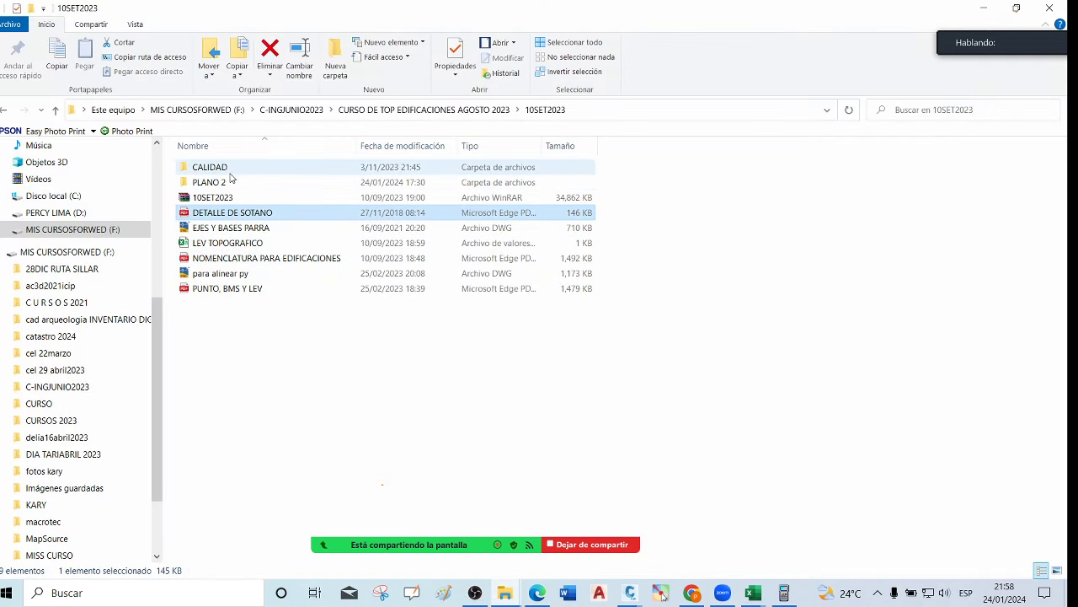
left_click(55, 110)
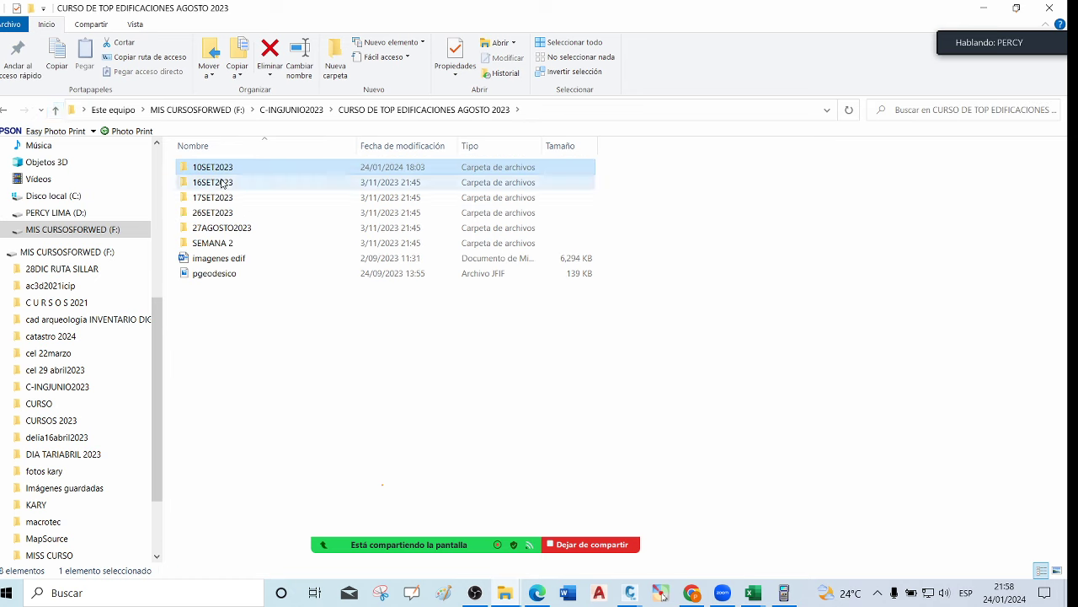
double_click(212, 181)
double_click(216, 198)
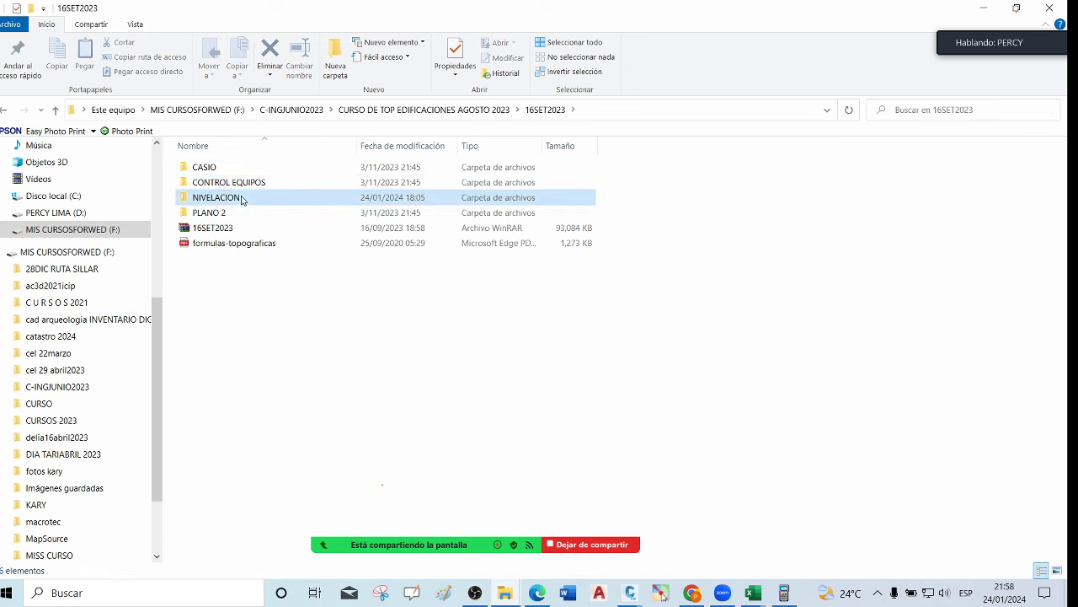
left_click(56, 110)
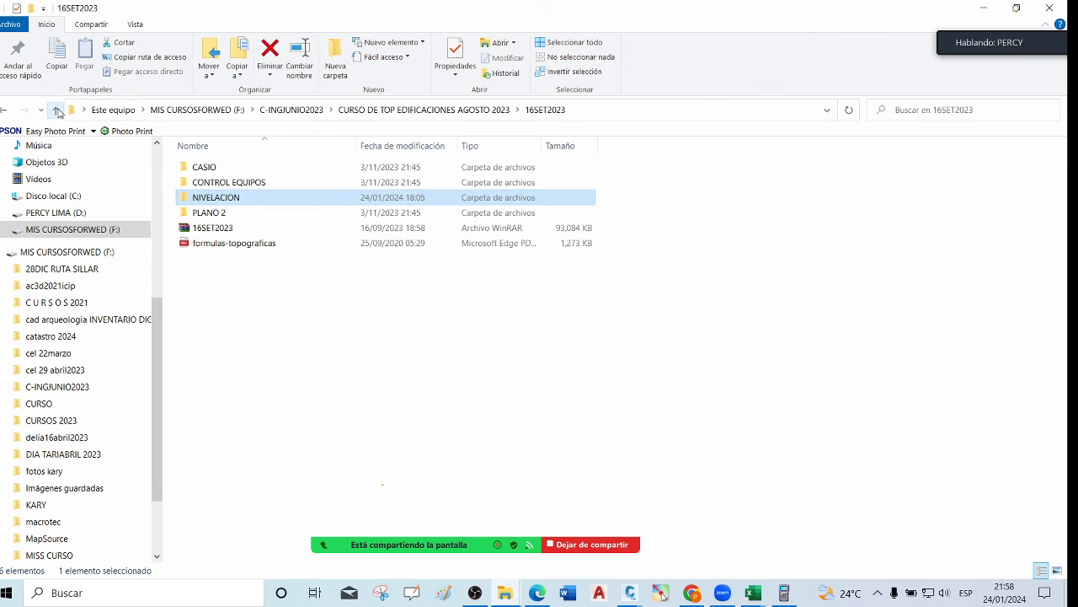
left_click(56, 110)
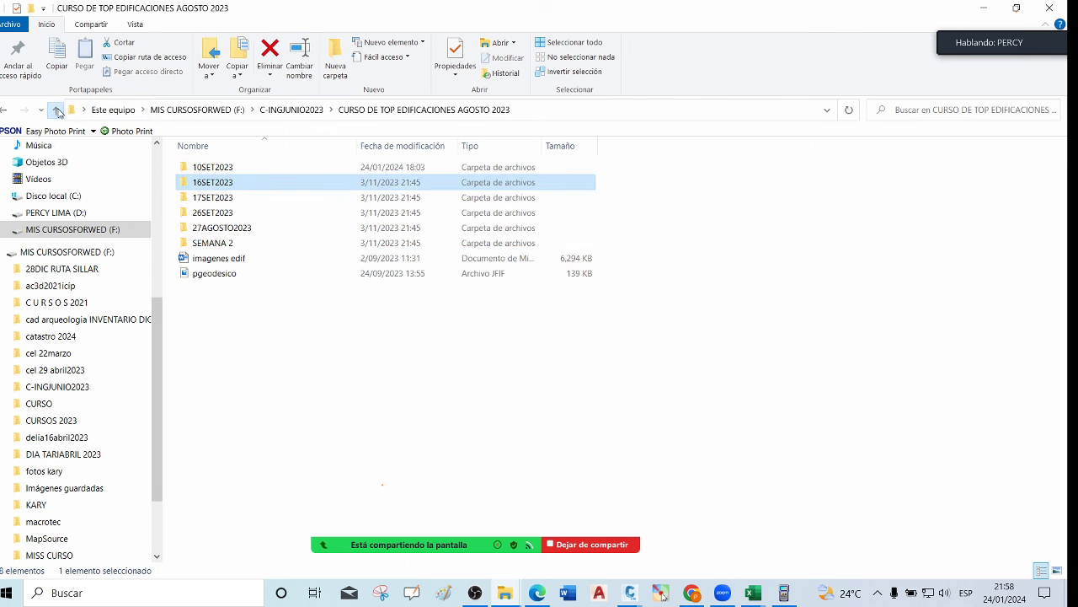
double_click(218, 205)
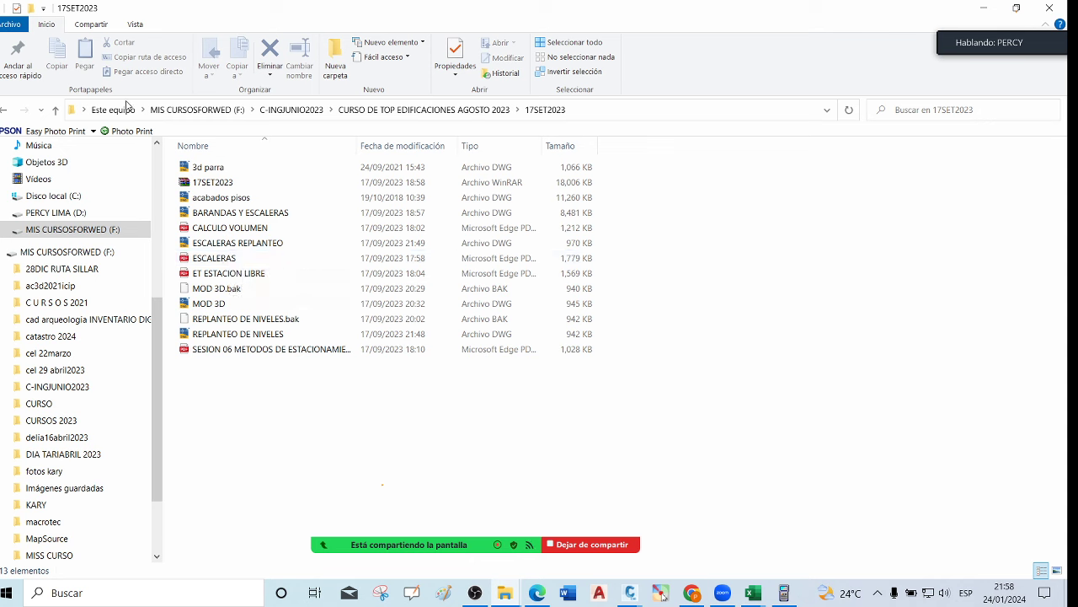
left_click(56, 111)
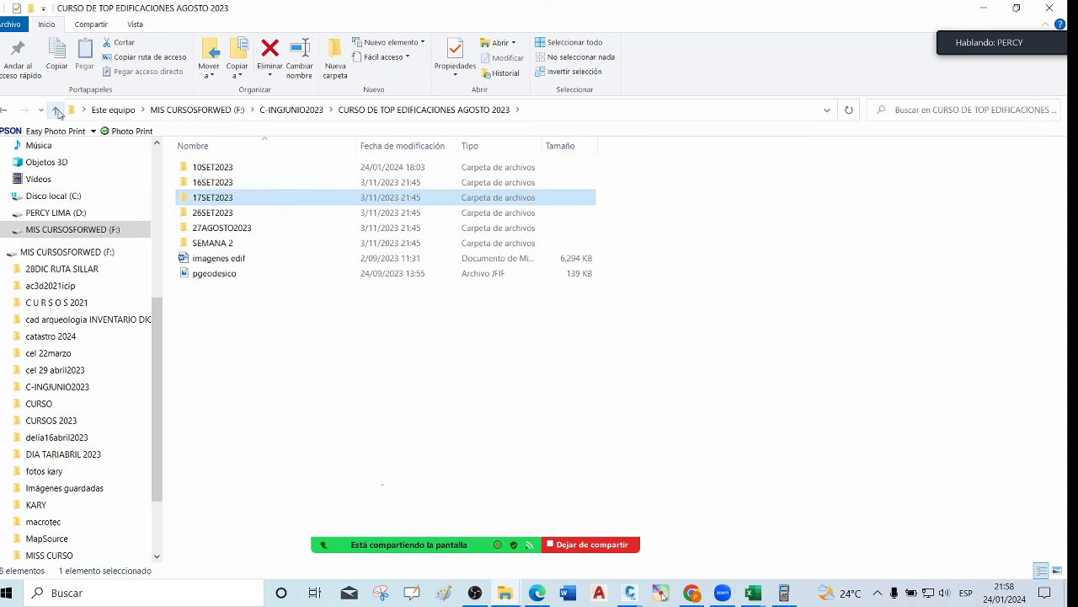
Go to D: > estudios a distancia plq > et 2023 > SESIONES ESTACION TOTAL > SESIONES varios 2023
scroll(38, 337, "up", 1)
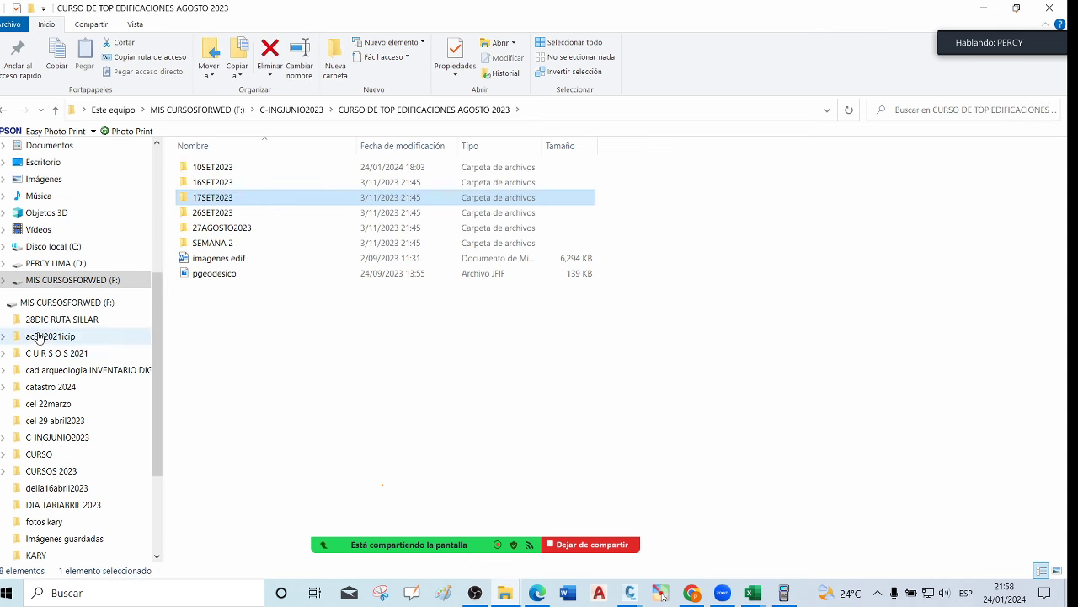
left_click(56, 264)
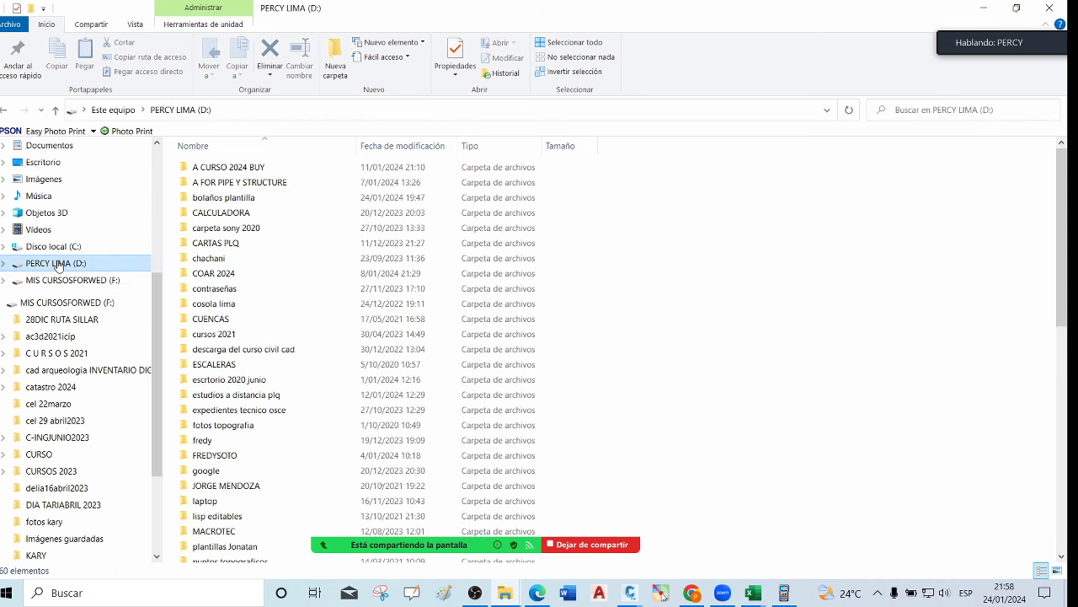
double_click(287, 396)
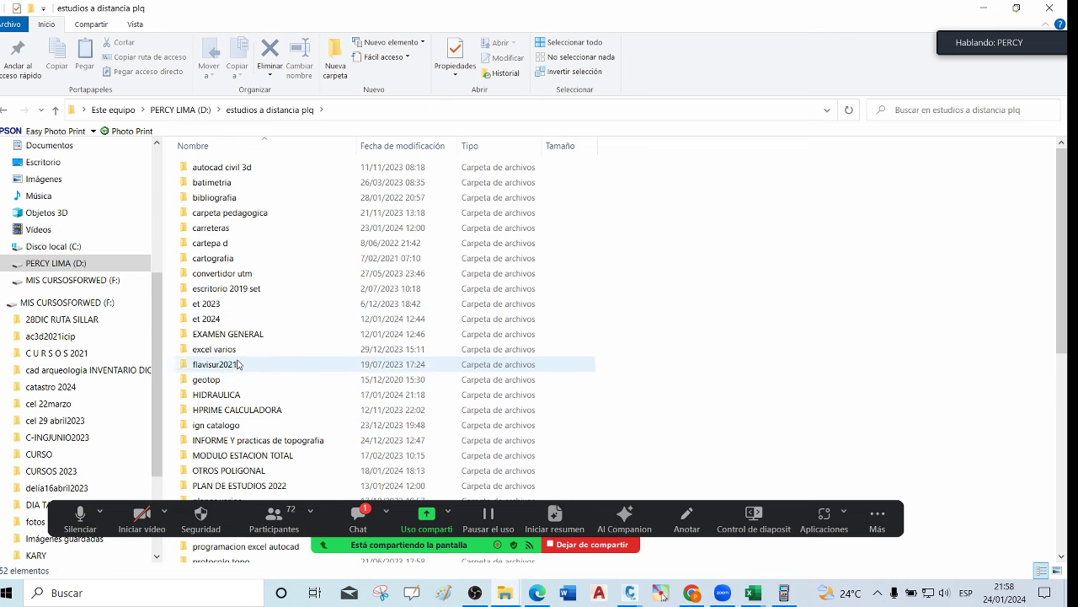
double_click(222, 305)
scroll(280, 303, "down", 2)
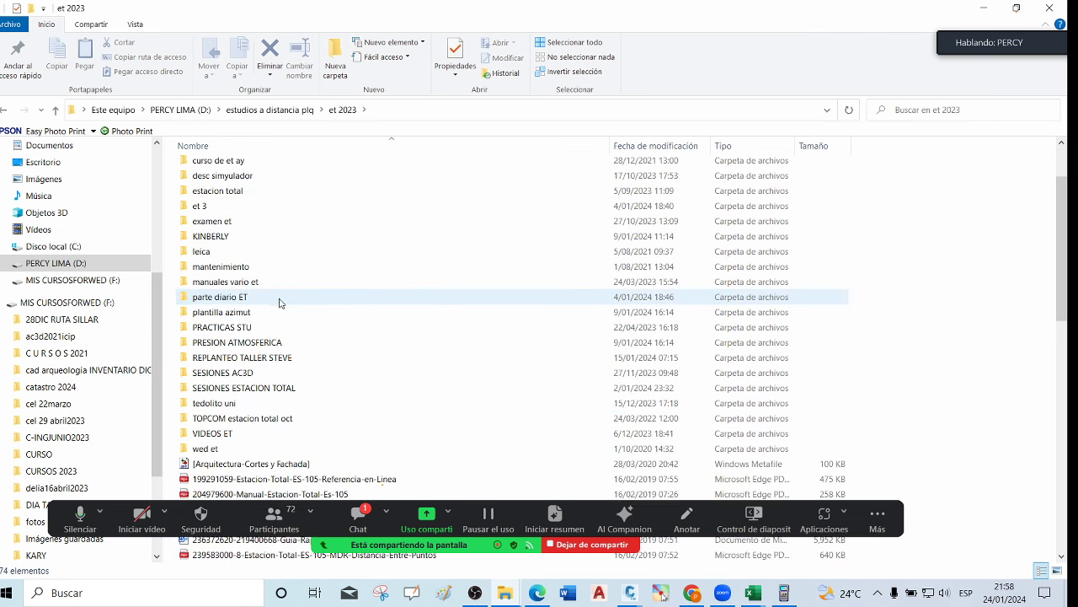
scroll(280, 302, "down", 1)
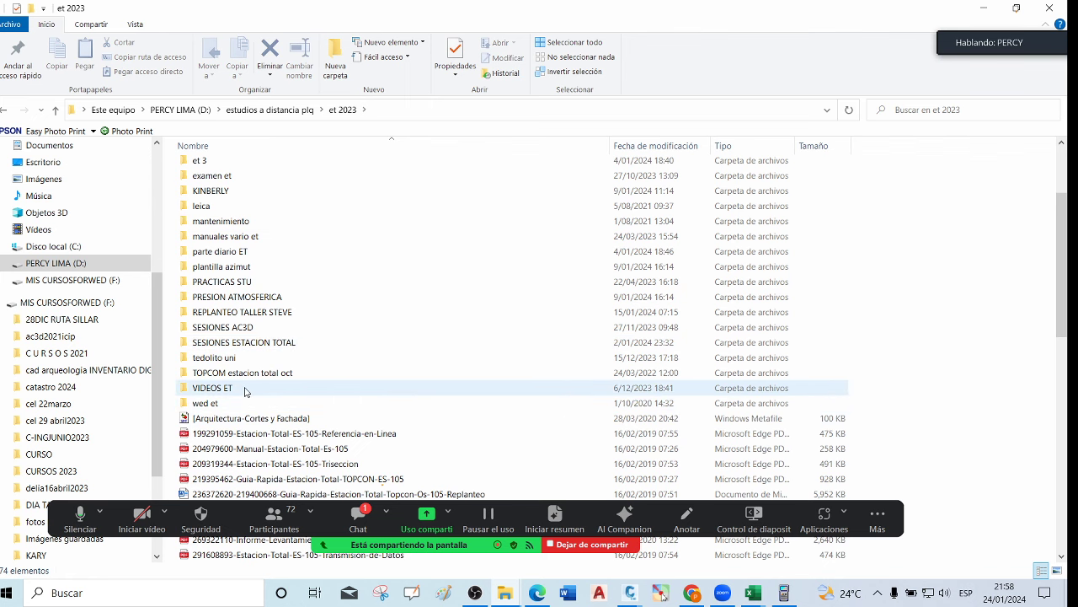
double_click(261, 343)
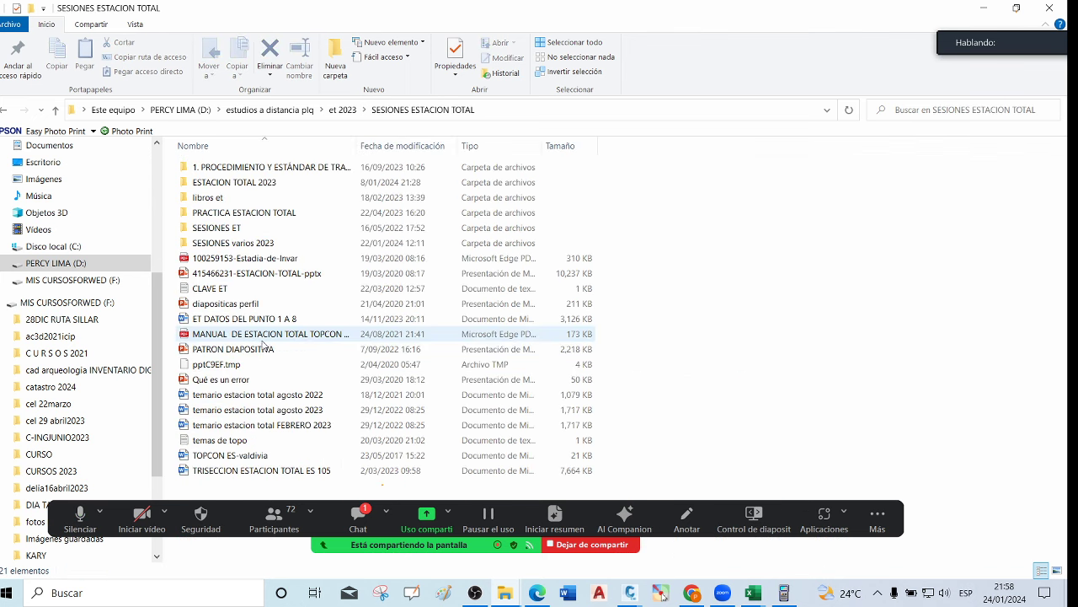
double_click(278, 244)
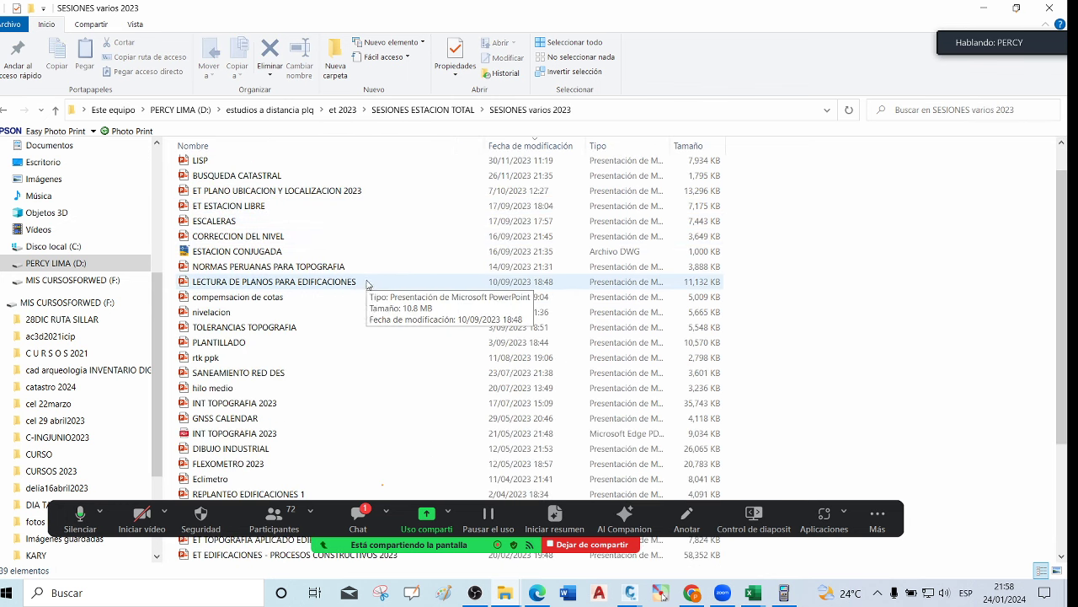
Open LECTURA DE PLANOS PARA EDIFICACIONES.pptx from the folder listing
scroll(371, 285, "down", 1)
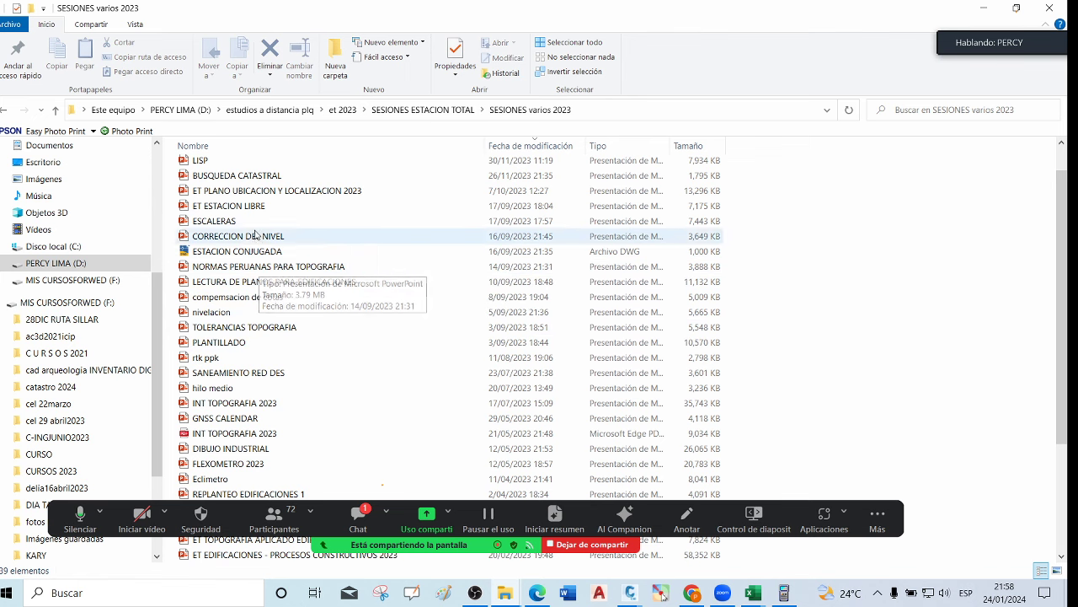
scroll(263, 223, "up", 1)
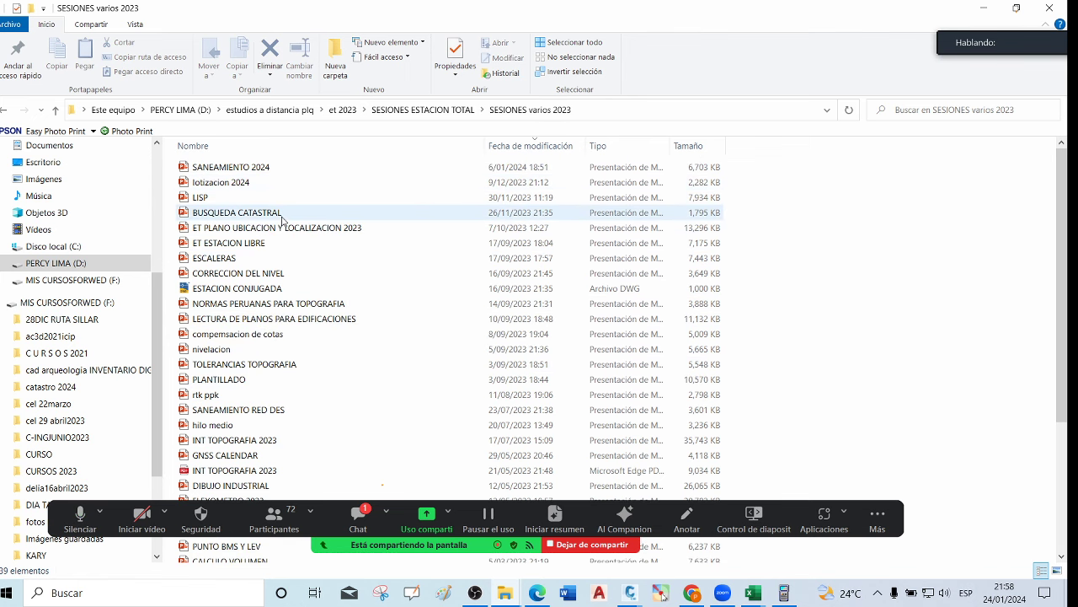
scroll(297, 233, "down", 1)
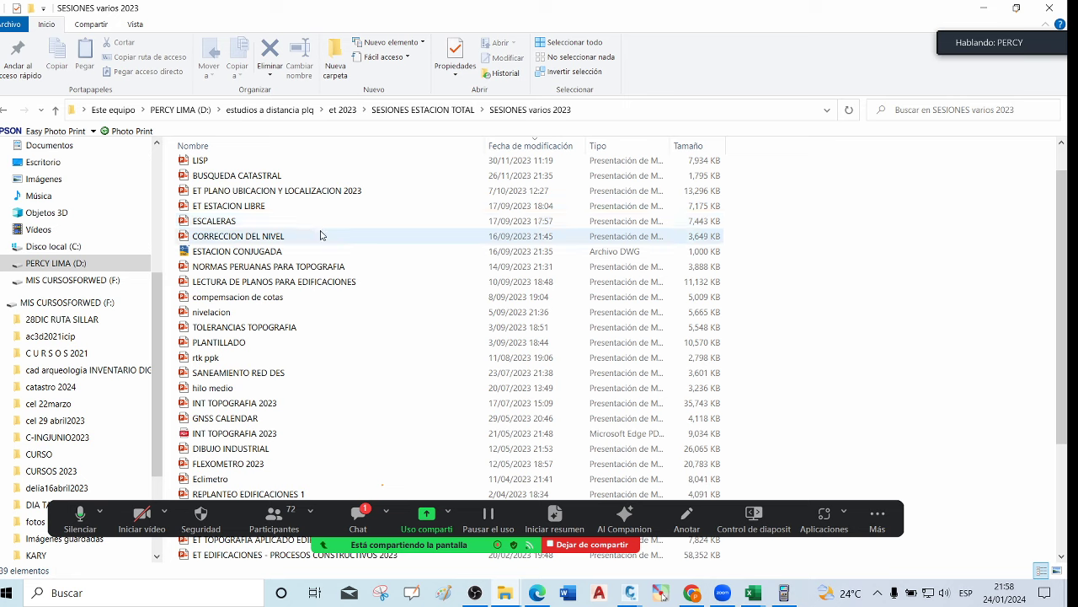
double_click(302, 283)
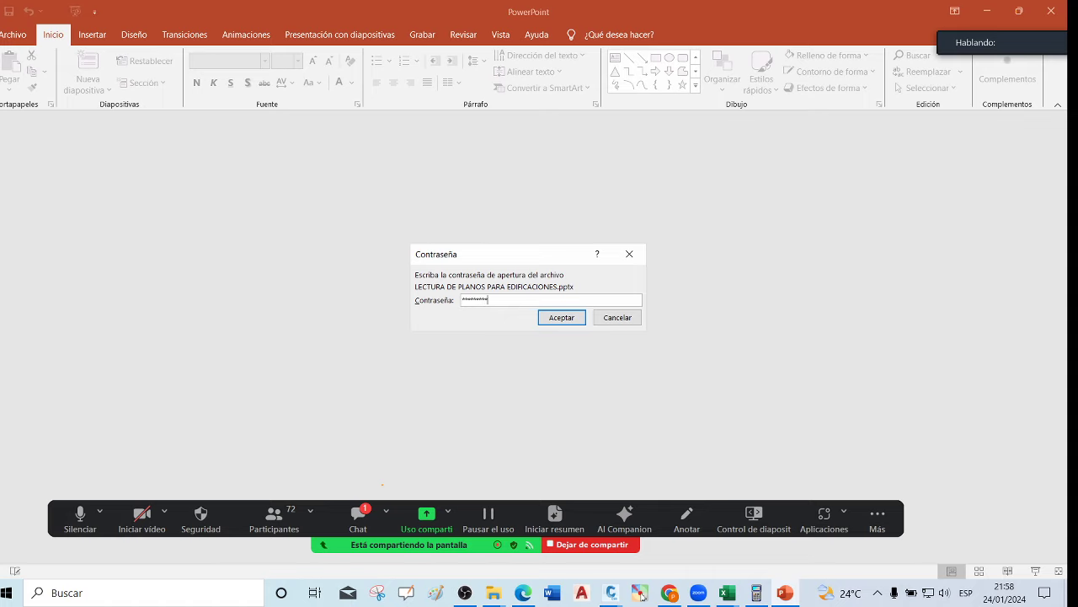
Pass both password prompts, page through slides 3 to 10, then minimize PowerPoint
key("Return")
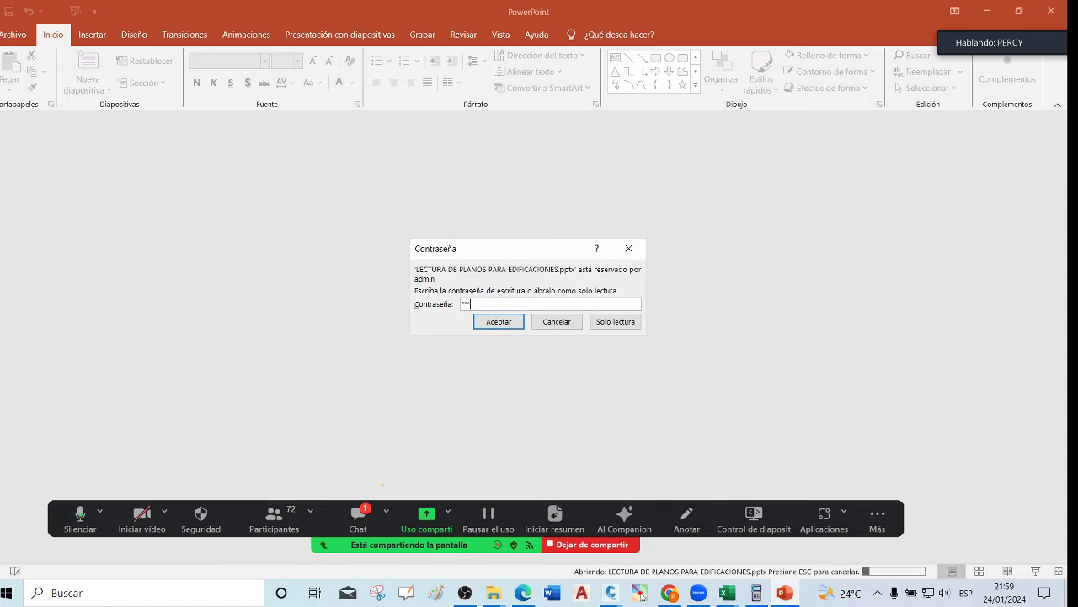
key("Return")
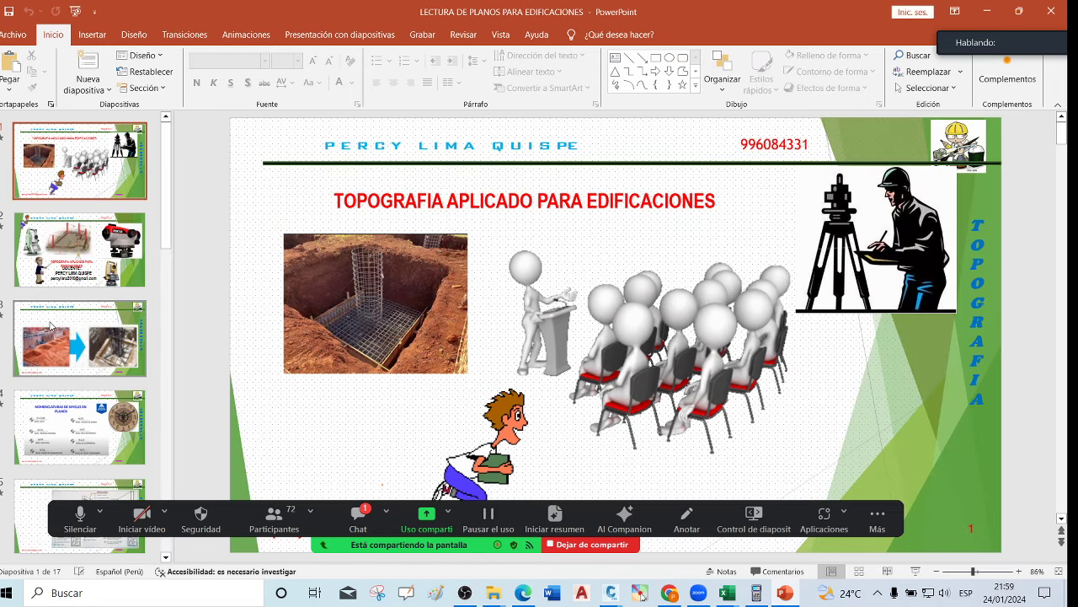
left_click(89, 331)
left_click(89, 331)
left_click(88, 331)
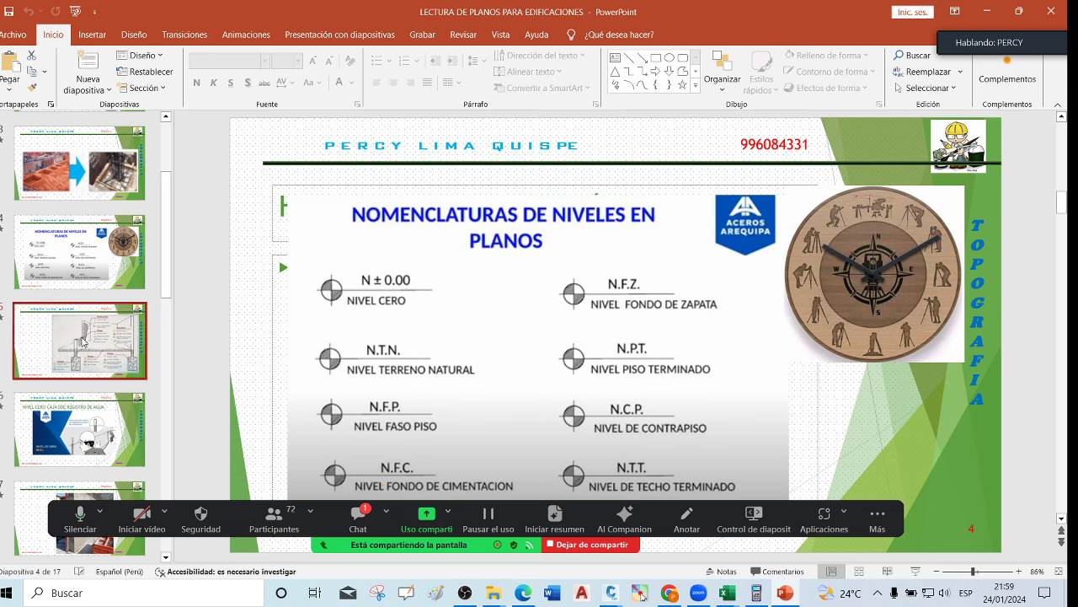
left_click(89, 328)
left_click(94, 315)
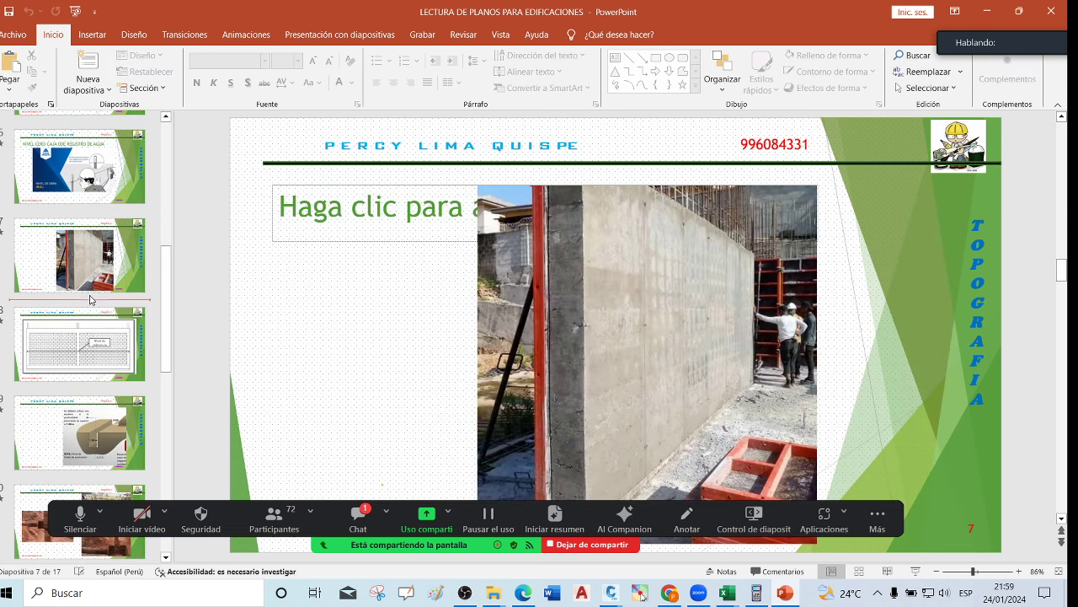
left_click(95, 328)
left_click(96, 340)
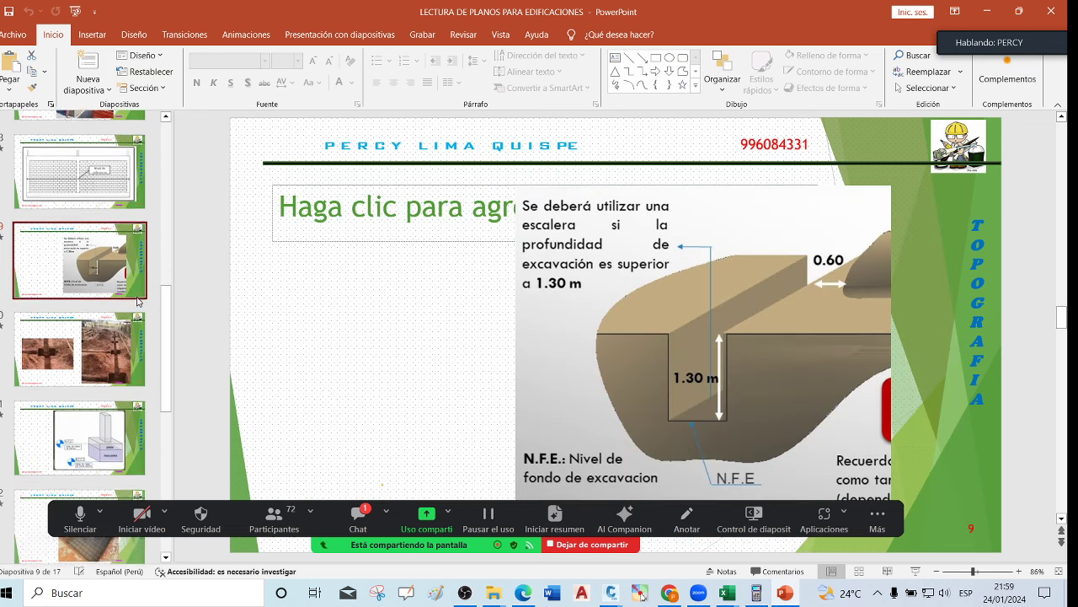
left_click(101, 337)
scroll(112, 336, "down", 5)
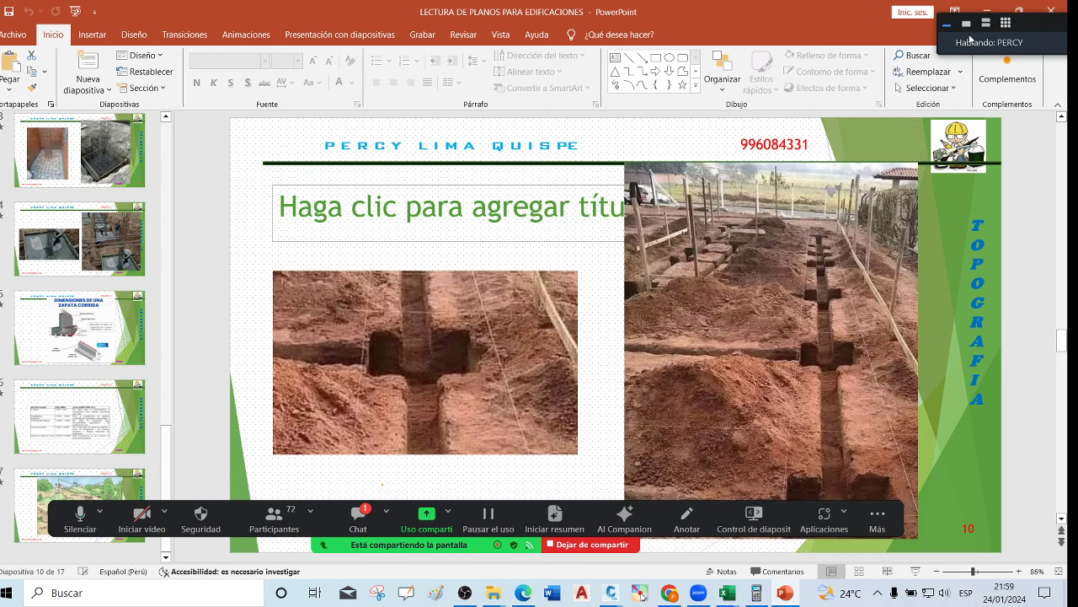
left_click(987, 11)
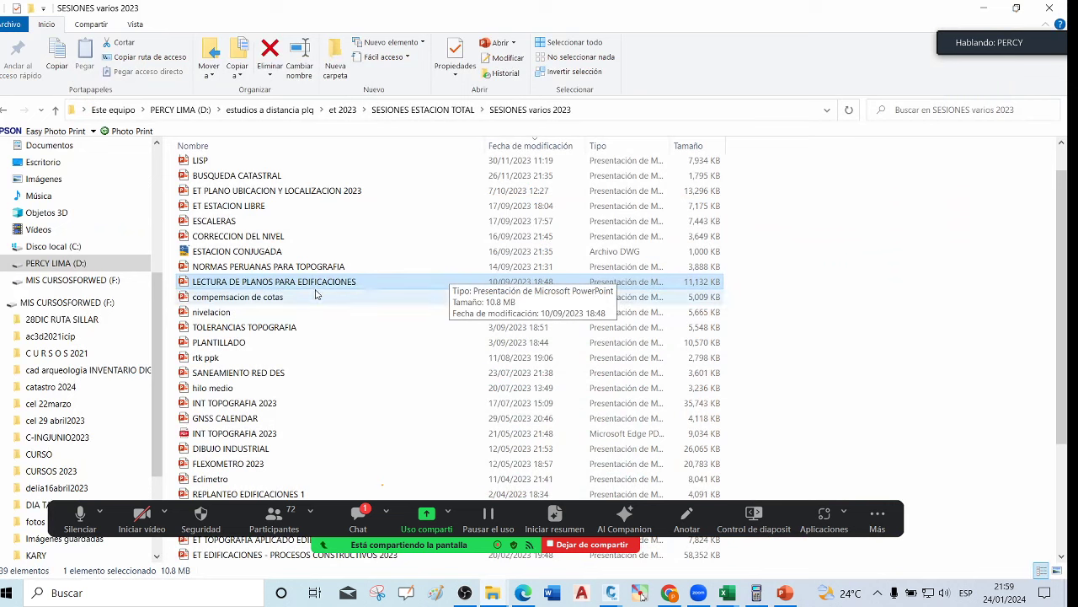
Open REPLANTEO EDIFICACIONES 1.pptx past both password prompts, view slides 3 and 4, then minimize
scroll(321, 299, "down", 1)
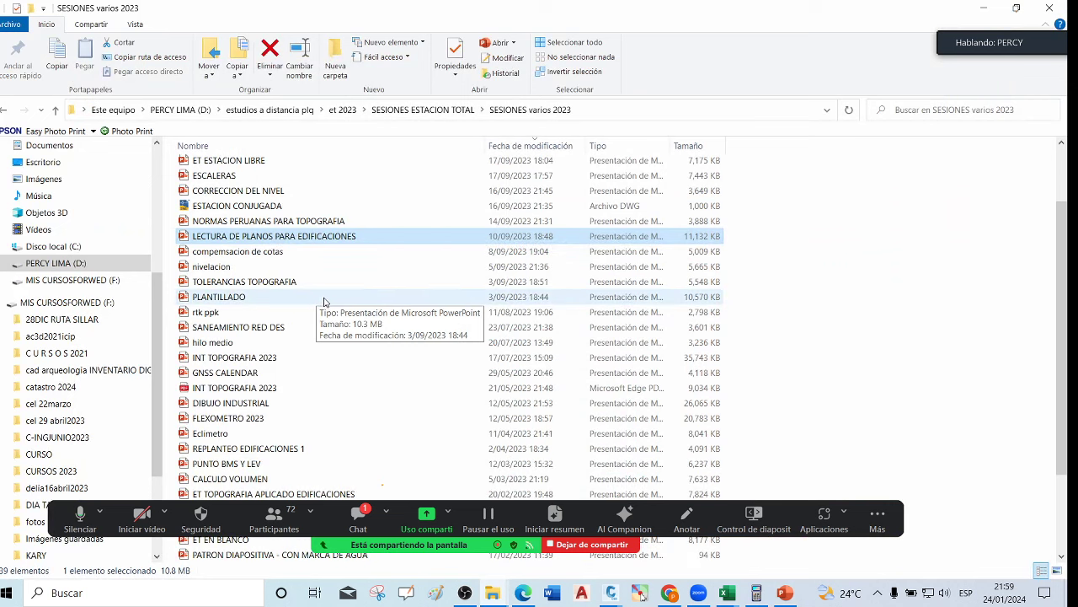
scroll(355, 340, "down", 2)
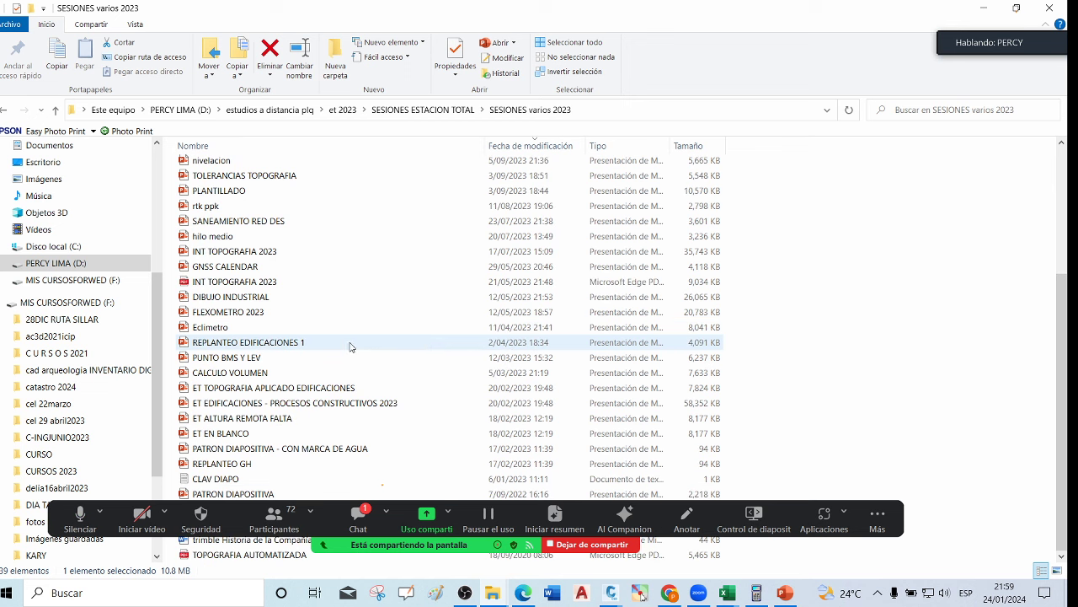
double_click(283, 343)
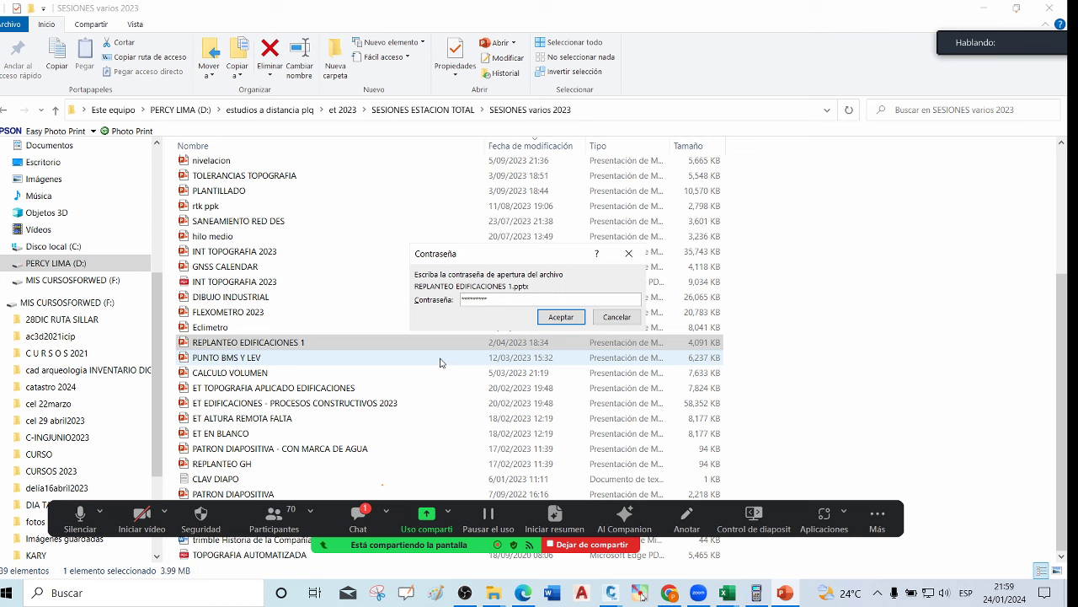
key("Return")
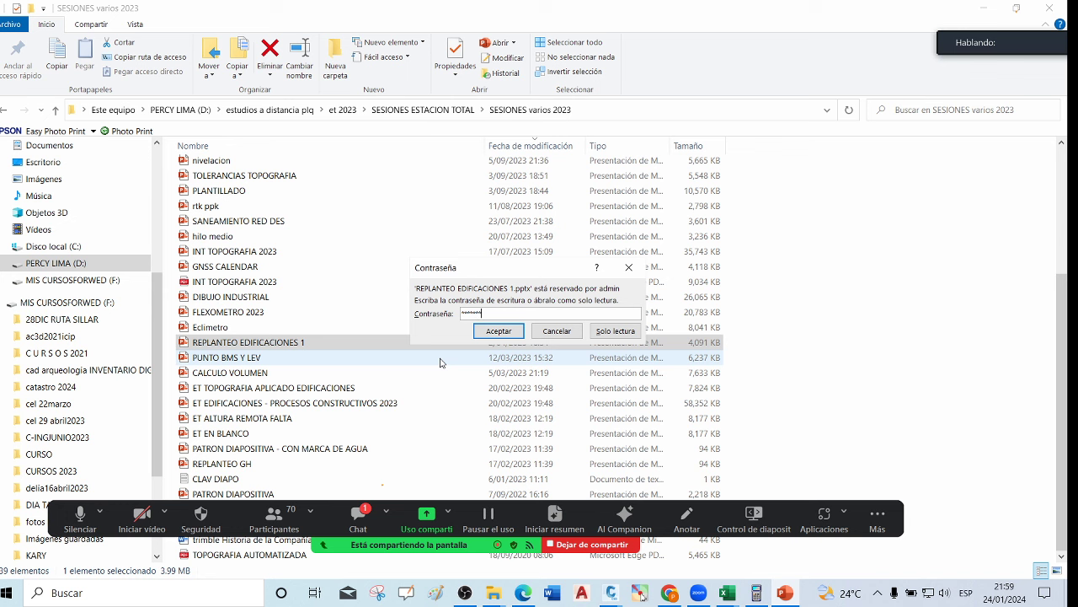
key("Return")
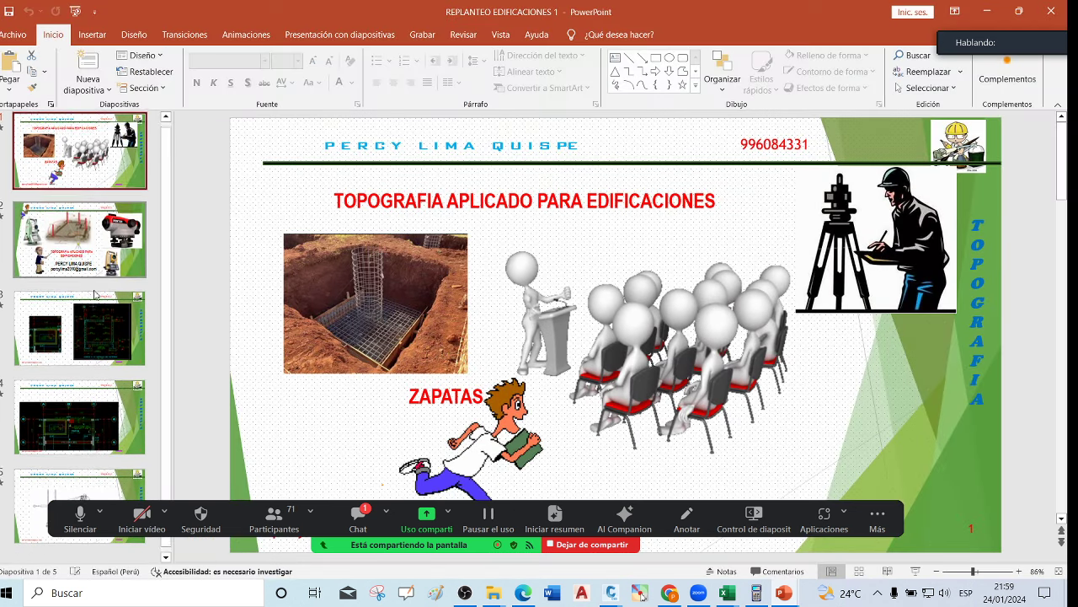
left_click(93, 350)
left_click(92, 410)
left_click(988, 11)
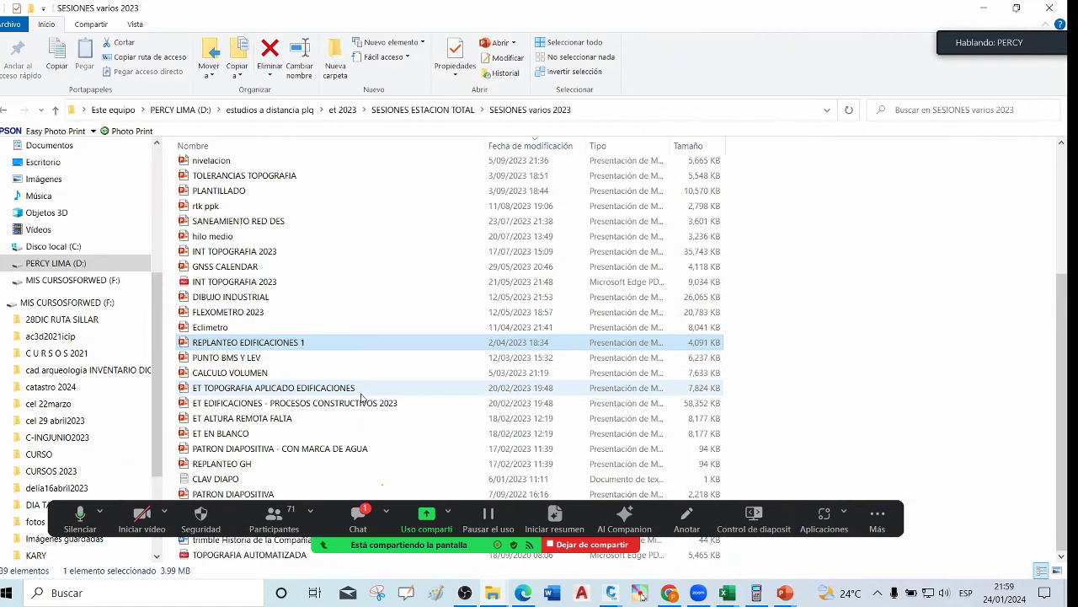
Open ET TOPOGRAFIA APLICADO EDIFICACIONES.pptx, entering its open and write passwords
double_click(309, 390)
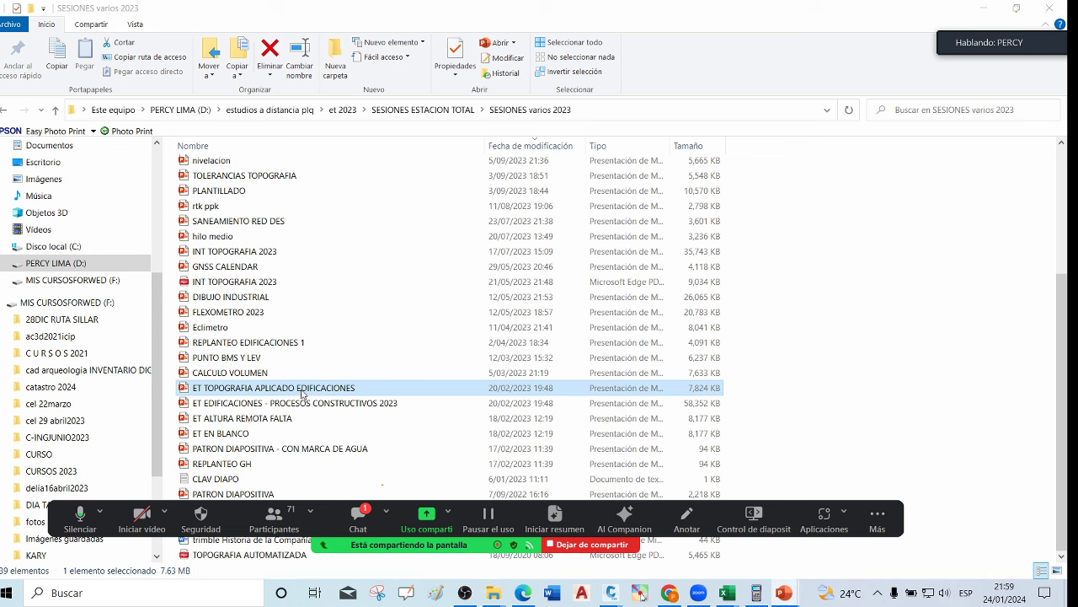
type("***")
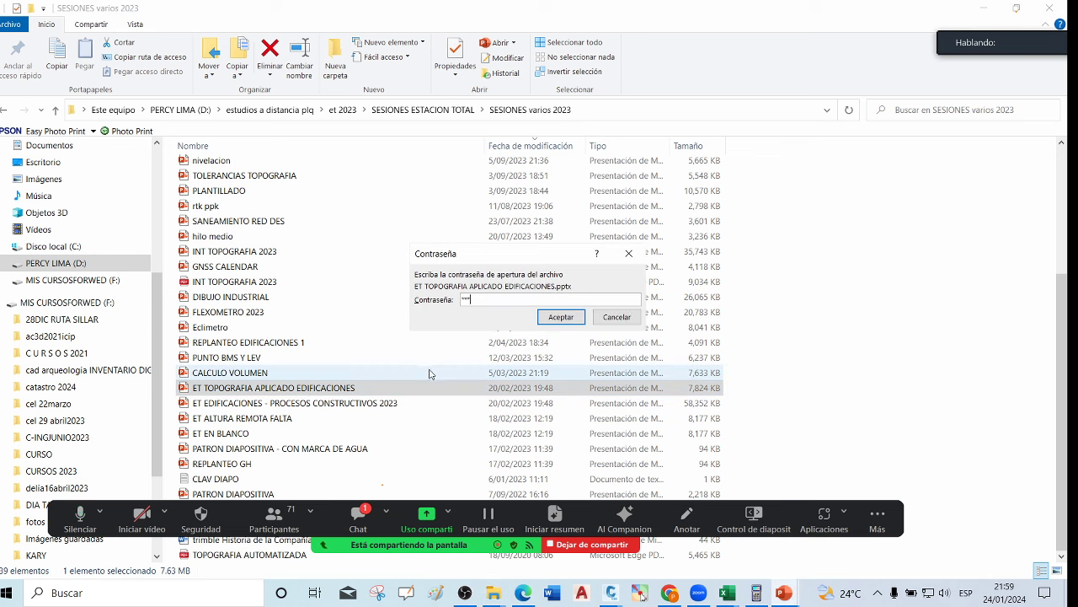
type("*")
key("Return")
type("****")
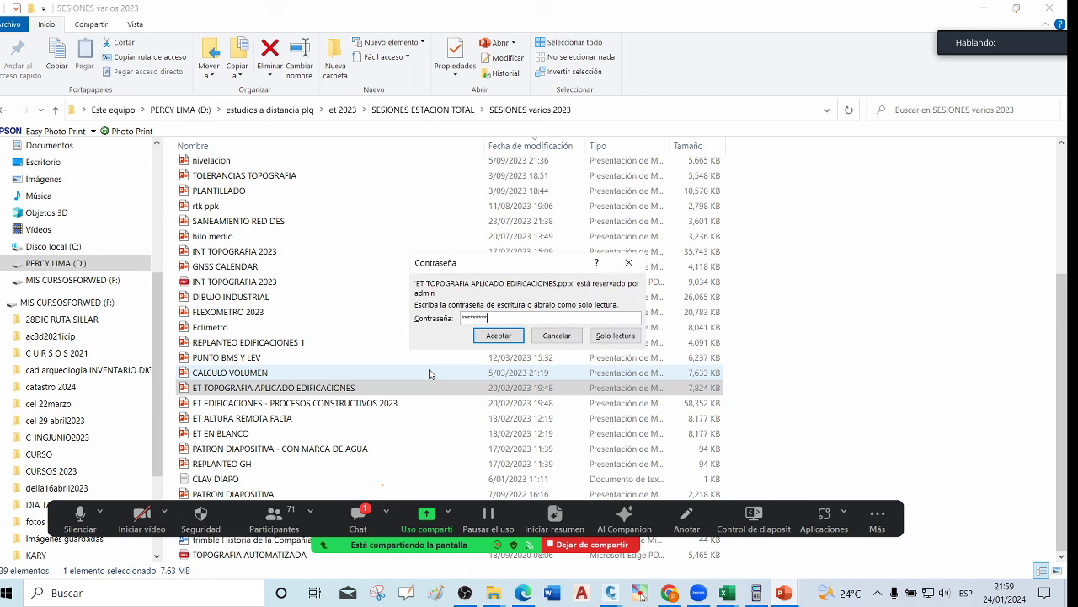
key("Return")
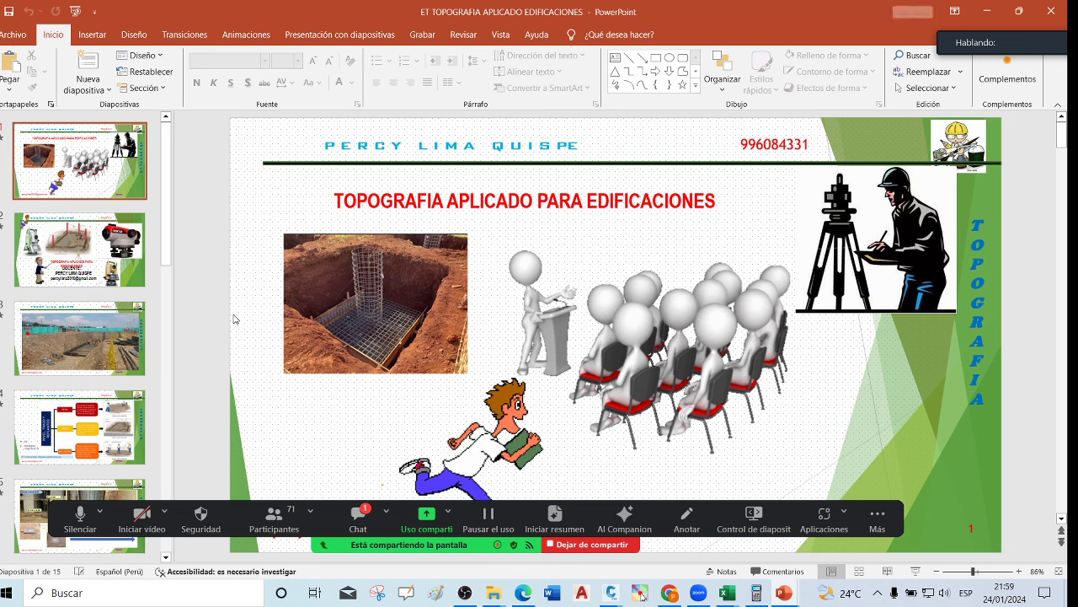
scroll(95, 249, "down", 1)
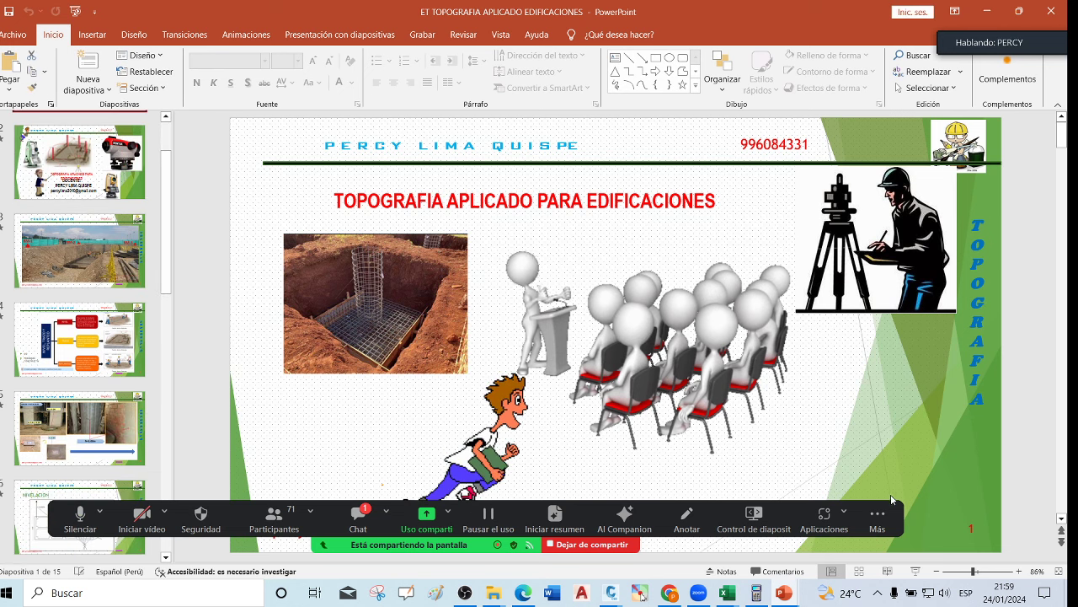
Start the slide show and advance to slide 5 with the N±0.00 and N+1.00m photos
left_click(918, 572)
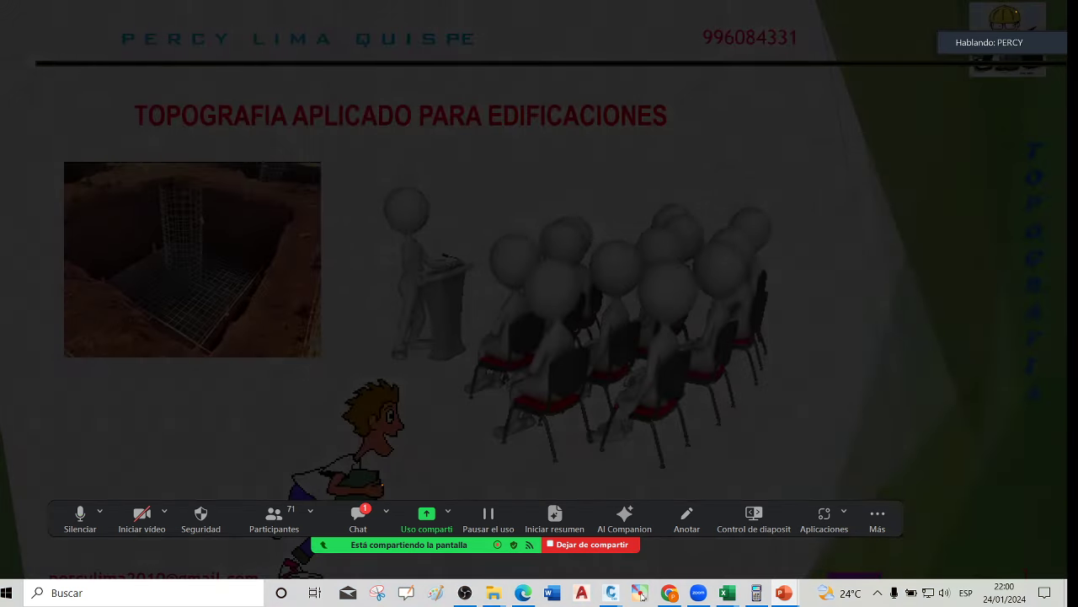
scroll(702, 341, "down", 3)
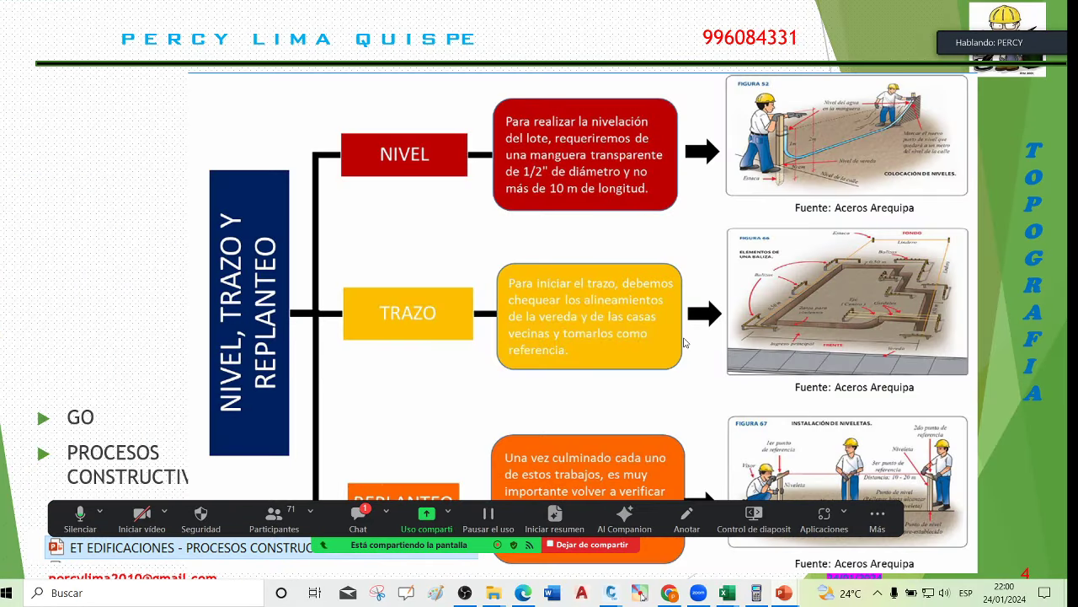
scroll(683, 341, "up", 1)
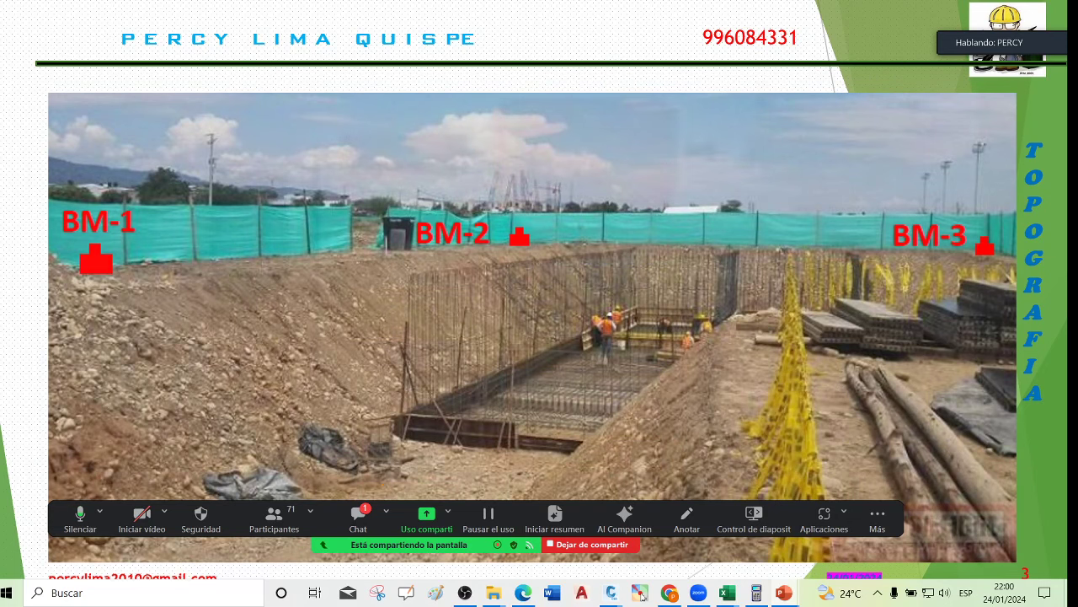
scroll(684, 337, "down", 1)
scroll(683, 337, "down", 1)
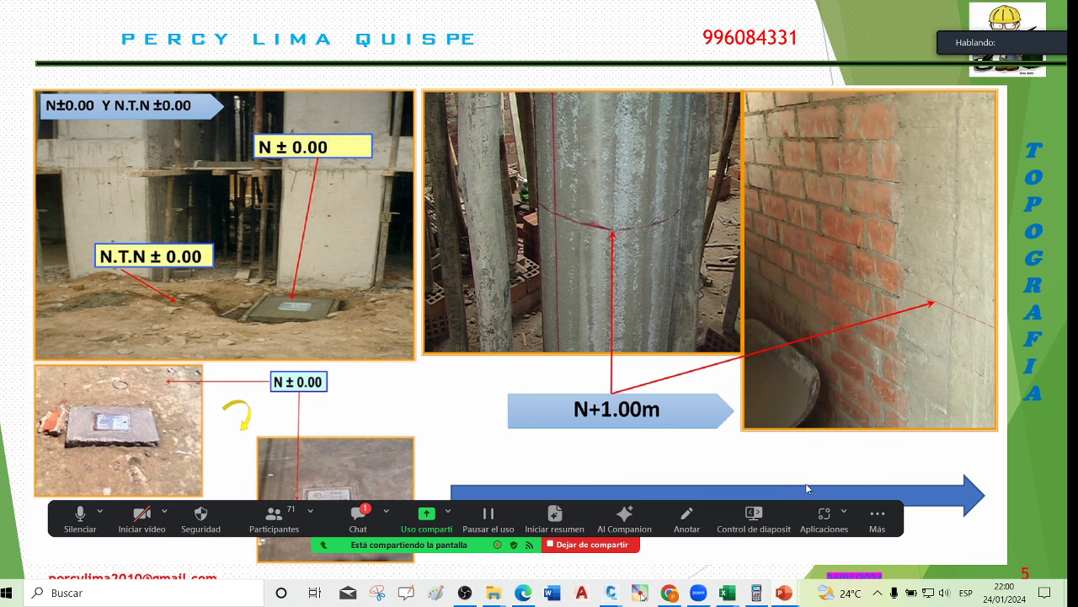
left_click_drag(521, 508, 537, 553)
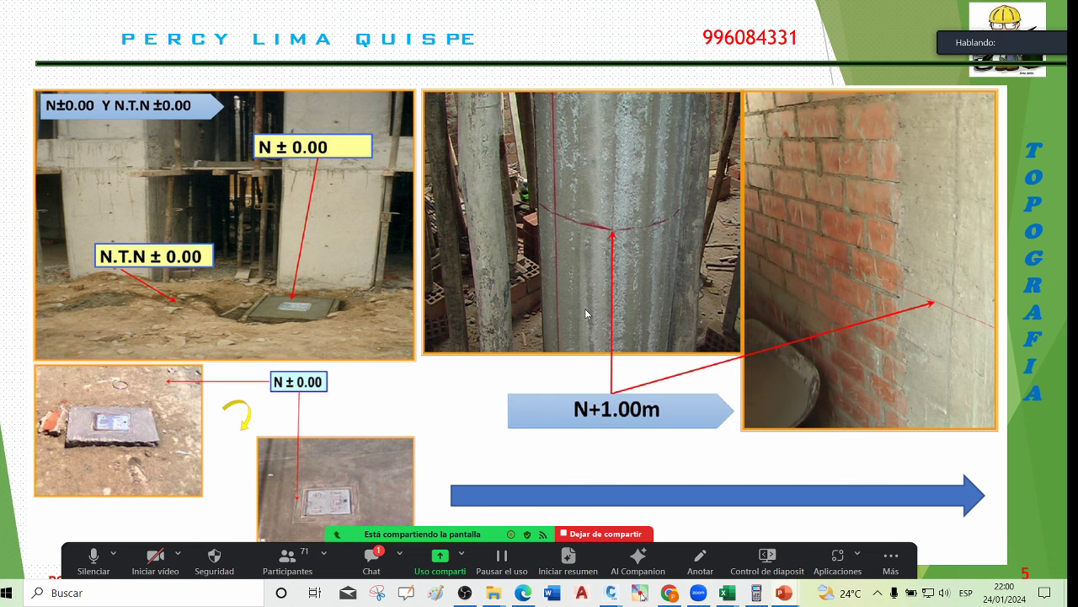
Step back and forth between the NIVELACION, COTA +1.00 and NIVEL, TRAZO Y REPLANTEO slides
left_click(1024, 128)
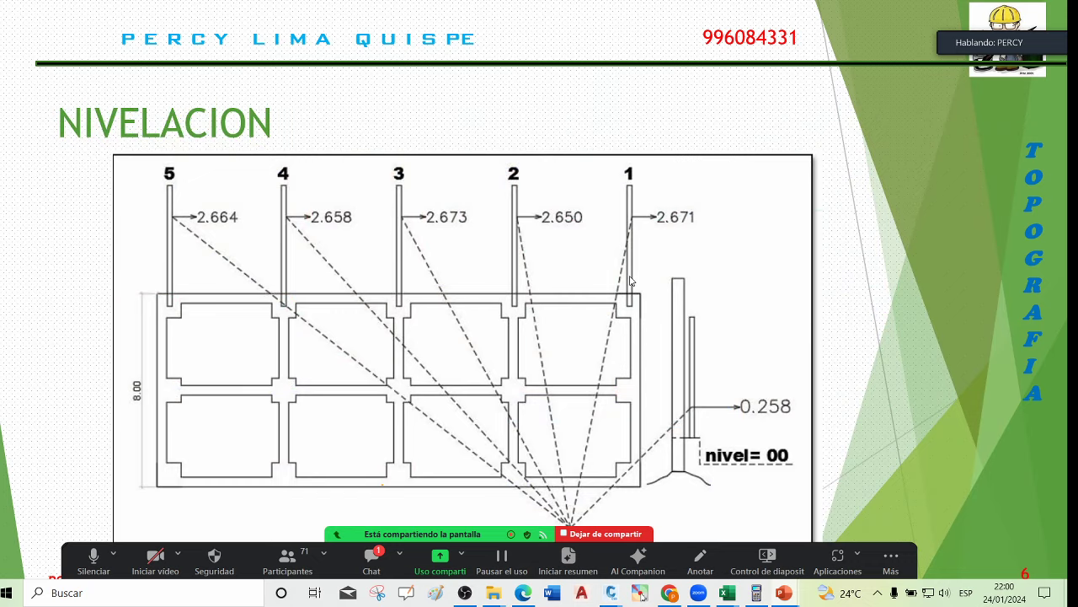
left_click(635, 292)
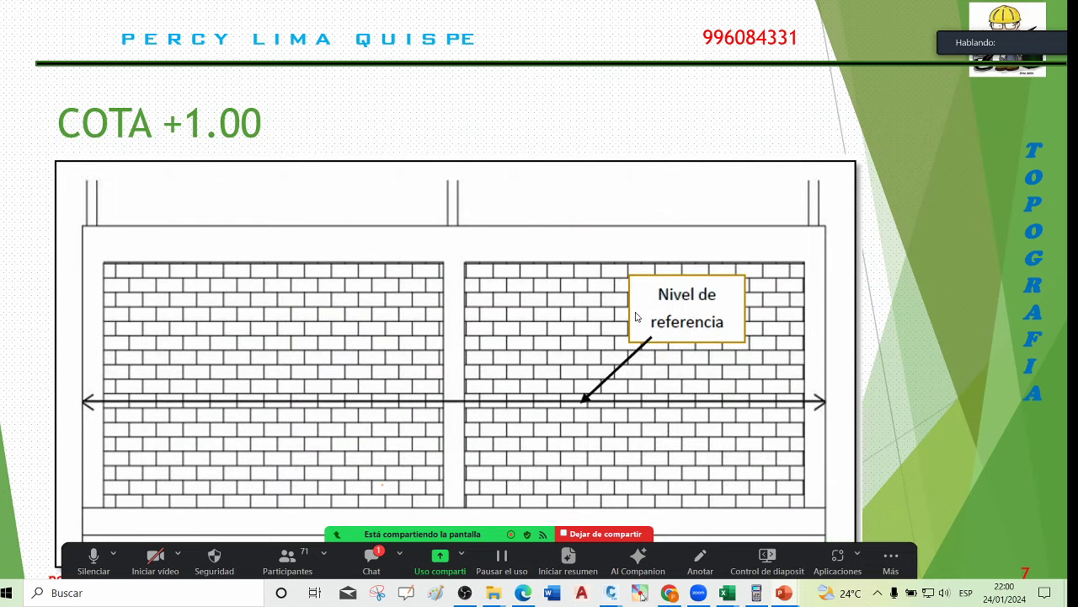
key("Left")
key("Left")
key("Left")
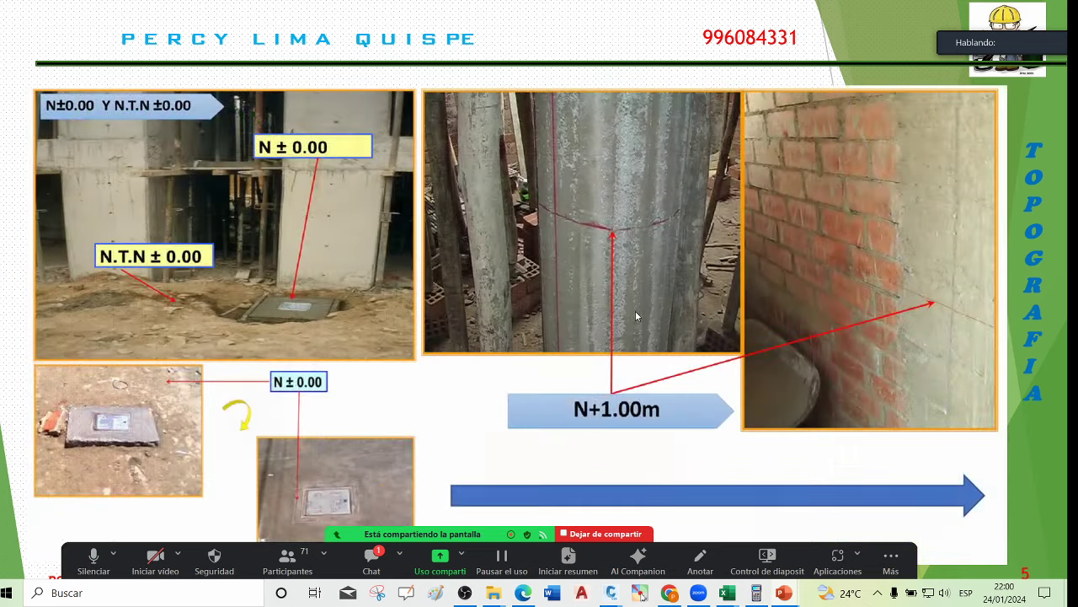
key("Left")
key("Left")
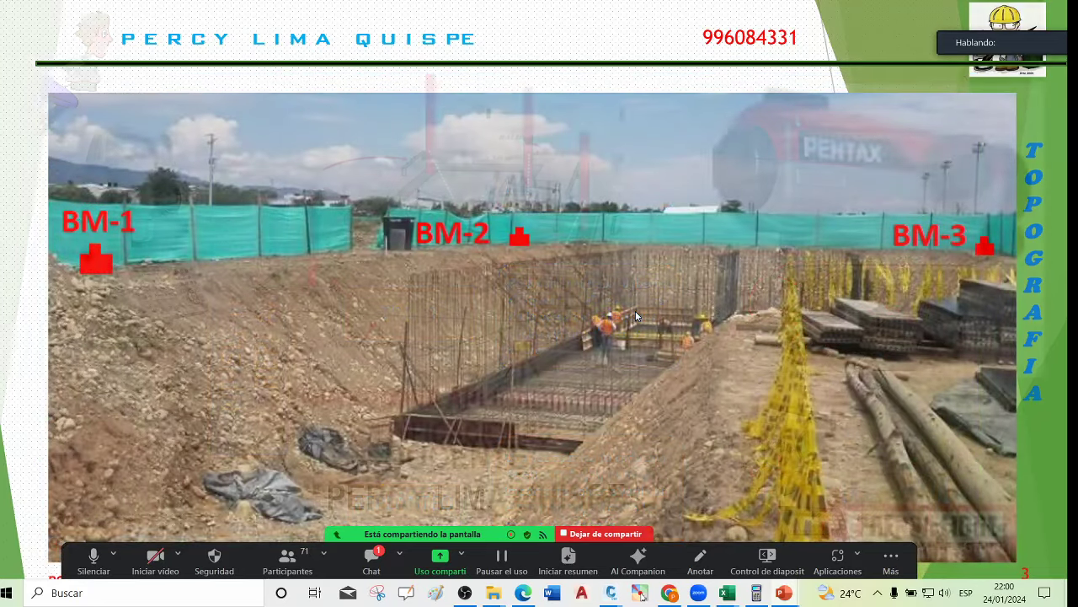
key("Right")
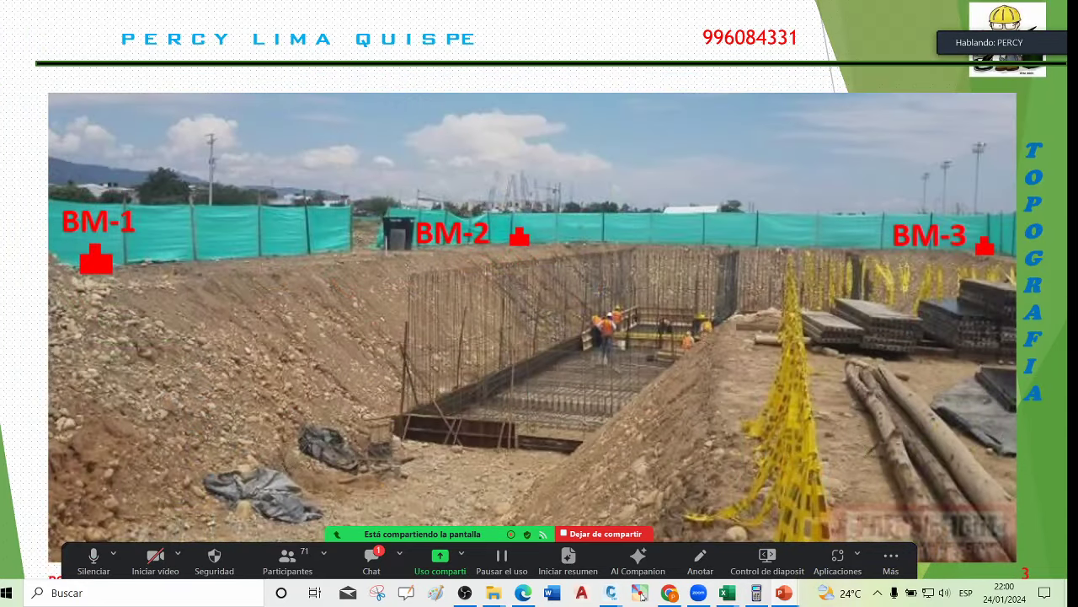
key("Right")
Advance through the REPLANTEO and PROYECTO slides, then bring the SESIONES varios 2023 folder forward
key("Right")
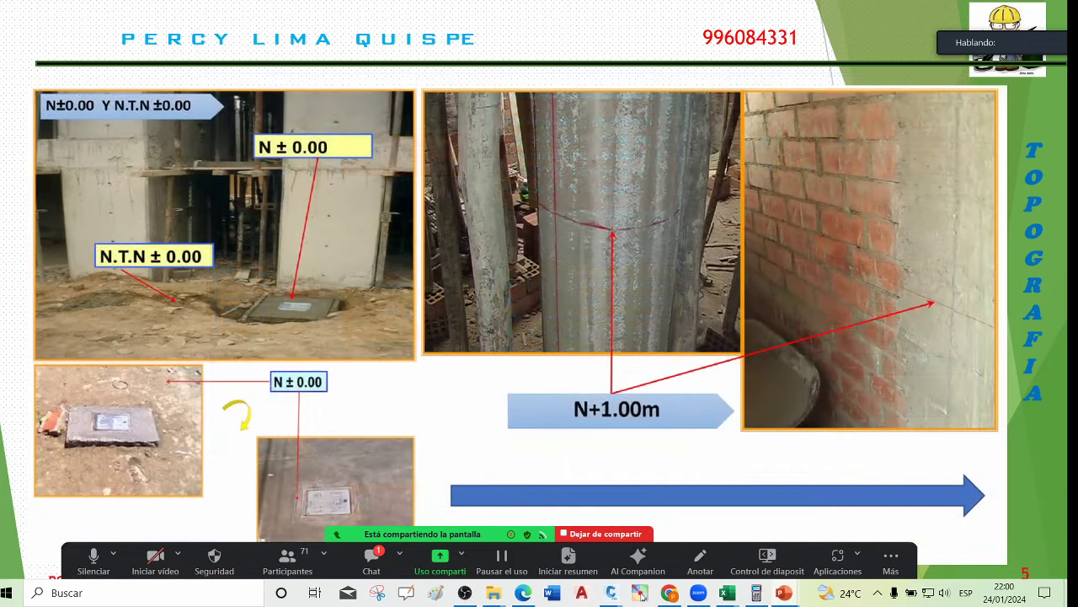
key("Right")
key("Right")
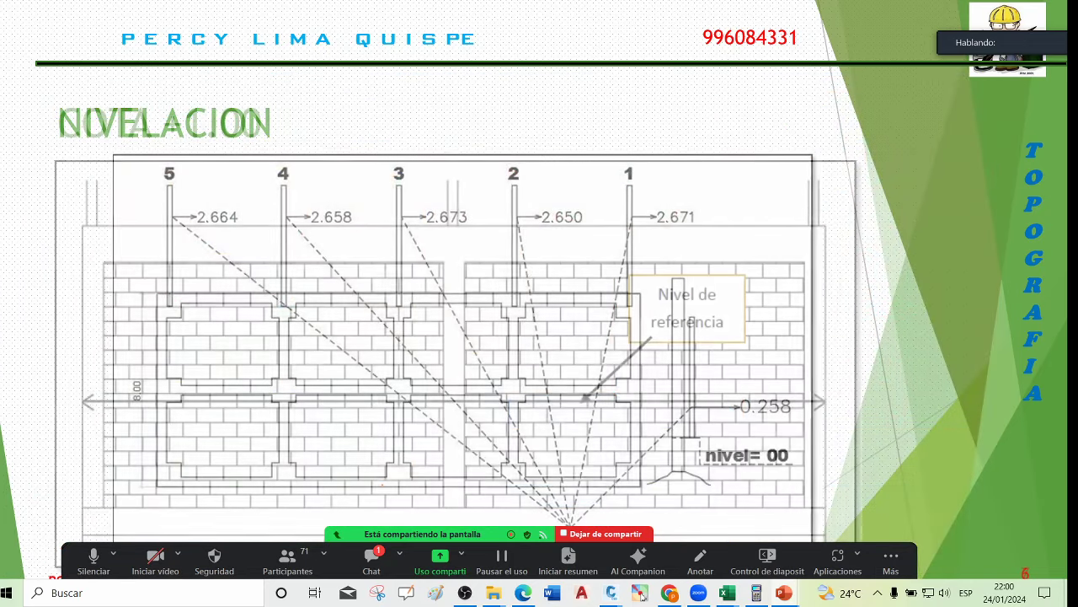
key("Right")
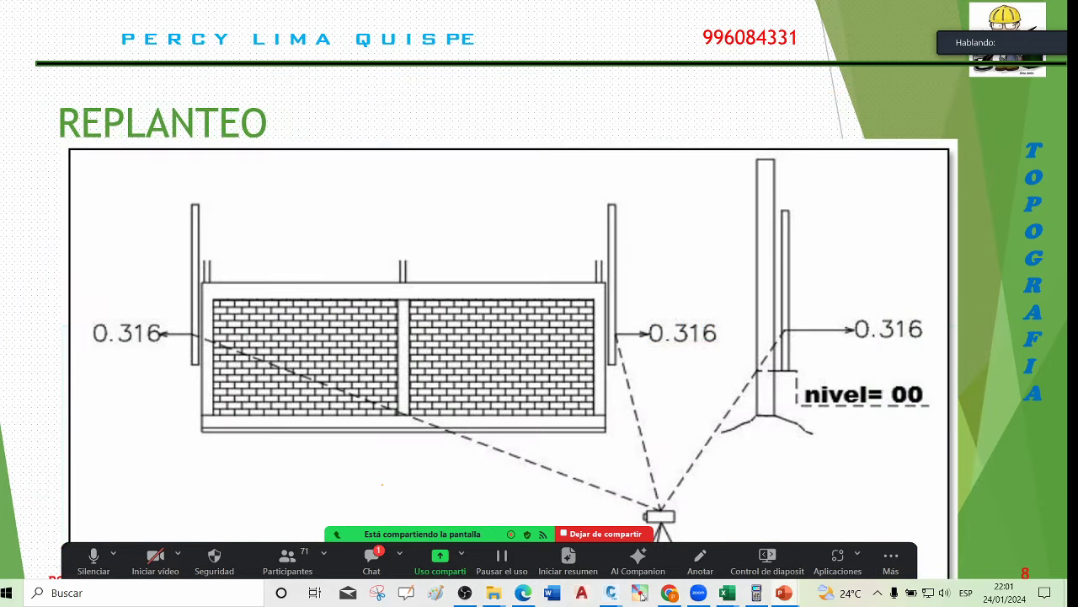
key("Right")
key("Right")
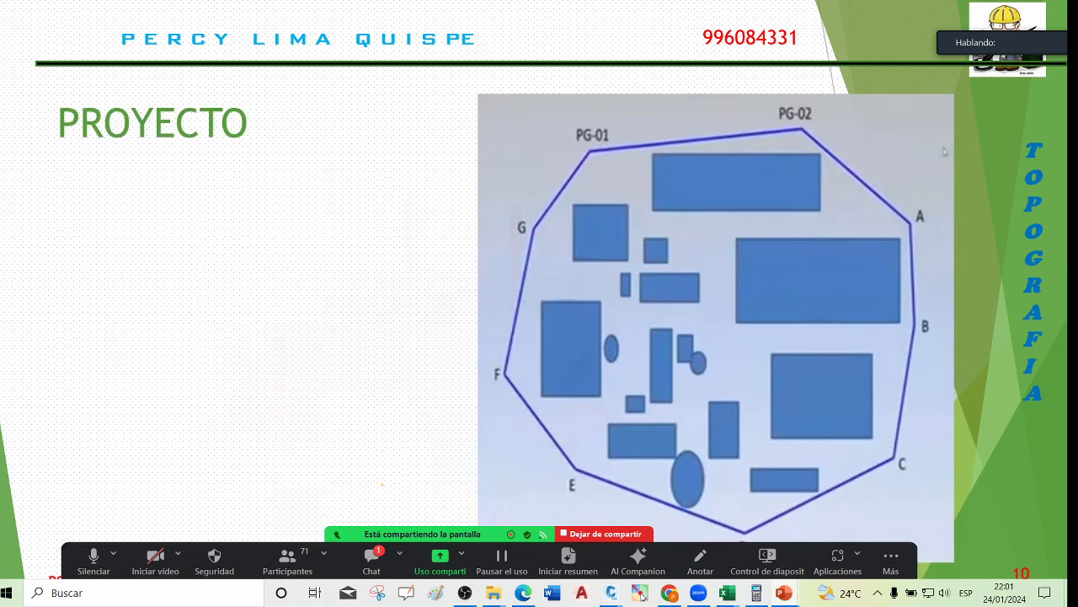
key("Right")
key("Right")
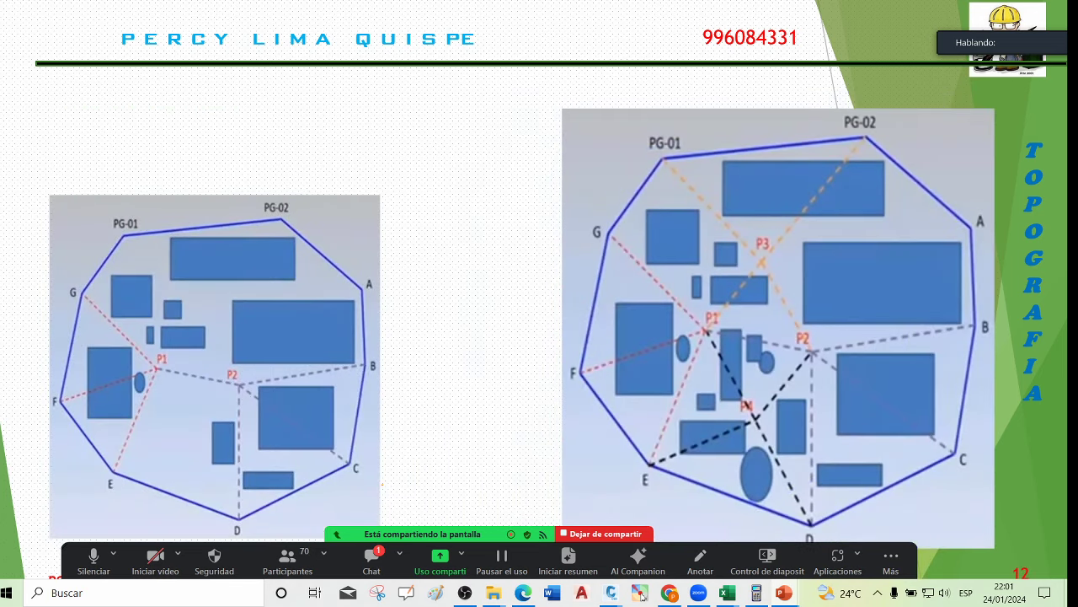
key("Right")
key("Right")
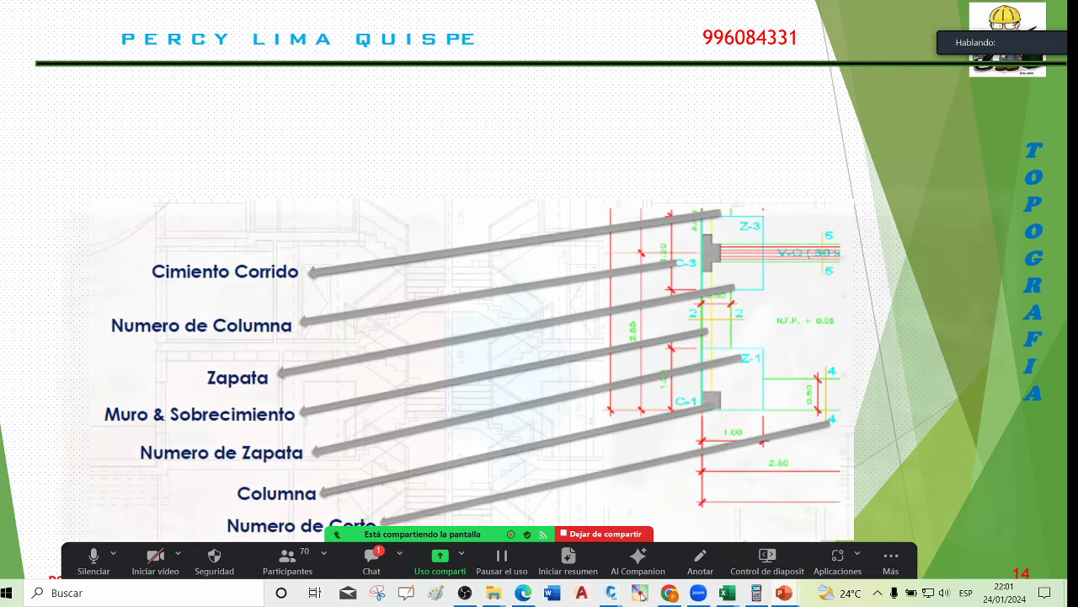
key("Right")
key("Right")
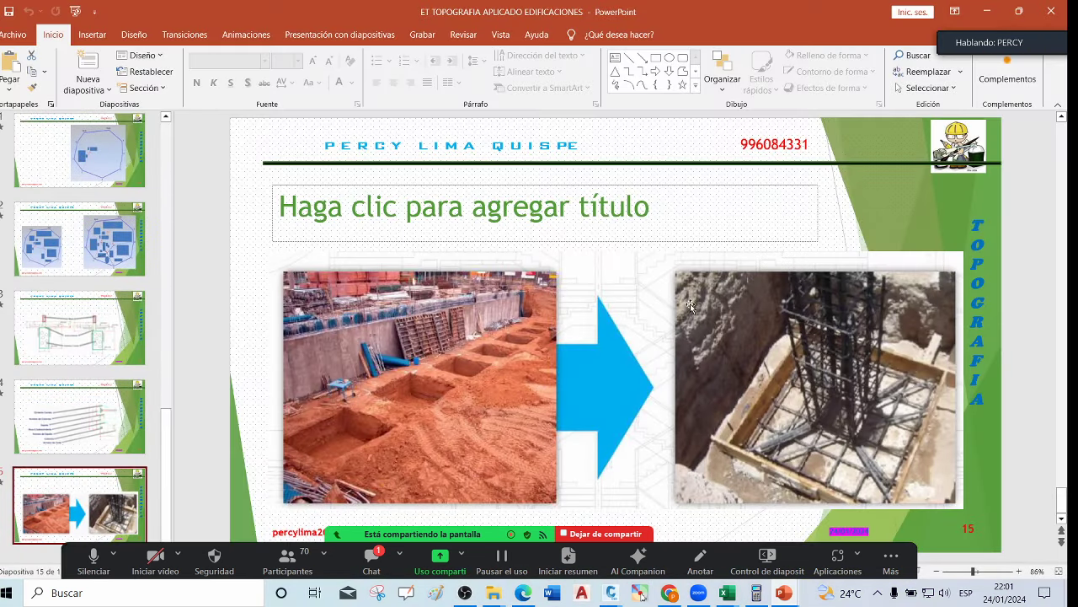
mouse_move(495, 596)
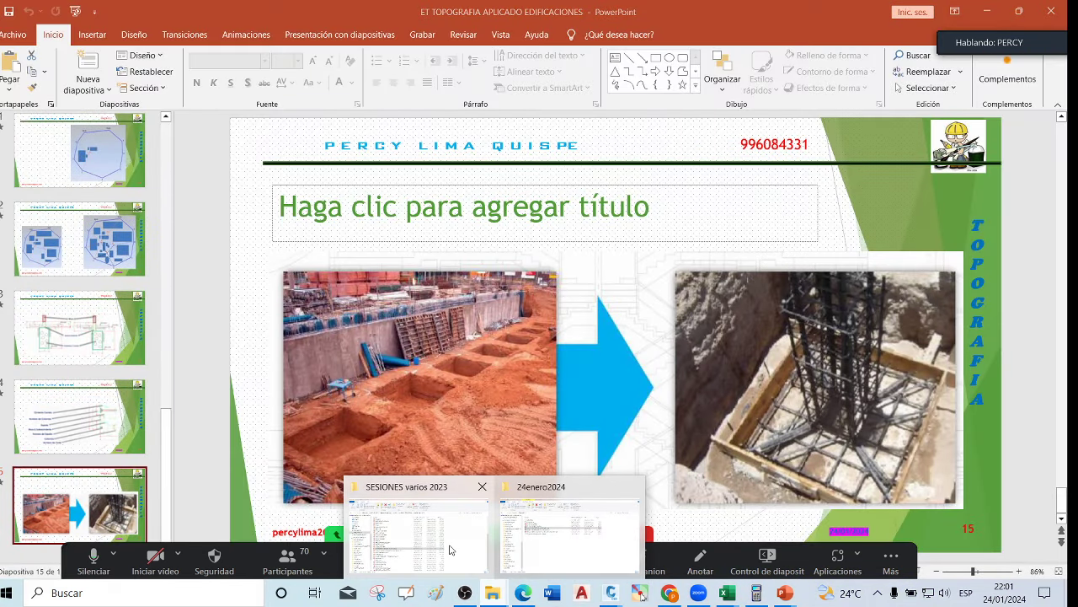
left_click(422, 514)
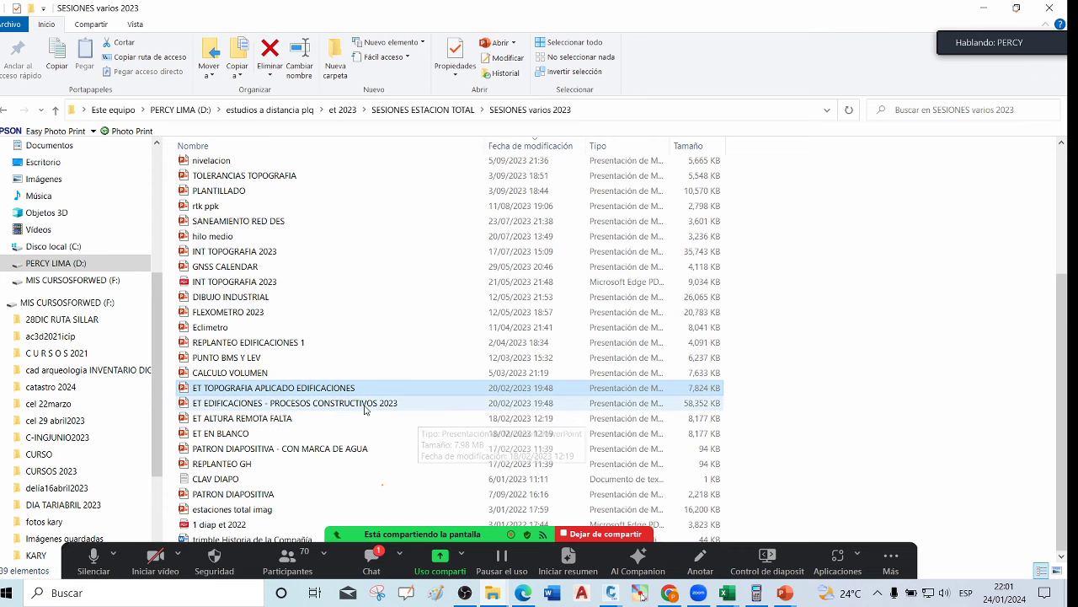
Open ET EDIFICACIONES - PROCESOS CONSTRUCTIVOS 2023.pptx, entering its open and write passwords
double_click(375, 407)
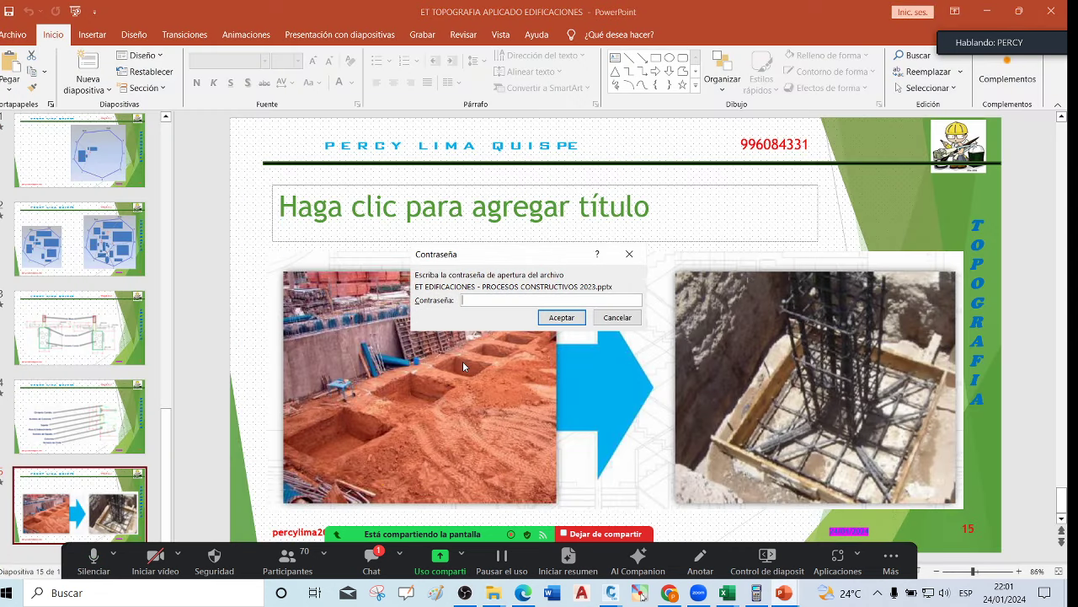
type("*")
key("Return")
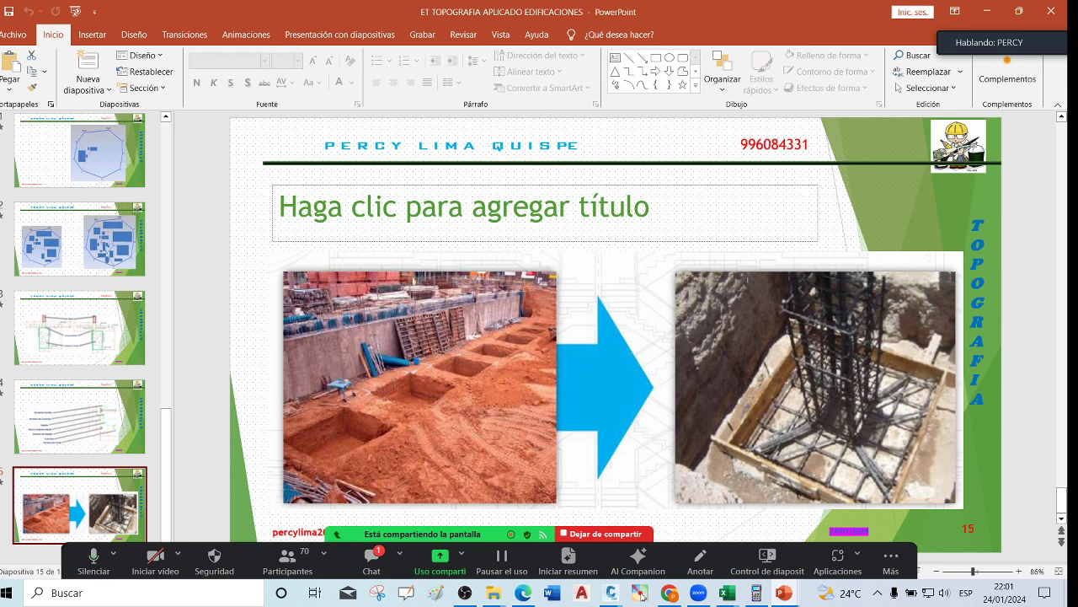
type("****")
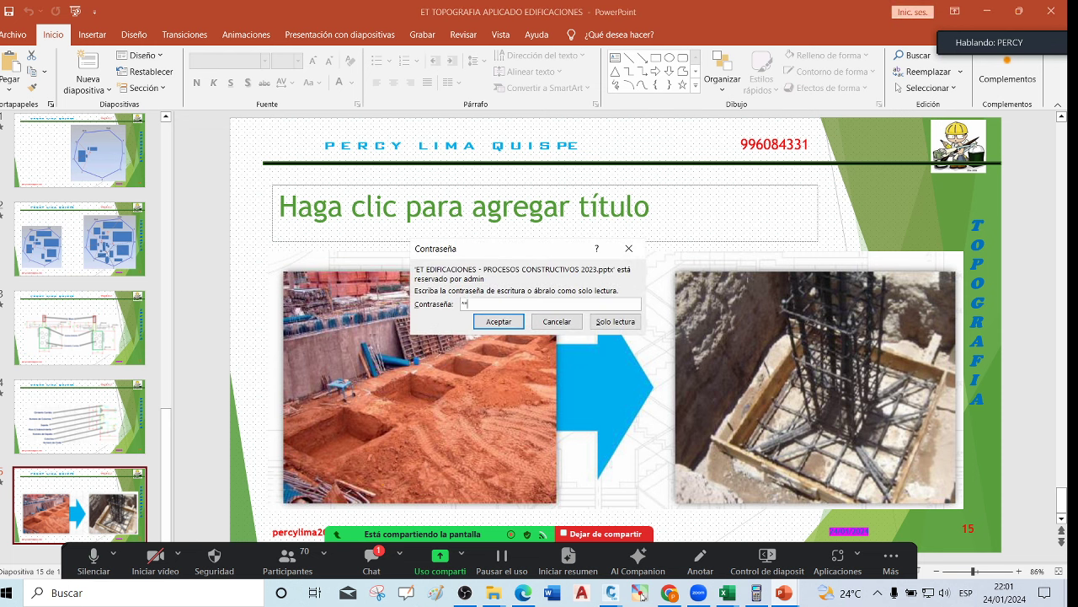
type("***")
key("Return")
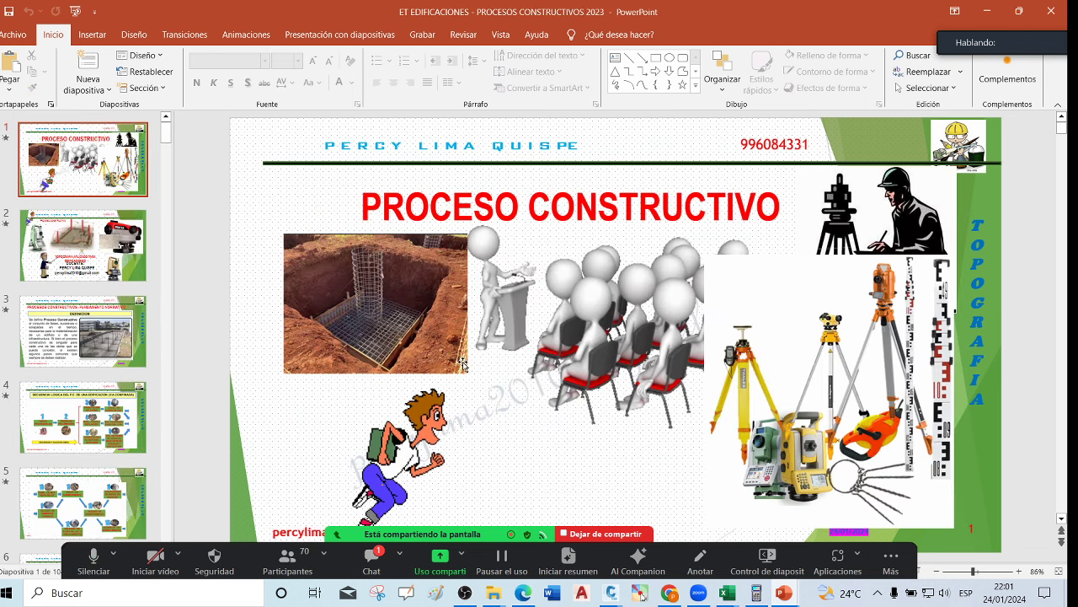
Page from slide 3 through the levelling slides to slide 19 on tracing N+1.00m
left_click(95, 320)
key("Down")
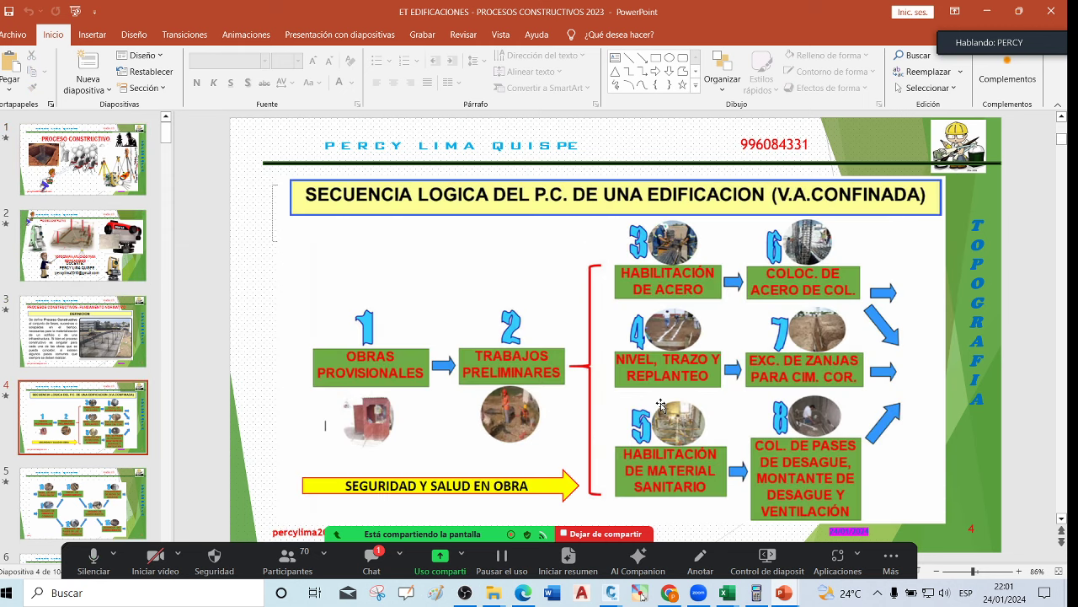
key("Down")
key("Down")
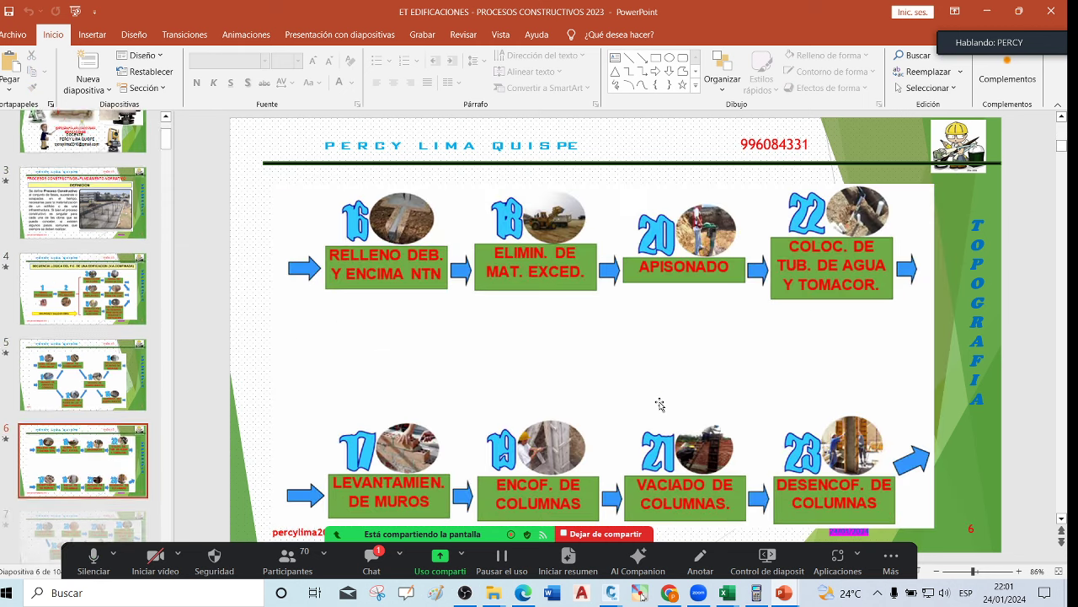
key("Down")
key("Down")
key("Down")
key("Down")
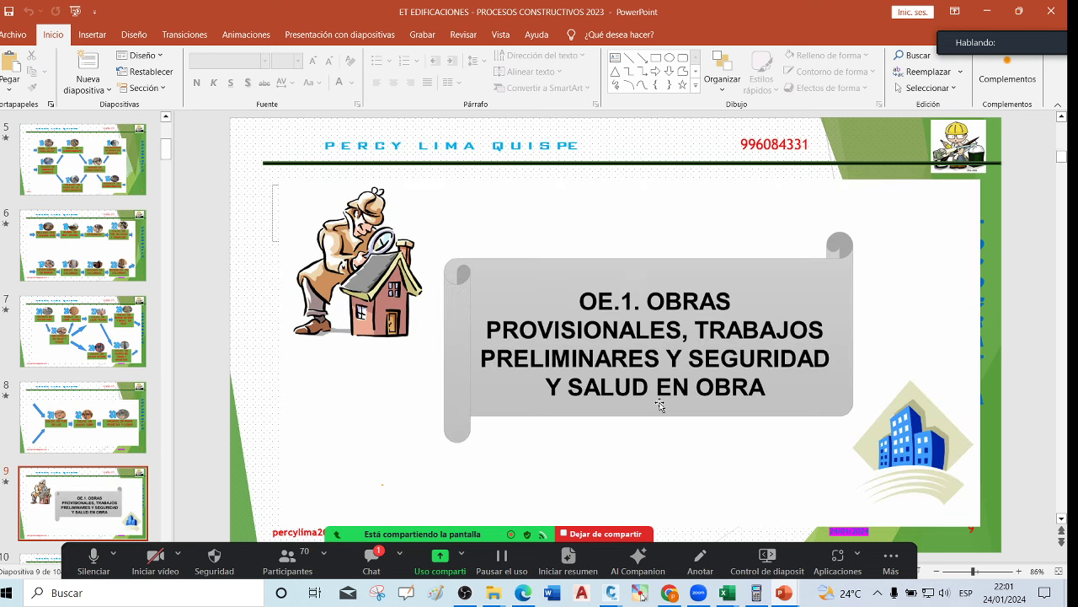
key("Down")
key("Down")
key("Down")
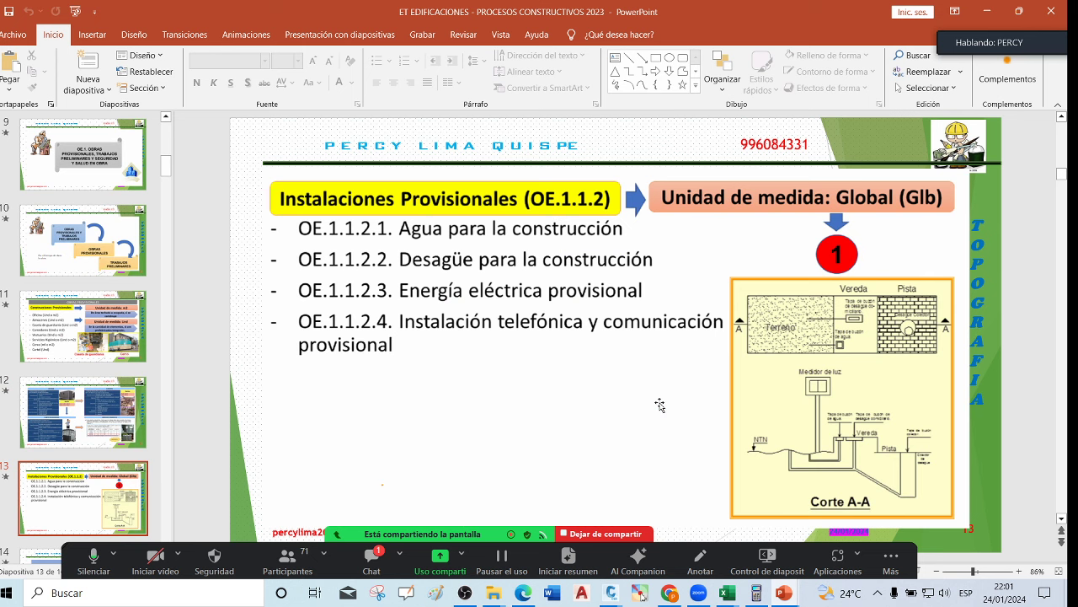
key("Down")
key("Down")
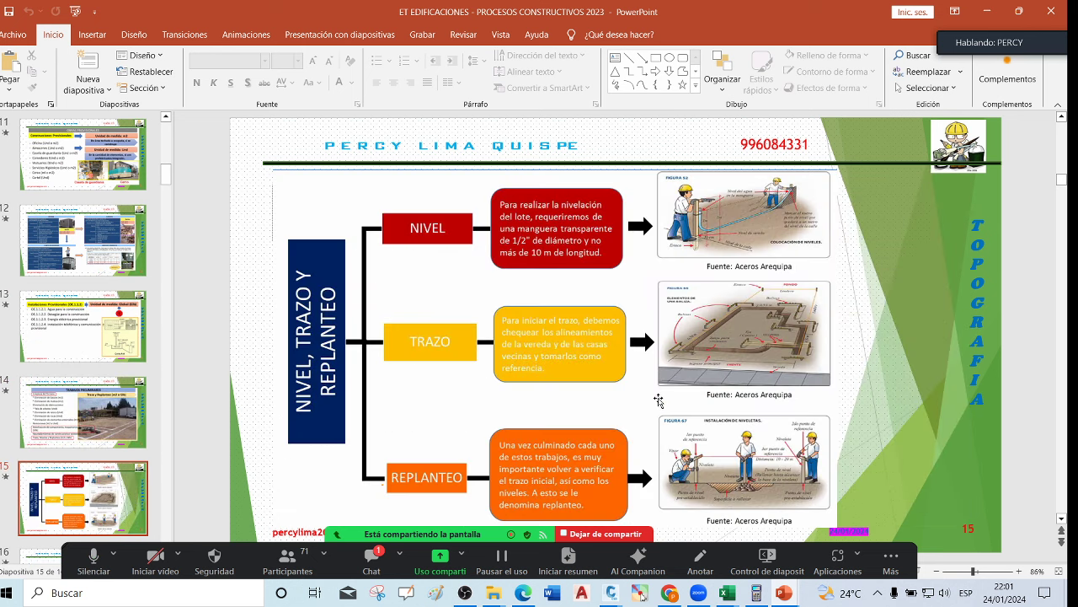
key("Up")
key("Down")
key("Down")
key("Down")
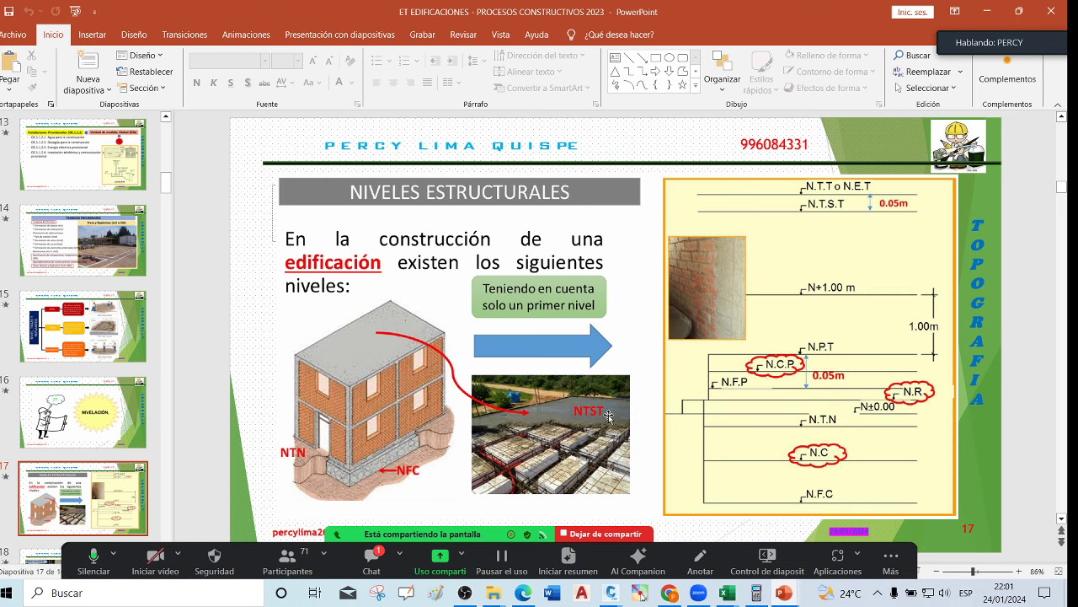
key("Down")
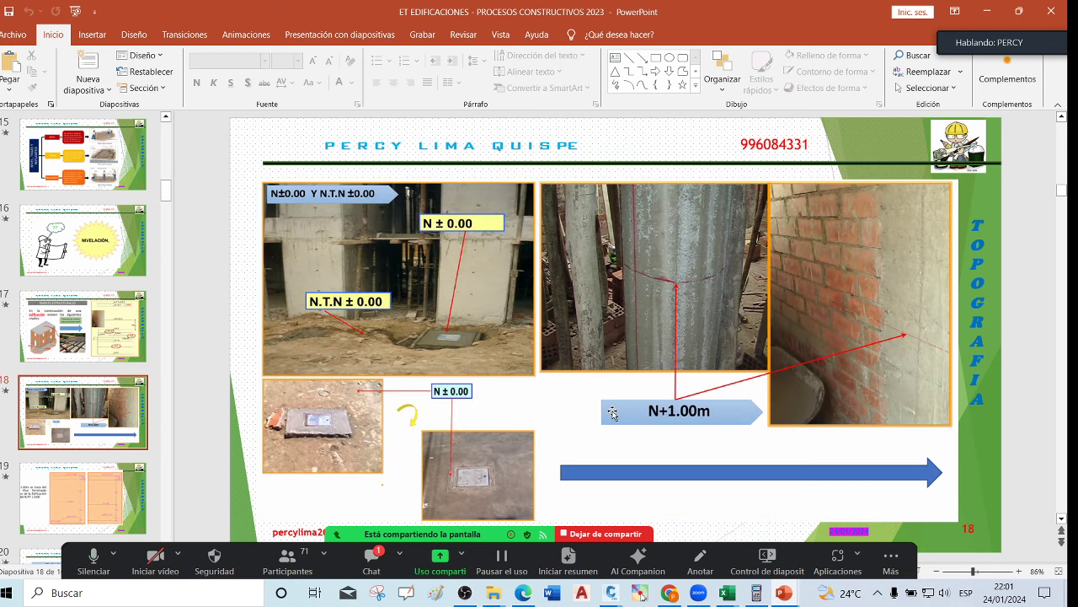
key("Down")
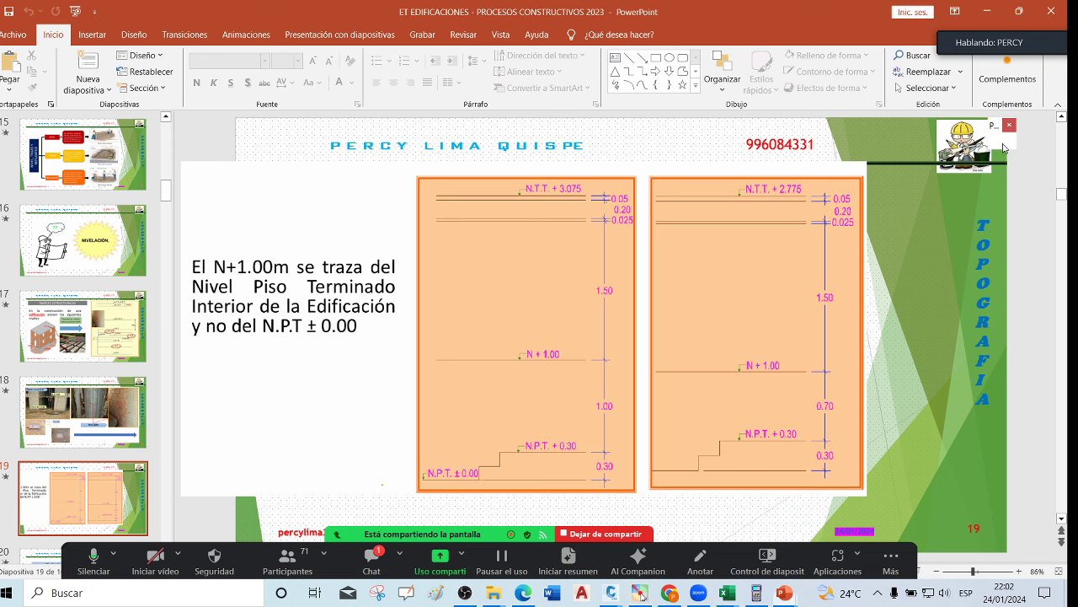
left_click(1003, 148)
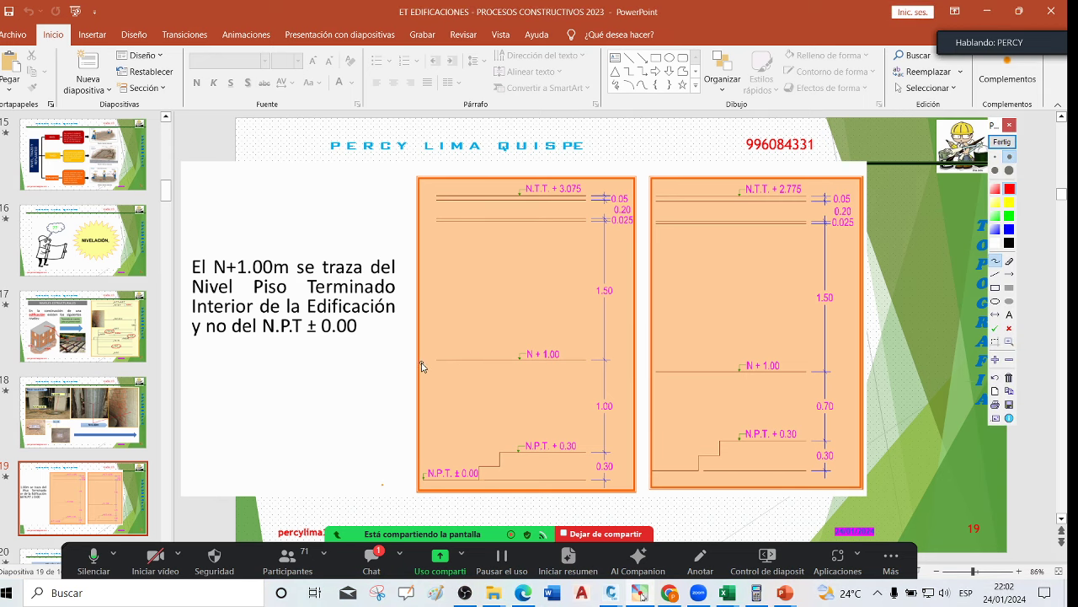
left_click_drag(393, 364, 594, 364)
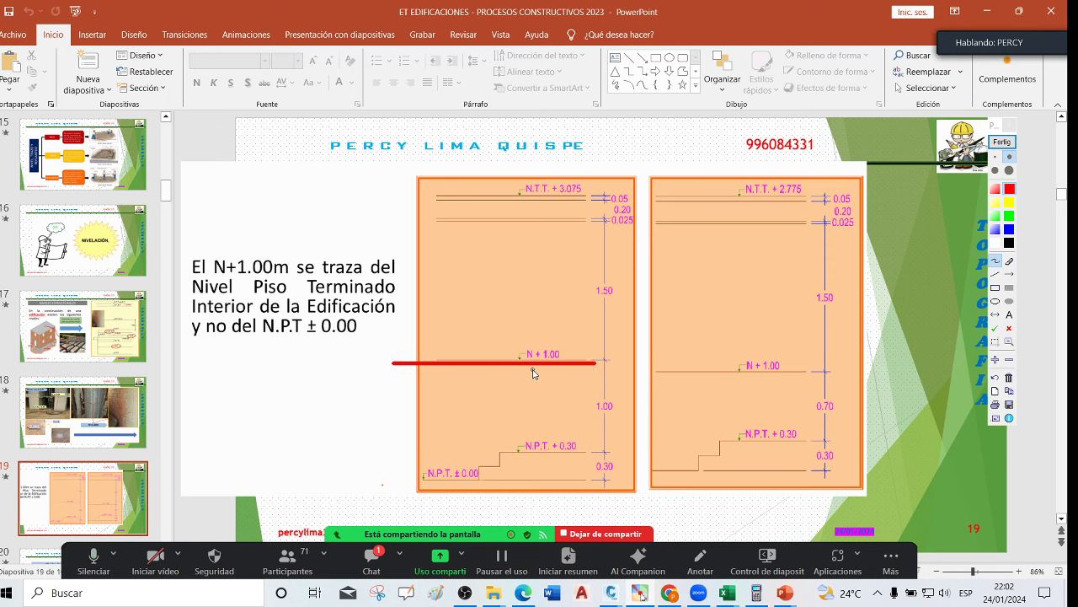
mouse_move(532, 364)
left_mouse_down()
mouse_move(526, 427)
mouse_move(517, 422)
mouse_move(541, 420)
mouse_move(527, 433)
mouse_move(540, 418)
left_mouse_up()
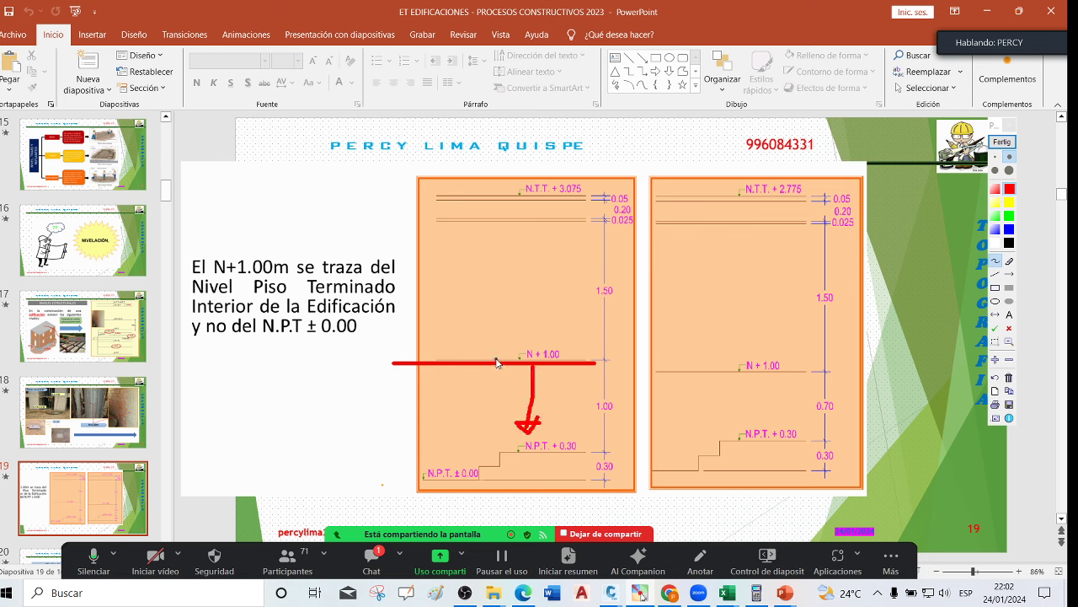
left_click_drag(496, 360, 514, 225)
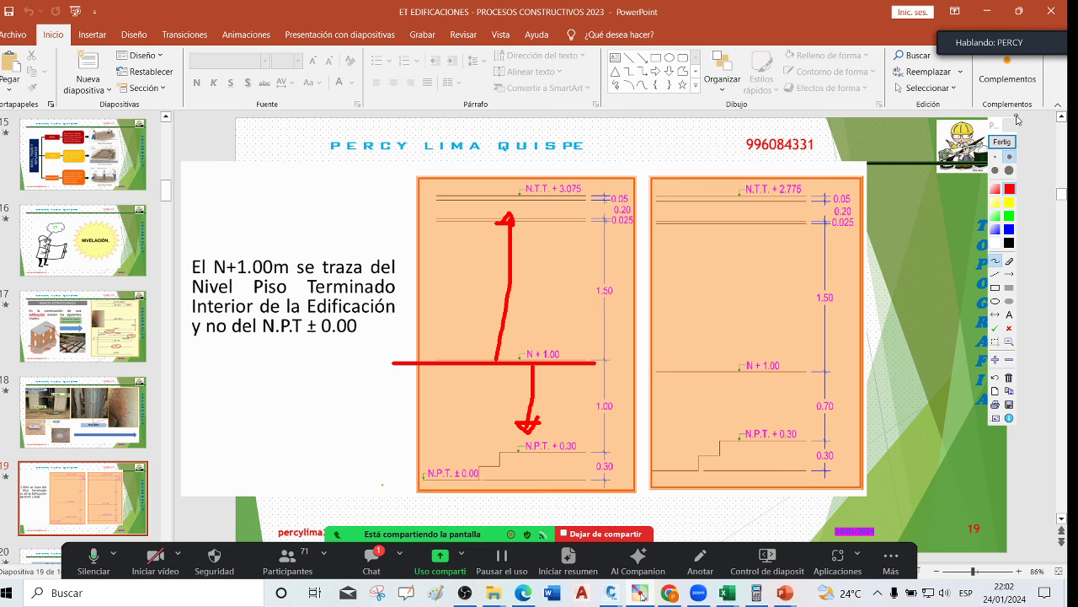
left_click(1011, 124)
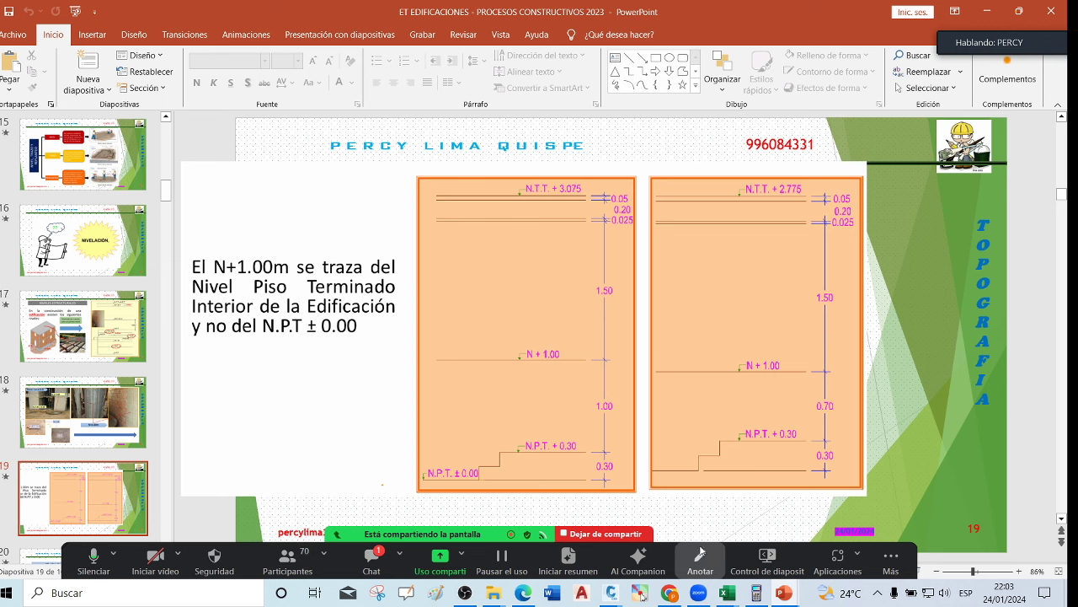
Switch to the PLANO 02 drawing and zoom around the CORTE A-A section
mouse_move(619, 585)
left_click(611, 526)
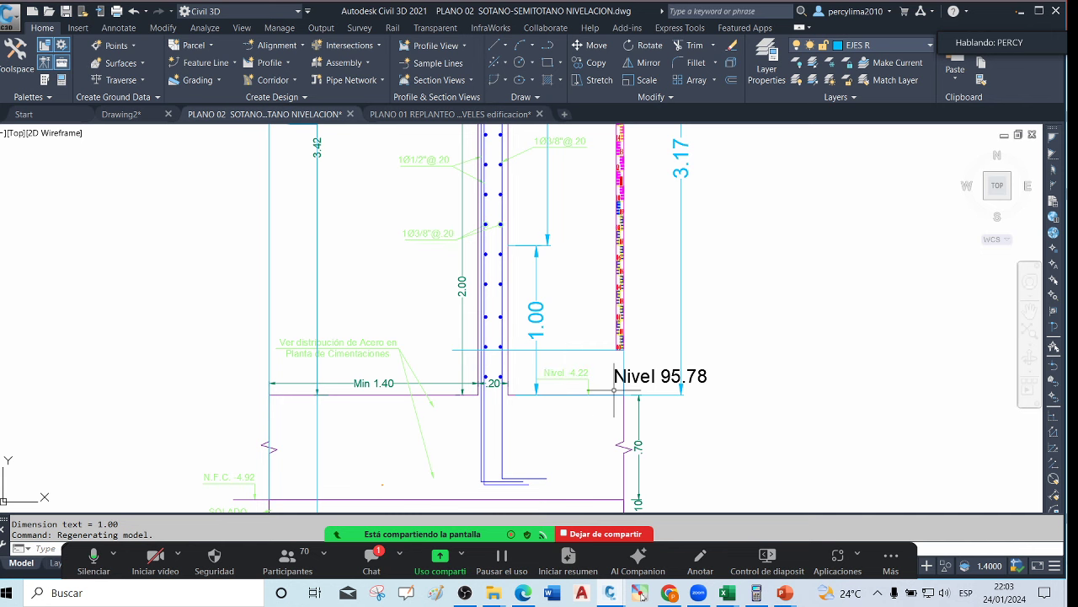
scroll(543, 306, "up", 2)
scroll(523, 352, "down", 4)
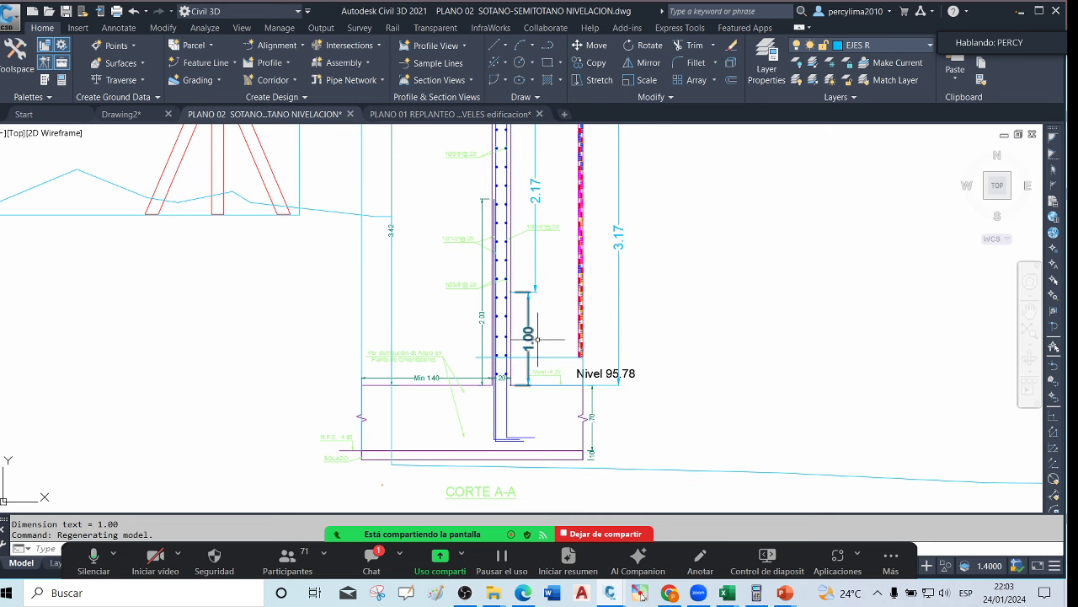
scroll(540, 354, "up", 2)
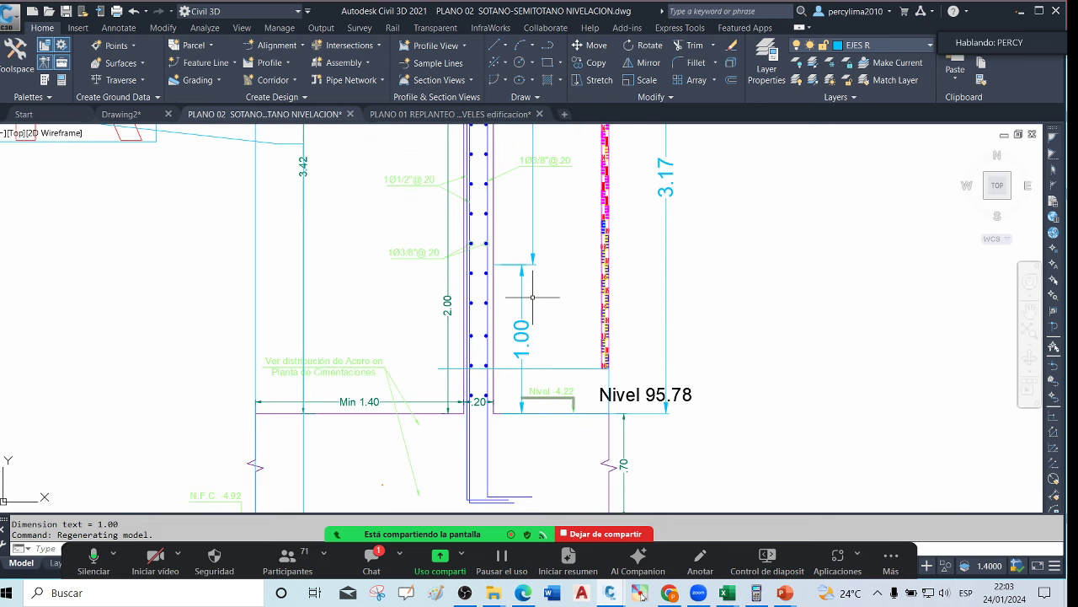
scroll(511, 260, "up", 1)
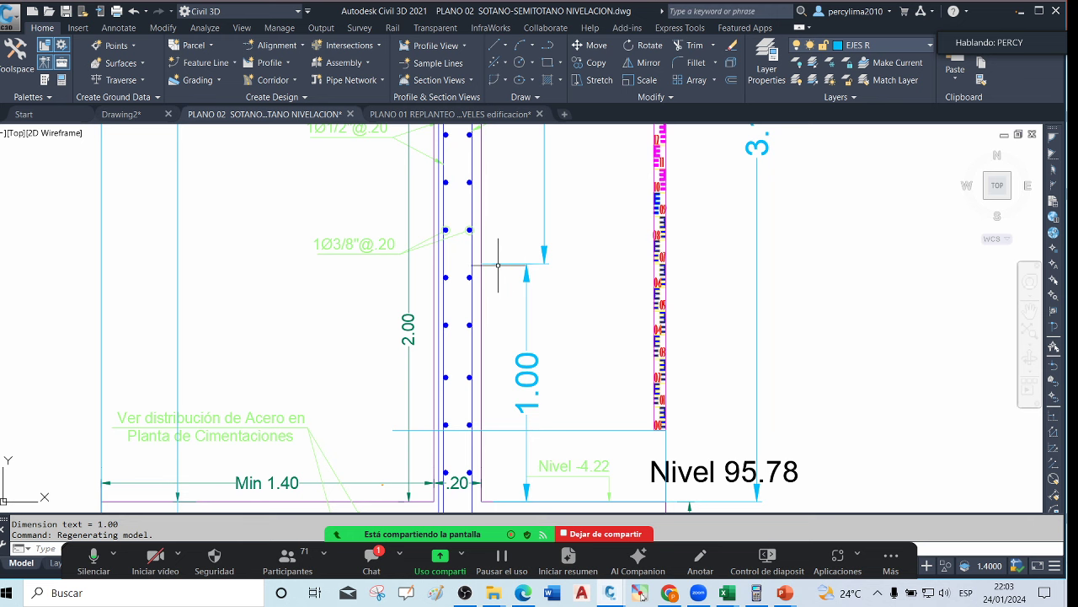
scroll(498, 278, "down", 3)
scroll(518, 345, "up", 1)
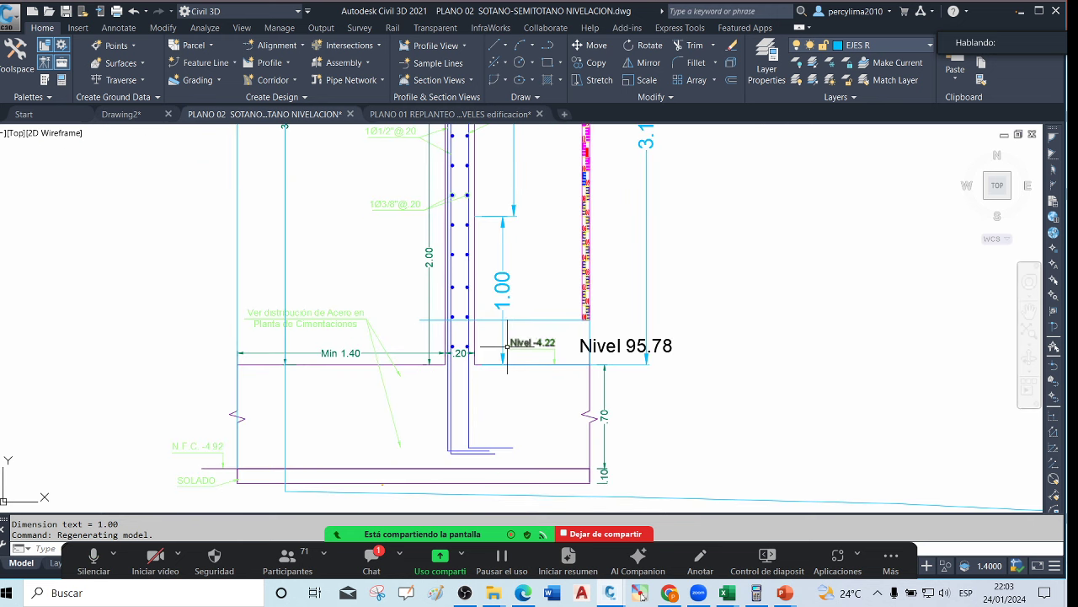
scroll(529, 359, "down", 1)
scroll(596, 203, "up", 1)
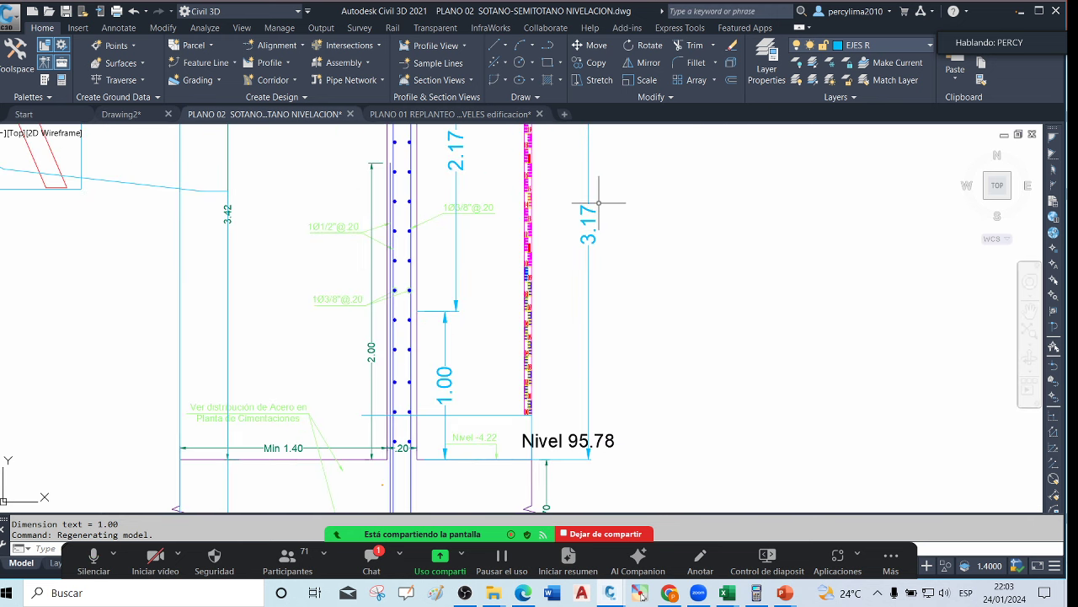
scroll(603, 204, "up", 1)
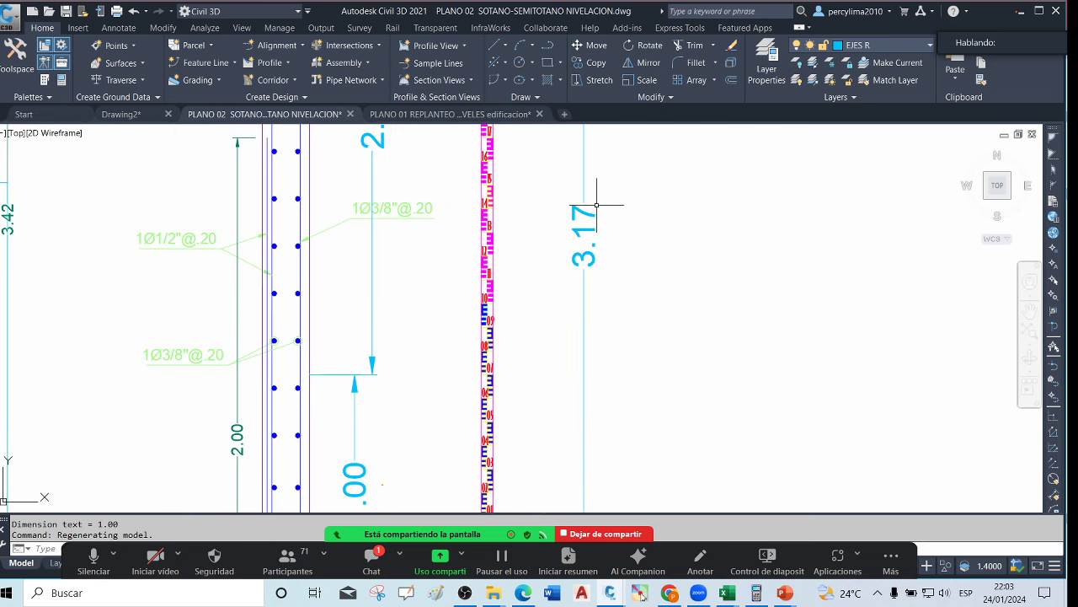
scroll(546, 267, "down", 2)
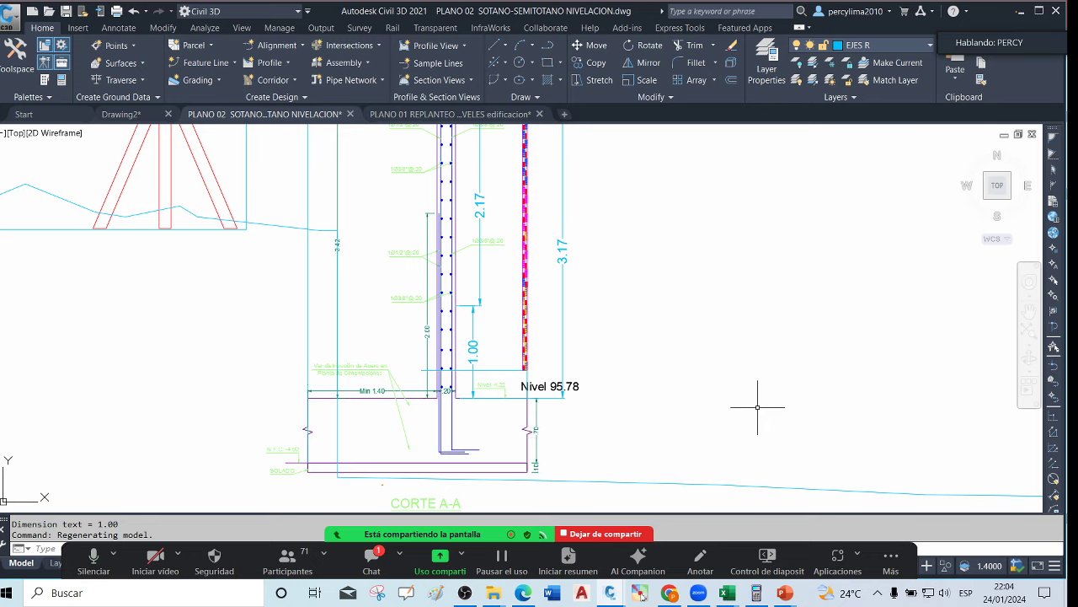
Zoom in on the 3.17 wall dimension split into 2.17 and 1.00 at Nivel 95.78
scroll(502, 385, "down", 5)
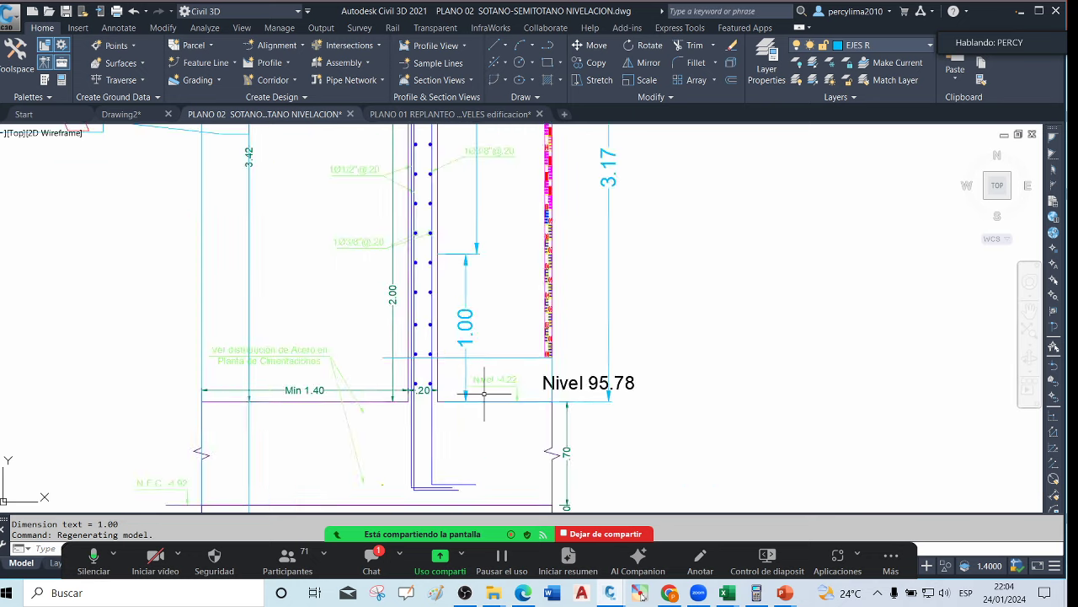
scroll(460, 343, "up", 4)
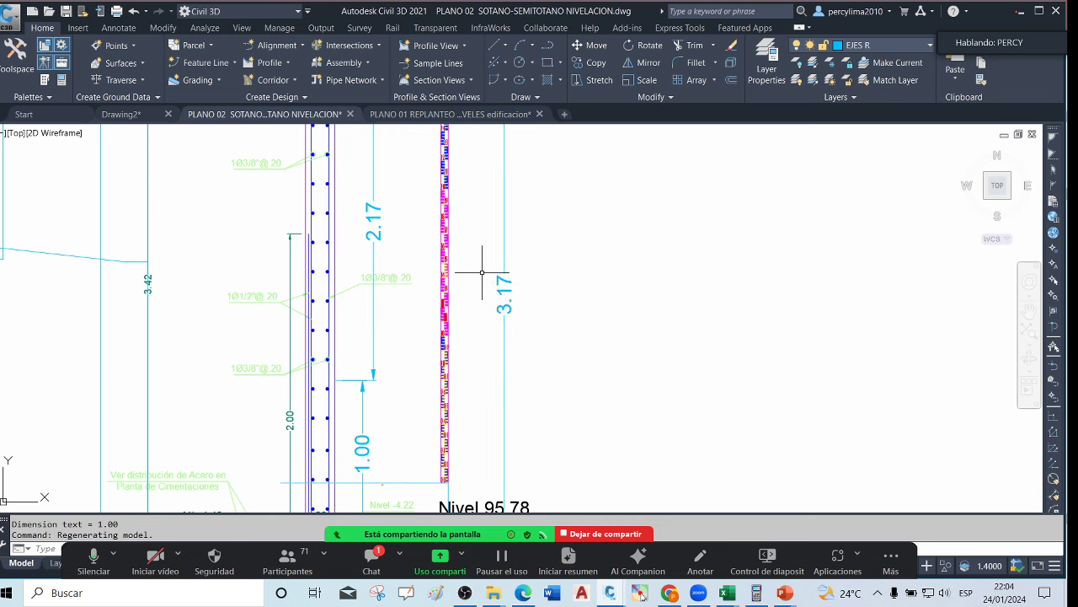
scroll(414, 247, "down", 2)
scroll(476, 279, "up", 2)
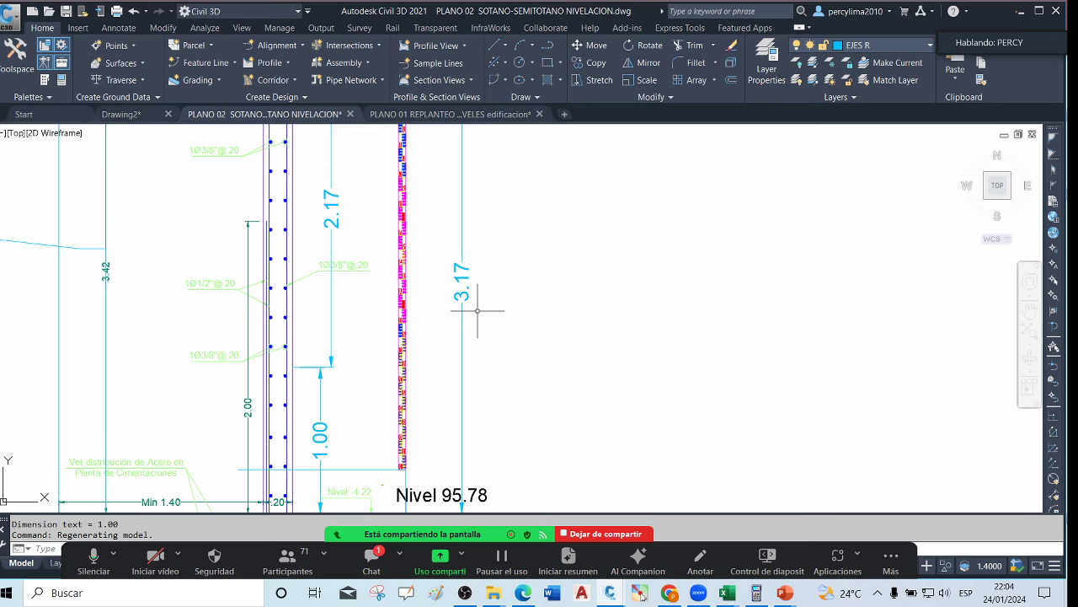
scroll(455, 282, "down", 2)
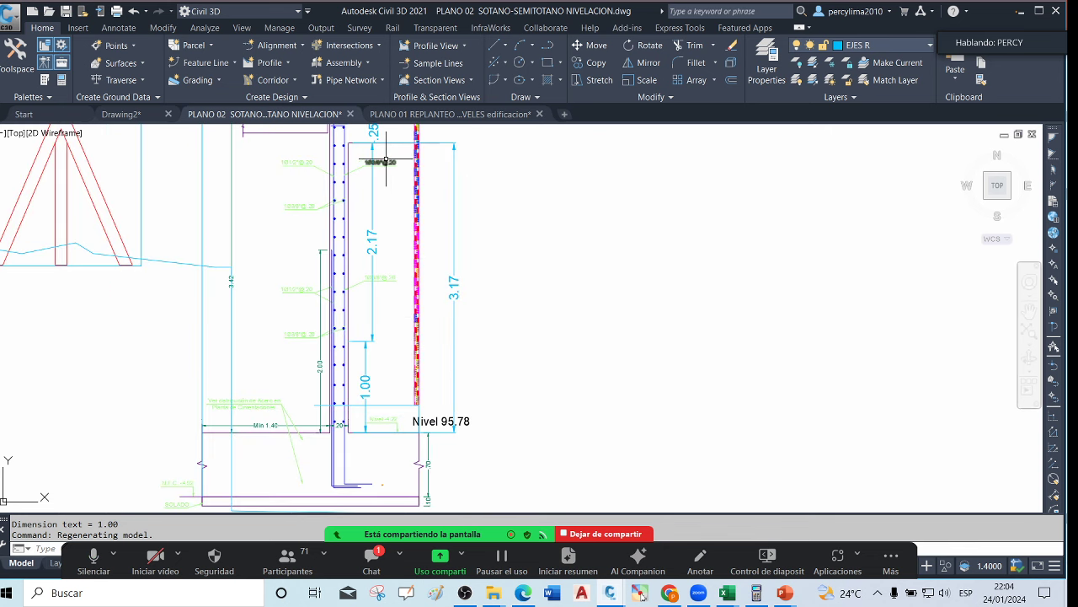
scroll(453, 283, "up", 3)
scroll(434, 285, "down", 7)
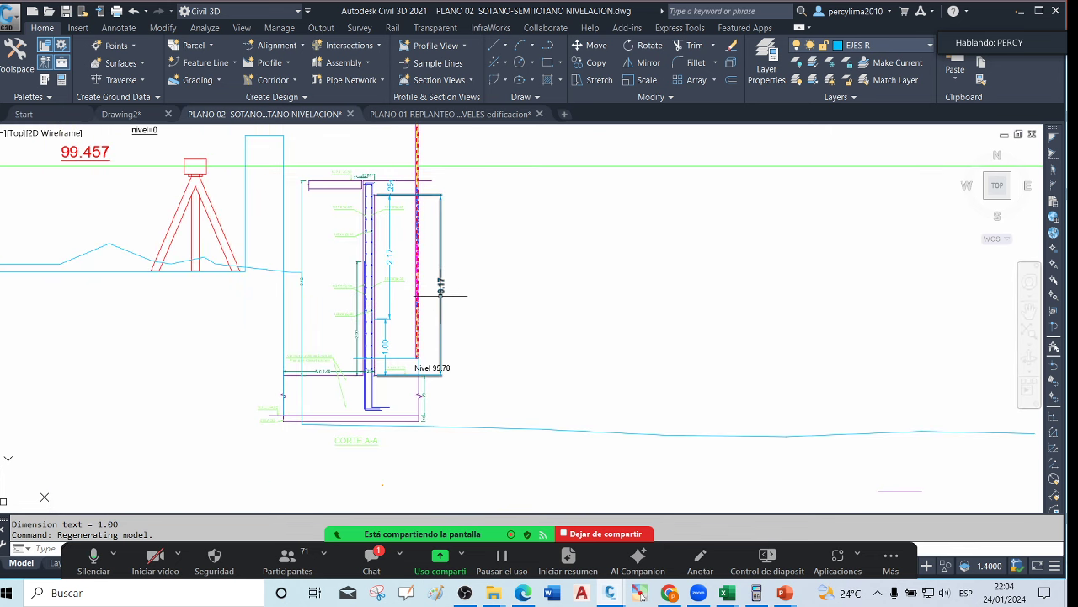
scroll(439, 292, "up", 4)
scroll(439, 292, "up", 2)
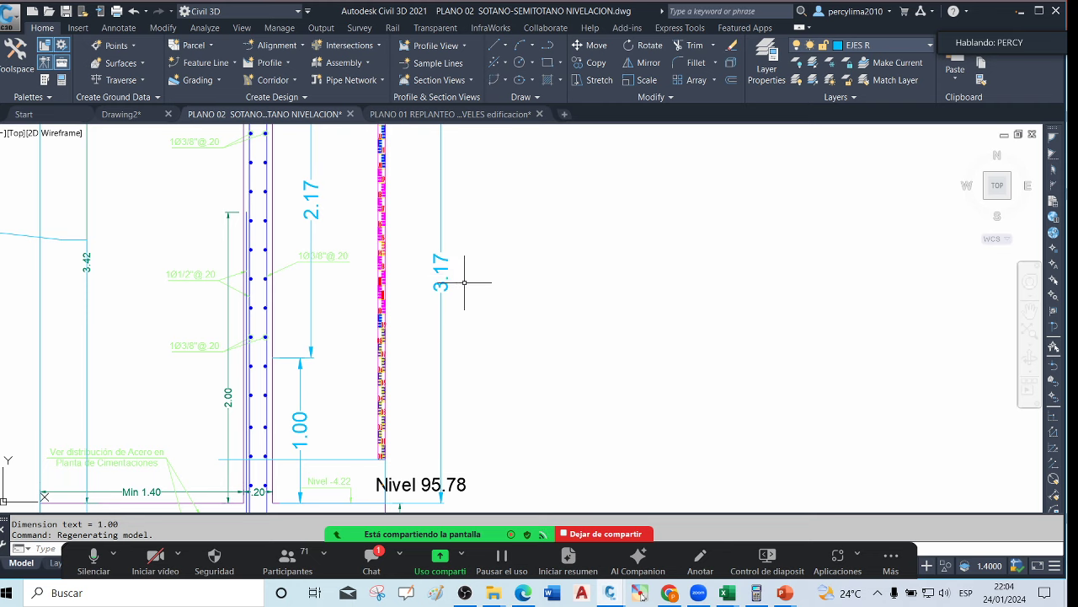
scroll(467, 268, "down", 1)
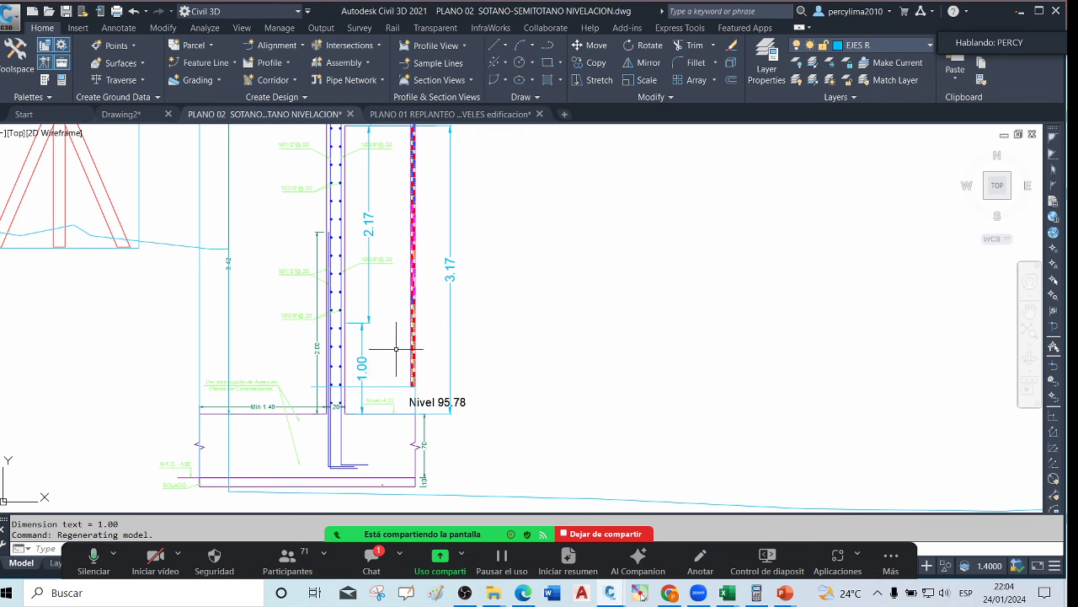
scroll(380, 341, "up", 1)
scroll(430, 325, "down", 1)
scroll(429, 326, "down", 1)
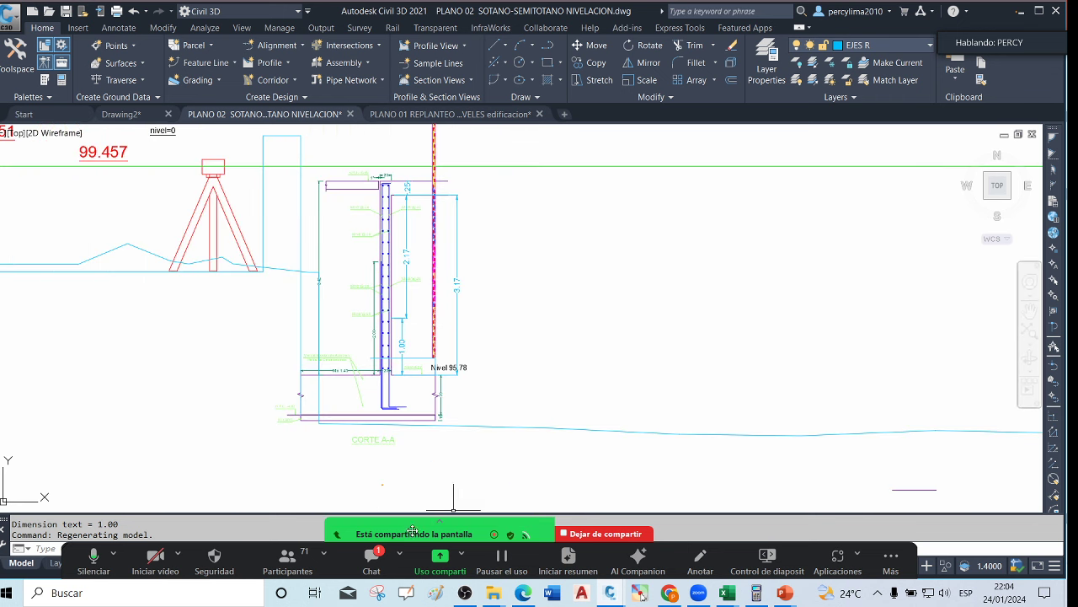
Check the Zoom chat, hide it, and return to the PROCESOS CONSTRUCTIVOS deck at slide 19
left_click(371, 556)
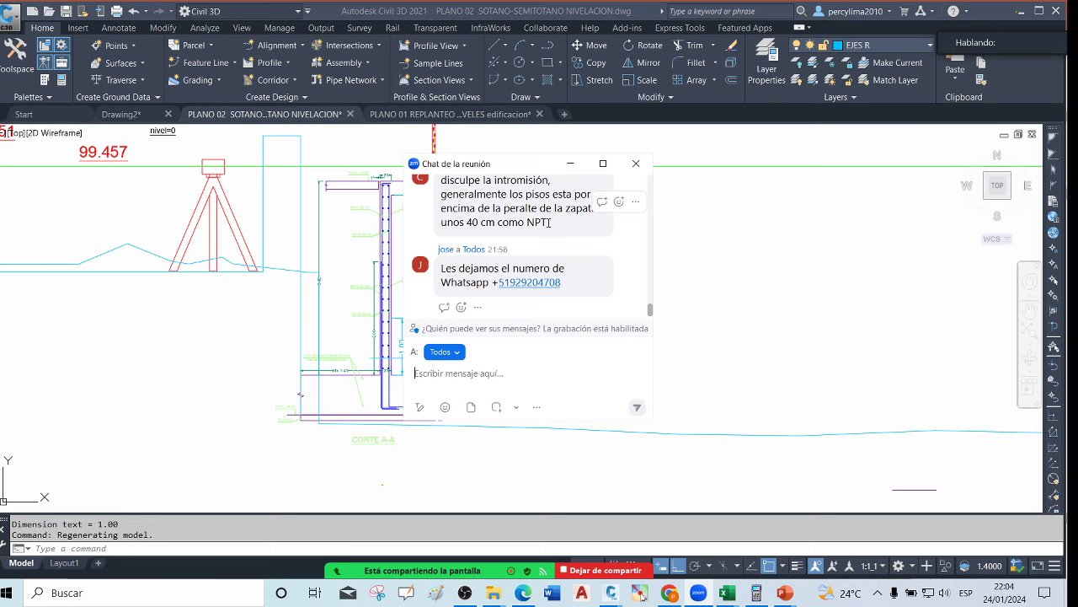
scroll(570, 206, "up", 1)
left_click(571, 164)
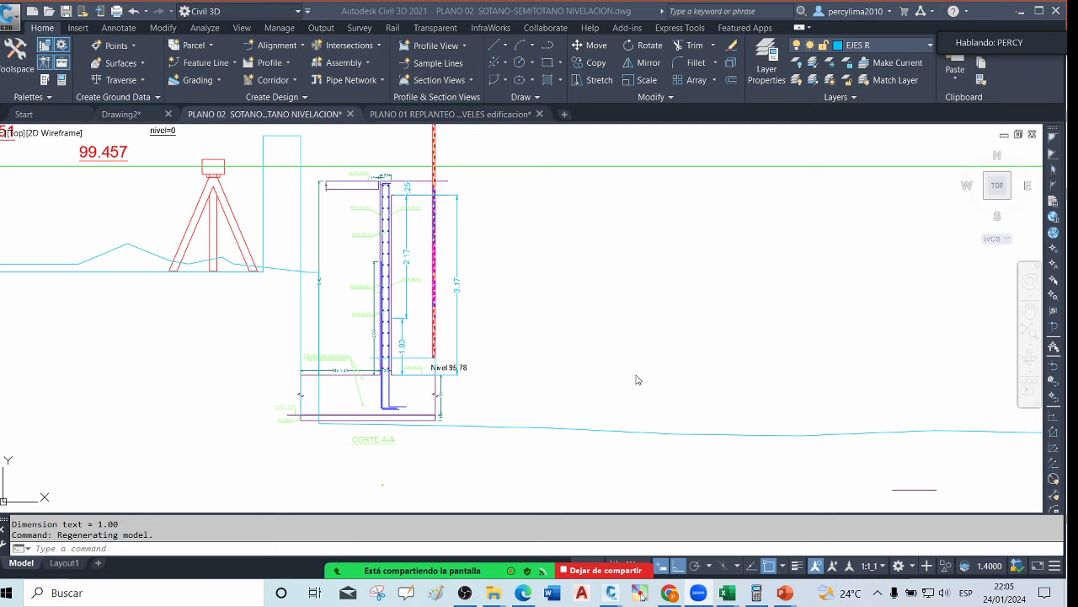
mouse_move(785, 590)
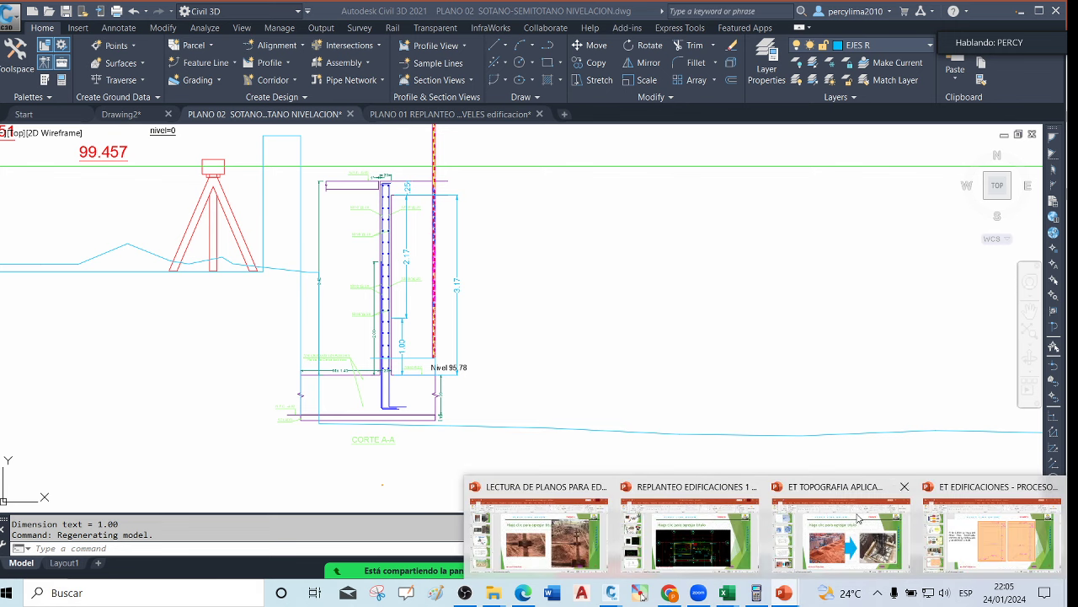
left_click(995, 562)
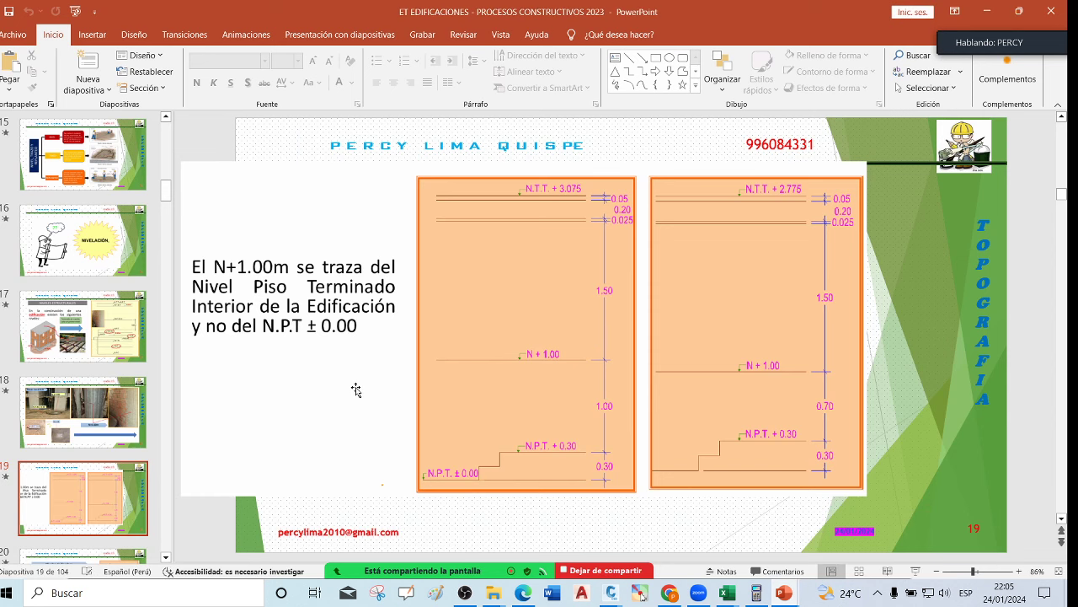
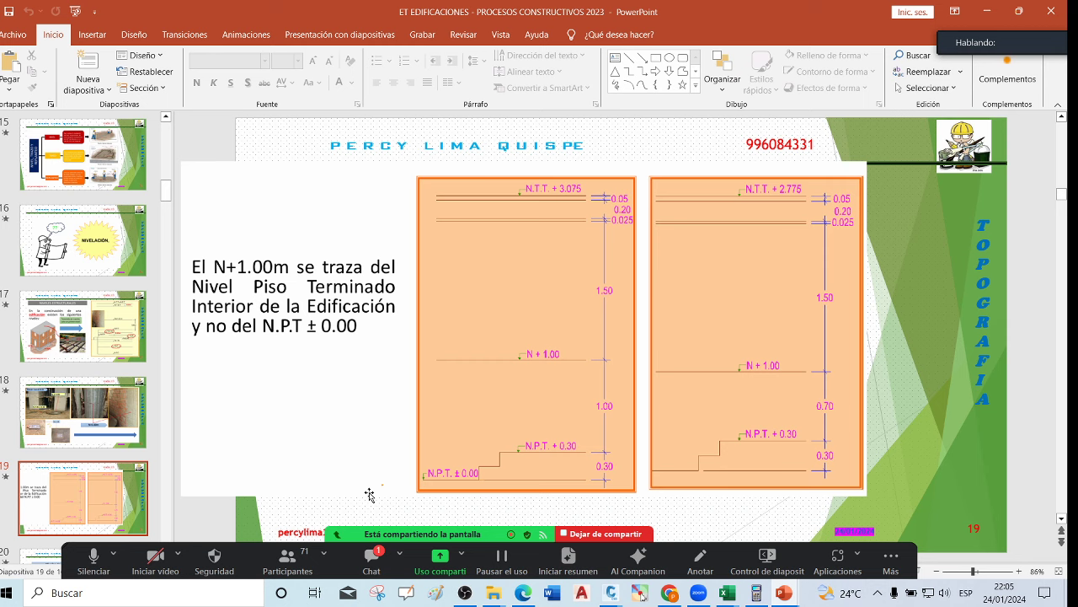
Open and hide the meeting chat, then expand the annotation toolbar over slide 19
left_click(384, 556)
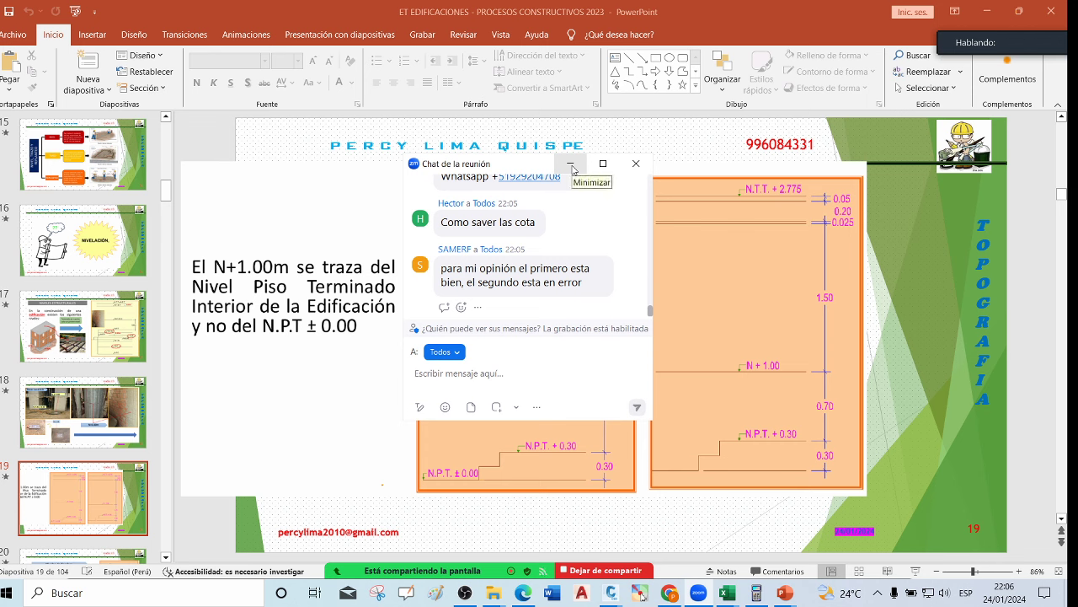
left_click(571, 169)
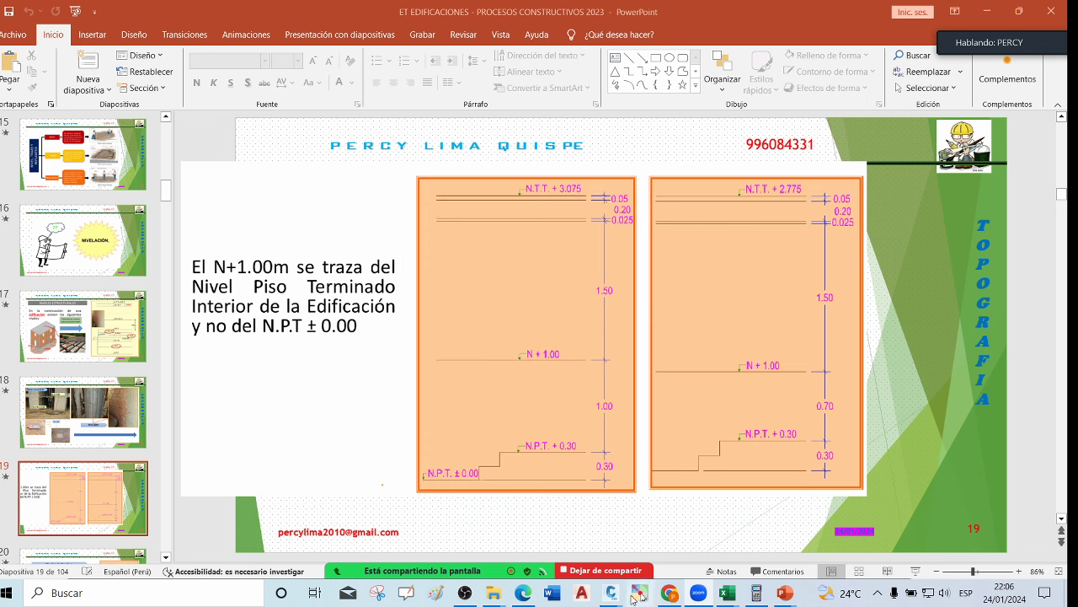
left_click(1007, 141)
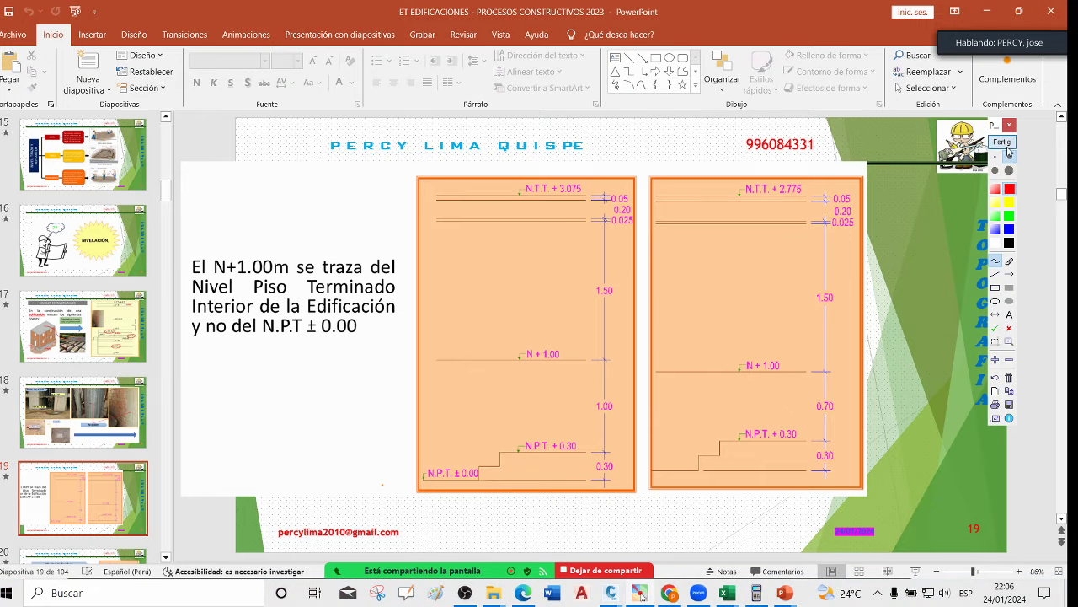
Mark the two level diagrams with blue circled 1 and 2, then clear the marks and reopen chat
left_click(1009, 229)
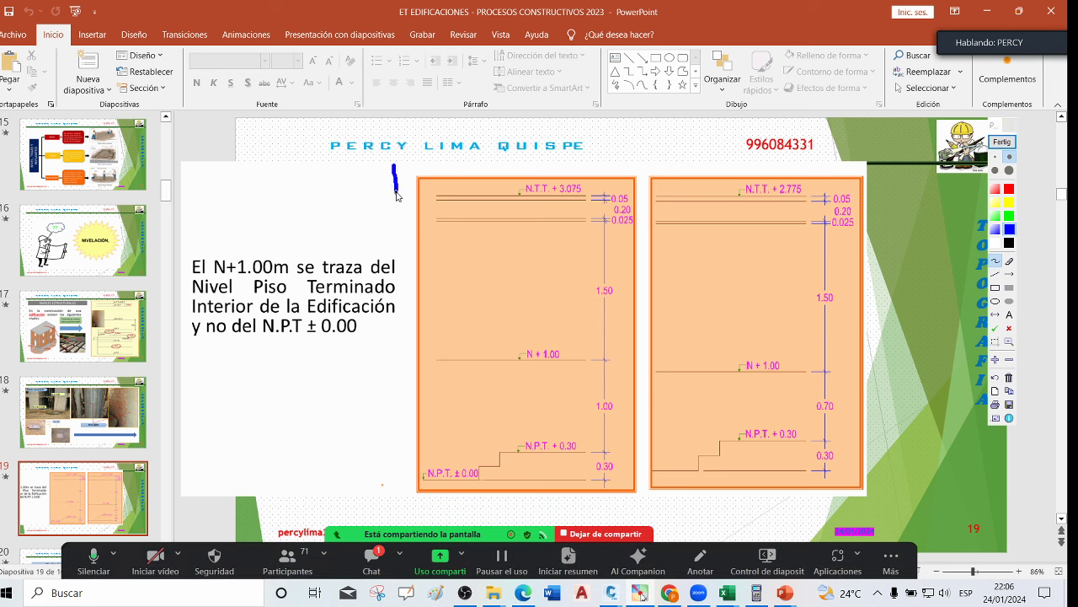
mouse_move(396, 192)
left_mouse_down()
mouse_move(391, 156)
mouse_move(373, 179)
mouse_move(381, 204)
mouse_move(405, 204)
mouse_move(390, 155)
left_mouse_up()
mouse_move(690, 150)
left_mouse_down()
mouse_move(679, 173)
mouse_move(703, 169)
mouse_move(701, 138)
mouse_move(667, 153)
mouse_move(689, 175)
mouse_move(704, 155)
left_mouse_up()
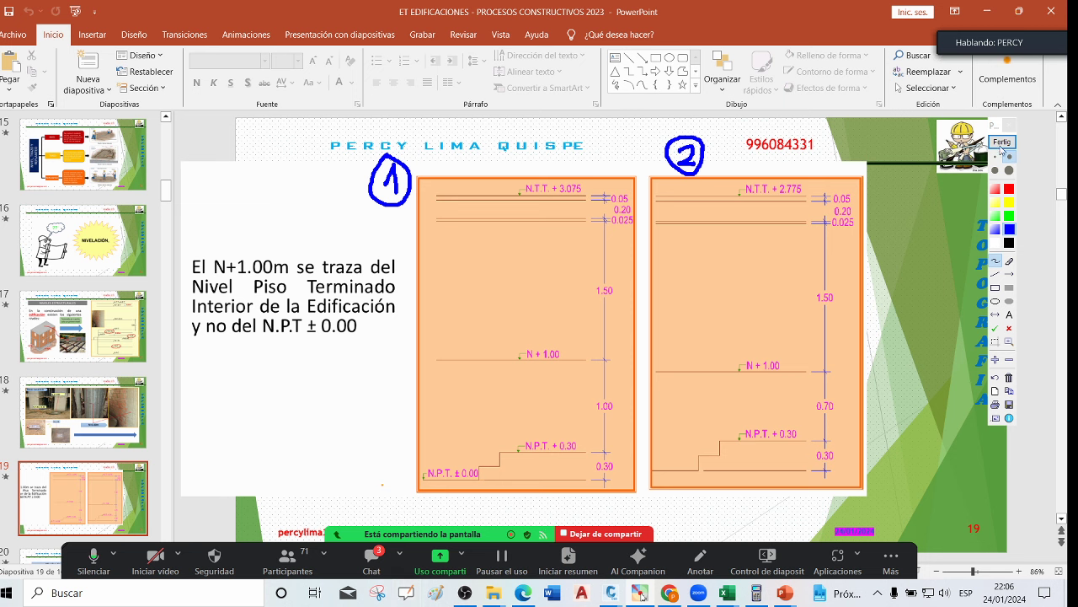
left_click(1010, 124)
left_click(380, 556)
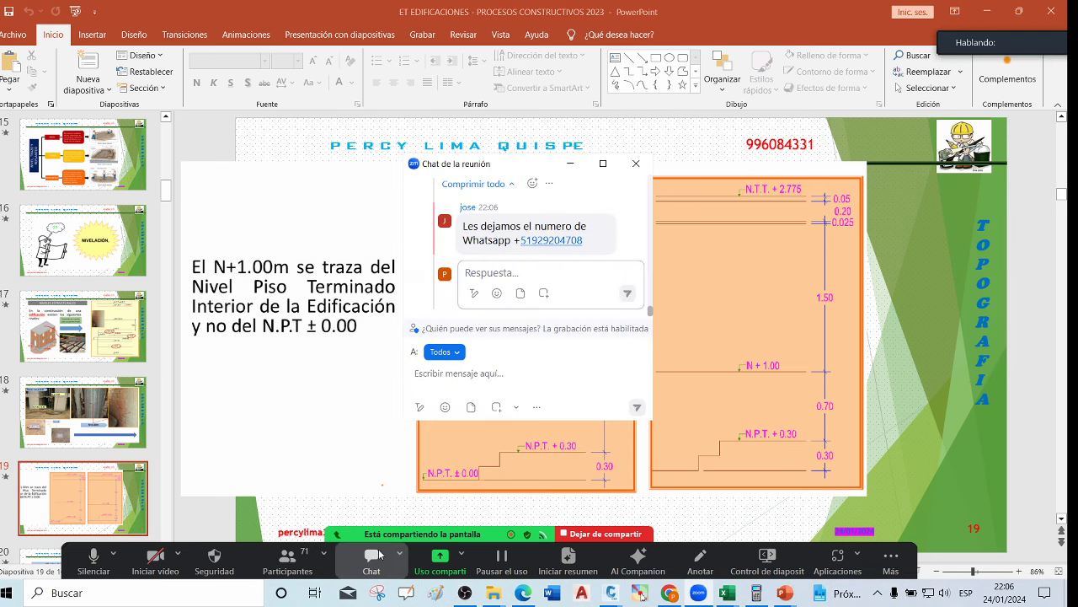
Paste the annotated slide 19 screenshot into a new blank Word document, then minimize Word
left_click(570, 163)
left_click(213, 595)
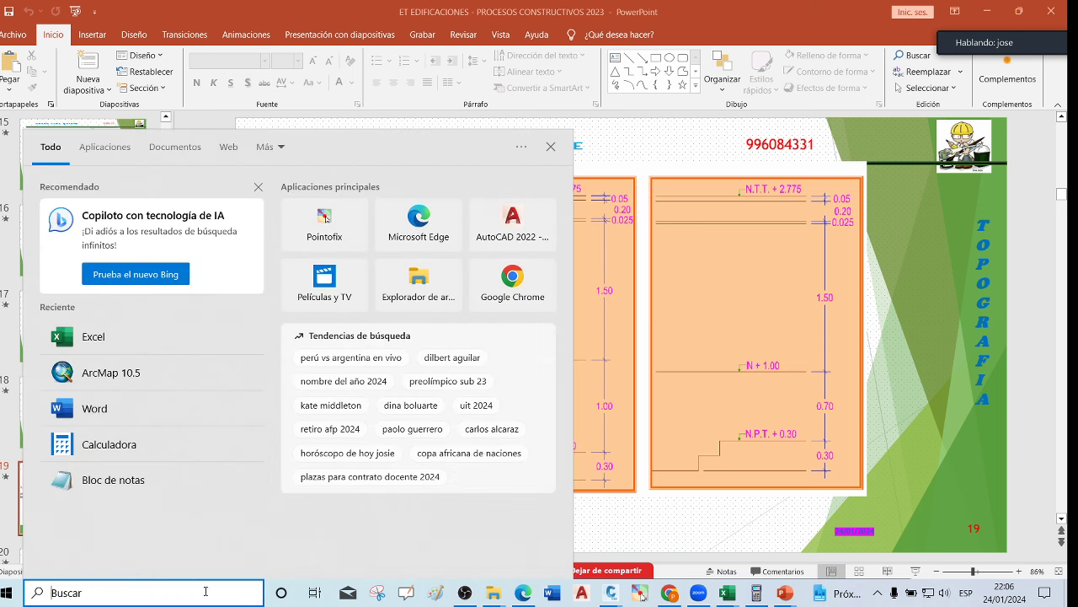
left_click(142, 409)
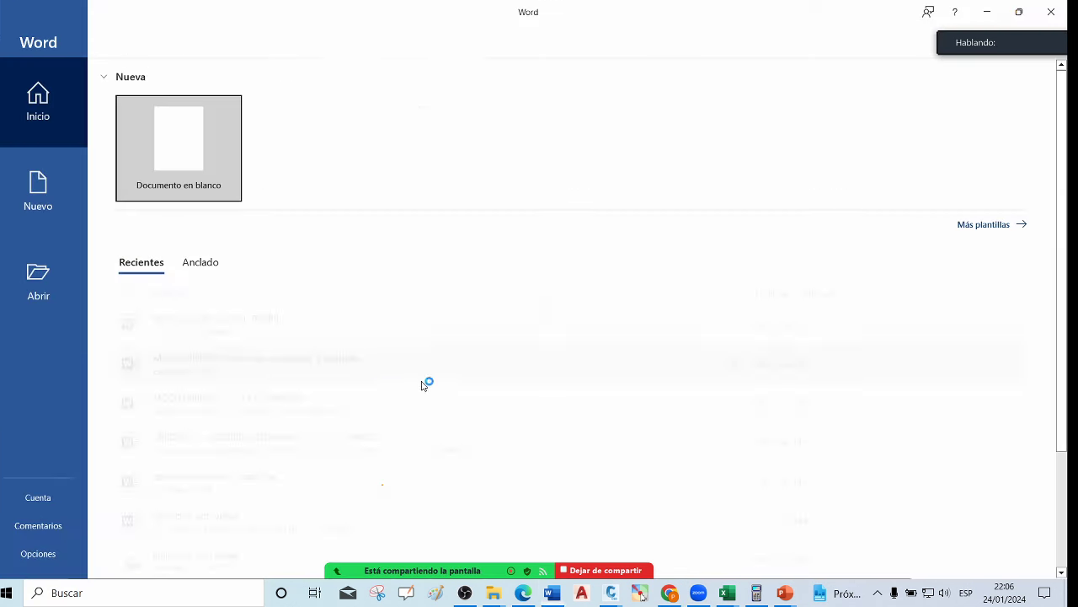
left_click(205, 192)
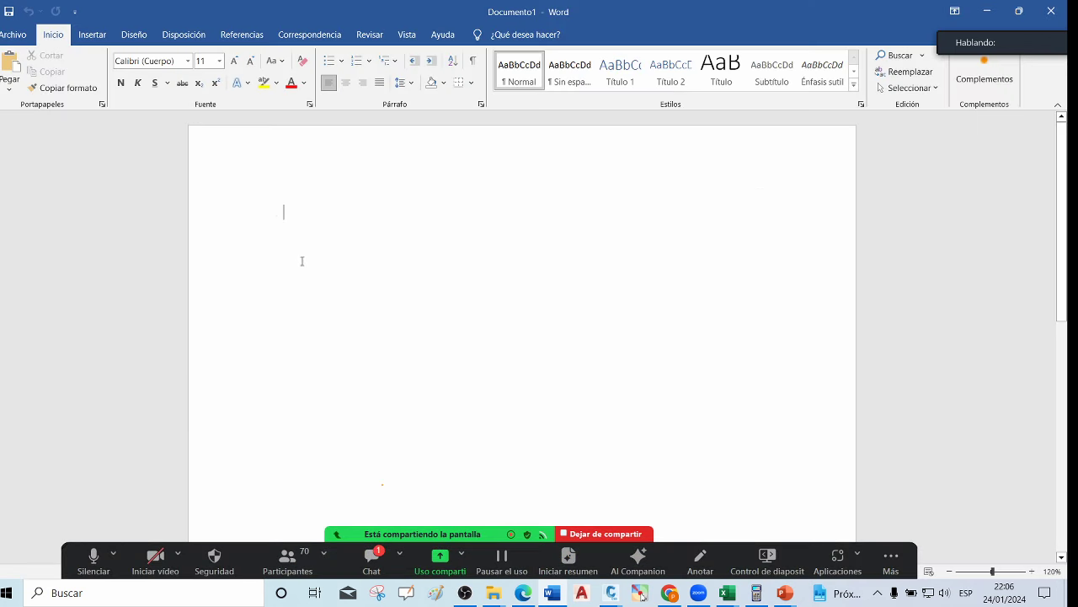
key("ctrl+v")
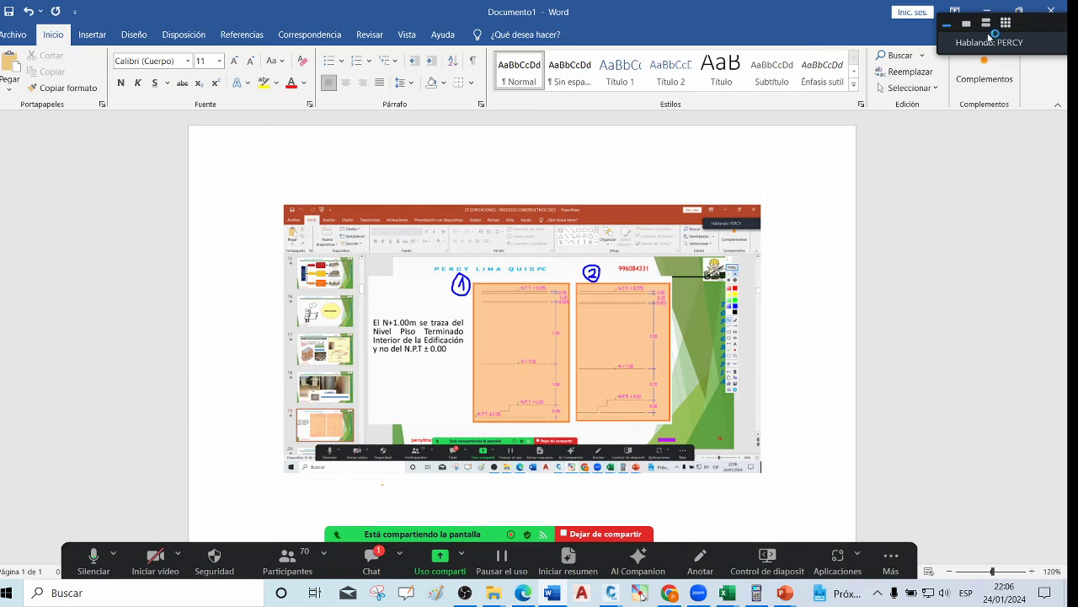
left_click(1047, 12)
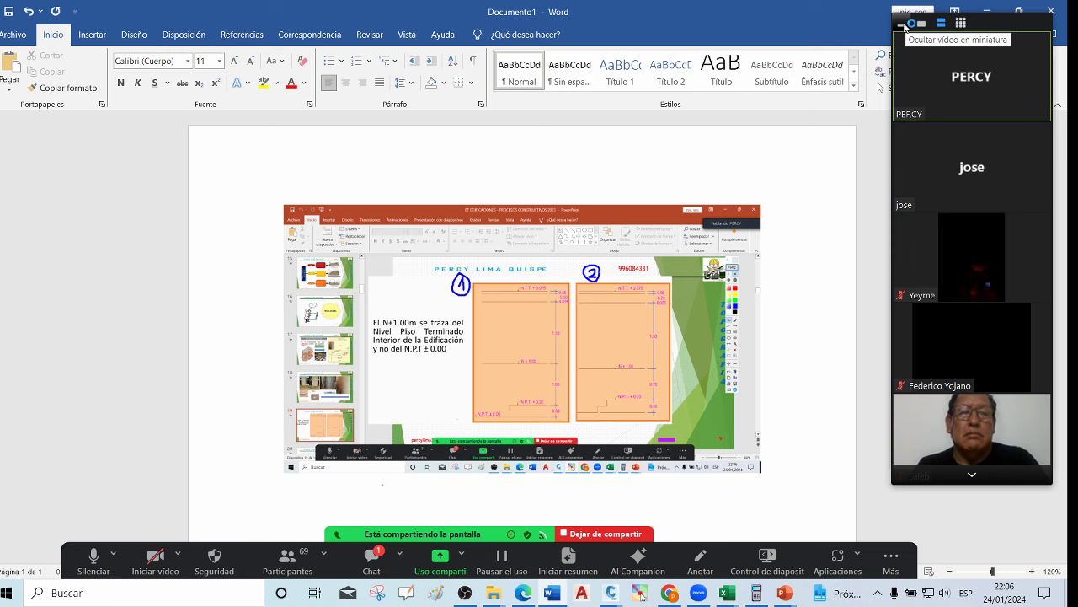
left_click(987, 12)
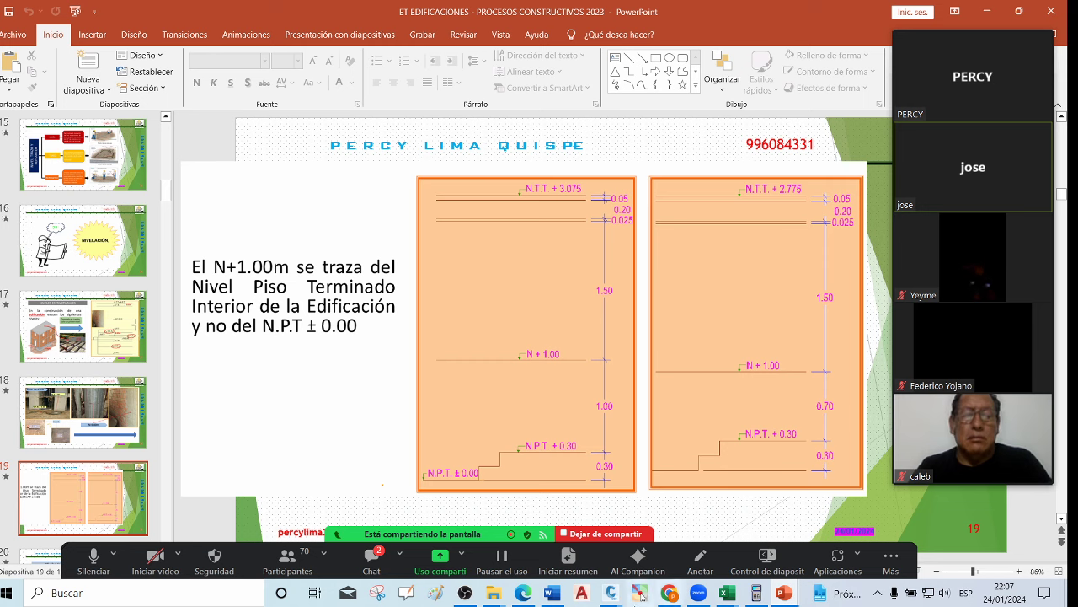
Switch to the topography syllabus PDF in Edge and scroll through it to page 3
left_click(532, 595)
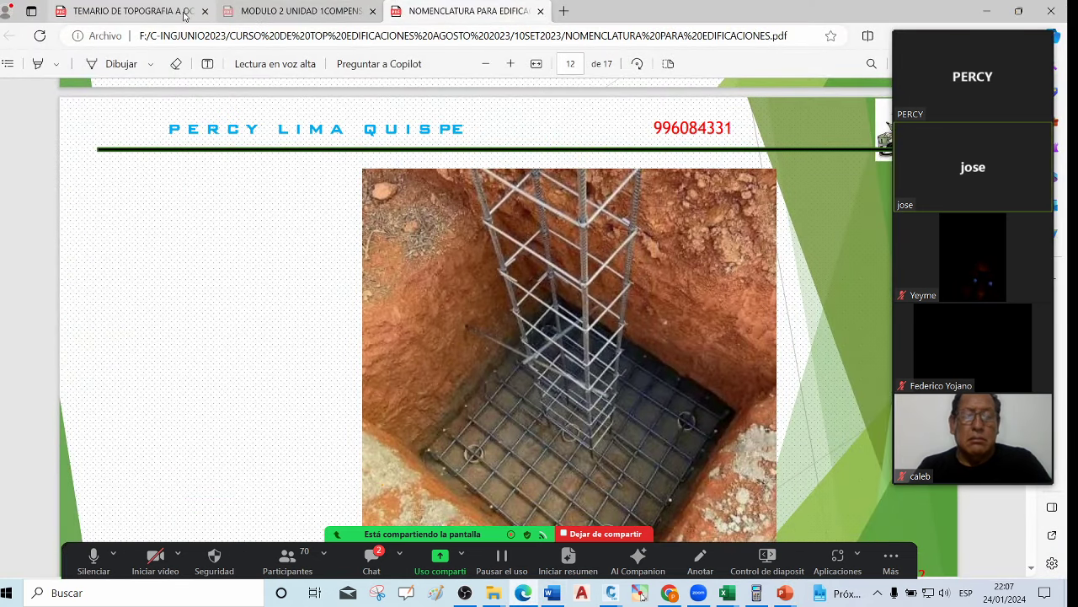
left_click(169, 12)
scroll(502, 246, "up", 5)
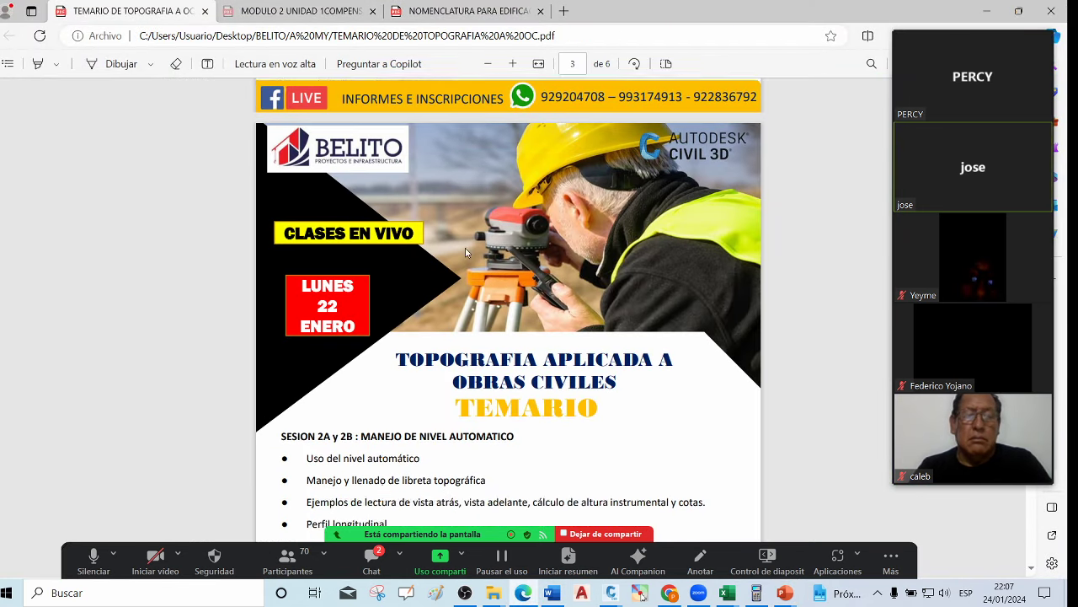
scroll(502, 246, "down", 3)
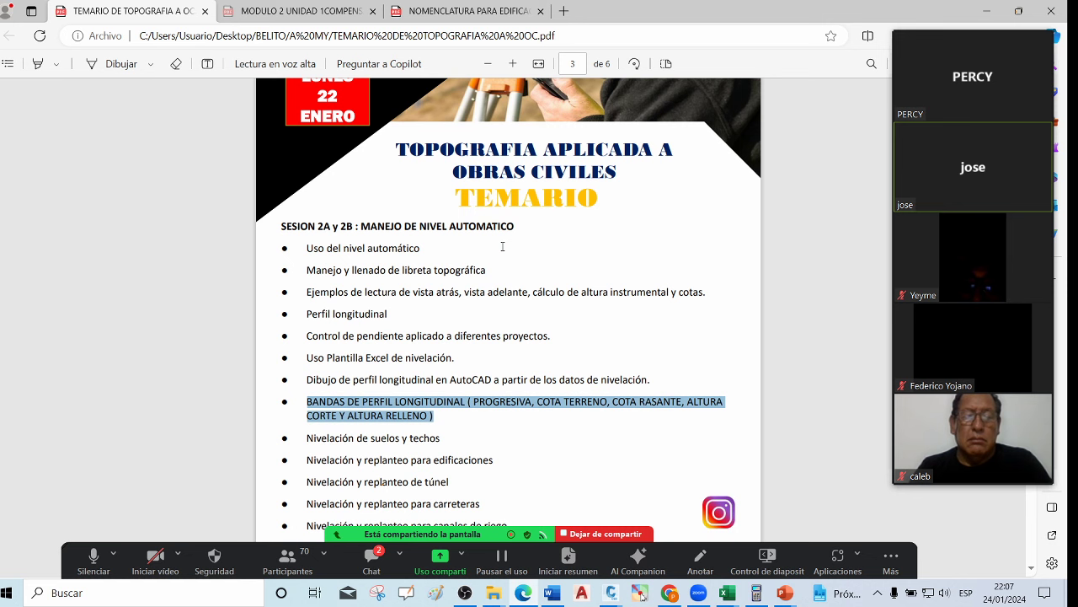
scroll(502, 246, "down", 1)
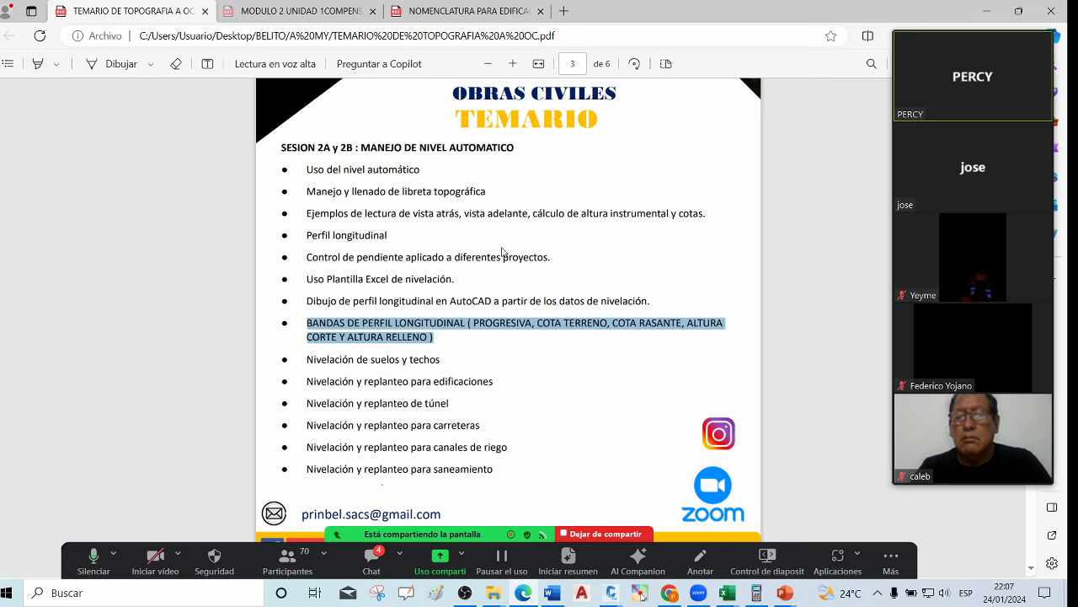
scroll(515, 293, "down", 2)
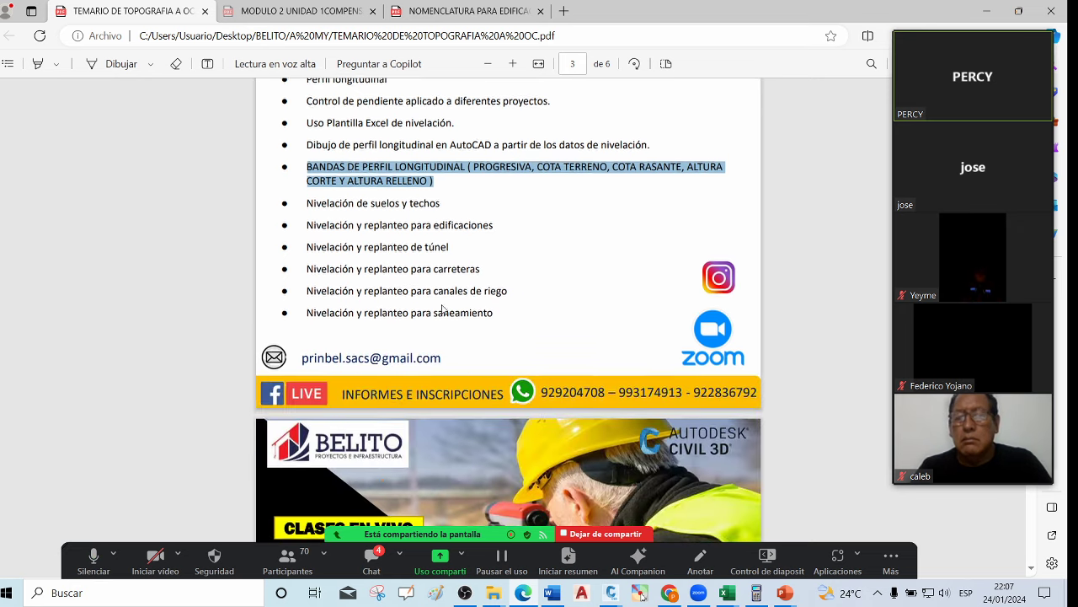
scroll(488, 286, "up", 7)
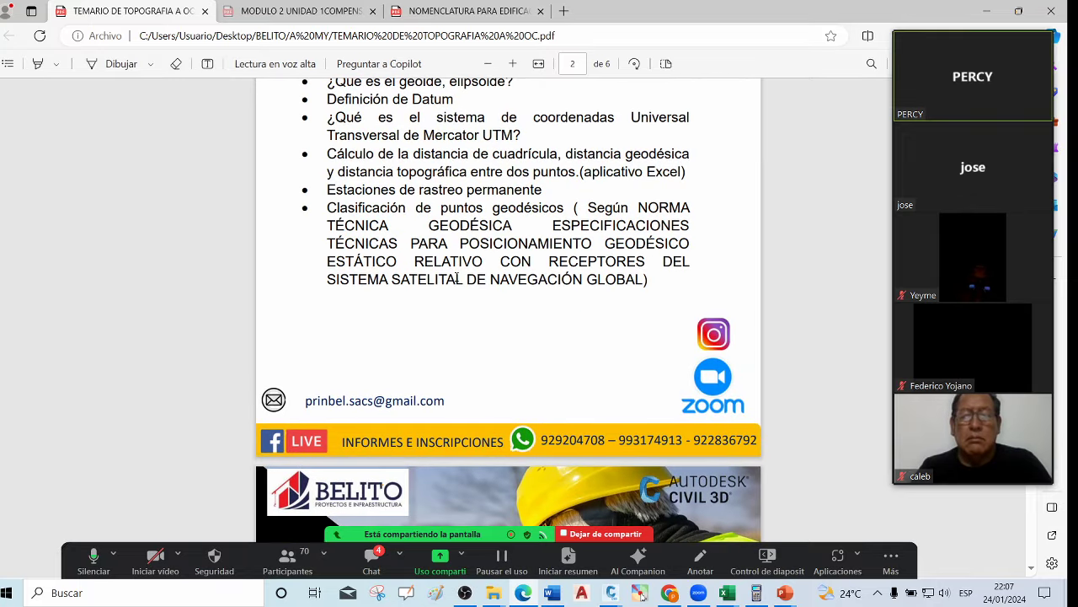
scroll(455, 279, "down", 15)
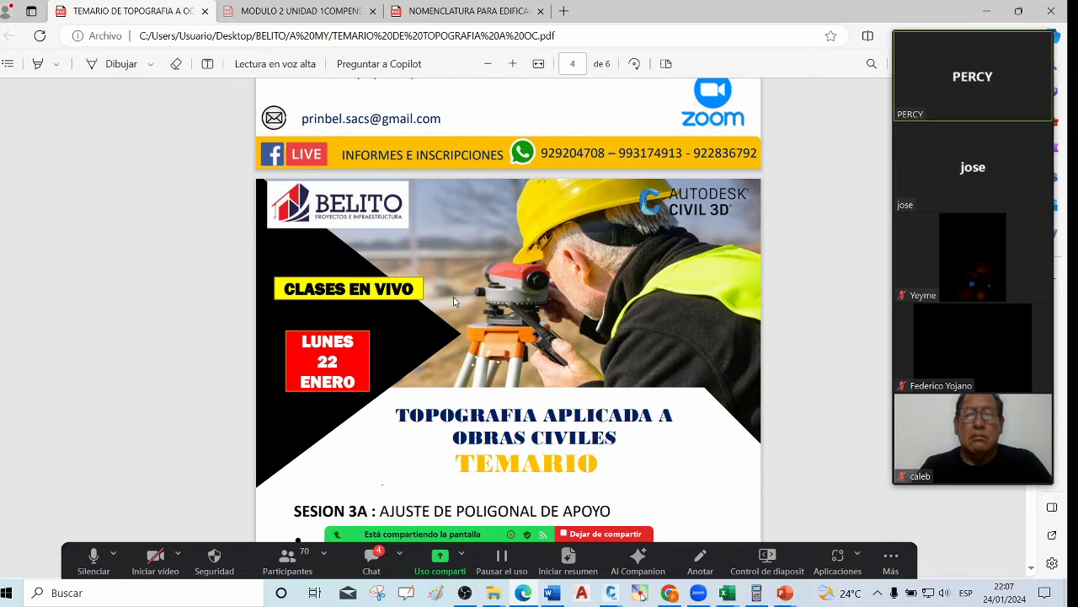
scroll(454, 300, "up", 8)
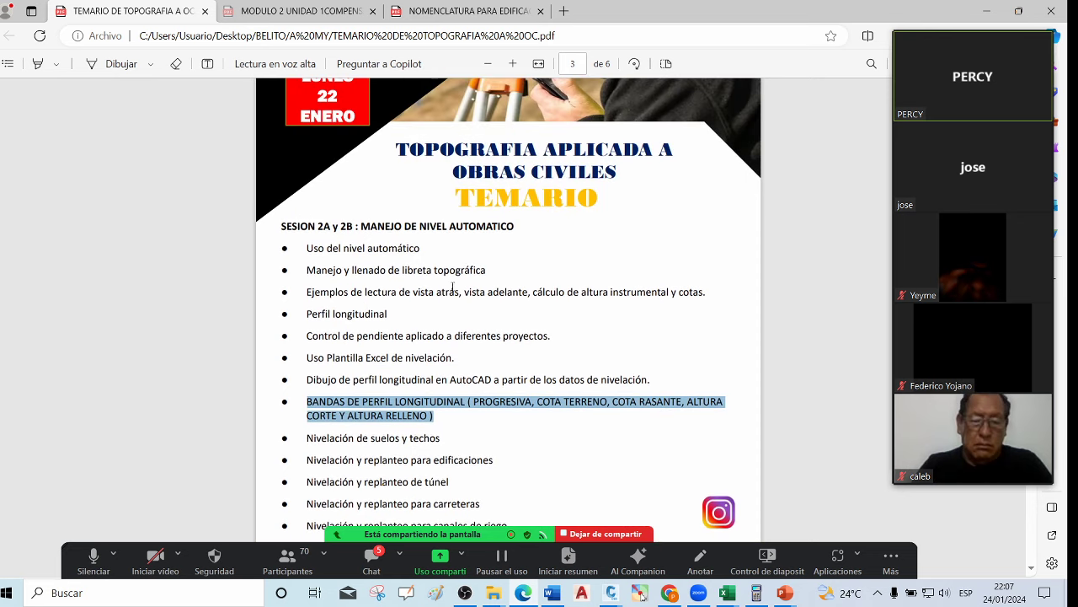
scroll(331, 188, "down", 2)
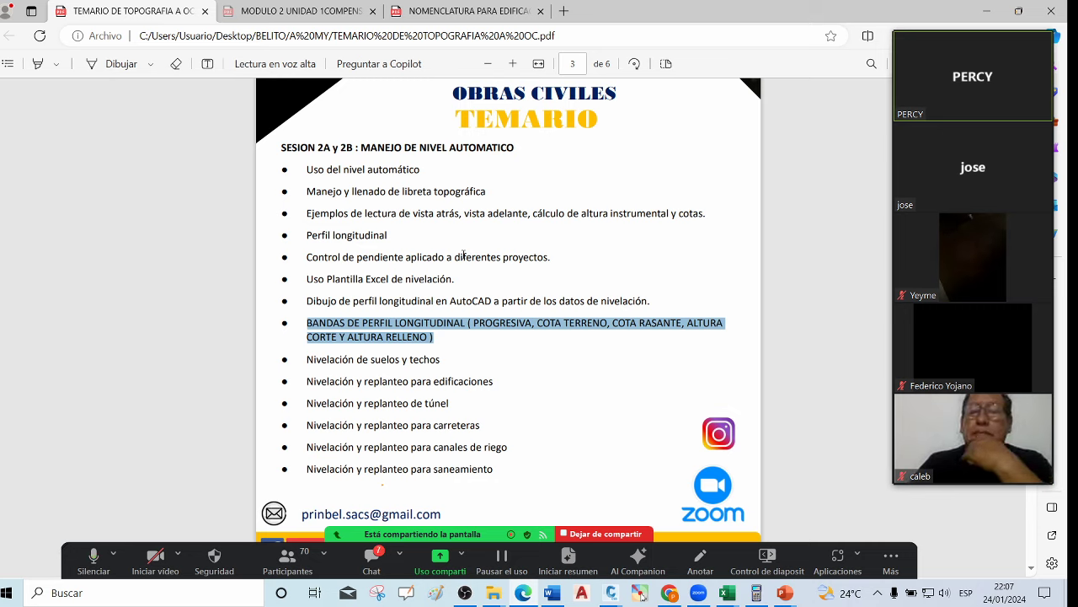
Mute the microphone and acknowledge that the host ended the meeting
left_click(95, 559)
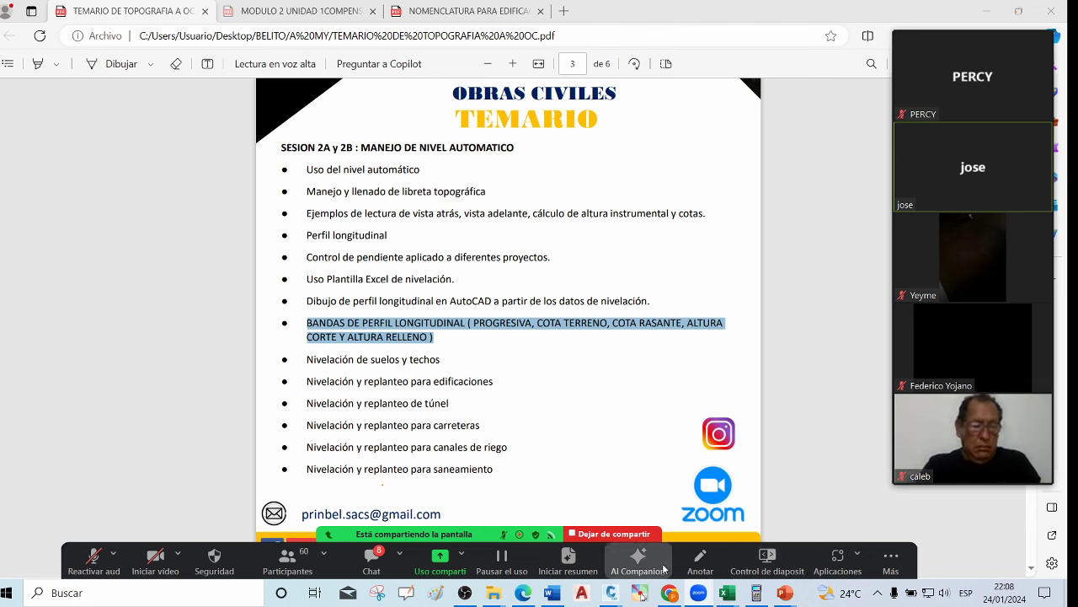
left_click(440, 558)
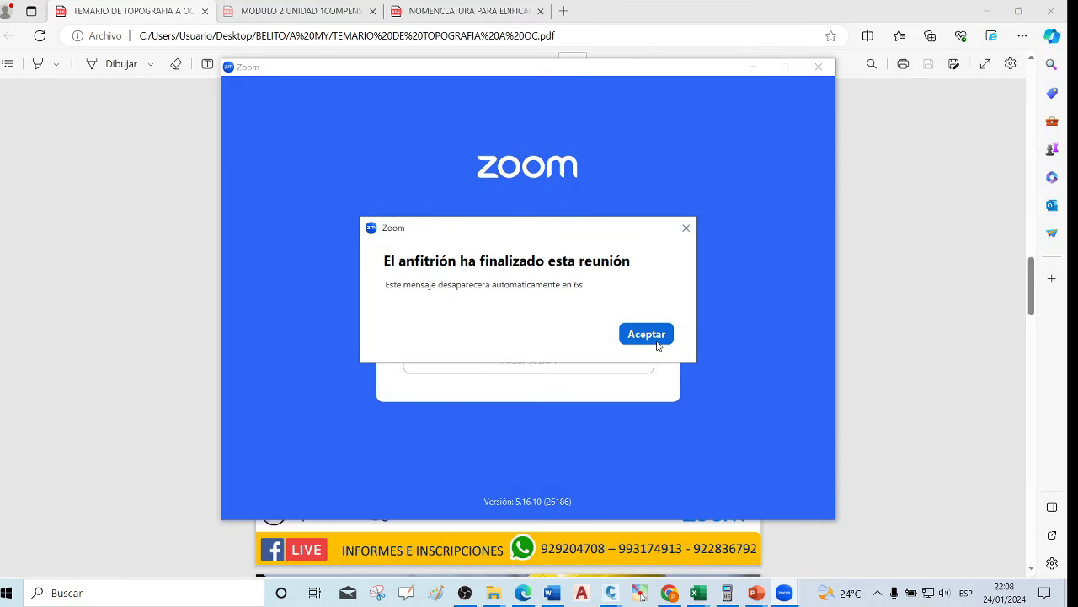
left_click(651, 337)
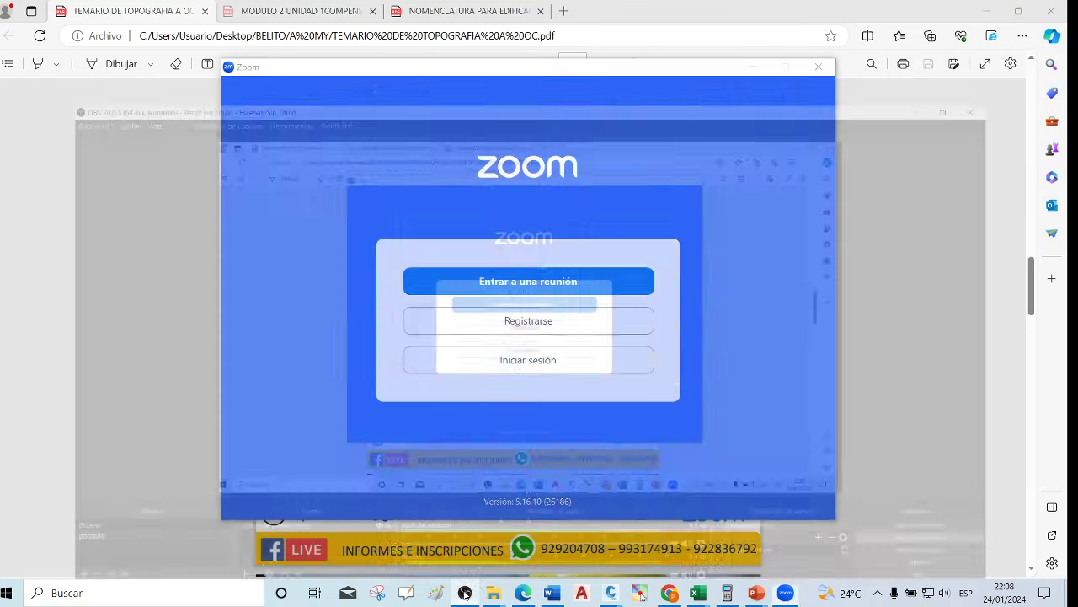